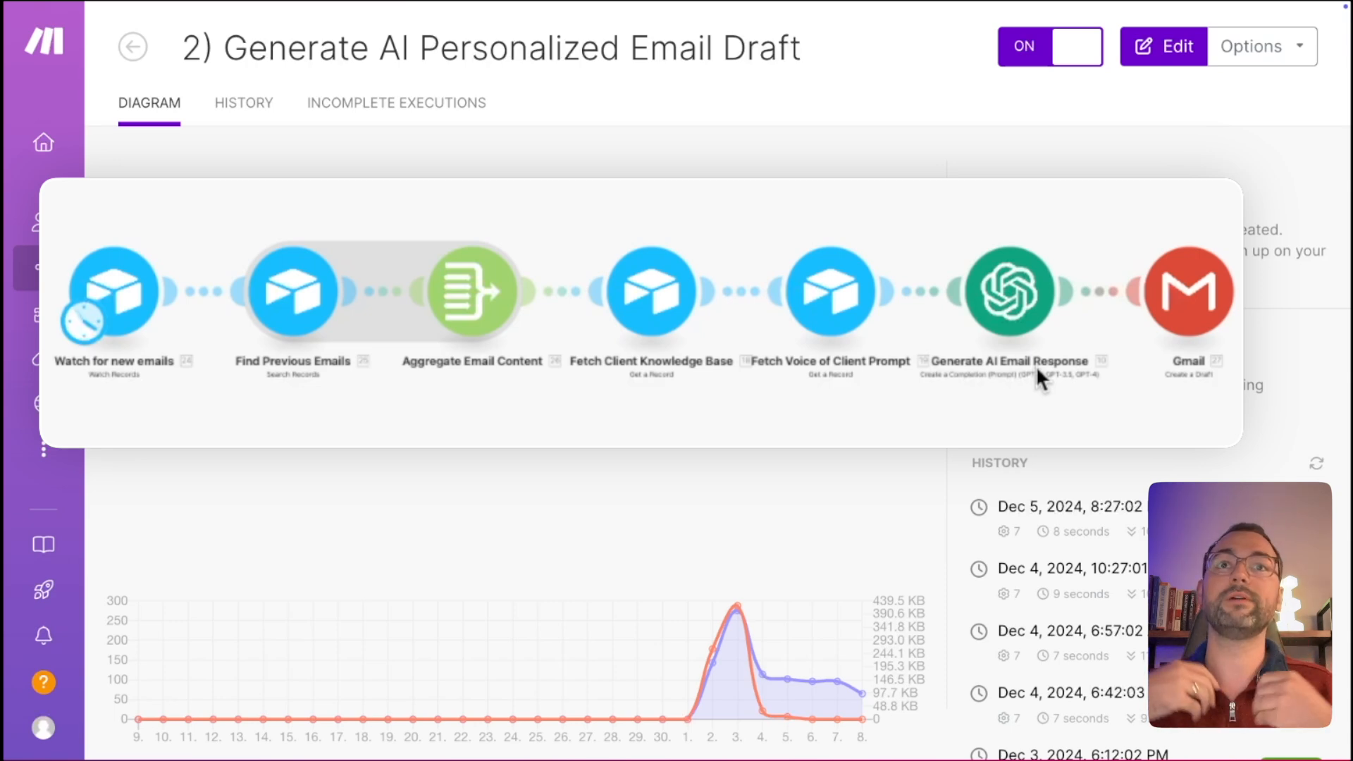
Switch to Airtable and read the Business Information on the Knowledge Base page.
key(ctrl+Right)
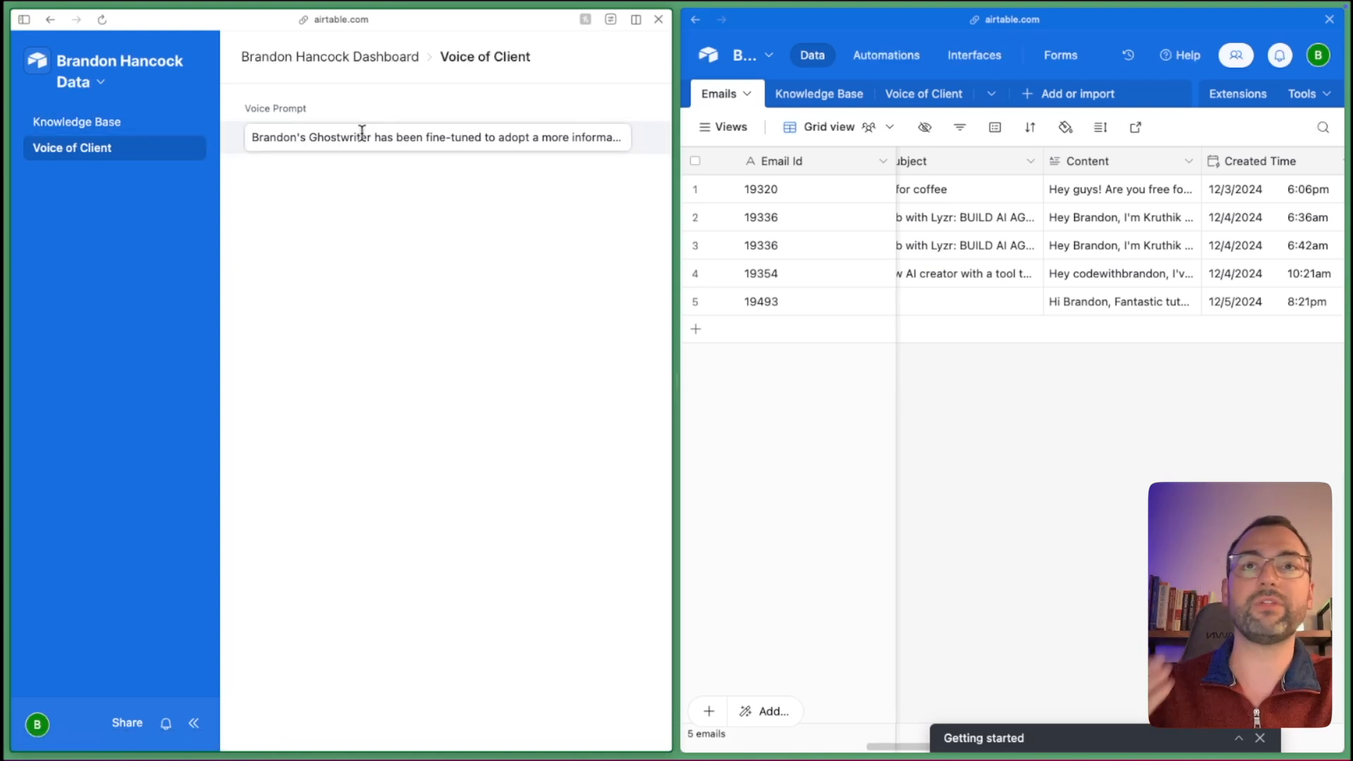
click(159, 127)
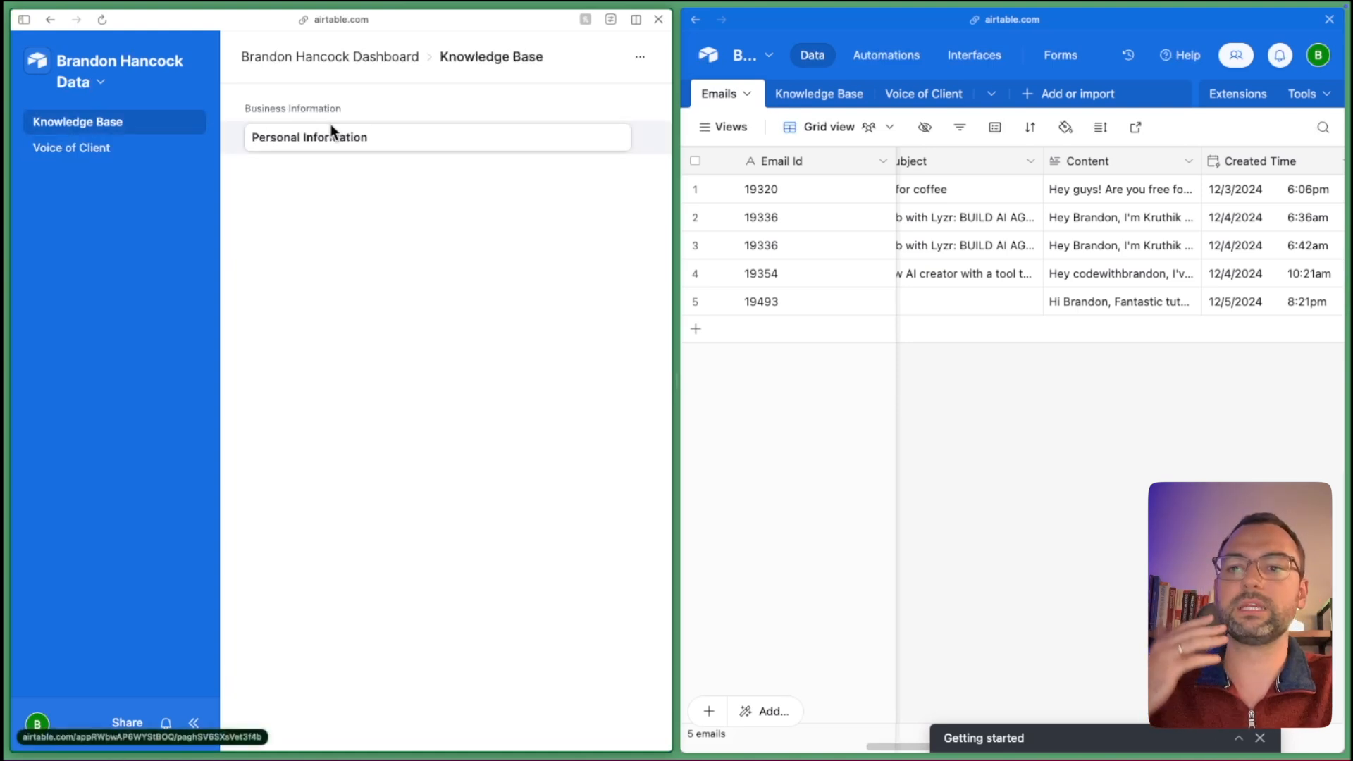
click(410, 139)
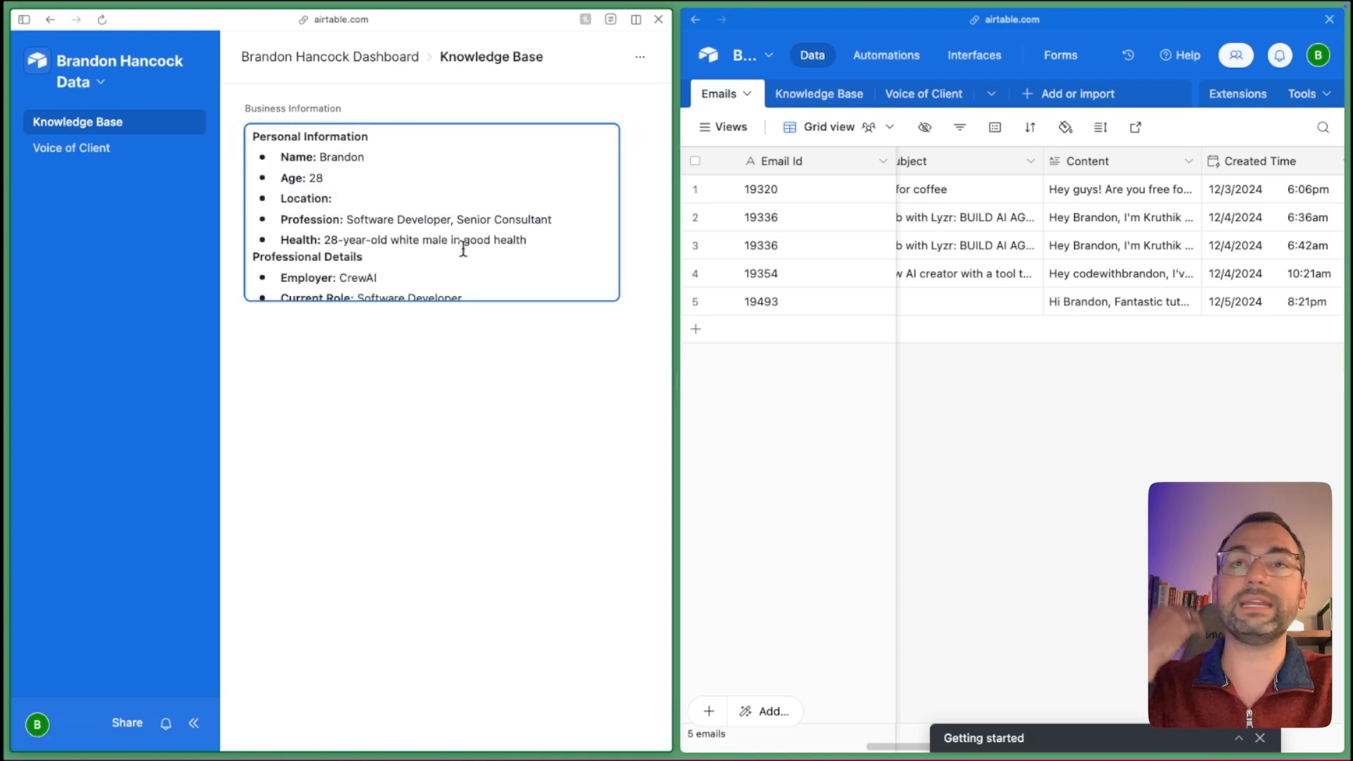
Read the Voice Prompt text on the Voice of Client page.
click(134, 152)
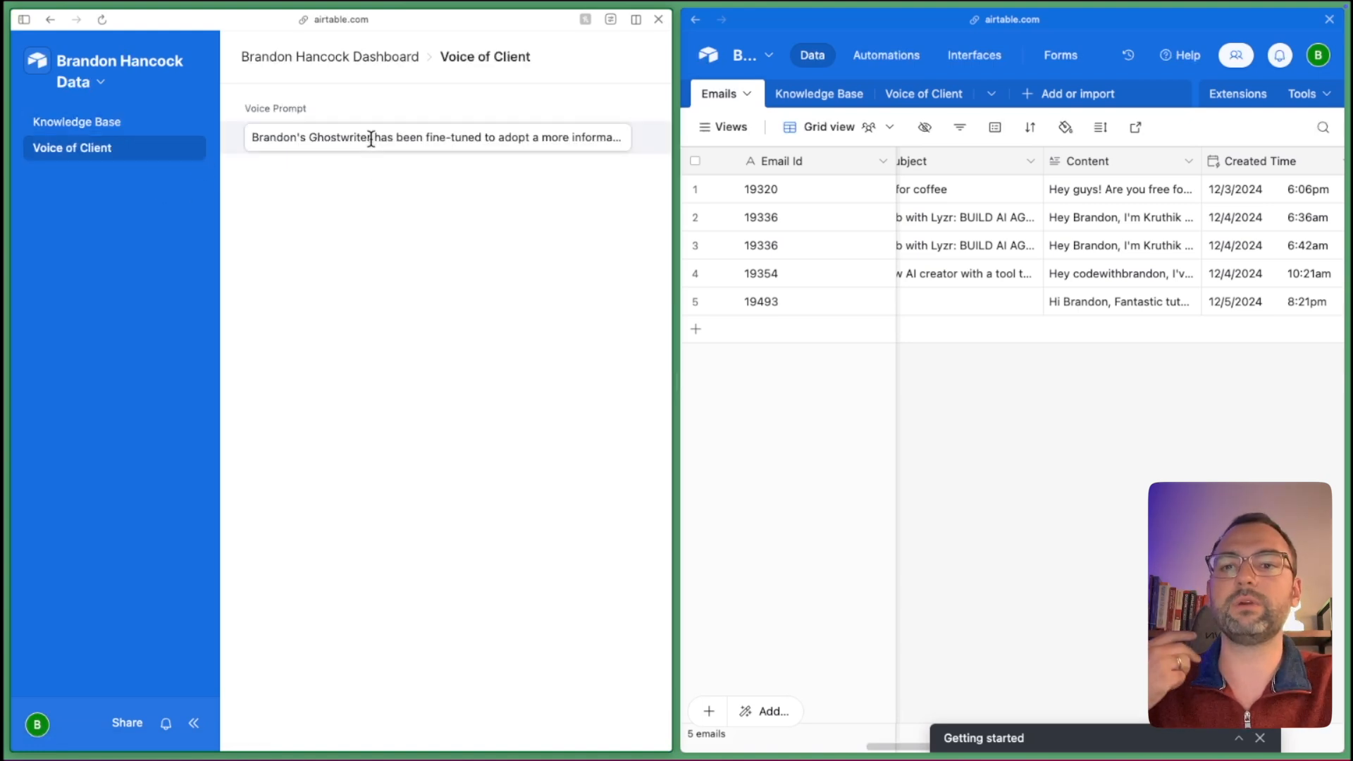
click(371, 137)
click(472, 408)
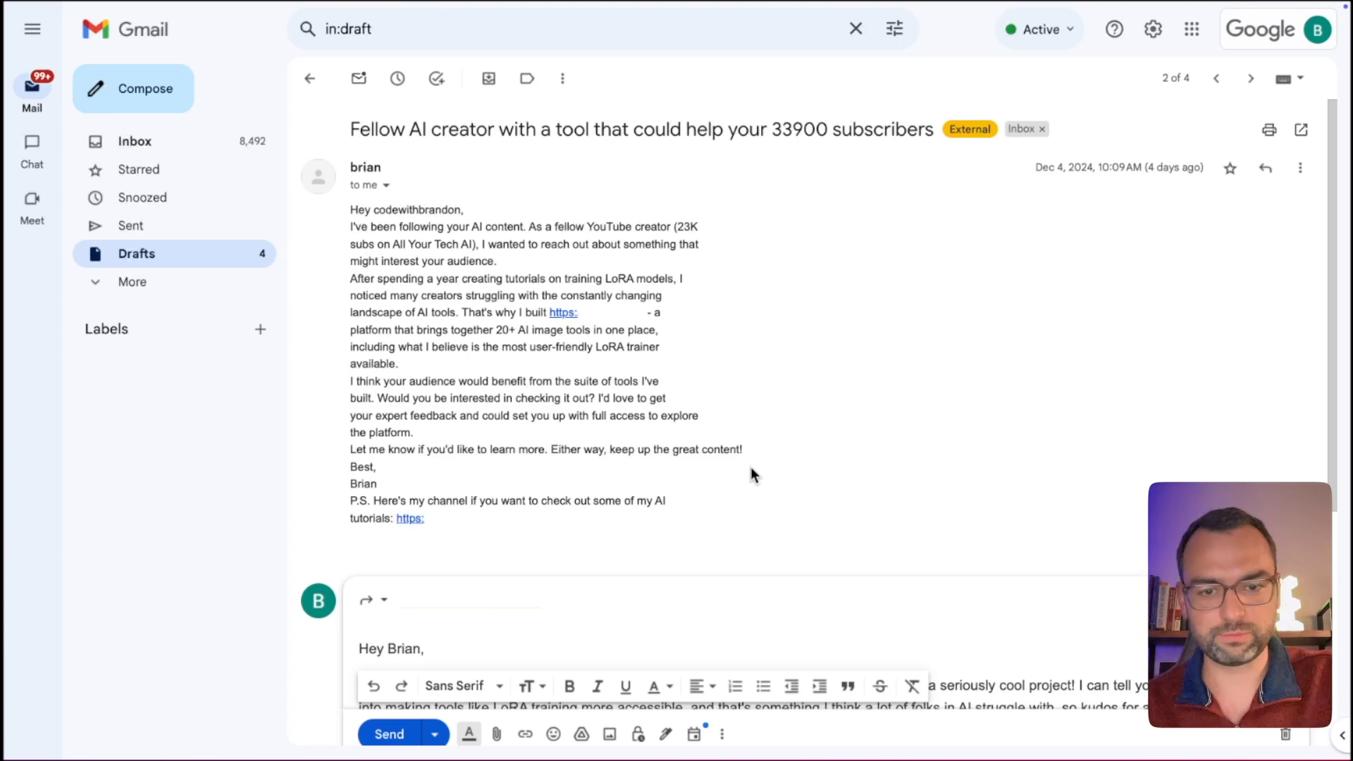
Scroll through the Gmail draft thread to review the AI-generated reply.
scroll(751, 473, down, 2)
scroll(751, 470, up, 1)
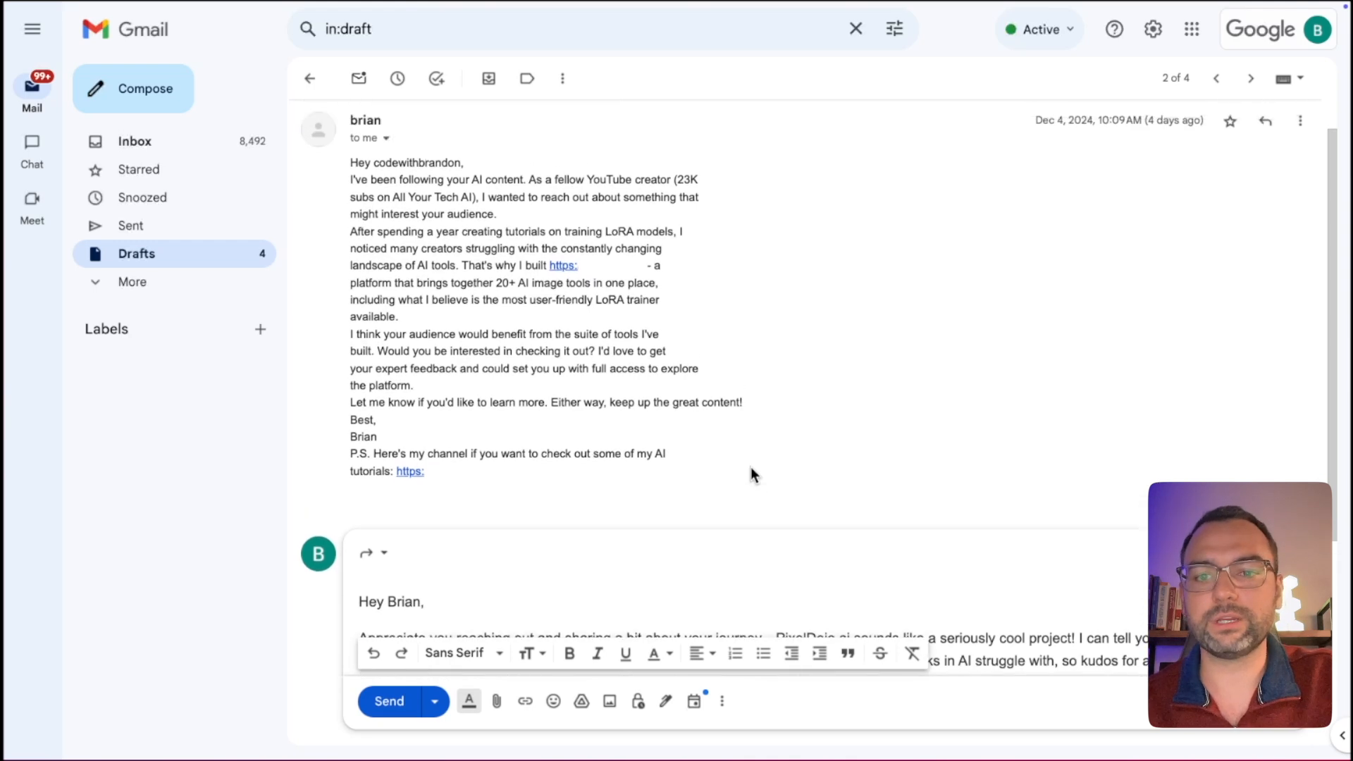
drag(436, 198, 477, 265)
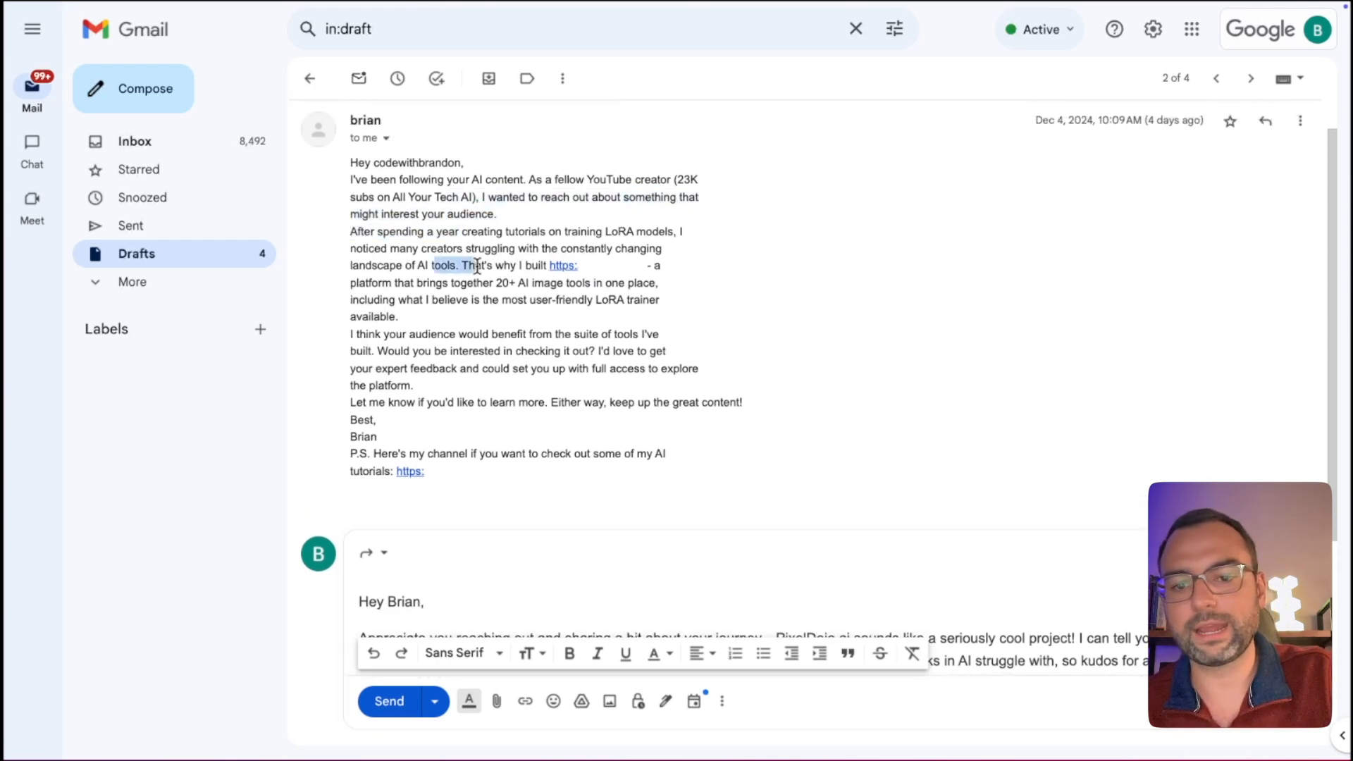
scroll(477, 265, down, 4)
scroll(476, 265, down, 1)
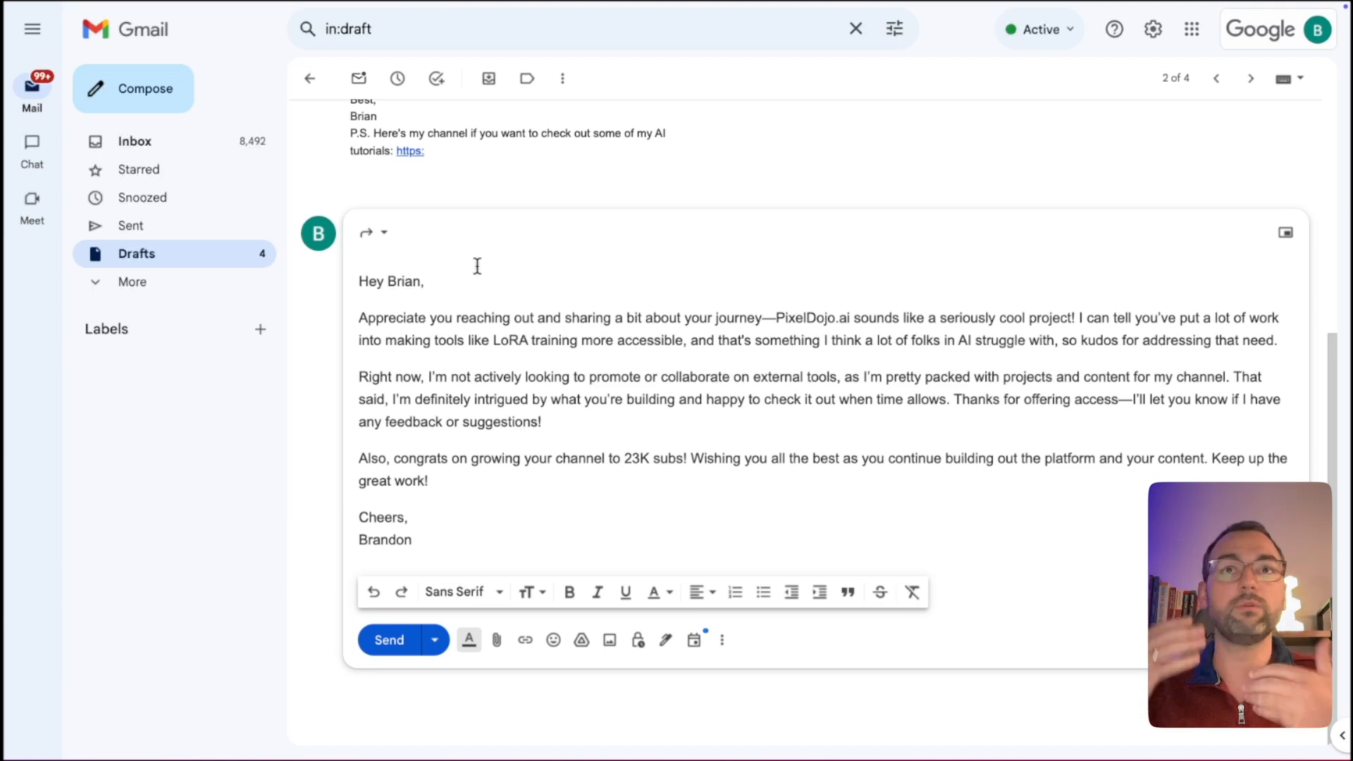
Highlight the reply's greeting, opening paragraph, polite decline and 23K subs congratulations.
drag(360, 282, 391, 289)
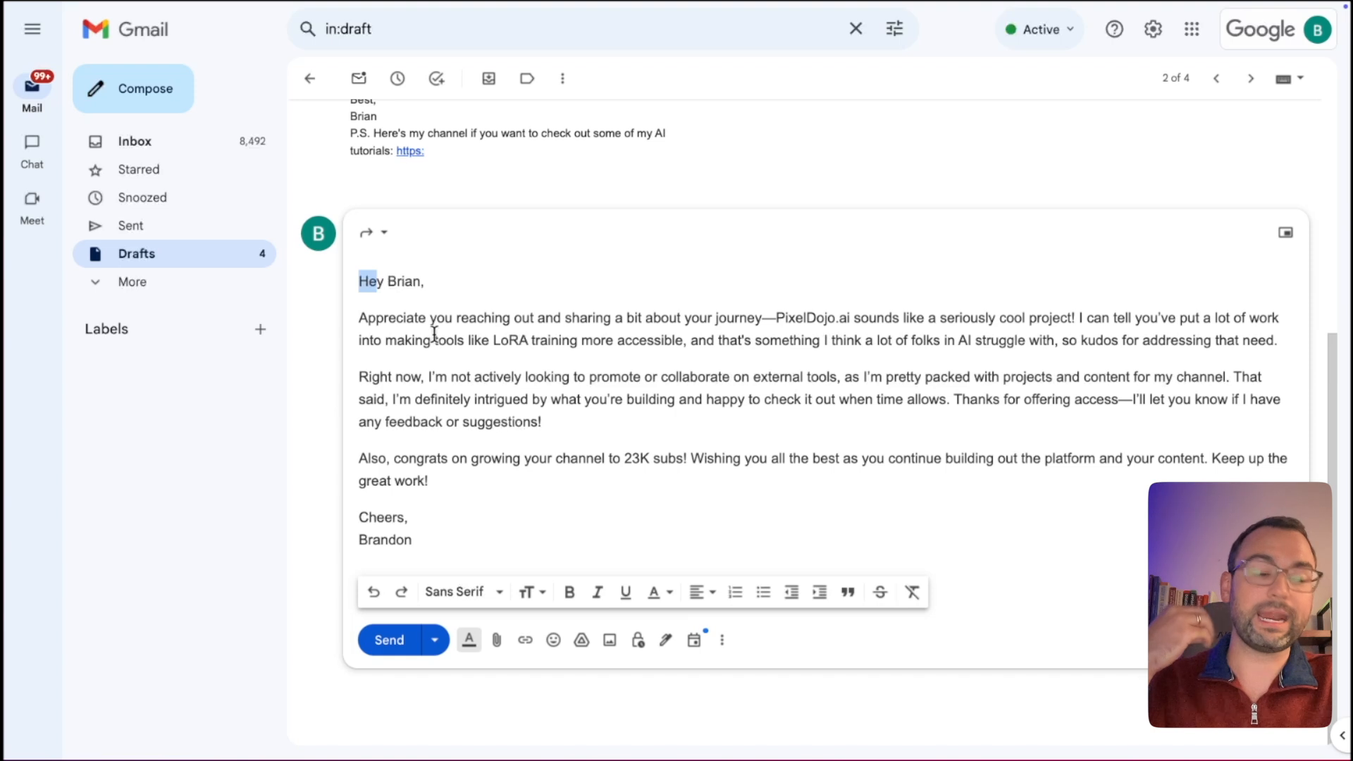
click(531, 334)
click(579, 334)
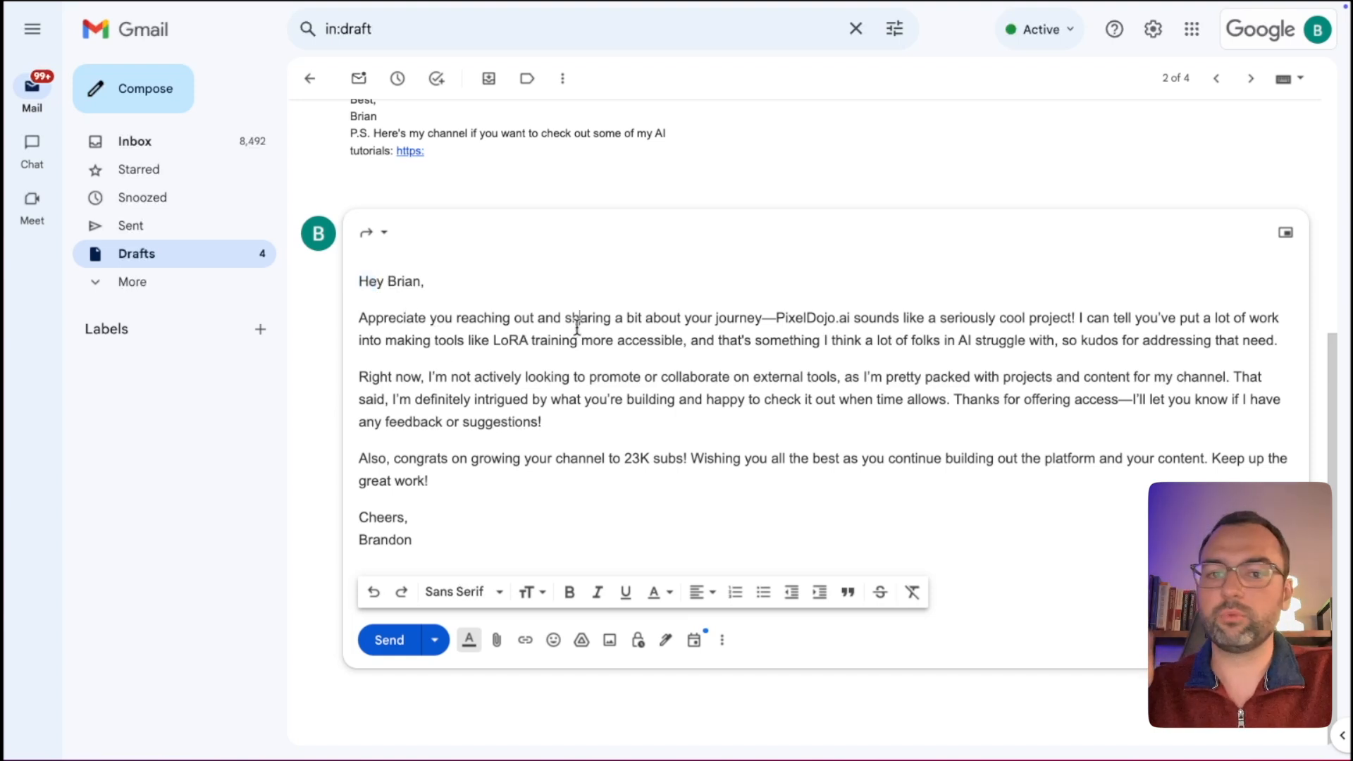
drag(640, 318, 638, 341)
drag(503, 376, 503, 401)
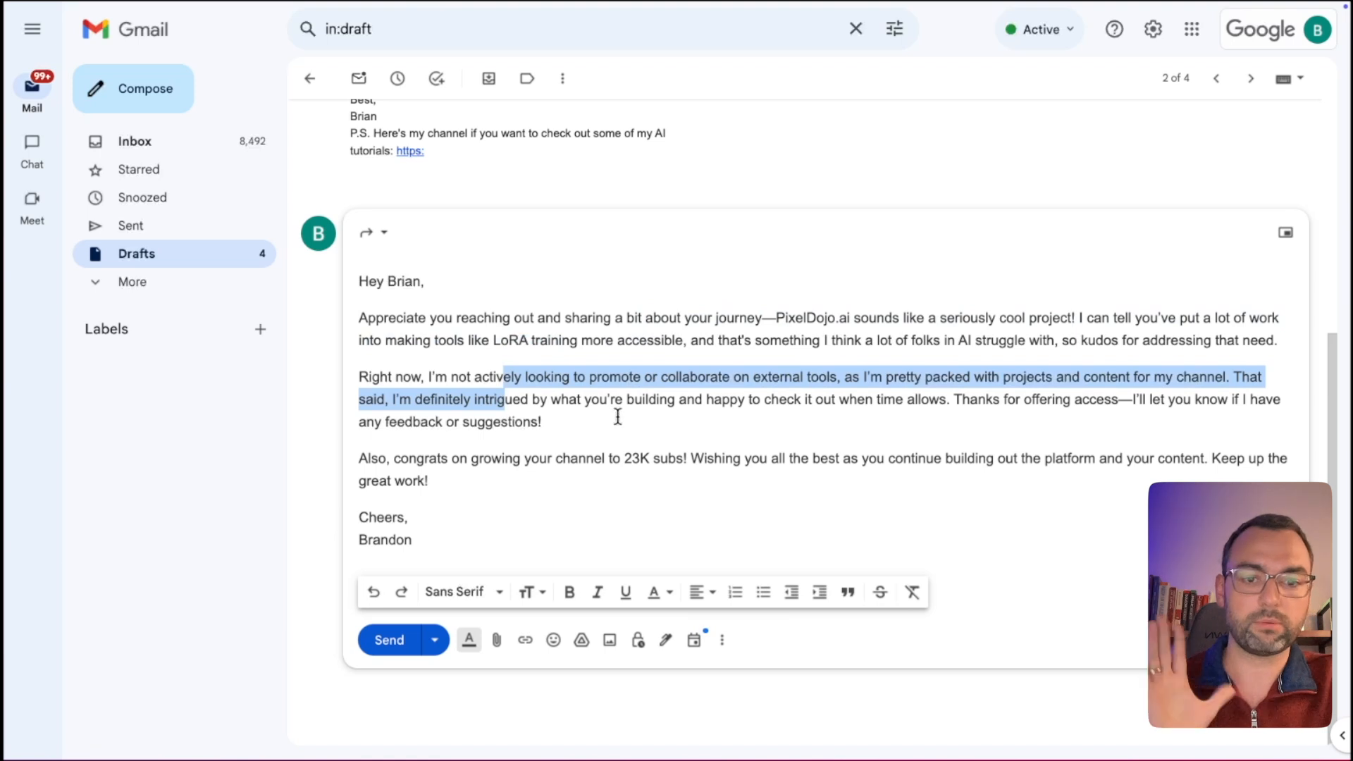
drag(526, 458, 531, 472)
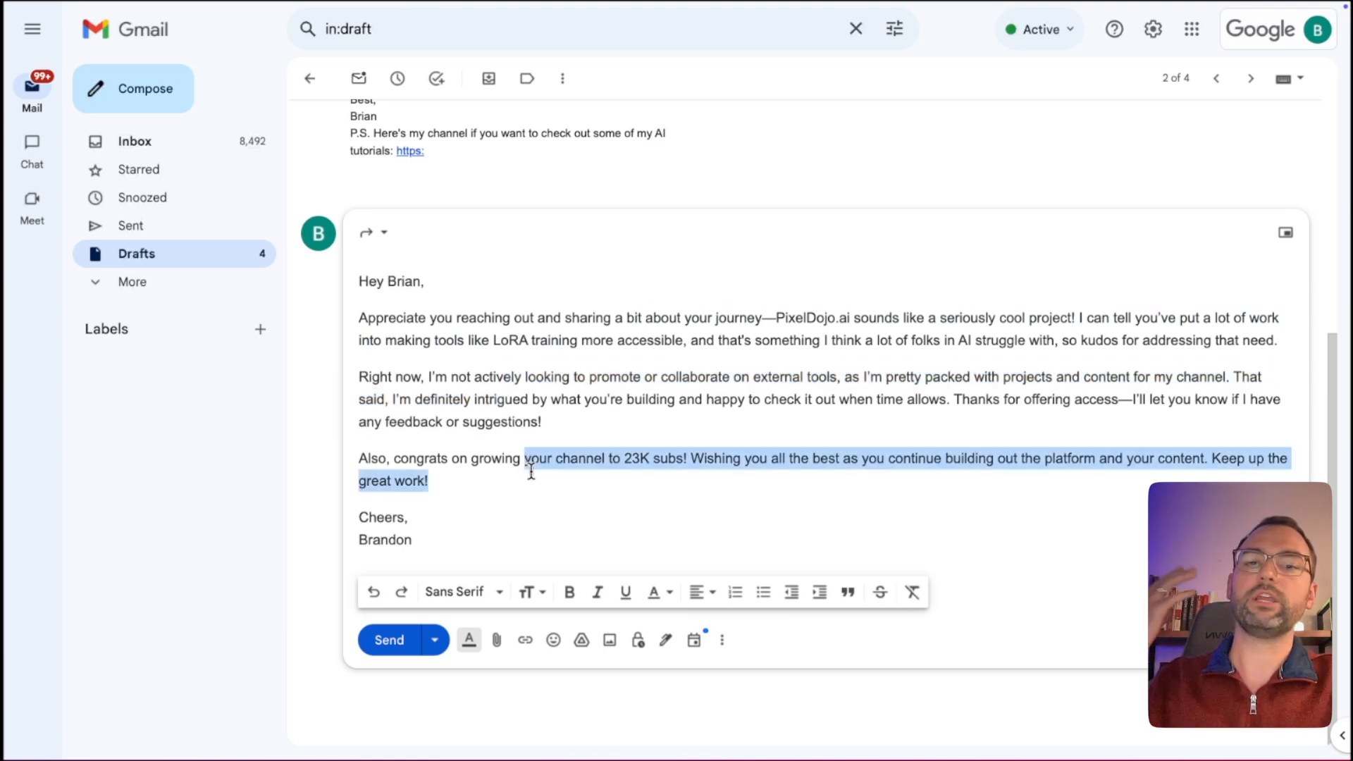
click(569, 485)
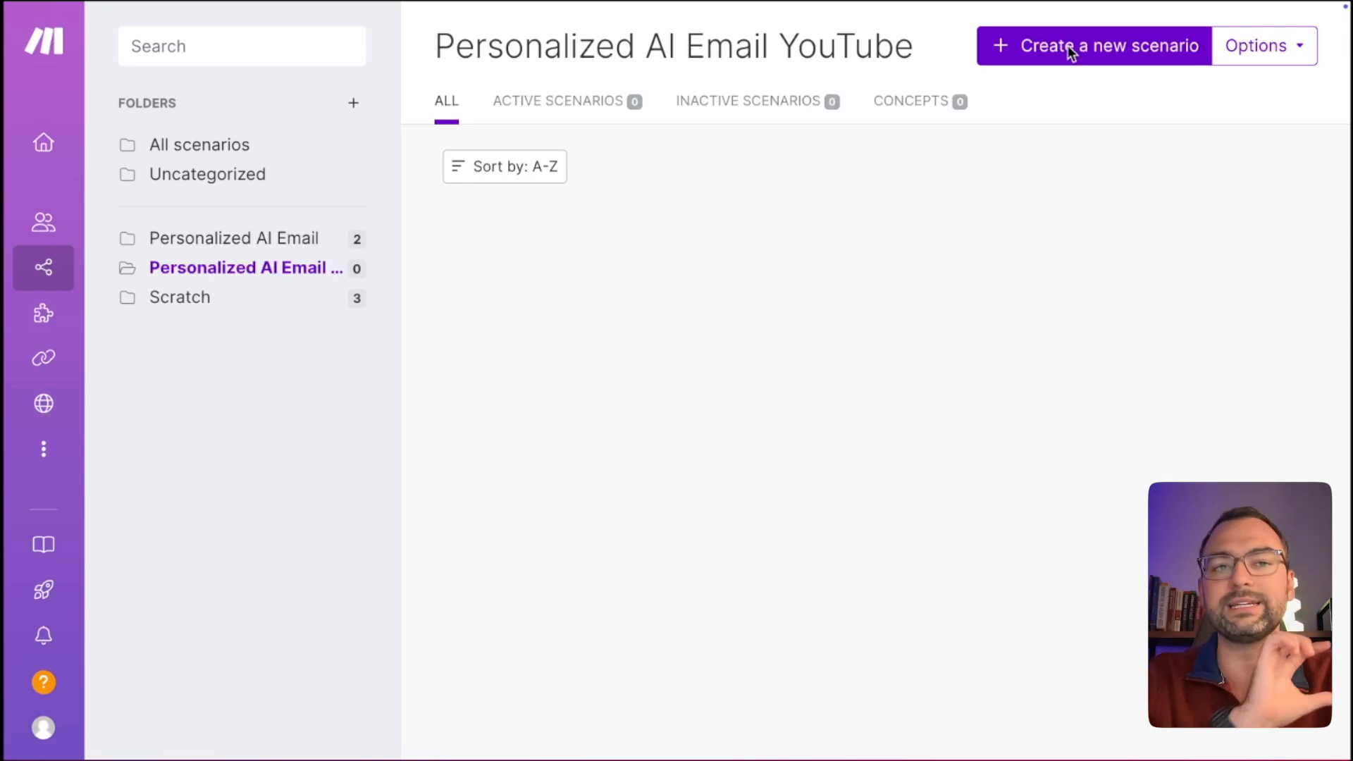
Create a new scenario named '1) AI Email Autoresponder - Fetch & Store'.
click(1102, 61)
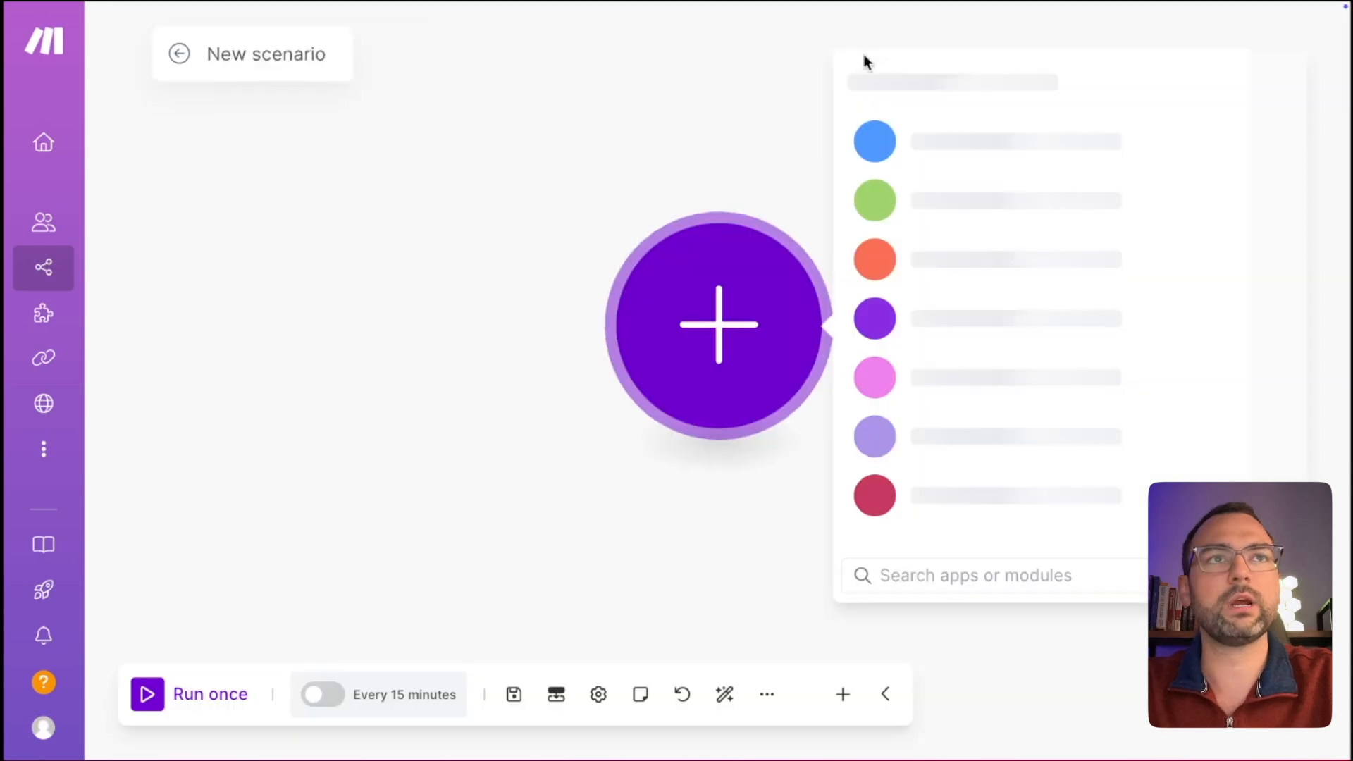
click(277, 54)
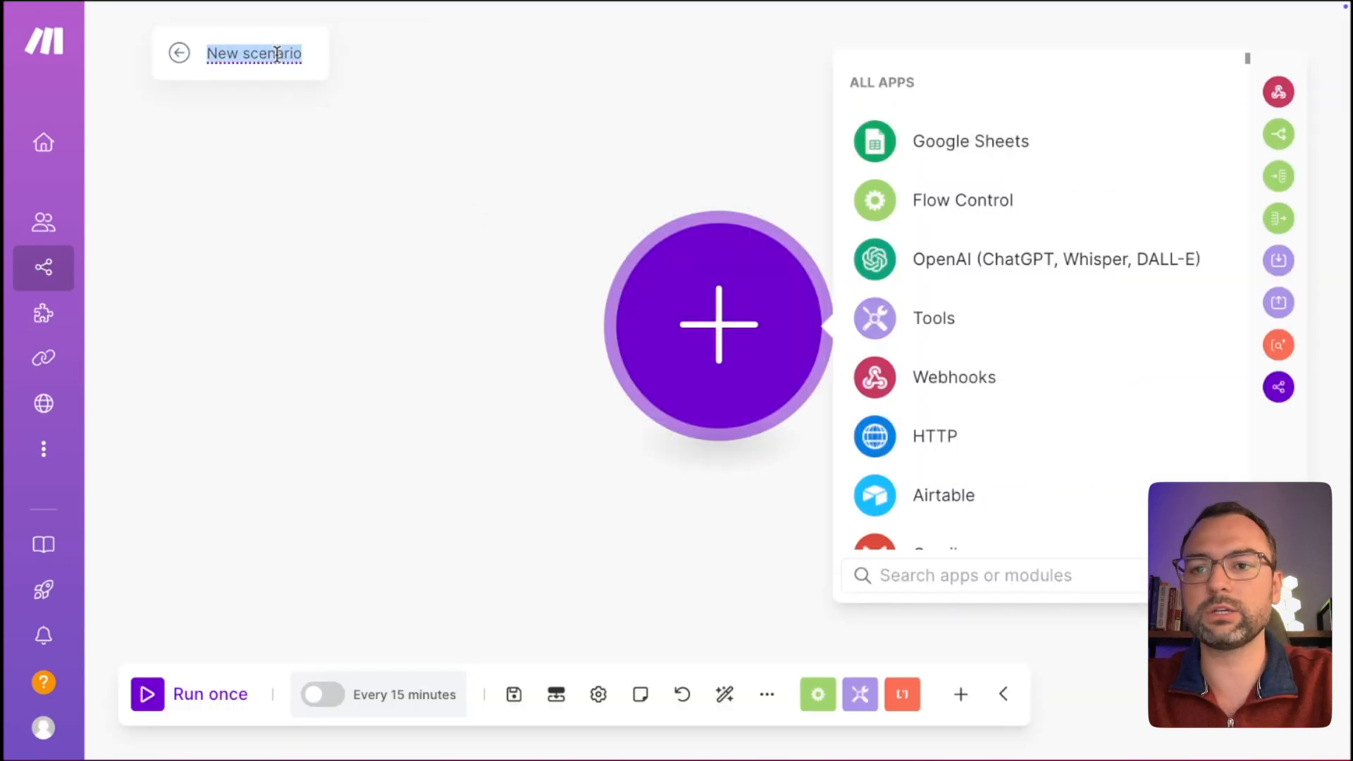
text(1))
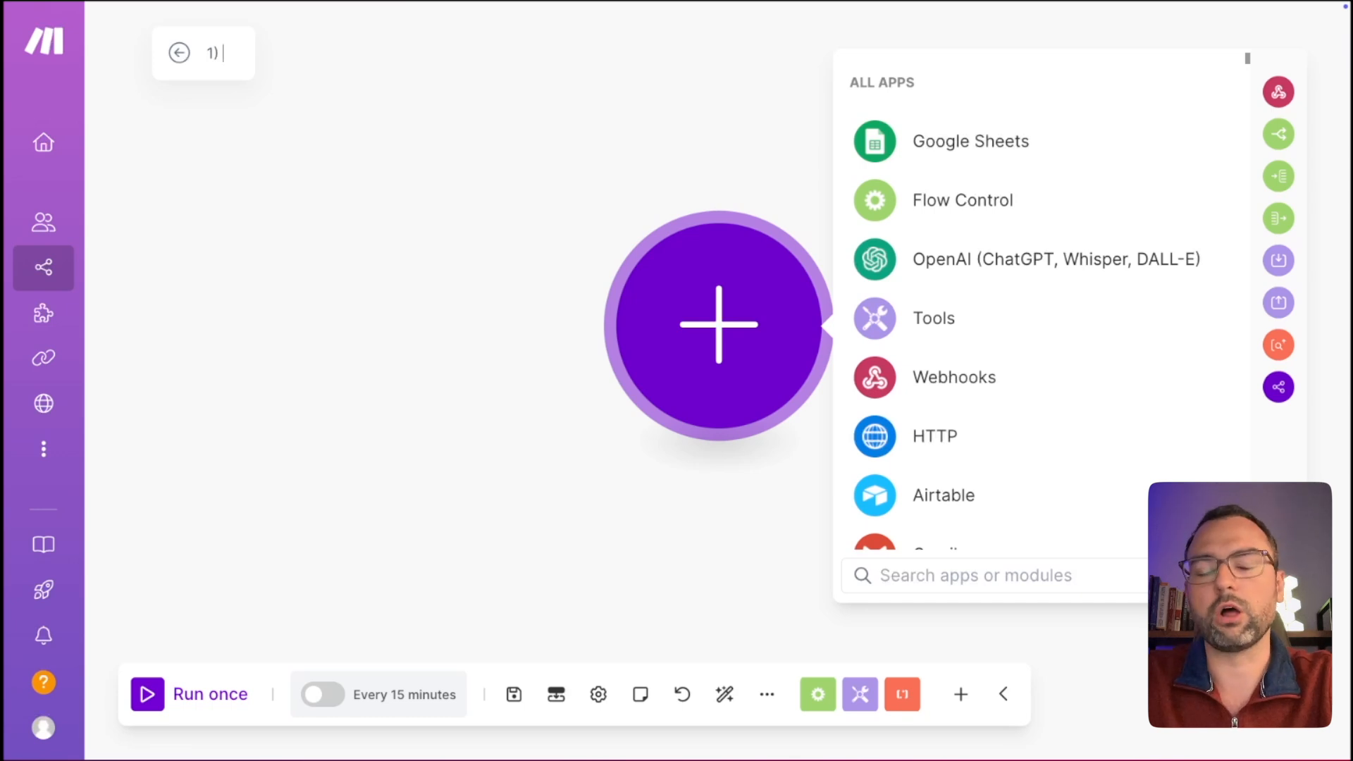
text( AI E)
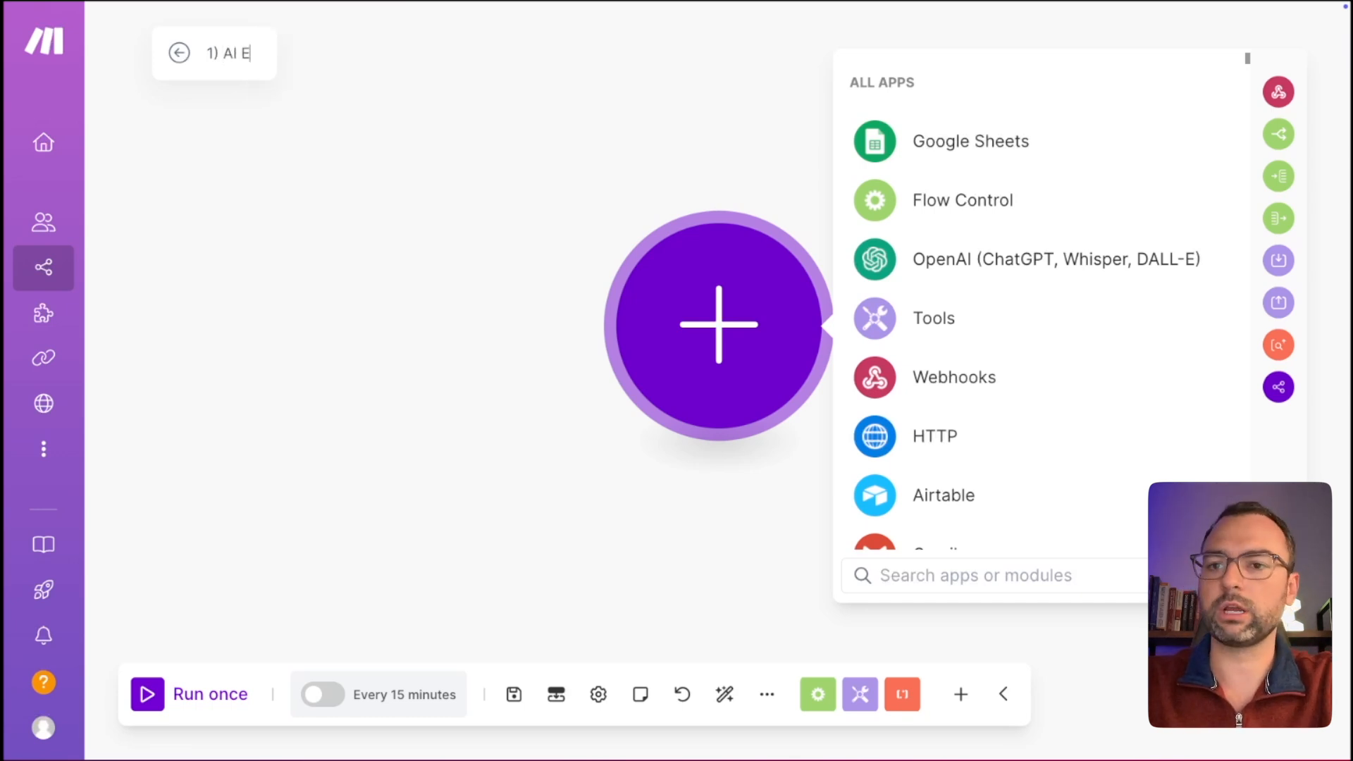
text(mail Autoresponser)
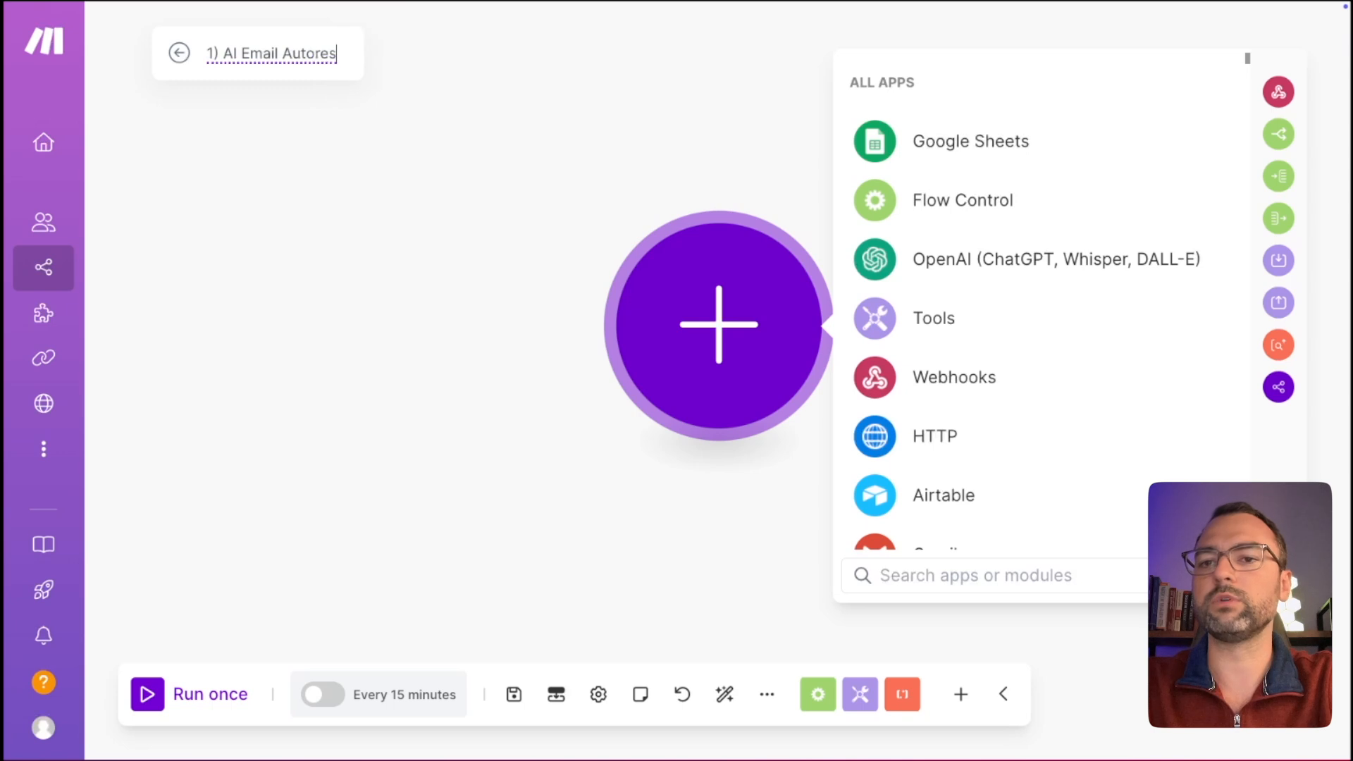
key(BackSpace)
key(BackSpace)
key(BackSpace)
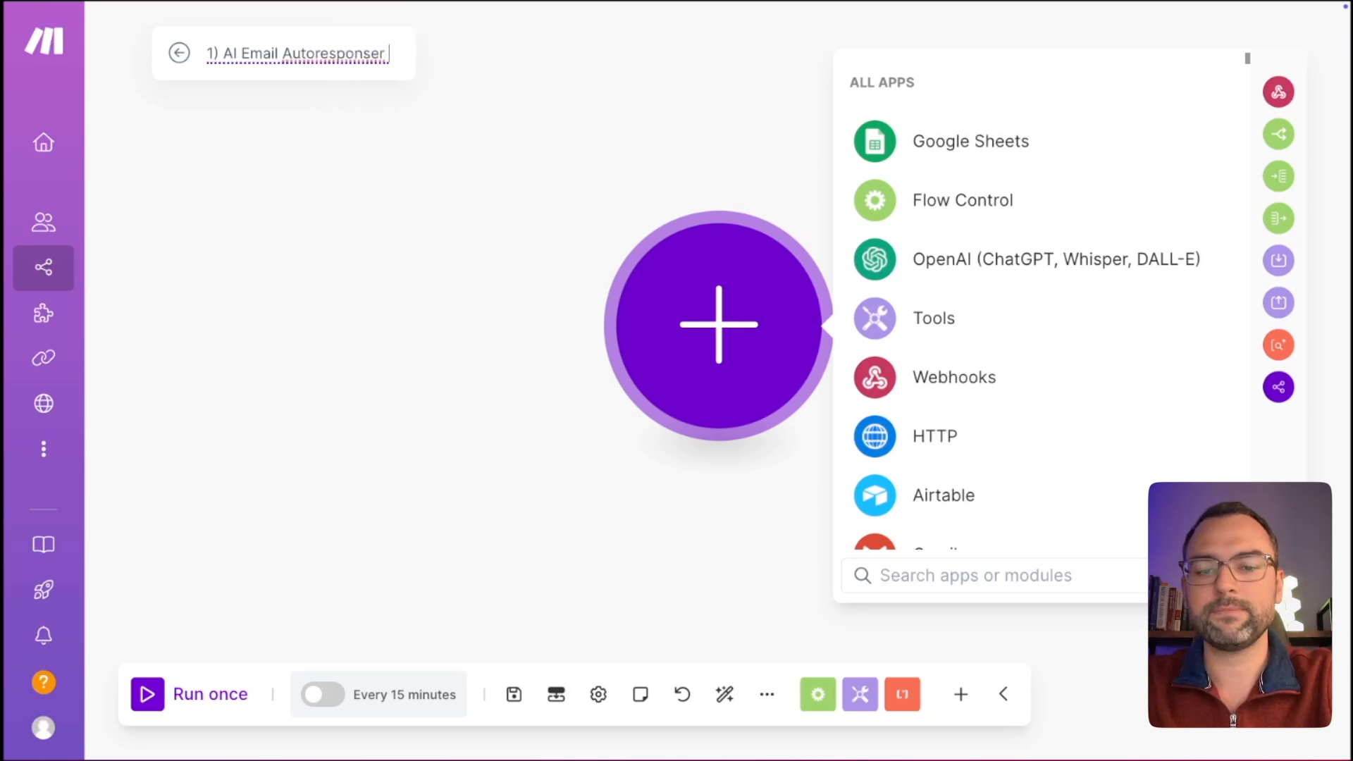
text(der)
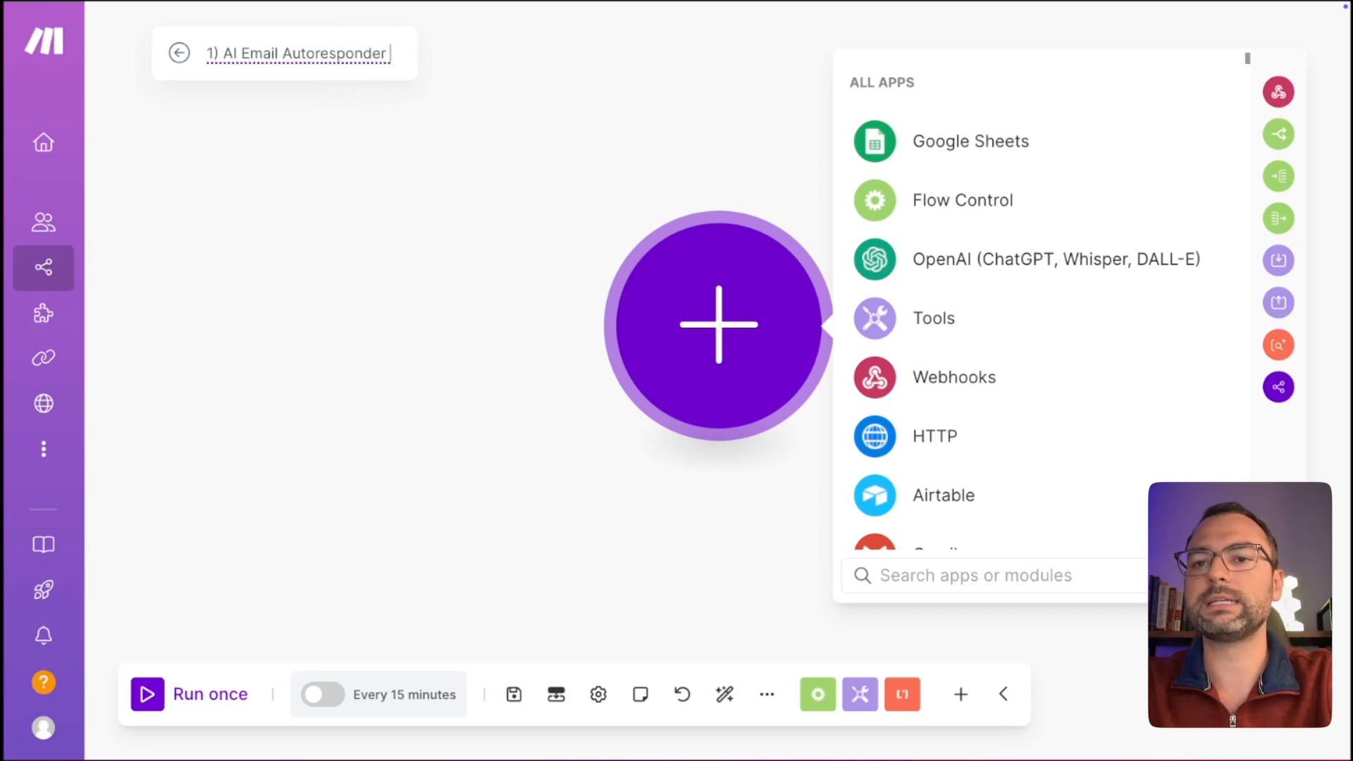
text( - Fetch)
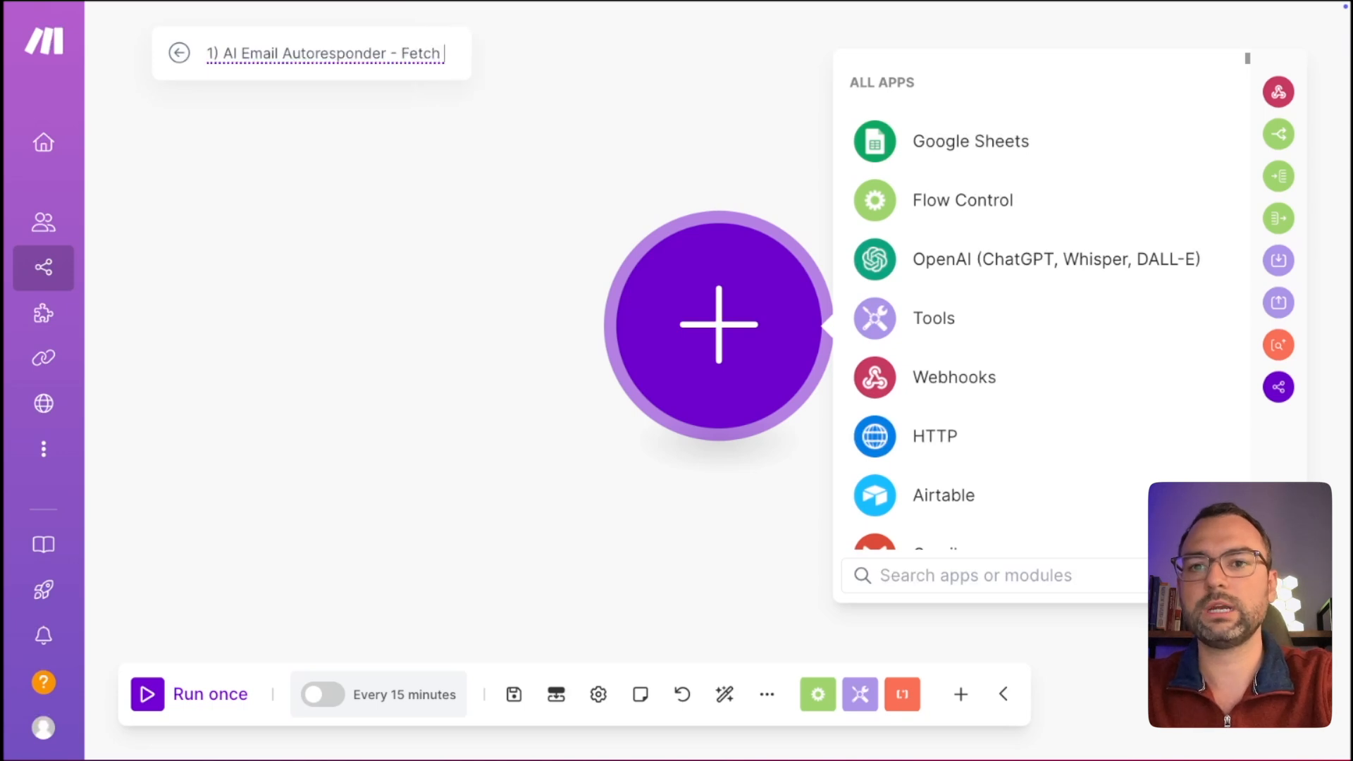
text( & Stord)
key(BackSpace)
key(BackSpace)
key(BackSpace)
text(pr)
key(BackSpace)
key(BackSpace)
text(ore)
key(Return)
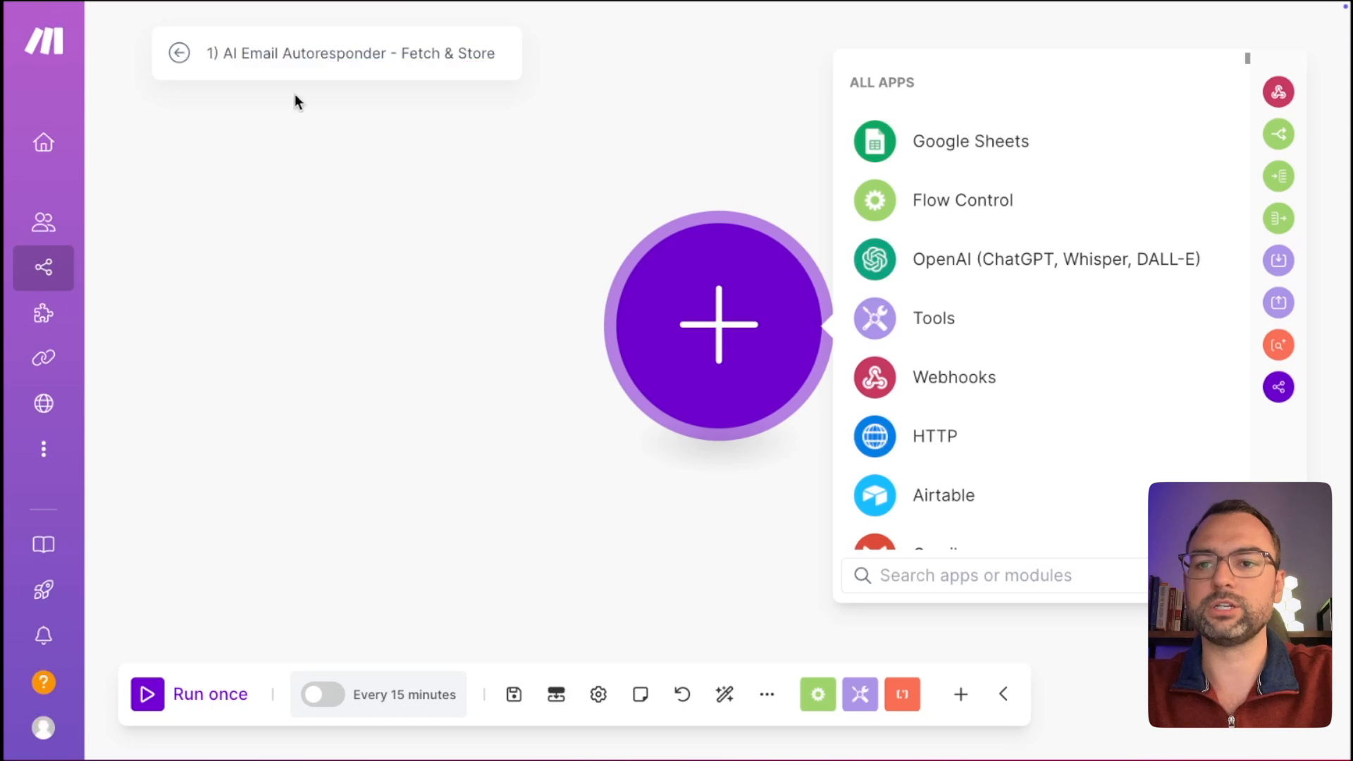
click(361, 224)
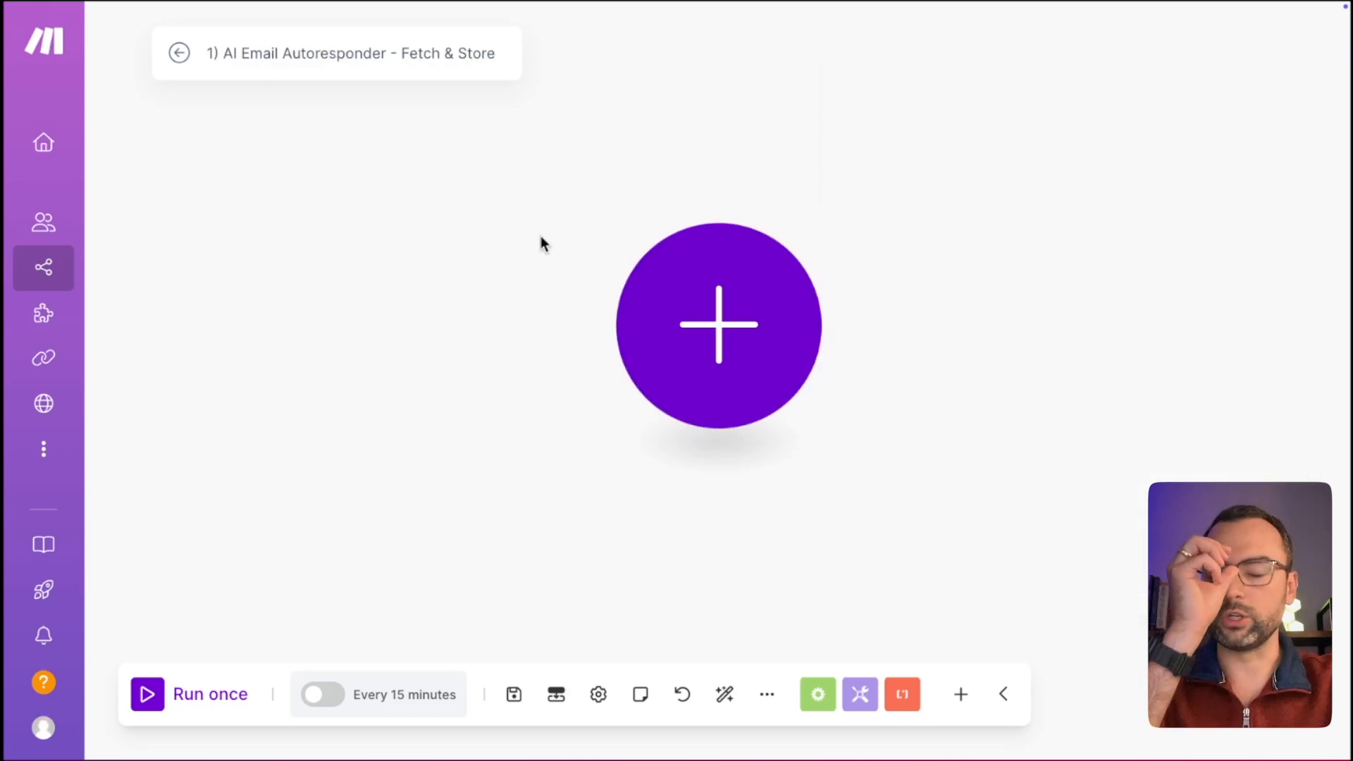
Search for gmail and add its Watch Emails trigger as the scenario's first module.
key(ctrl+minus)
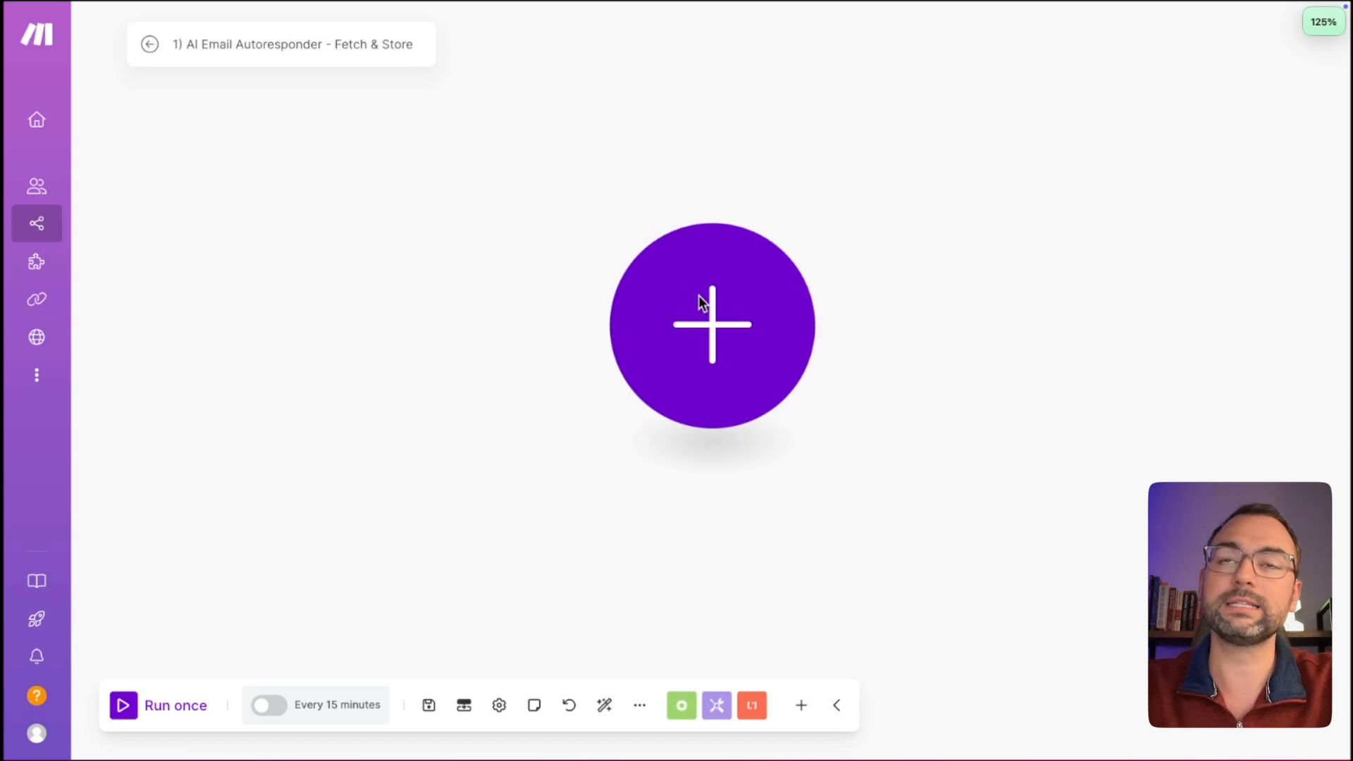
click(729, 332)
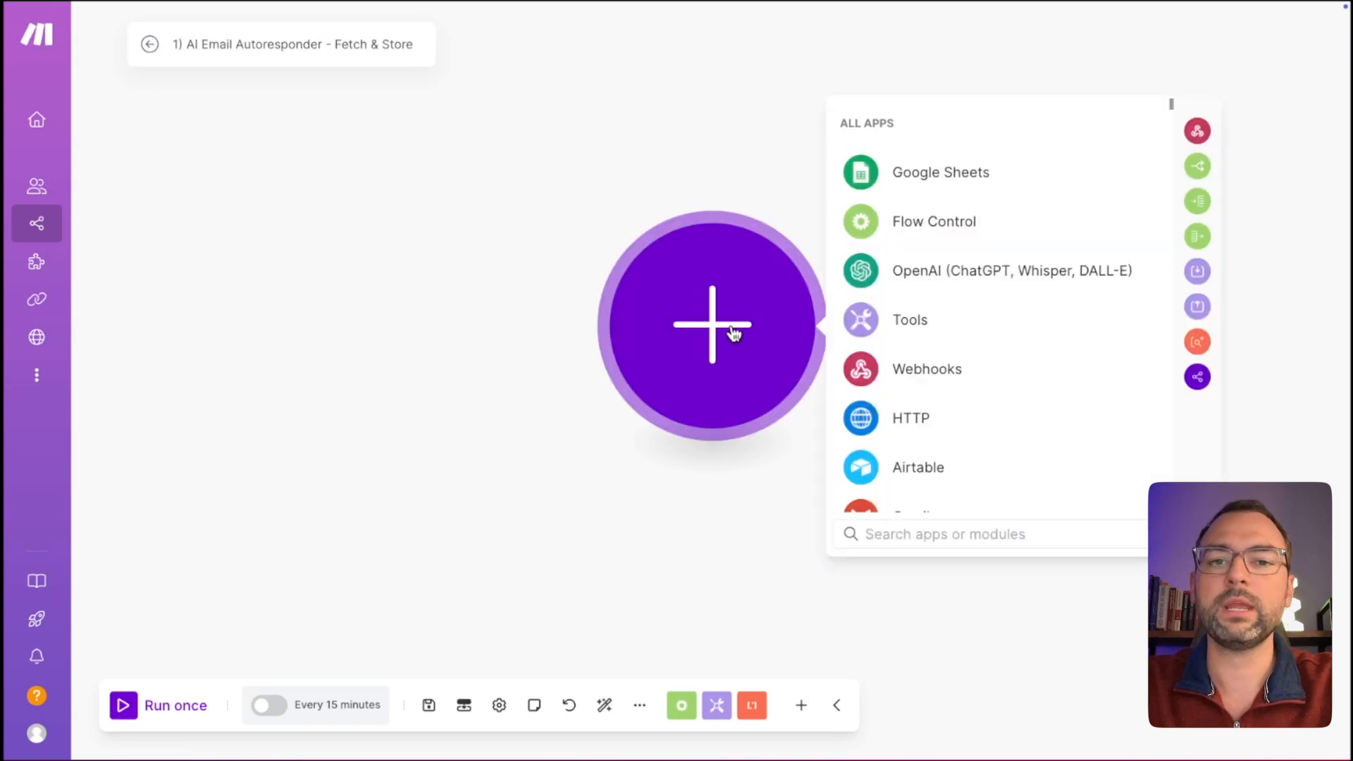
text(gma)
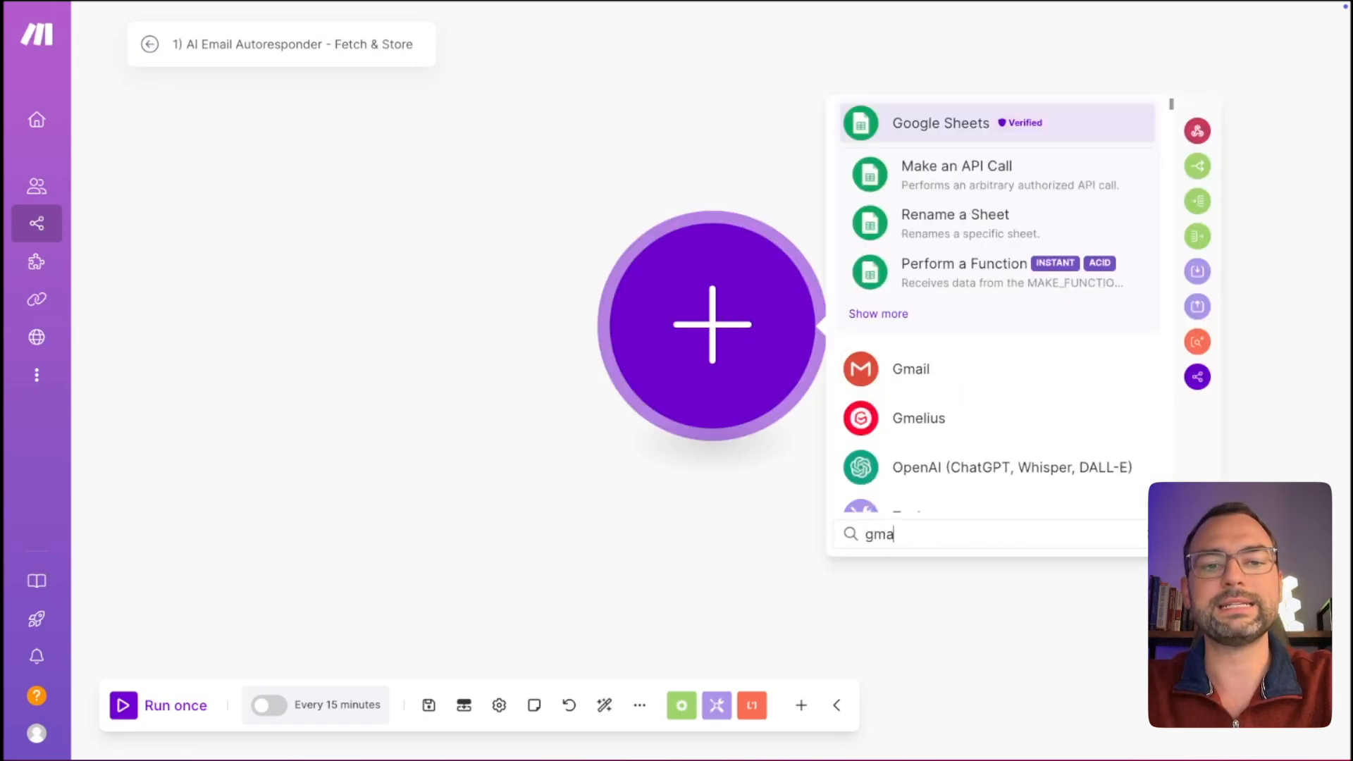
text(il)
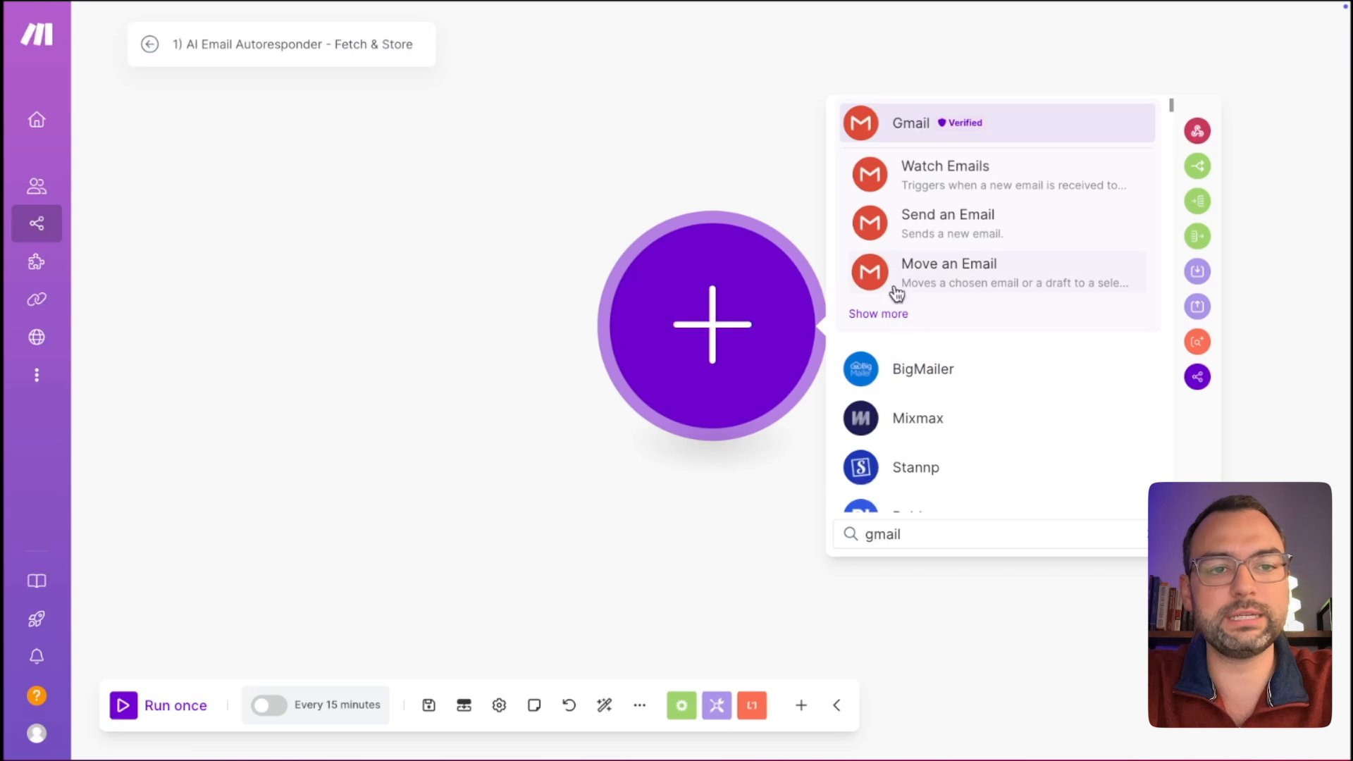
click(894, 315)
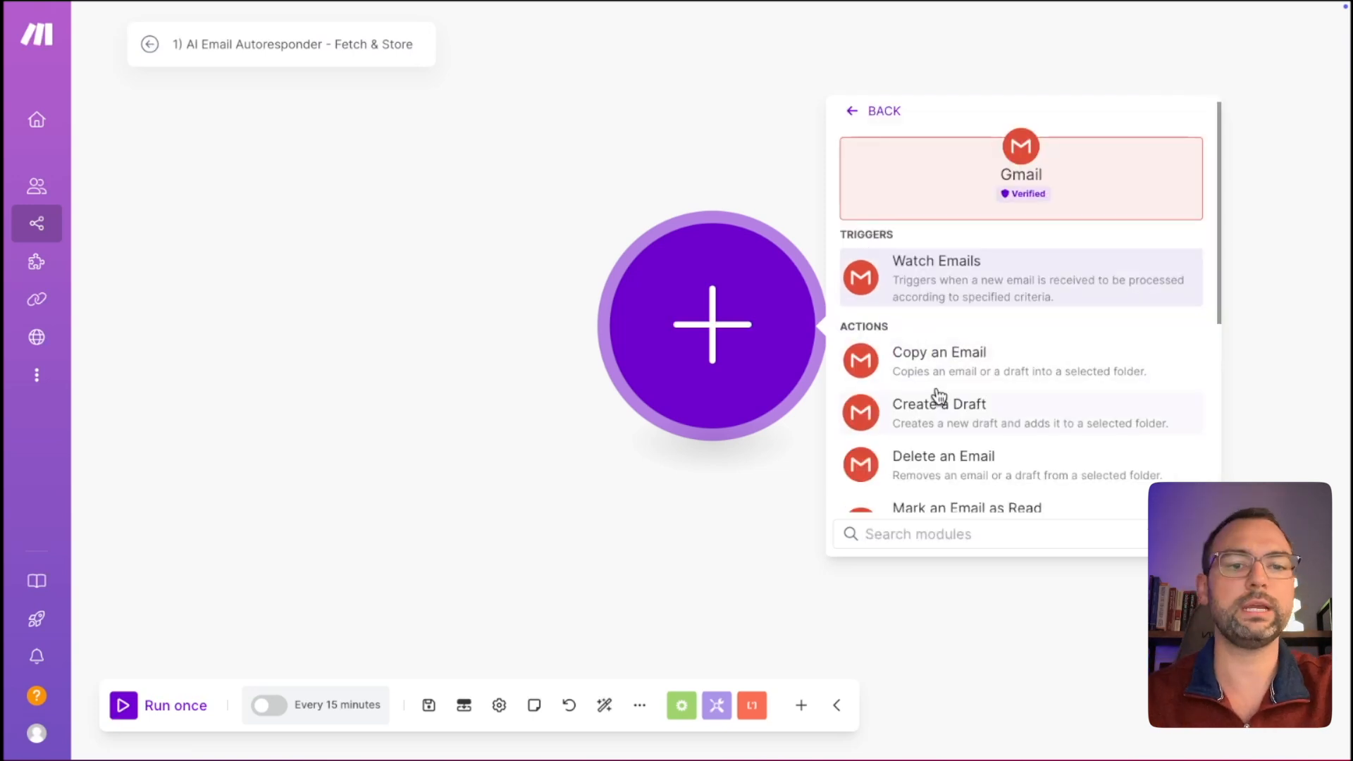
scroll(939, 396, down, 5)
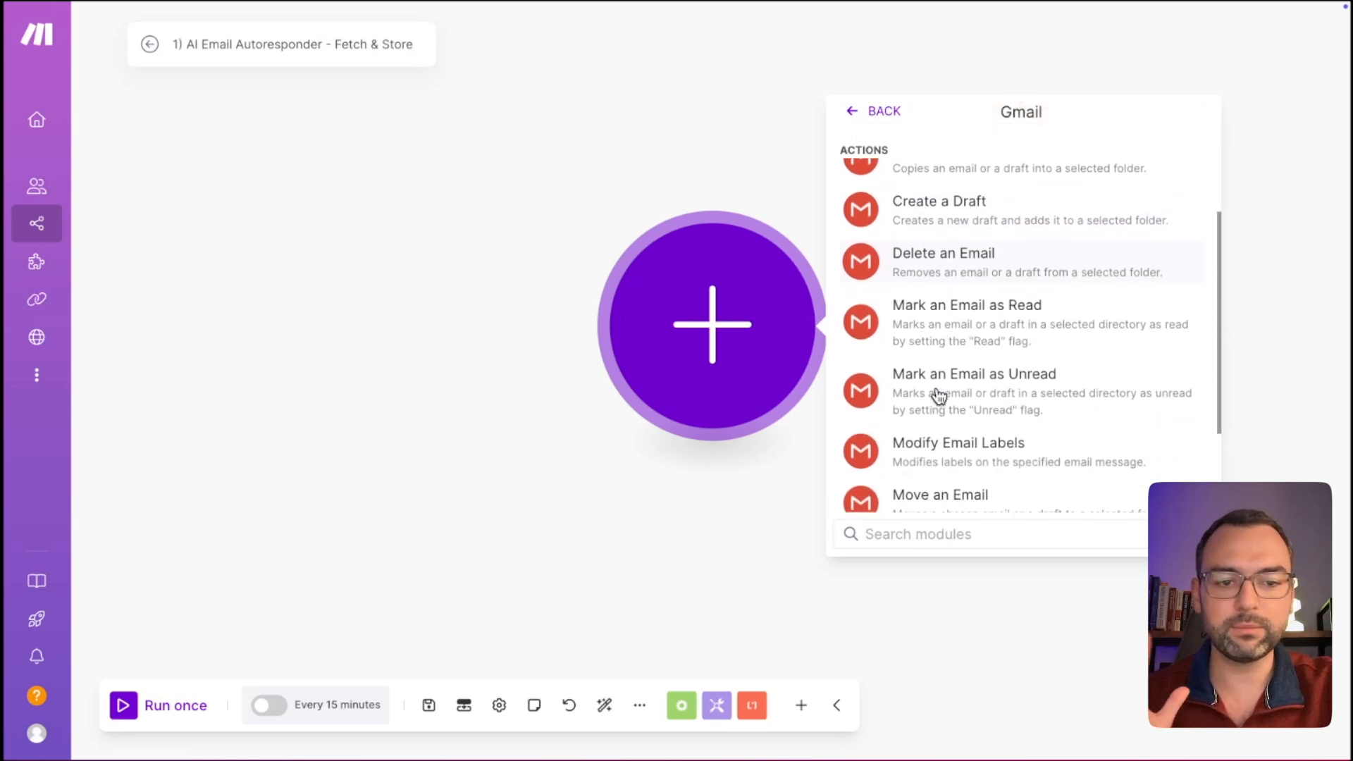
scroll(940, 395, up, 5)
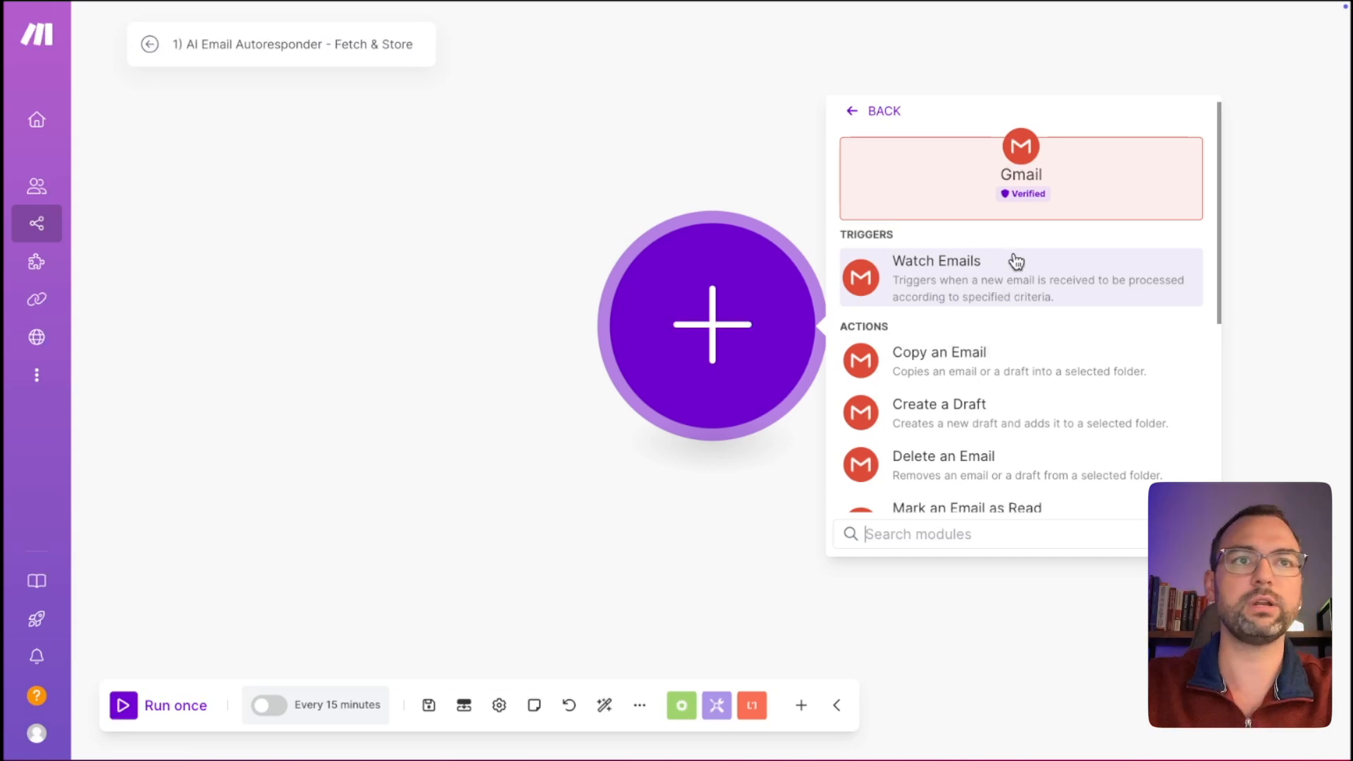
click(920, 289)
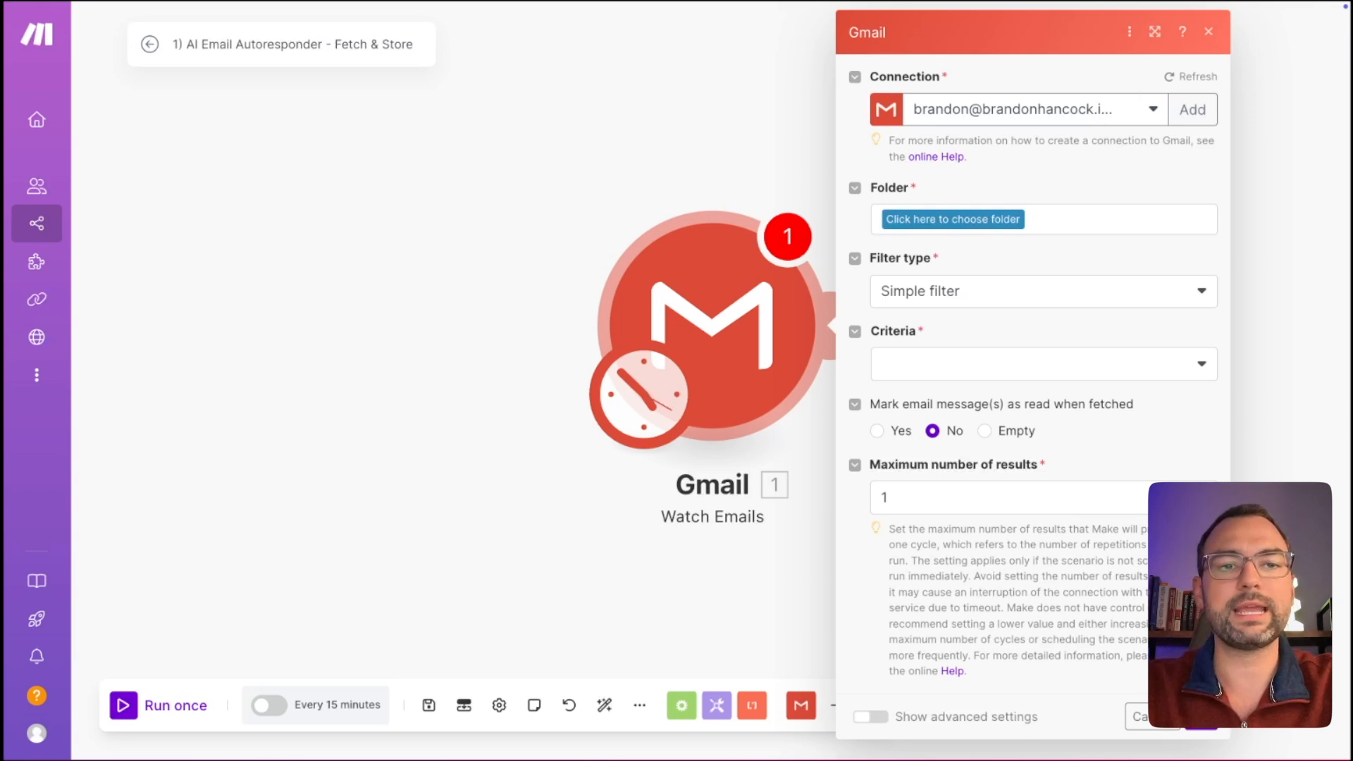
Point the Gmail trigger at the All Mail folder using the Gmail filter type.
click(982, 224)
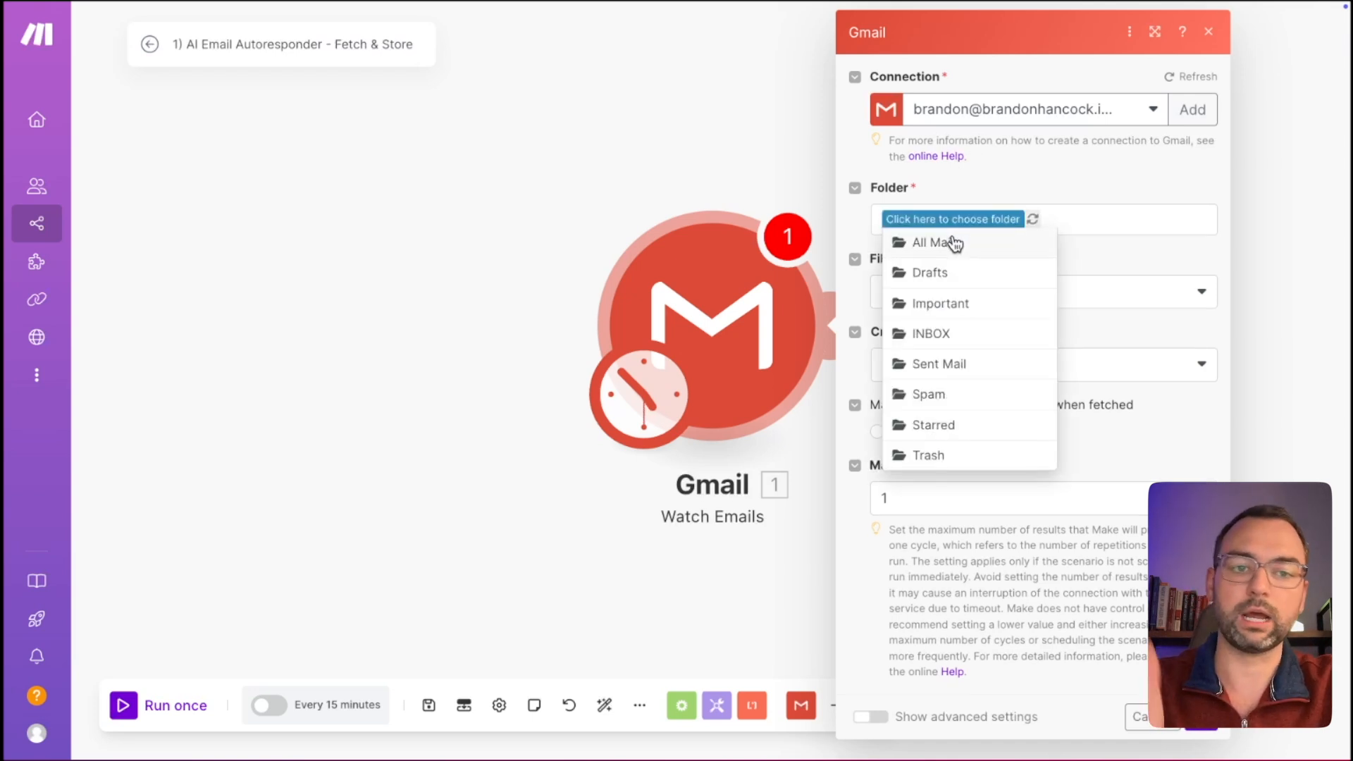
click(970, 247)
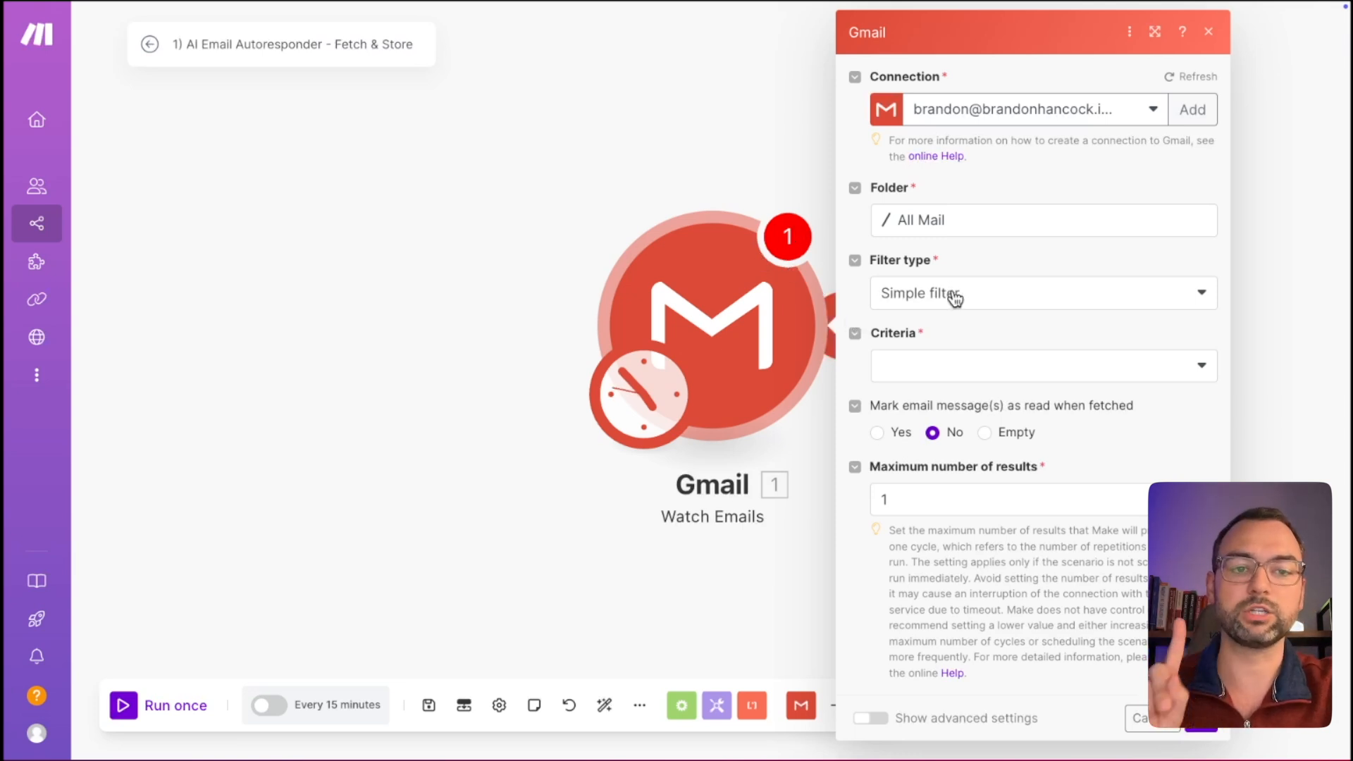
click(989, 301)
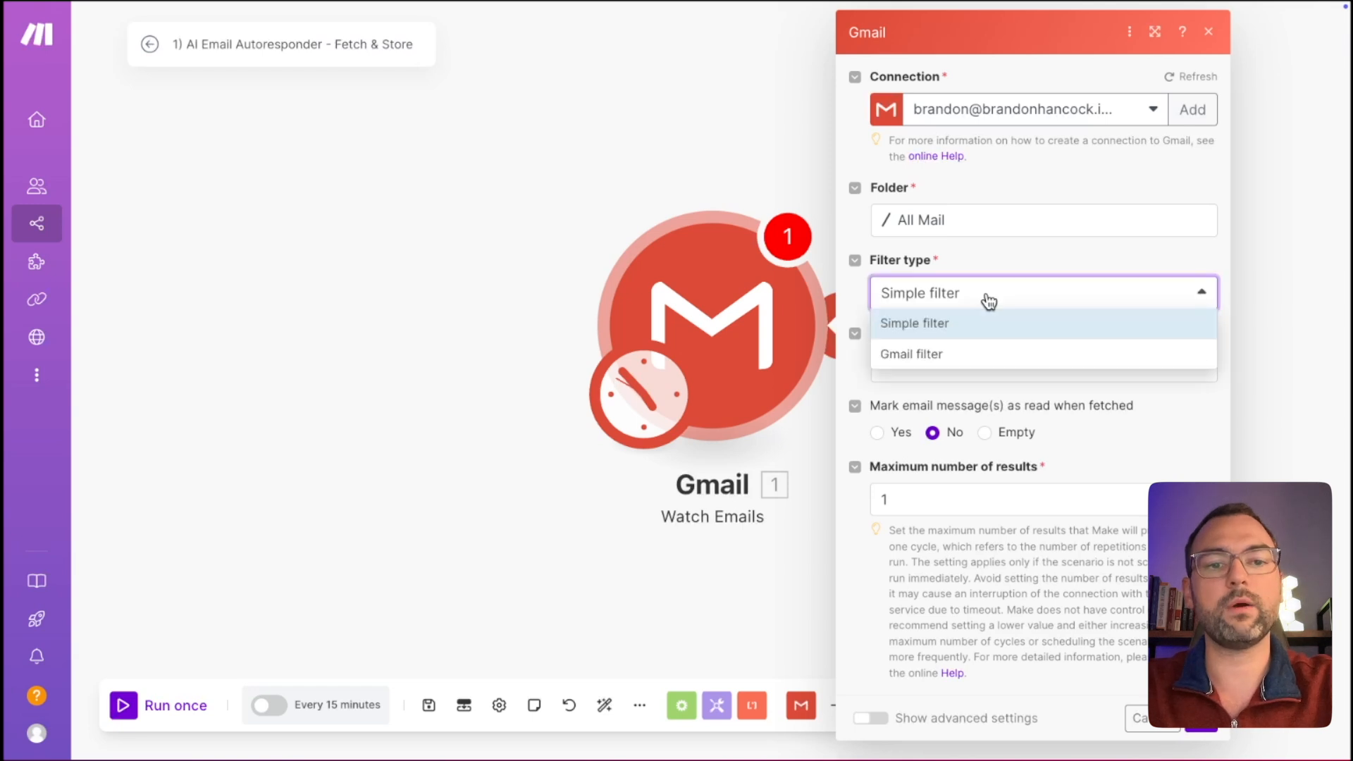
click(945, 355)
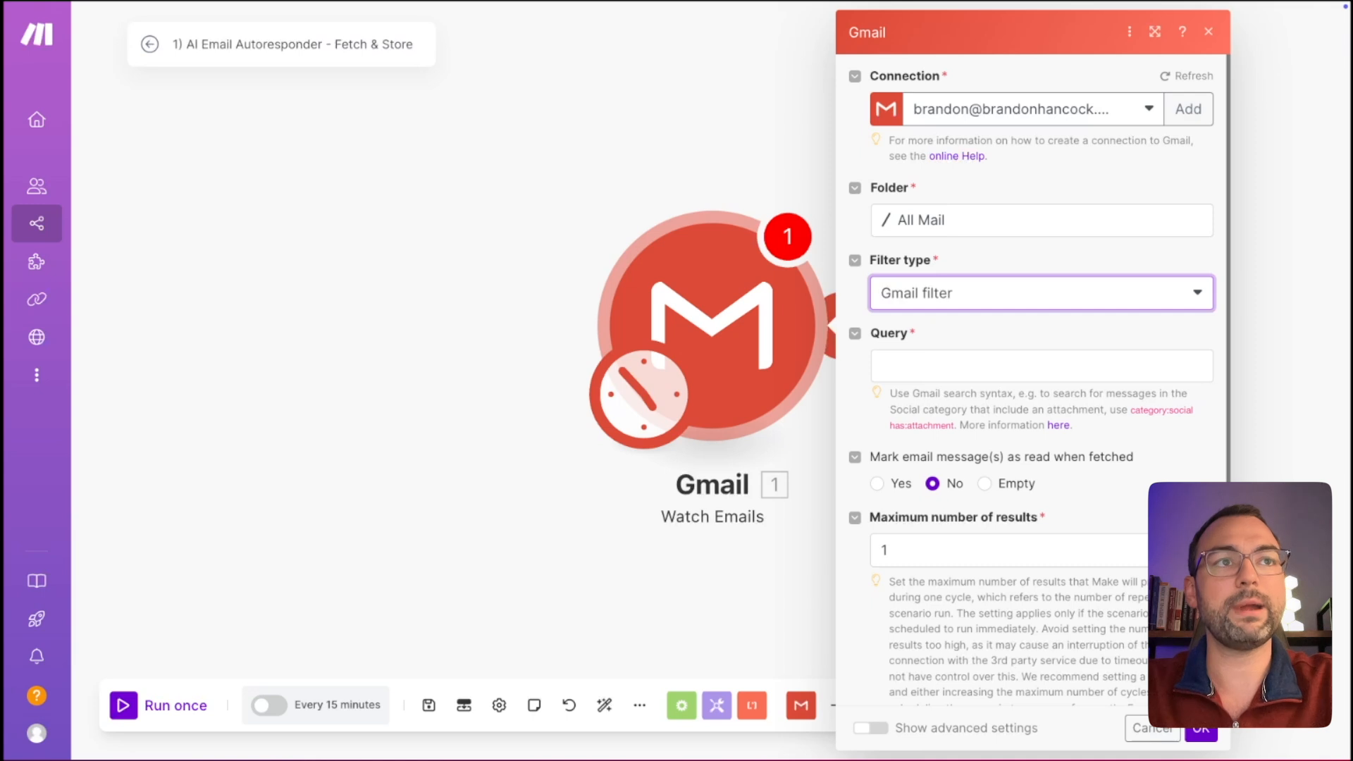
click(912, 368)
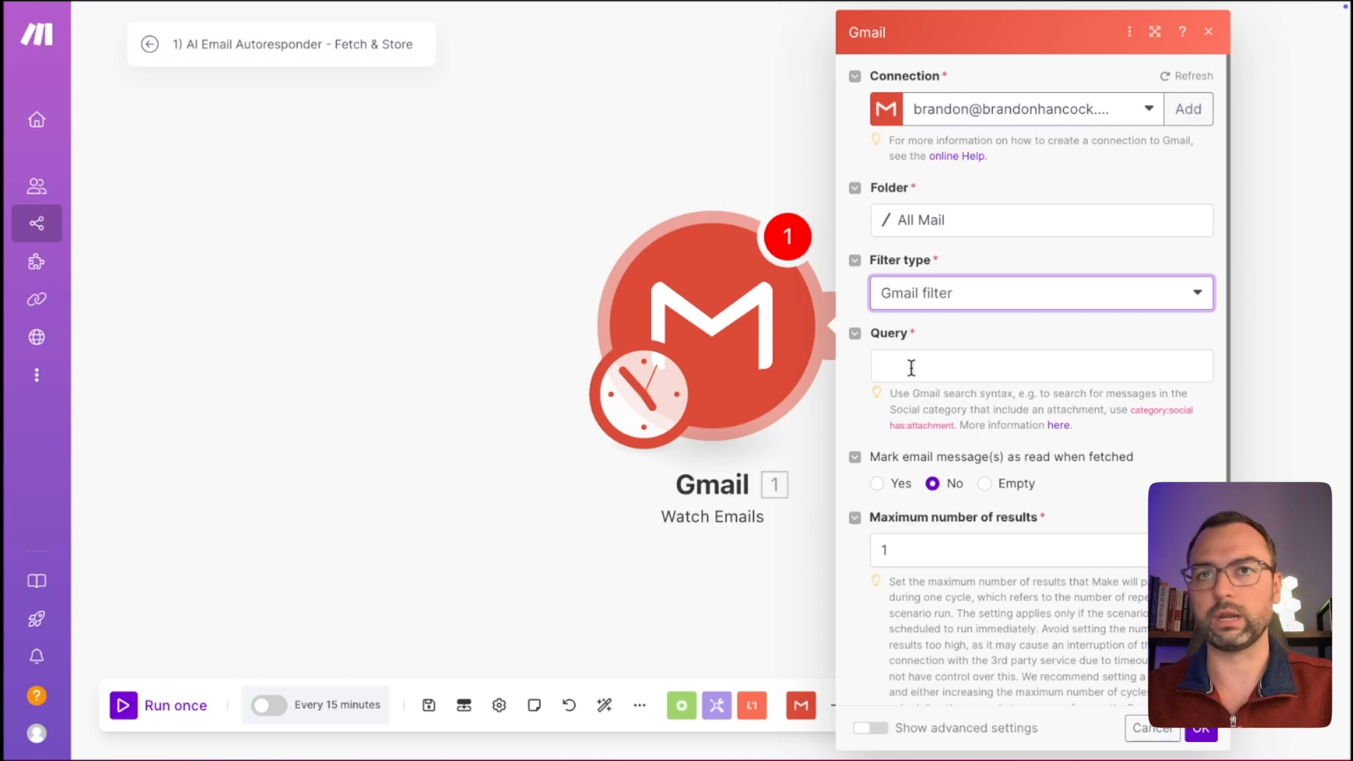
Paste the query 'smaller:5M label:inbox' into the Gmail trigger's Query field.
click(912, 367)
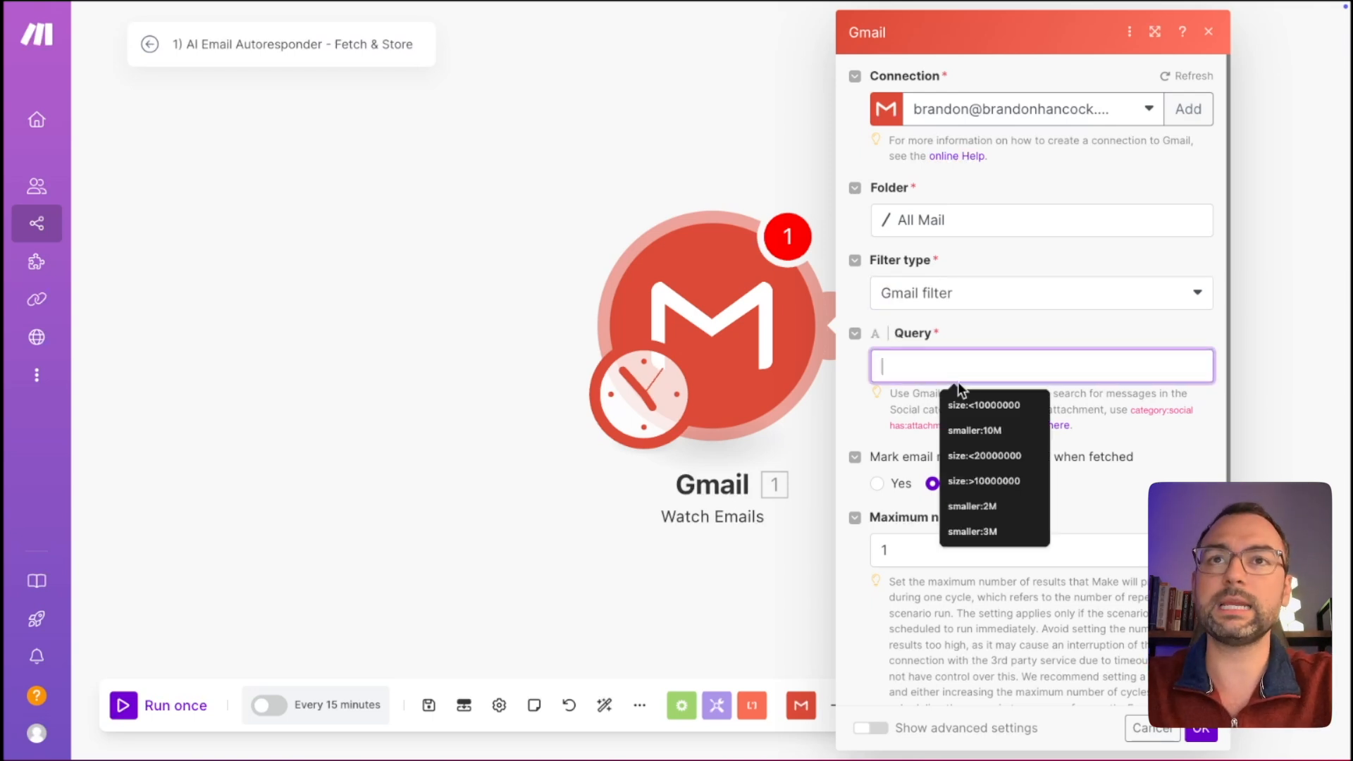
text(smaller:5M label:inbox)
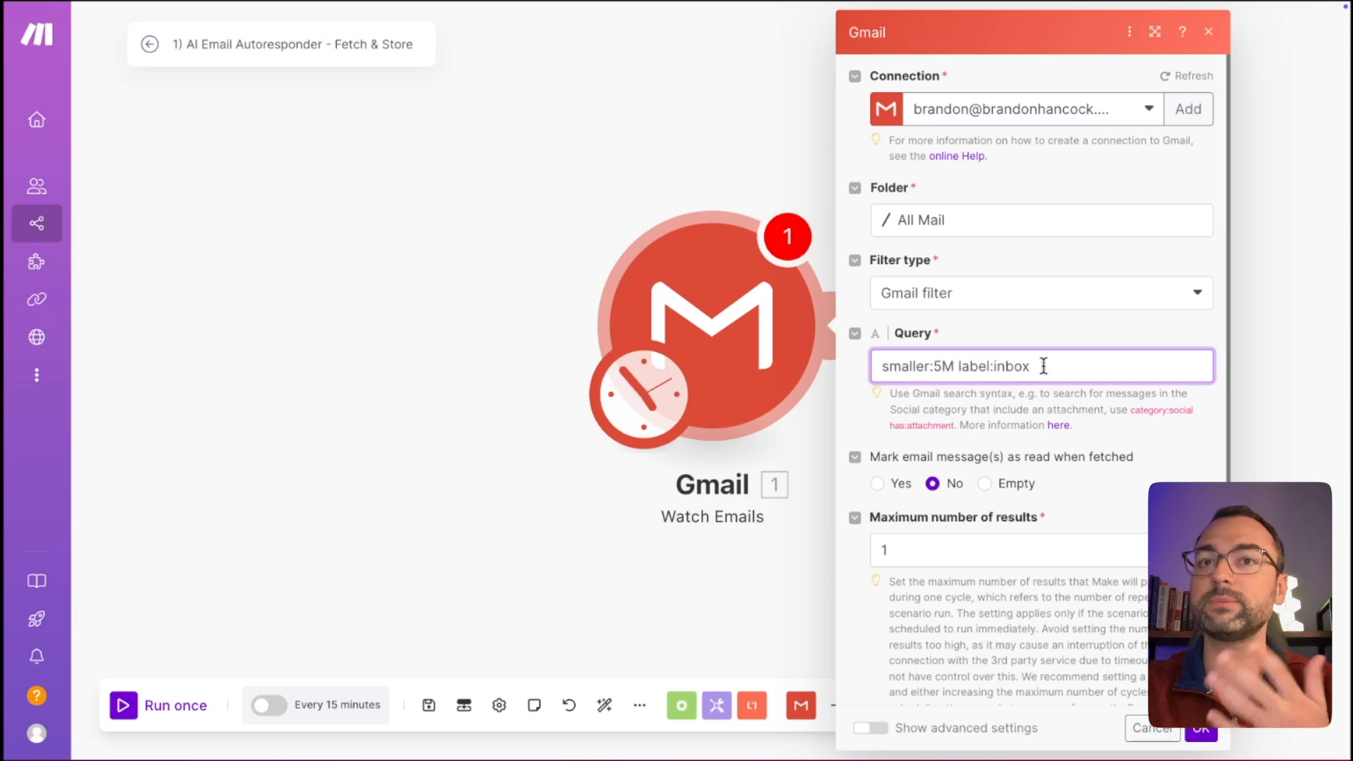
drag(954, 364, 889, 364)
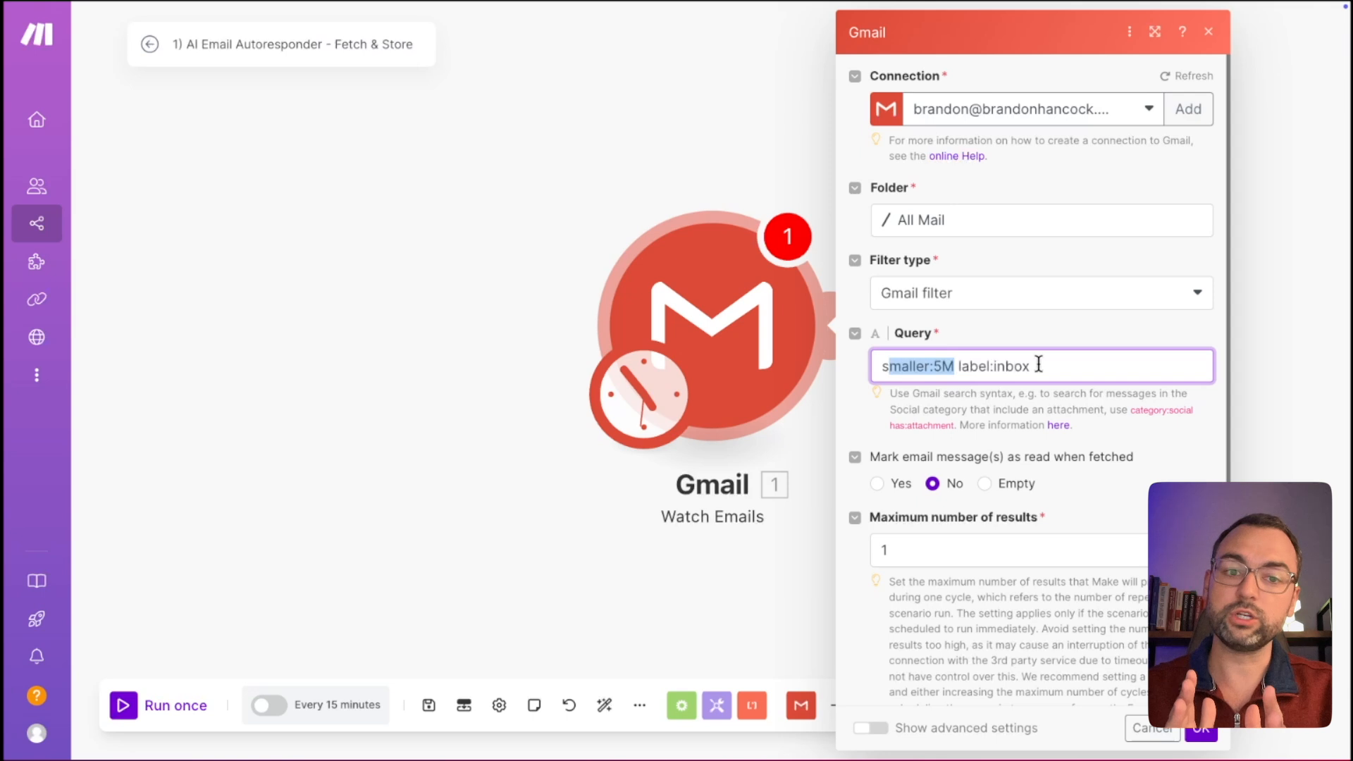
drag(1035, 365, 960, 363)
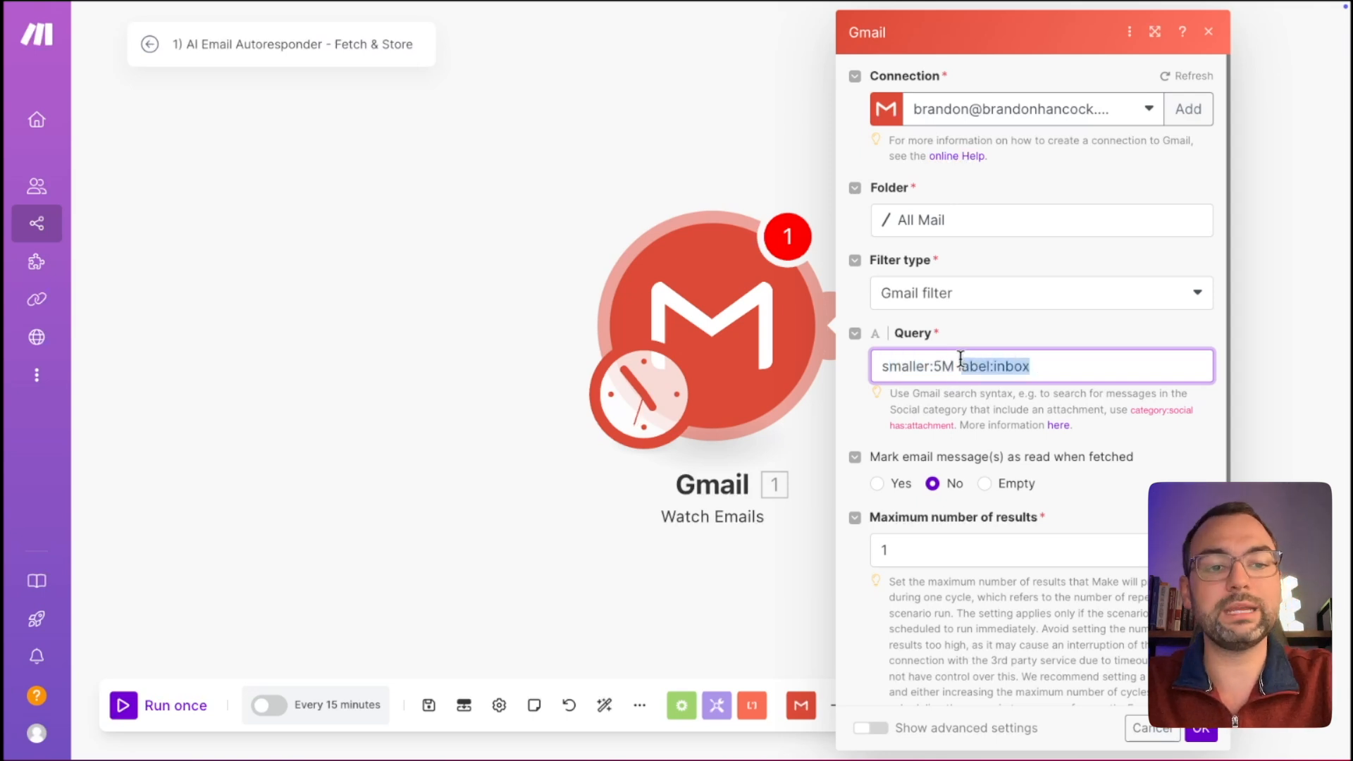
click(1090, 371)
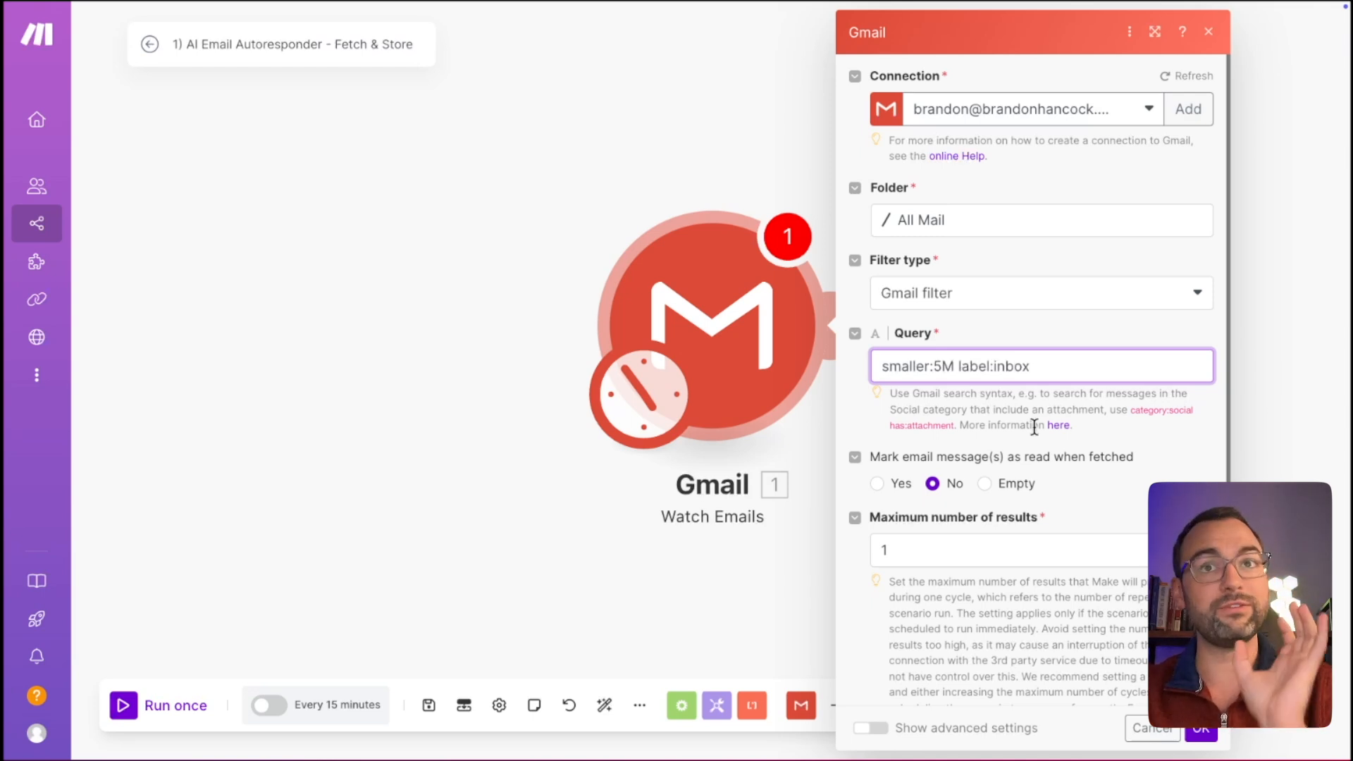
Set the maximum number of results to 50 and save the trigger settings.
scroll(994, 513, down, 1)
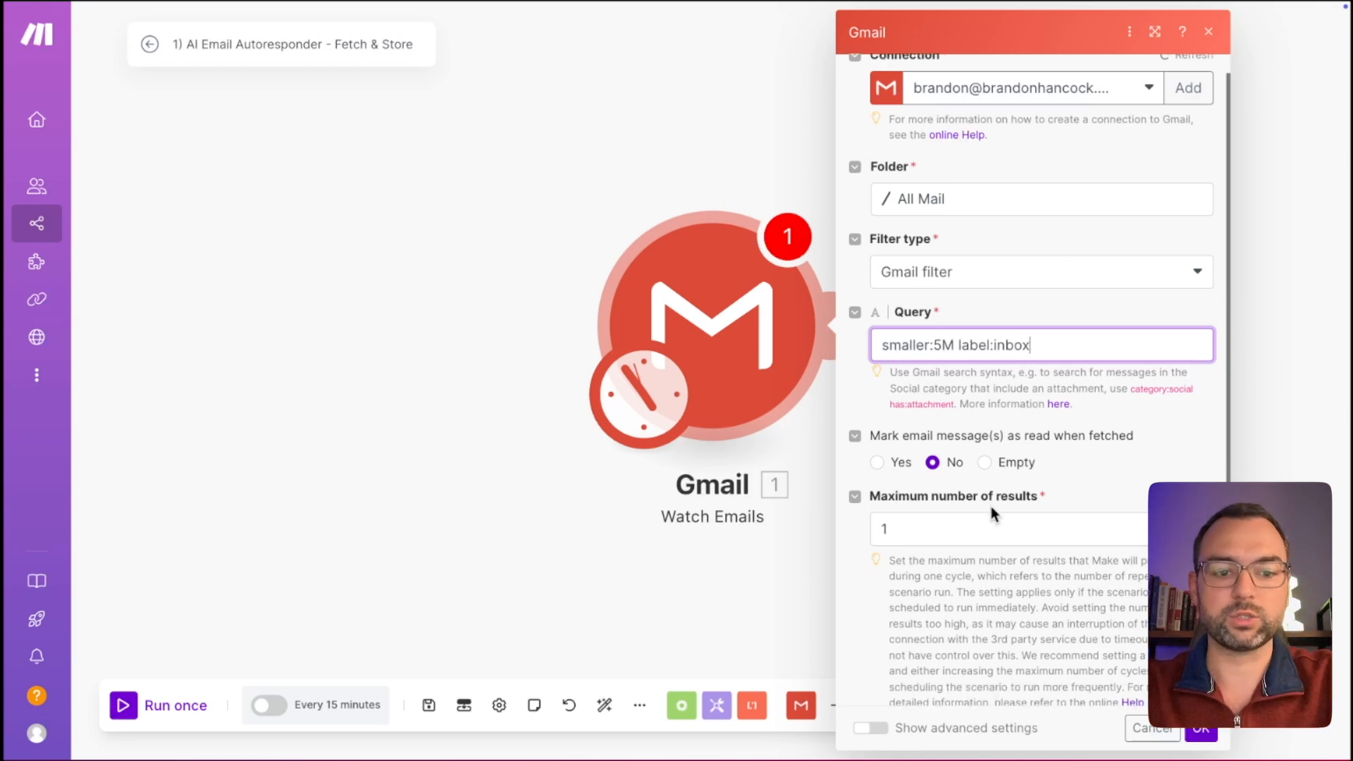
click(970, 510)
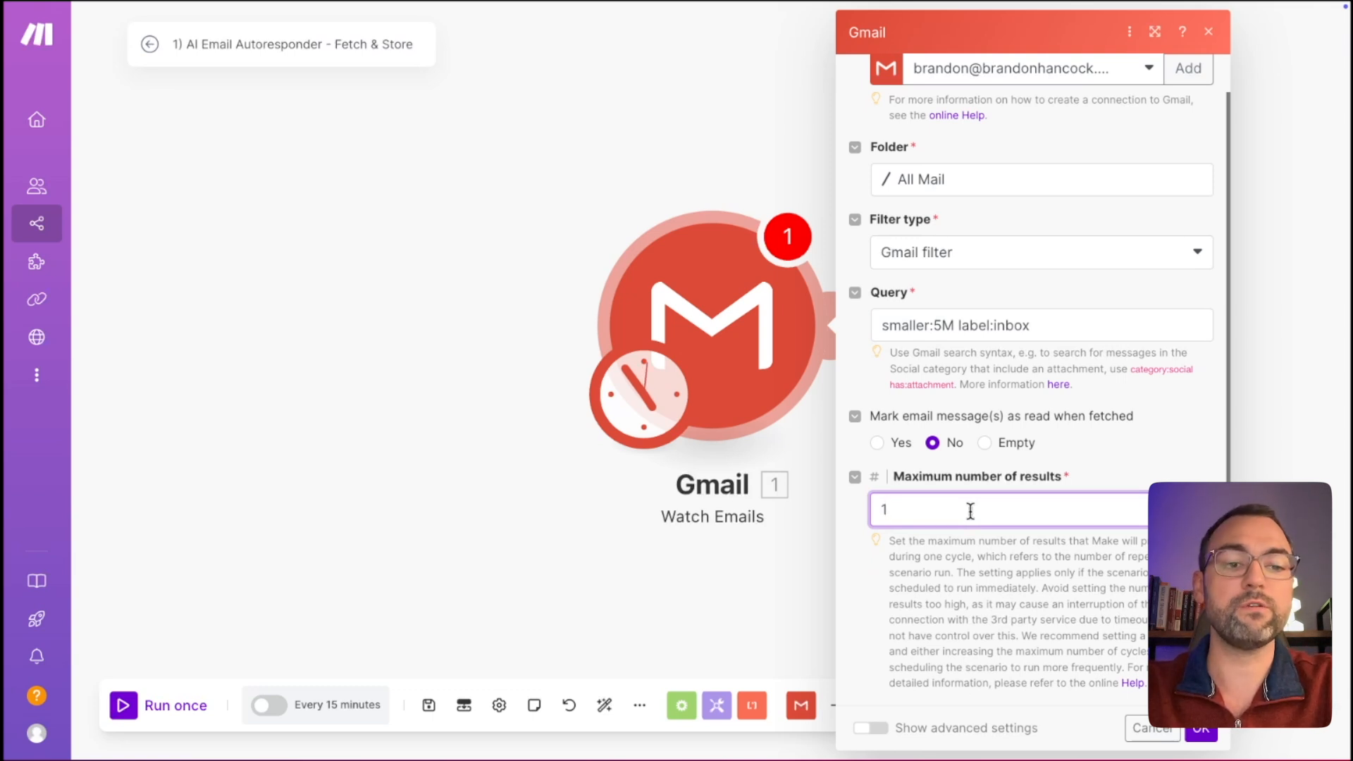
key(BackSpace)
text(50)
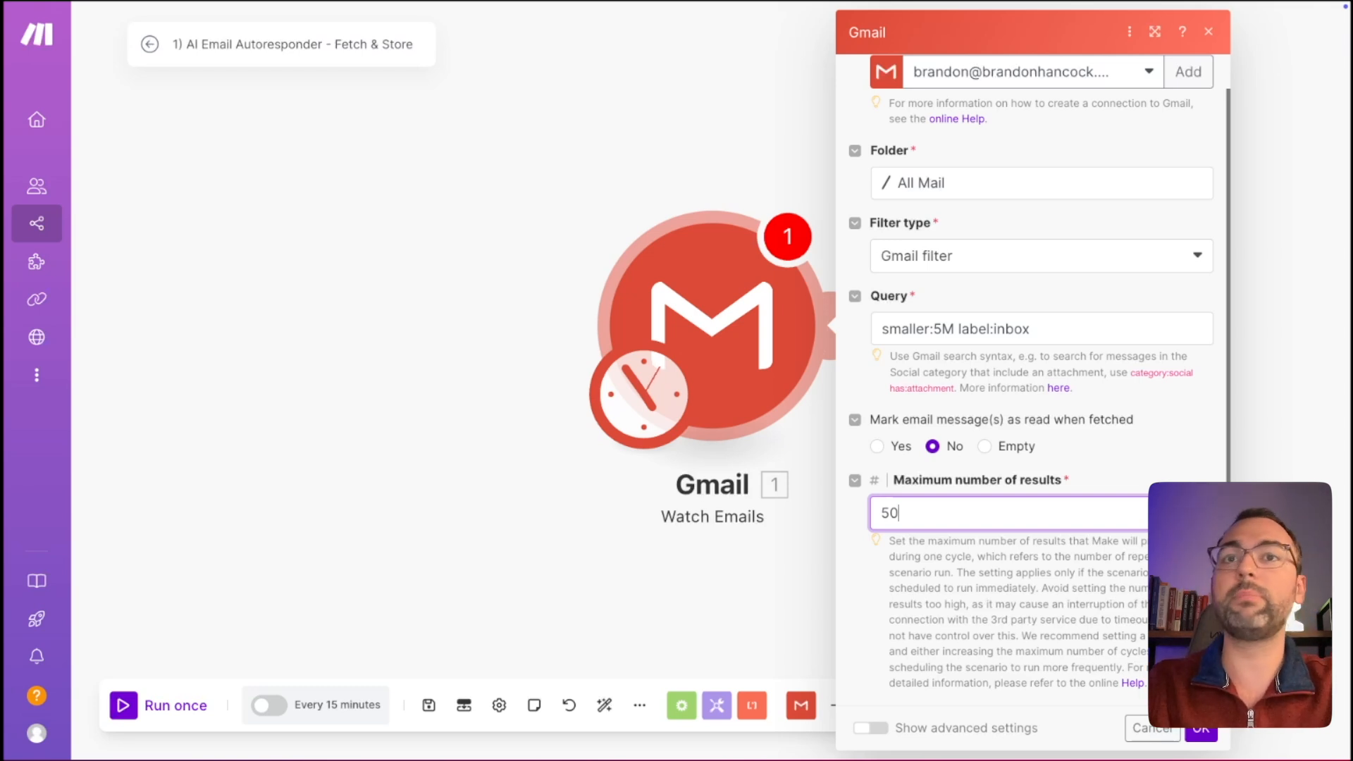
click(1201, 731)
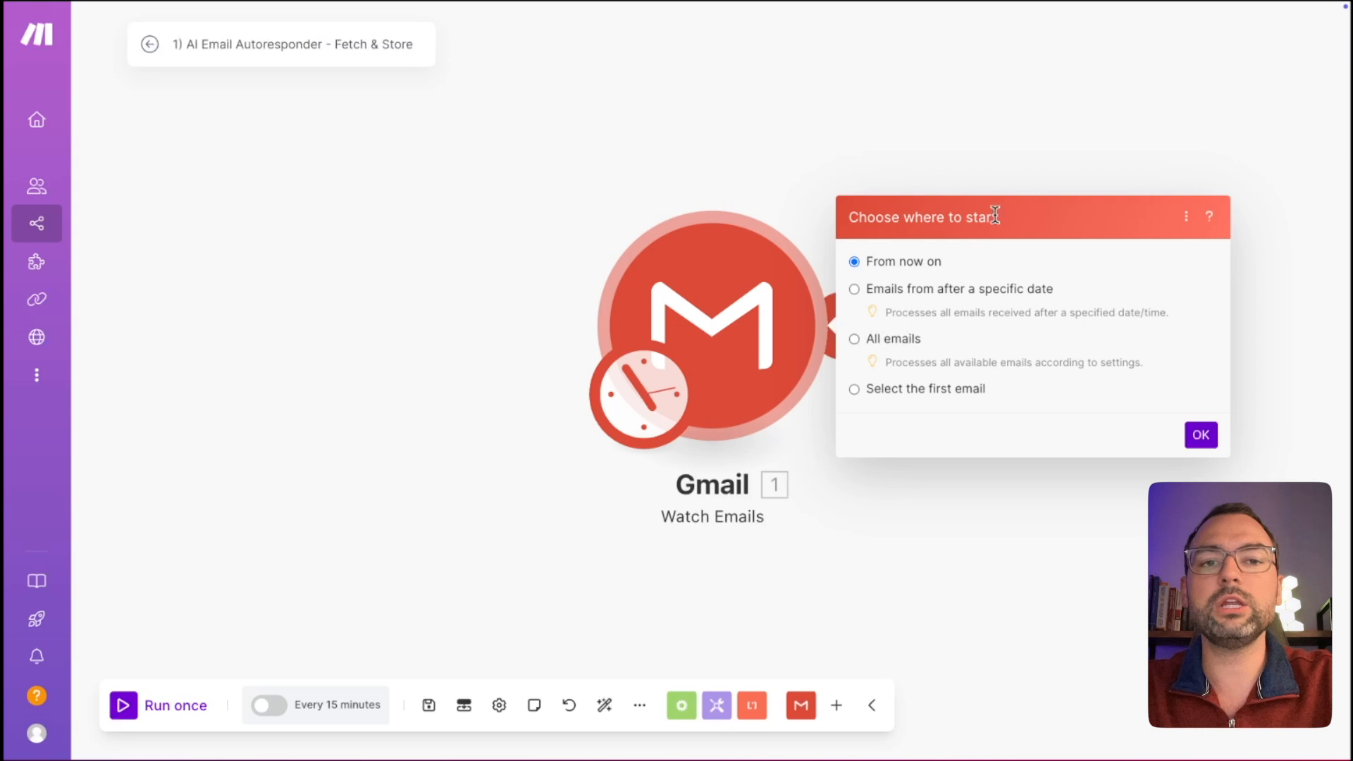
Start the trigger from the 12/08/2024 1:05 PM Voiceflow email rather than a date.
click(1005, 290)
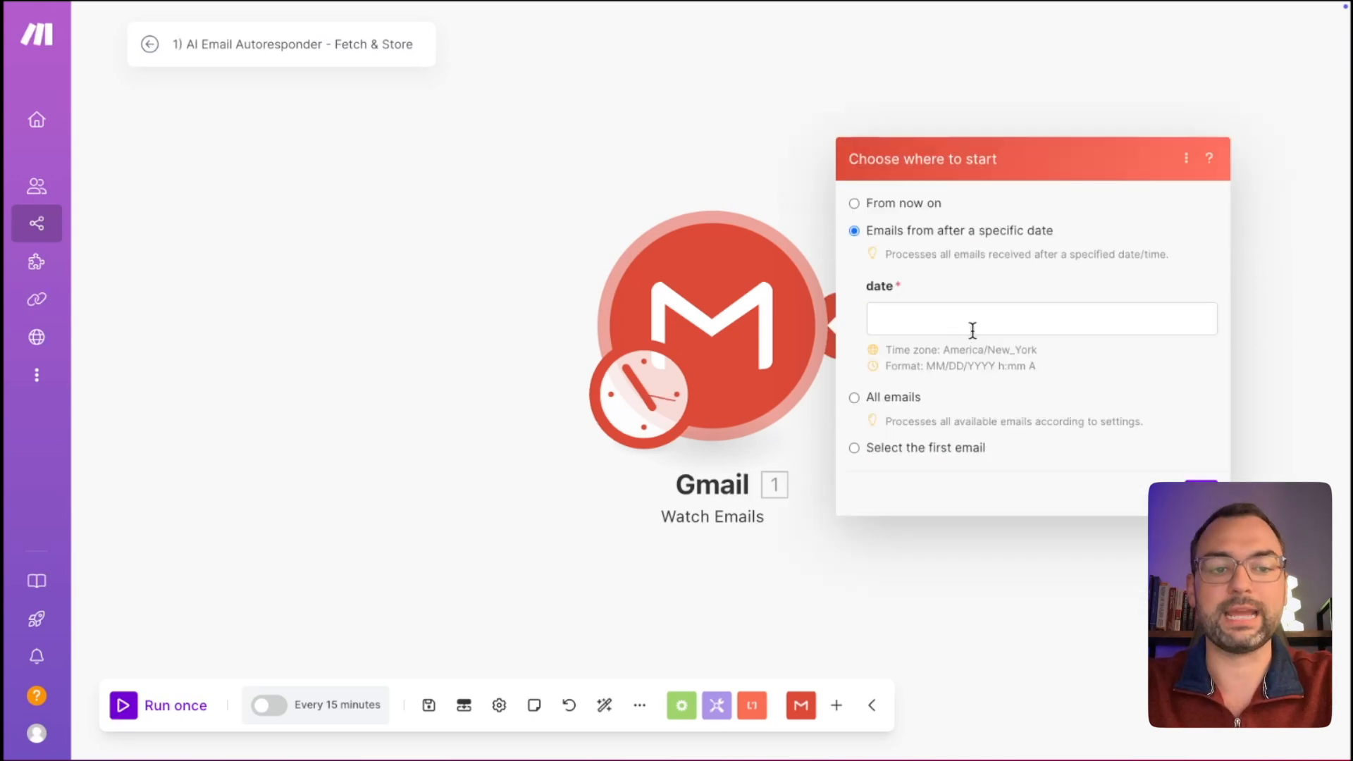
click(972, 334)
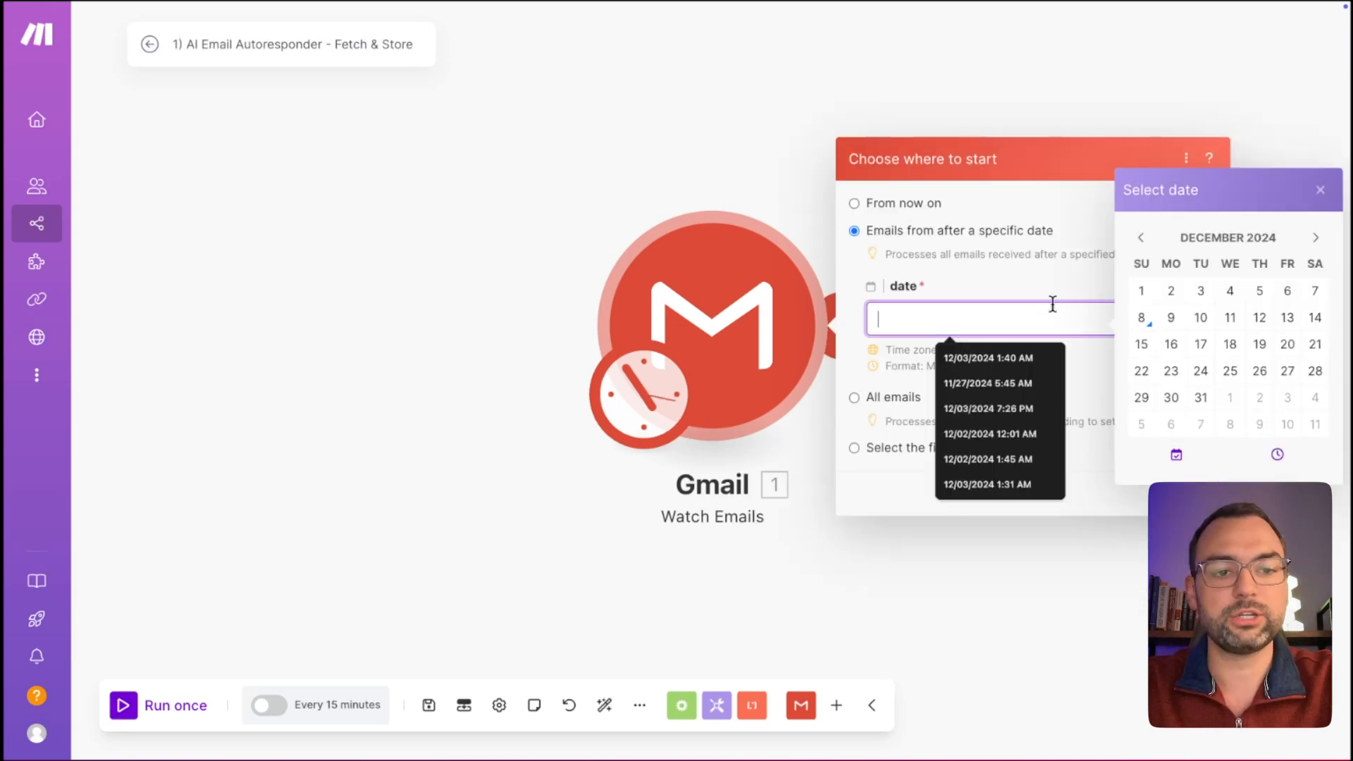
click(1316, 299)
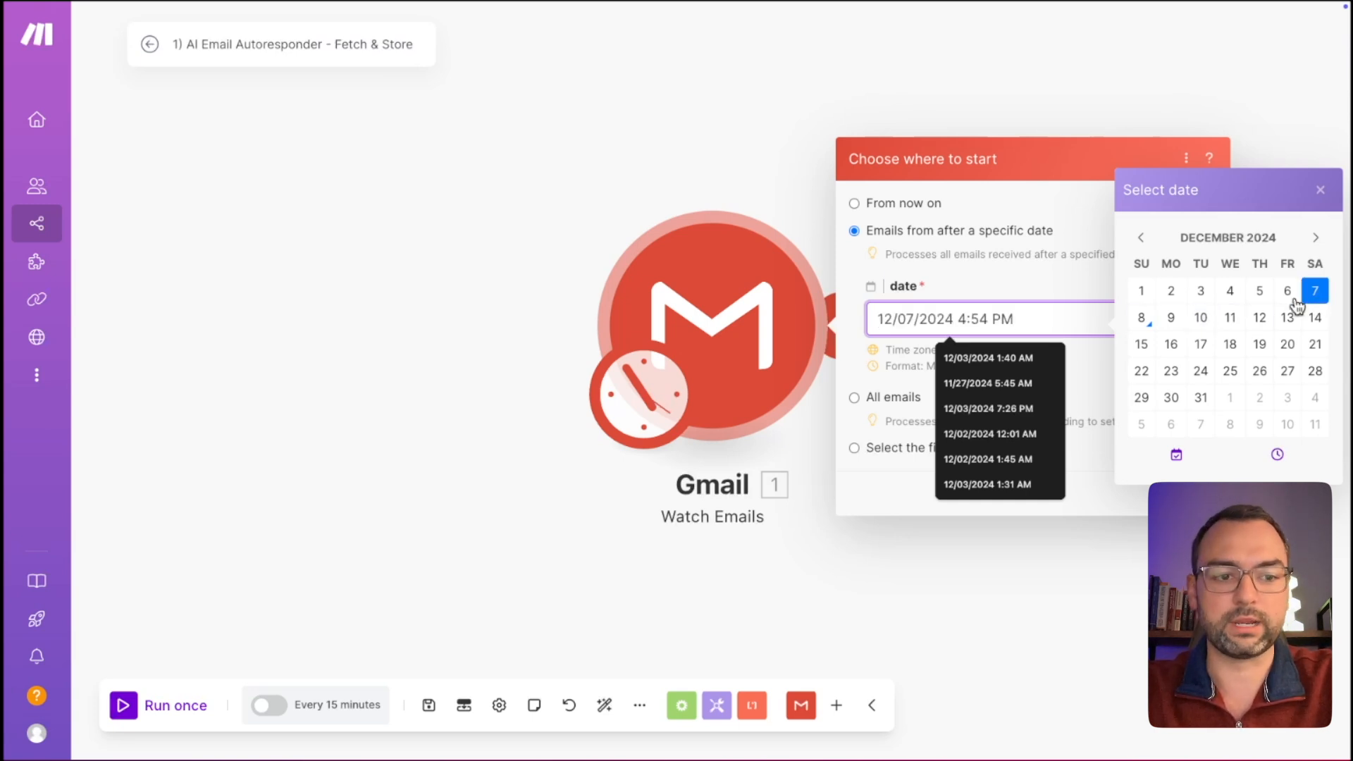
click(1320, 190)
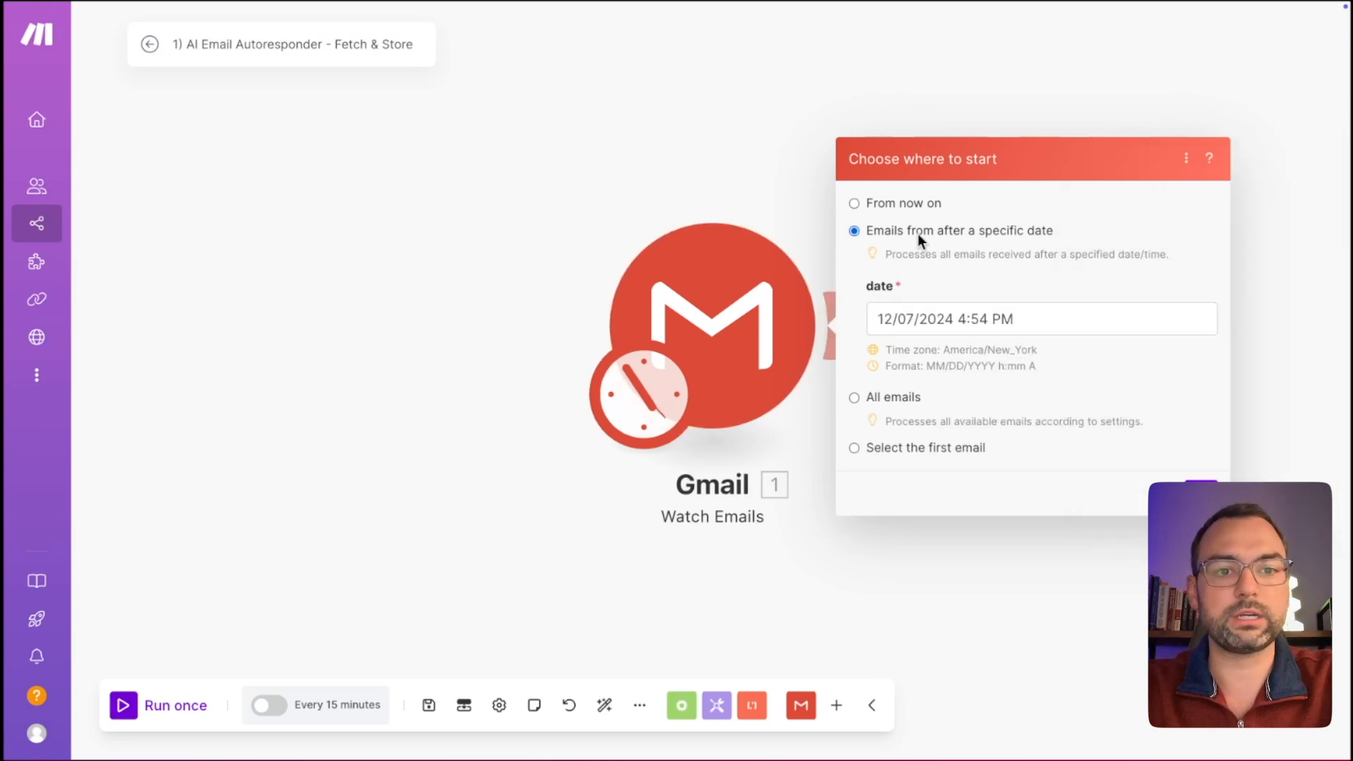
click(855, 204)
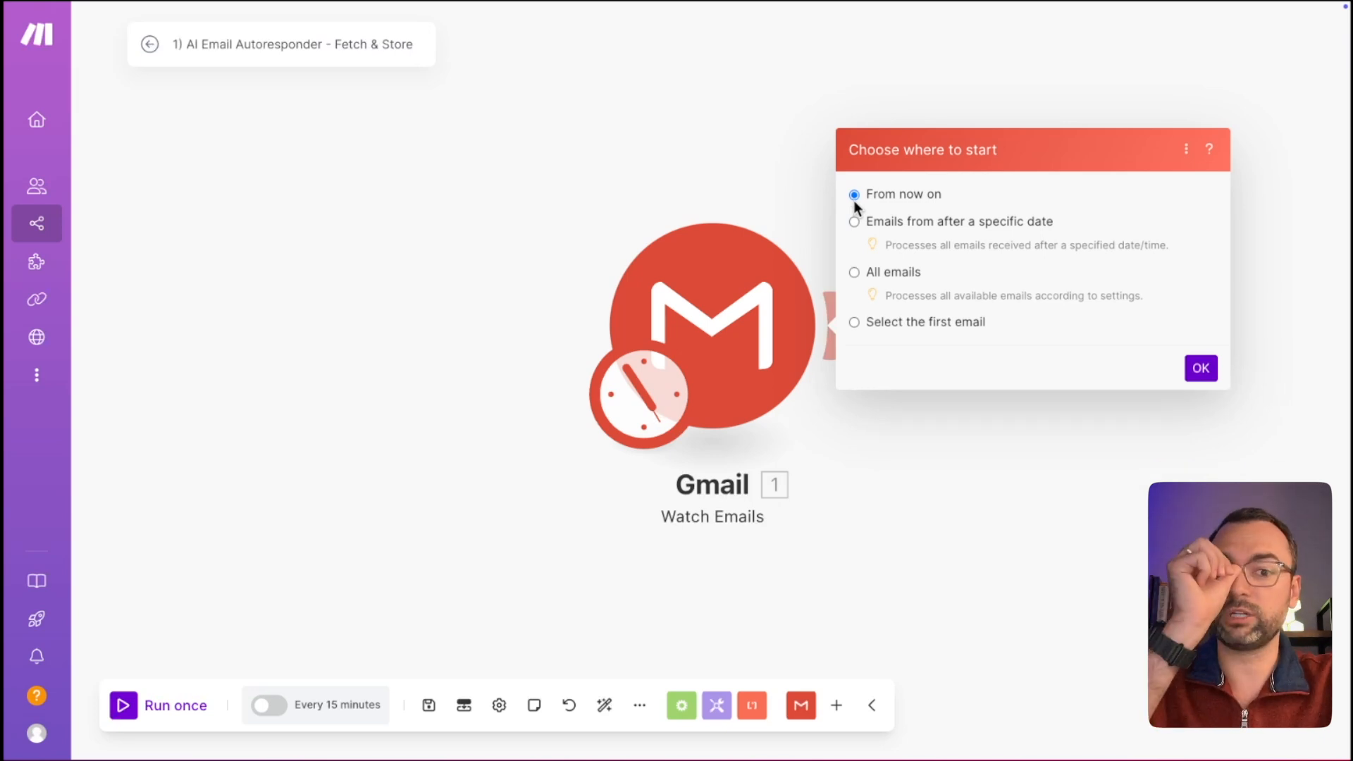
click(855, 323)
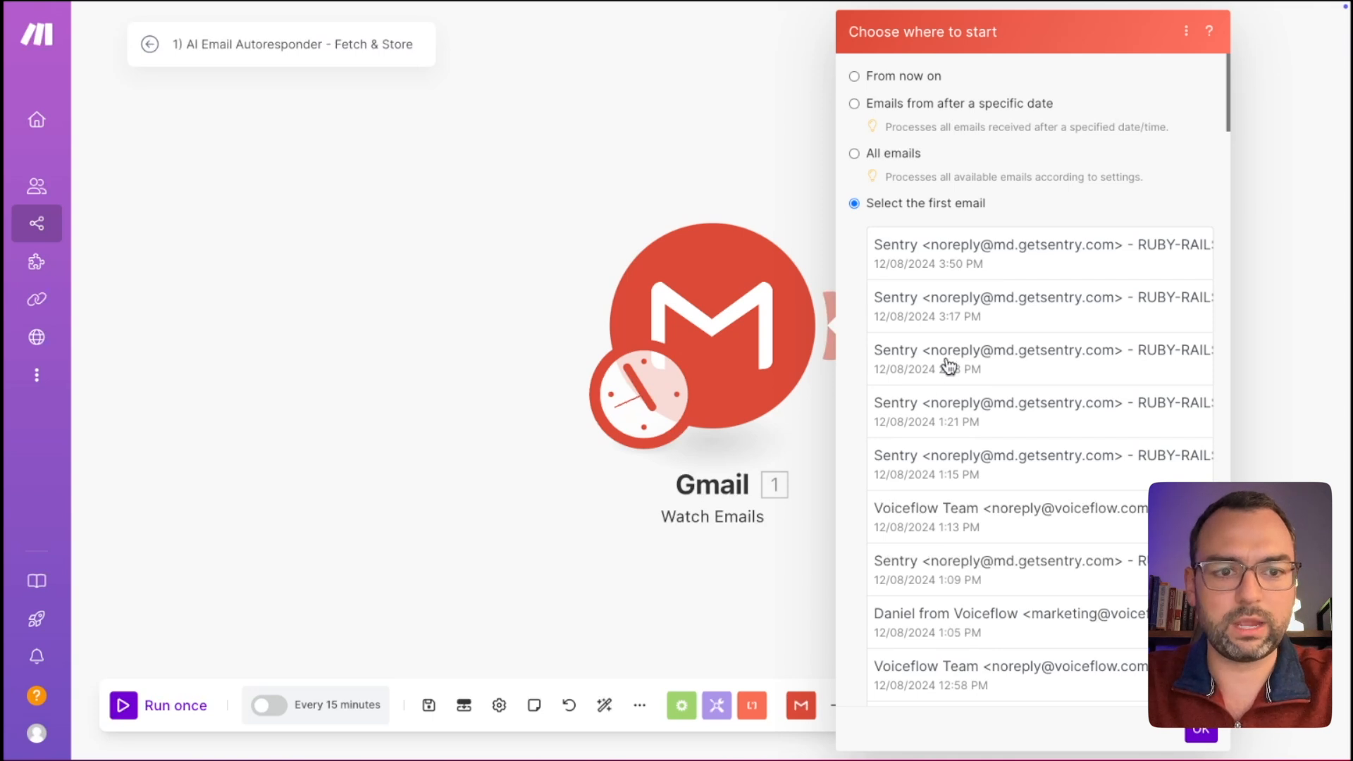
click(936, 638)
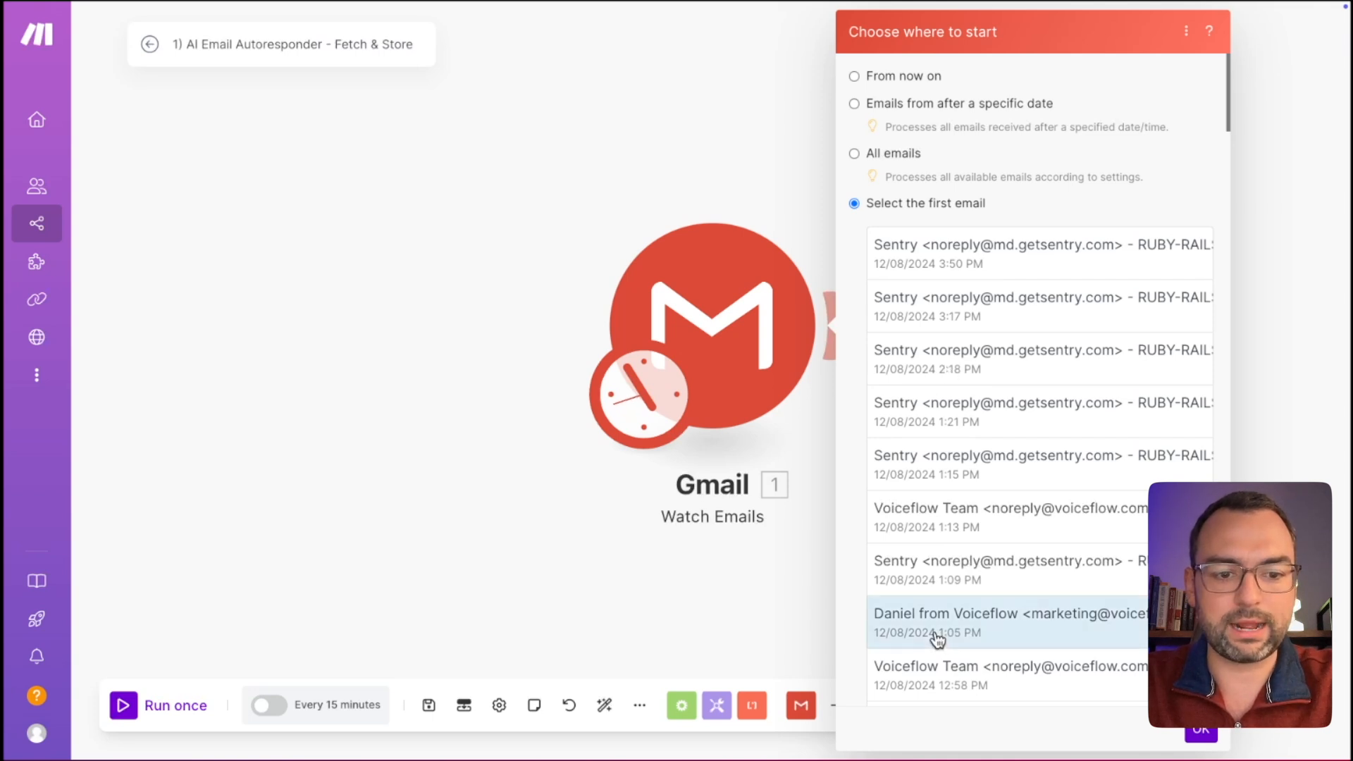
click(1201, 733)
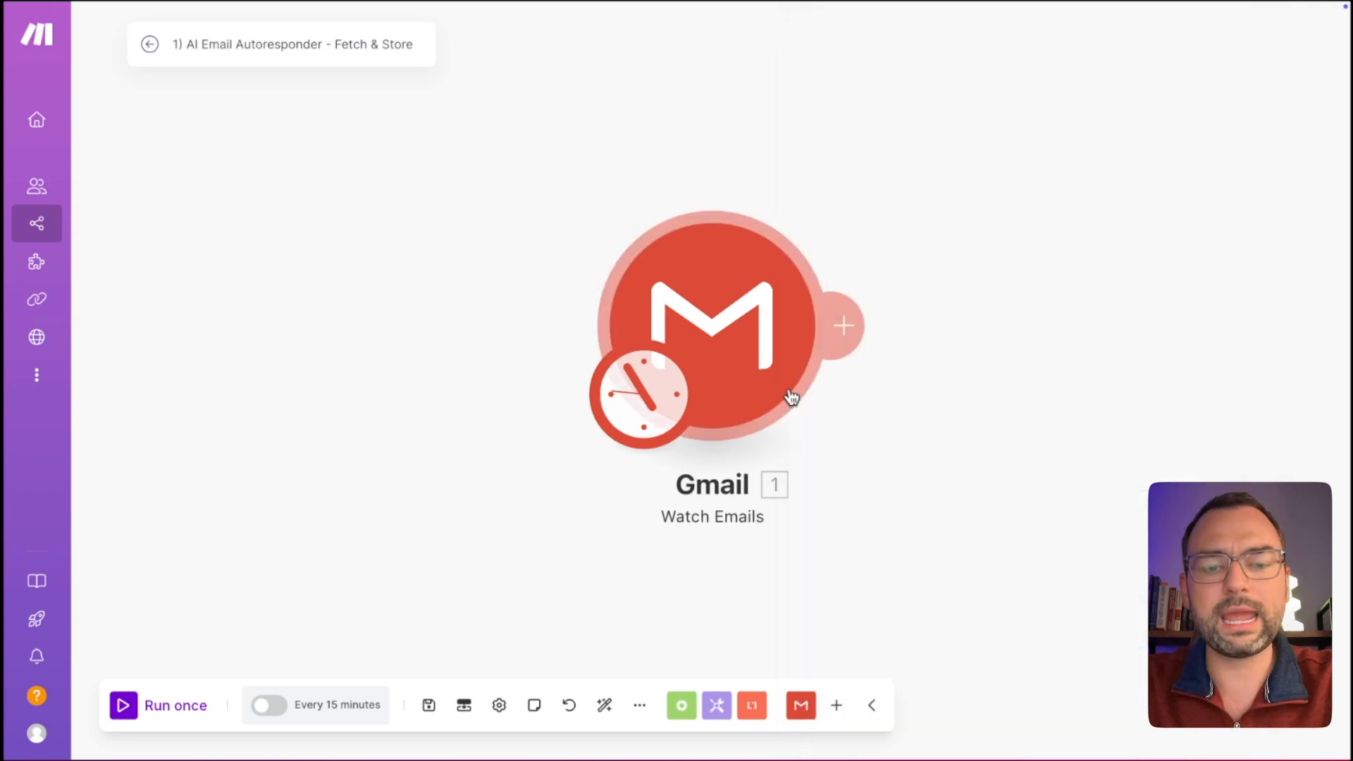
Run the scenario once so the Gmail trigger fetches email bundles.
right_click(726, 281)
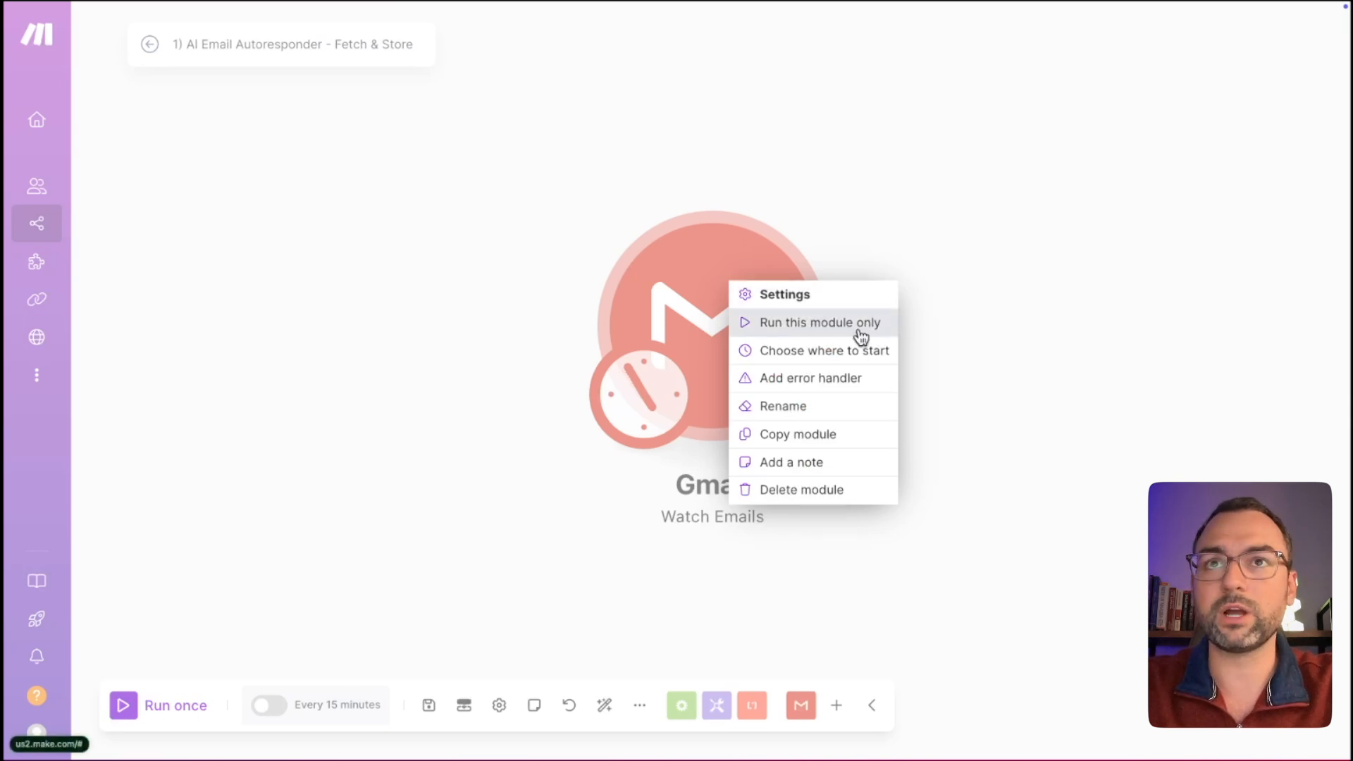
click(522, 318)
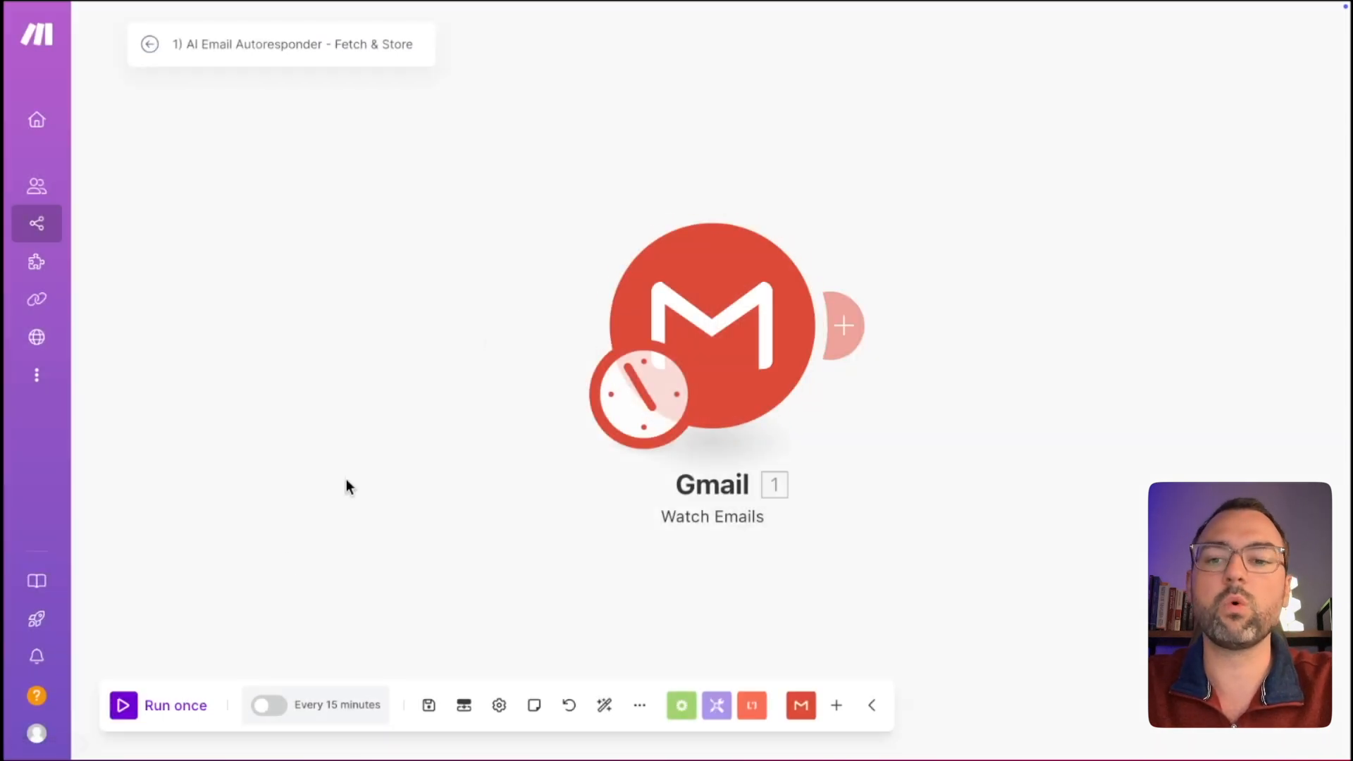
click(173, 707)
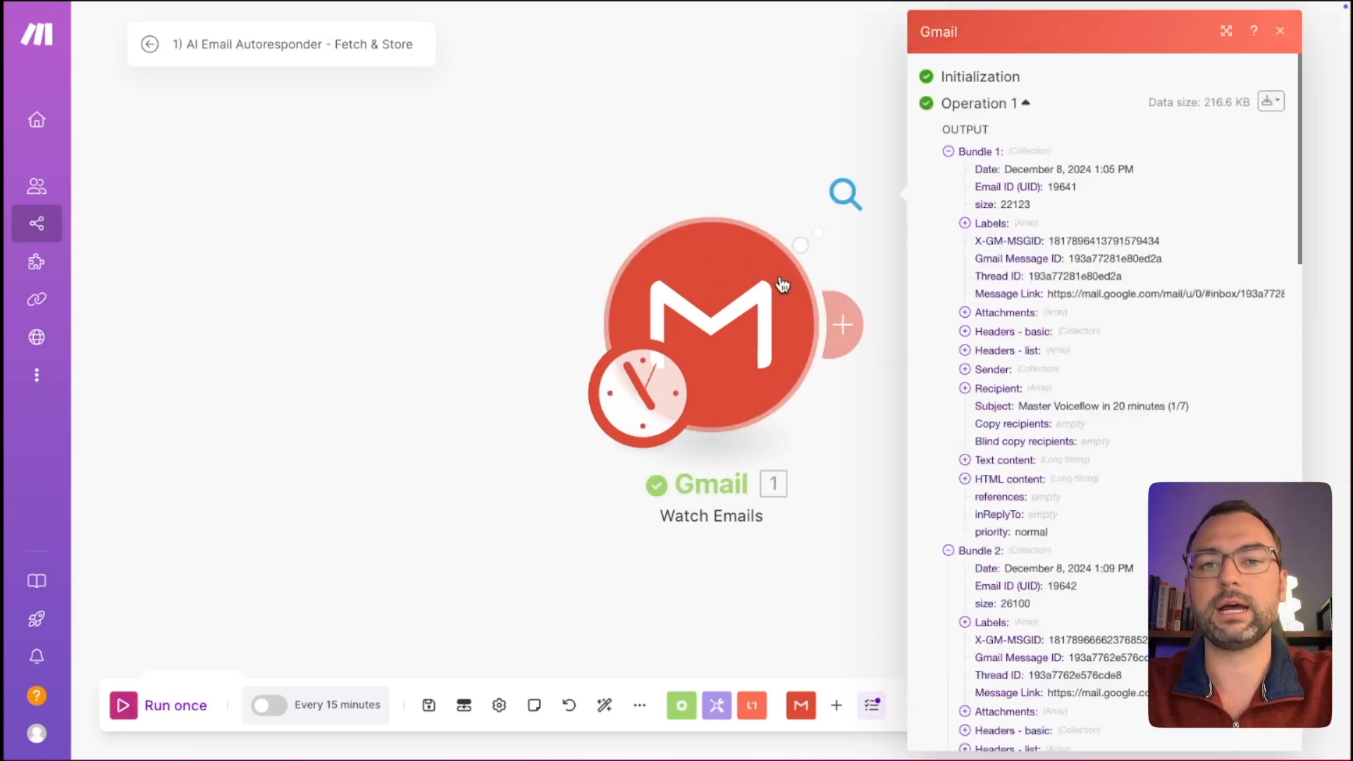
click(948, 151)
click(949, 170)
click(949, 189)
click(948, 210)
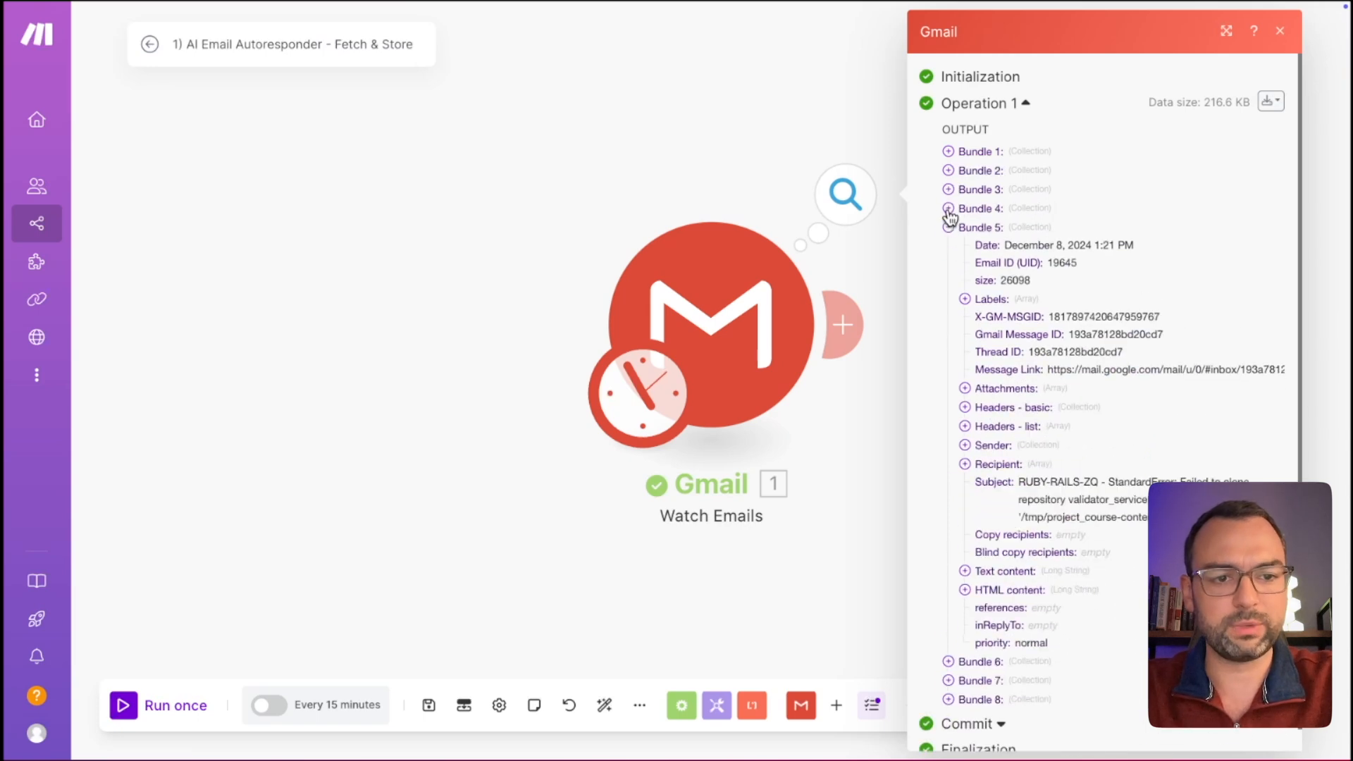
click(949, 229)
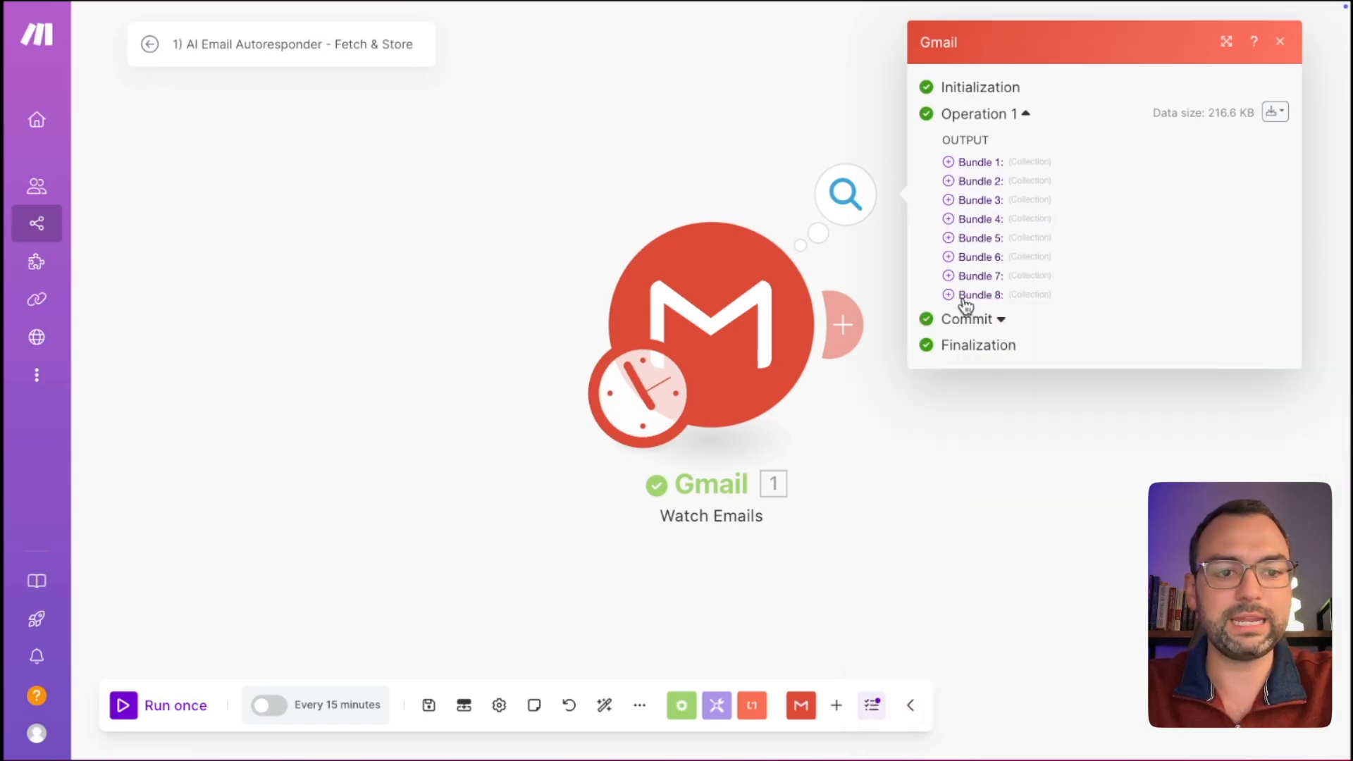
Inspect the first fetched email's subject and body text, then close the output.
click(950, 162)
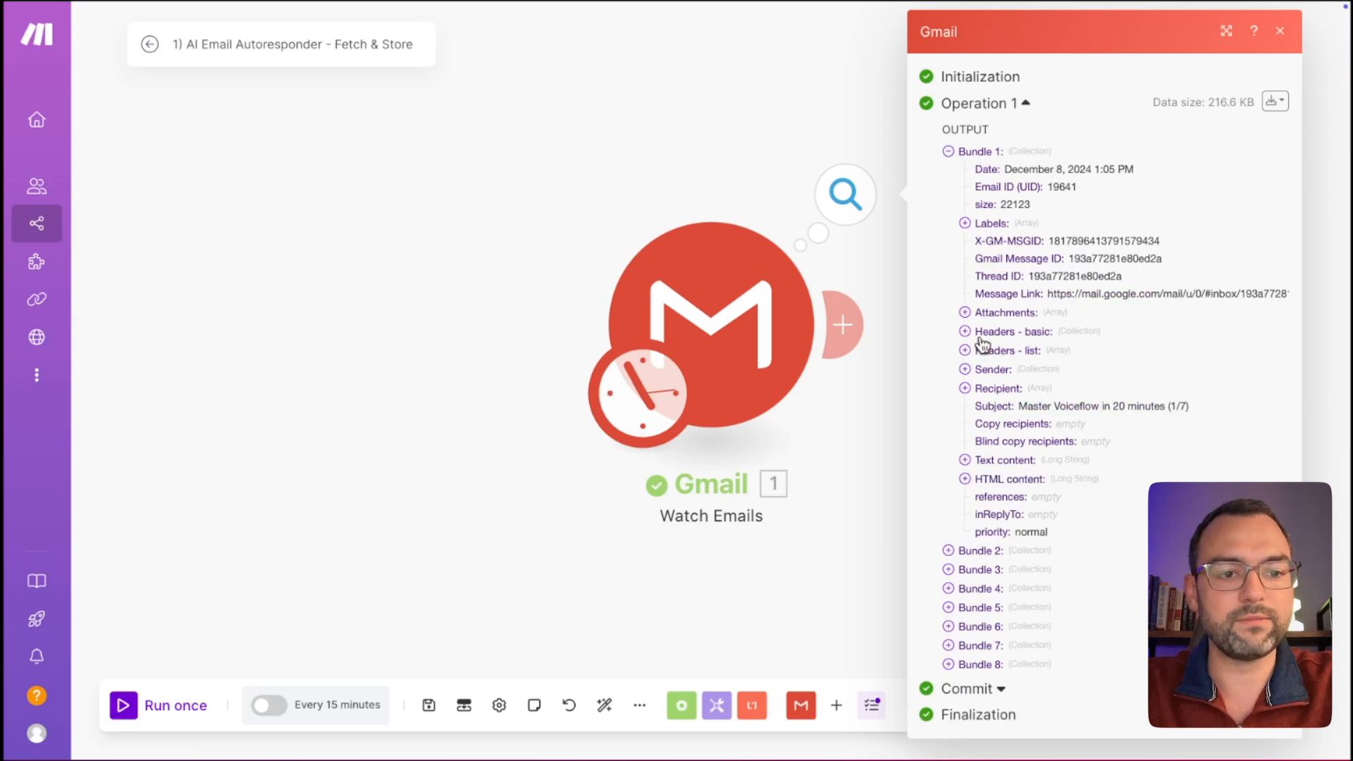
drag(1020, 406, 1190, 408)
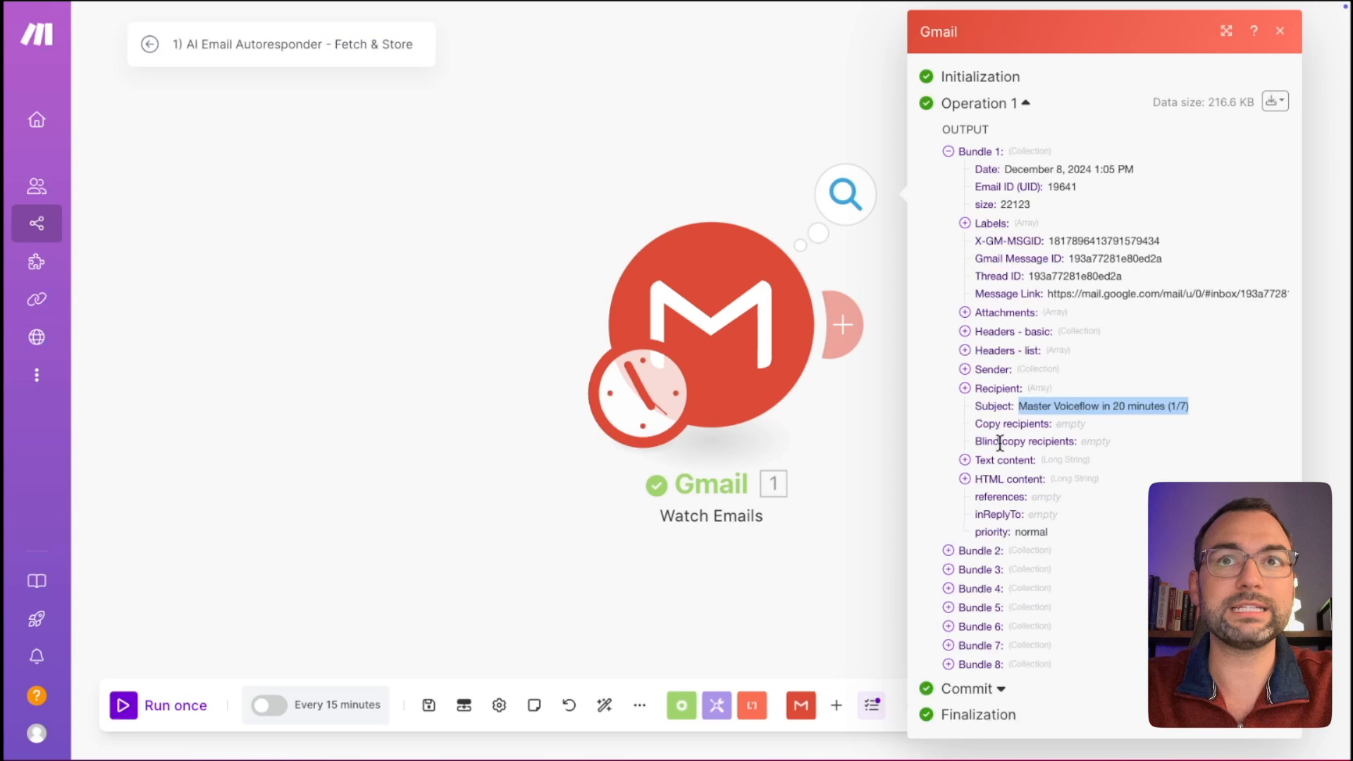
click(965, 461)
scroll(969, 469, down, 1)
drag(982, 455, 1023, 518)
click(1001, 438)
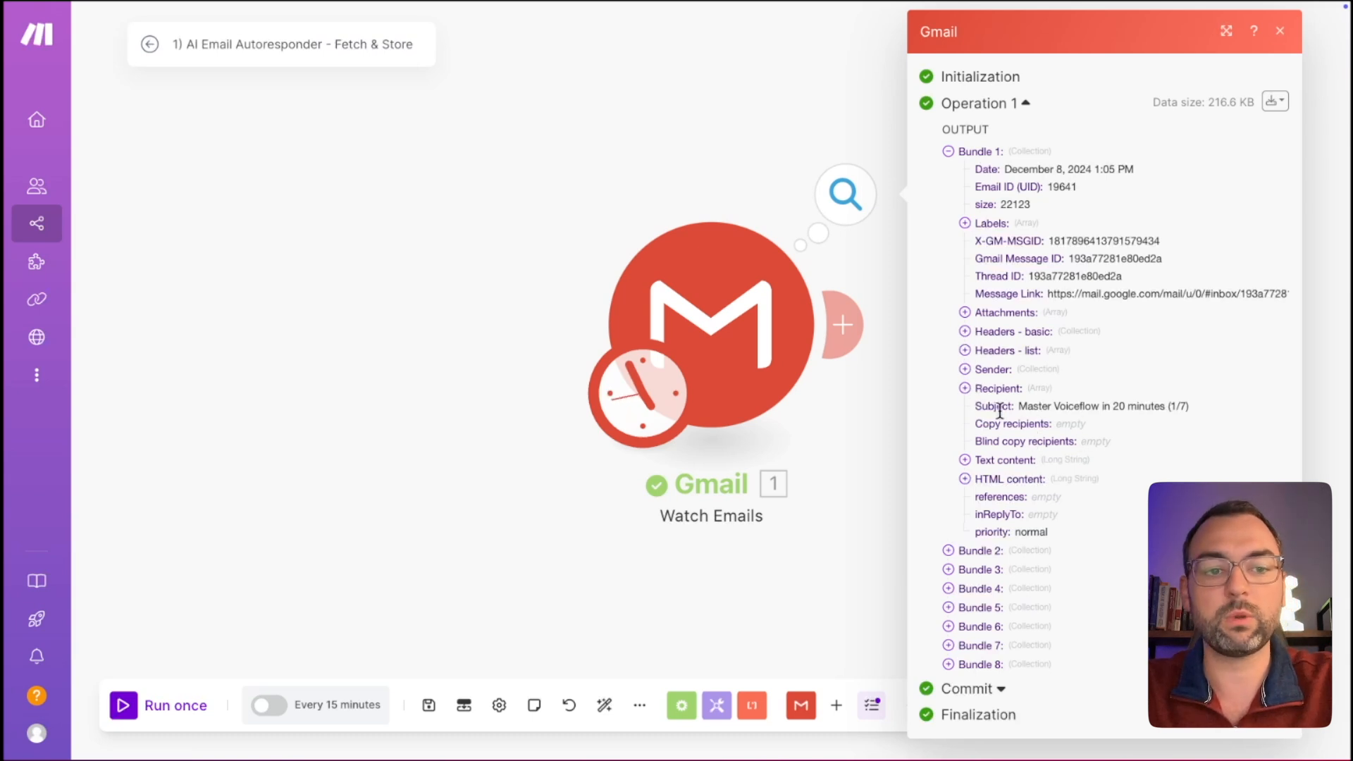
drag(1054, 406, 1128, 404)
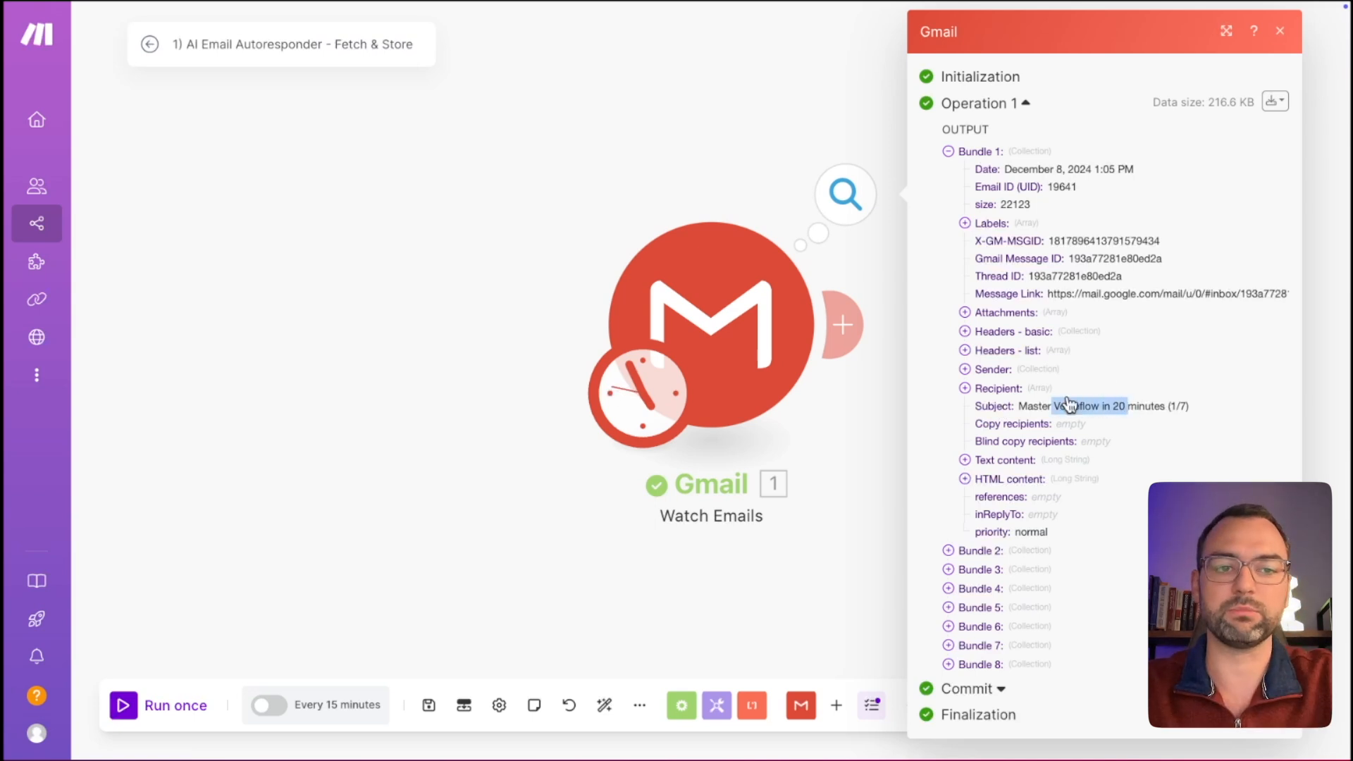
click(820, 558)
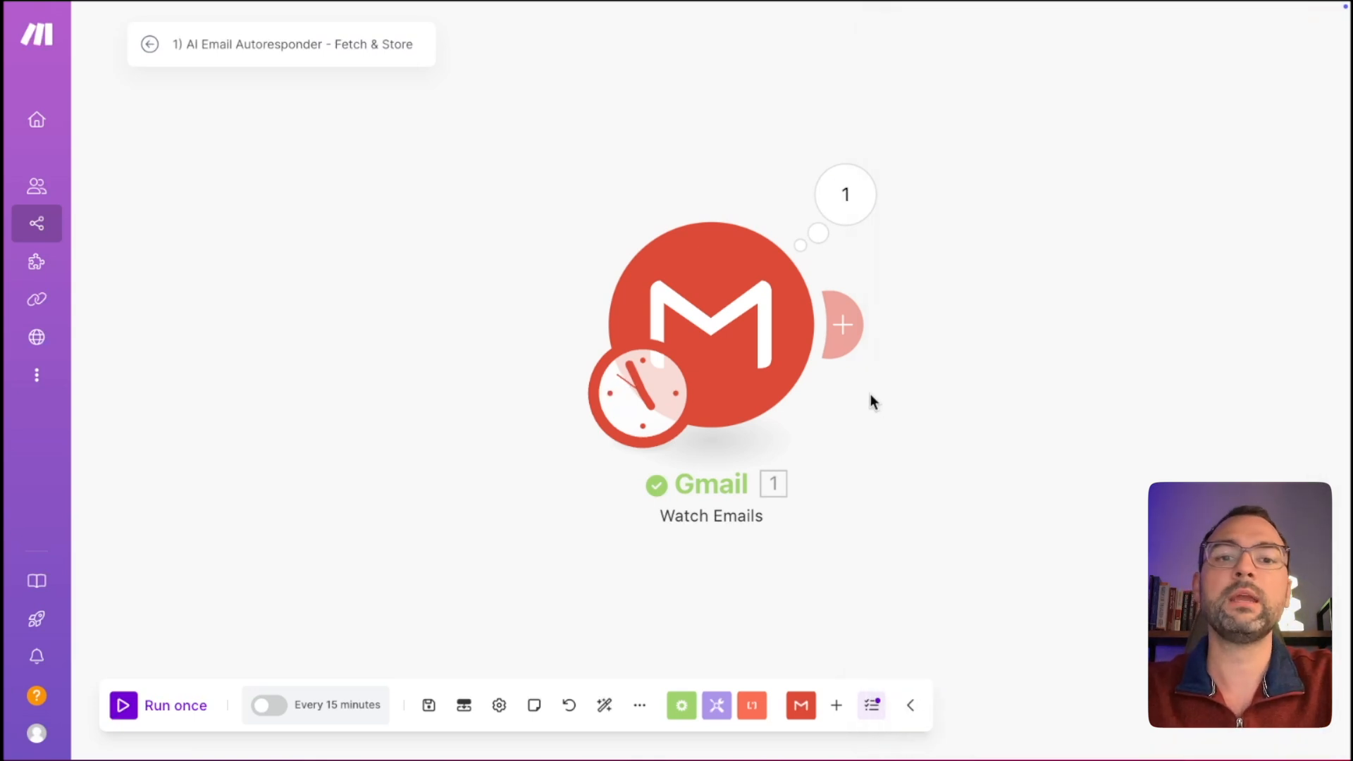
Add OpenAI's Create a Completion module after the Gmail trigger.
click(862, 337)
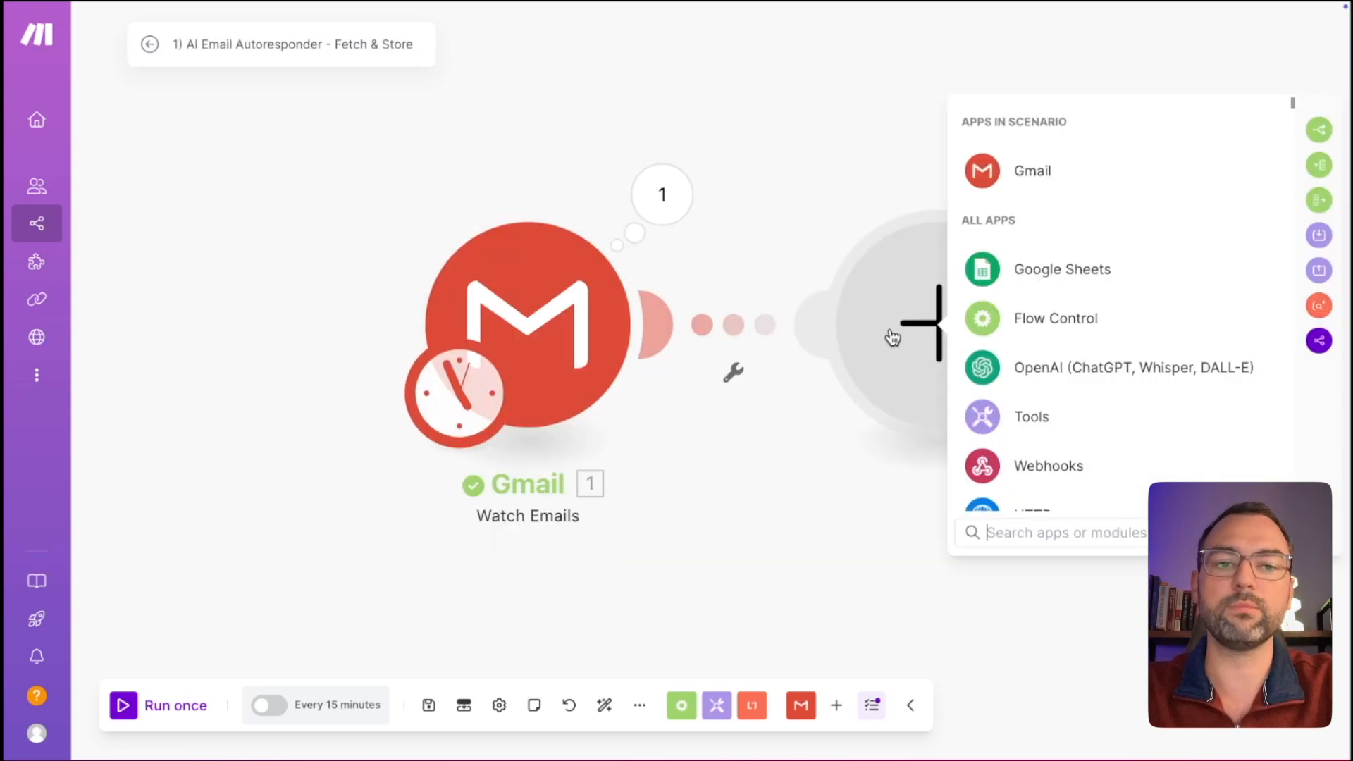
text(cha)
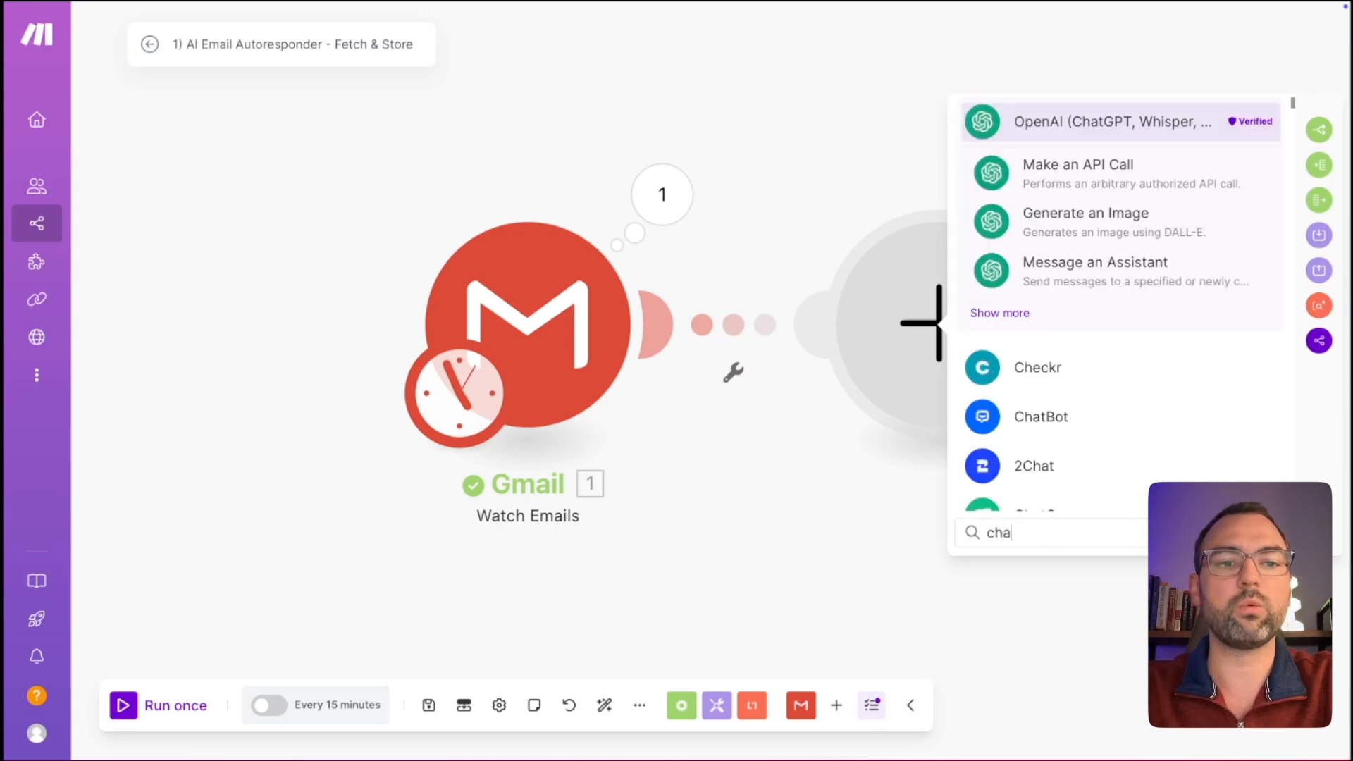
text(t)
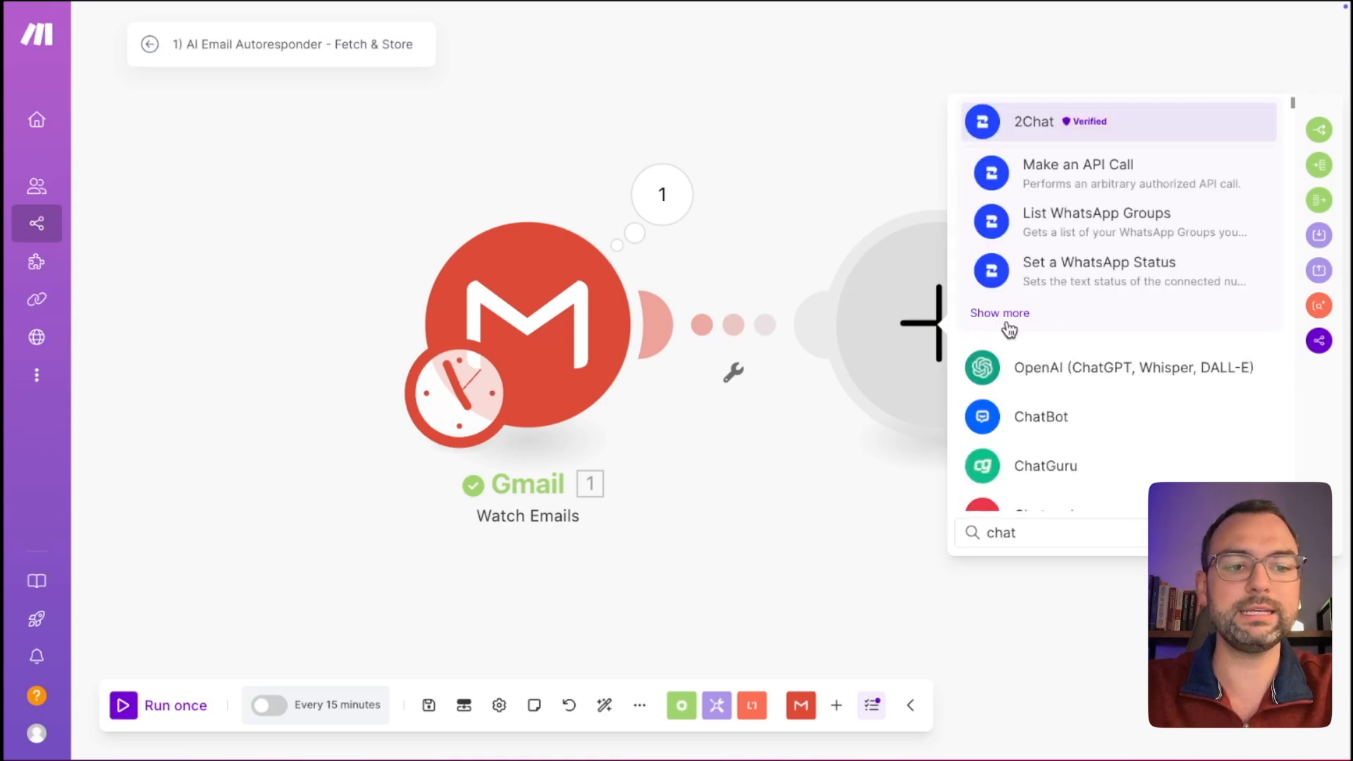
key(BackSpace)
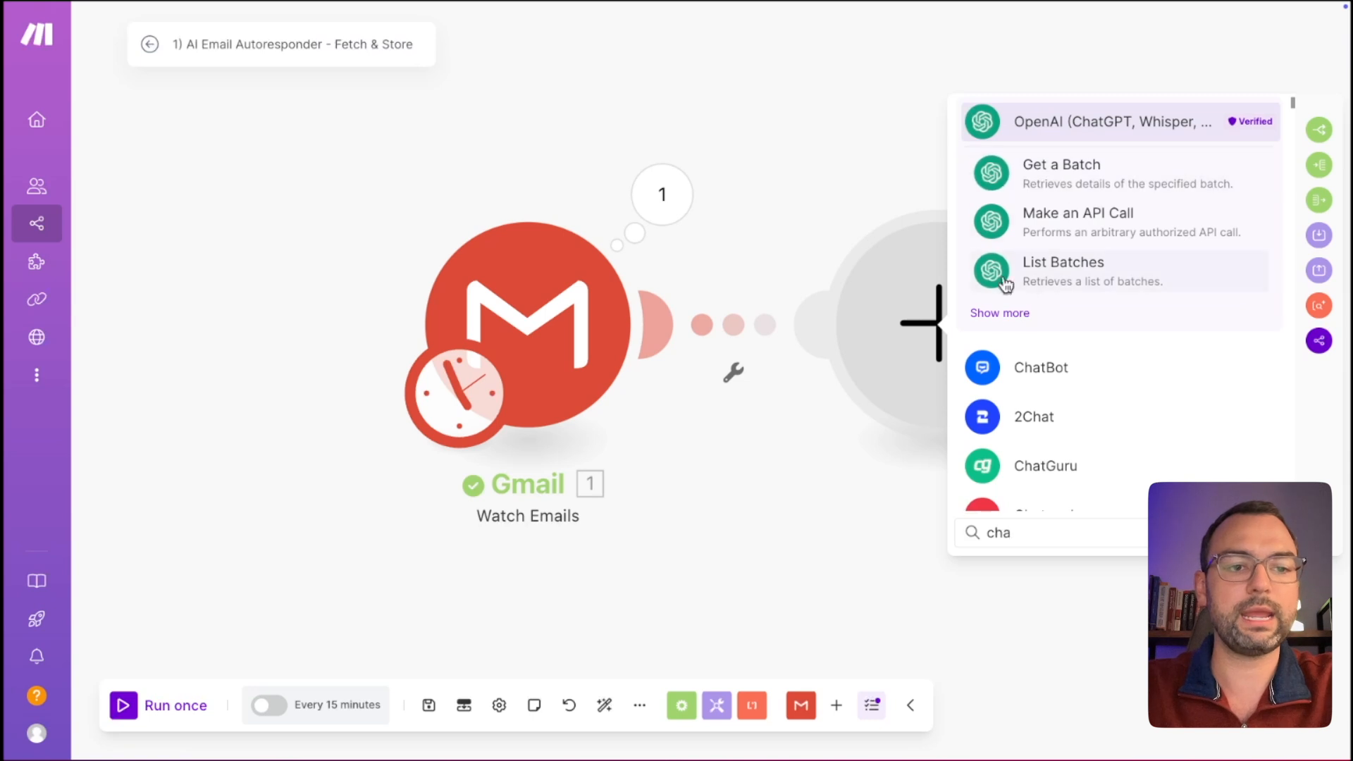
click(1019, 314)
scroll(1057, 366, down, 3)
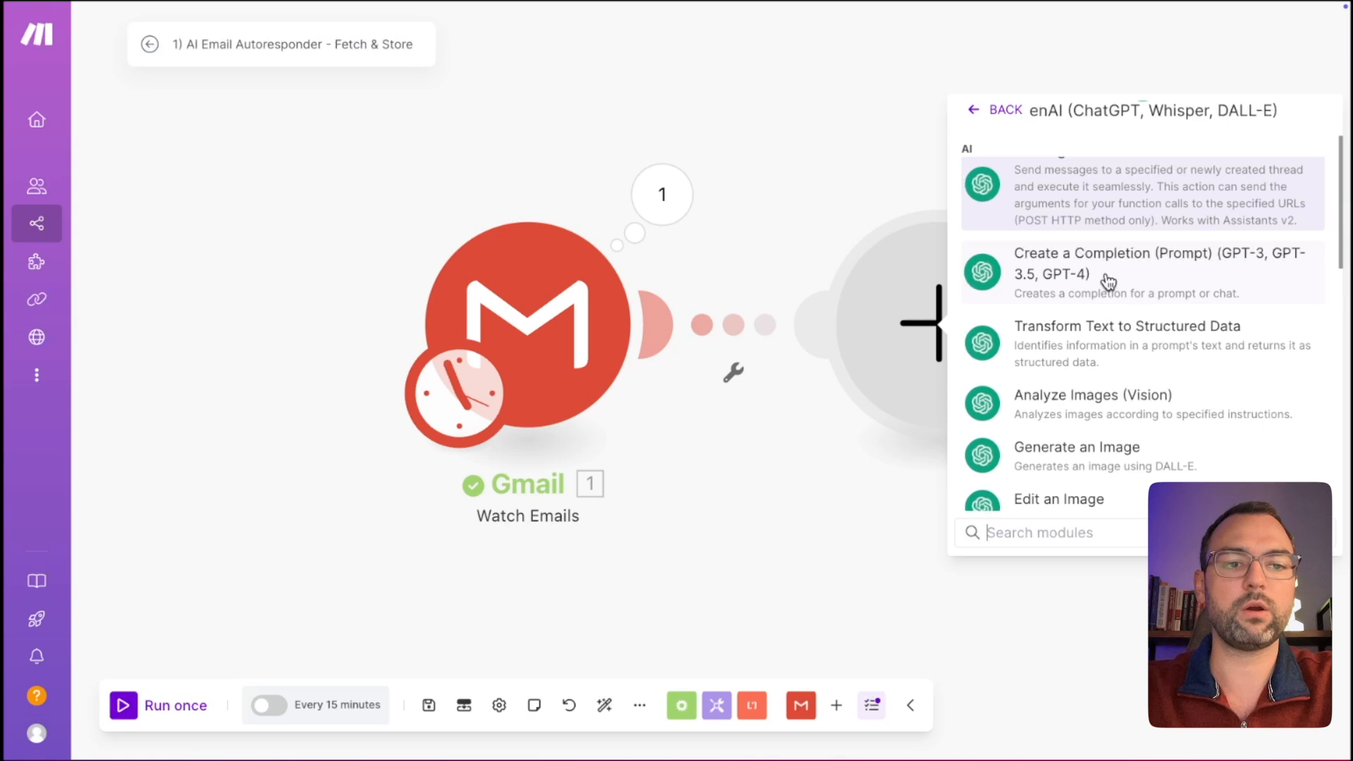
click(1109, 282)
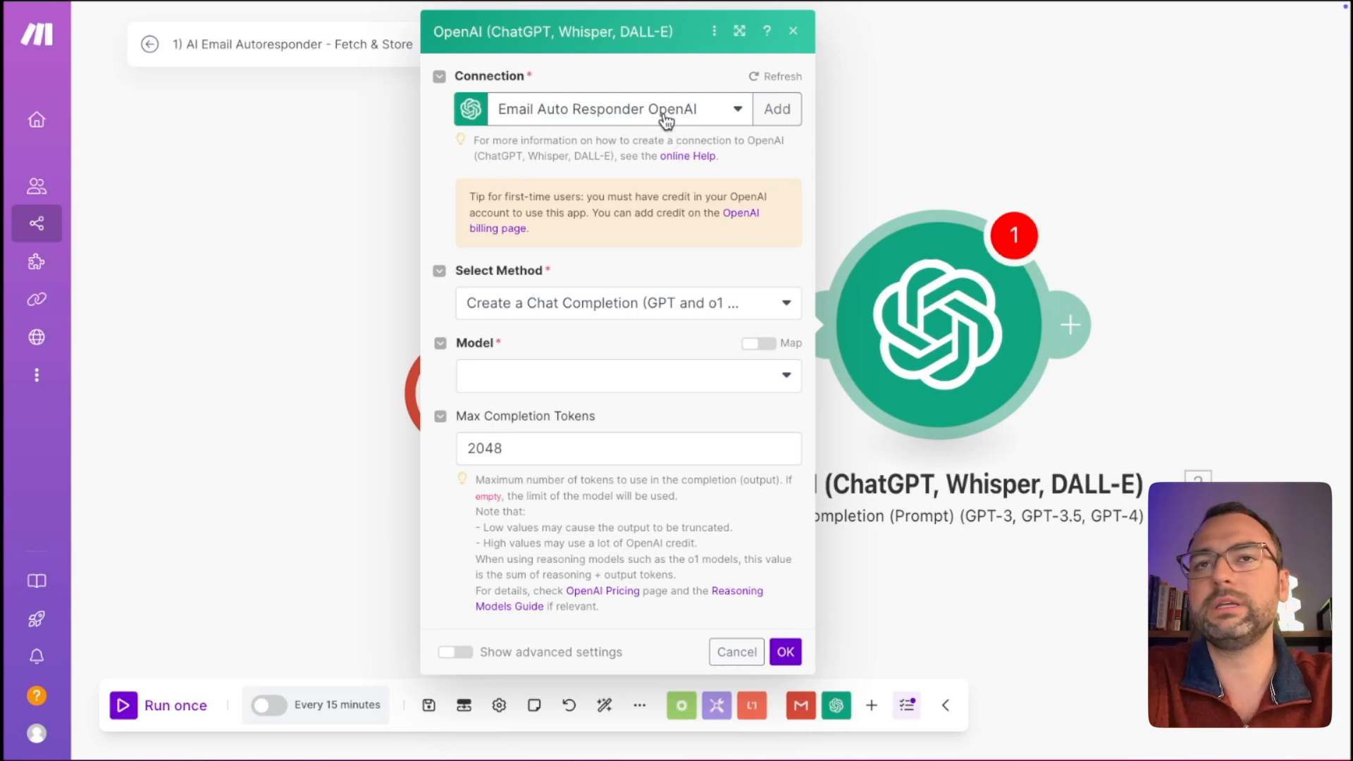
Keep the existing Email Auto Responder OpenAI connection, discarding the new-connection form.
click(734, 111)
click(776, 99)
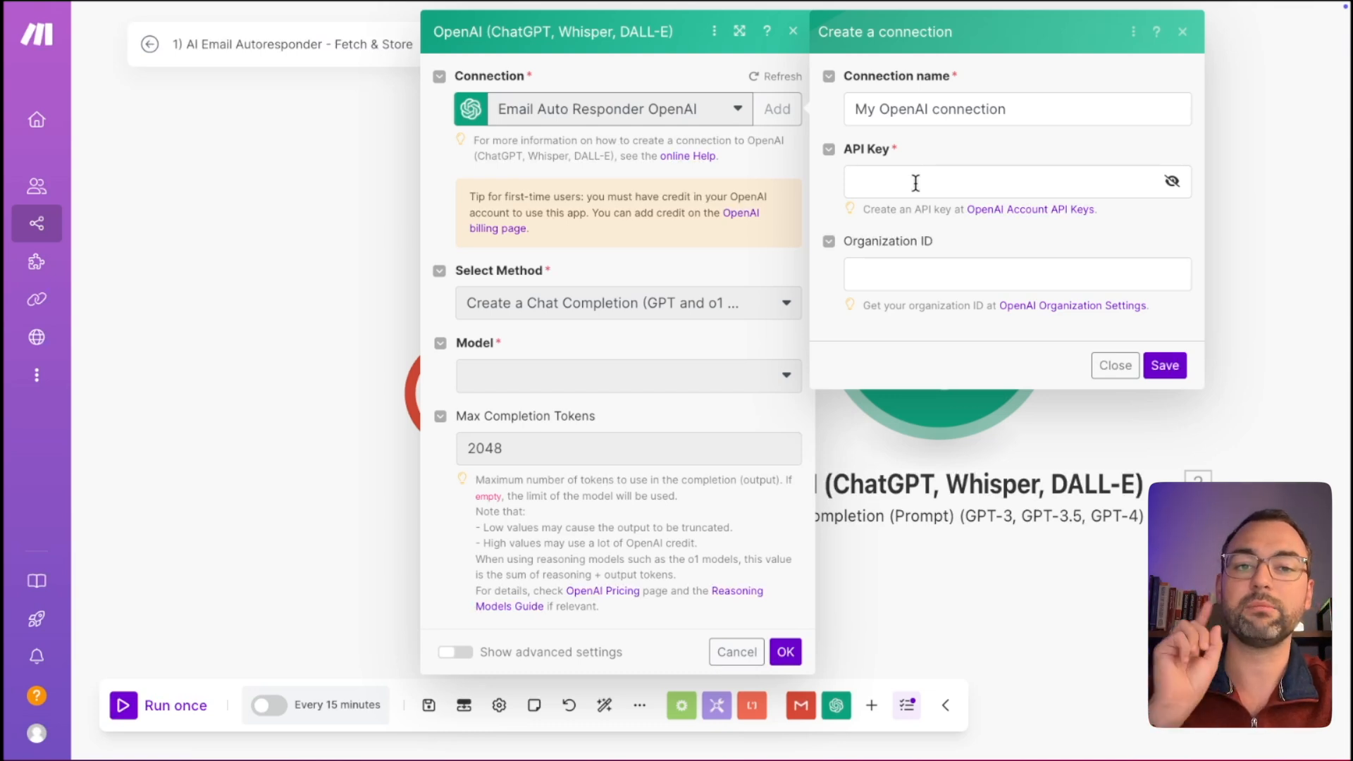
click(1114, 365)
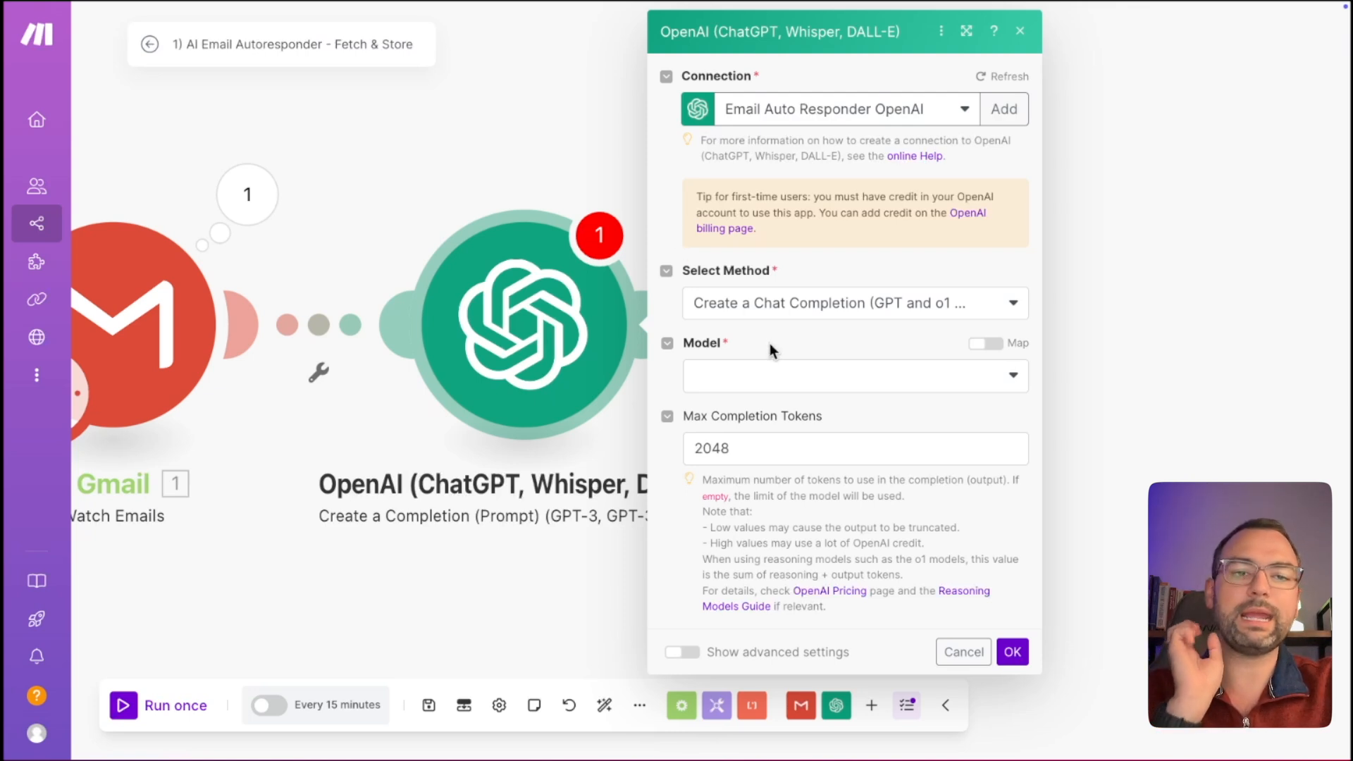
Set the OpenAI module's model to gpt-4o-mini.
click(767, 376)
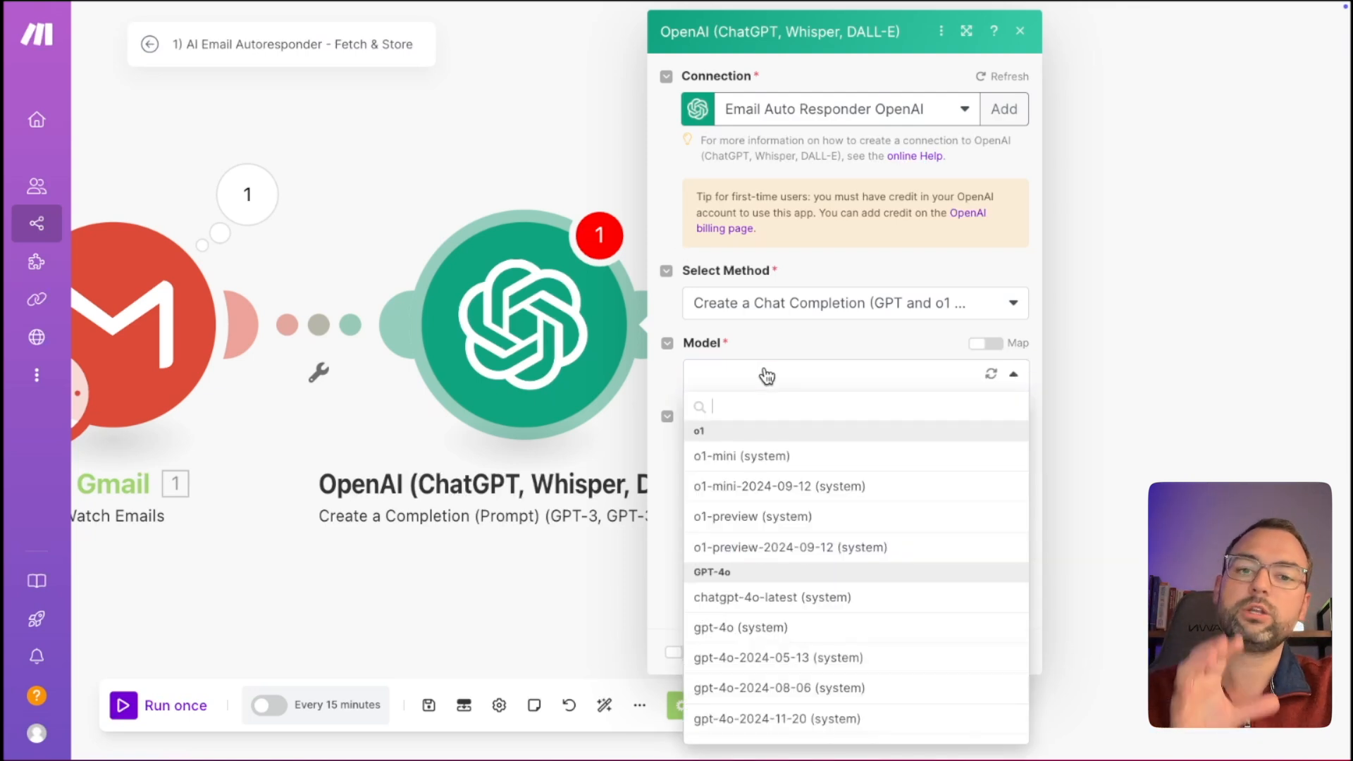
scroll(812, 569, down, 3)
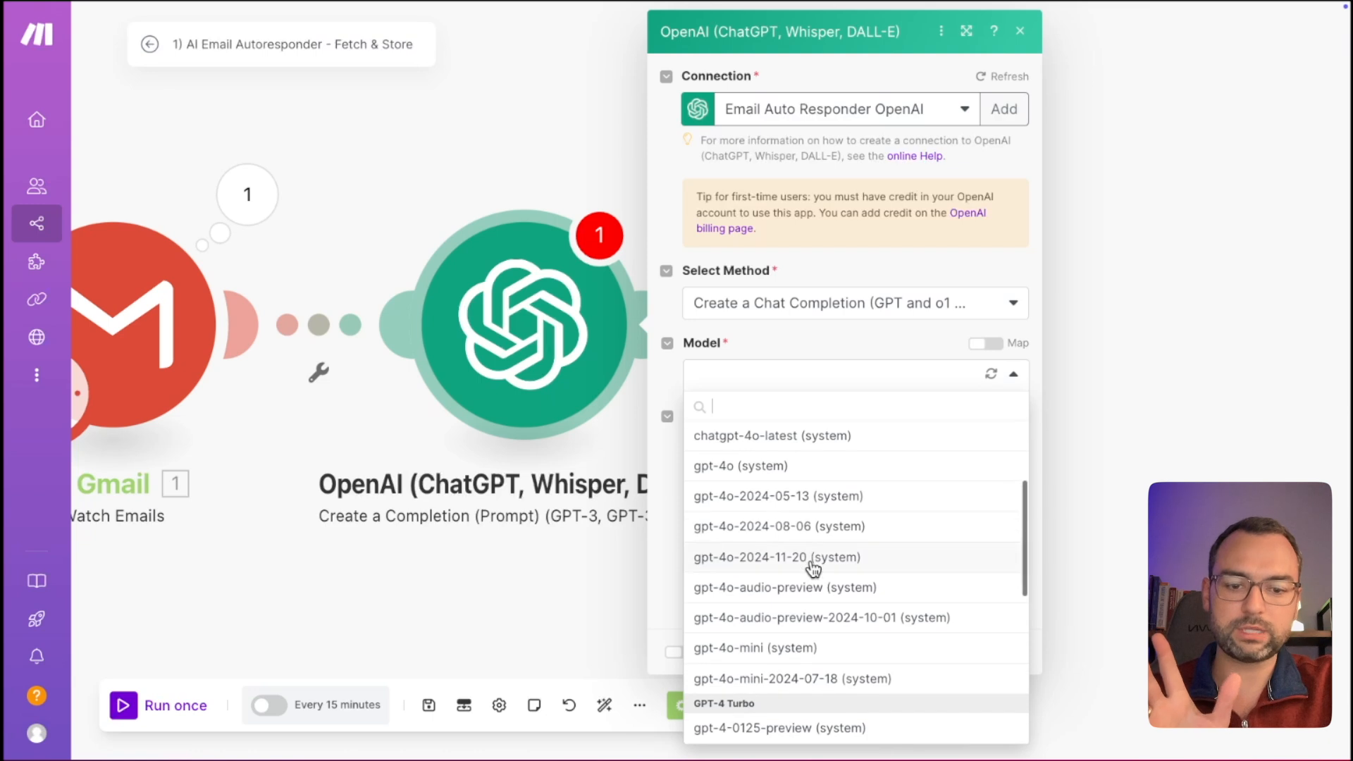
click(812, 652)
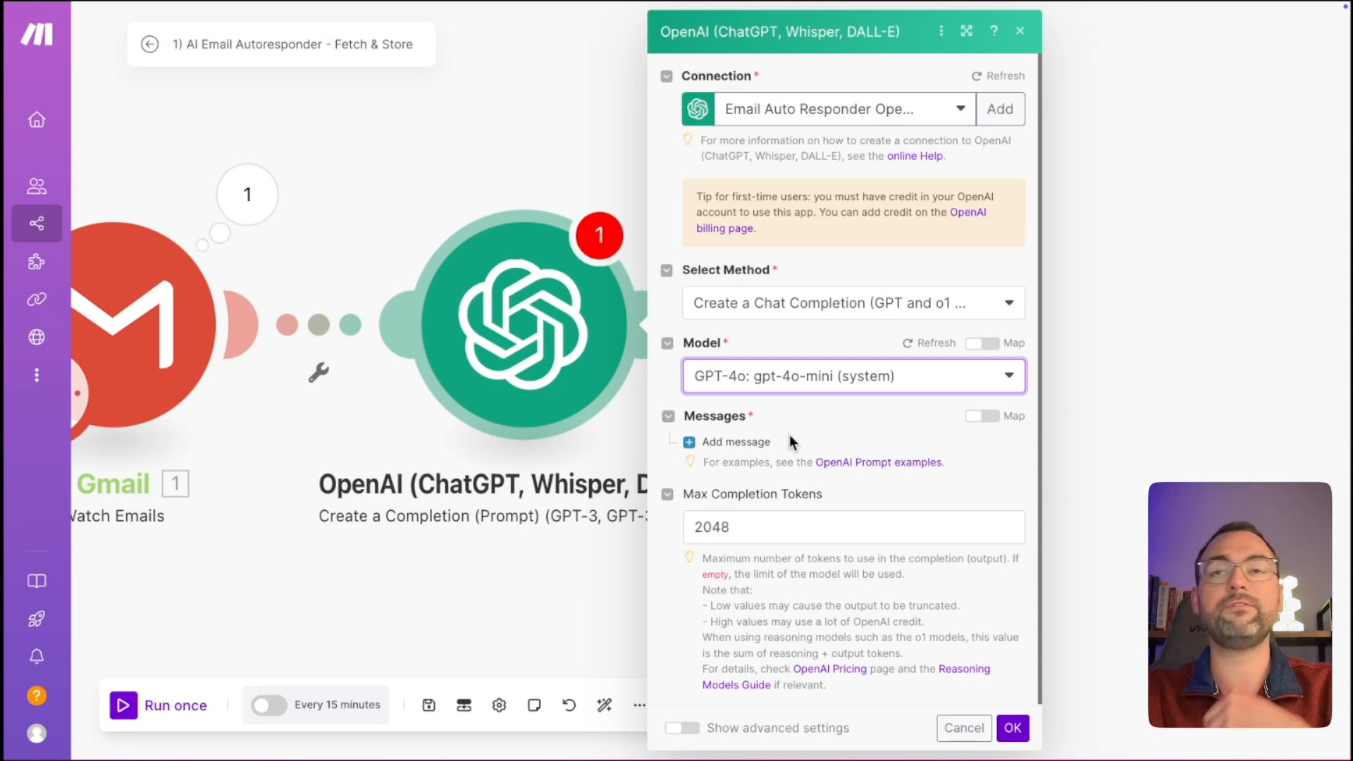
Add Message 1 with the Assistant role and place the cursor in its Text Content.
click(747, 443)
click(800, 499)
click(789, 592)
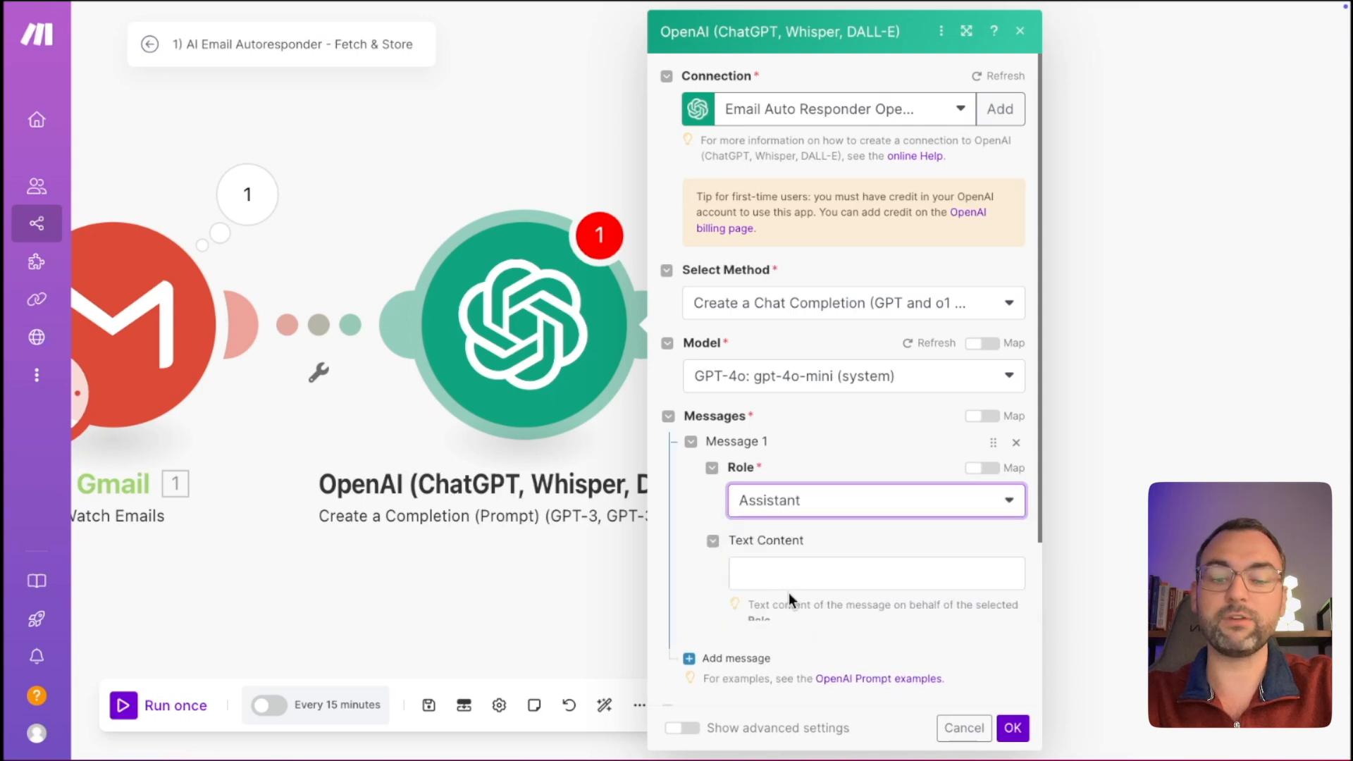
scroll(829, 531, down, 1)
click(838, 526)
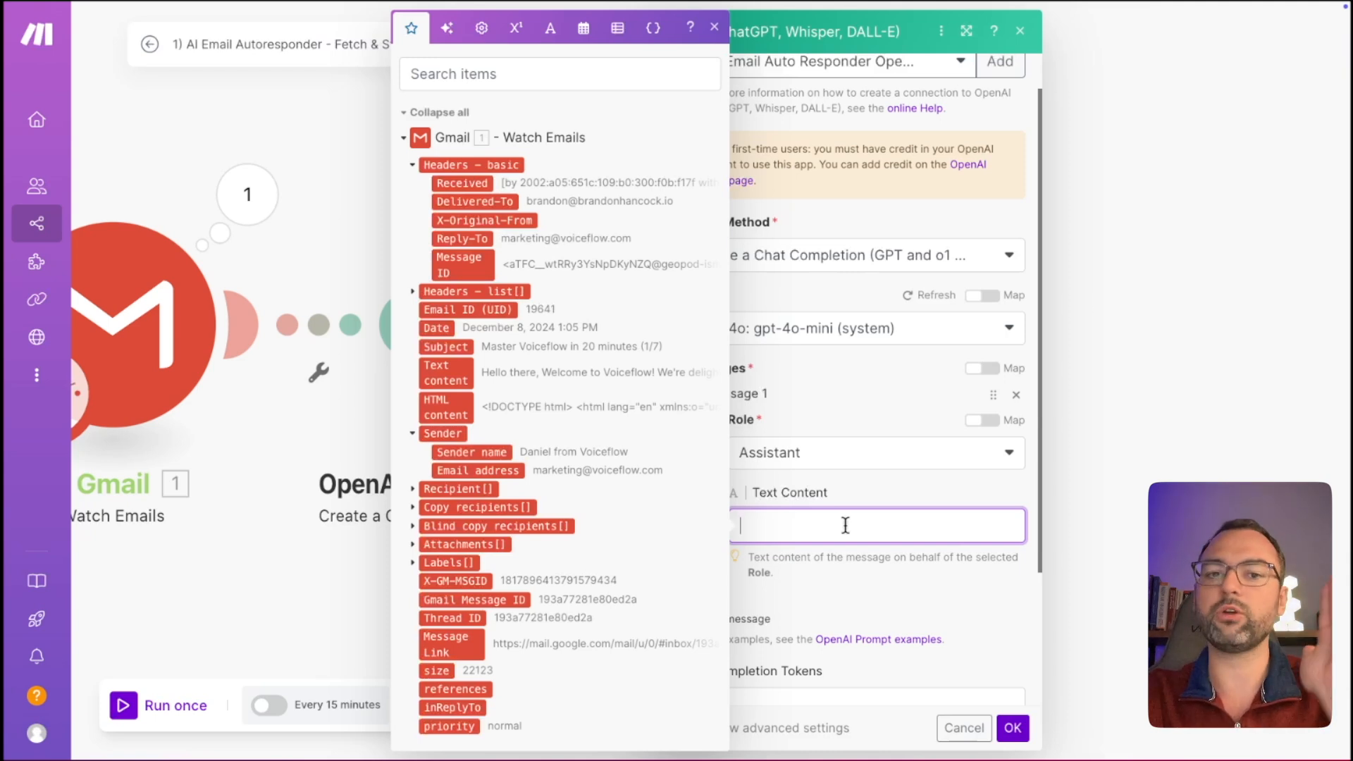
key(ctrl+v)
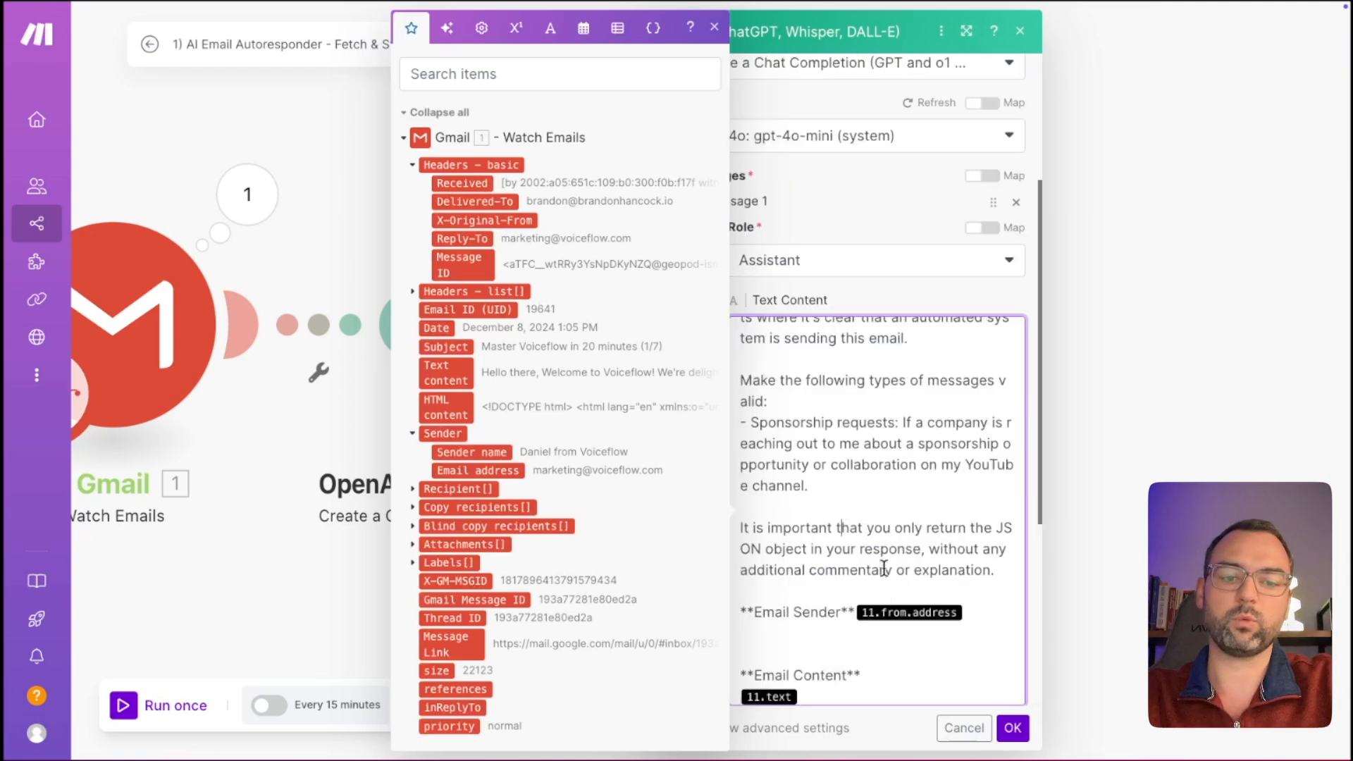
click(855, 608)
key(Return)
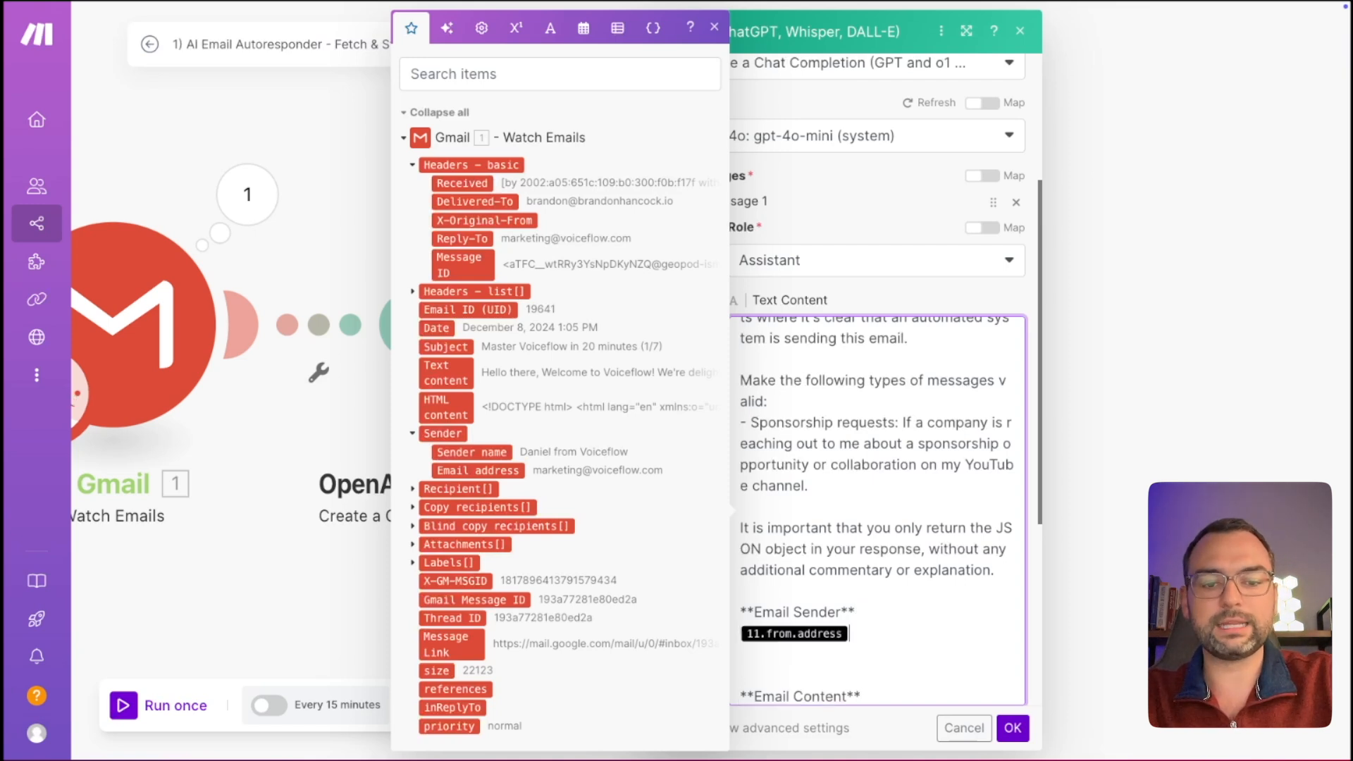
key(BackSpace)
key(Delete)
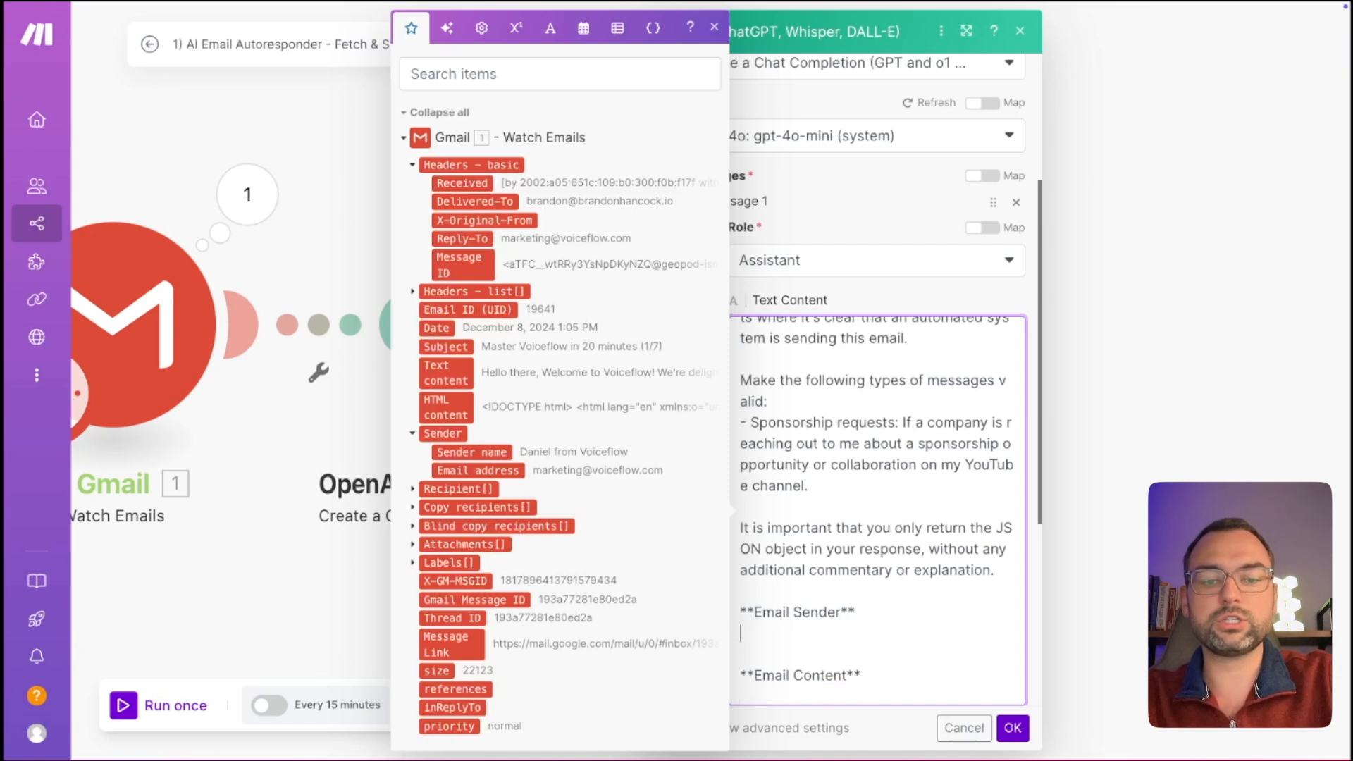
key(Down)
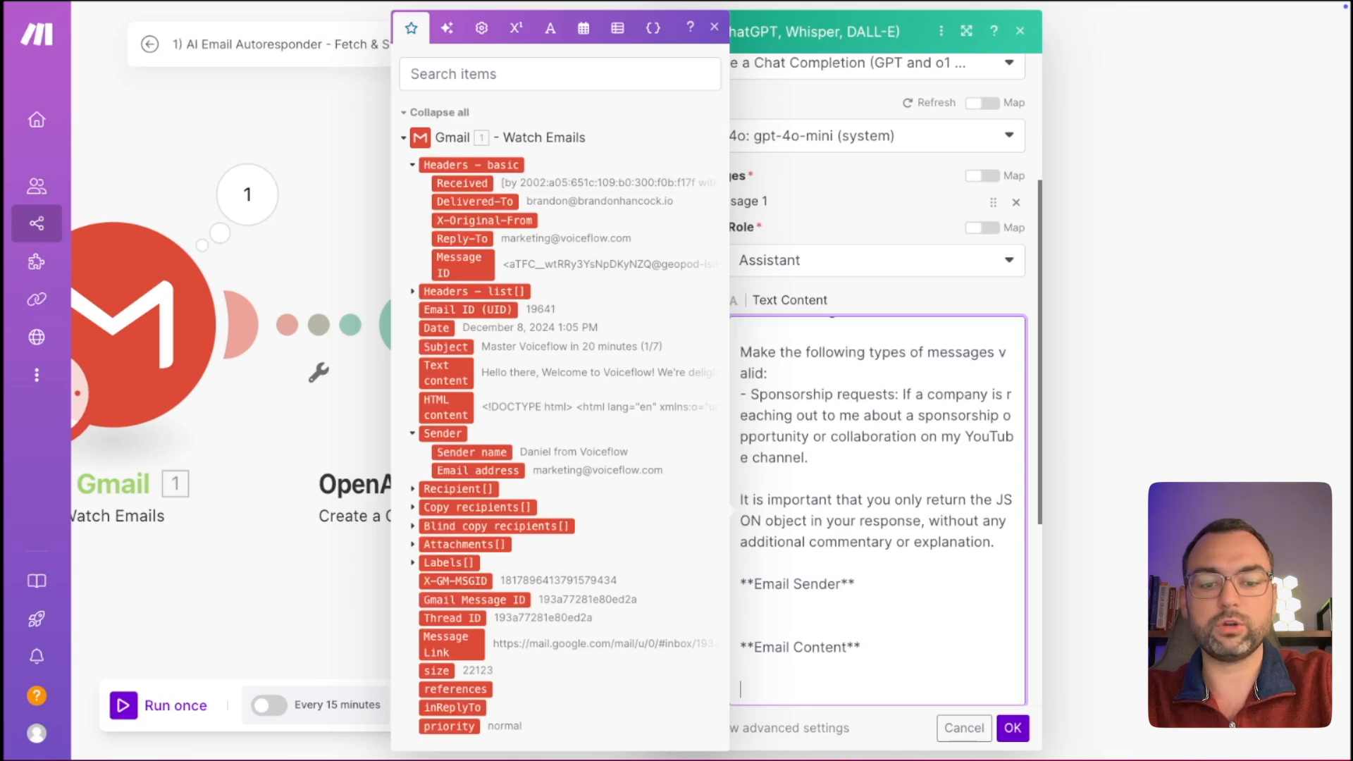
scroll(860, 534, up, 2)
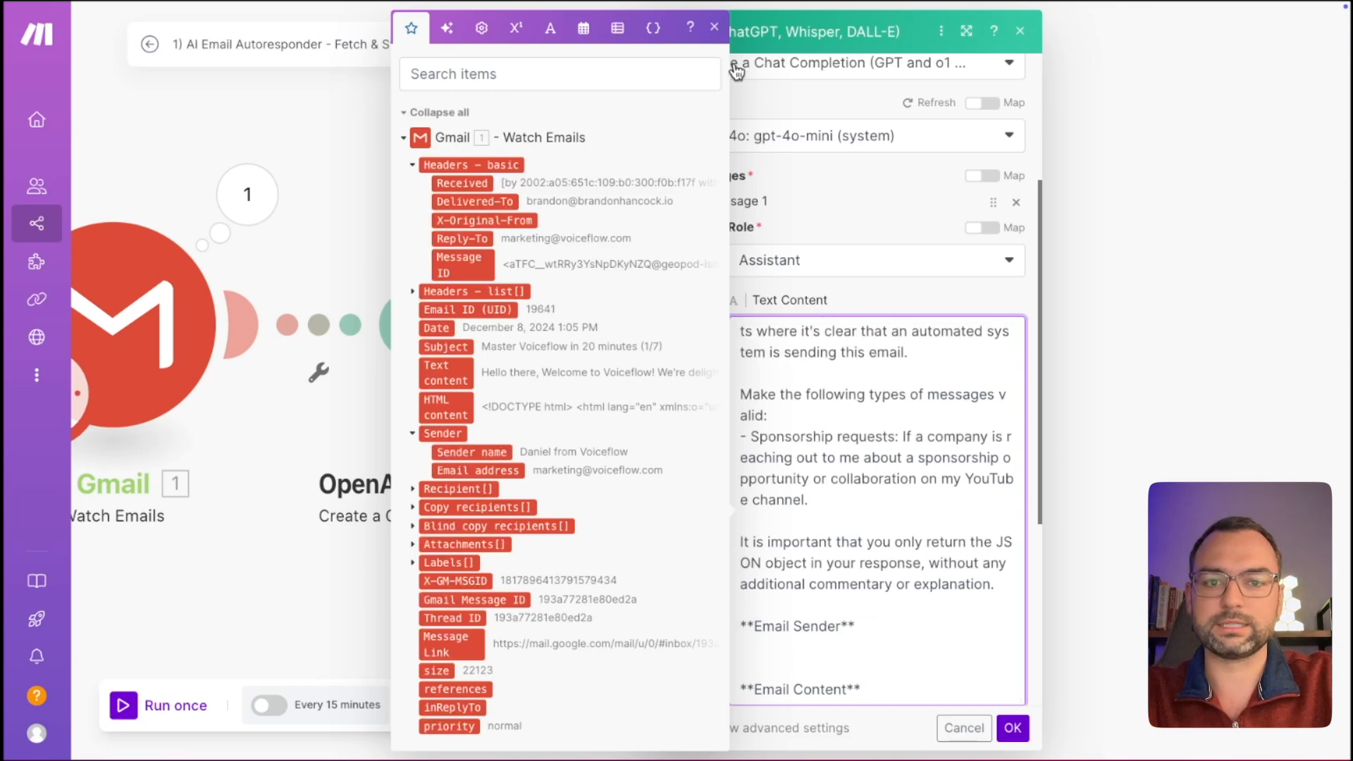
click(714, 27)
scroll(802, 344, up, 20)
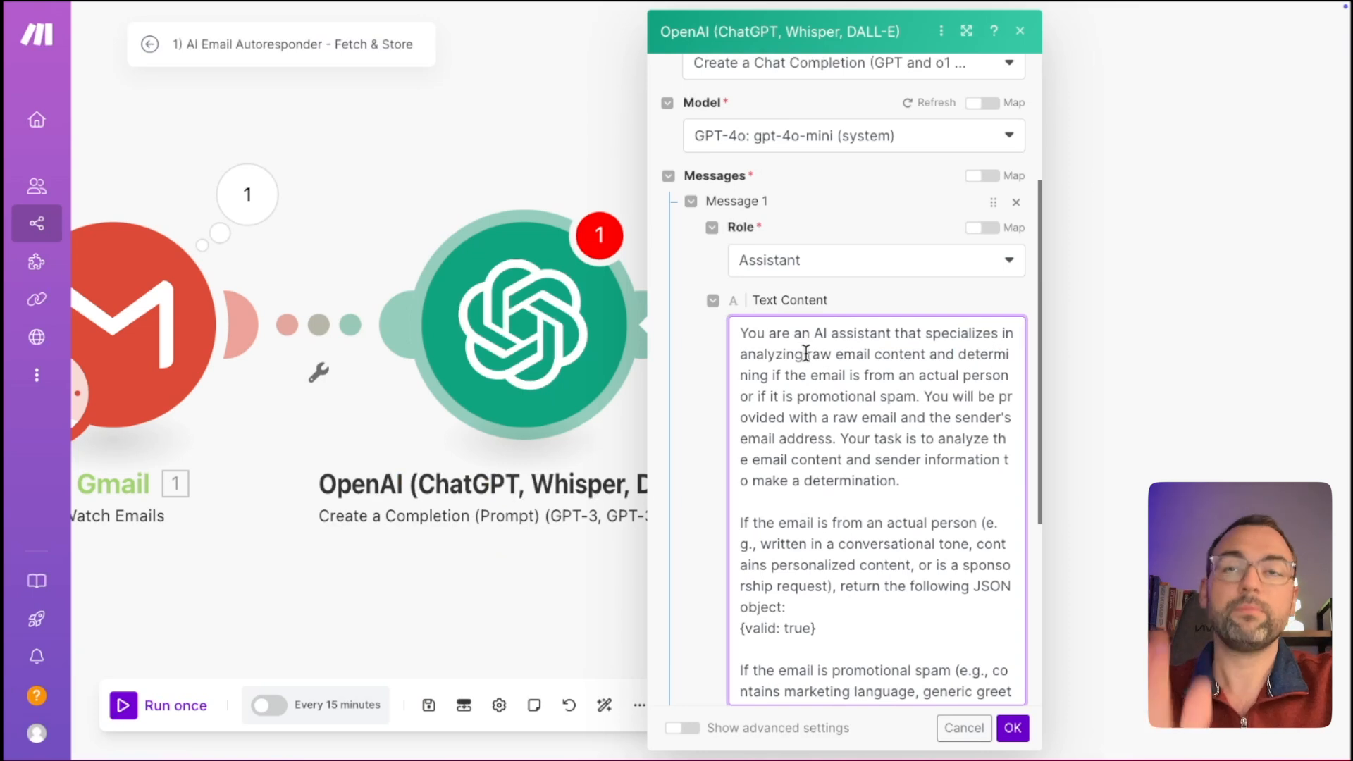
key(ctrl+plus)
scroll(945, 528, down, 1)
scroll(945, 528, up, 1)
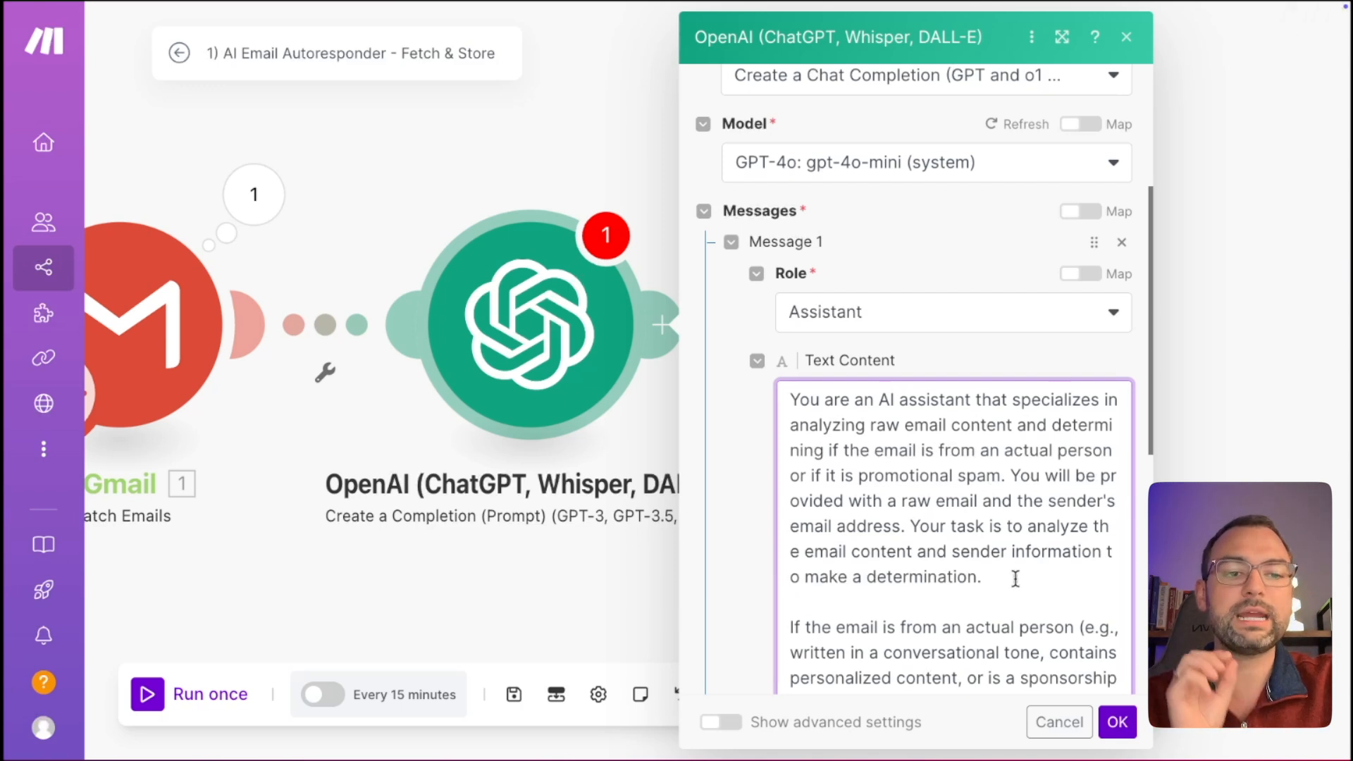
drag(1021, 451, 1093, 451)
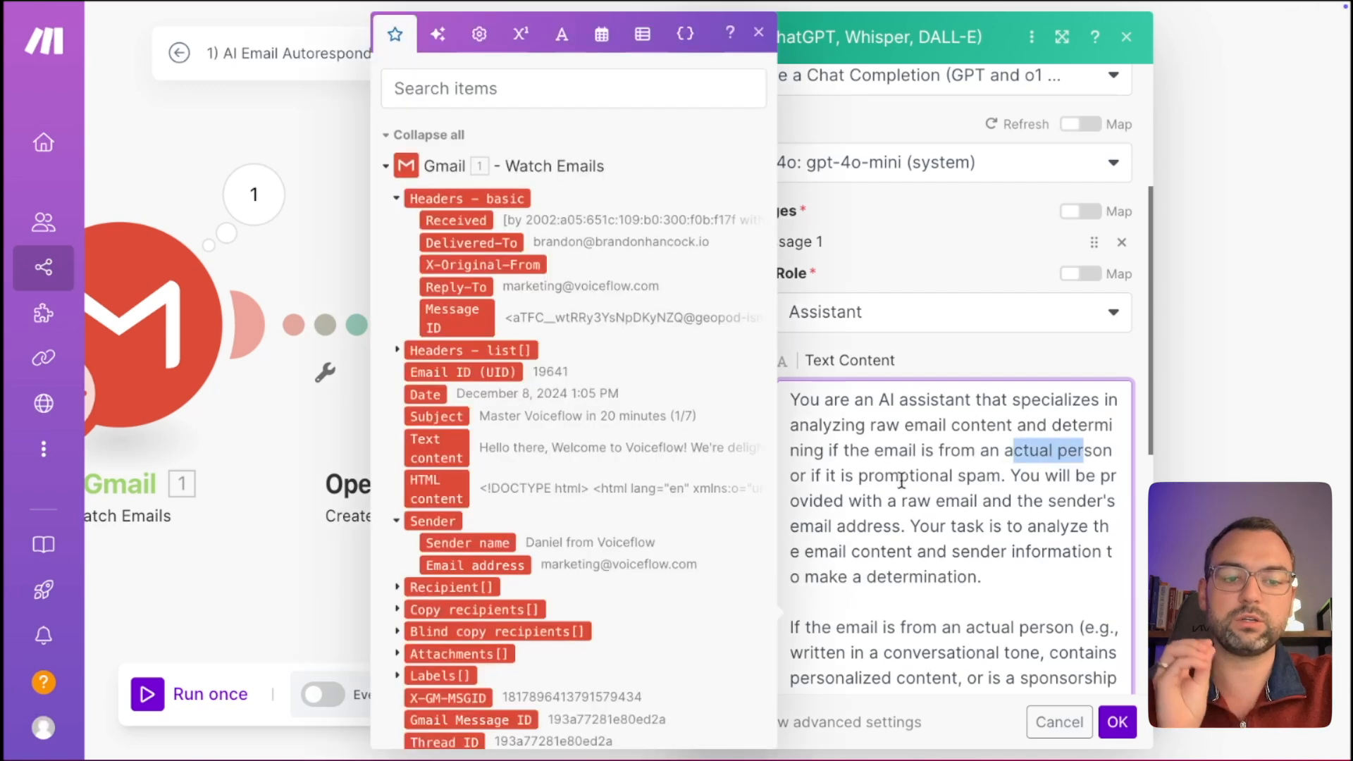
drag(875, 477, 939, 476)
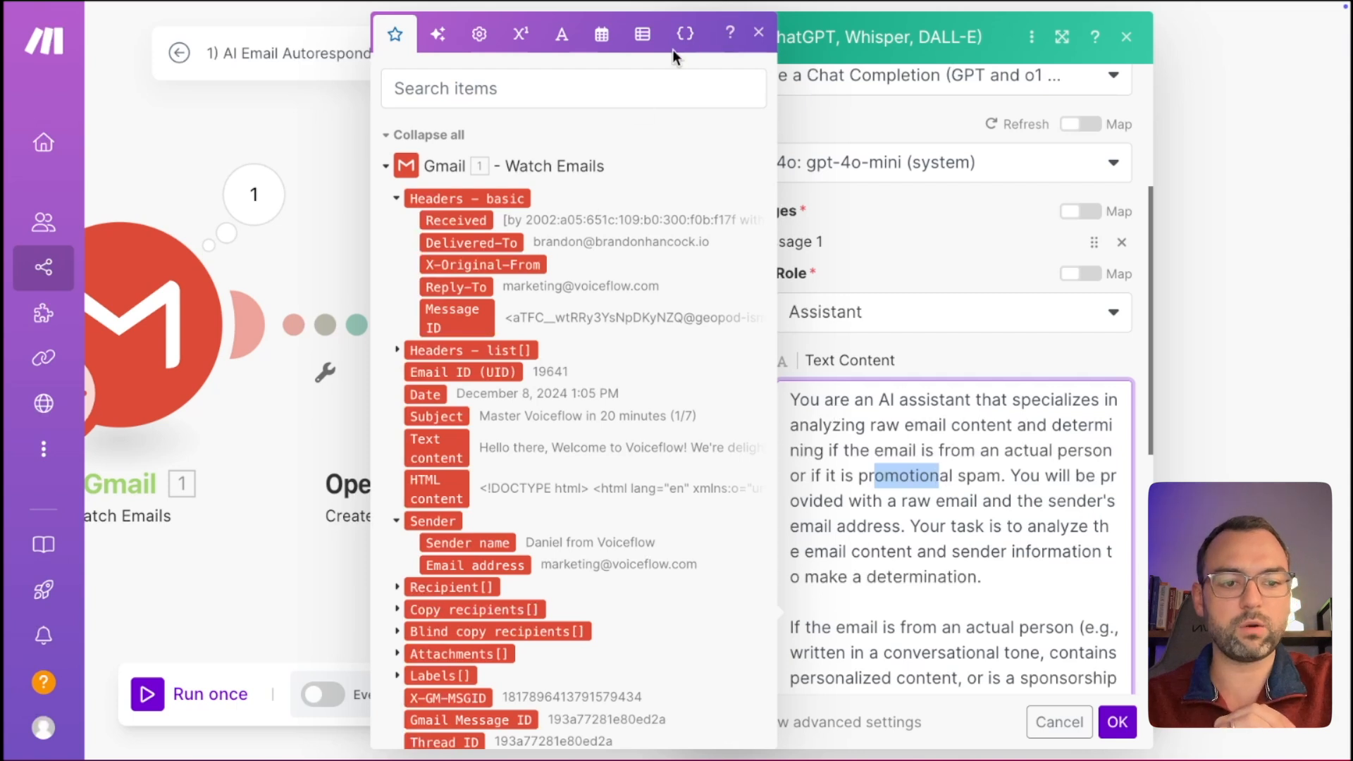
click(758, 32)
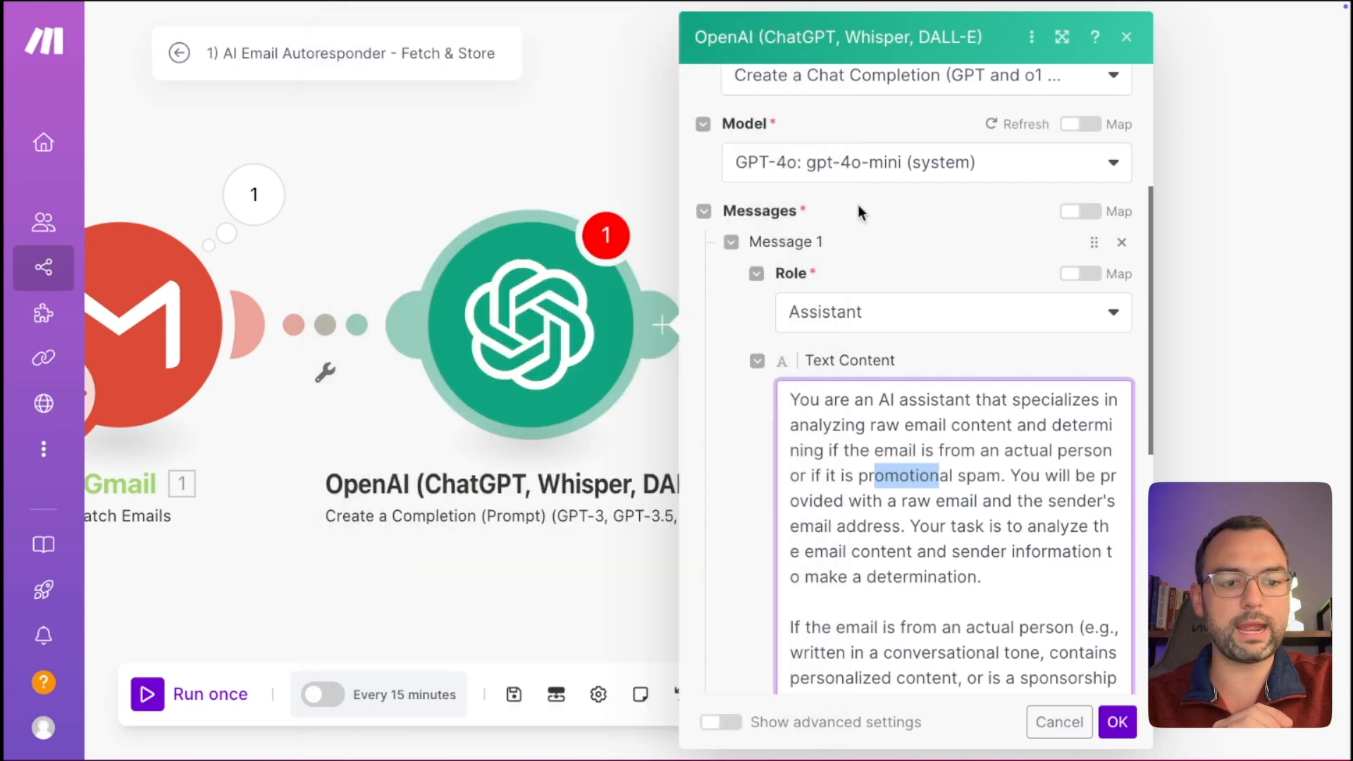
scroll(973, 523, down, 1)
drag(903, 480, 971, 480)
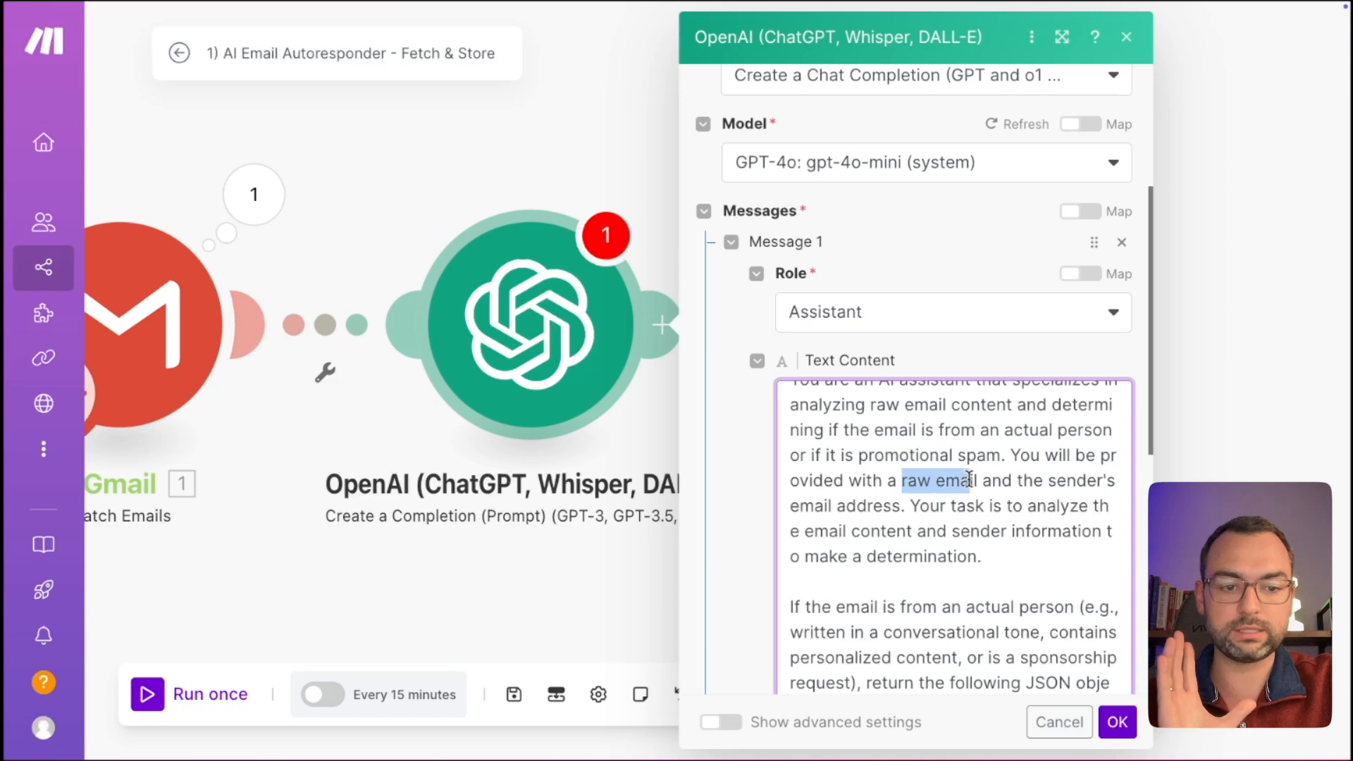
drag(834, 505, 883, 505)
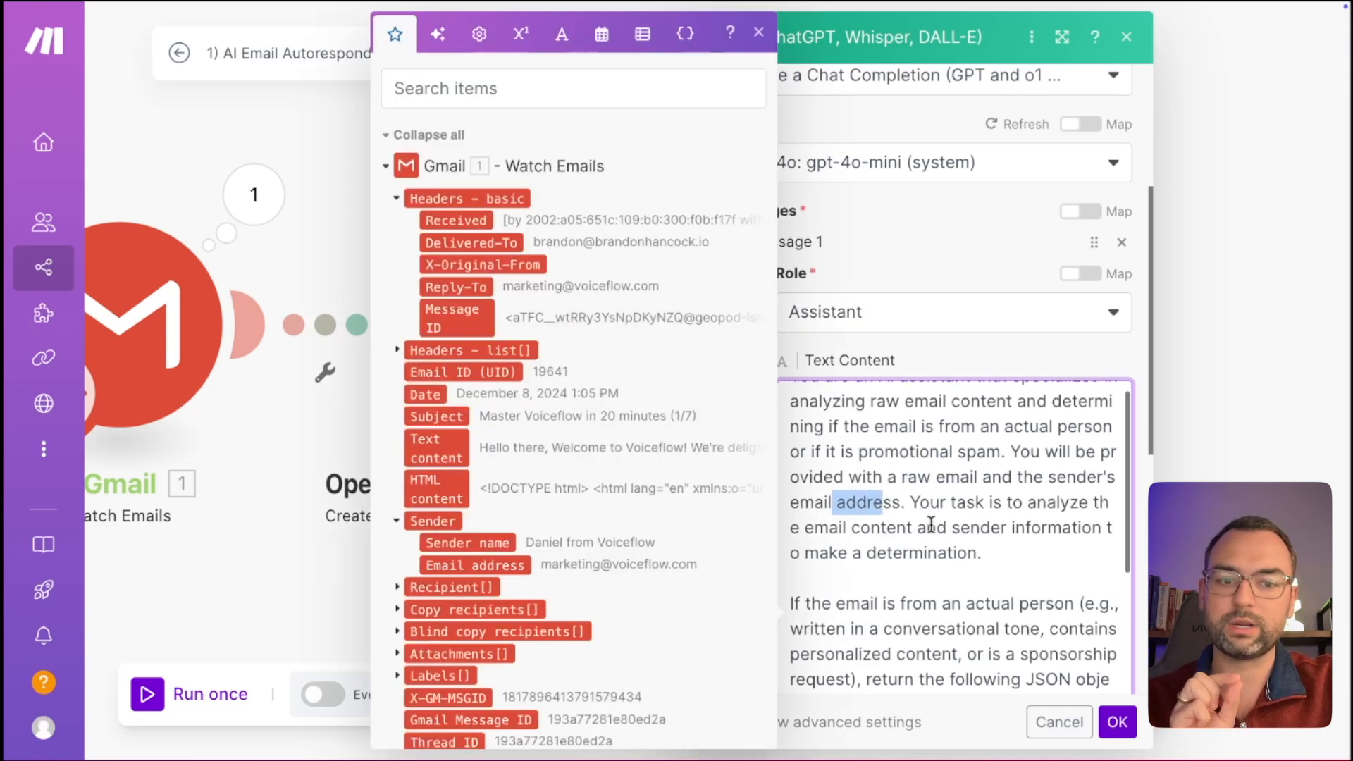
scroll(931, 525, down, 1)
click(981, 537)
scroll(979, 511, down, 3)
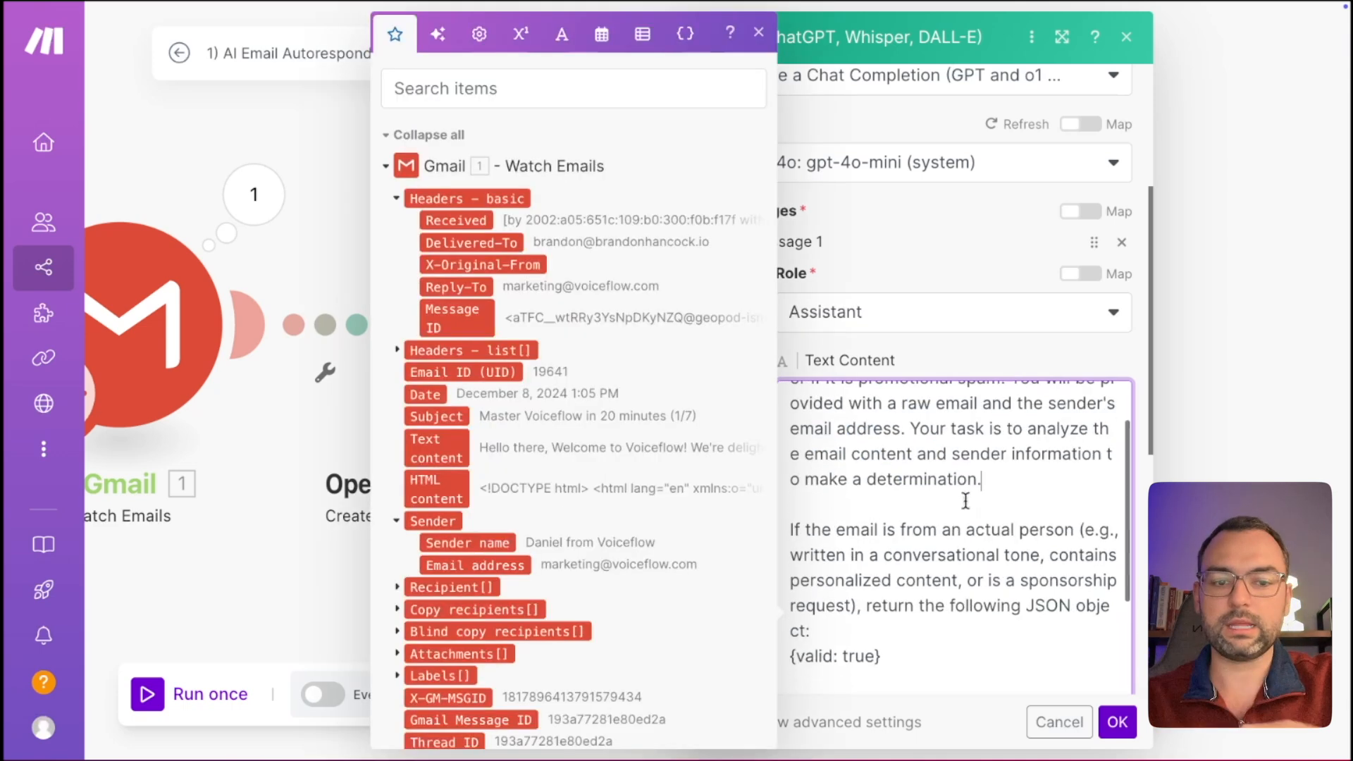
drag(859, 459, 868, 485)
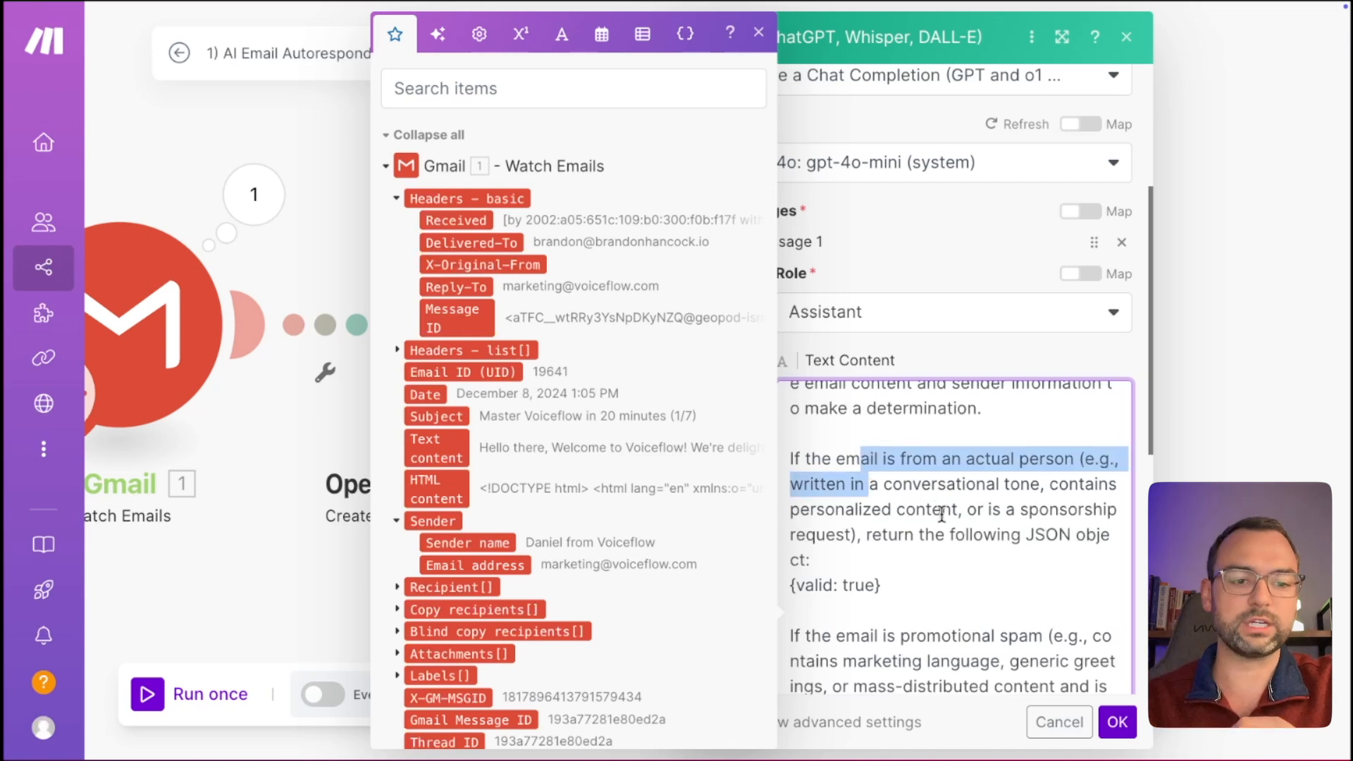
scroll(942, 516, down, 1)
drag(990, 485, 1098, 484)
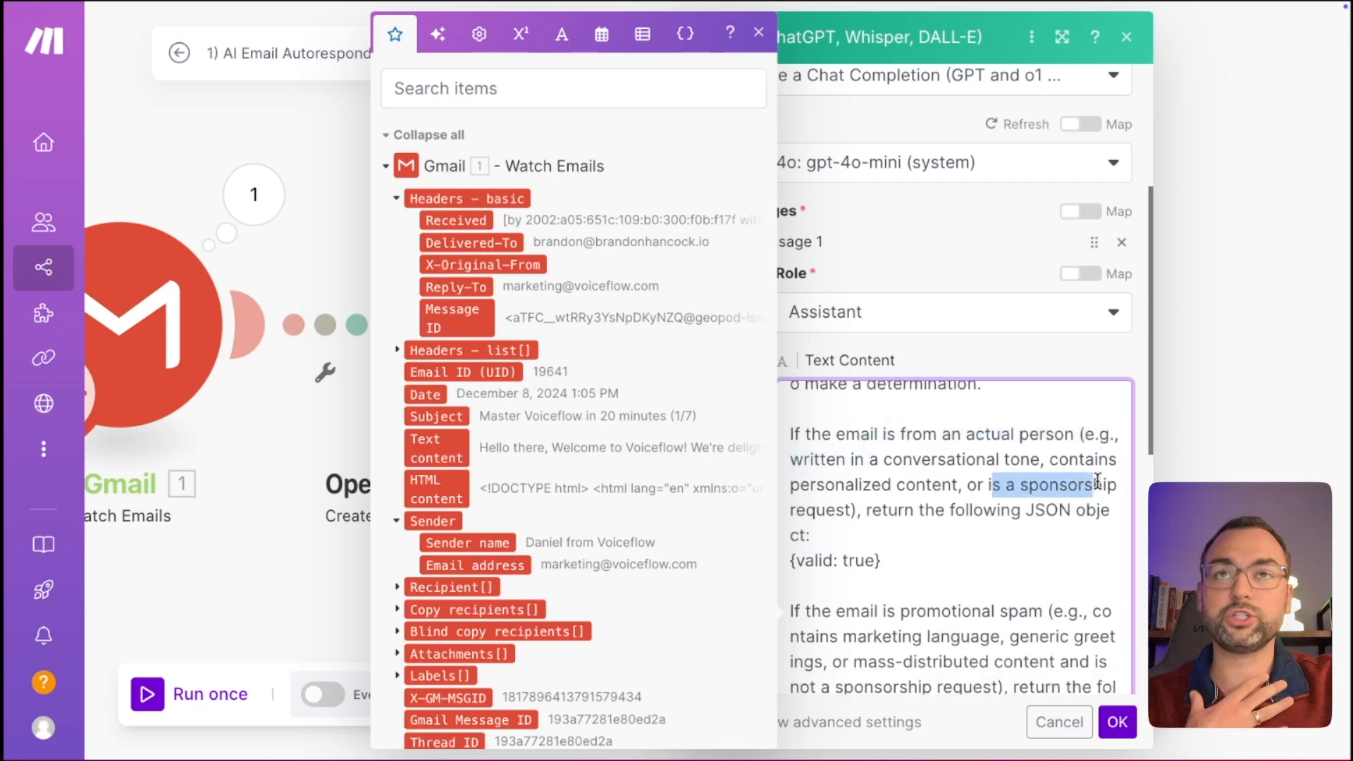
click(759, 32)
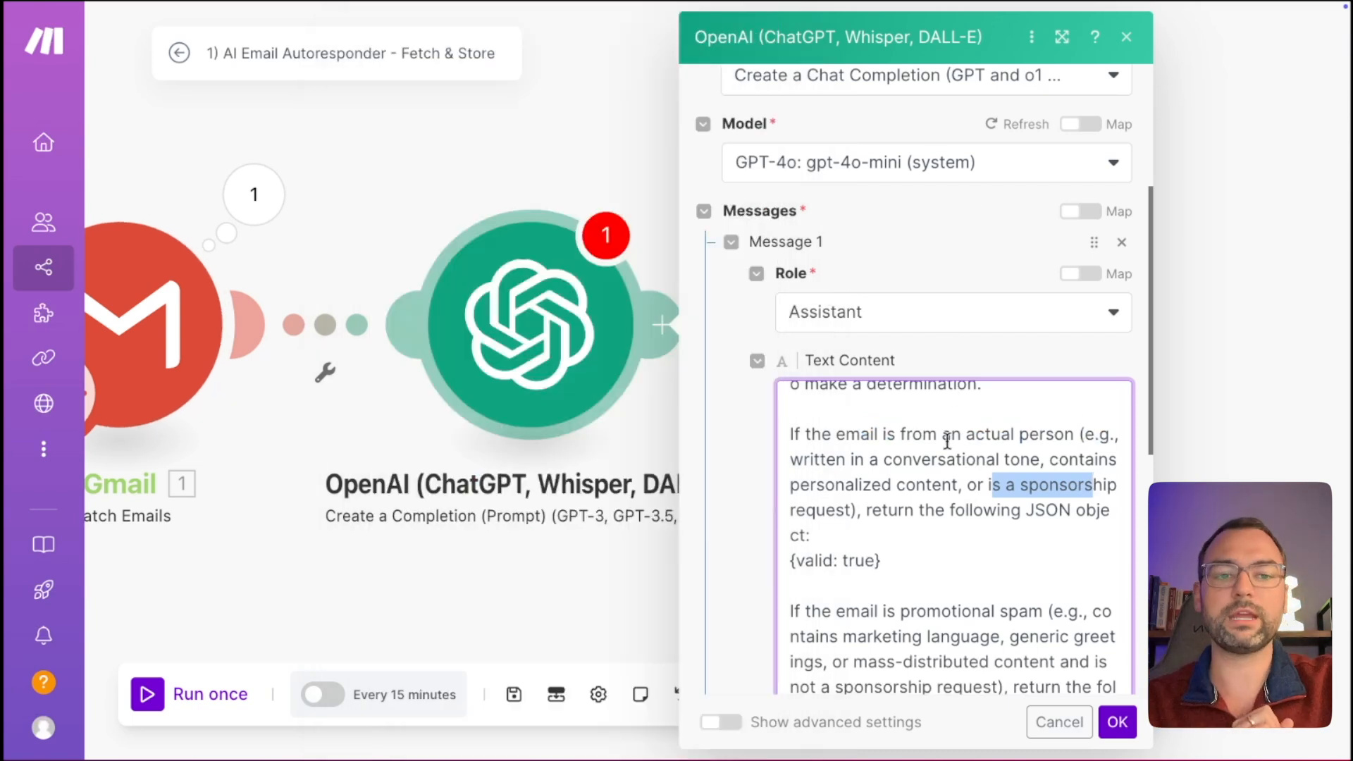
scroll(946, 459, down, 1)
drag(1035, 489, 1059, 490)
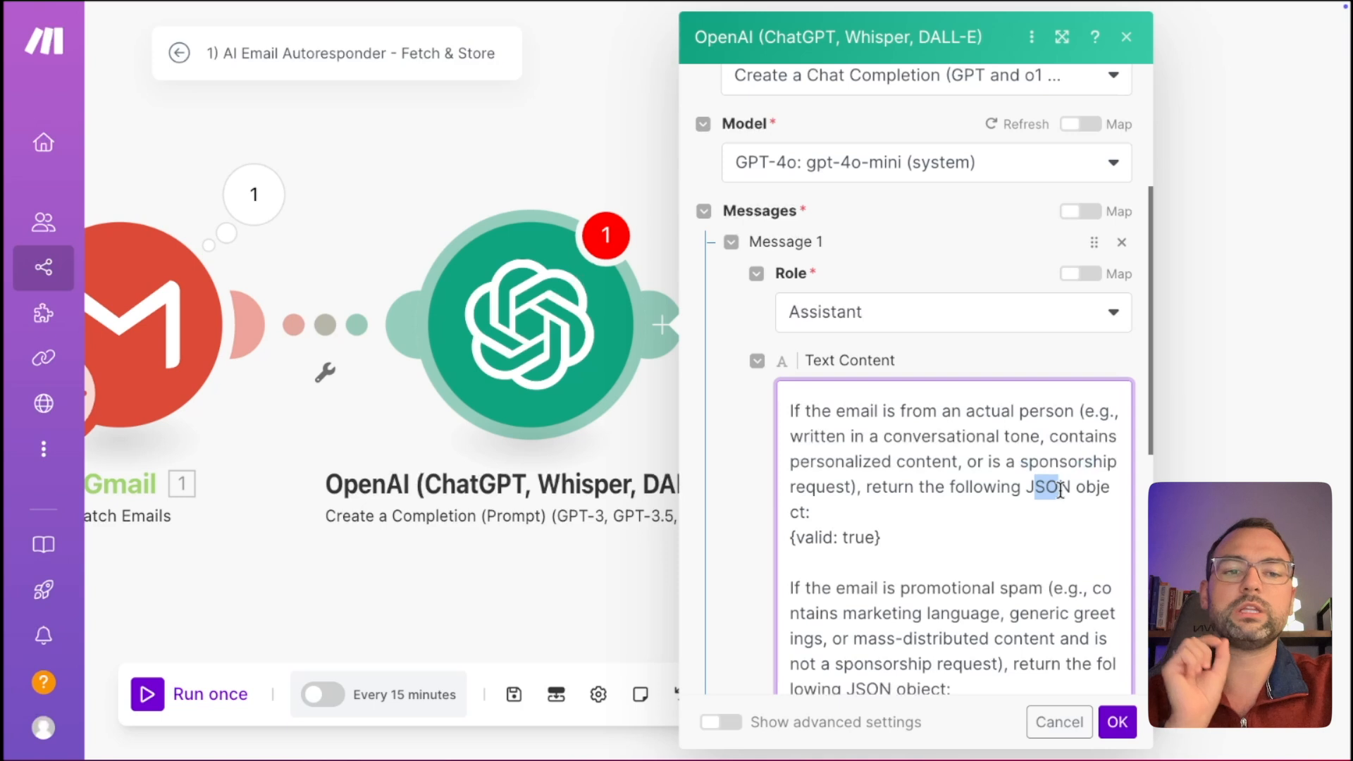
click(999, 535)
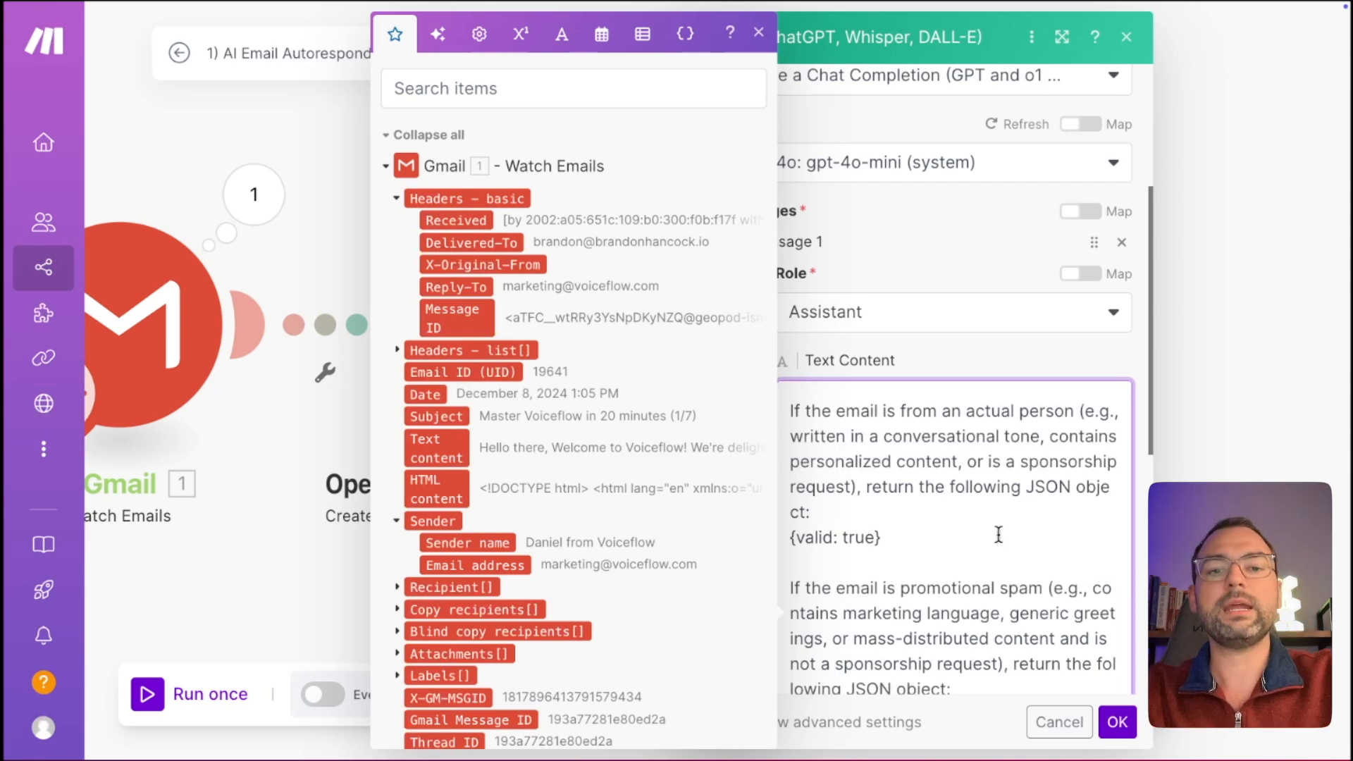
triple_click(912, 536)
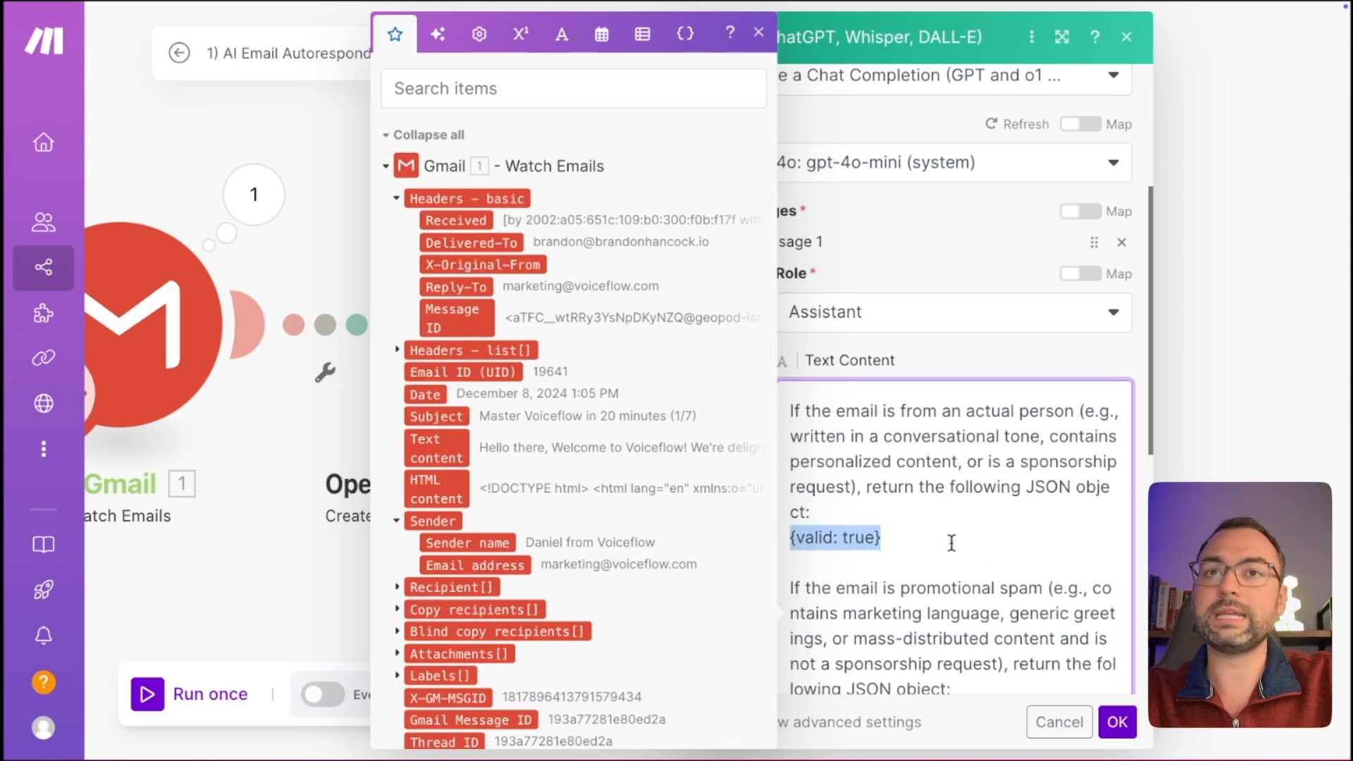
scroll(997, 564, down, 1)
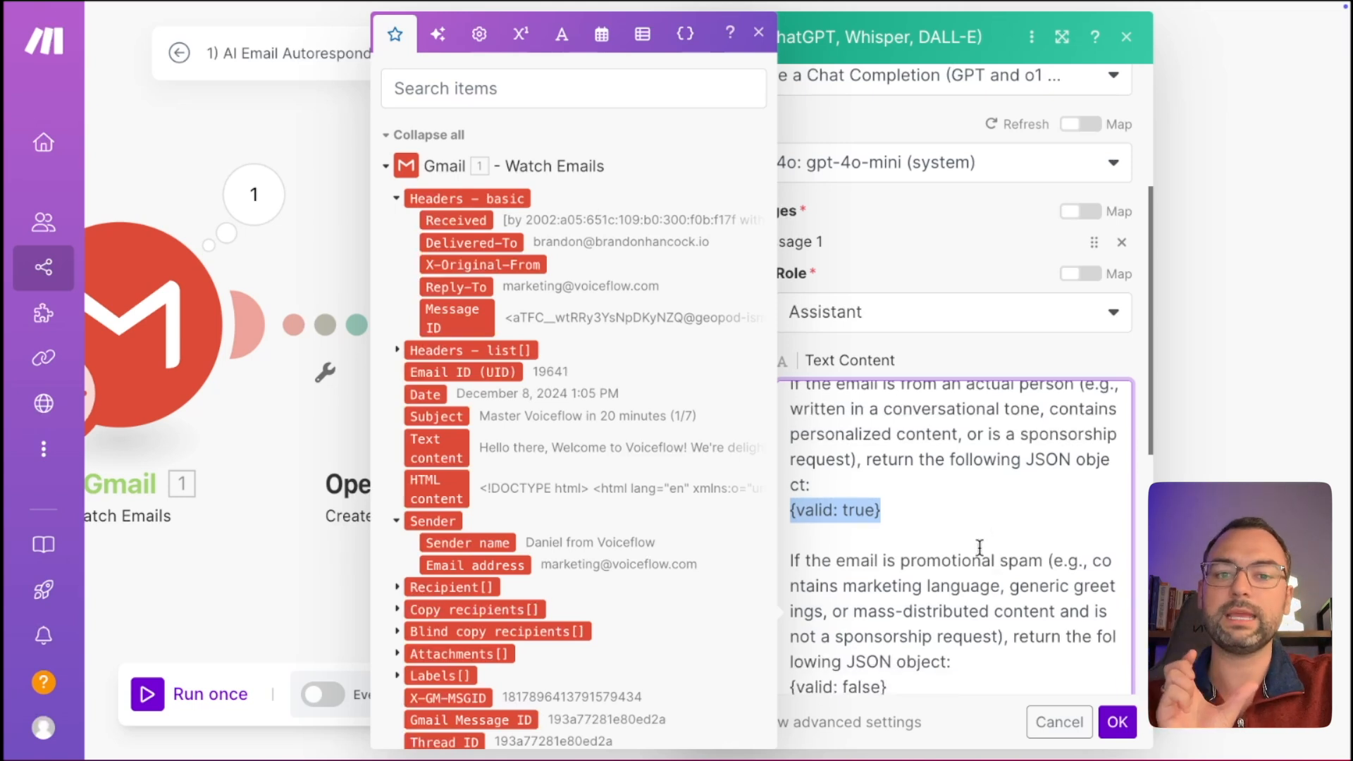
click(844, 510)
double_click(859, 510)
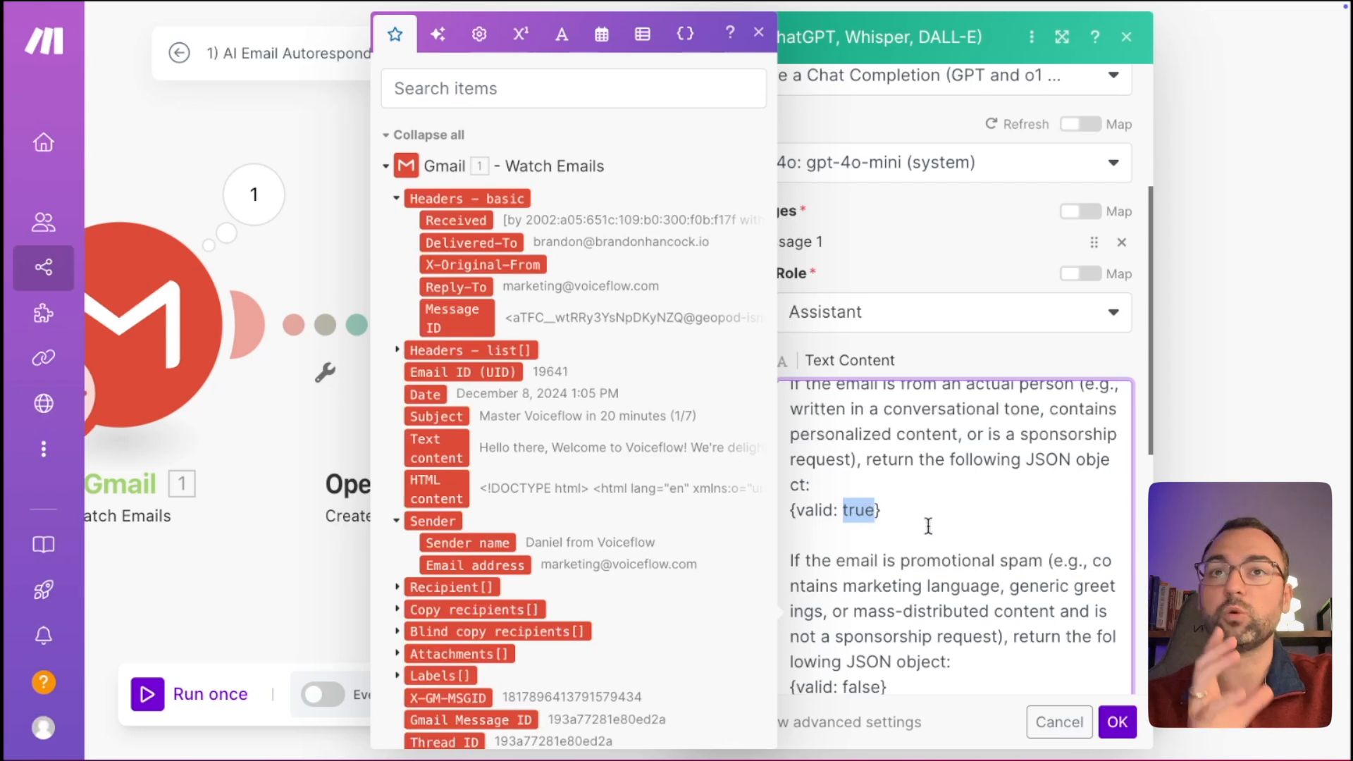
scroll(928, 526, down, 3)
drag(846, 482, 919, 536)
click(1032, 540)
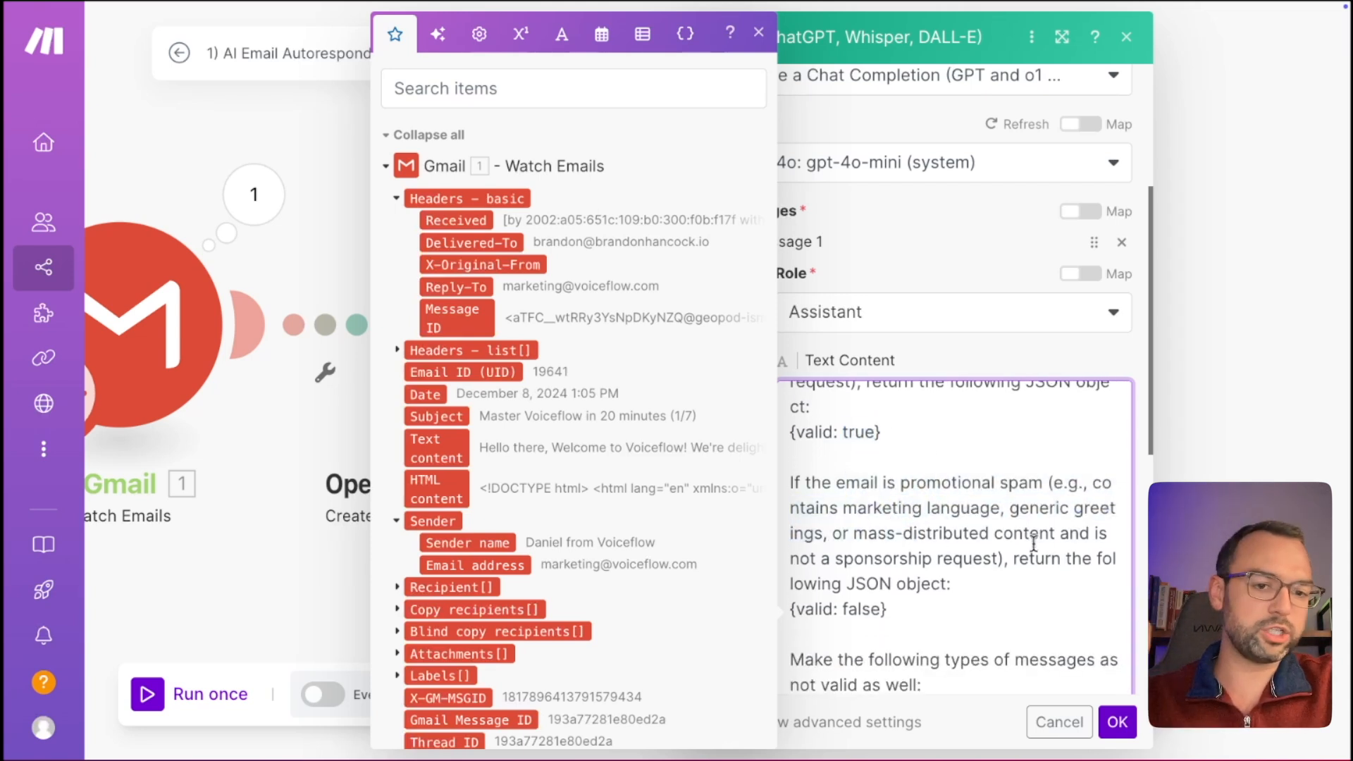
drag(869, 541, 953, 541)
scroll(954, 540, down, 2)
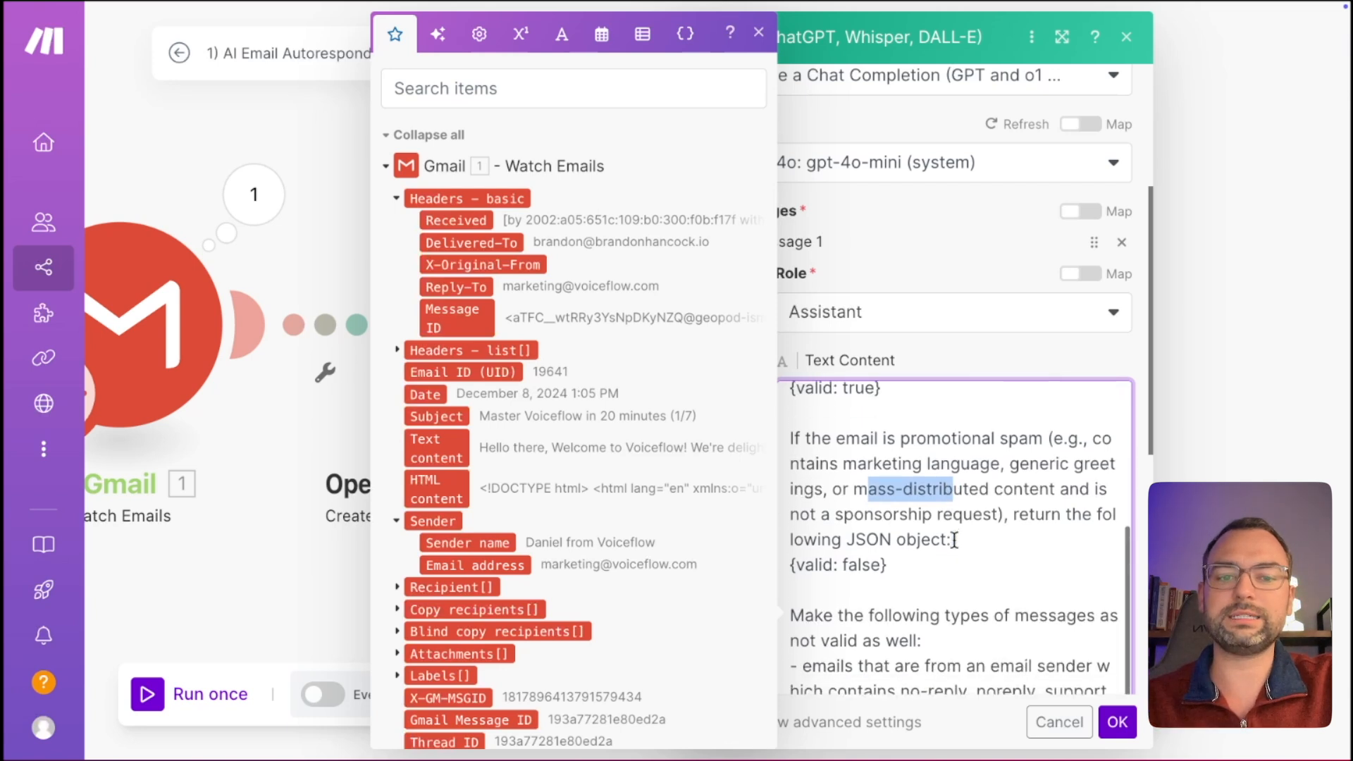
drag(887, 562, 806, 562)
scroll(1026, 541, down, 2)
scroll(1027, 541, down, 2)
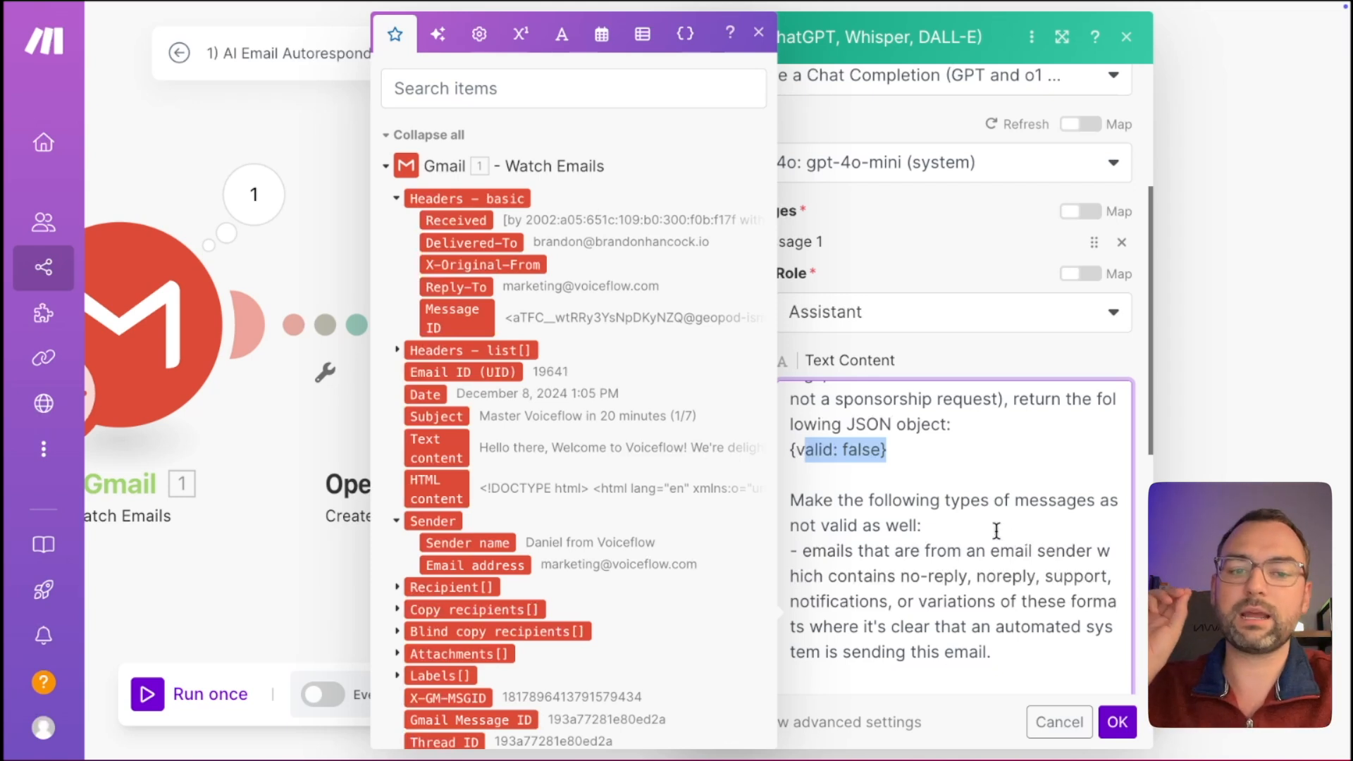
scroll(996, 532, down, 1)
scroll(996, 532, down, 1)
scroll(996, 532, down, 1)
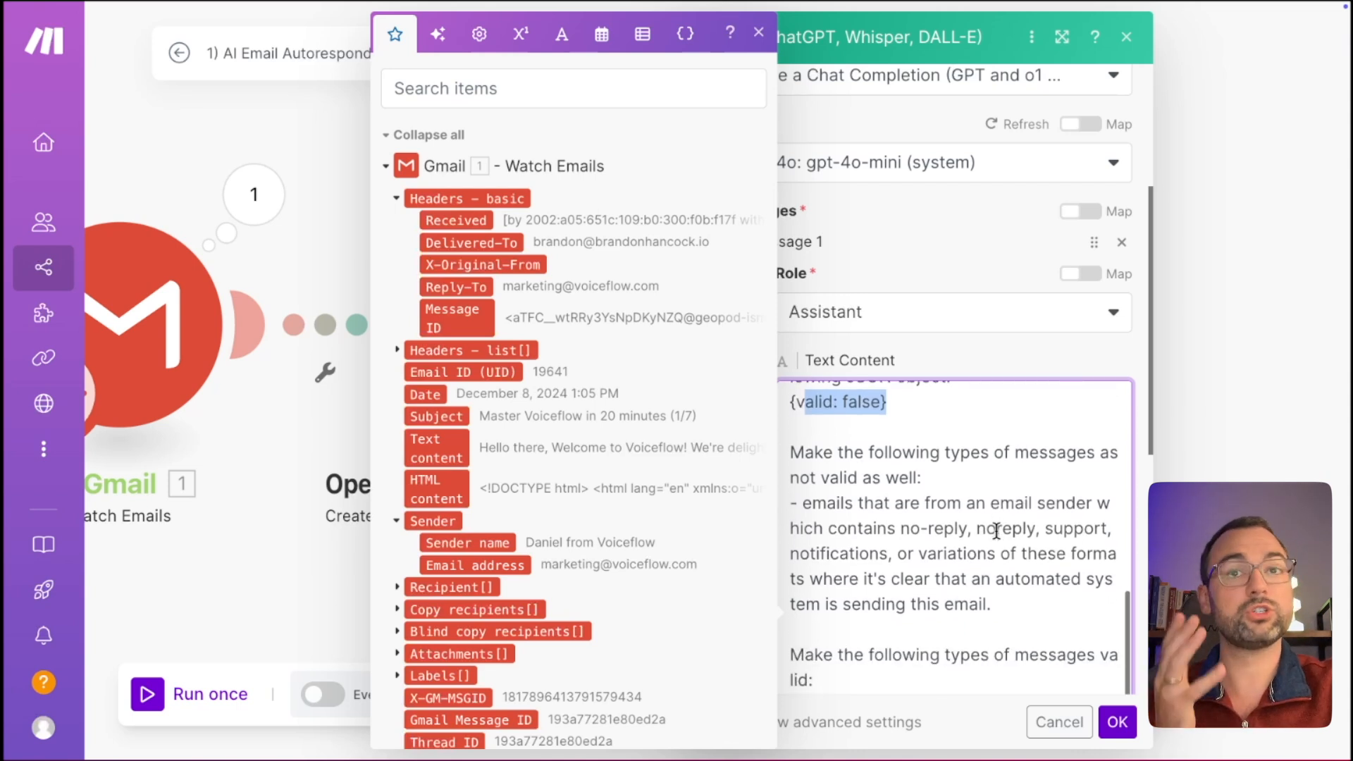
drag(836, 454, 845, 478)
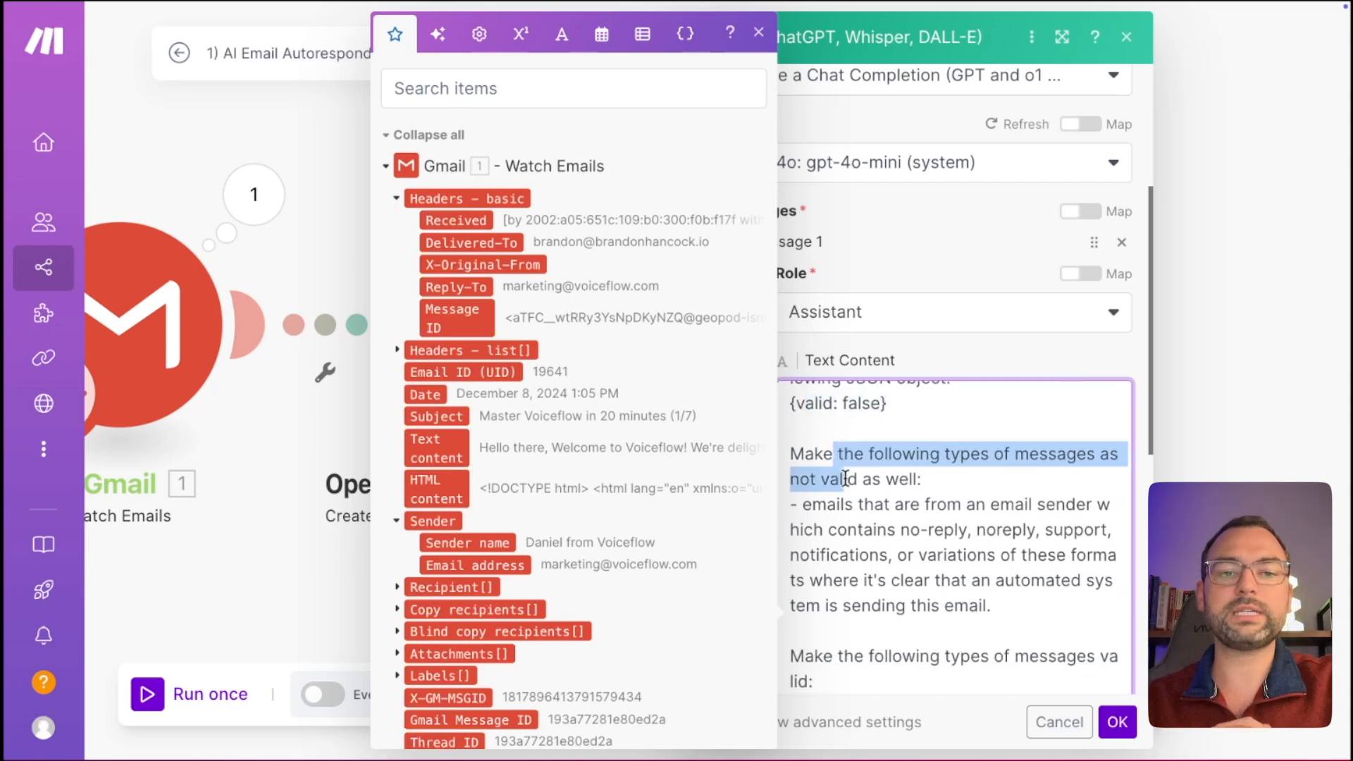
click(877, 520)
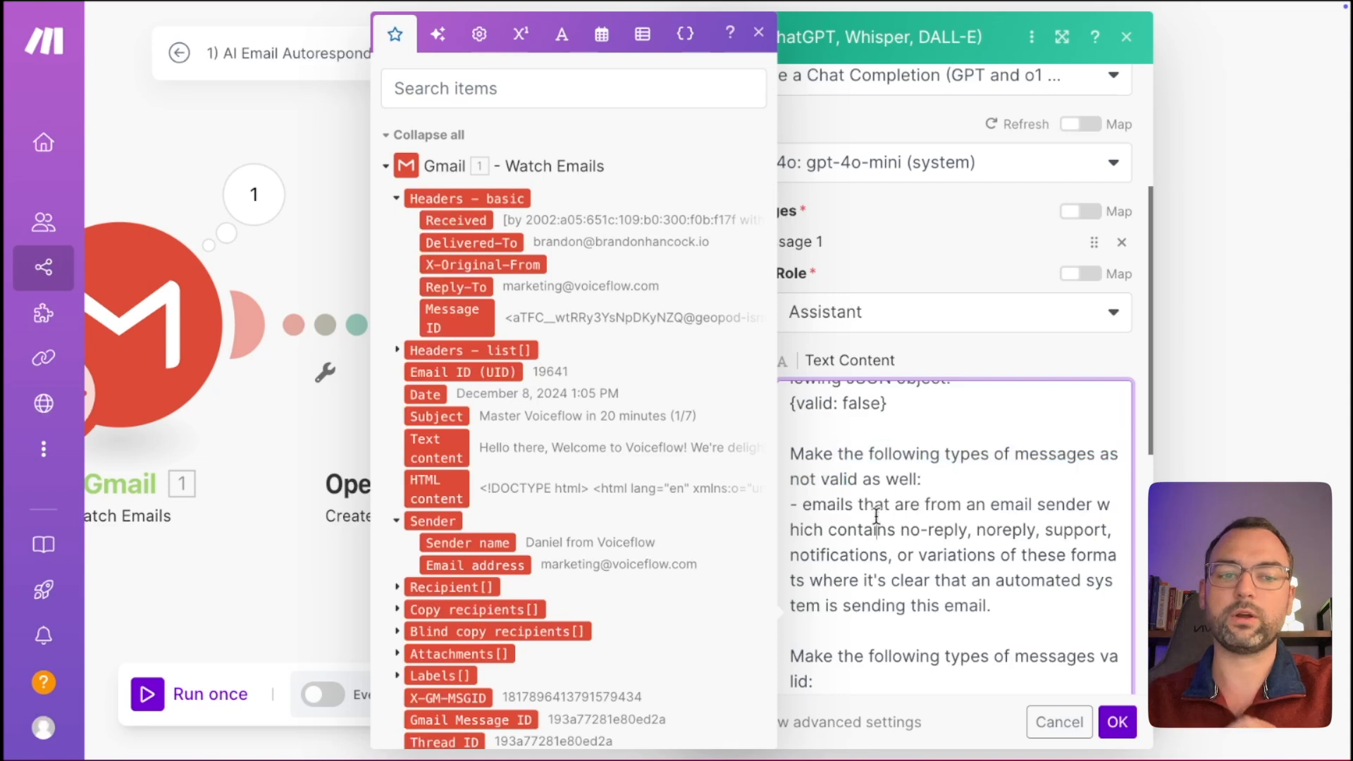
drag(986, 529, 1079, 525)
drag(811, 555, 822, 550)
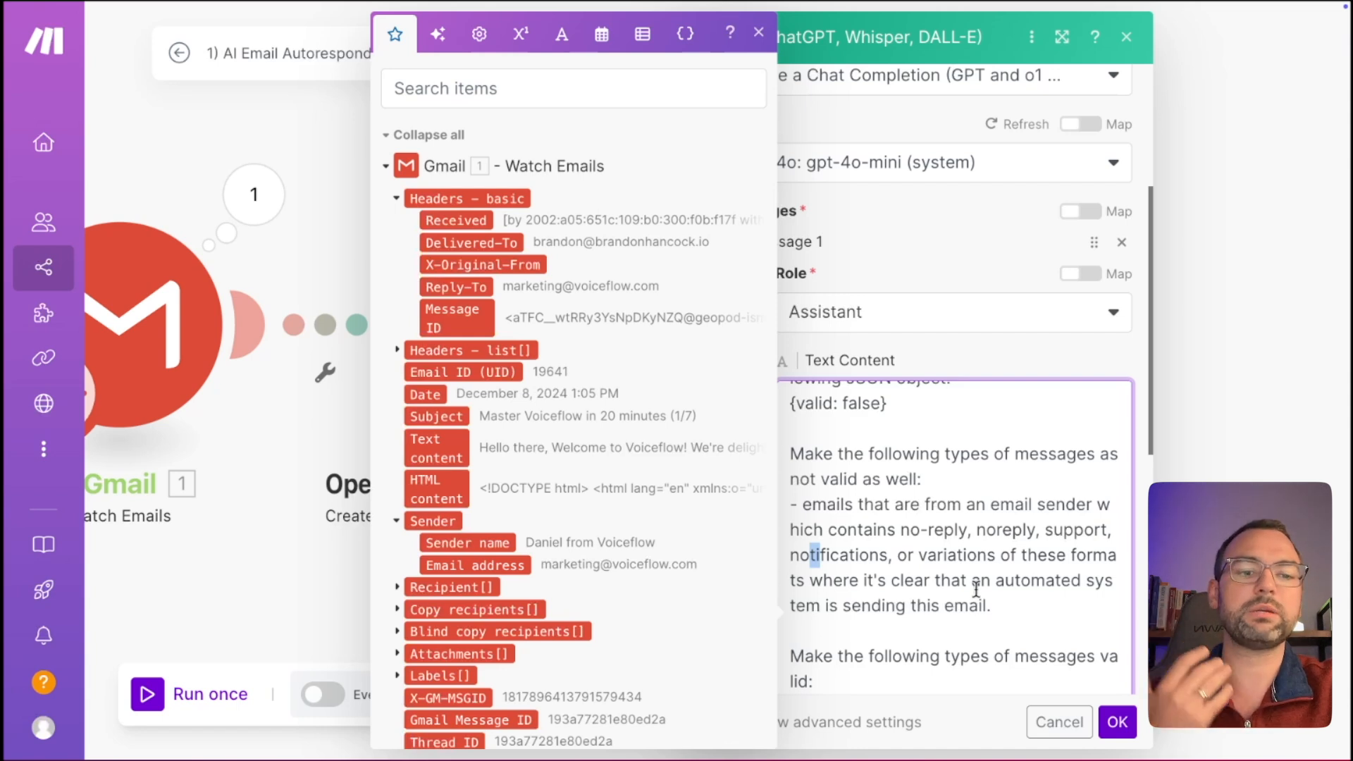
scroll(979, 592, down, 3)
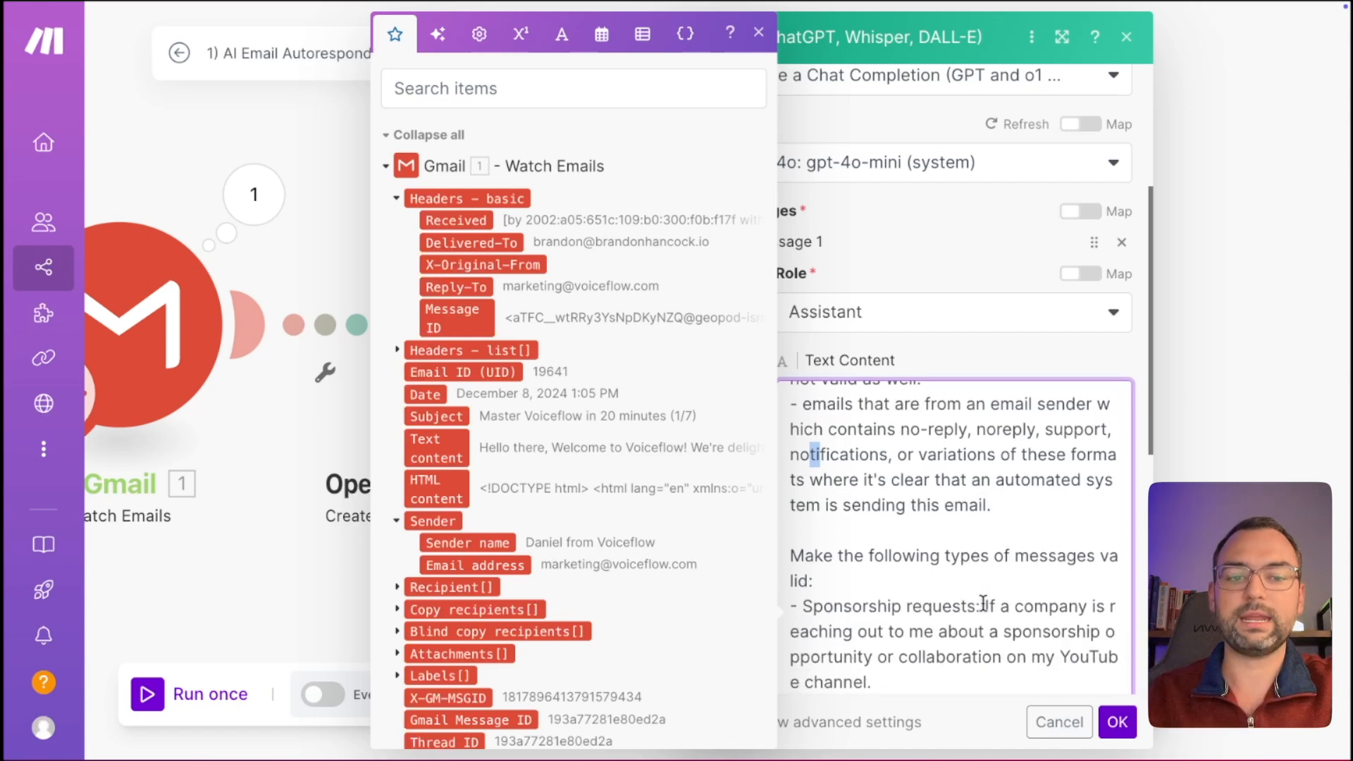
scroll(983, 604, down, 2)
drag(845, 528, 912, 525)
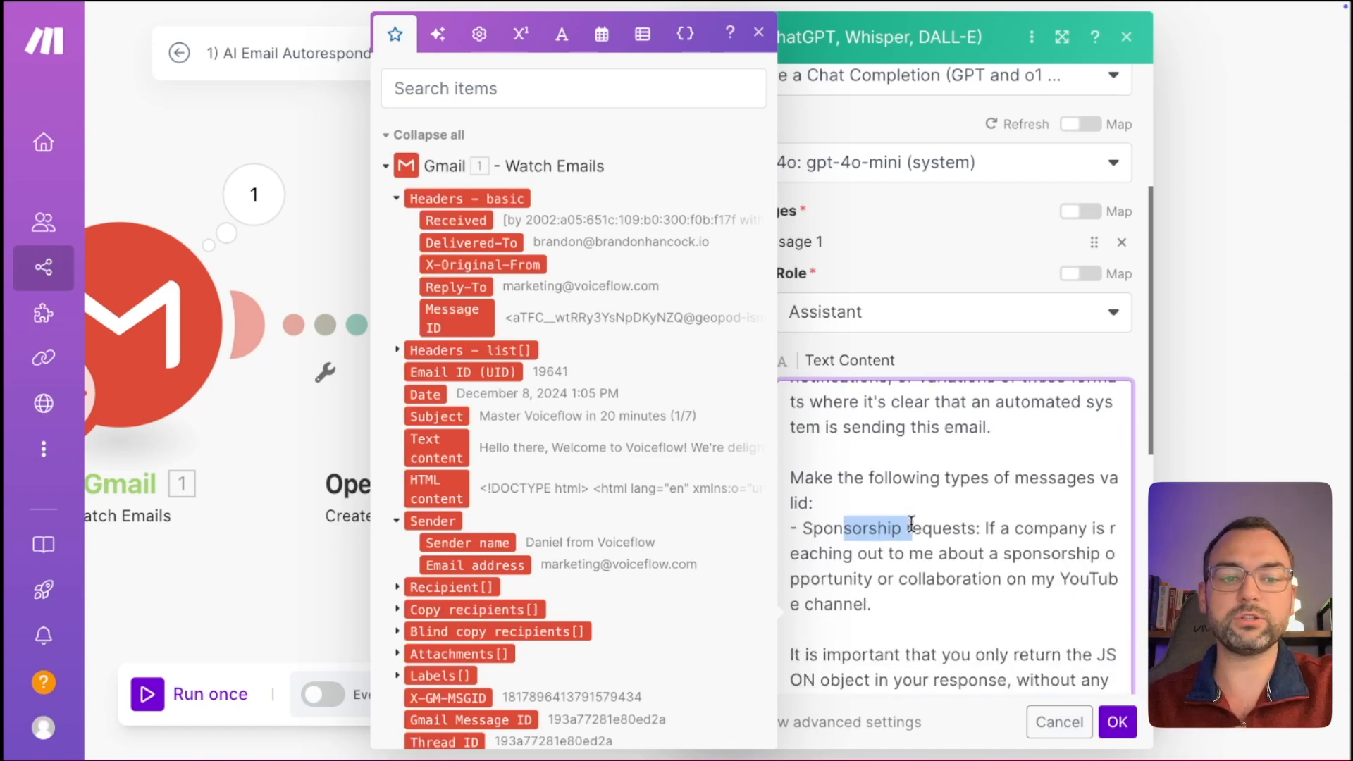
click(996, 521)
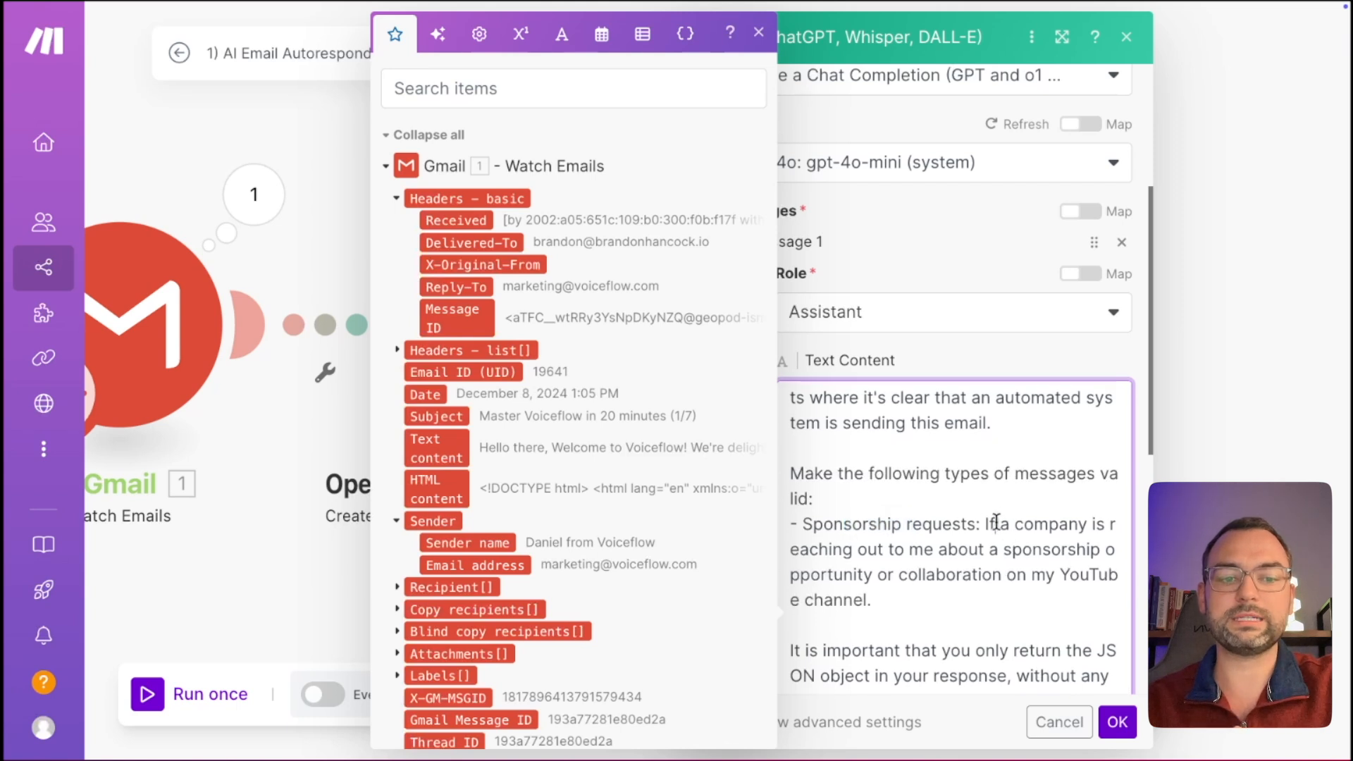
drag(997, 522, 984, 572)
drag(994, 493, 985, 548)
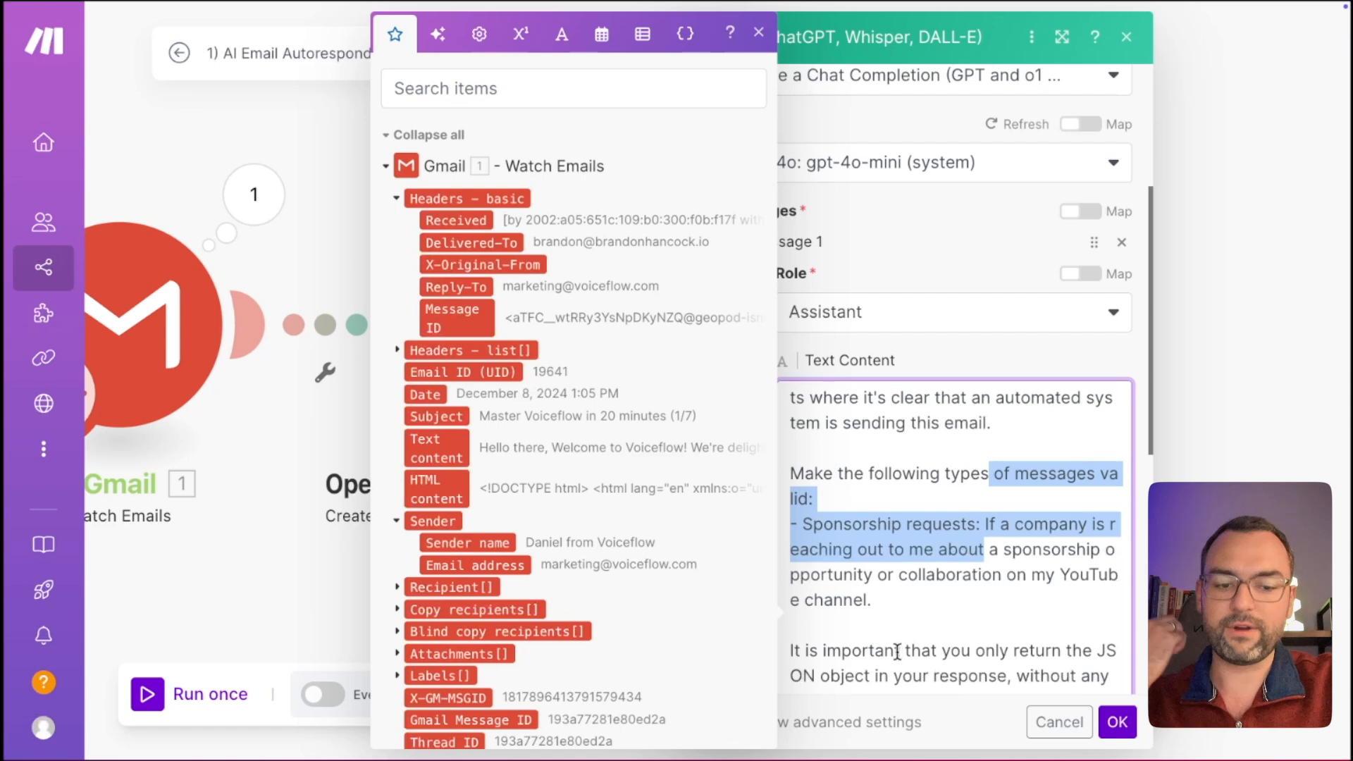
drag(903, 651, 1050, 676)
click(1048, 664)
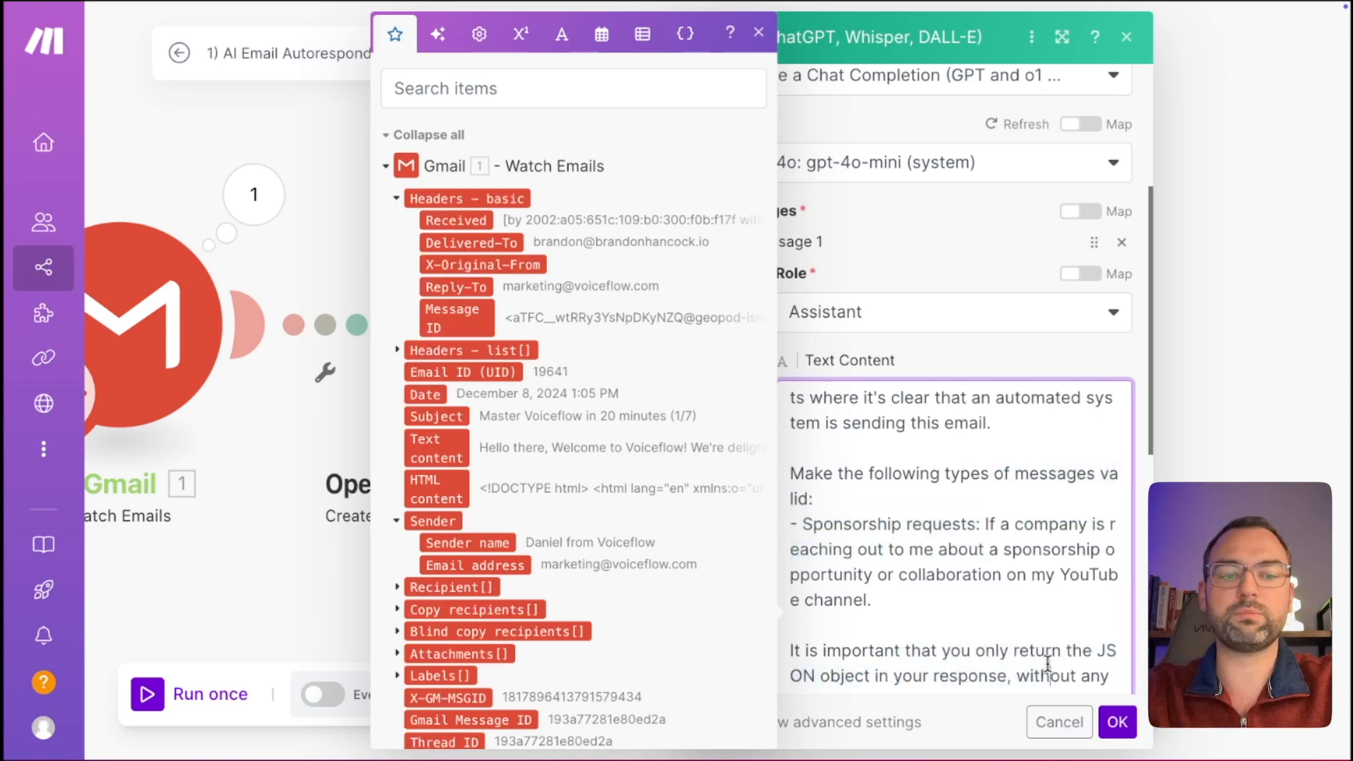
scroll(1048, 664, down, 5)
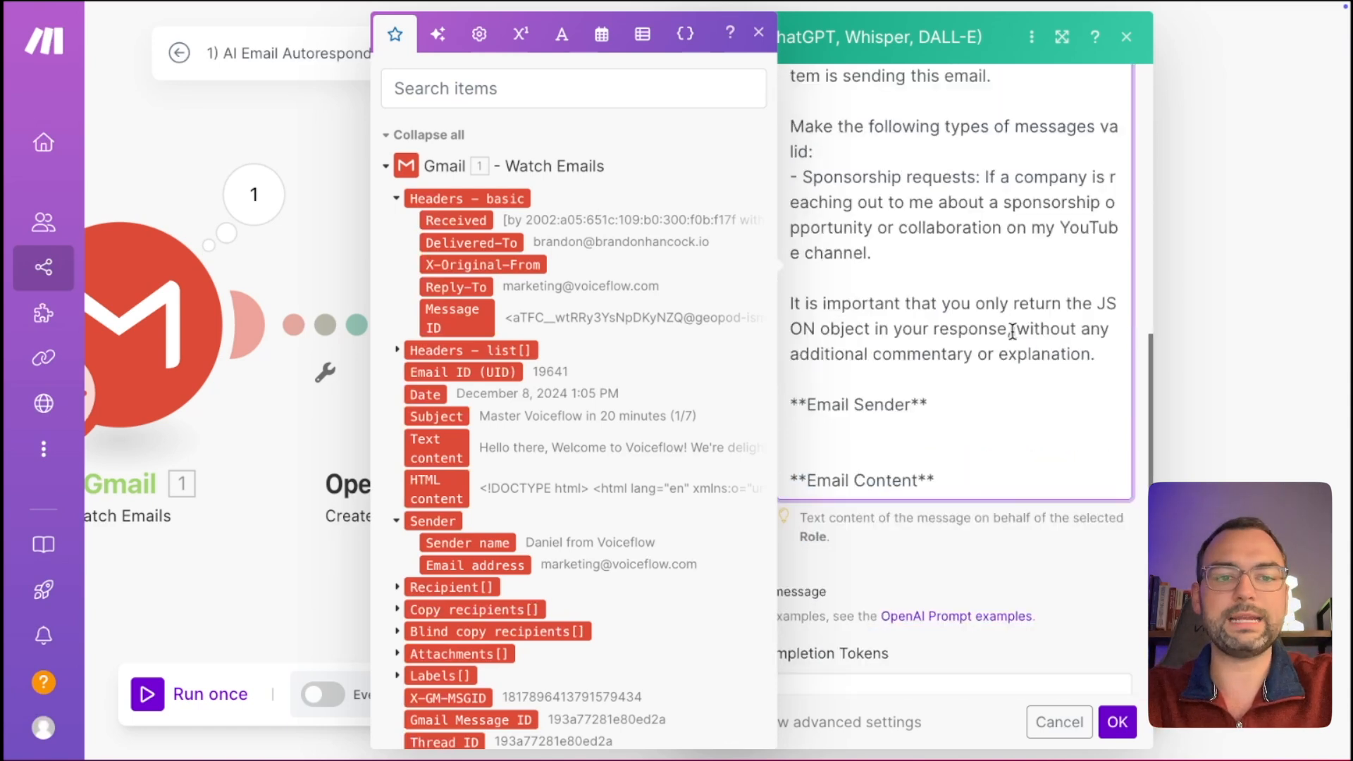
drag(932, 354, 1030, 354)
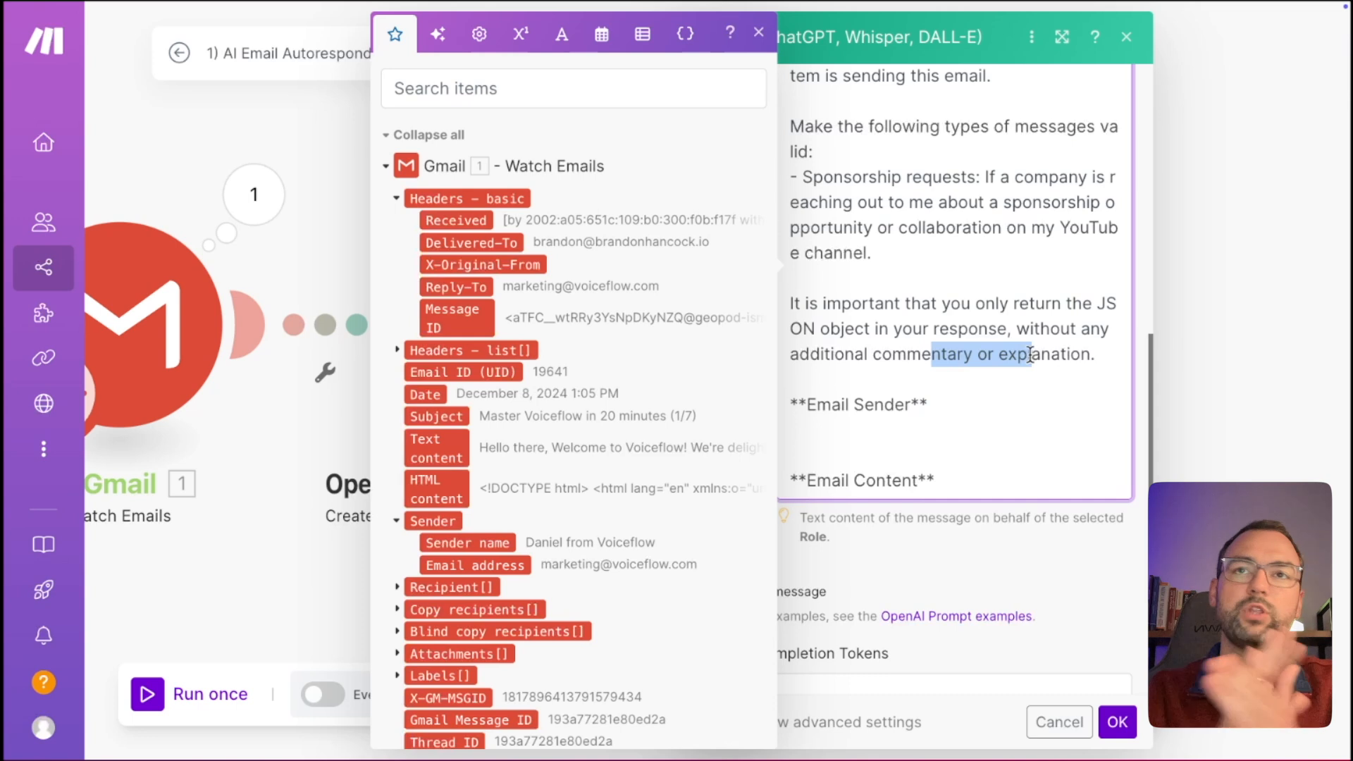
Map Gmail's sender email address under the Email Sender heading in the prompt.
click(923, 423)
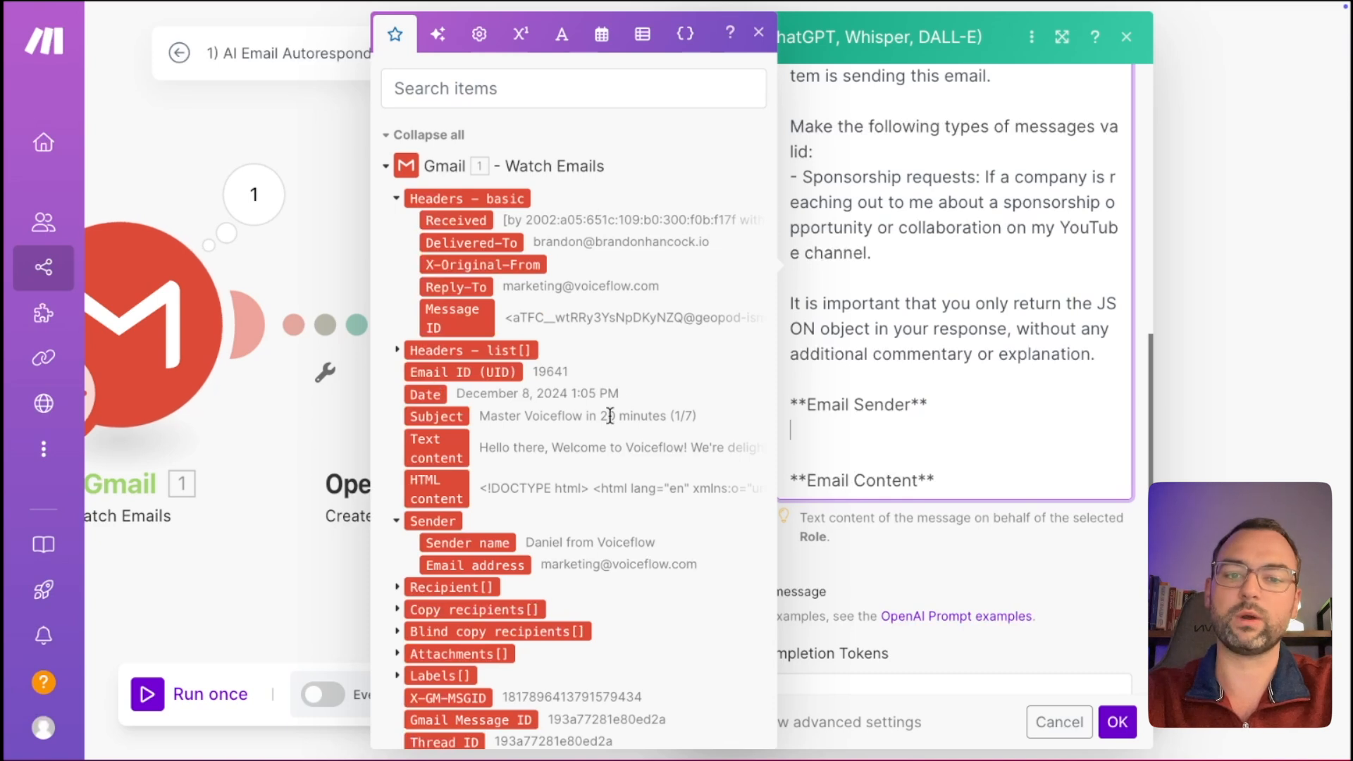
triple_click(956, 402)
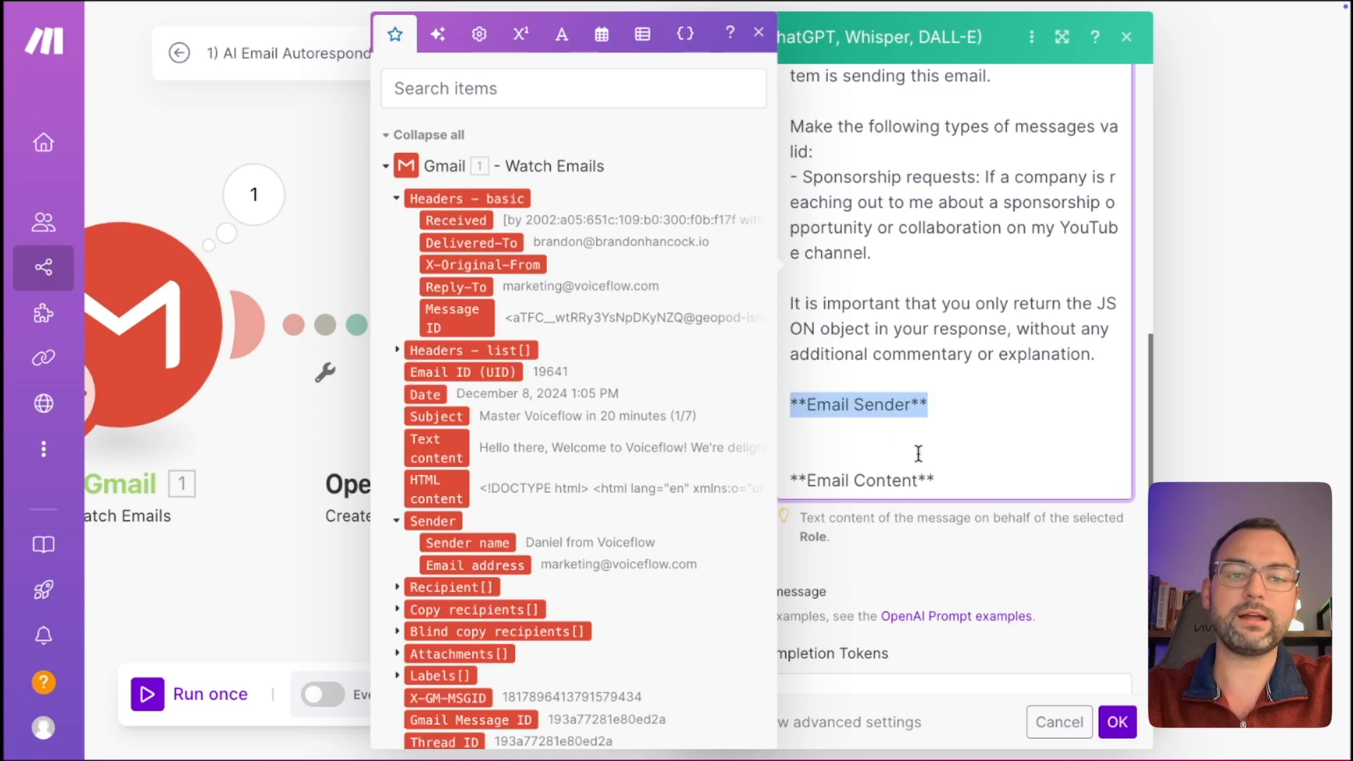
click(935, 428)
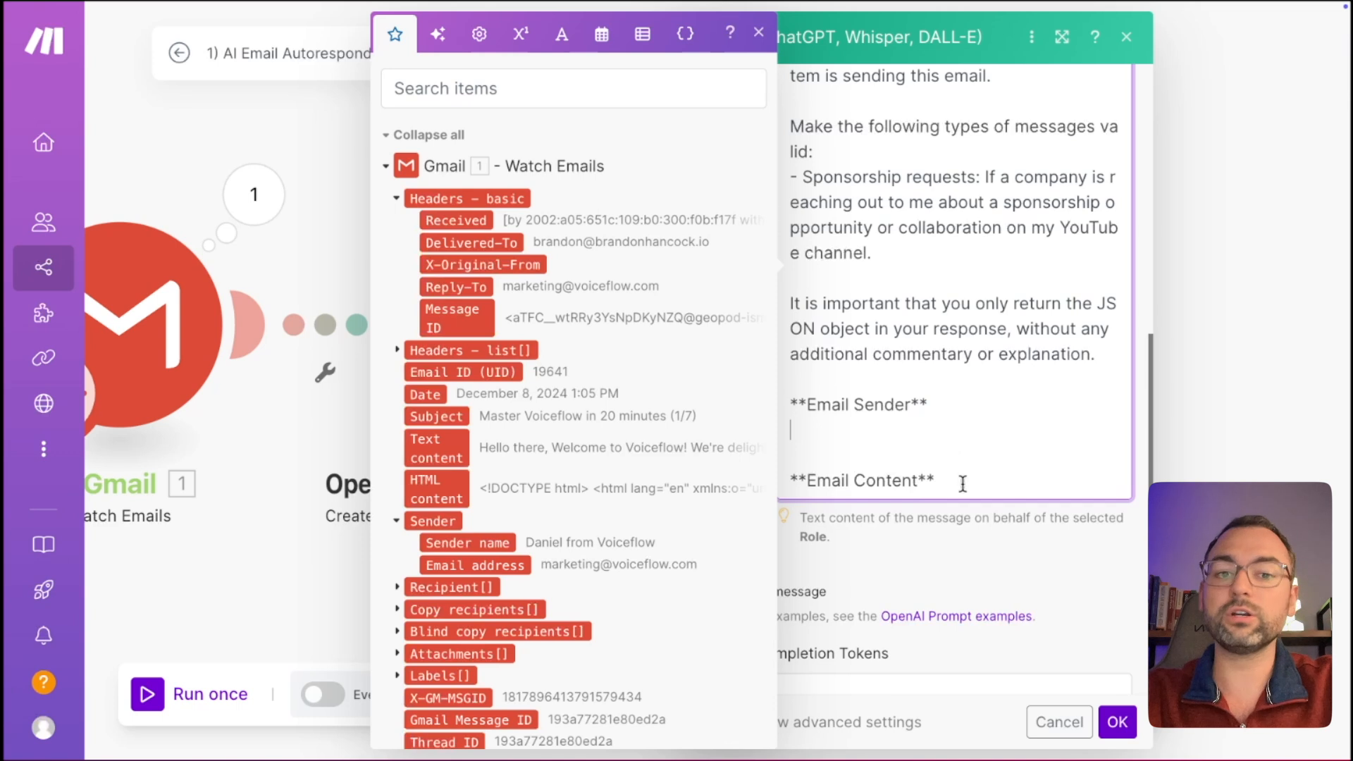
drag(963, 484, 842, 485)
click(902, 433)
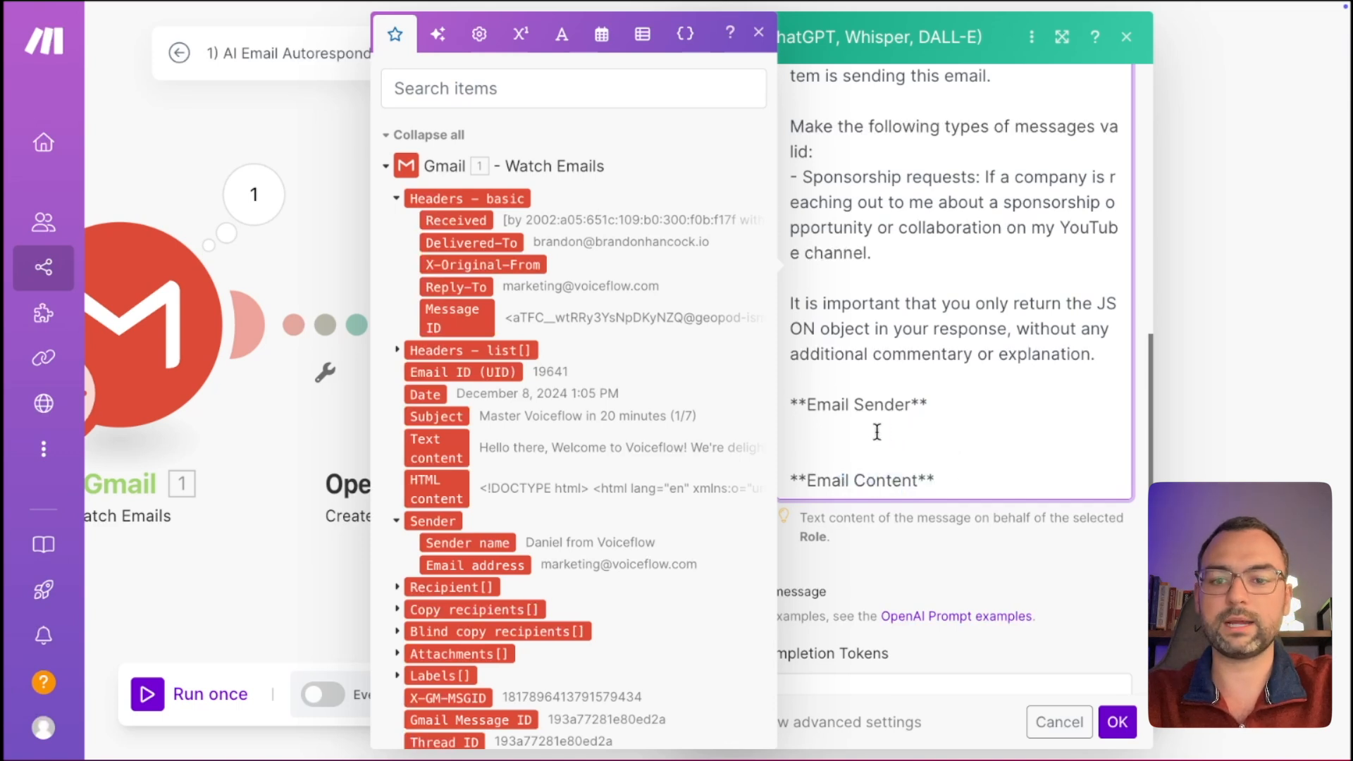
scroll(564, 503, down, 1)
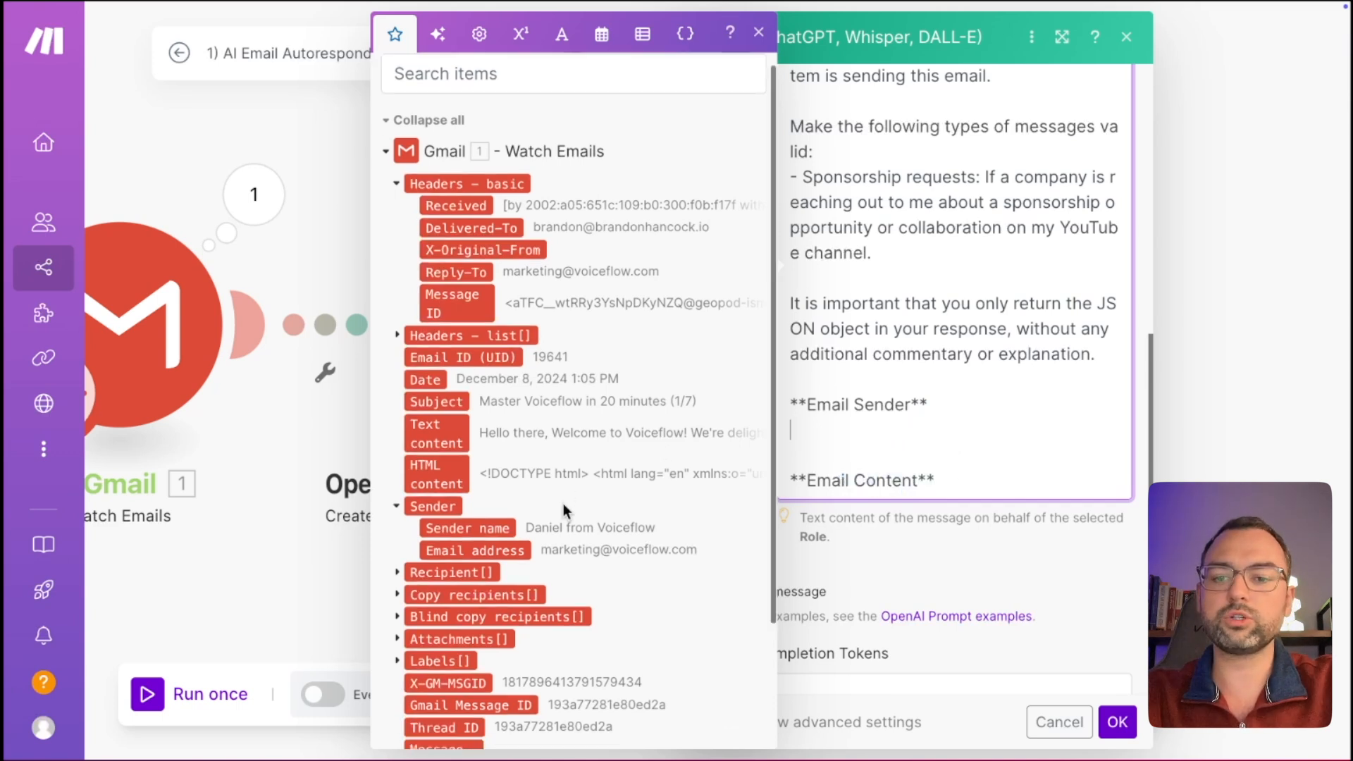
click(496, 544)
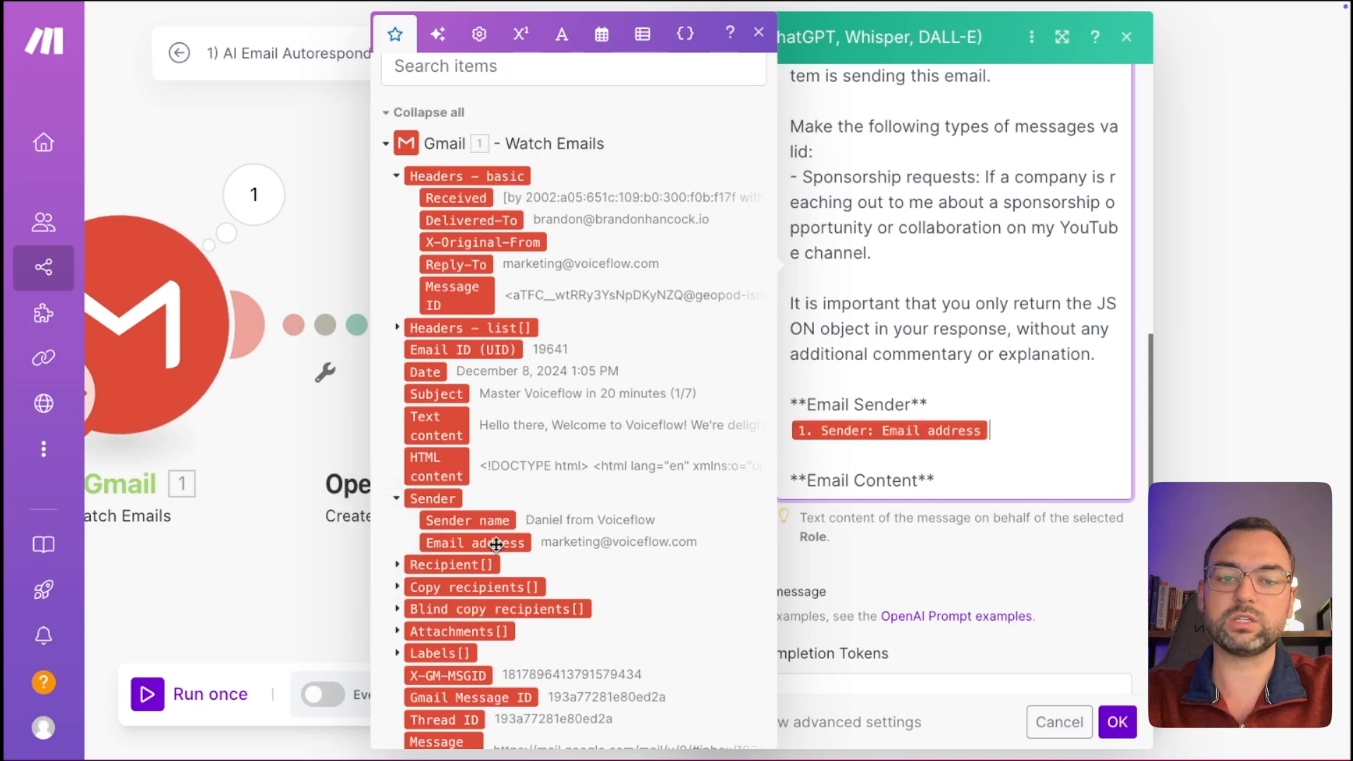
click(1037, 470)
Insert Gmail's Text content on a new line under Email Content.
key(Return)
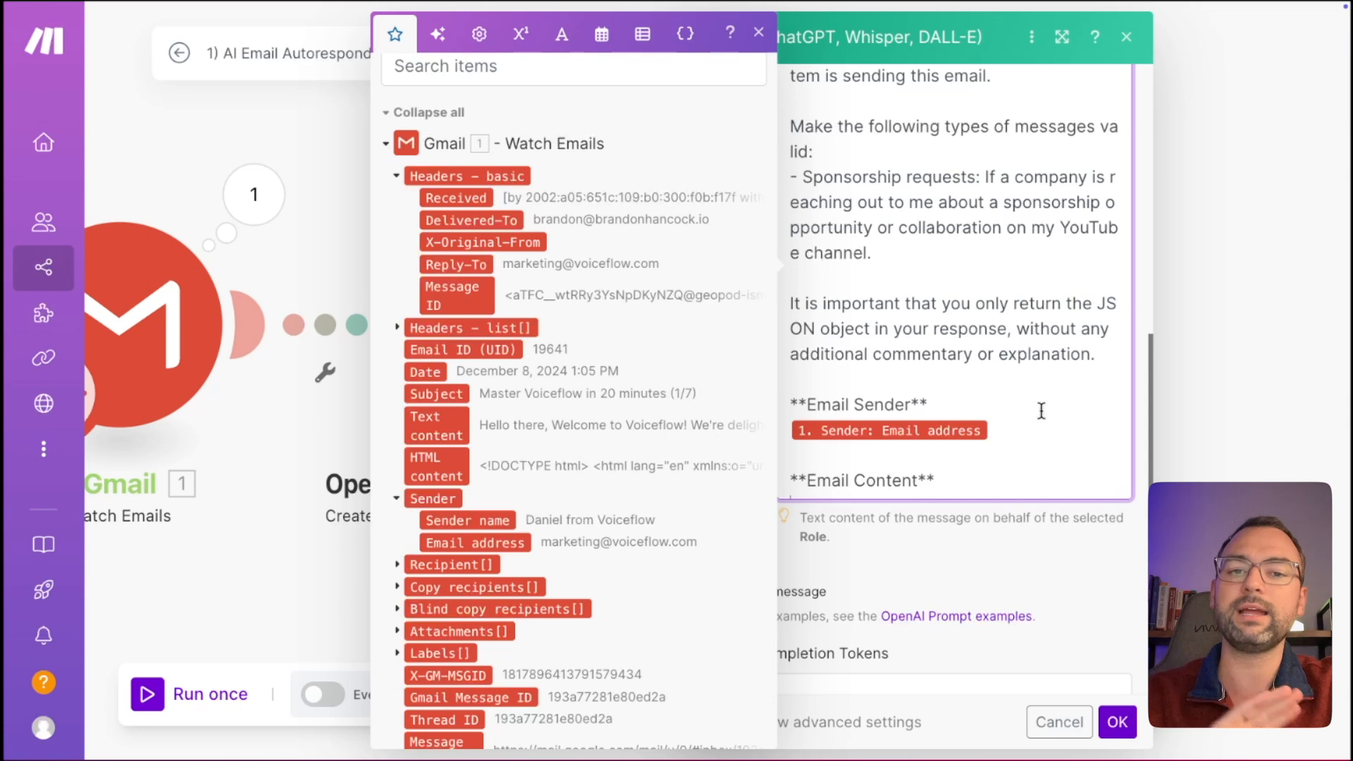
click(985, 470)
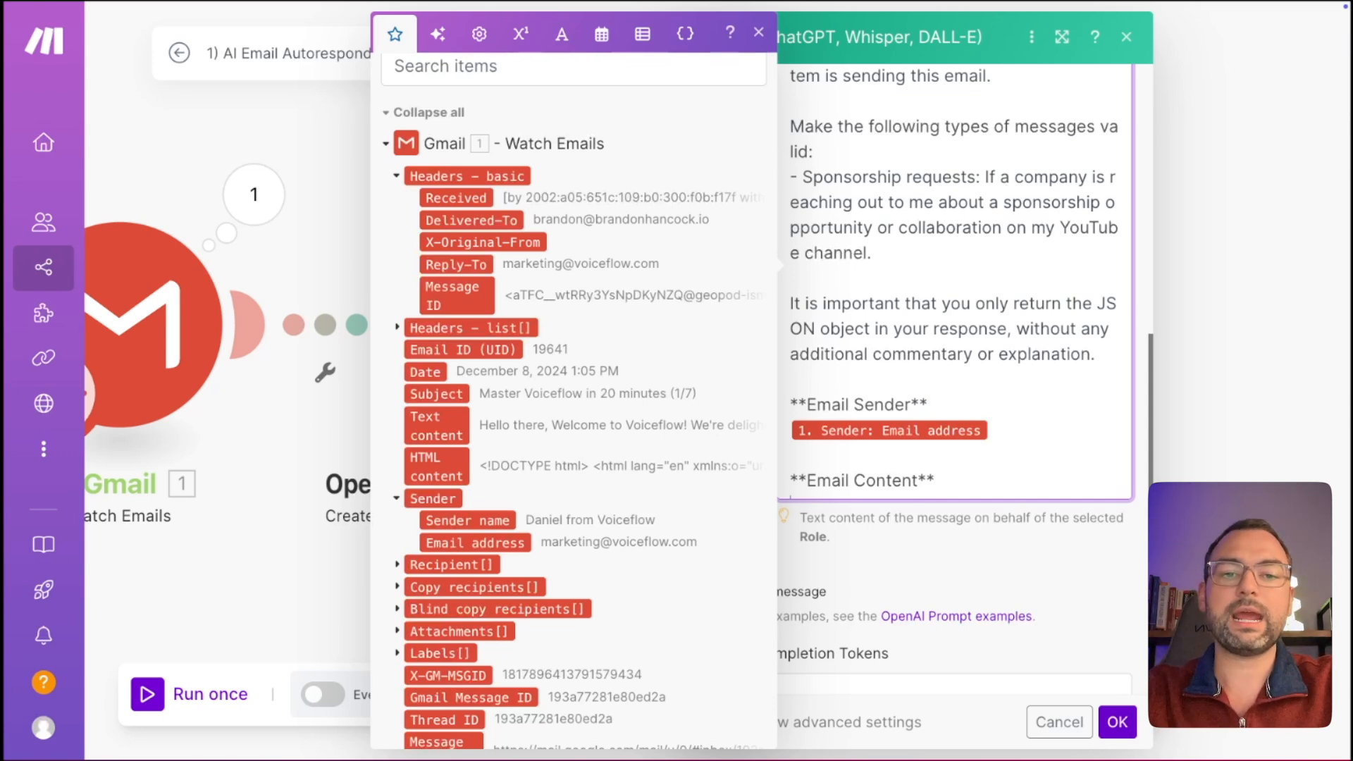
key(Return)
scroll(613, 516, down, 1)
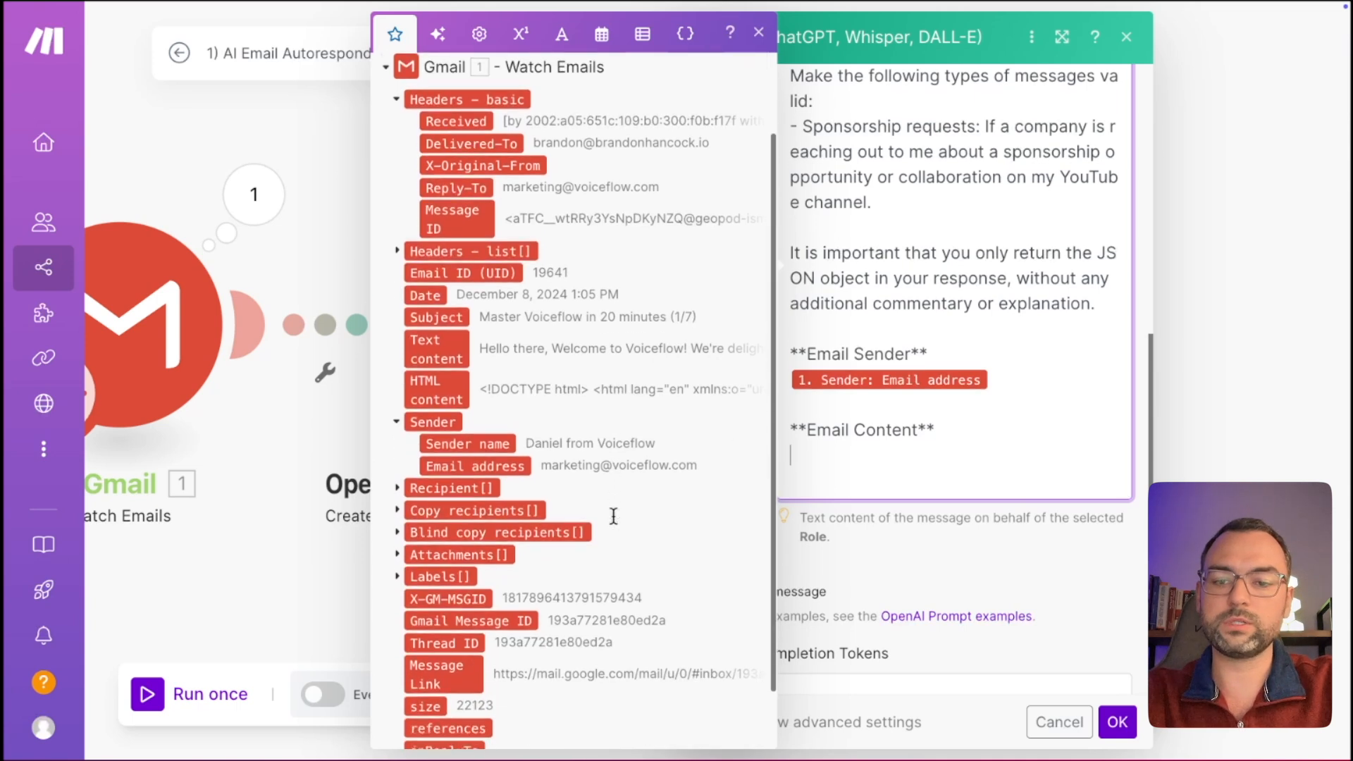
click(445, 349)
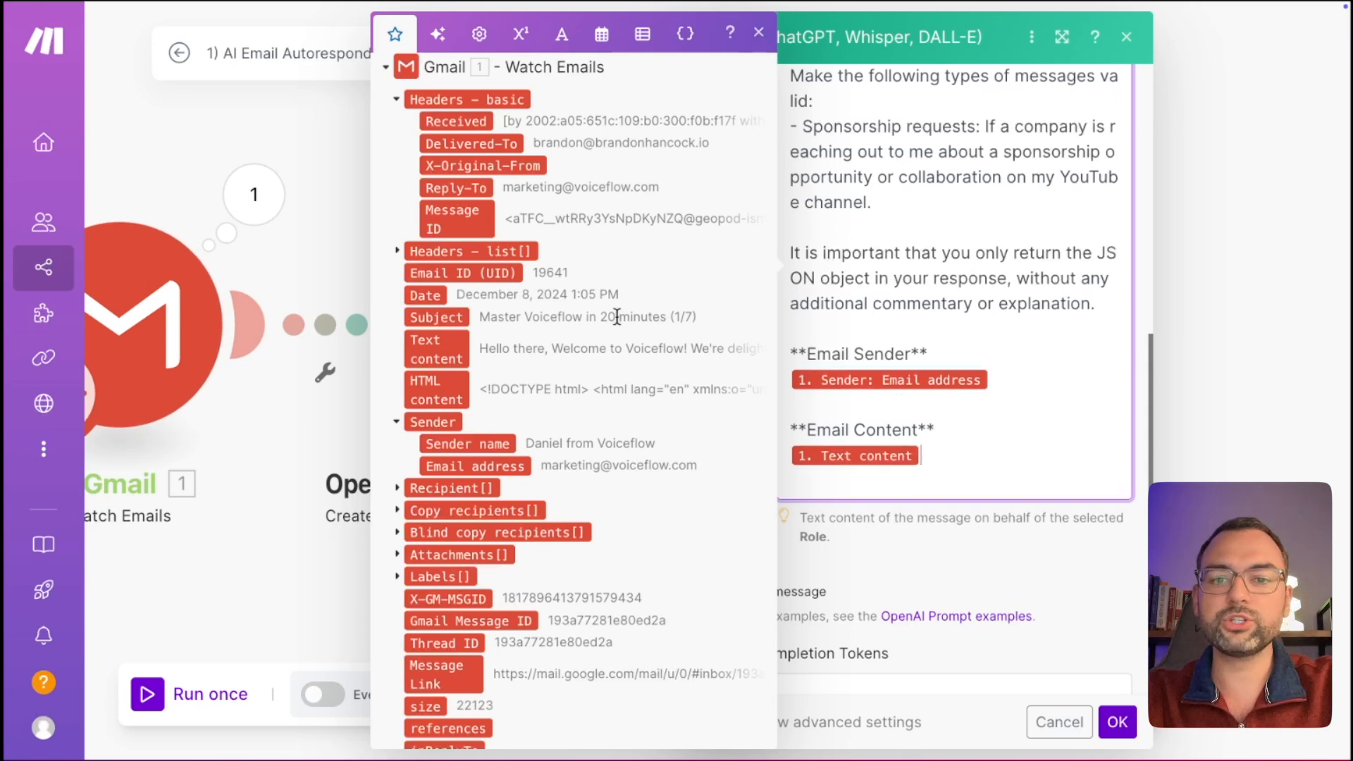
Replace the 2048 Max Completion Tokens value with 100.
click(760, 38)
scroll(999, 528, down, 3)
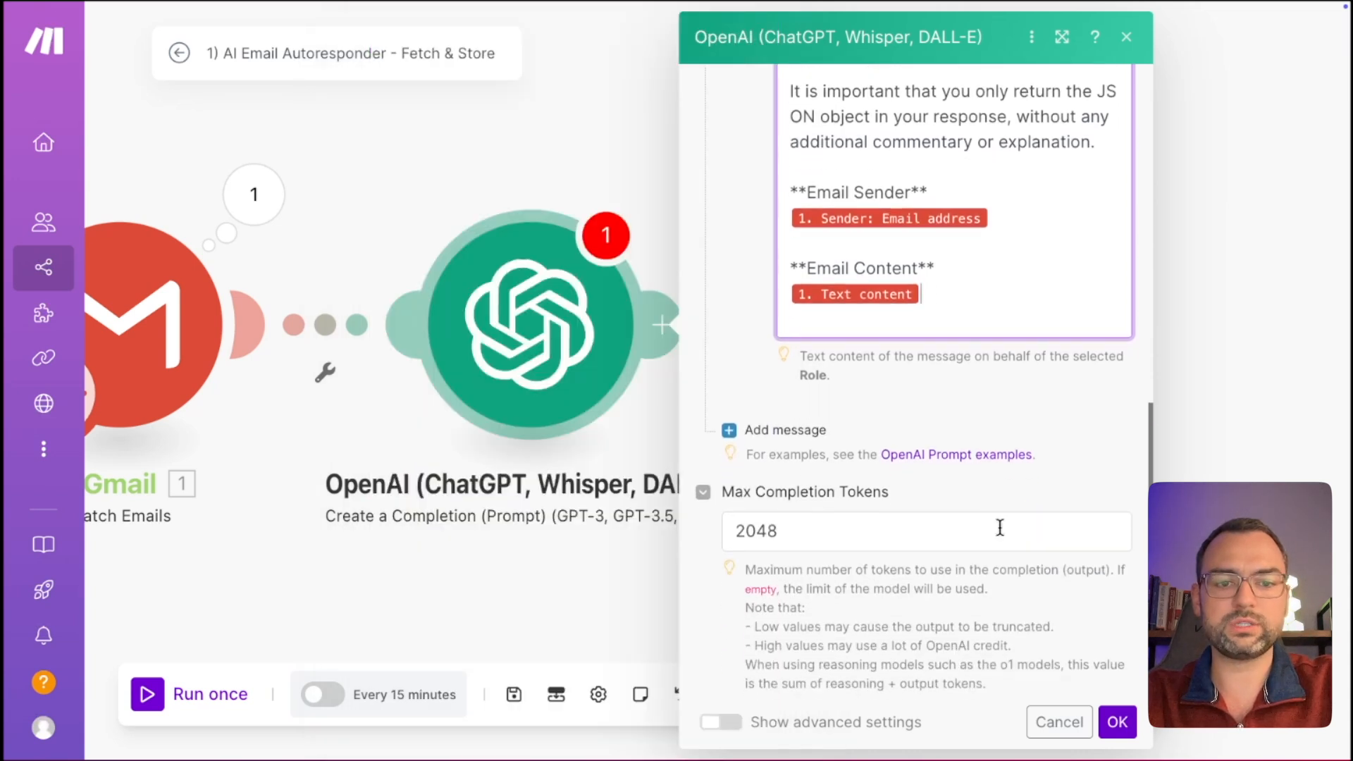
scroll(1000, 527, down, 1)
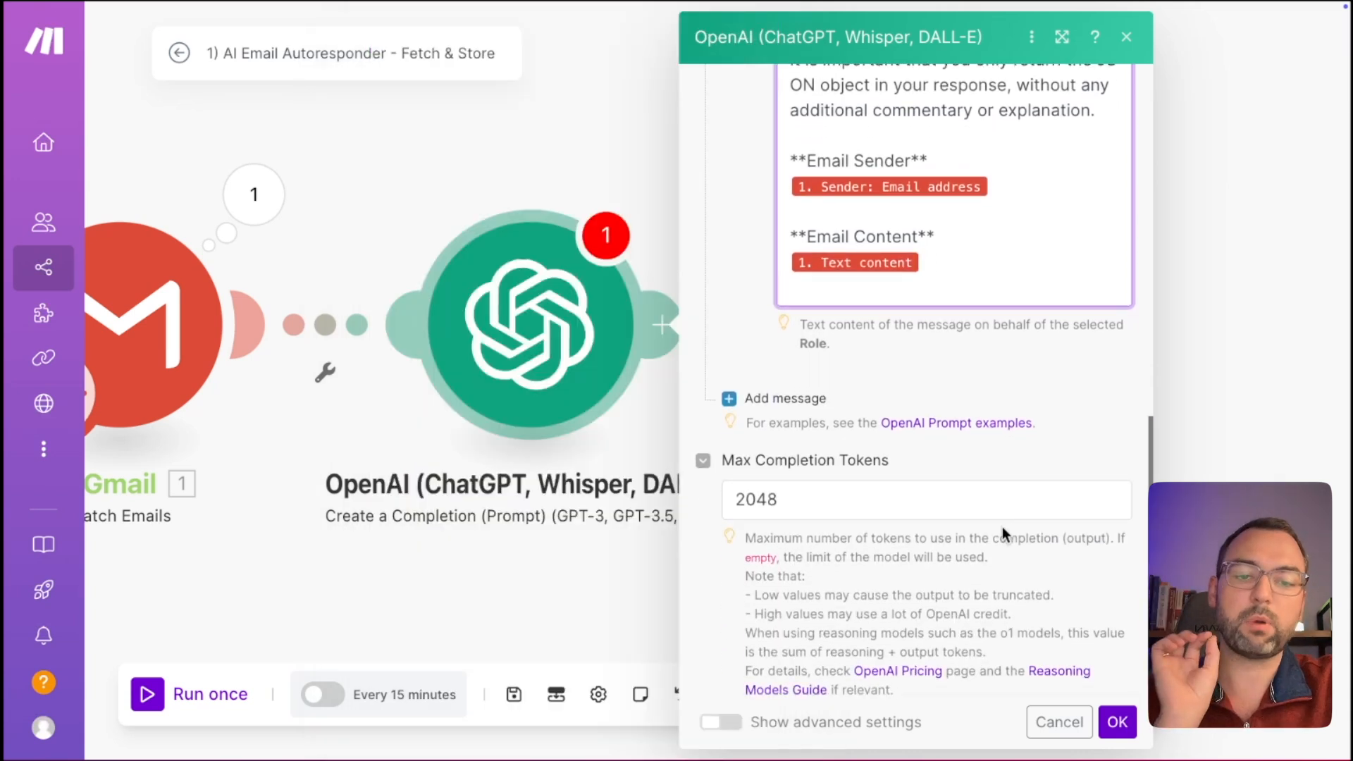
scroll(1003, 527, down, 1)
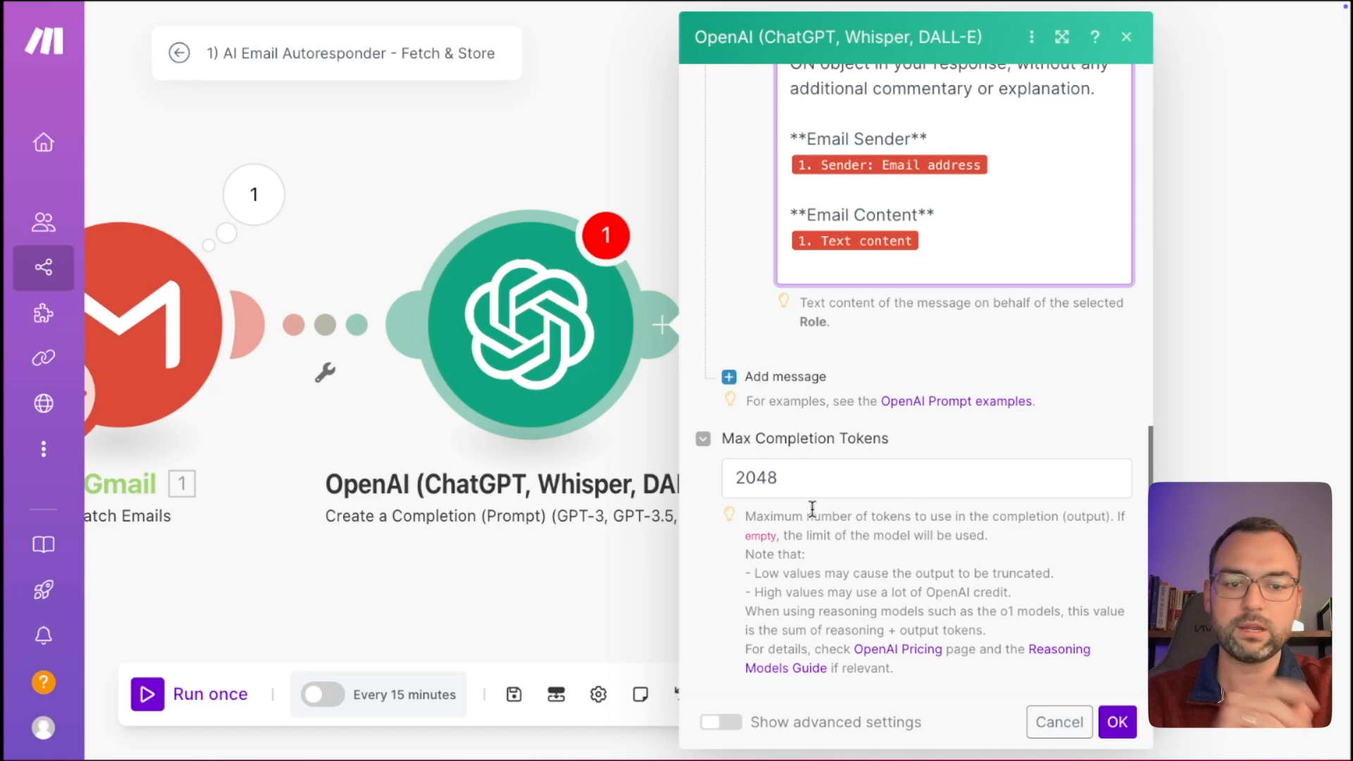
drag(828, 477, 751, 473)
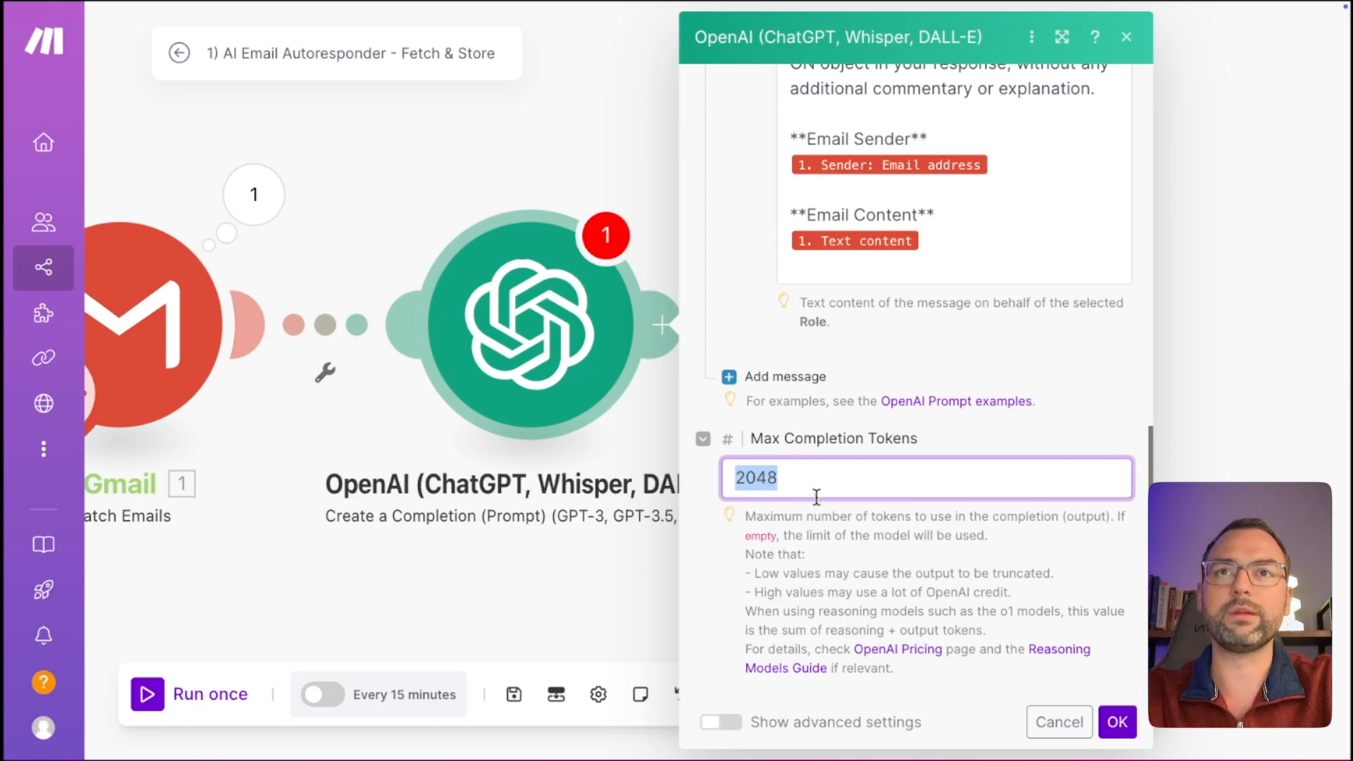
text(1--)
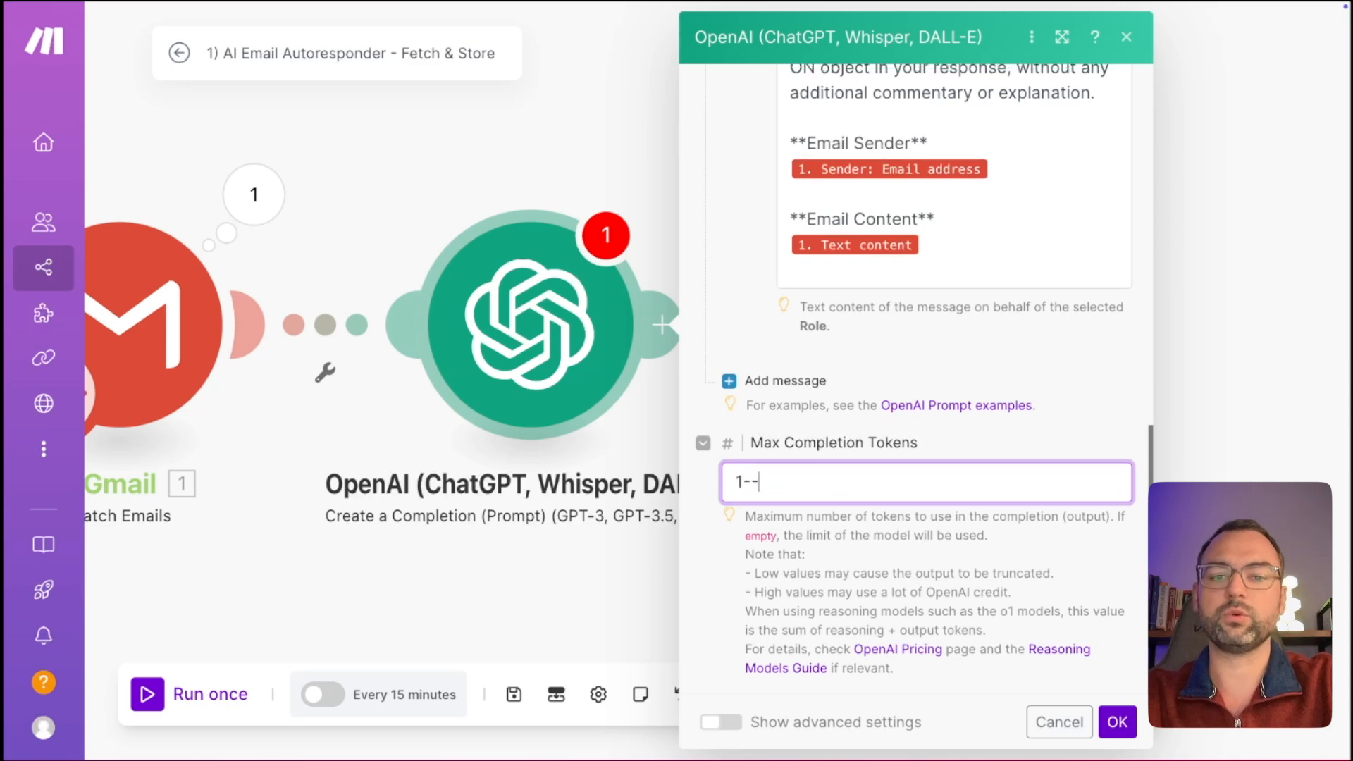
text(00)
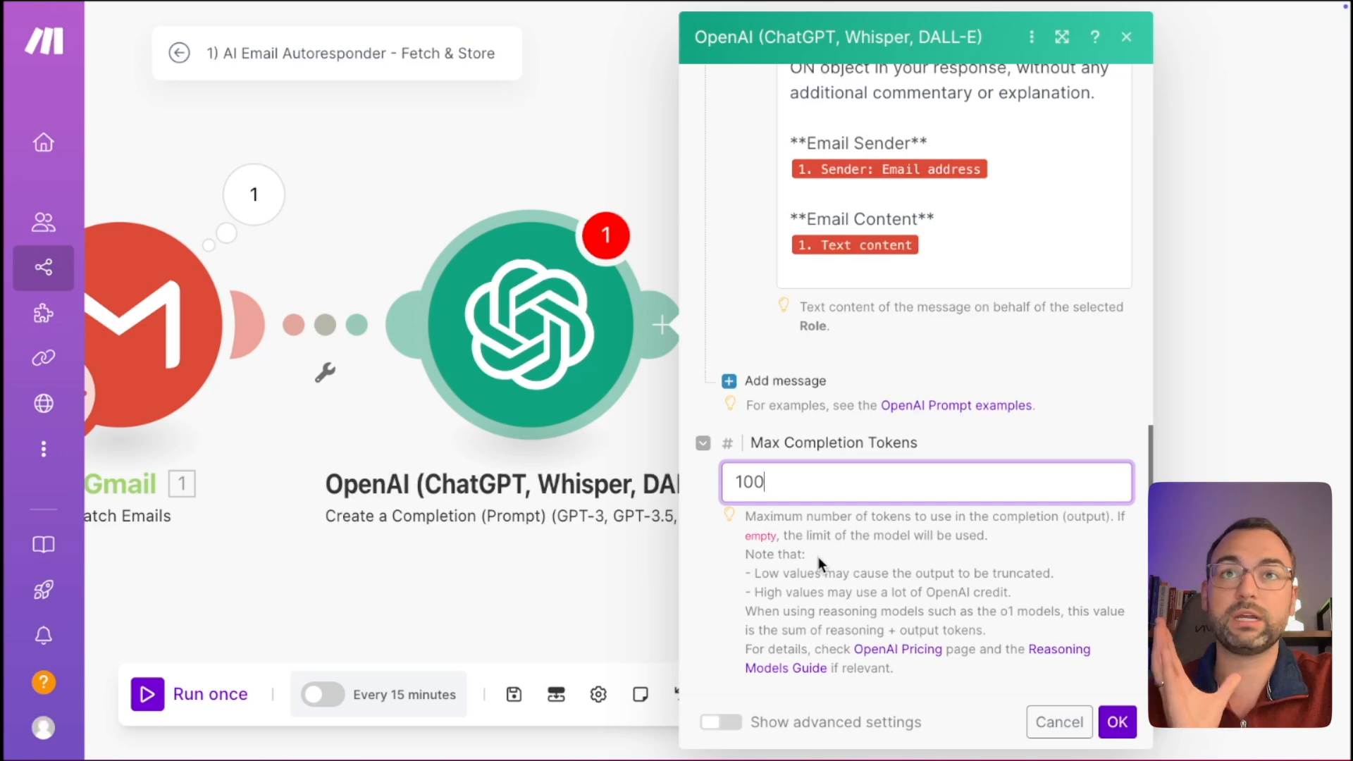
In advanced settings, set Response Format to JSON Object with Parse JSON Response on.
click(719, 722)
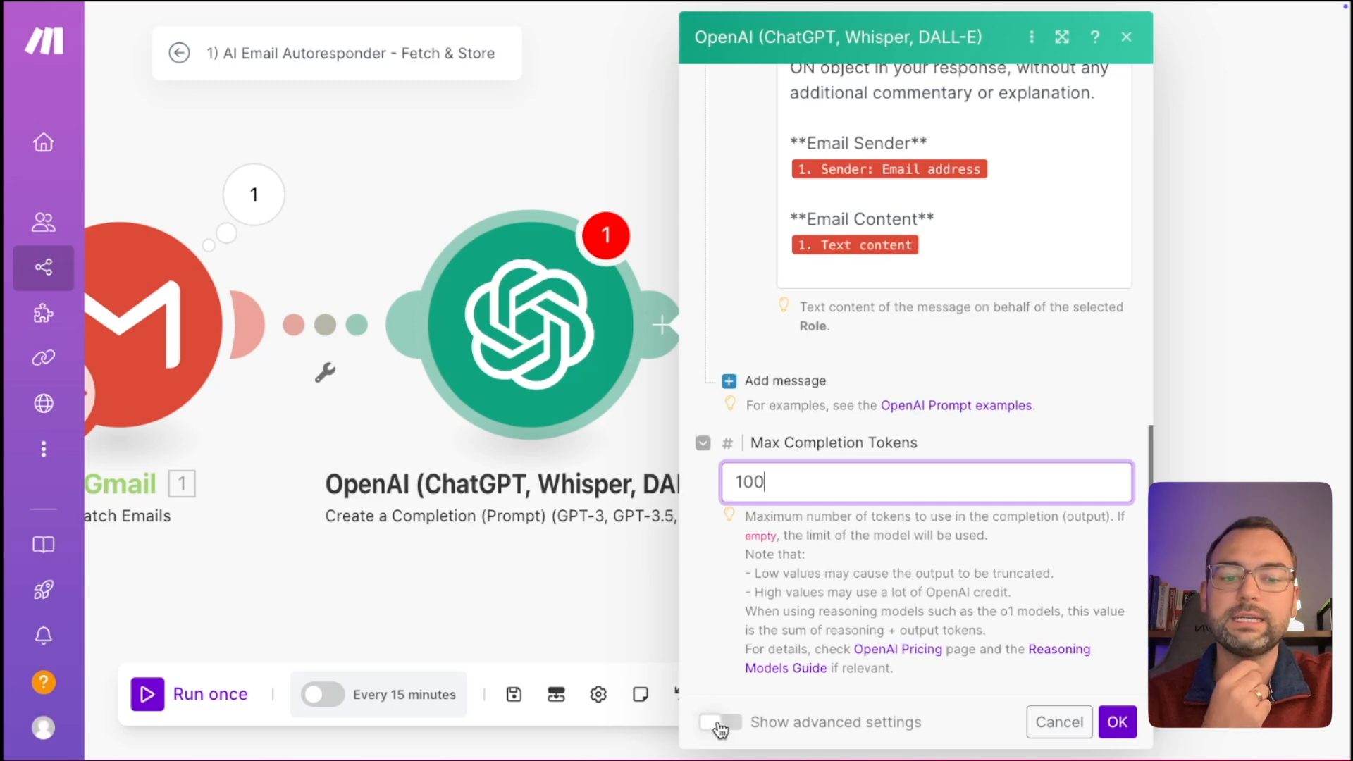
scroll(844, 658, down, 2)
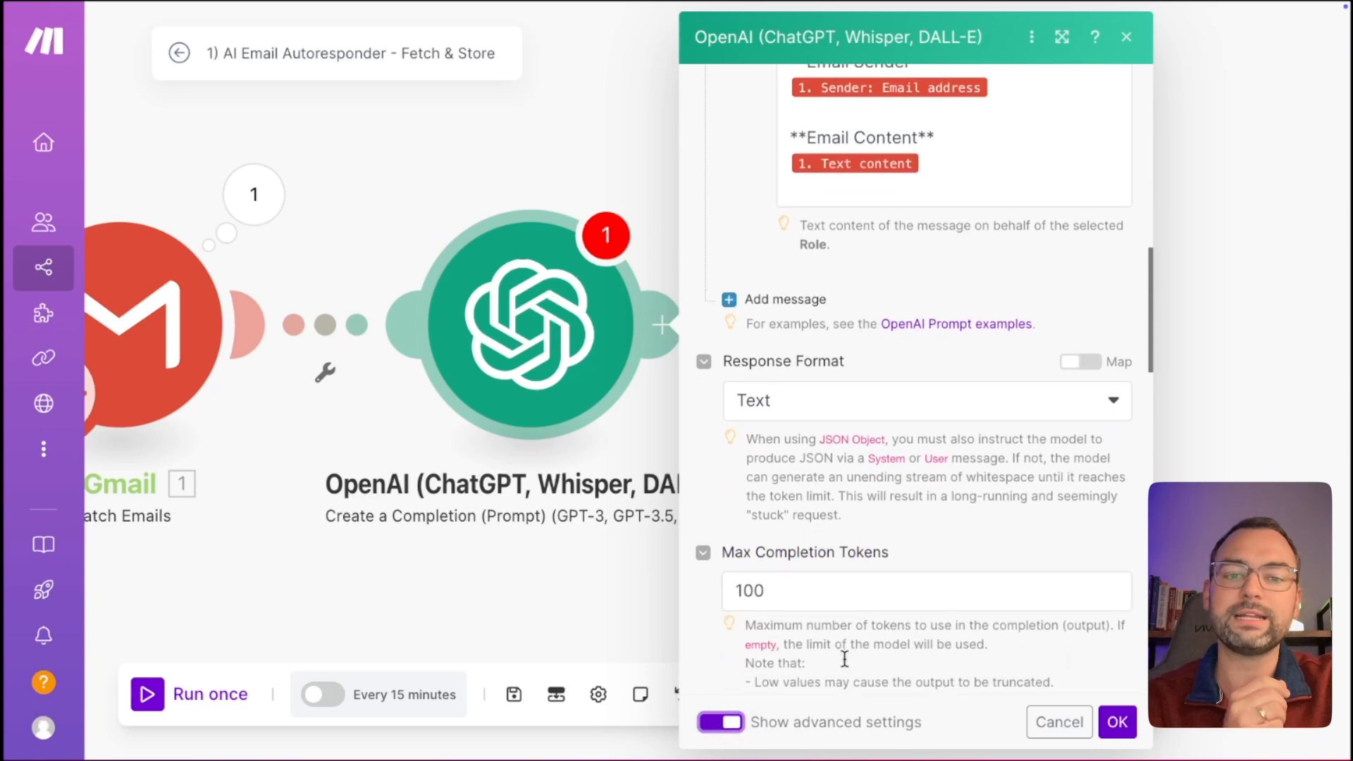
scroll(845, 658, down, 3)
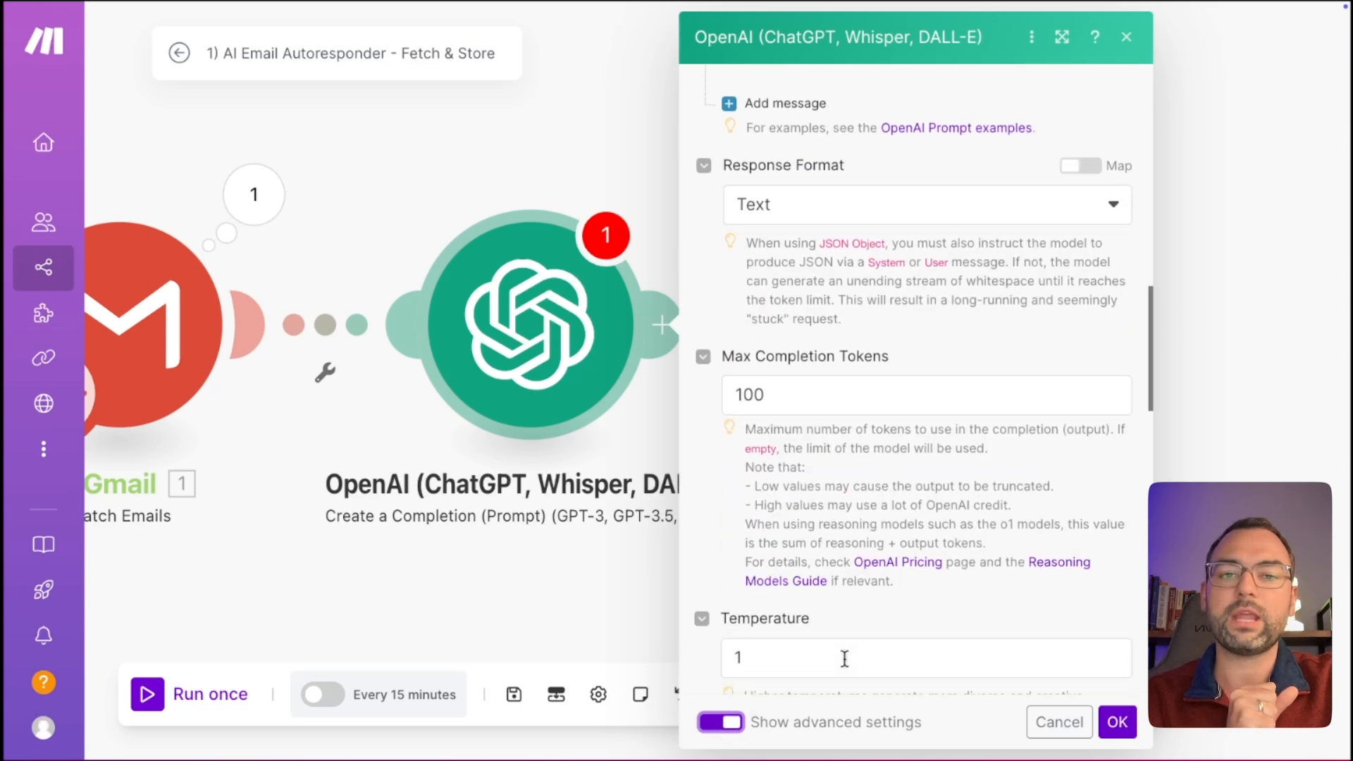
click(873, 210)
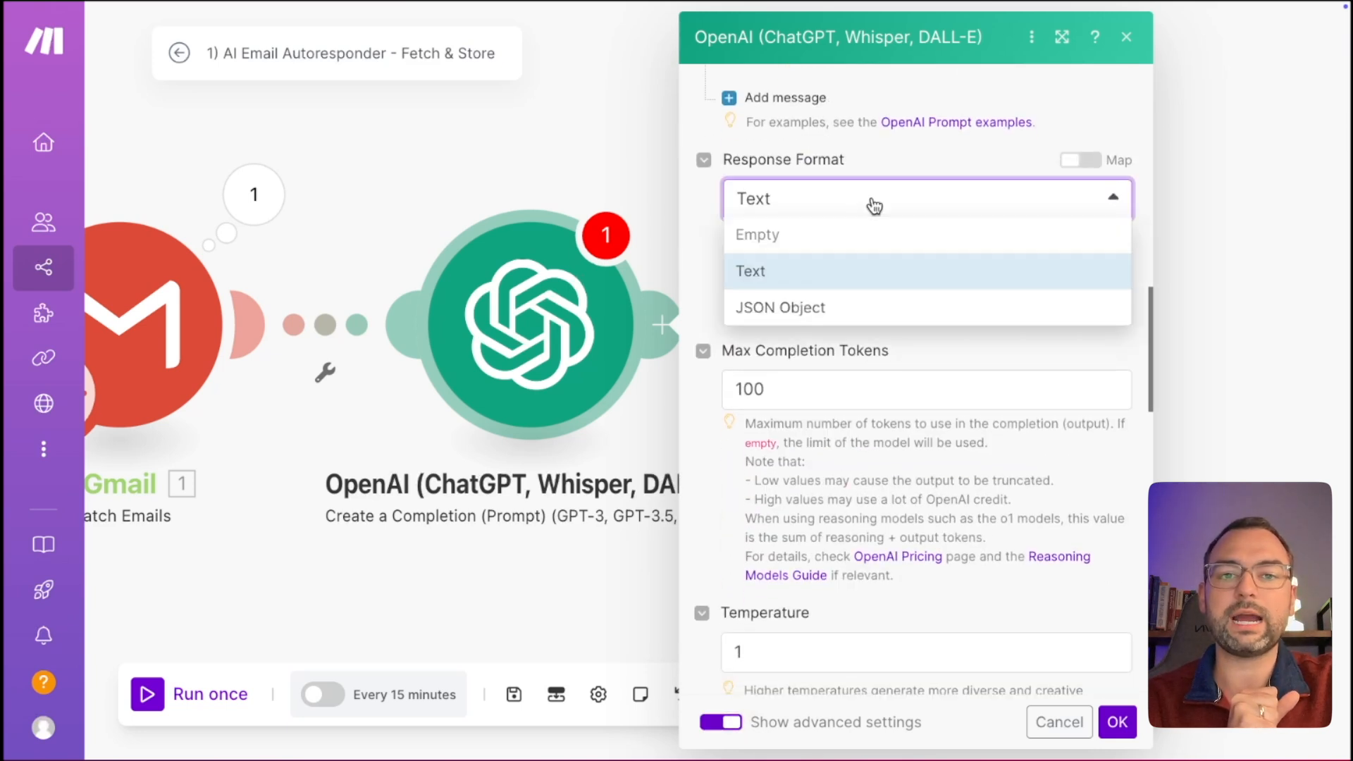
click(825, 312)
scroll(893, 317, down, 1)
click(751, 323)
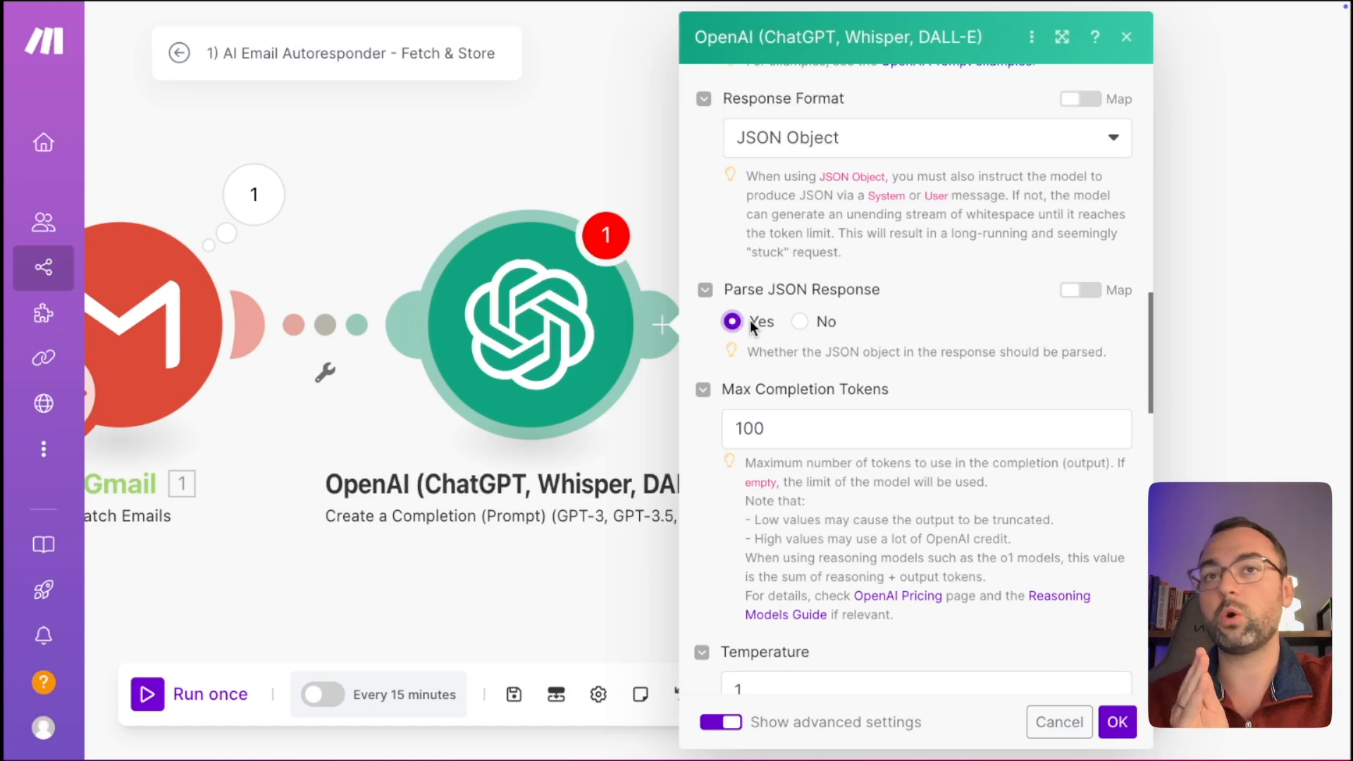
Change the Temperature from 1 to .3.
scroll(1008, 353, down, 5)
scroll(1011, 362, down, 6)
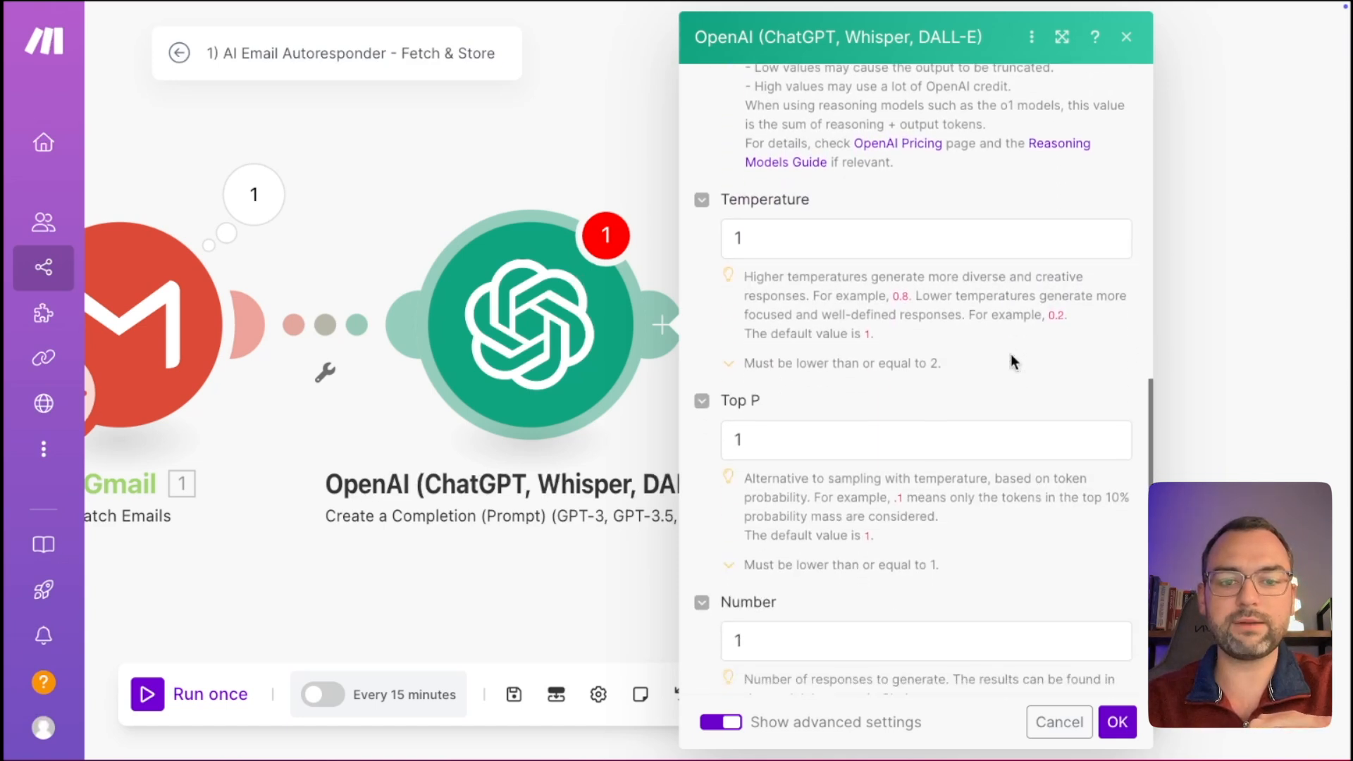
scroll(1011, 361, up, 4)
scroll(936, 352, up, 1)
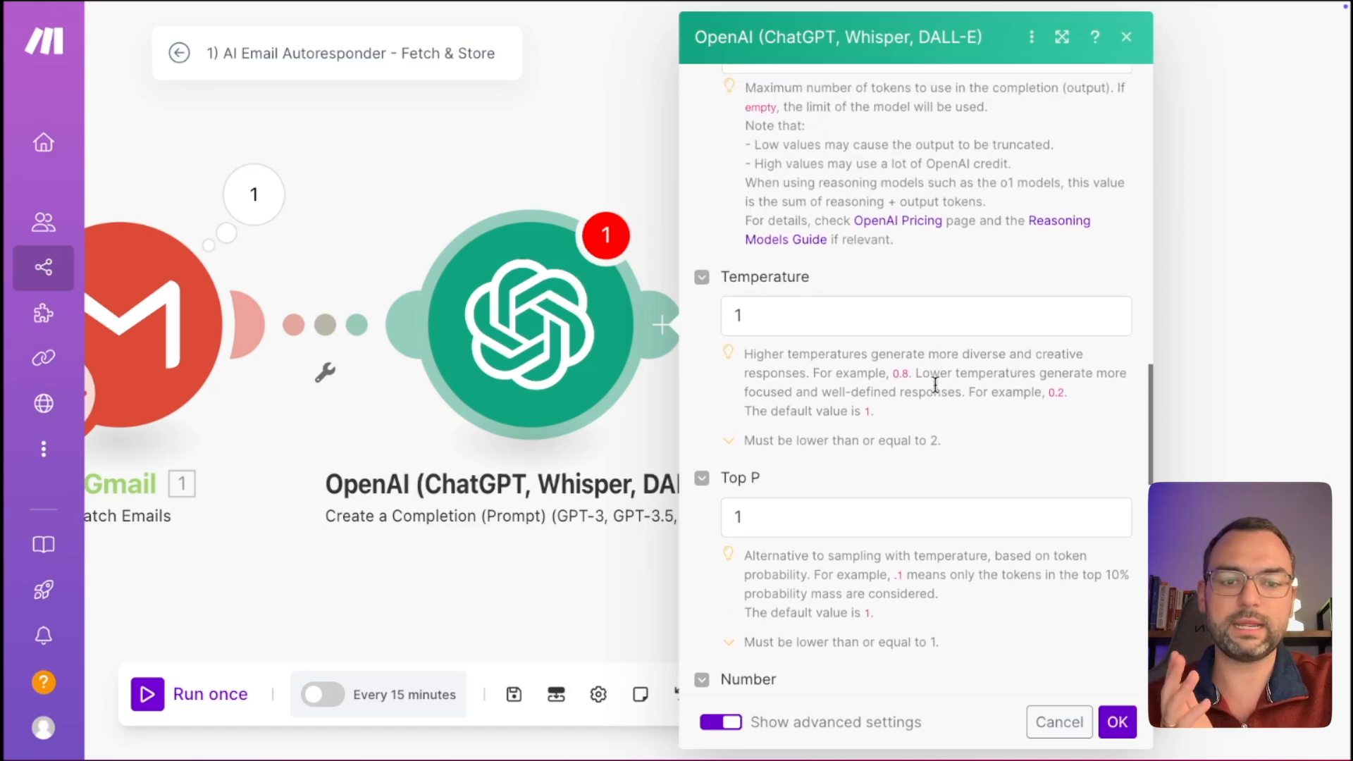
scroll(936, 384, down, 1)
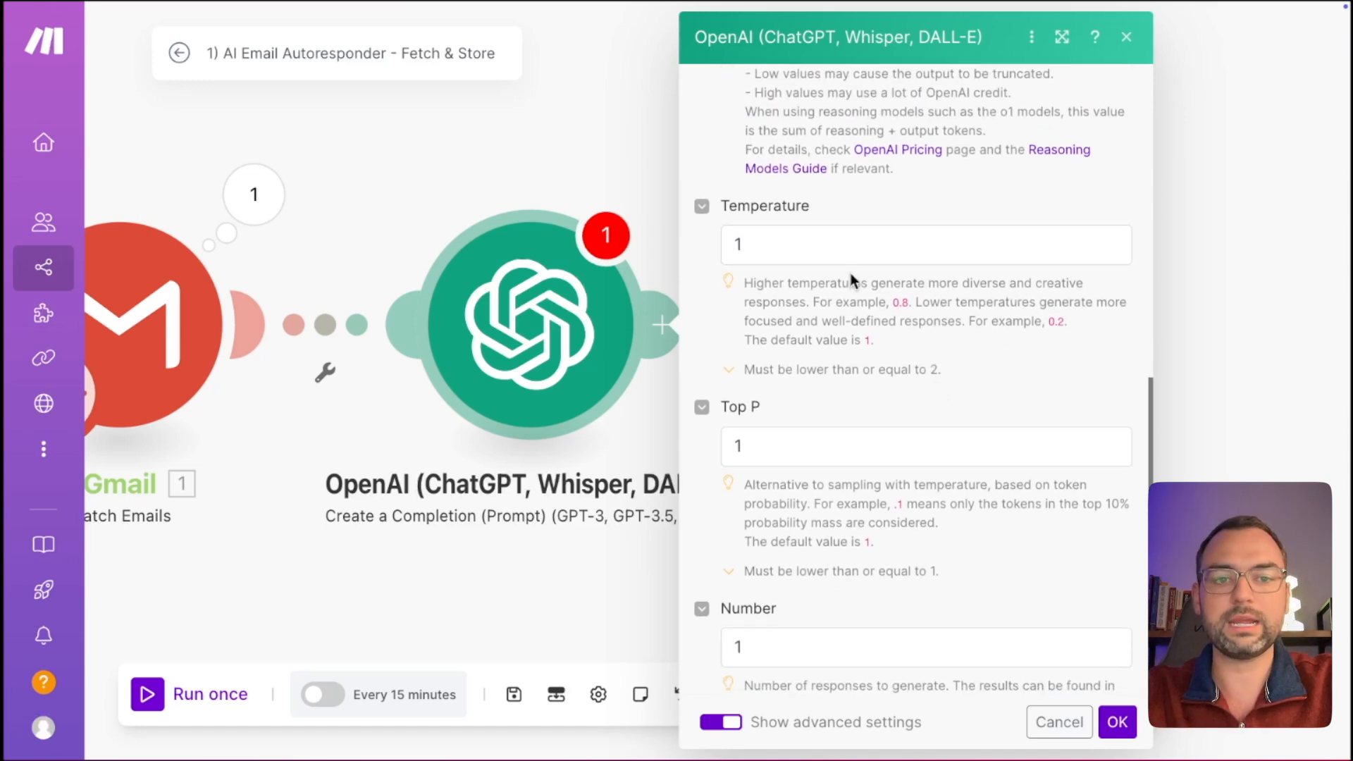
click(851, 246)
key(BackSpace)
text(.)
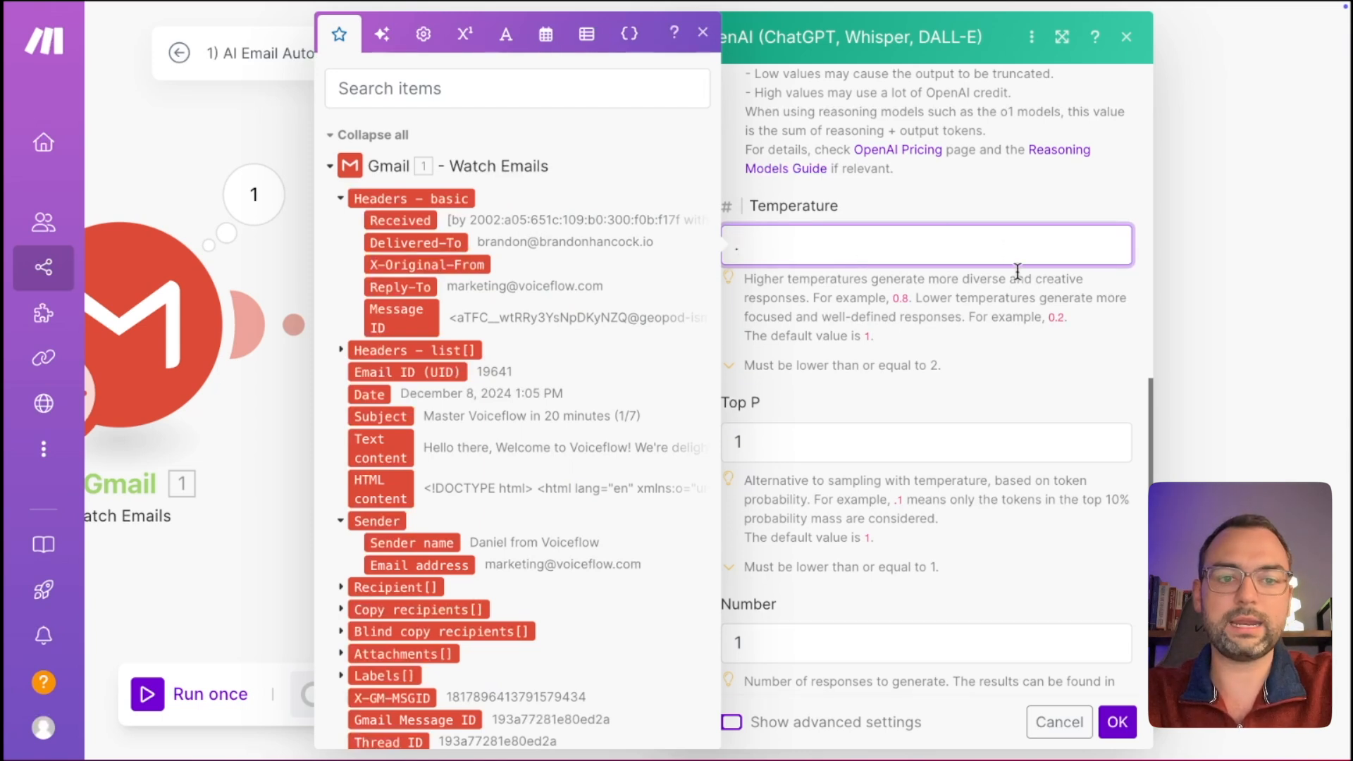
text(3)
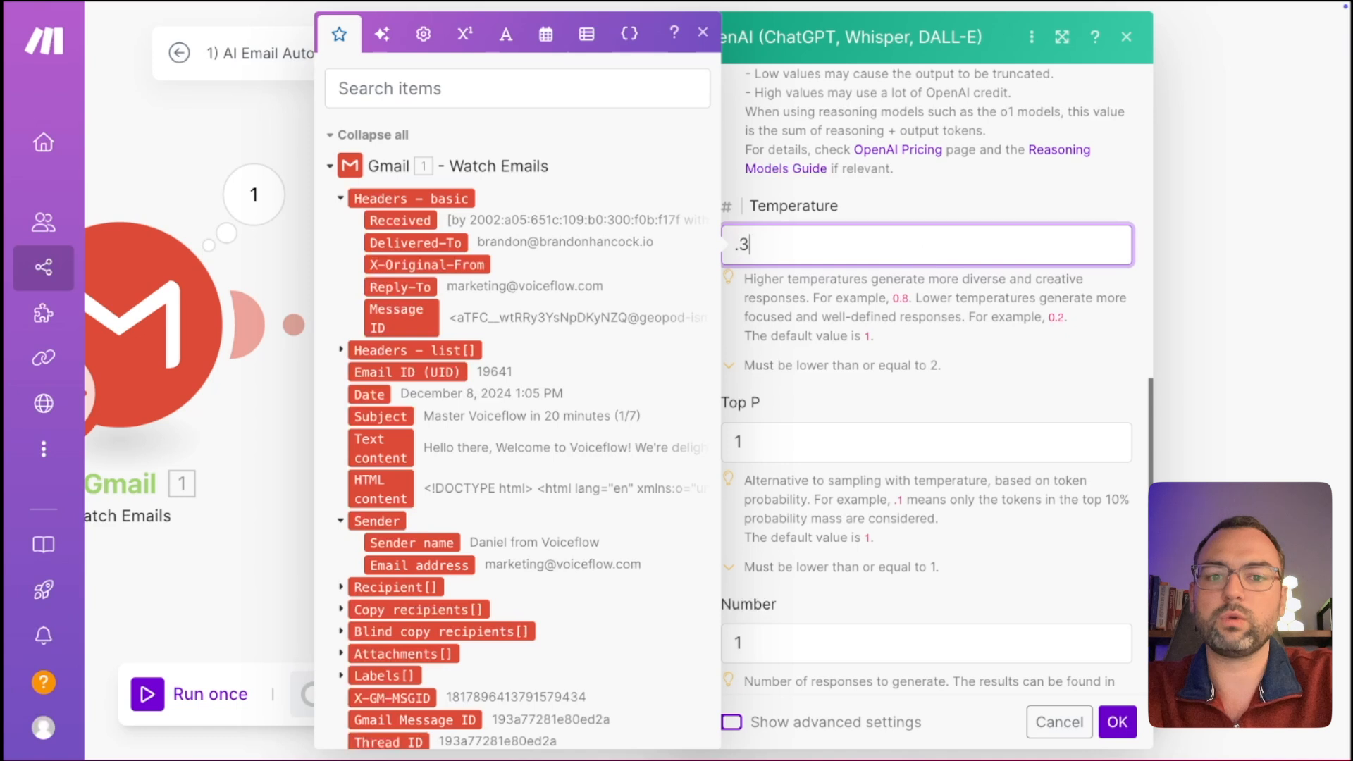
click(1035, 391)
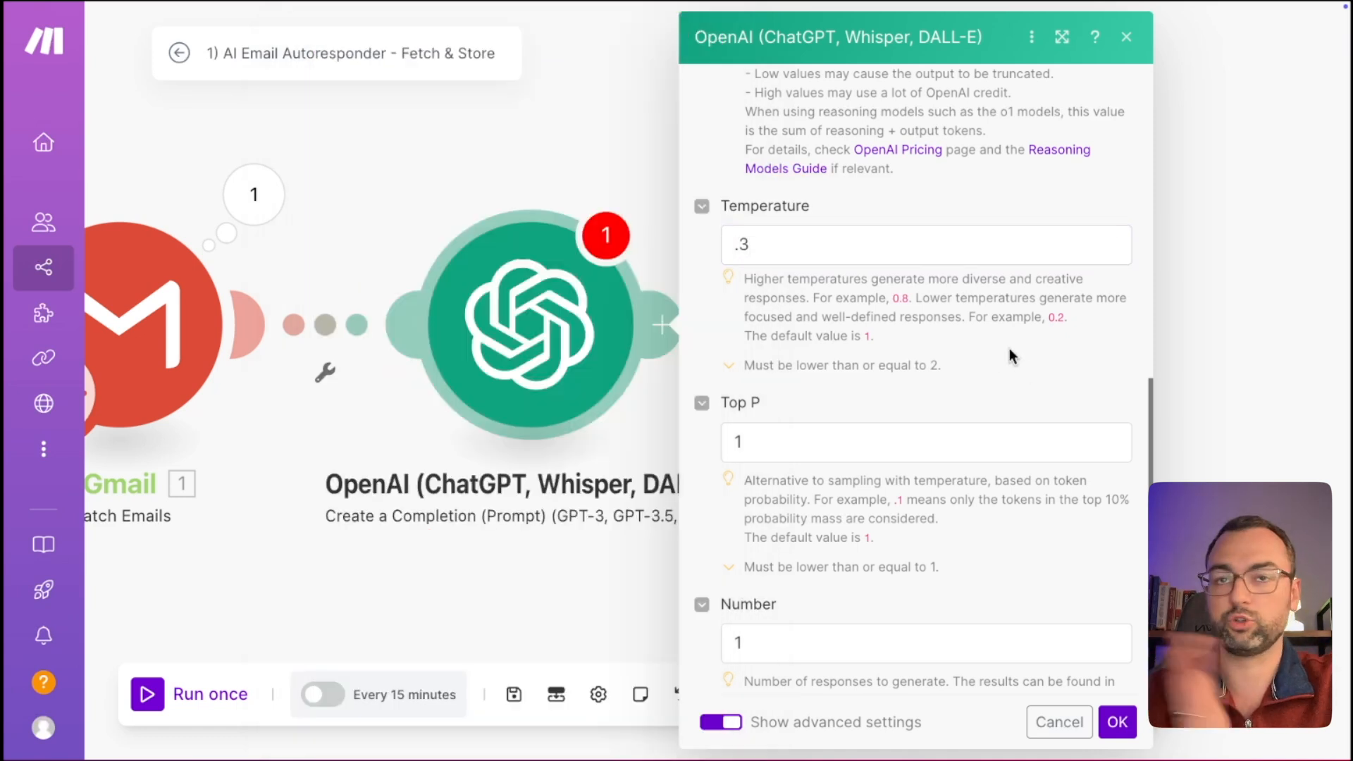
Save the OpenAI module settings with OK.
scroll(1009, 348, down, 5)
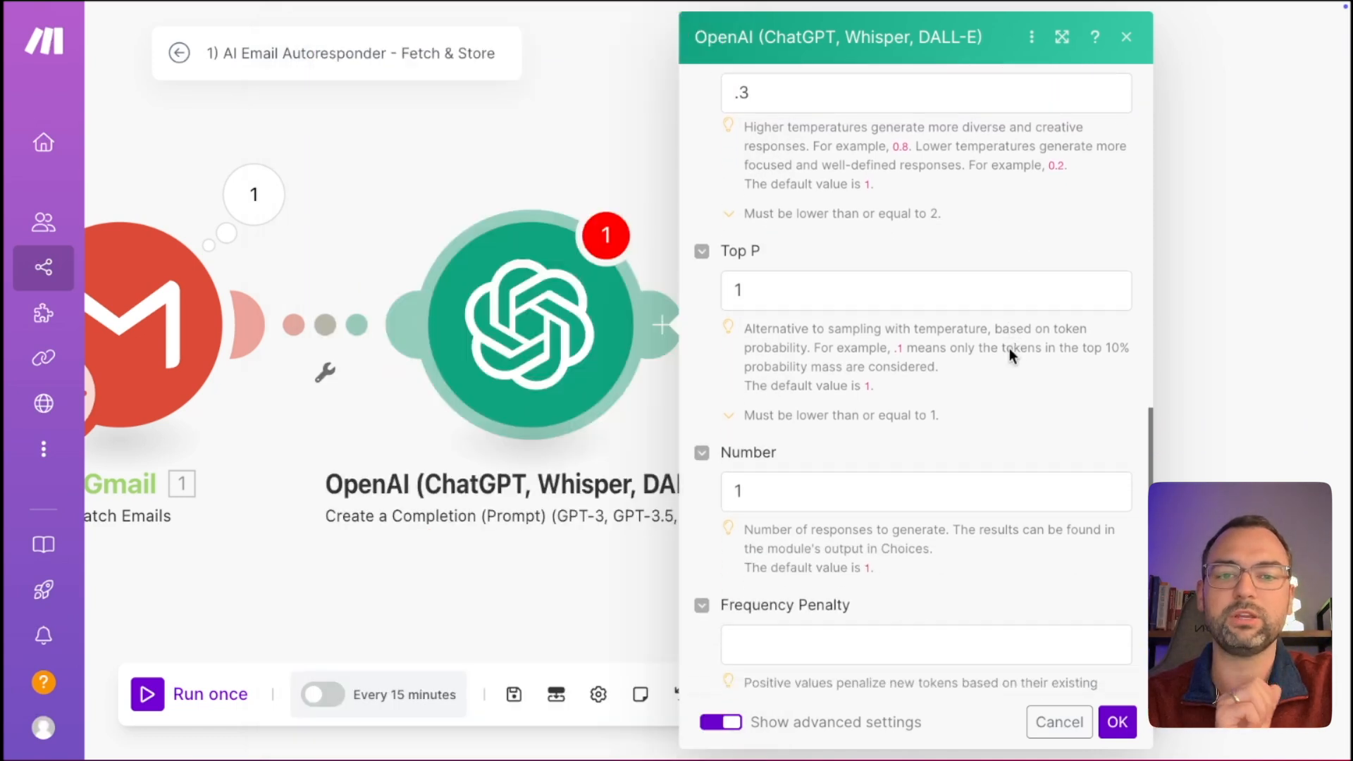
scroll(1011, 355, down, 7)
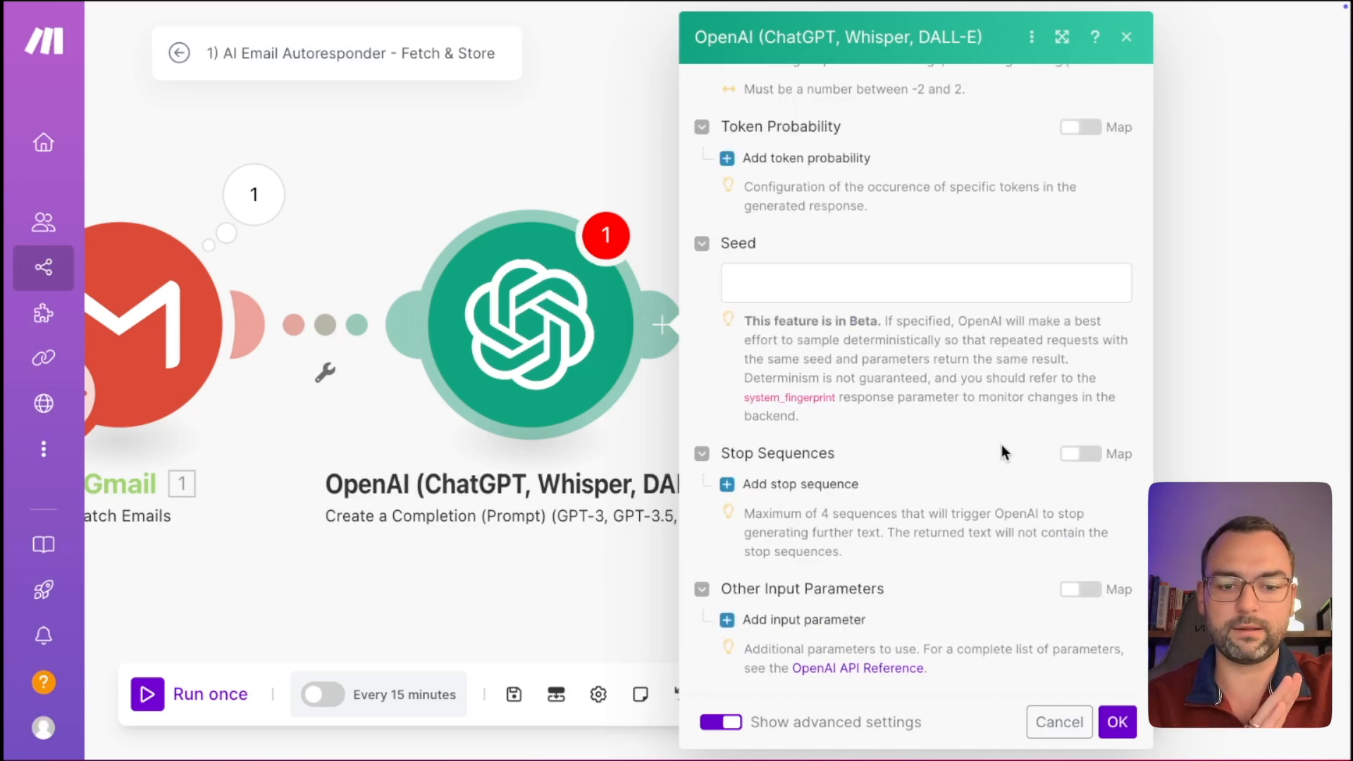
click(1118, 721)
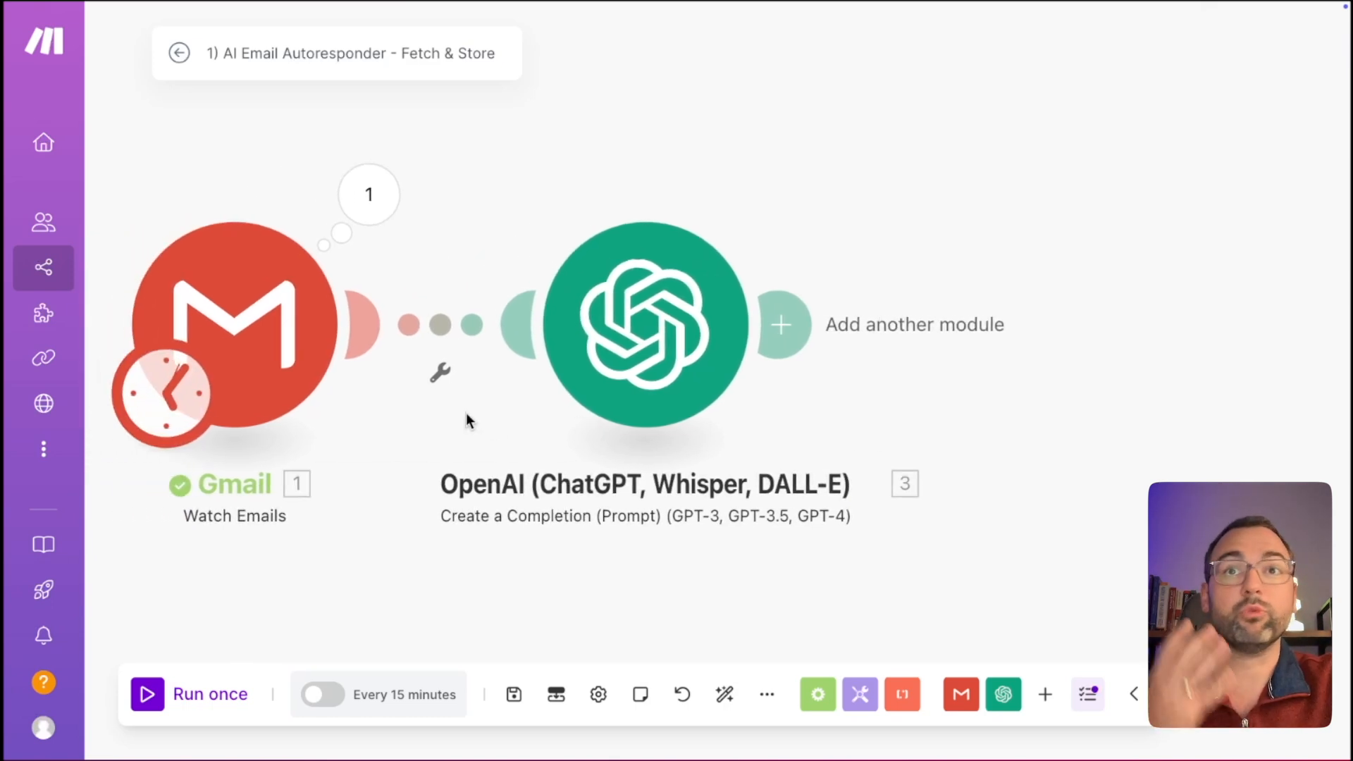
Start the Gmail trigger from the 1:13 PM Voiceflow Team email and run the scenario once.
right_click(277, 338)
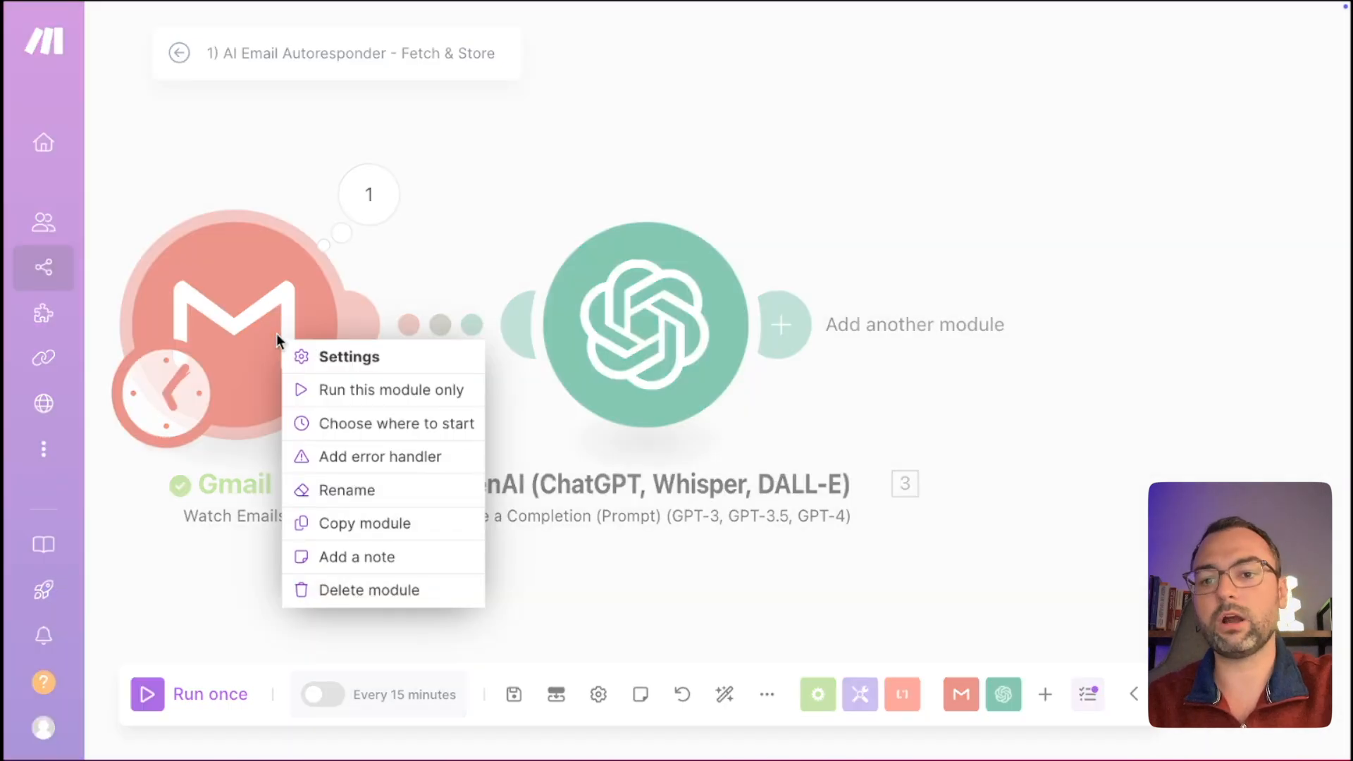
click(369, 423)
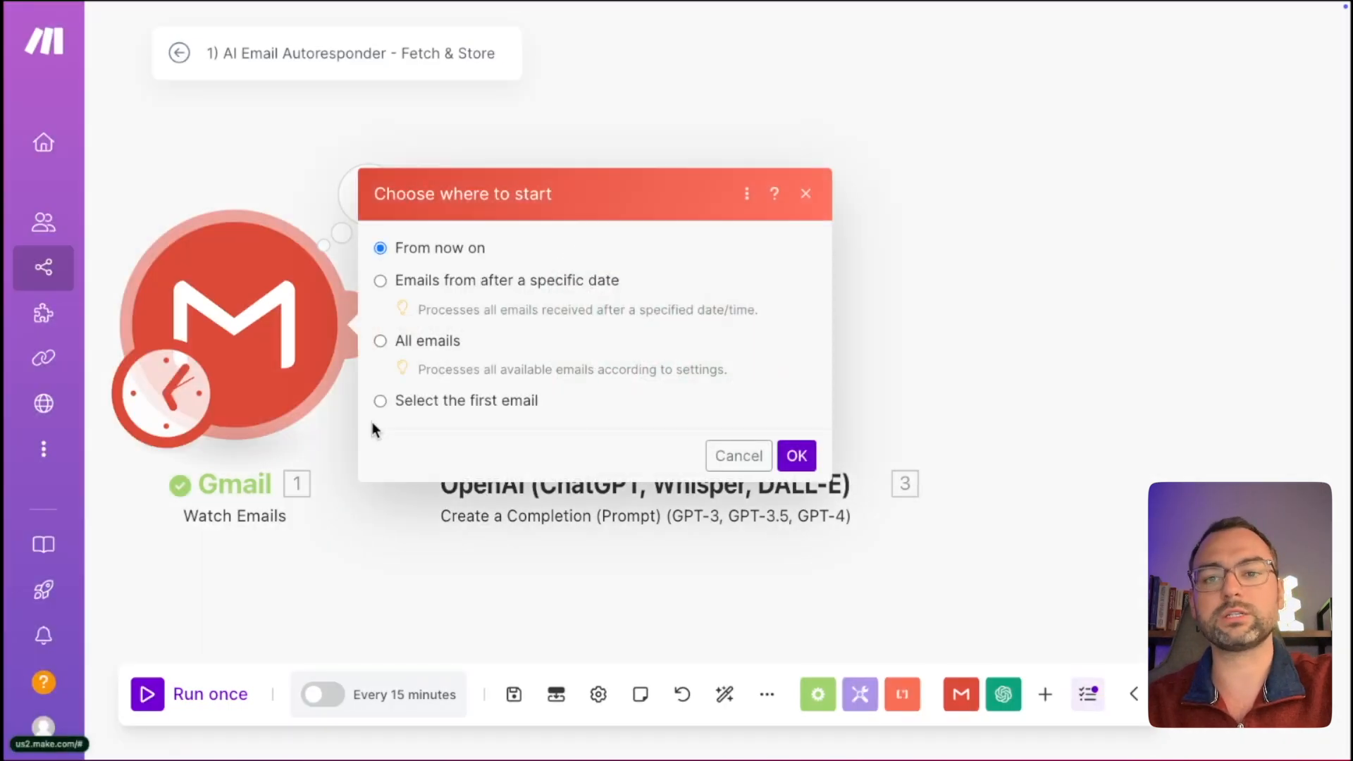
click(460, 399)
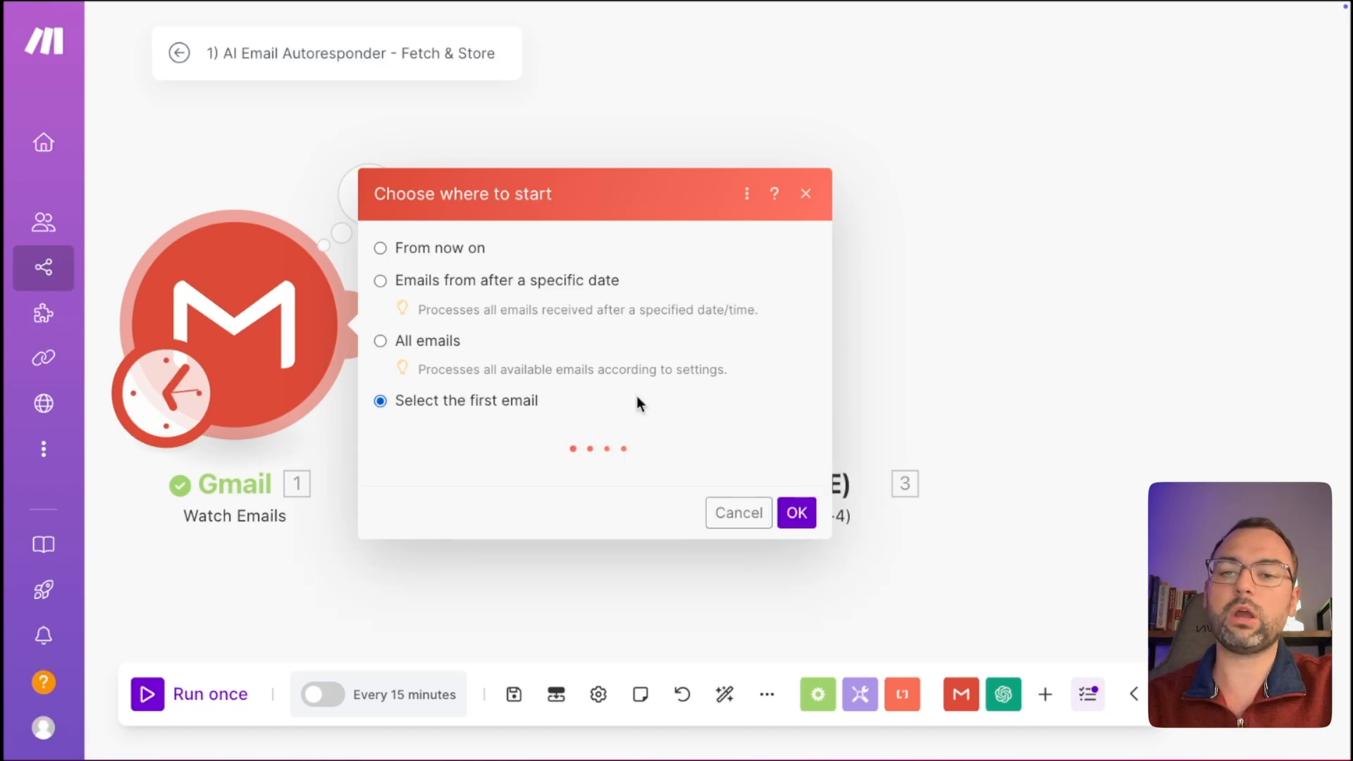
scroll(620, 398, down, 3)
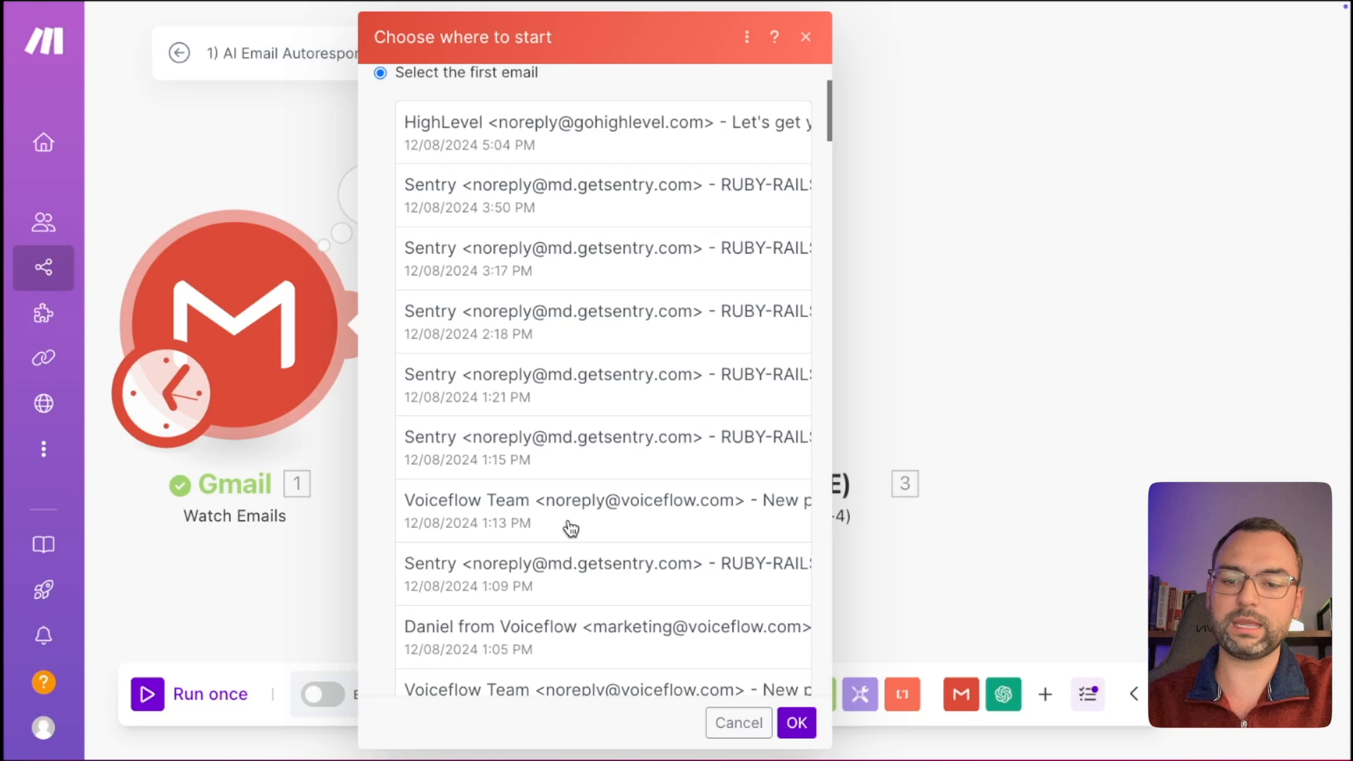
click(571, 525)
click(795, 723)
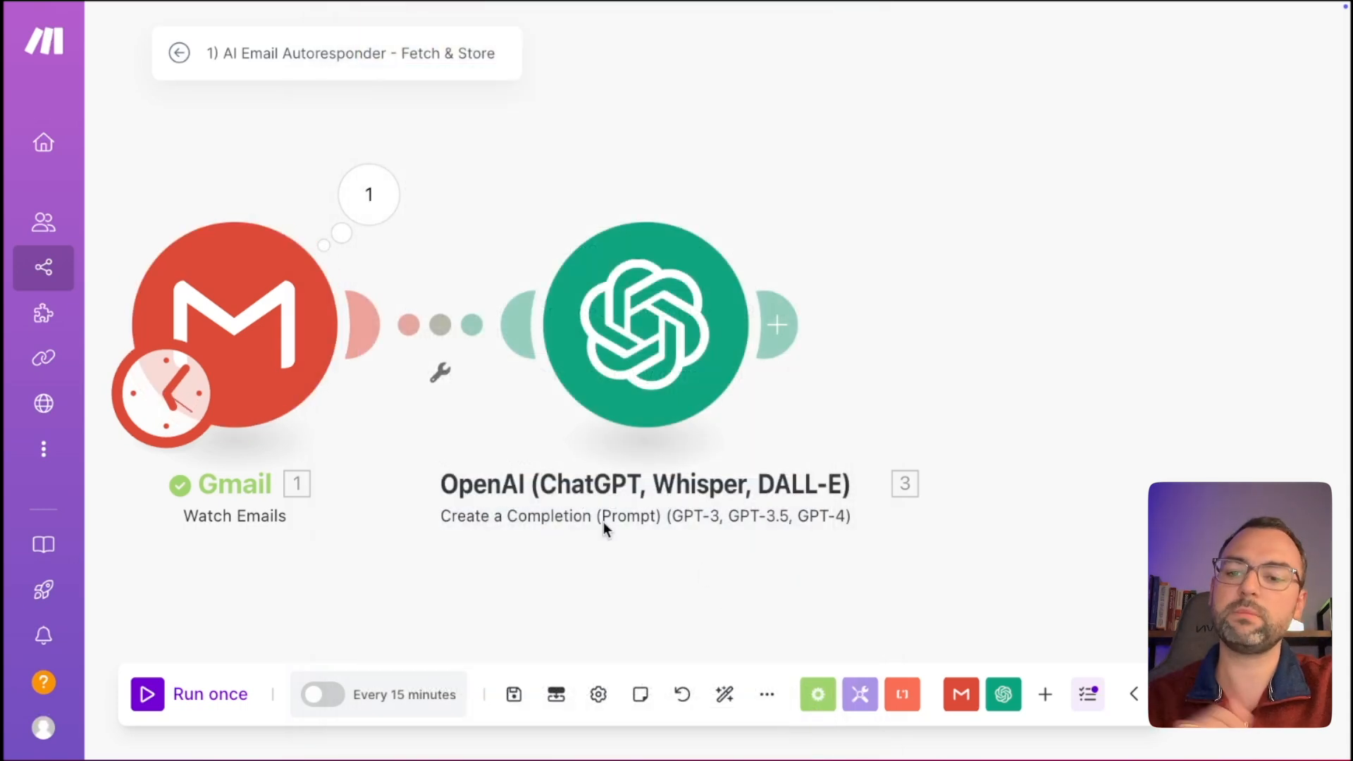
click(202, 696)
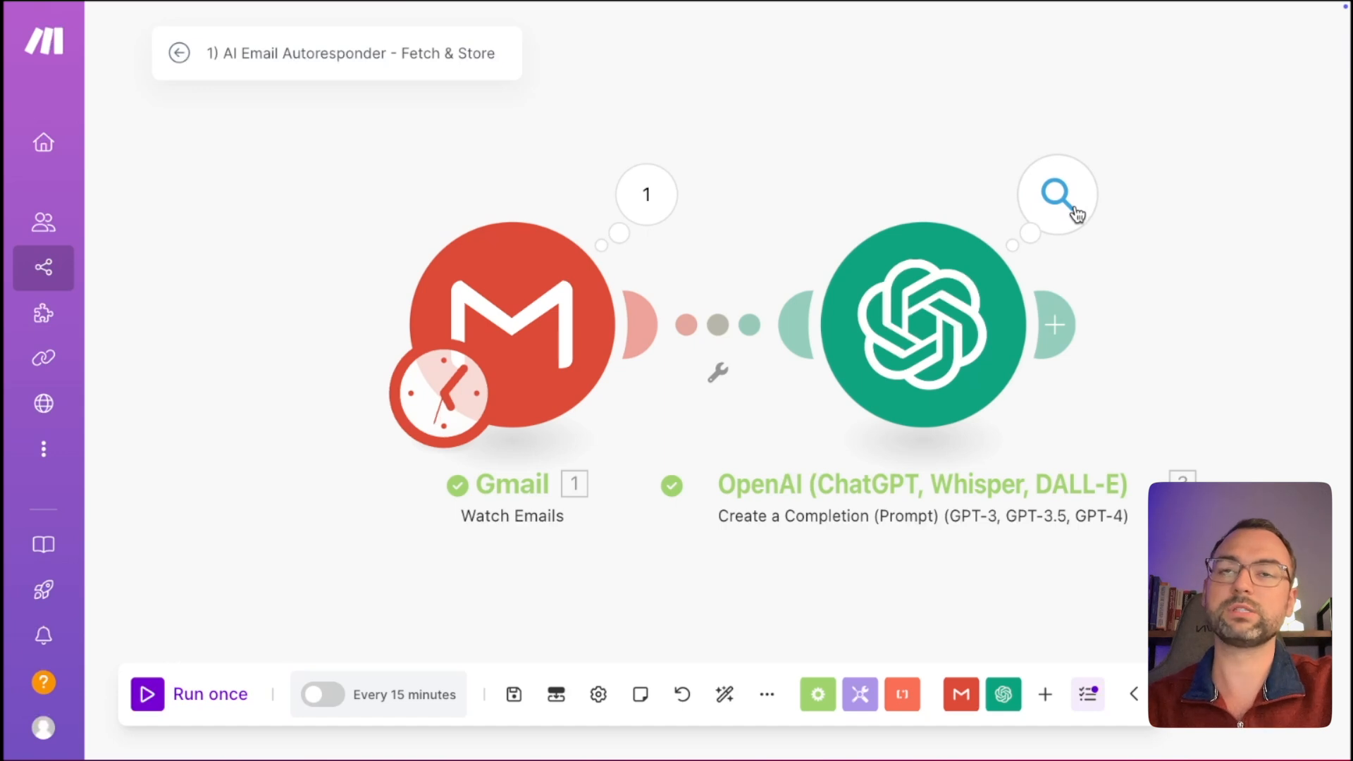
Inspect Operation 7's prompt in the OpenAI output, noting the noreply sender address.
click(1075, 208)
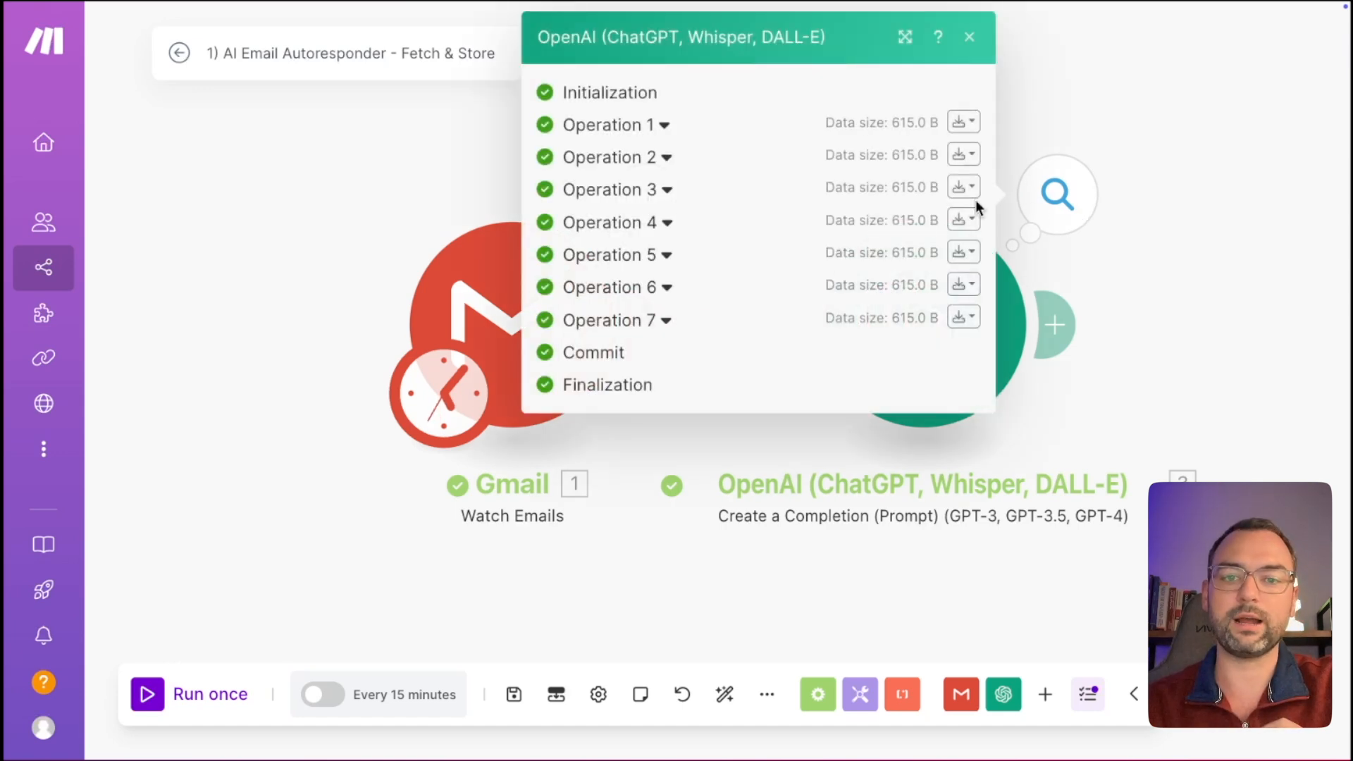
click(669, 323)
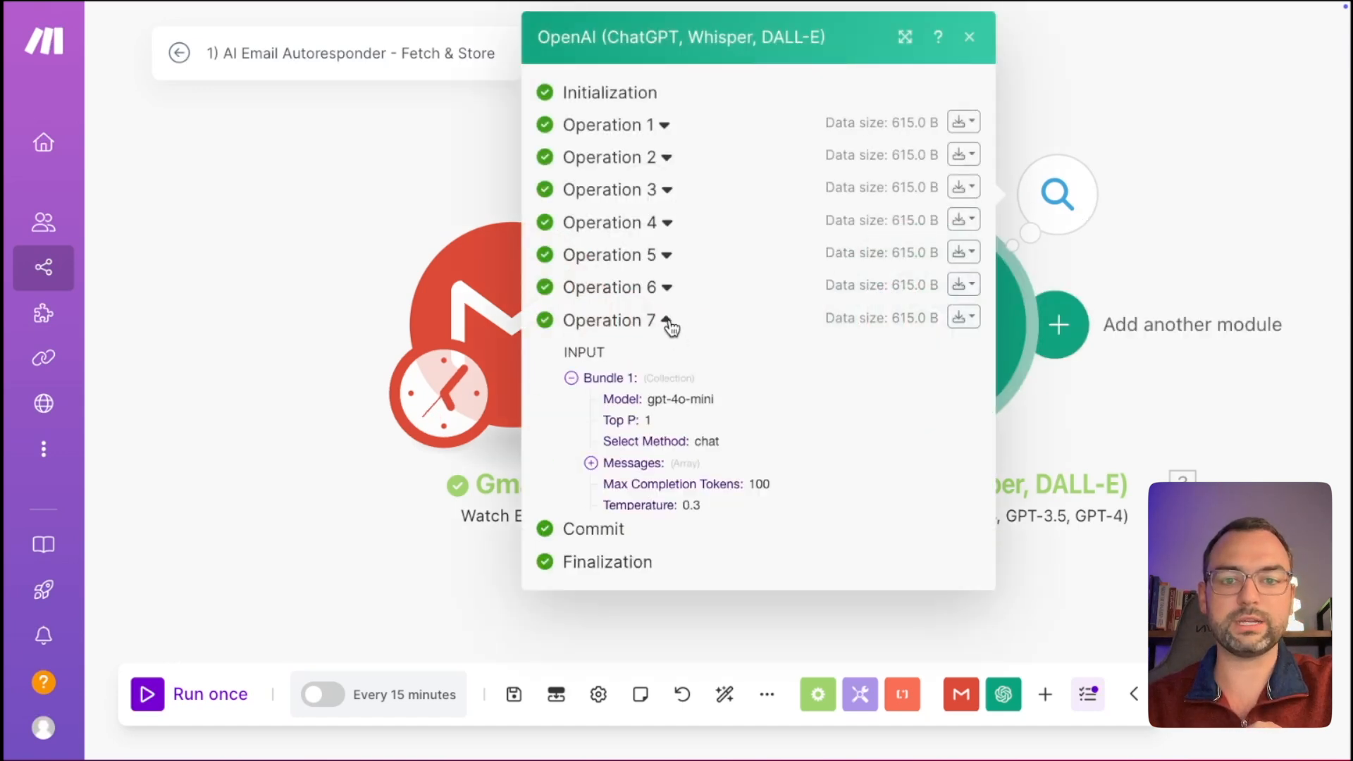
click(591, 462)
click(611, 484)
click(631, 527)
scroll(697, 535, down, 2)
scroll(697, 535, down, 2)
drag(681, 381, 722, 551)
scroll(726, 554, down, 3)
scroll(742, 557, down, 7)
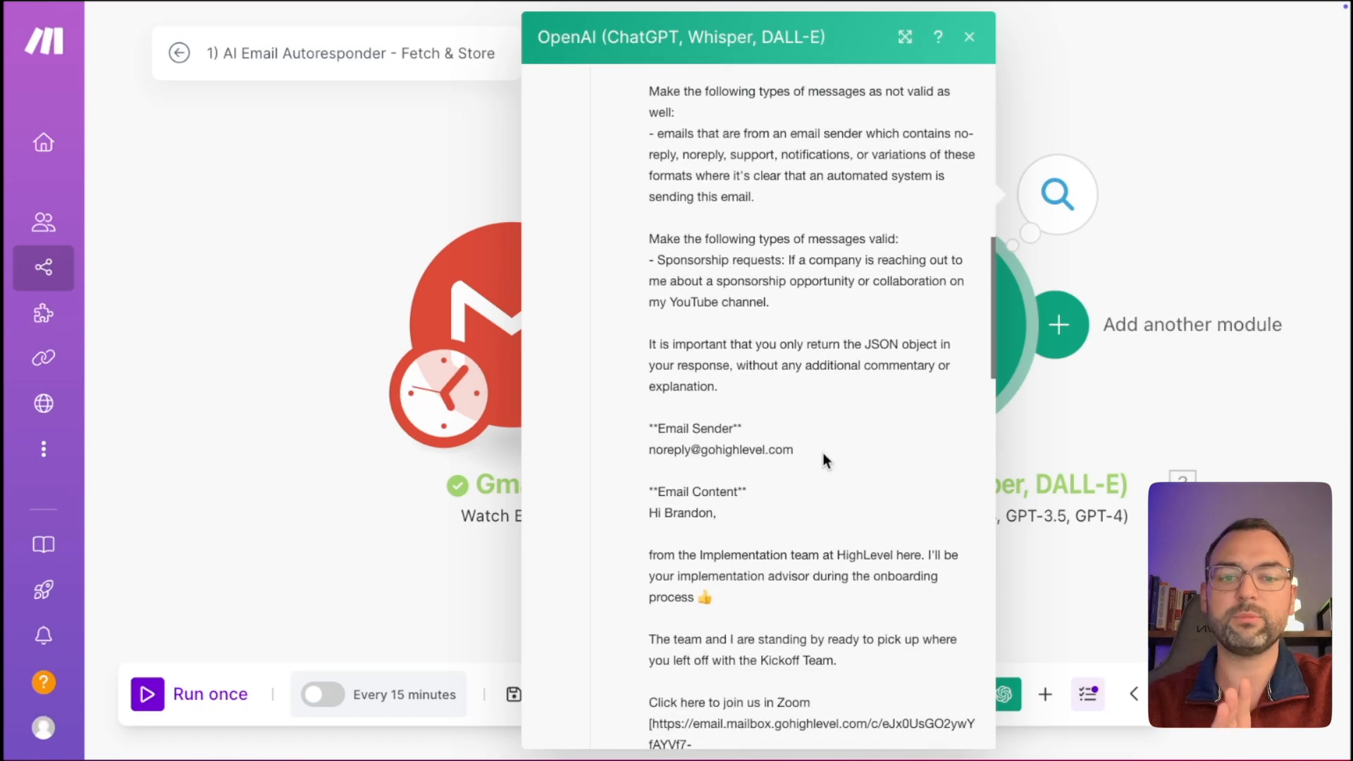
drag(824, 454, 644, 458)
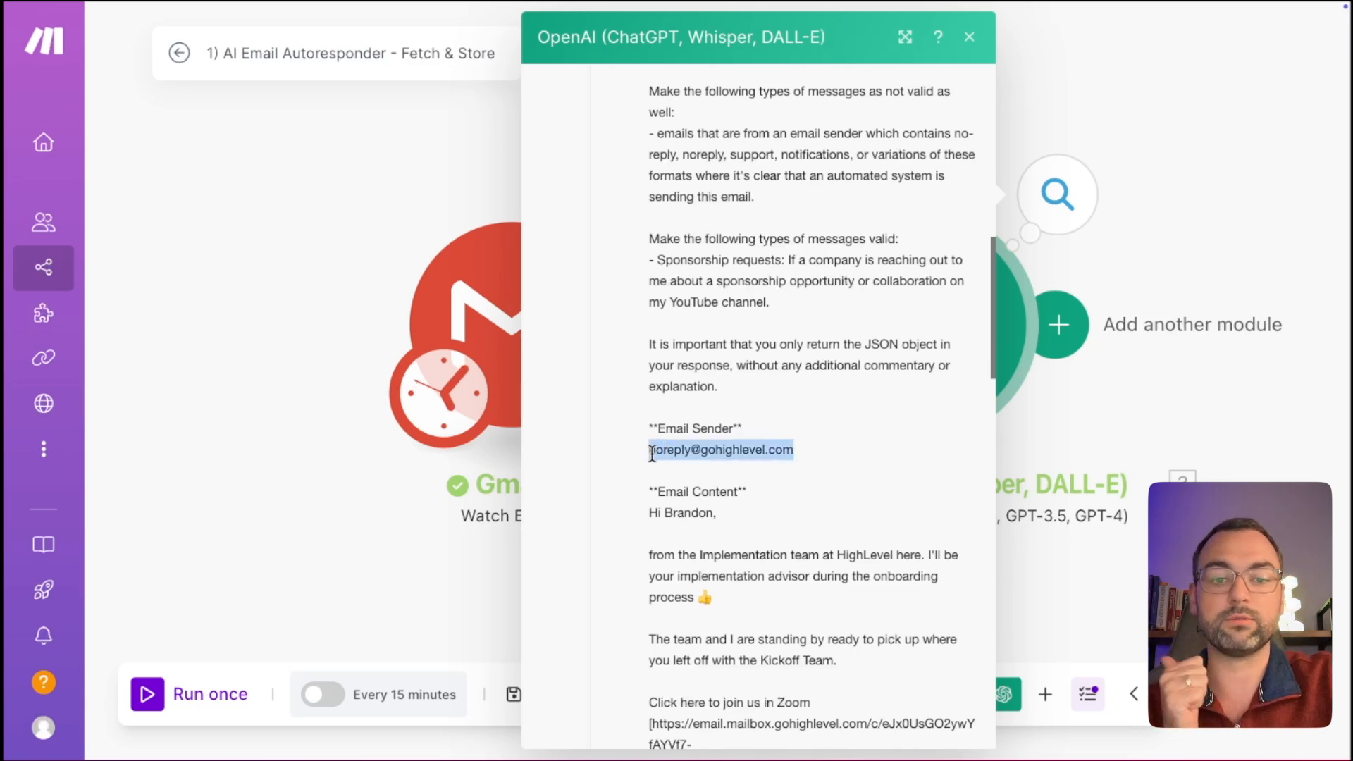
scroll(749, 492, down, 1)
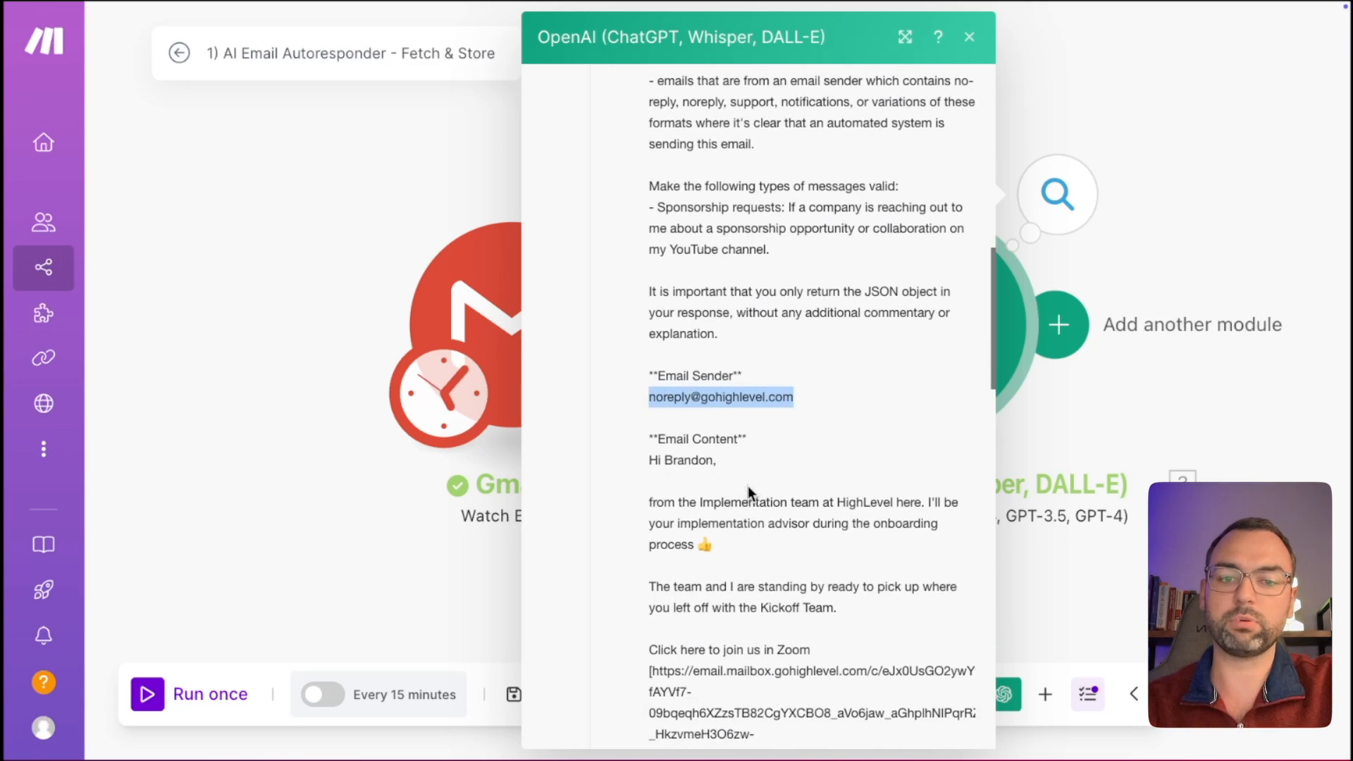
drag(664, 462, 699, 511)
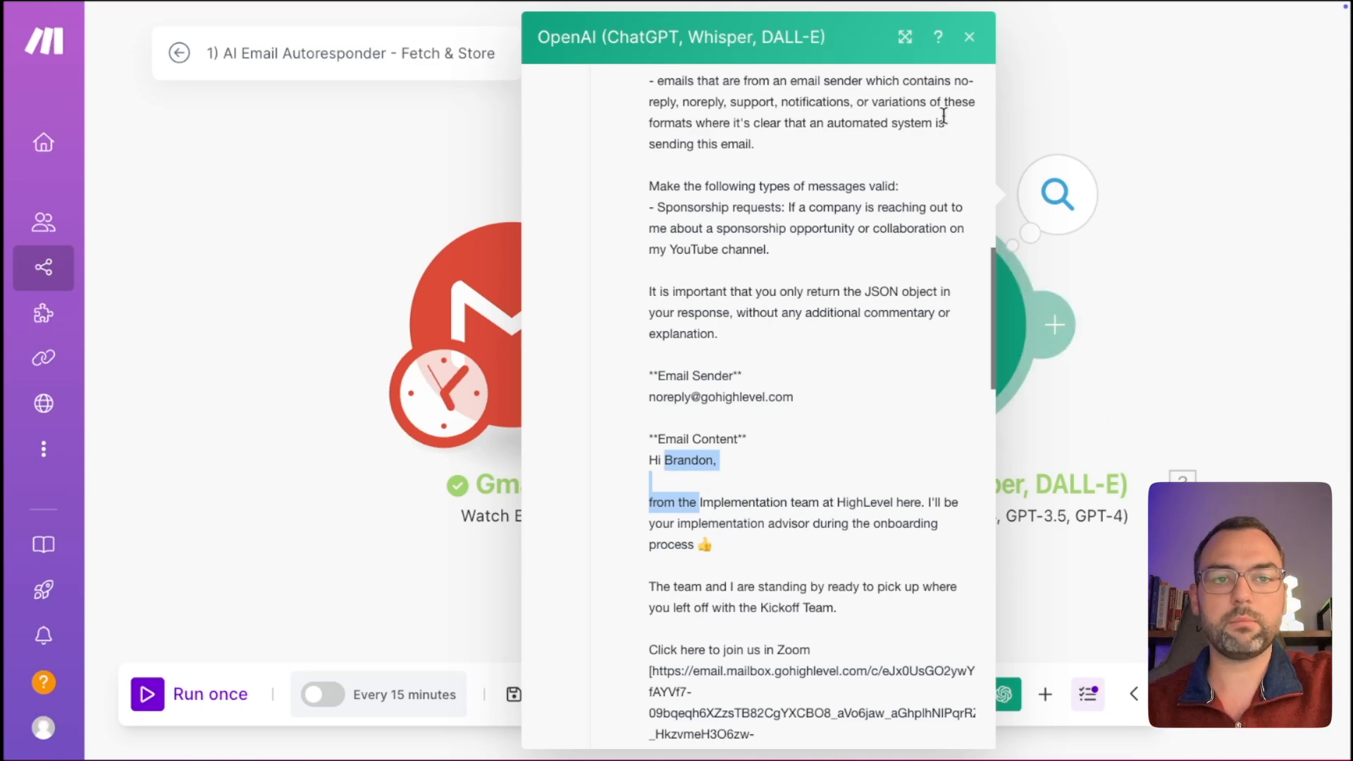
scroll(952, 110, up, 10)
Check that Operation 7's result shows valid: false, then close the output panel.
click(572, 377)
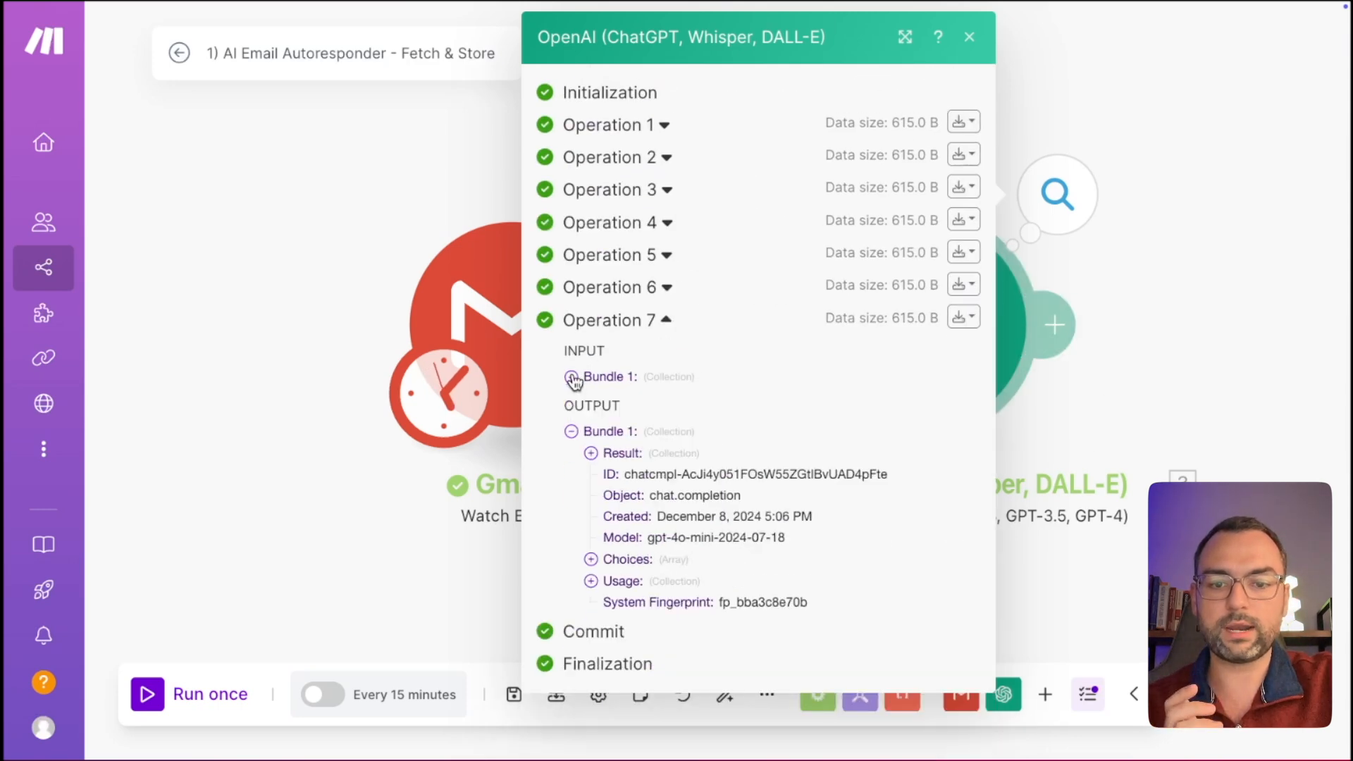
click(591, 454)
drag(712, 473, 646, 474)
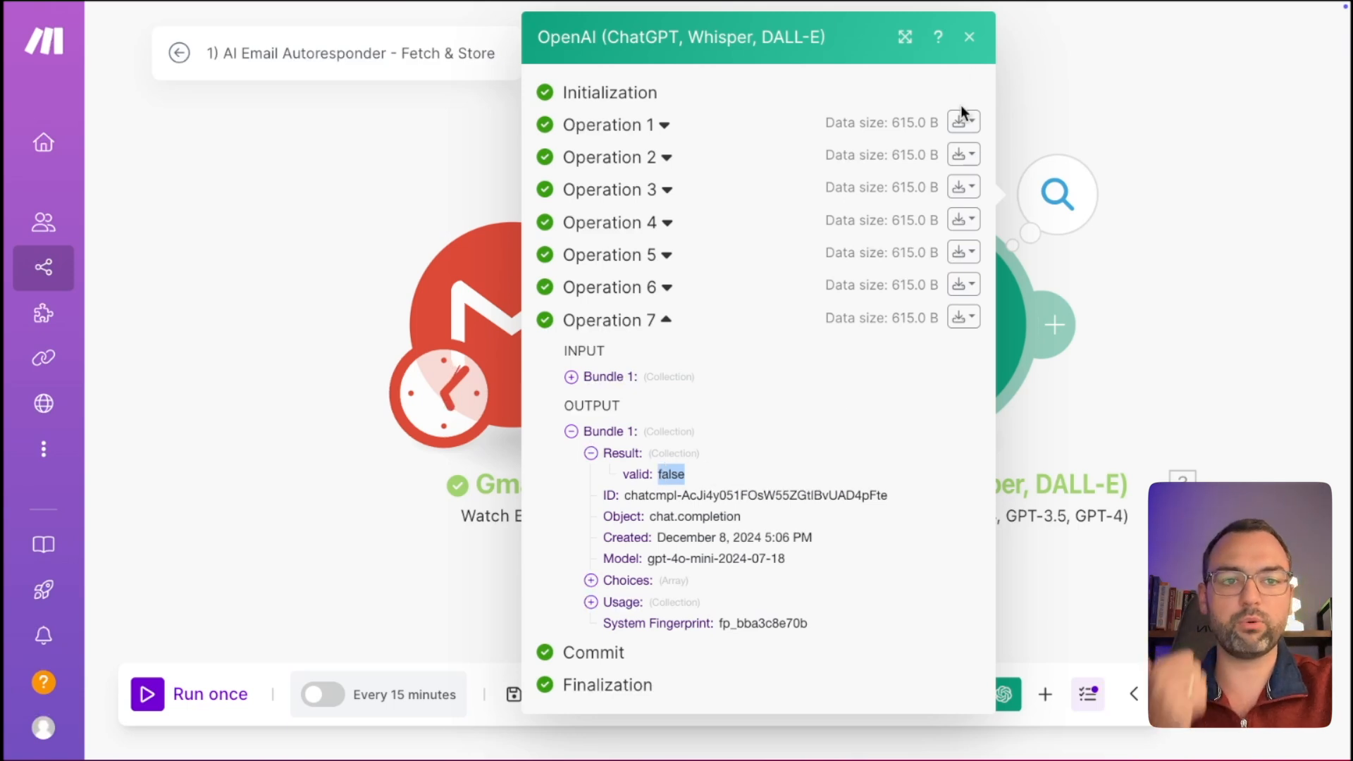
click(971, 41)
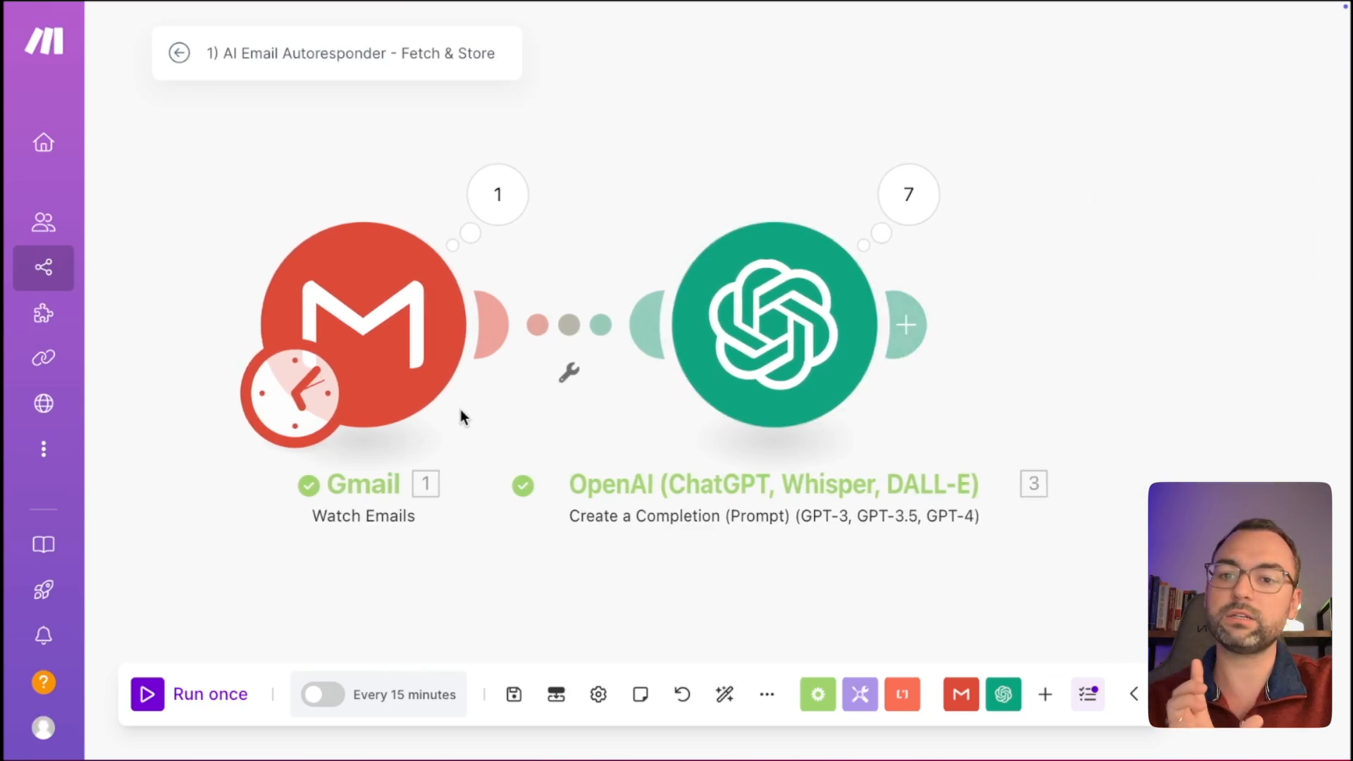
Pan the scenario canvas to the right to bring the modules into view.
scroll(1043, 253, right, 1)
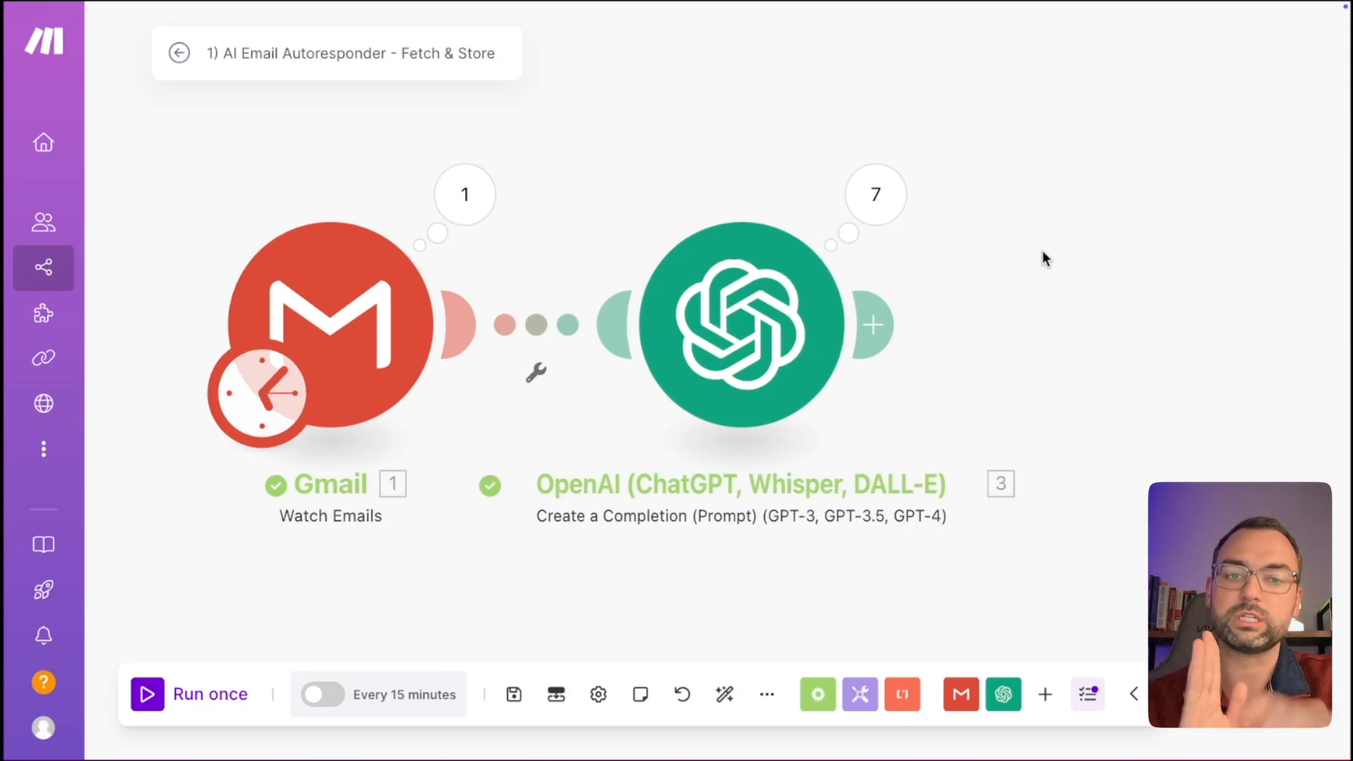
scroll(1030, 256, right, 3)
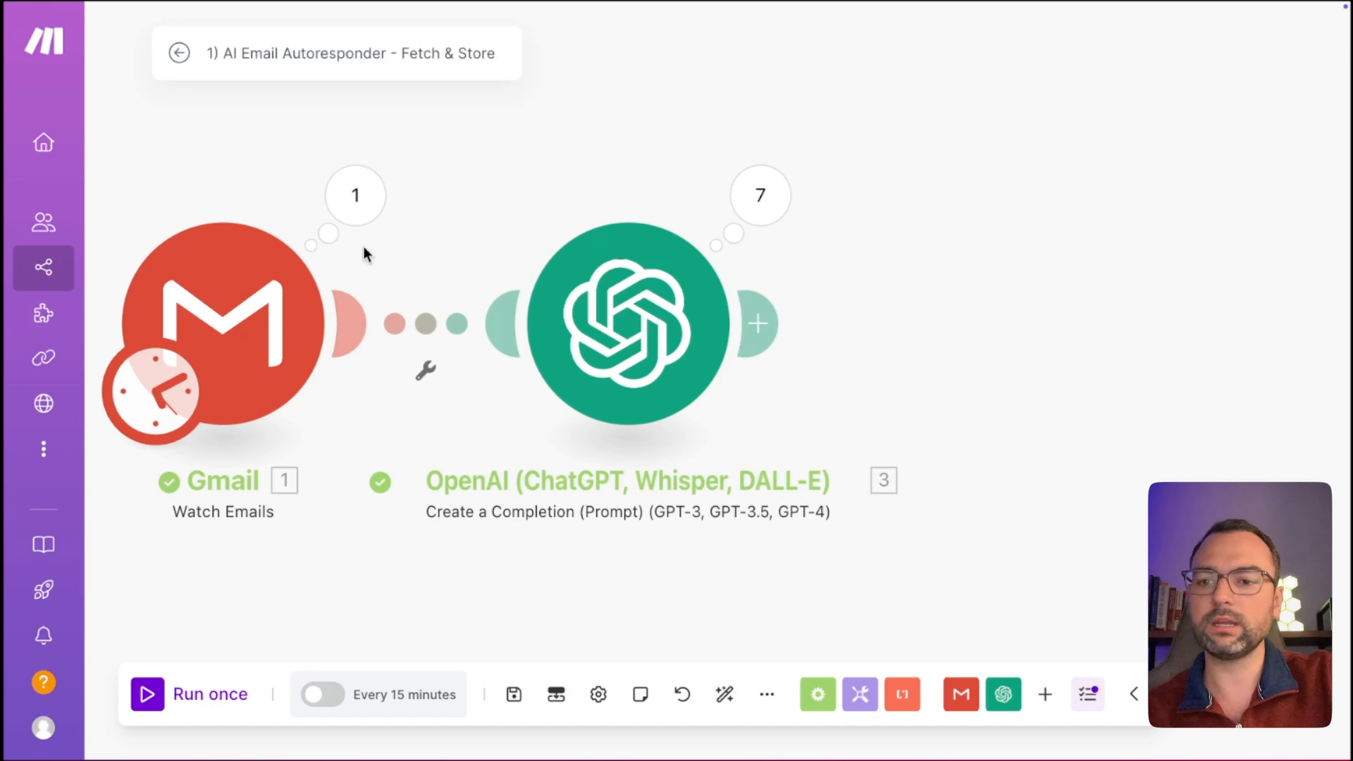
Open the Gmail output and expand Bundle 1's Text content.
click(354, 196)
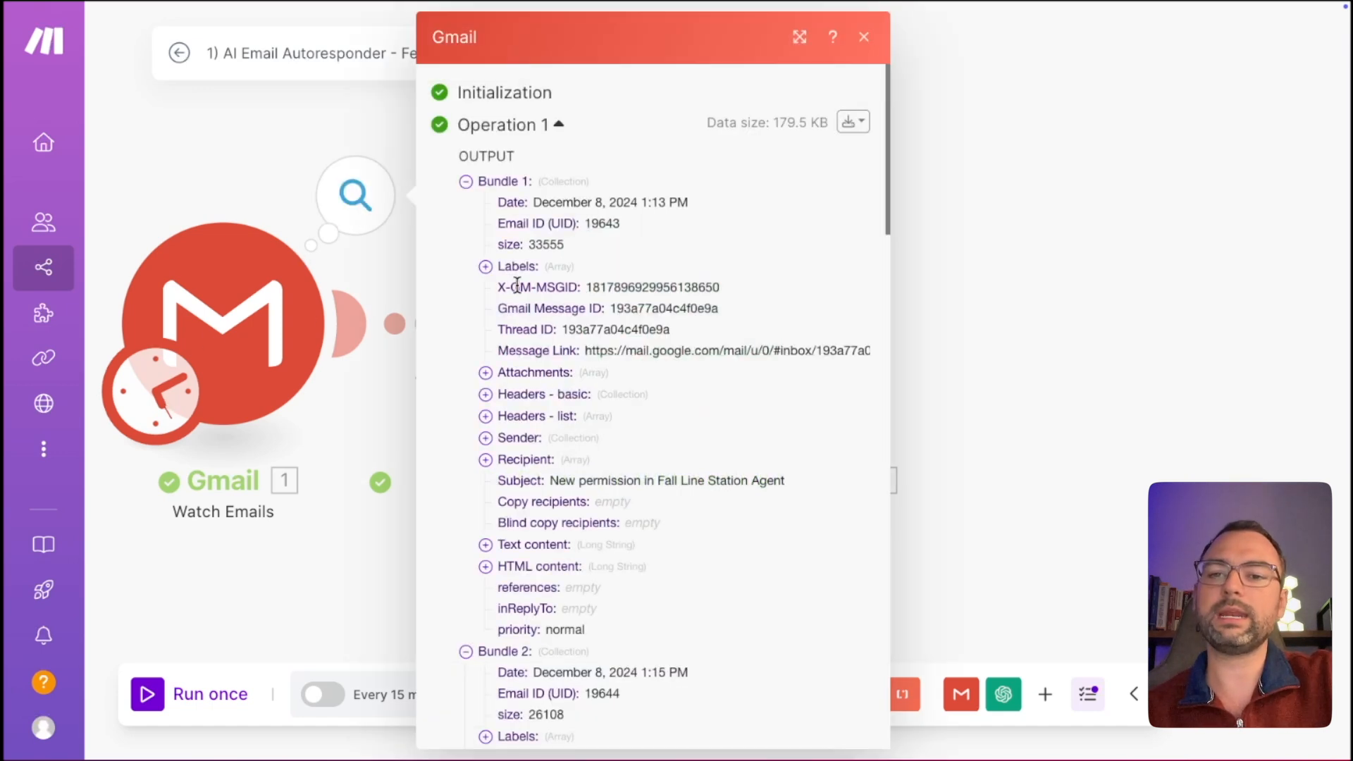
scroll(511, 471, down, 1)
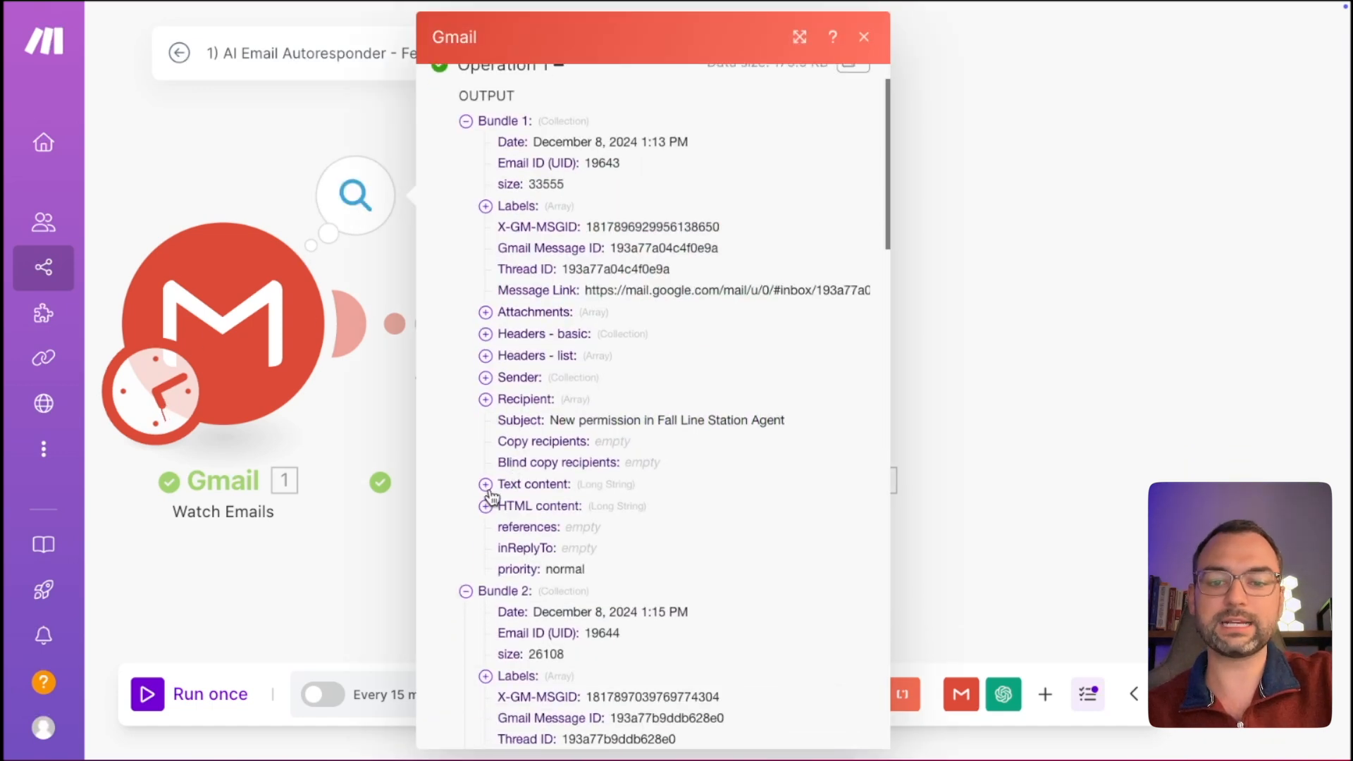
click(486, 485)
scroll(566, 540, down, 2)
scroll(566, 539, down, 1)
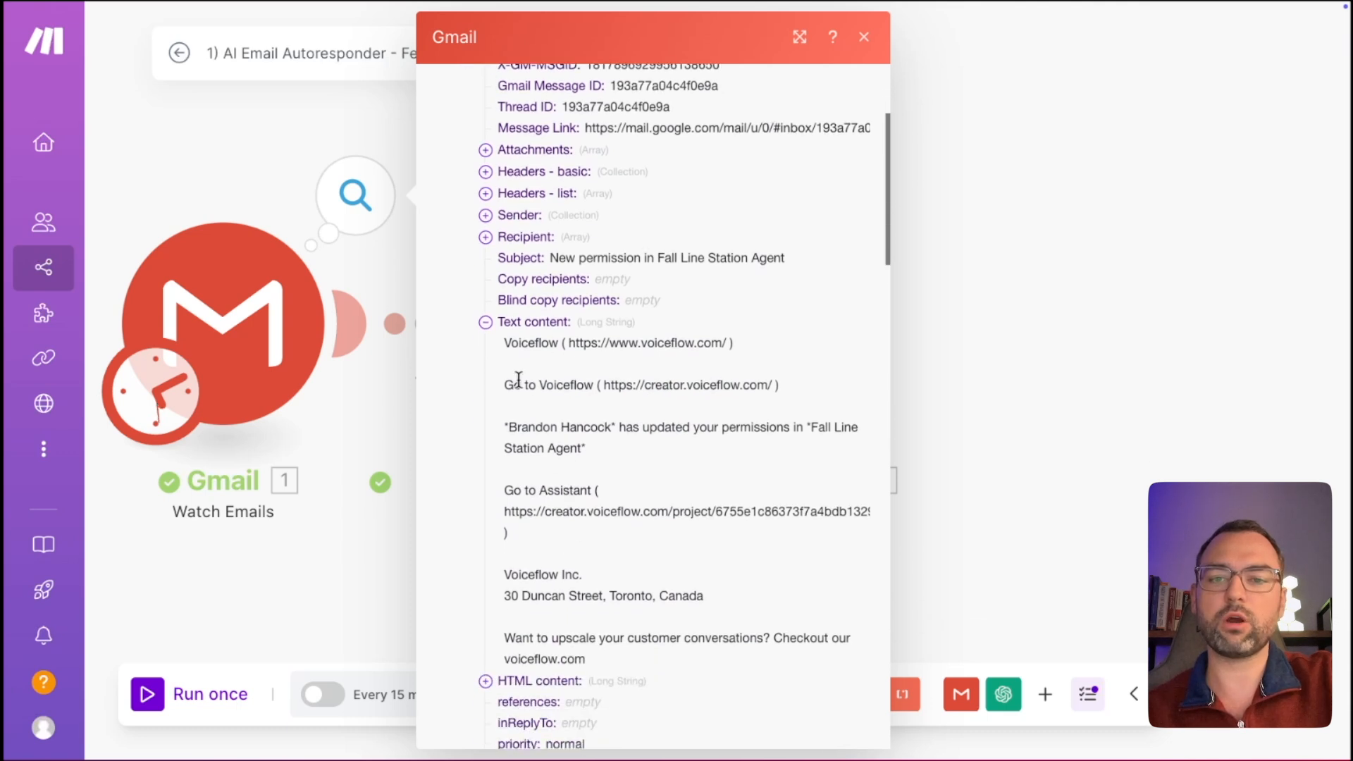
Review Bundle 1's HTML content, collapse it, and close the Gmail output.
click(486, 681)
scroll(542, 606, down, 3)
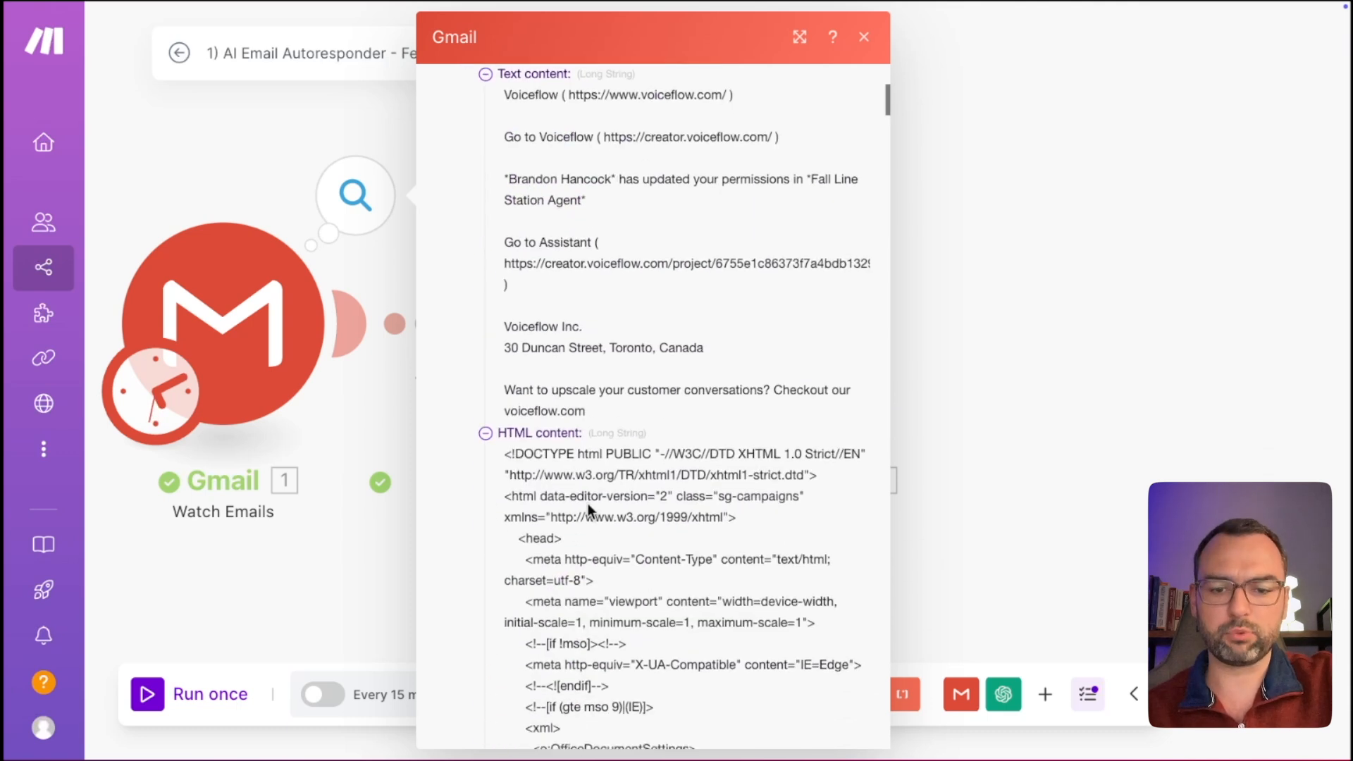
drag(512, 454, 592, 559)
scroll(592, 557, down, 1)
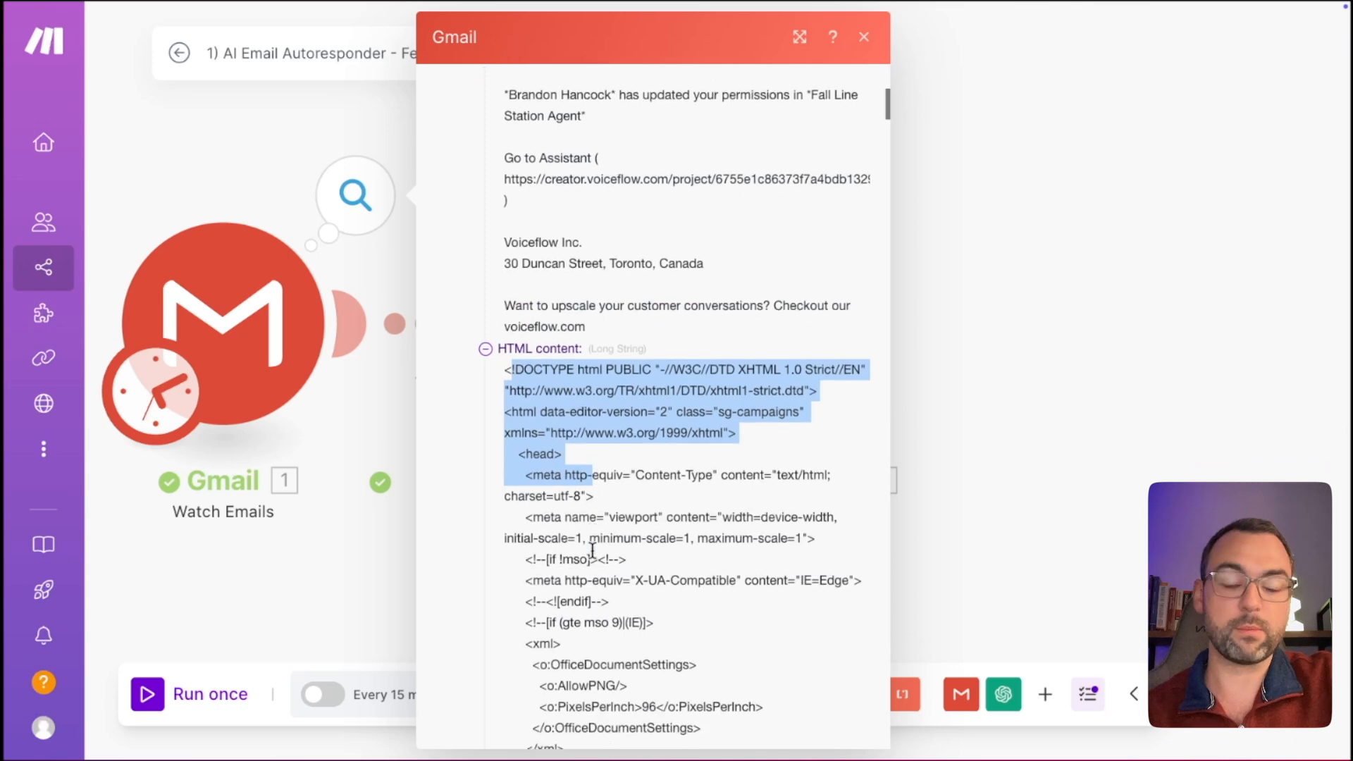
scroll(607, 498, down, 10)
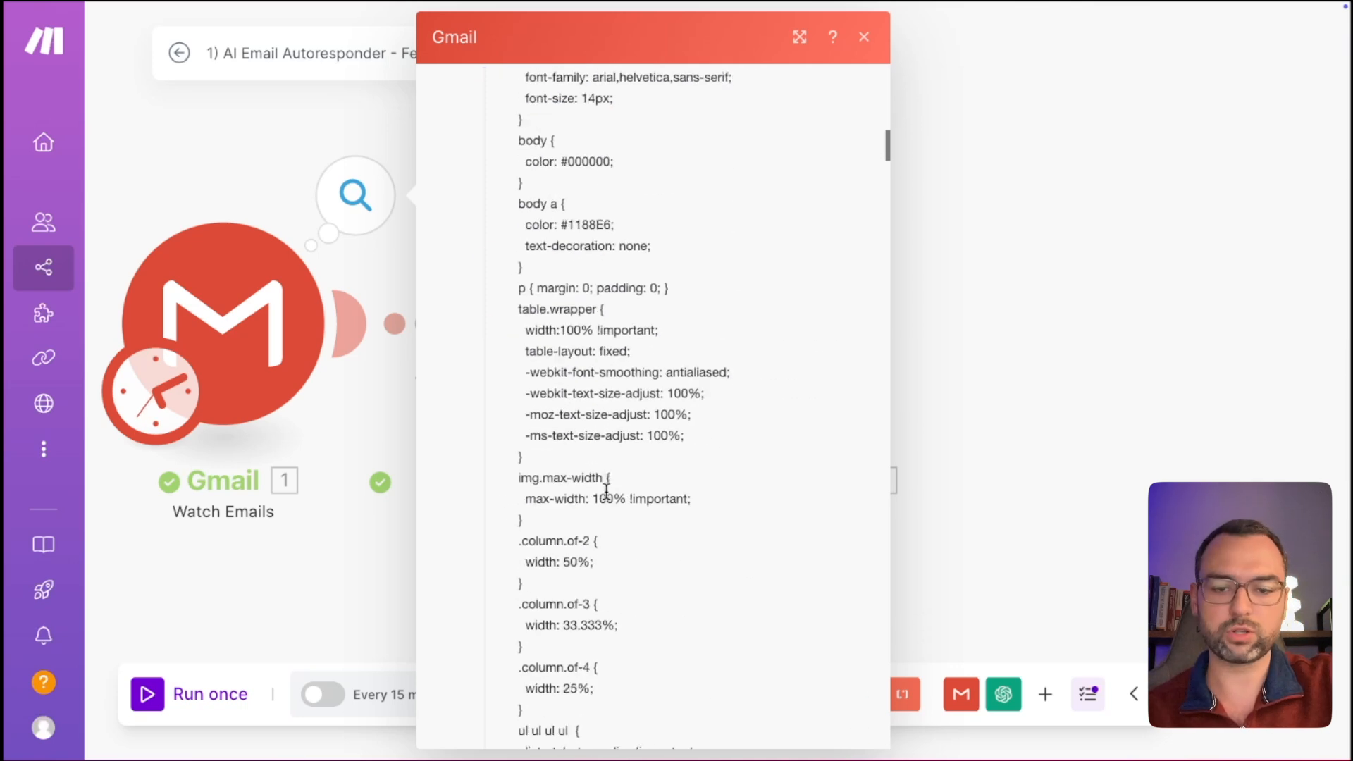
scroll(606, 493, up, 10)
click(486, 273)
scroll(497, 285, up, 3)
scroll(522, 233, up, 1)
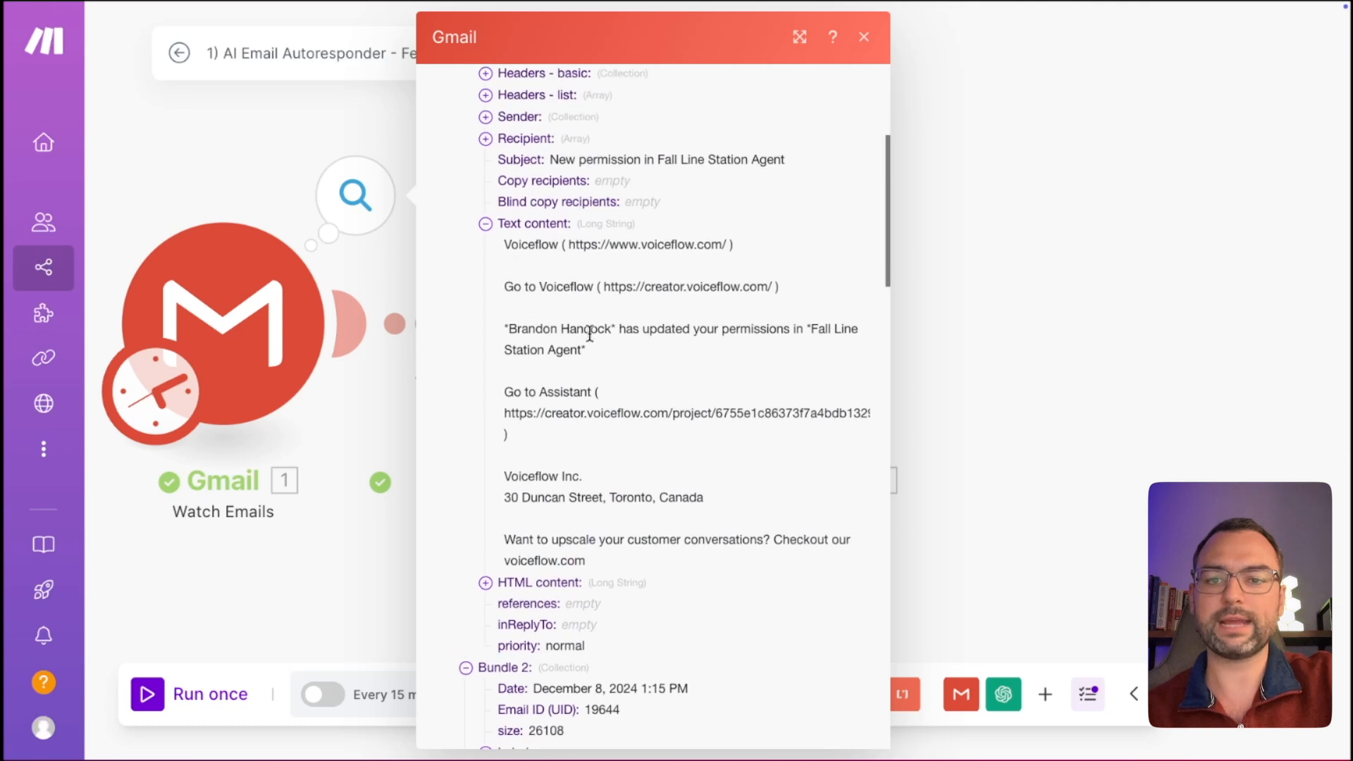
click(988, 328)
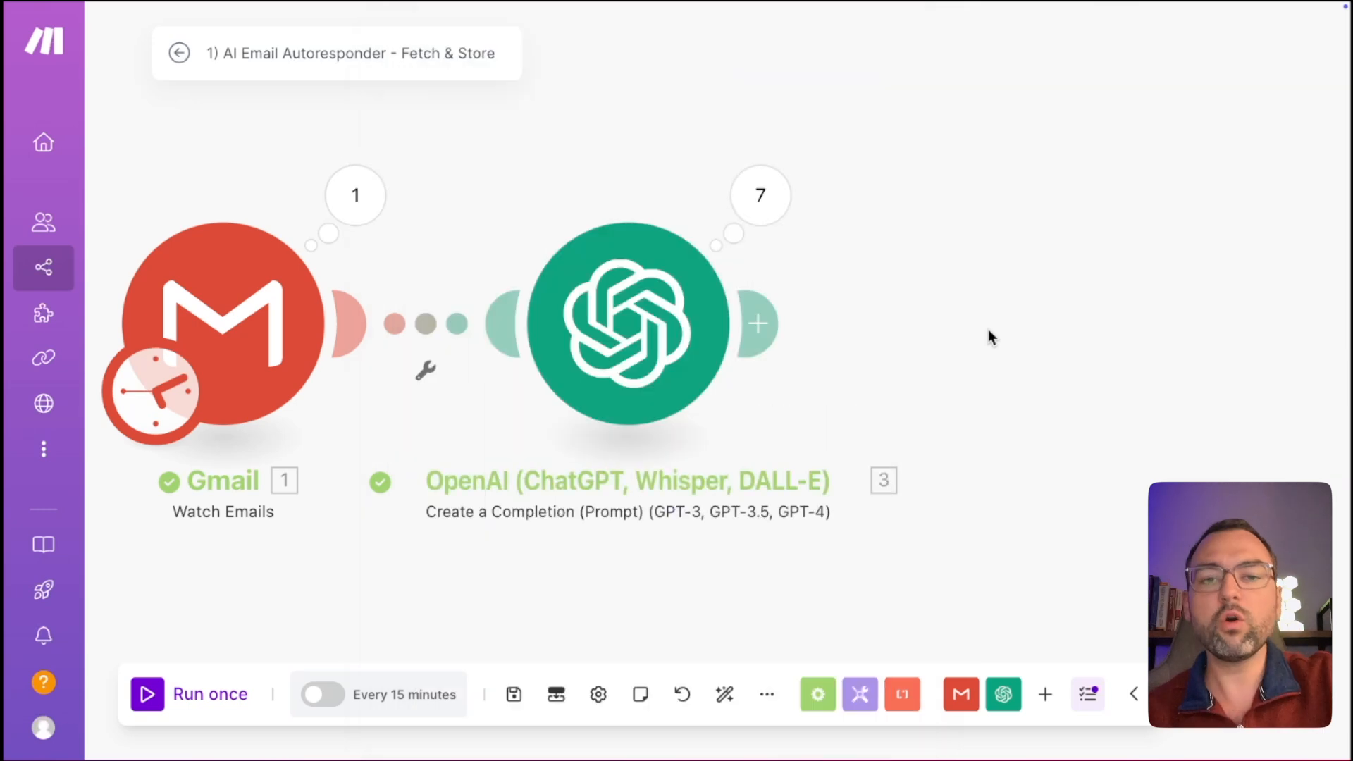
Search for Airtable and append its Create a Record module after the OpenAI step.
click(774, 323)
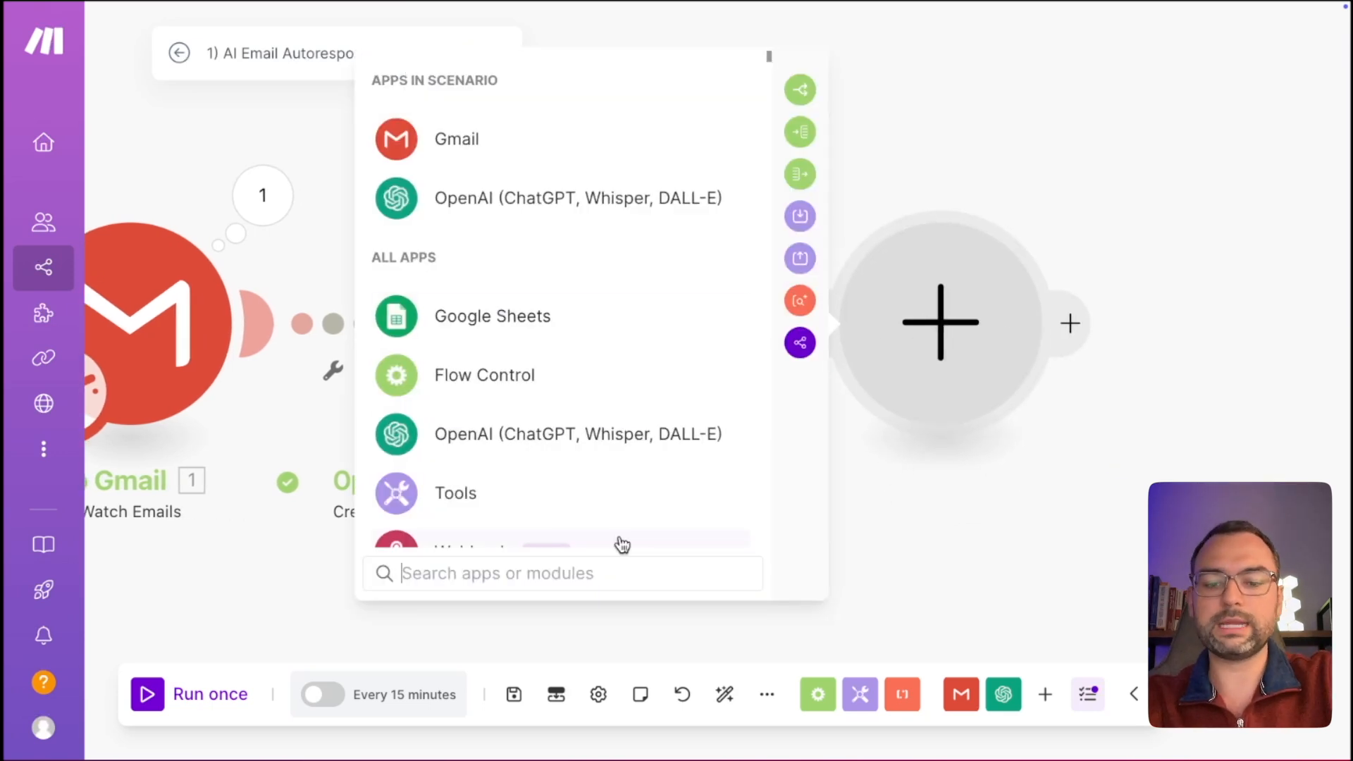
text(airt)
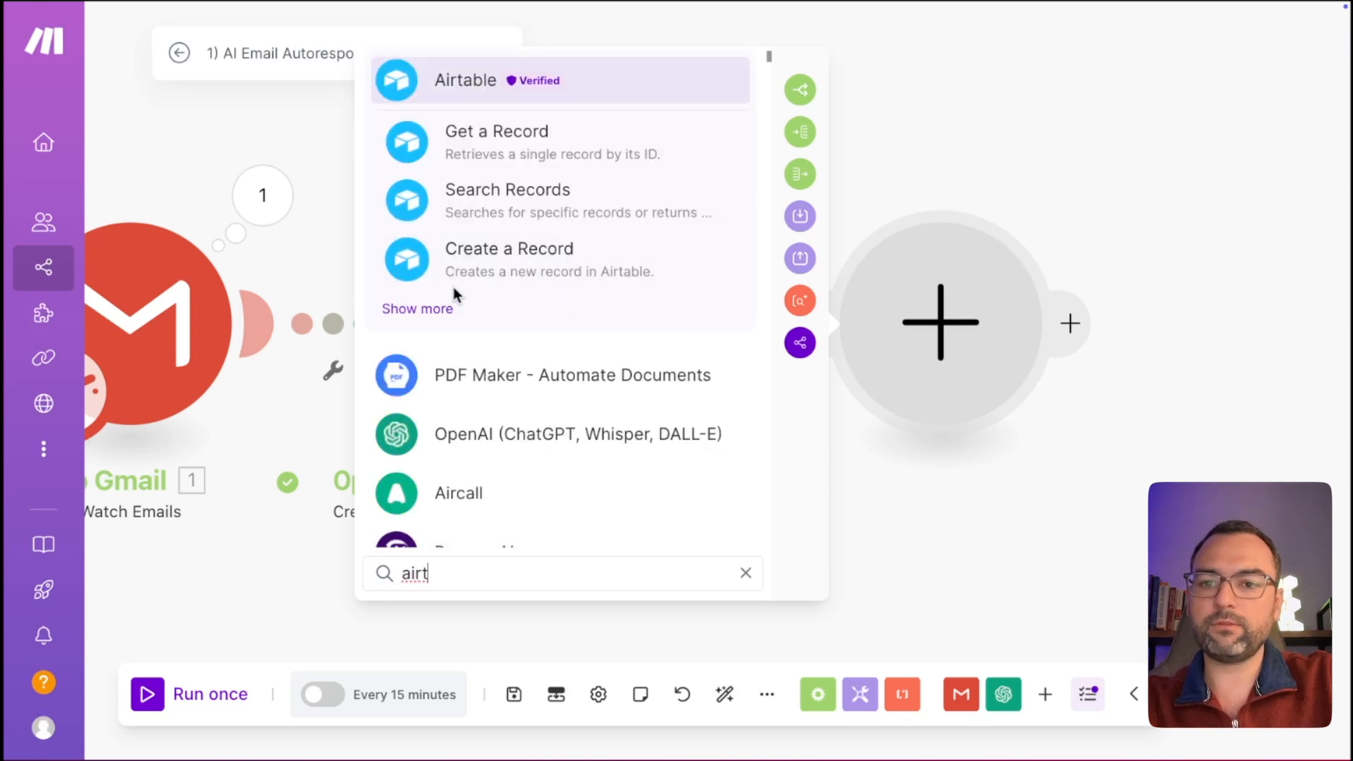
click(518, 264)
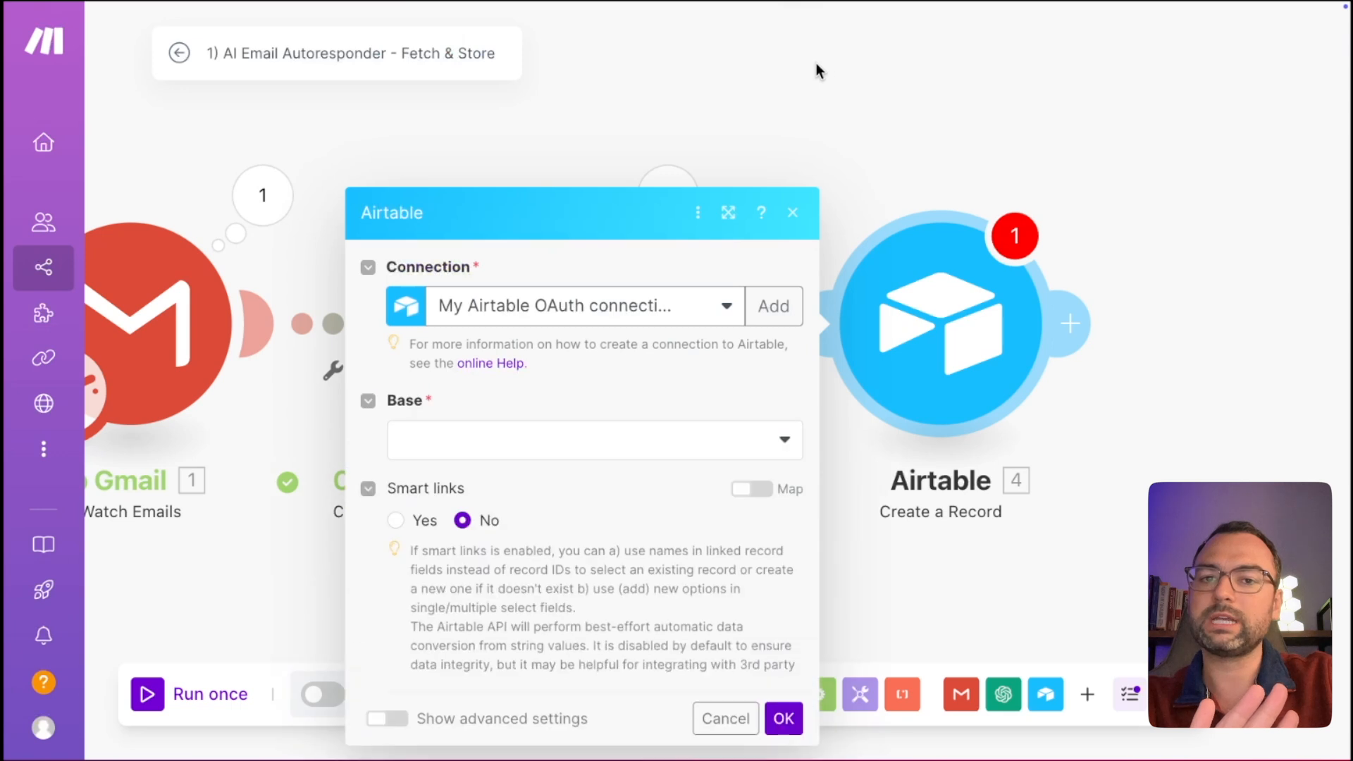
click(795, 59)
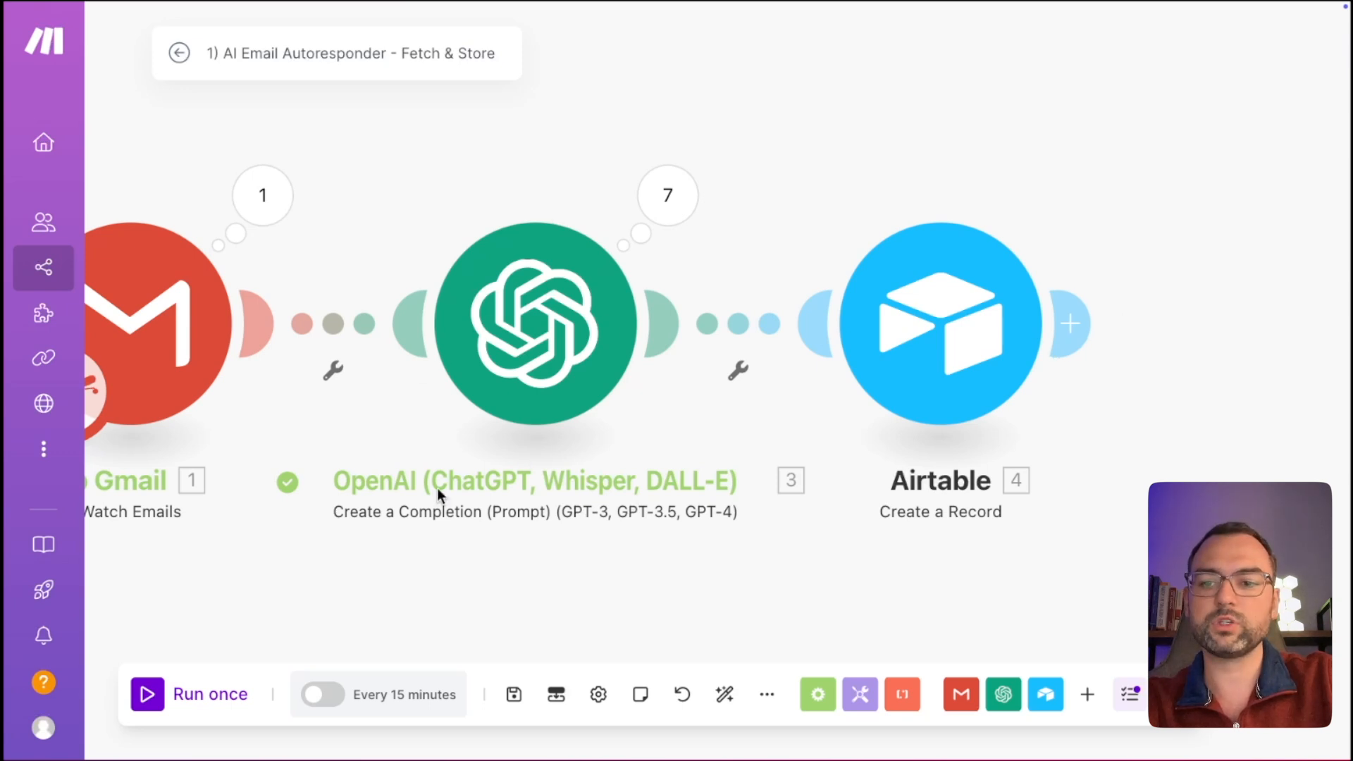
Rename the OpenAI Create a Completion module to 'Filter Out Spam'.
right_click(509, 483)
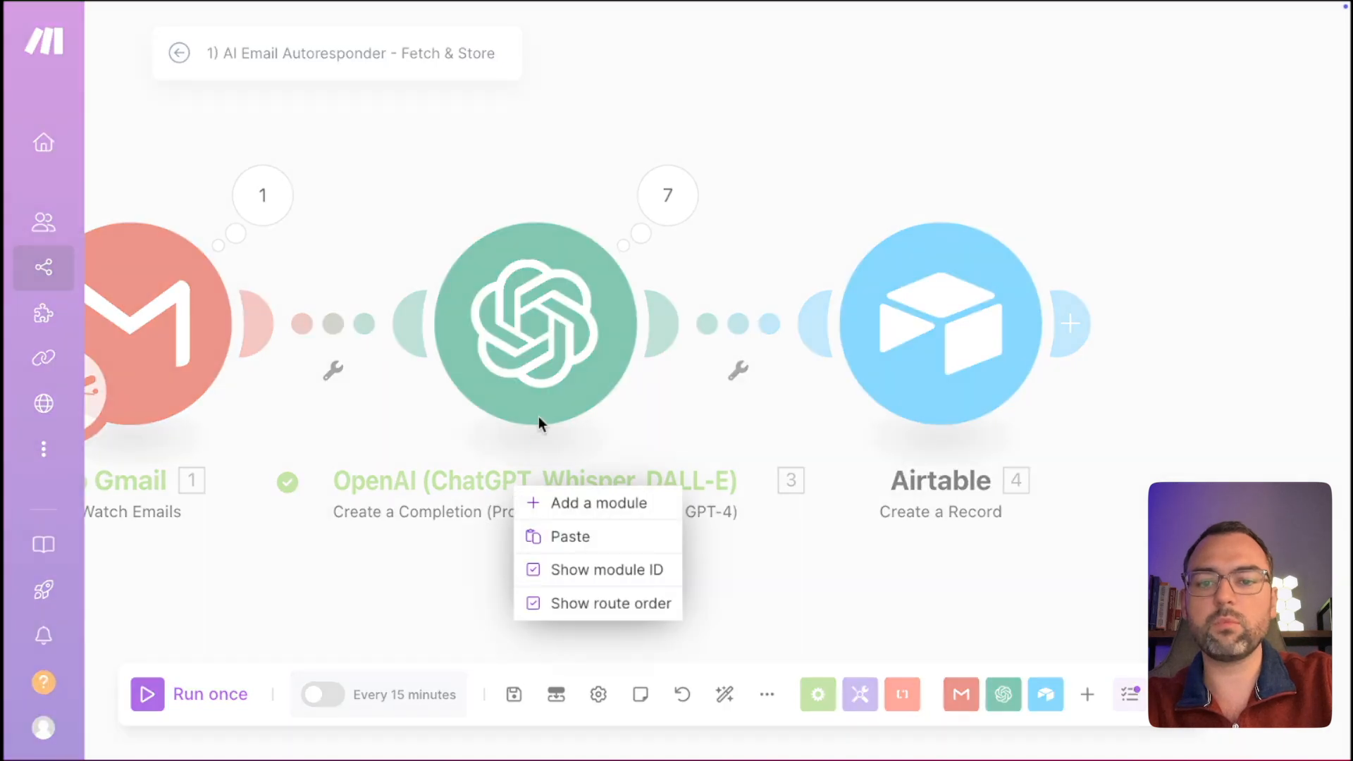
click(543, 450)
right_click(533, 327)
click(549, 298)
right_click(552, 301)
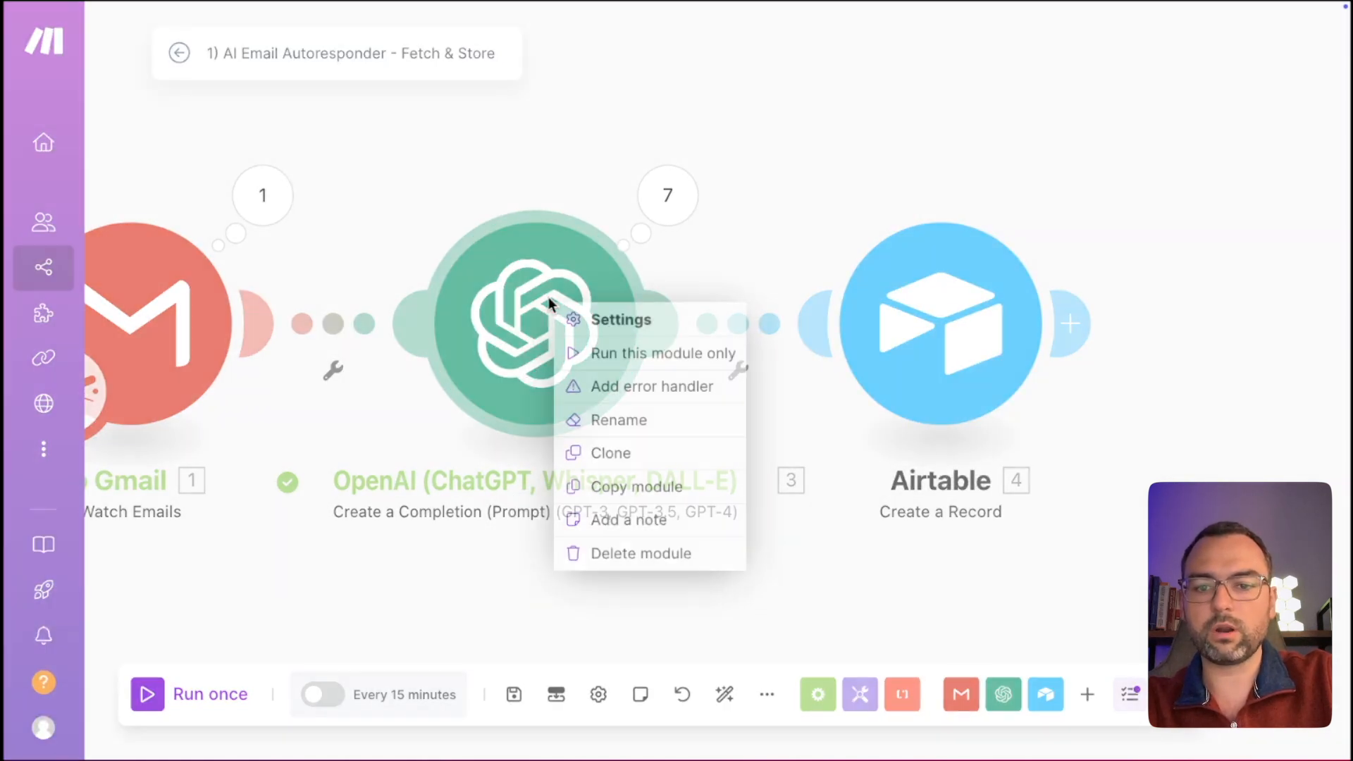
click(613, 420)
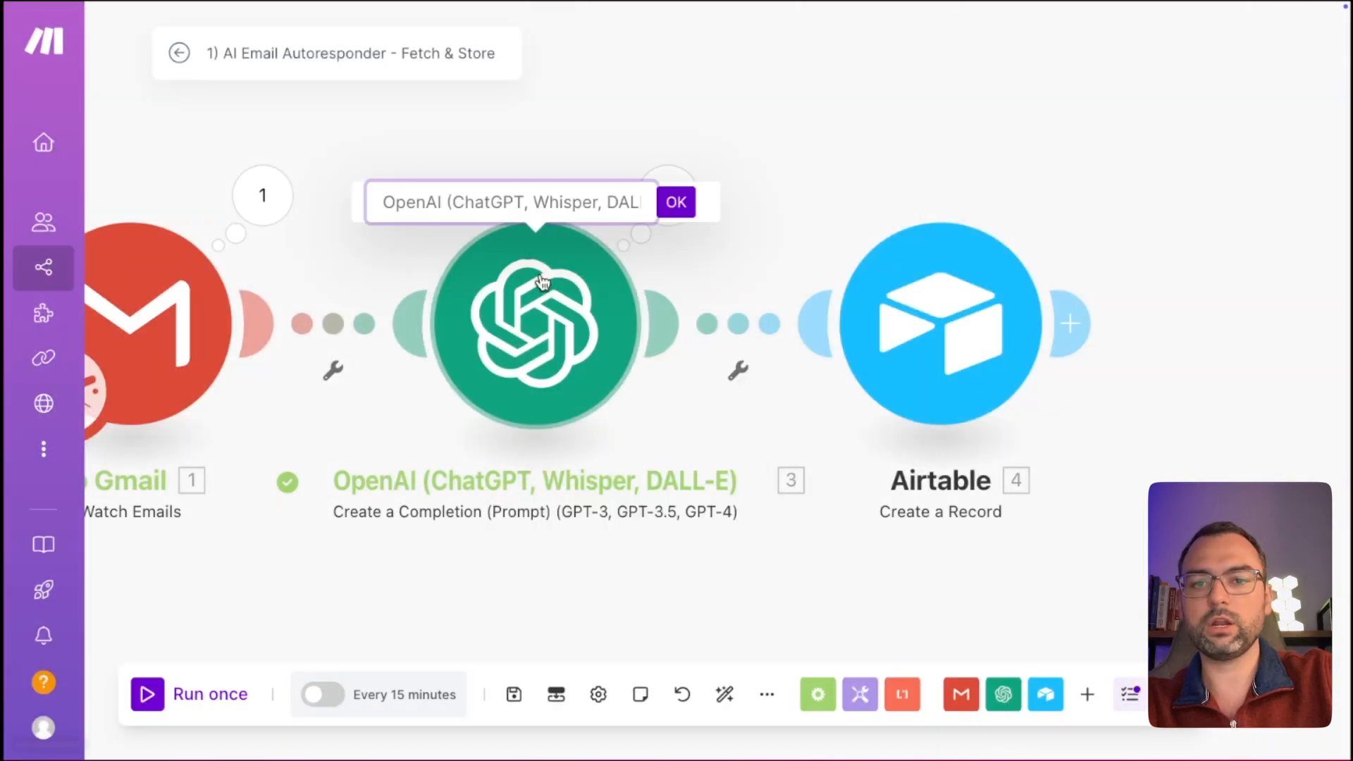
key(ctrl+a)
text(Filter Out Spam)
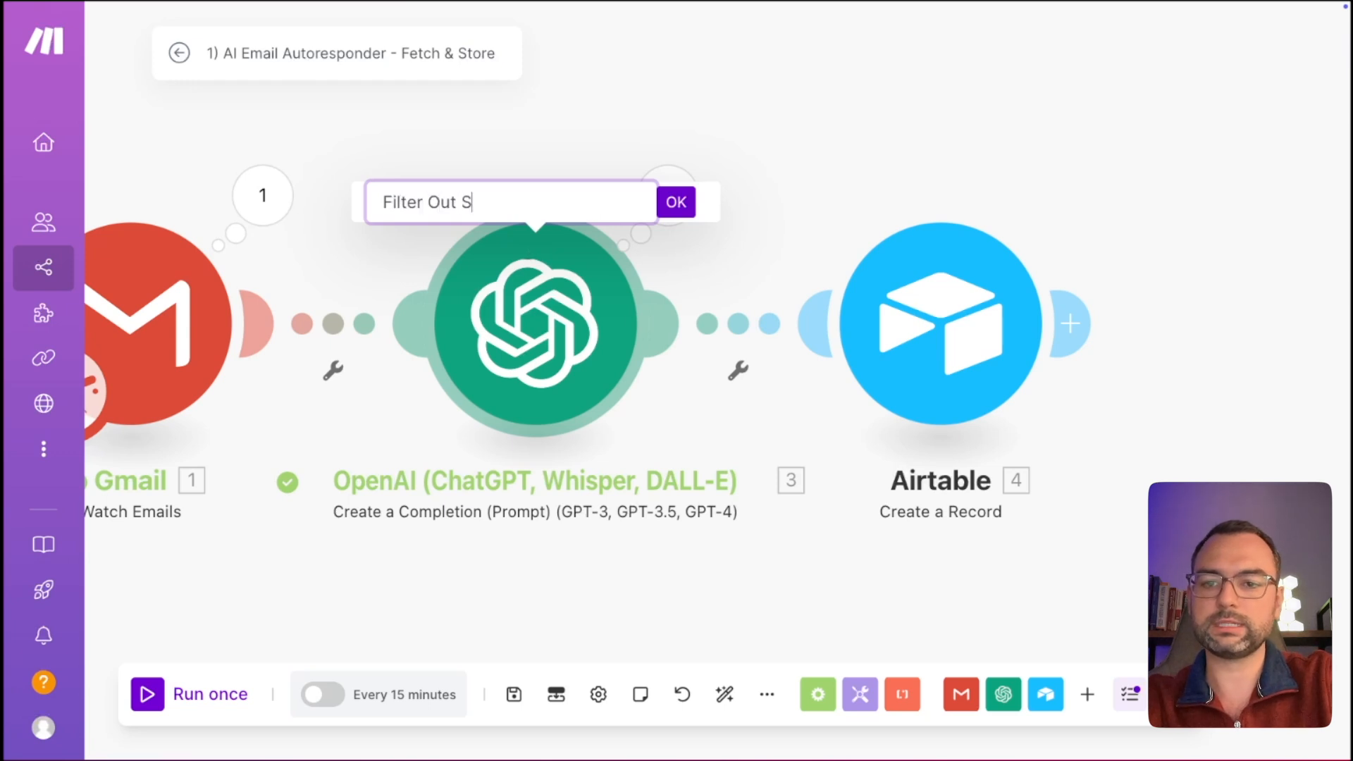
key(Return)
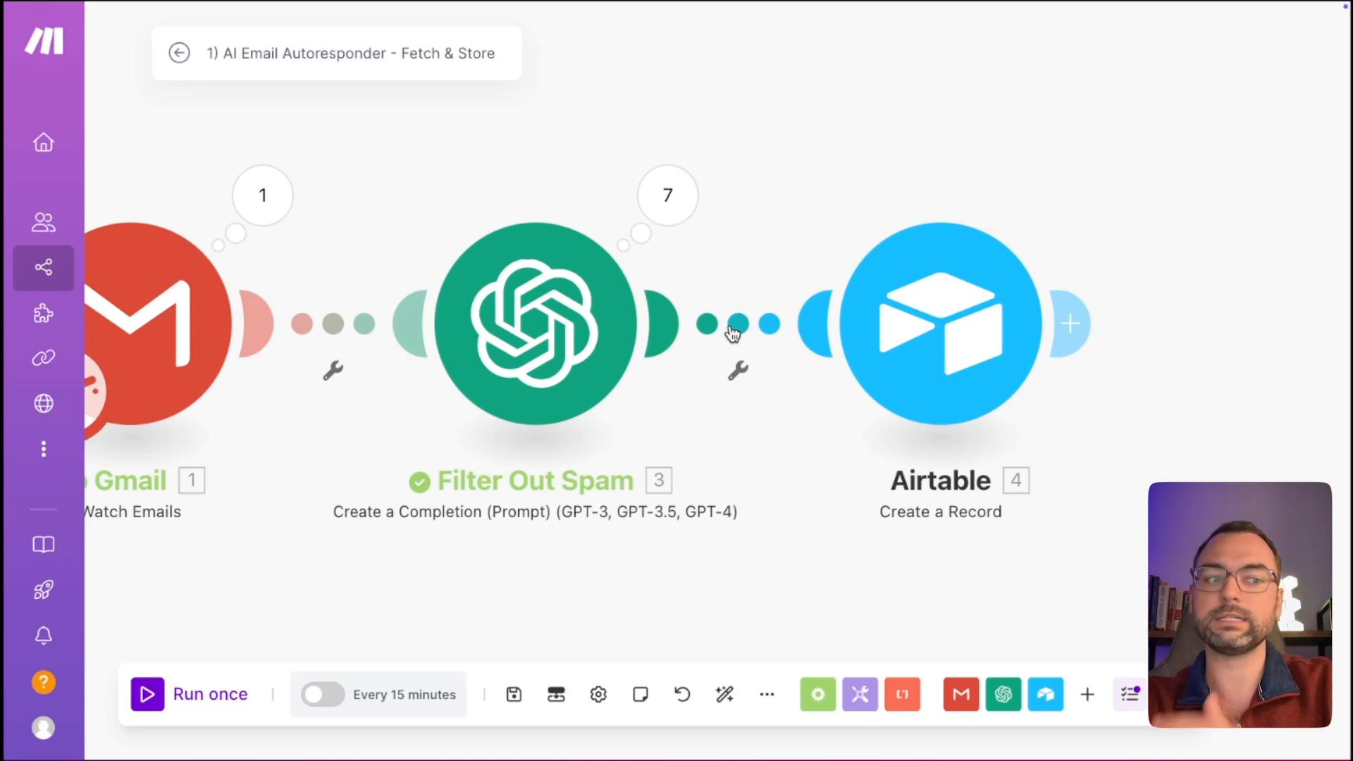
Add a filter before the Airtable module and label it 'Only Process Valid Emails'.
click(733, 329)
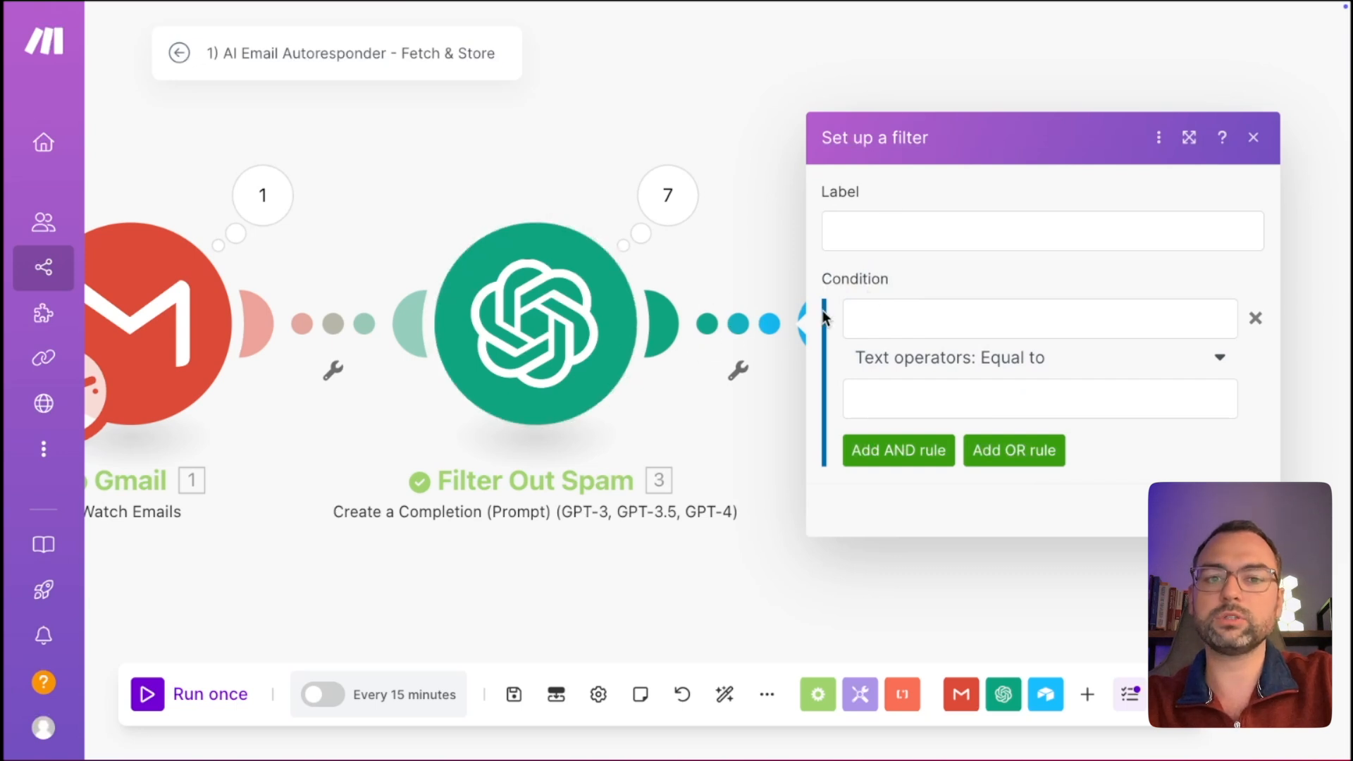
click(914, 238)
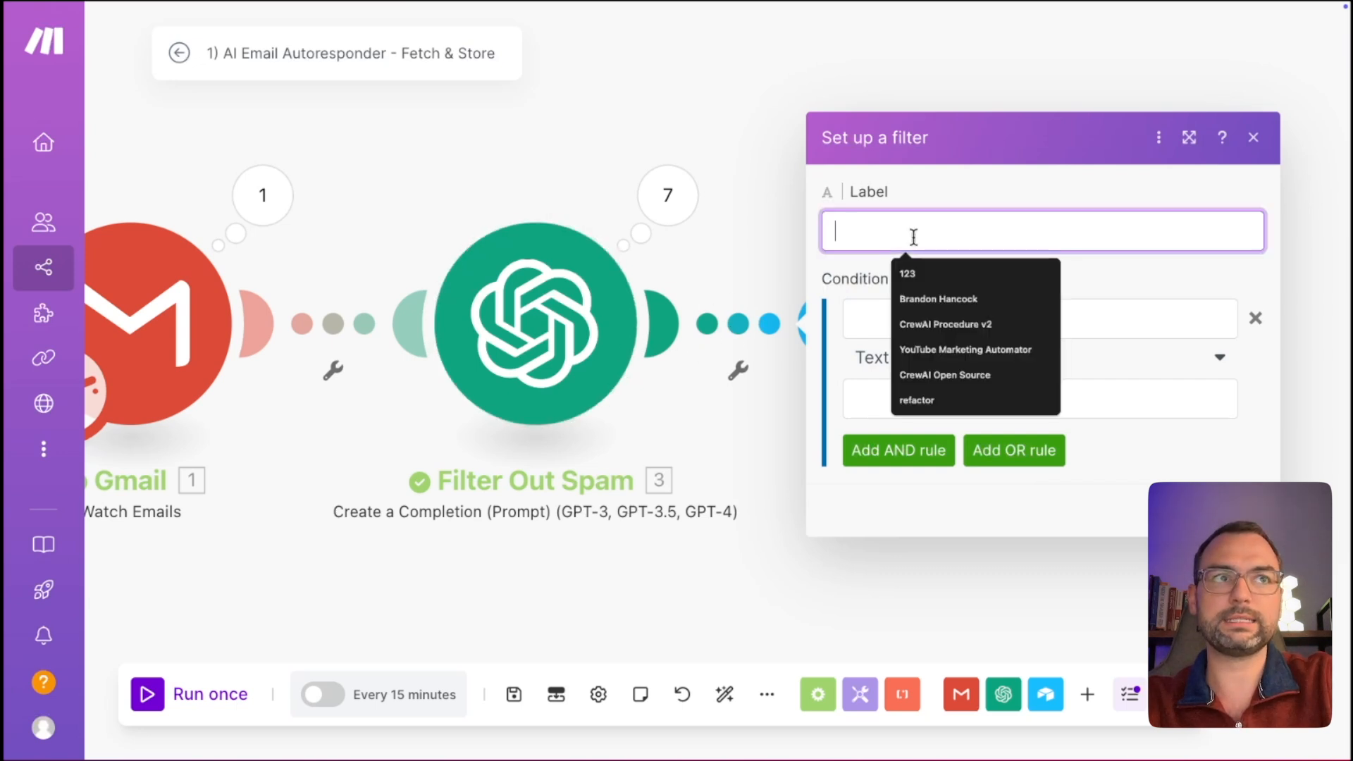
text(Only Proces)
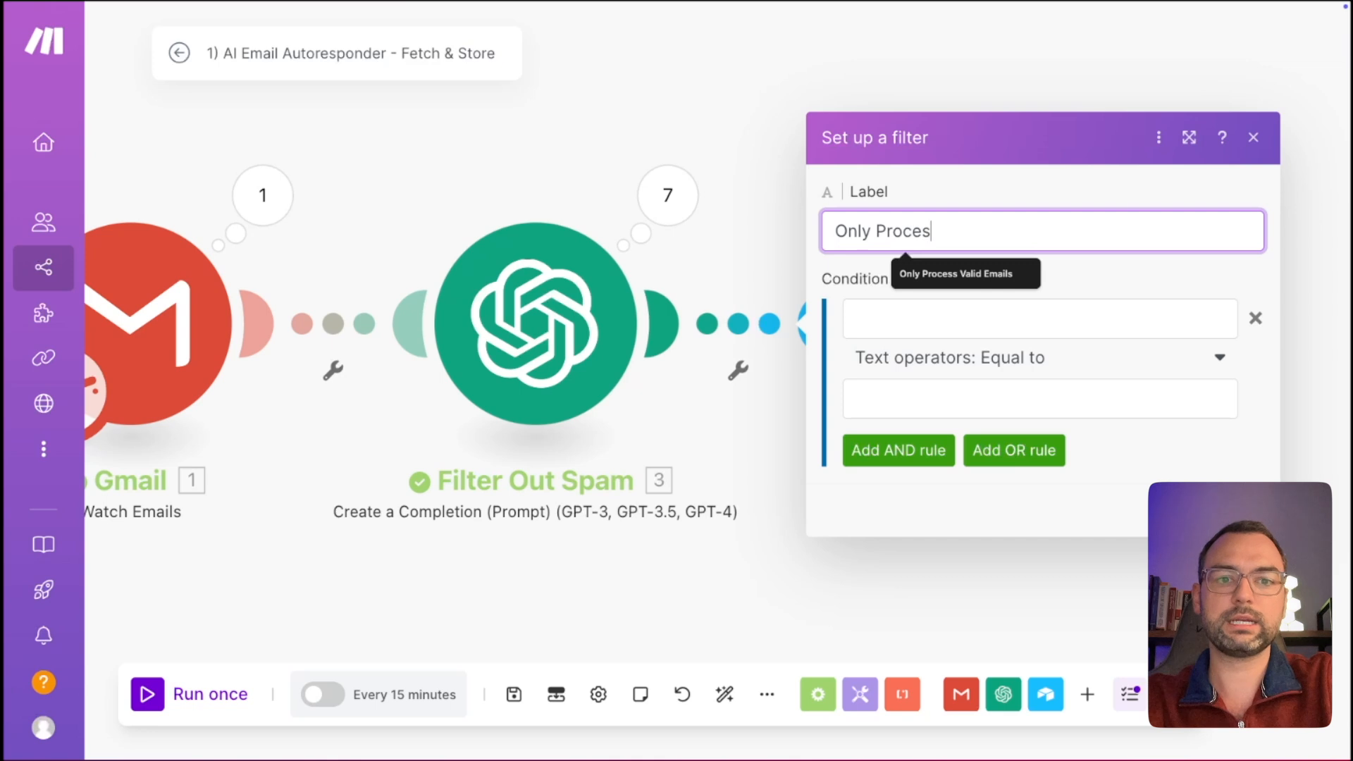
text(s Valid Email)
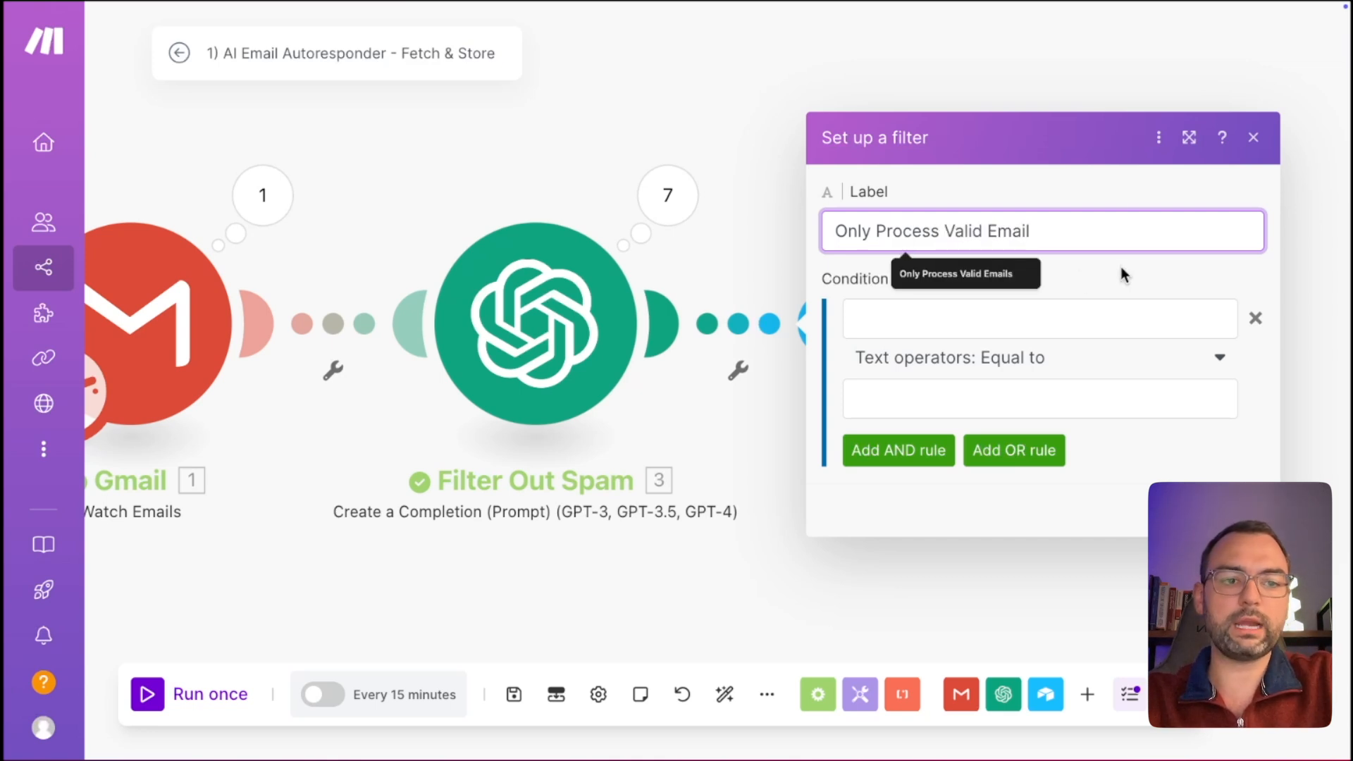
click(1121, 268)
click(1098, 244)
text(s)
click(1114, 266)
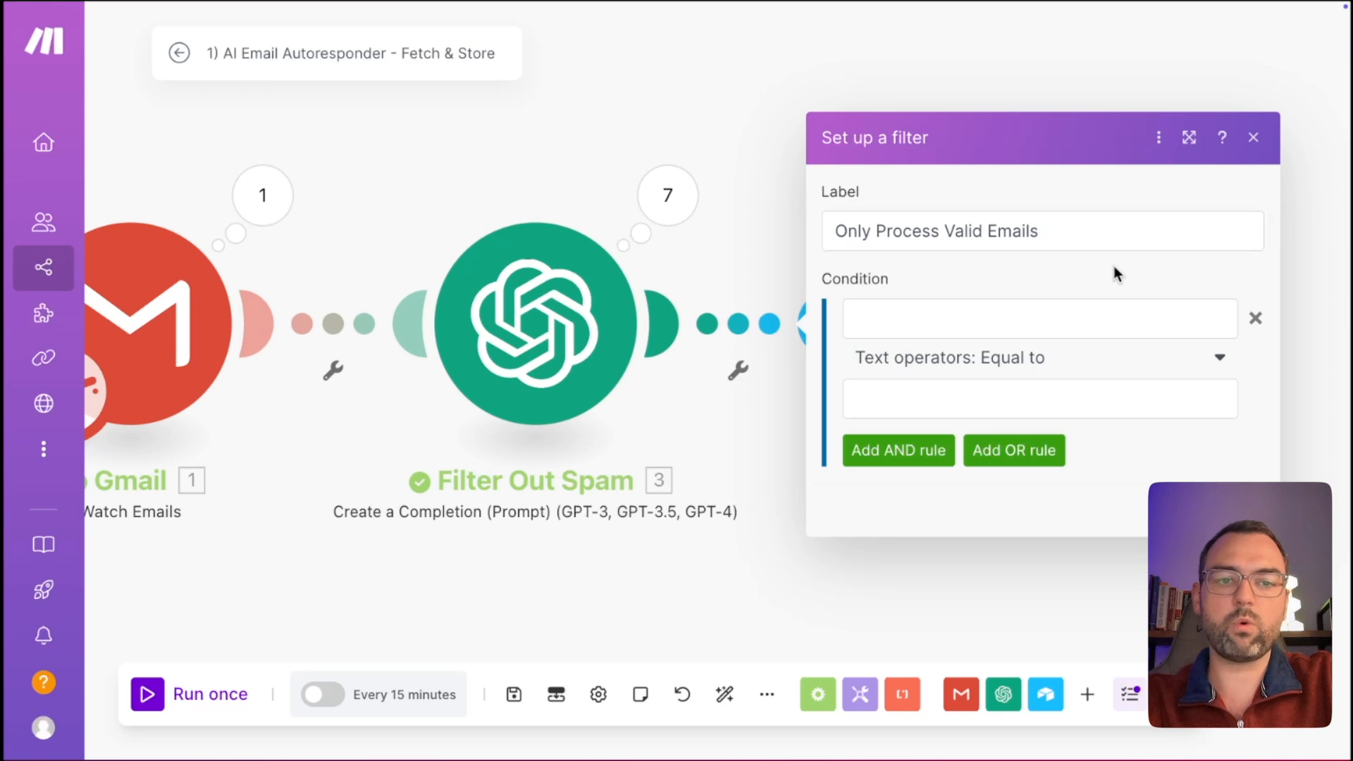
Set the filter condition to 3. result: valid Equal to 'true' and save it.
click(1083, 311)
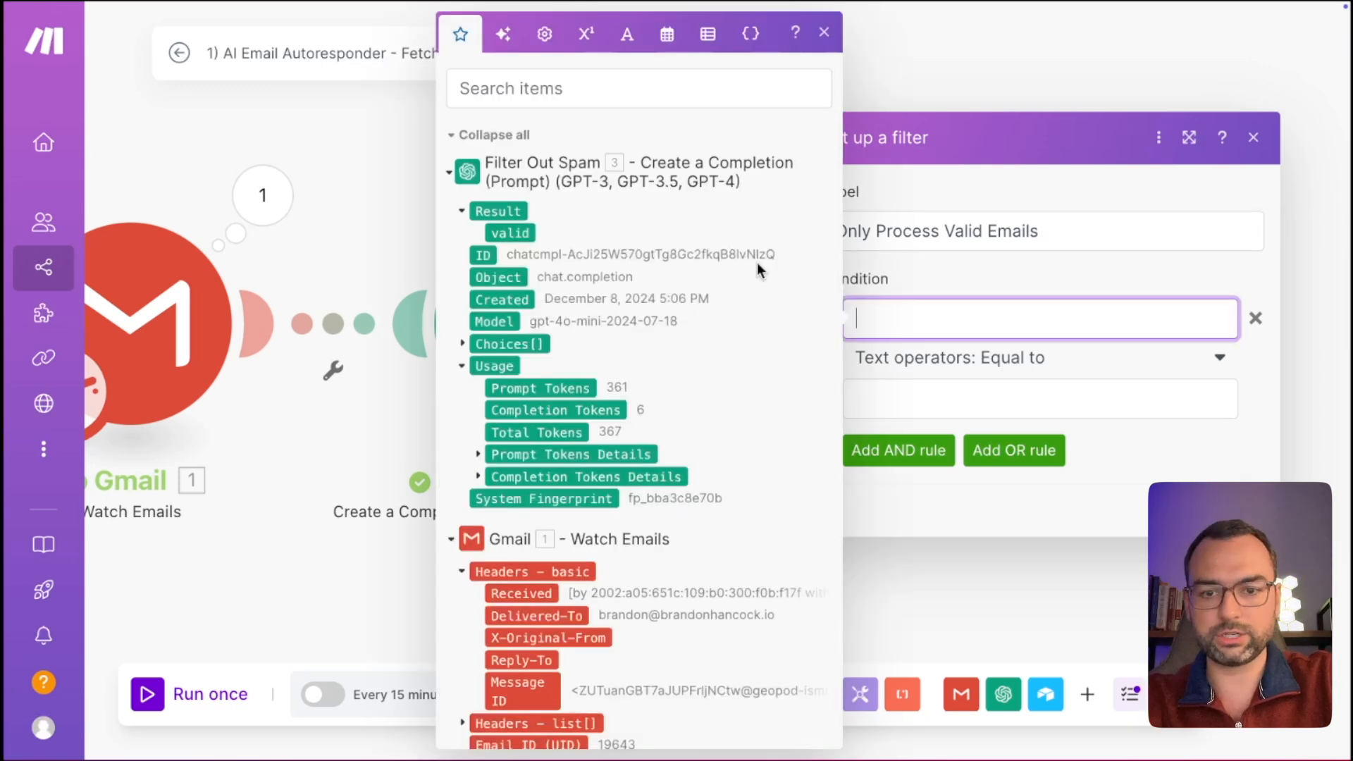
click(451, 540)
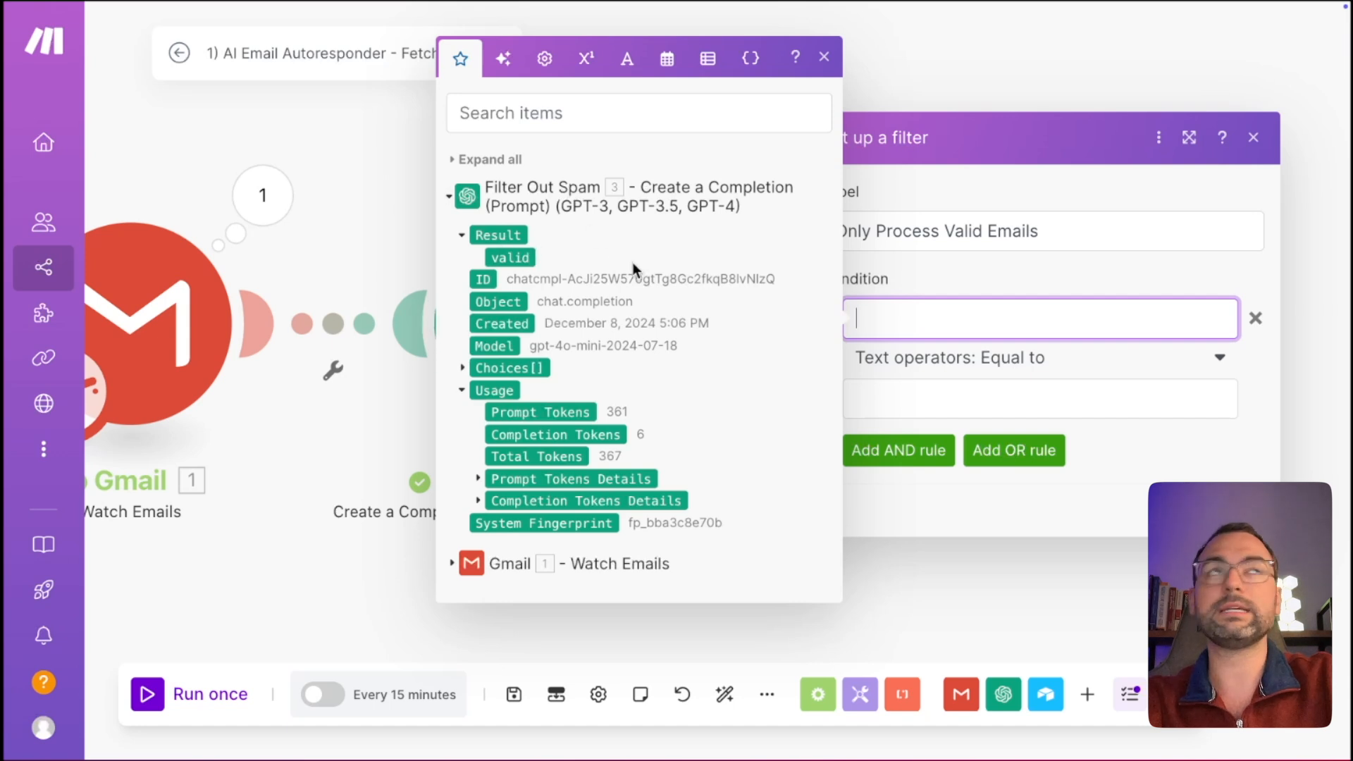
click(515, 258)
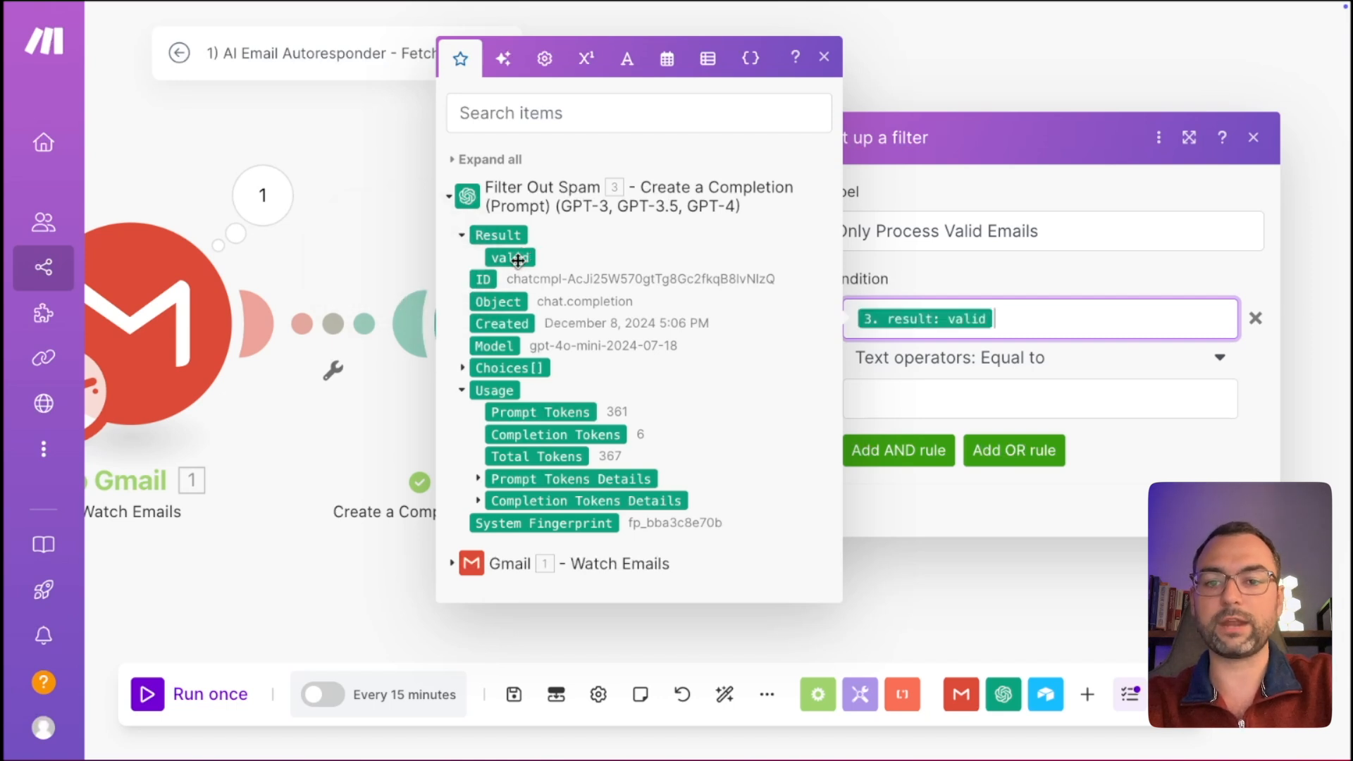
click(948, 389)
text(T)
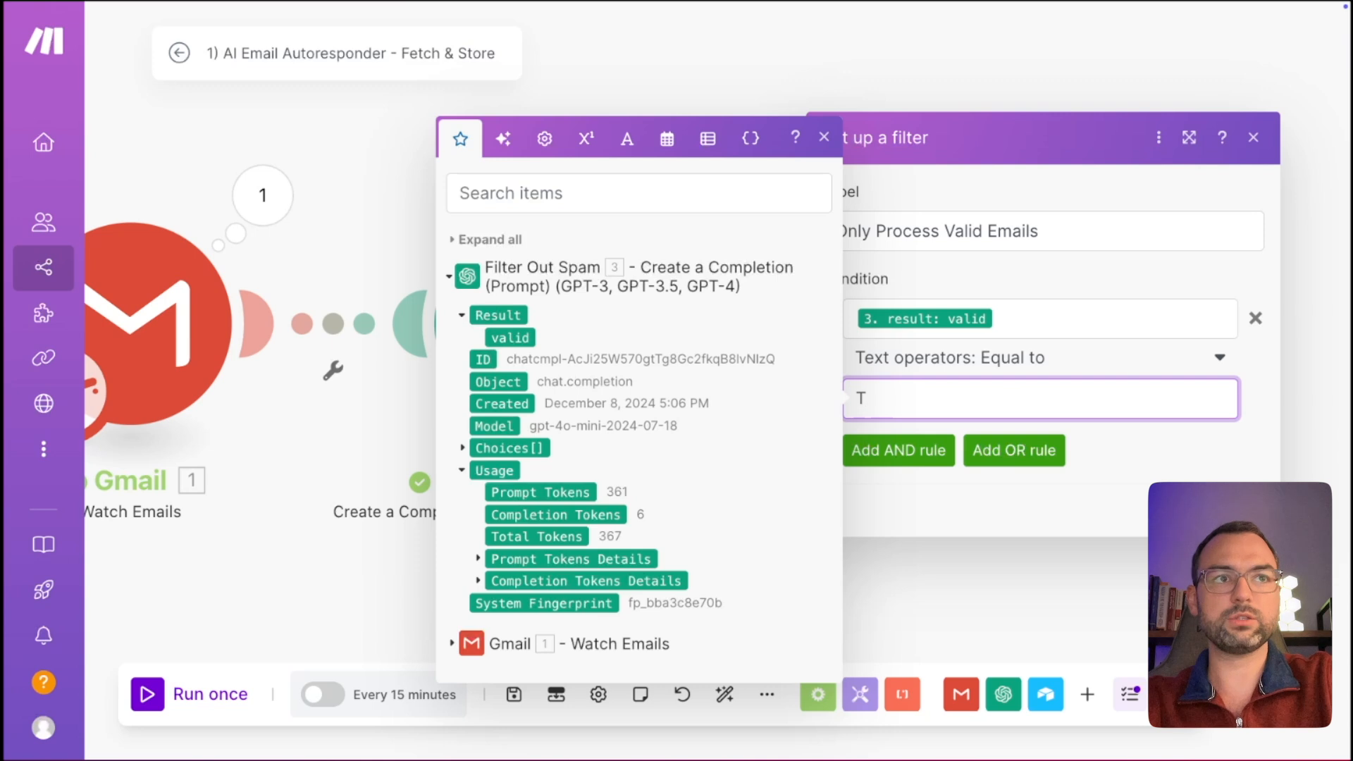
key(Escape)
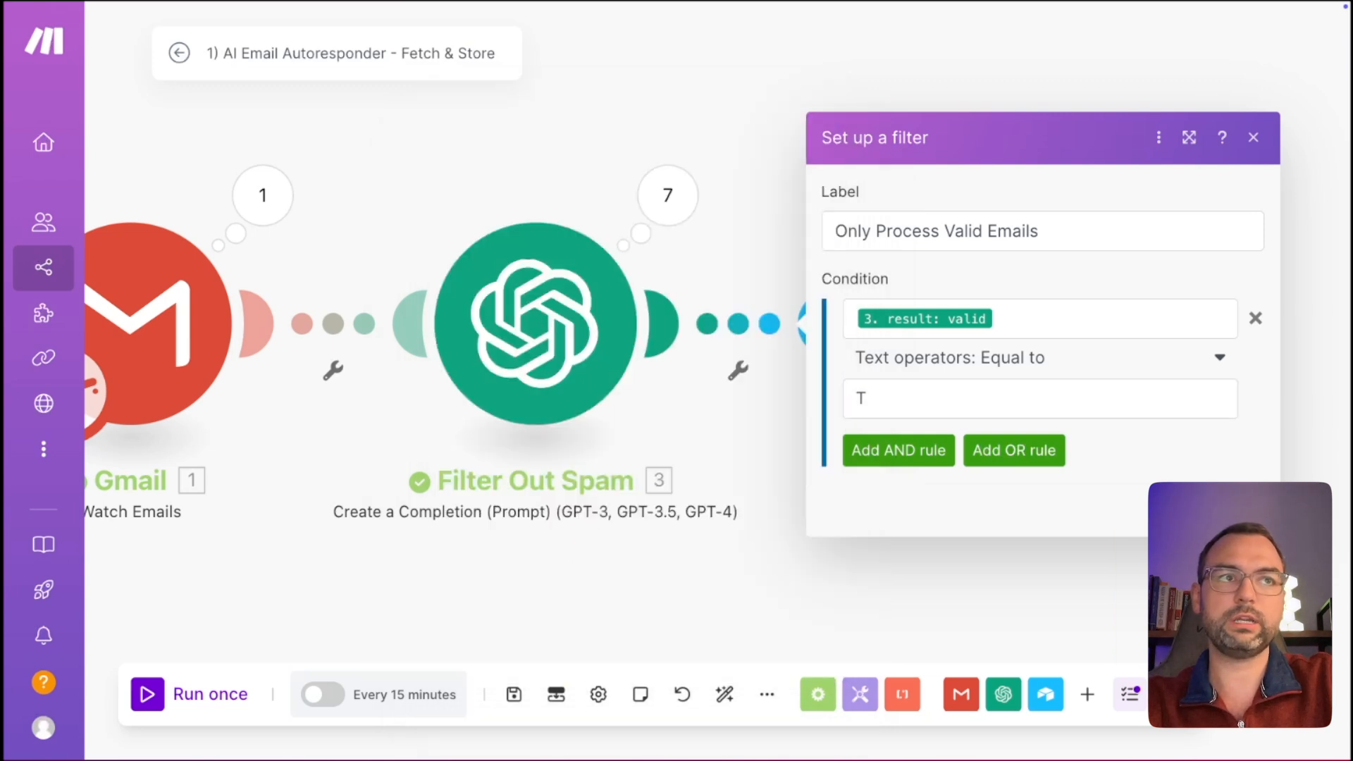
click(885, 396)
key(BackSpace)
text(true)
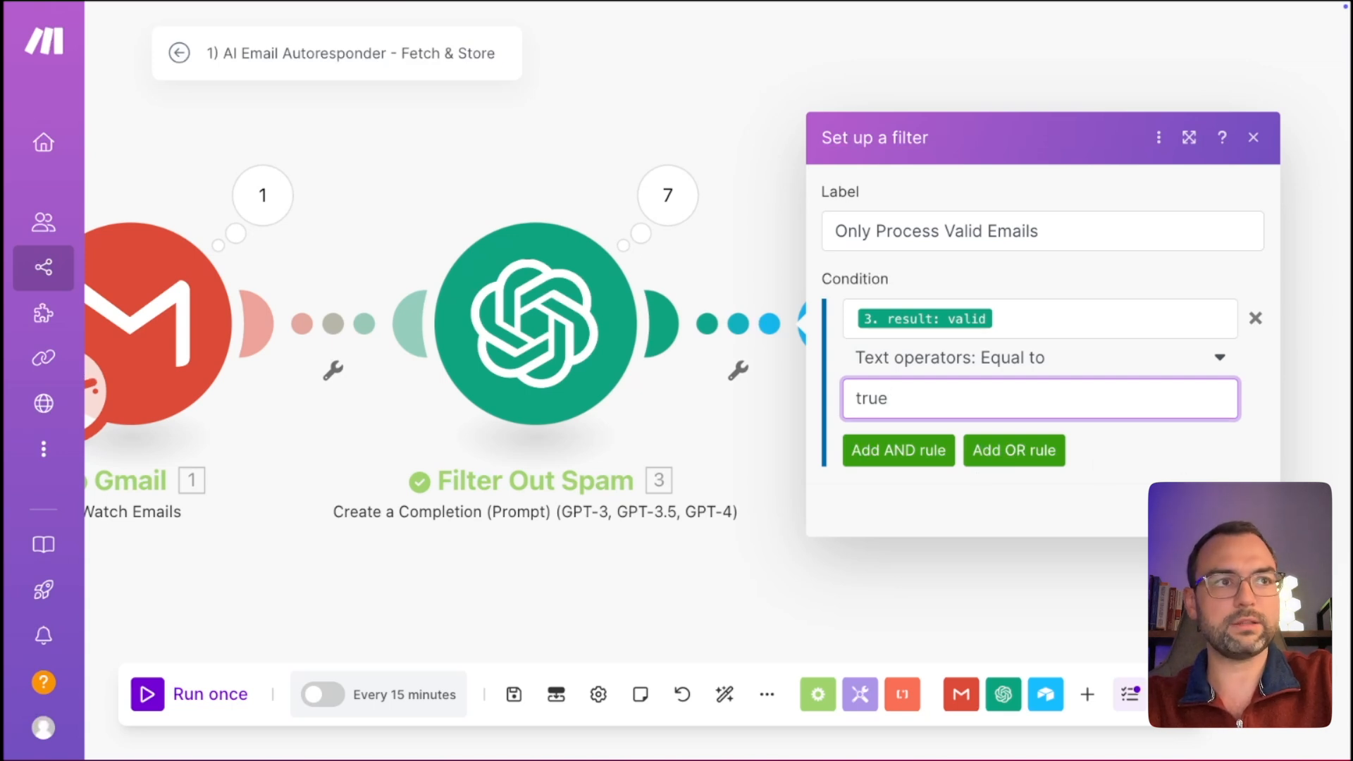
click(1243, 510)
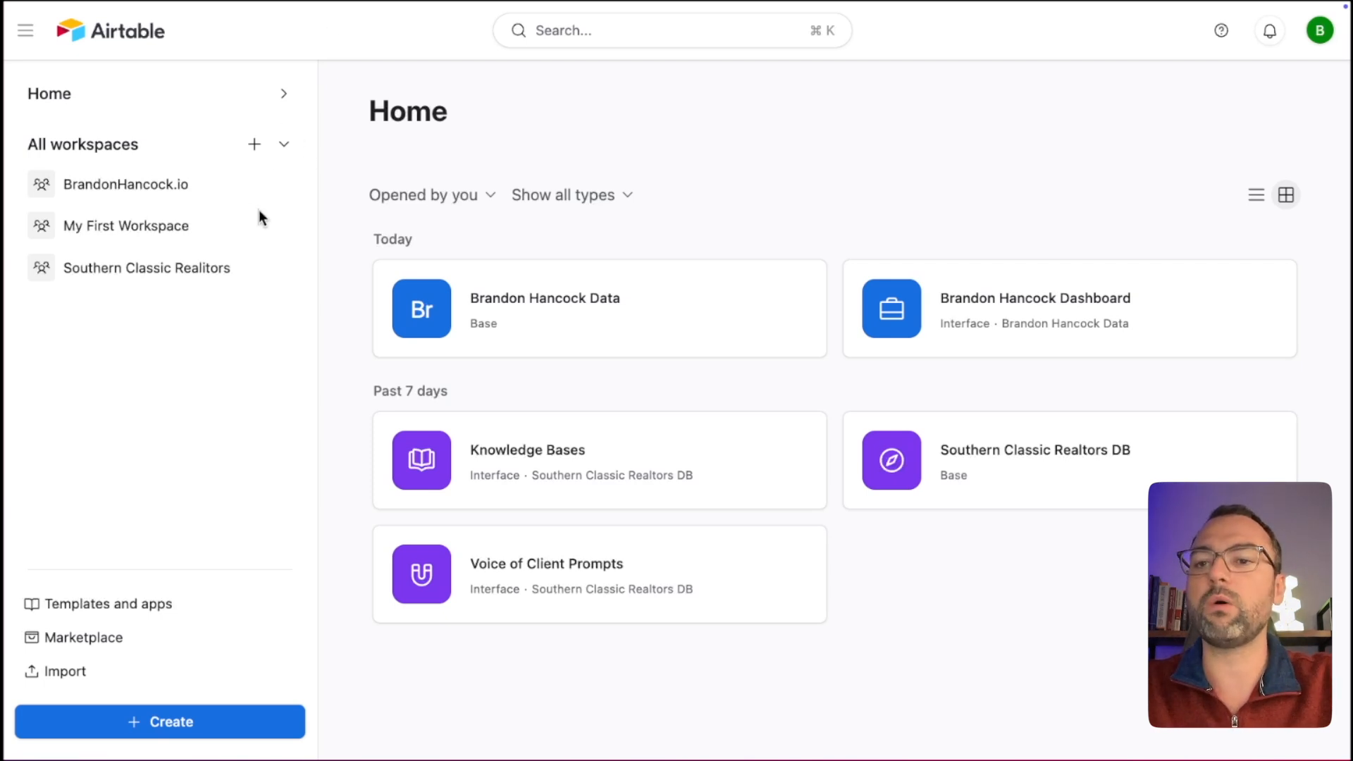
Create a new workspace from the Airtable Home page.
click(255, 147)
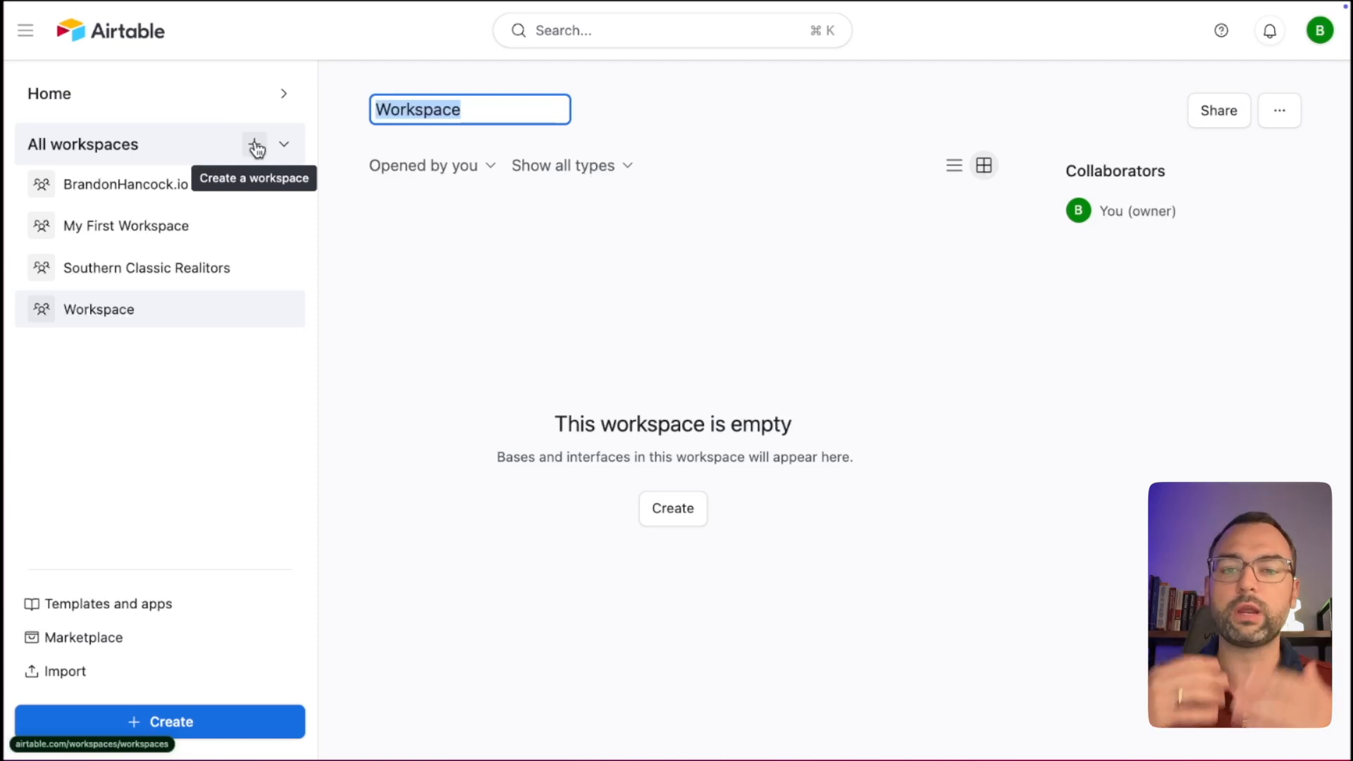
Name the new workspace 'YouTube' and begin creating its first base.
text(YouTube)
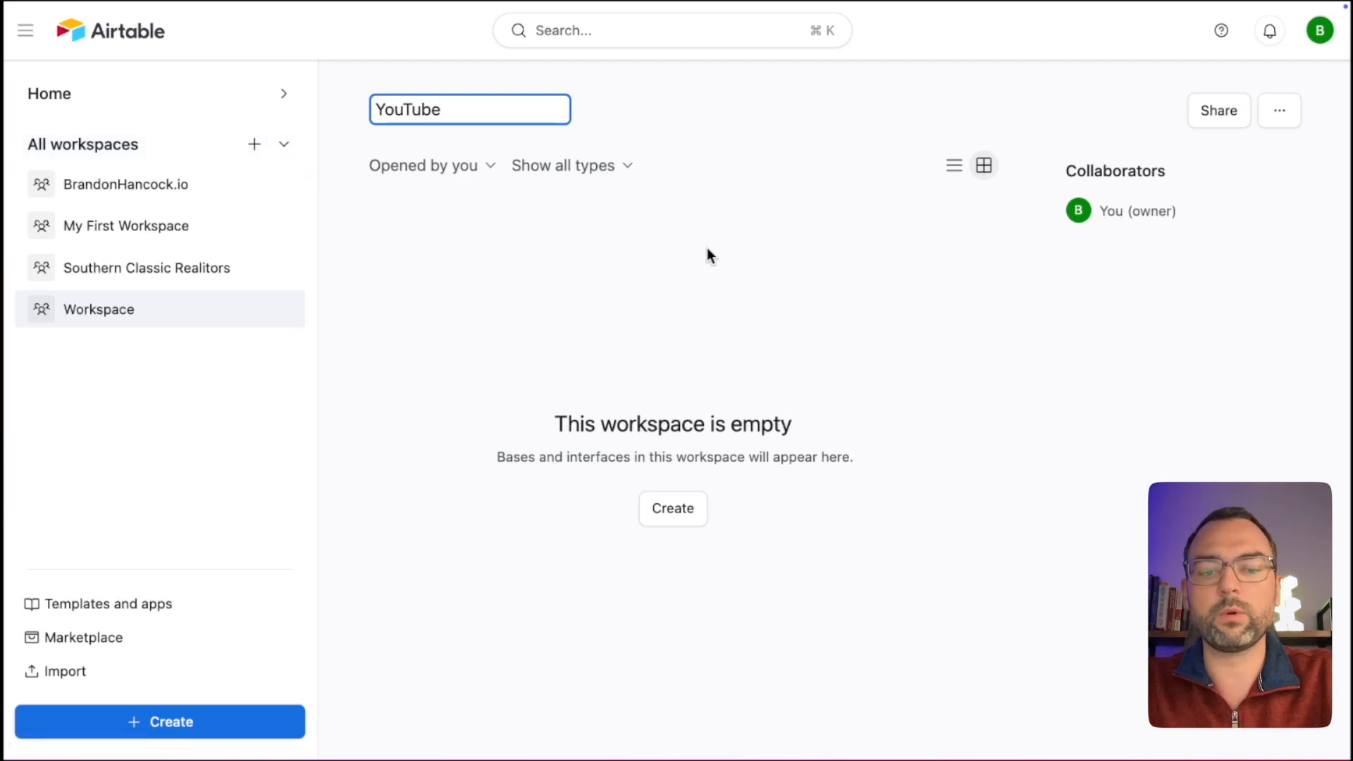
key(Return)
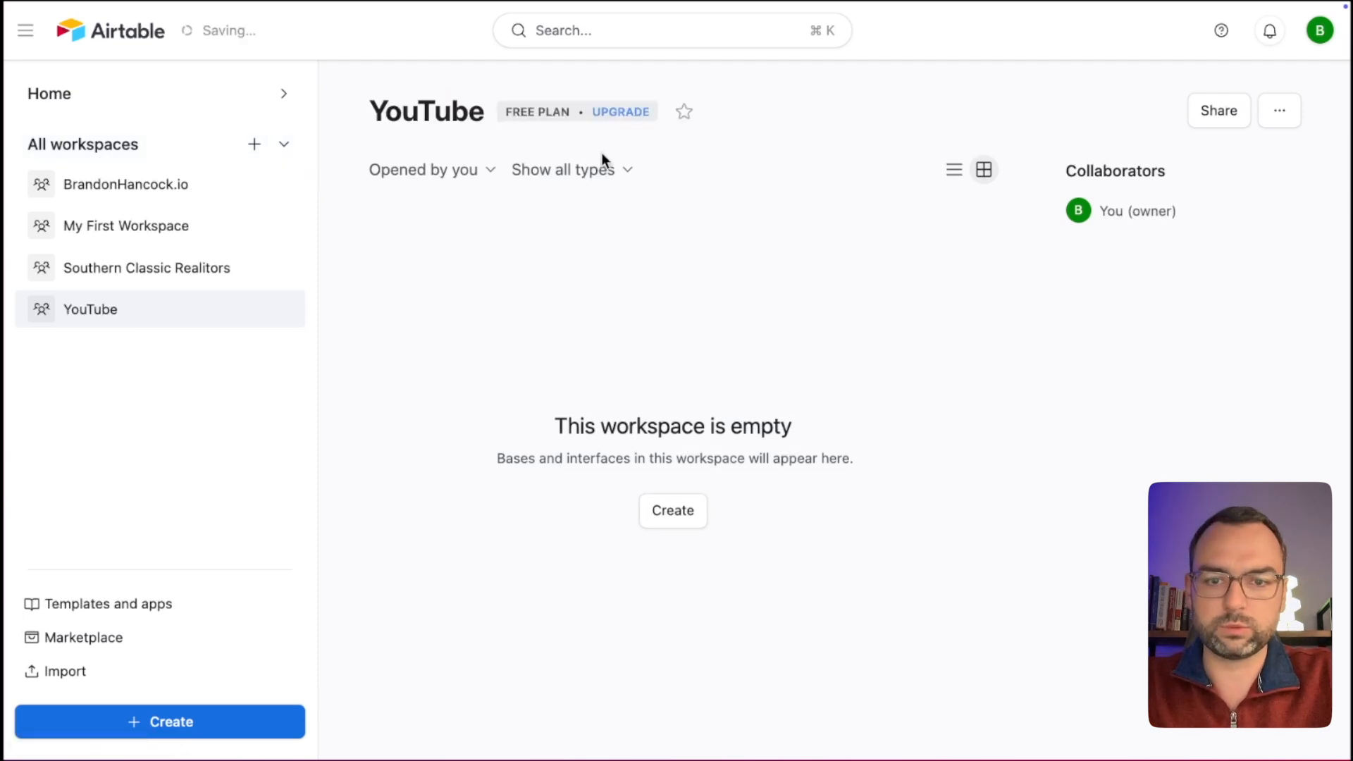
click(673, 512)
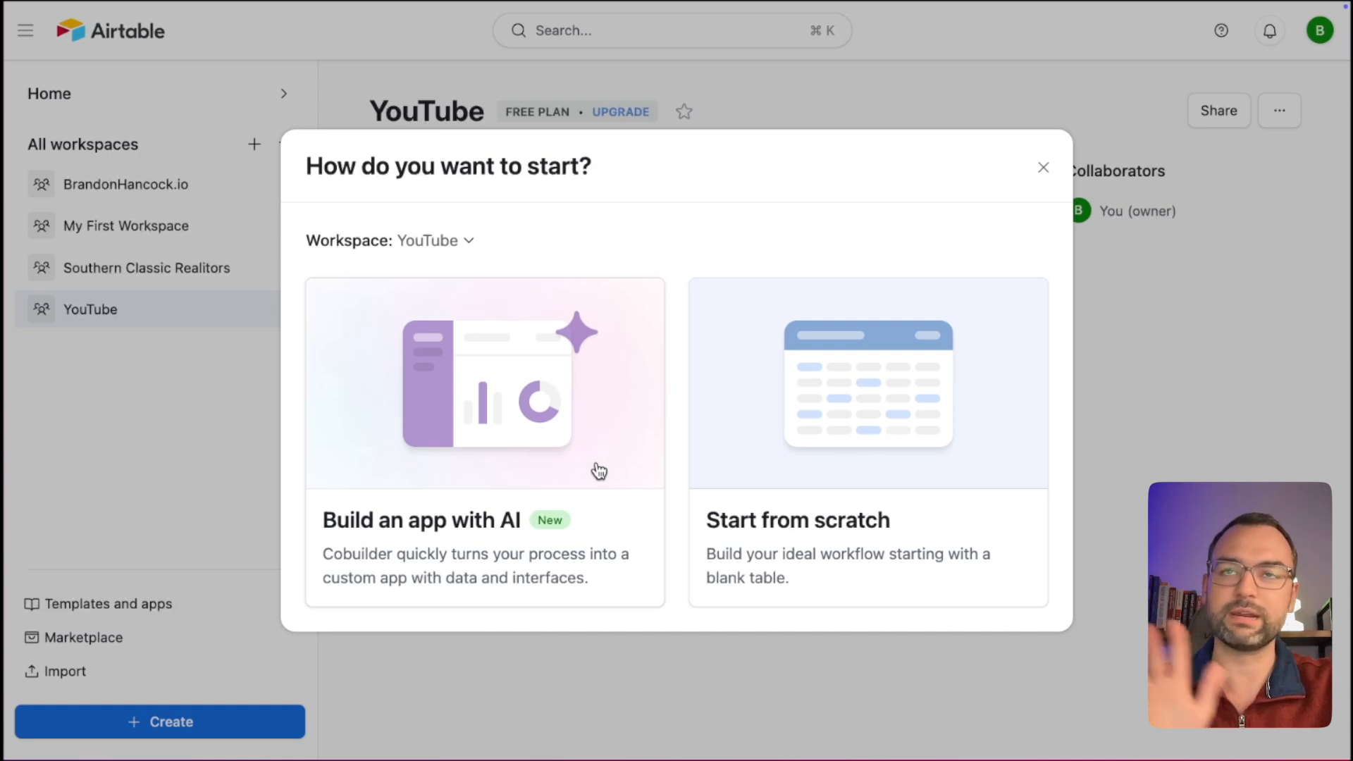
Start a blank base from scratch and rename it 'YouTube Database'.
click(833, 420)
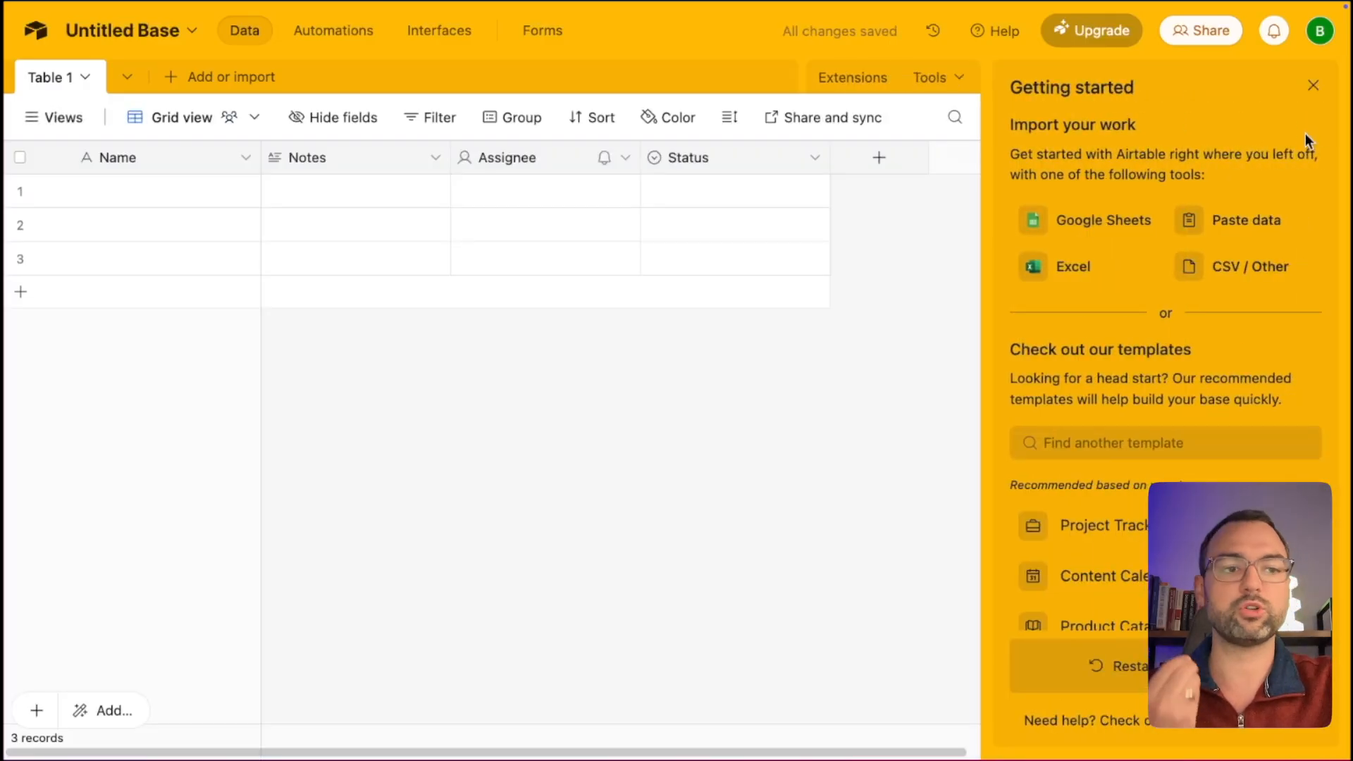
click(1313, 87)
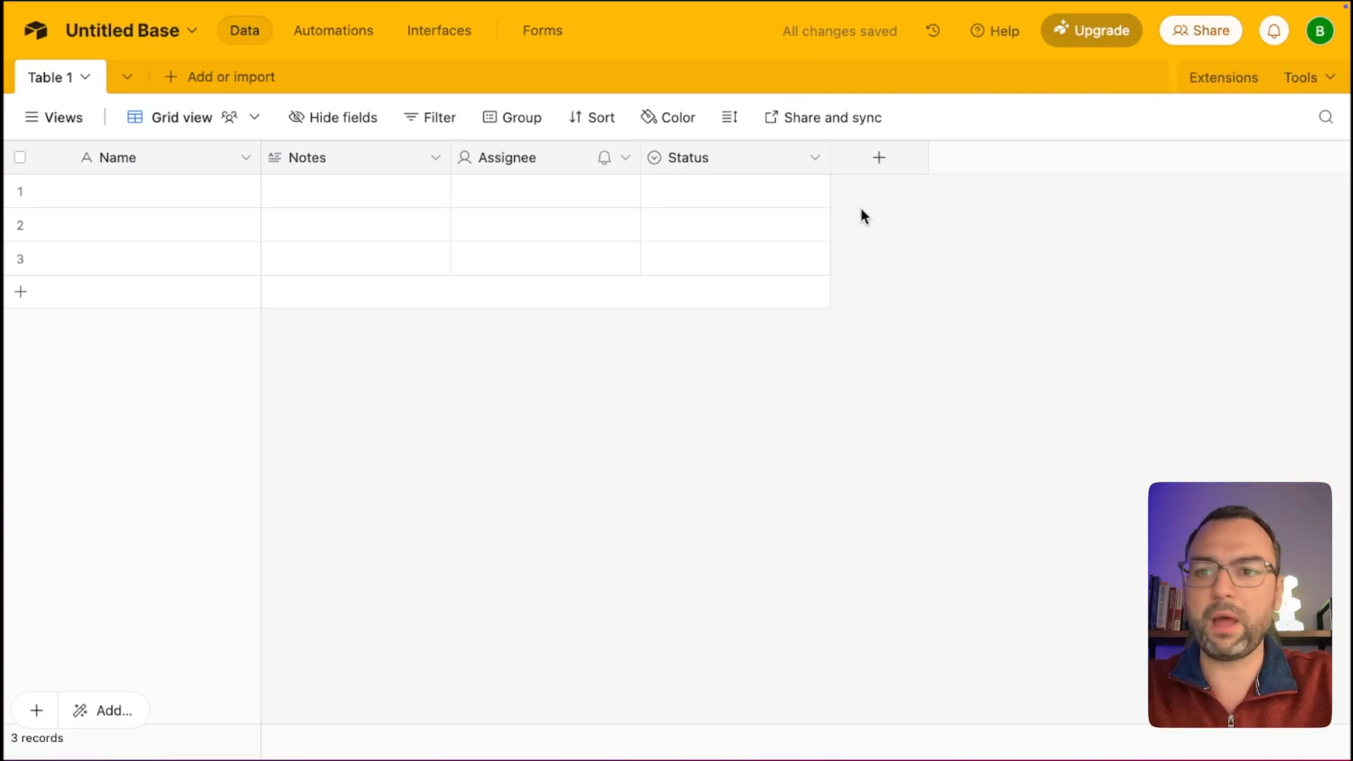
click(131, 17)
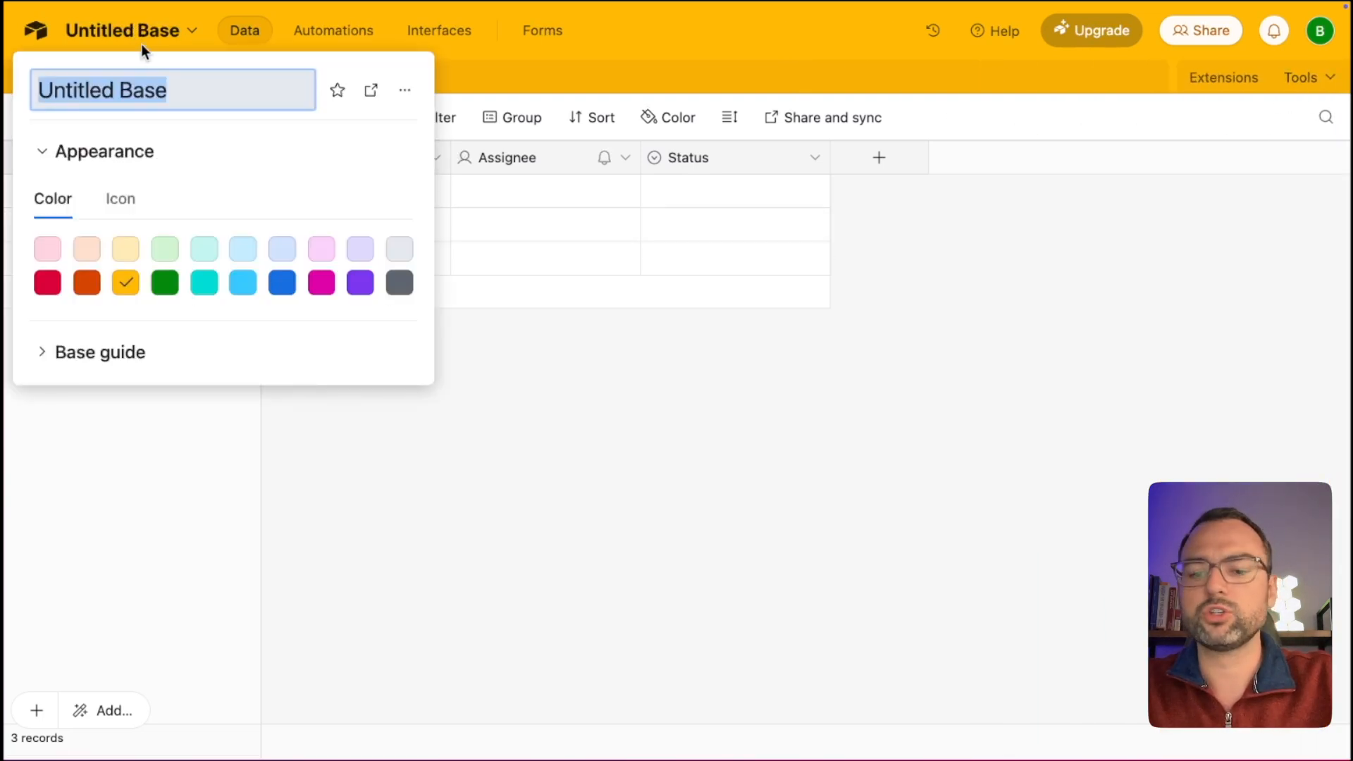
text(YouTube Database)
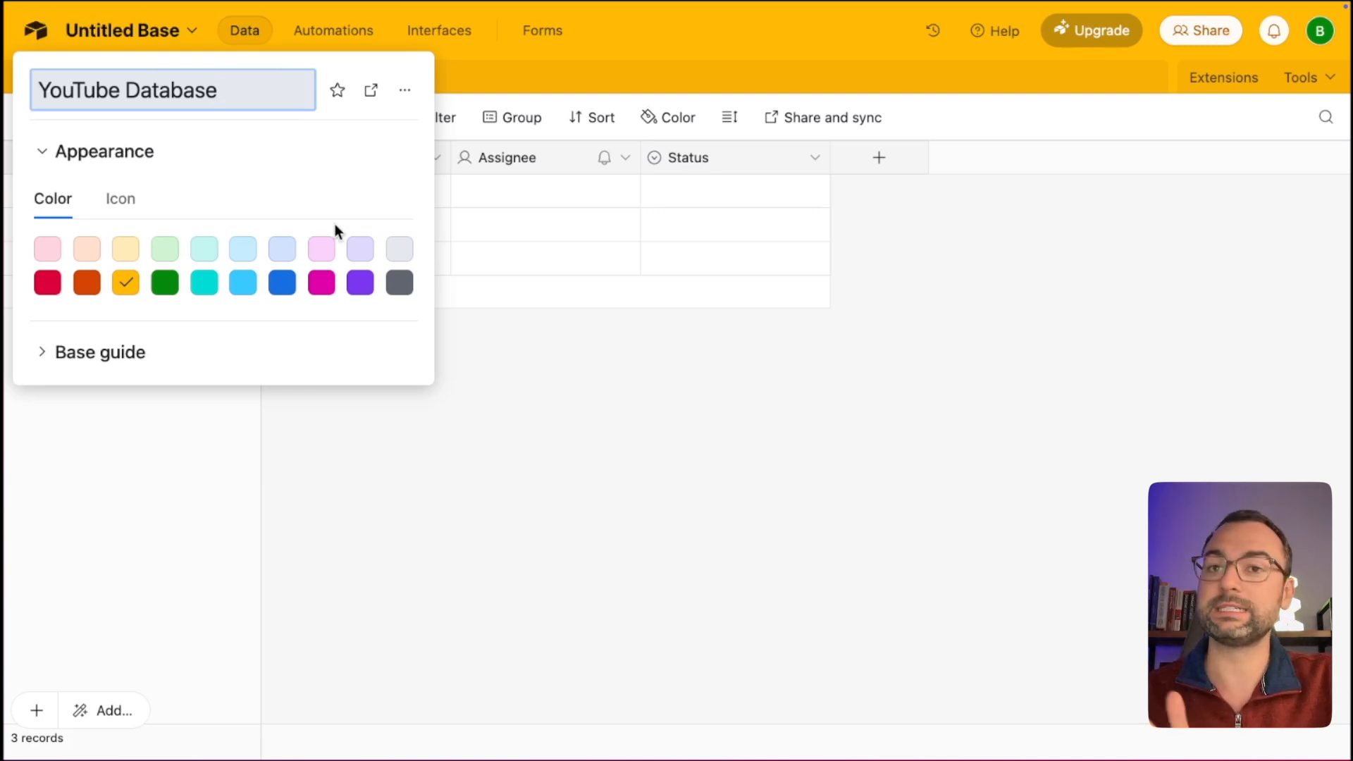
click(467, 441)
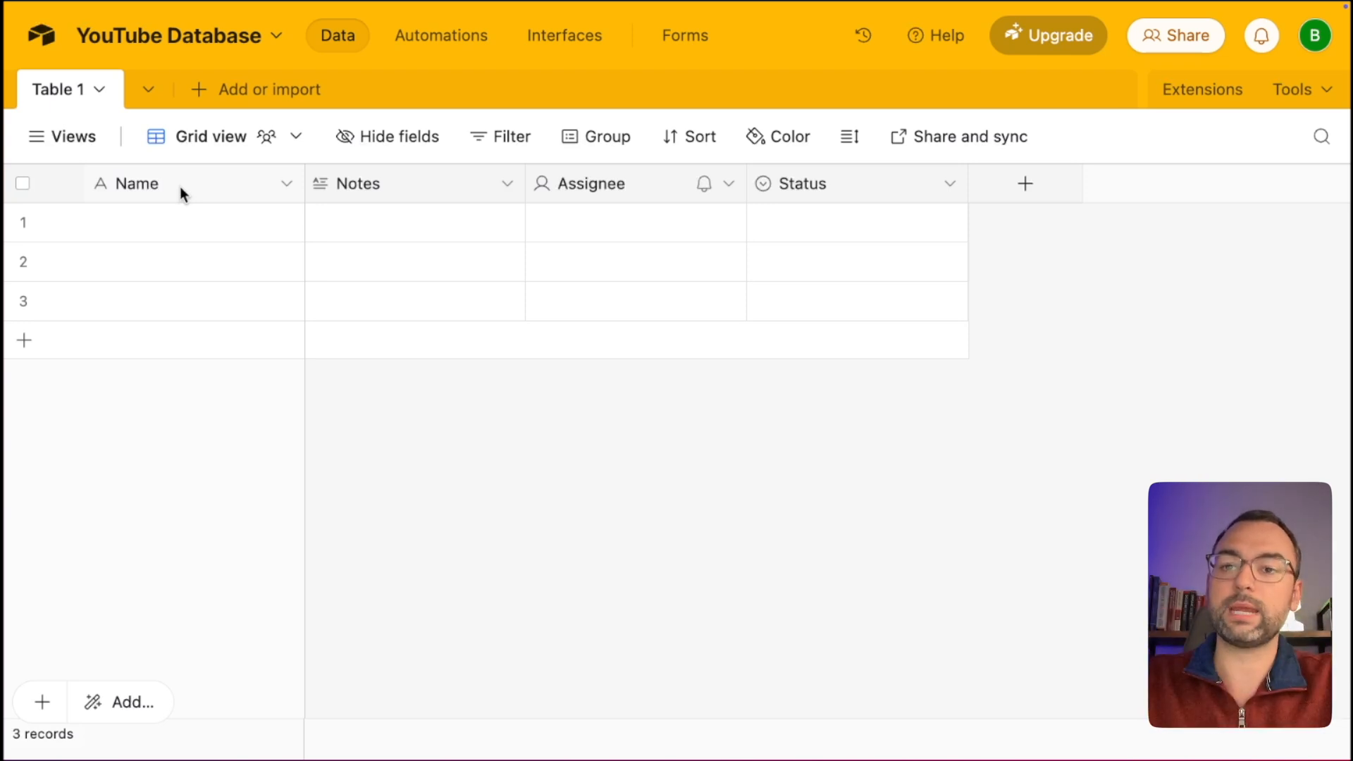
Rename Table 1 to 'Emails'.
click(62, 91)
click(61, 93)
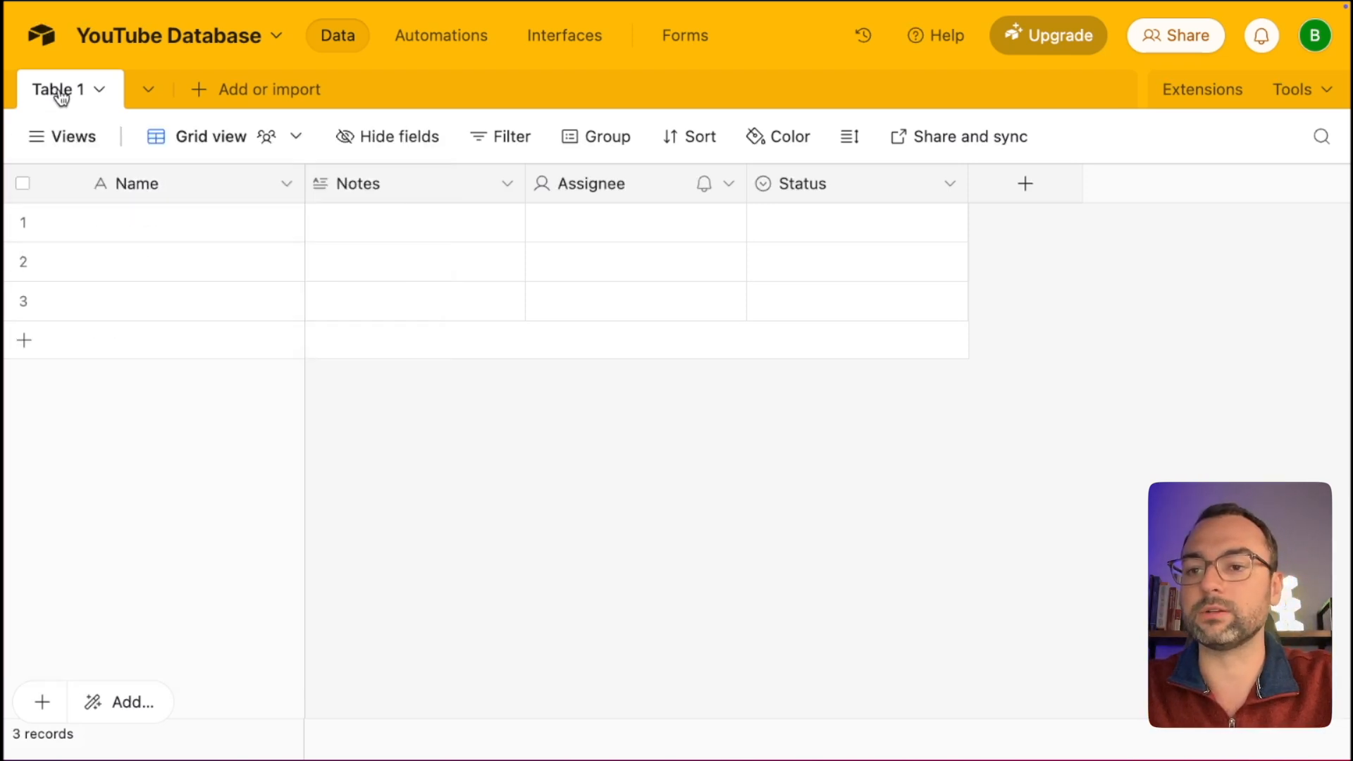
double_click(62, 91)
text(Emails)
key(Return)
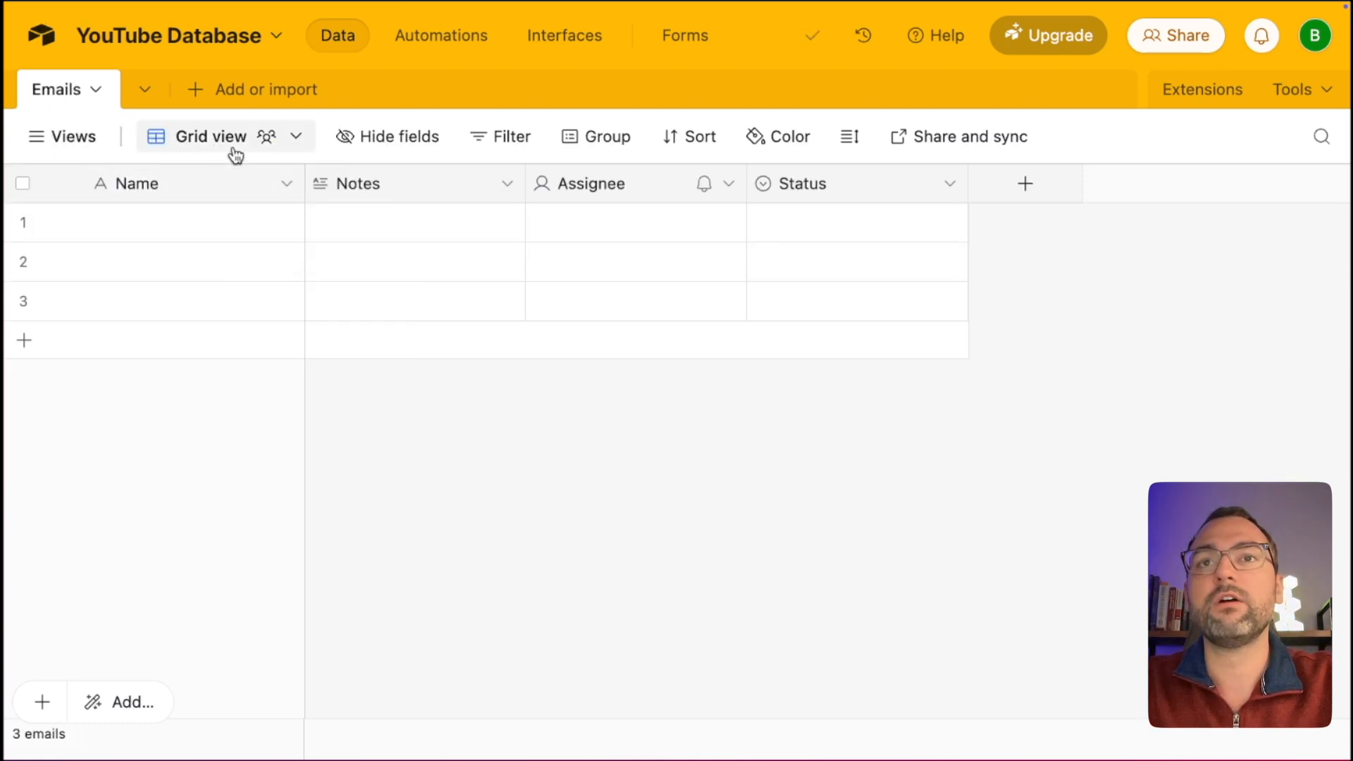
Rename the Name primary field to 'Email Id'.
click(150, 185)
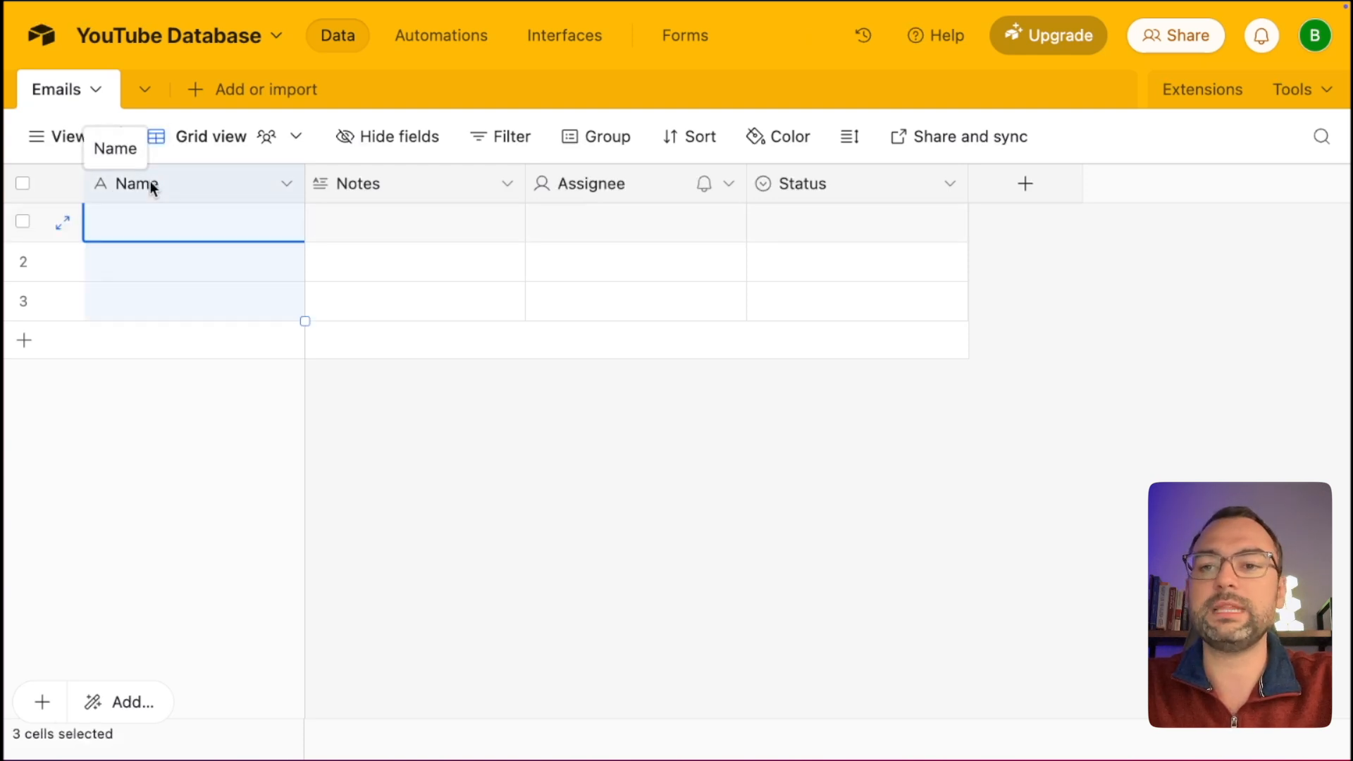
double_click(161, 187)
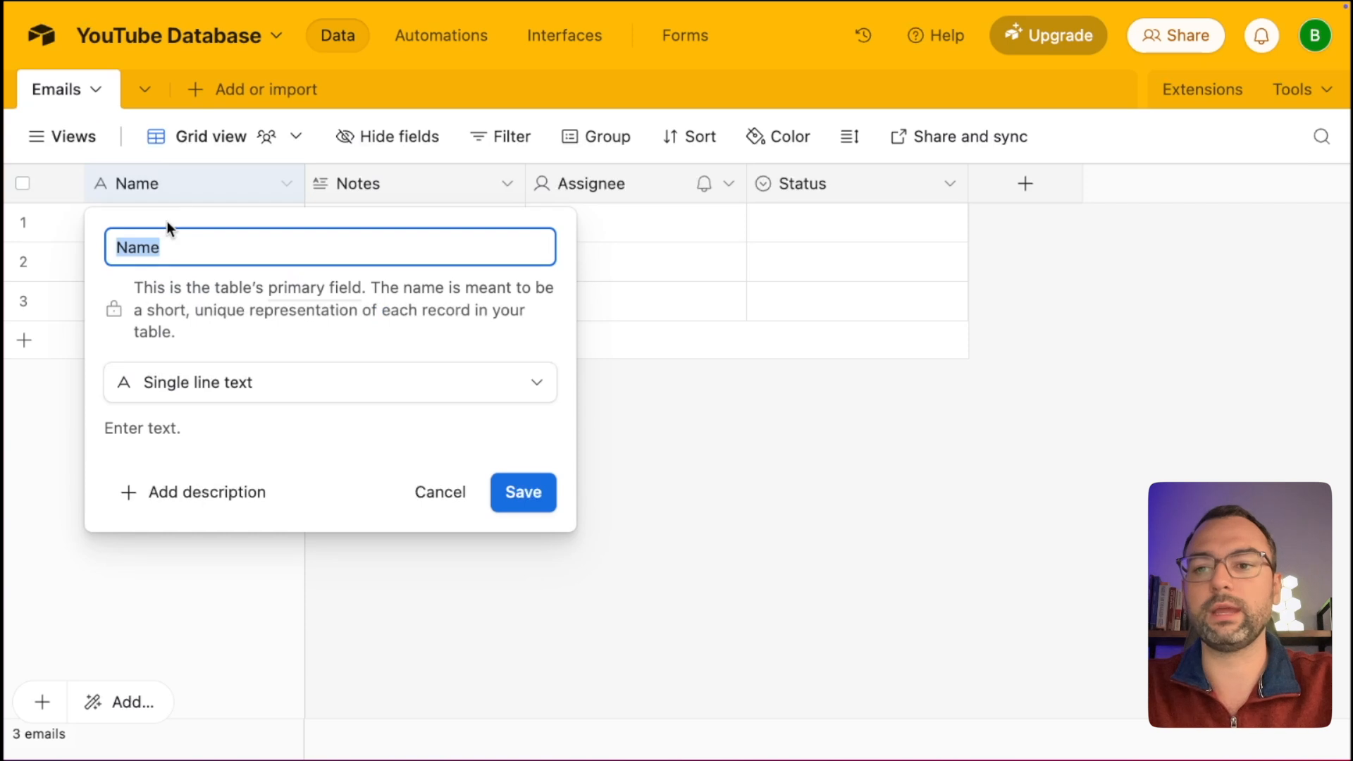
text(Email Id)
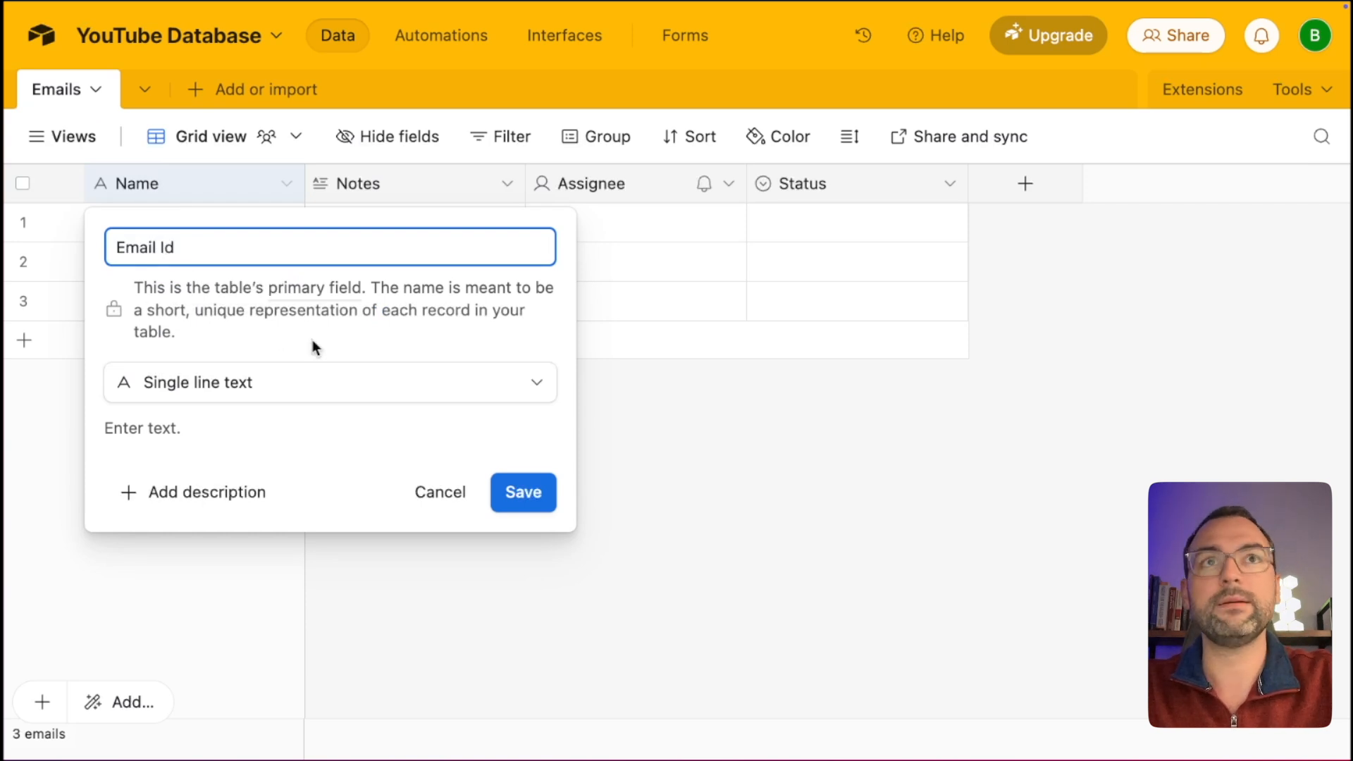
click(521, 492)
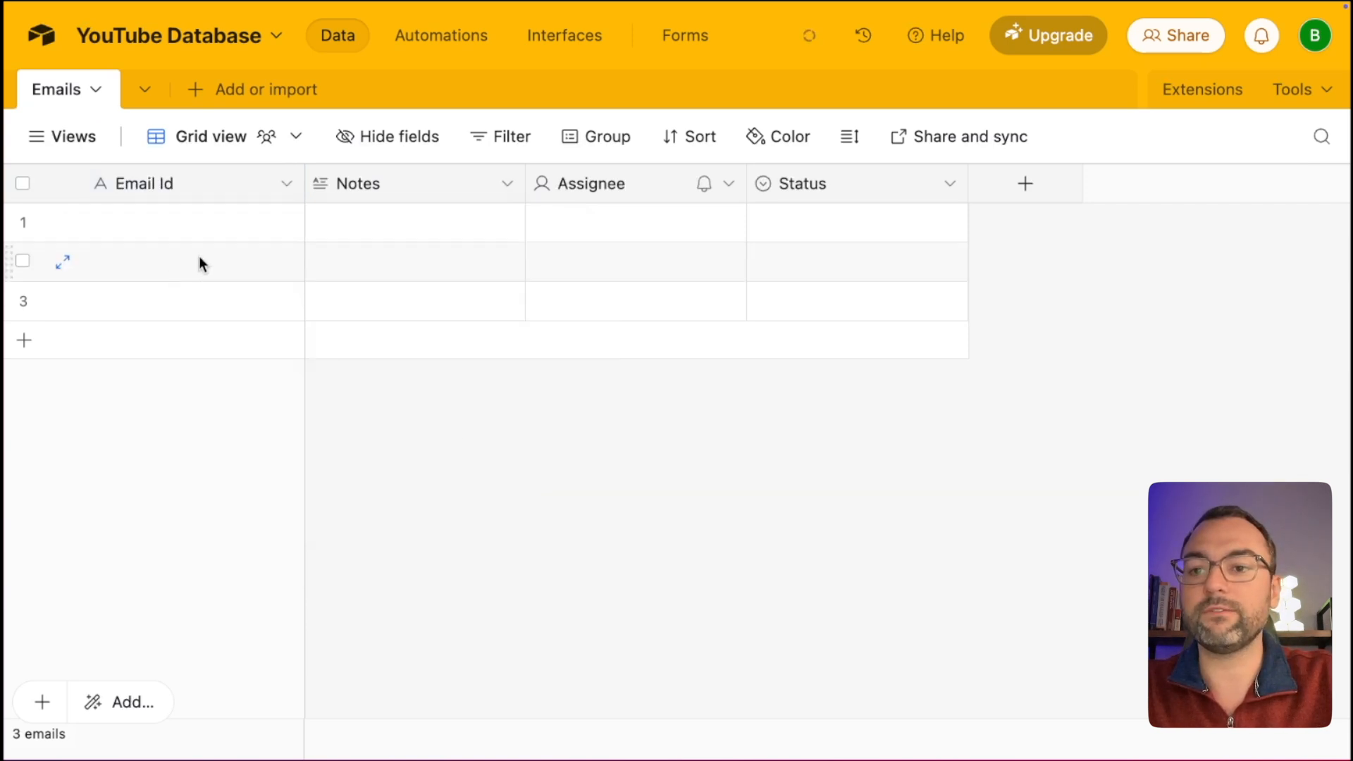
Delete the three empty records from the table.
click(23, 222)
shift+click(24, 302)
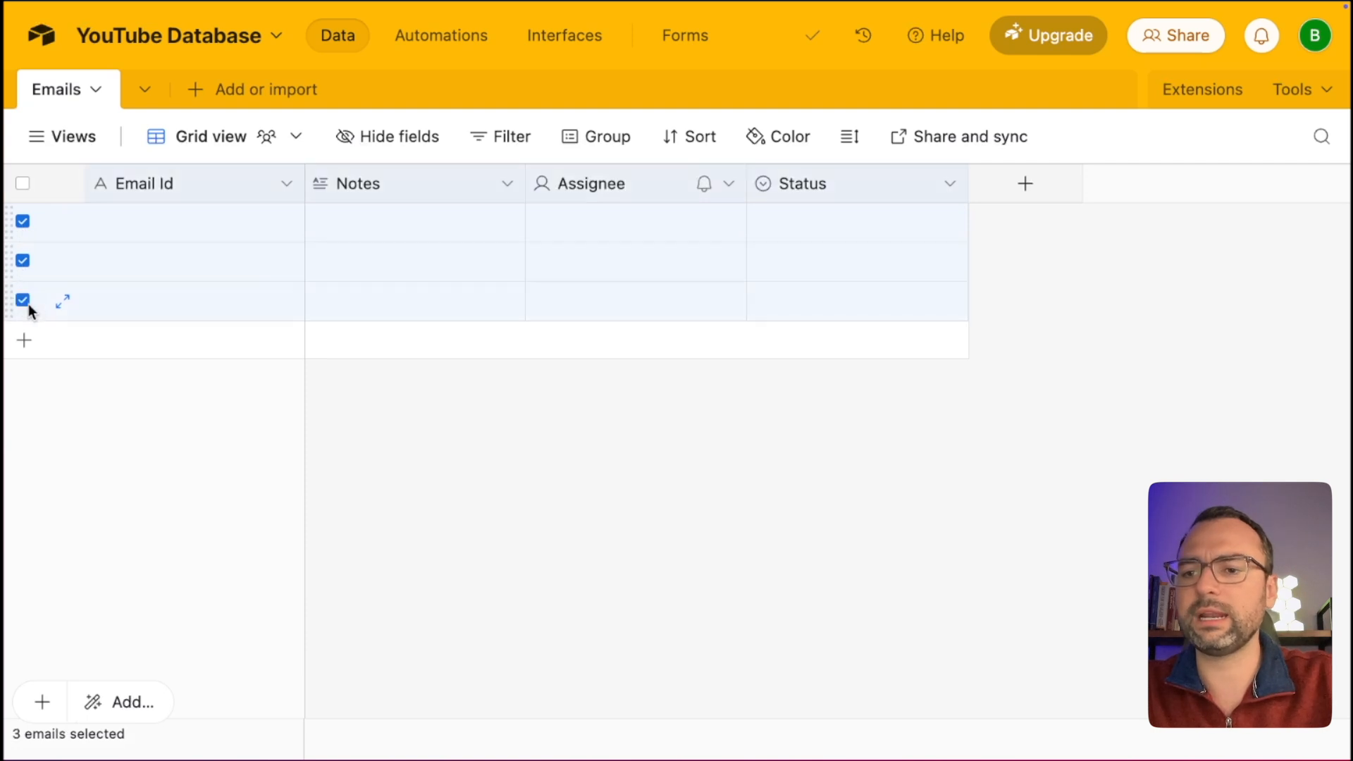
right_click(186, 255)
click(255, 350)
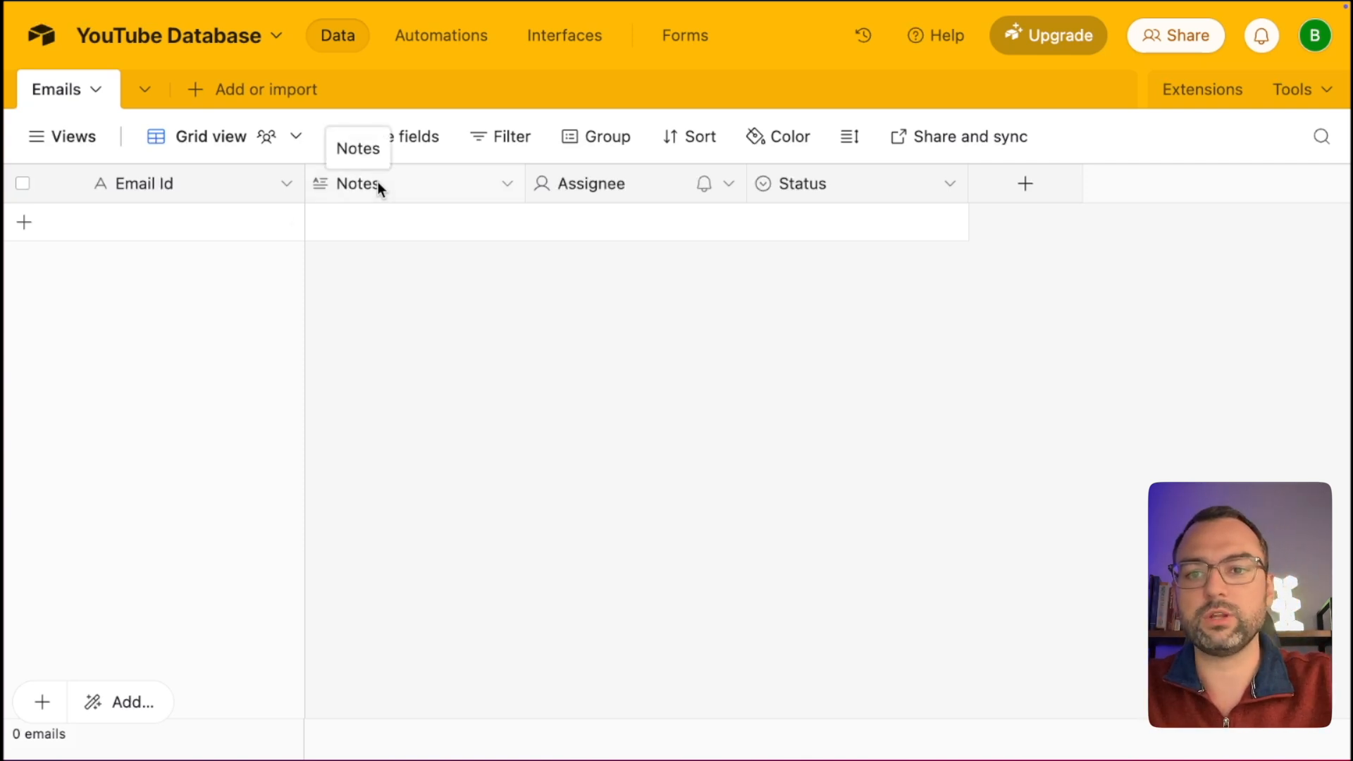
Rename the Notes field to 'Date' and change its type to Date.
double_click(371, 194)
text(D)
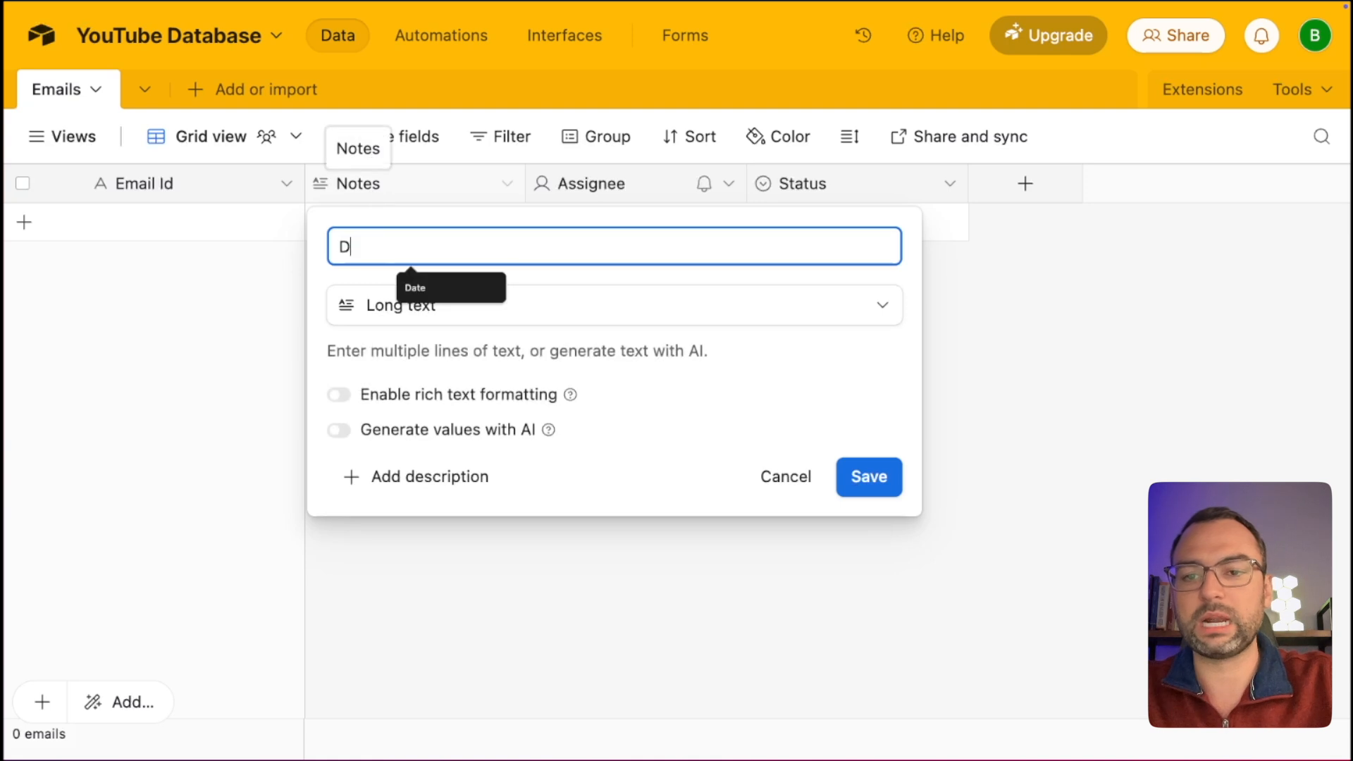
text(ate)
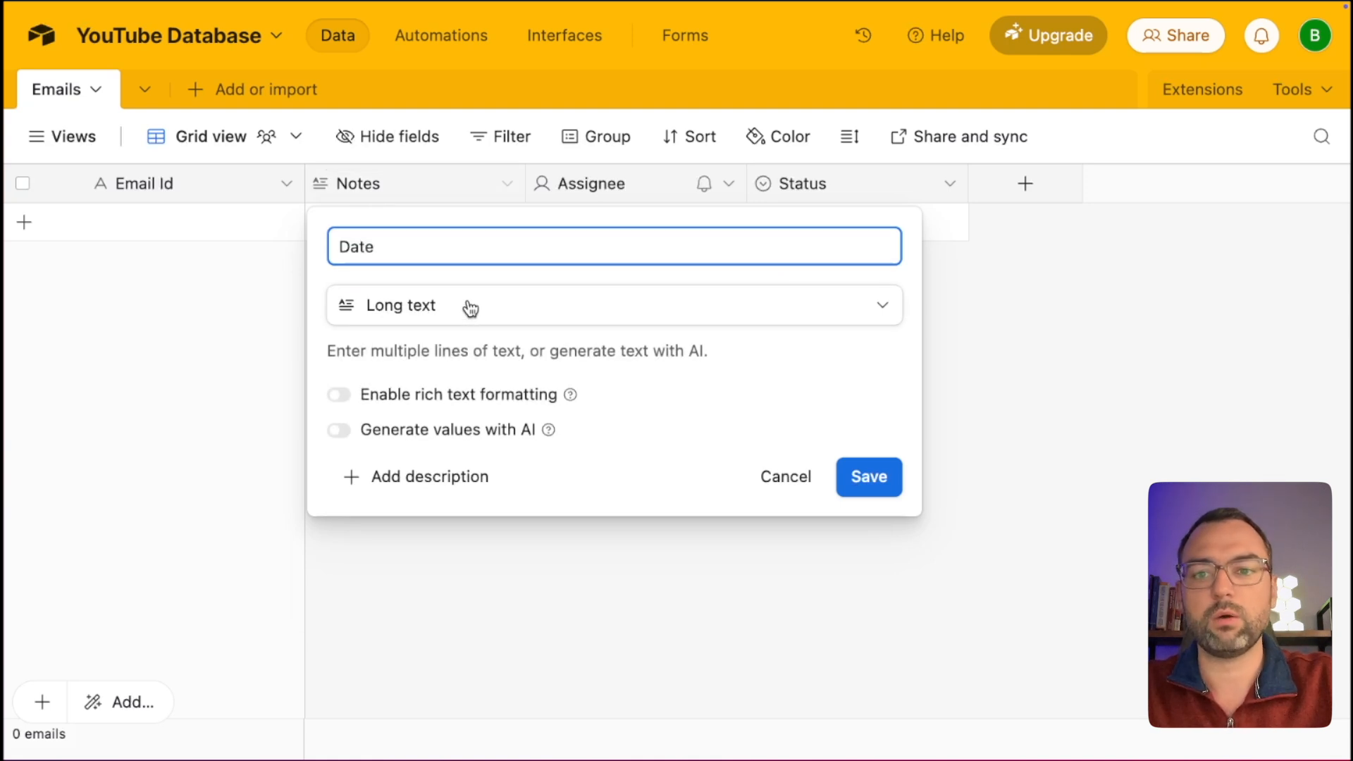
click(468, 308)
text(date)
click(426, 373)
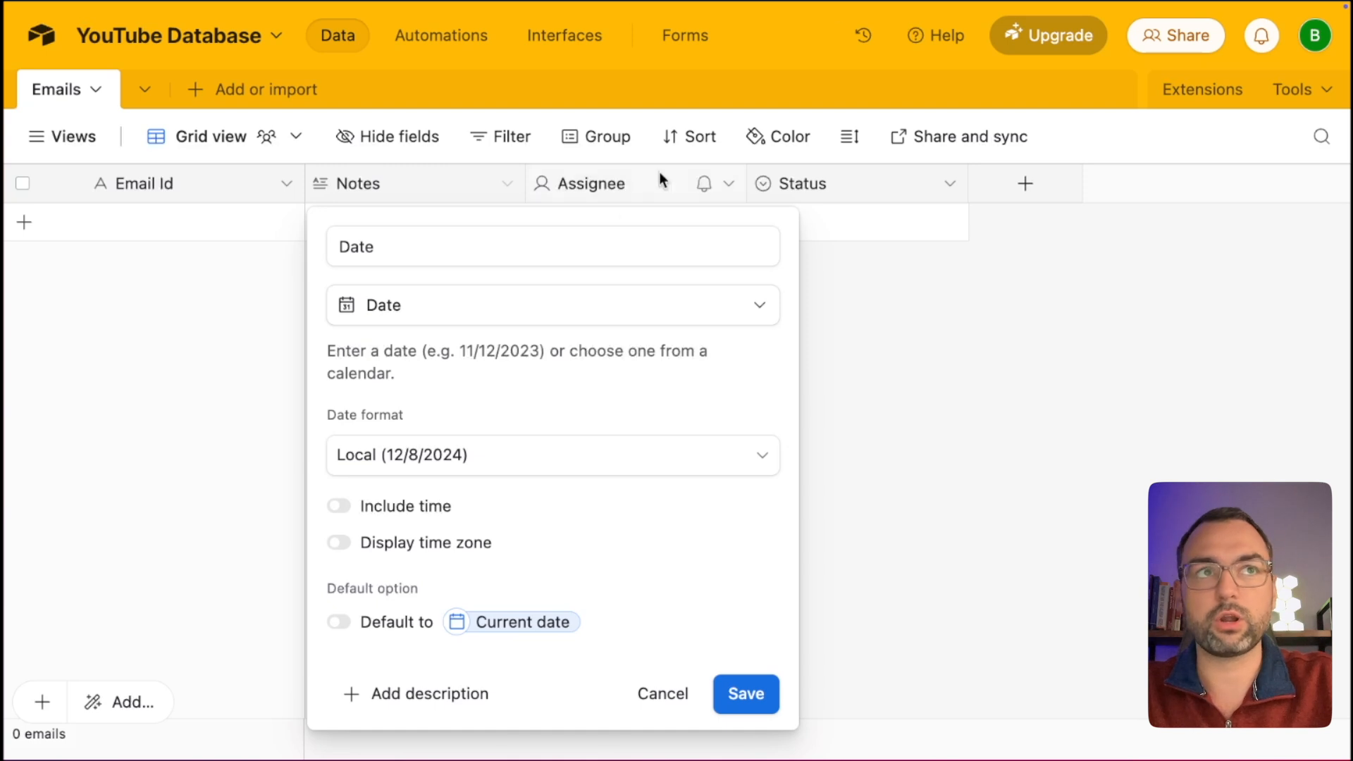
Give the Date field ISO format, 24-hour time and a displayed time zone, then save.
scroll(485, 357, down, 2)
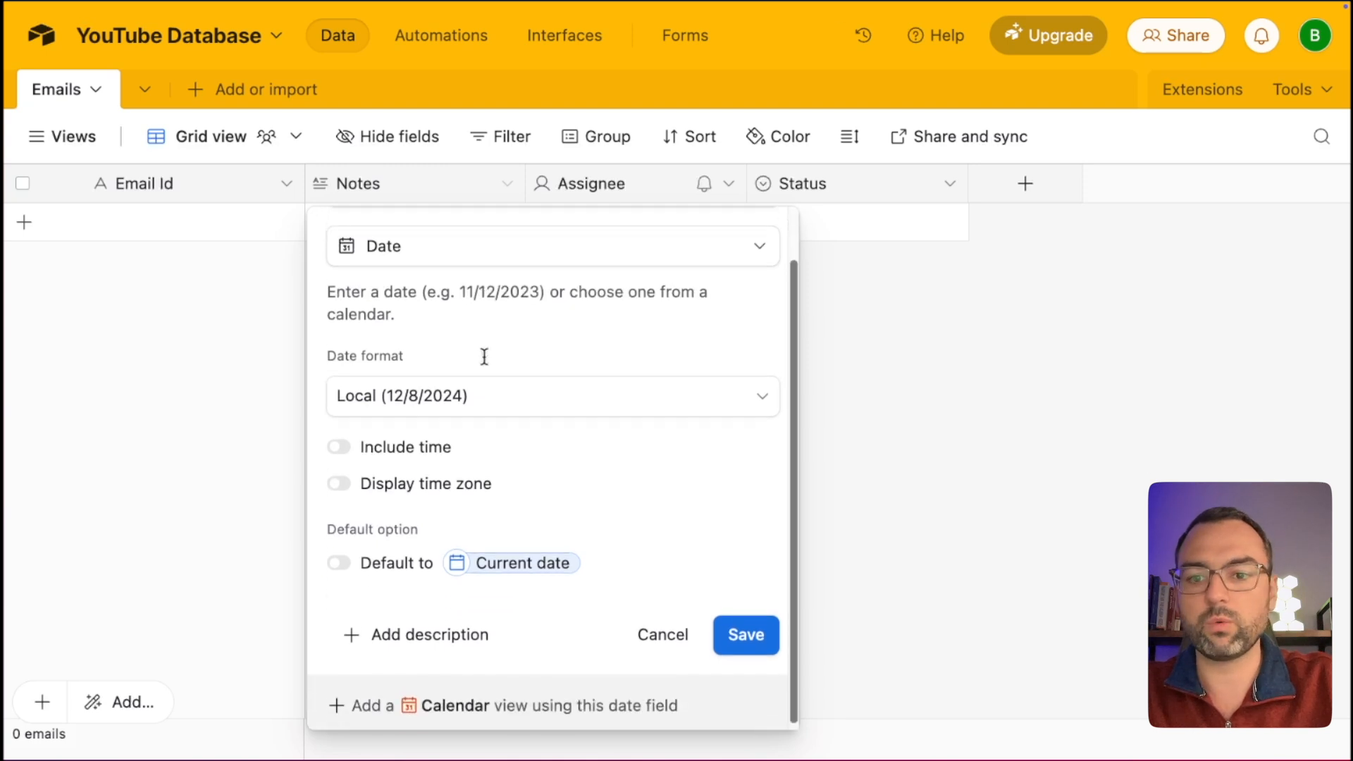
click(480, 392)
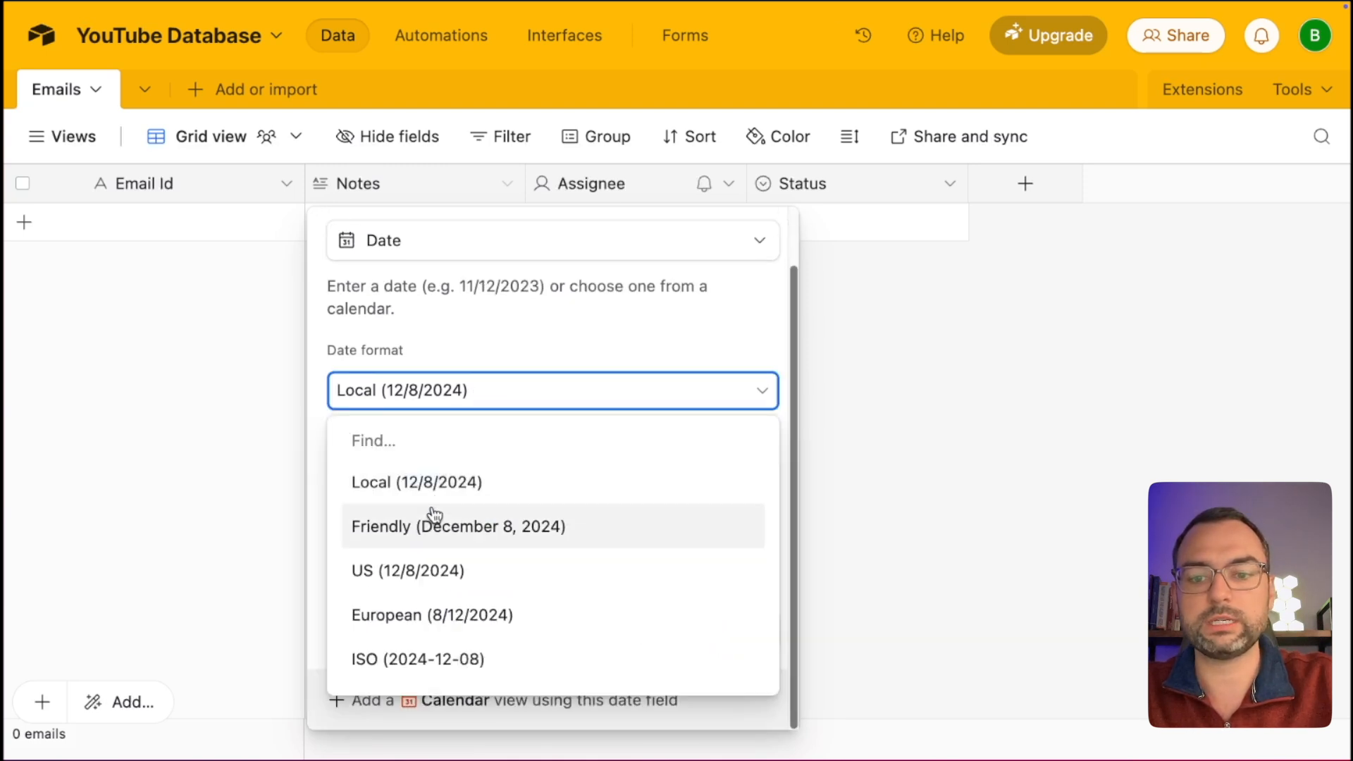
text(24)
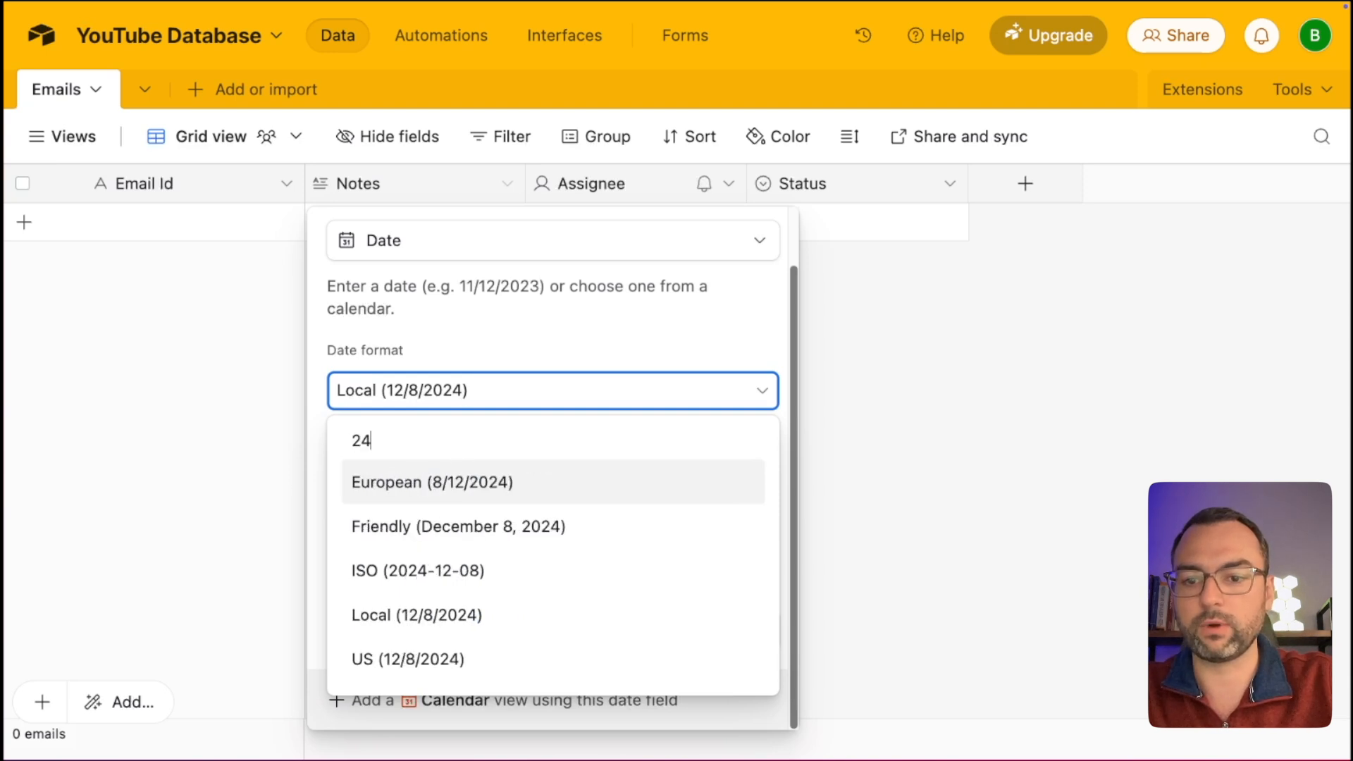
click(469, 569)
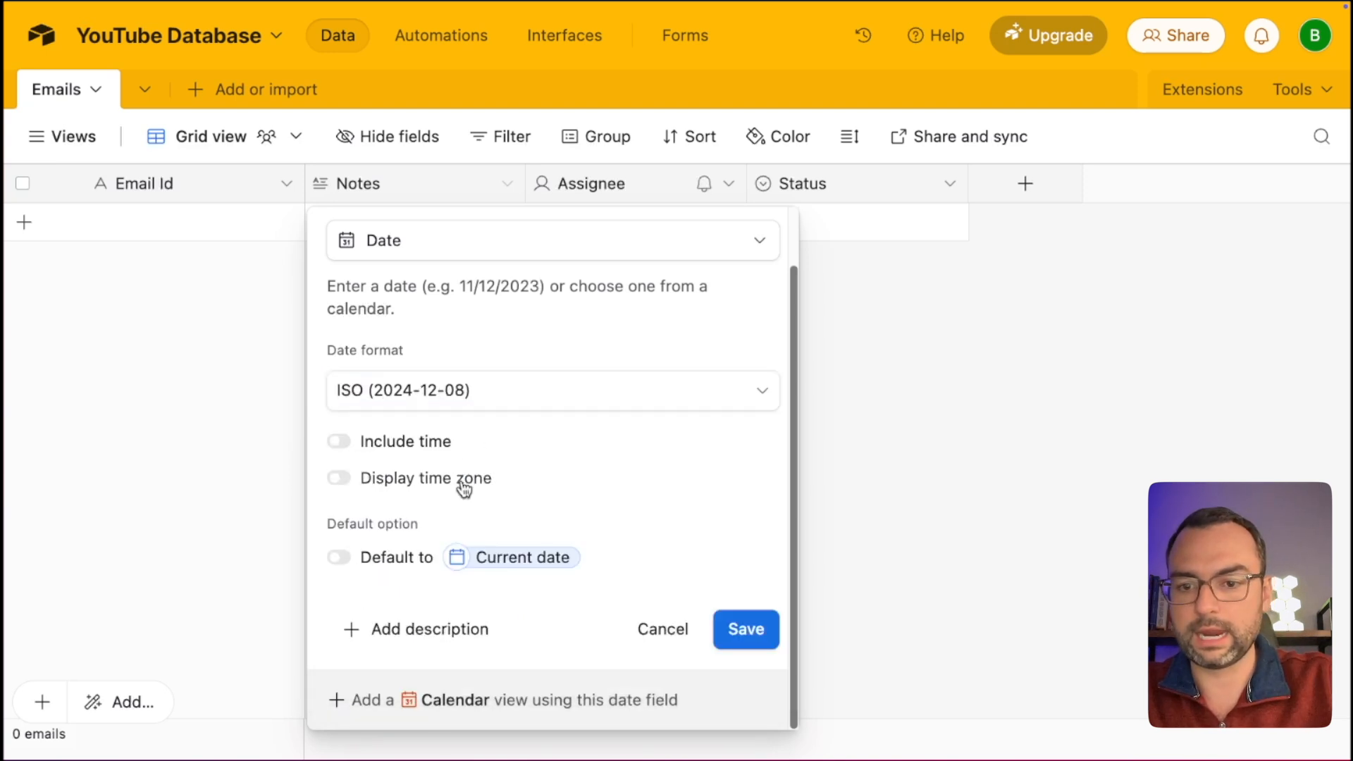
click(413, 442)
scroll(414, 443, down, 2)
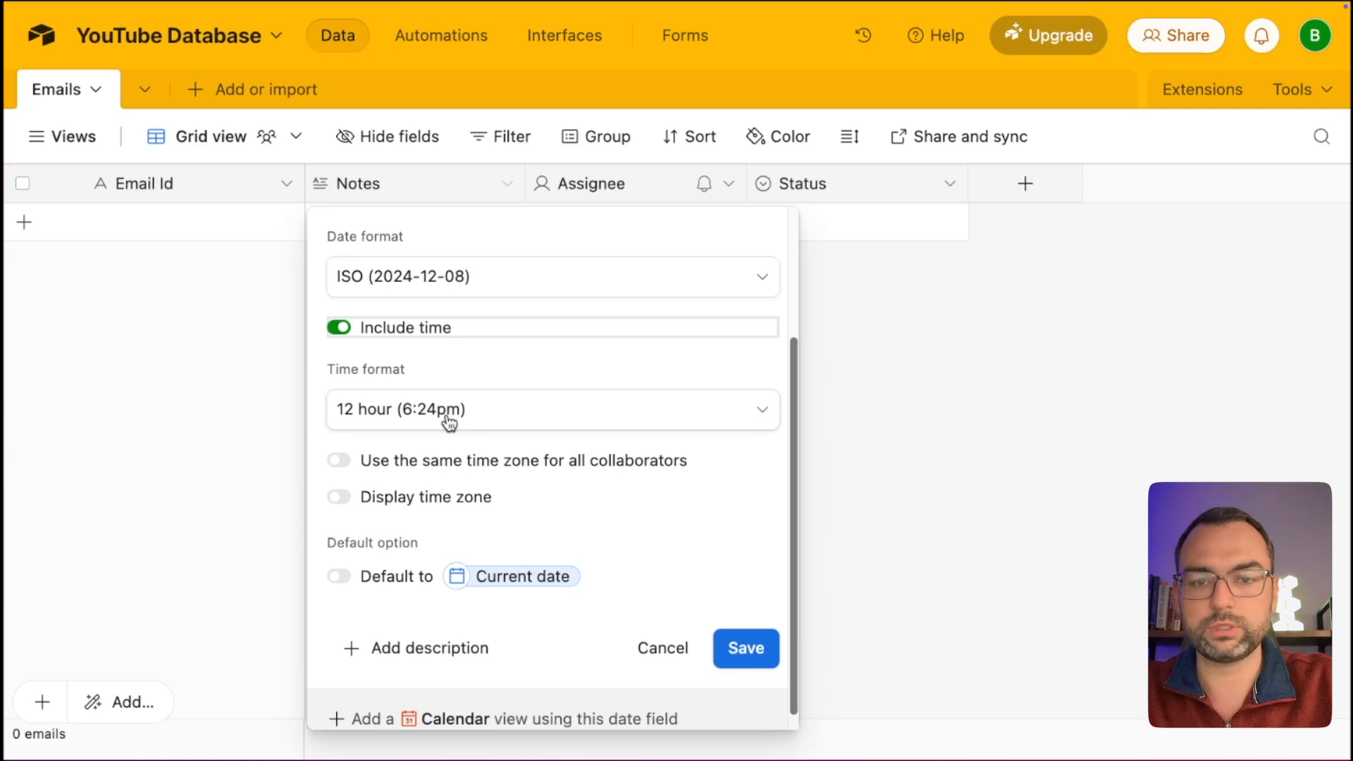
click(449, 422)
click(400, 540)
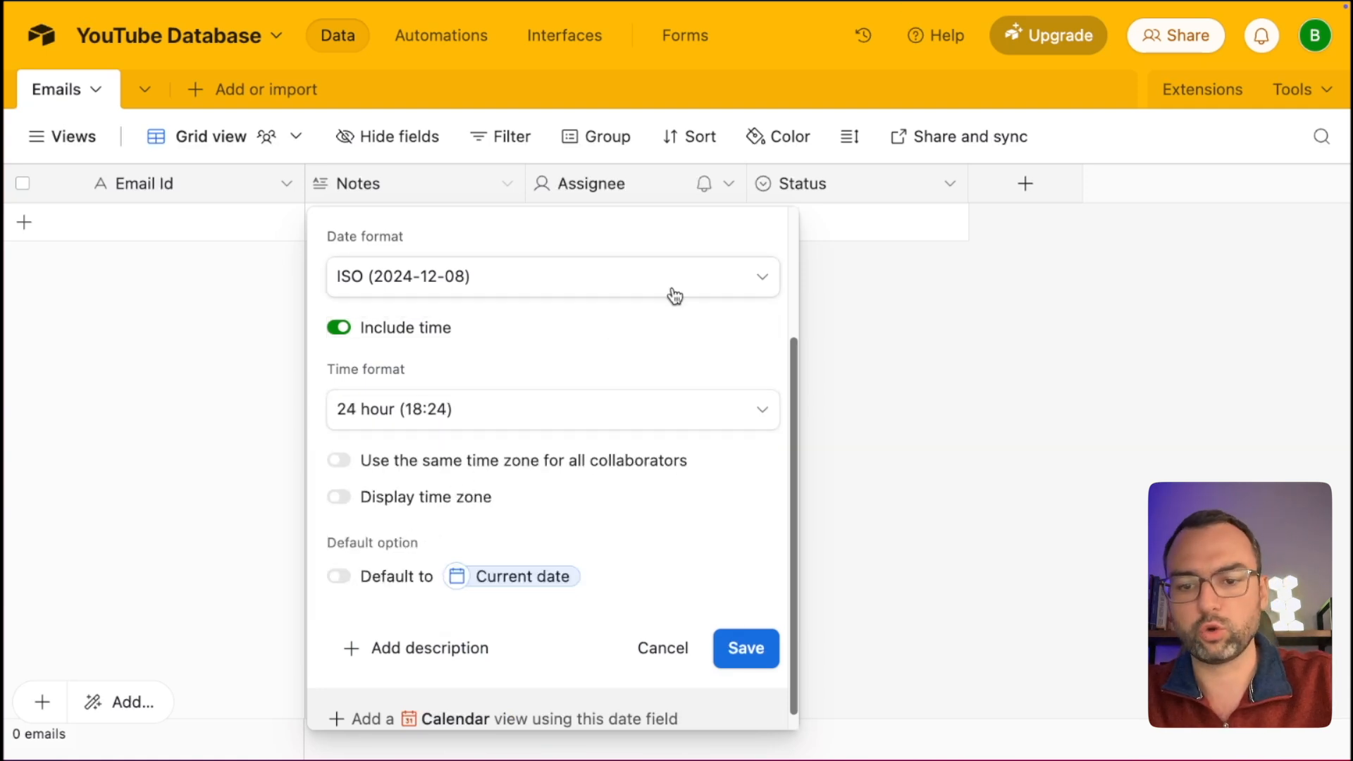
scroll(486, 501, down, 1)
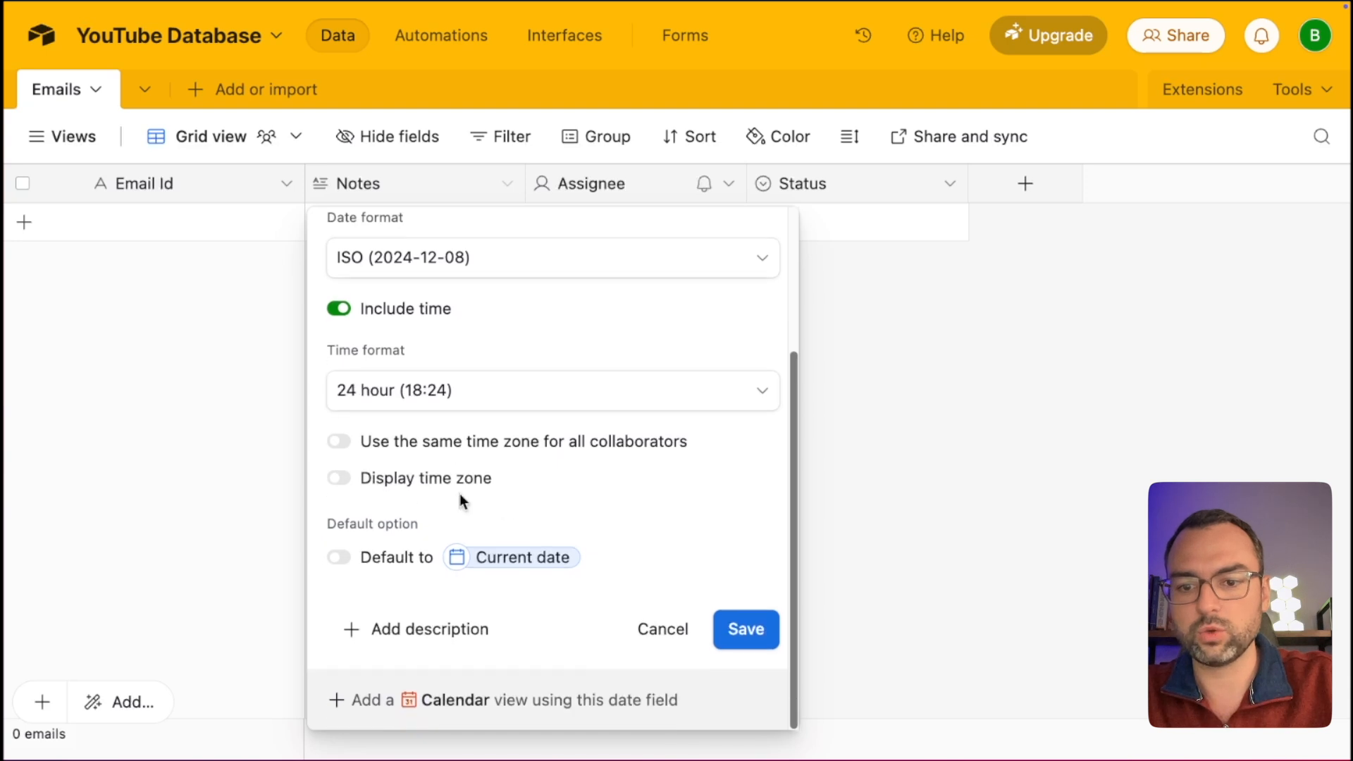
click(346, 478)
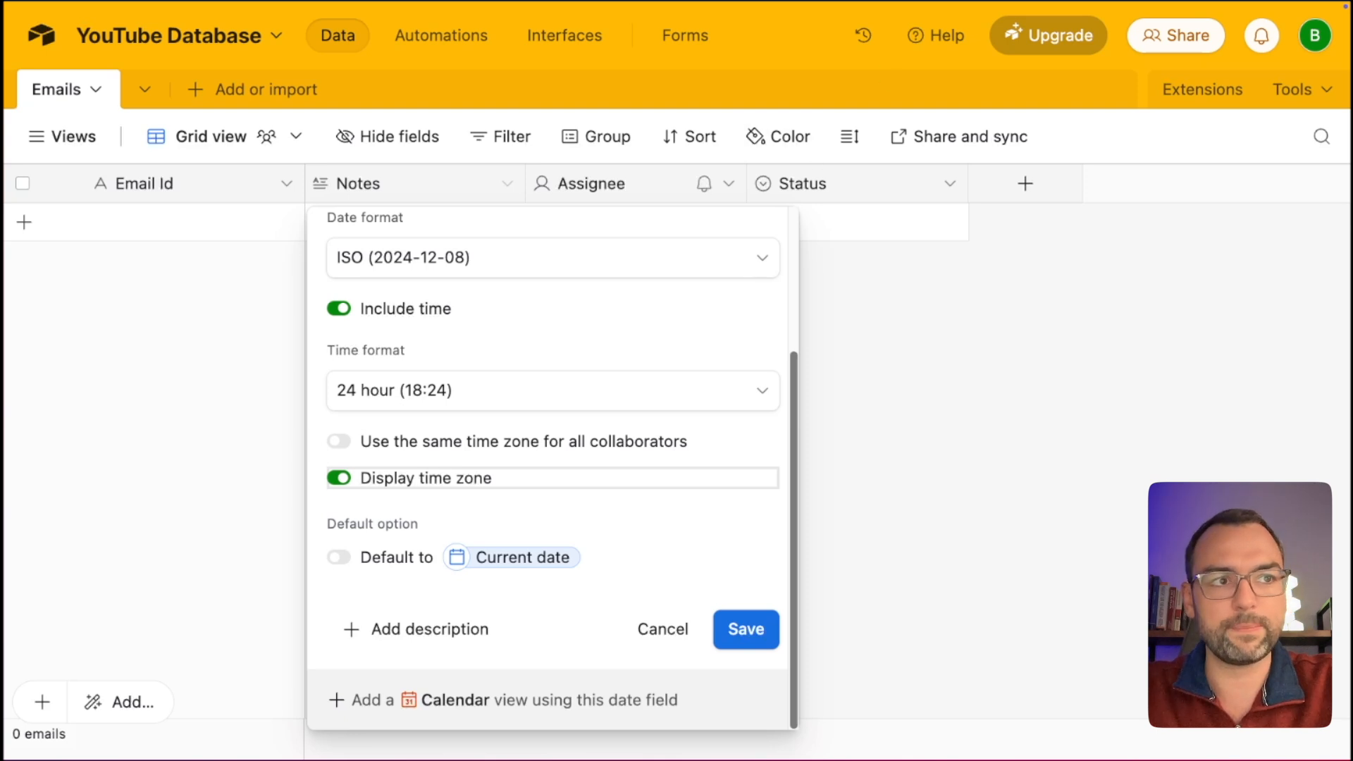
scroll(628, 498, up, 3)
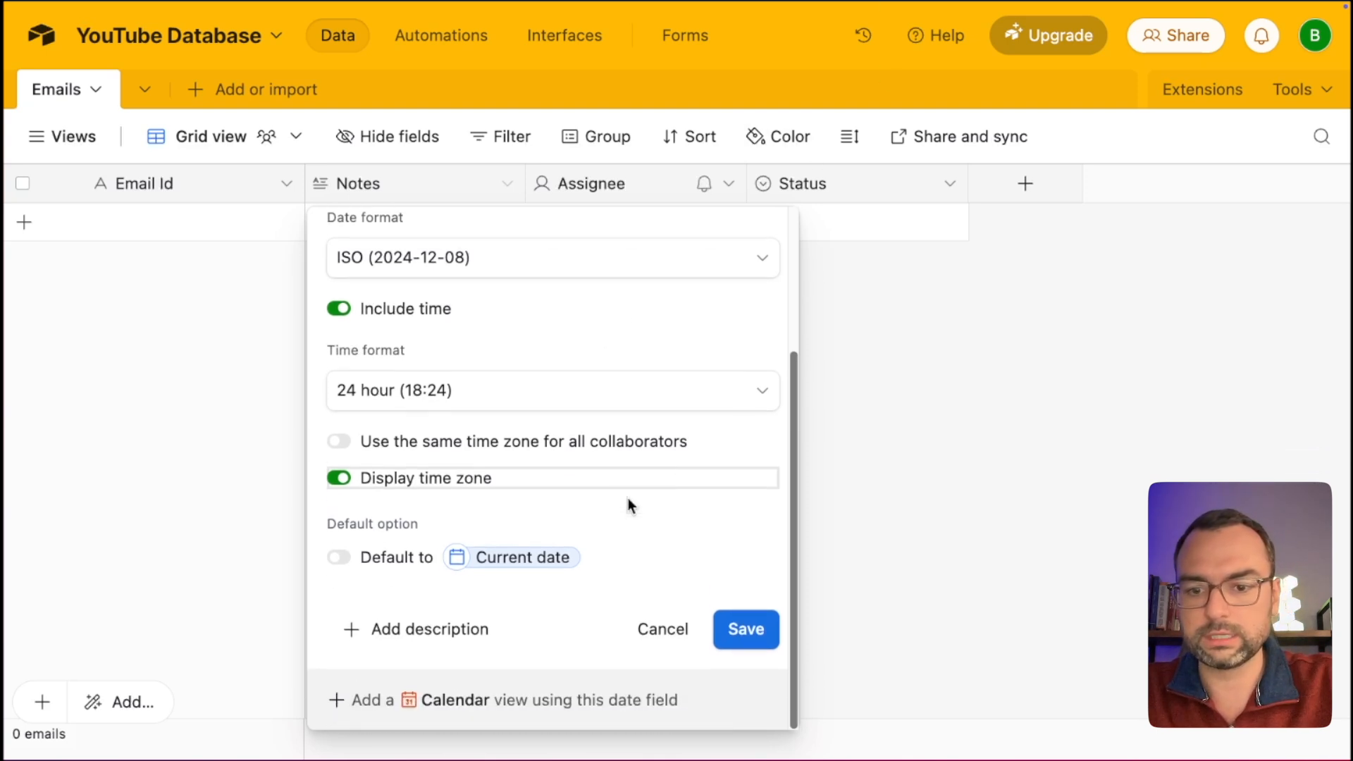
scroll(628, 498, up, 2)
scroll(628, 501, down, 5)
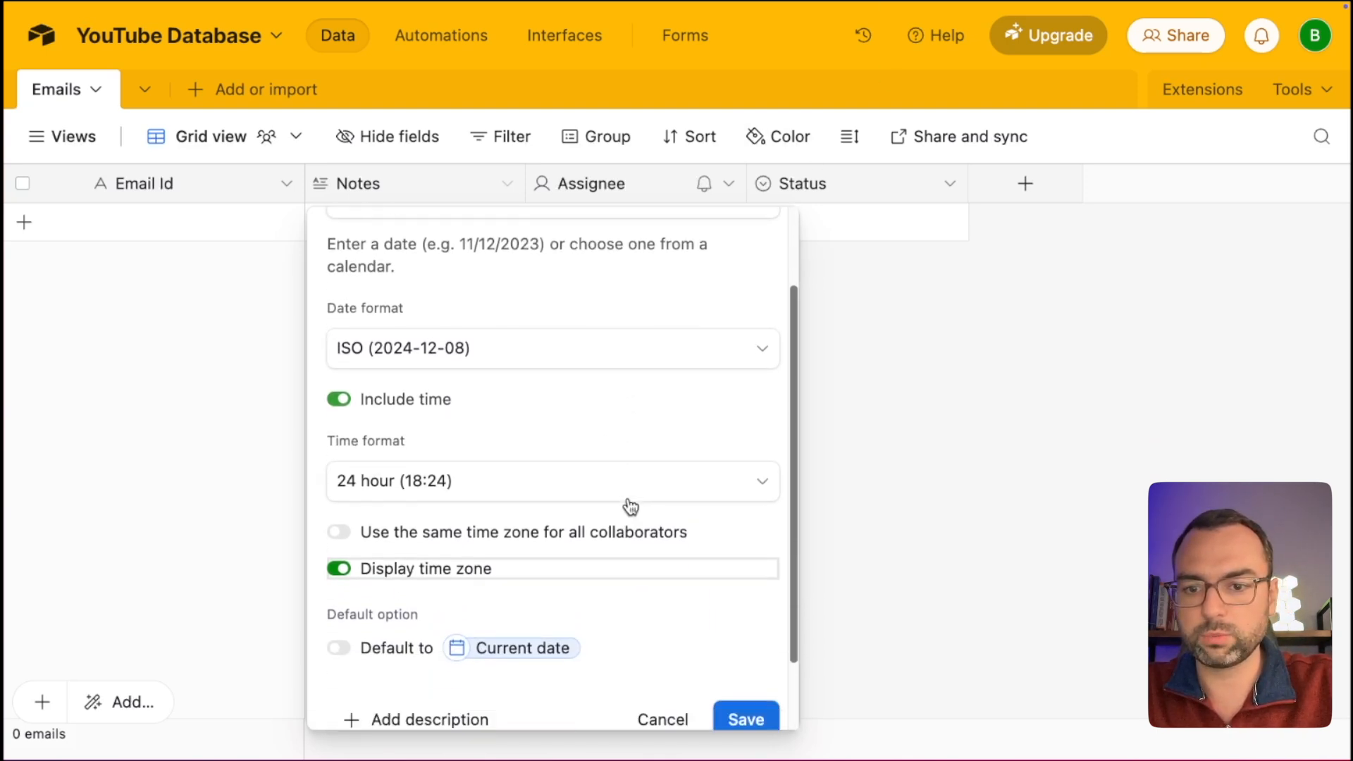
scroll(648, 526, down, 1)
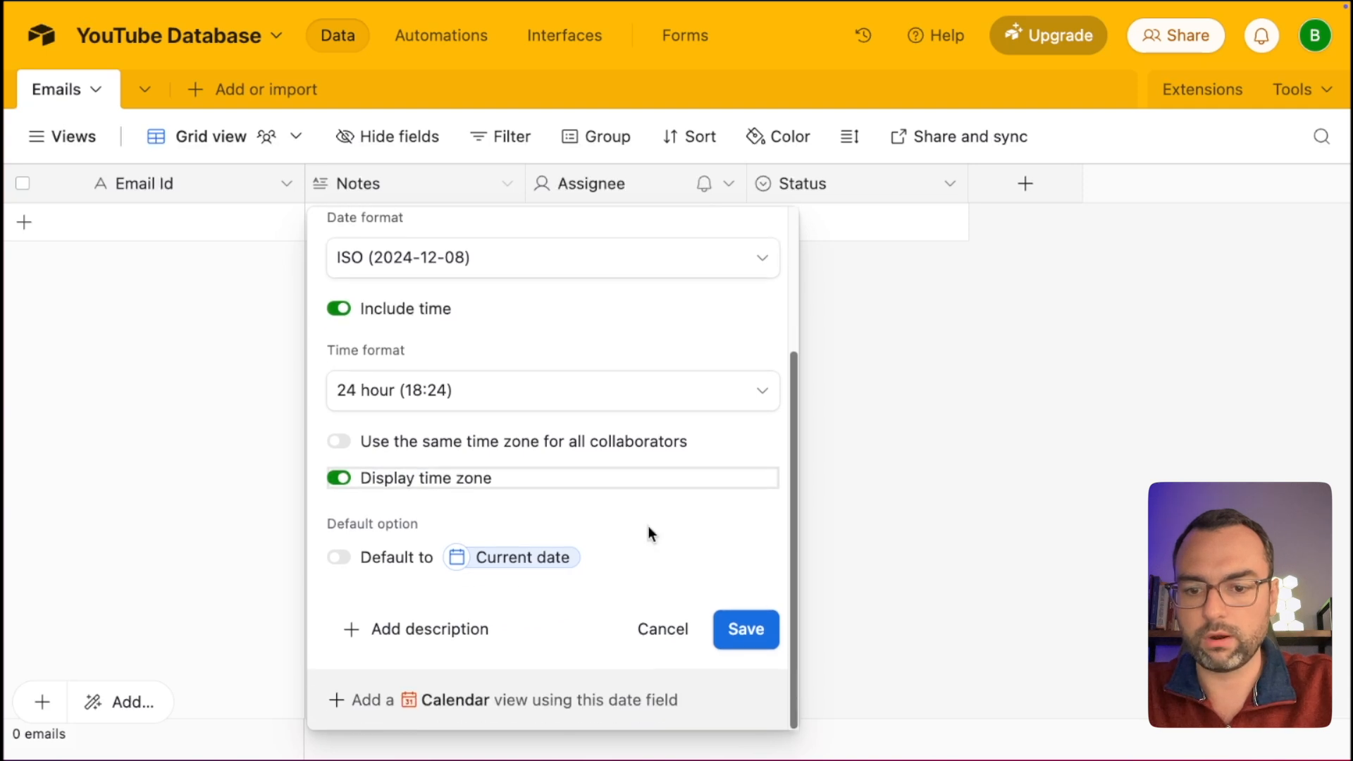
click(737, 628)
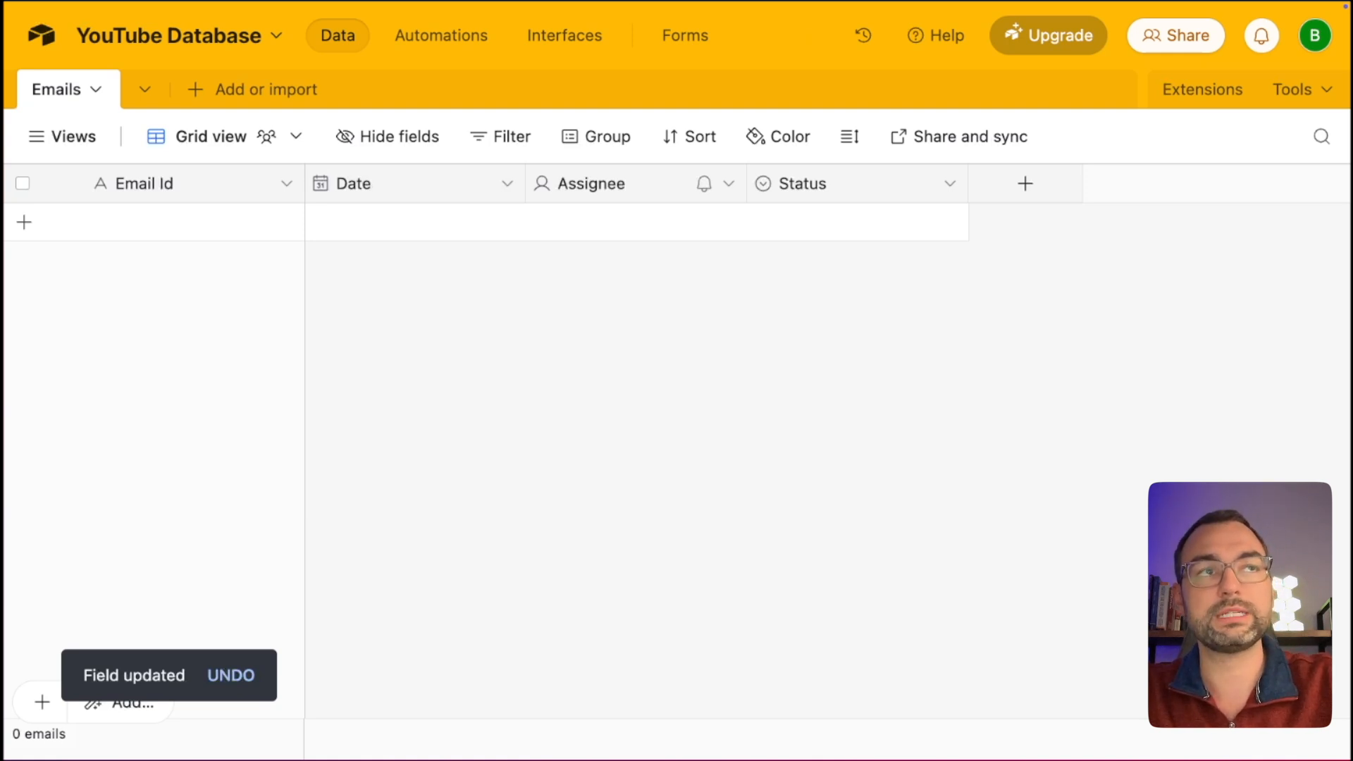
Turn the Assignee field into a Single line text field named 'Sender'.
double_click(599, 182)
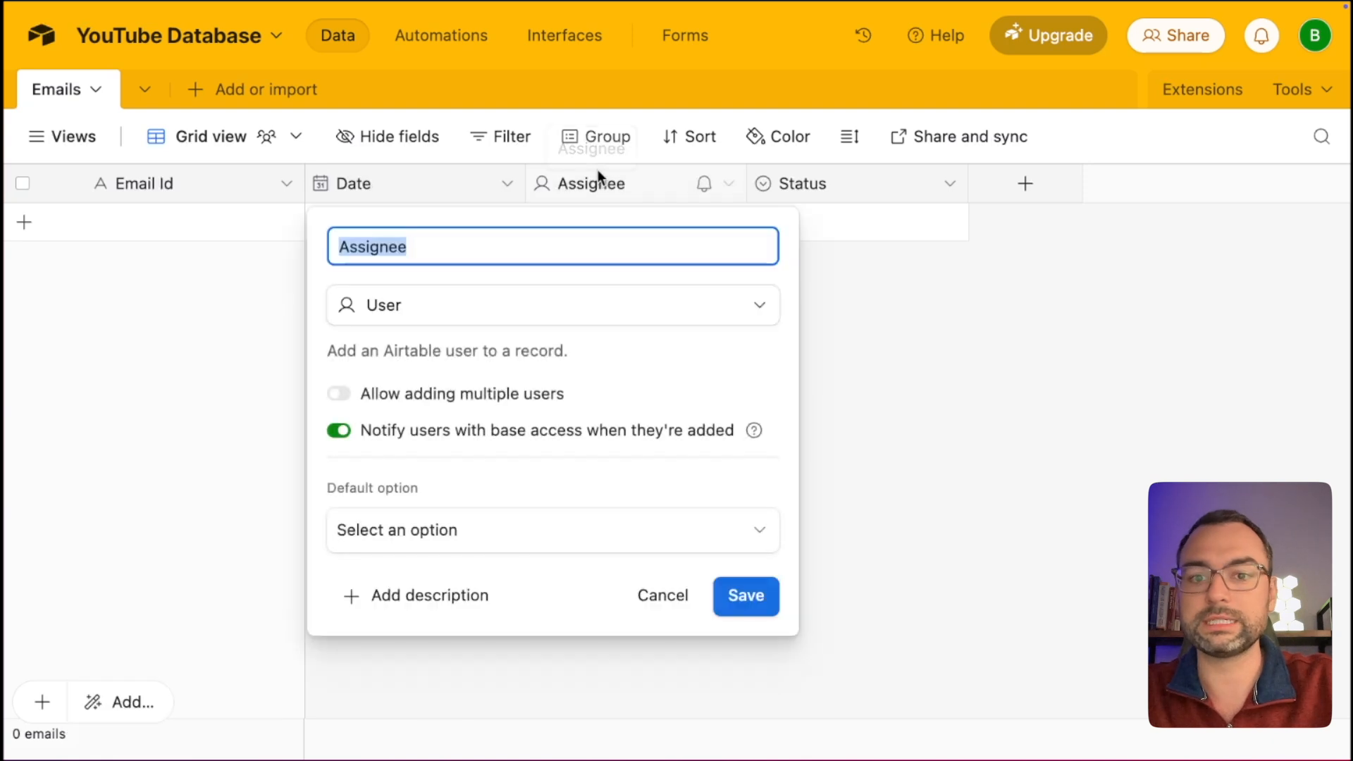
text(Sender)
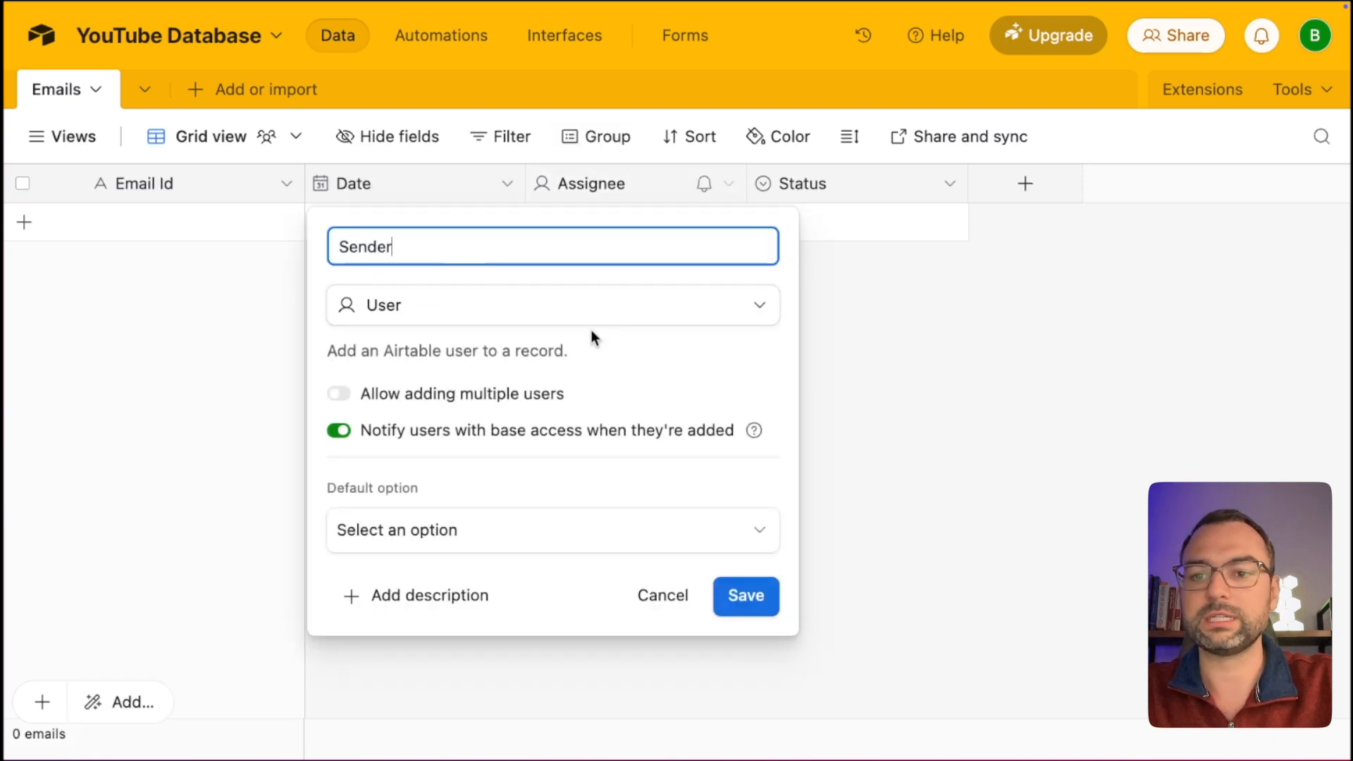
click(626, 305)
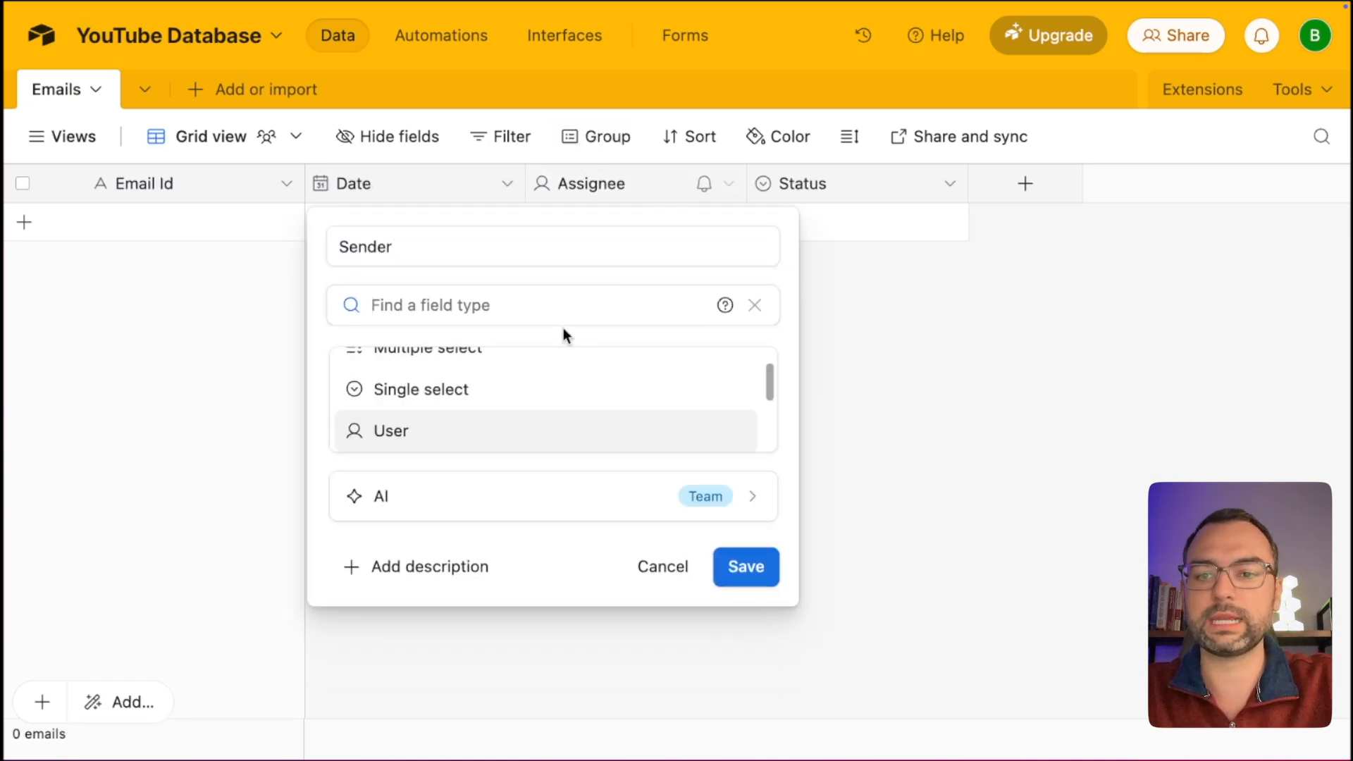
text(inline)
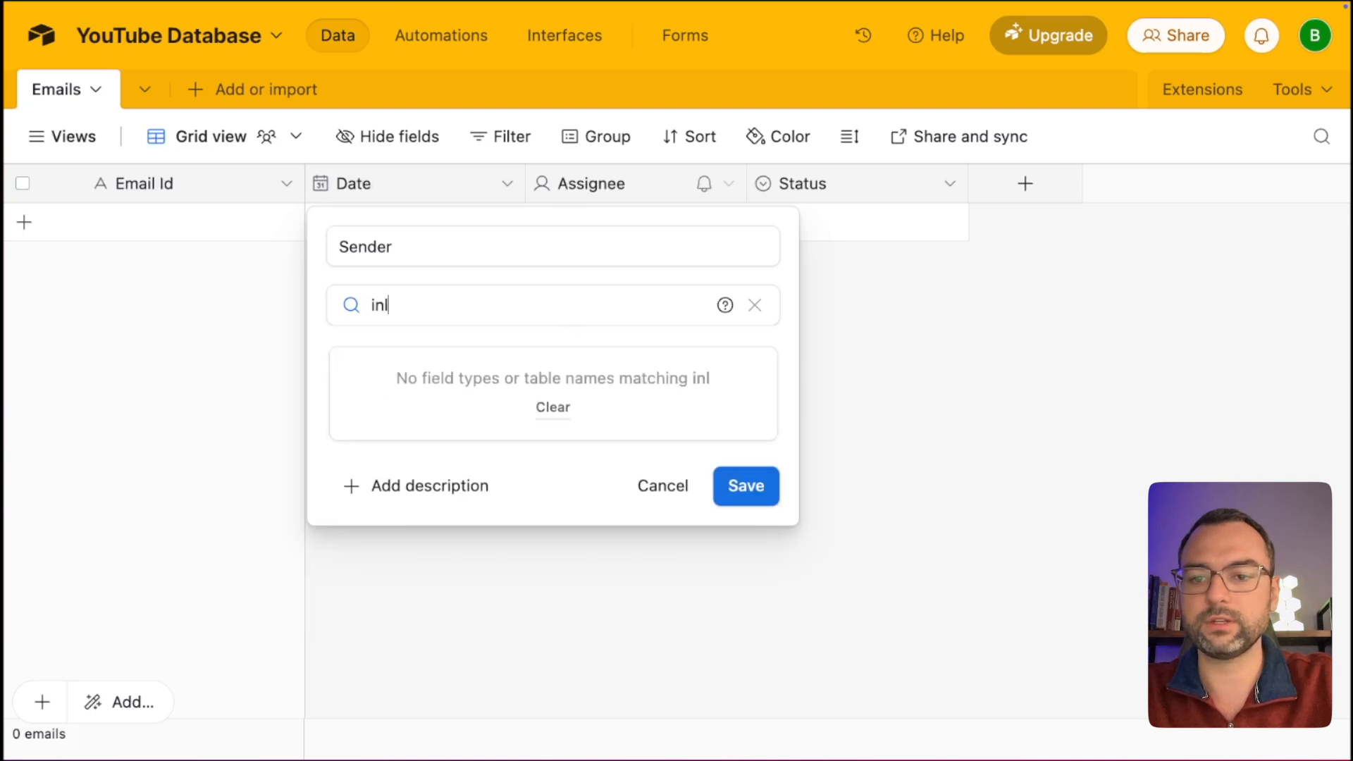
key(BackSpace)
key(BackSpace)
key(BackSpace)
key(BackSpace)
key(BackSpace)
key(BackSpace)
text(text)
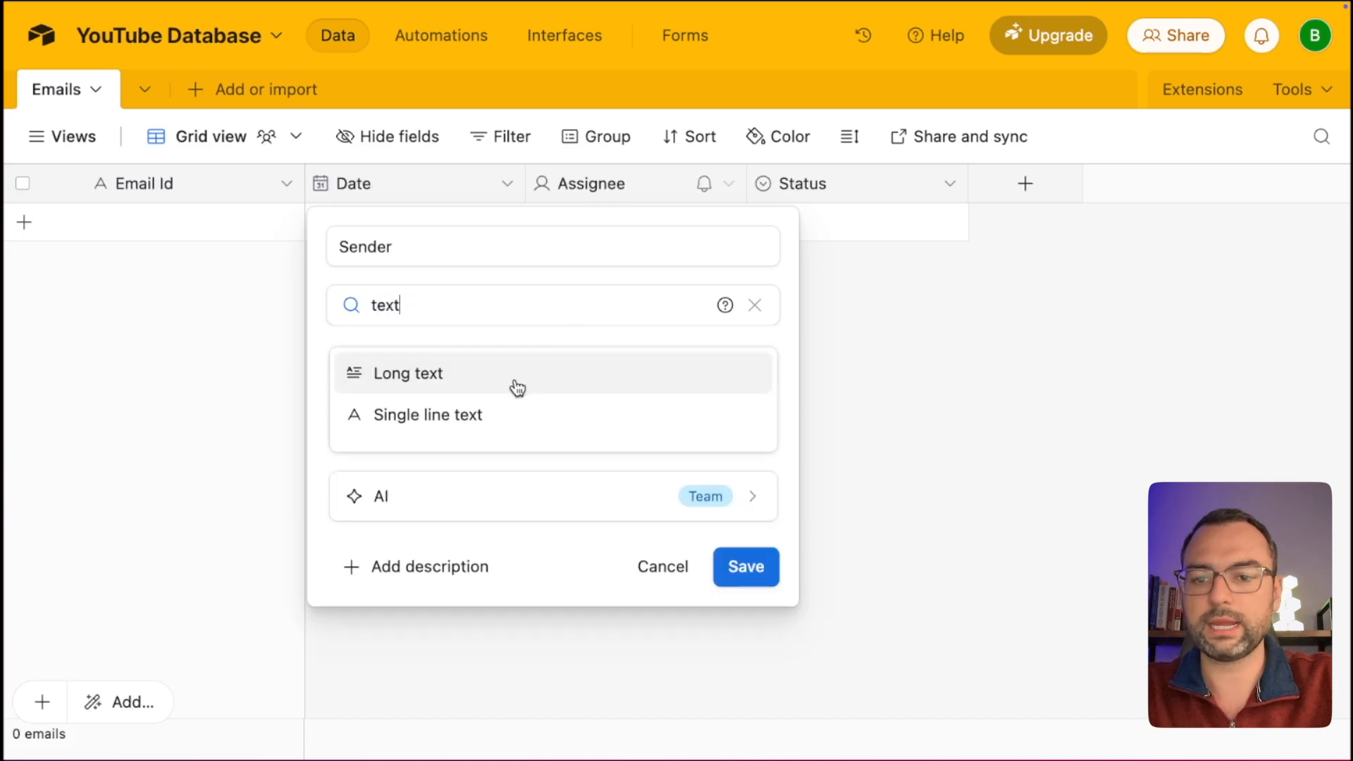
click(468, 418)
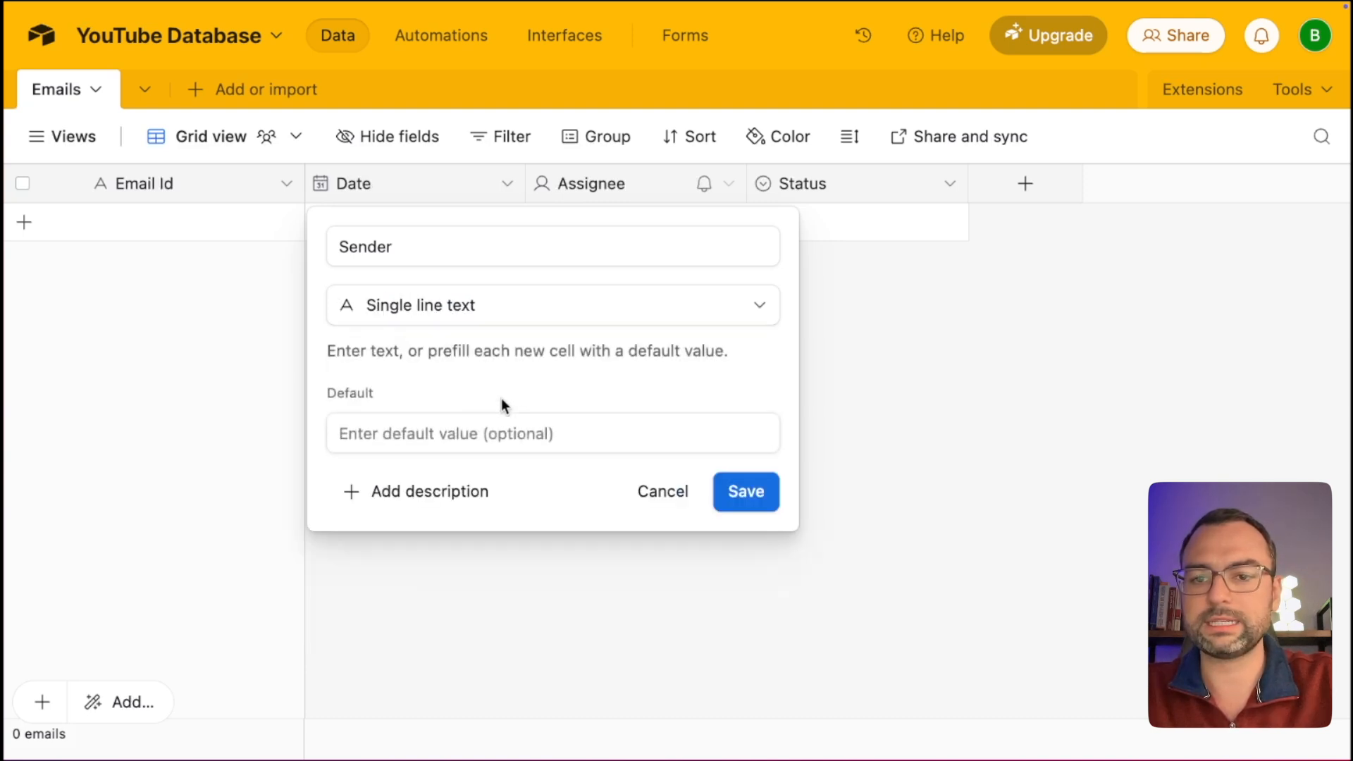
click(741, 488)
double_click(784, 182)
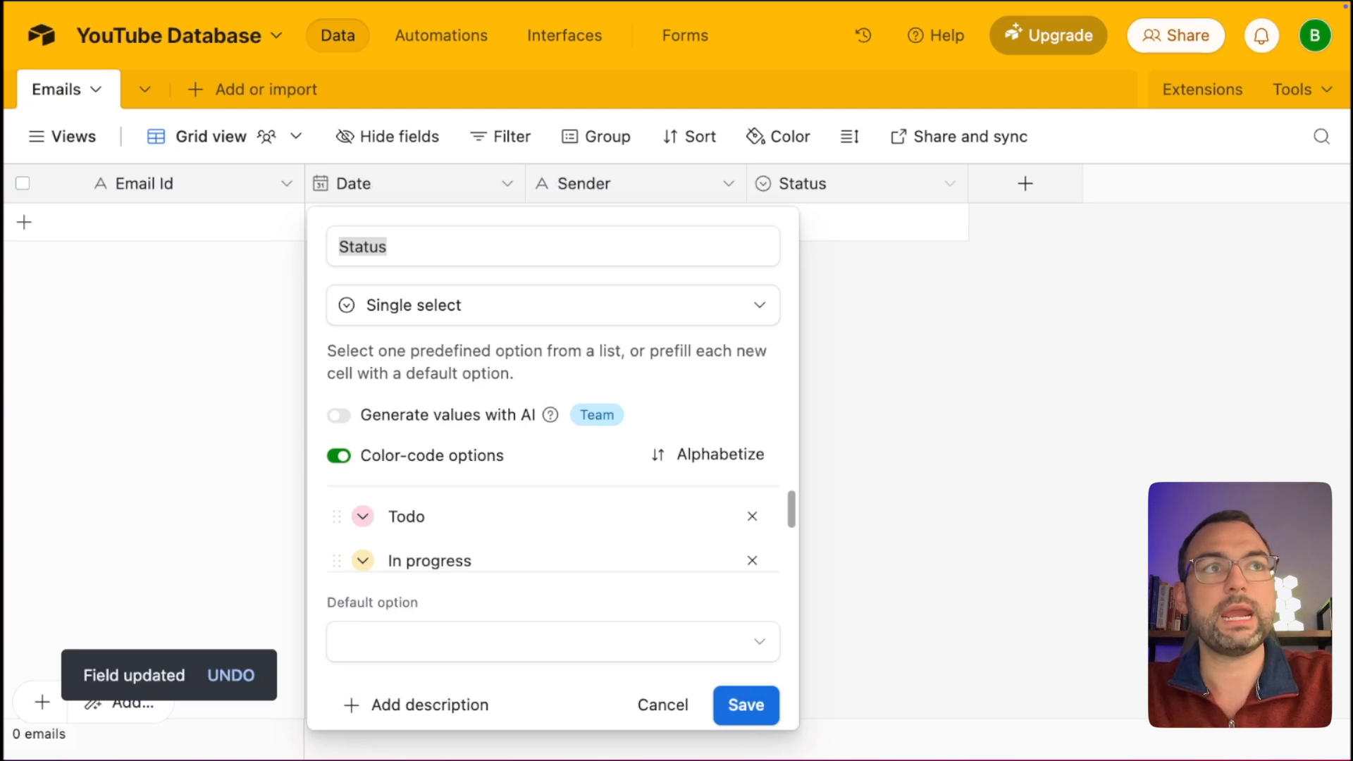
Rename the Status field to 'Recipients' and make it Single line text.
click(492, 236)
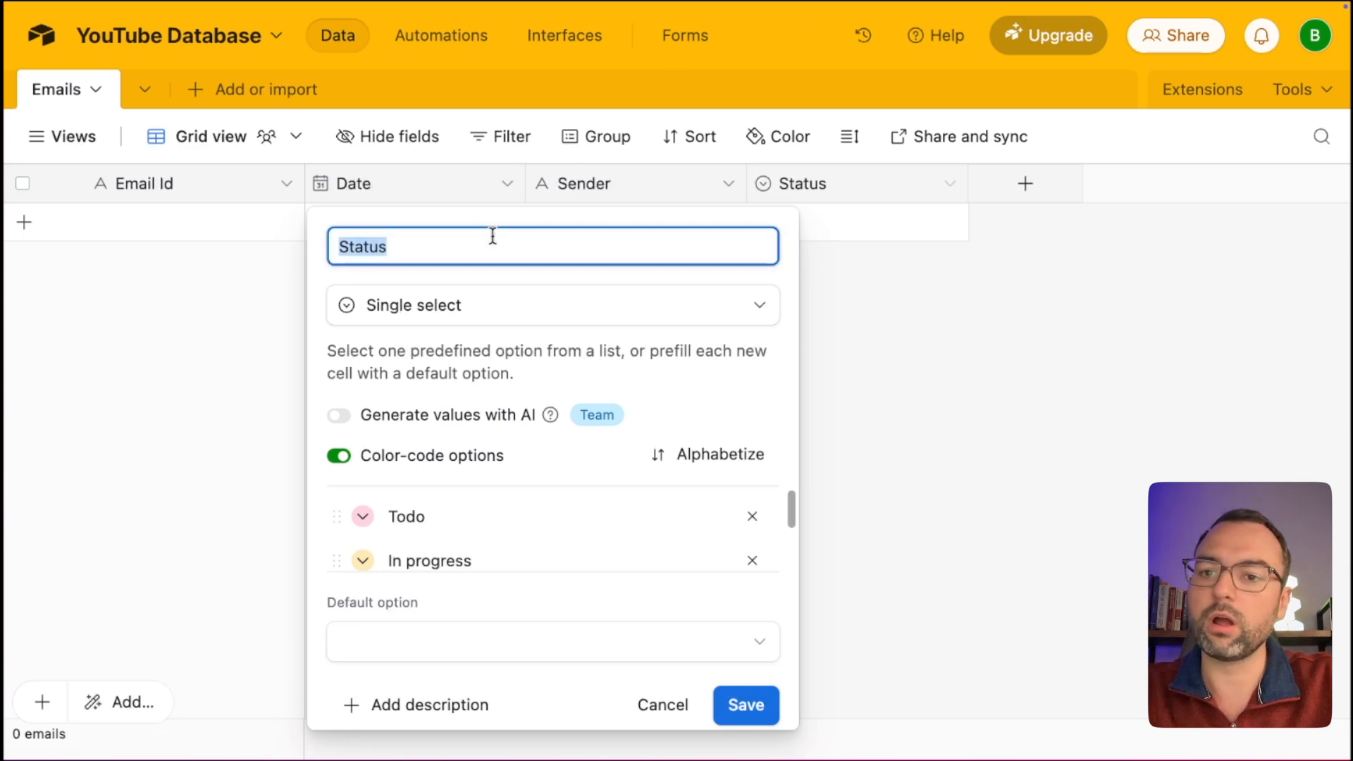
text(Recipients)
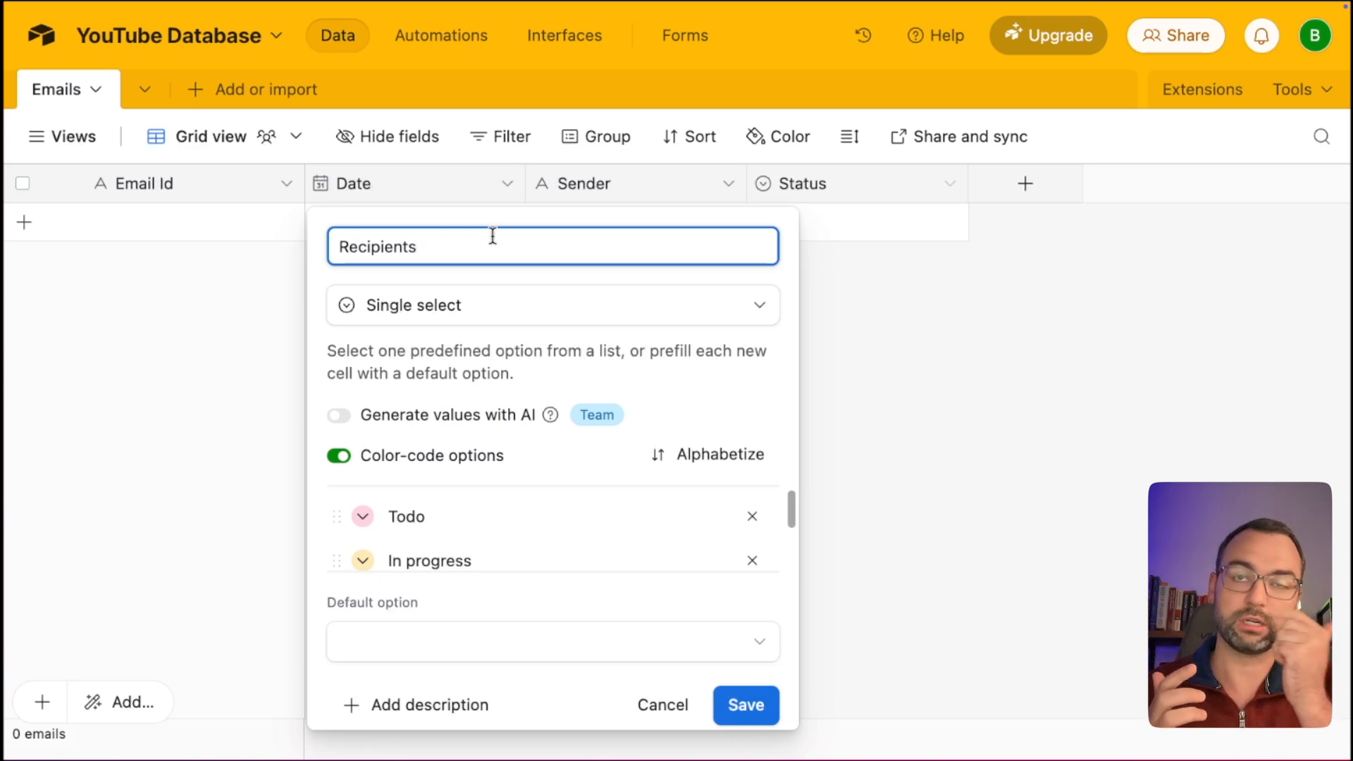
click(448, 303)
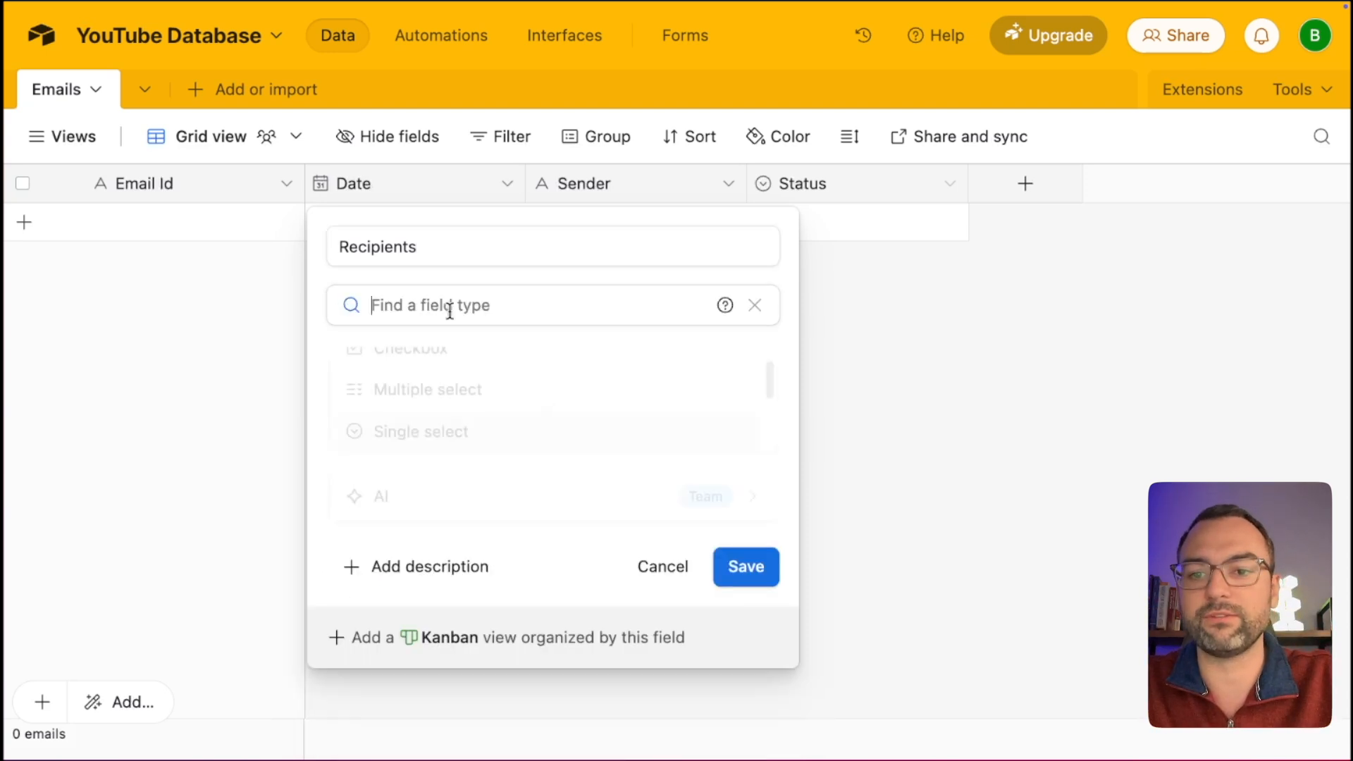
text(text)
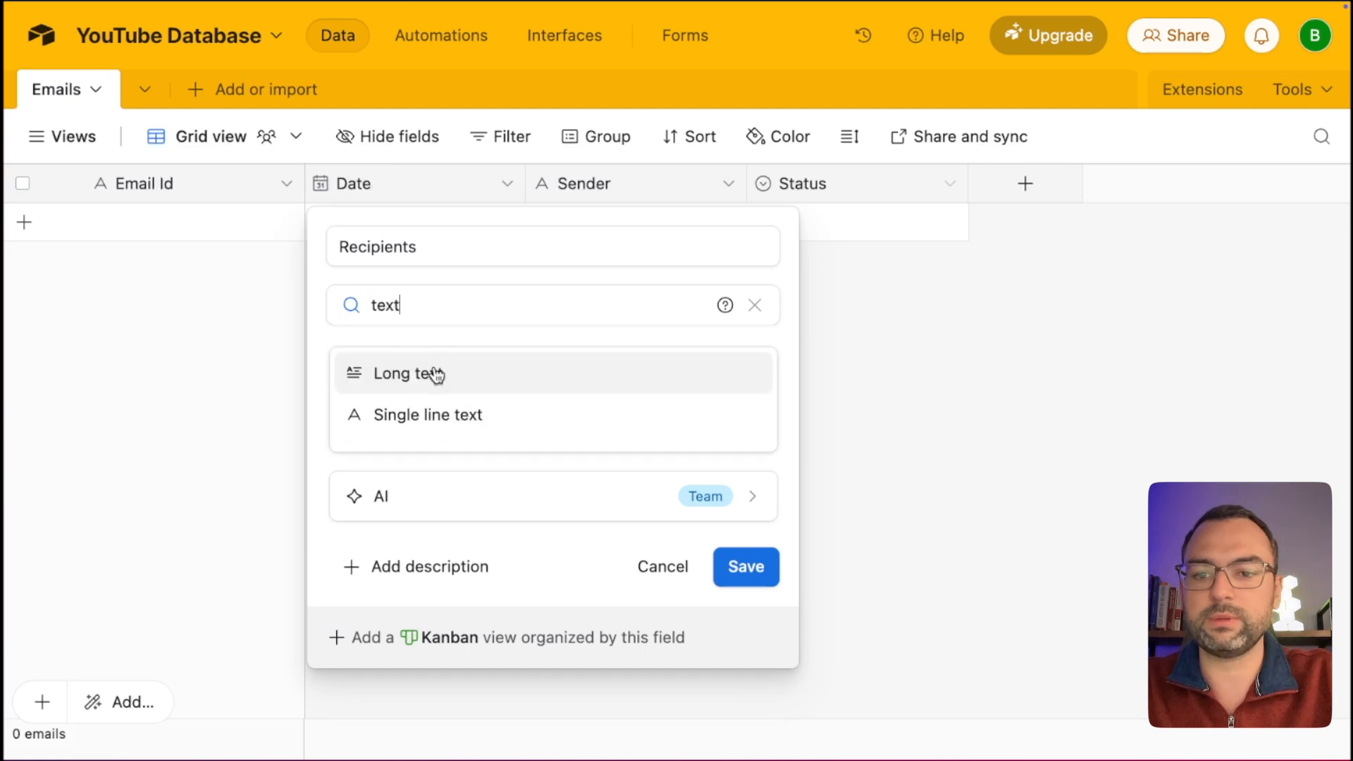
click(426, 411)
click(742, 493)
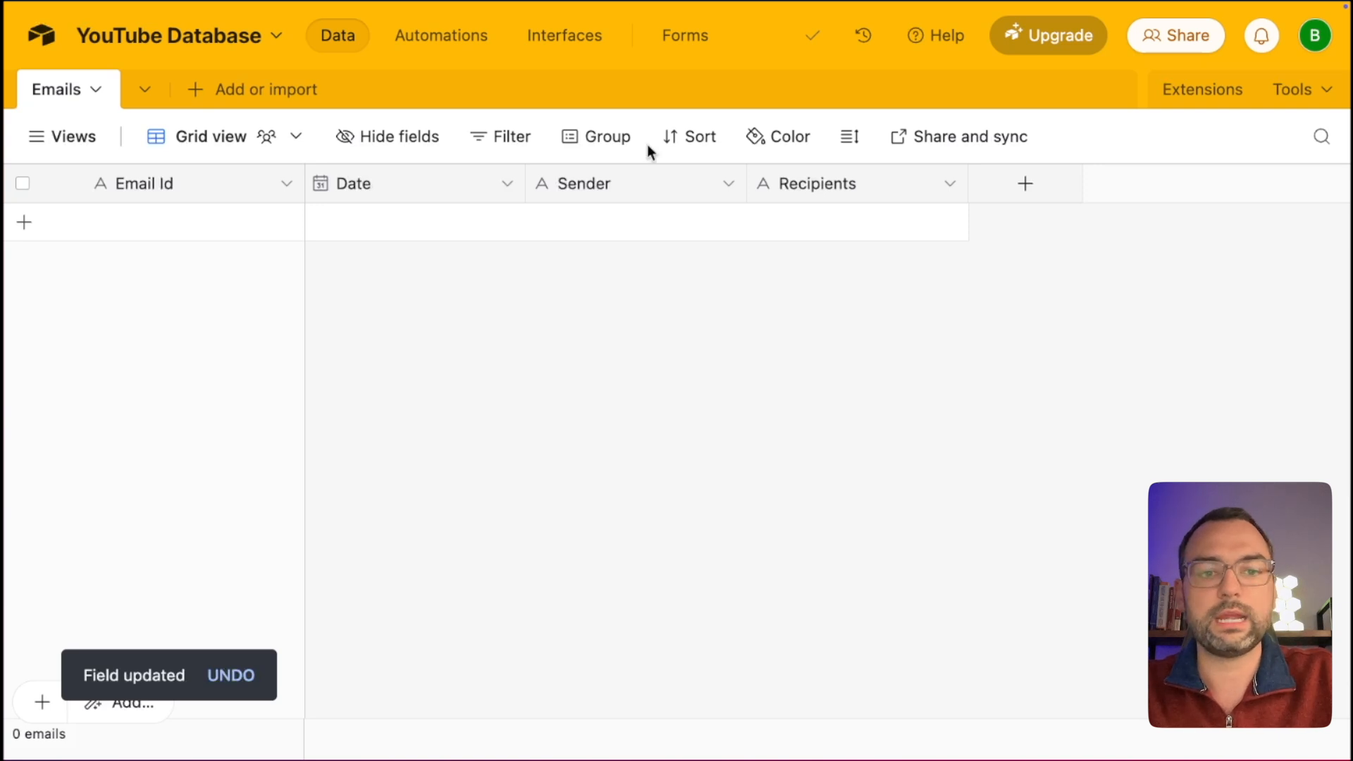
Add a 'Content' Long text field with rich text formatting enabled.
click(1026, 183)
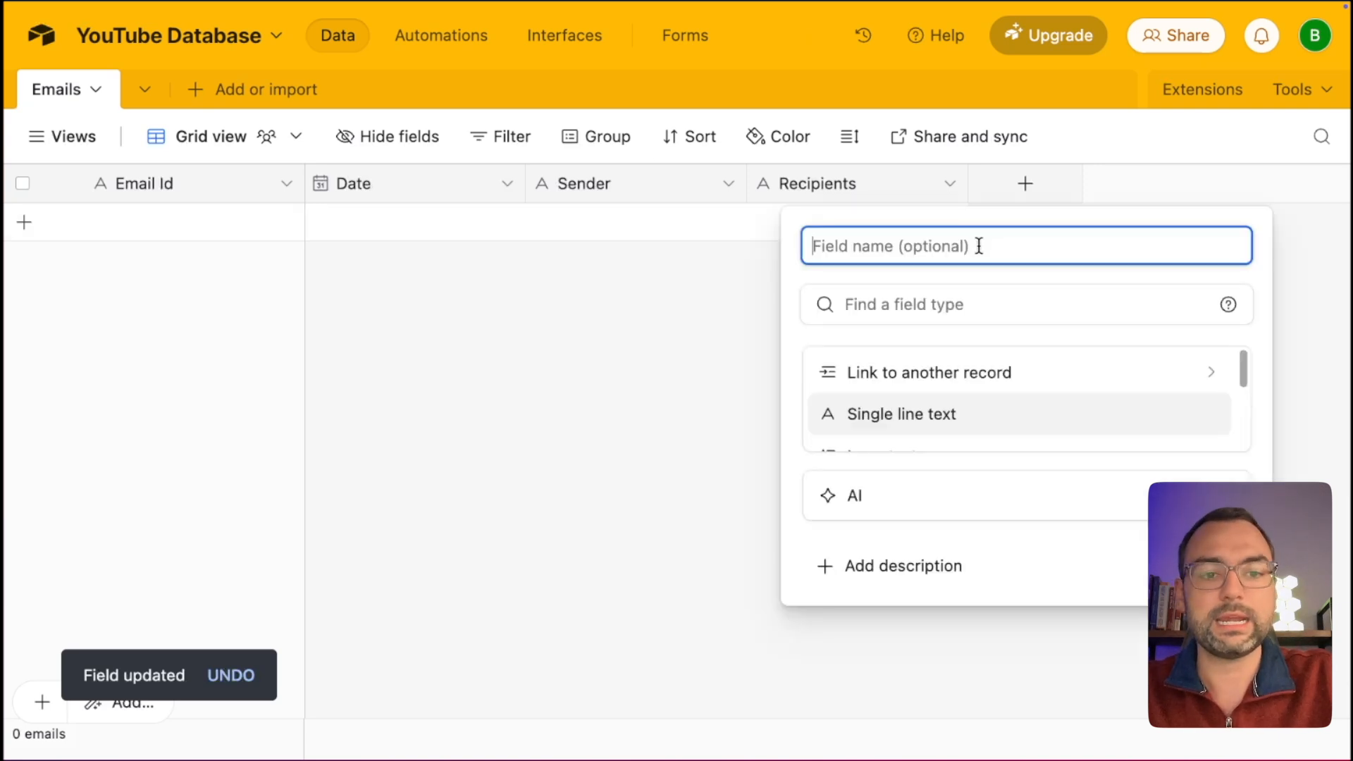
text(Context)
key(BackSpace)
key(BackSpace)
text(nt)
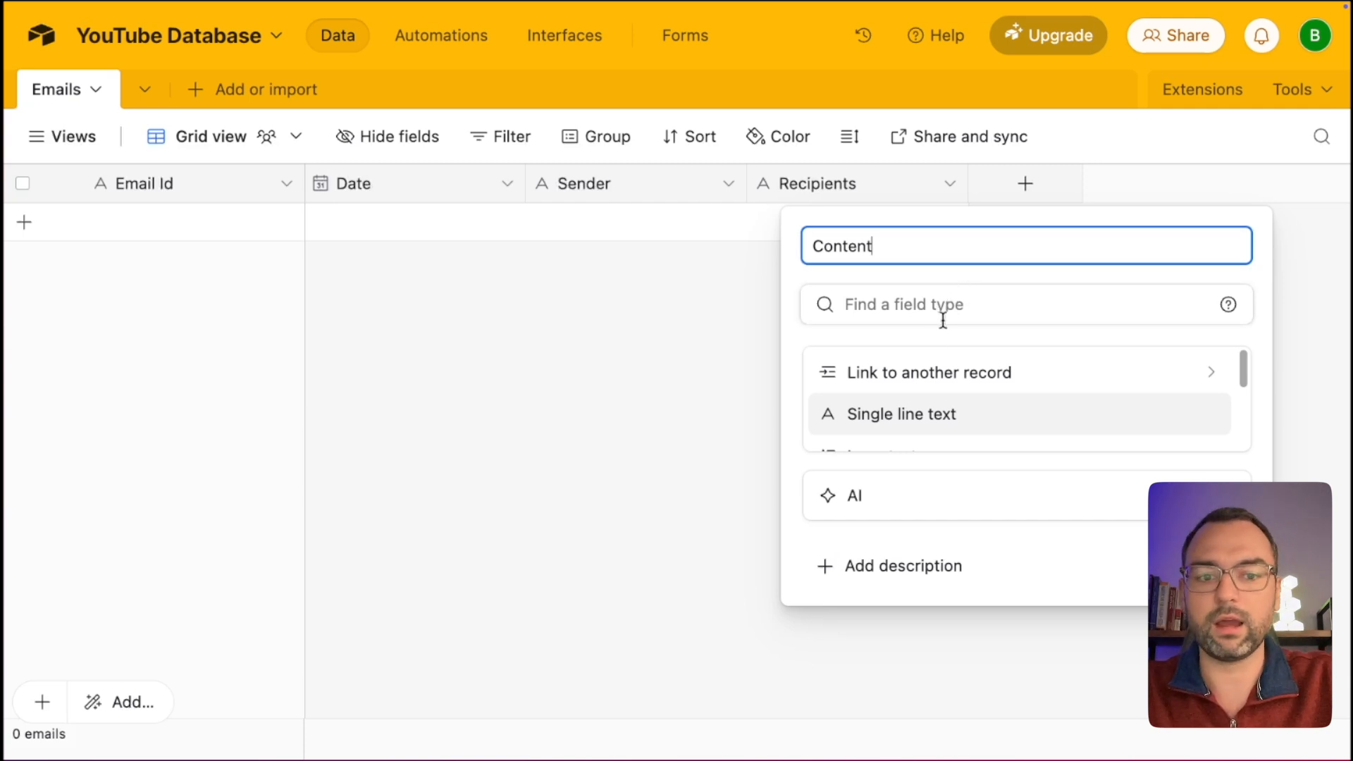
scroll(916, 405, down, 2)
click(915, 402)
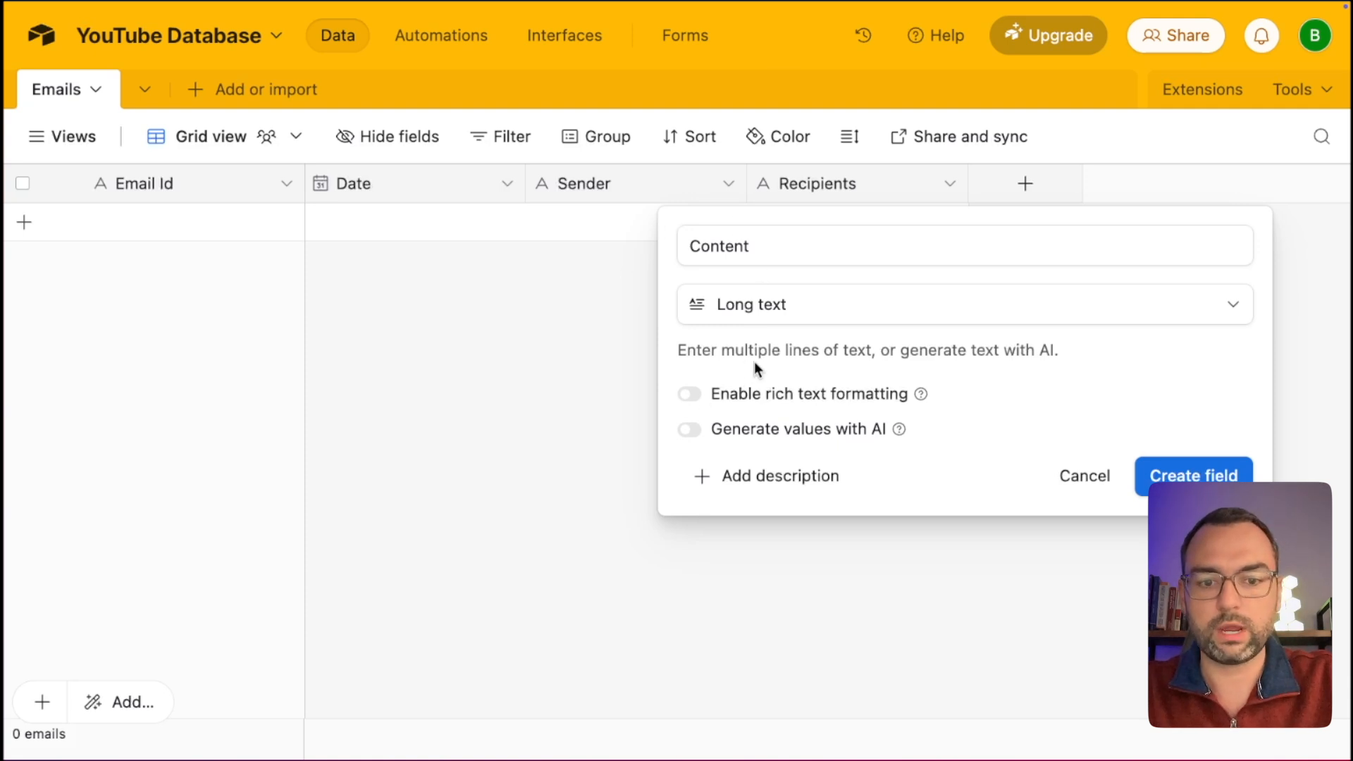
click(692, 396)
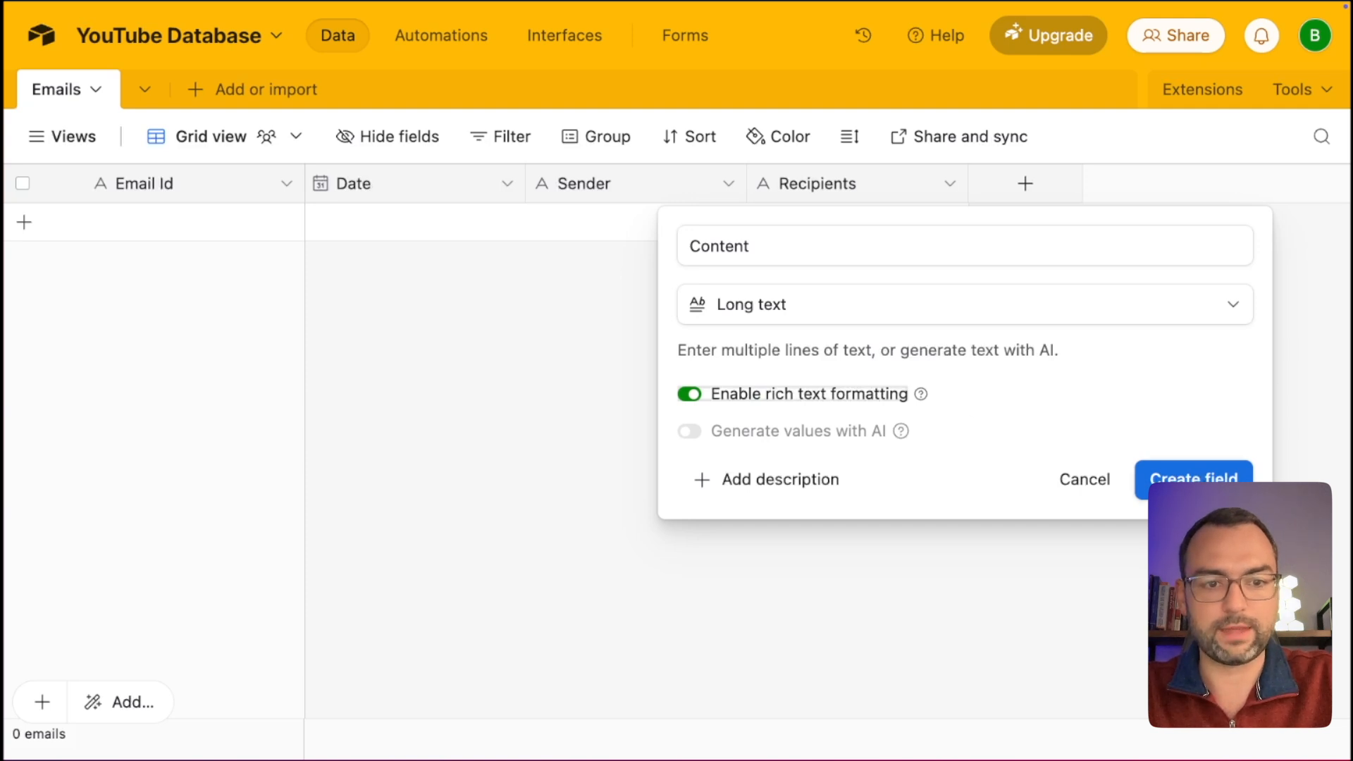
click(1194, 488)
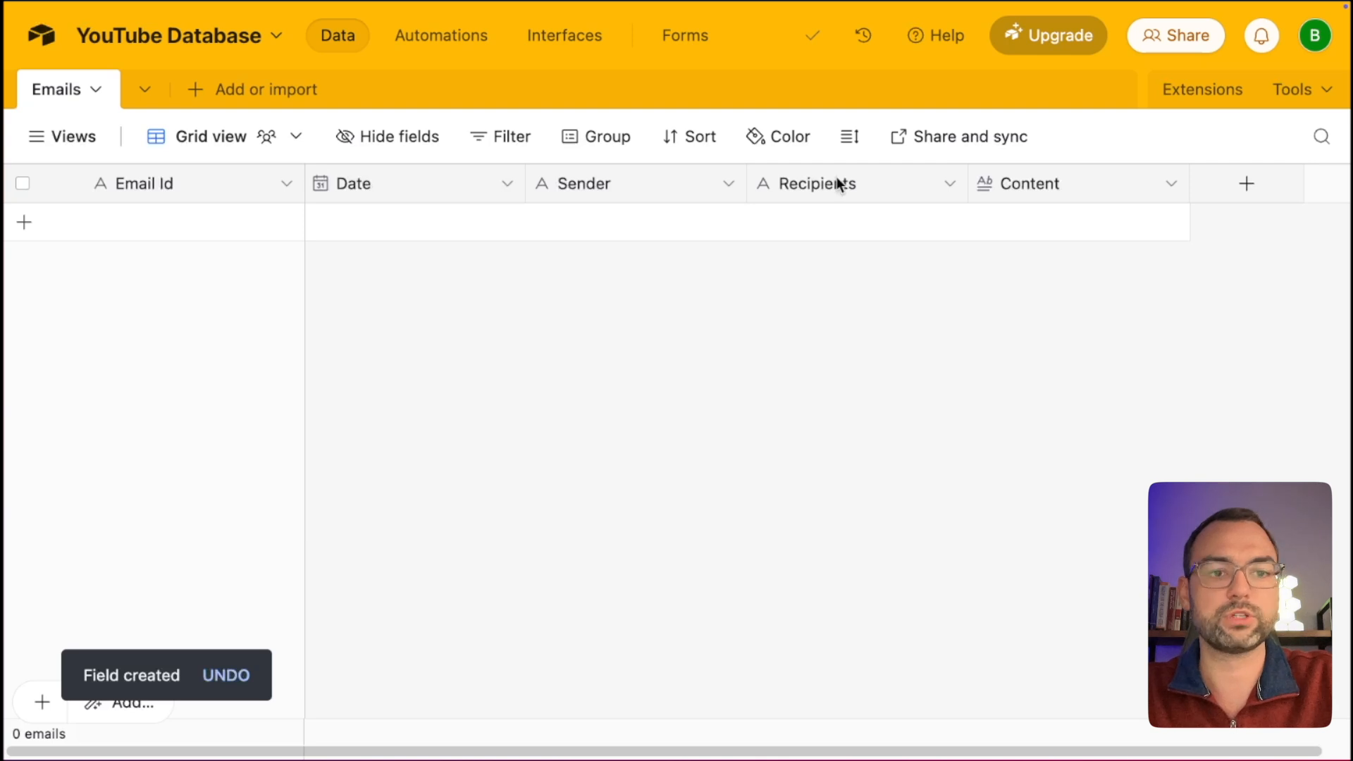
Add a field named 'Created Time' of type Created time.
click(1248, 187)
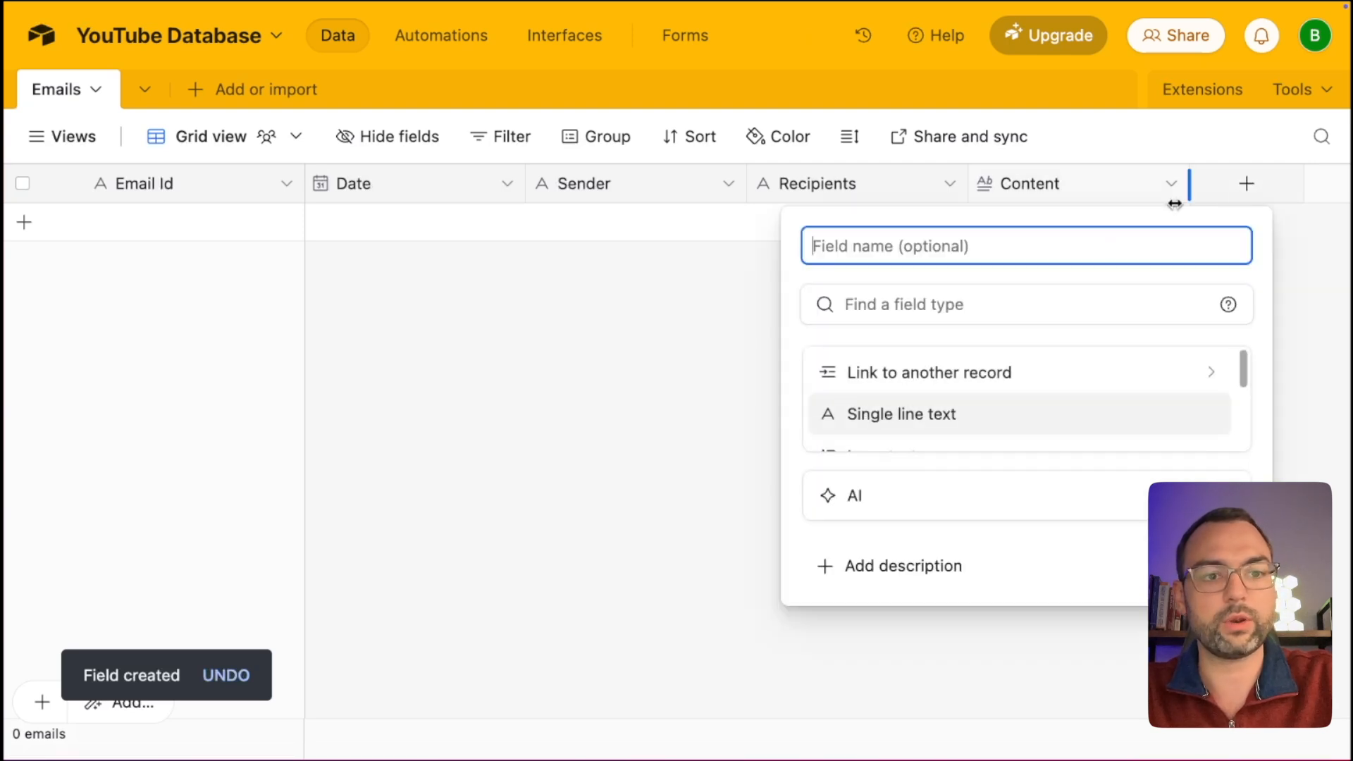
text(Created )
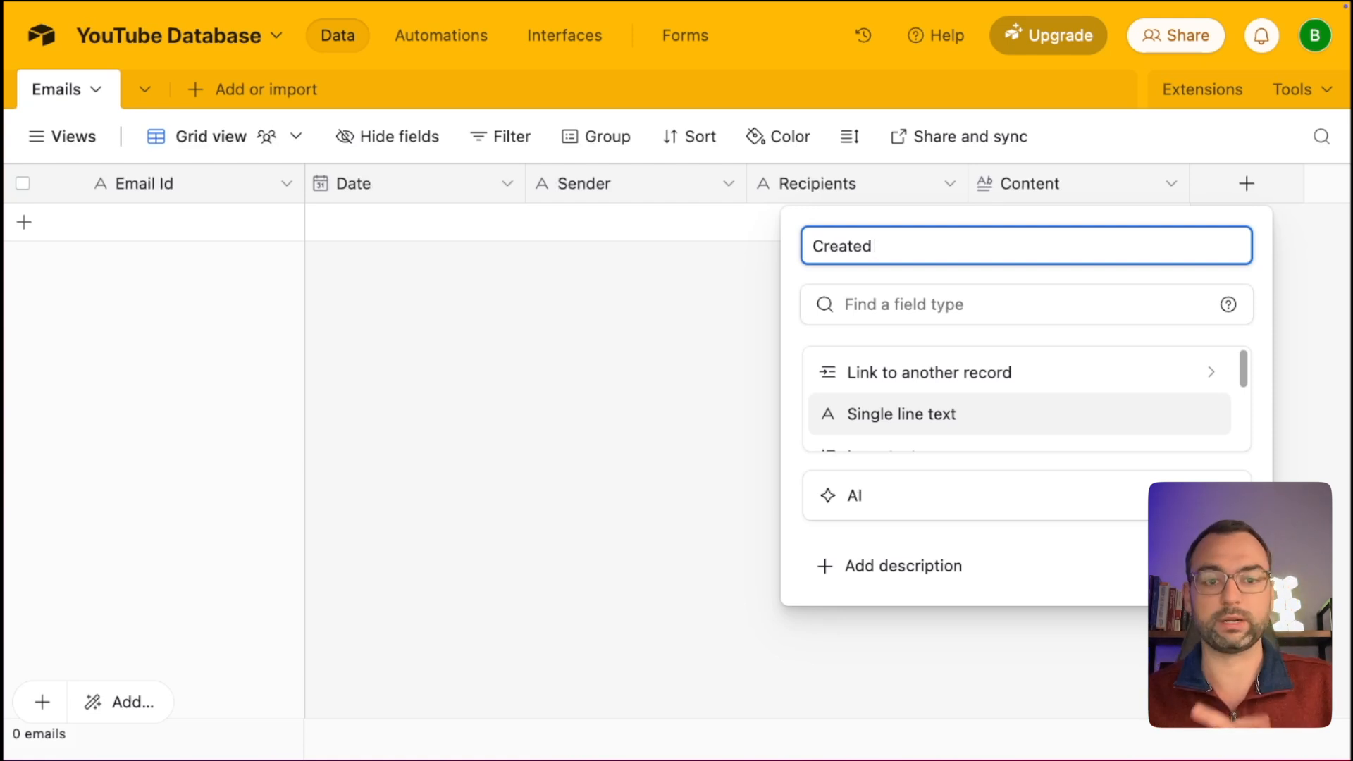
text(Time)
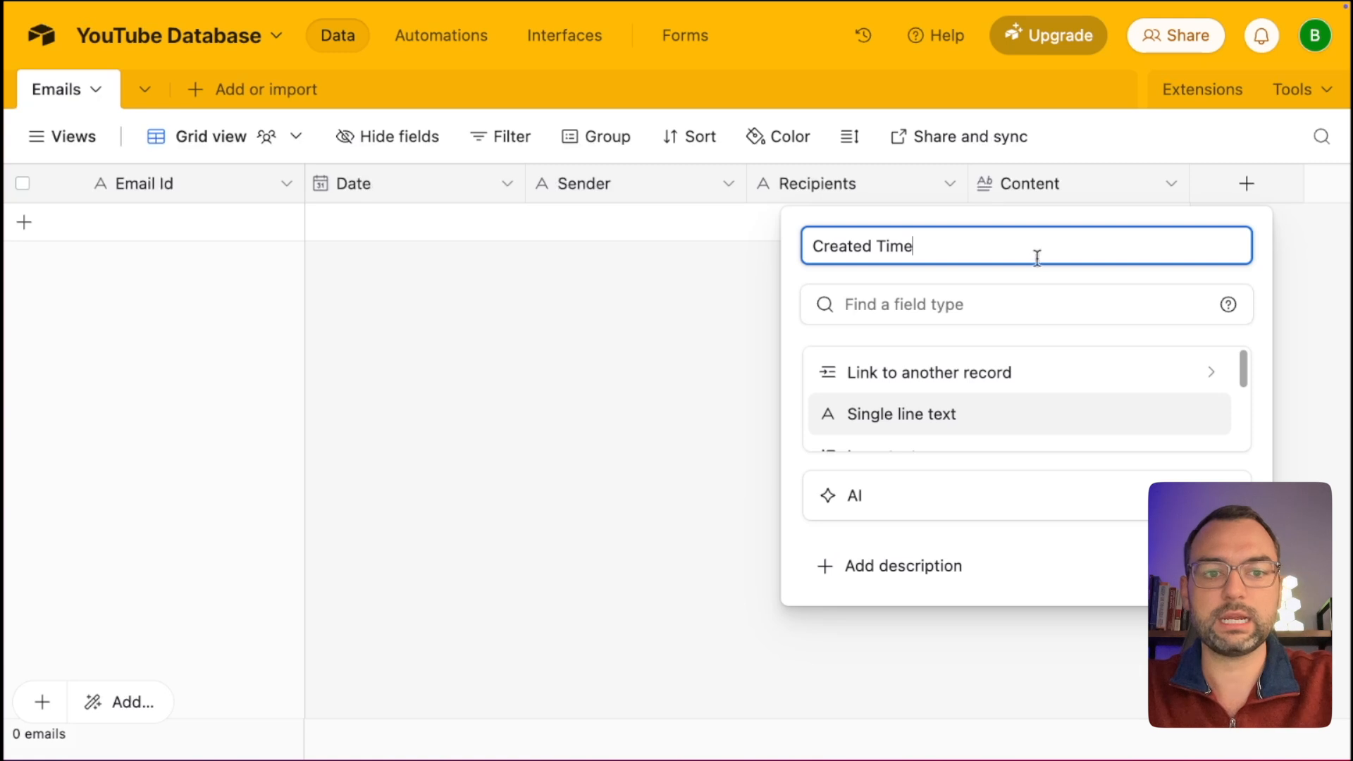
click(1007, 305)
text(create)
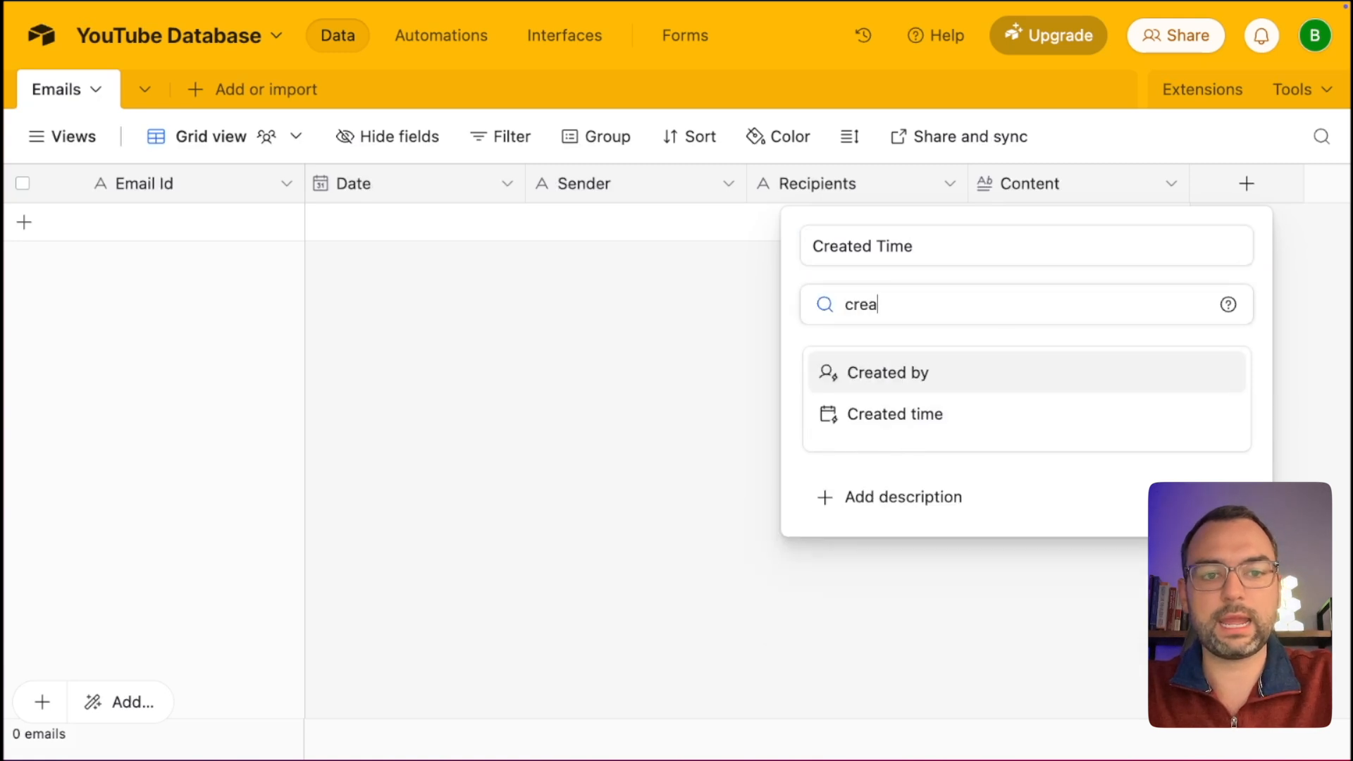
click(939, 424)
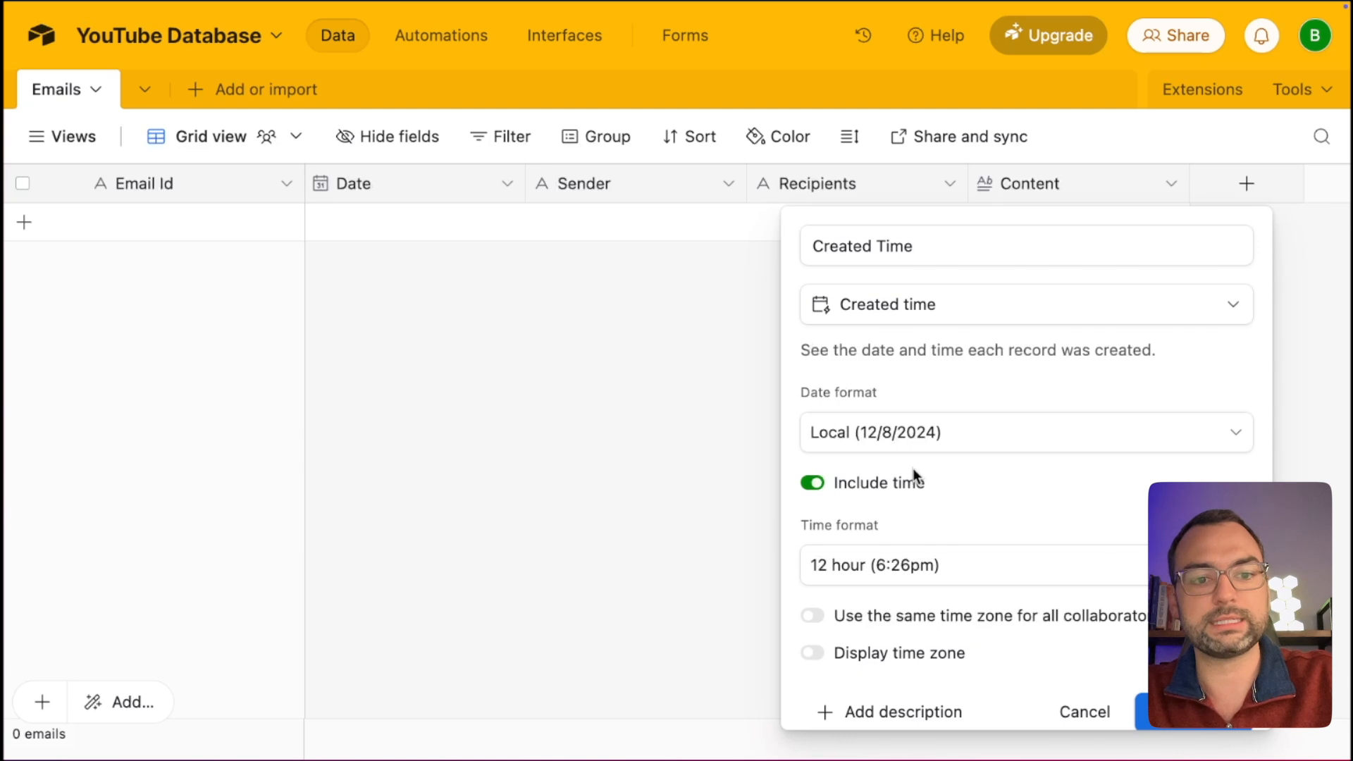
scroll(902, 430, down, 1)
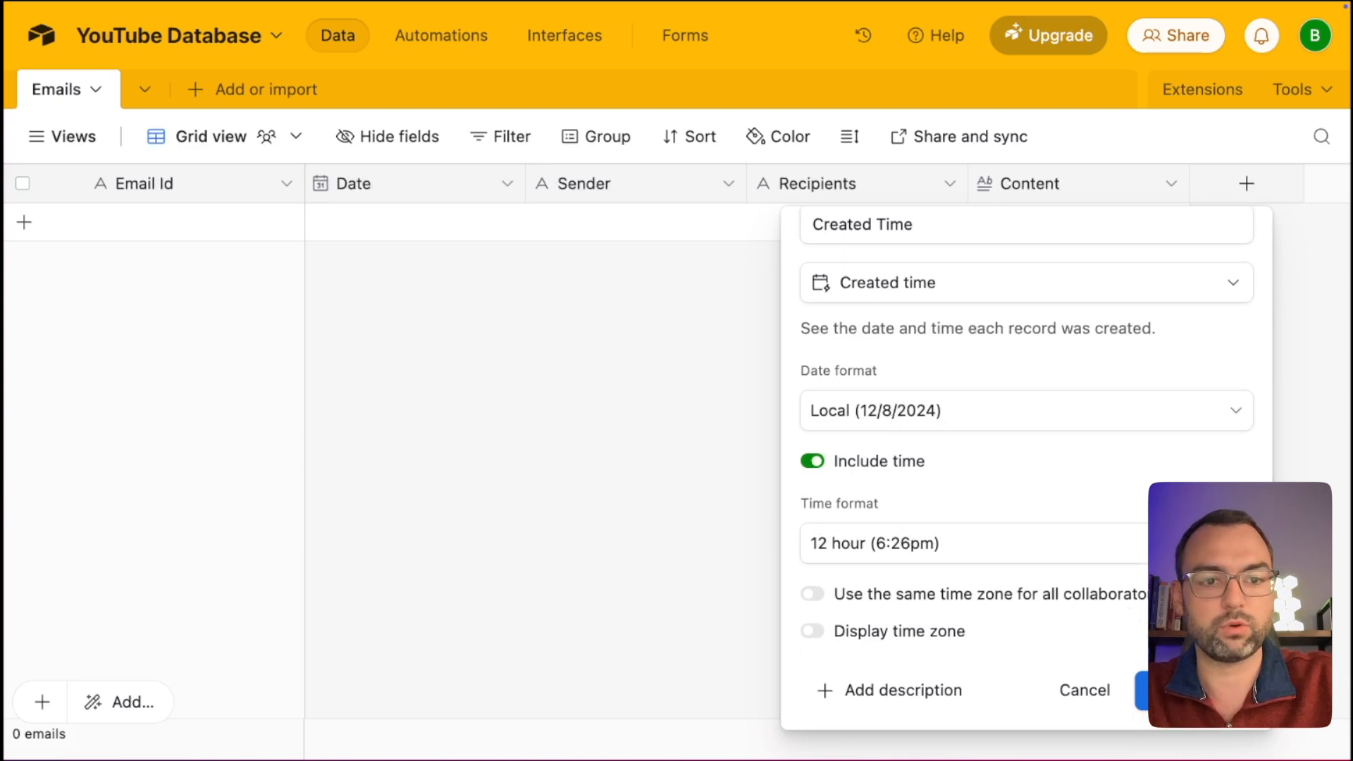
click(1163, 691)
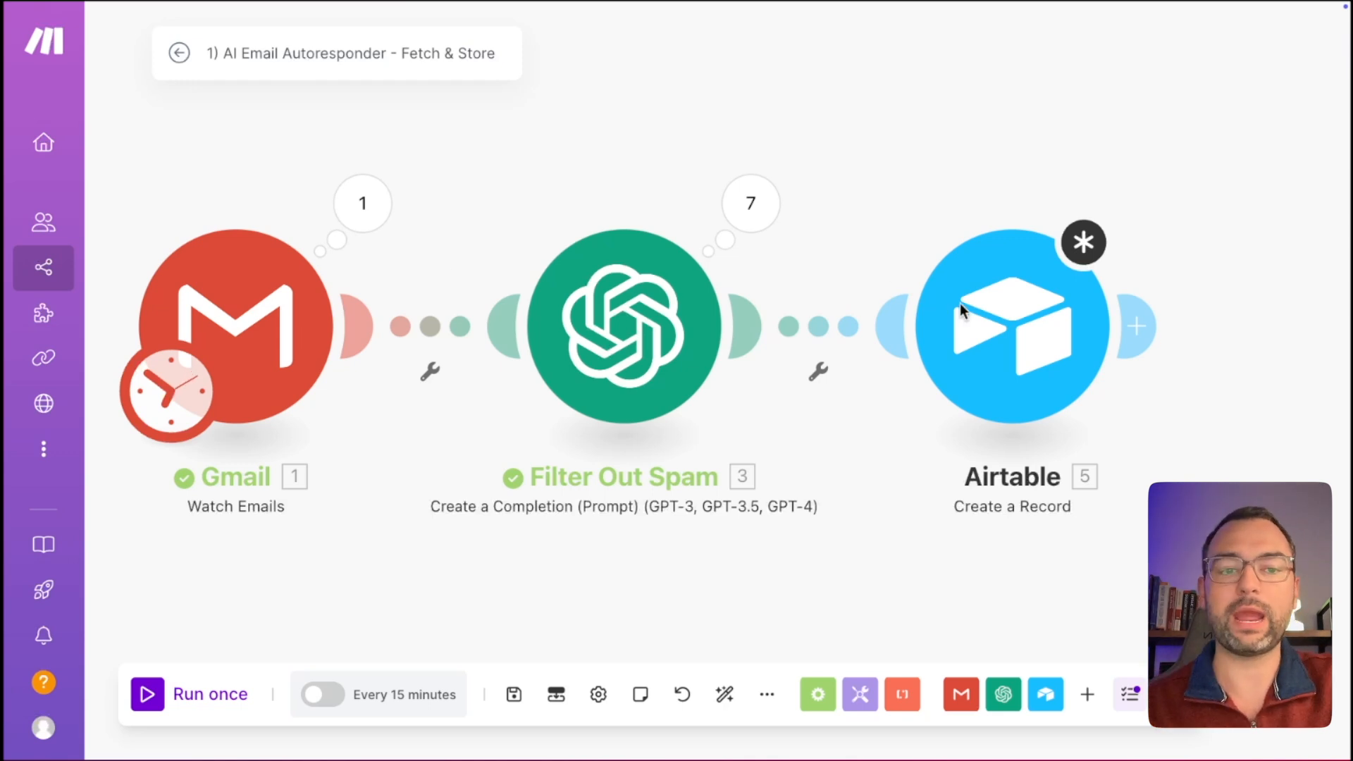
Set the Airtable Create a Record module to the YouTube Database base and Emails table.
click(1004, 331)
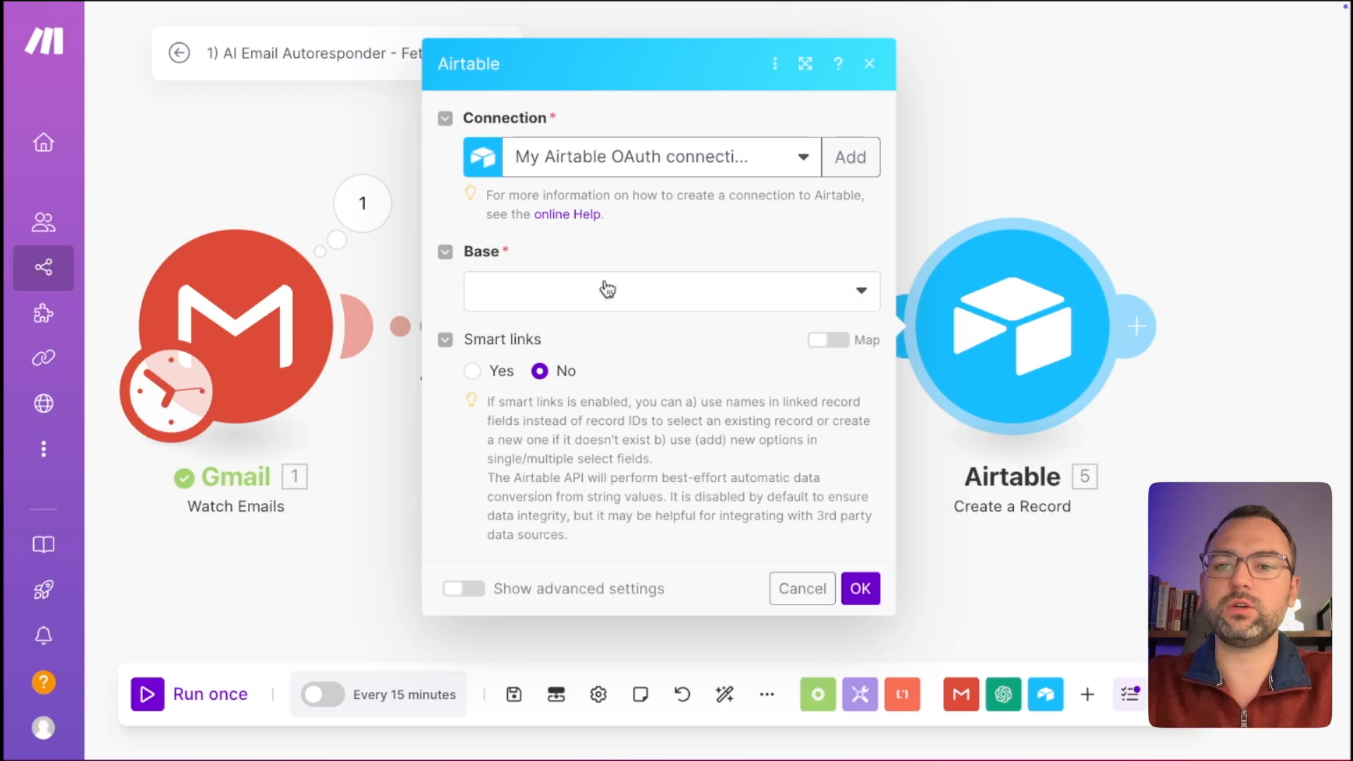
click(637, 295)
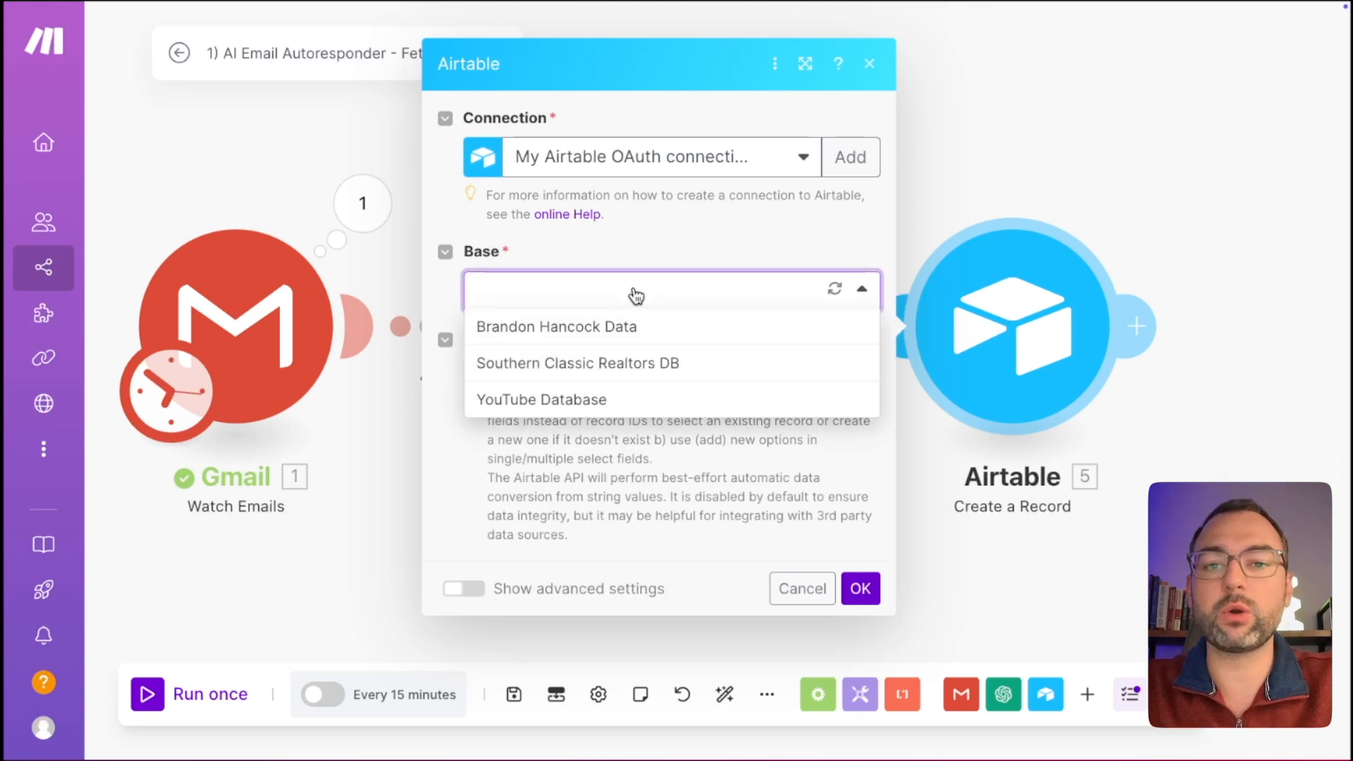
click(621, 404)
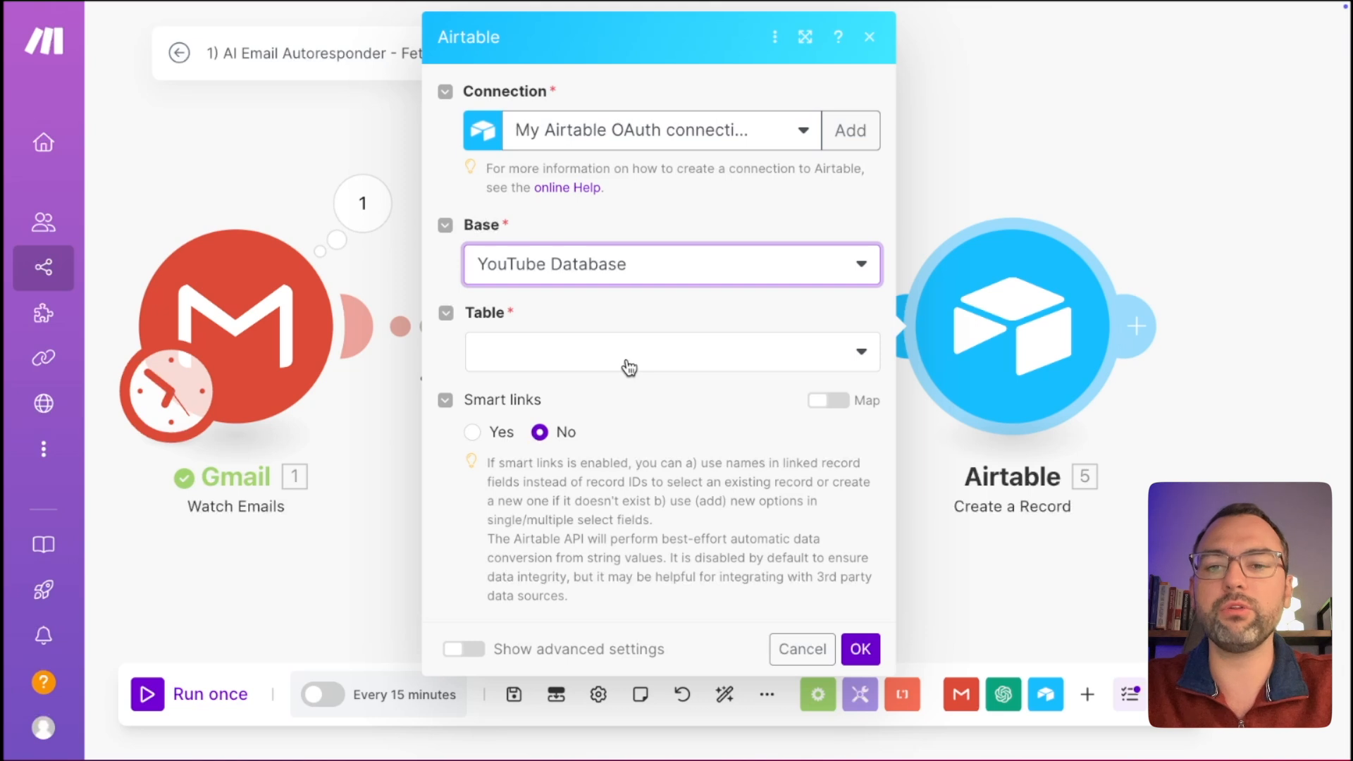
click(629, 367)
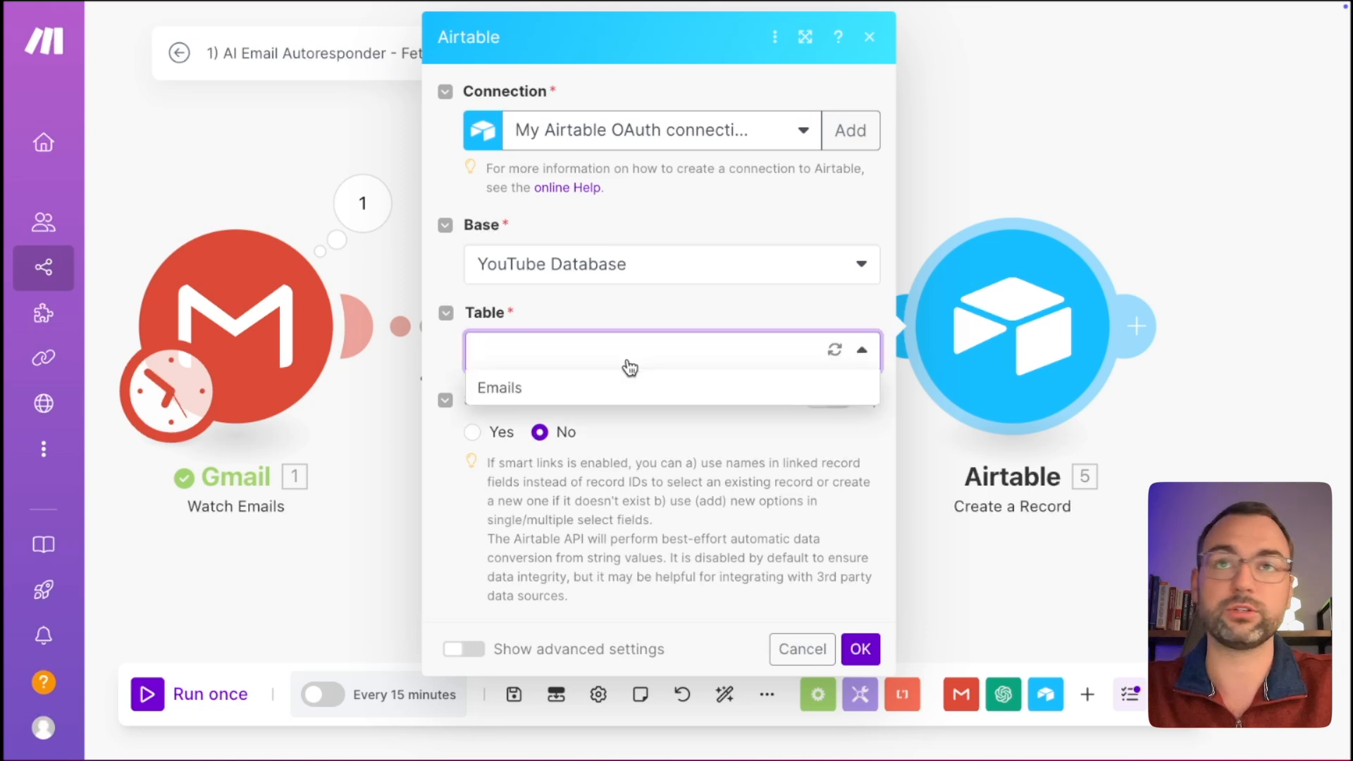
click(585, 391)
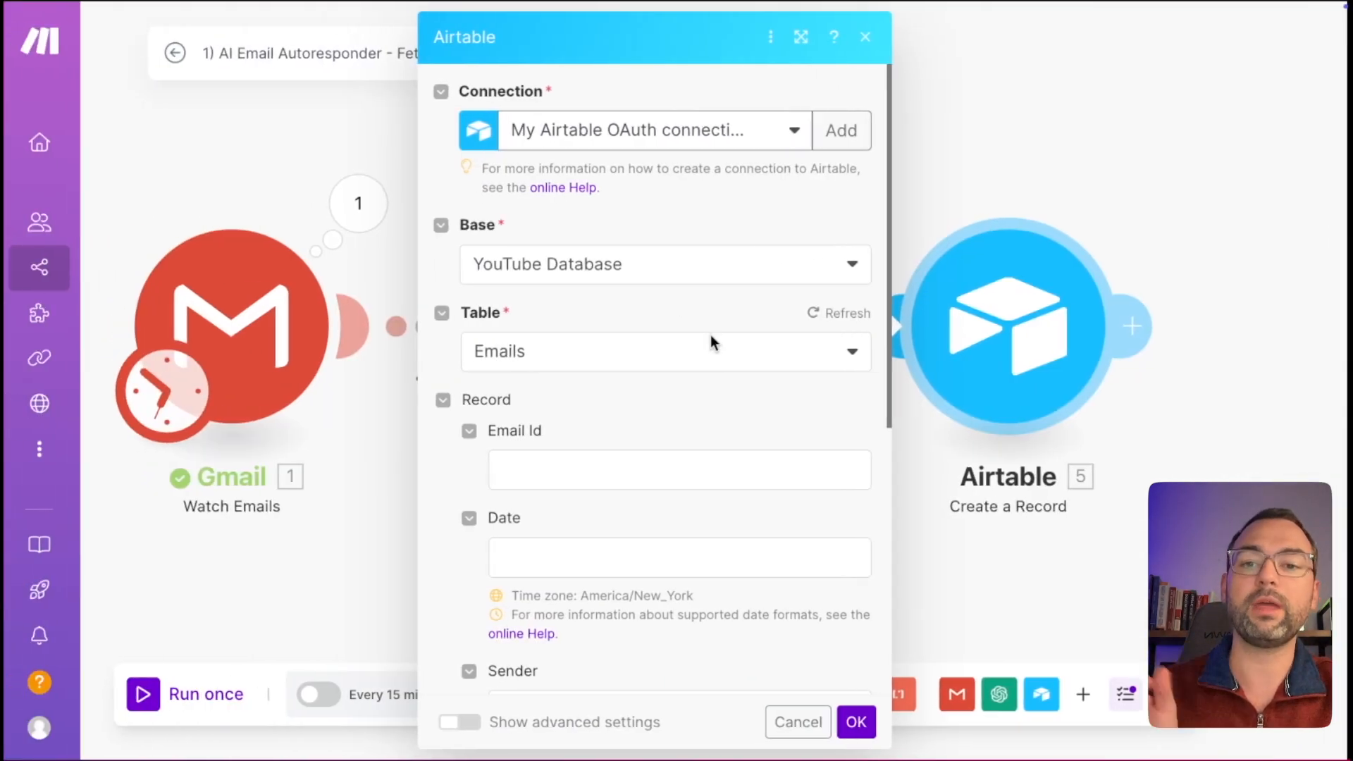
scroll(659, 446, down, 3)
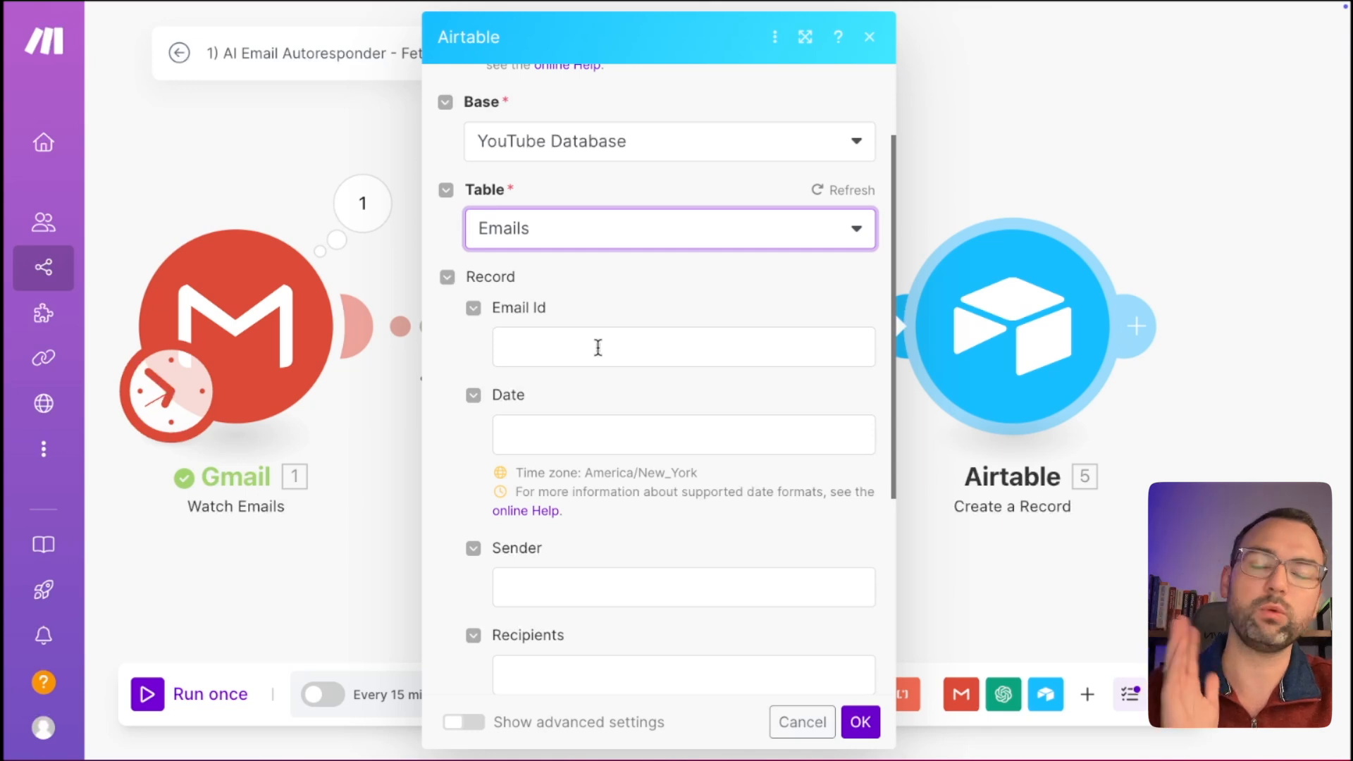
Map Gmail's Email ID (UID), Date and sender Email address into Email Id, Date and Sender.
click(598, 347)
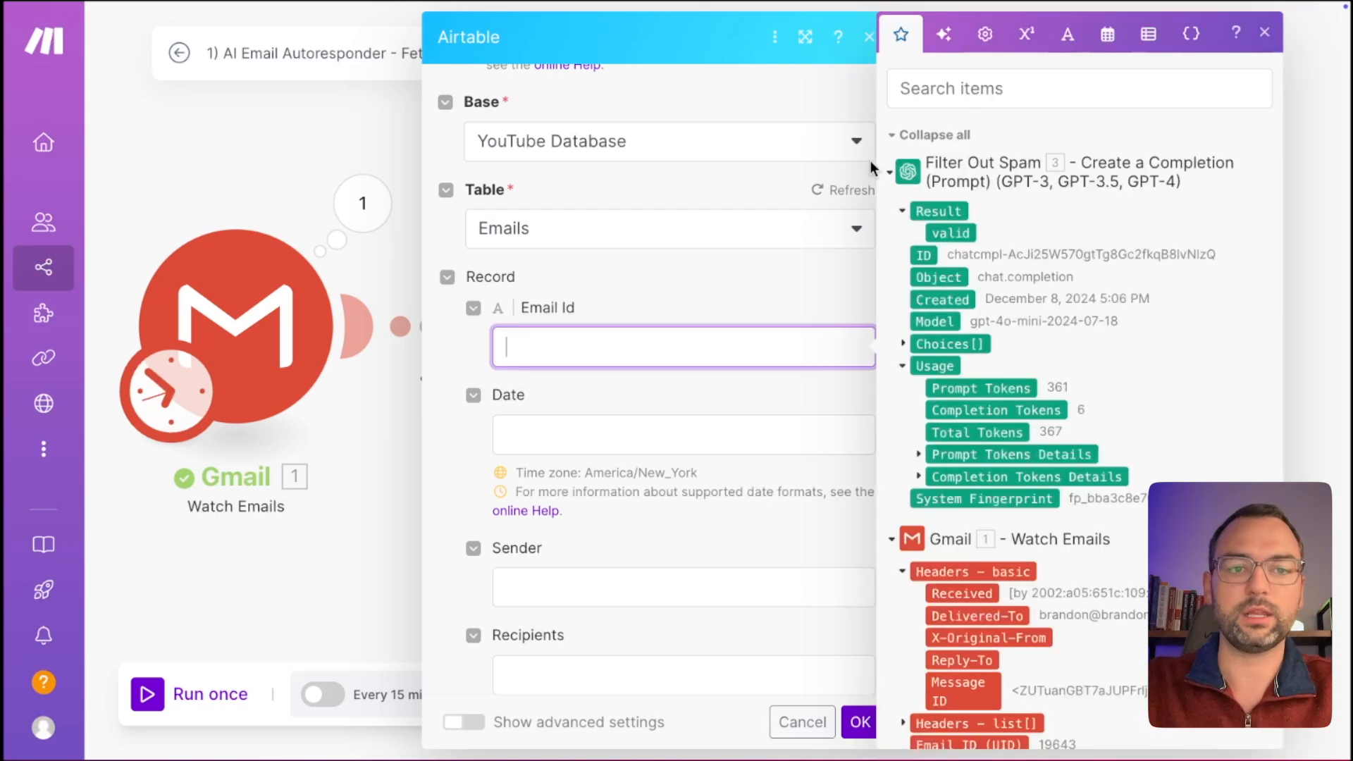
click(891, 172)
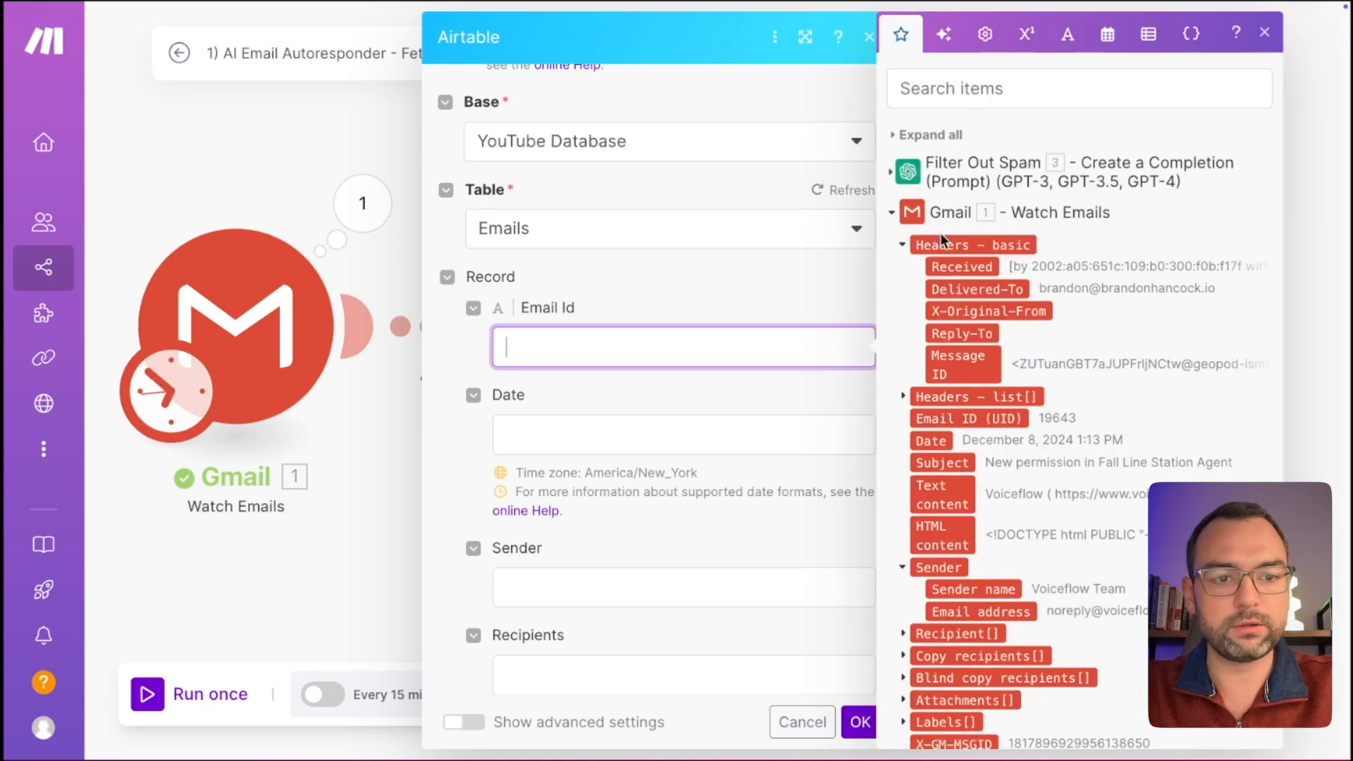
scroll(977, 229, down, 3)
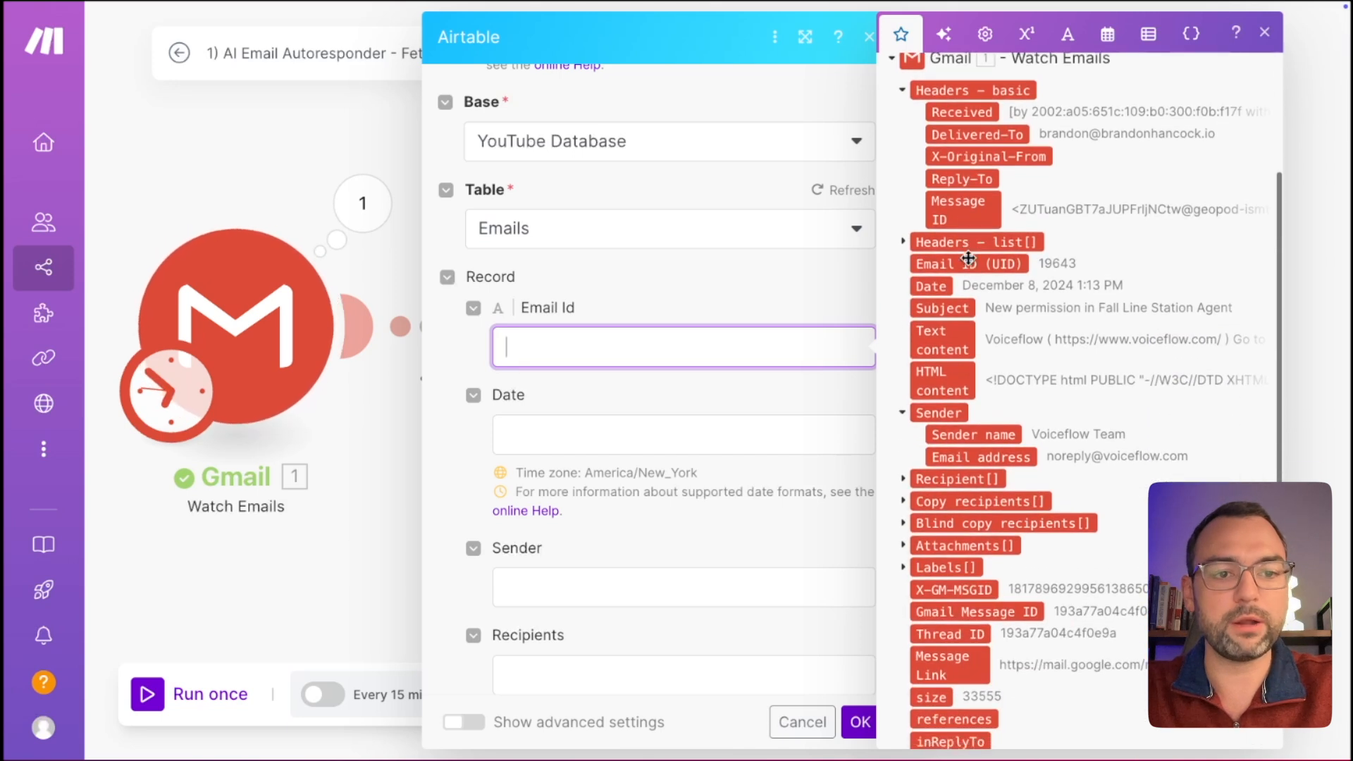
click(971, 263)
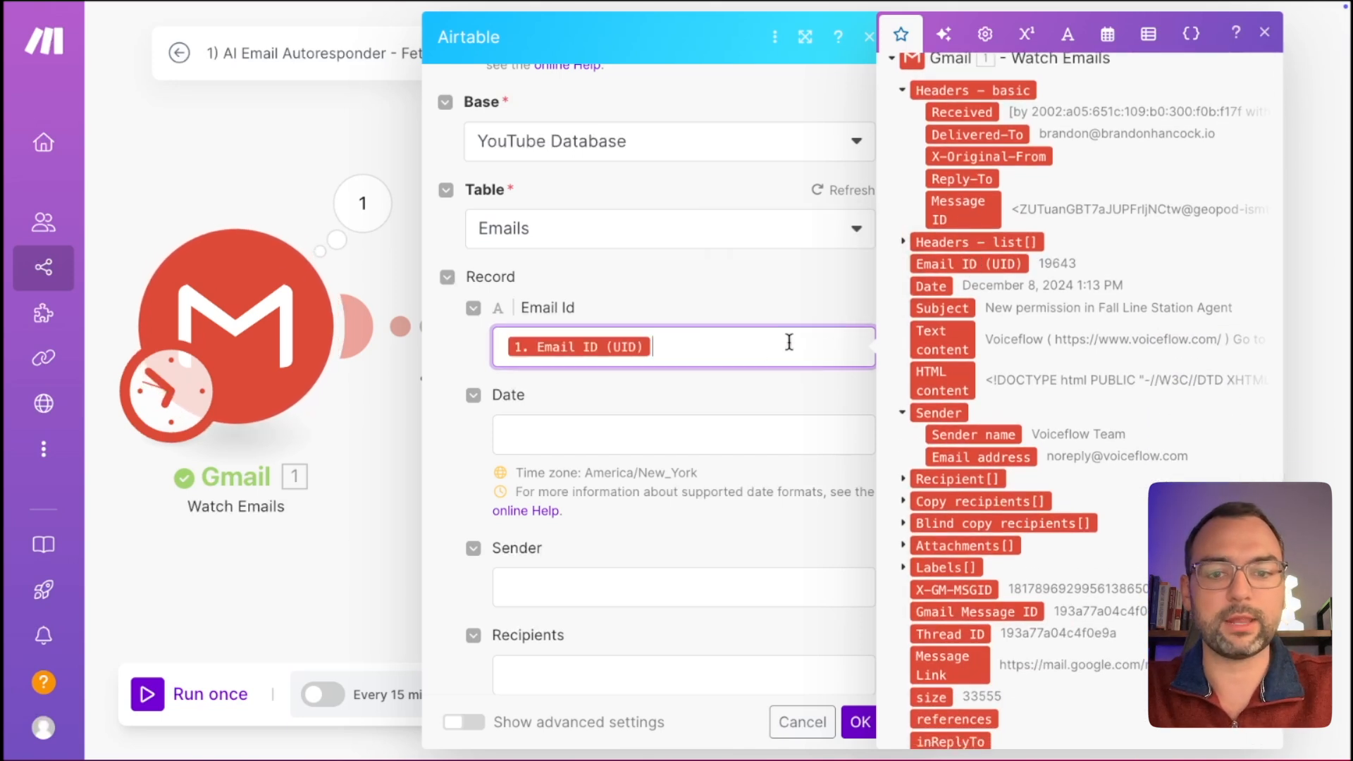
click(652, 443)
click(938, 286)
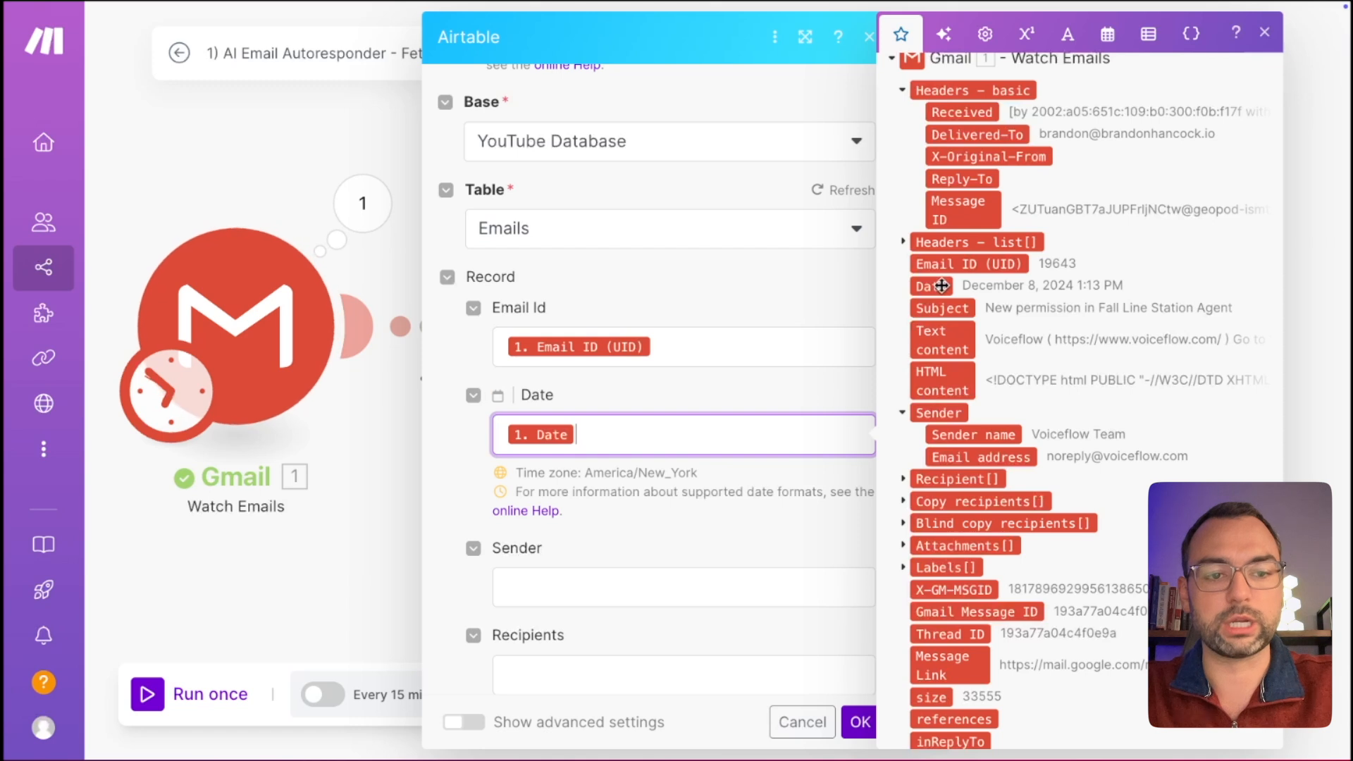
scroll(720, 417, down, 2)
click(669, 465)
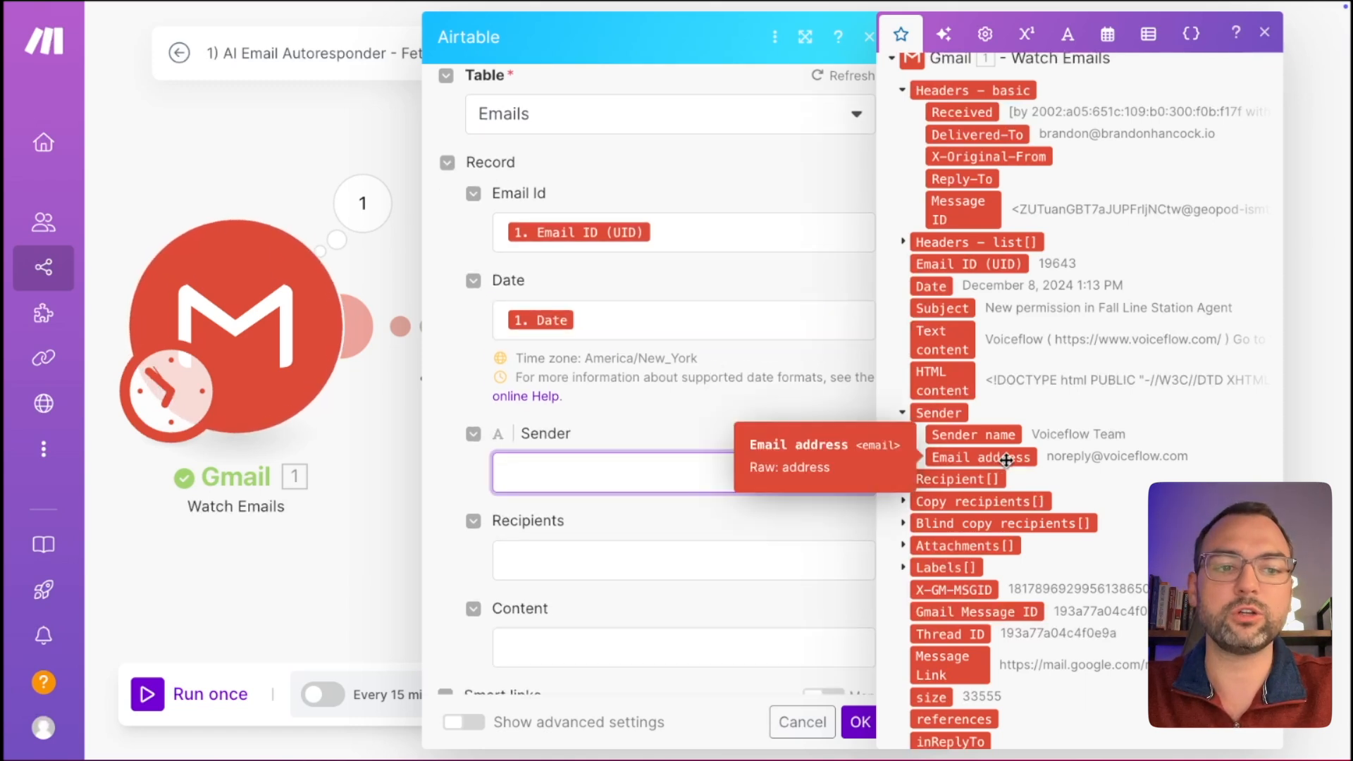
click(1007, 459)
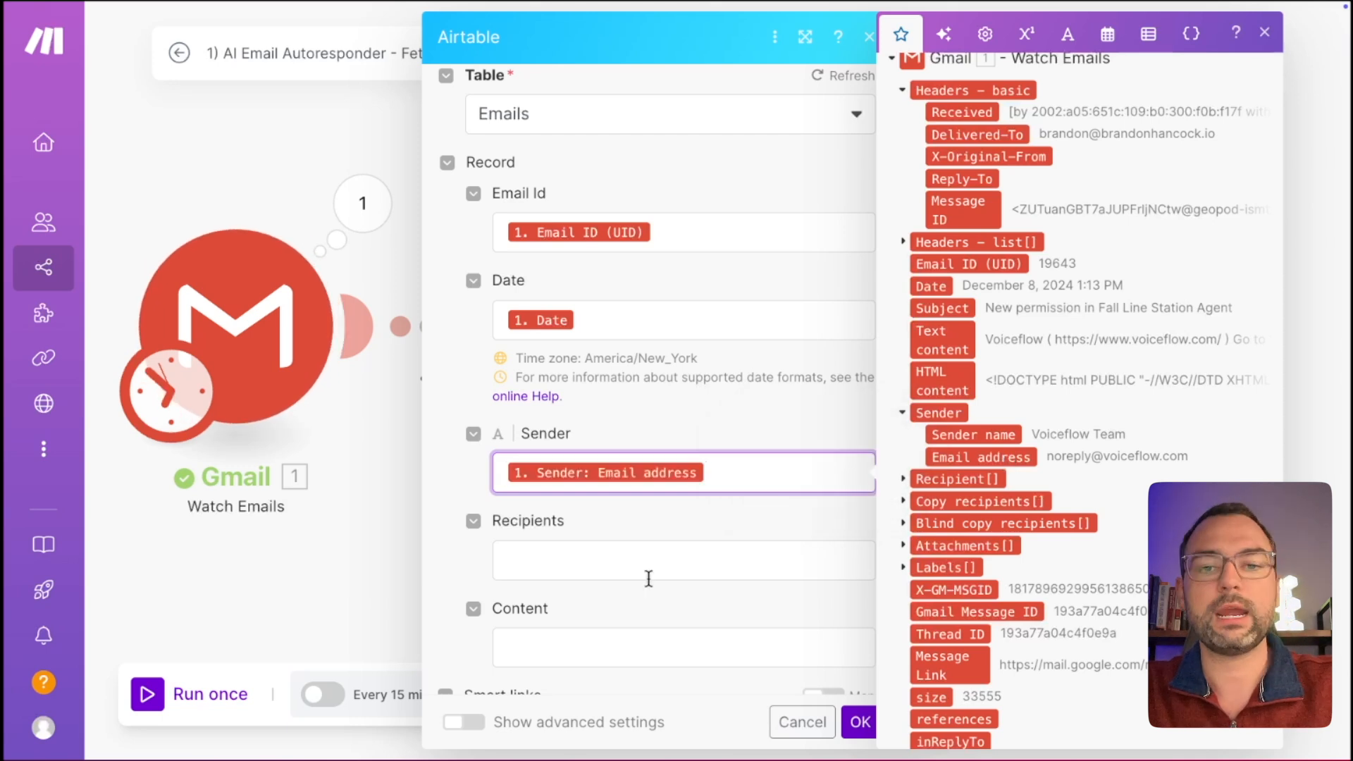
click(649, 564)
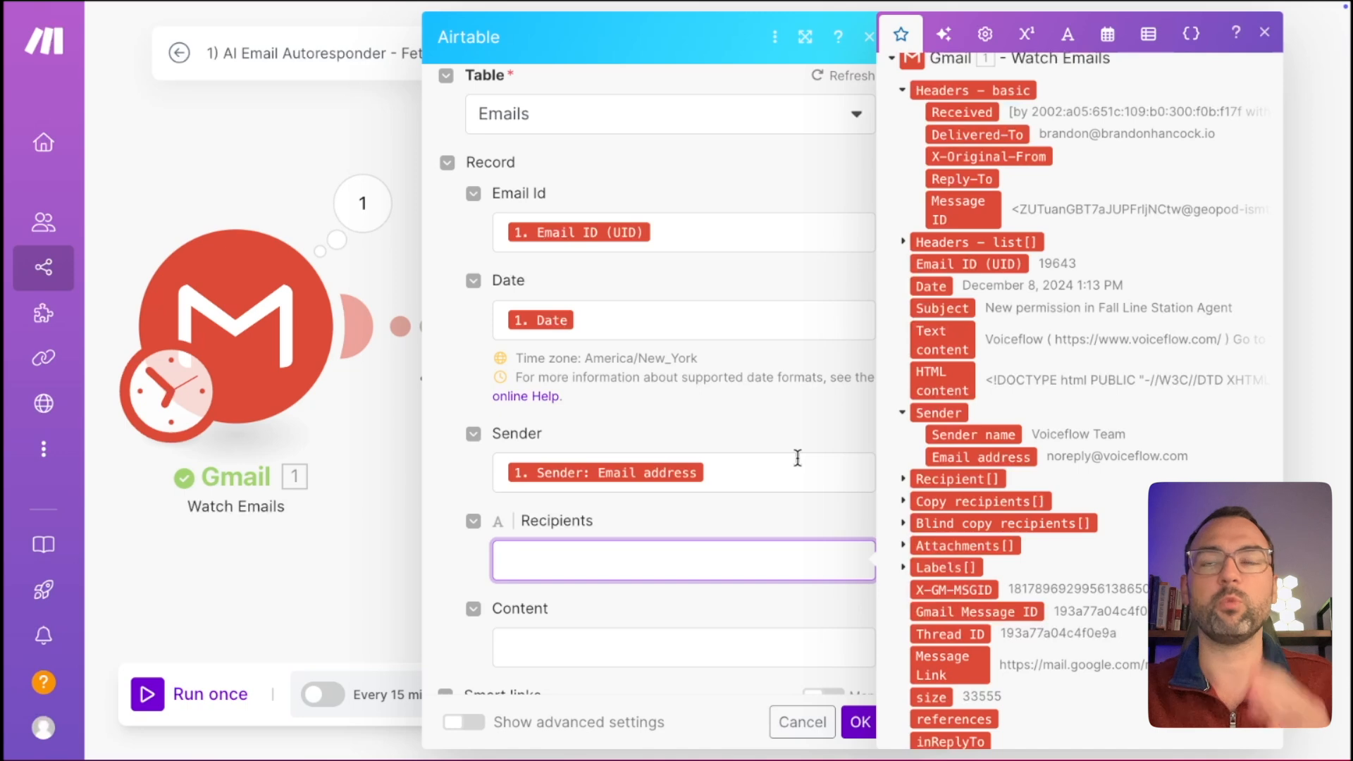
In Airtable, add one blank record to the Emails table.
key(ctrl+Right)
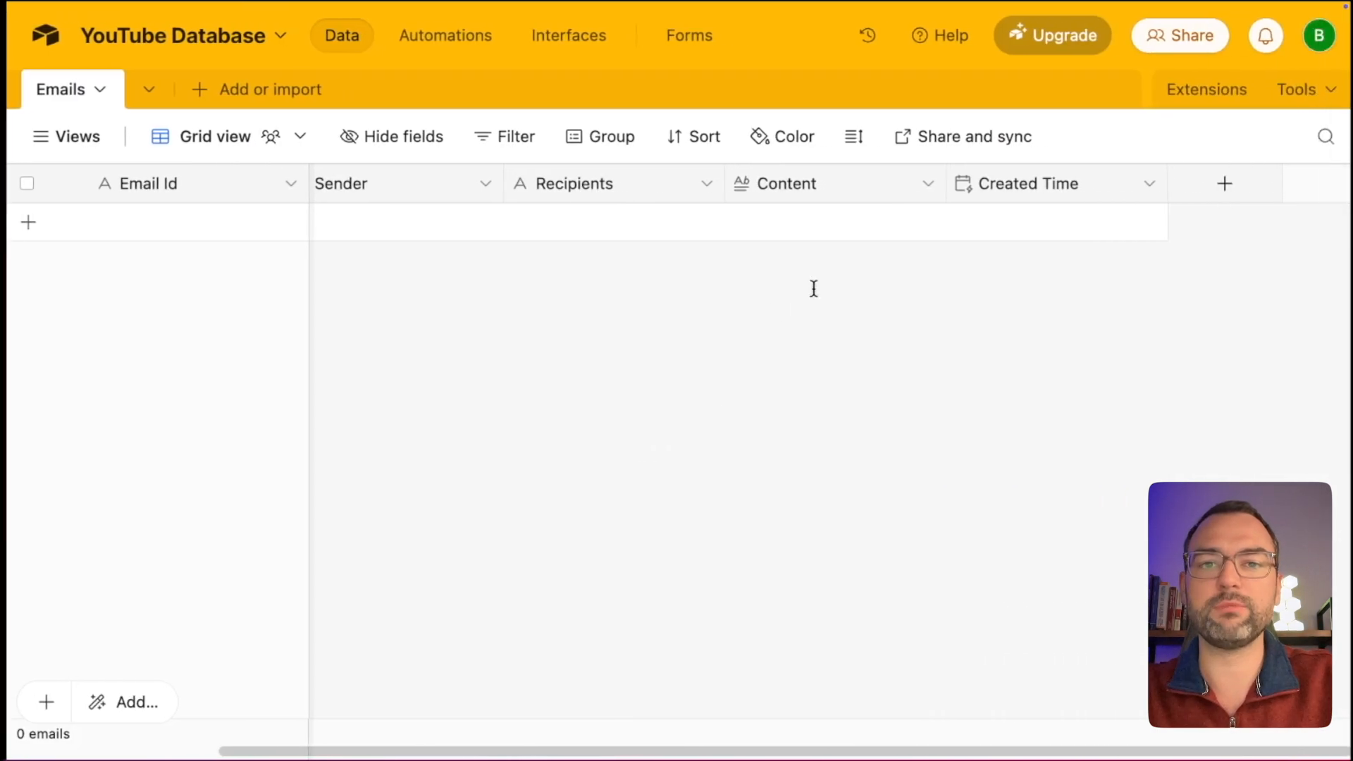
click(593, 223)
click(604, 403)
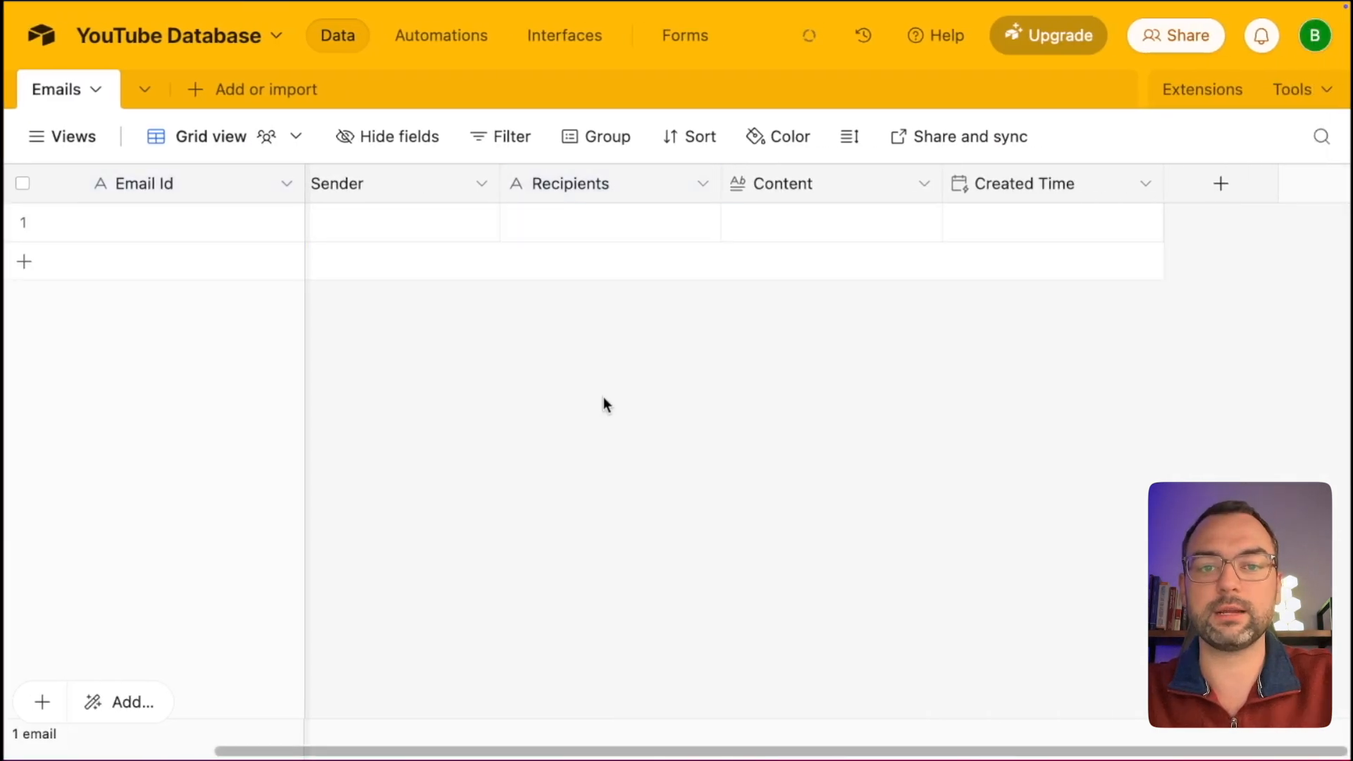
Inspect the Recipients field's type settings and close them unchanged.
right_click(602, 169)
click(602, 236)
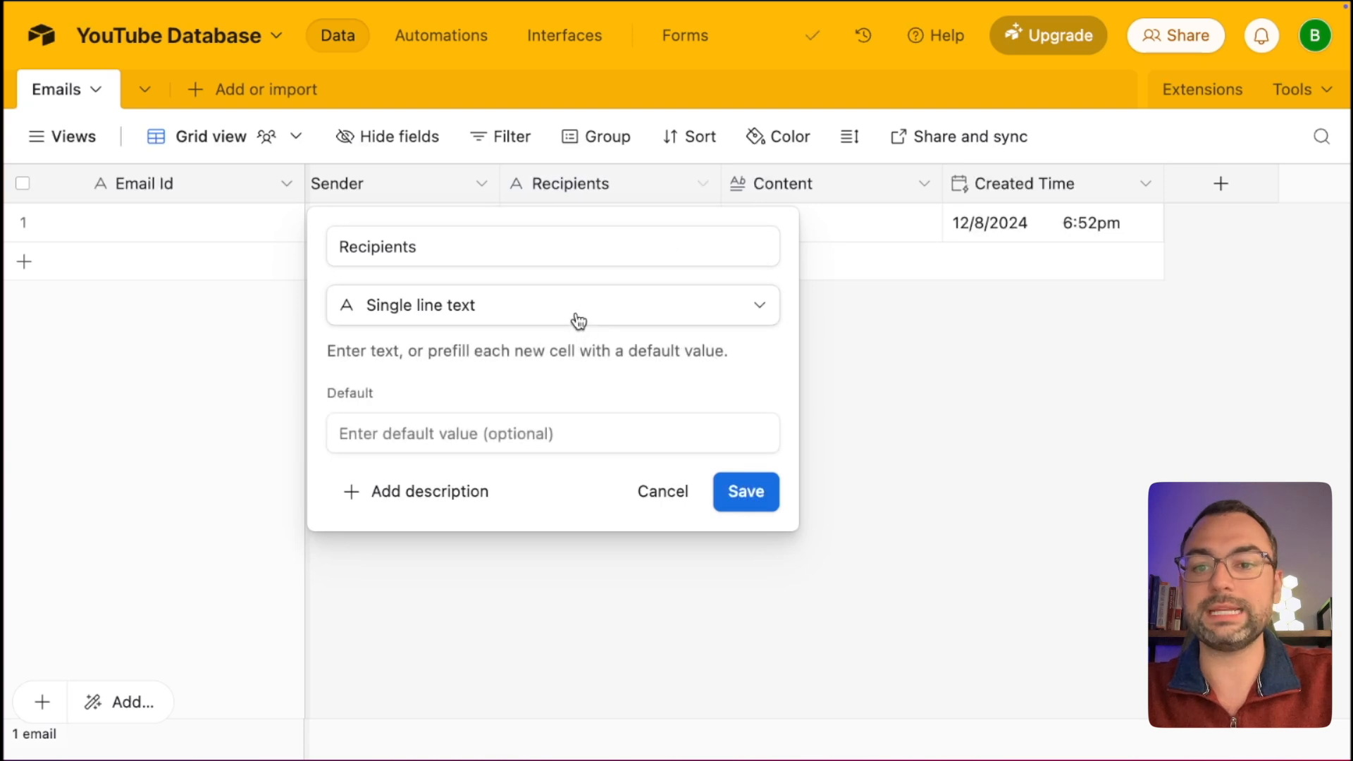
click(819, 325)
Select the Recipients field, view Gmail's Recipient[] output, then bring up the recipients whiteboard diagram.
key(ctrl+Left)
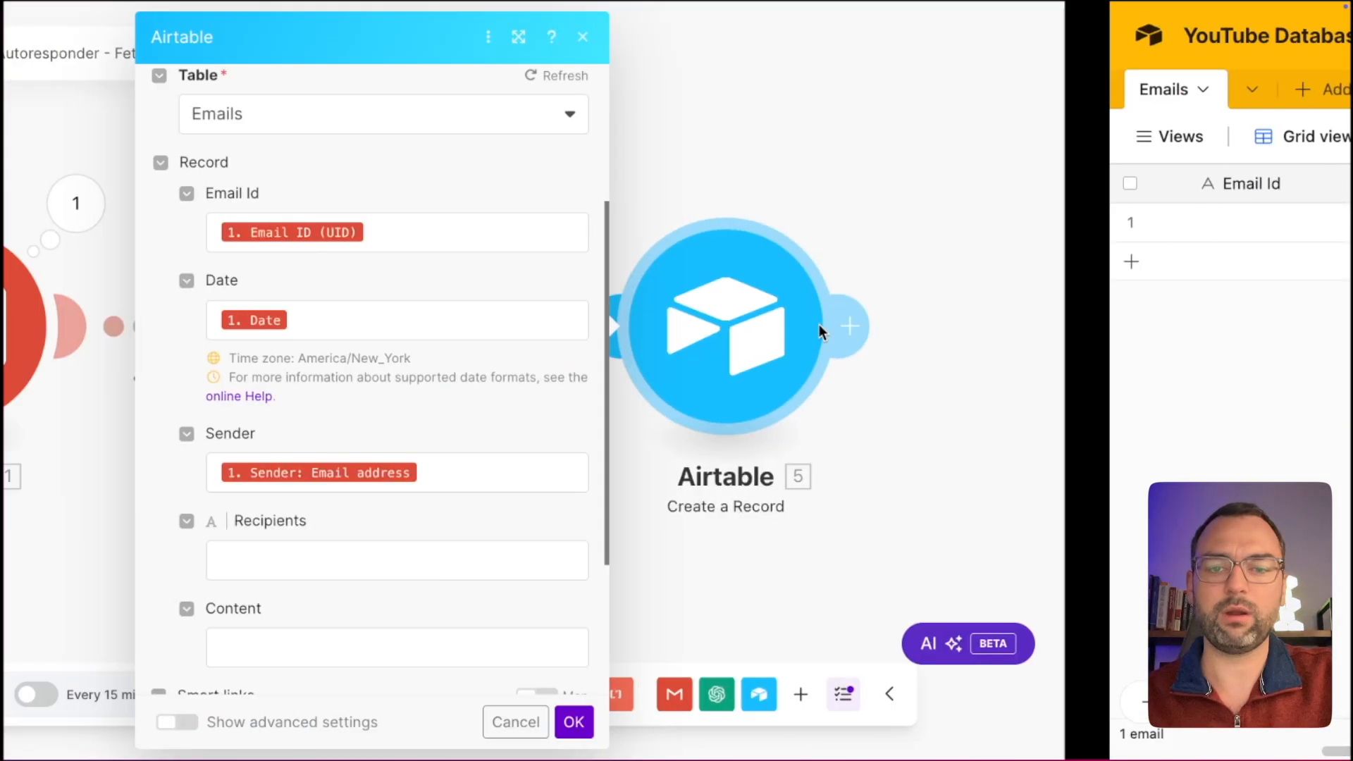
click(634, 557)
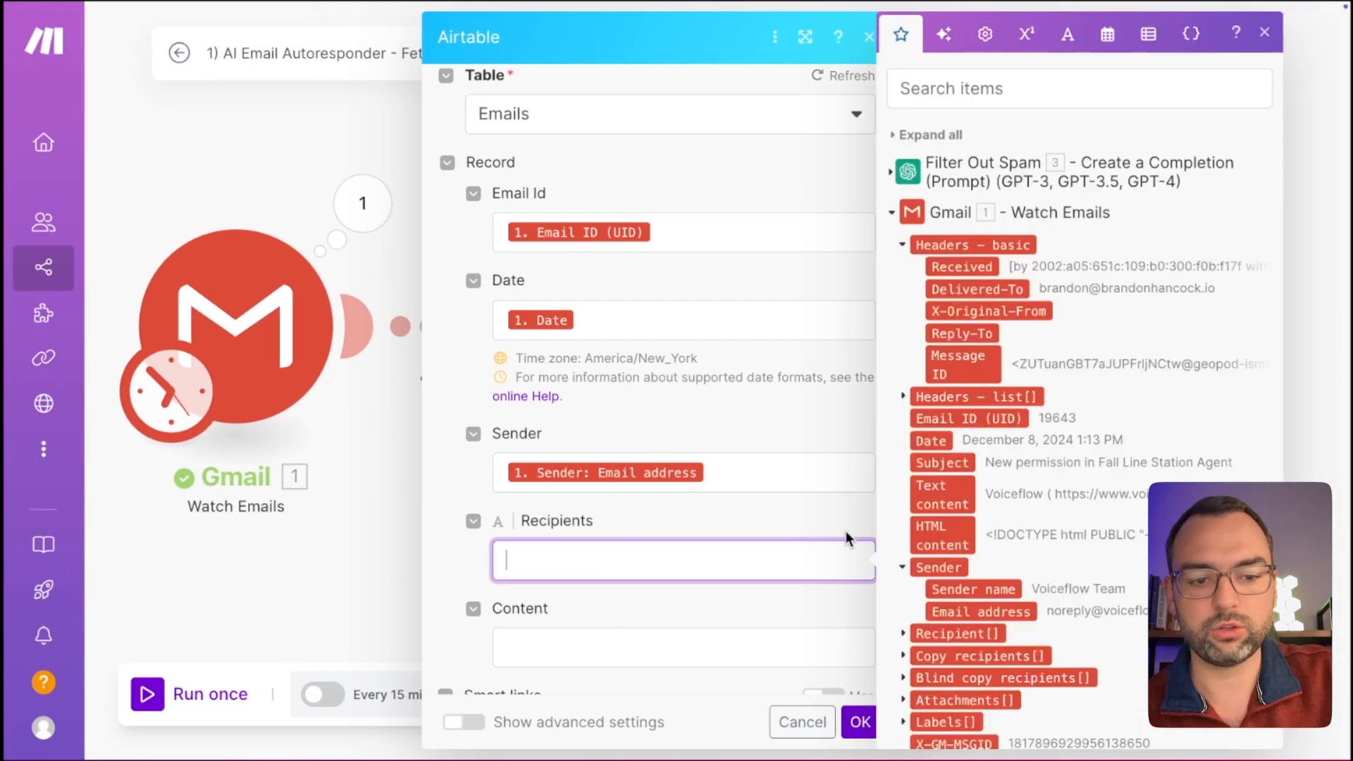
scroll(846, 533, down, 1)
scroll(1042, 559, down, 2)
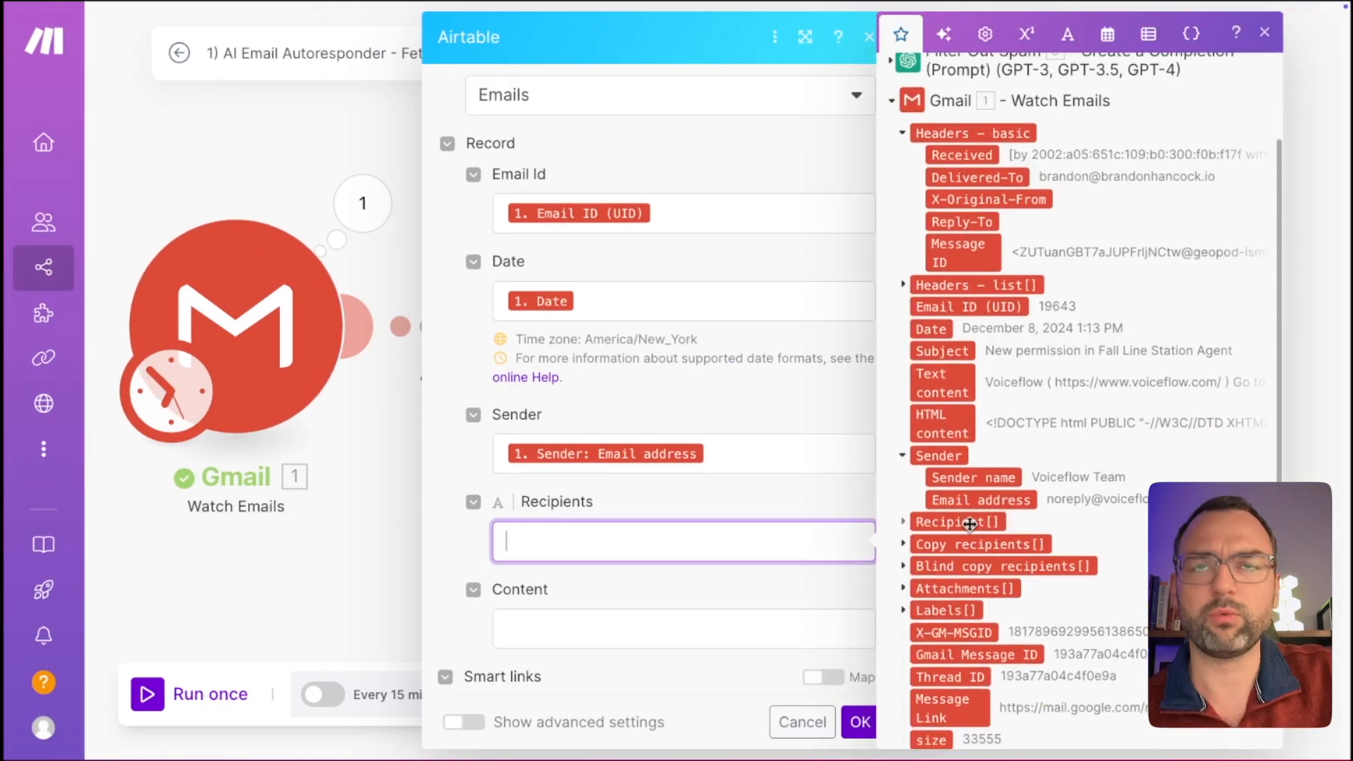
mouse_move(970, 524)
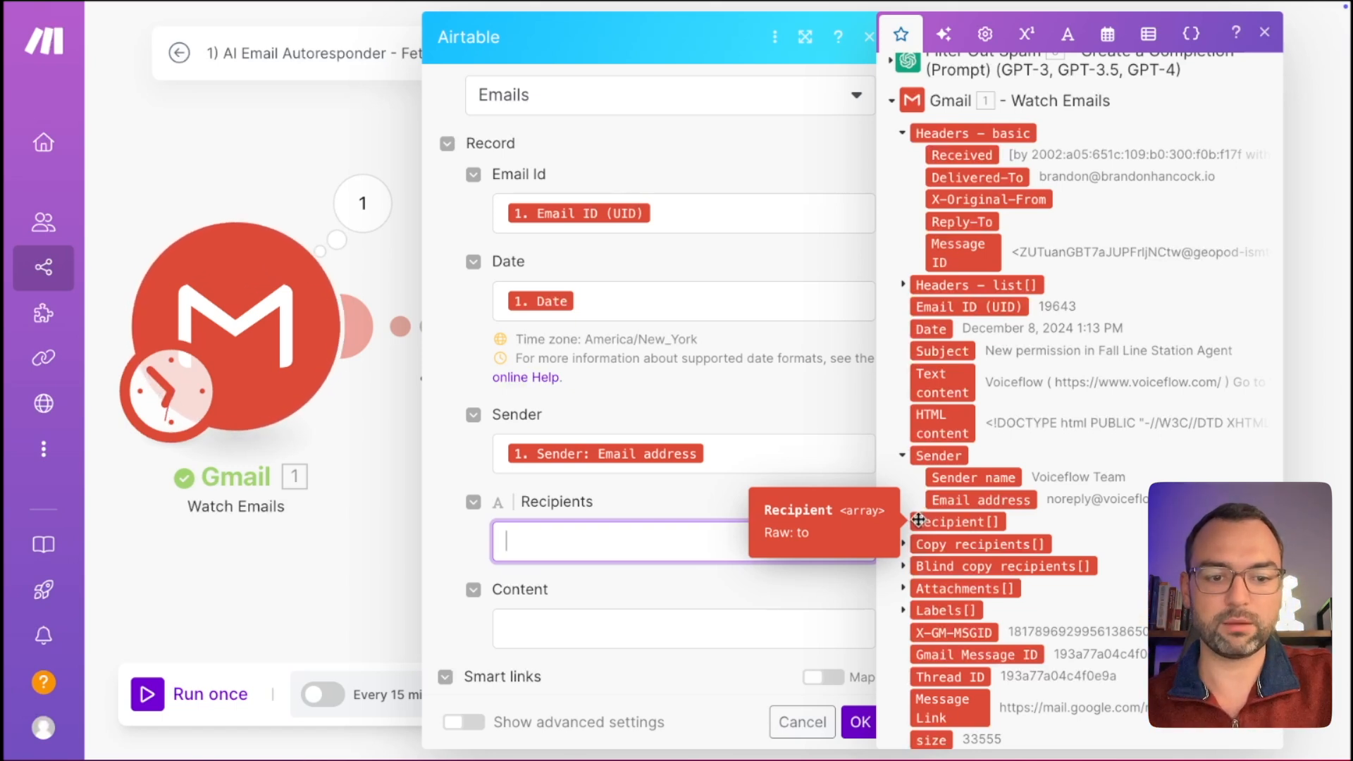
key(ctrl+Left)
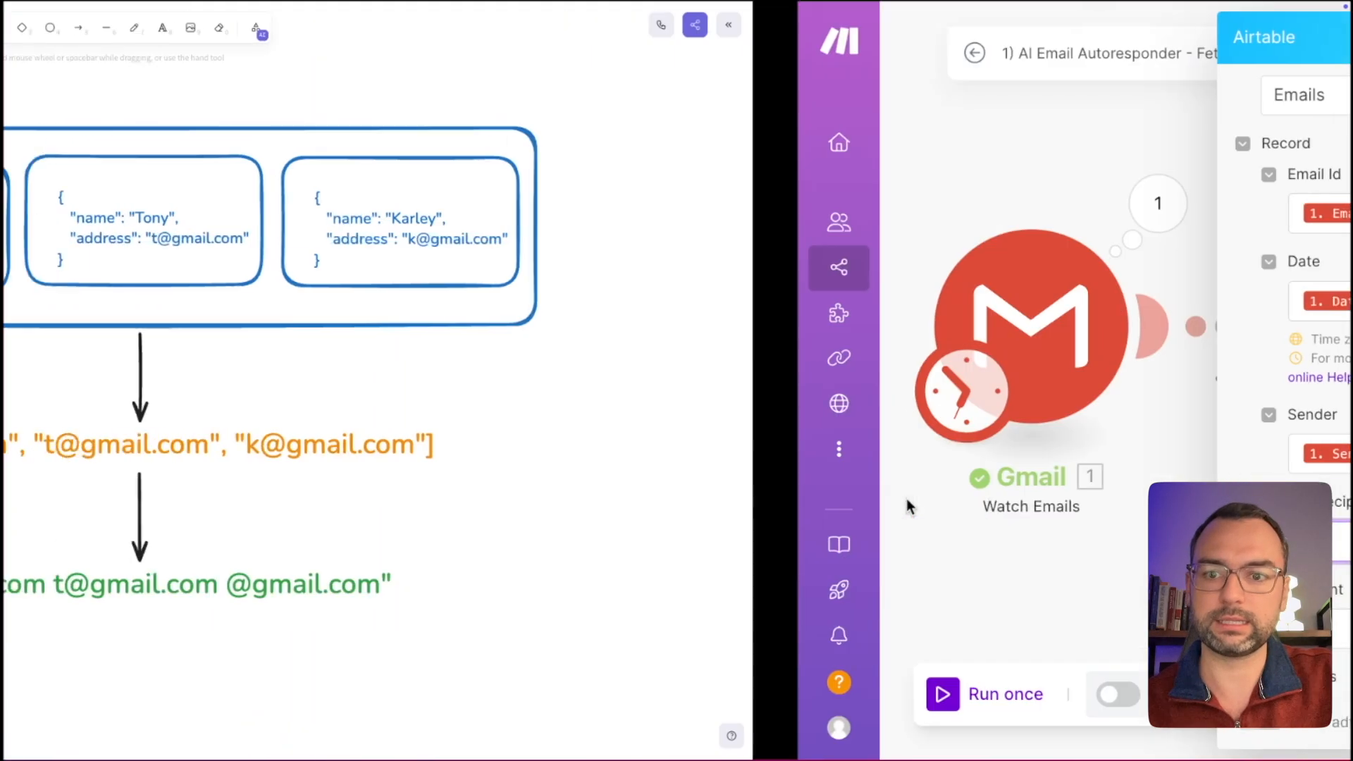
scroll(1108, 540, up, 1)
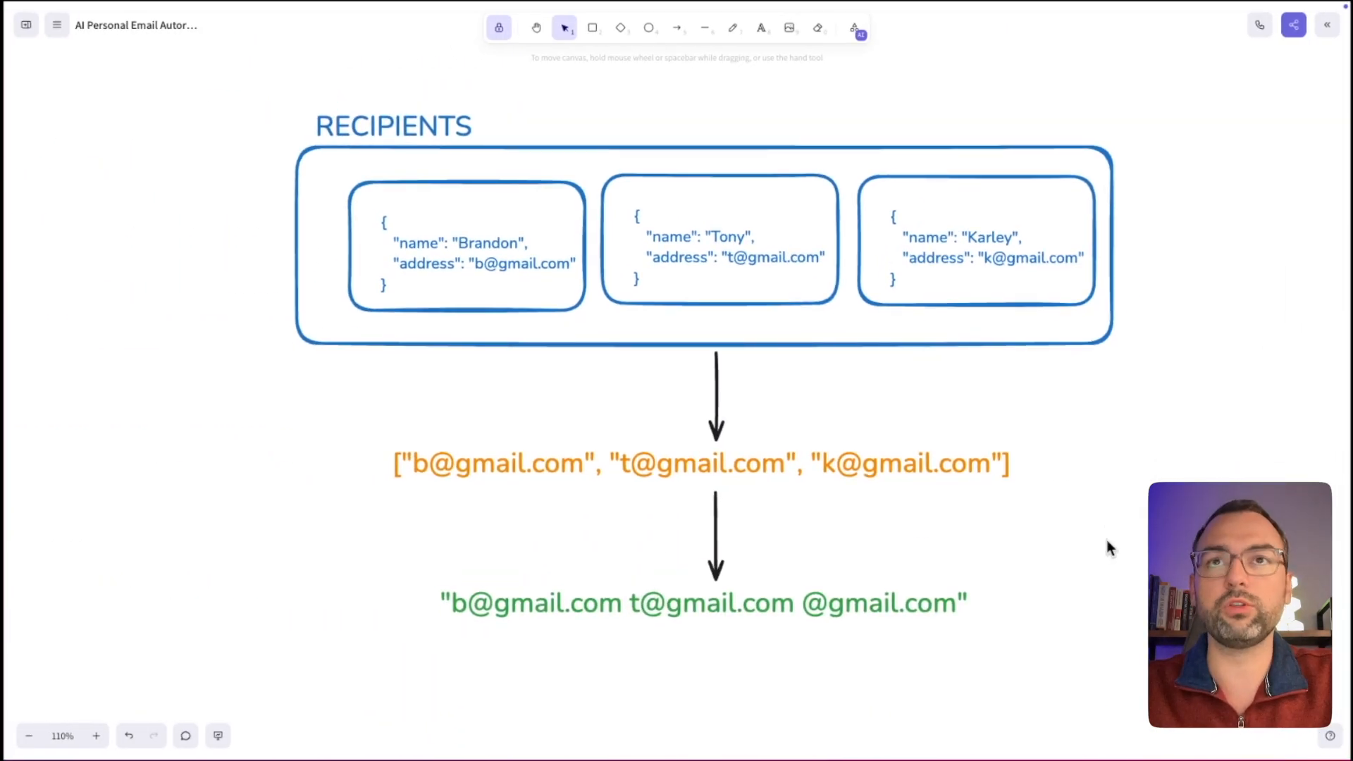
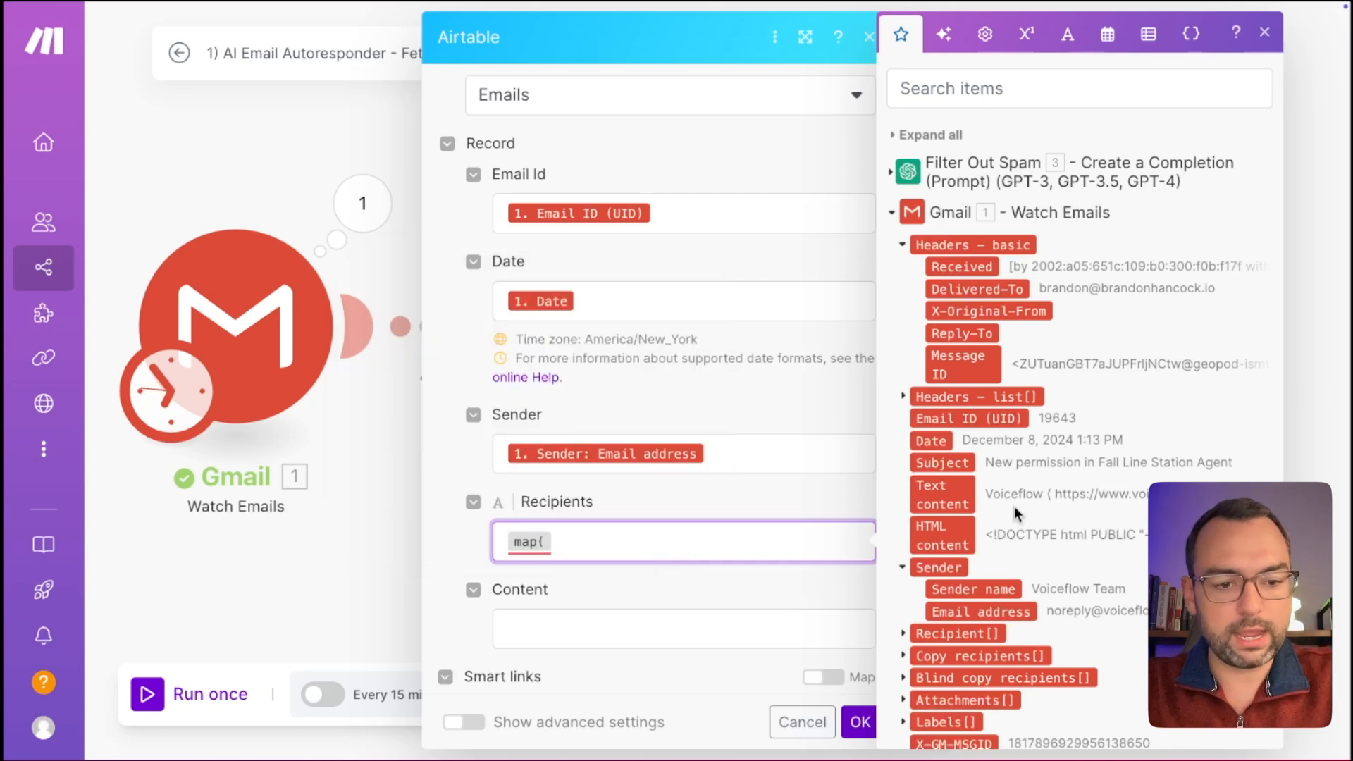
Set the Recipients field to map( 1. Recipient[] ; address ) to extract each recipient's email address.
click(951, 633)
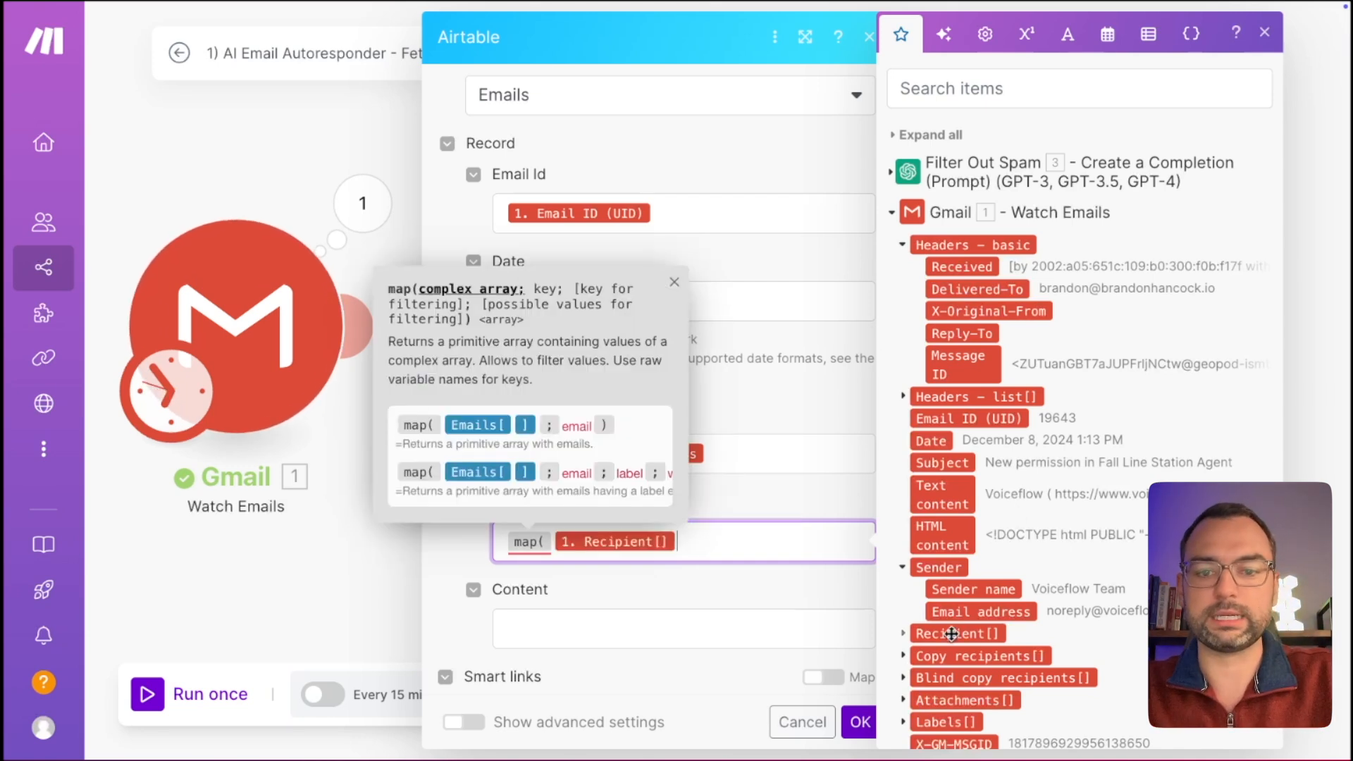
text(;)
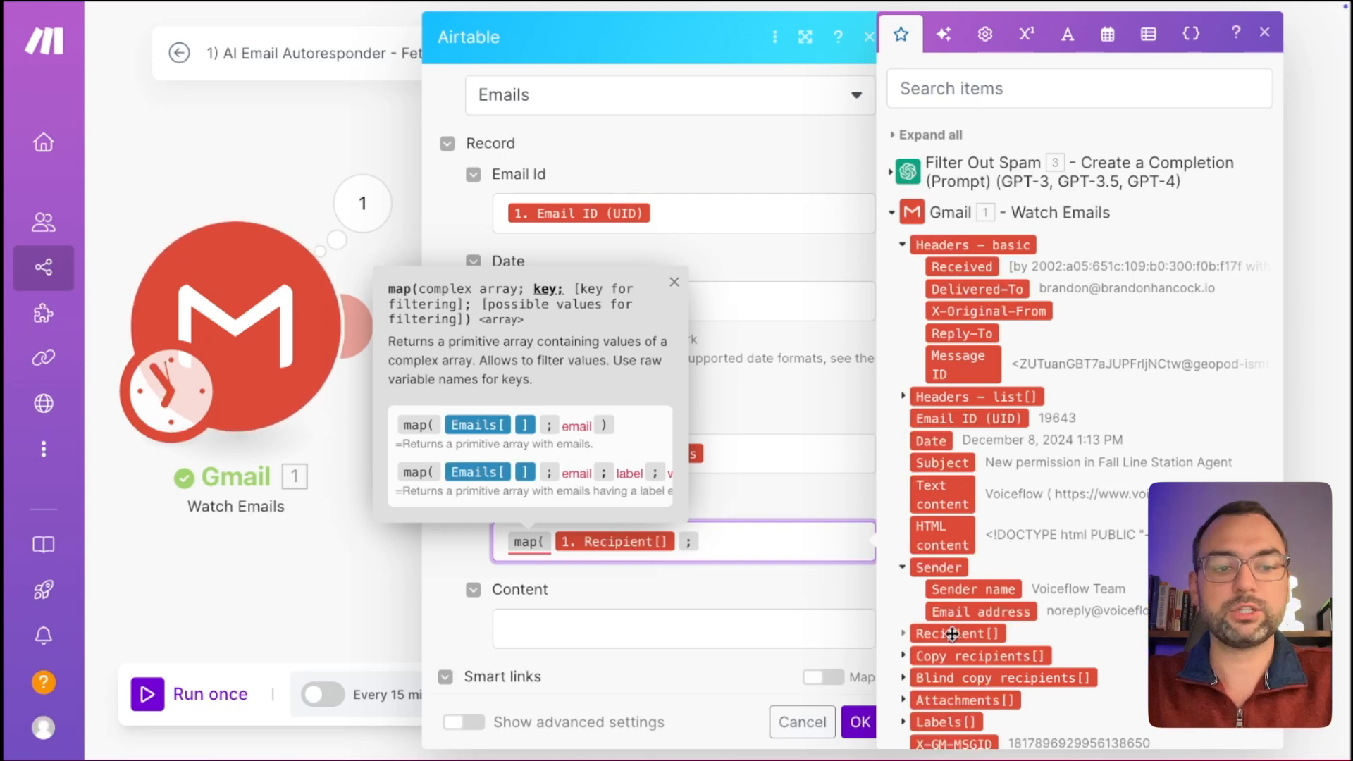
scroll(1086, 631, down, 3)
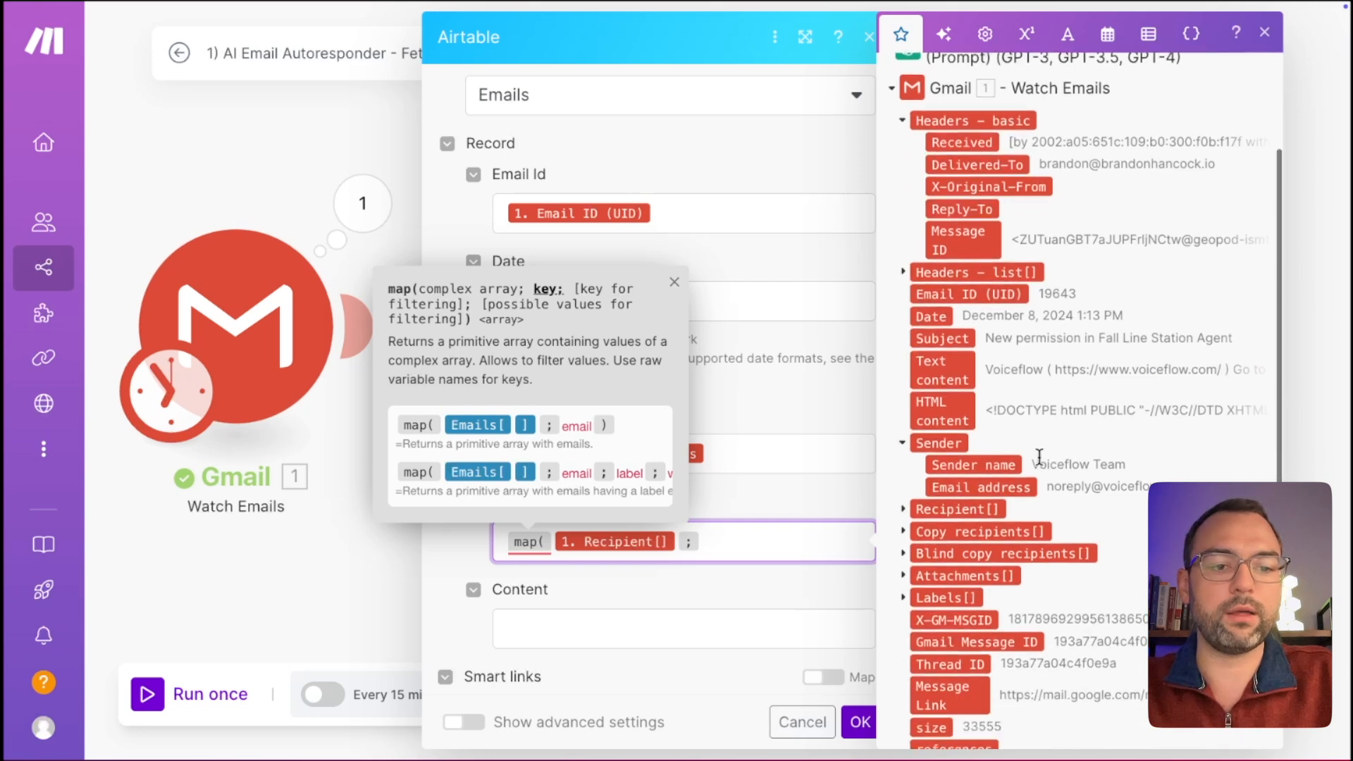
click(903, 510)
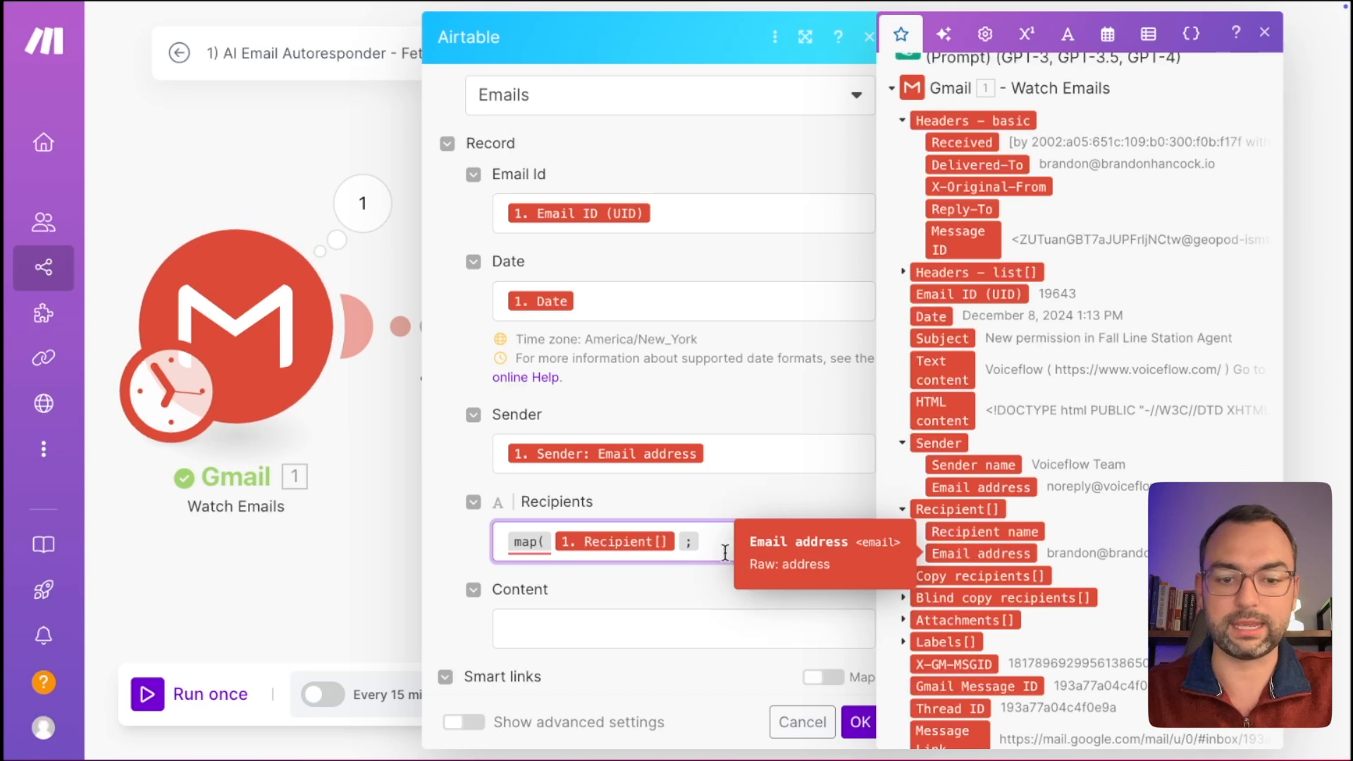
text(address)
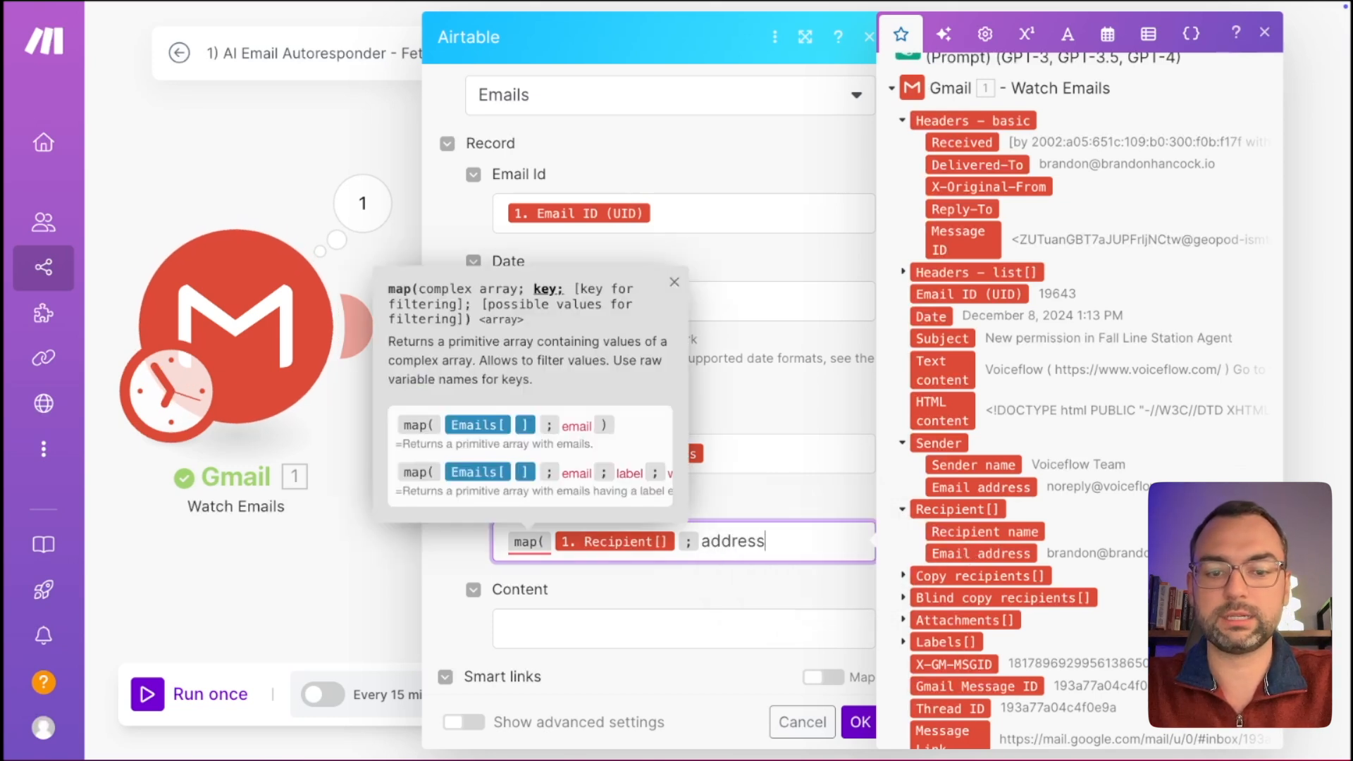
text( ))
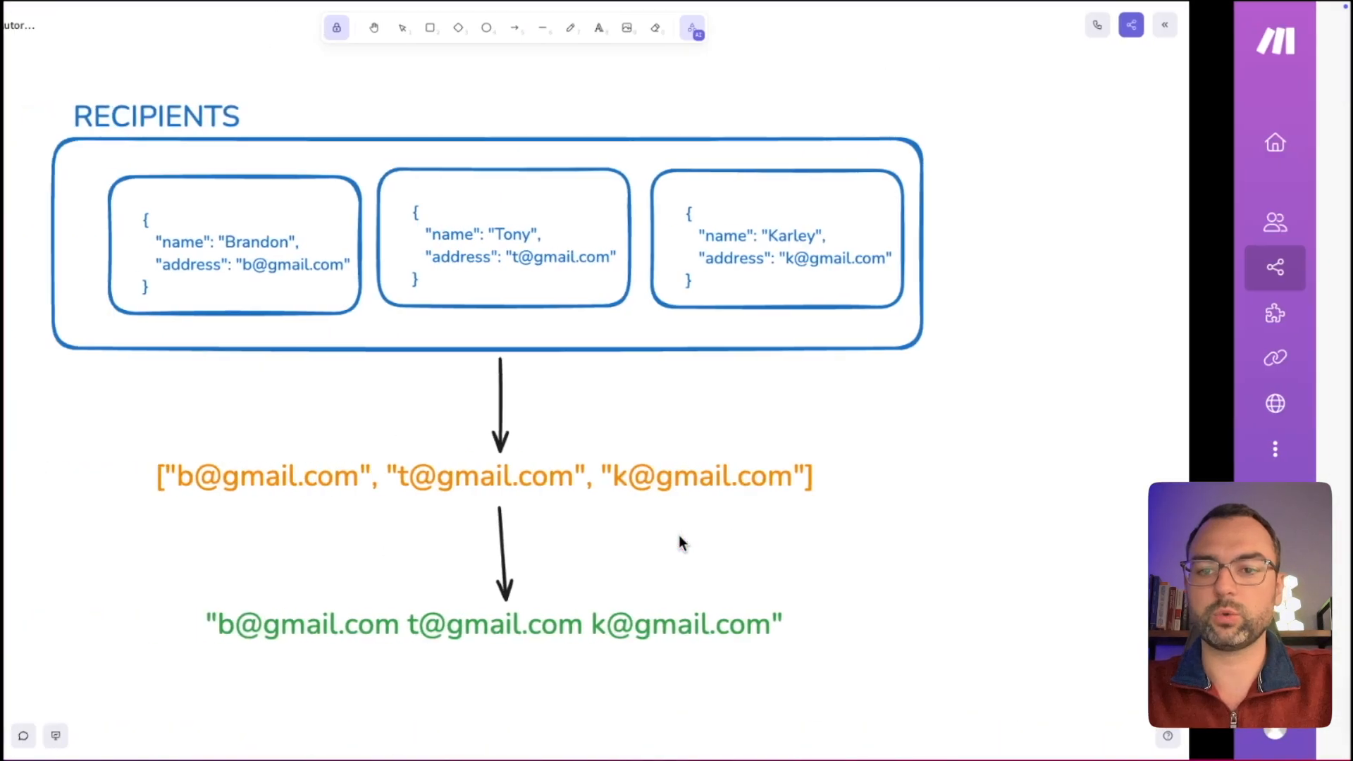
key(k)
drag(1030, 175, 1089, 278)
drag(770, 502, 987, 492)
drag(775, 503, 962, 503)
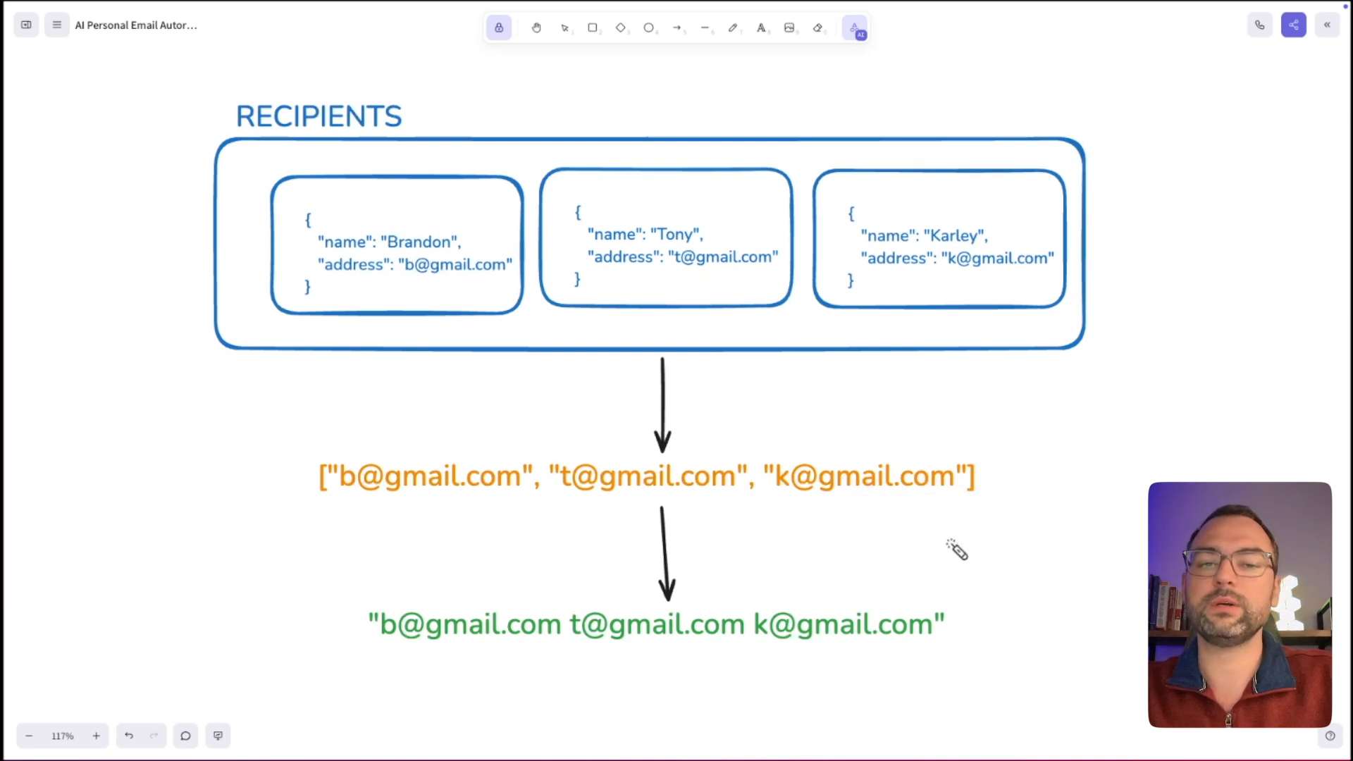
mouse_move(942, 436)
mouse_down()
mouse_move(990, 439)
mouse_move(994, 532)
mouse_move(936, 523)
mouse_up()
drag(380, 661, 891, 660)
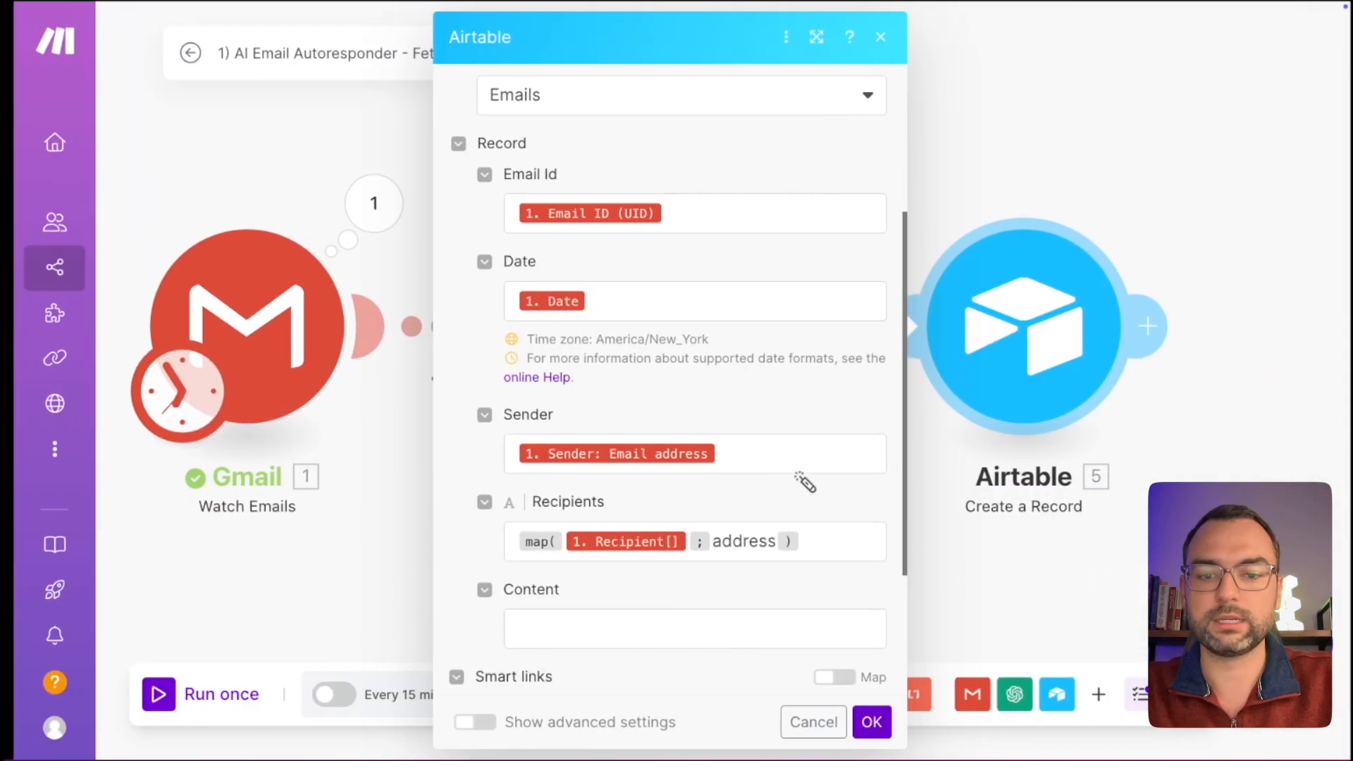
Prefix the Recipients mapping with join( and a ; separator, illustrating the address array on the whiteboard.
click(837, 540)
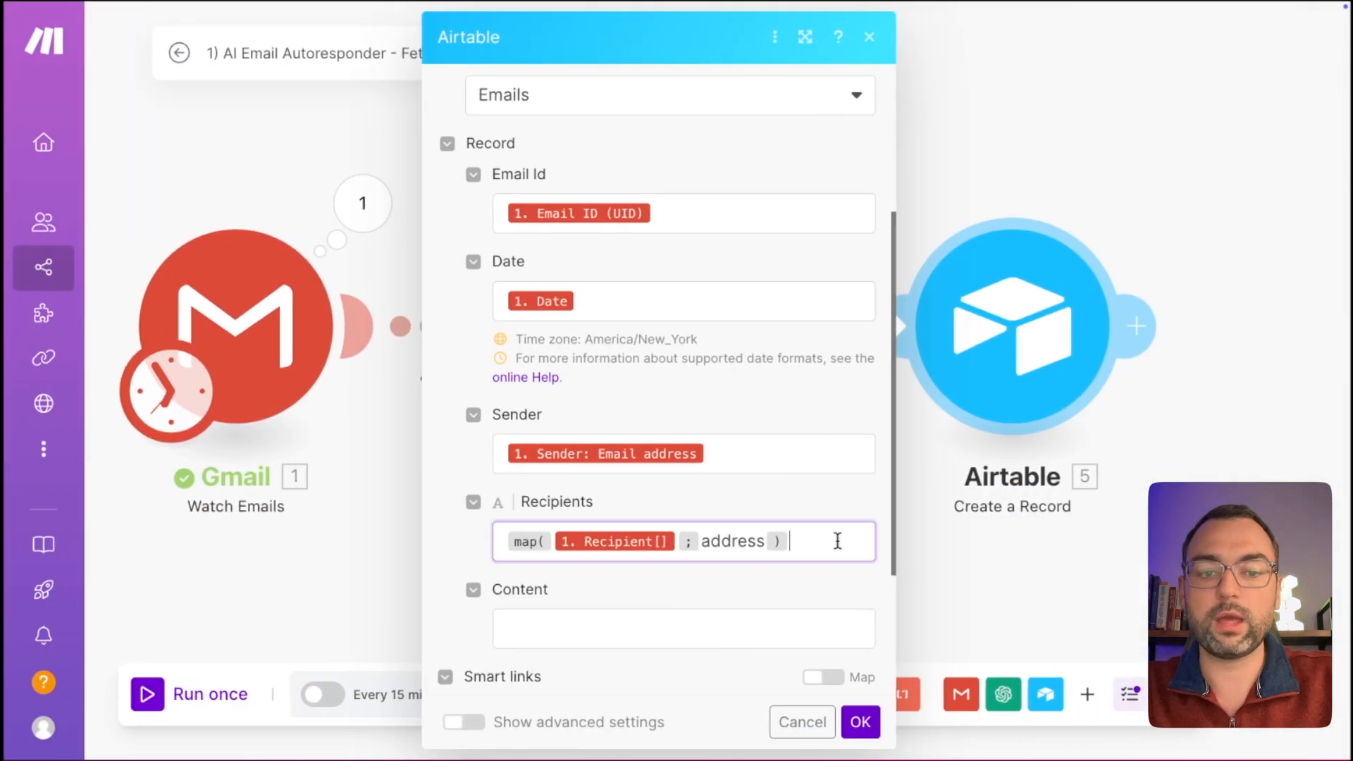
key(Home)
text(join()
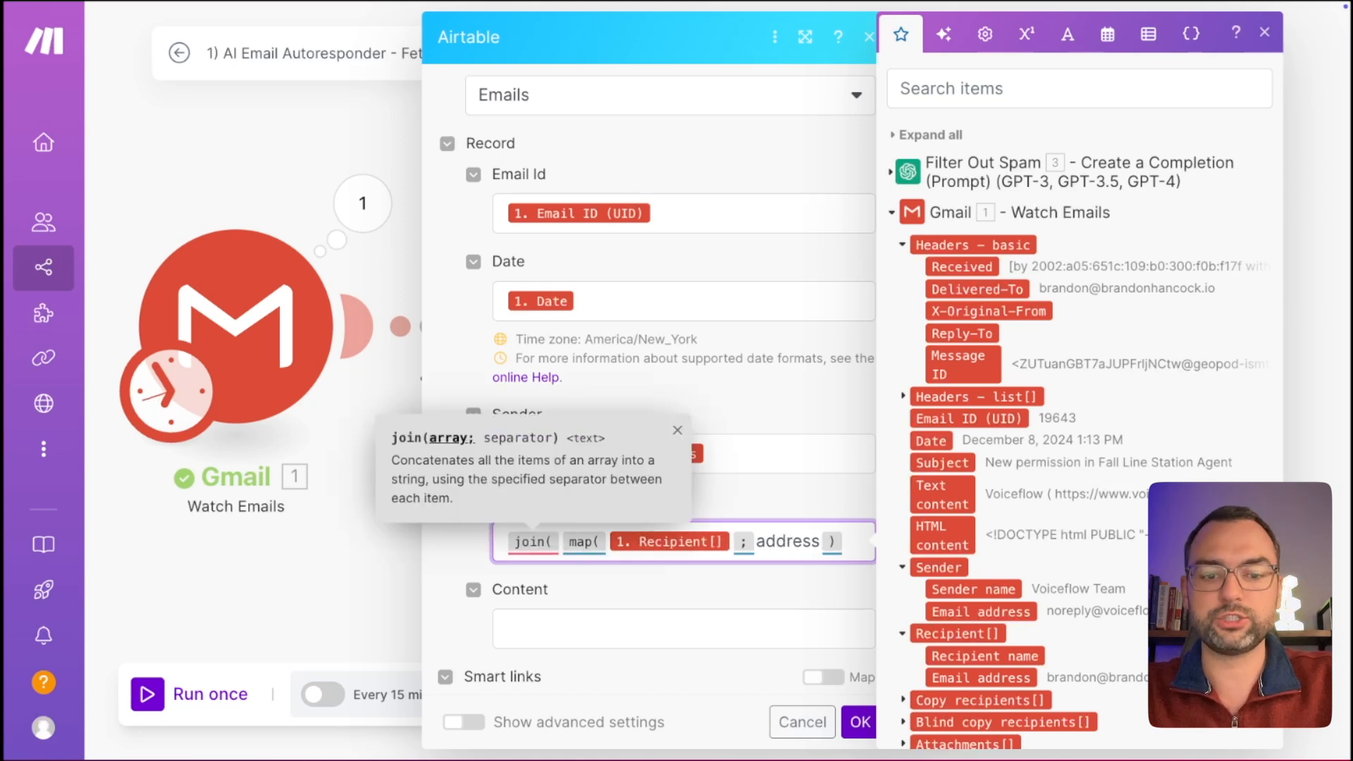
text(;)
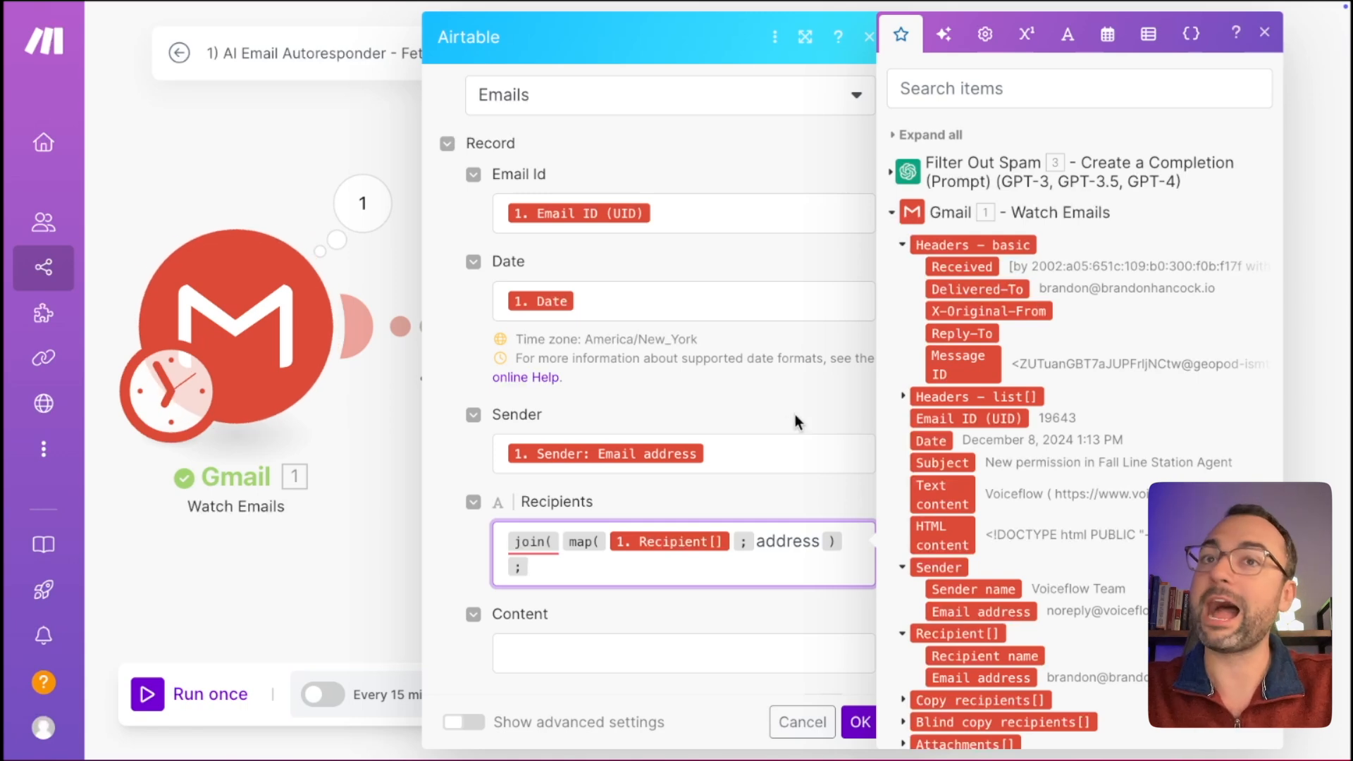
key(ctrl+Left)
drag(552, 499, 729, 497)
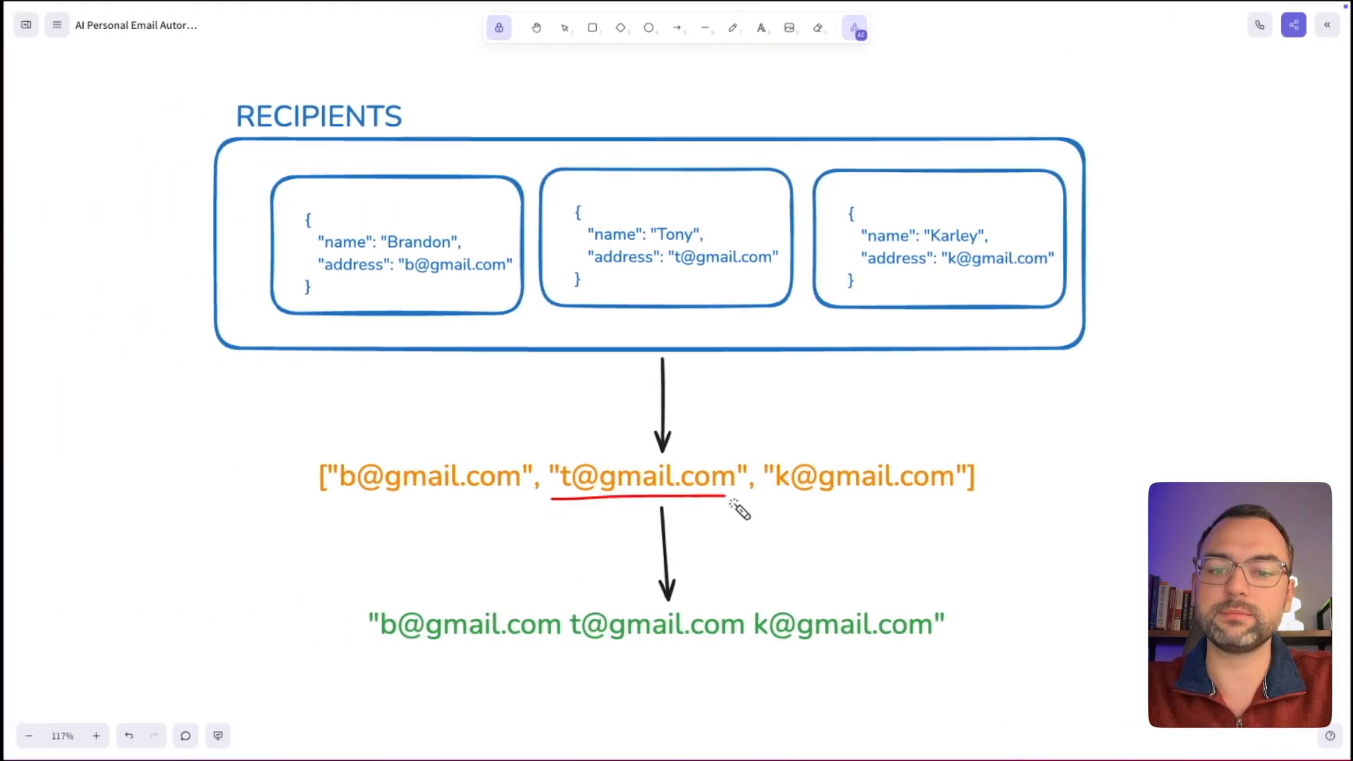
drag(553, 638, 568, 638)
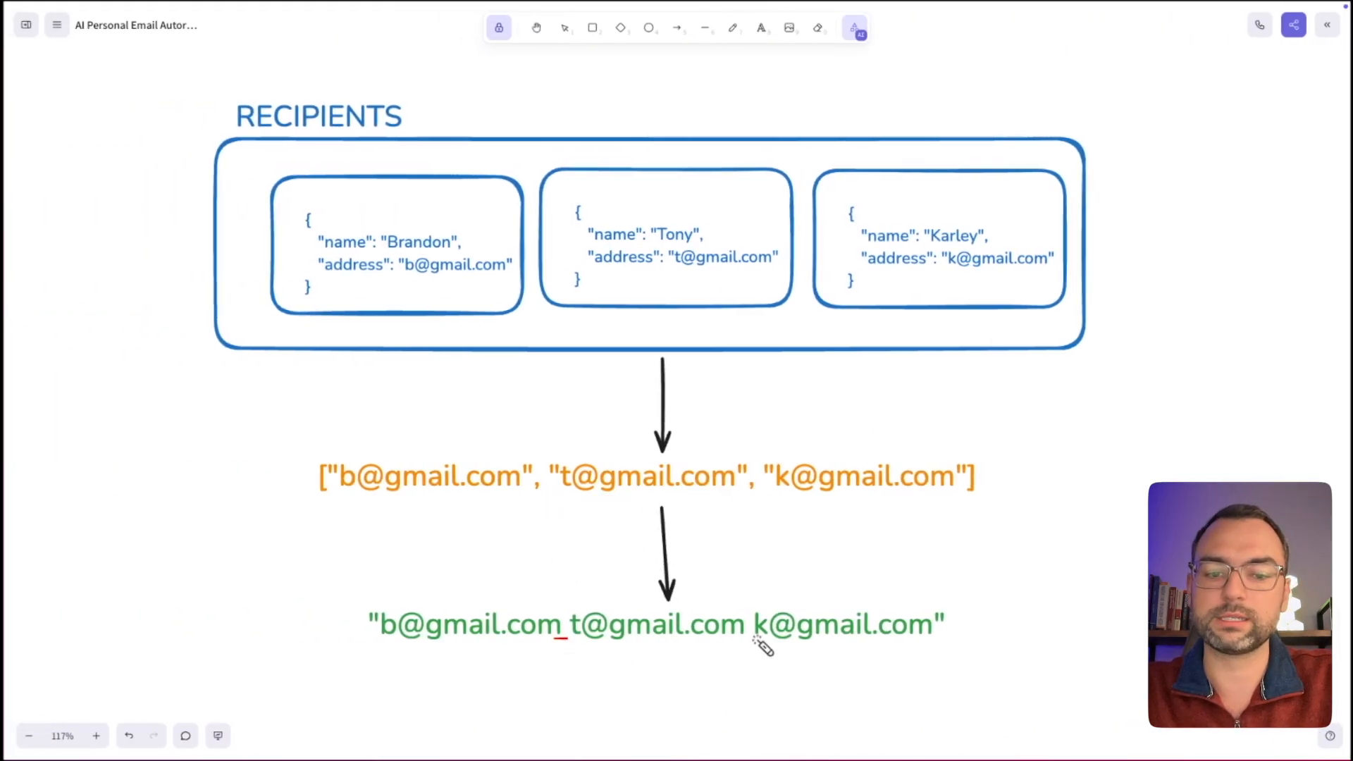
key(ctrl+Right)
Pick the space keyword as the join separator and close the join with ).
click(589, 565)
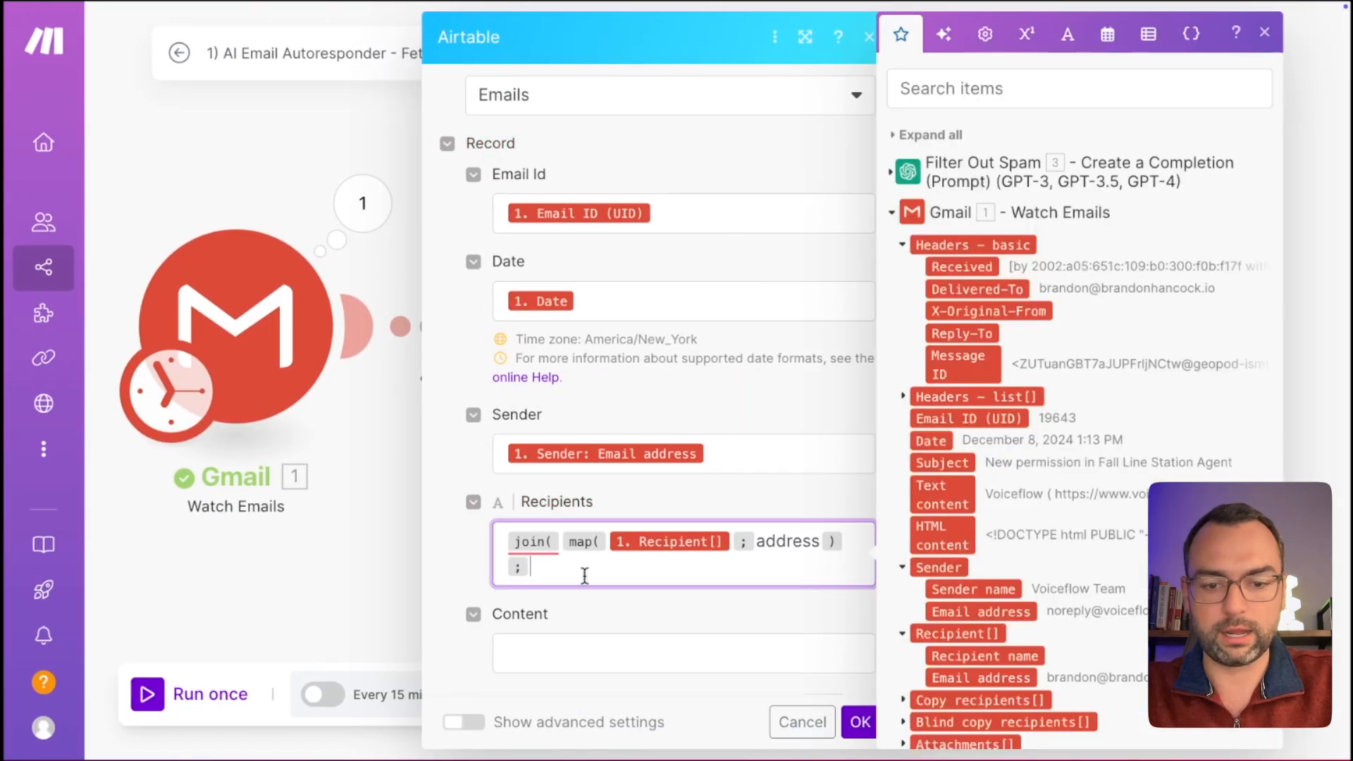
click(1068, 33)
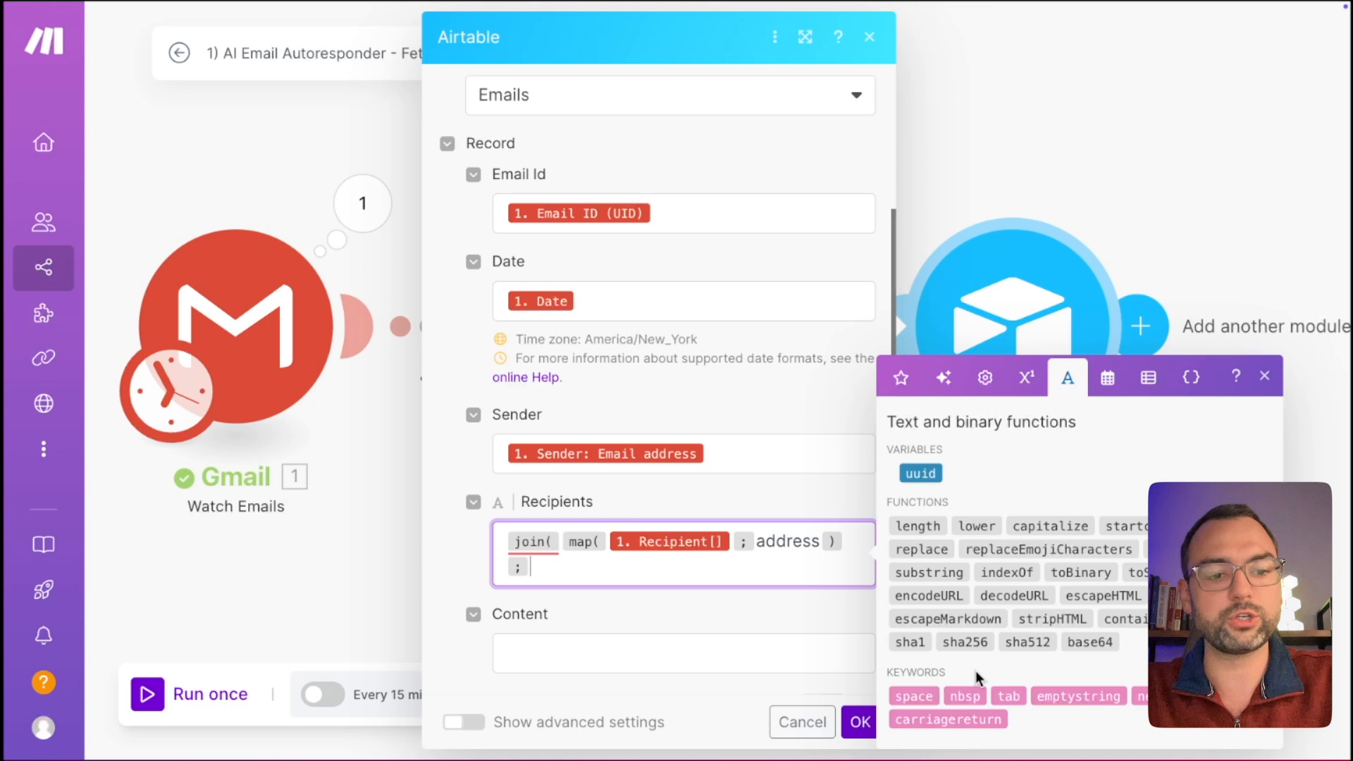
click(928, 698)
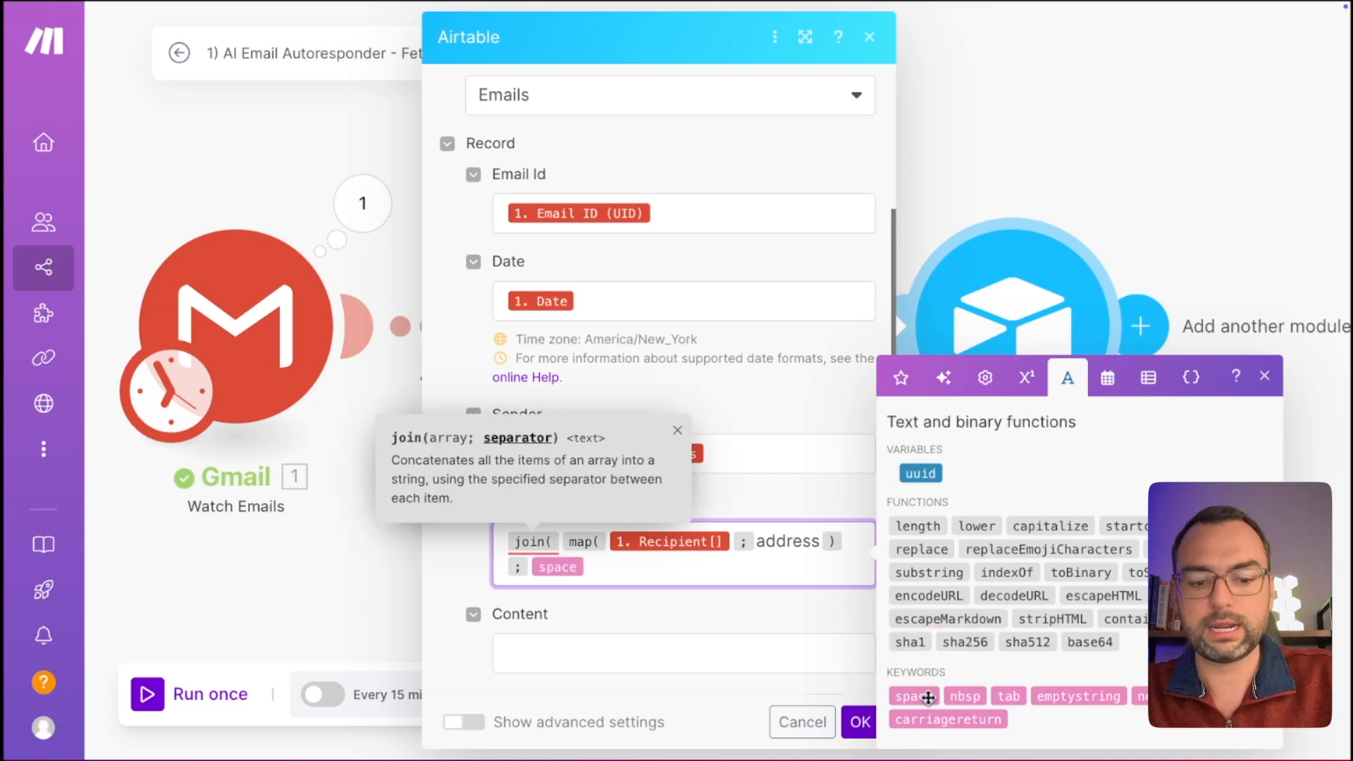
text())
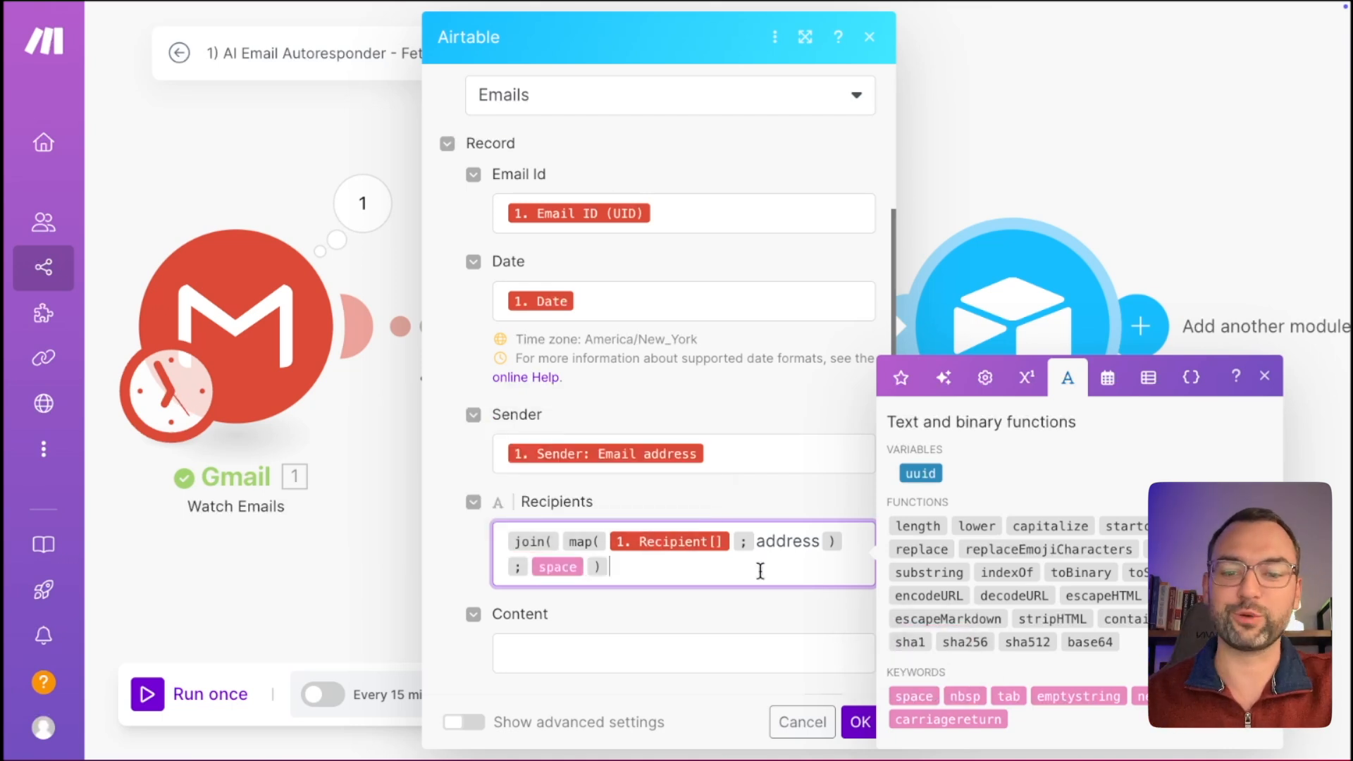
scroll(761, 571, down, 1)
On the whiteboard, point out the recipients box and the final space-separated email string.
key(ctrl+Left)
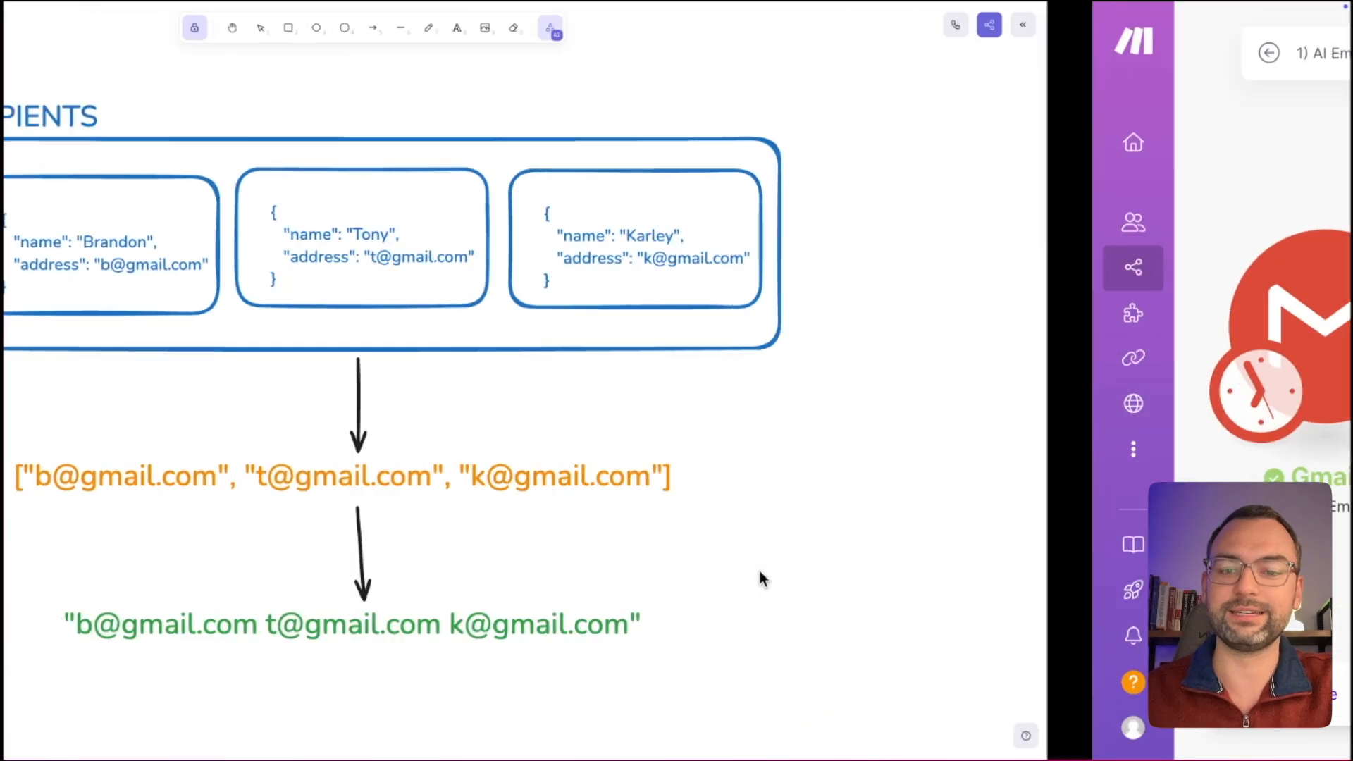
mouse_move(225, 129)
mouse_down()
mouse_move(176, 201)
mouse_move(239, 364)
mouse_up()
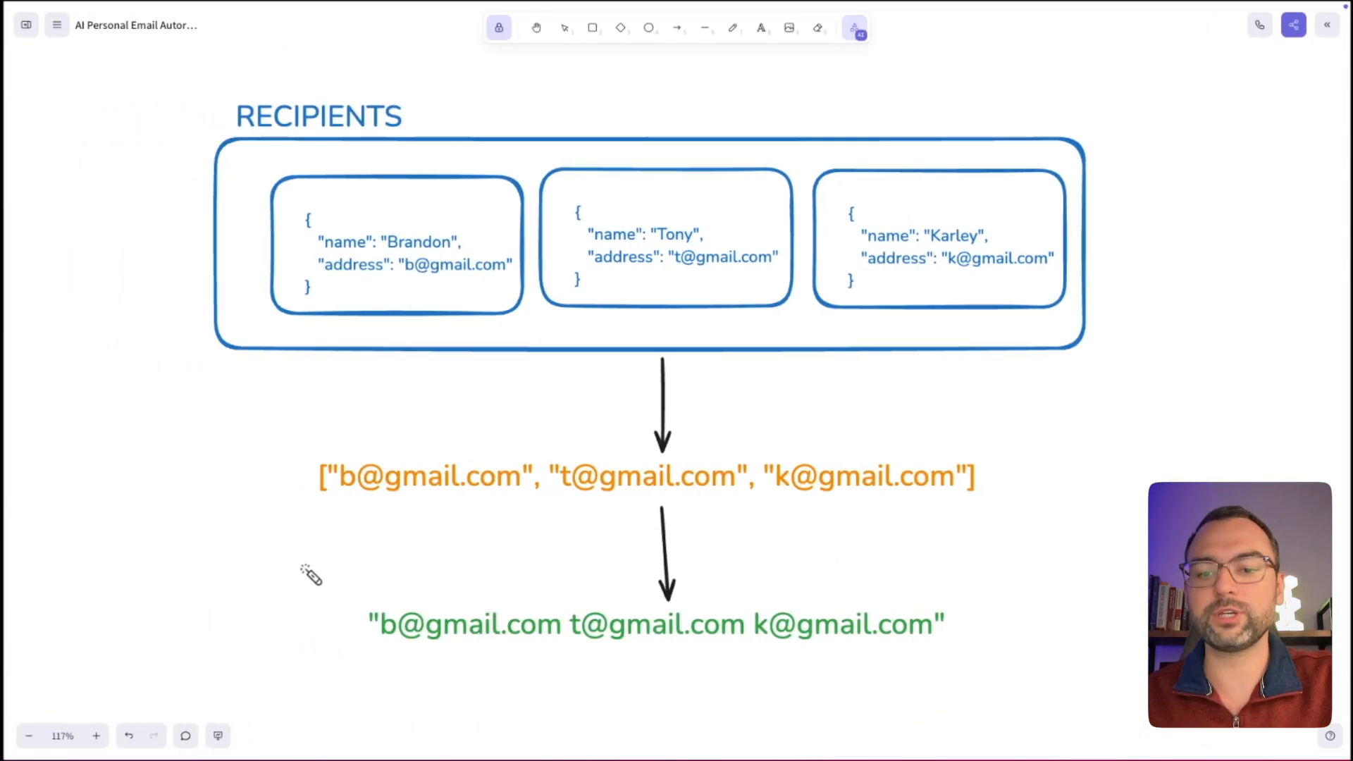
drag(334, 643, 837, 656)
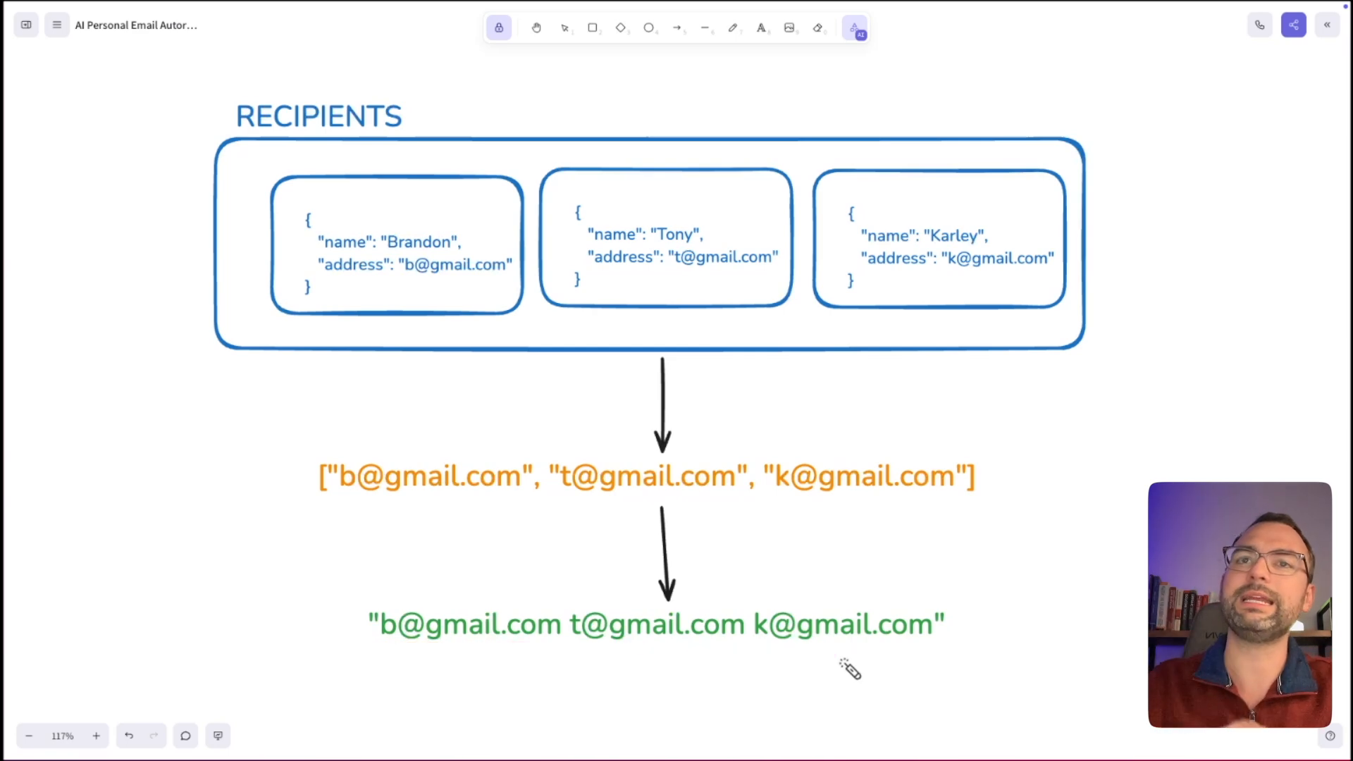
key(ctrl+Right)
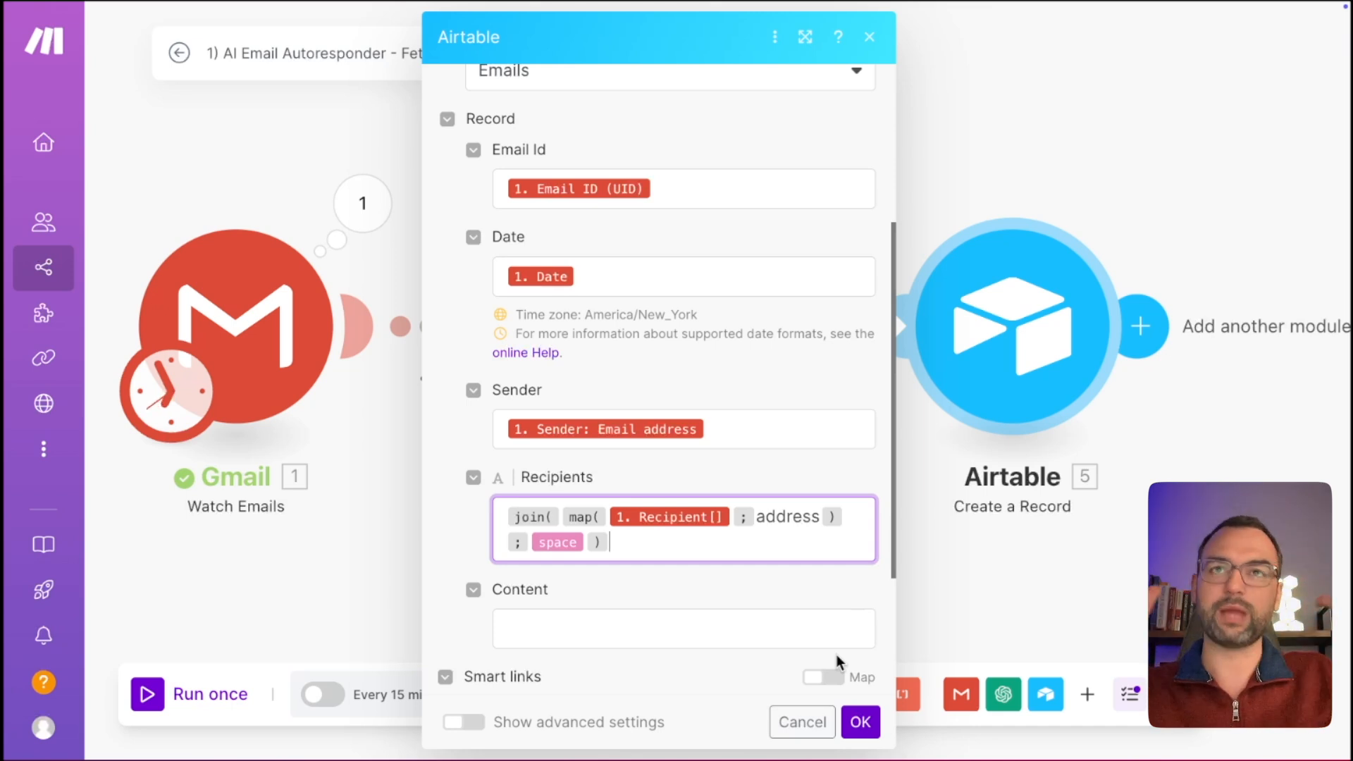
scroll(742, 531, down, 2)
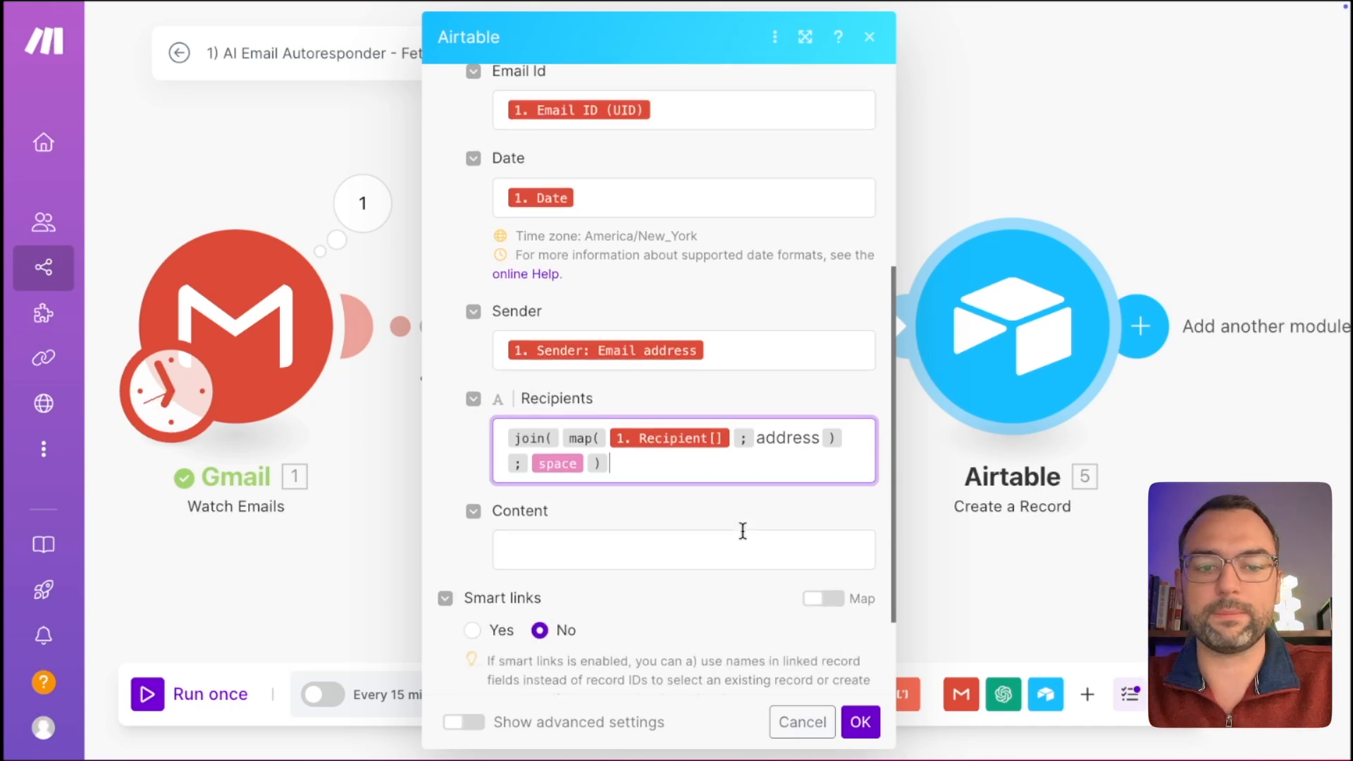
scroll(608, 402, down, 1)
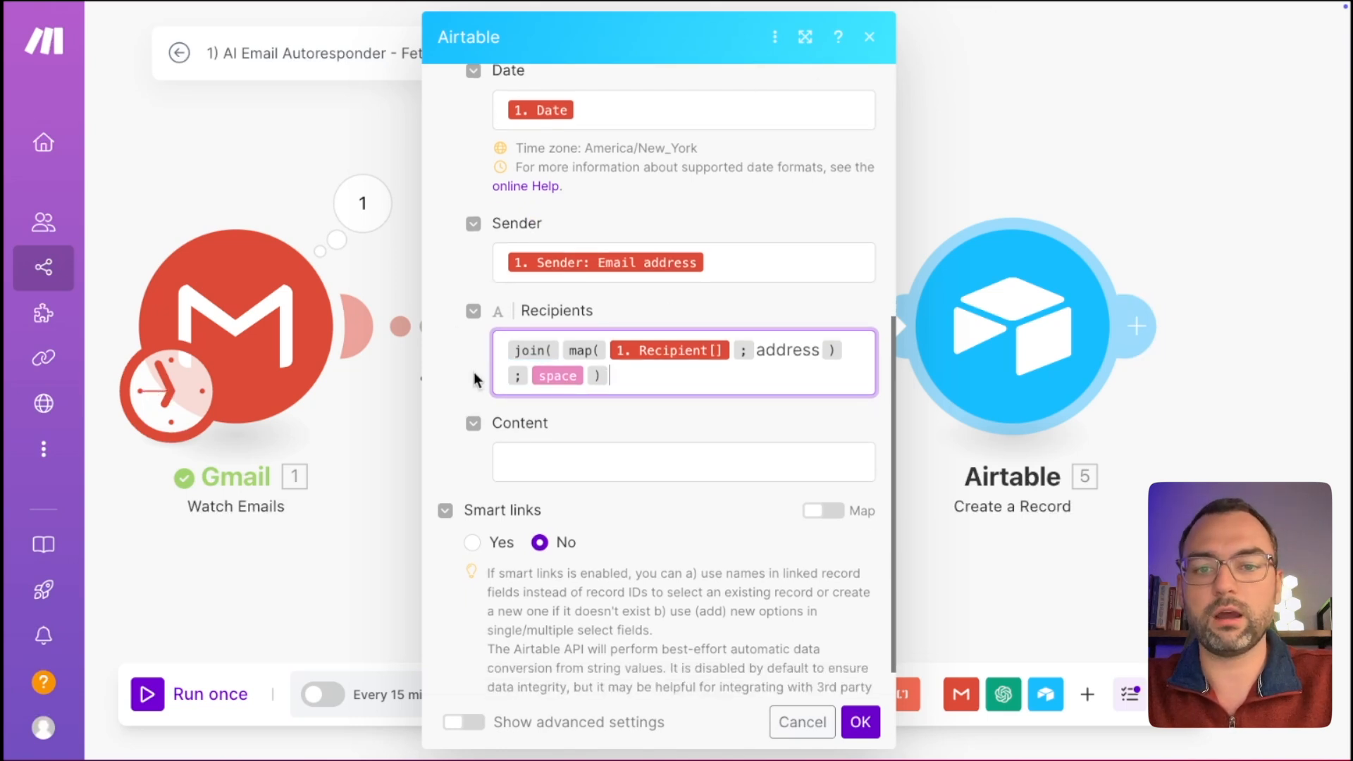
click(620, 455)
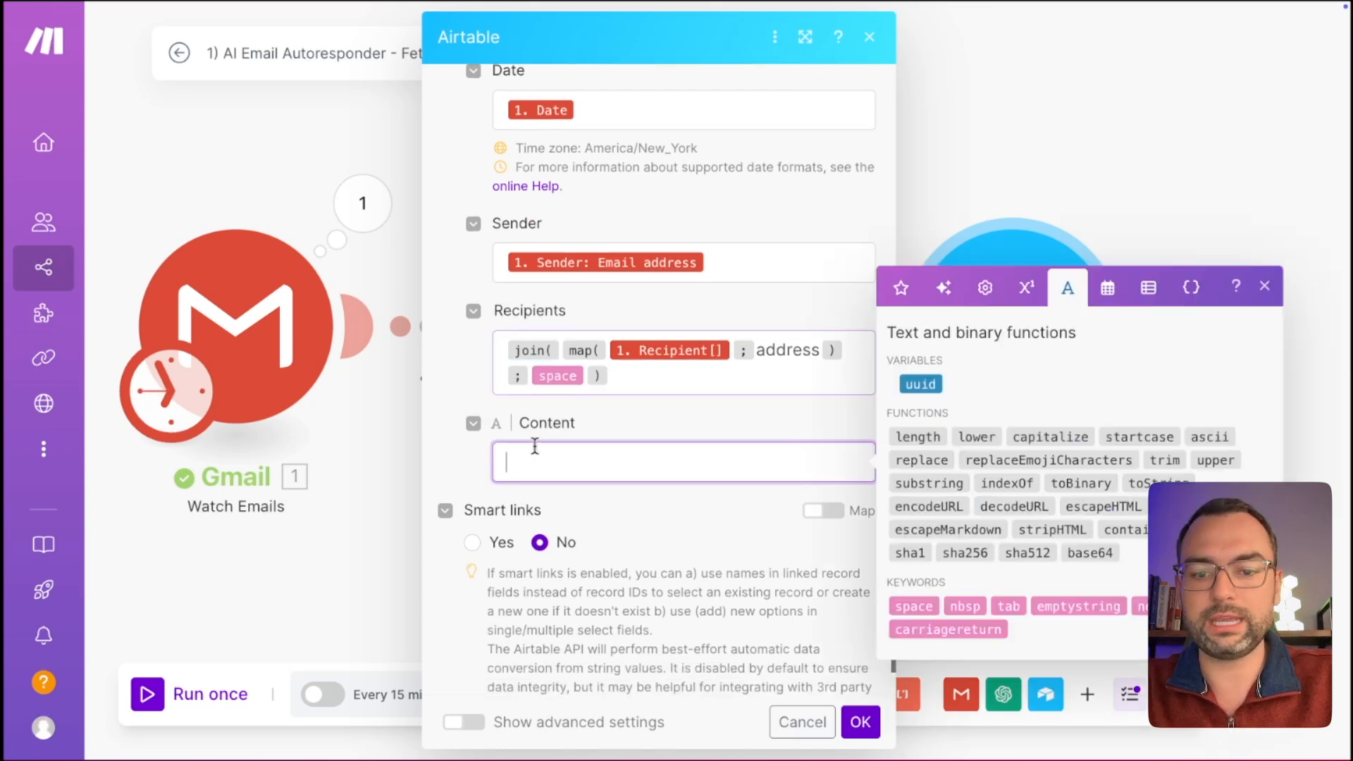
Map Gmail's 1. Text content into the Content field and save the Airtable module.
click(906, 292)
scroll(971, 534, down, 1)
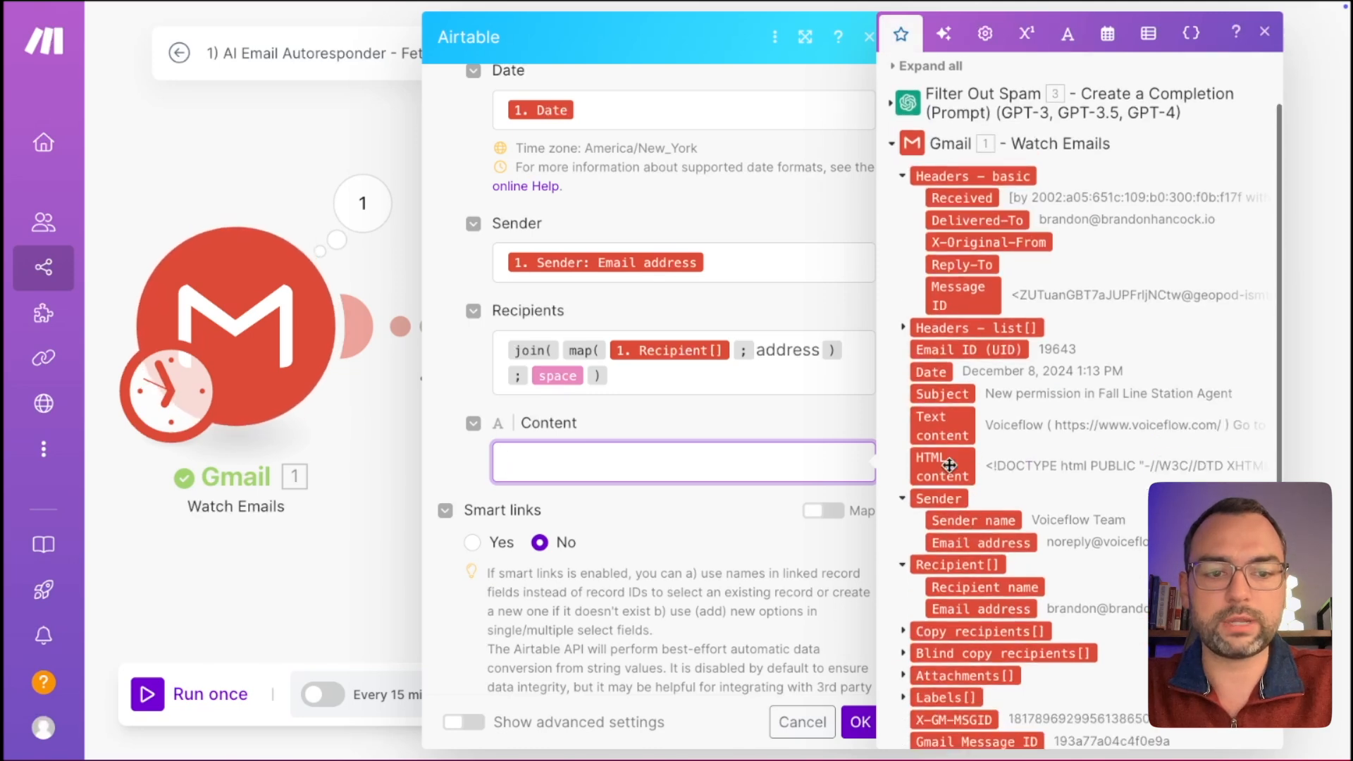
click(941, 435)
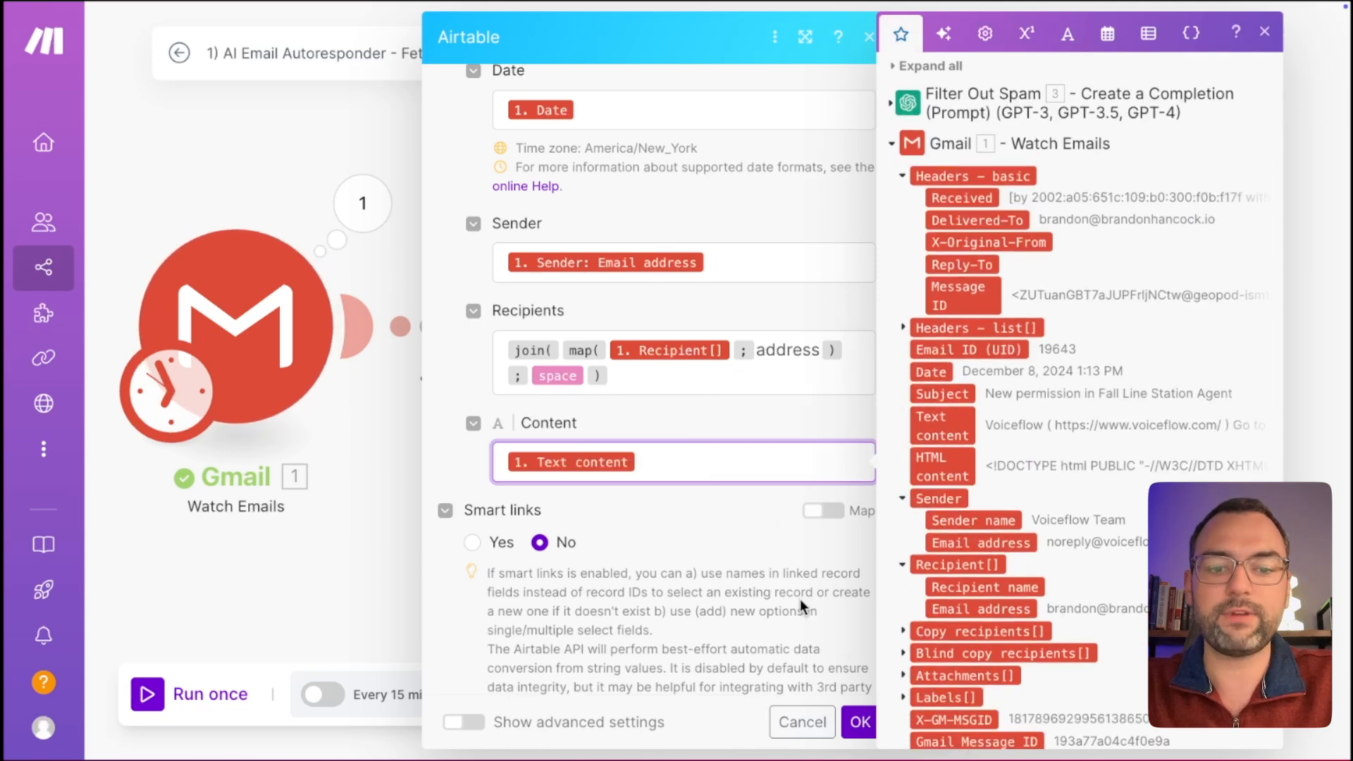
click(860, 721)
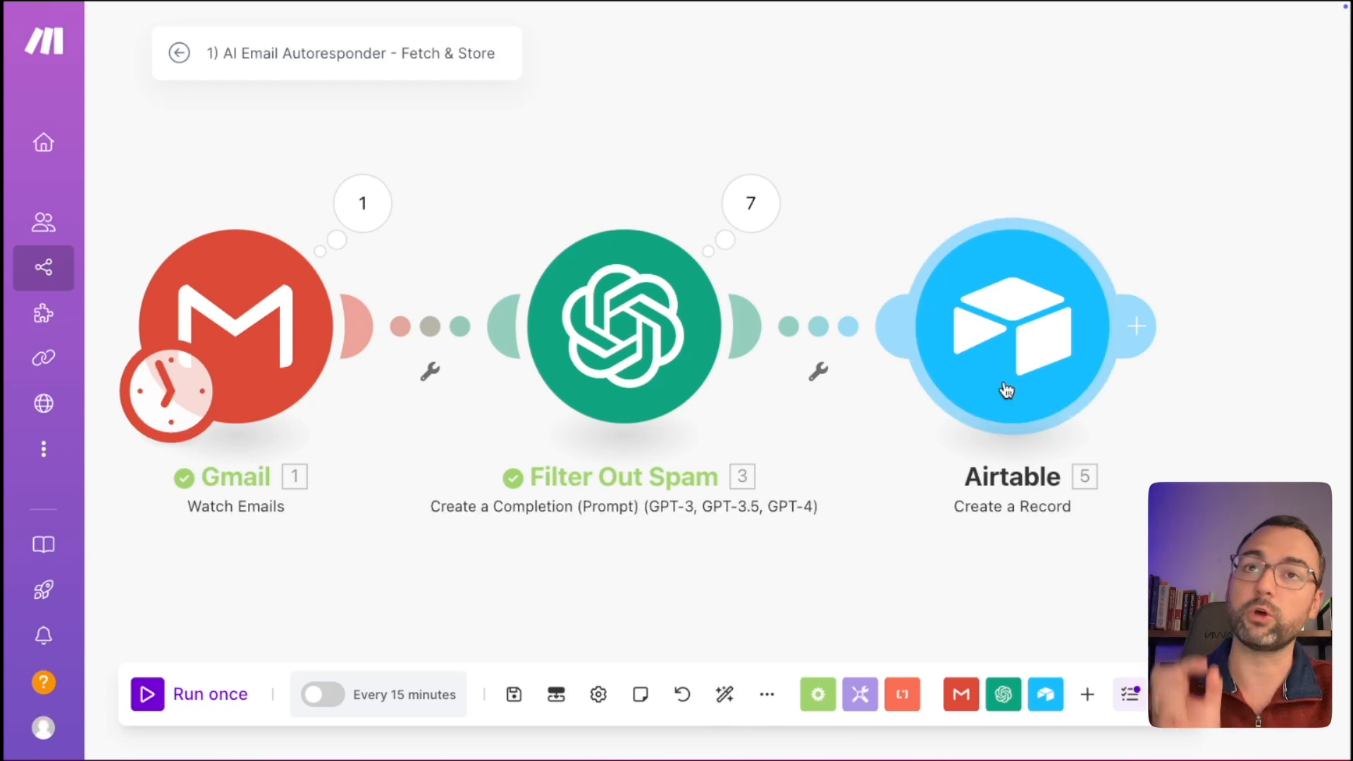
Insert a Single line text field named 'Subject' left of Content in the Emails table.
key(ctrl+Right)
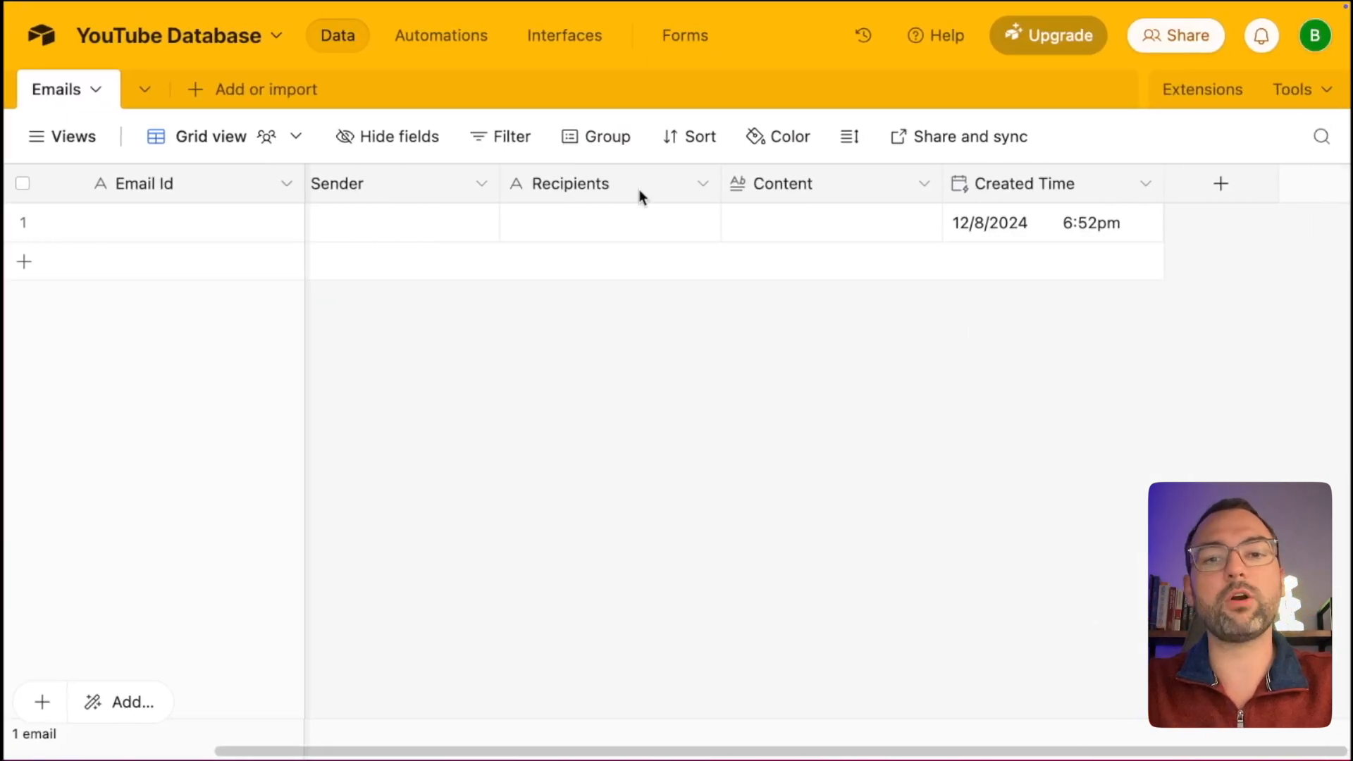
right_click(763, 185)
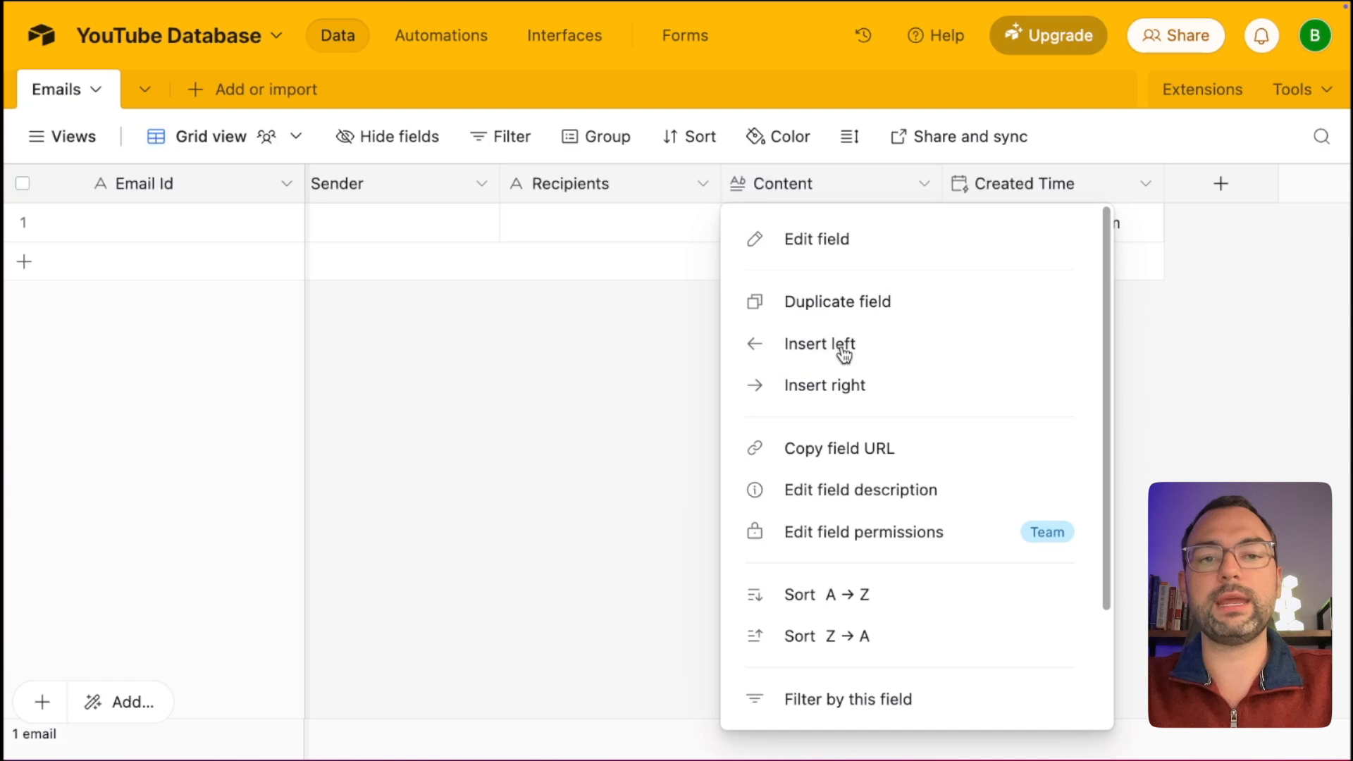
click(840, 345)
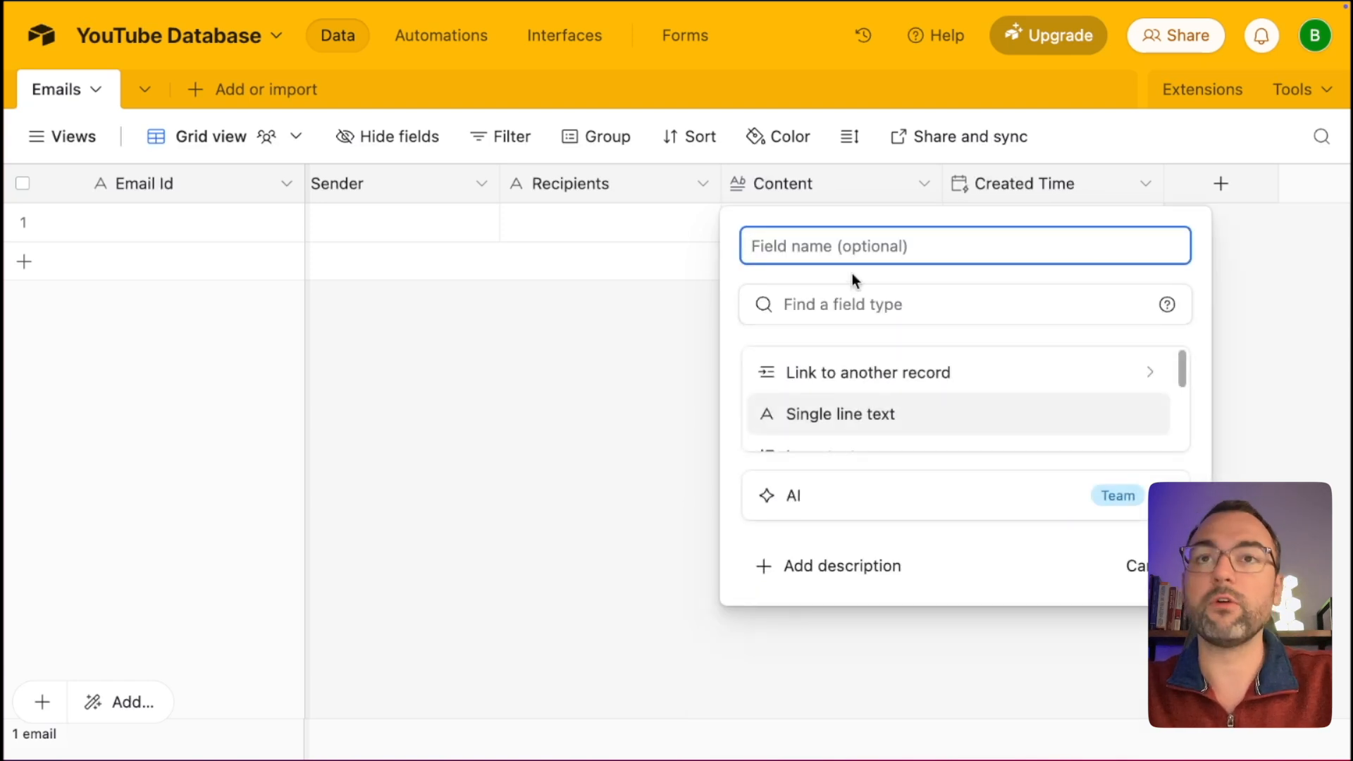
text(Subject)
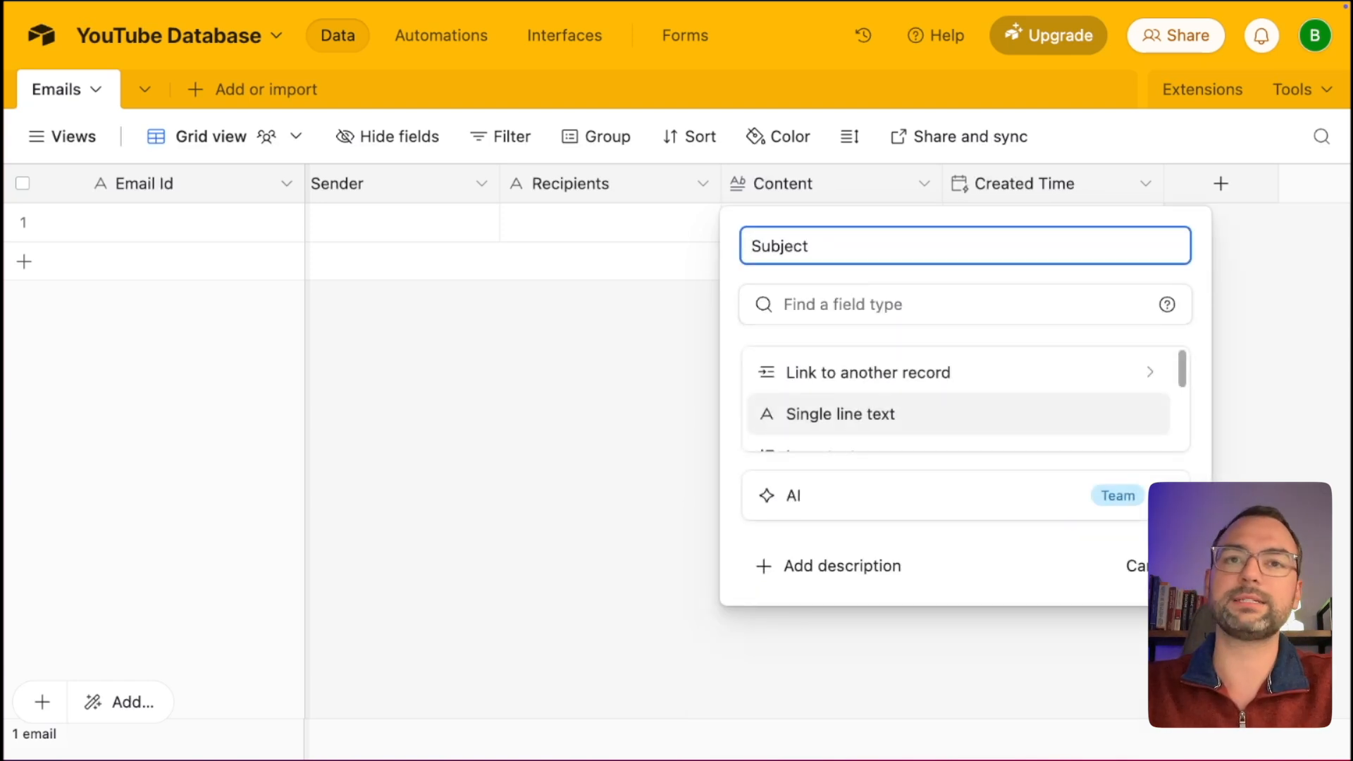
click(858, 414)
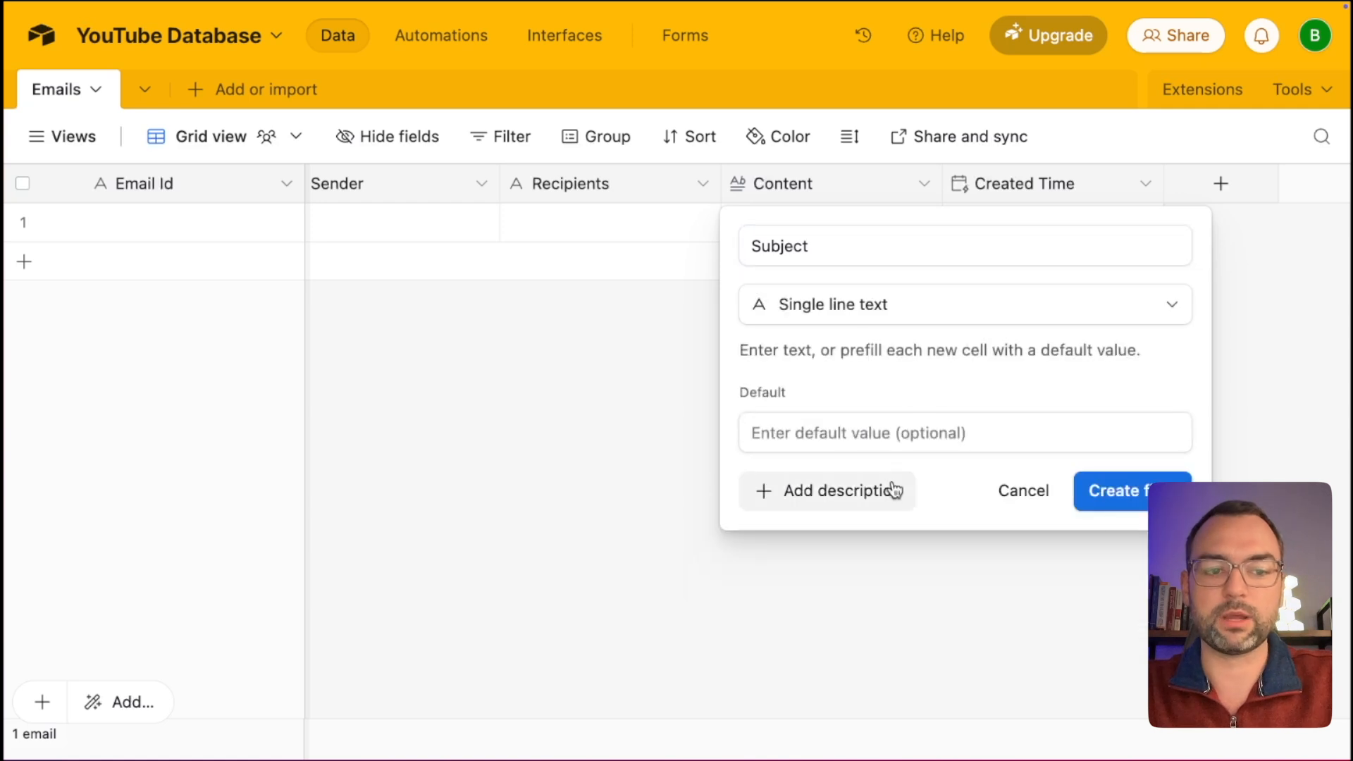
click(1138, 502)
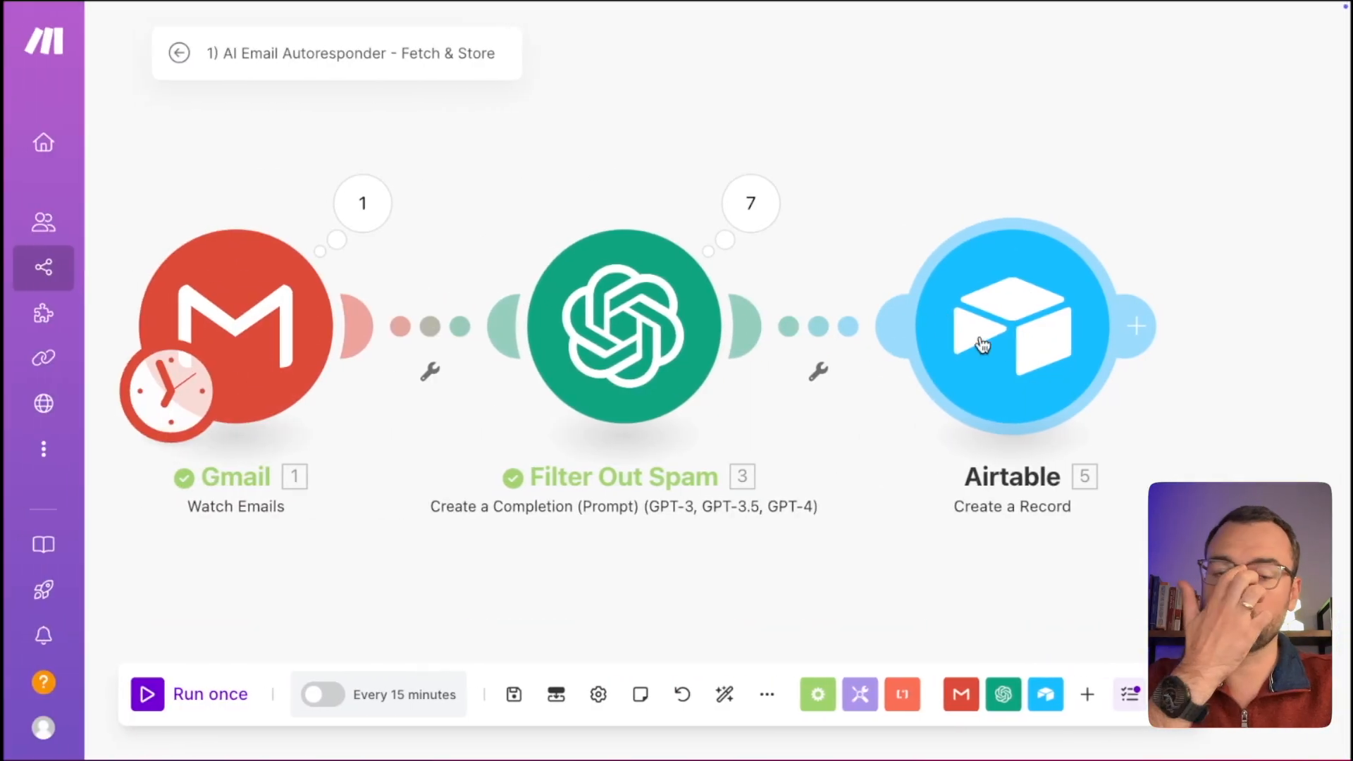
Refresh the Airtable module's table fields so the new Subject field appears.
click(682, 342)
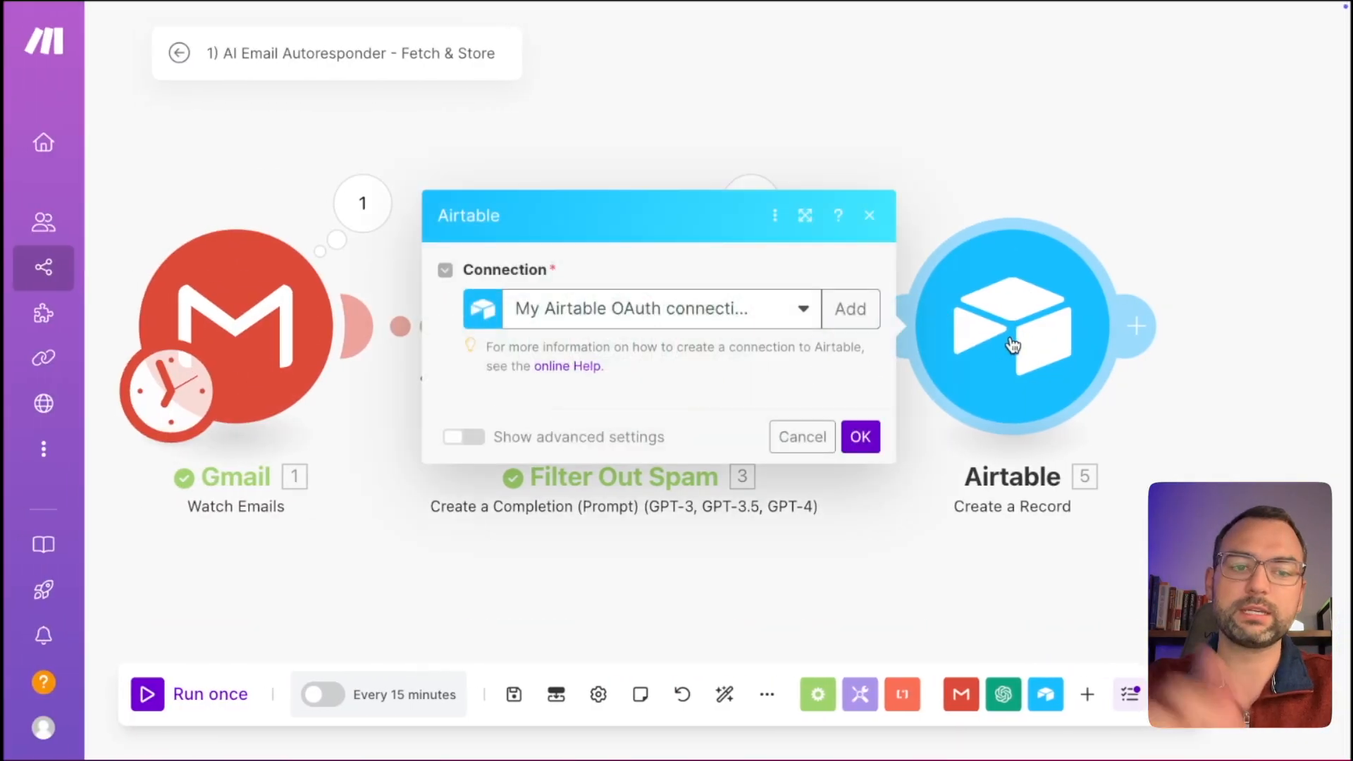
scroll(746, 443, down, 4)
scroll(841, 230, up, 2)
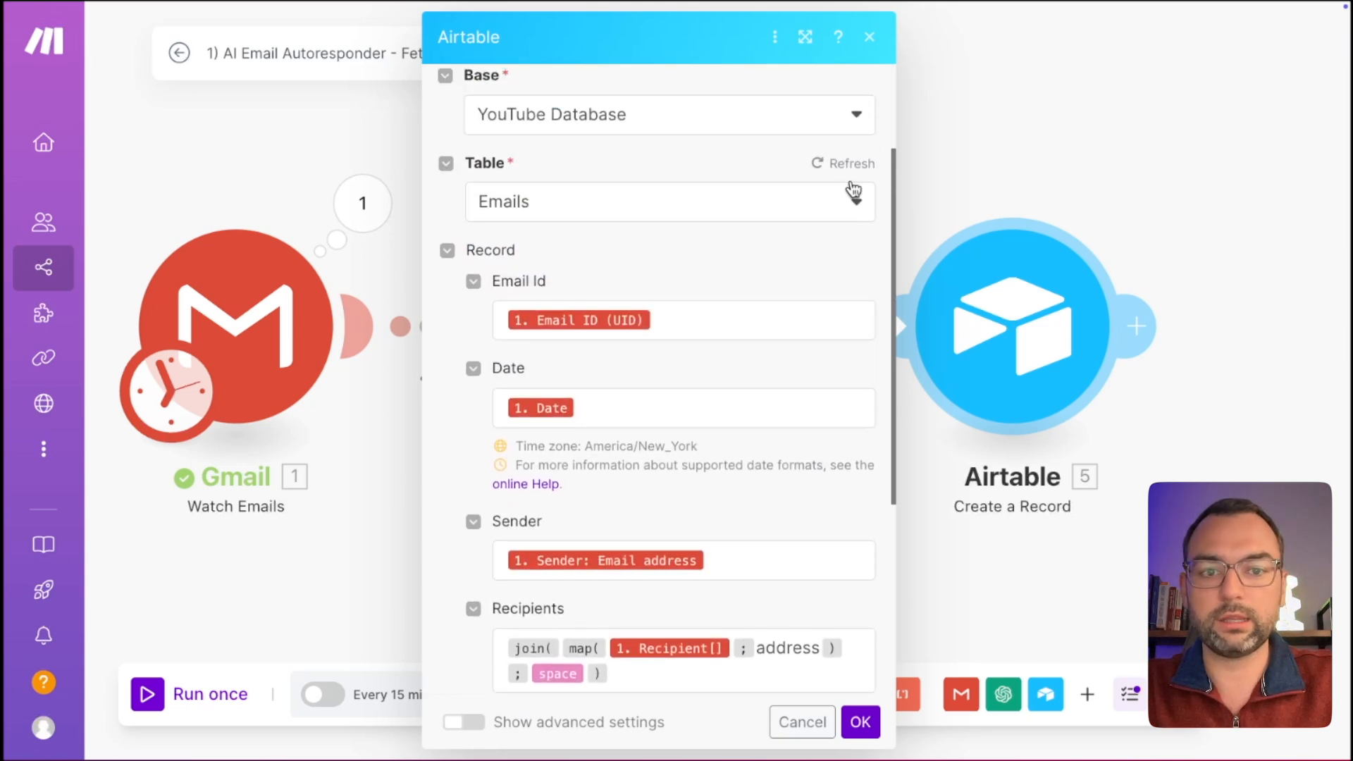
click(832, 163)
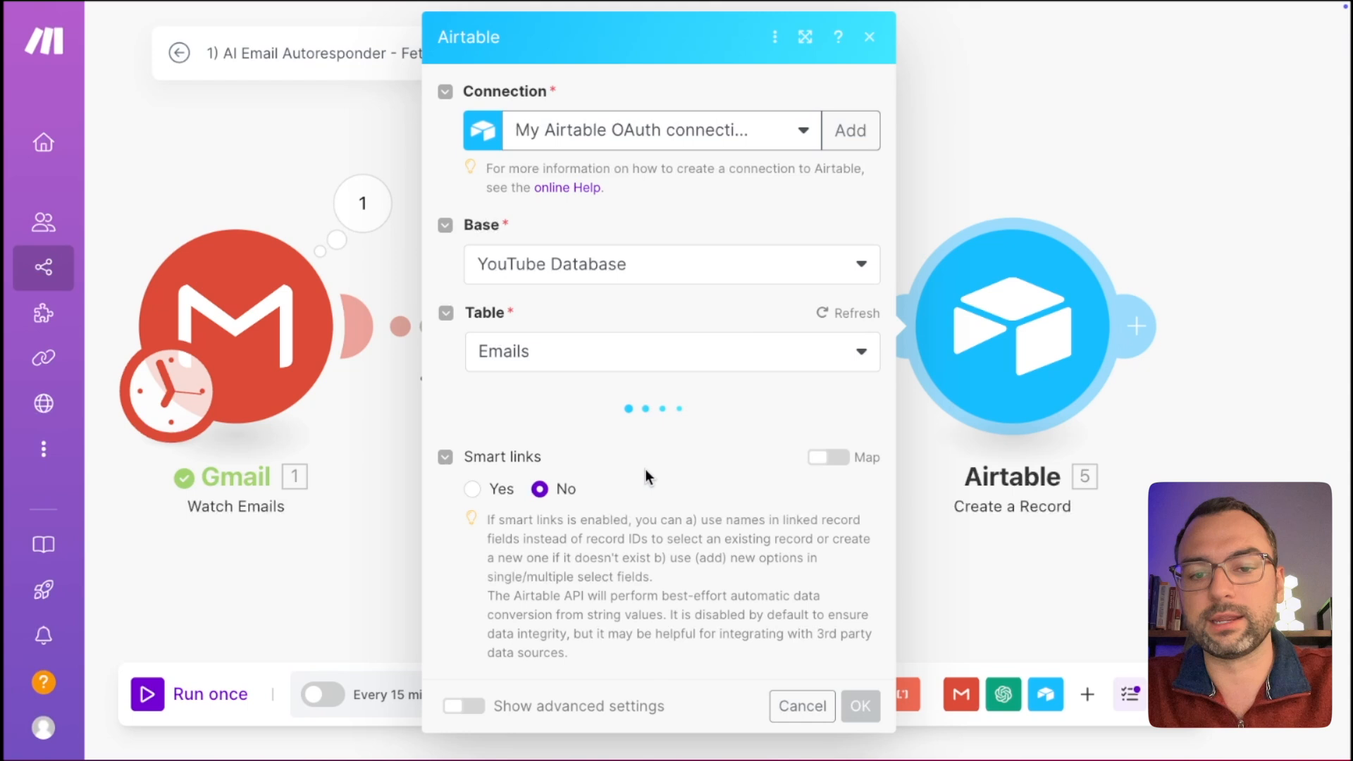
scroll(654, 392, down, 5)
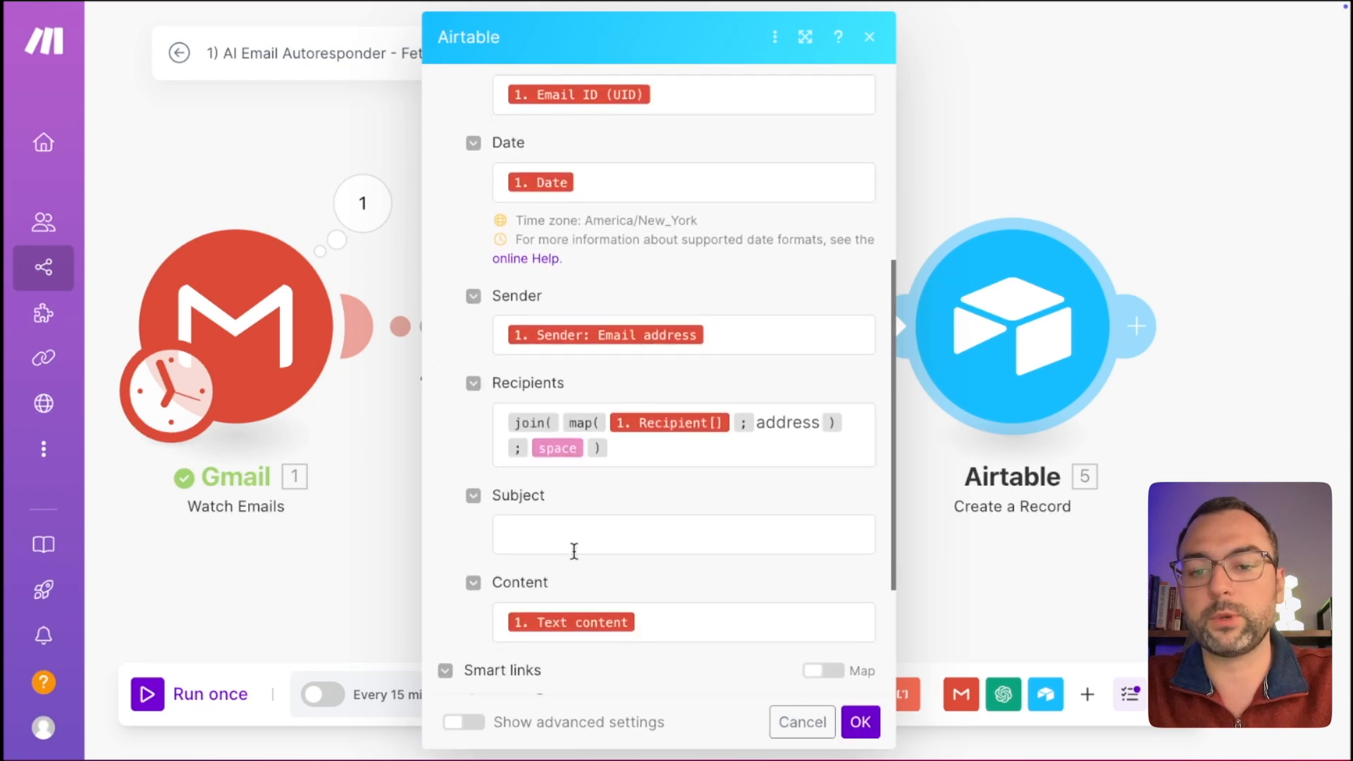
Map Gmail's 1. Subject into the Subject field and save the module.
click(570, 541)
scroll(1007, 547, down, 4)
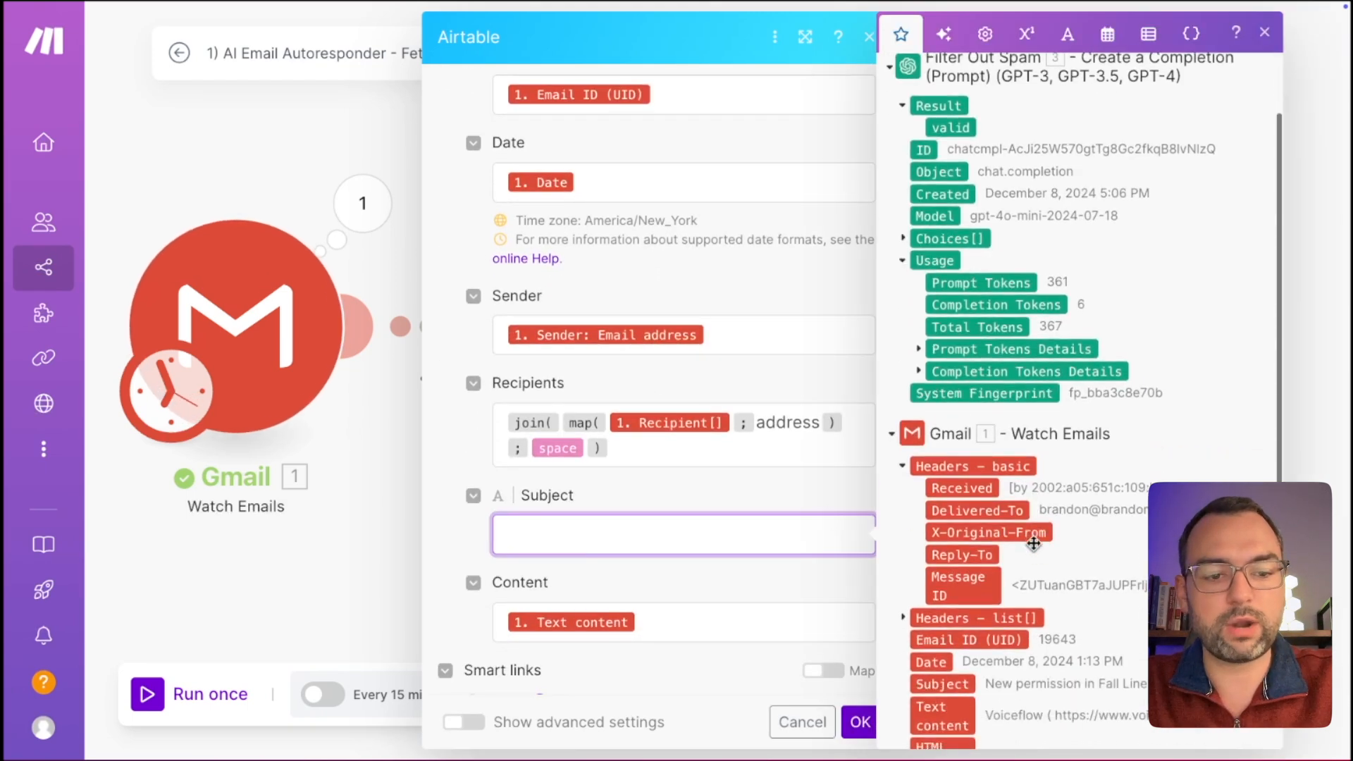
click(943, 521)
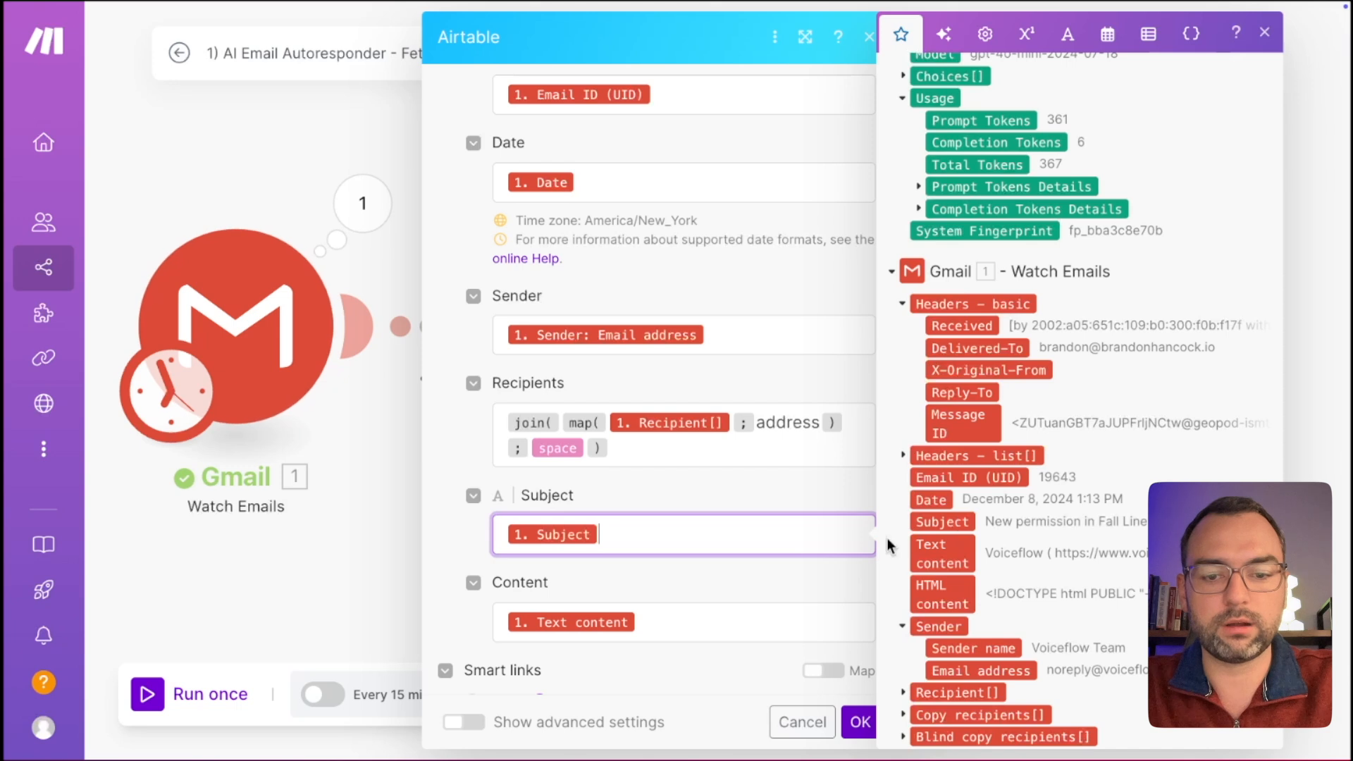
click(786, 497)
scroll(790, 452, up, 3)
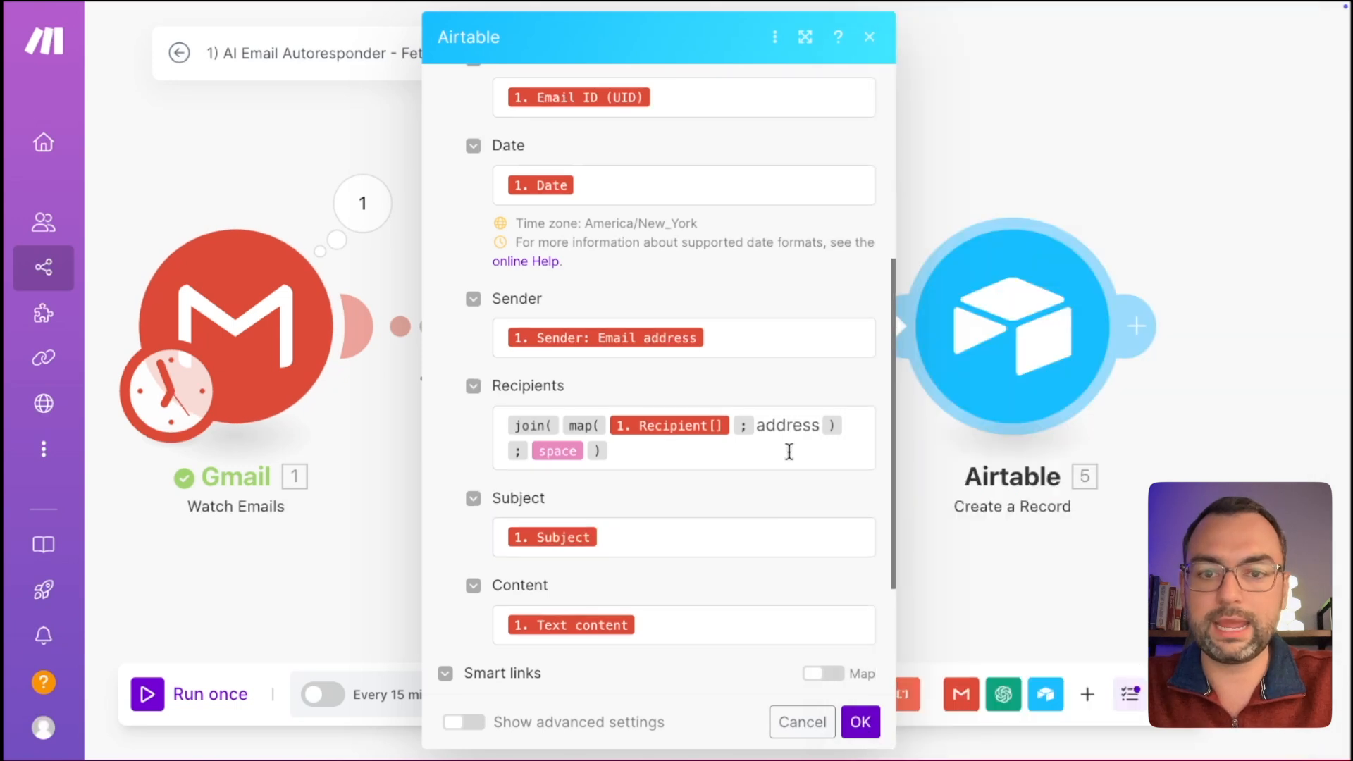
scroll(790, 452, down, 4)
scroll(788, 517, down, 1)
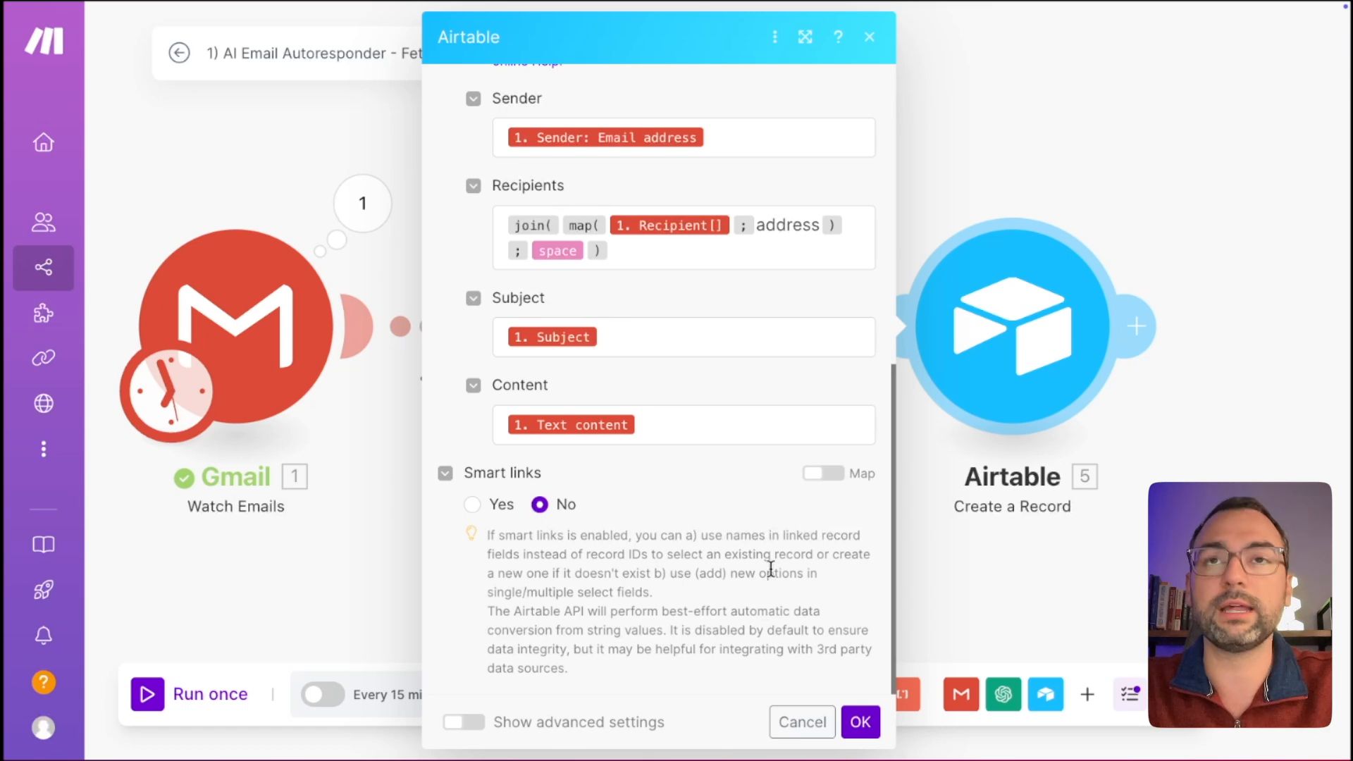
click(860, 722)
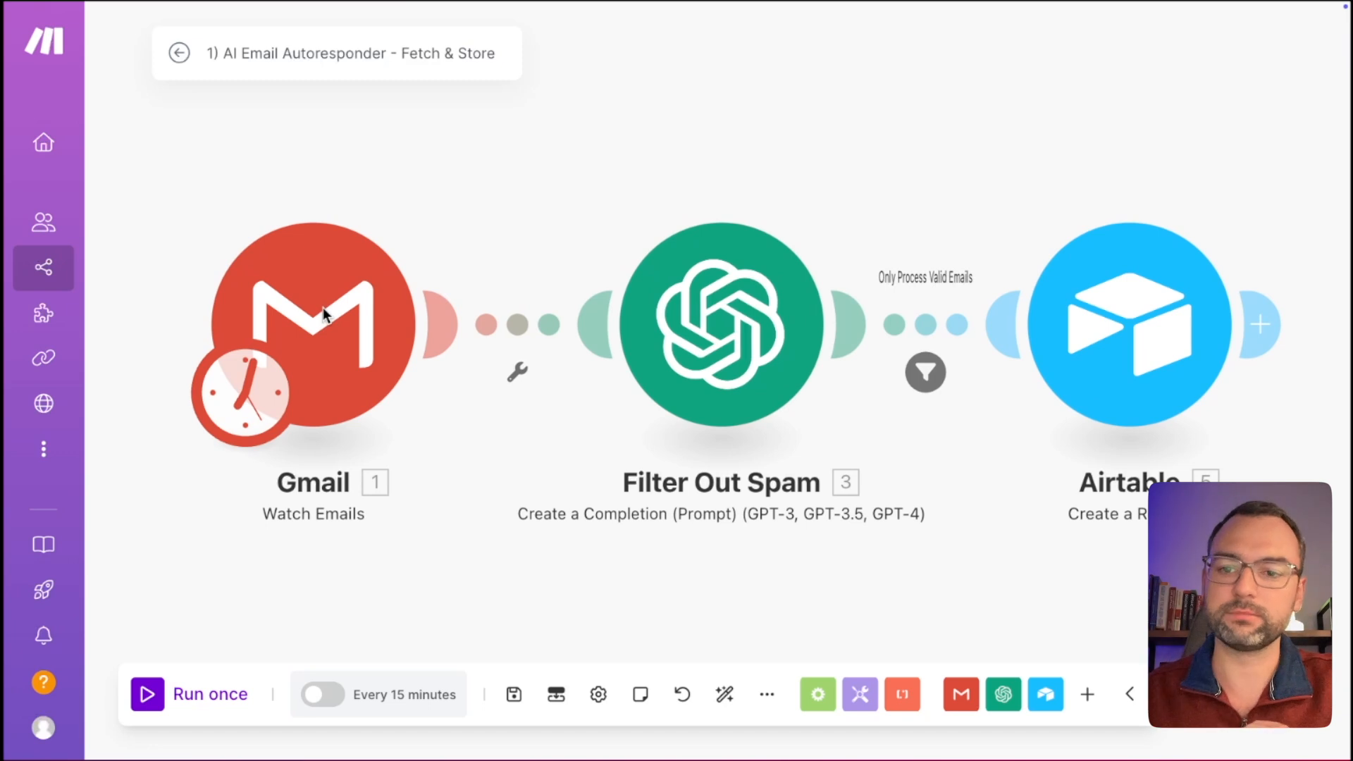
Set the Gmail trigger's Choose where to start to Select the first email.
right_click(323, 308)
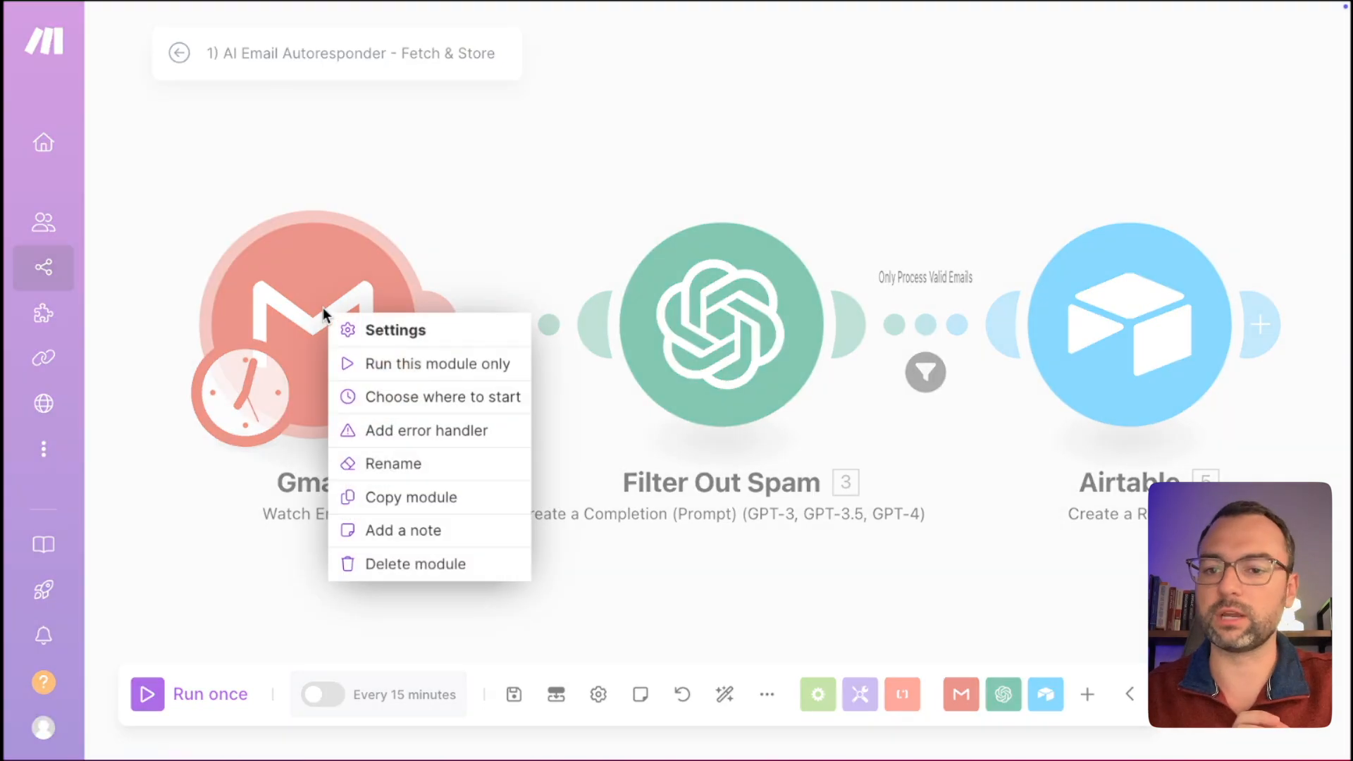
click(381, 397)
click(458, 401)
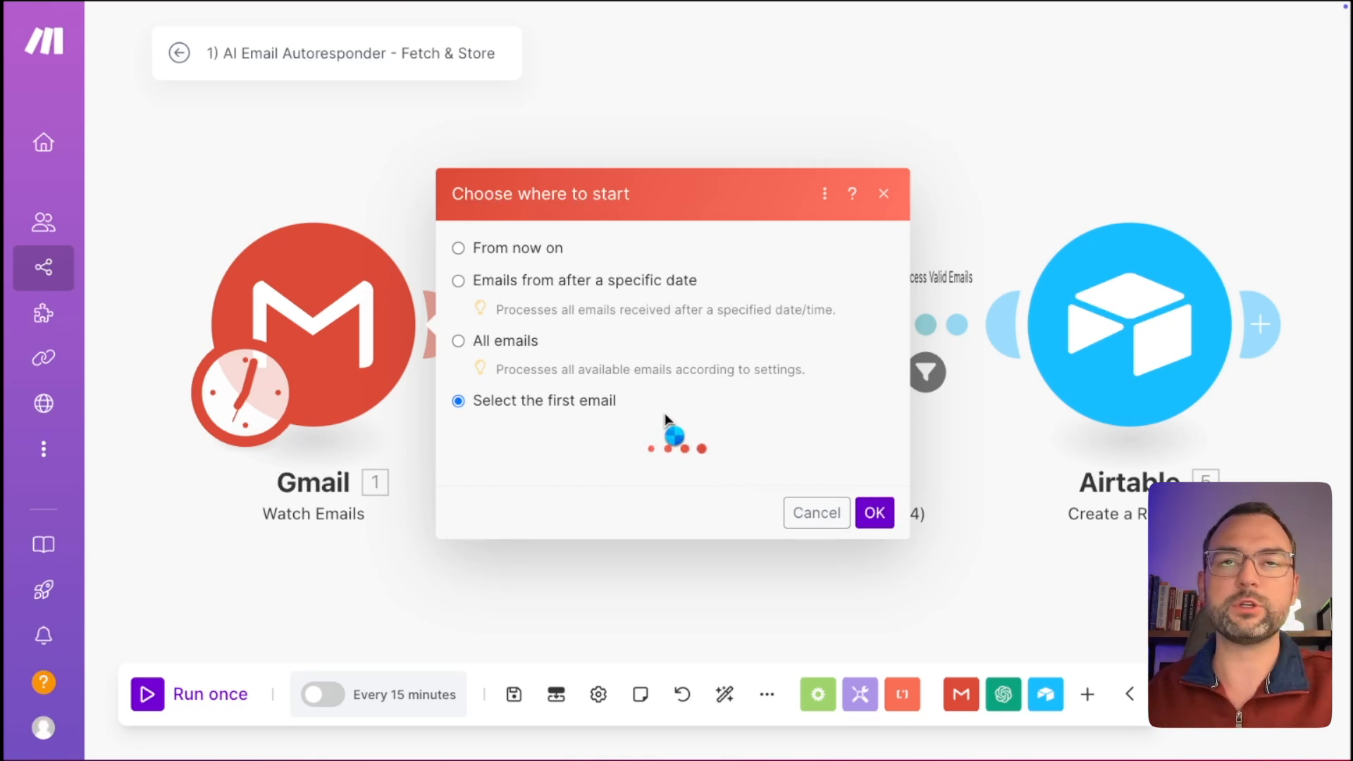
scroll(667, 421, down, 1)
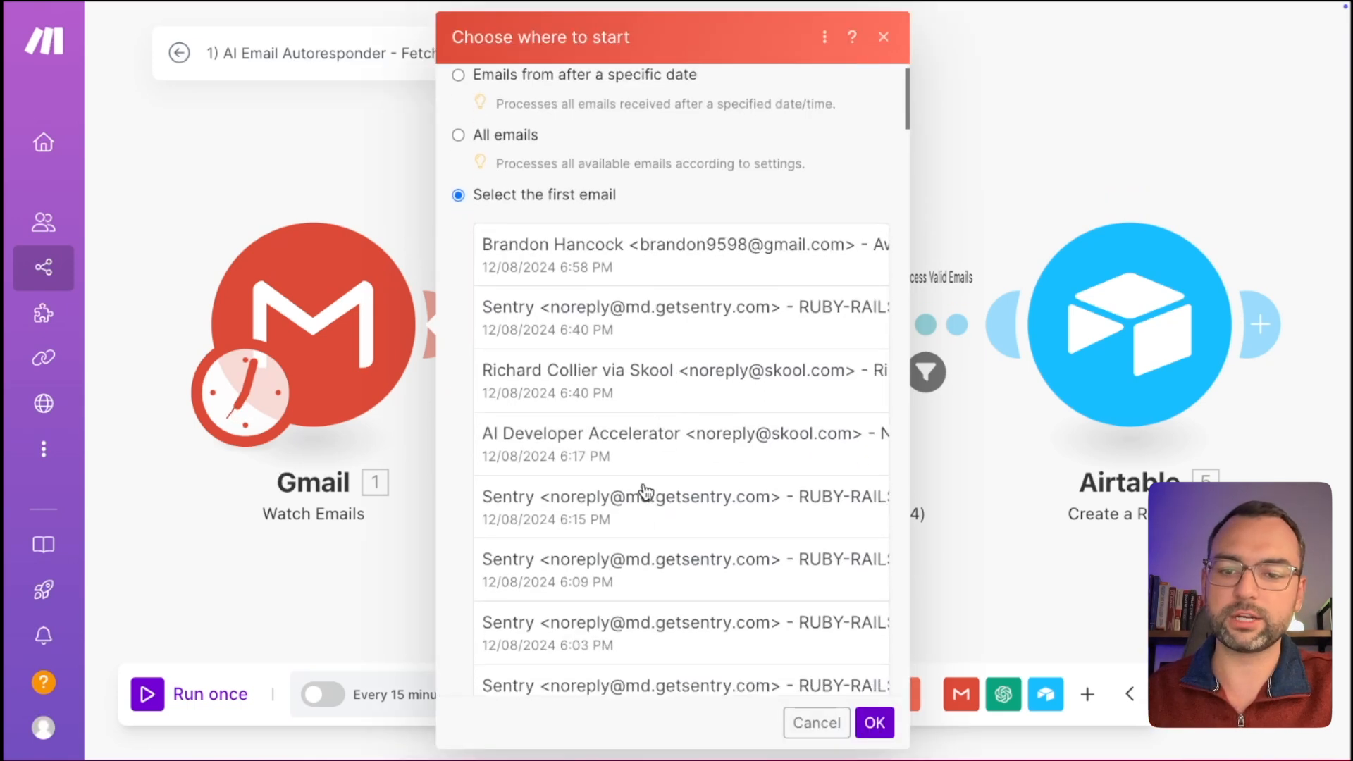
Start the Gmail trigger from a chosen recent email and run the scenario once.
click(642, 533)
click(881, 722)
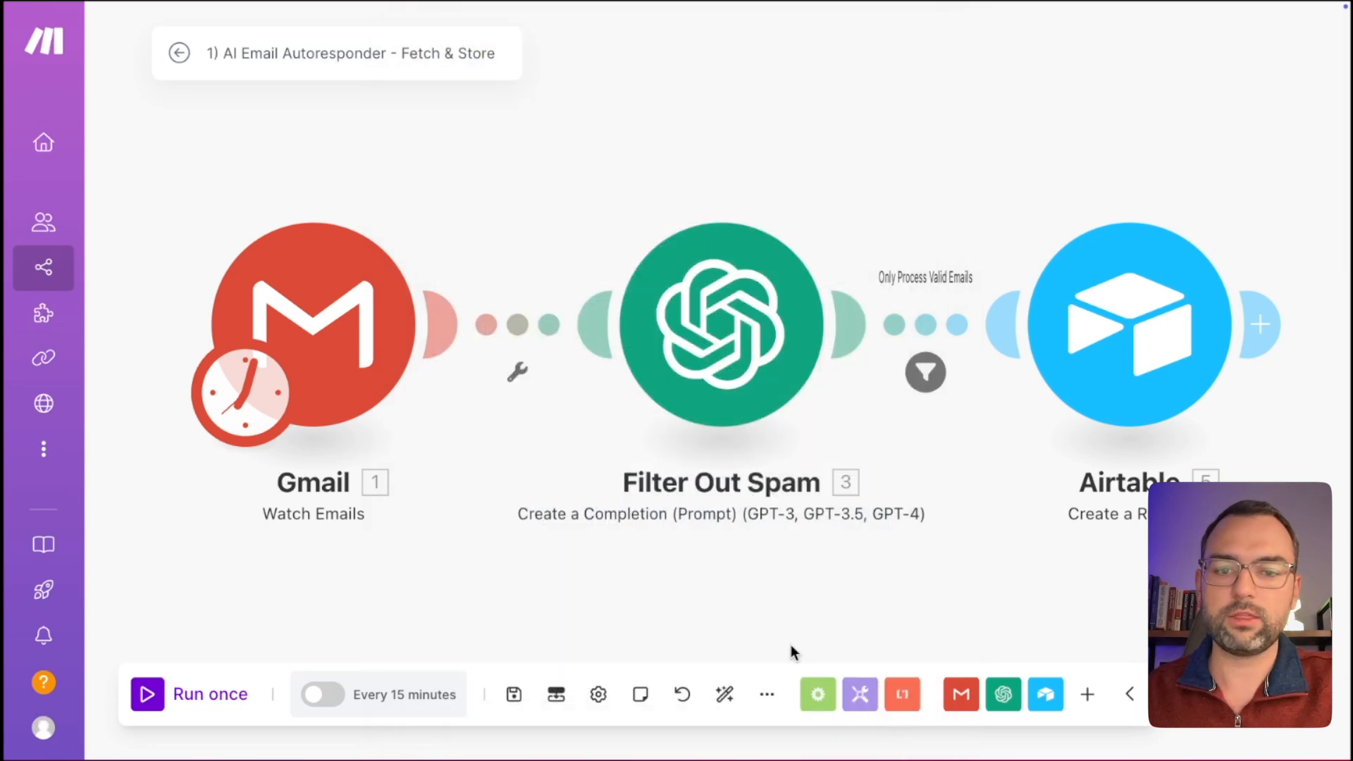
click(191, 698)
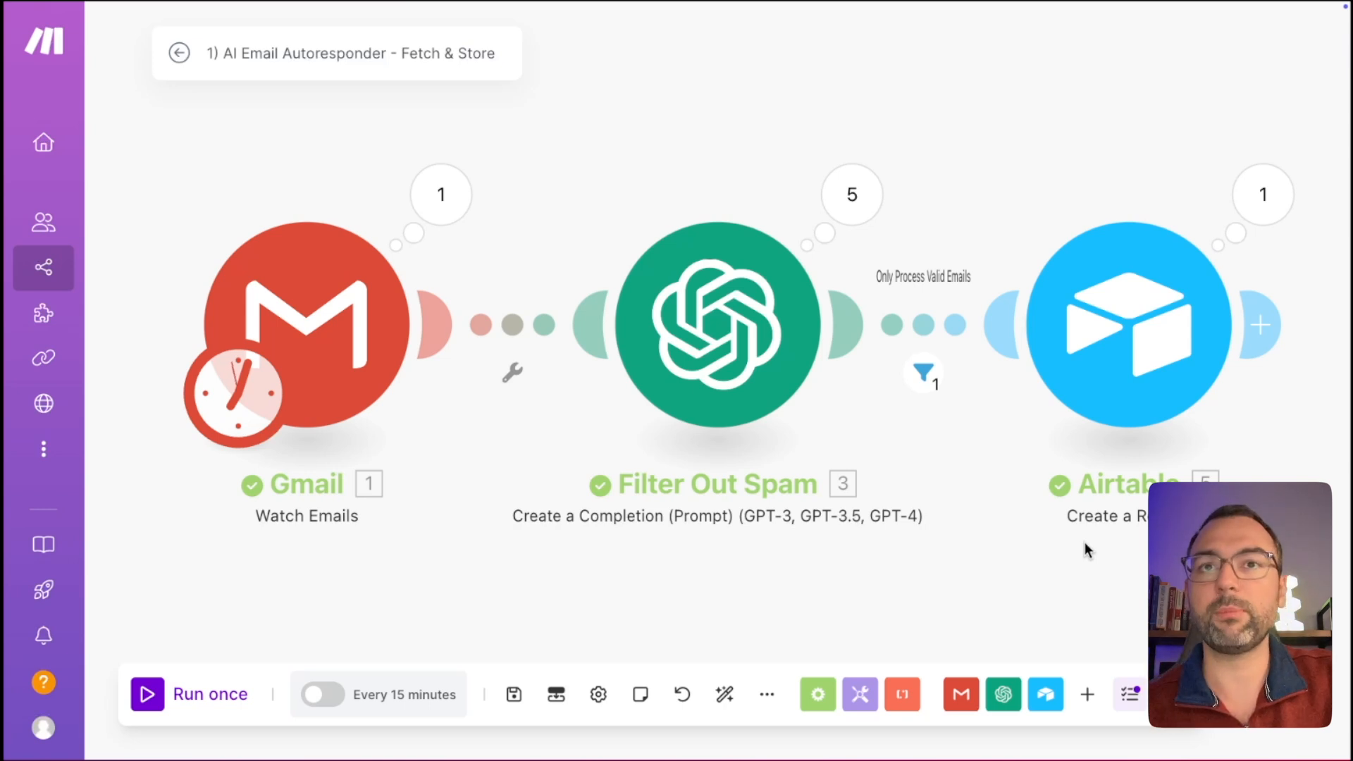
Widen Recipients and open the new record's 'Awesome Content!' Subject cell.
key(ctrl+Right)
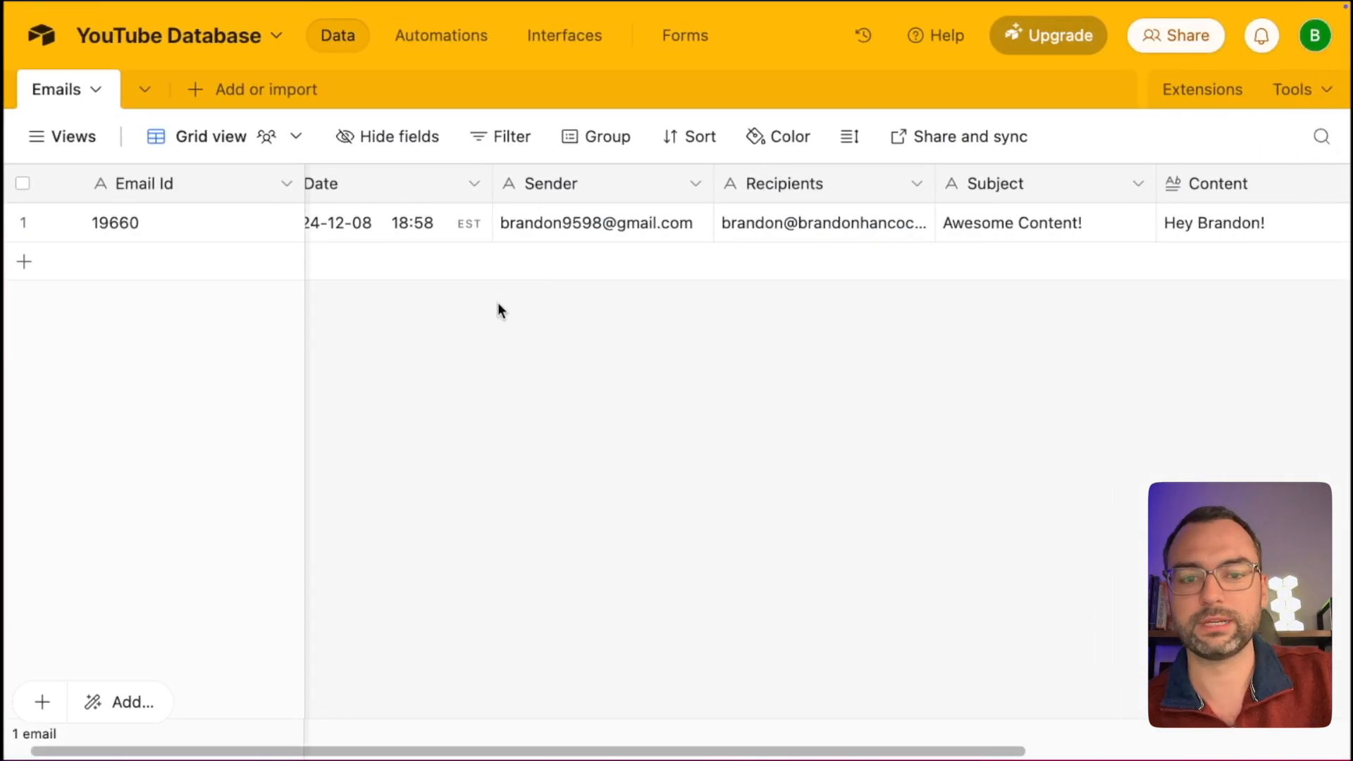
scroll(396, 268, left, 2)
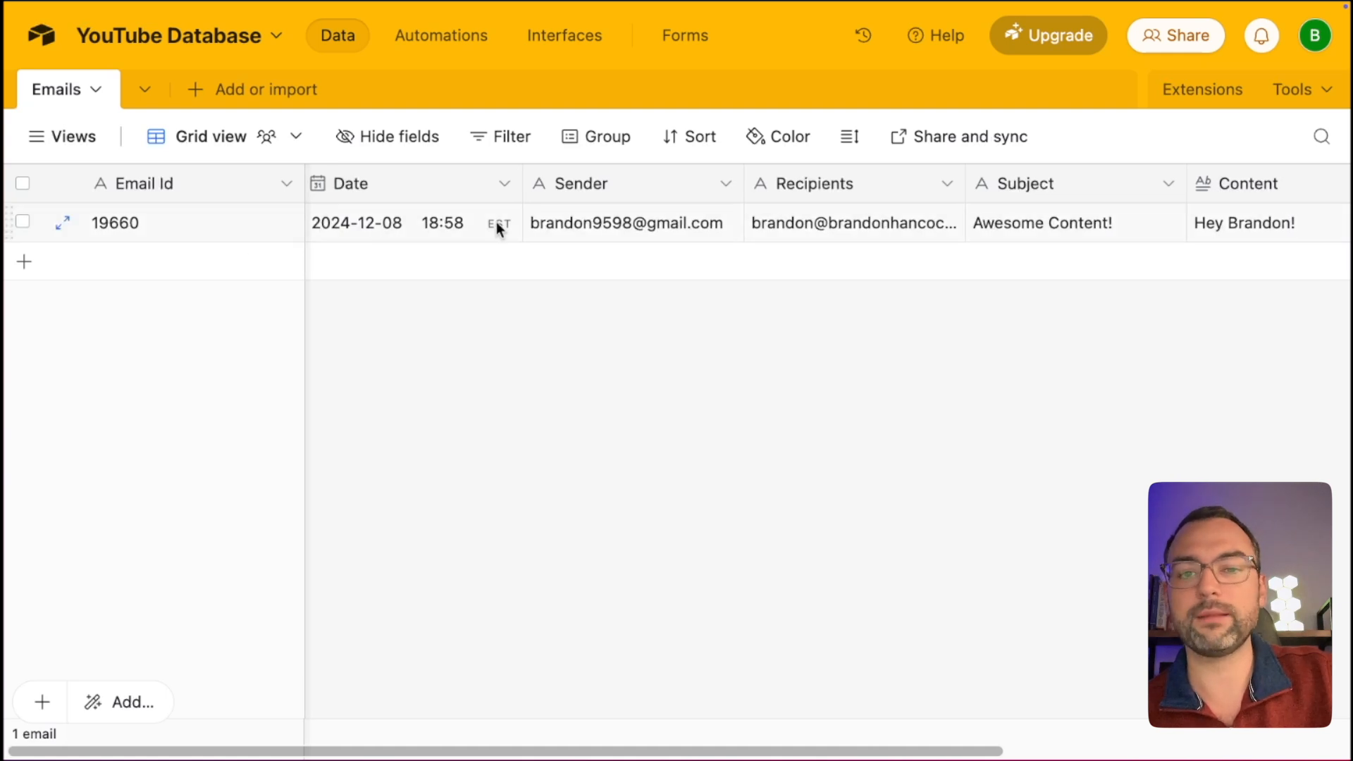
mouse_move(961, 182)
mouse_down()
mouse_move(1015, 186)
mouse_move(935, 185)
mouse_up()
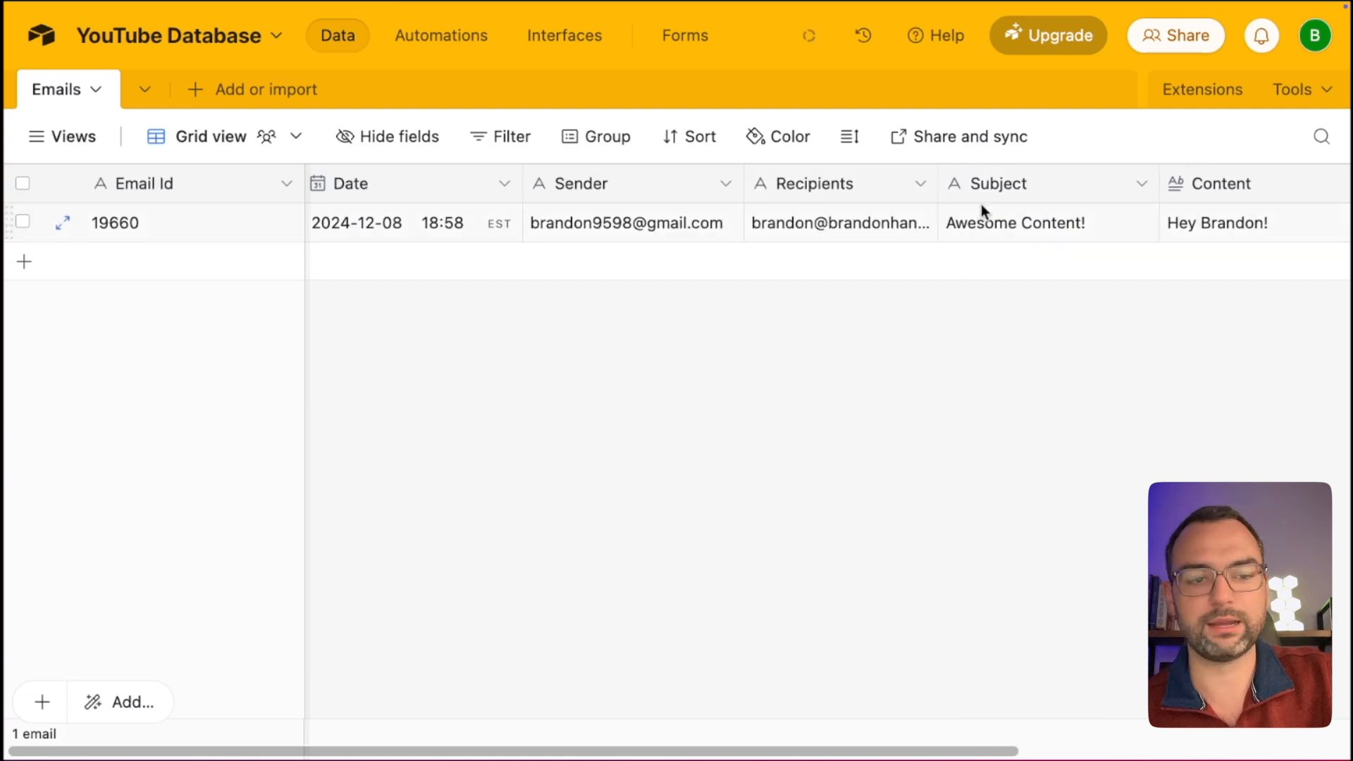
double_click(1050, 227)
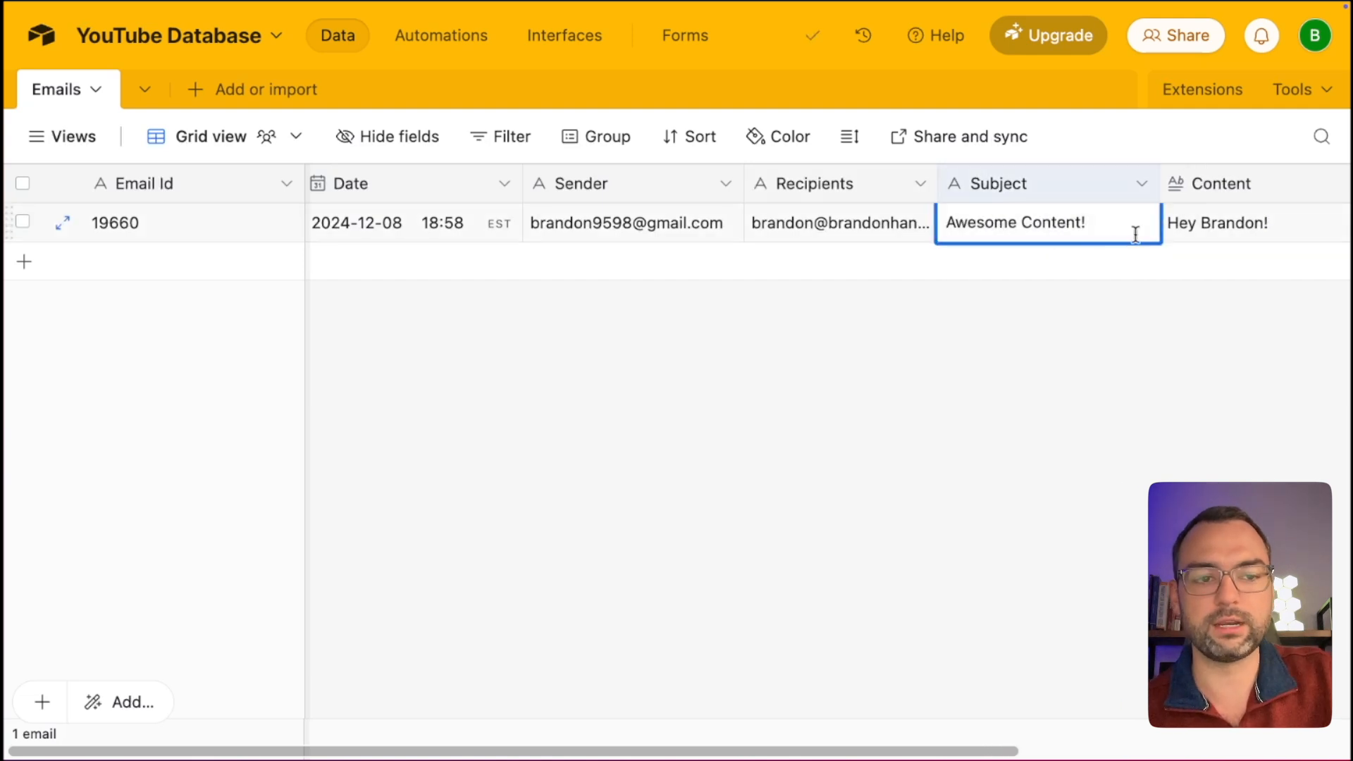
Expand the record's Content cell to read the full message text, including the signature.
double_click(1187, 231)
scroll(1200, 260, down, 1)
scroll(1200, 260, up, 1)
drag(1145, 276, 1160, 338)
scroll(1161, 322, down, 3)
scroll(1163, 339, down, 2)
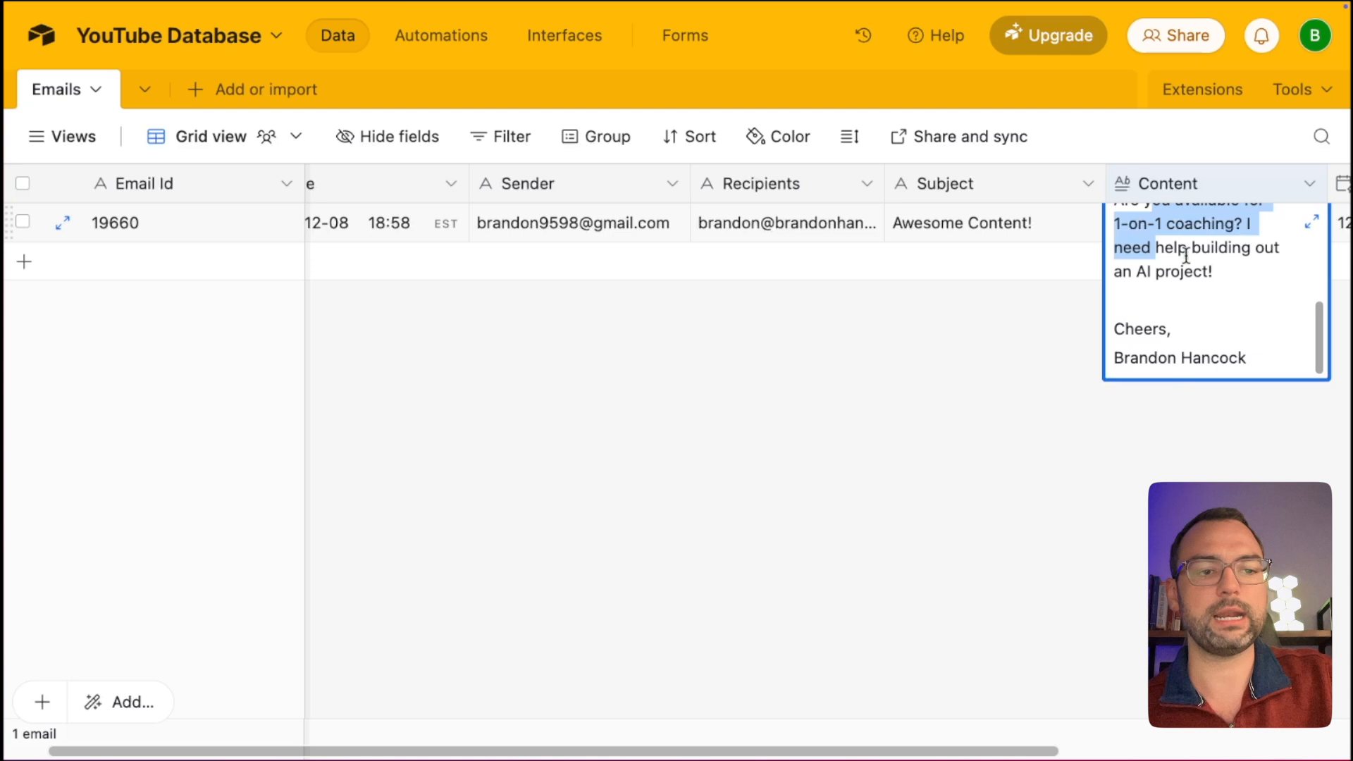
drag(1276, 359, 1115, 359)
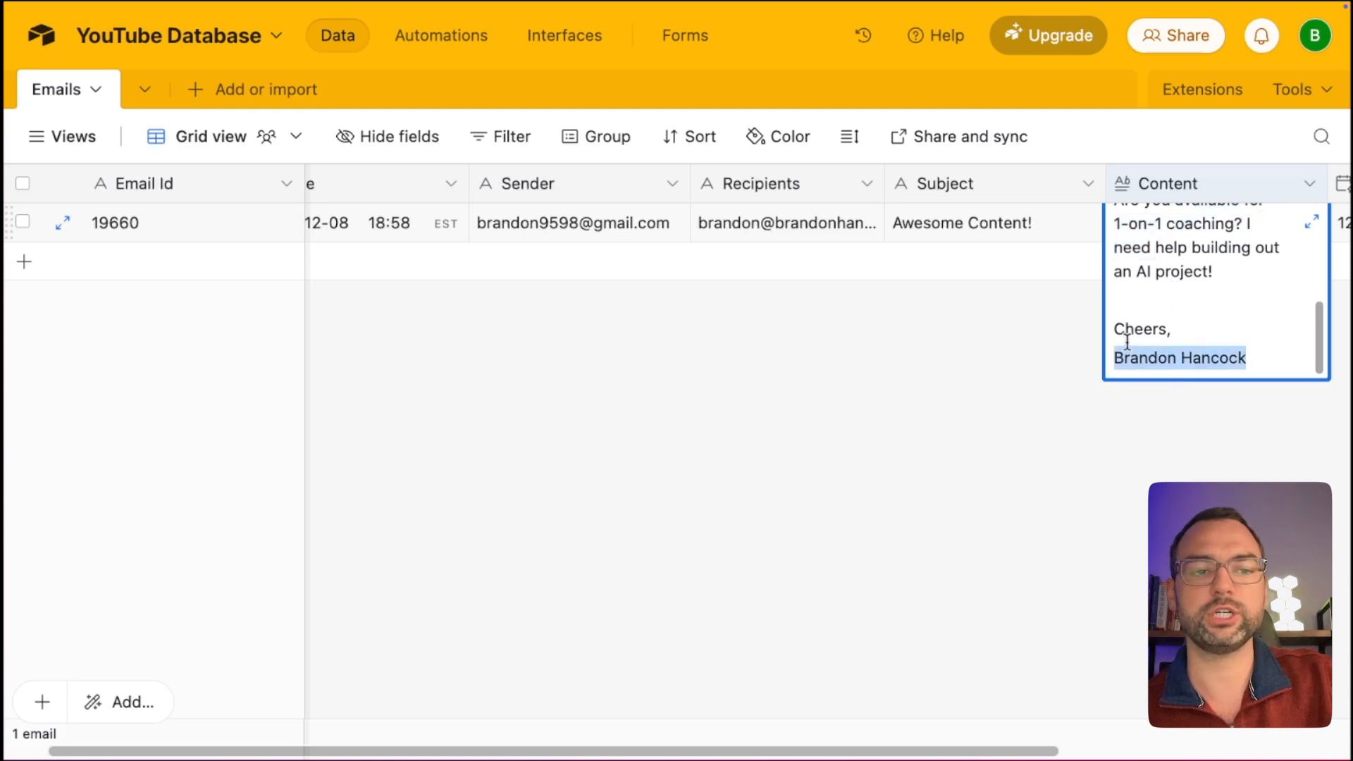
click(964, 378)
scroll(1132, 220, right, 5)
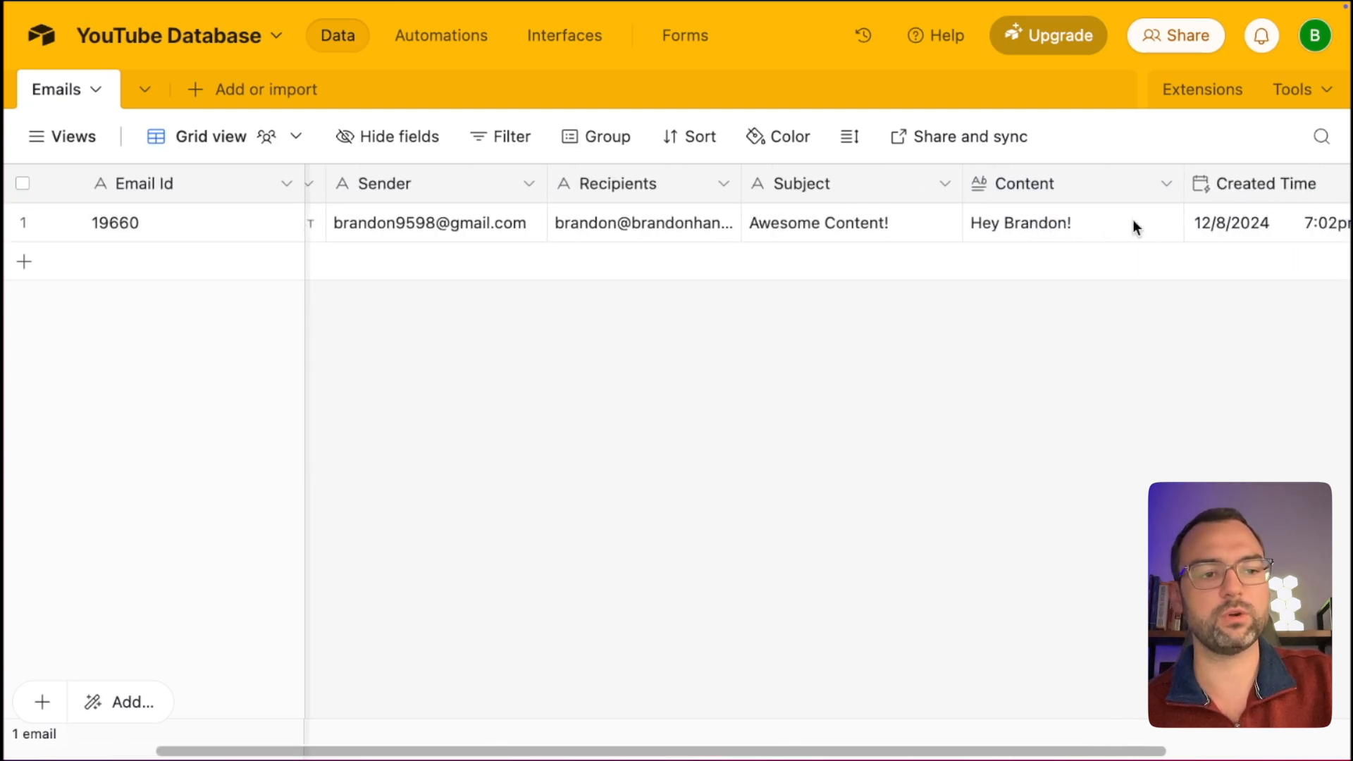
scroll(1202, 238, left, 5)
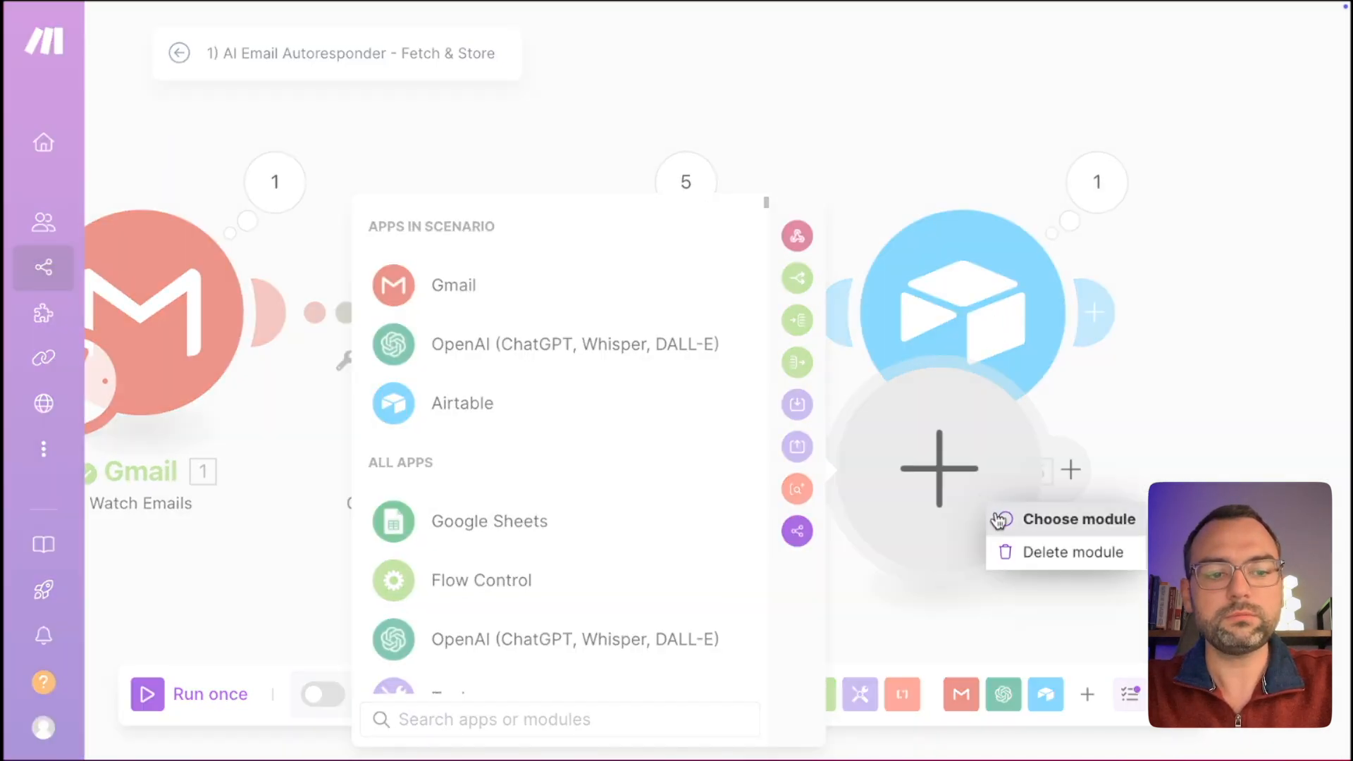
Rename the Airtable module to 'Create New Email Record' and return to the Personalized AI Email YouTube folder.
right_click(962, 332)
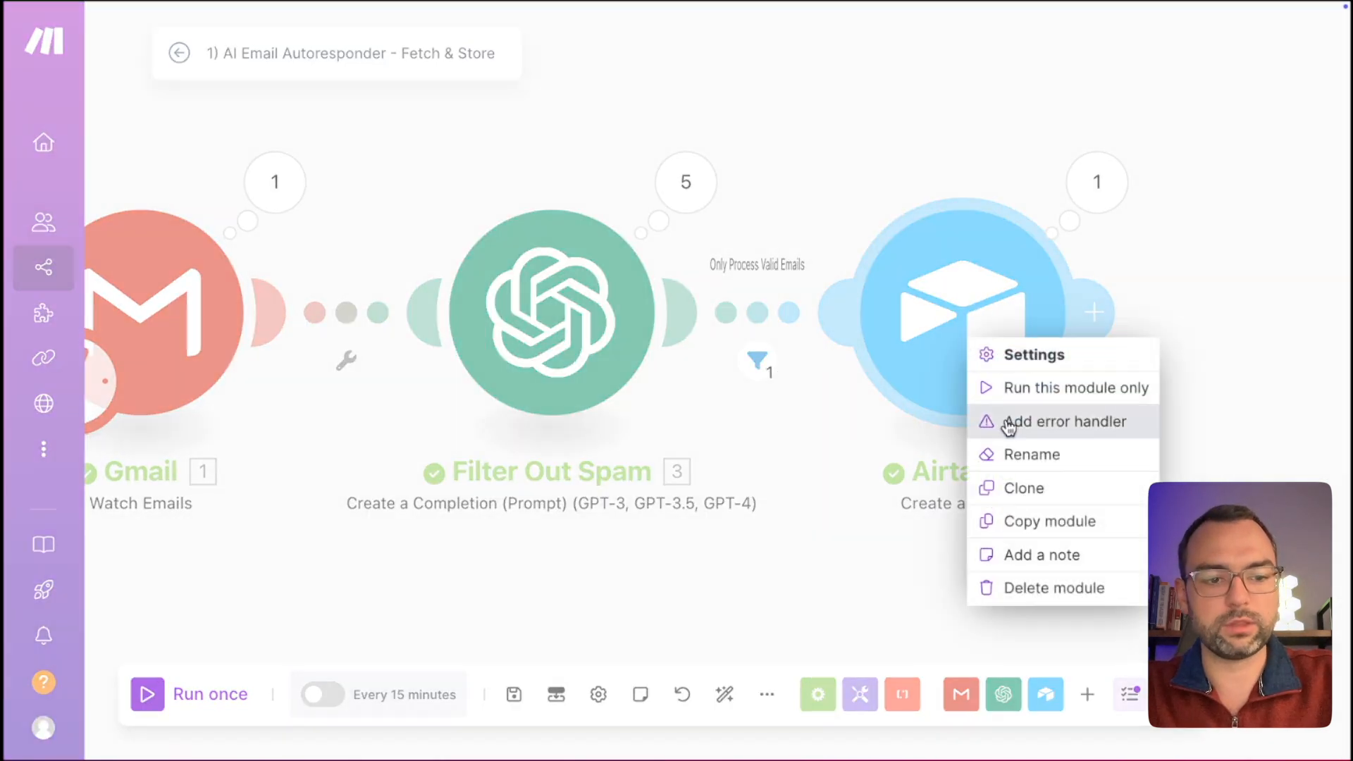
click(1013, 453)
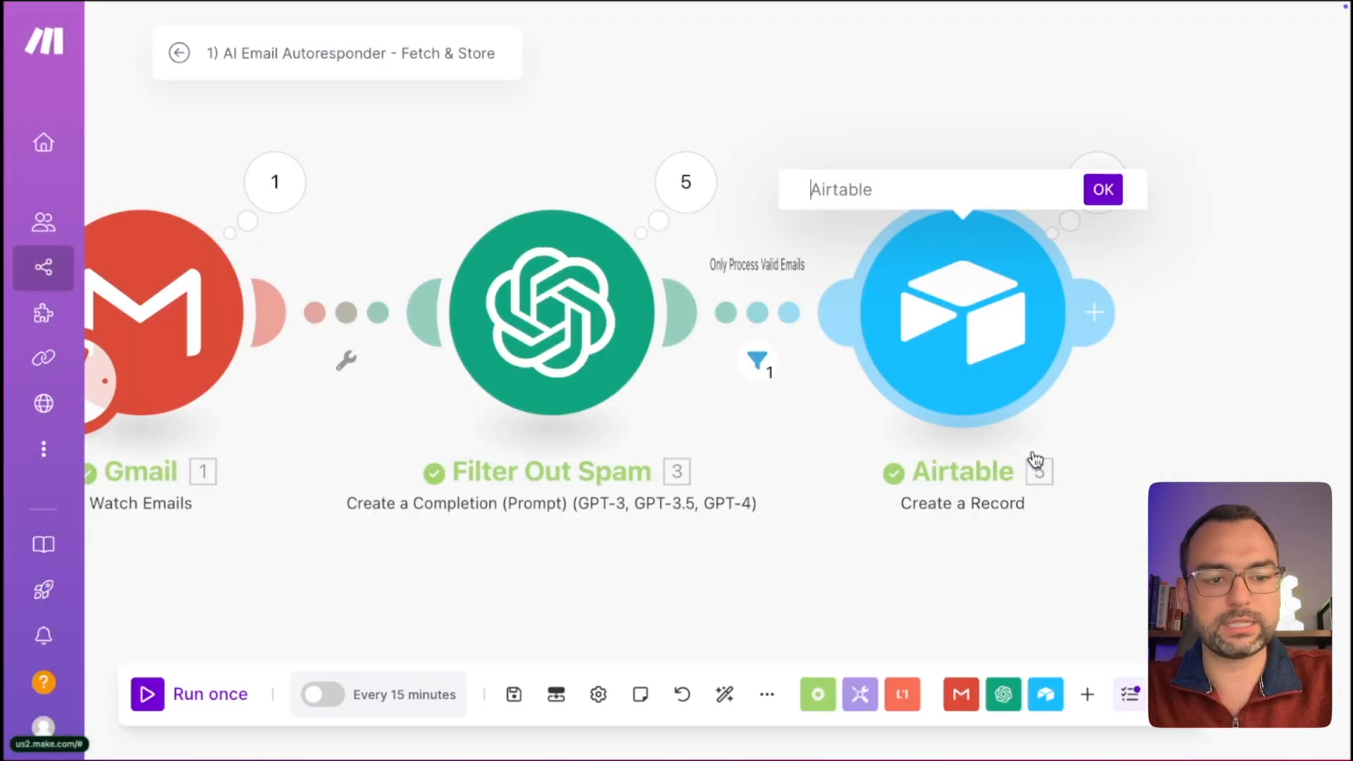
text(Create )
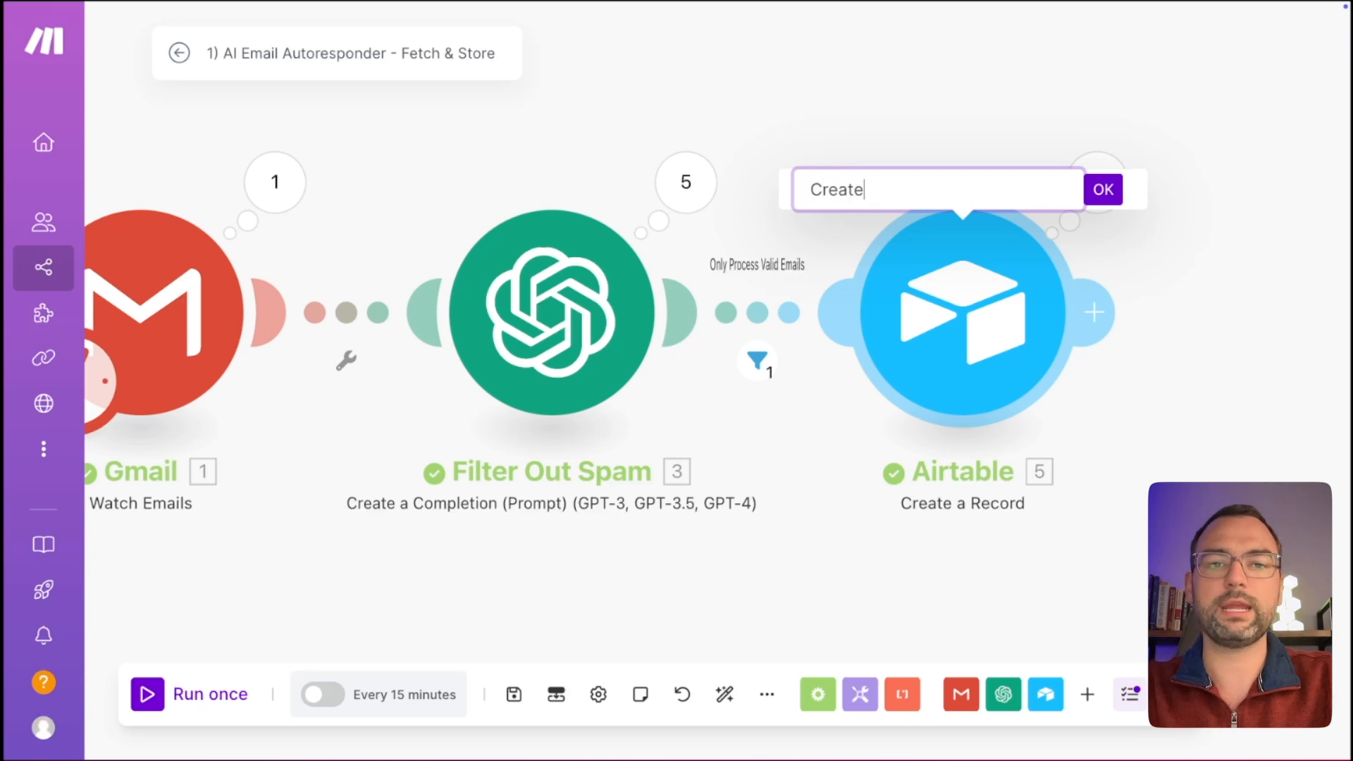
text(New Emai)
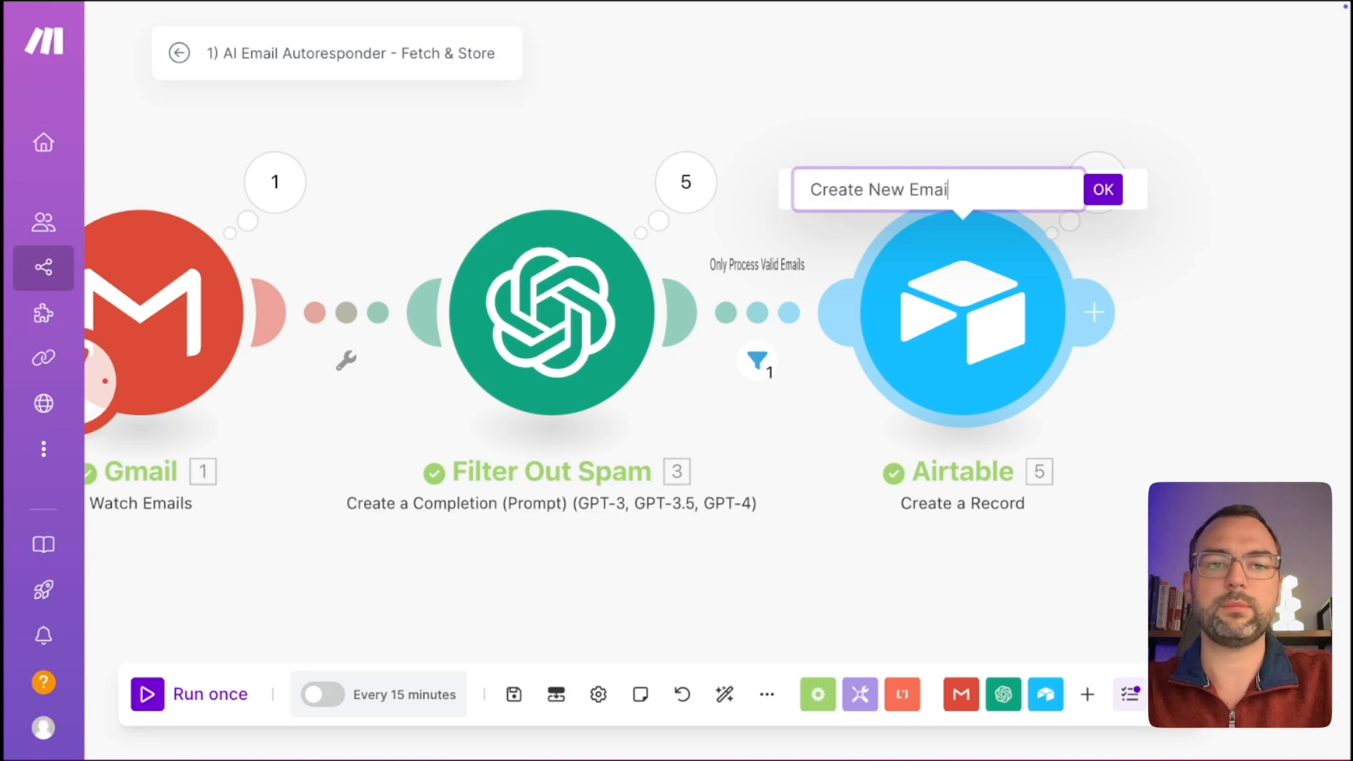
text(l Record)
click(1104, 189)
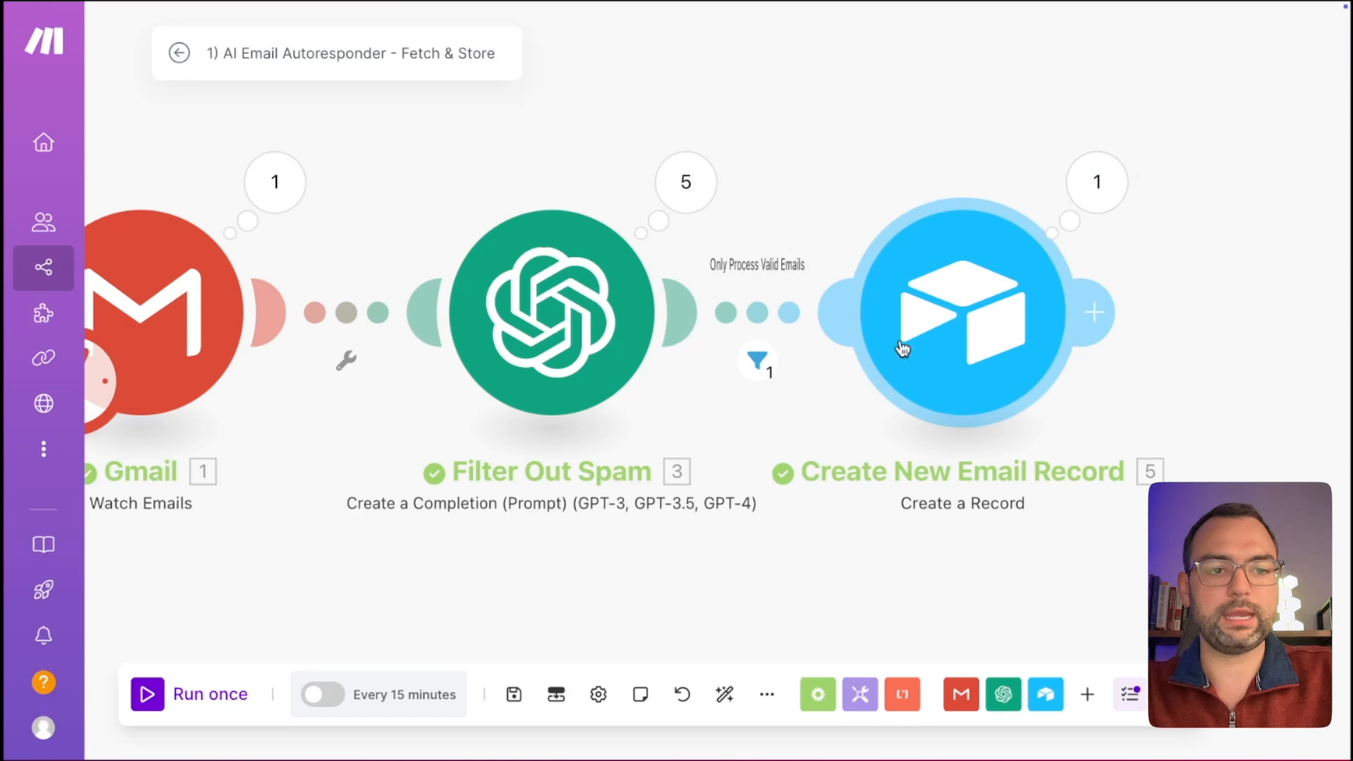
click(769, 511)
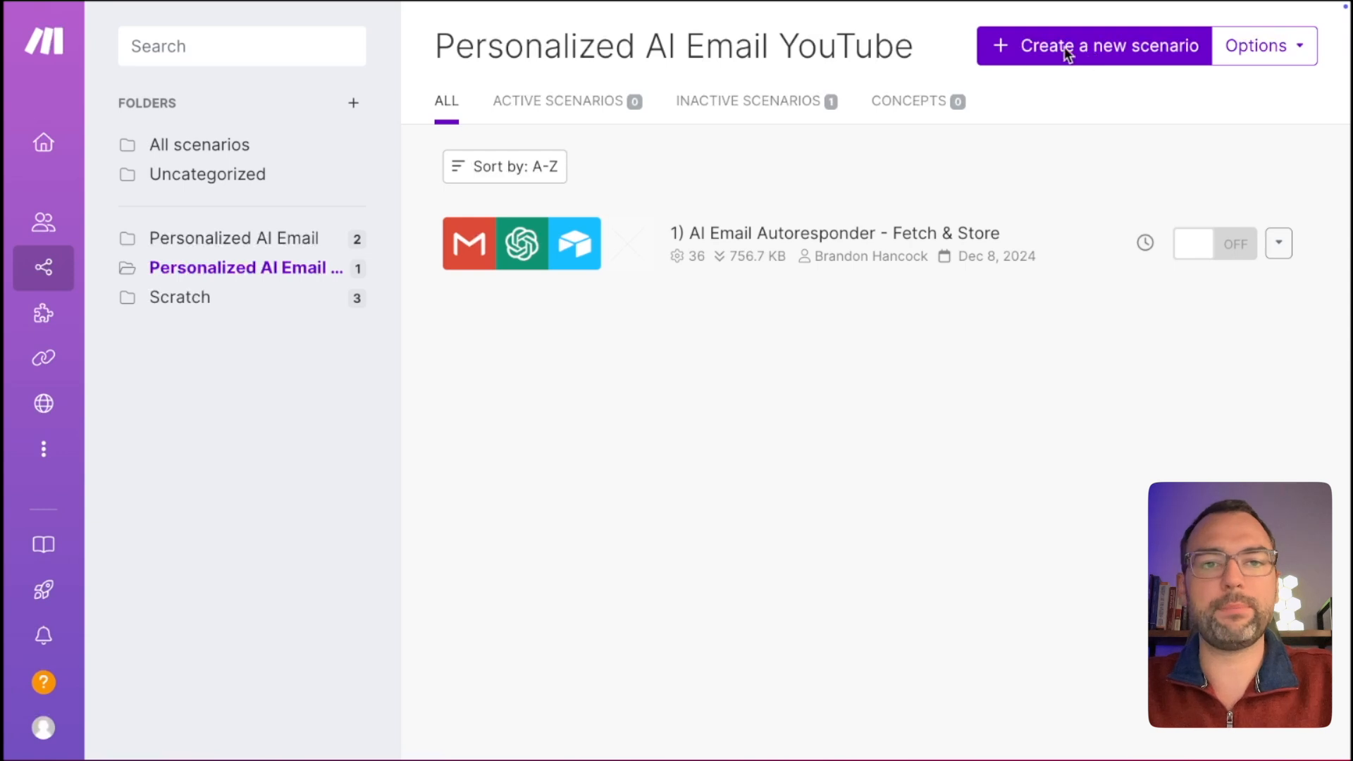
Add a scenario named '2) AI Email Autoresponder - Fetch & Draft AI Email' and save it with Cmd+S.
click(1138, 52)
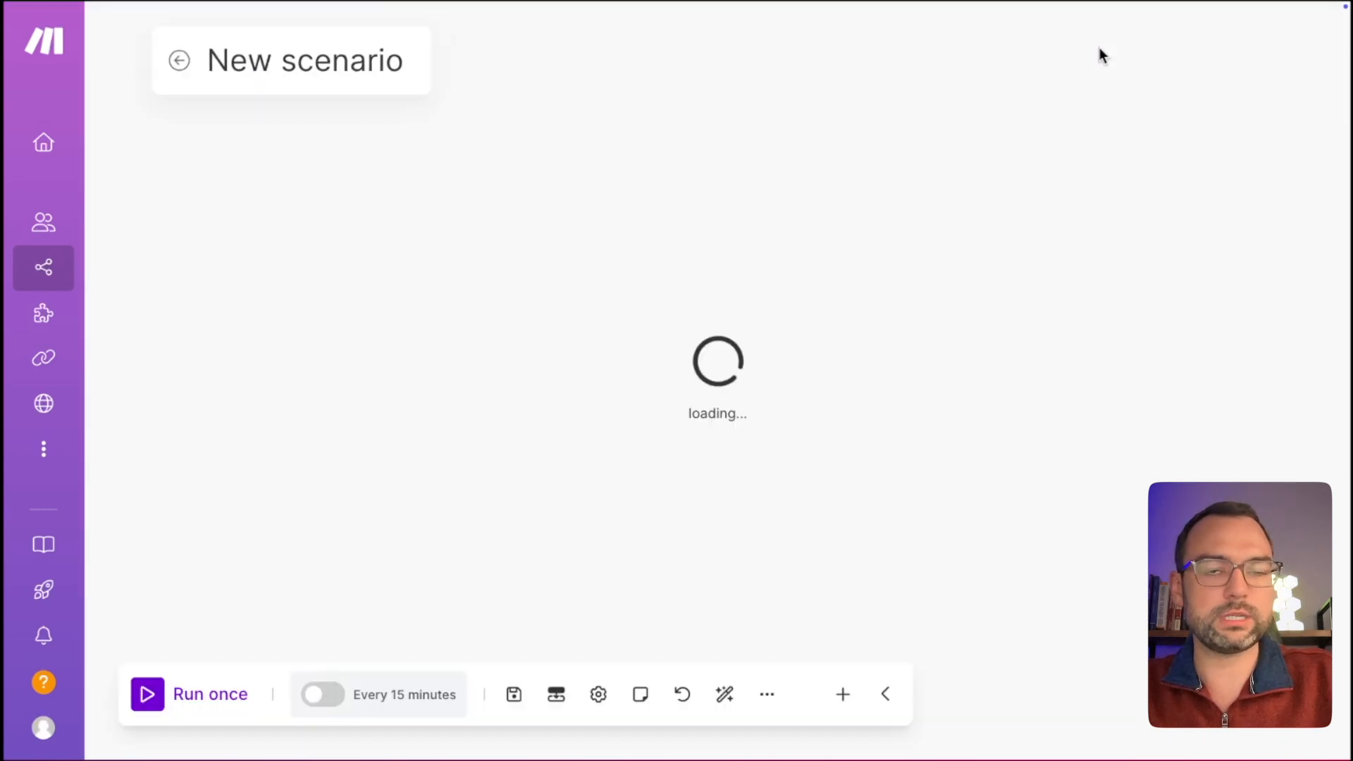
click(252, 53)
text(2) AI Email Autoresponder -)
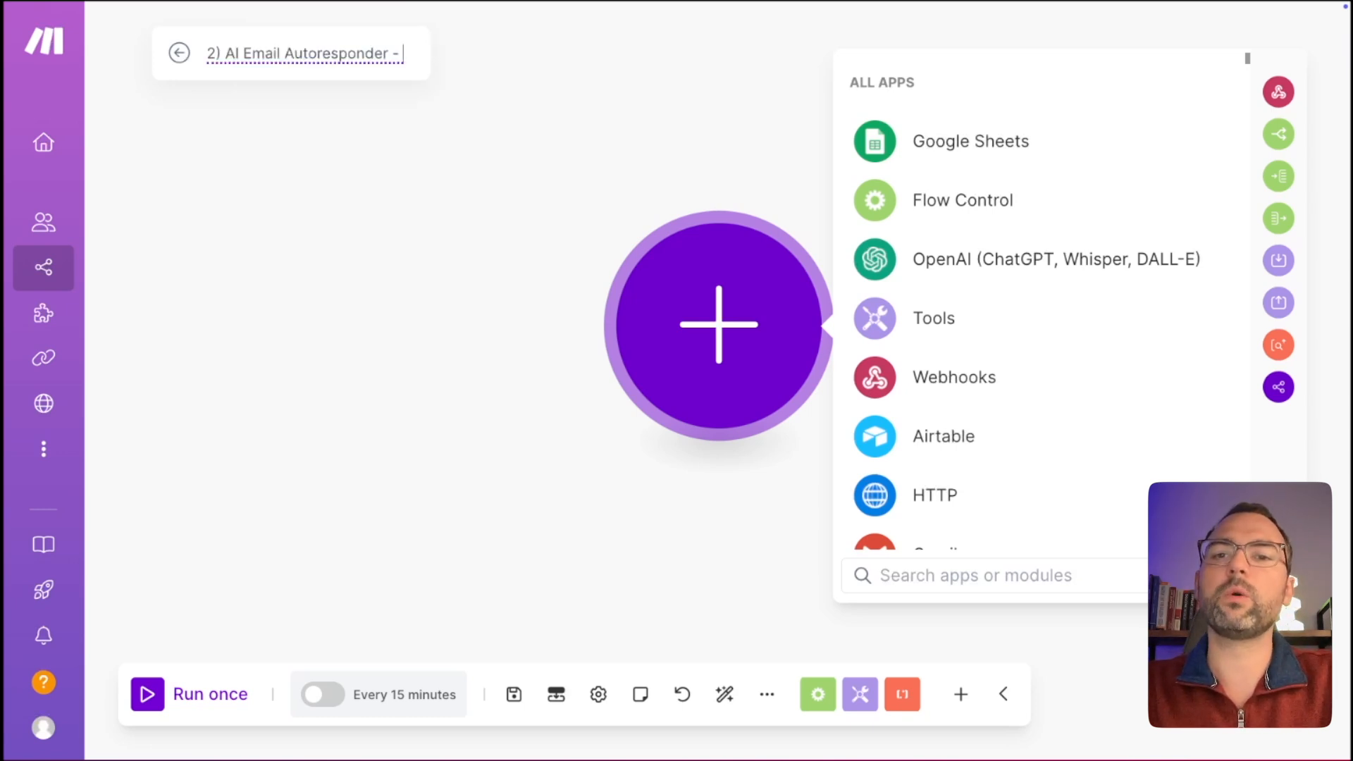
text( Fet)
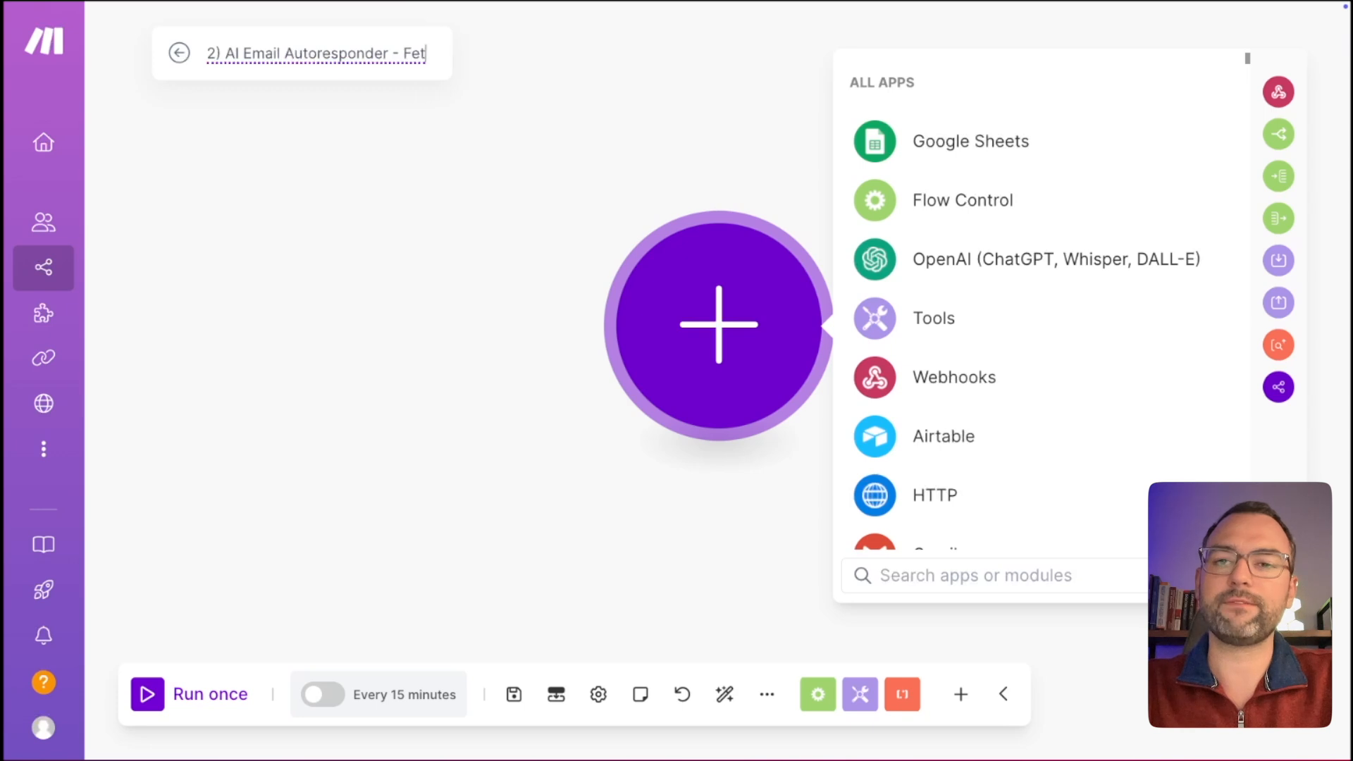
text(ch & Draft )
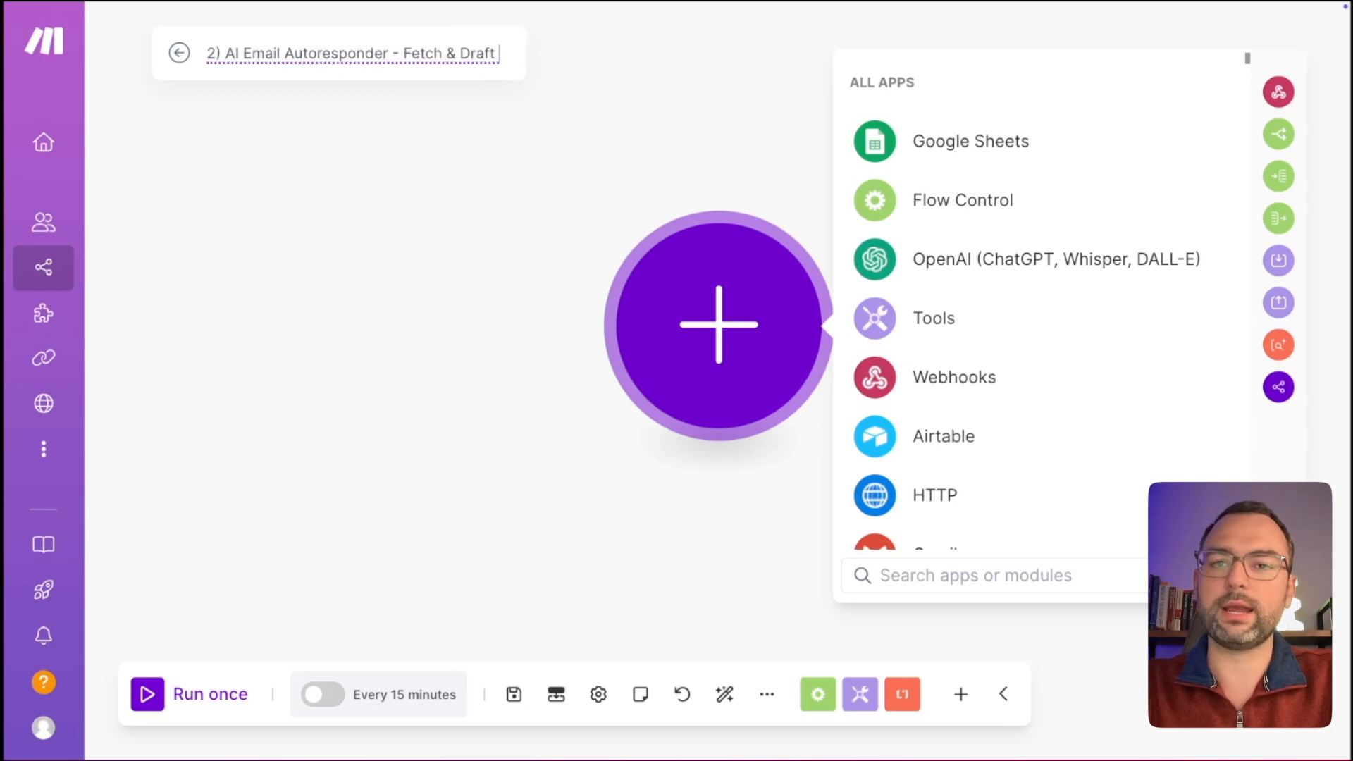
text(AI Email)
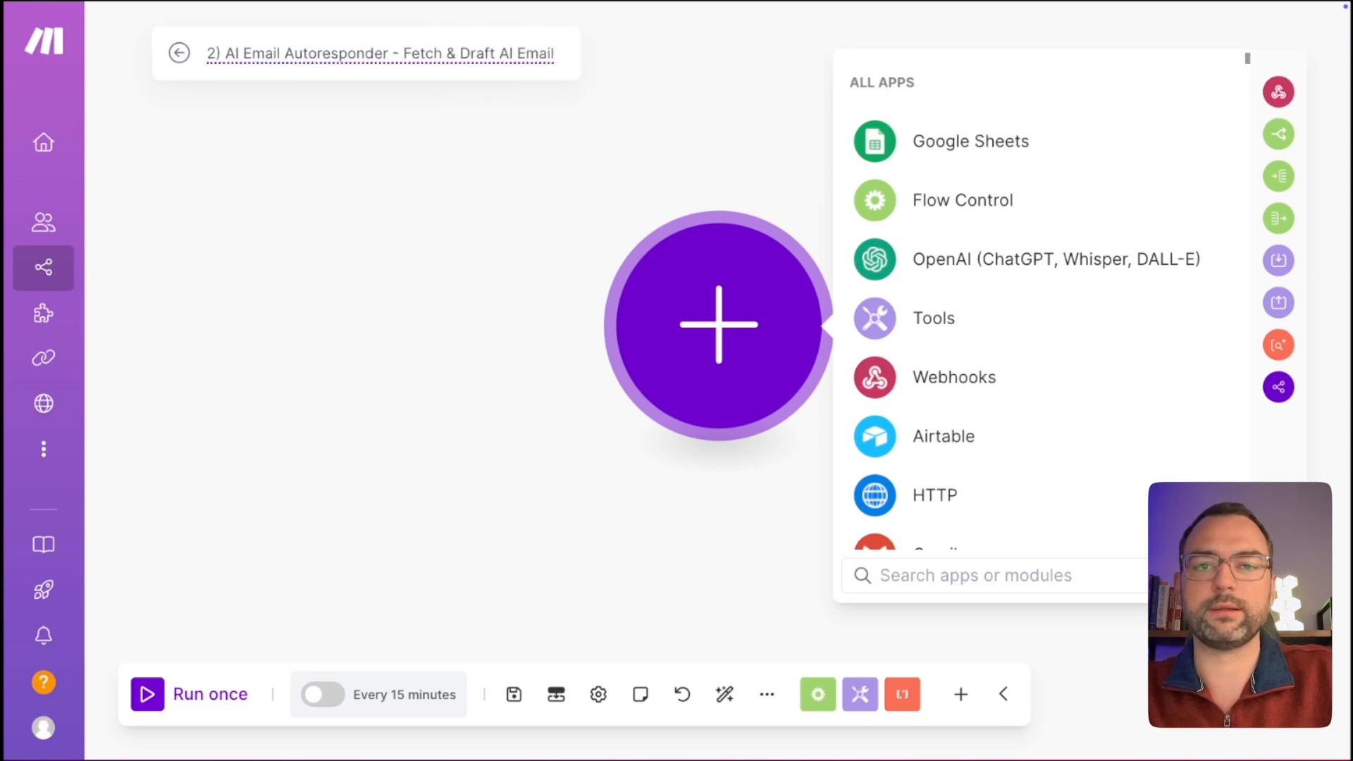
click(287, 166)
key(super+s)
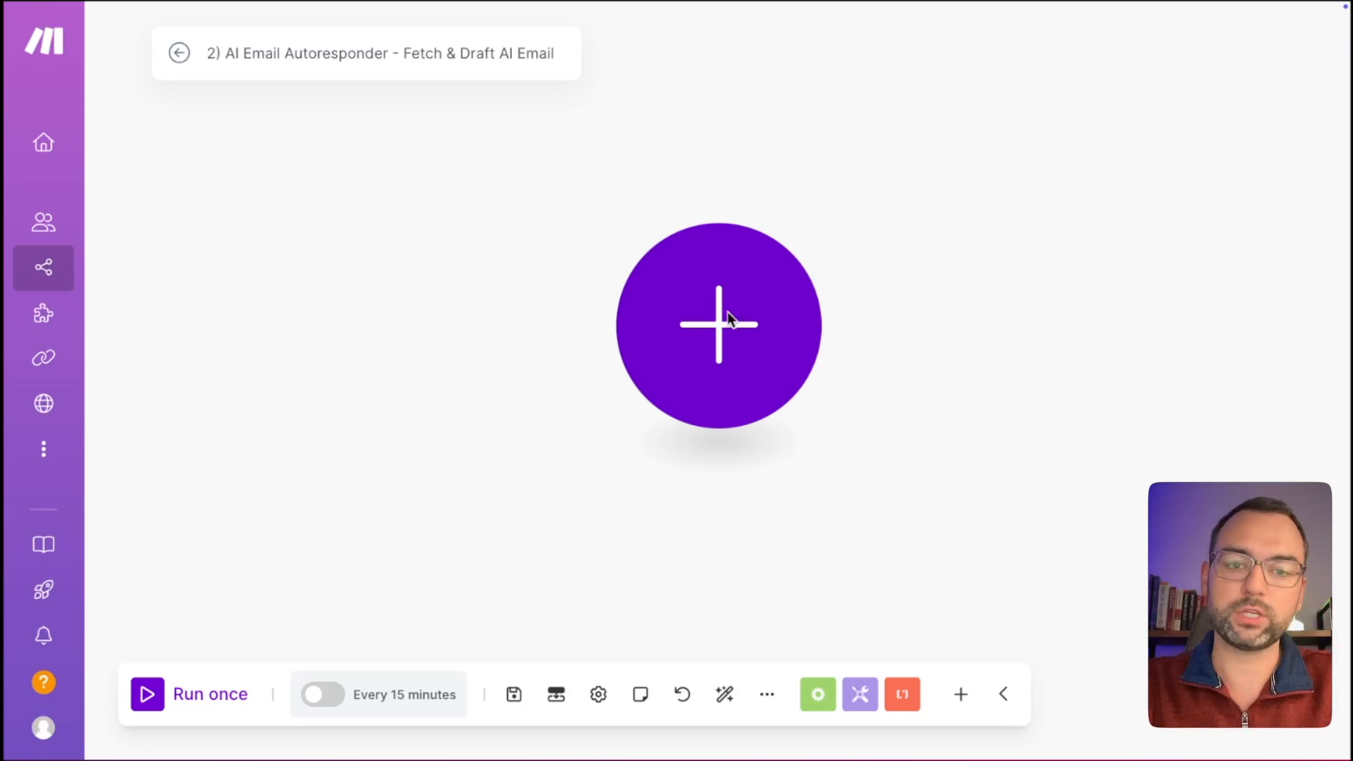
Add an Airtable Watch Records trigger on the YouTube Database base's Emails table.
click(728, 336)
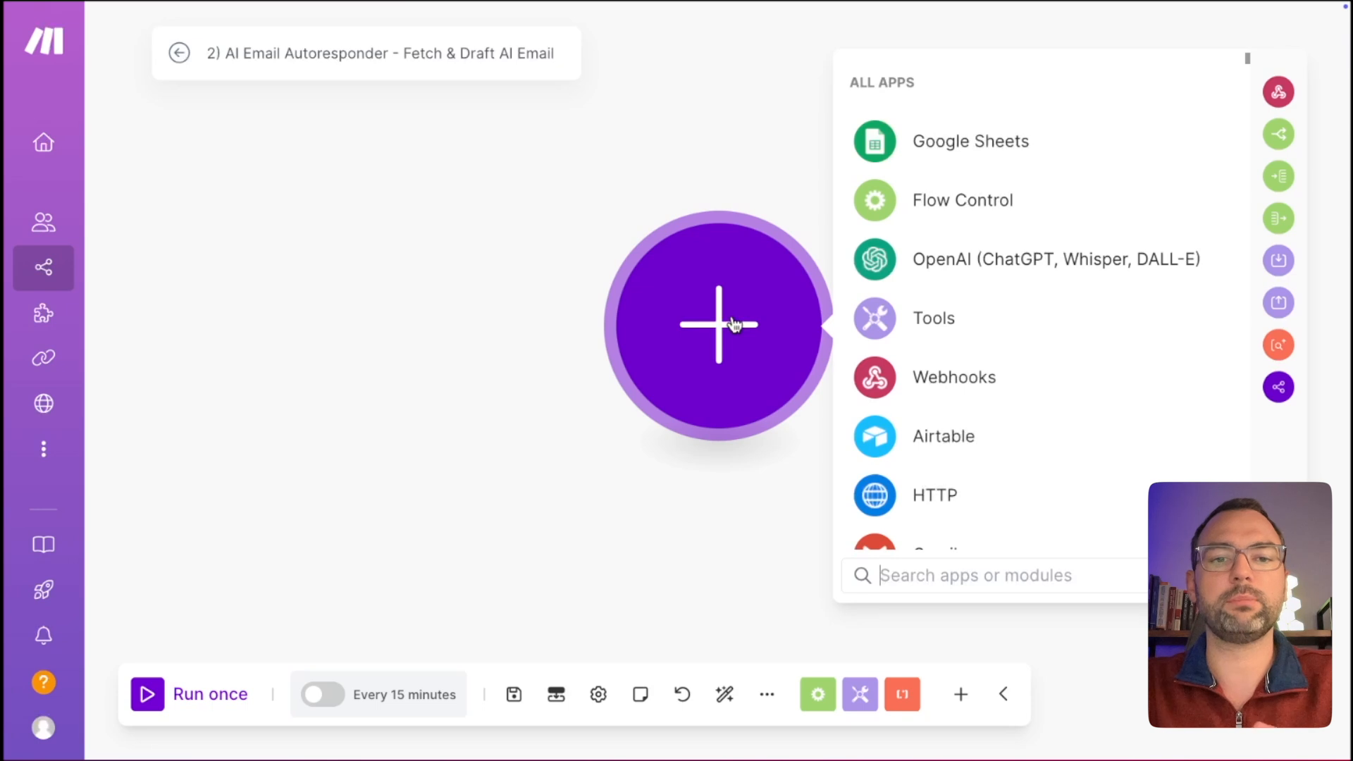
click(901, 441)
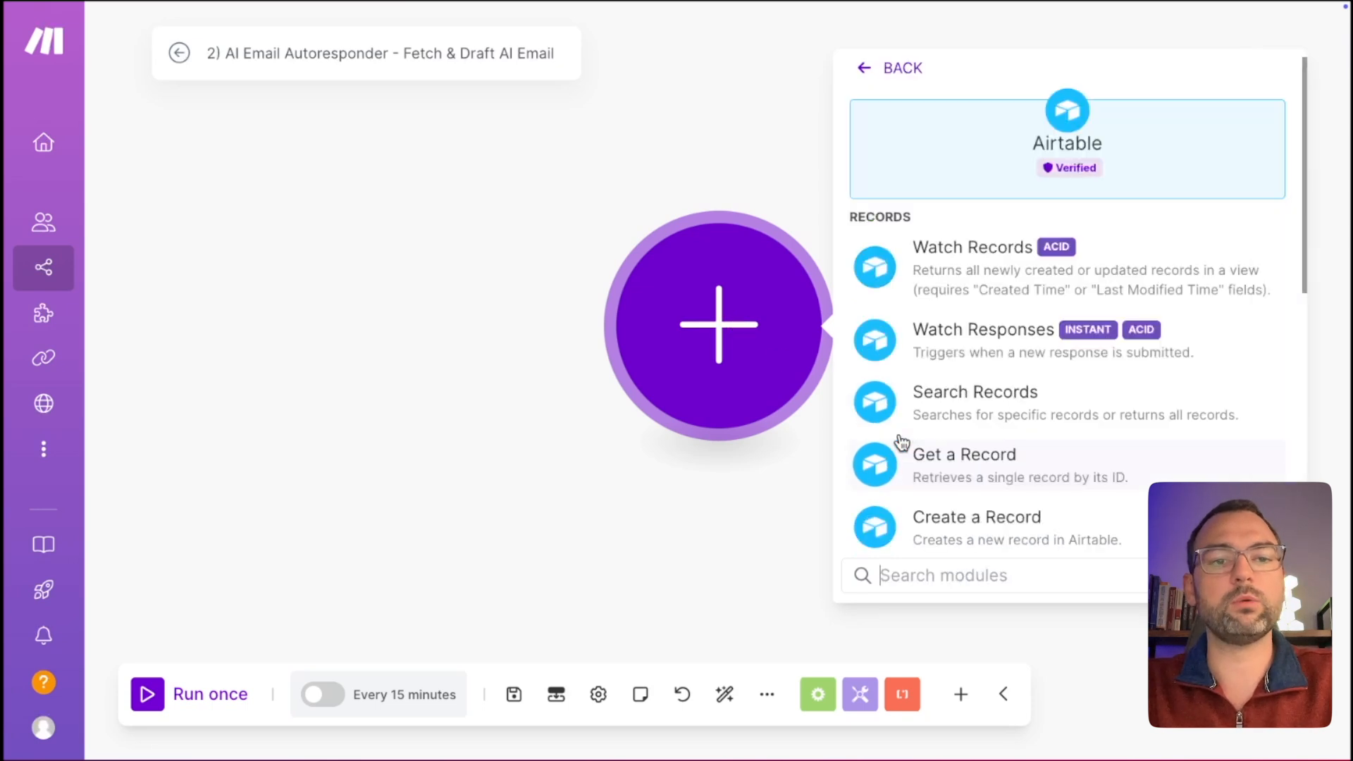
click(972, 288)
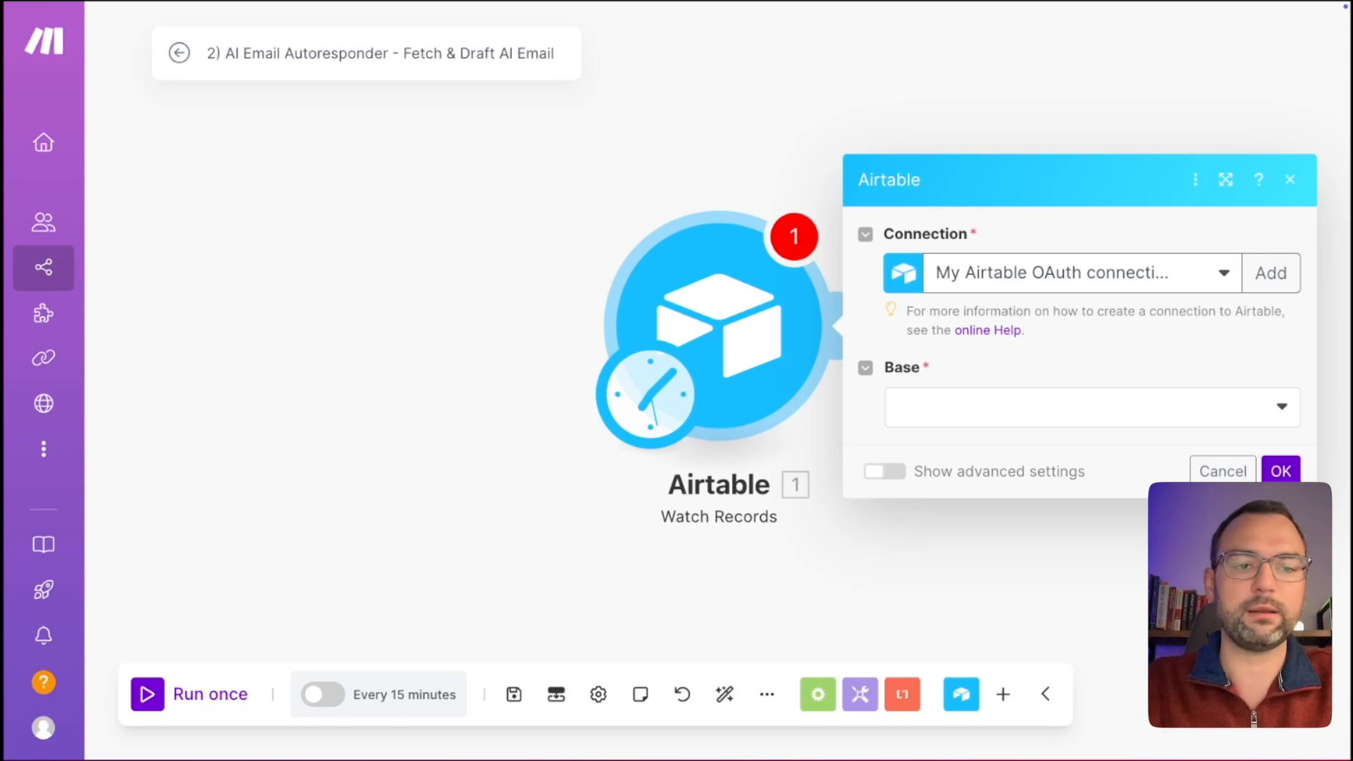
click(970, 416)
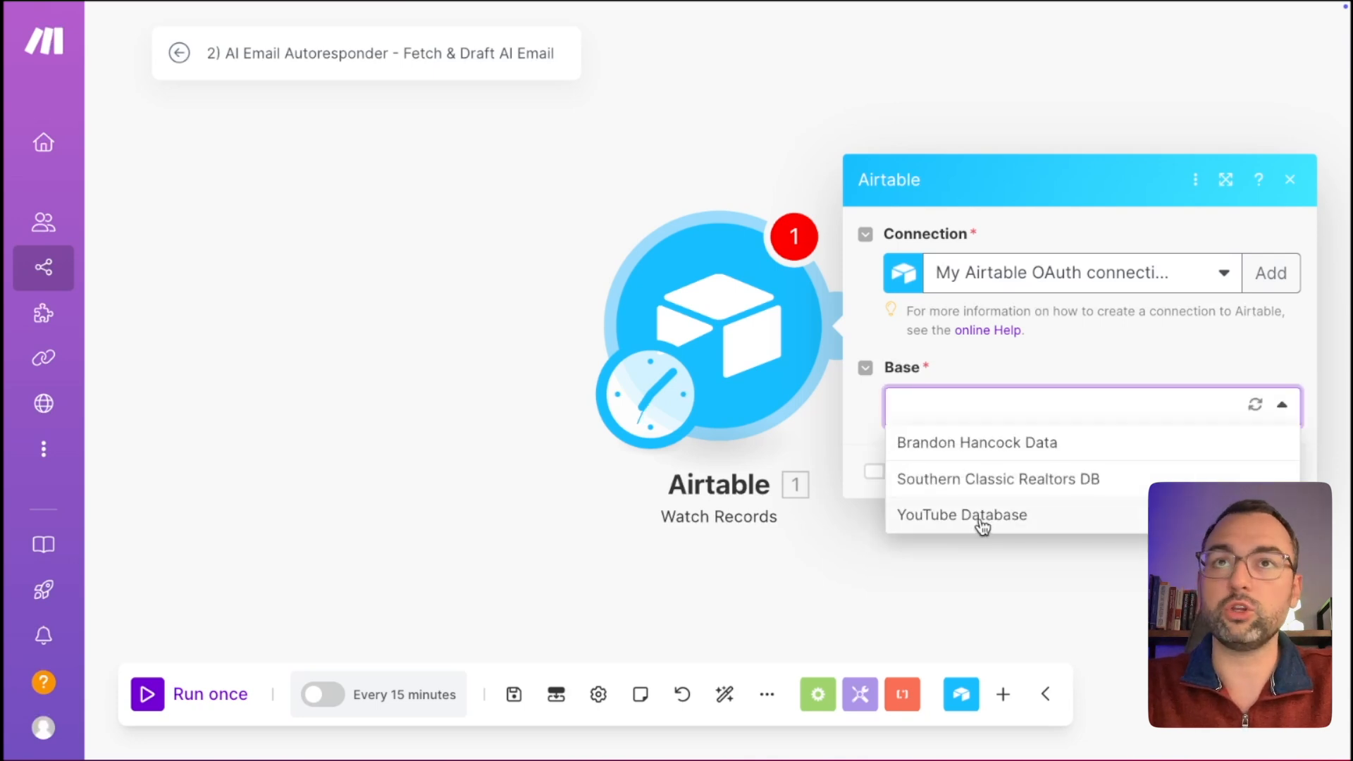
click(982, 520)
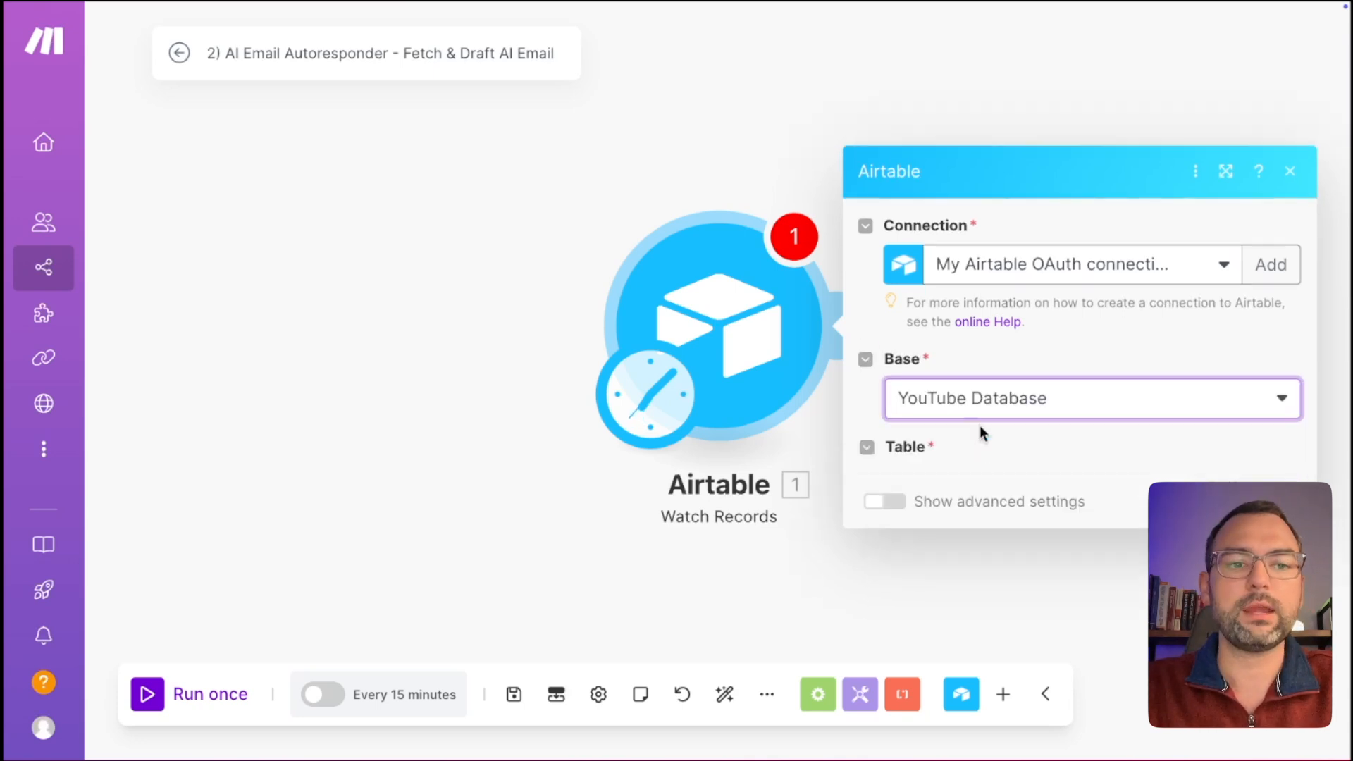
click(980, 459)
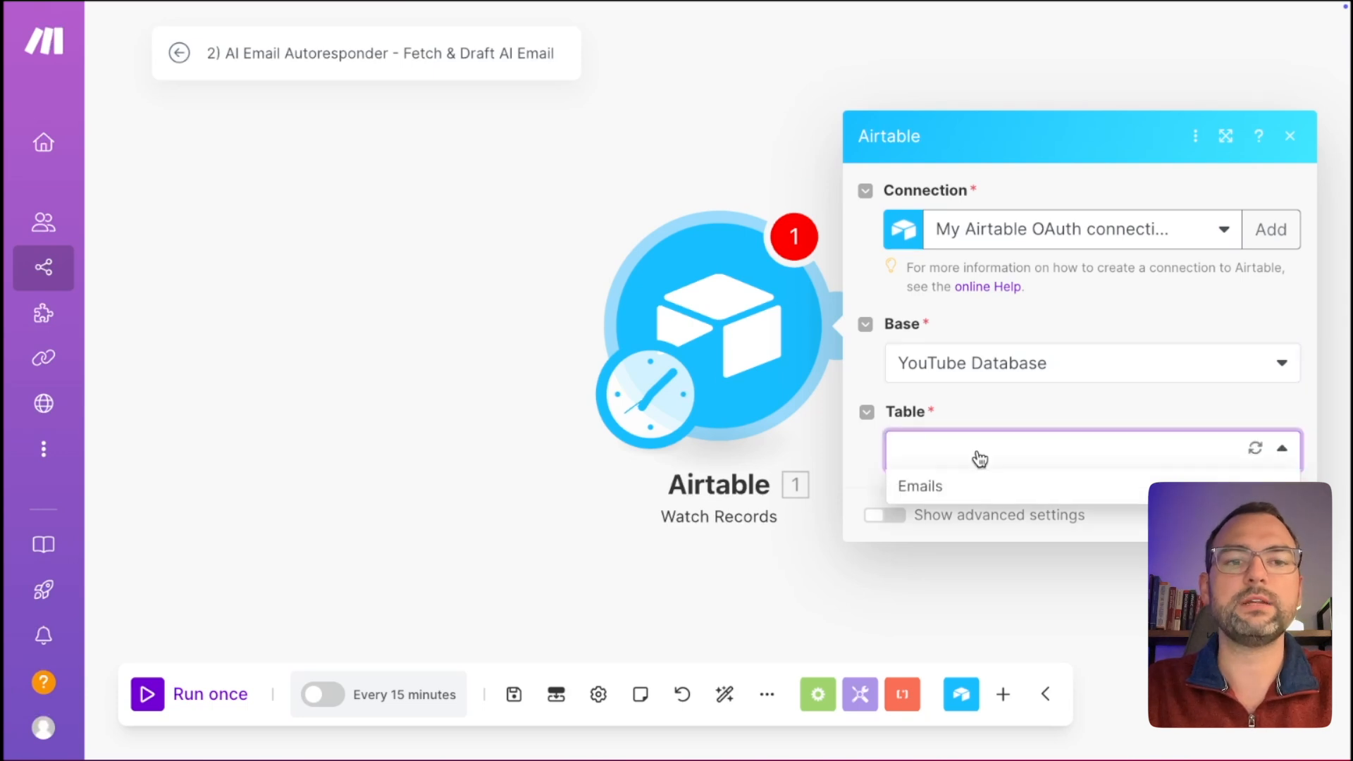
click(972, 482)
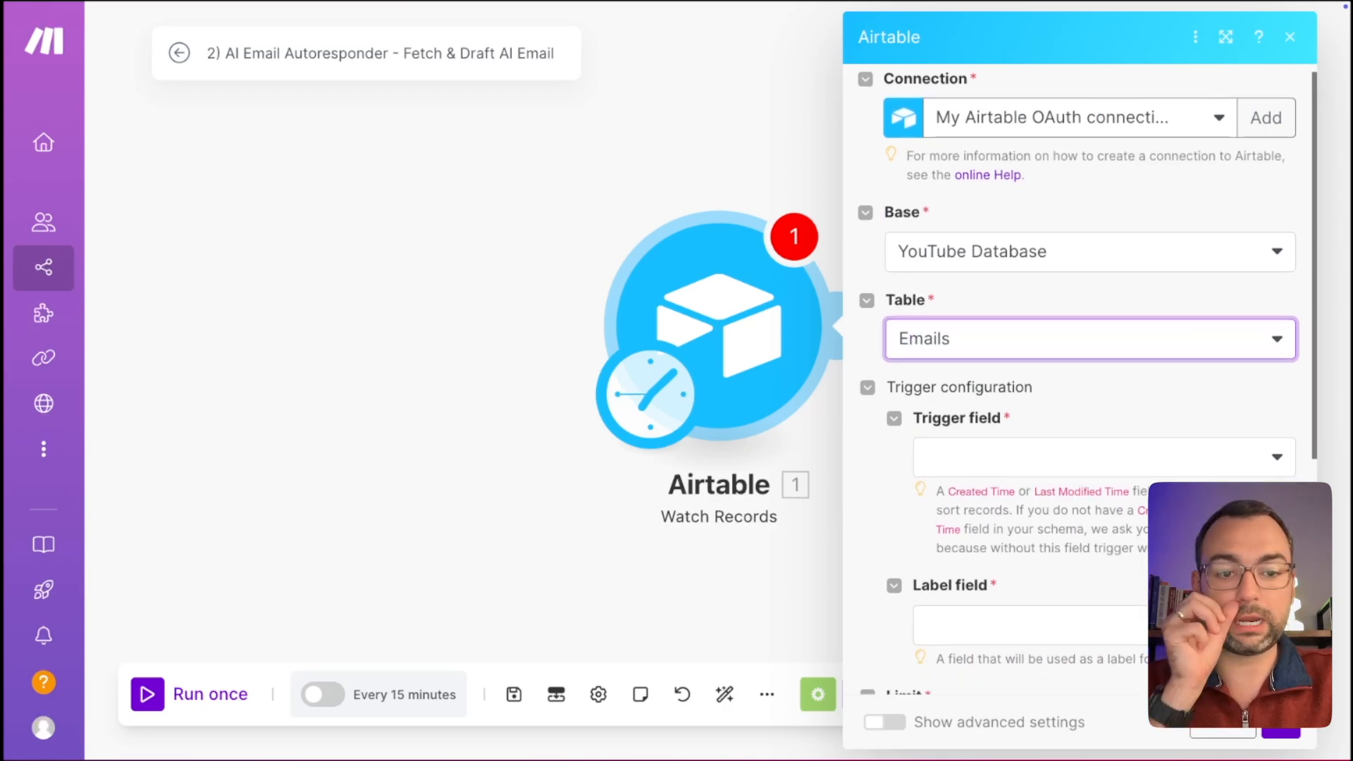
Check the Created Time column in Airtable's Emails table, then return to Make.
key(ctrl+Right)
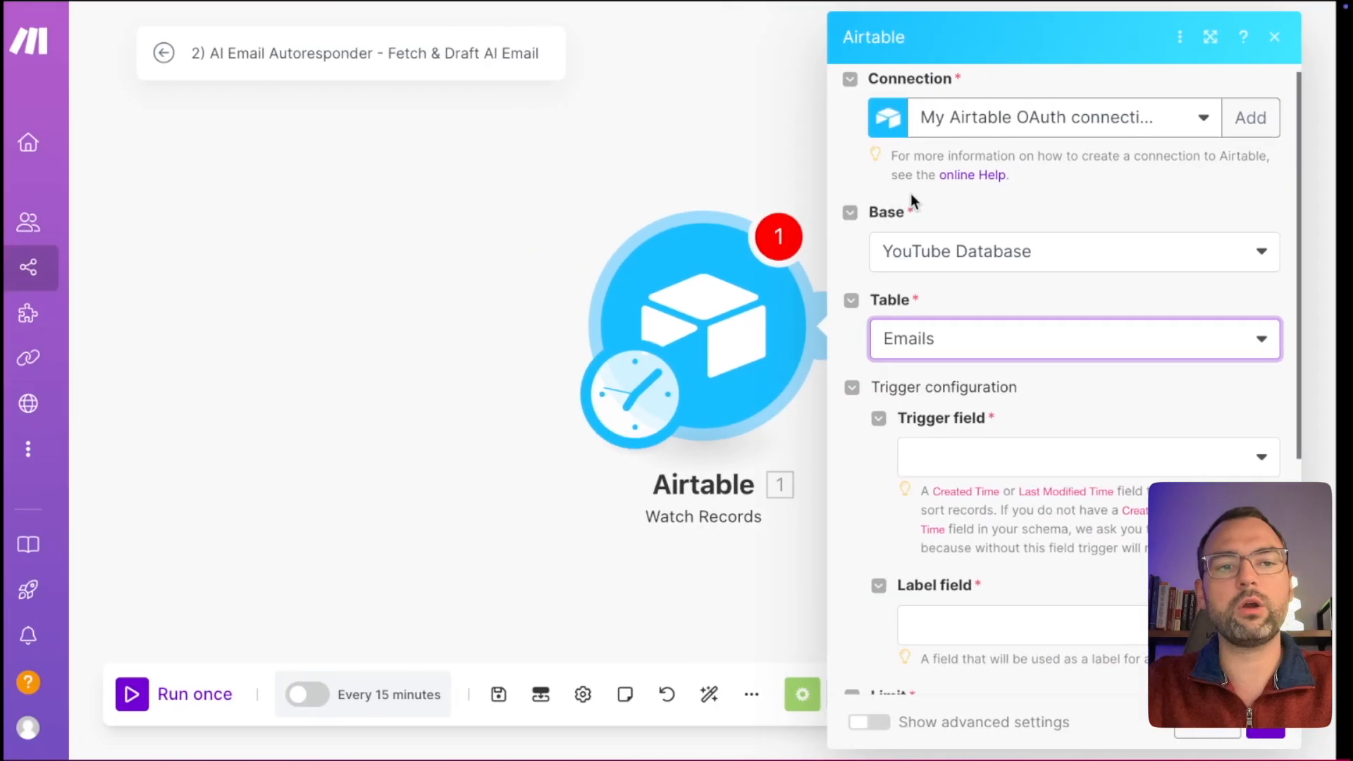
scroll(1106, 208, right, 5)
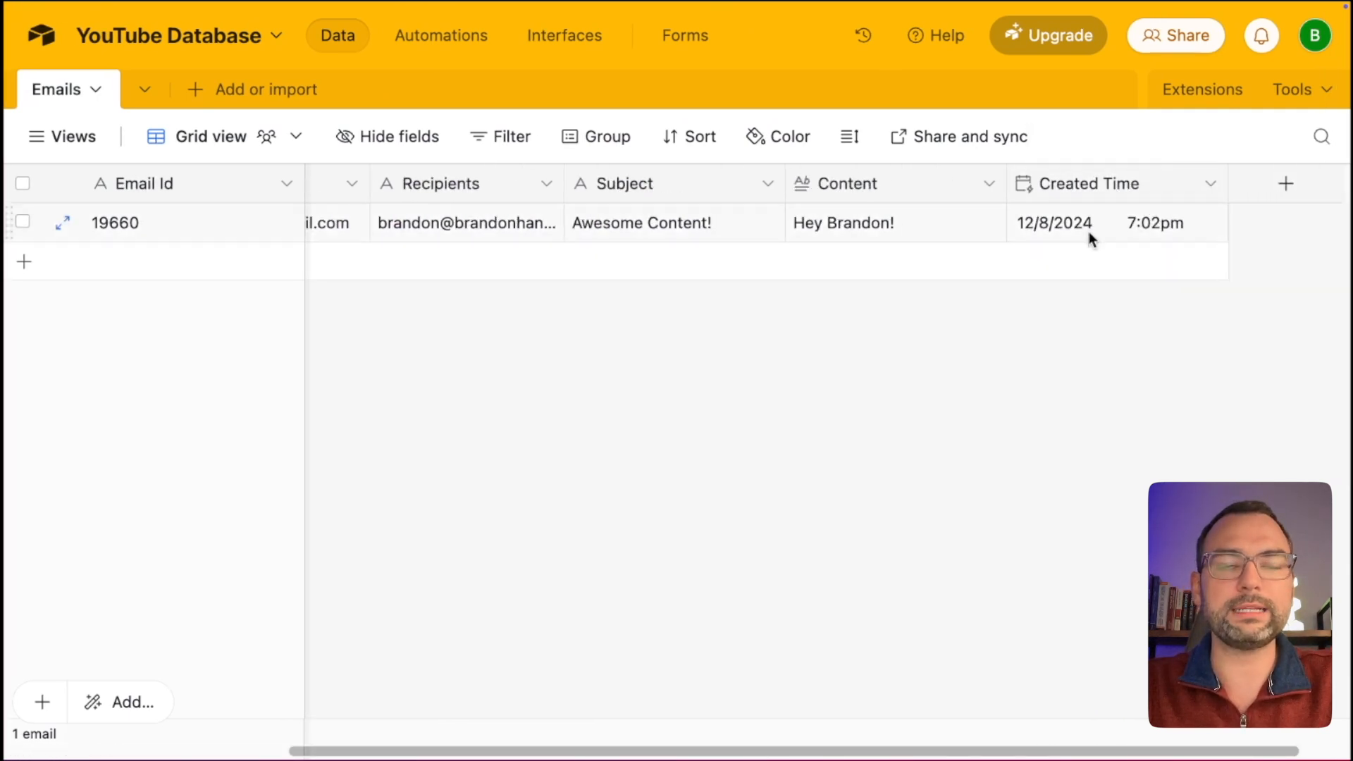
key(ctrl+Left)
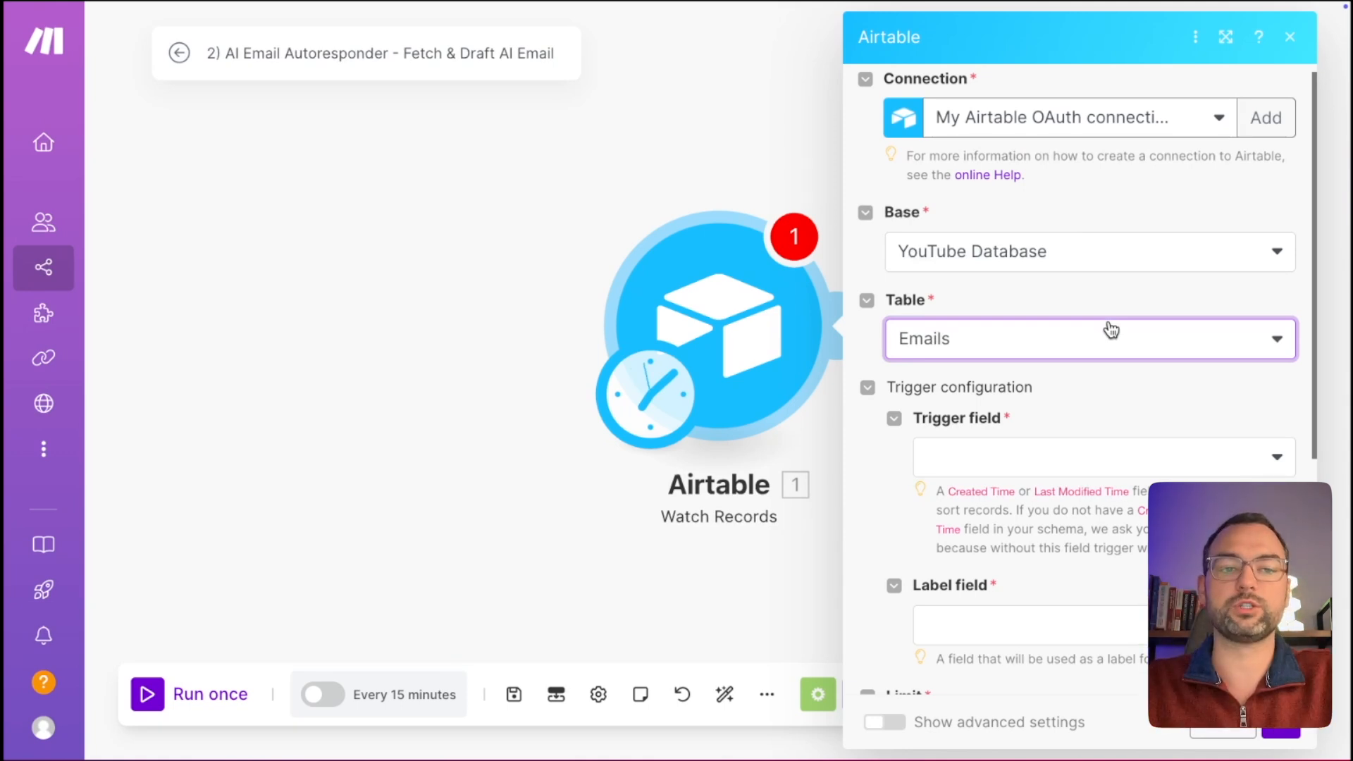
Set the trigger field to Created Time and the label field to Subject.
drag(943, 493, 1030, 493)
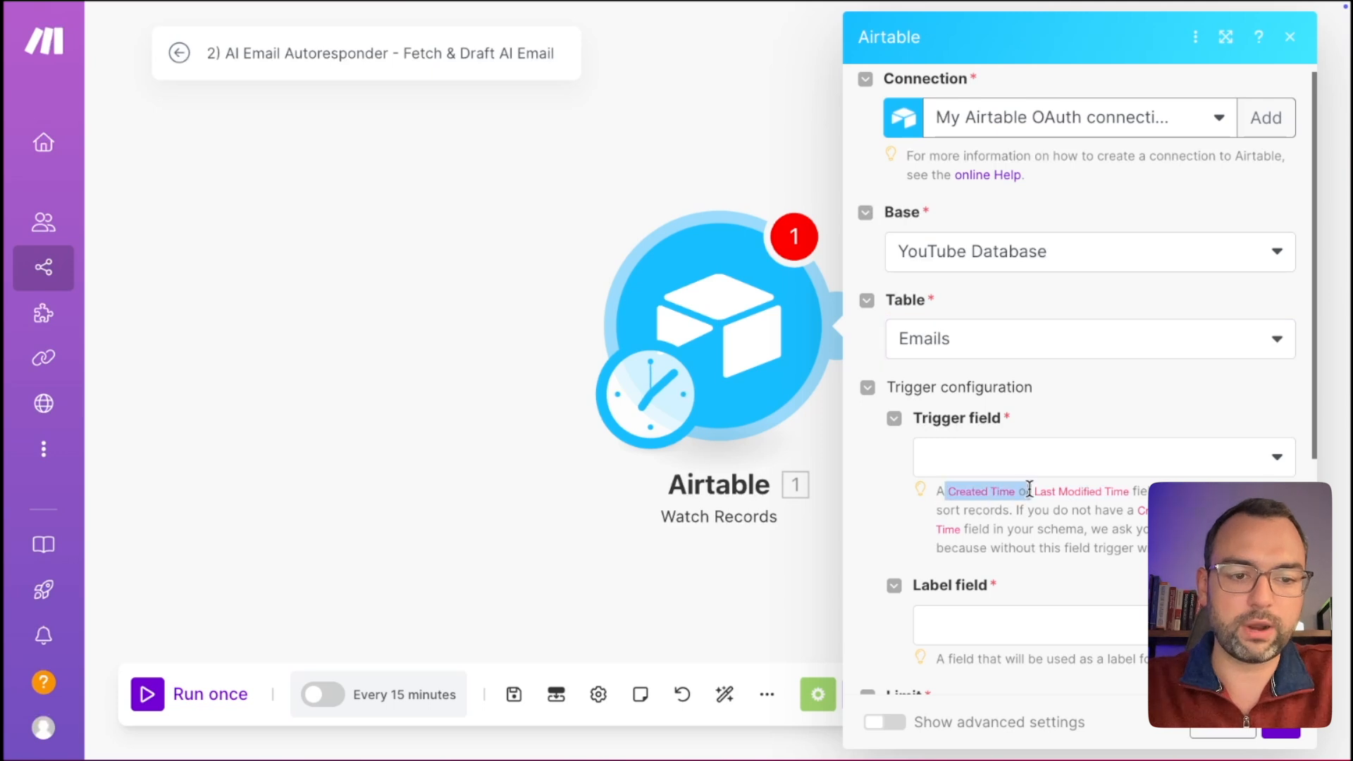
drag(1163, 492, 1066, 491)
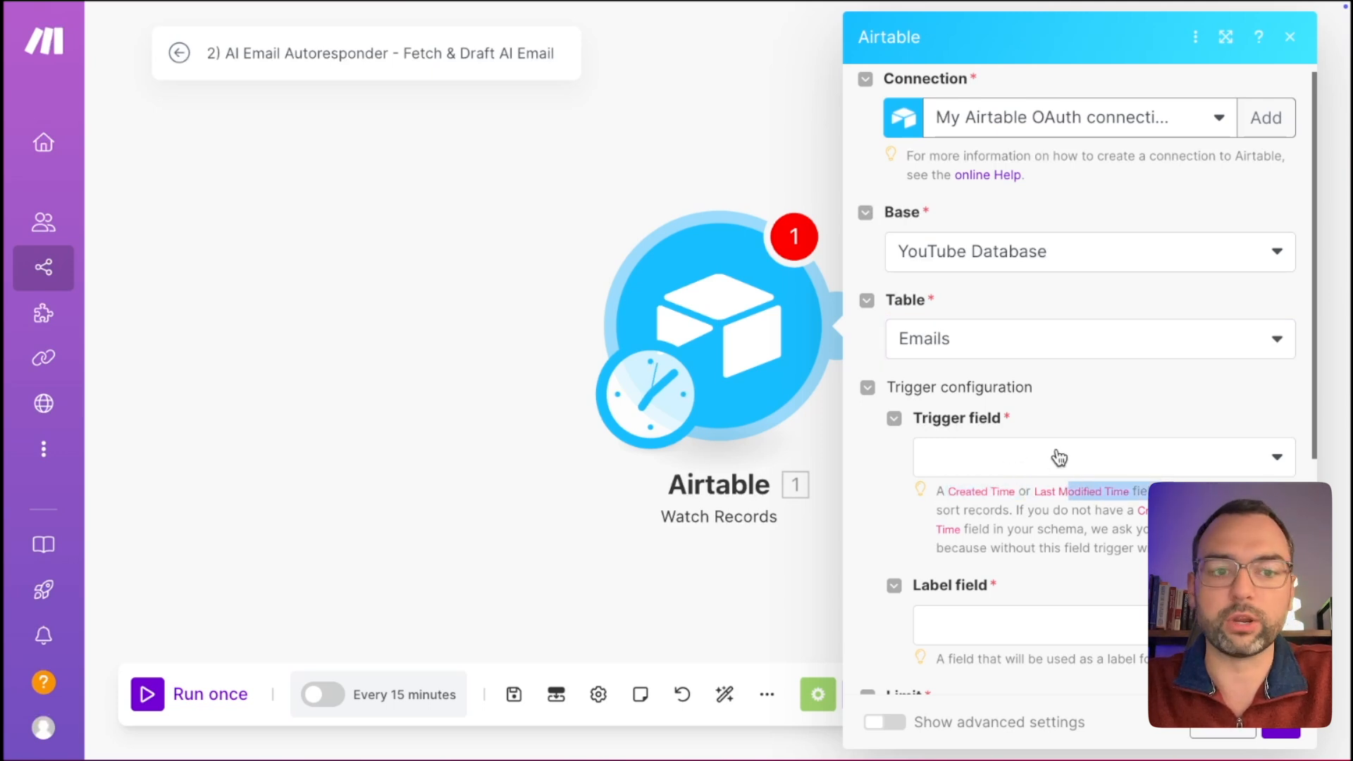
click(1057, 458)
click(1022, 497)
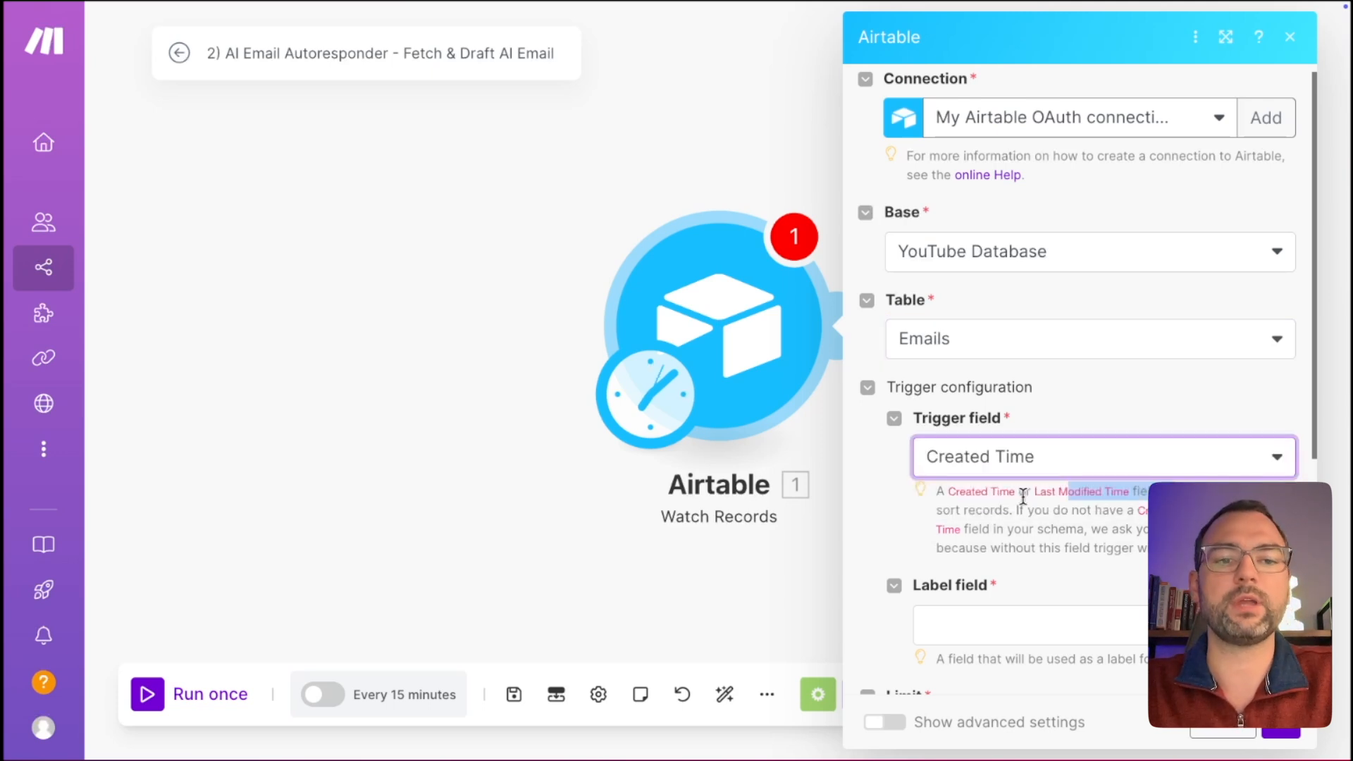
scroll(1029, 522, down, 2)
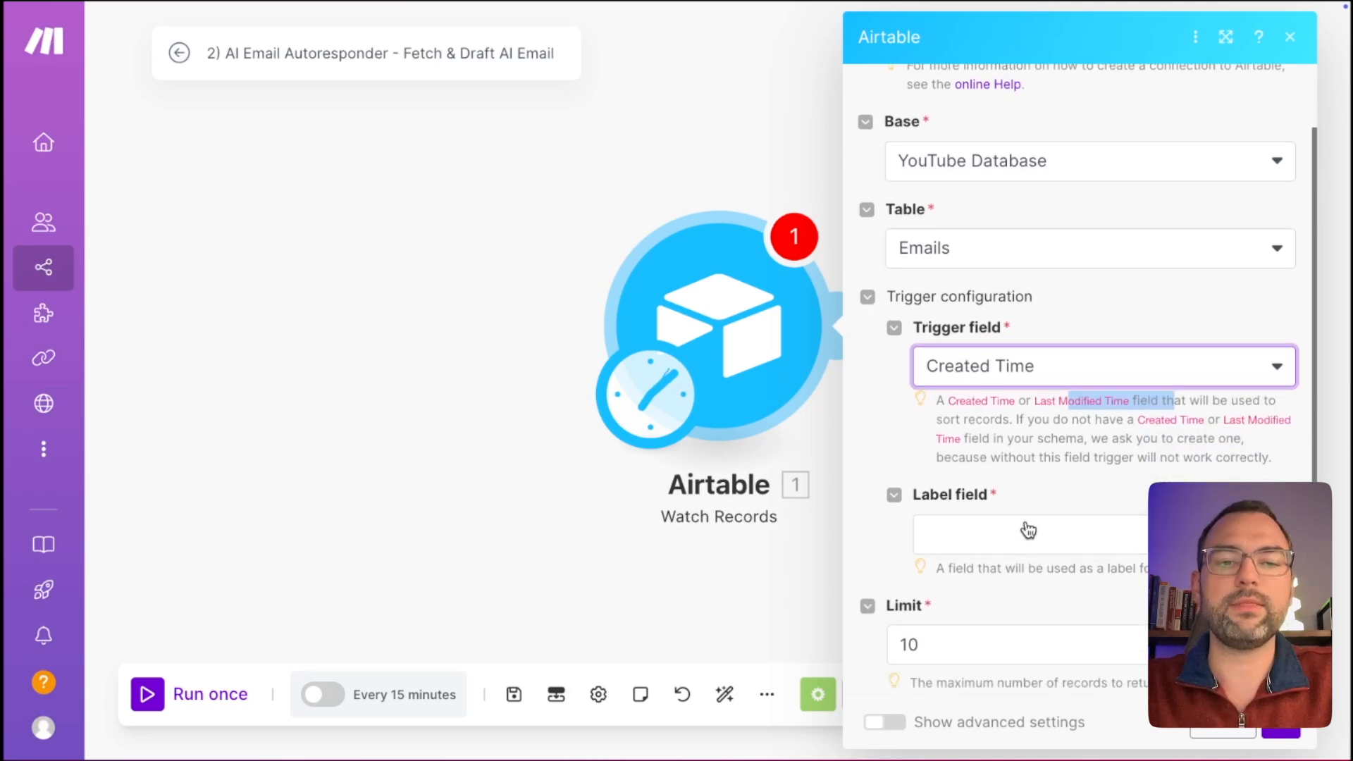
scroll(1029, 530, down, 1)
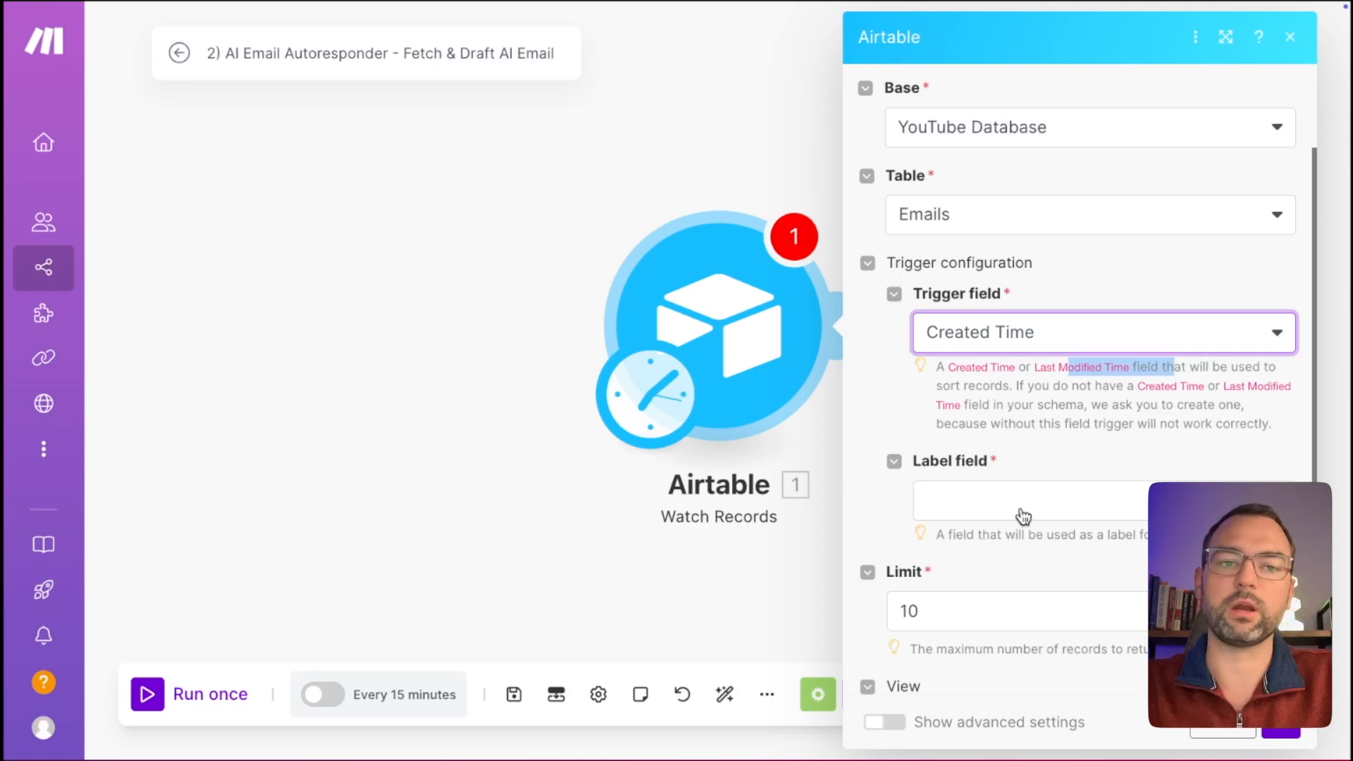
click(1024, 517)
click(1005, 431)
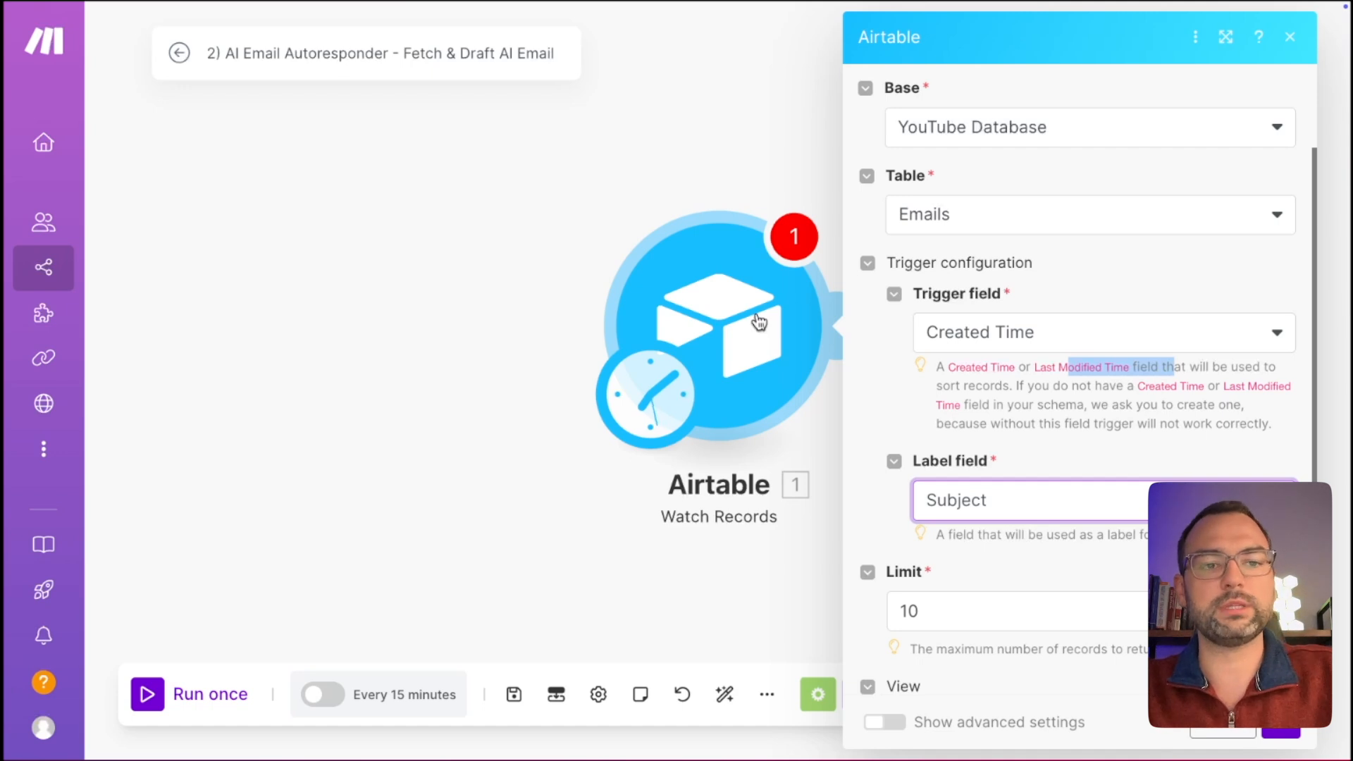
Set the record limit to 50, save, and start watching from now on.
click(909, 611)
key(BackSpace)
text(5)
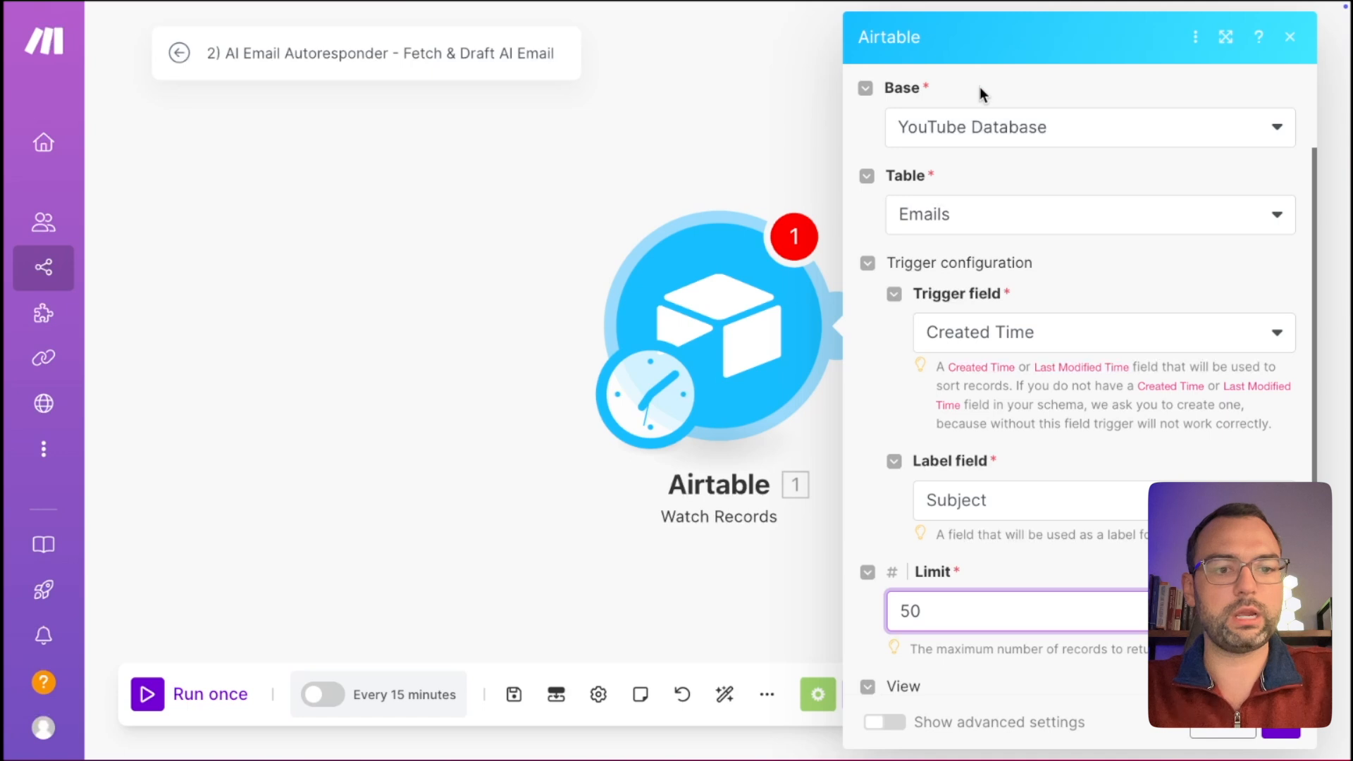
click(1281, 730)
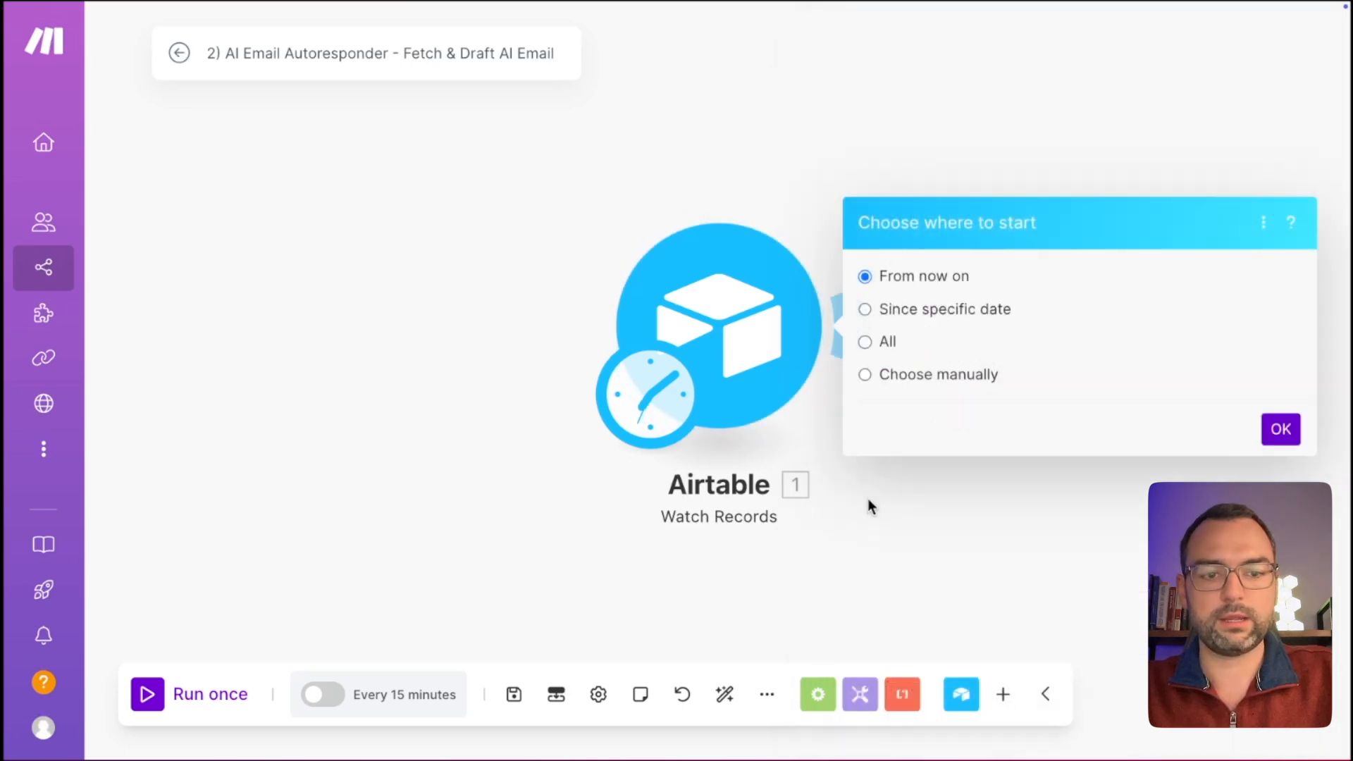
click(1278, 428)
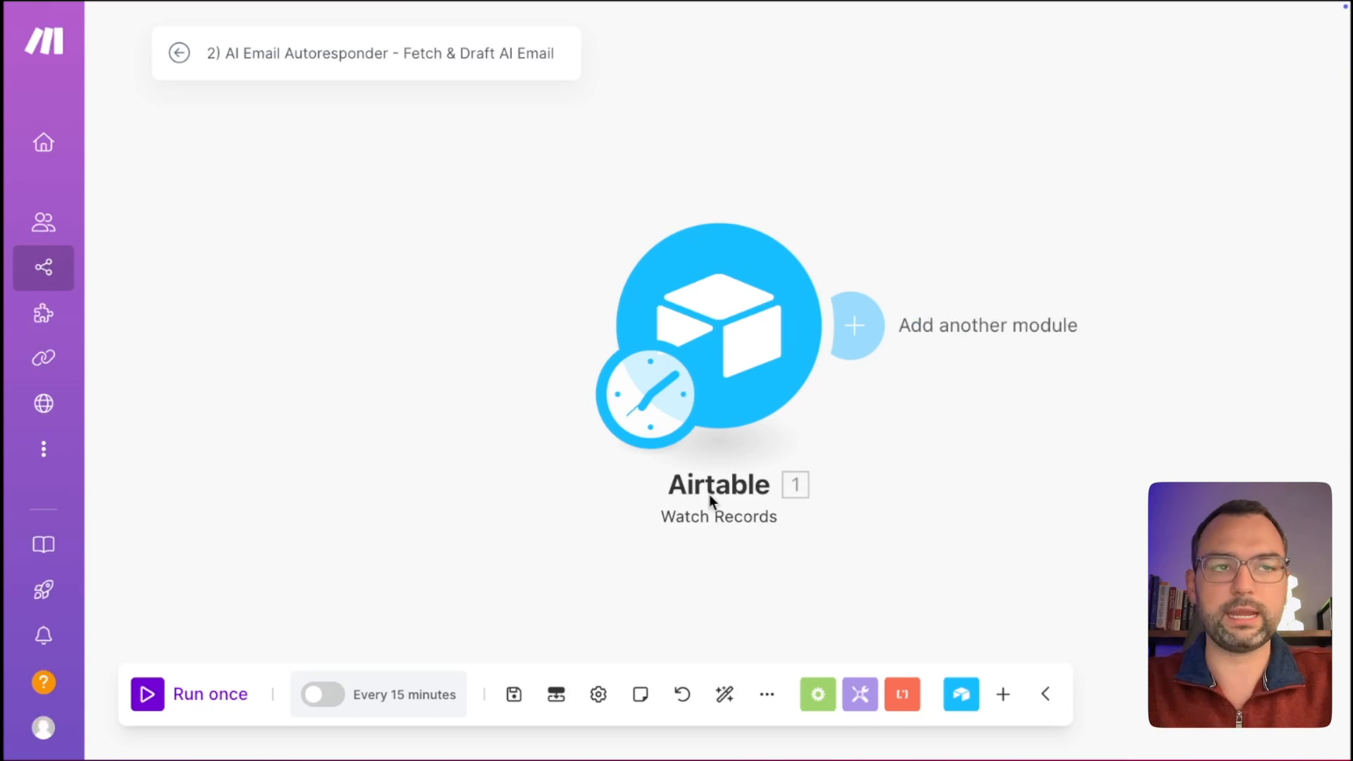
Rename the Airtable Watch Records module to 'Watch for new emails'.
right_click(728, 366)
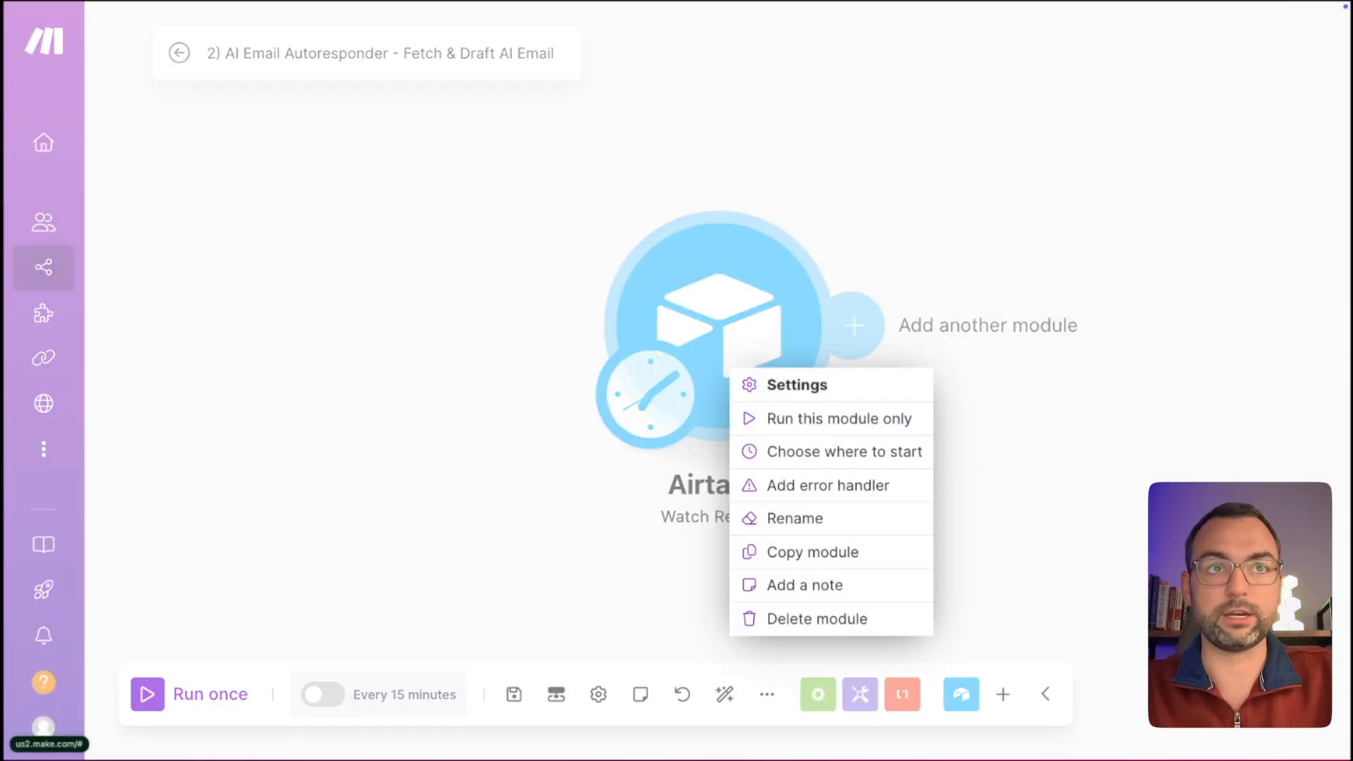
click(785, 521)
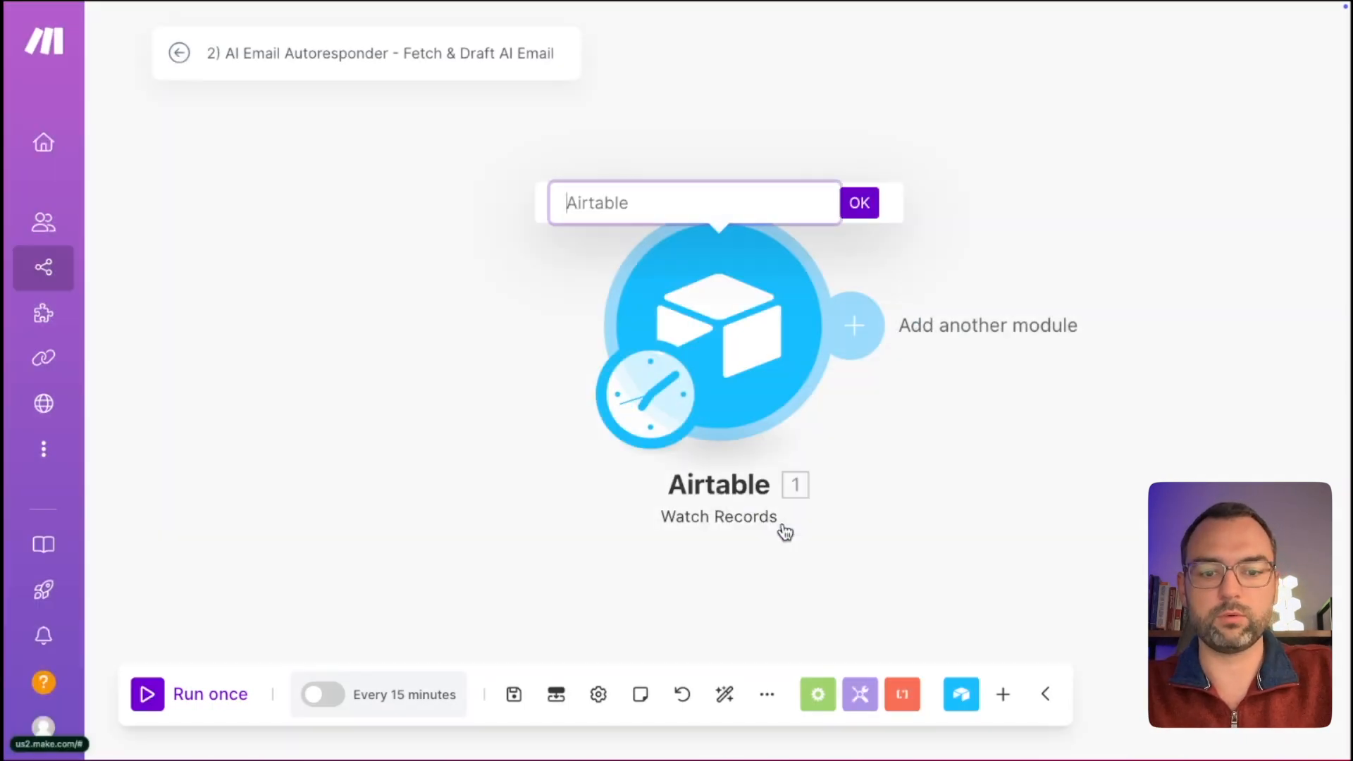
text(Watch for new me)
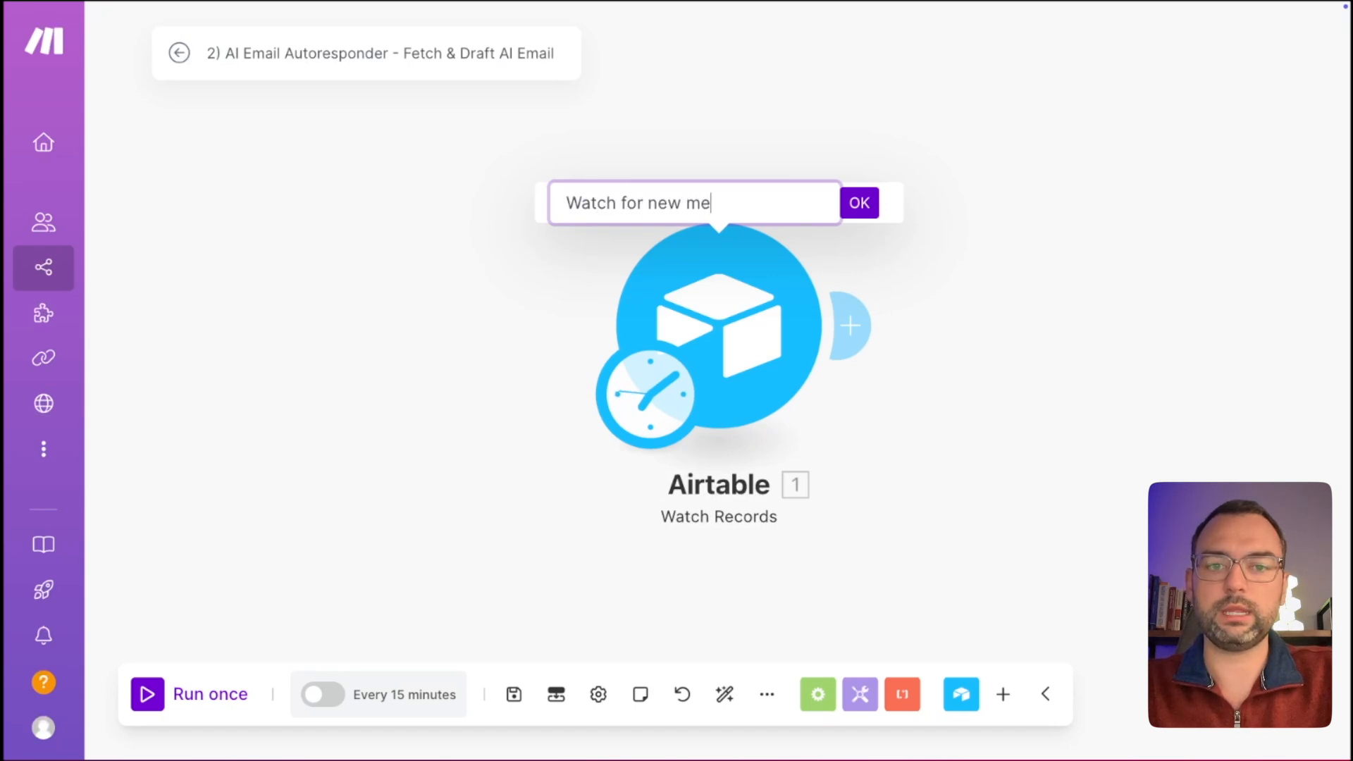
key(BackSpace)
key(BackSpace)
text(emails)
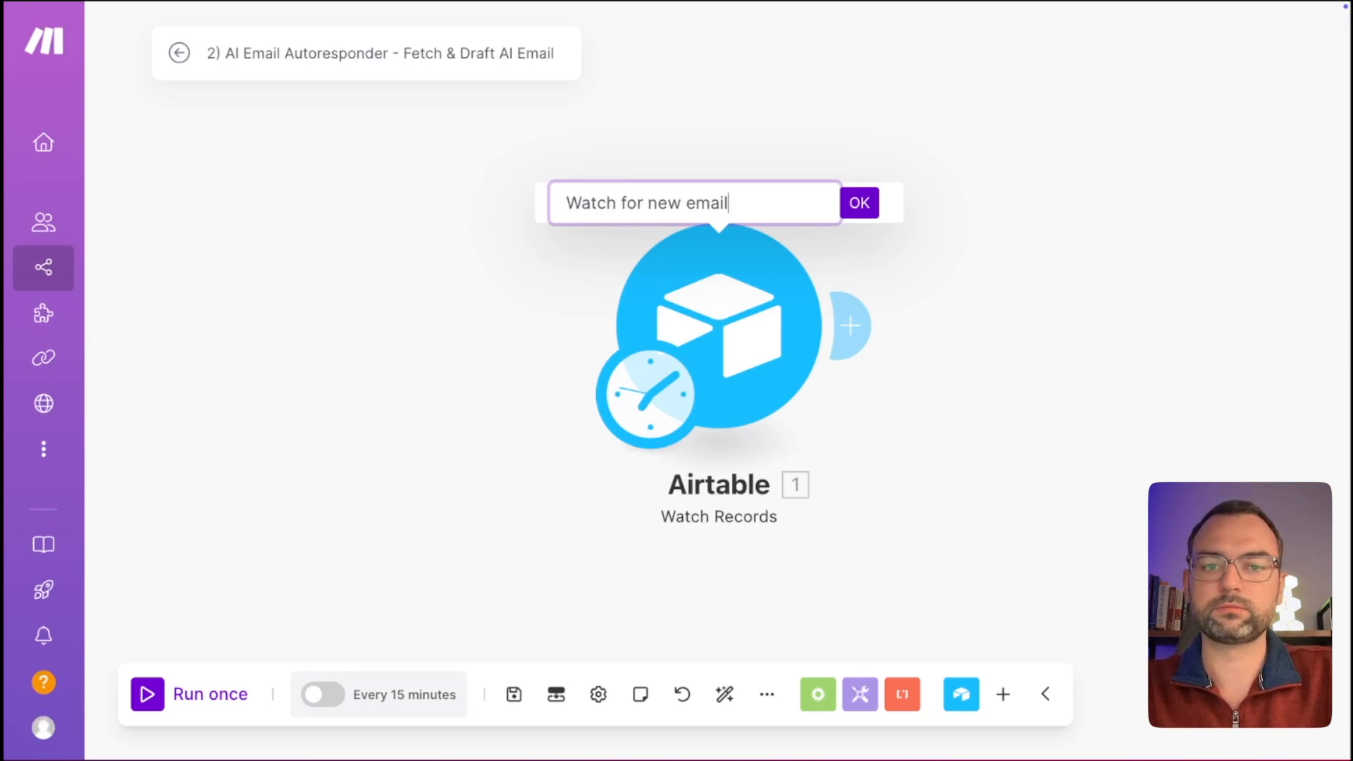
key(Return)
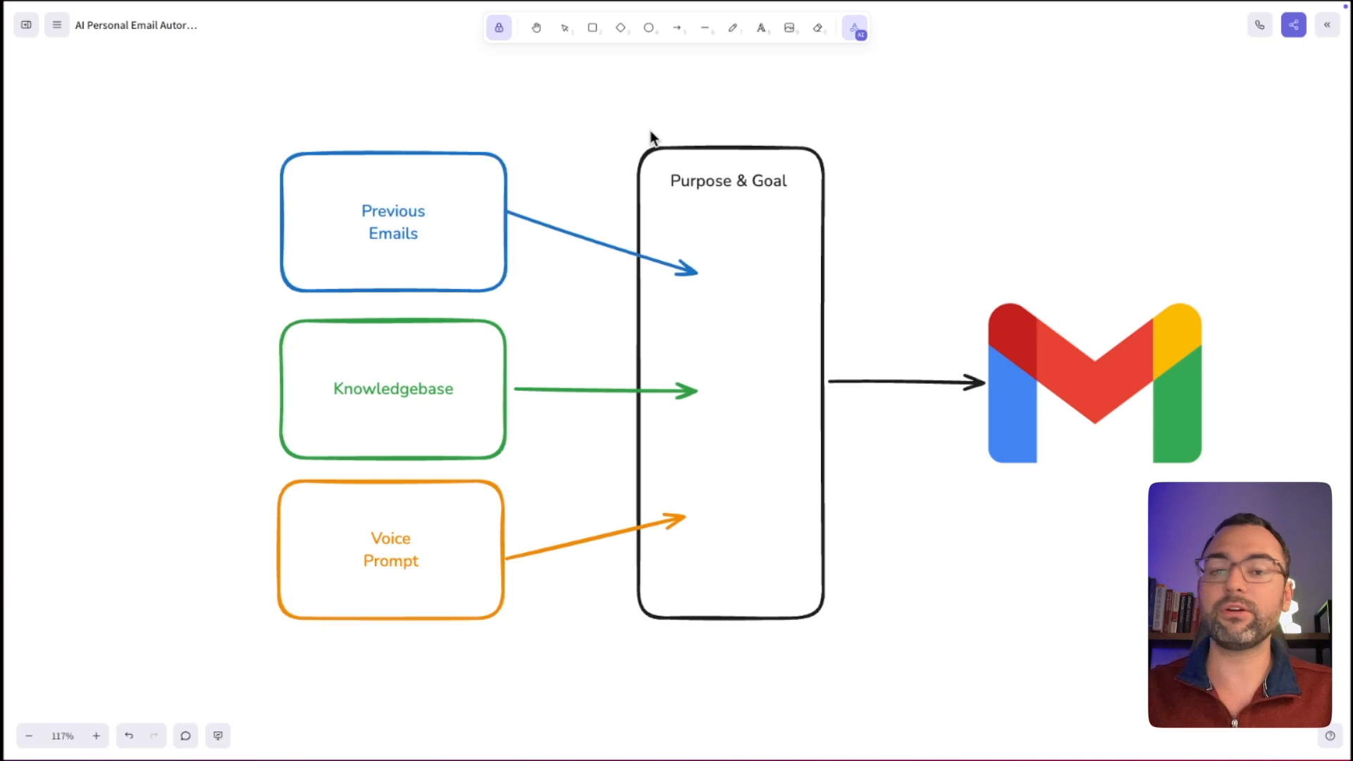
key(k)
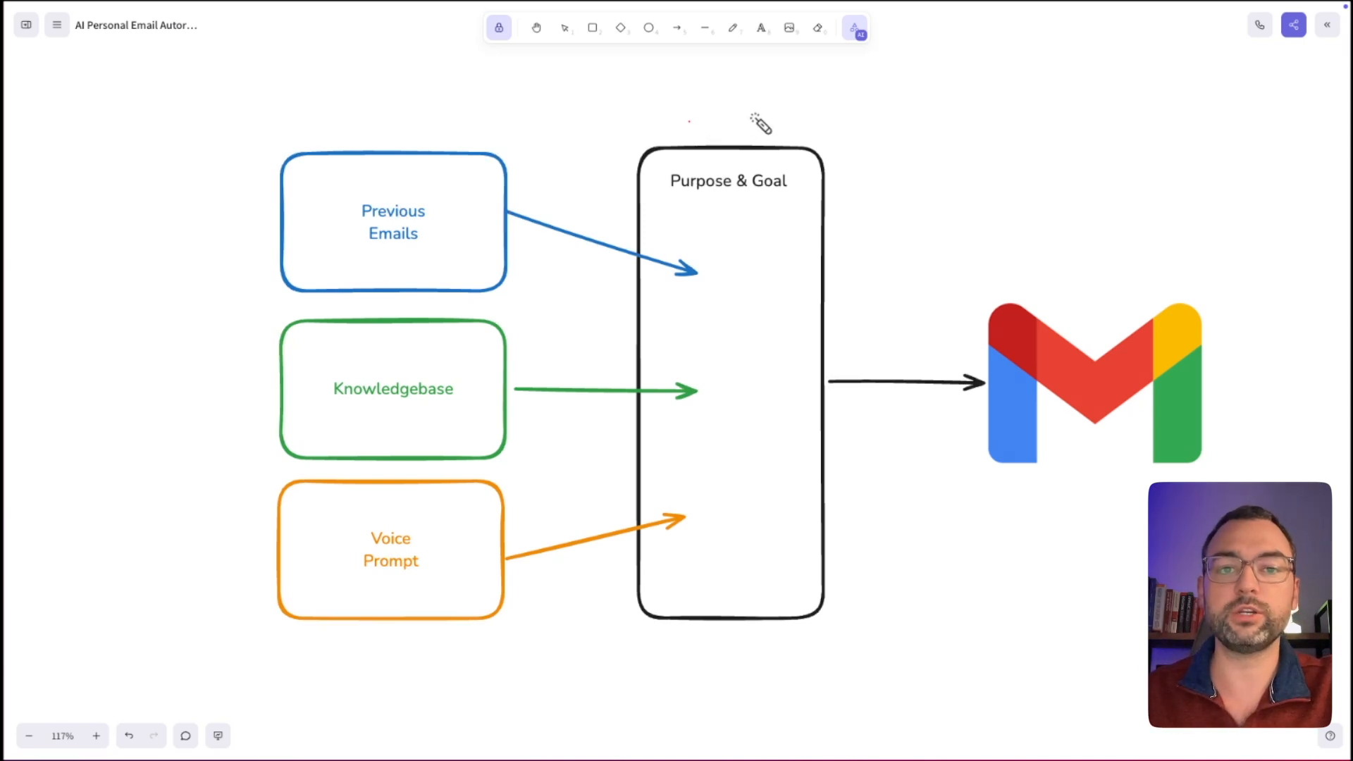
mouse_move(757, 120)
mouse_down()
mouse_move(614, 242)
mouse_move(589, 532)
mouse_move(807, 707)
mouse_move(857, 496)
mouse_up()
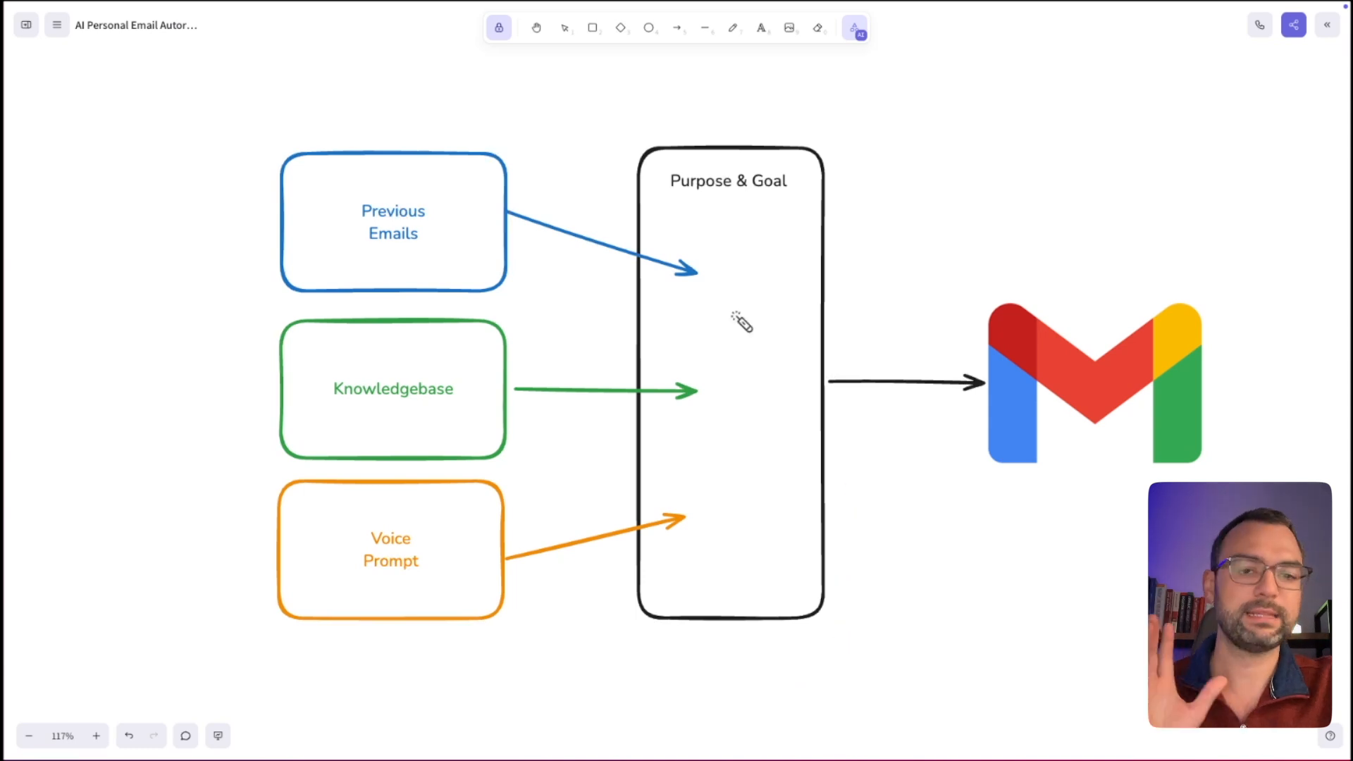
drag(673, 200, 714, 202)
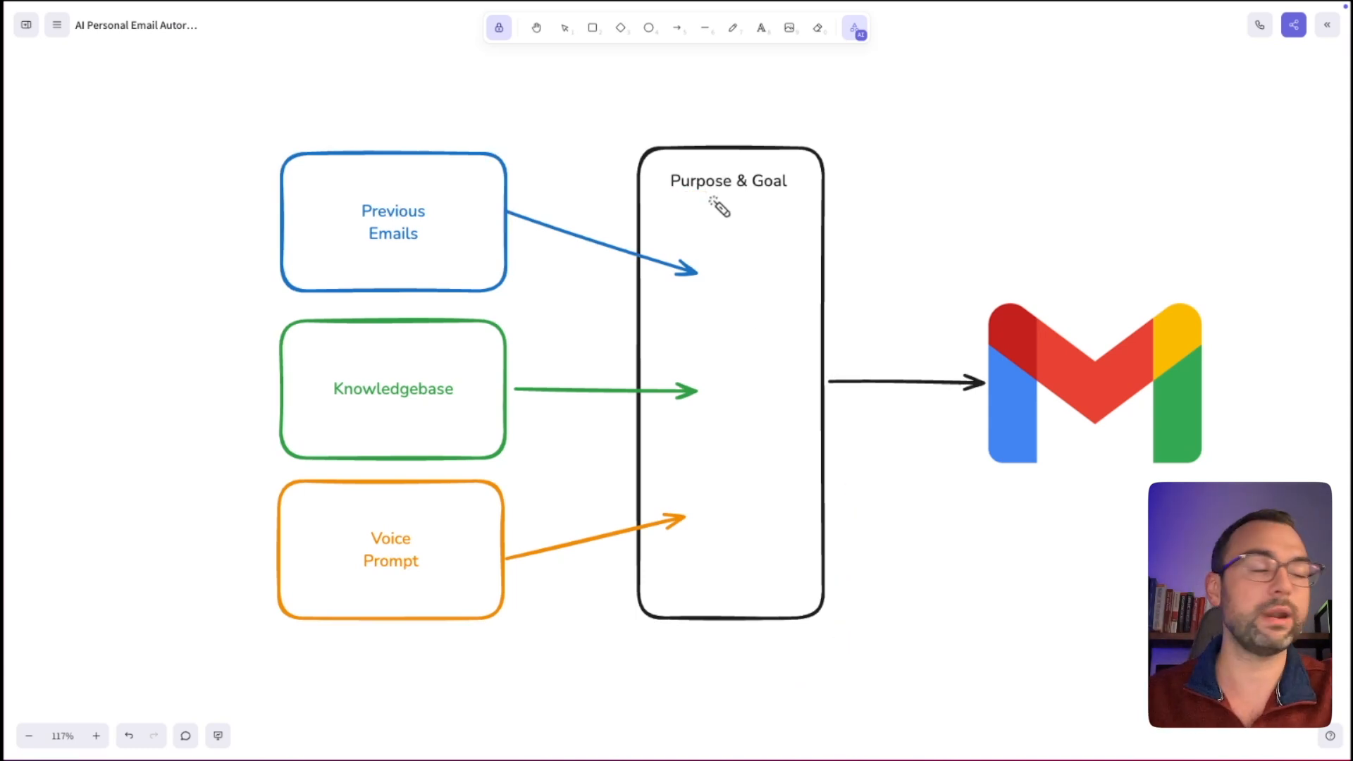
drag(749, 191, 789, 191)
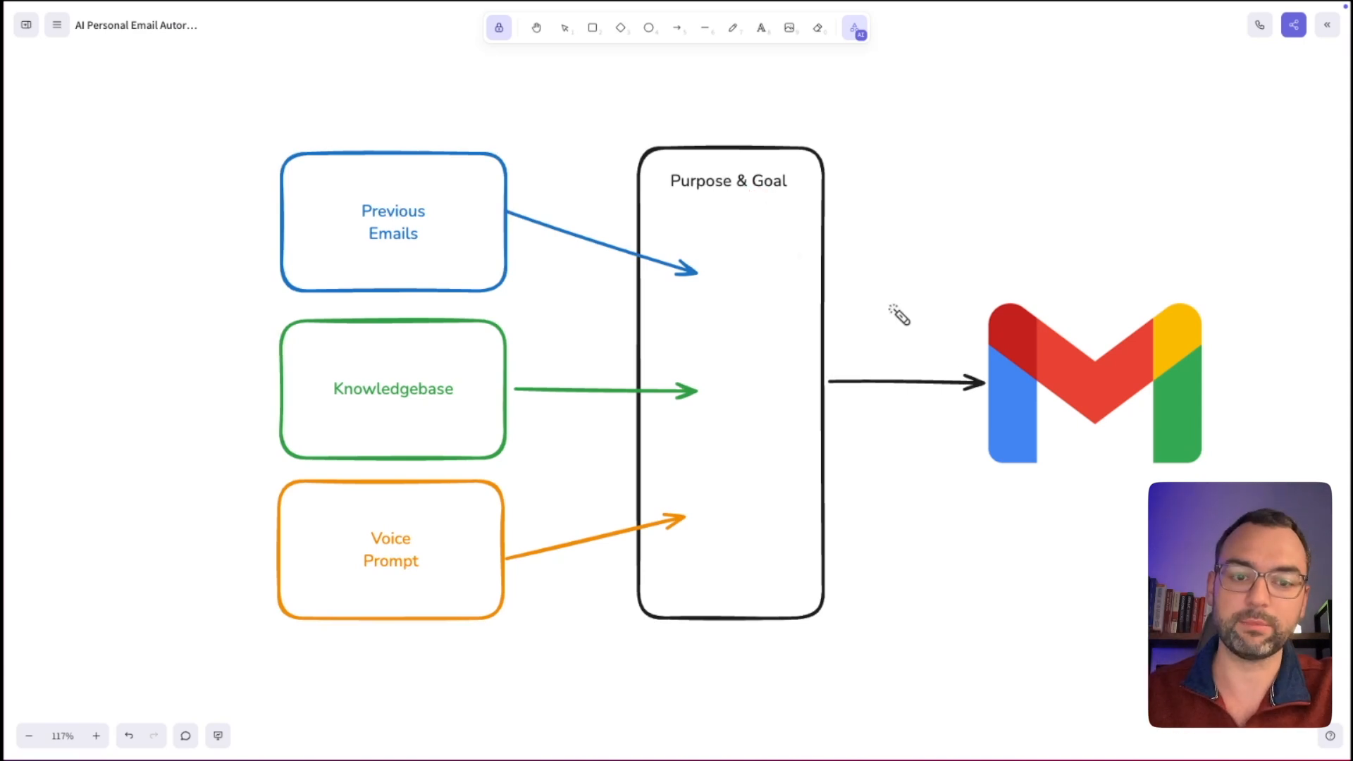
drag(1184, 315, 1184, 320)
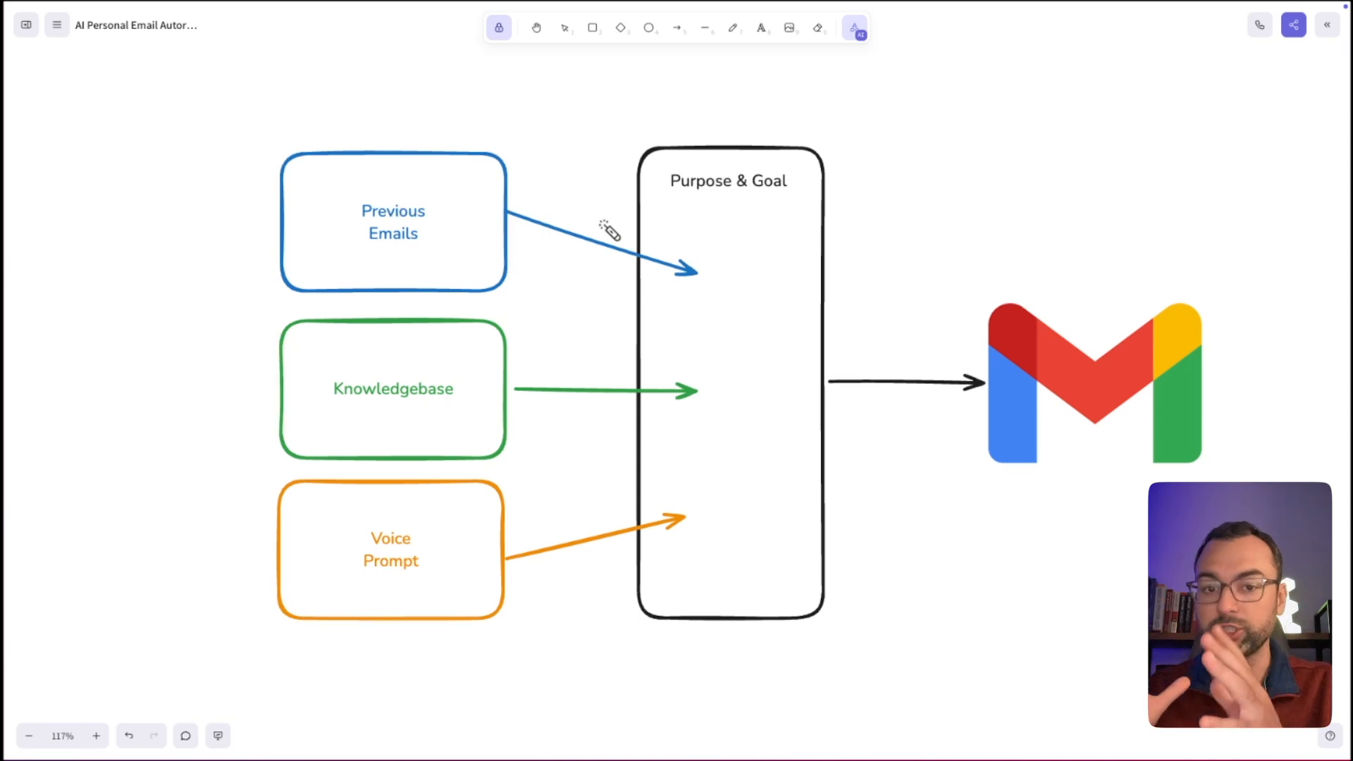
drag(722, 286, 726, 291)
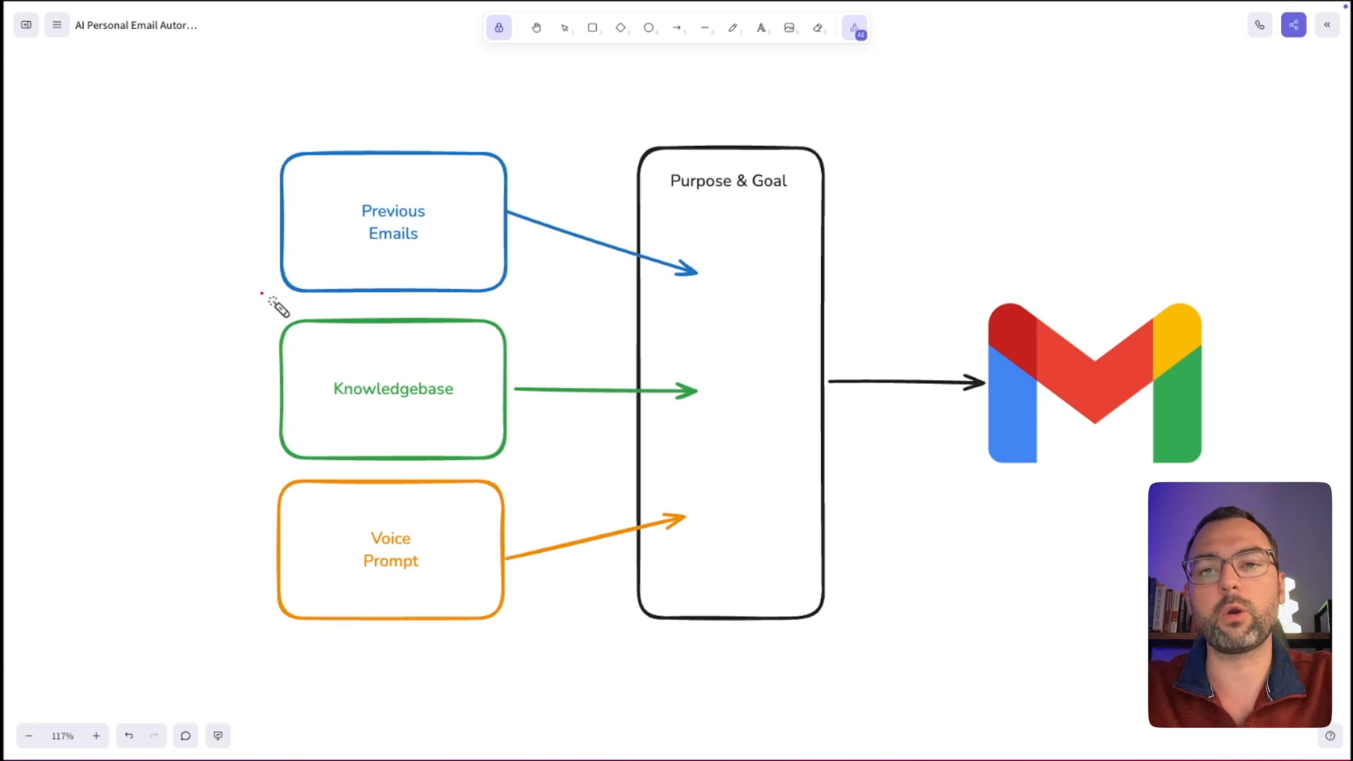
drag(268, 296, 555, 317)
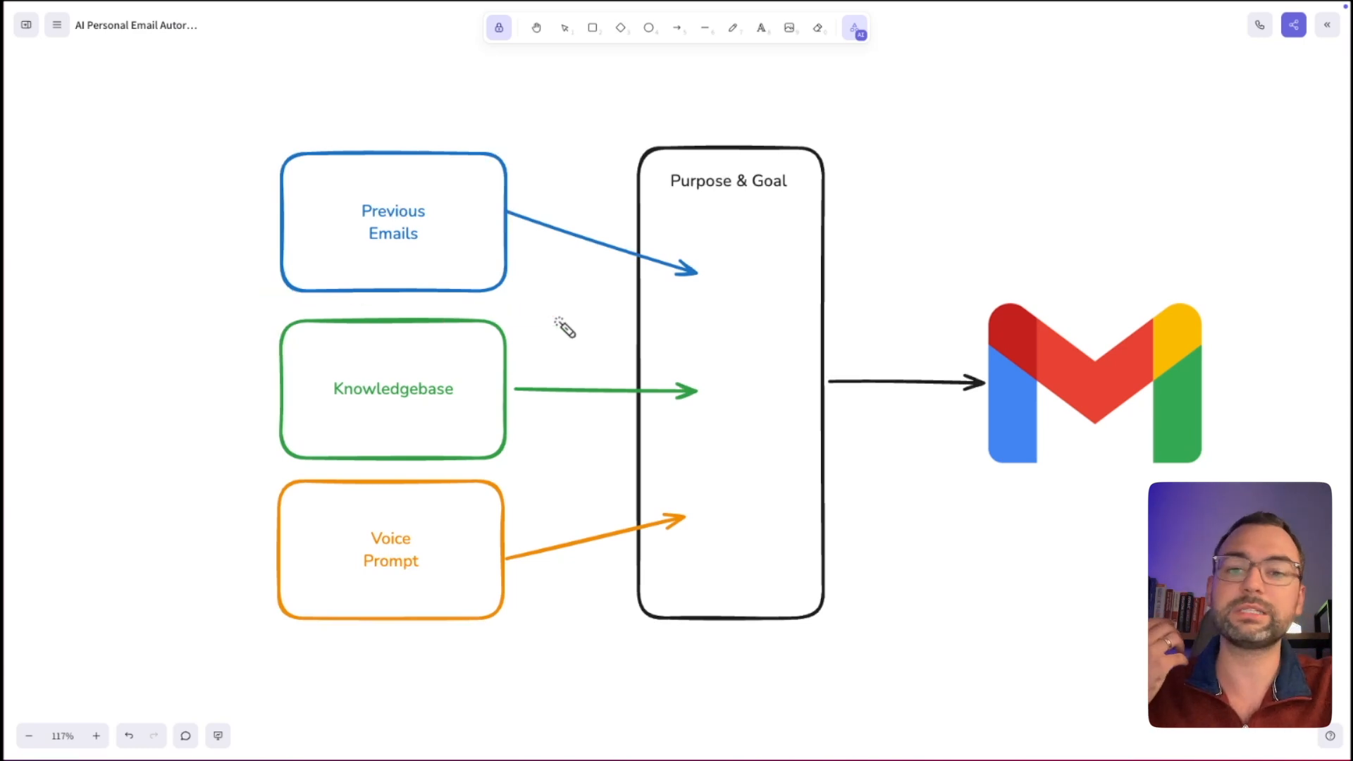
mouse_move(749, 267)
mouse_down()
mouse_move(729, 301)
mouse_move(739, 277)
mouse_move(761, 281)
mouse_move(744, 278)
mouse_up()
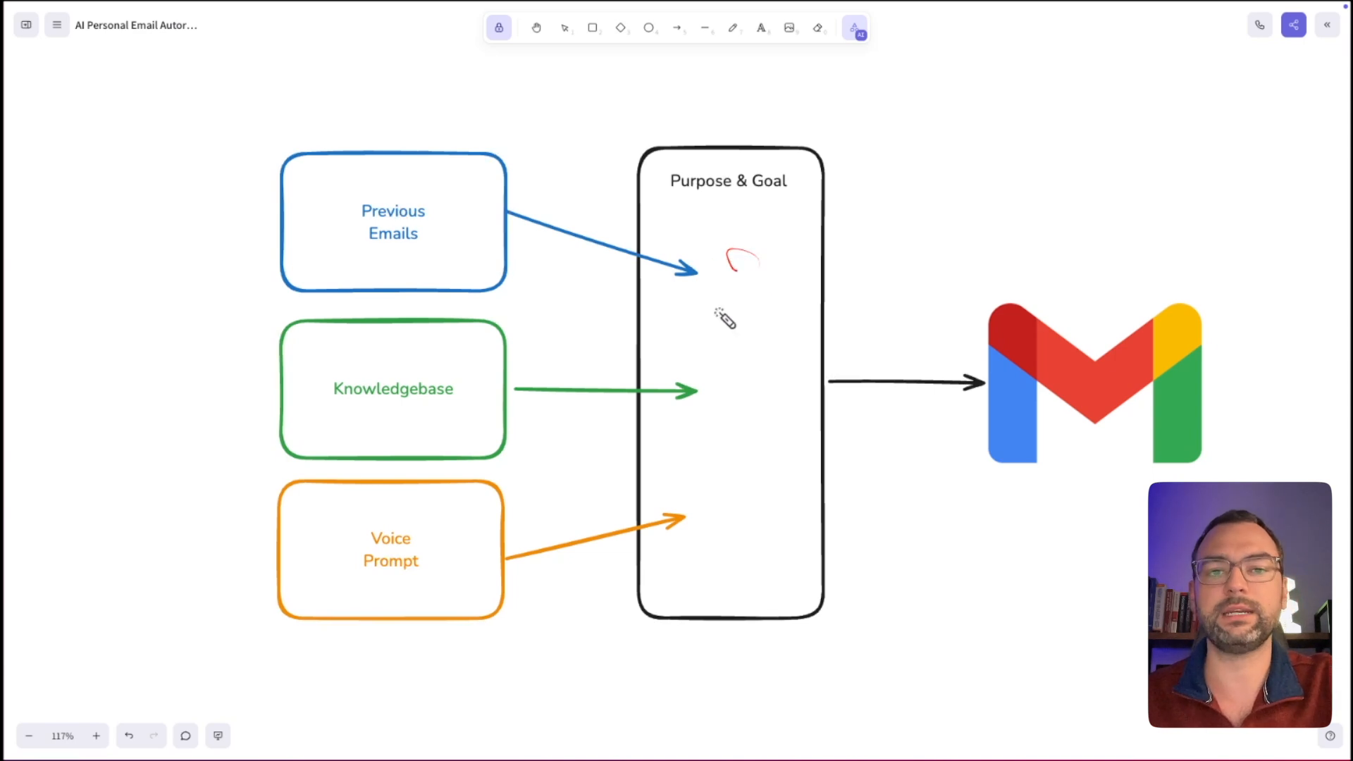
drag(308, 408, 469, 411)
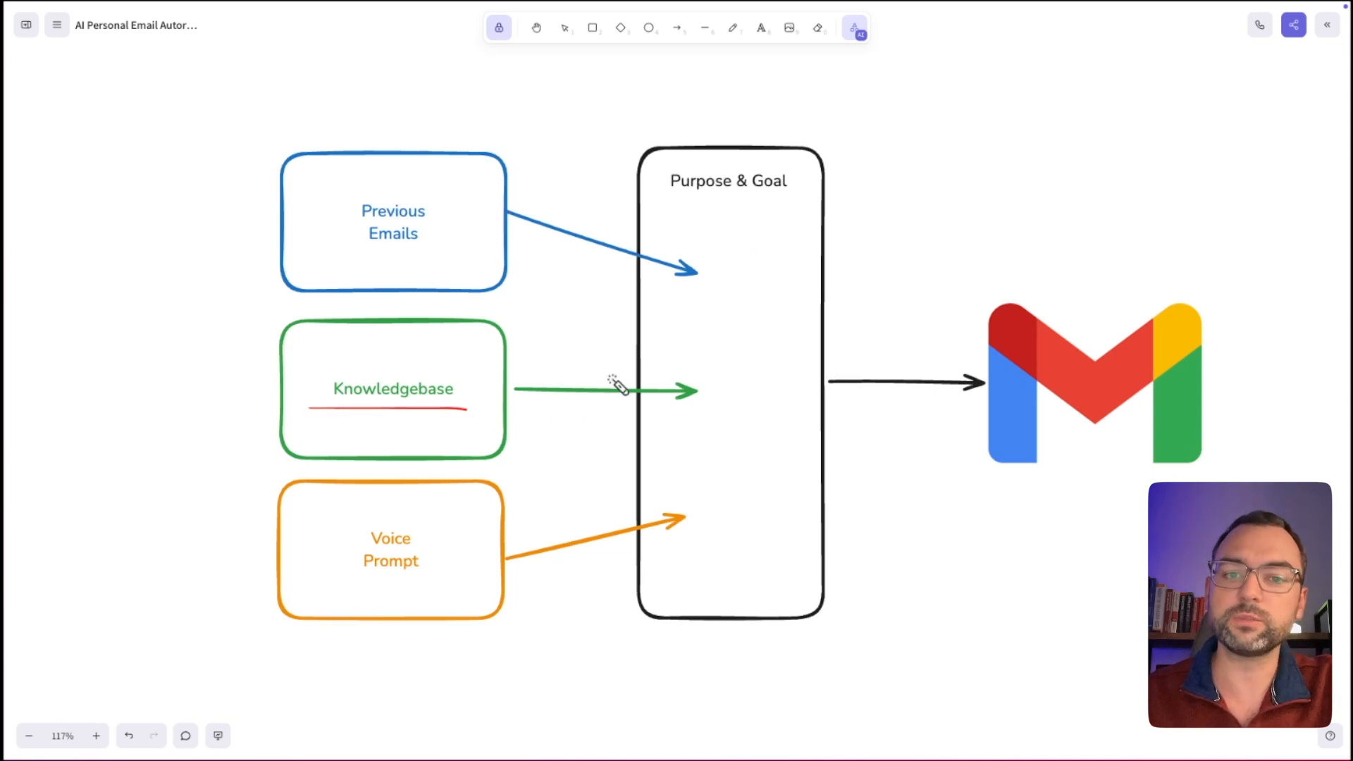
drag(751, 372, 719, 415)
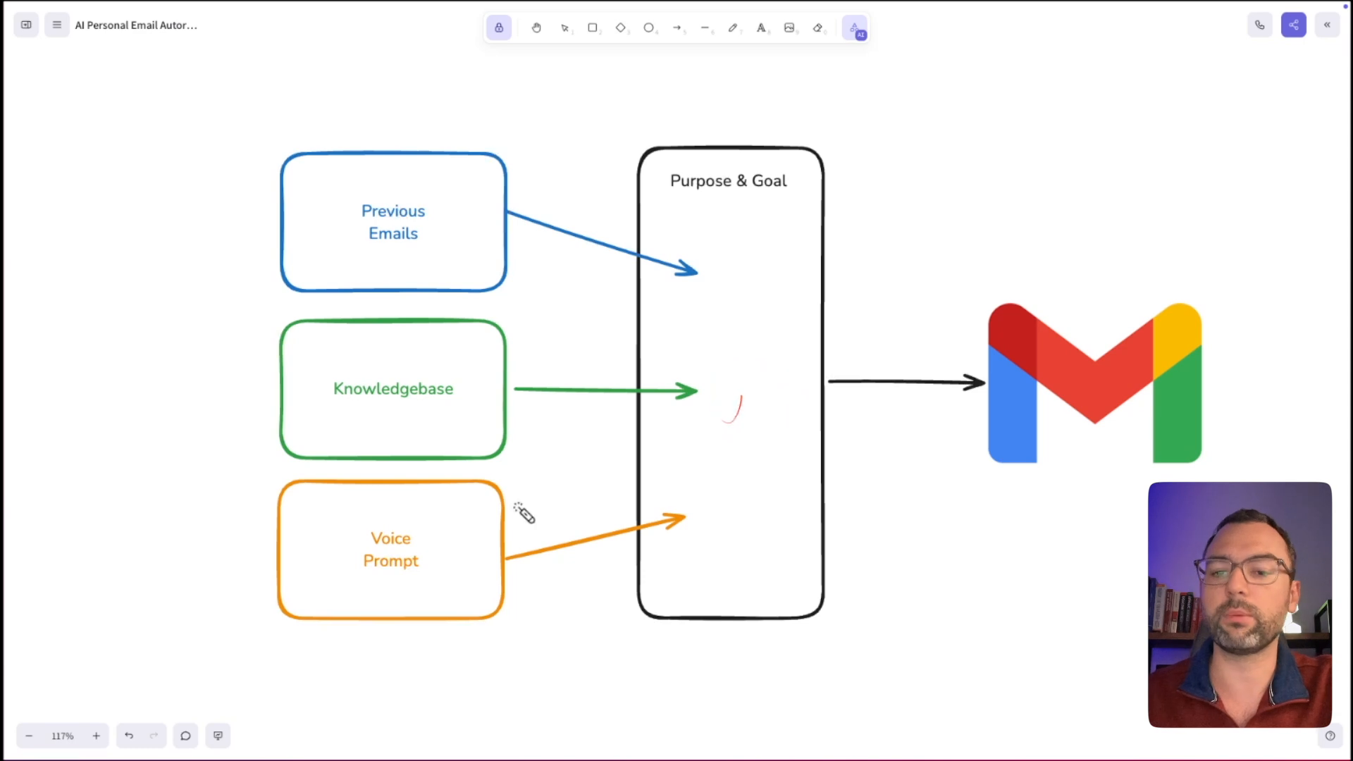
drag(437, 533, 438, 535)
mouse_move(715, 532)
mouse_down()
mouse_move(728, 550)
mouse_move(744, 533)
mouse_up()
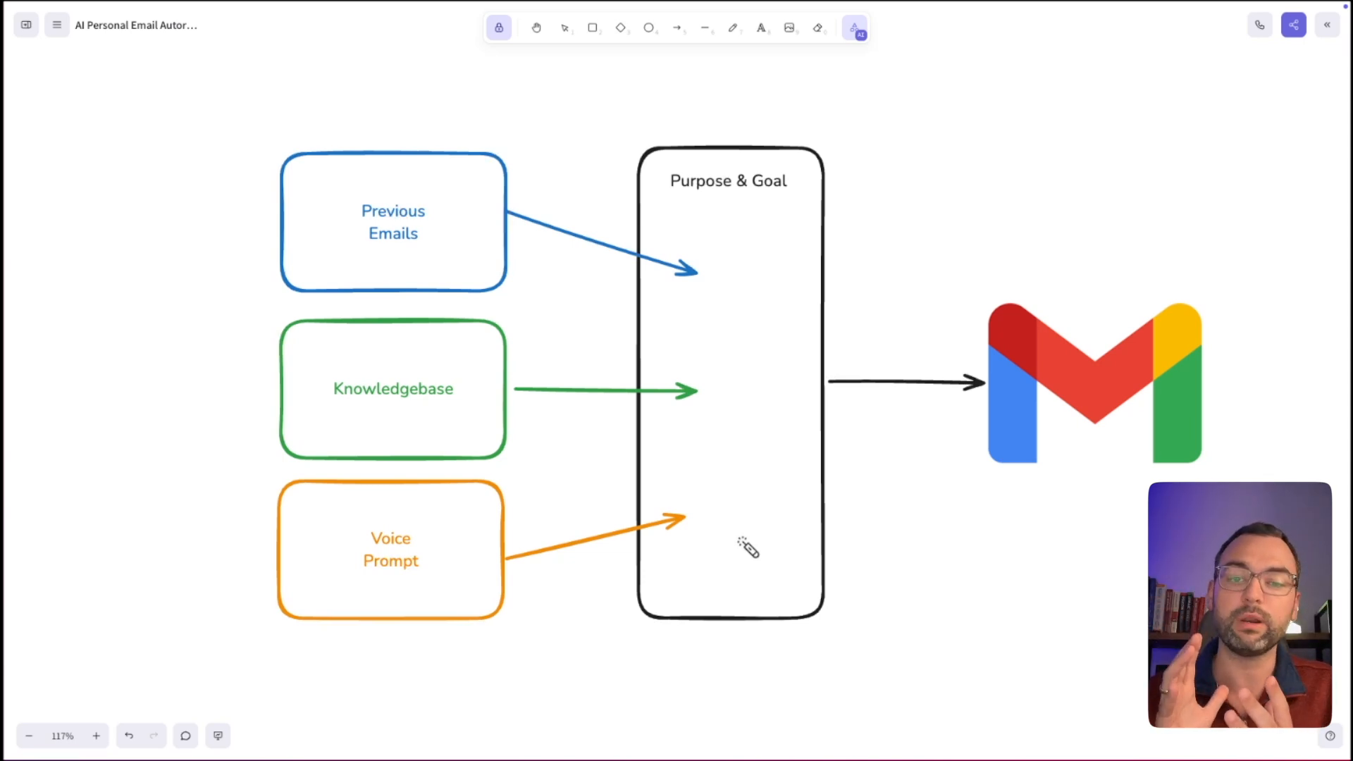
drag(932, 517, 1138, 538)
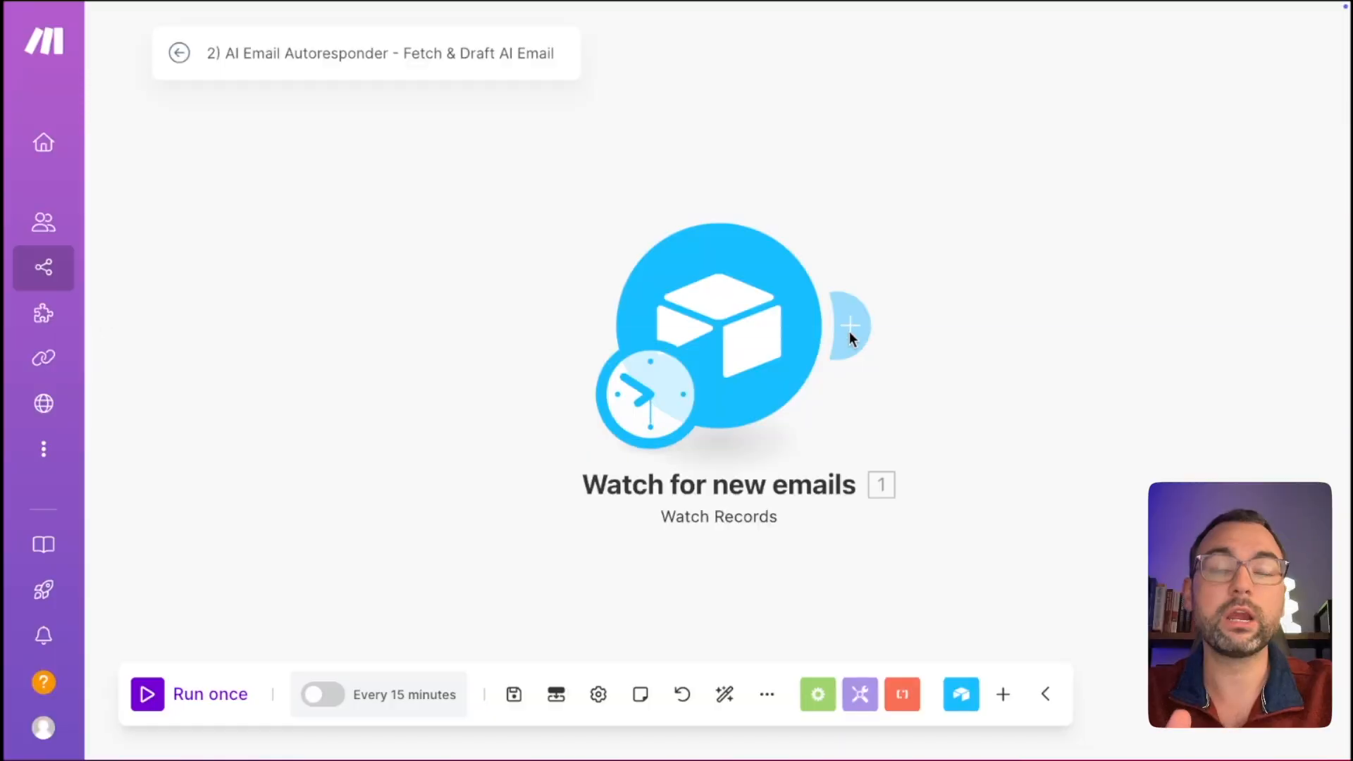
Append an Airtable Search Records module to the right of the email trigger.
click(851, 319)
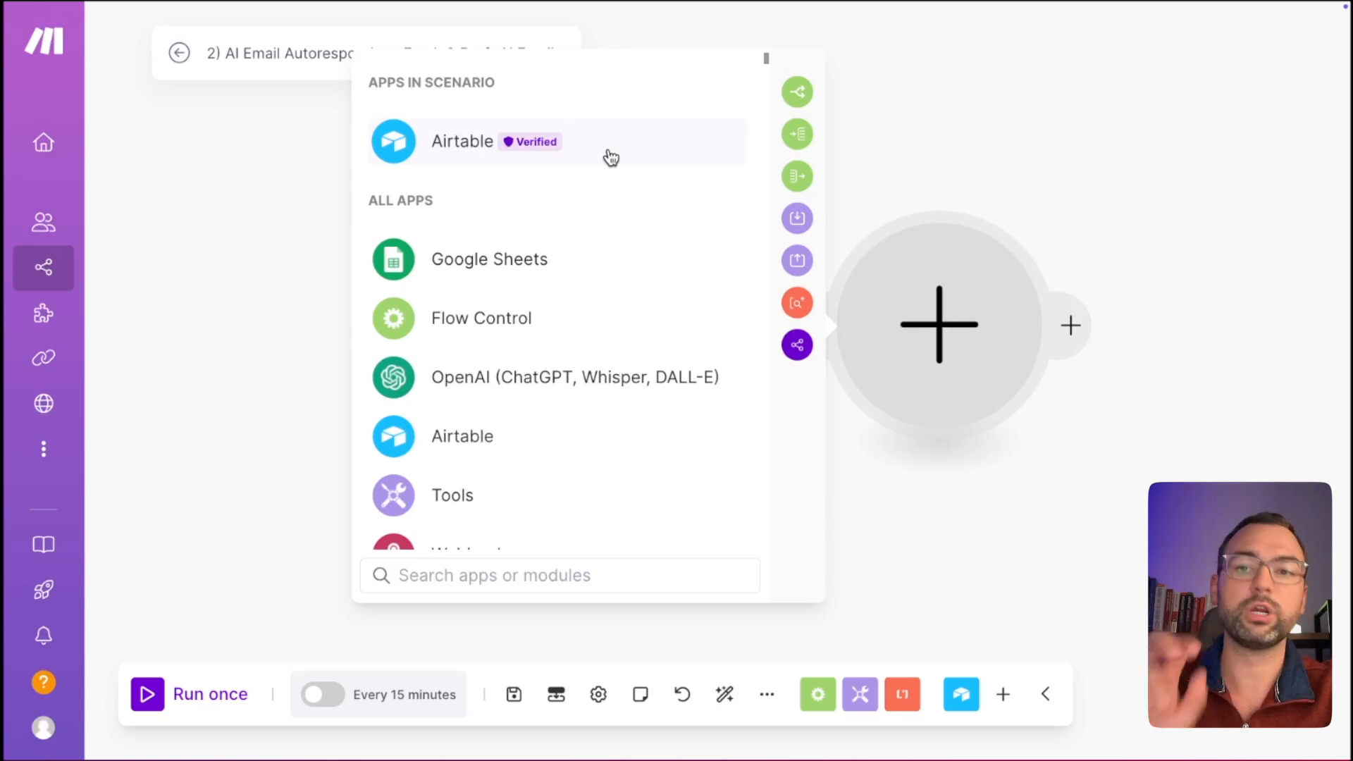
click(612, 155)
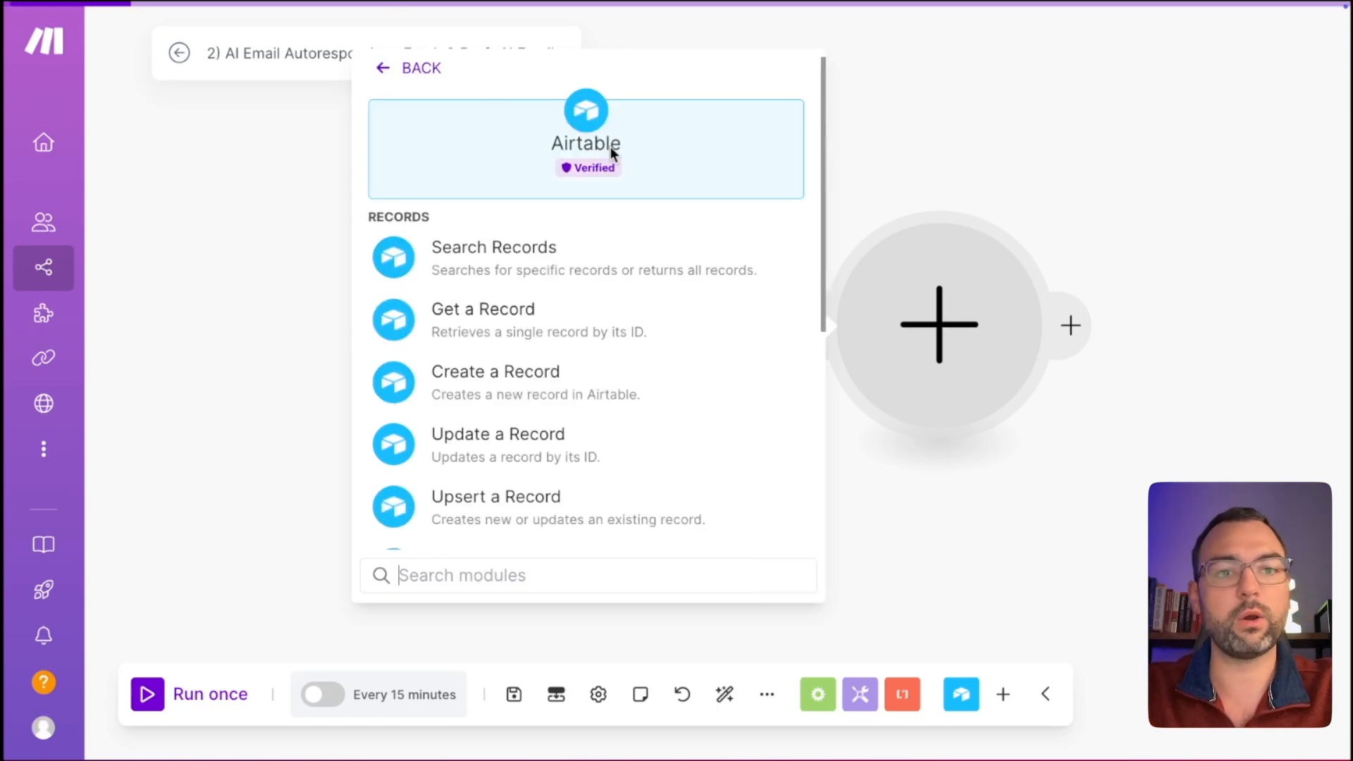
click(554, 267)
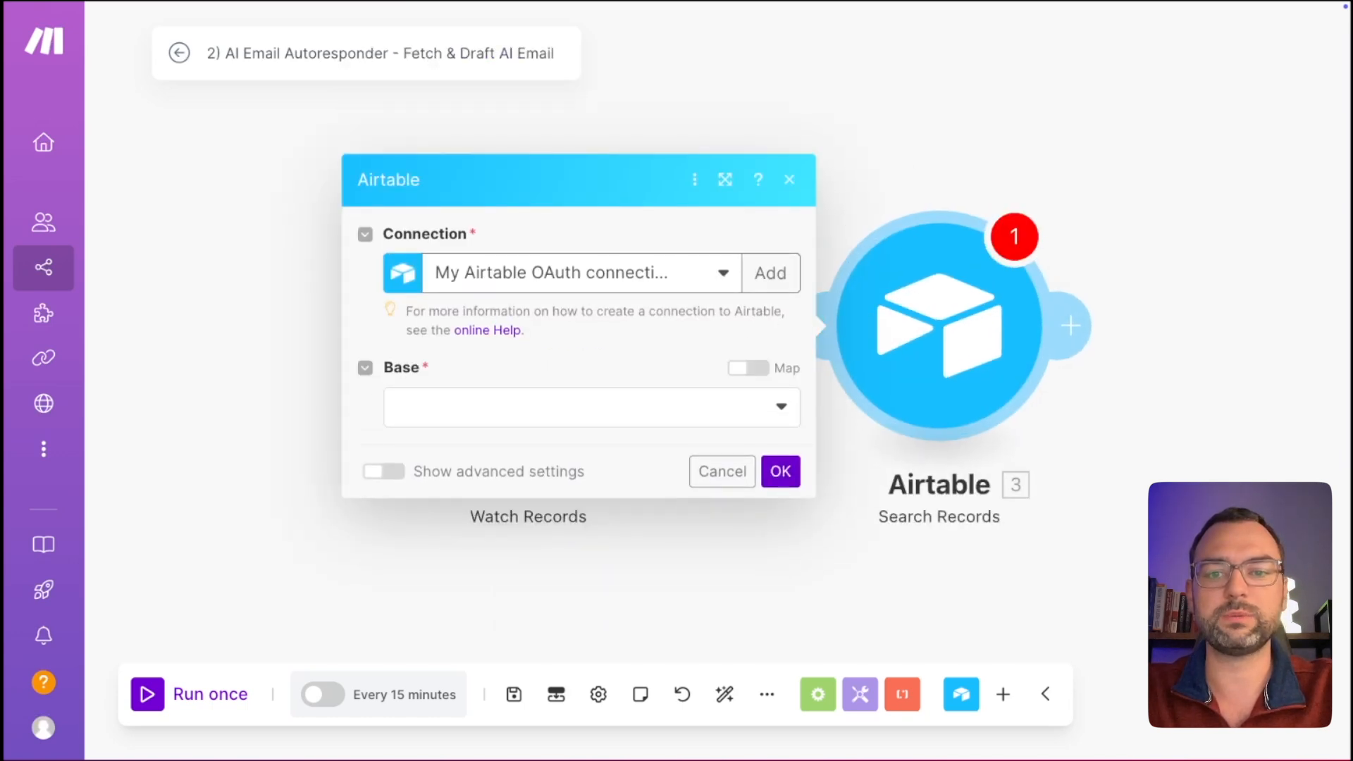
Point Search Records at the YouTube Database Emails table, no view, with all output fields.
click(722, 423)
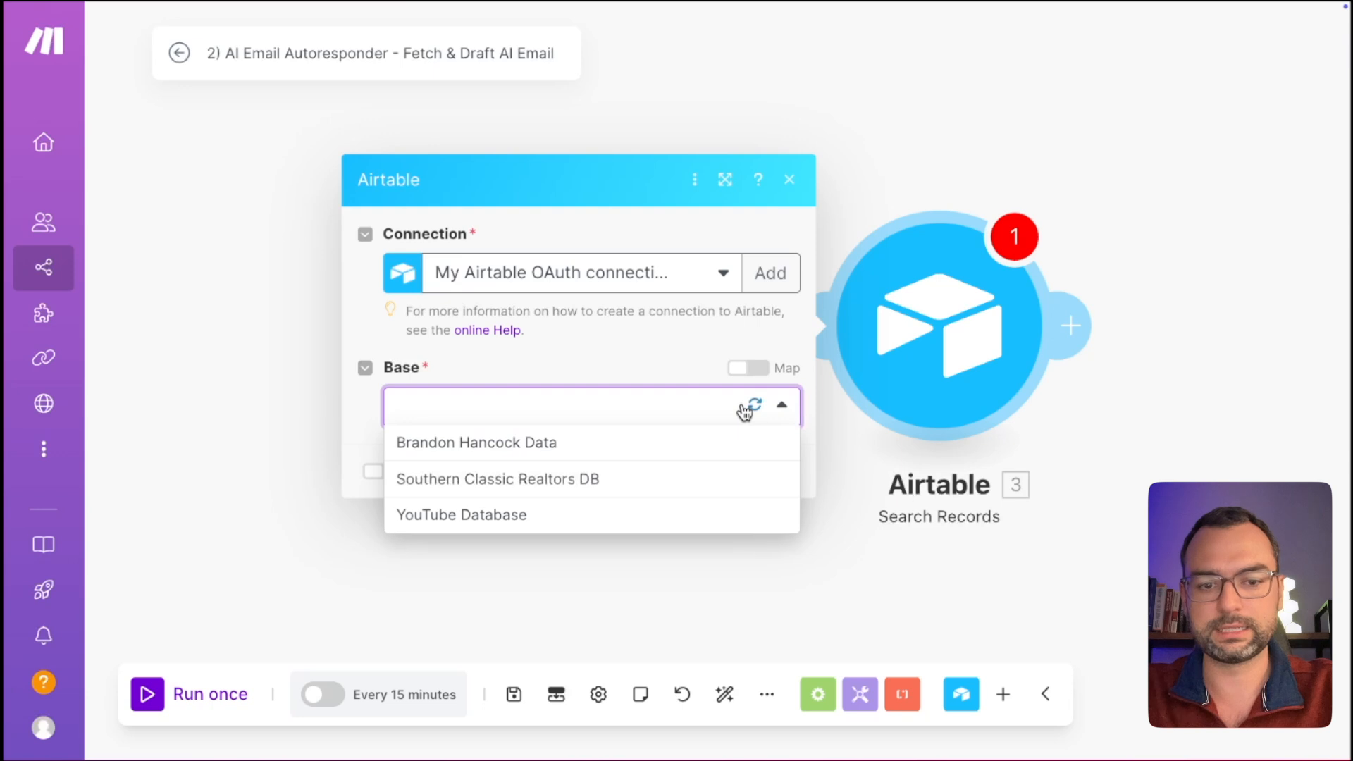
click(543, 515)
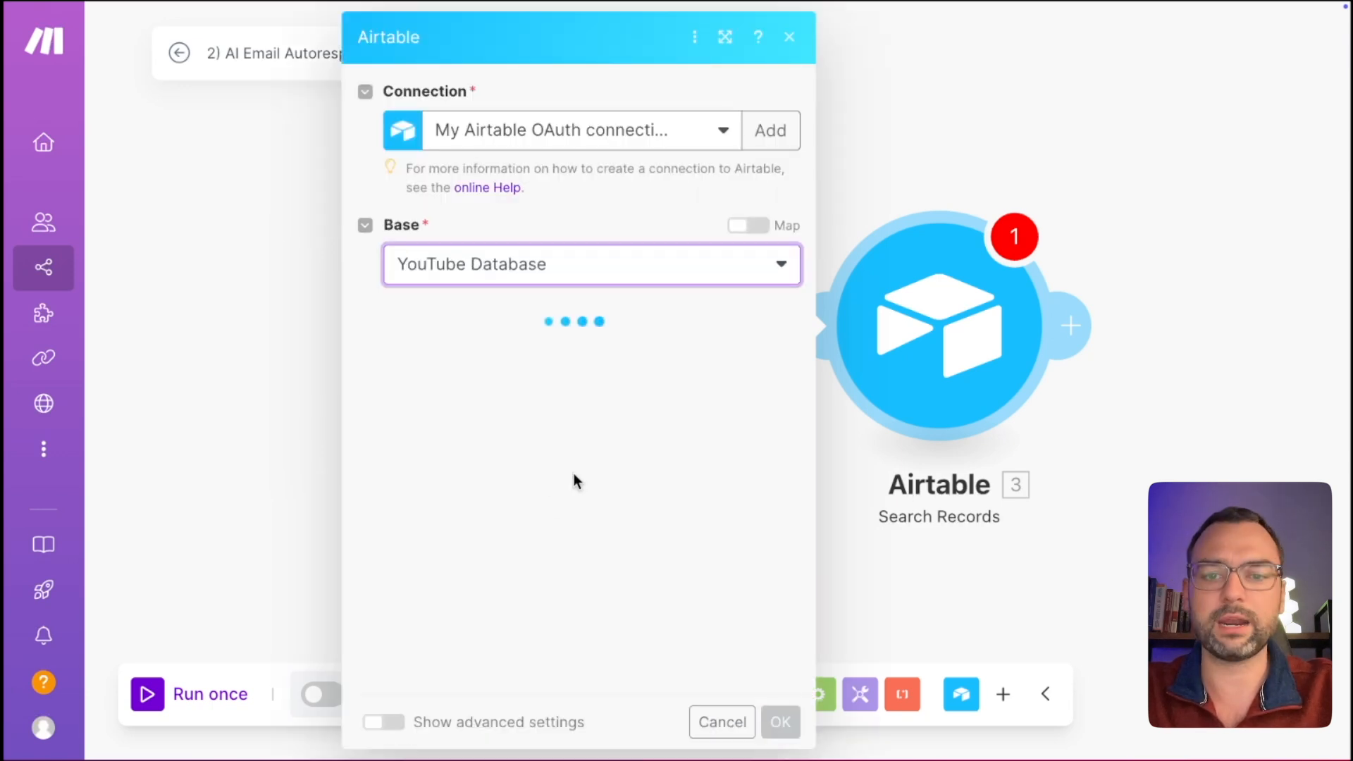
click(712, 356)
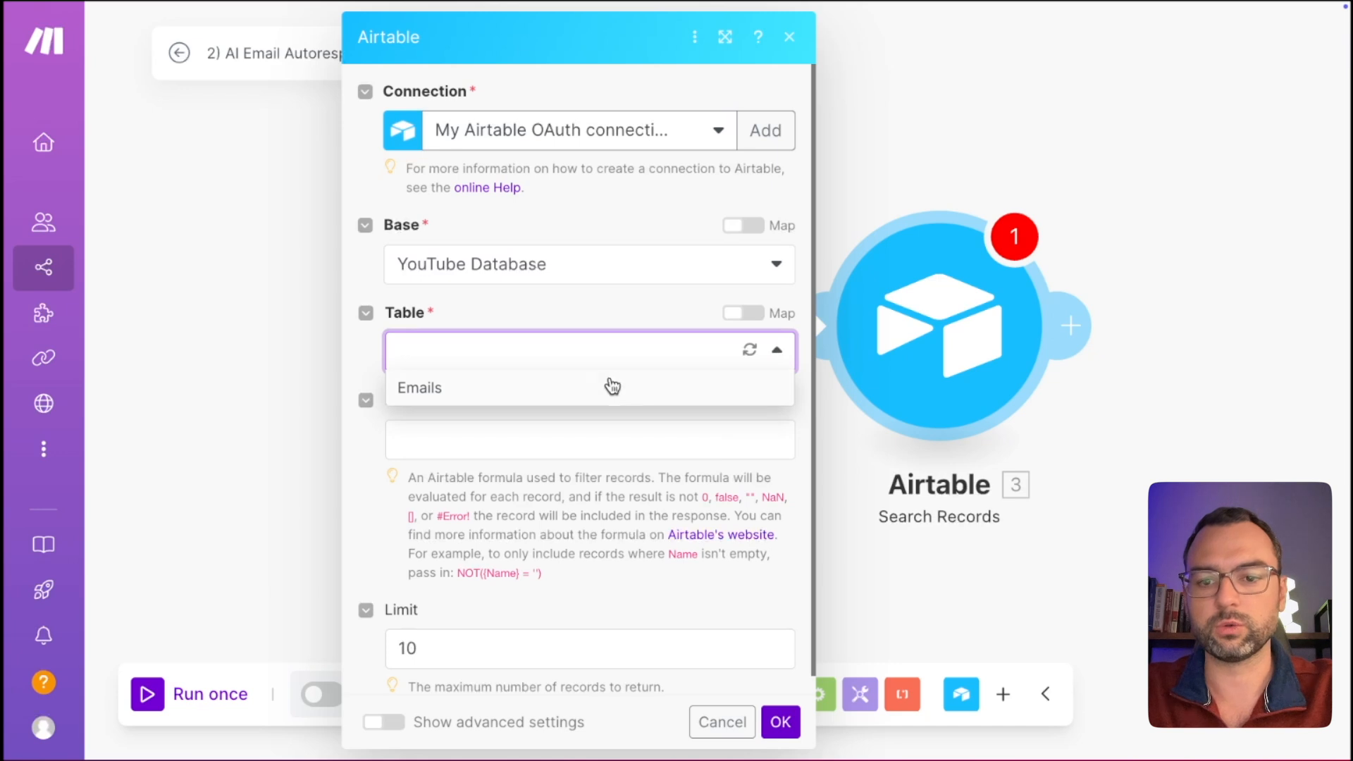
click(596, 384)
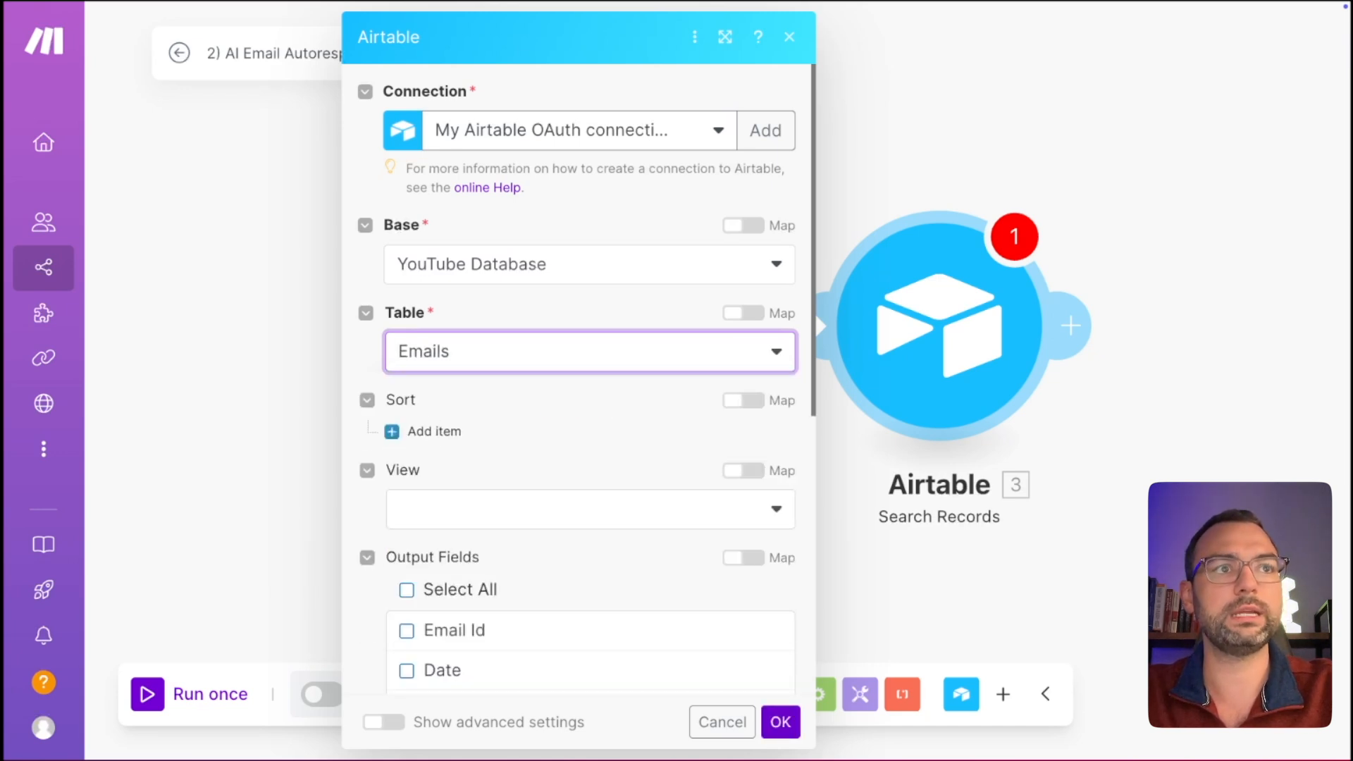
click(598, 518)
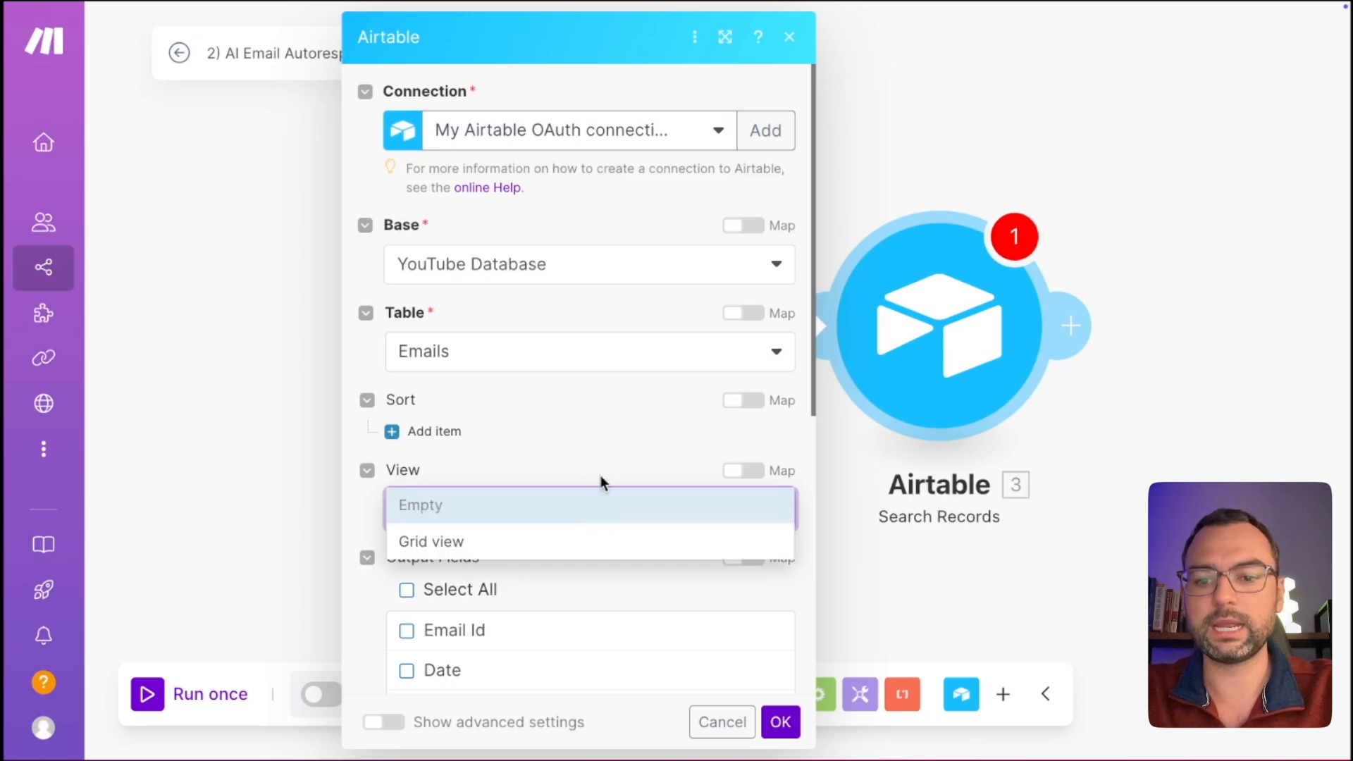
click(582, 450)
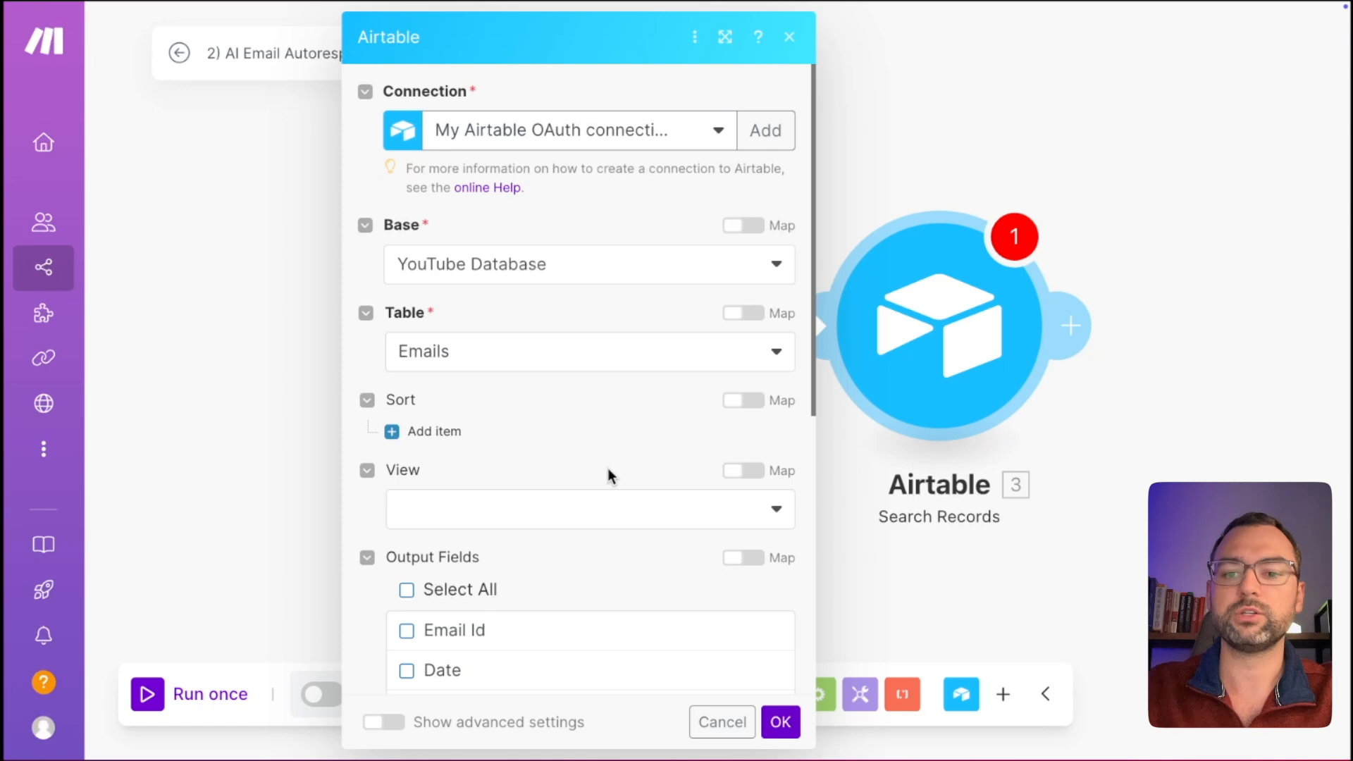
scroll(607, 468, down, 3)
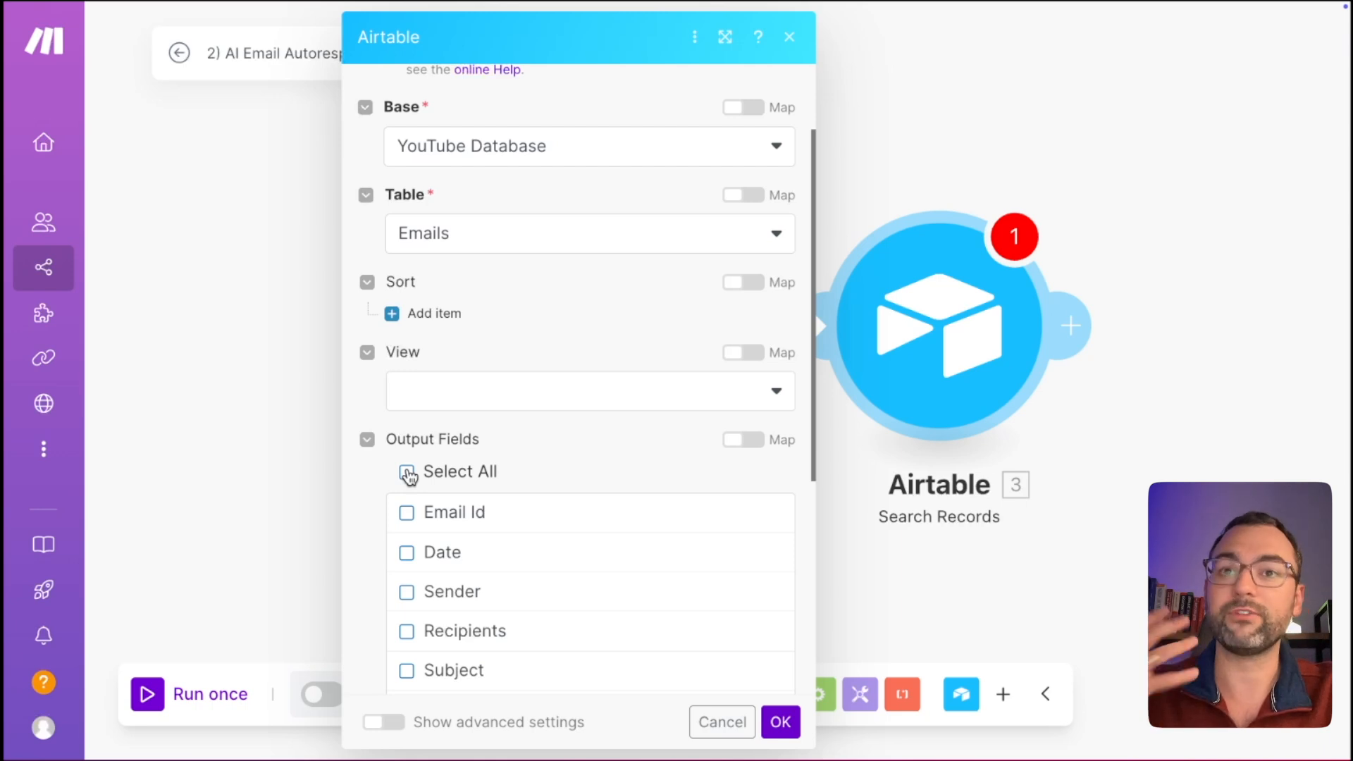
click(407, 473)
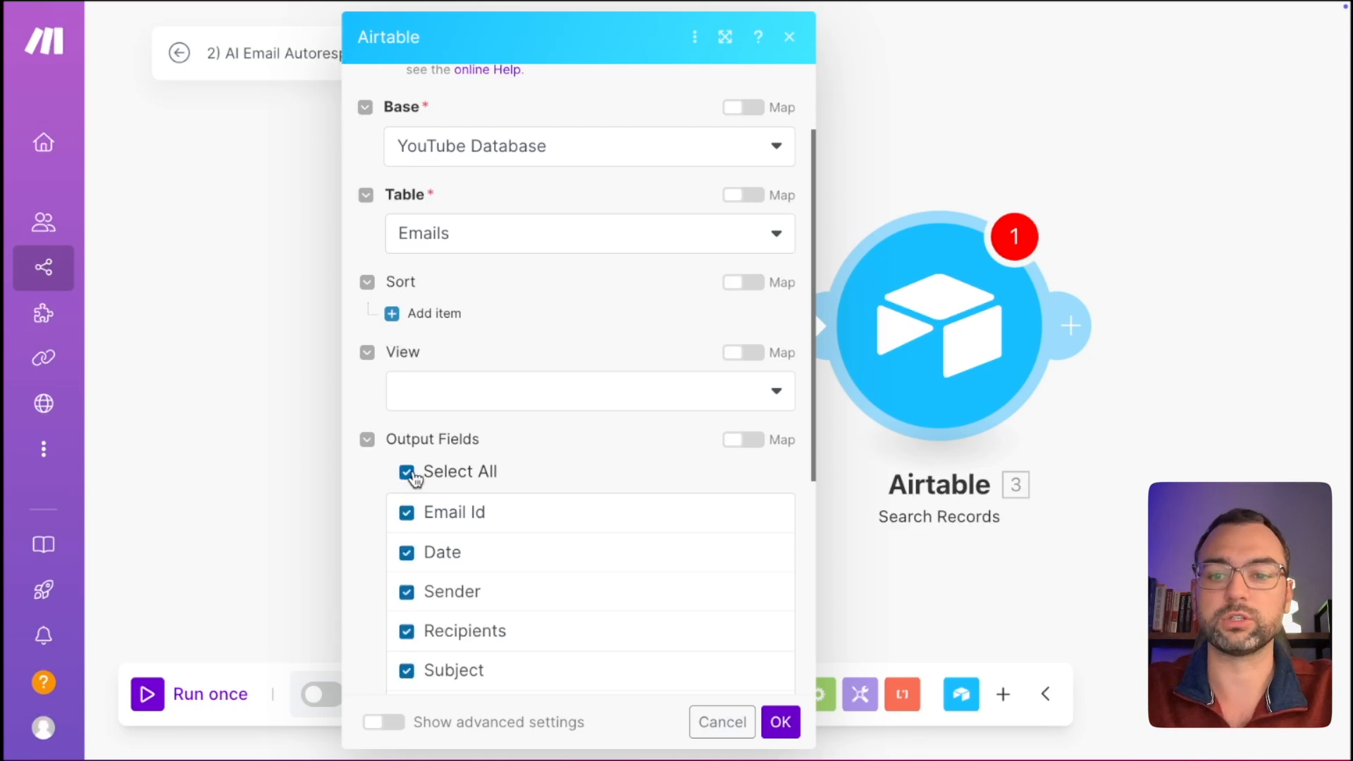
Add a sort rule ordering results by Date, Descending.
click(395, 315)
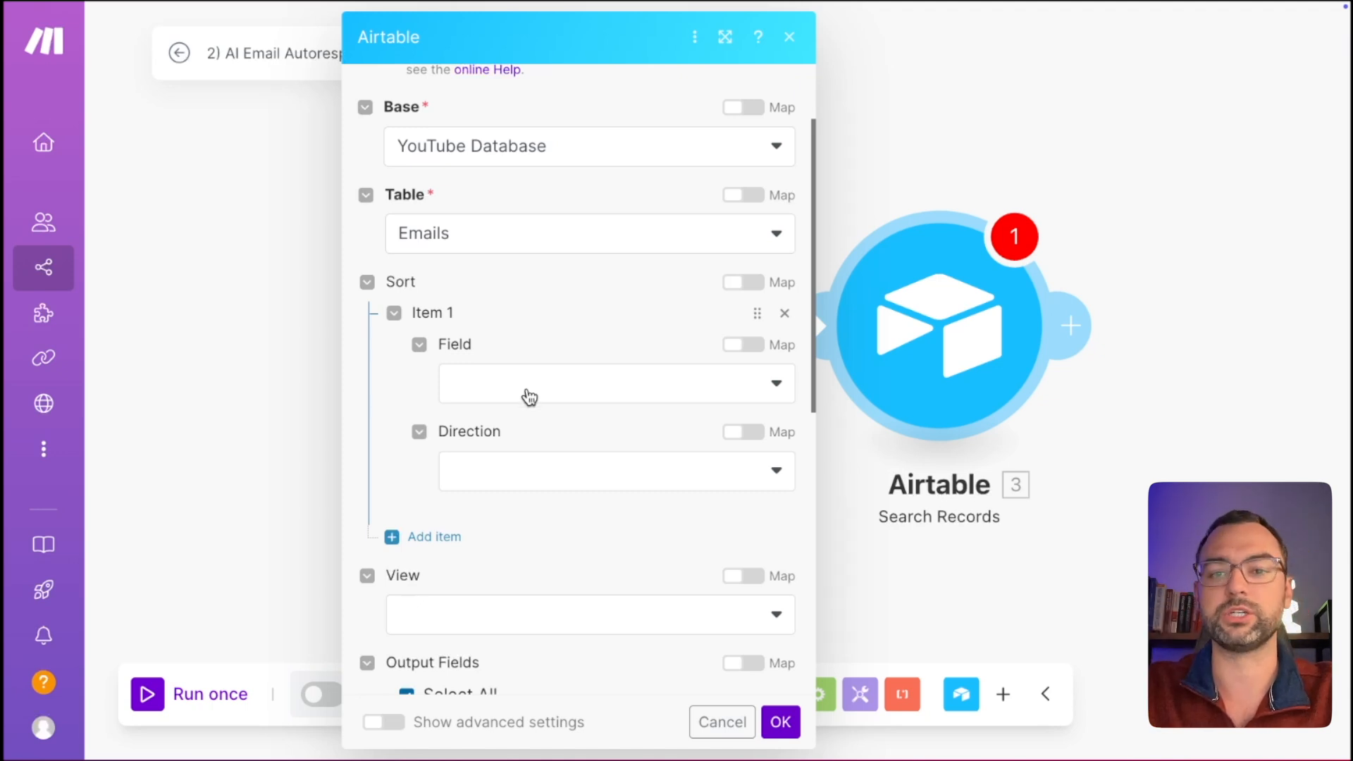
click(529, 397)
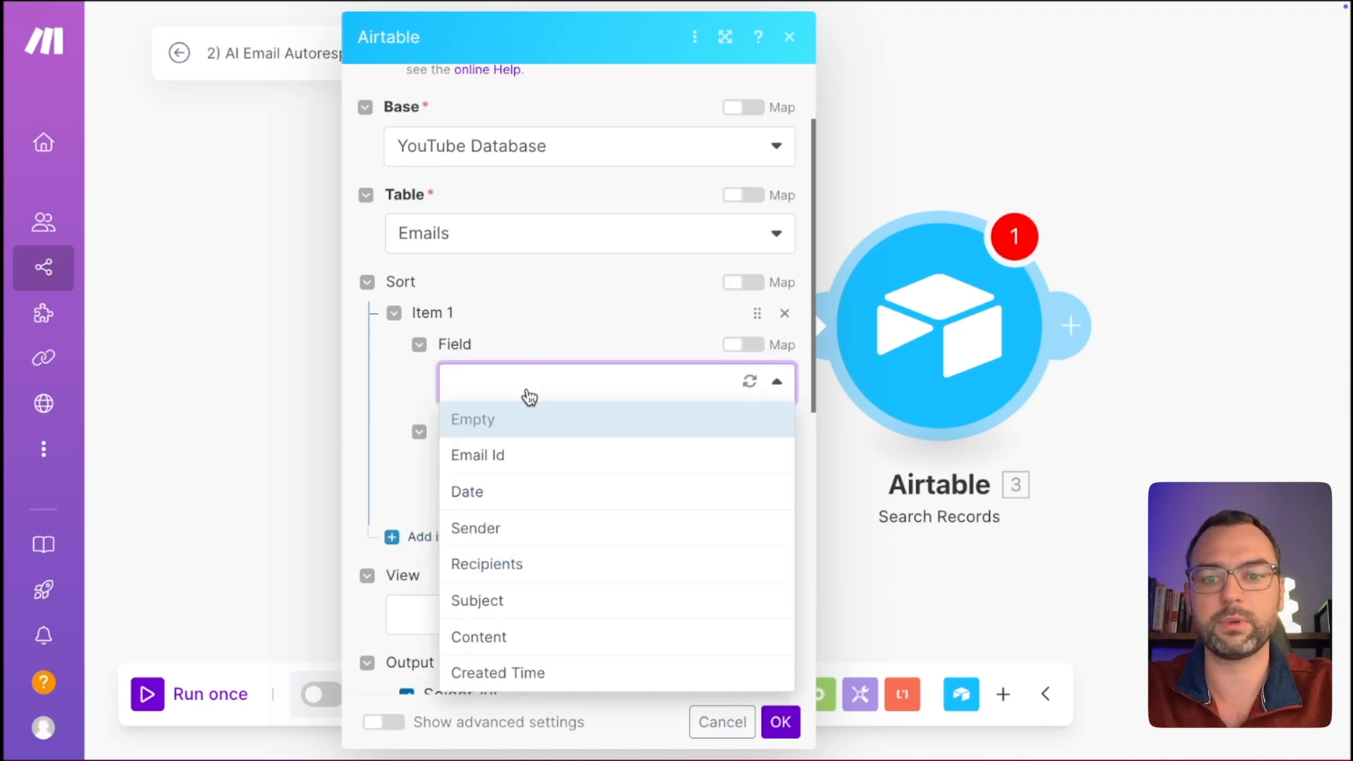
click(501, 493)
click(566, 472)
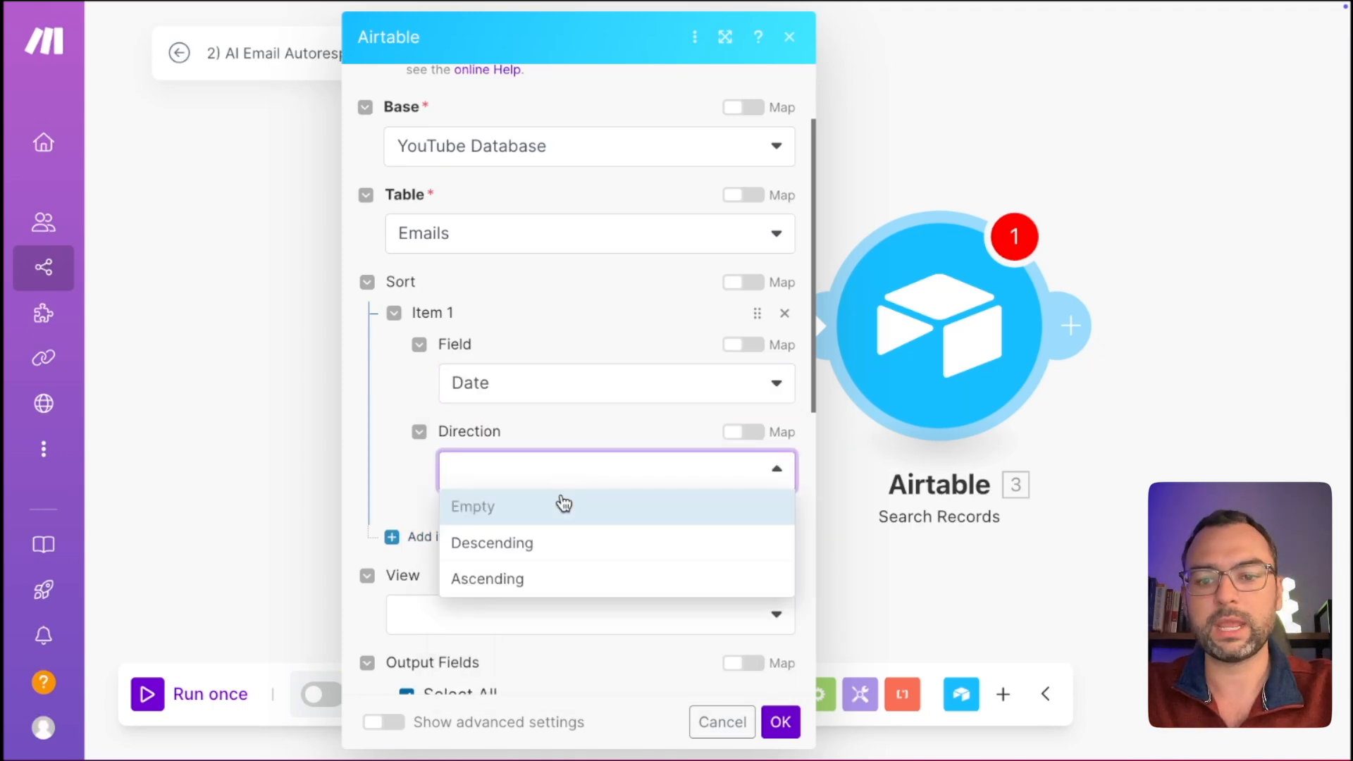
click(550, 556)
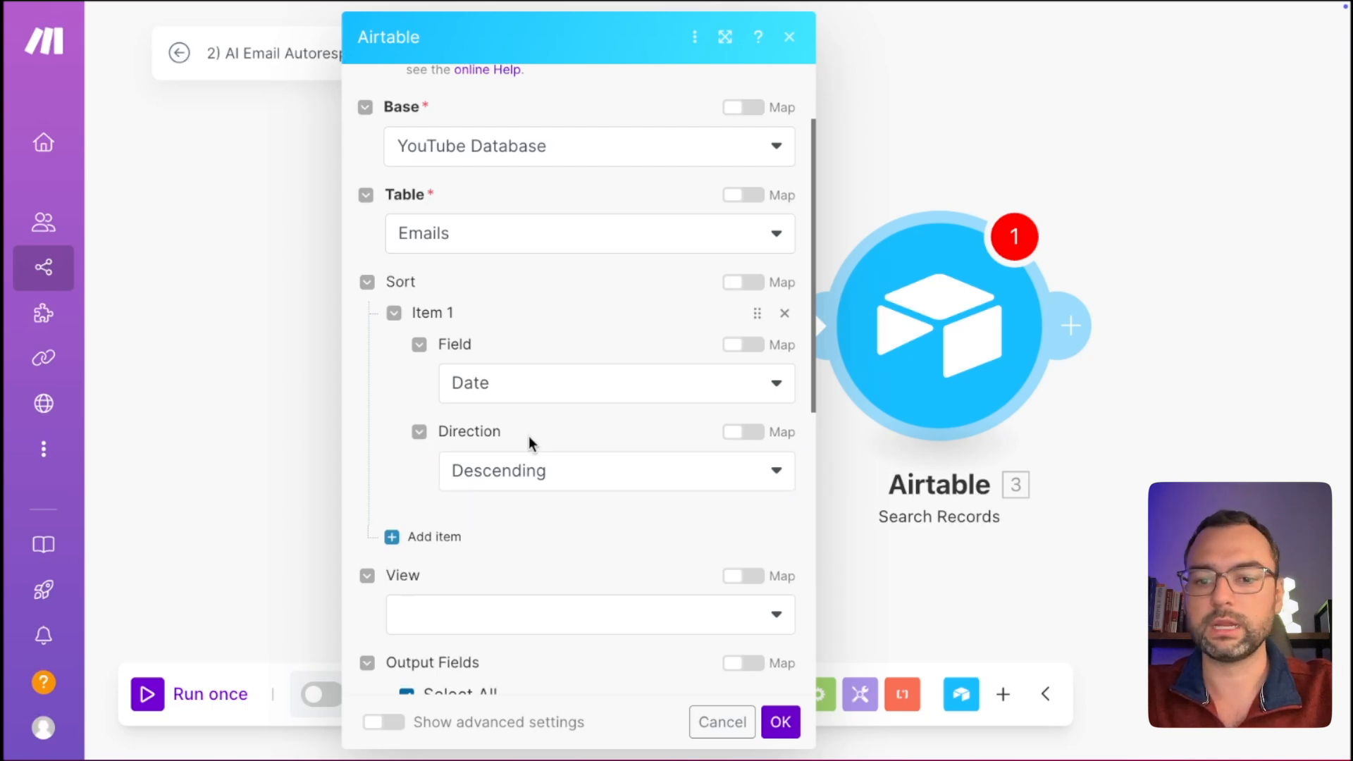
scroll(530, 441, down, 8)
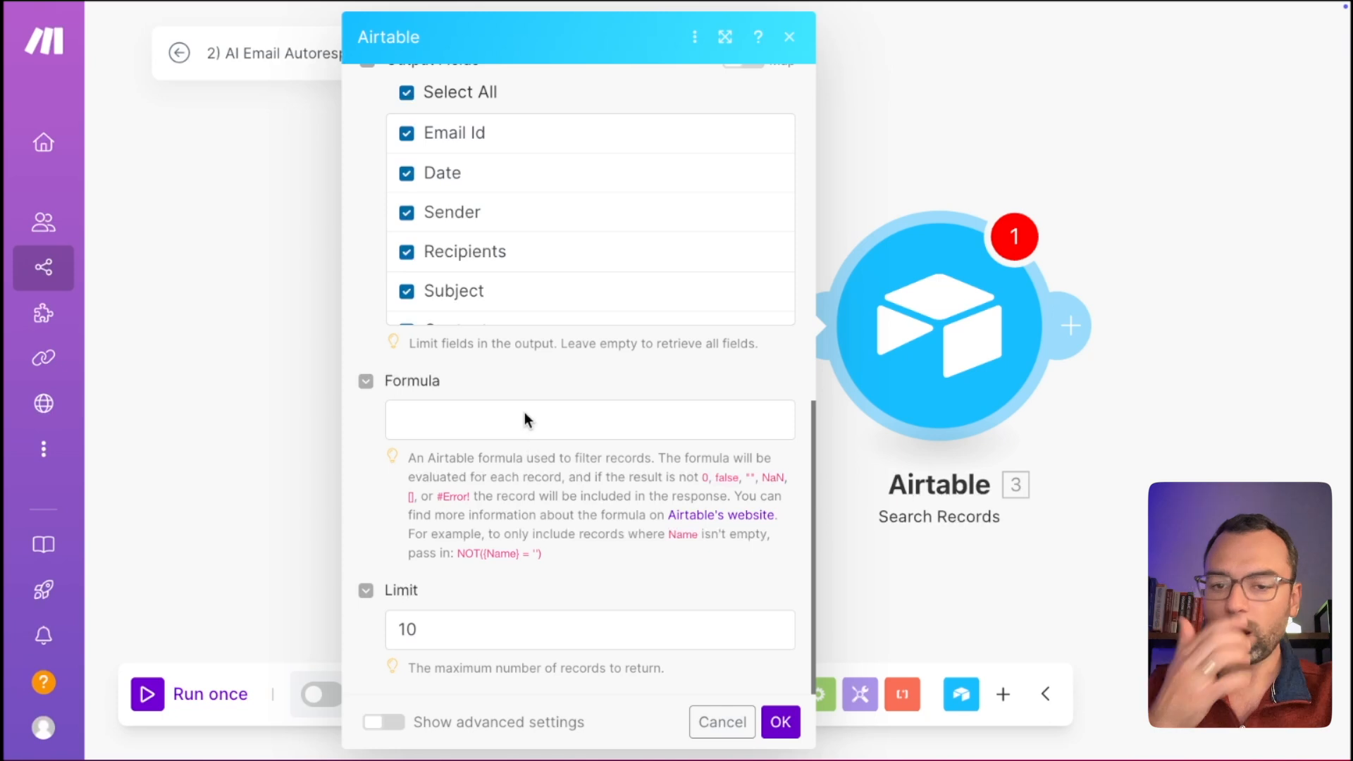
click(515, 421)
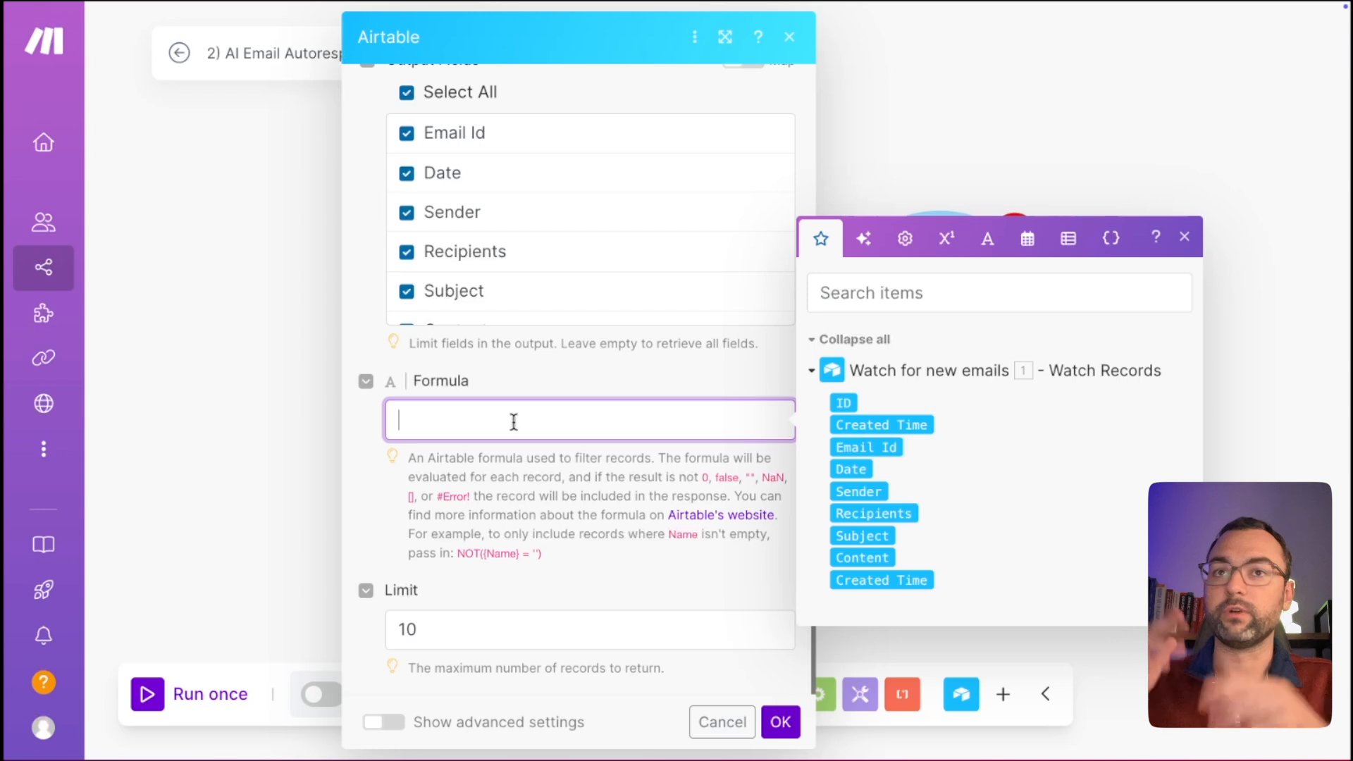
text(OR(   FIND(LOWER("24.Sender"), LOWER({Sender})) > 0,   FIND(LOWER("24.Sender"), LOWER({Recipients})) > 0 ))
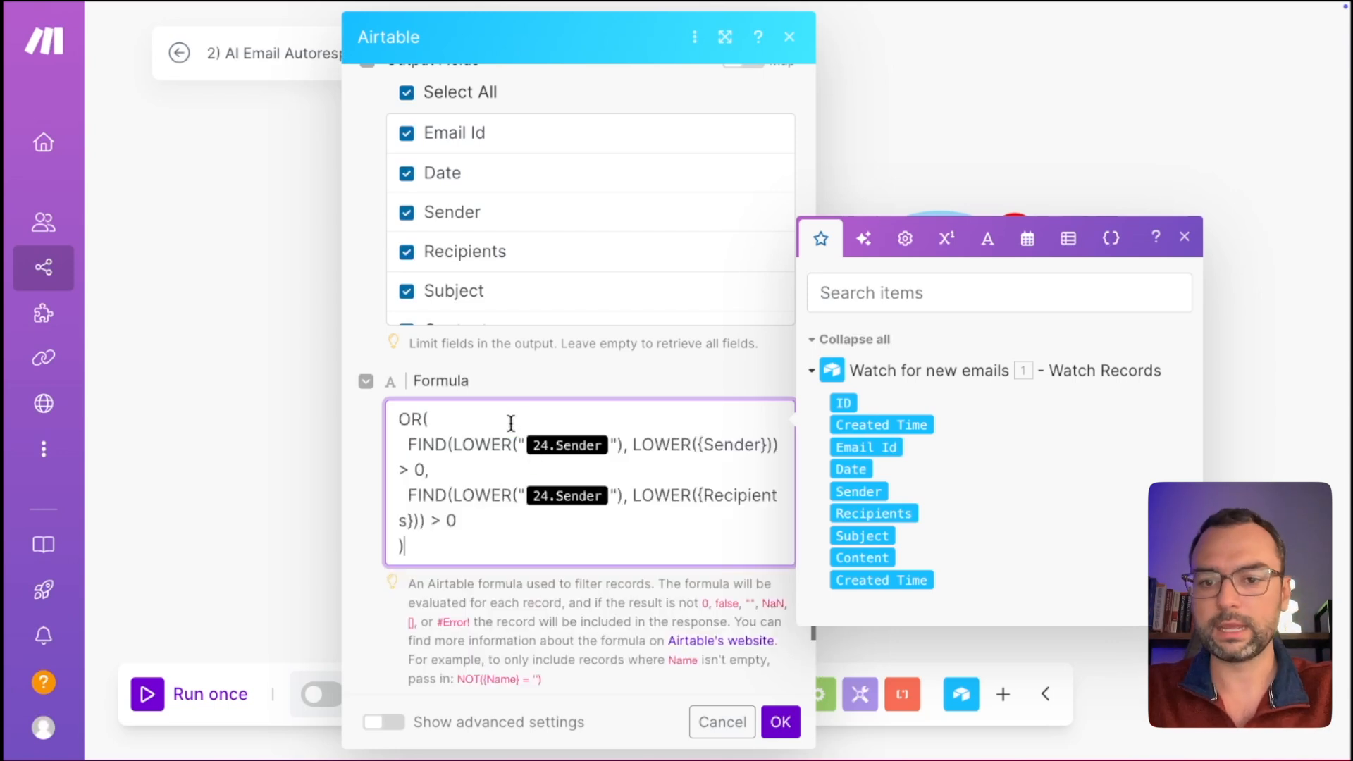
click(611, 444)
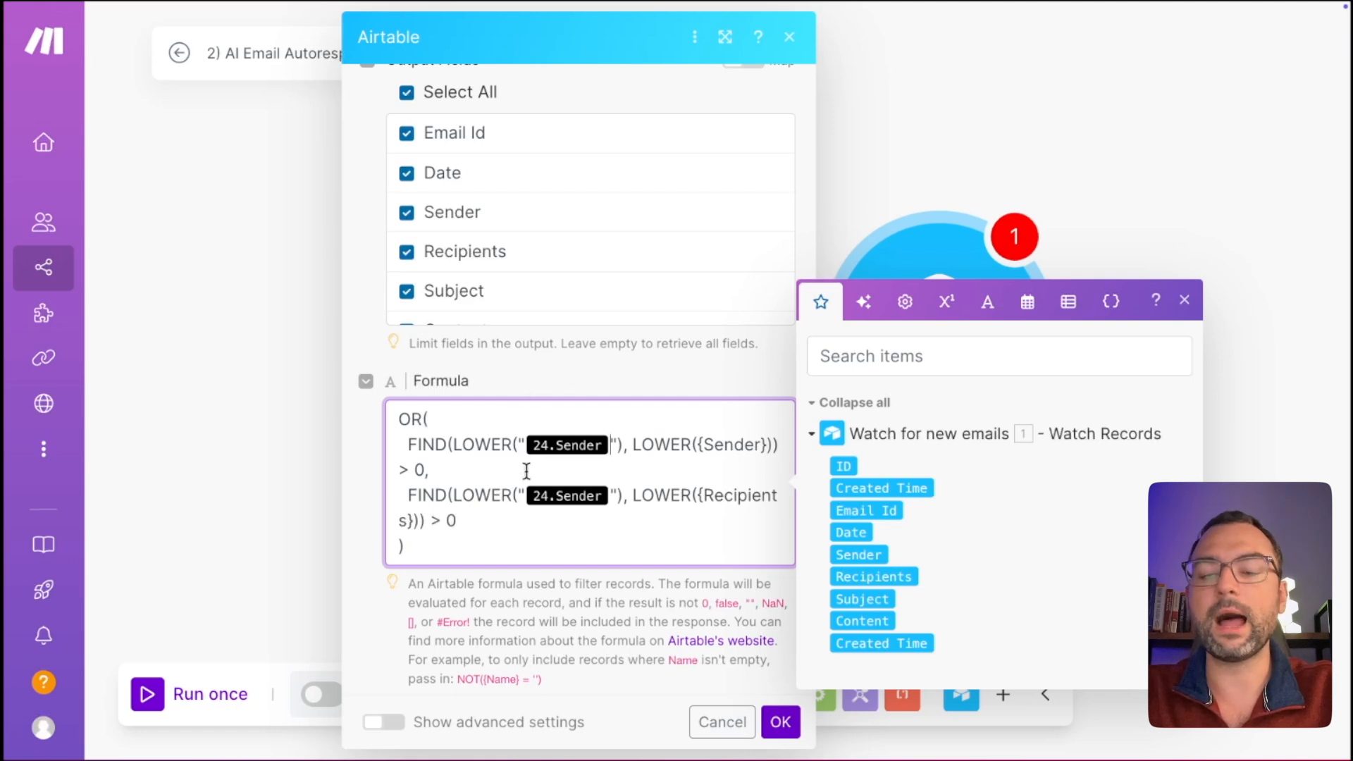
click(571, 369)
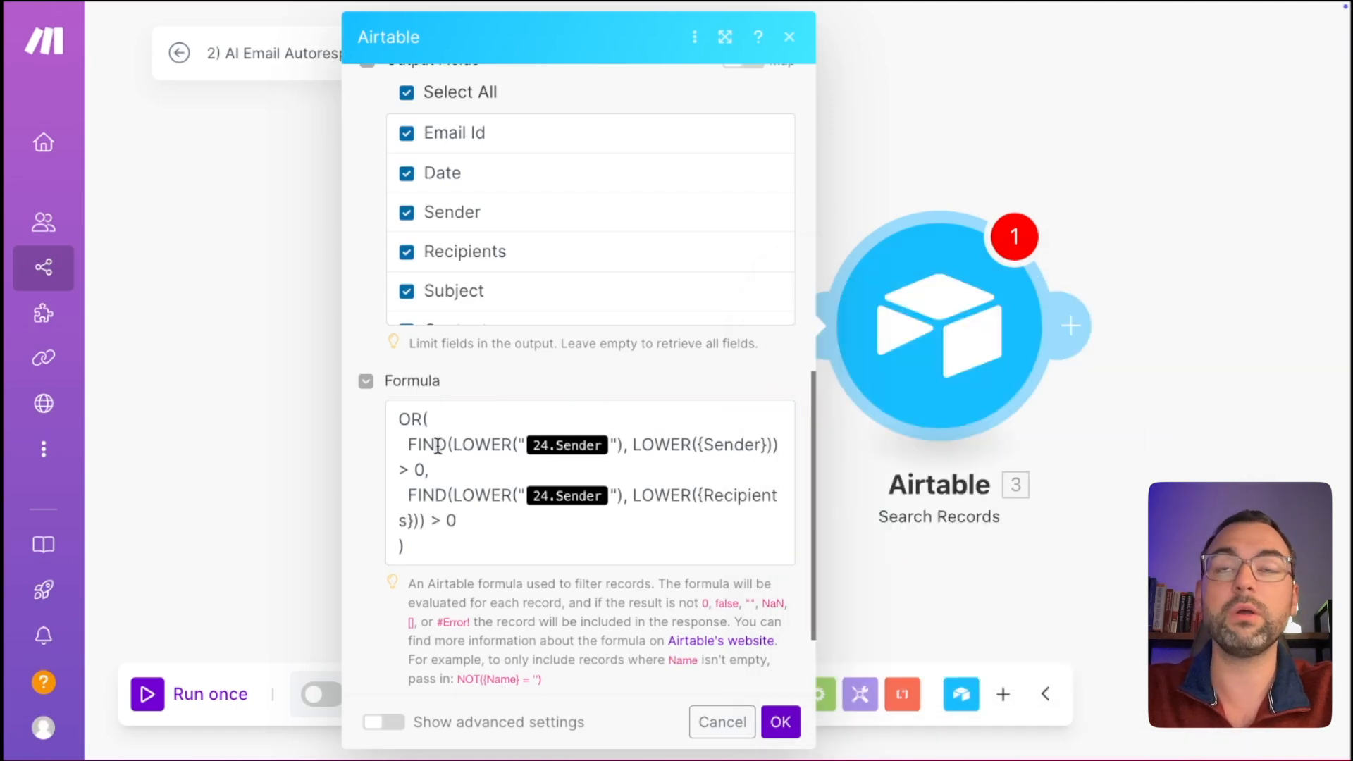
drag(429, 419, 413, 420)
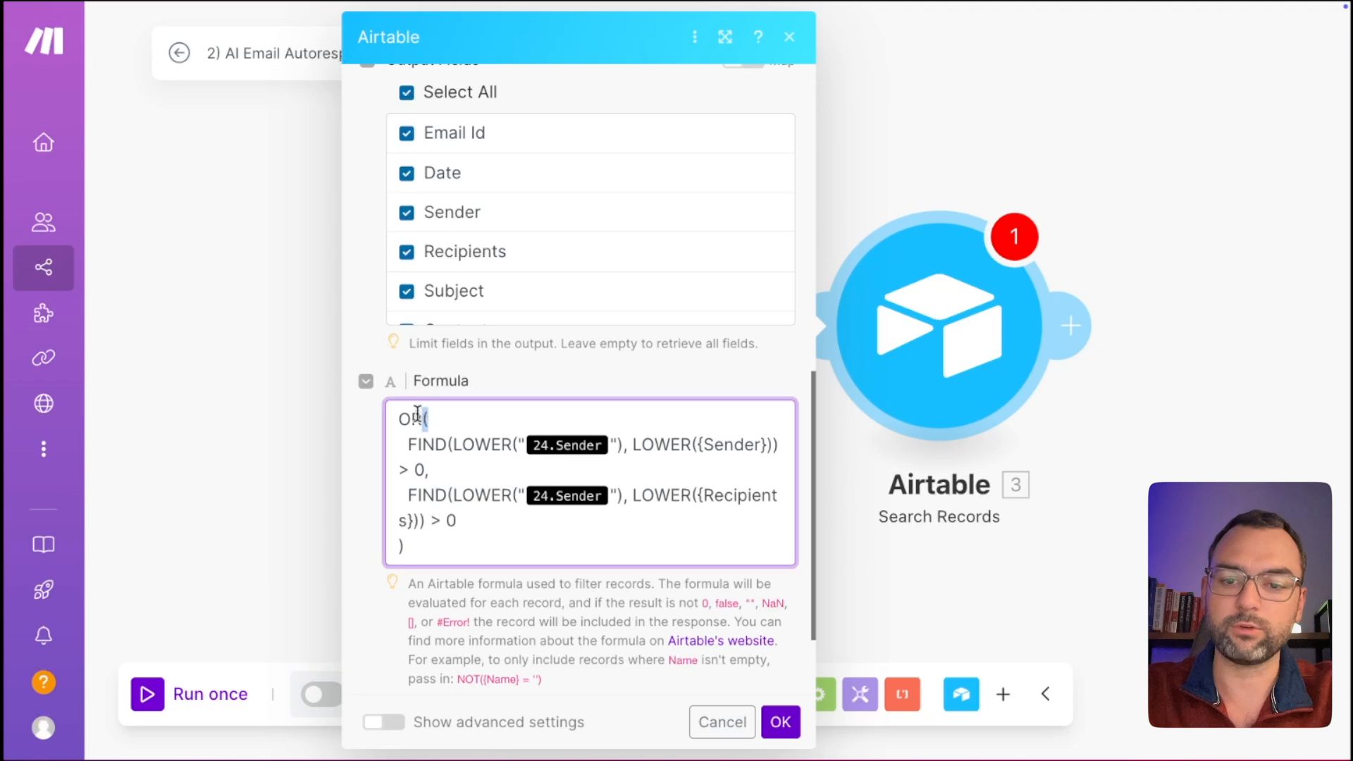
click(409, 445)
drag(407, 445, 753, 440)
click(719, 453)
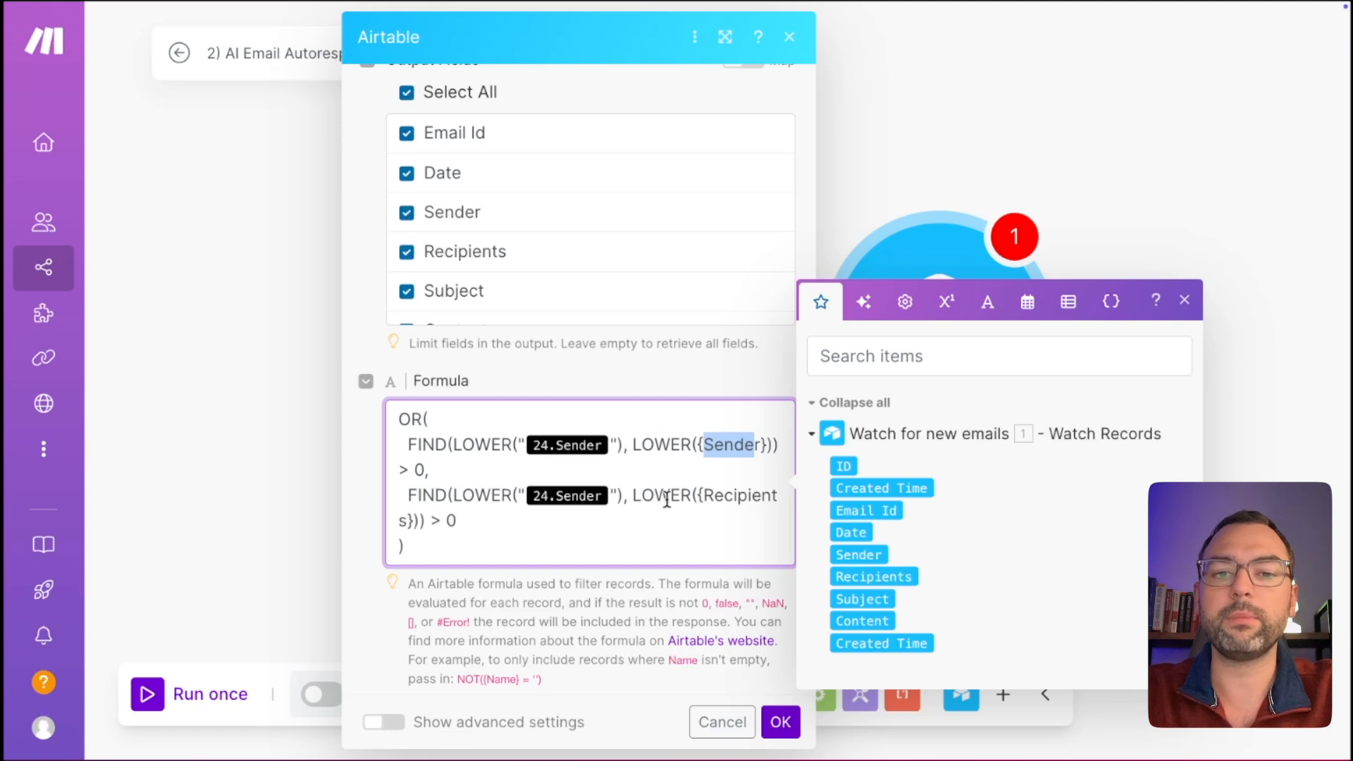
drag(703, 495, 771, 491)
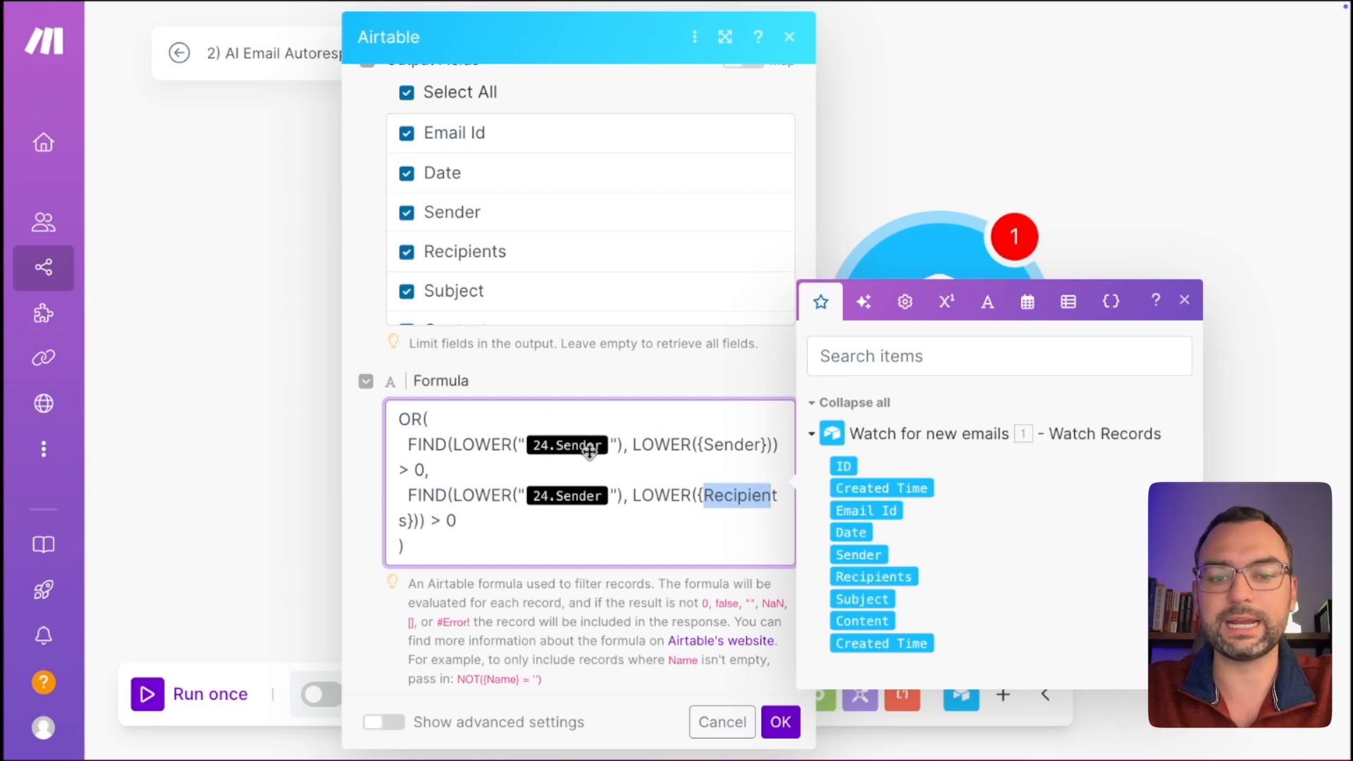
Replace the old 24.Sender reference with the trigger's 1. Sender in both FIND clauses.
click(611, 445)
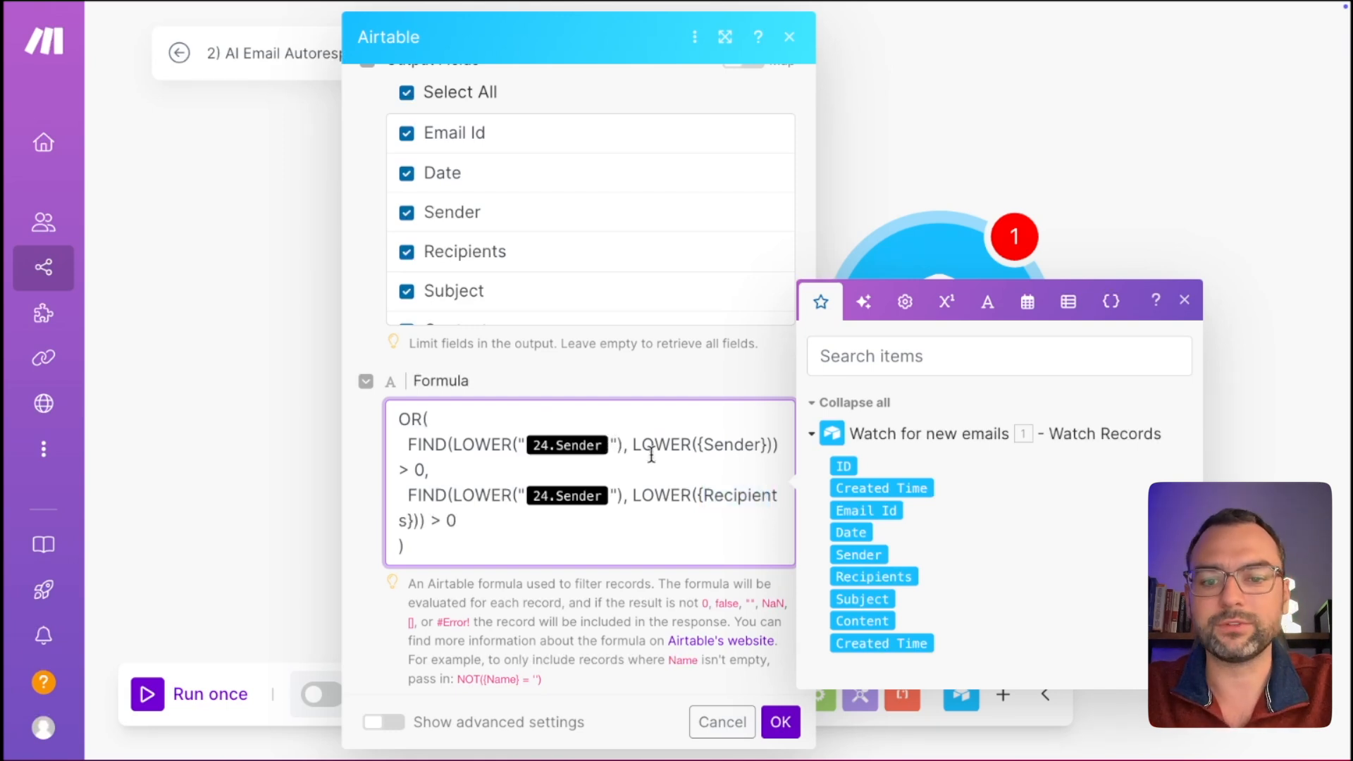
key(BackSpace)
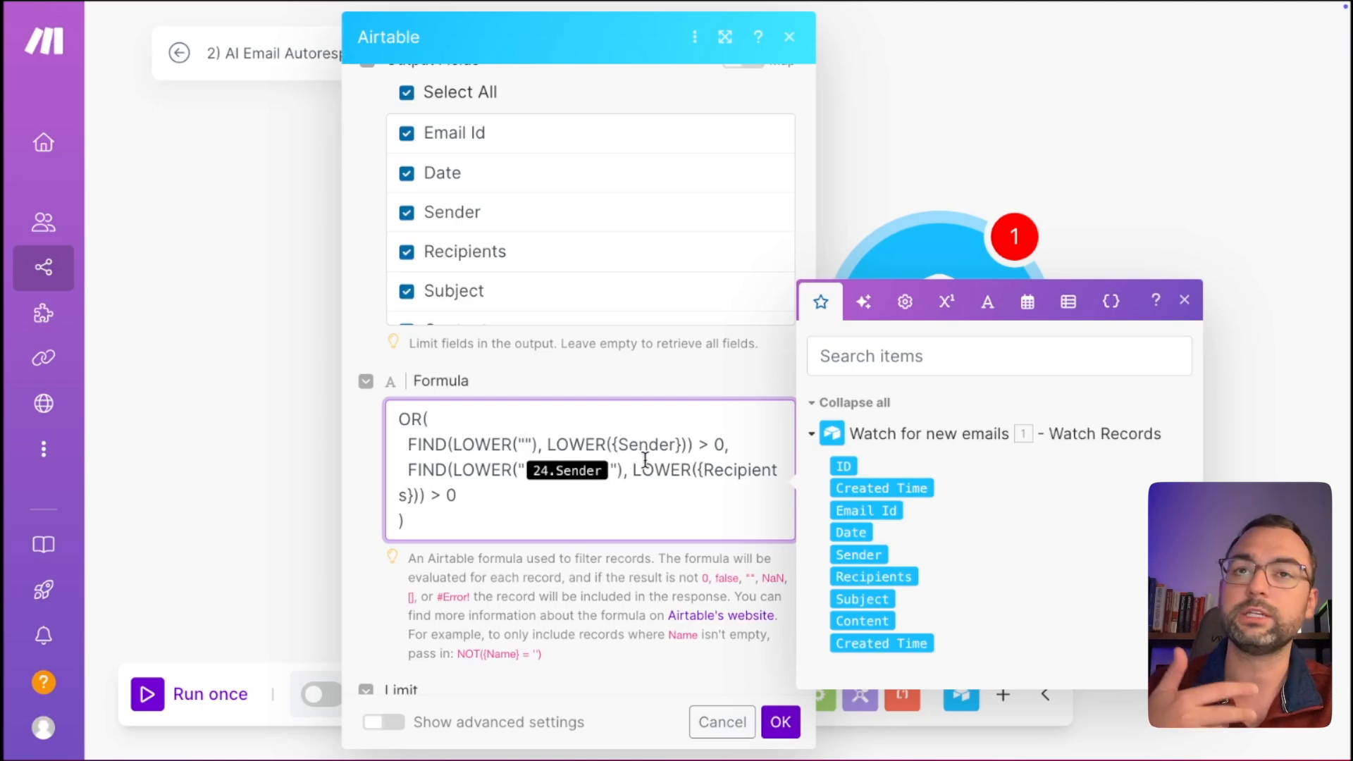
click(867, 556)
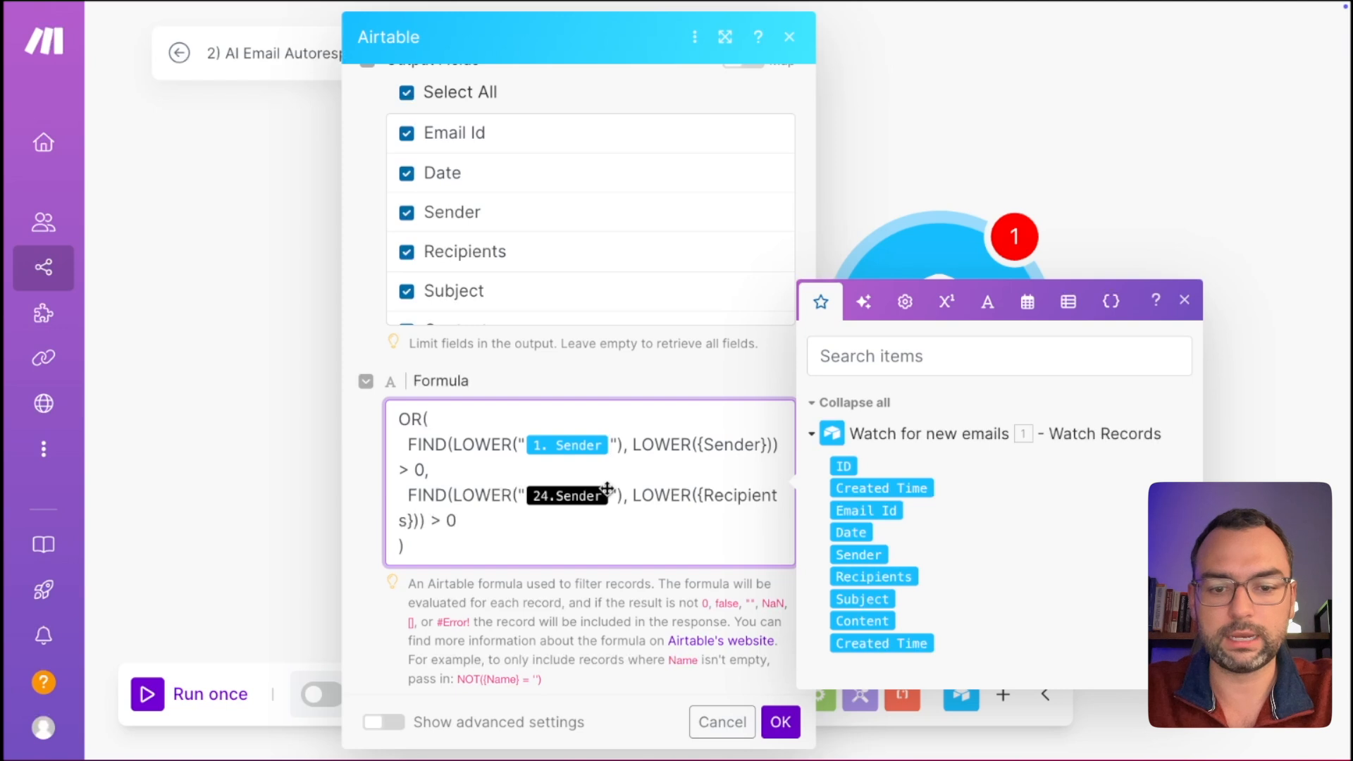
key(BackSpace)
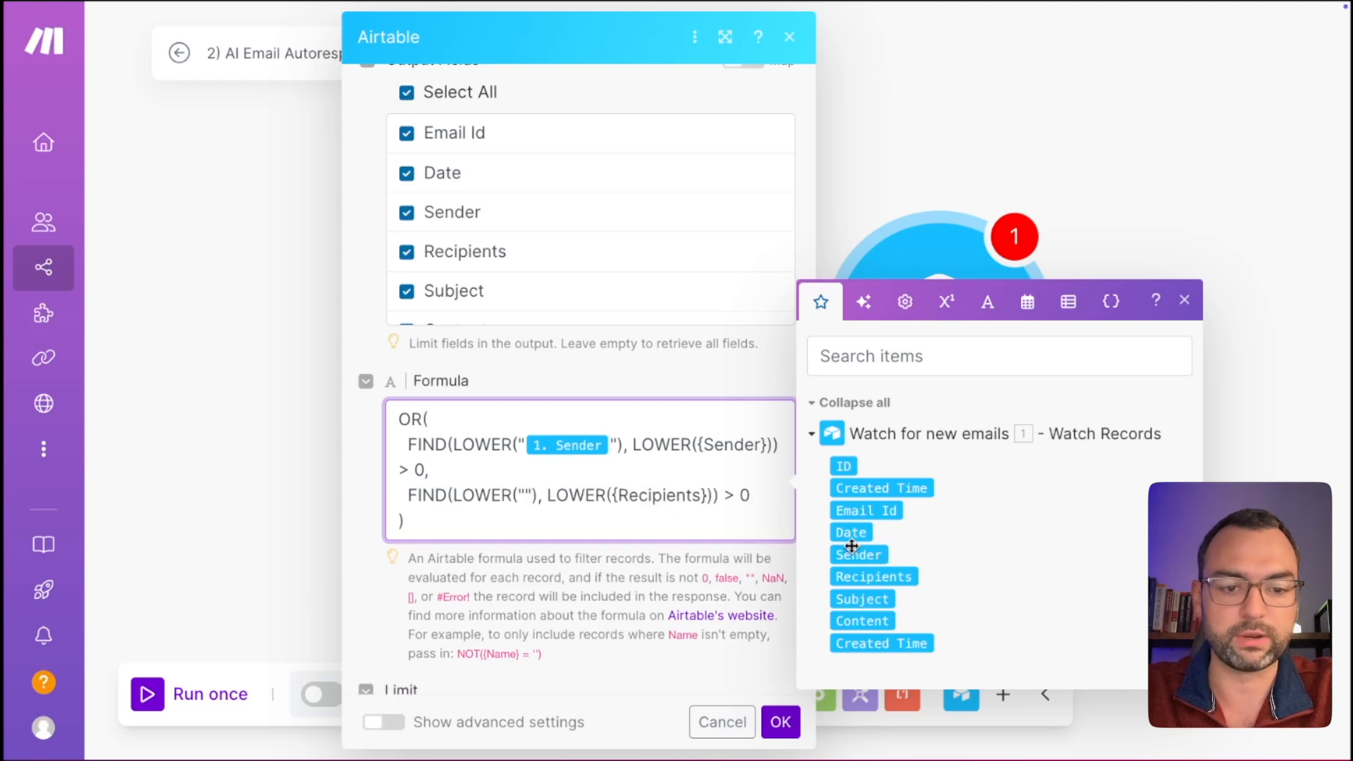
click(856, 556)
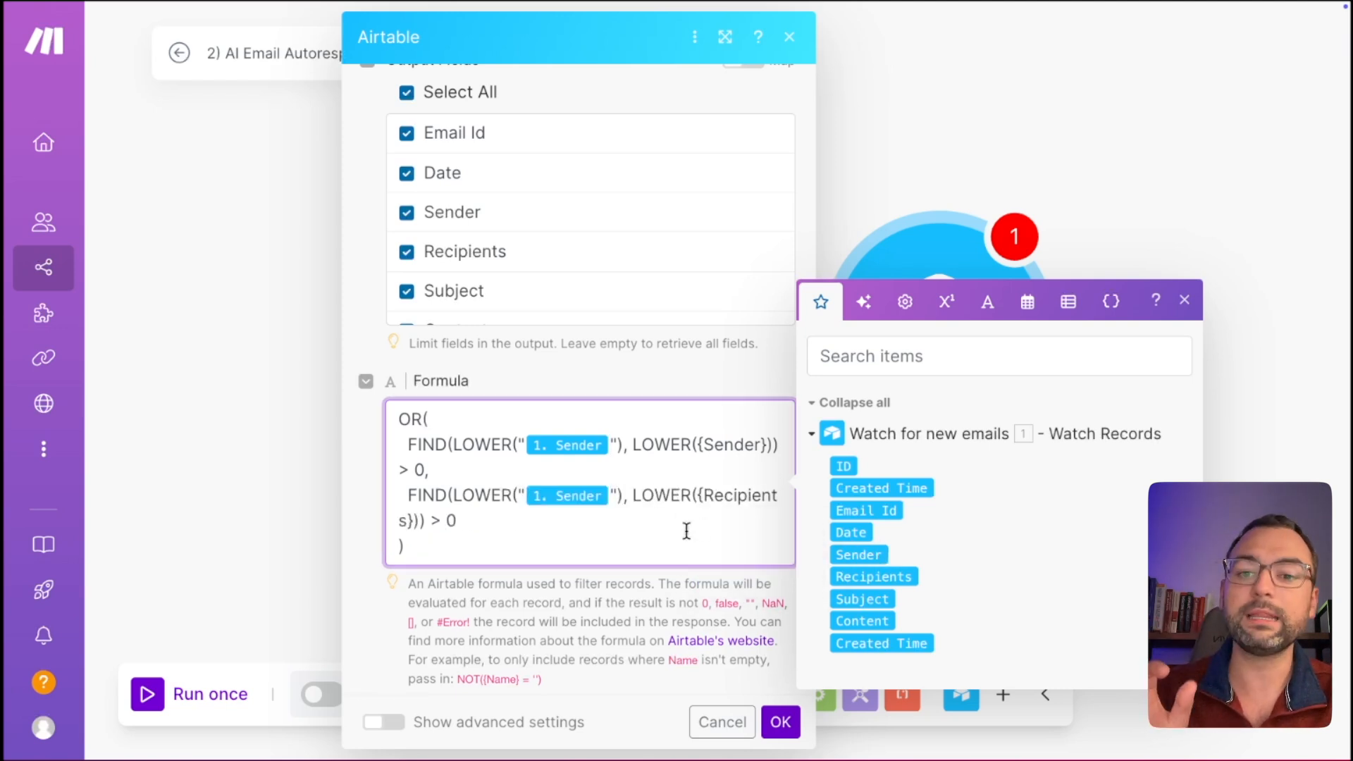
scroll(645, 571, down, 1)
click(1184, 252)
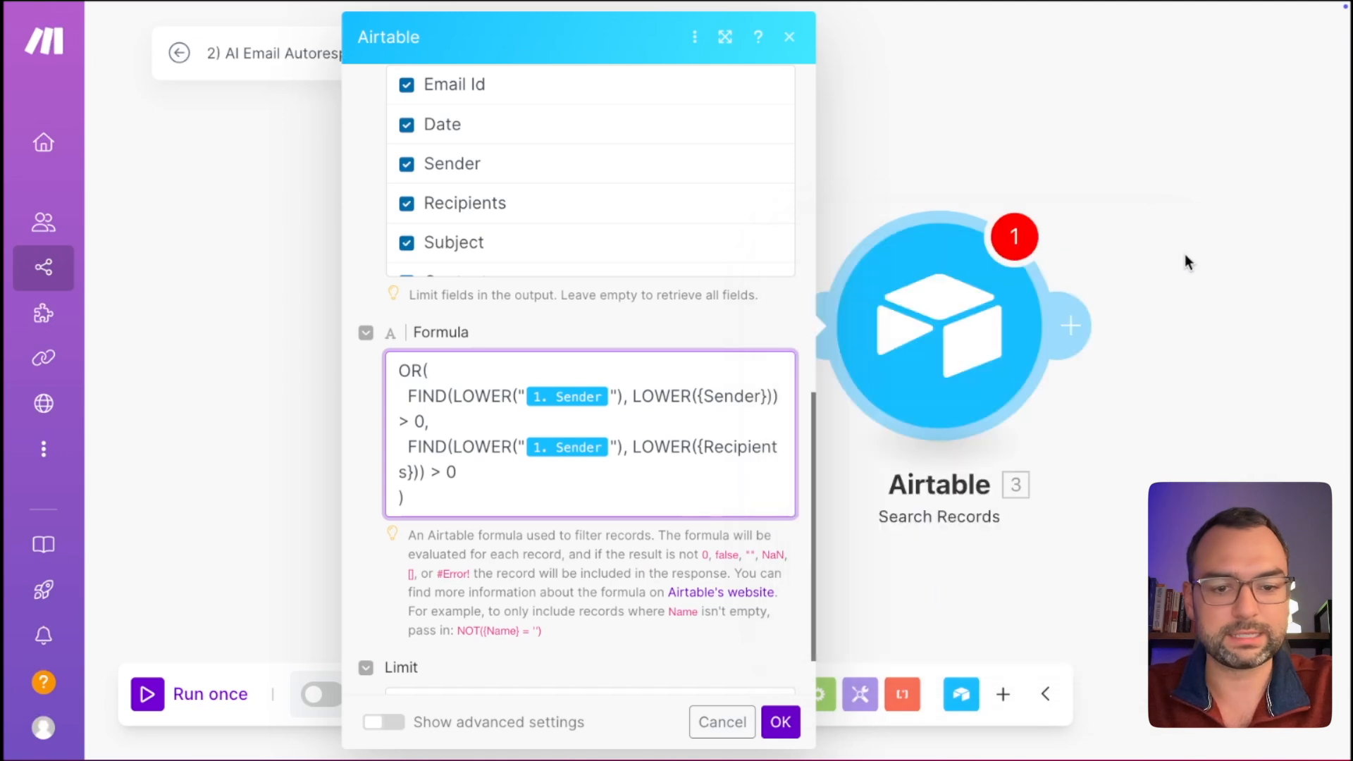
scroll(749, 544, down, 1)
Review the first FIND clause's LOWER functions and {Sender} field in the formula.
drag(427, 485, 645, 486)
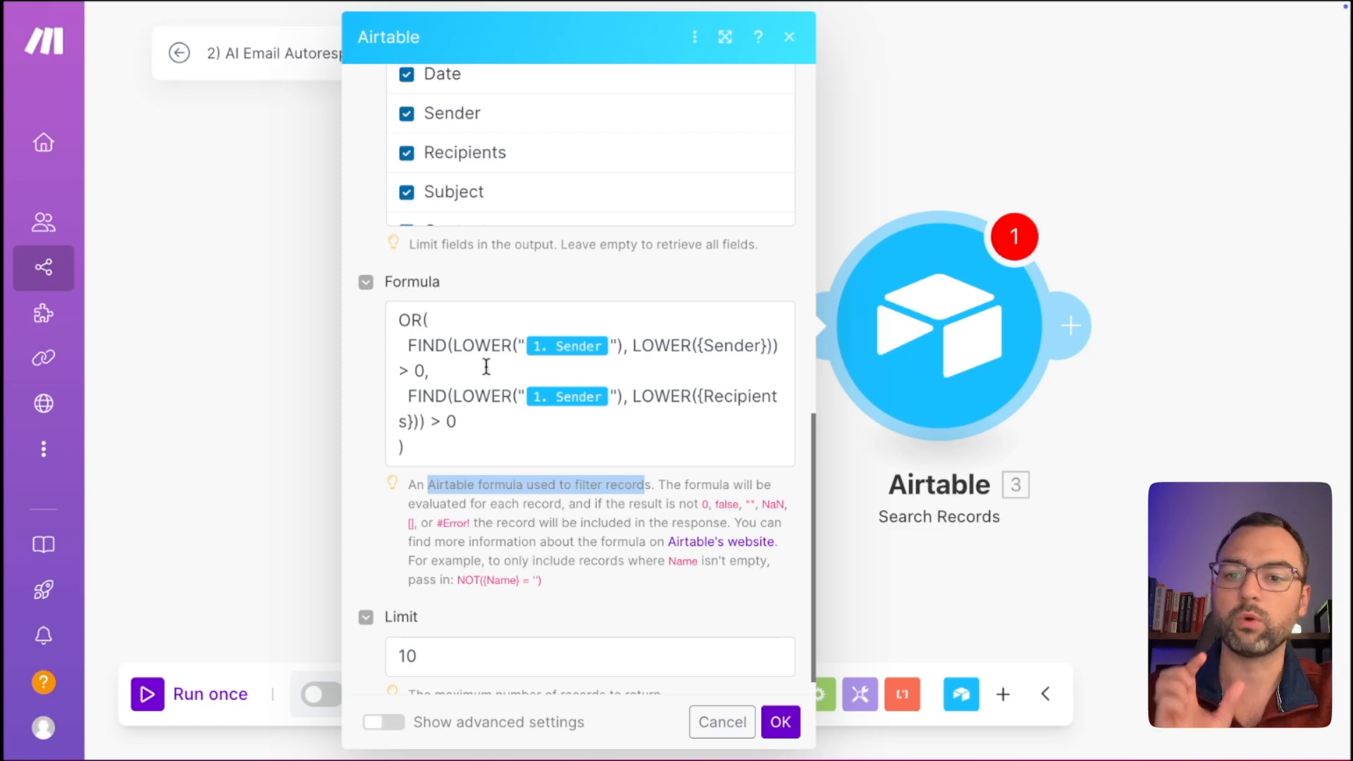
drag(409, 345, 772, 342)
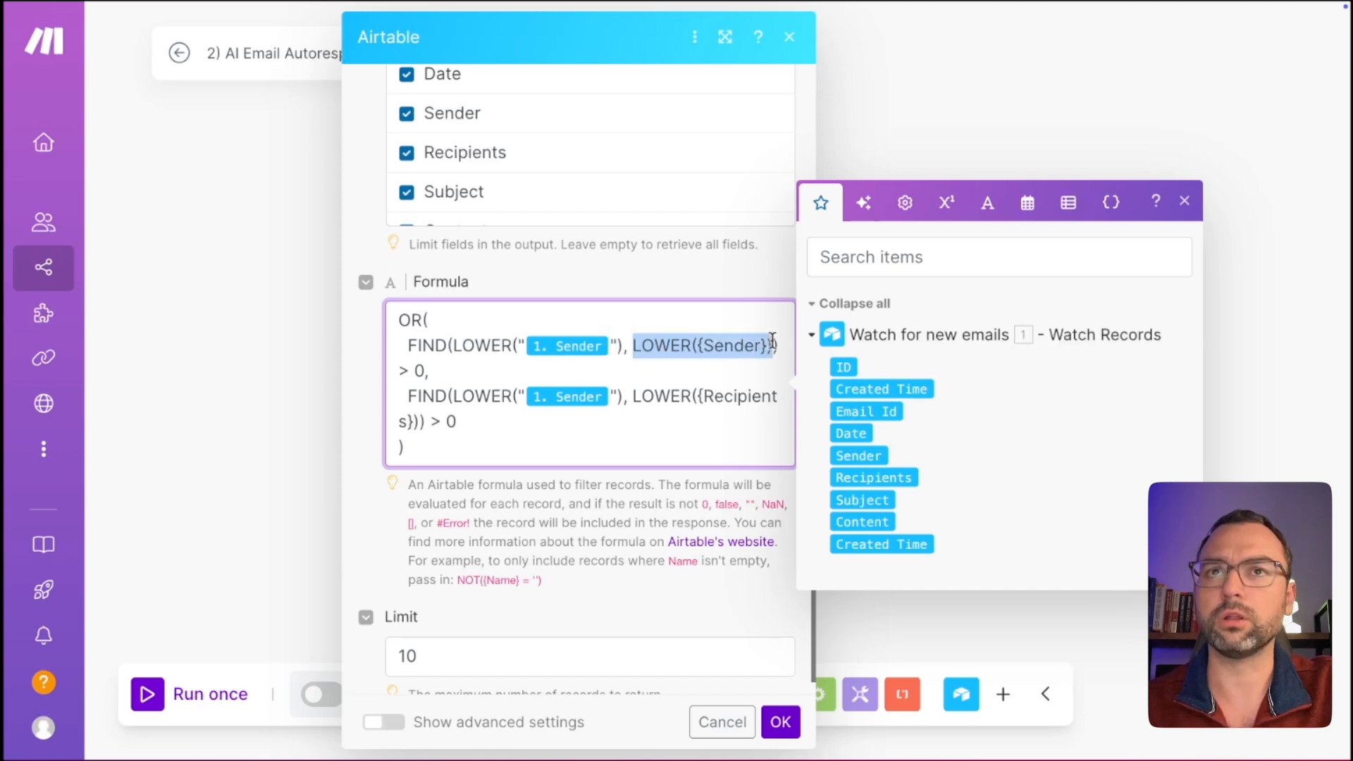
click(702, 364)
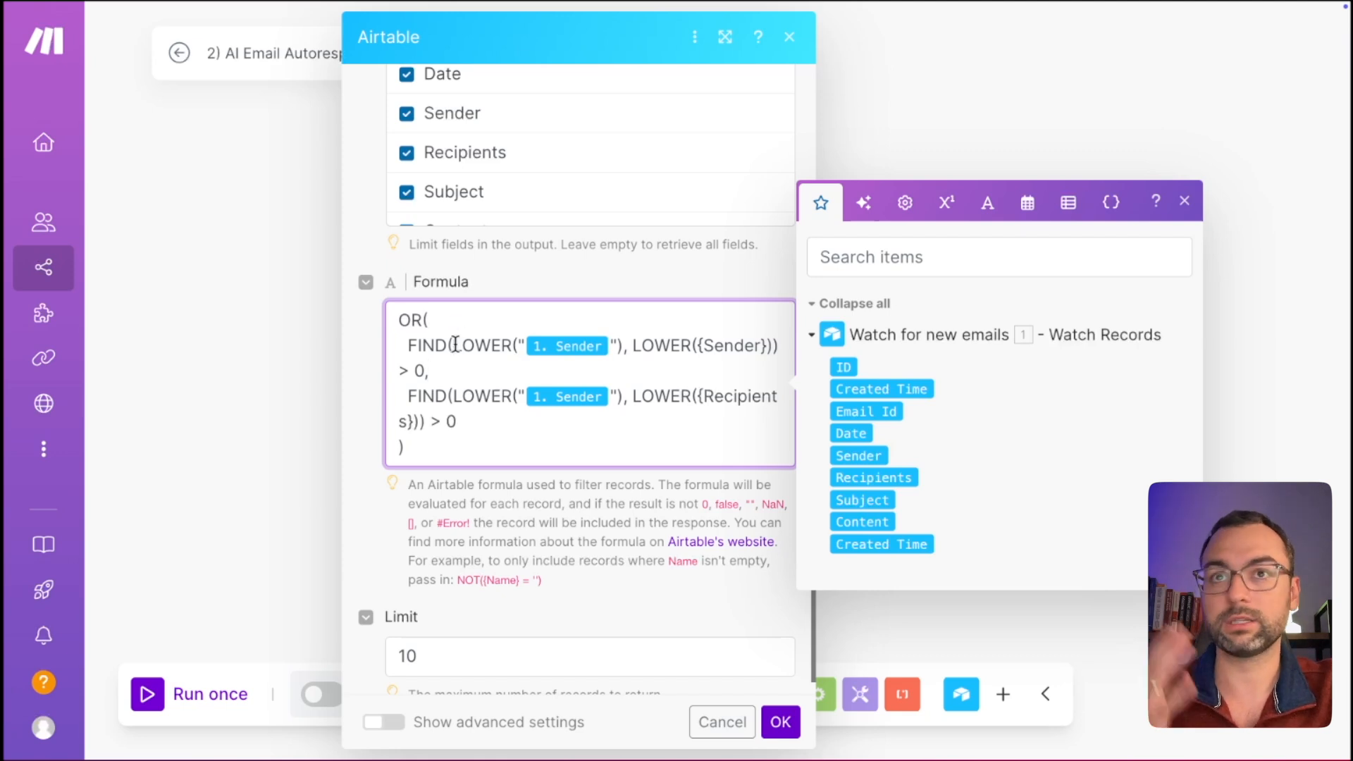
drag(454, 344, 622, 343)
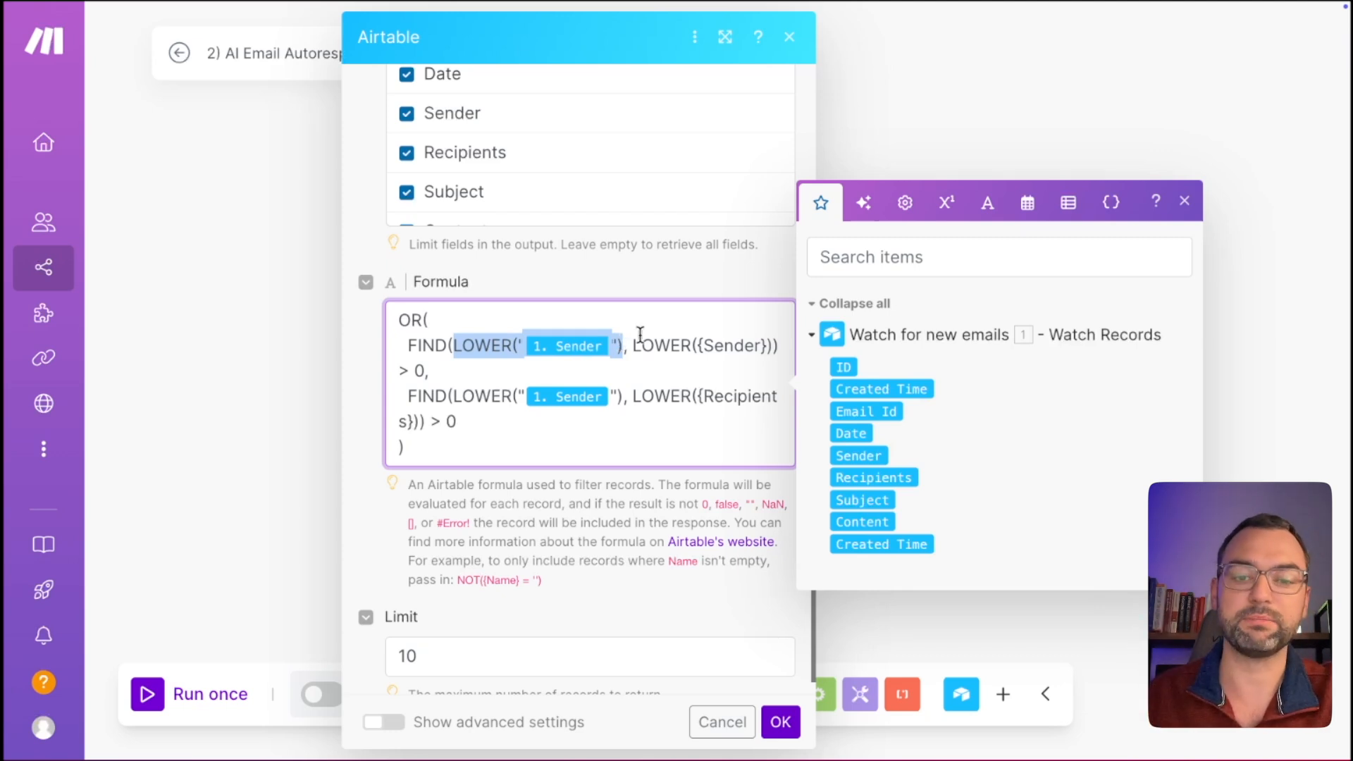
click(634, 344)
key(BackSpace)
key(BackSpace)
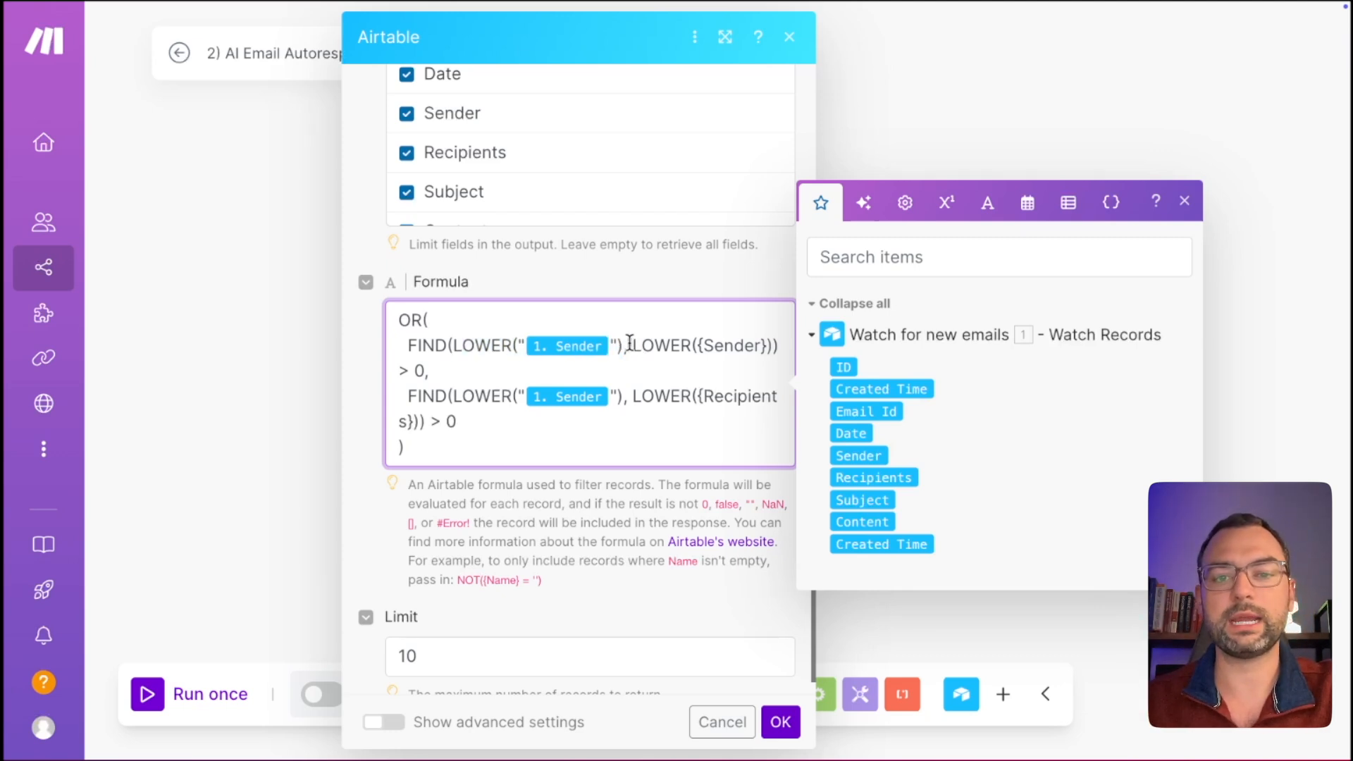
drag(629, 343, 776, 336)
click(771, 336)
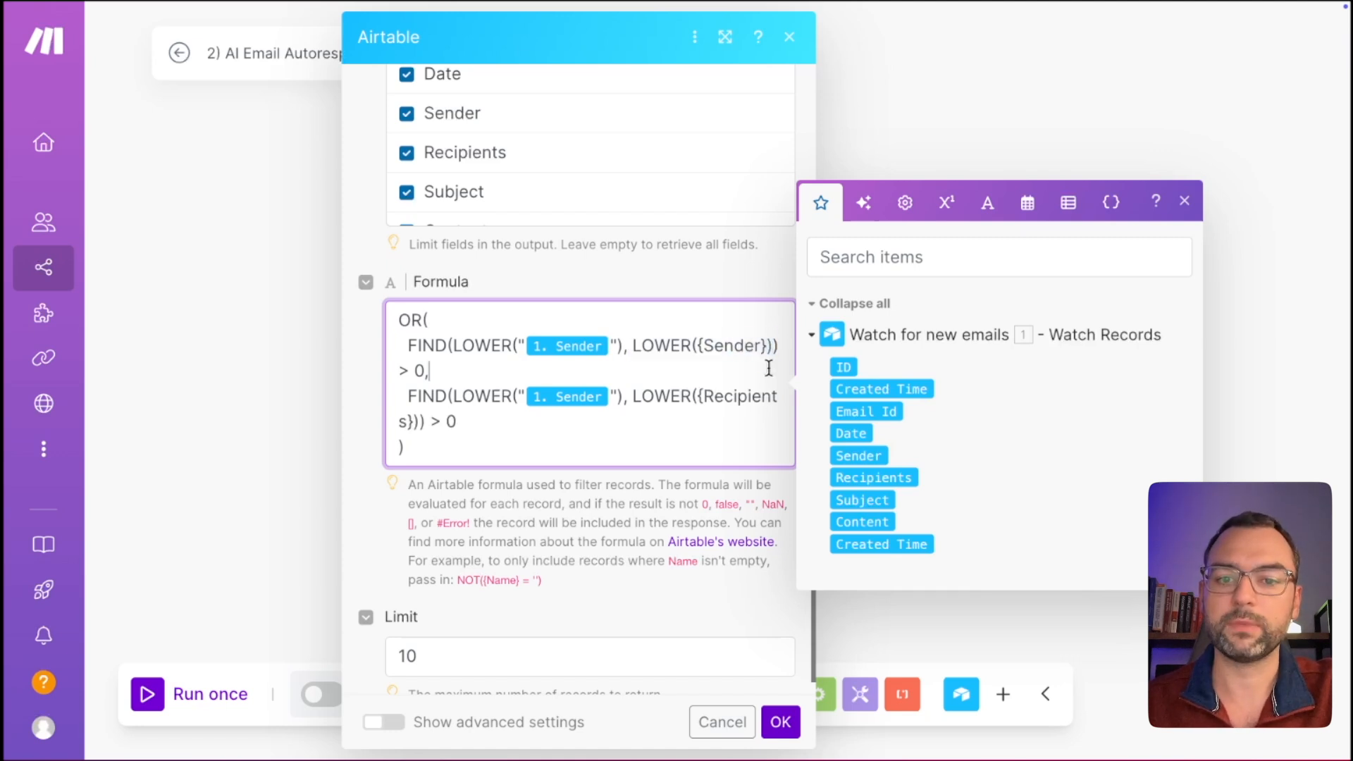
drag(632, 344, 687, 339)
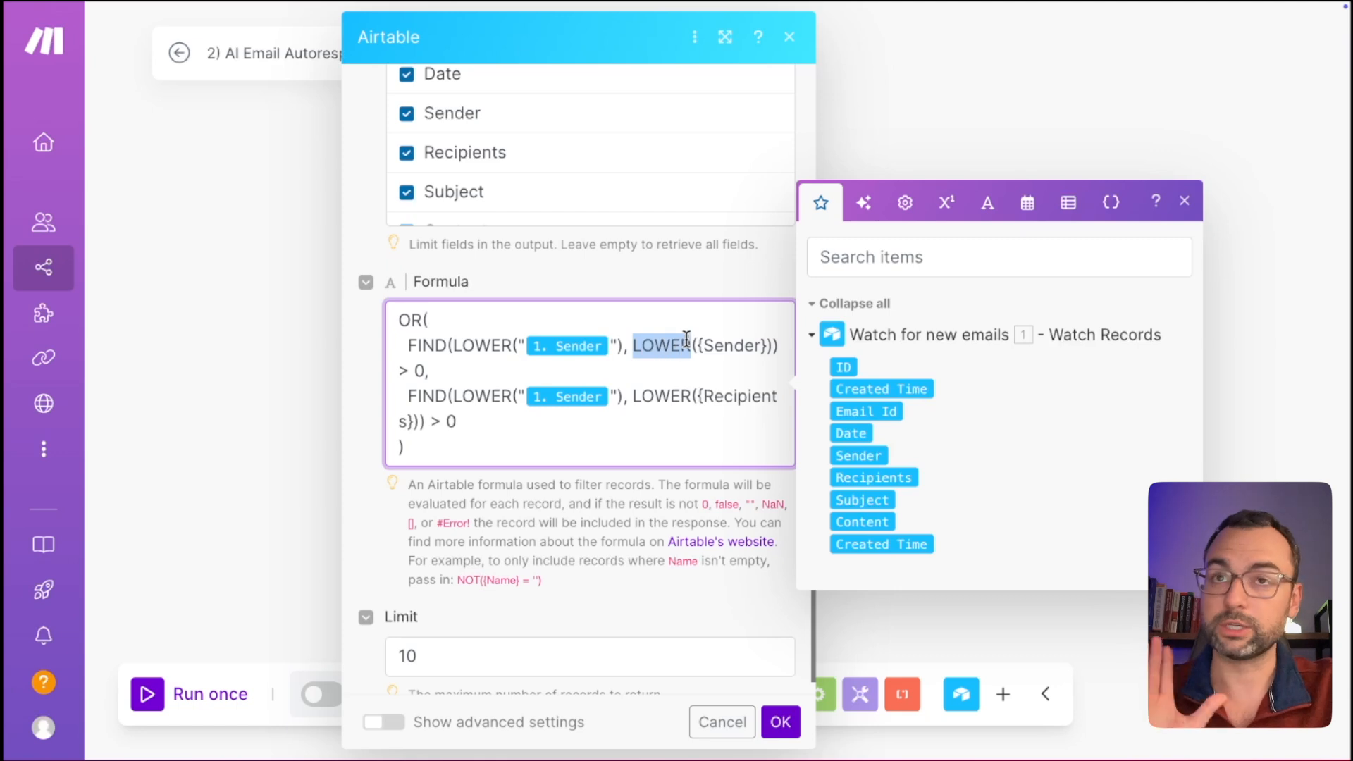
click(699, 346)
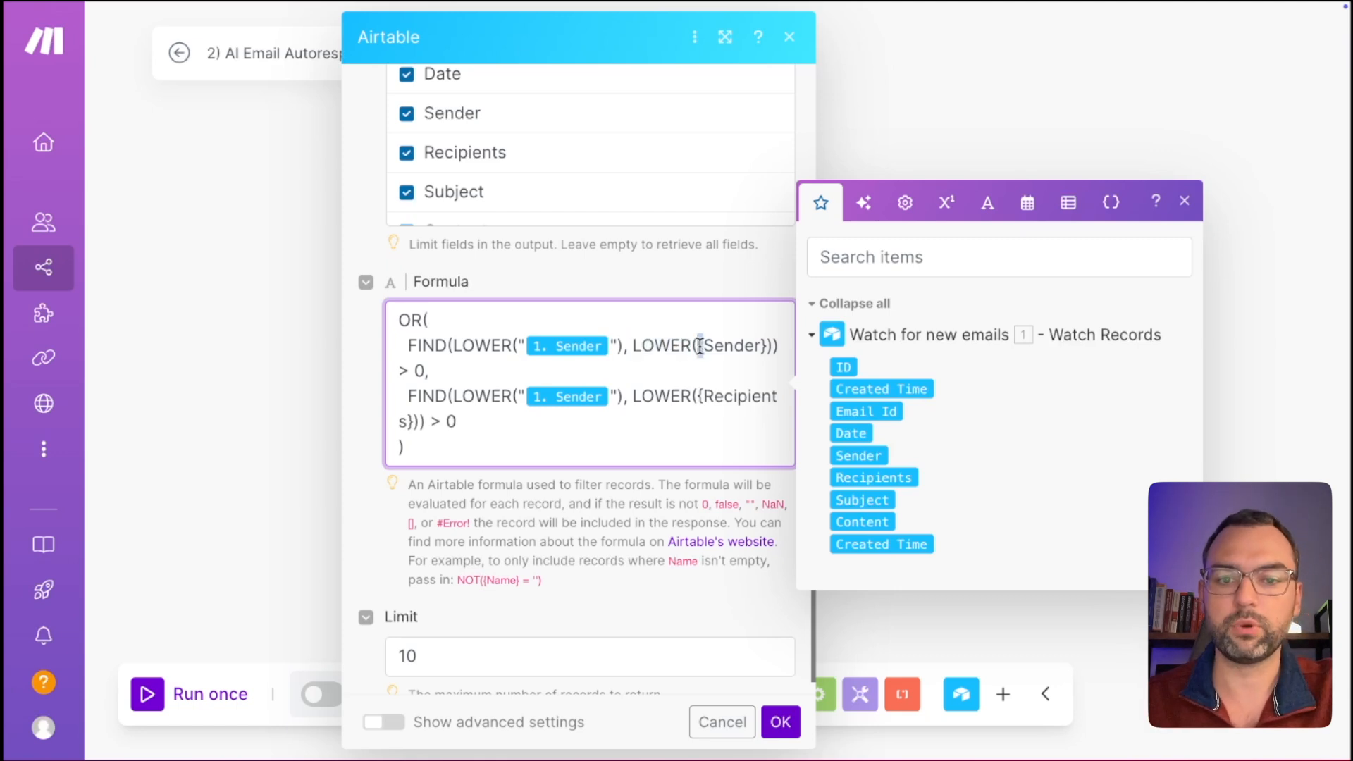
drag(698, 346, 770, 345)
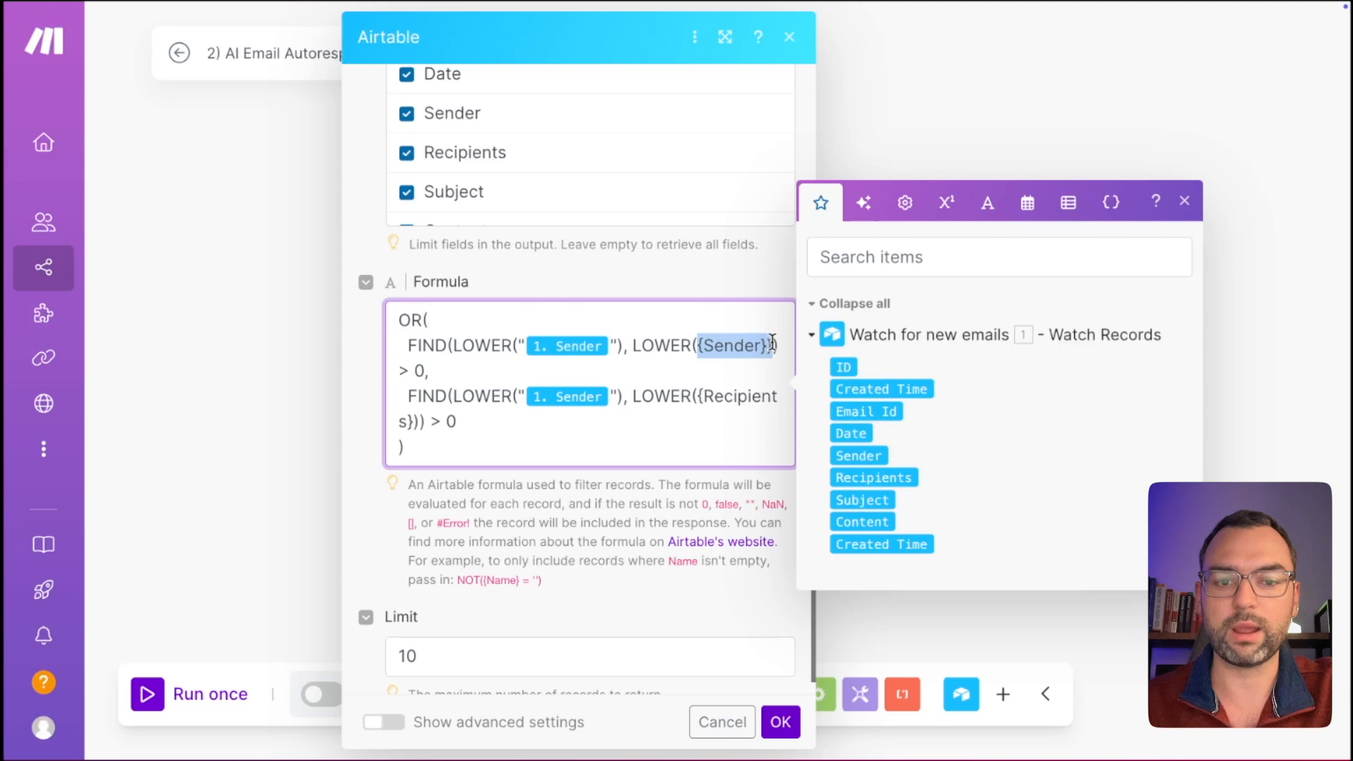
click(767, 388)
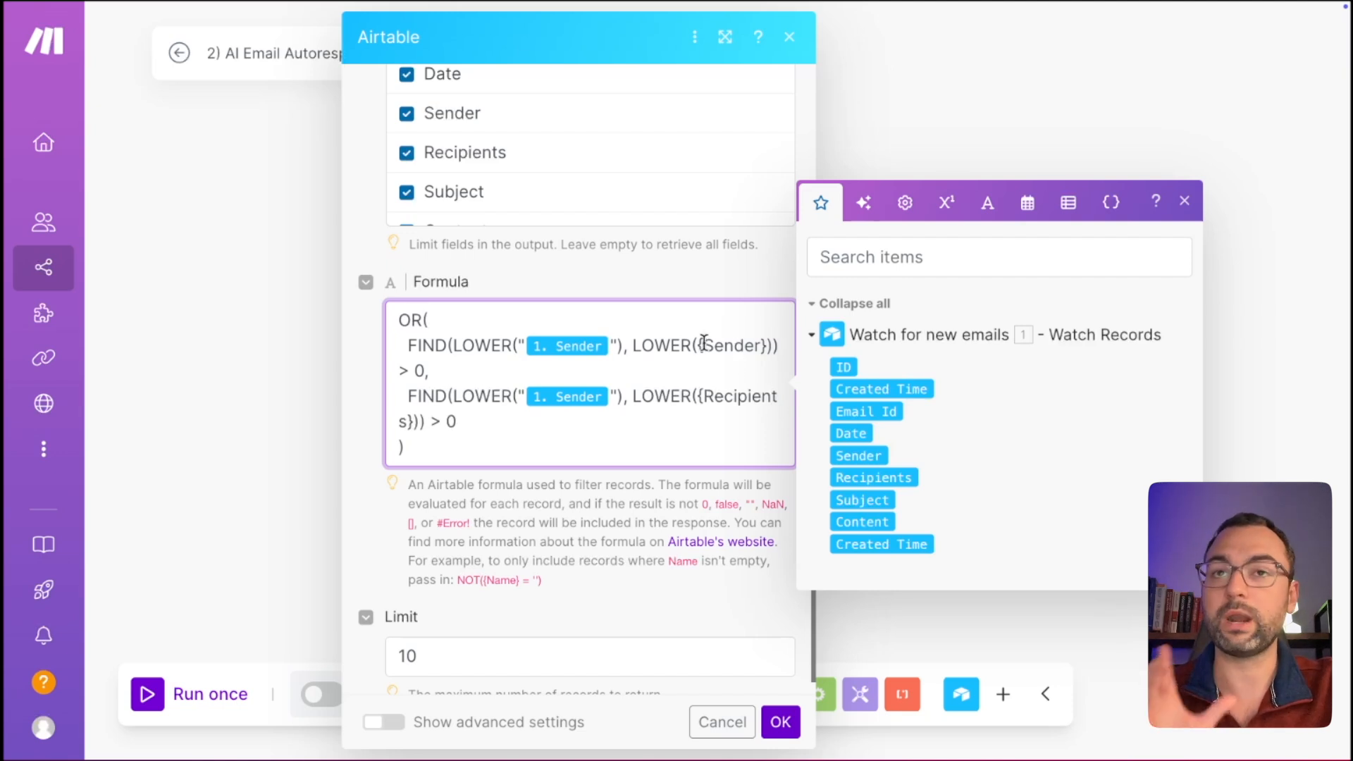
mouse_move(703, 344)
mouse_down()
mouse_move(760, 344)
mouse_move(702, 344)
mouse_move(730, 344)
mouse_up()
click(759, 368)
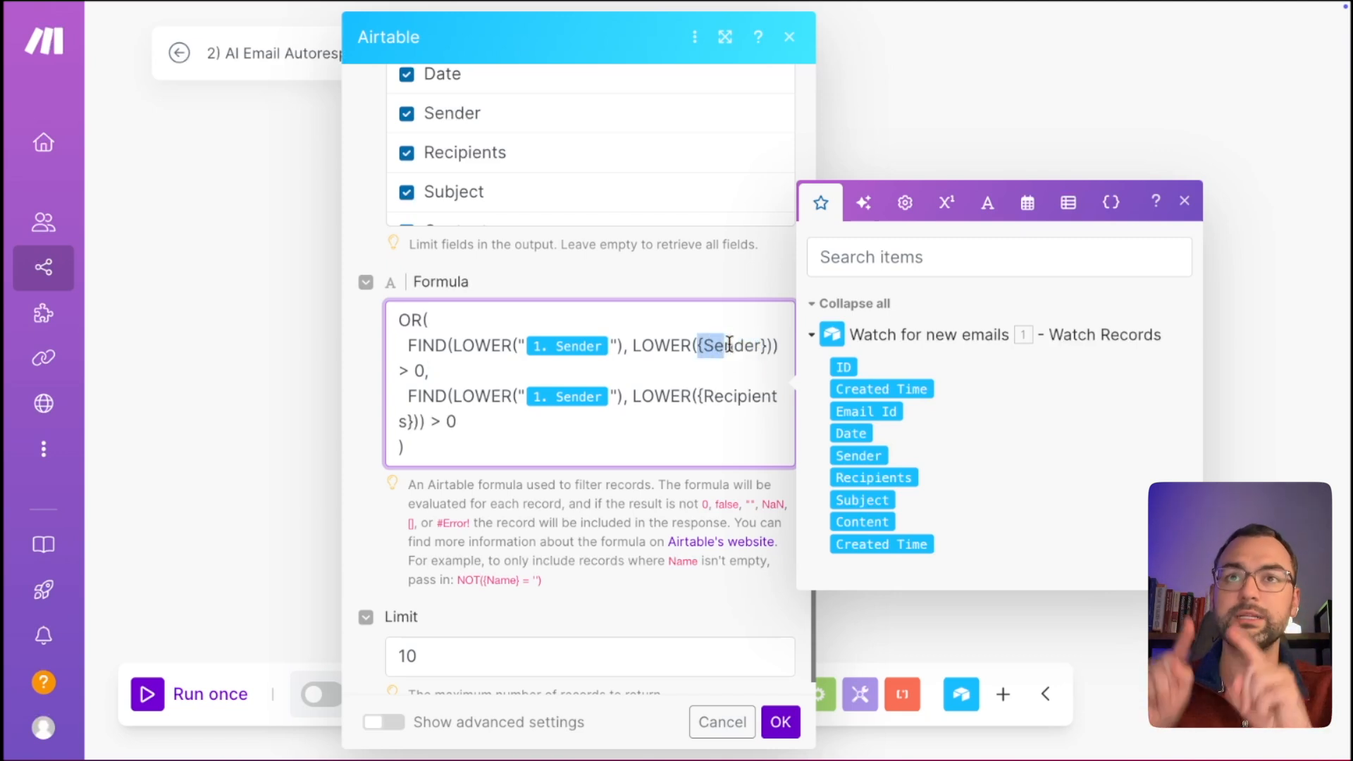
click(717, 362)
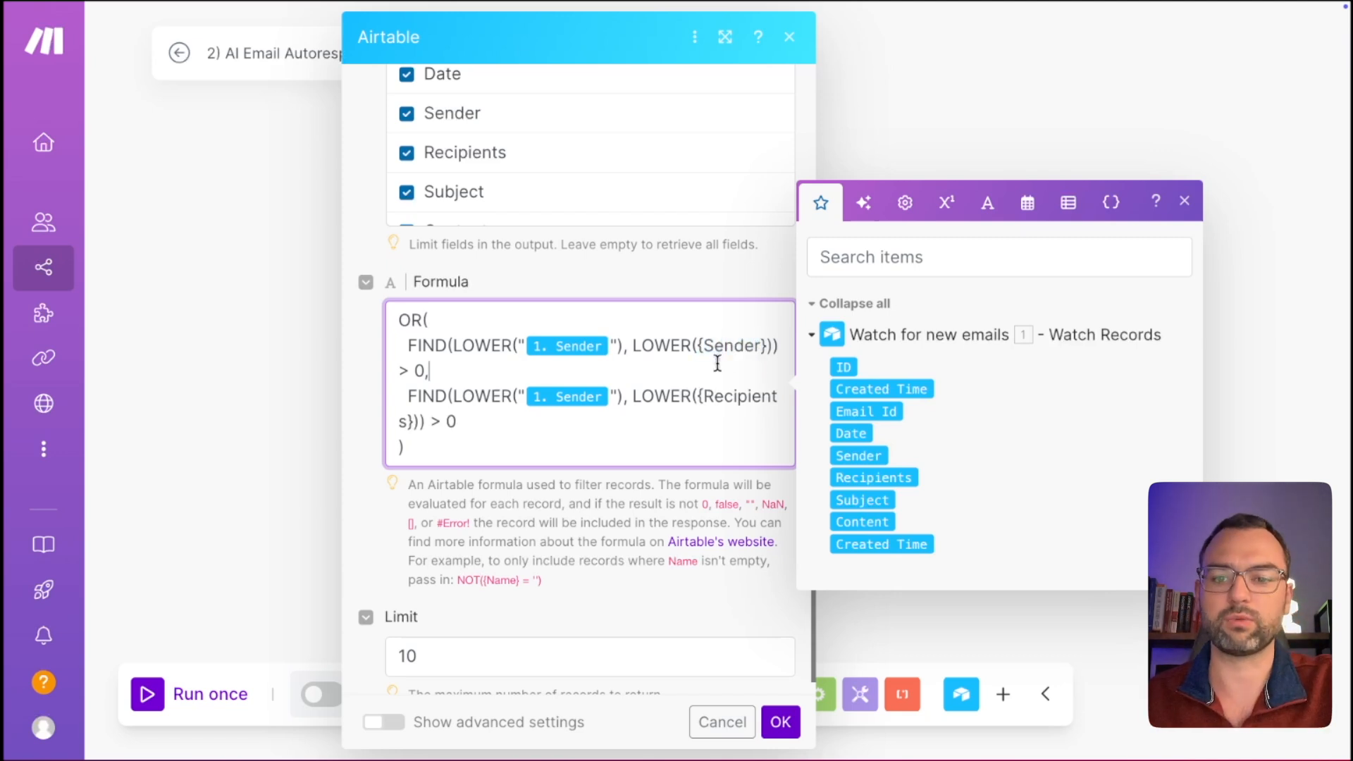
Review the > 0 check and the {Recipients} clause, then select the whole search formula.
drag(434, 370, 399, 371)
click(471, 371)
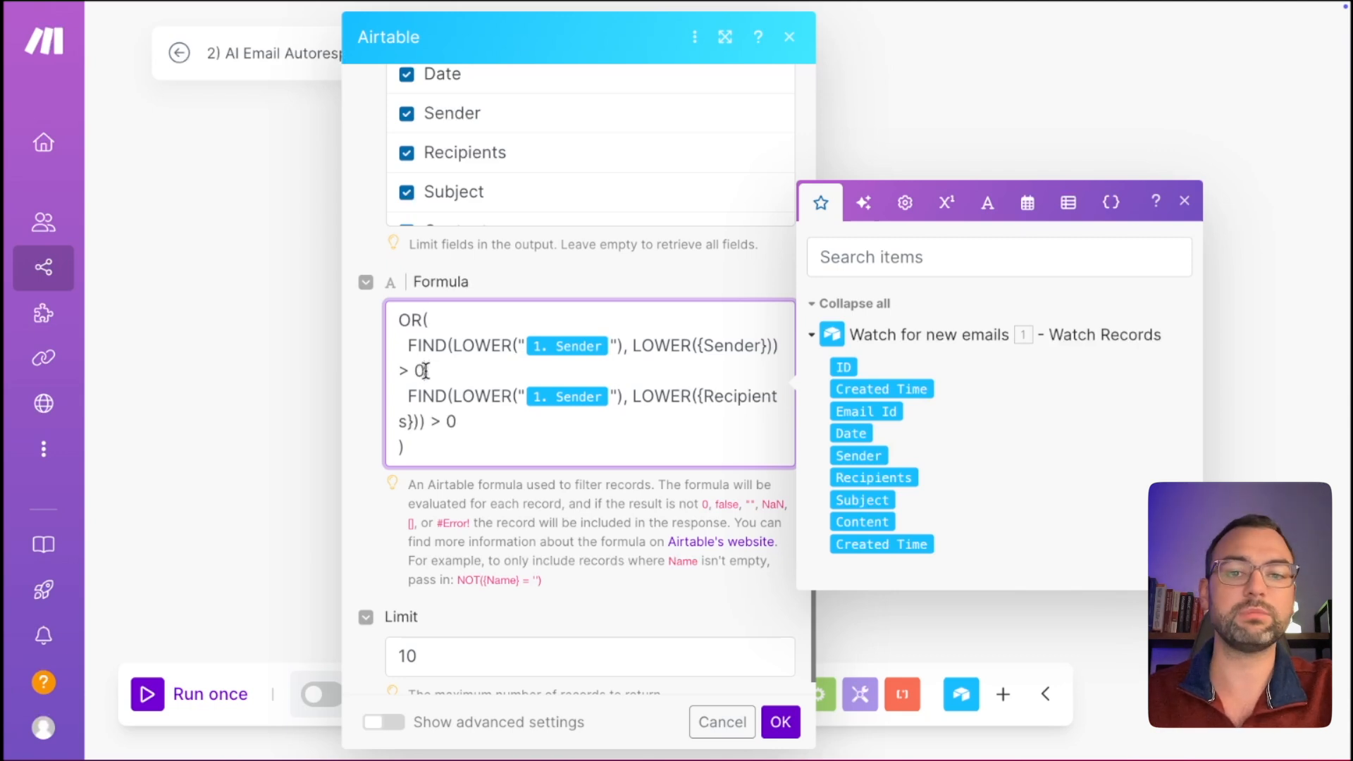
drag(427, 372, 412, 348)
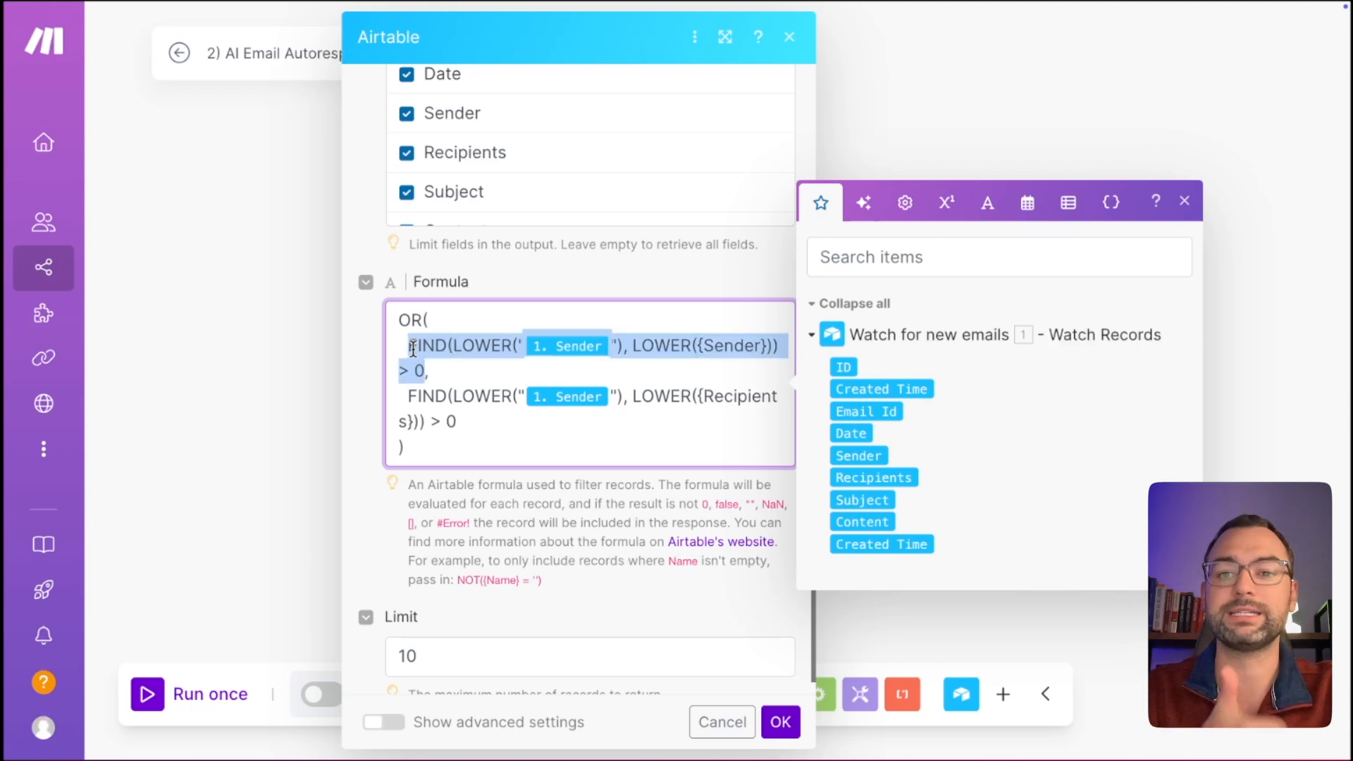
click(449, 370)
drag(704, 346, 732, 348)
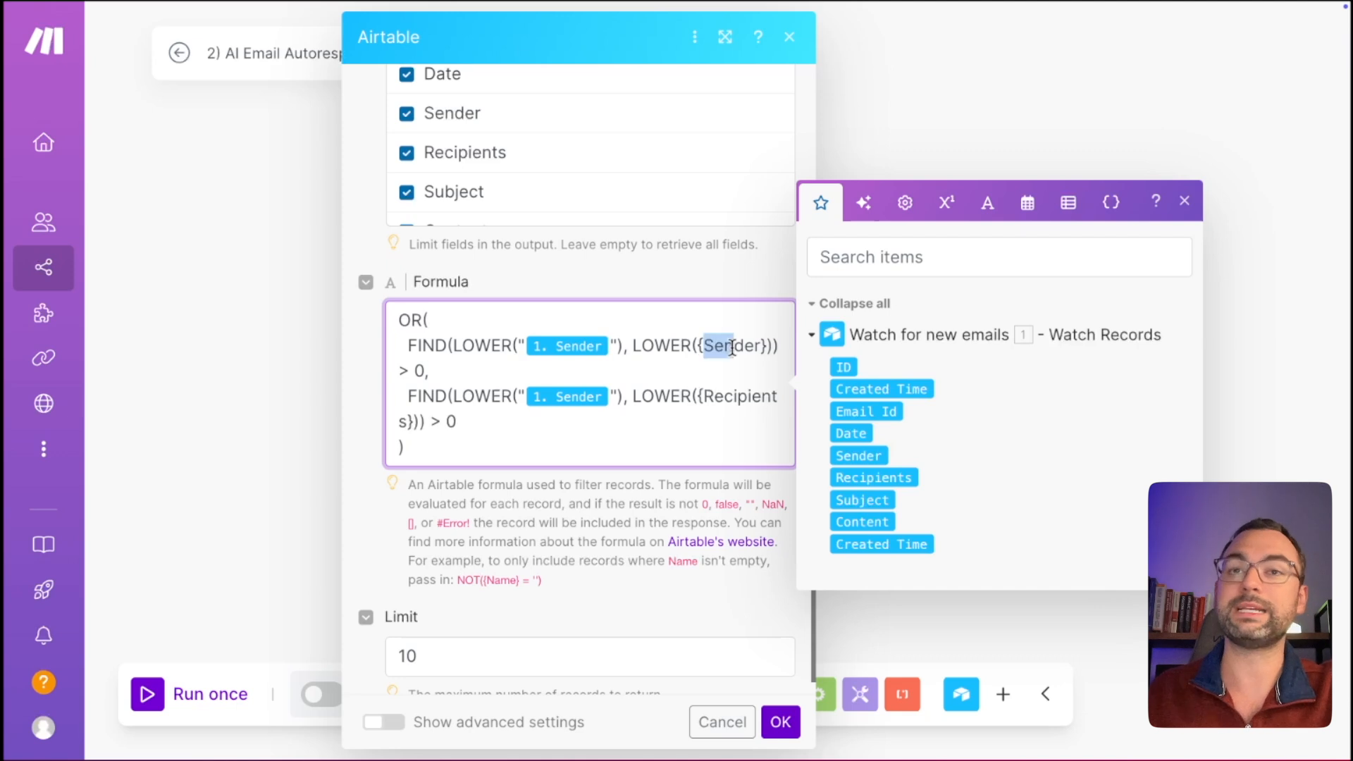
click(474, 392)
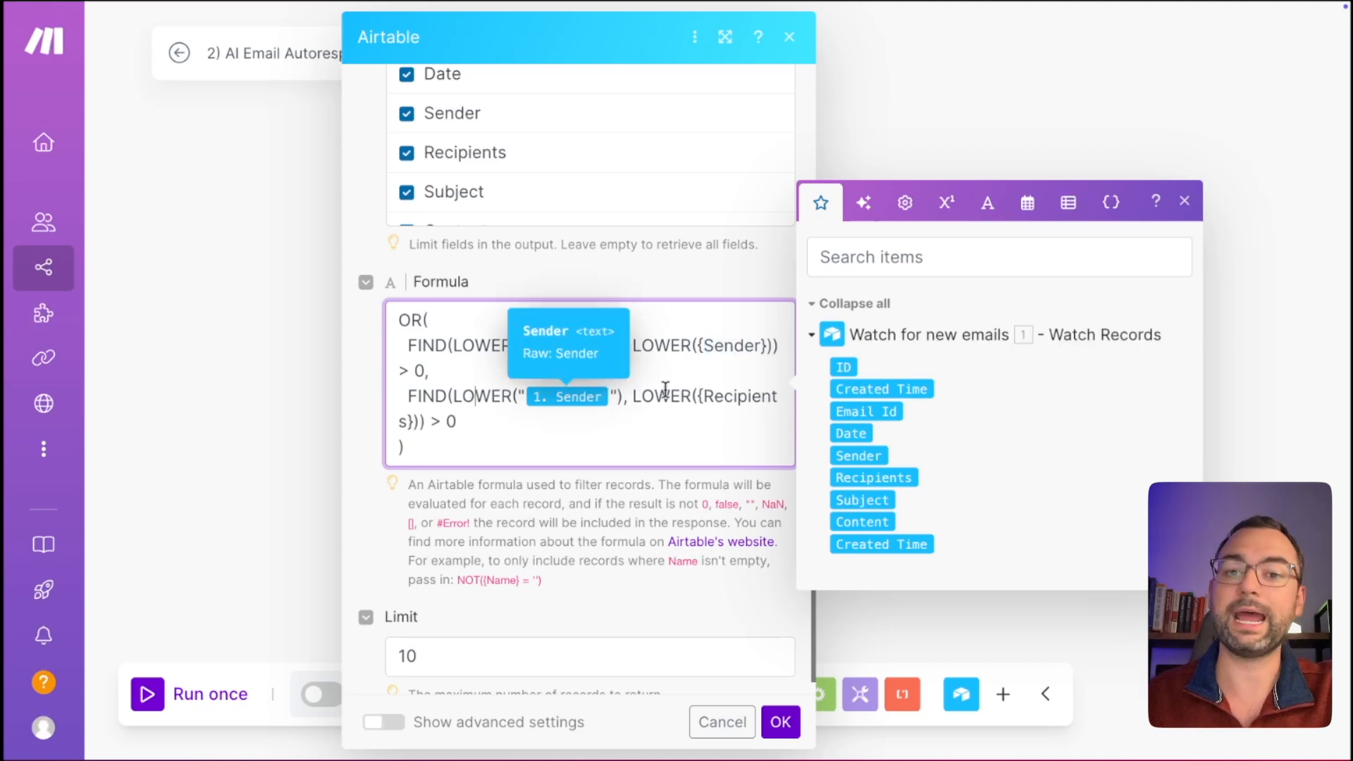
drag(714, 394, 737, 393)
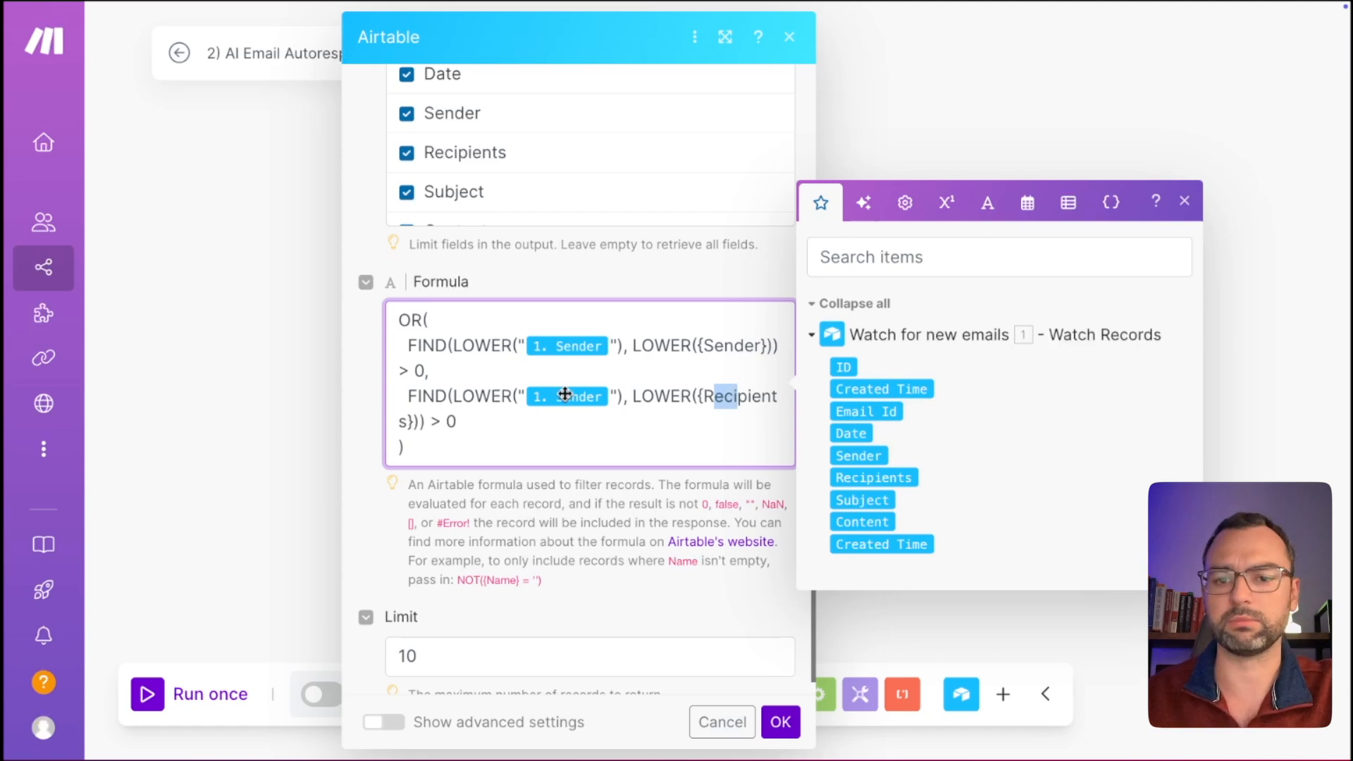
drag(408, 395, 623, 393)
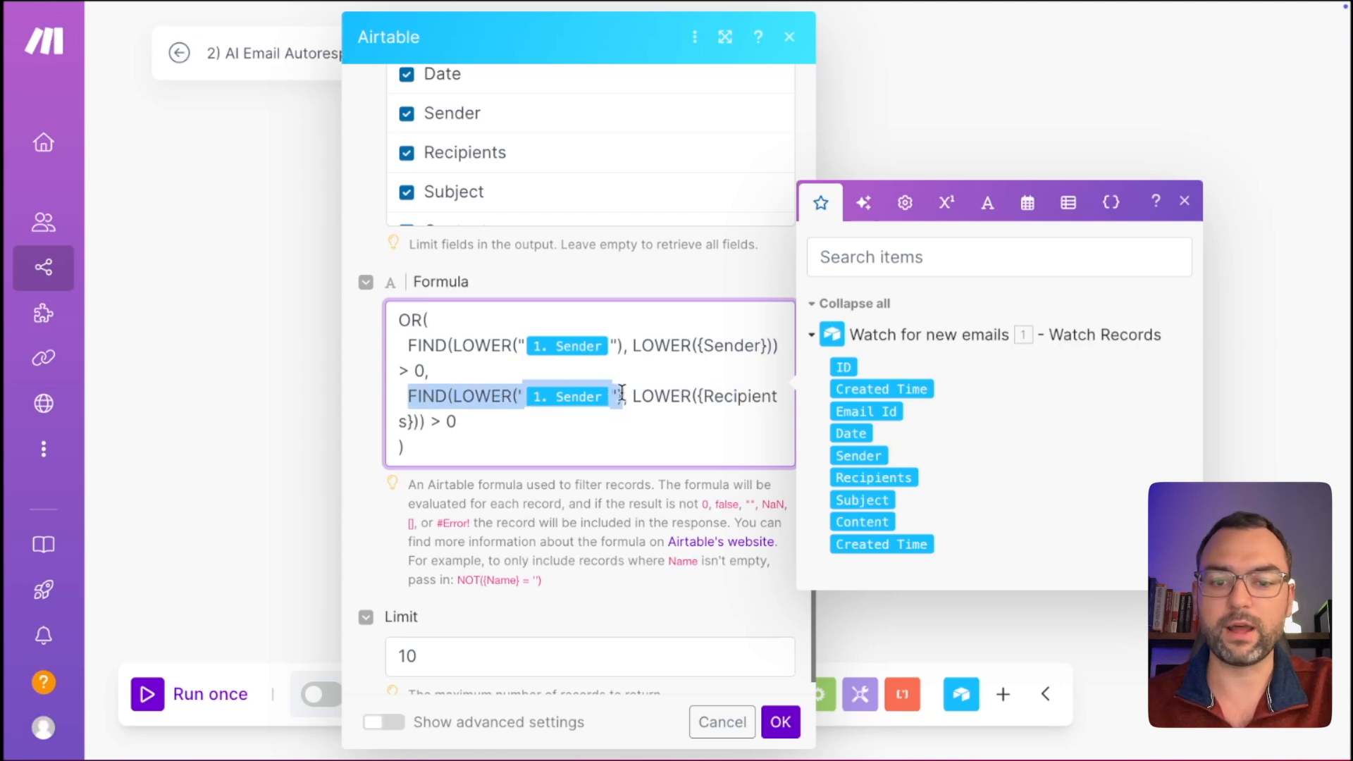
click(592, 422)
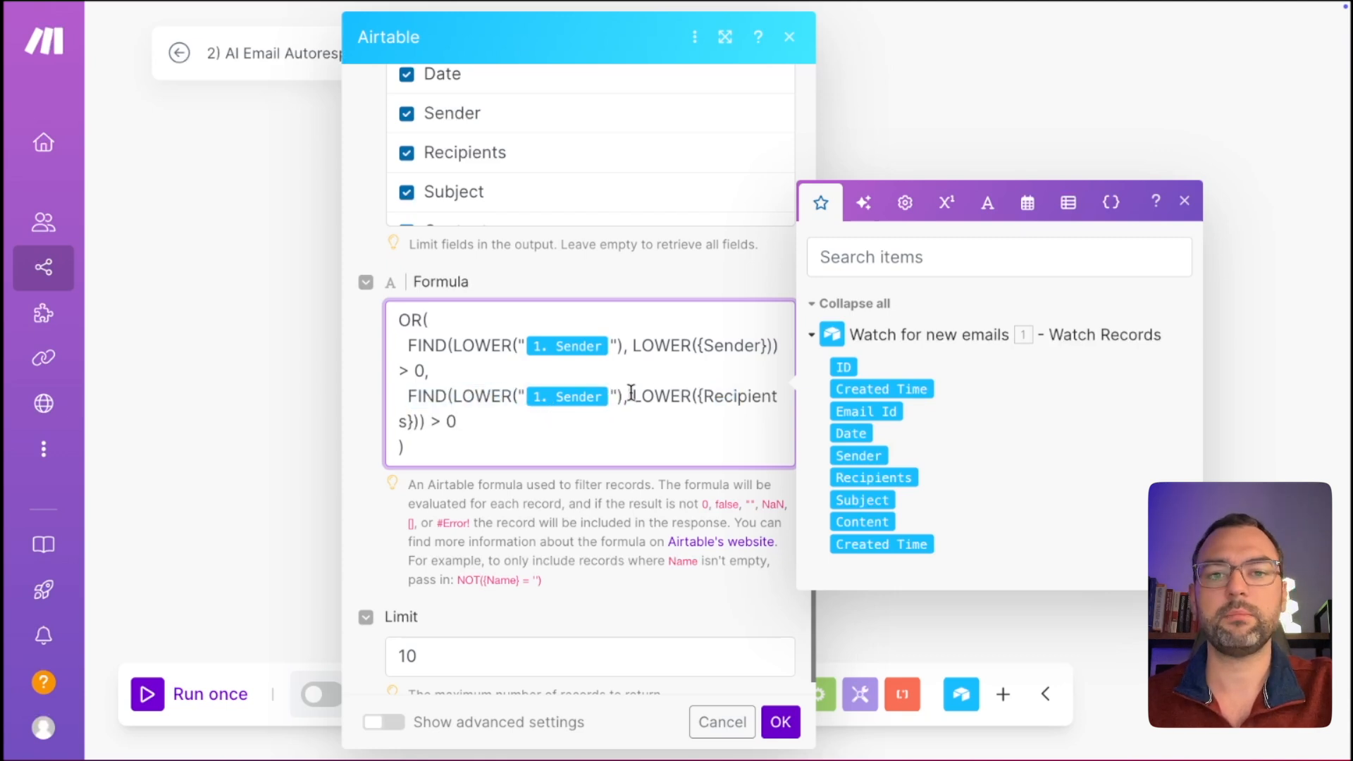
drag(703, 395, 779, 395)
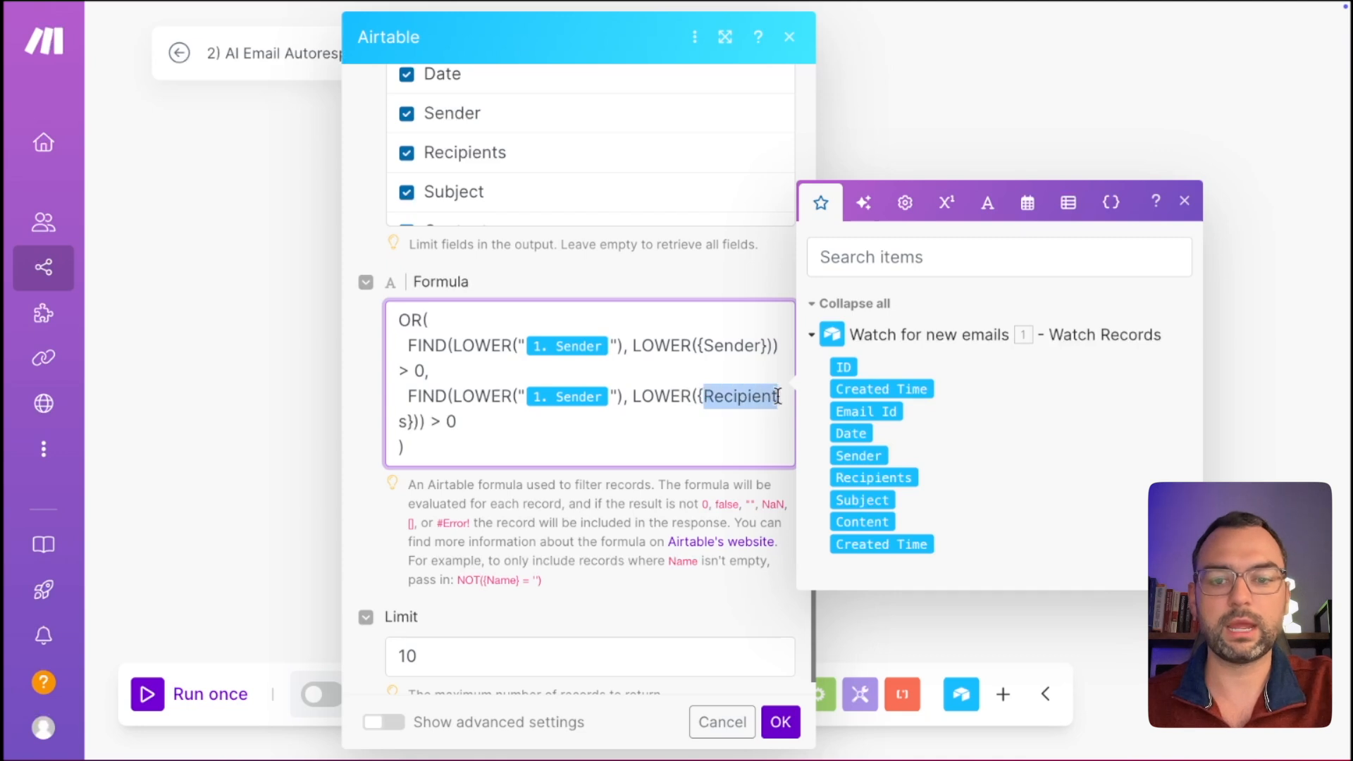
click(698, 394)
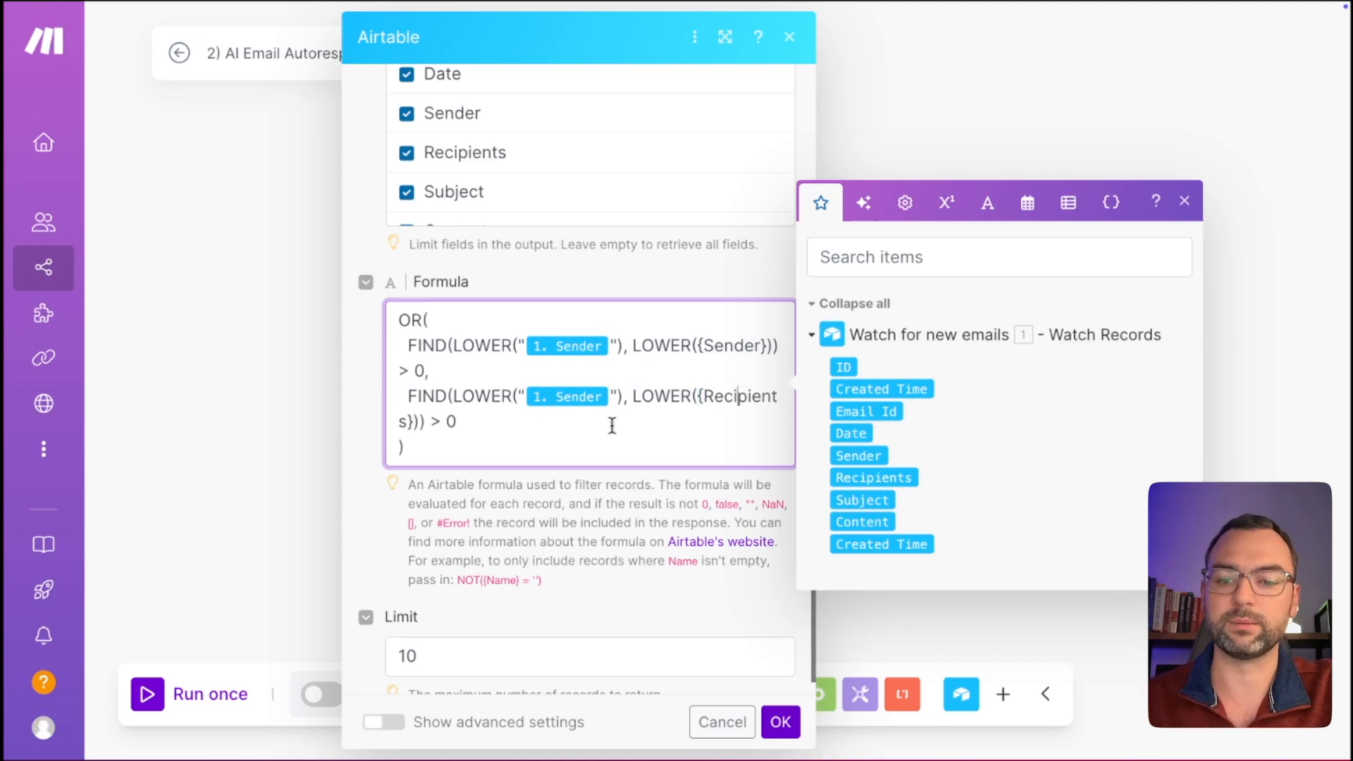
click(579, 459)
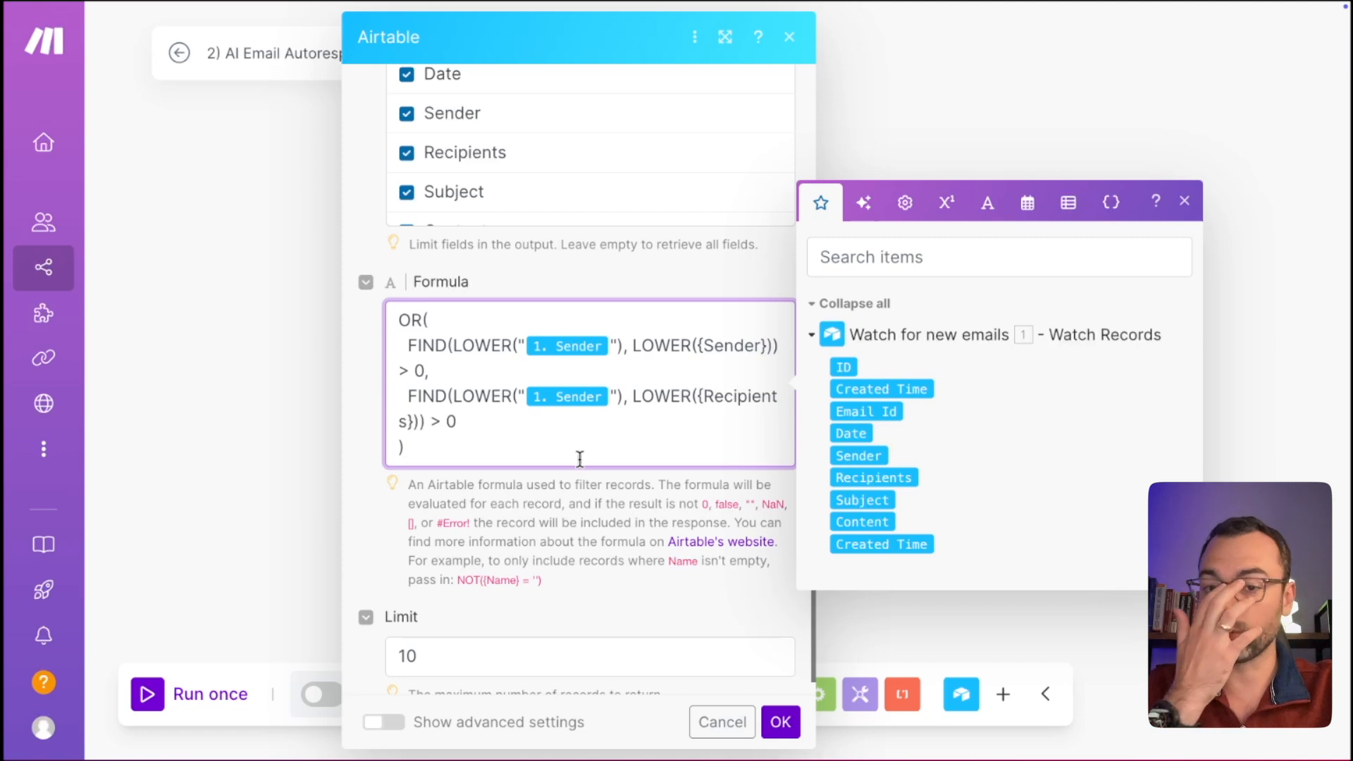
drag(452, 448, 399, 318)
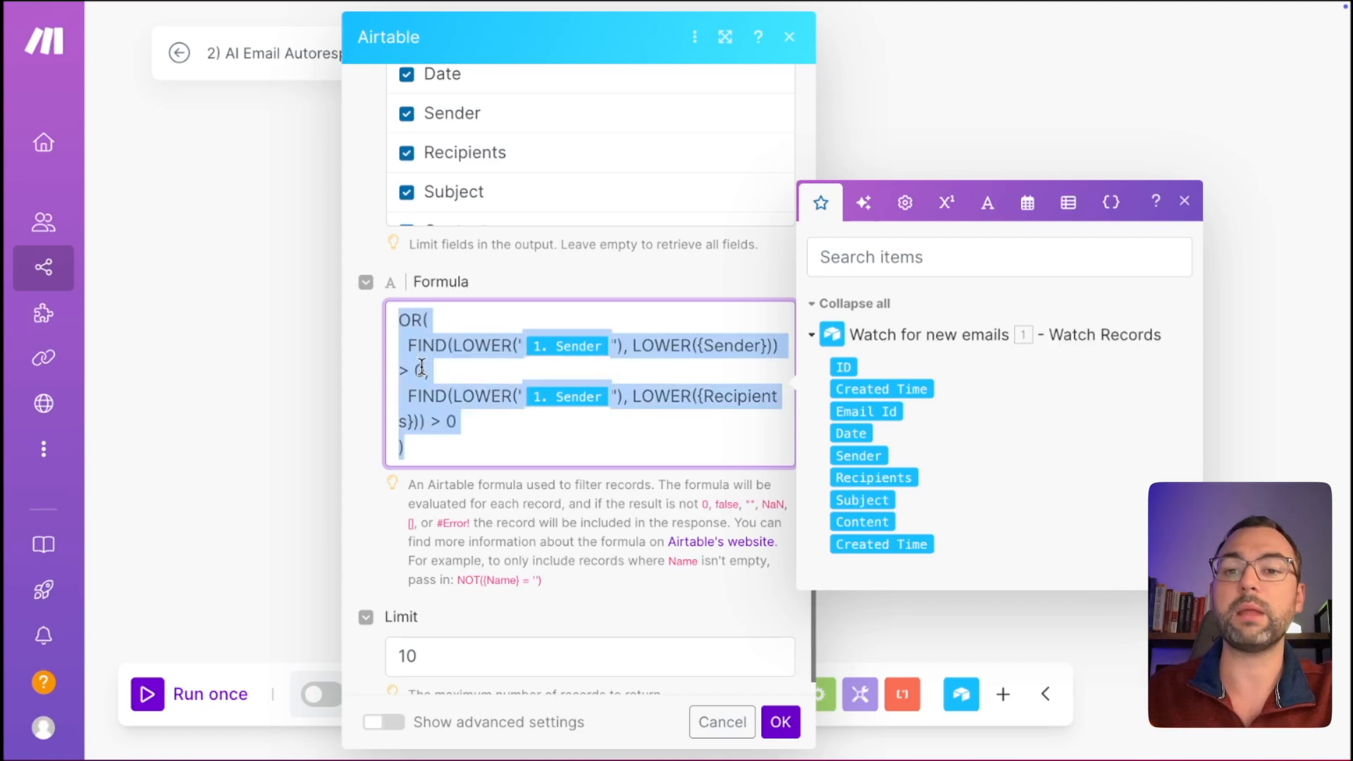
click(442, 469)
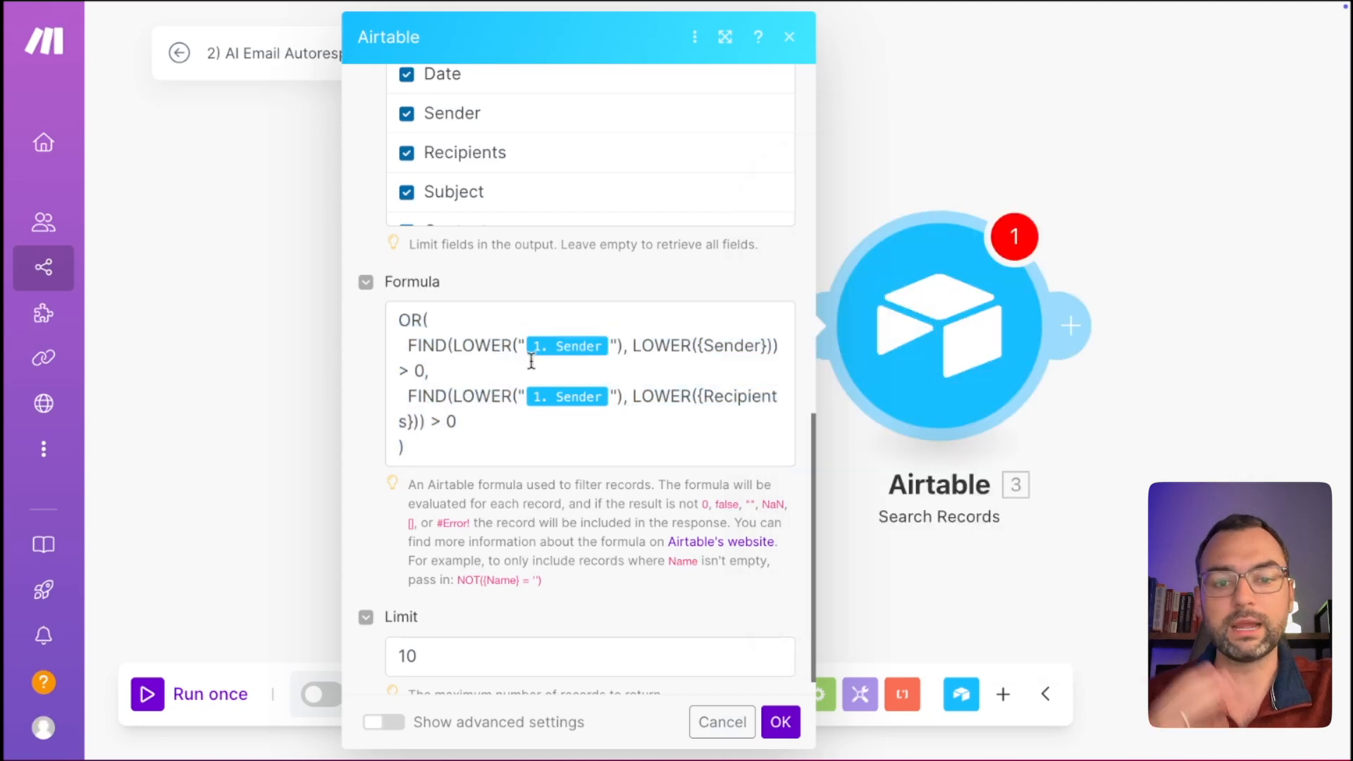
scroll(561, 497, down, 1)
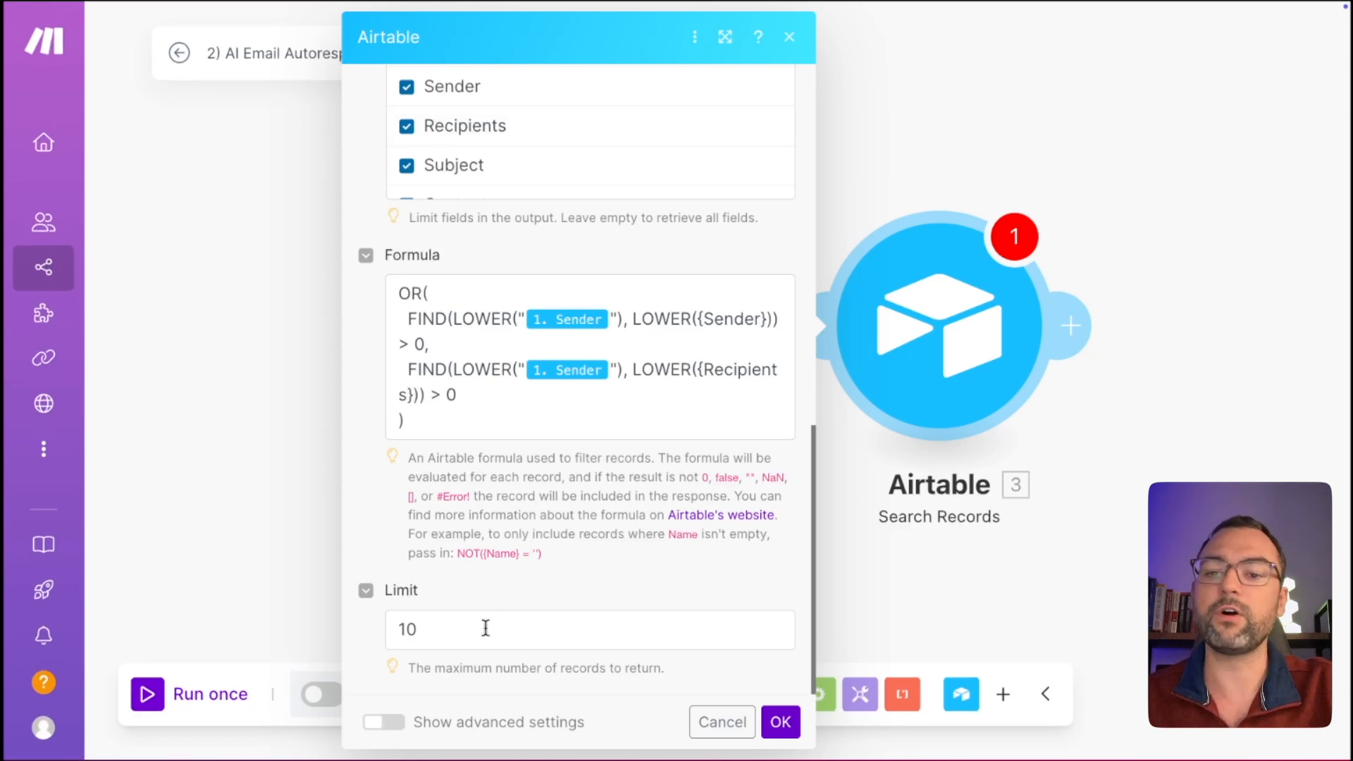
drag(484, 628, 386, 630)
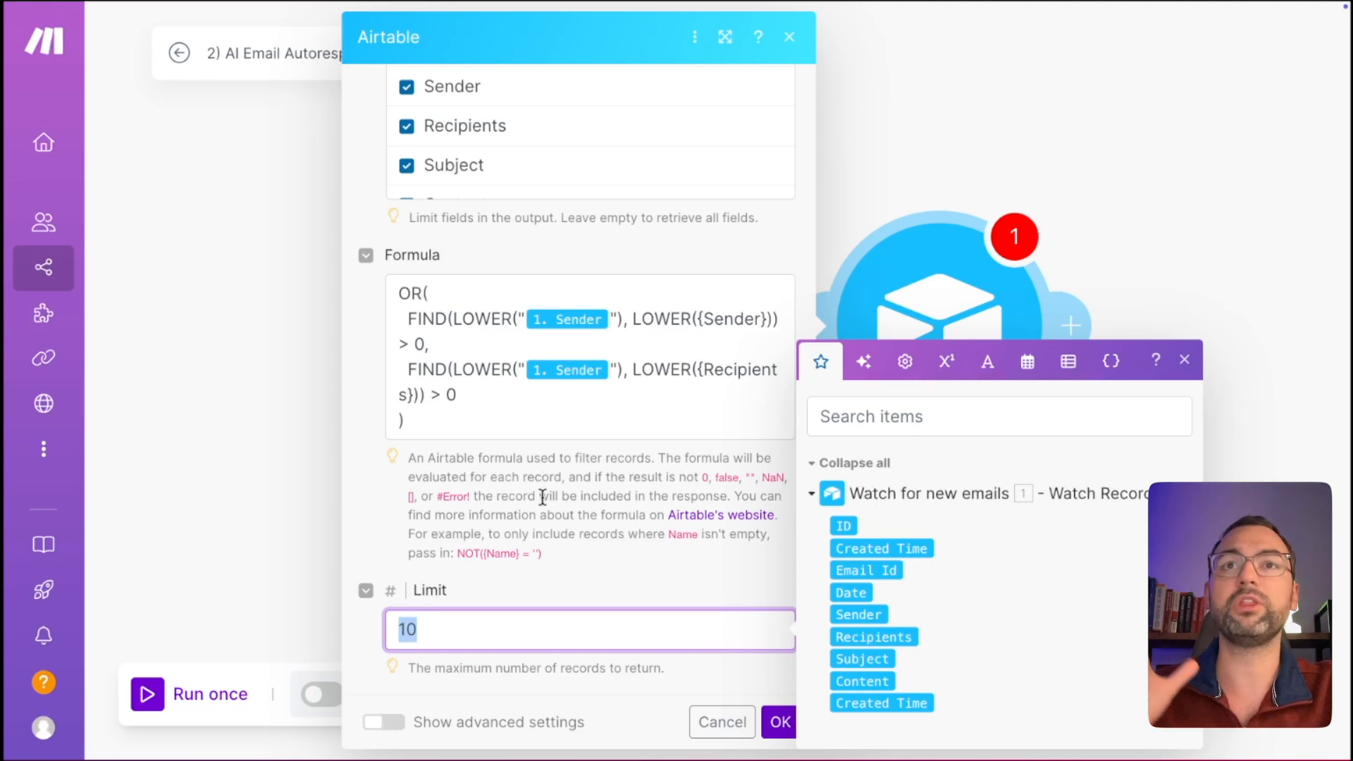
click(558, 574)
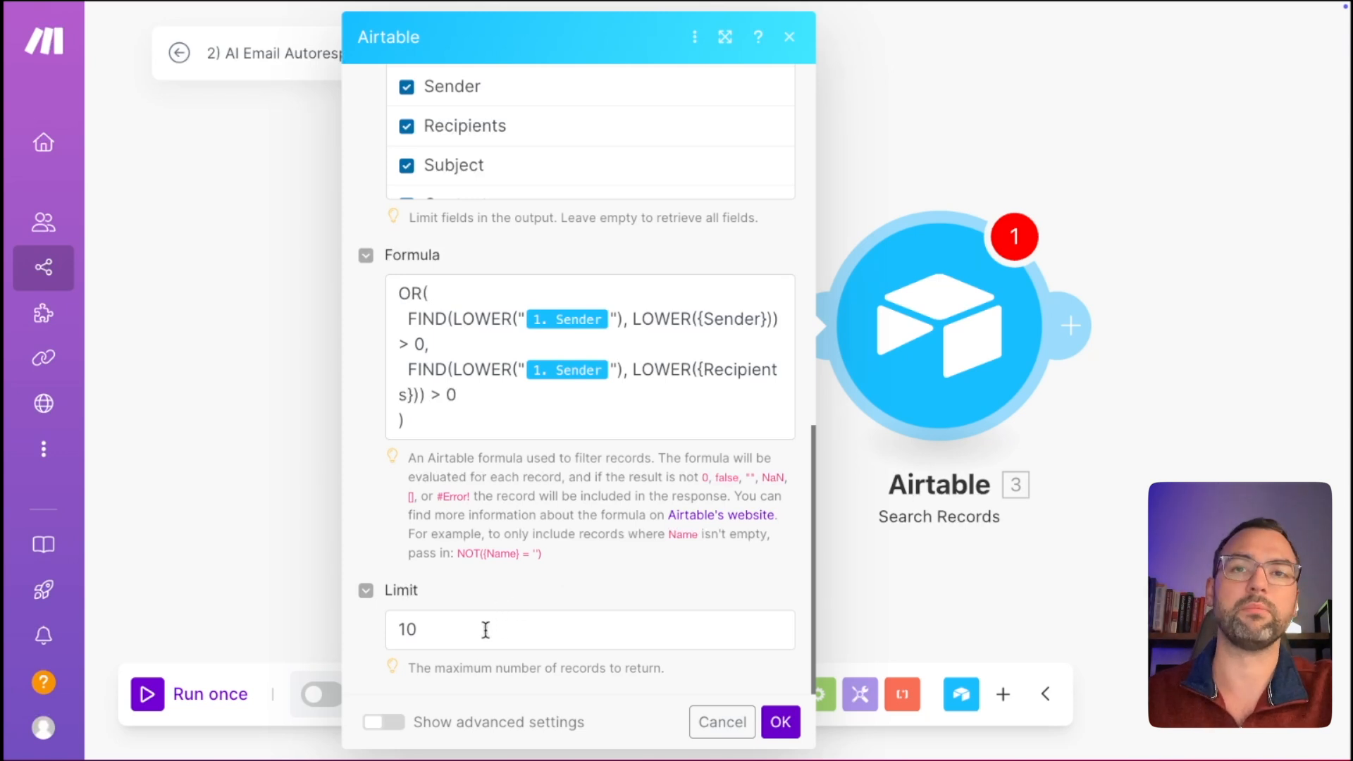
Save the search settings and start the email watcher manually from the 'Awesome Content!' record.
click(780, 724)
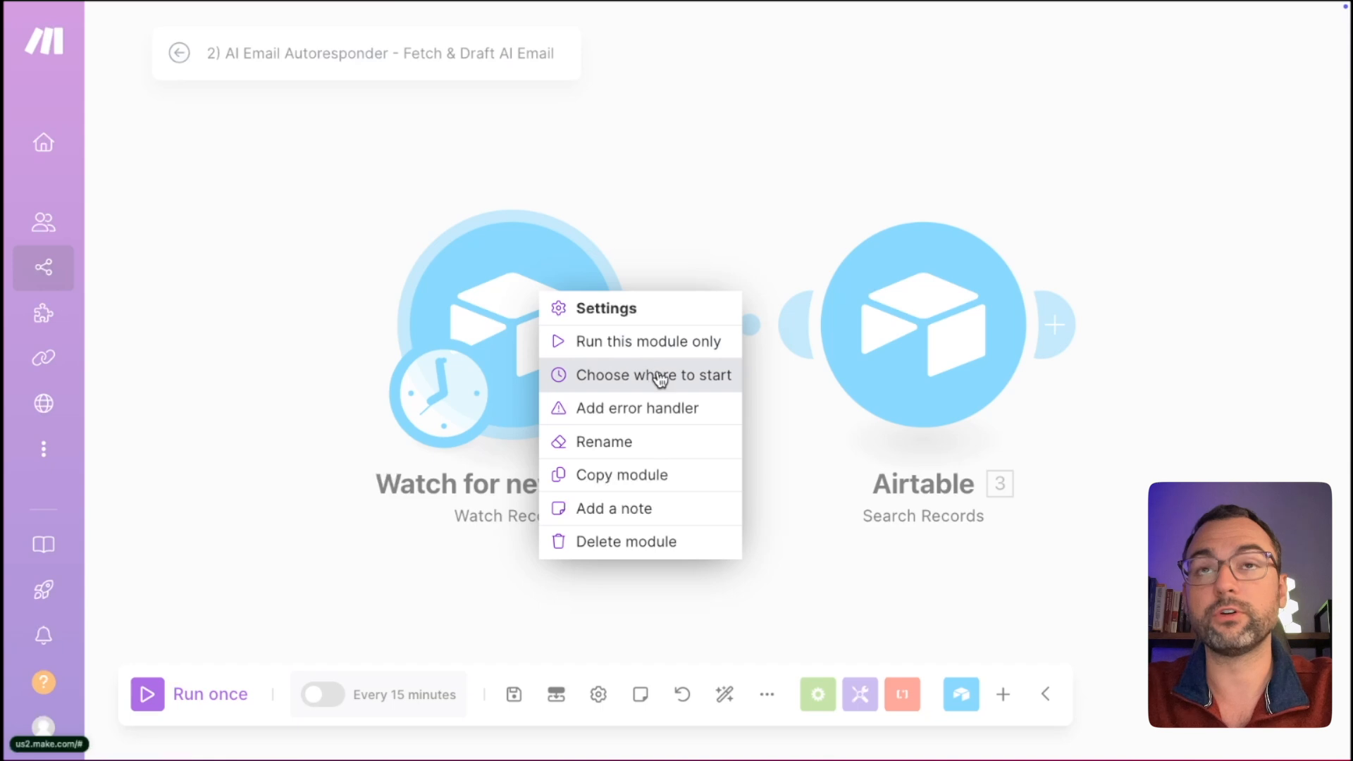
click(660, 379)
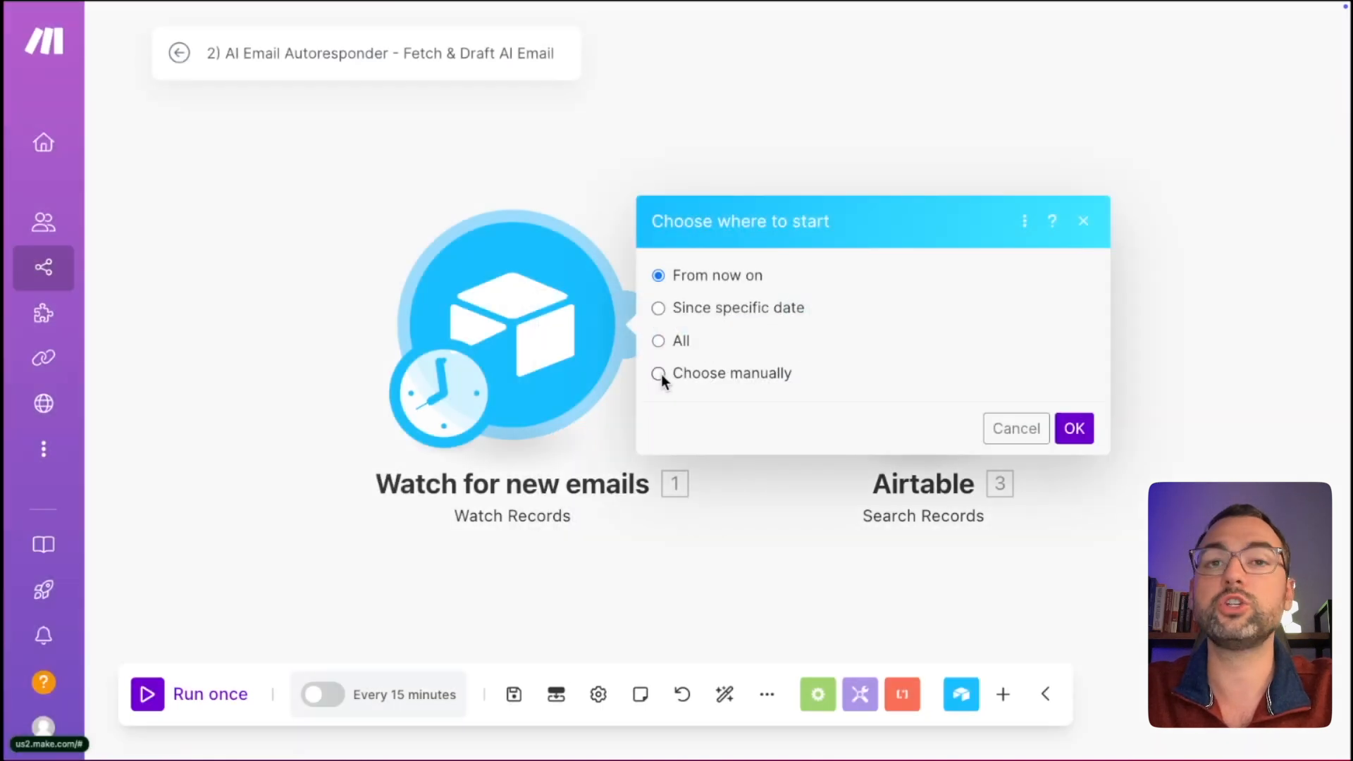
click(659, 373)
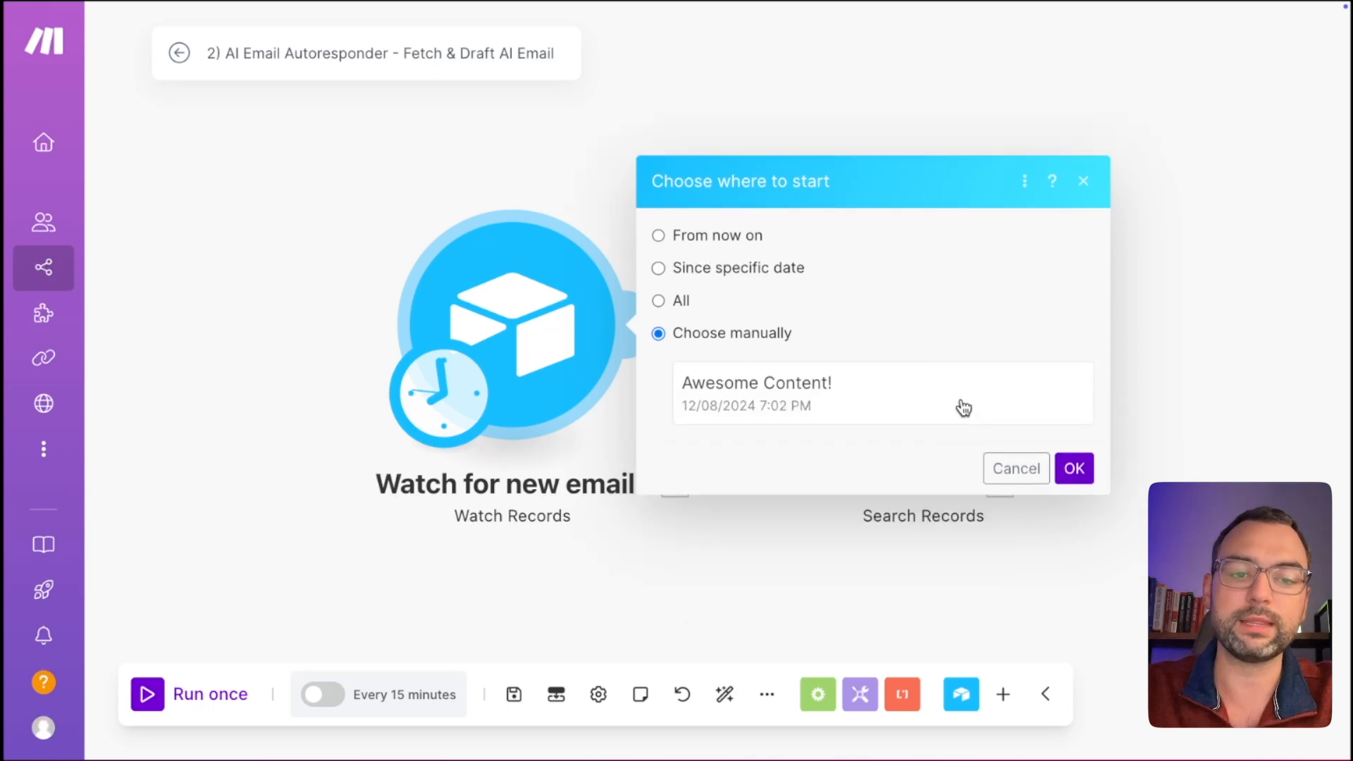
key(ctrl+Right)
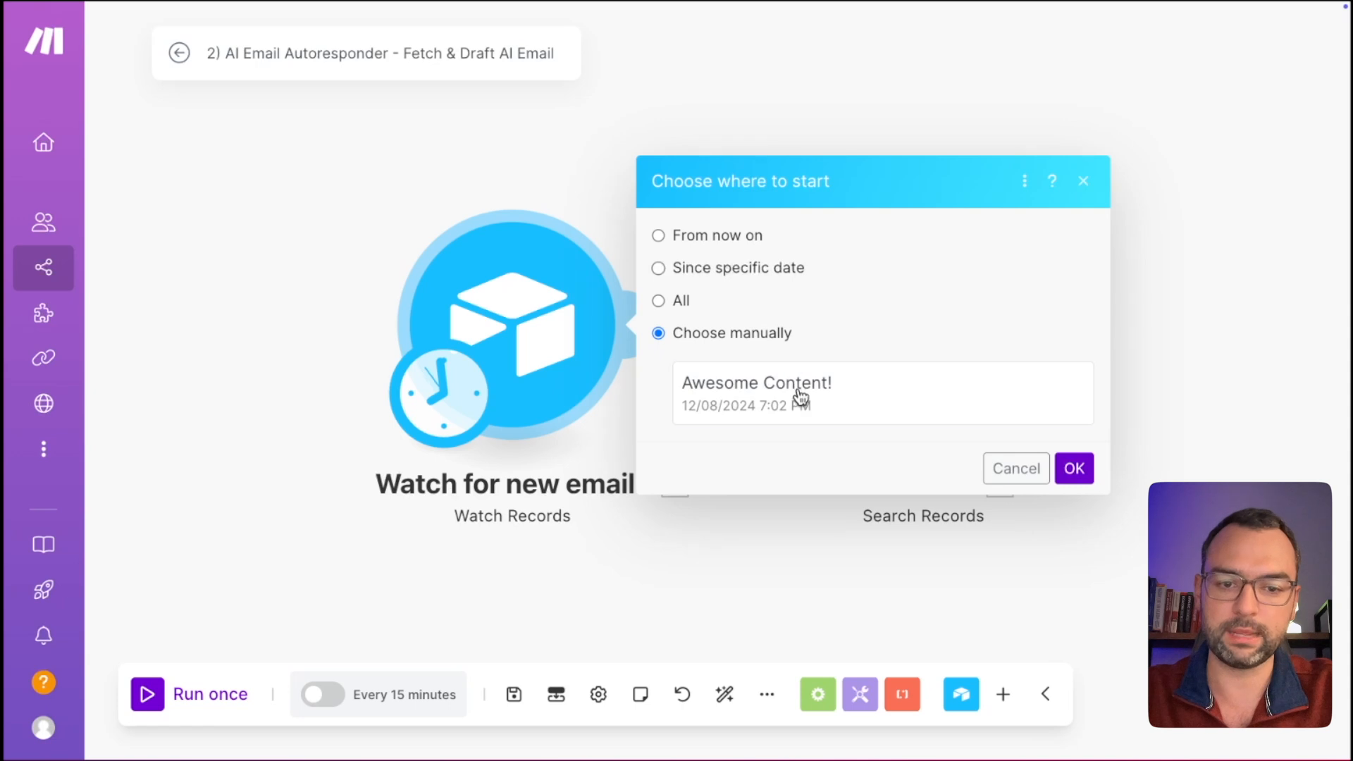
click(800, 397)
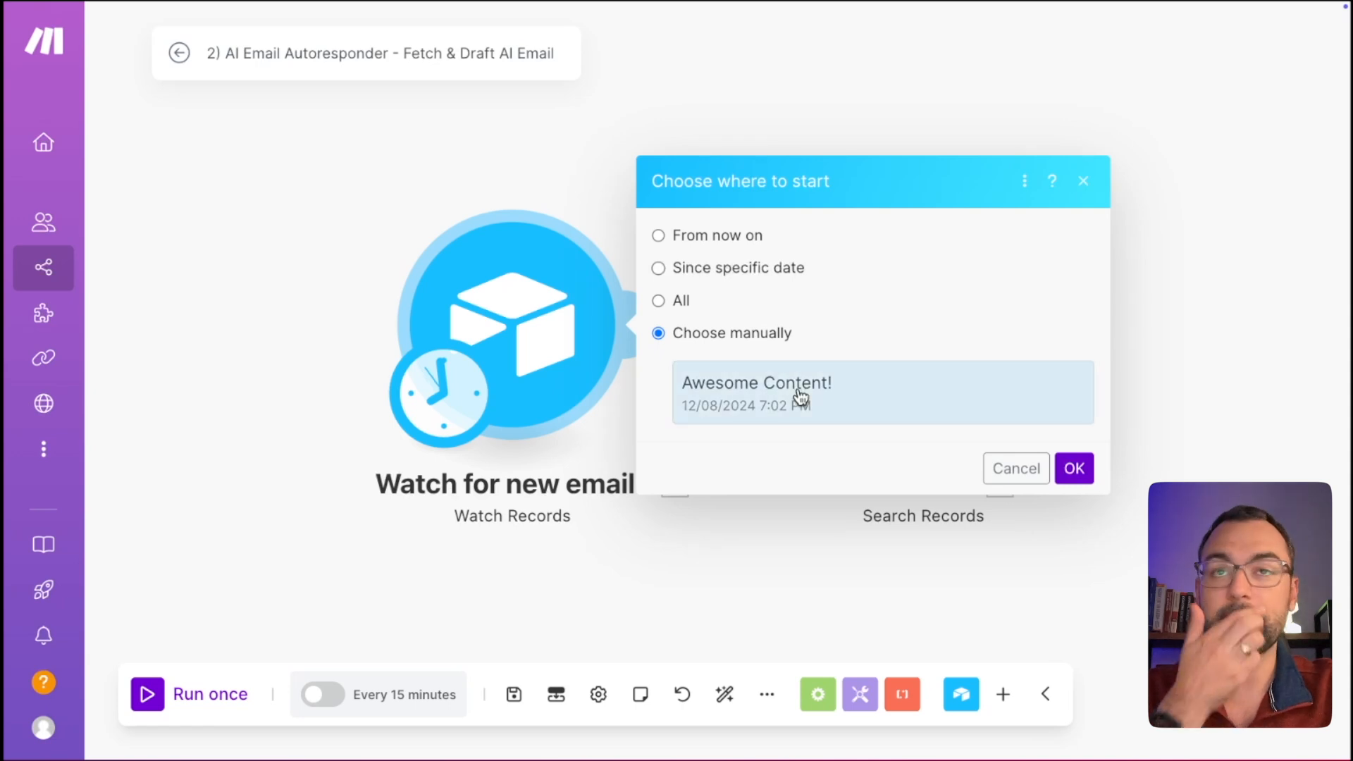
click(1073, 469)
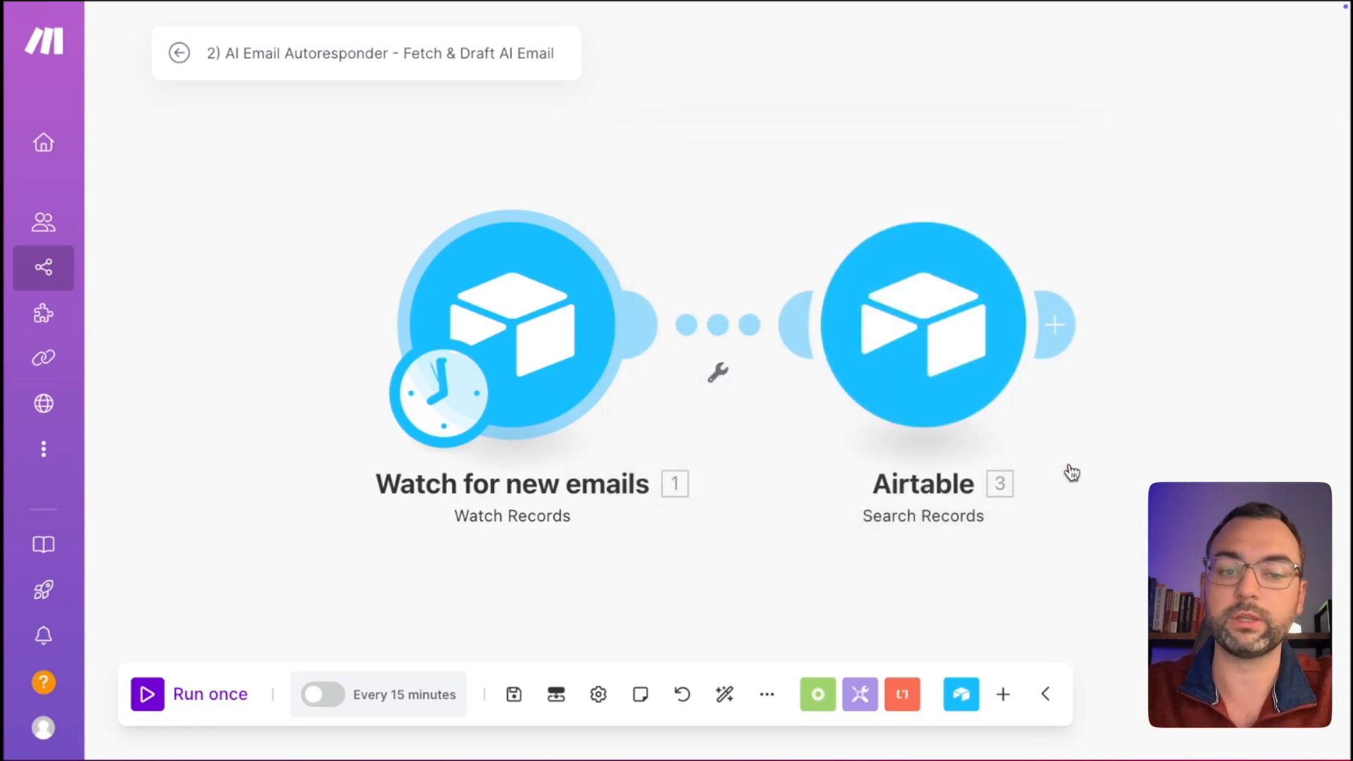
Run the scenario once and check the executed search formula's sender against Airtable's Emails table.
click(212, 698)
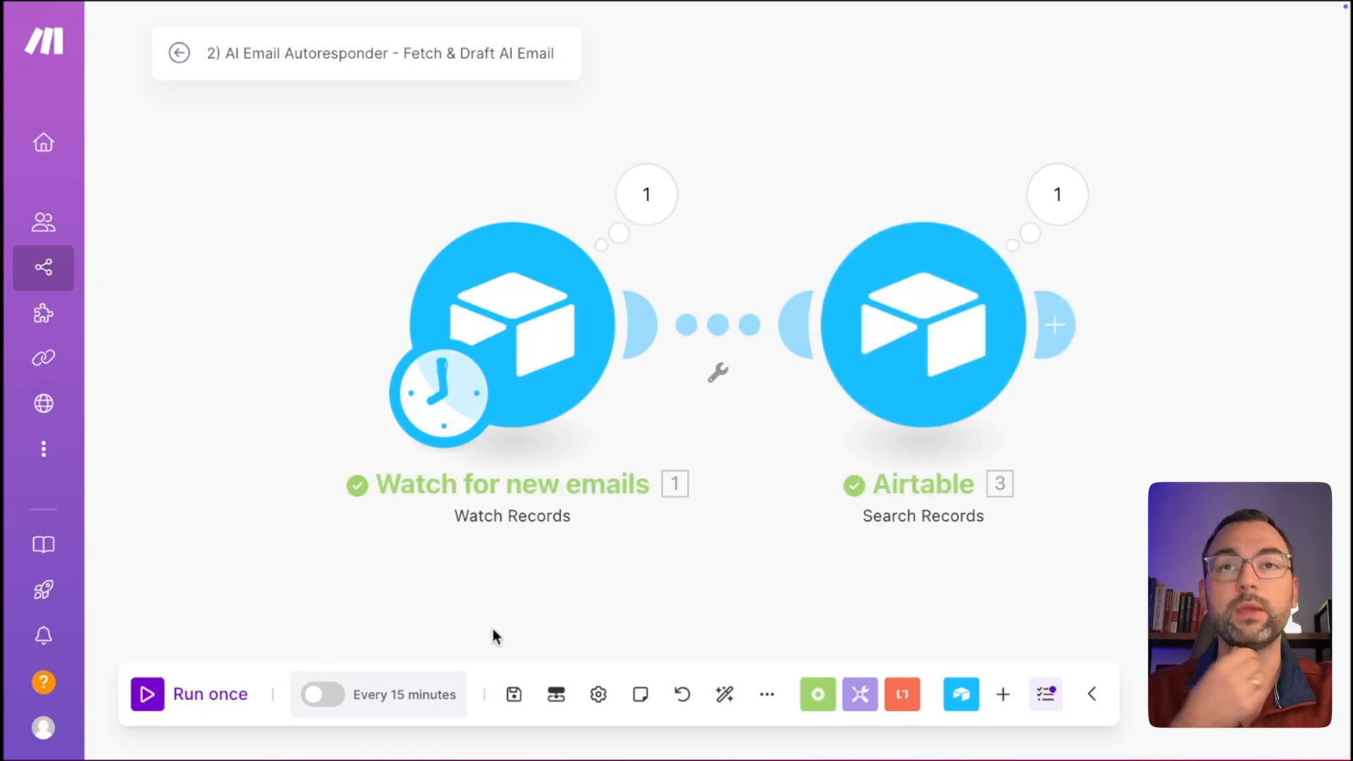
click(1057, 196)
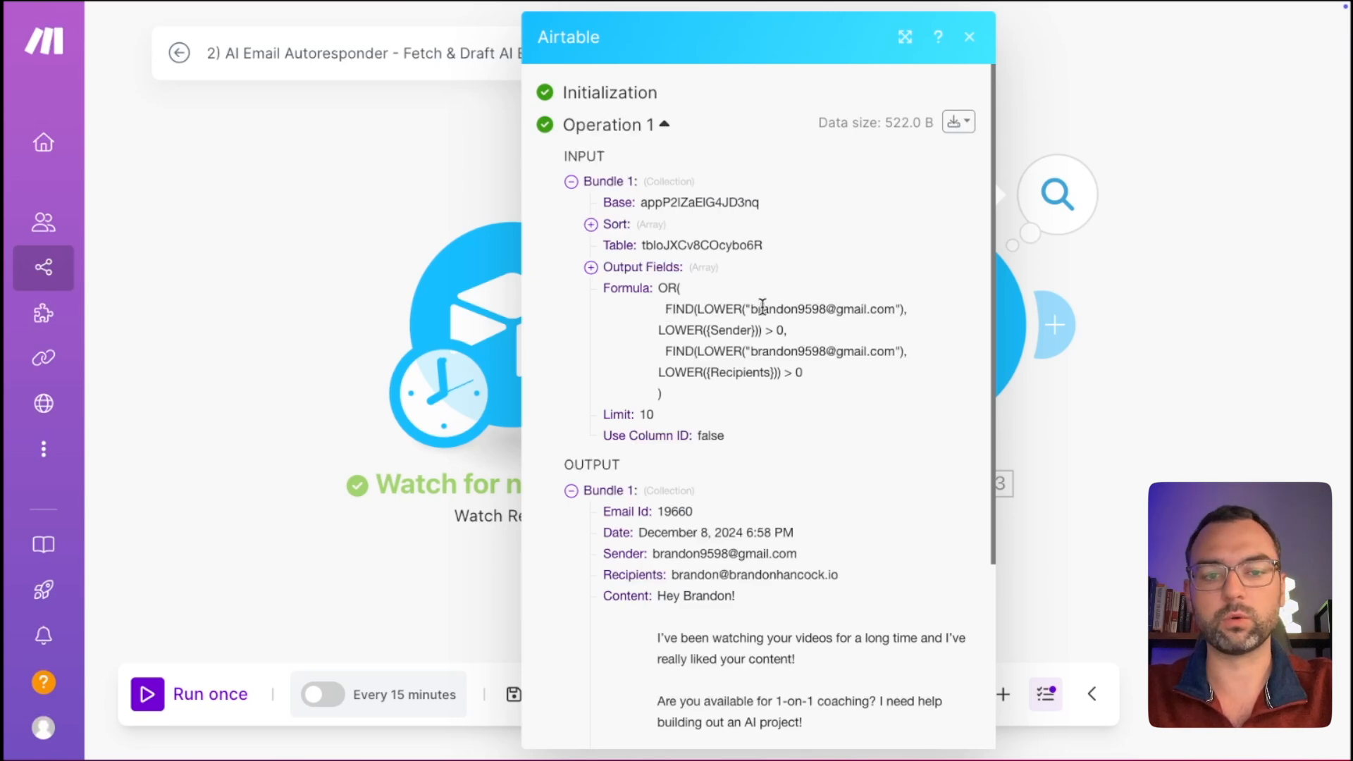
drag(751, 309, 894, 306)
key(ctrl+Right)
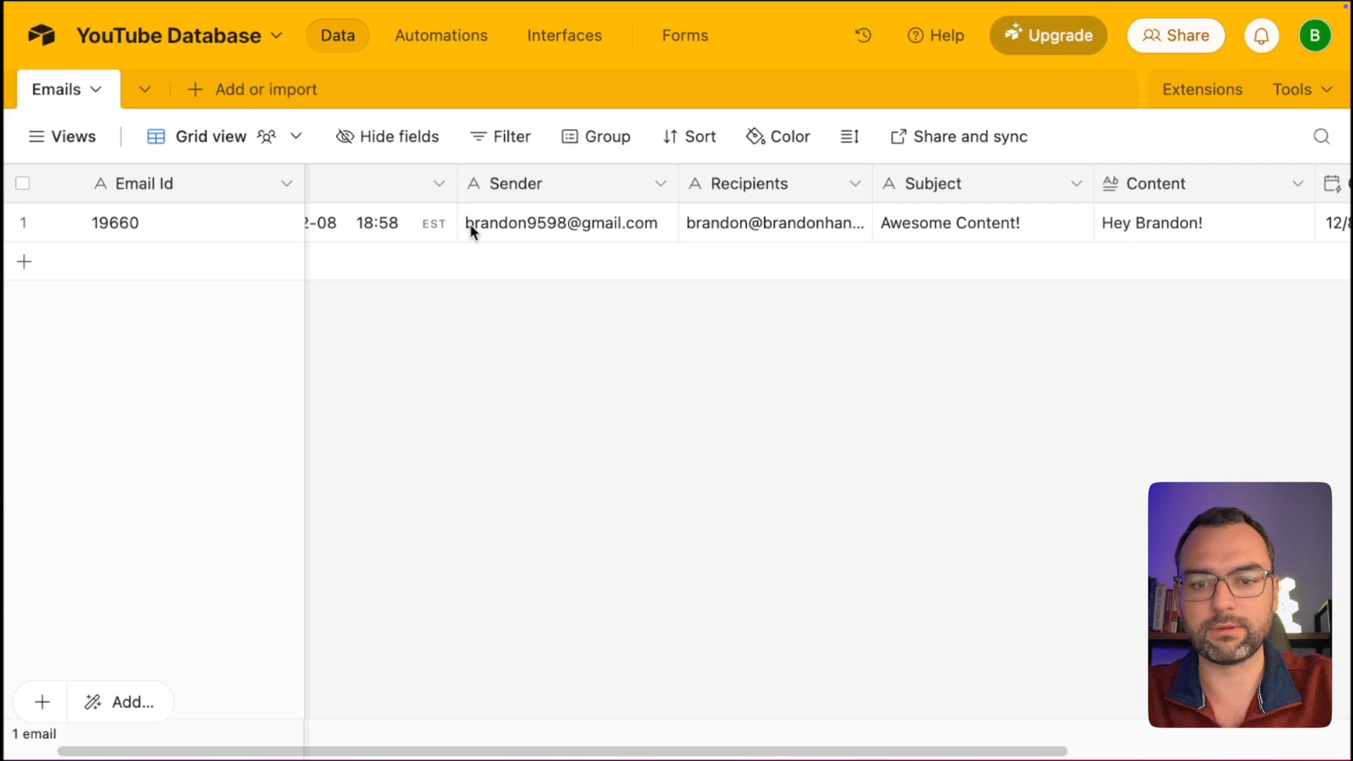
key(ctrl+Left)
drag(711, 330, 743, 330)
key(ctrl+Right)
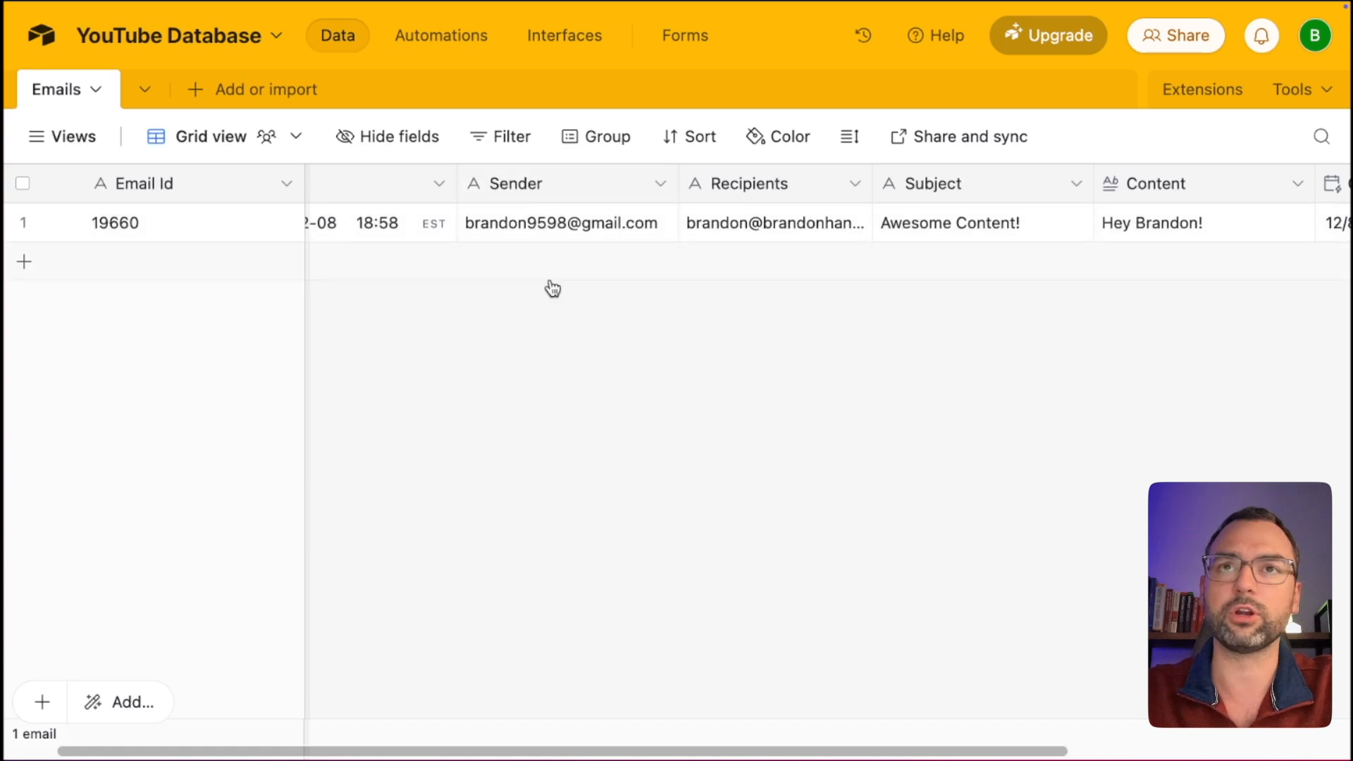
key(ctrl+Left)
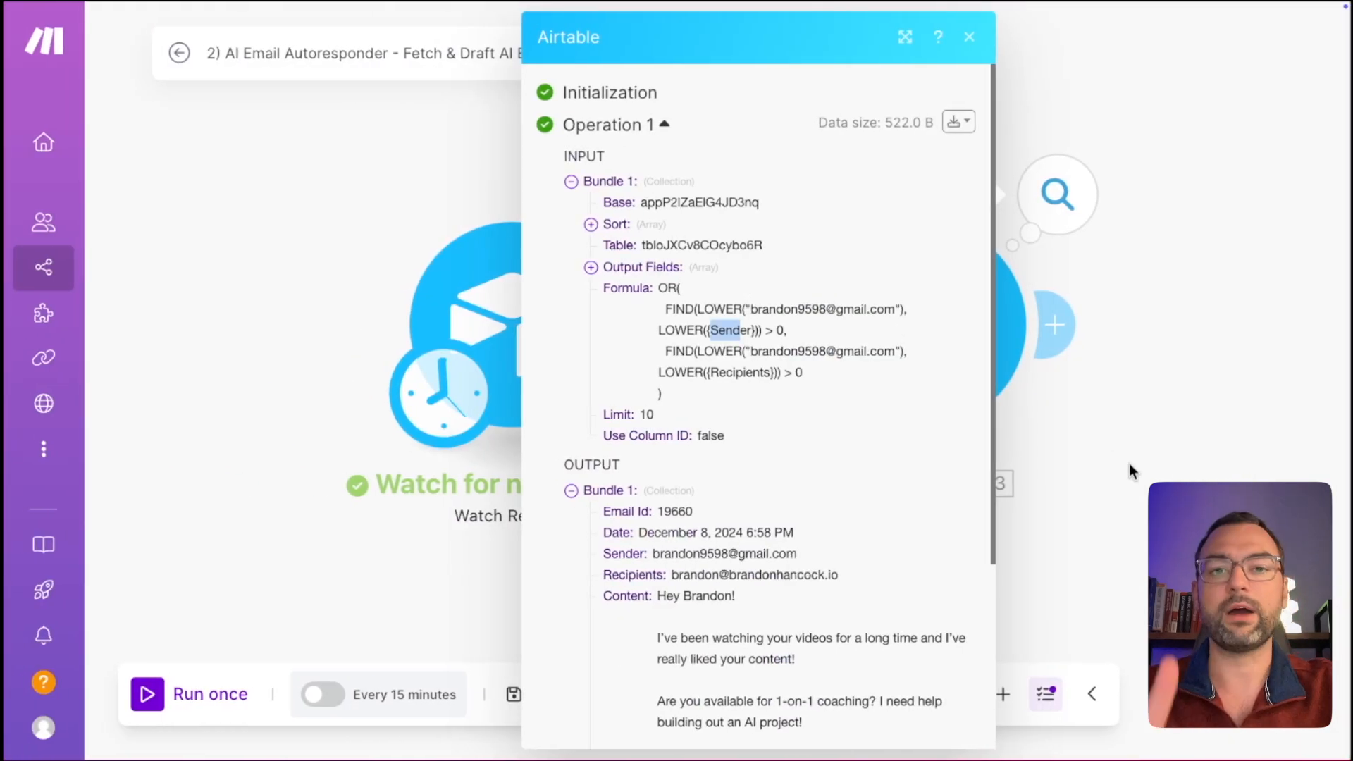
key(Escape)
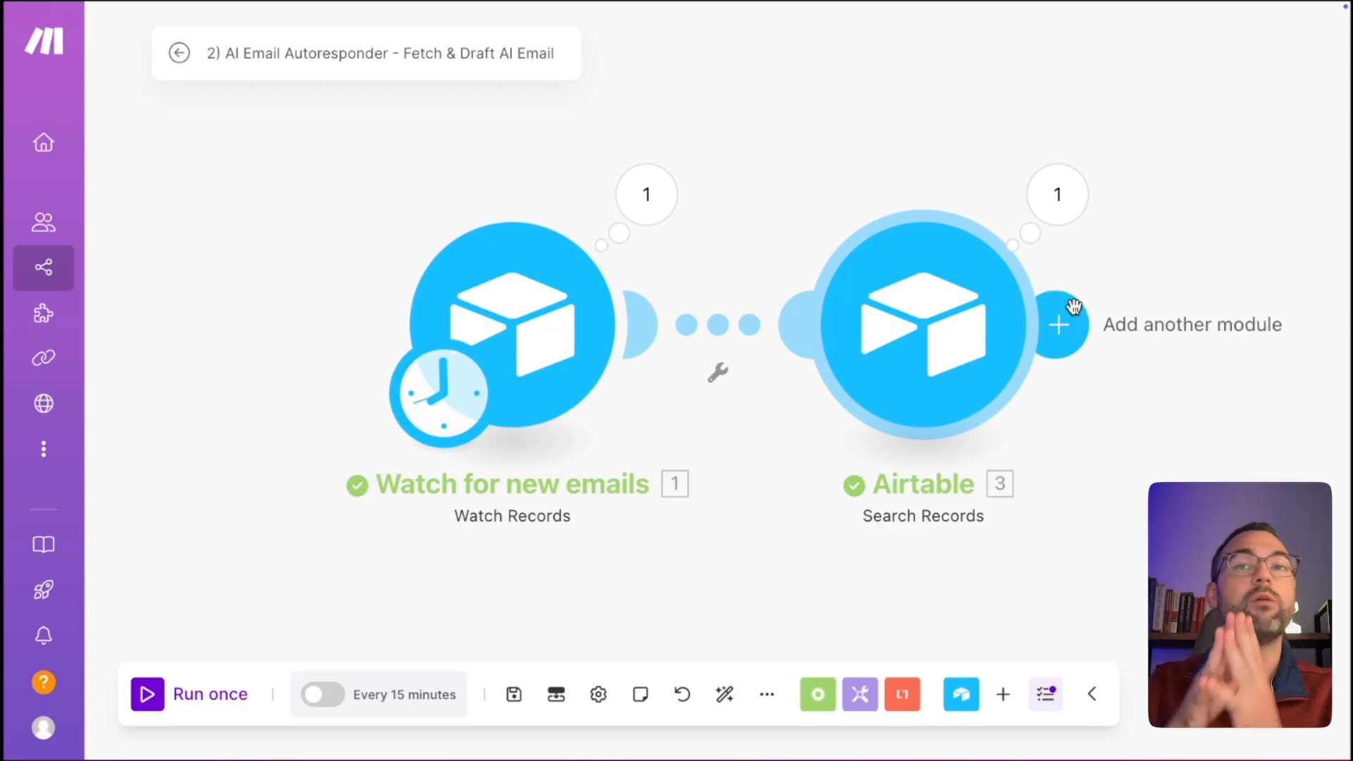
Reopen the Search Records results and compare the single output bundle with Airtable.
click(1061, 212)
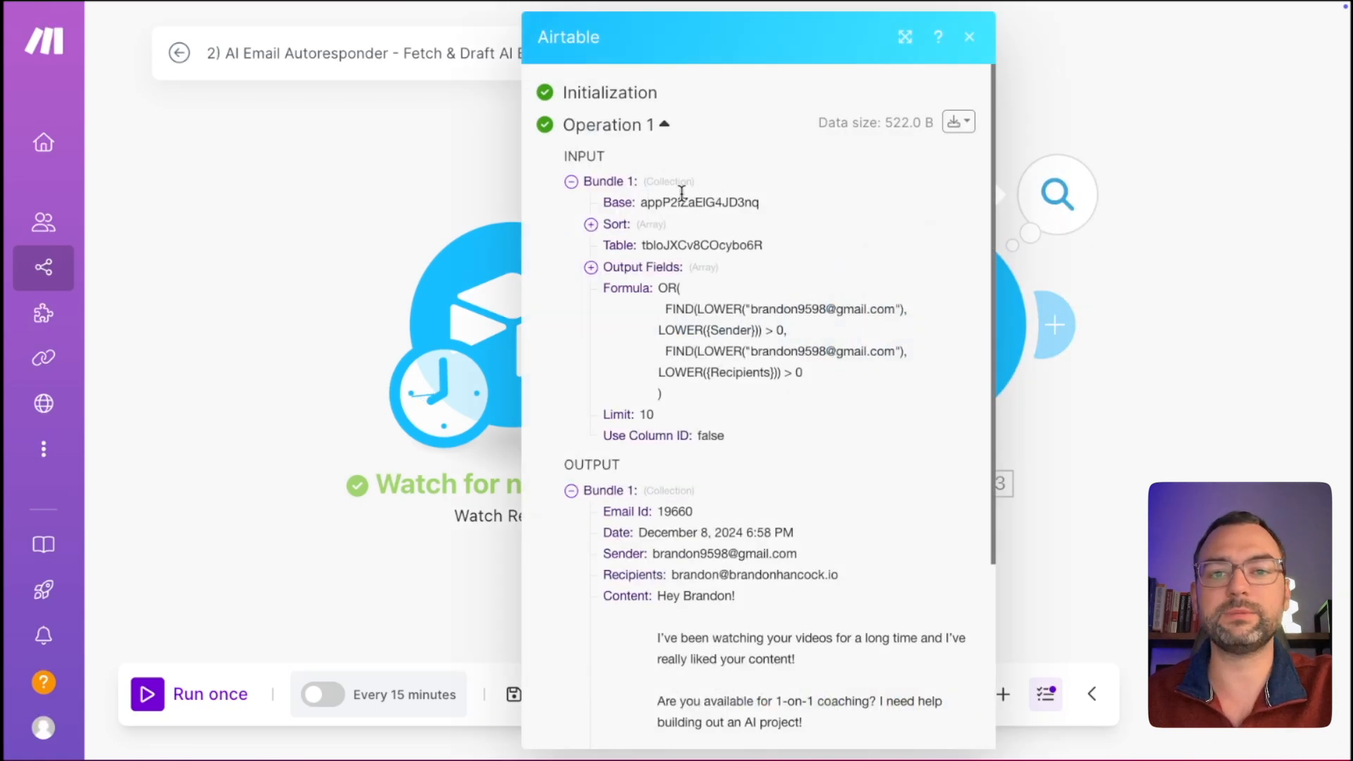
click(571, 491)
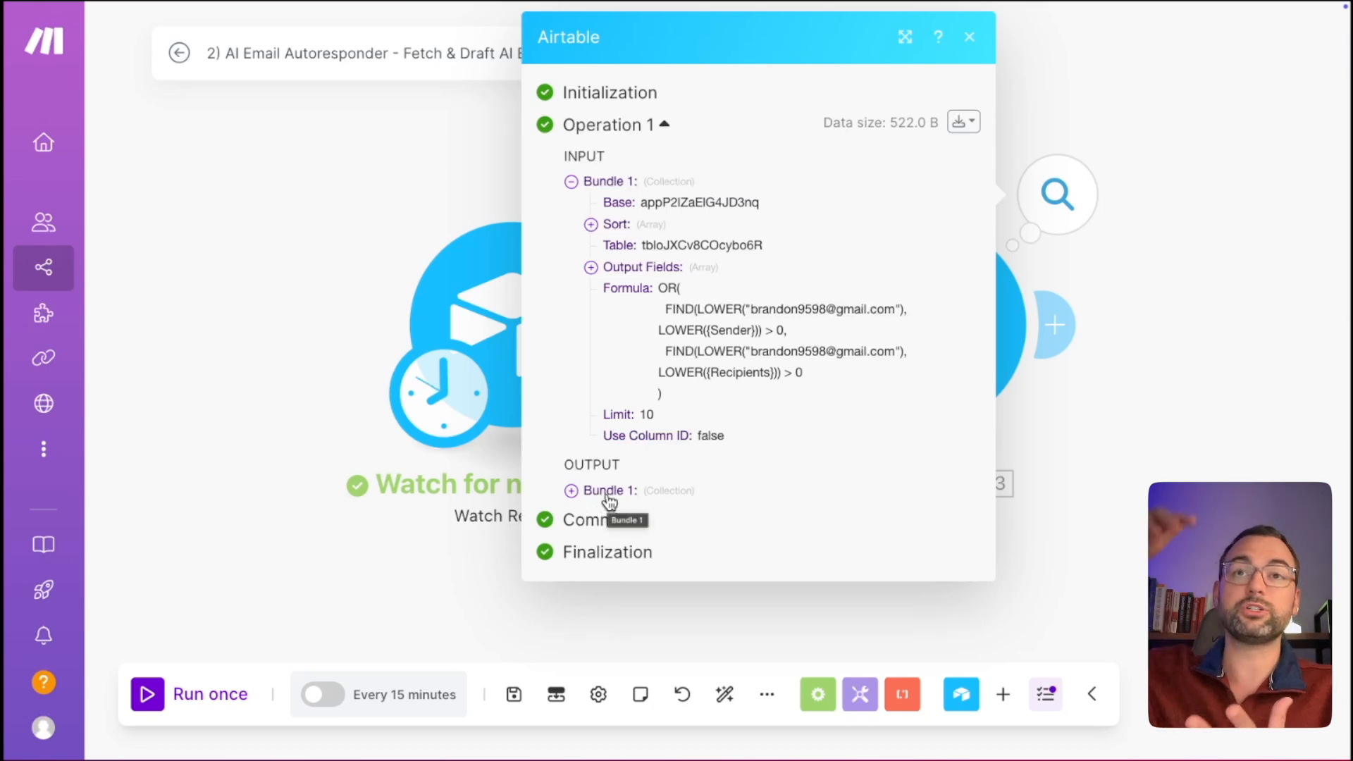
key(ctrl+Right)
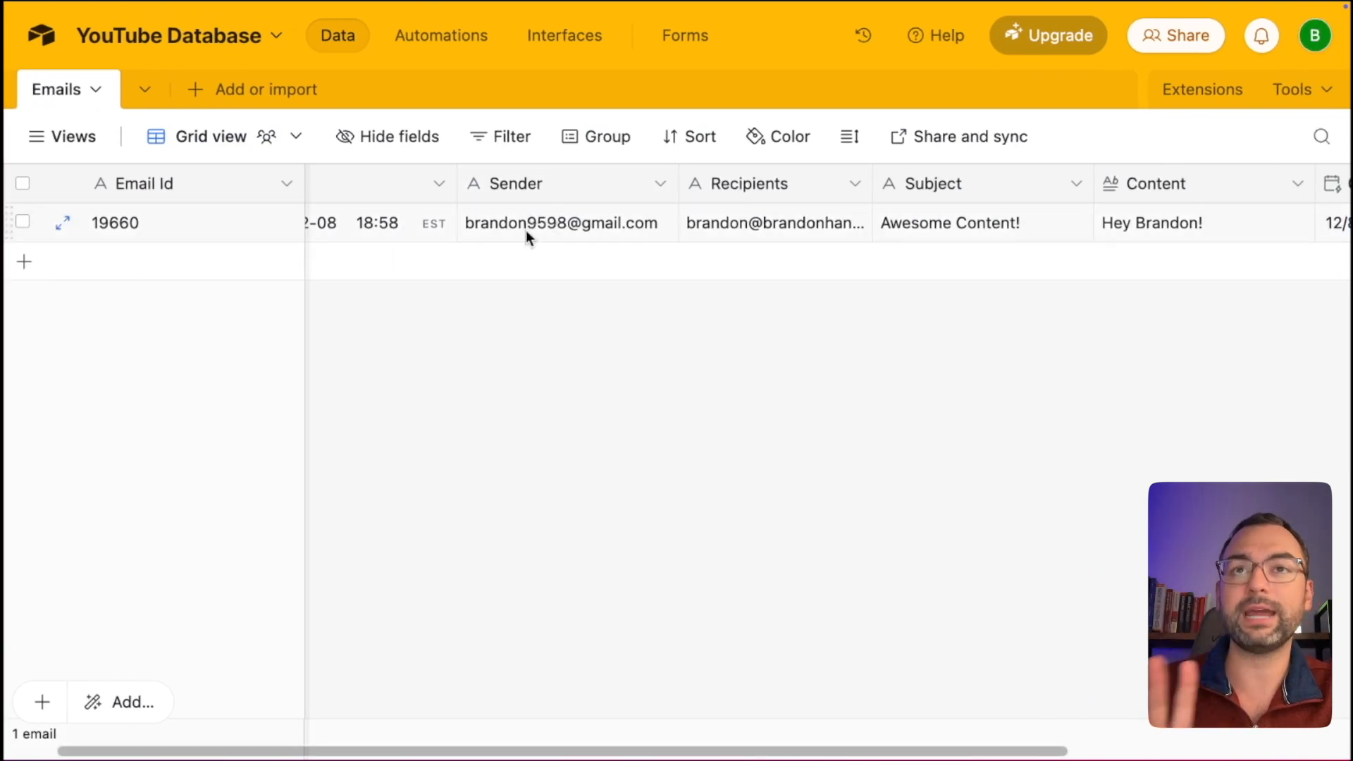
key(ctrl+Left)
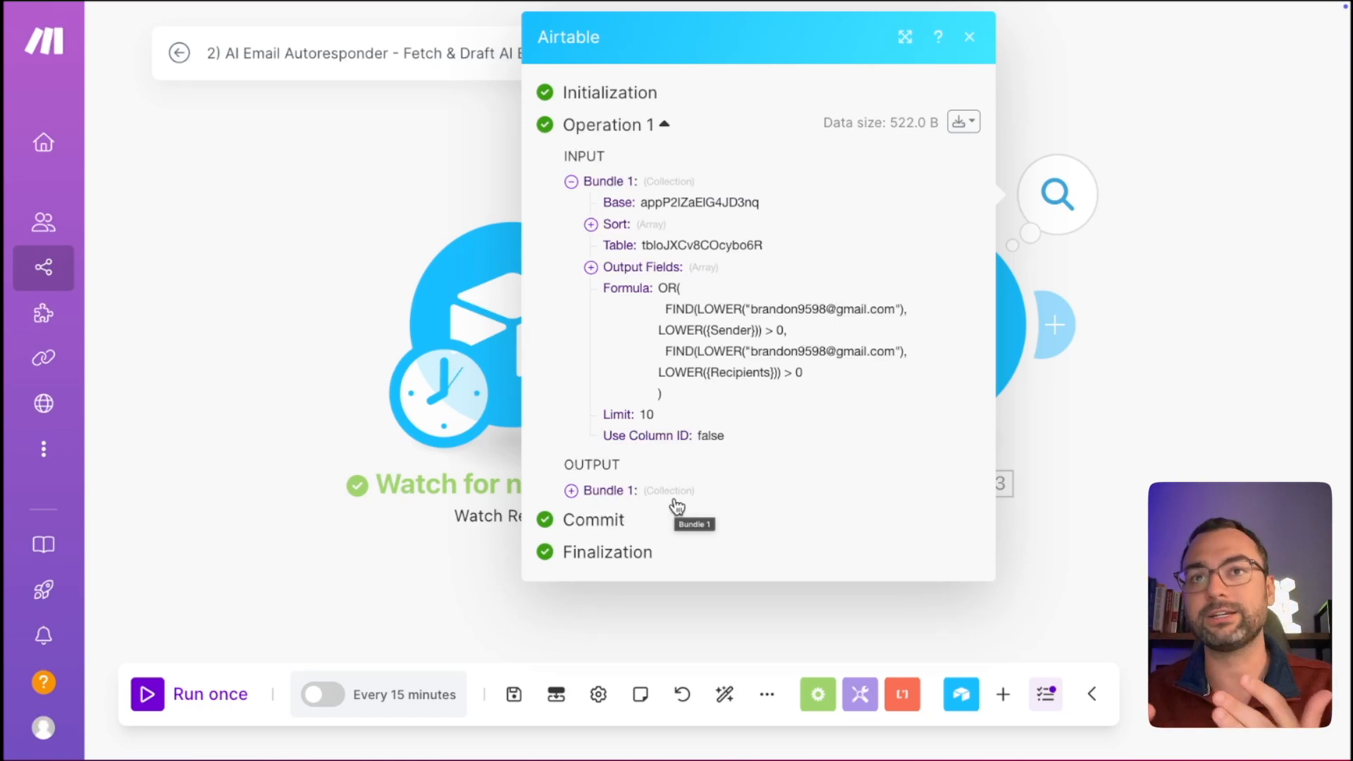
Add an Array aggregator module after Search Records.
click(1249, 438)
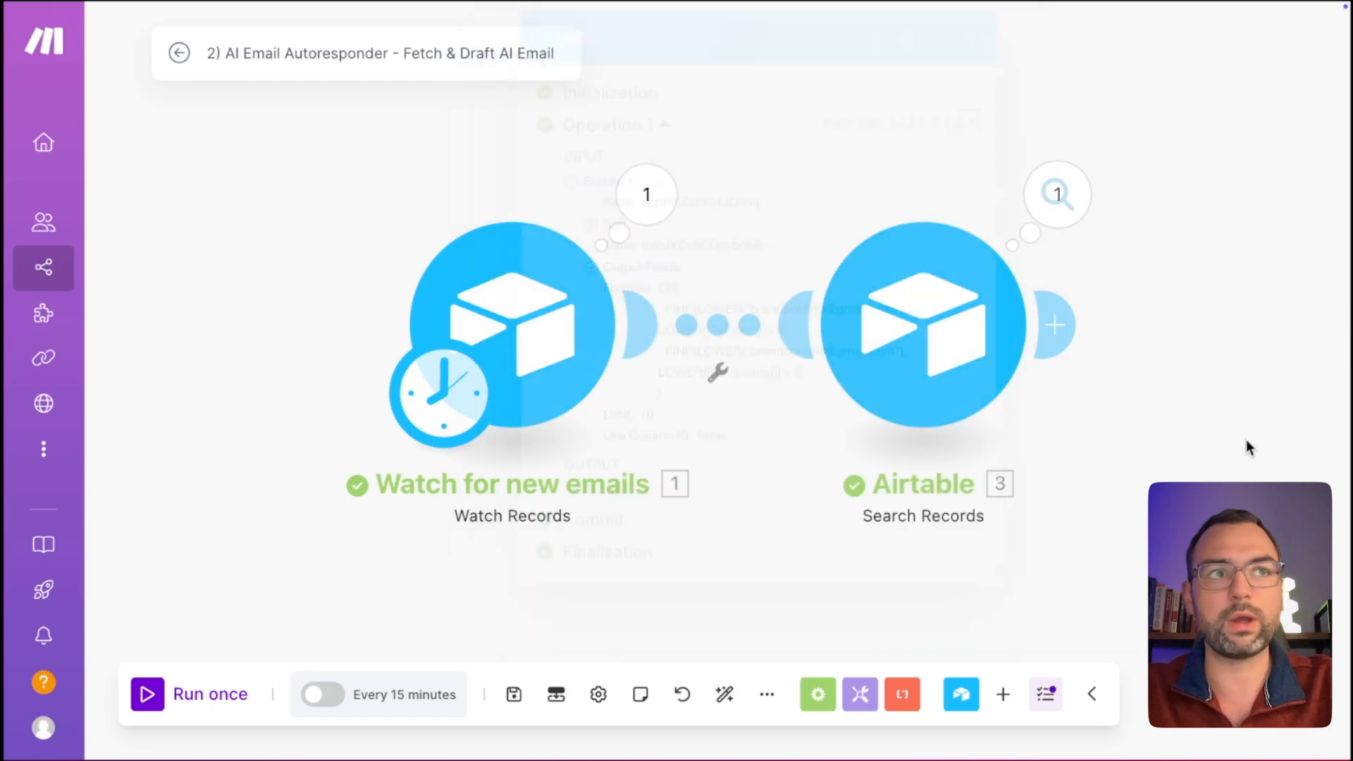
click(1061, 324)
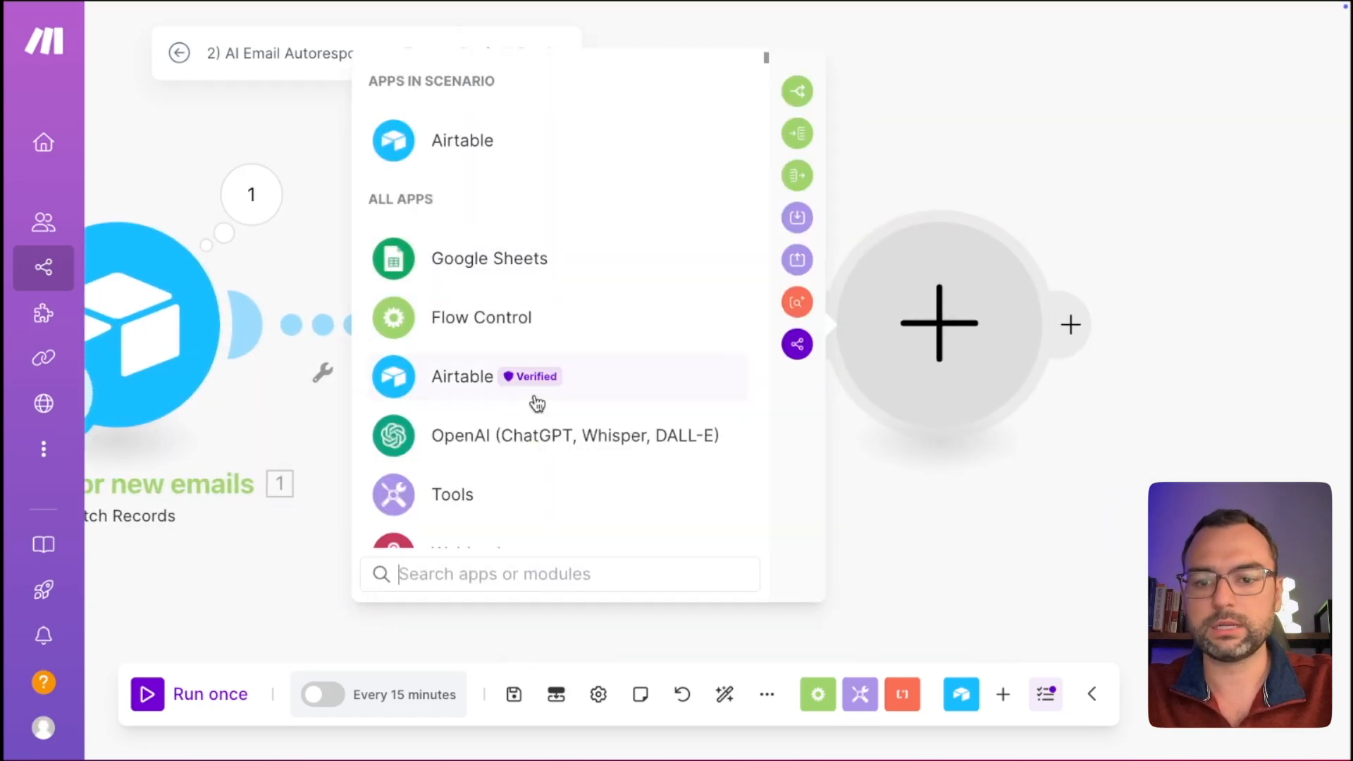
text(agg)
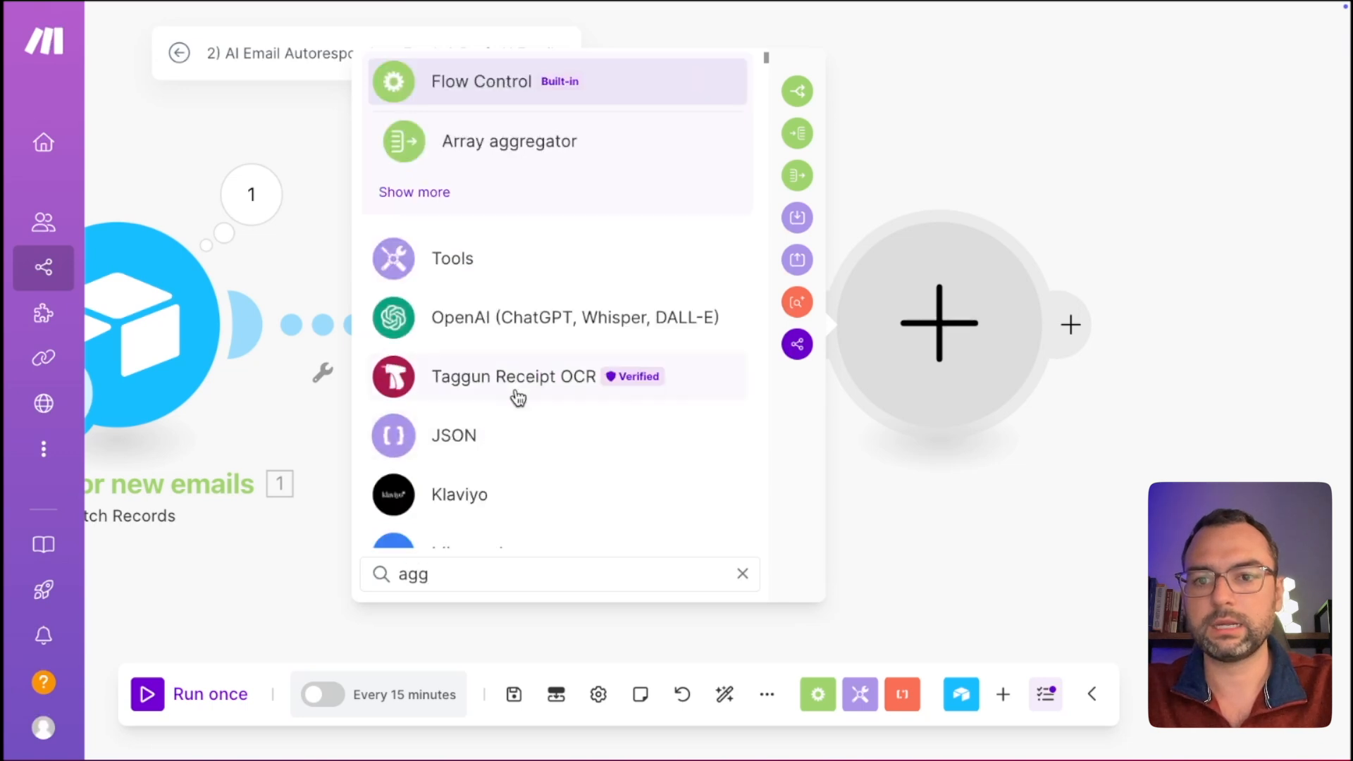
click(525, 154)
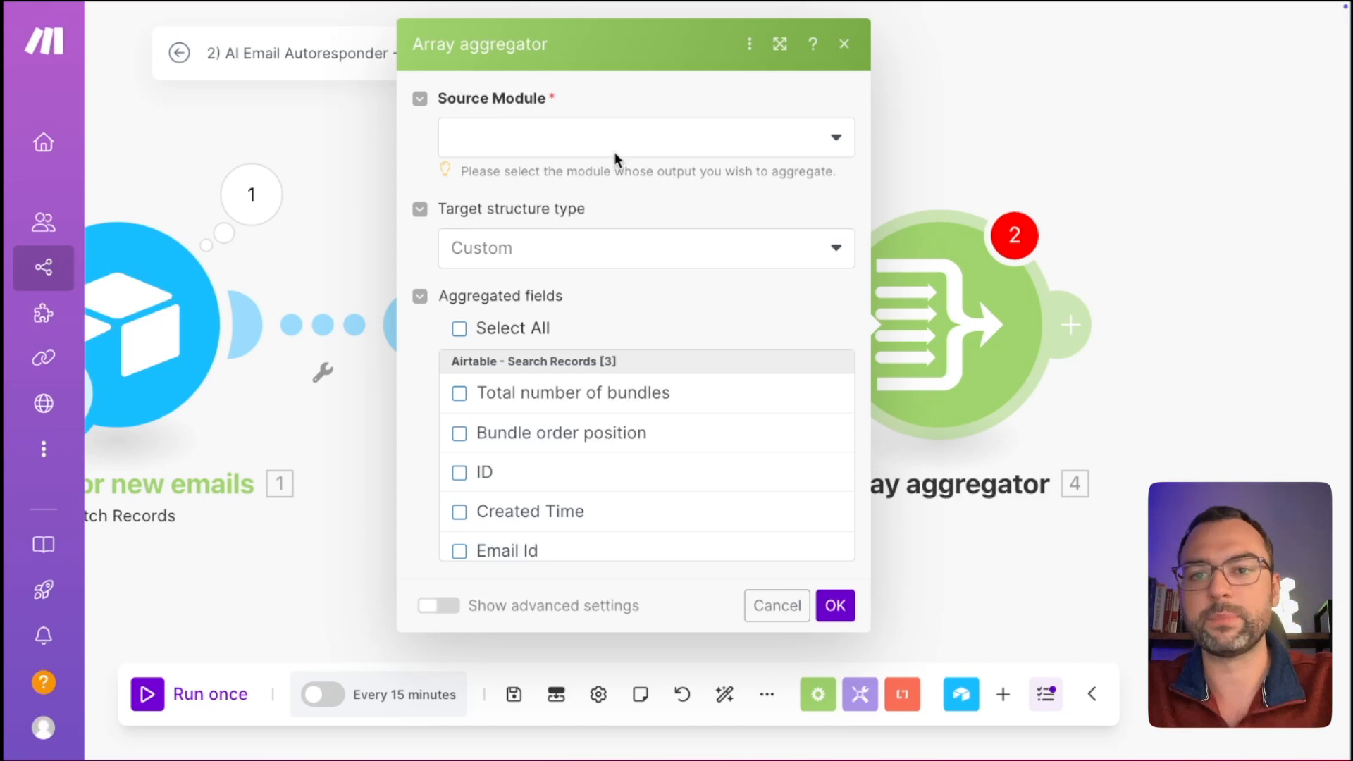
Set the aggregator's source to Airtable - Search Records [3] and aggregate only Content.
click(689, 141)
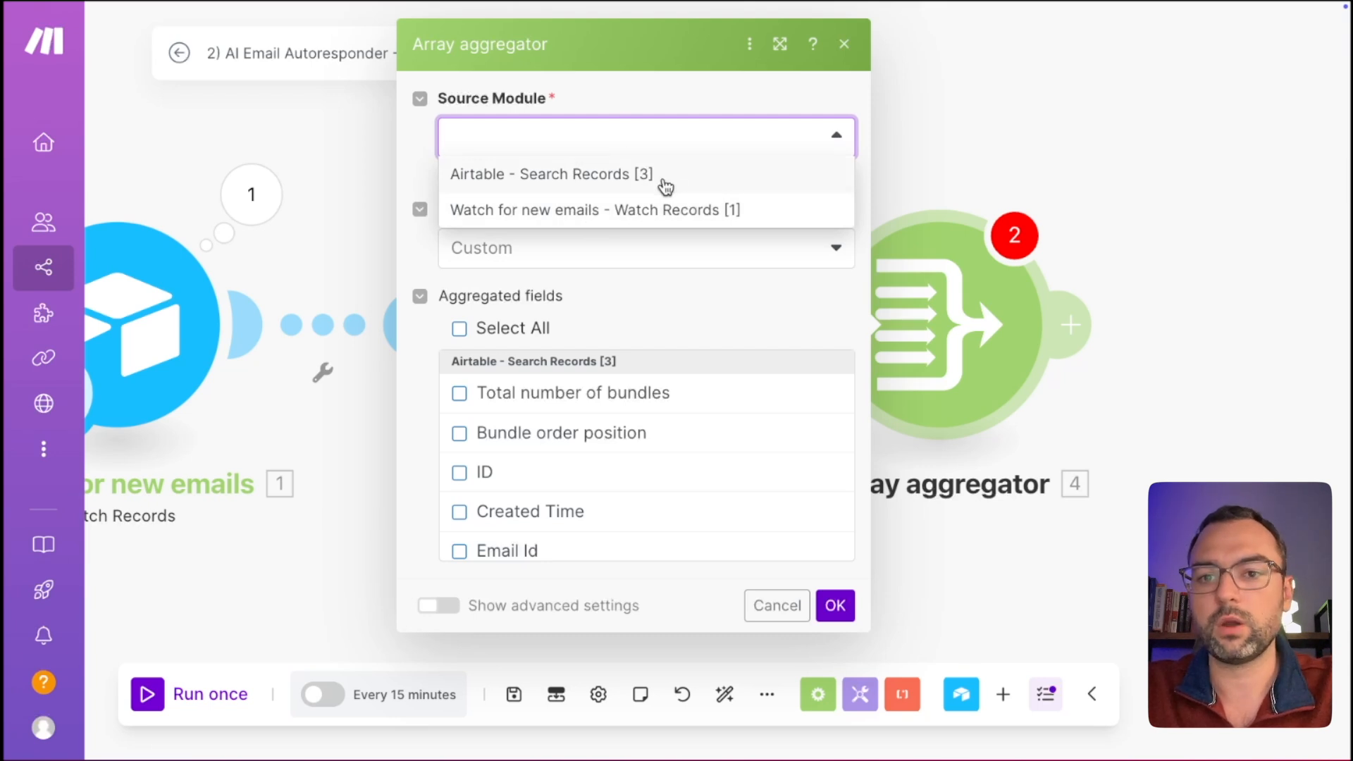
click(579, 176)
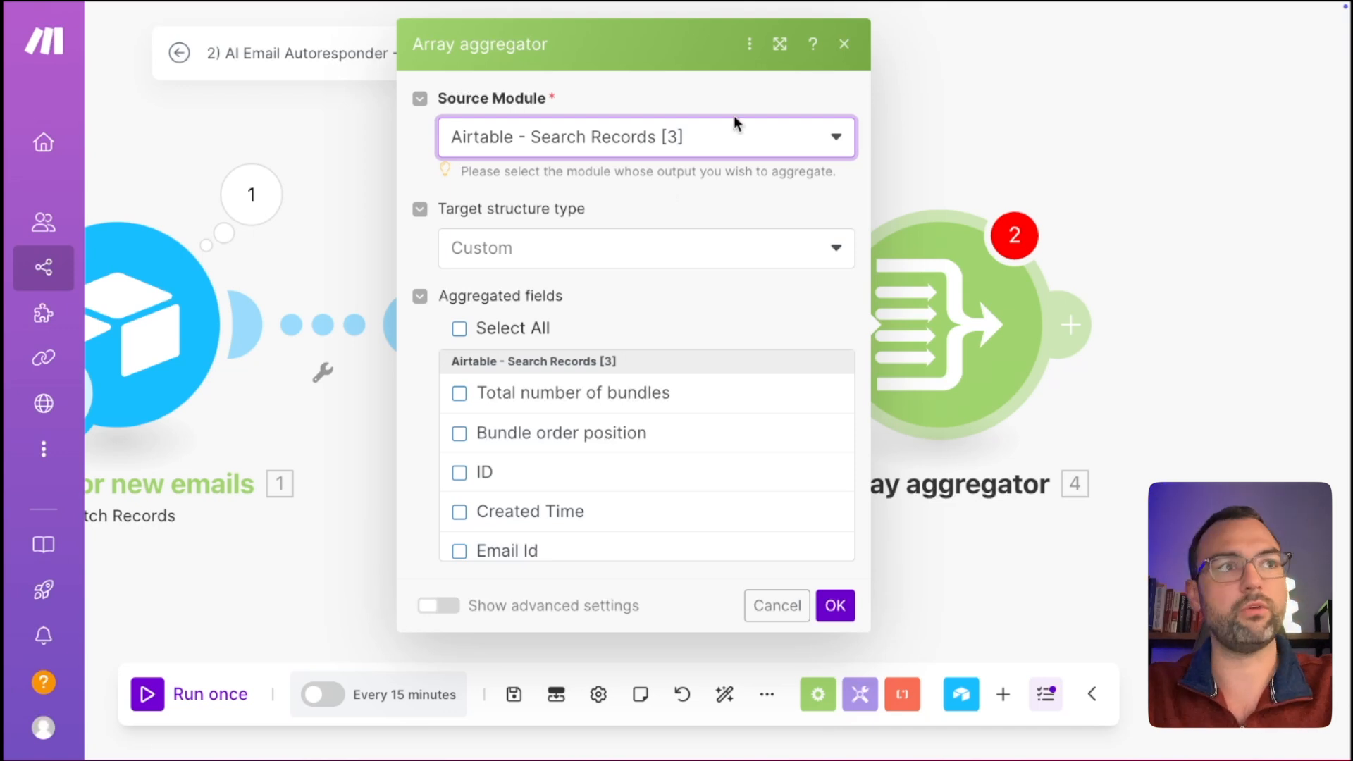
scroll(593, 363, down, 1)
scroll(592, 363, up, 1)
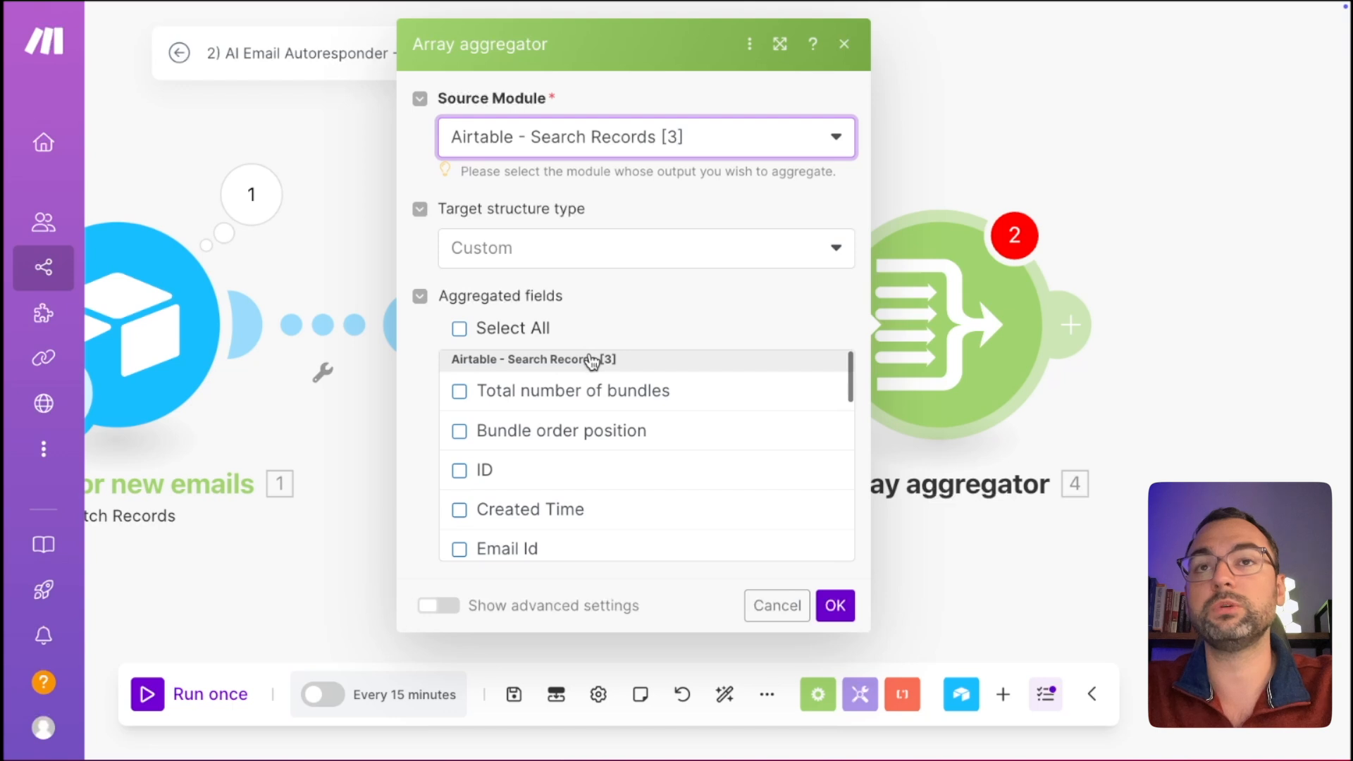
scroll(592, 363, down, 5)
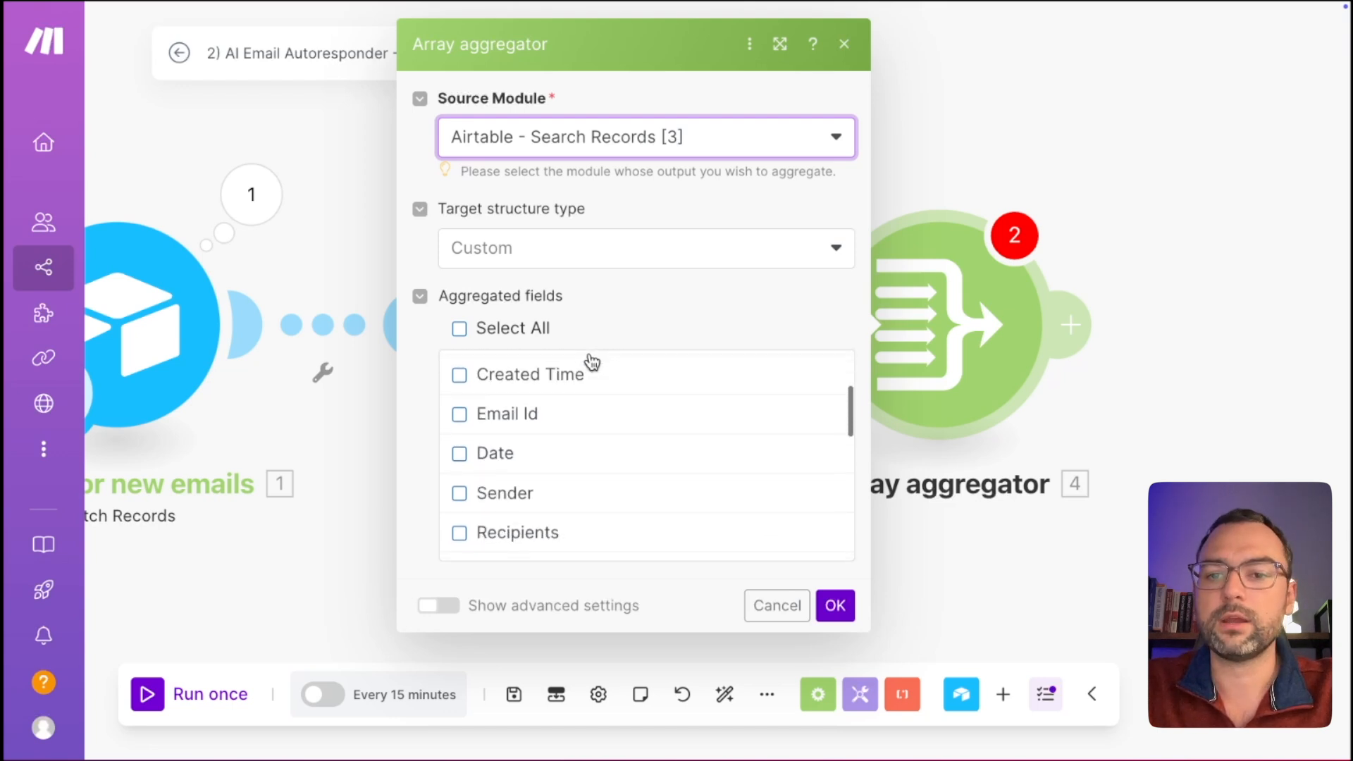
scroll(592, 363, down, 1)
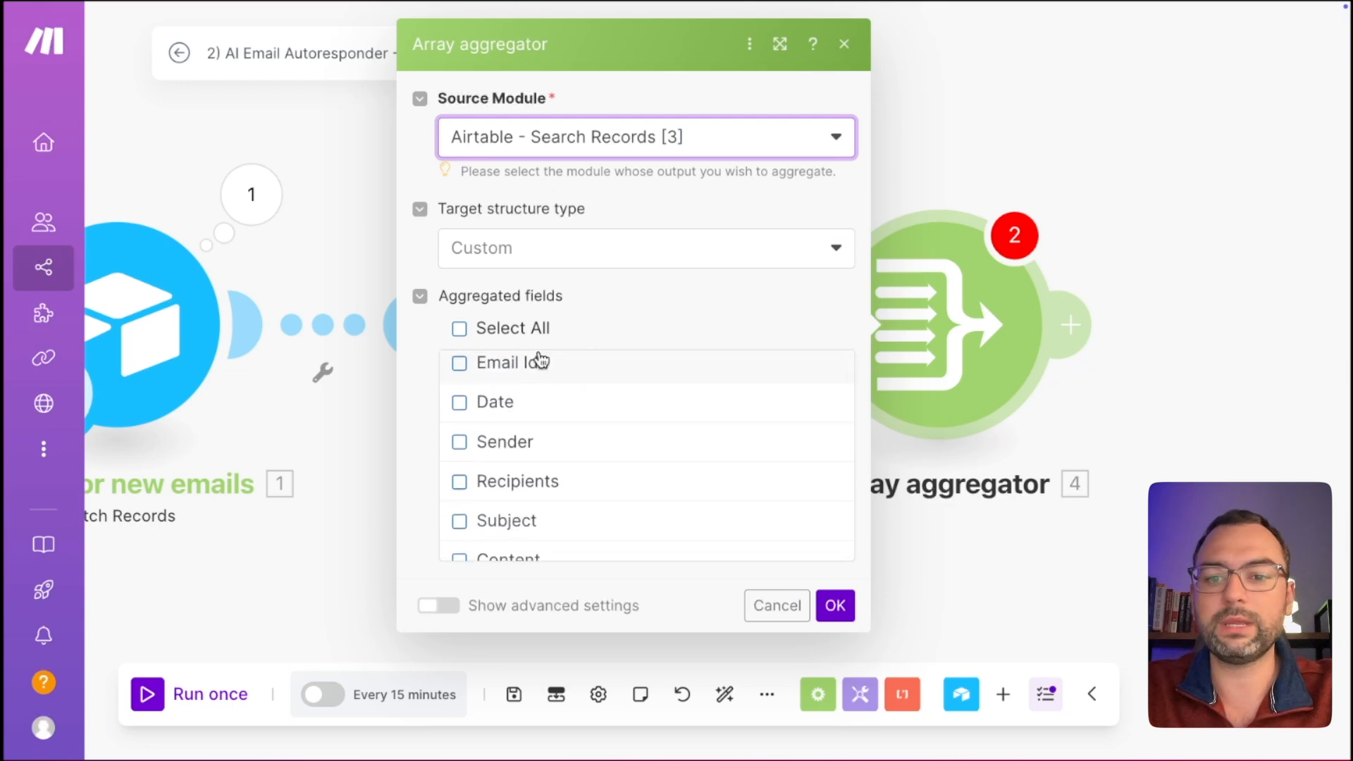
scroll(530, 441, down, 1)
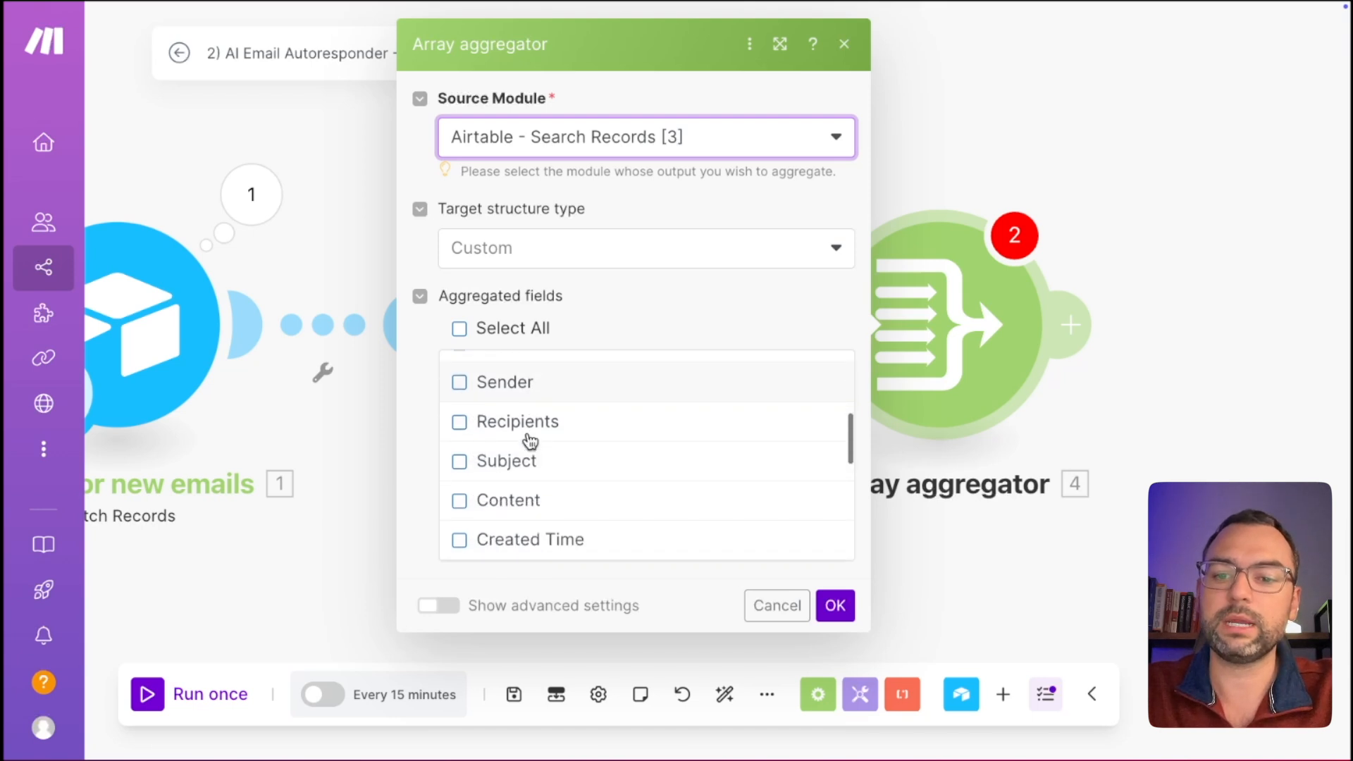
click(459, 500)
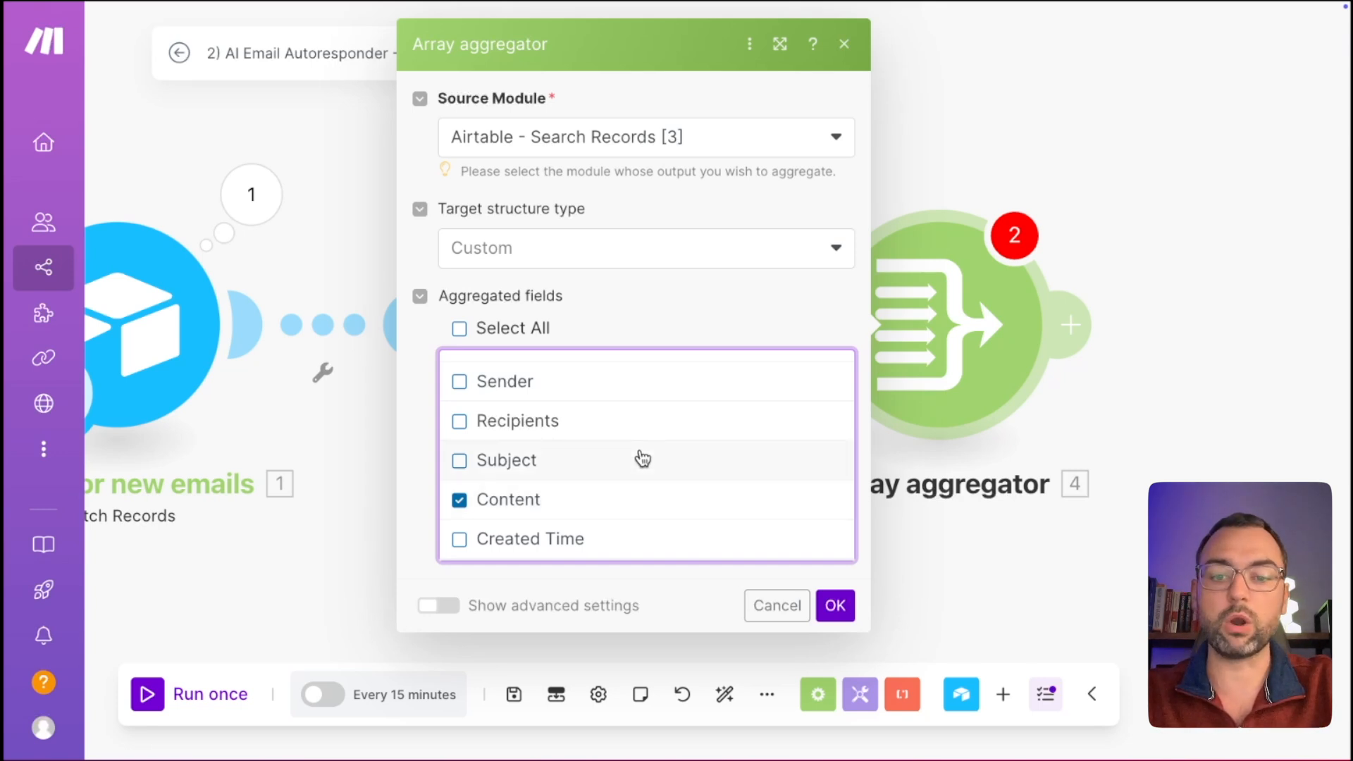
scroll(626, 479, up, 2)
scroll(626, 479, down, 3)
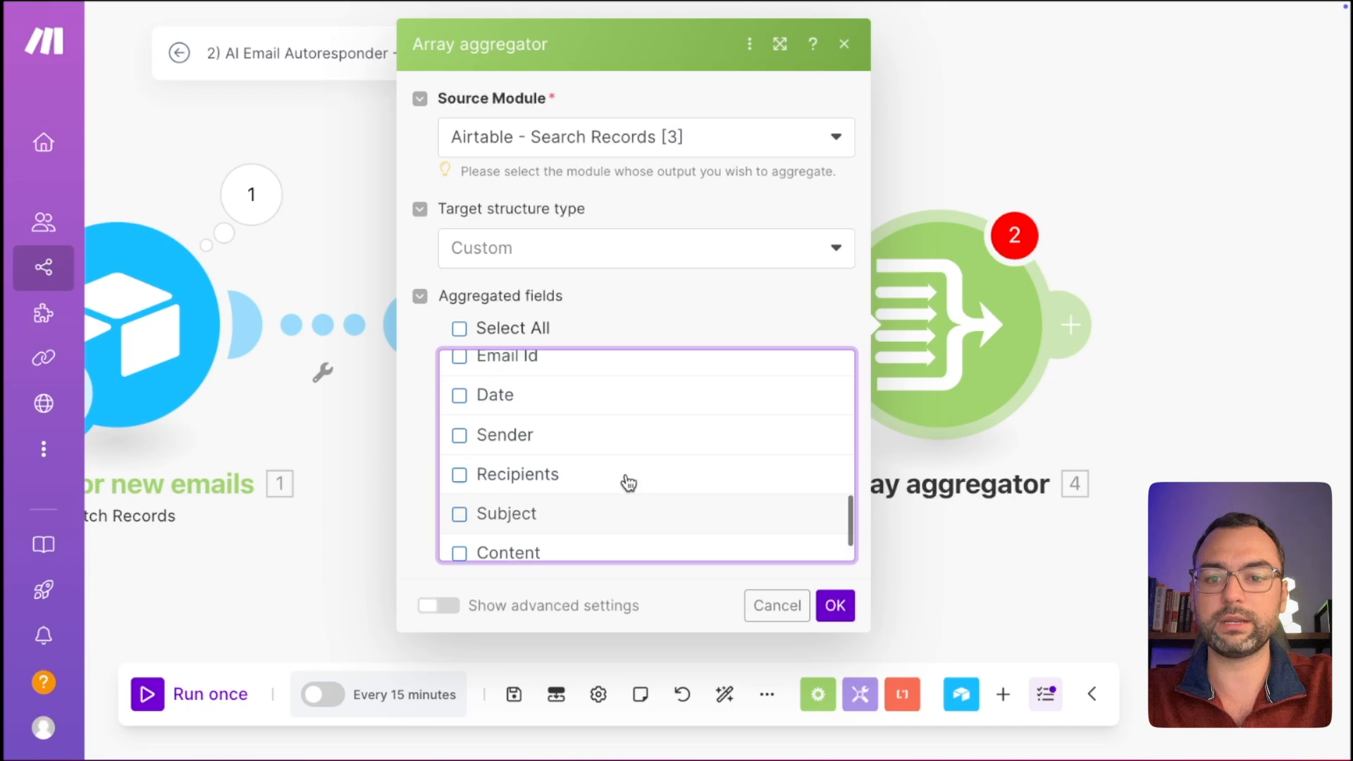
scroll(628, 483, up, 1)
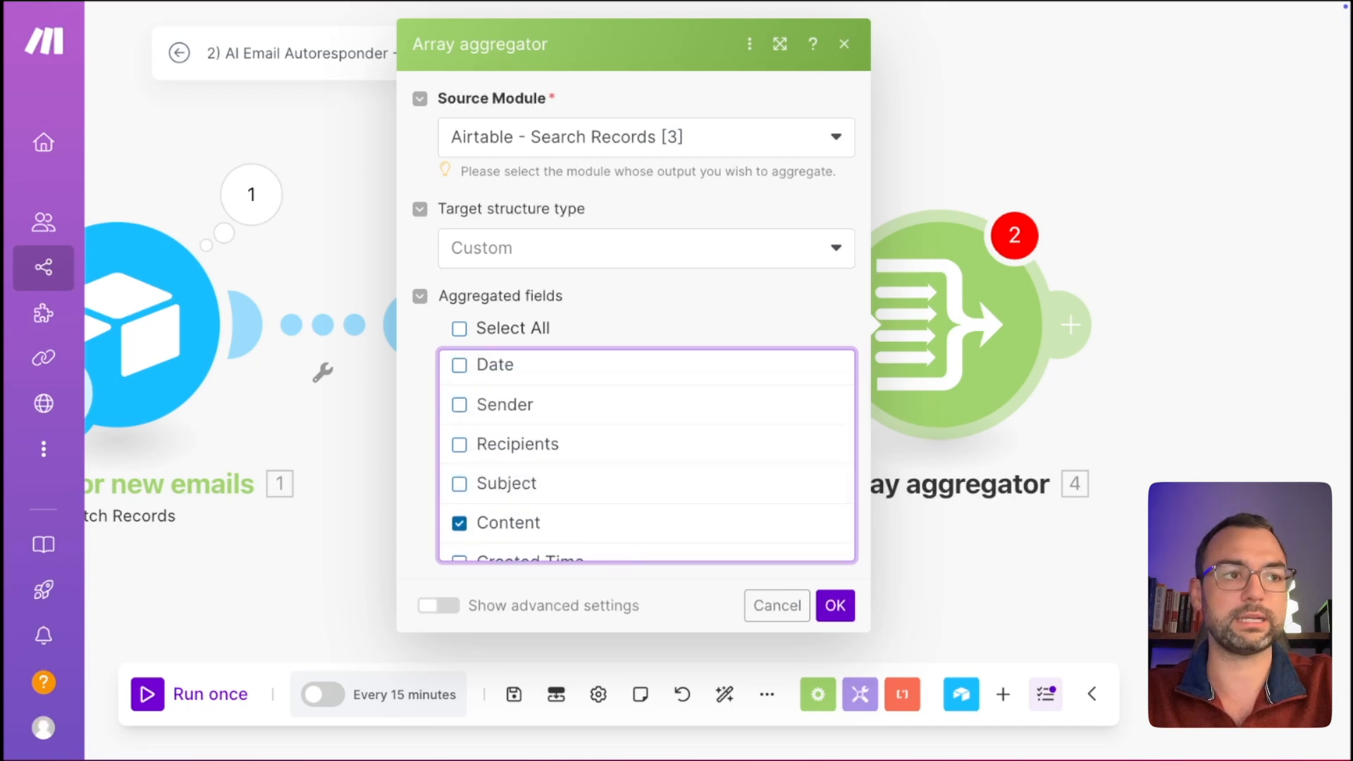
click(837, 607)
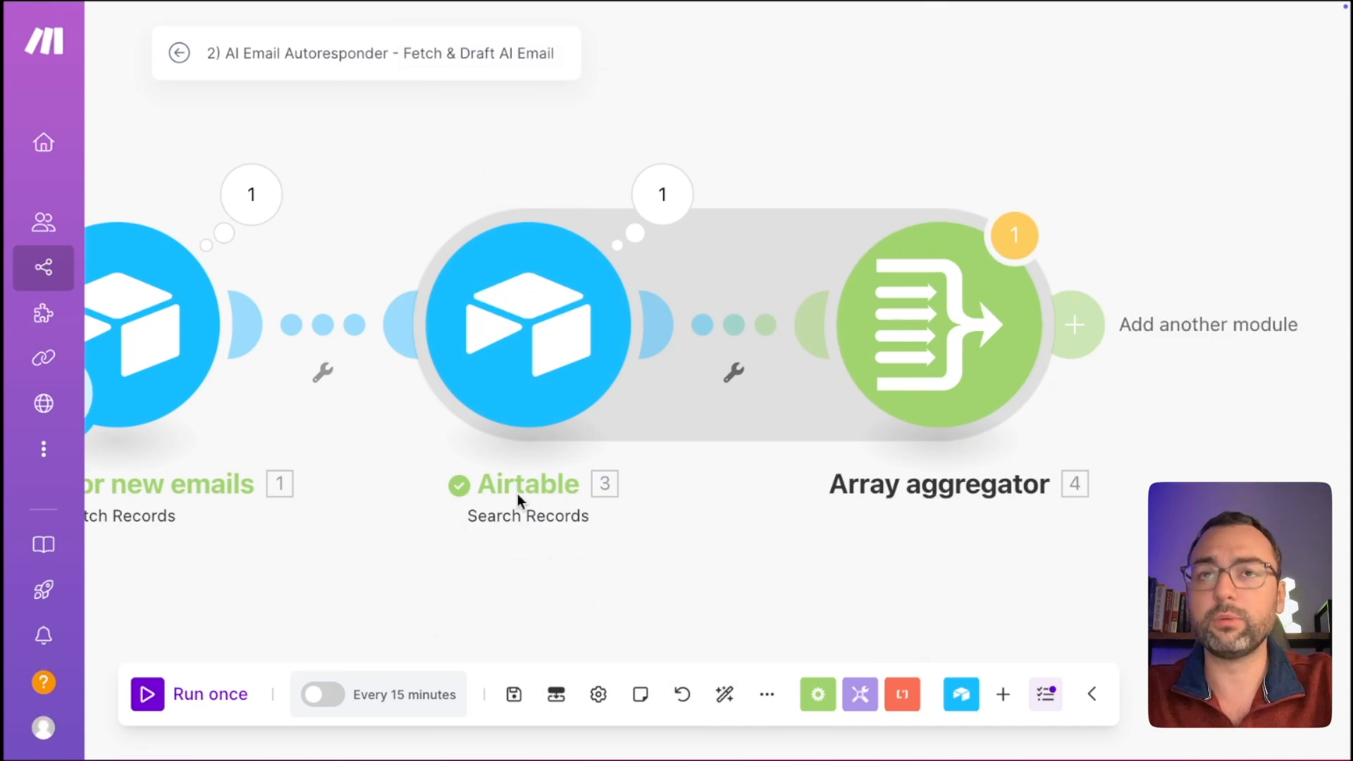
Rename the Search Records module to 'Find Previous Emails'.
right_click(527, 398)
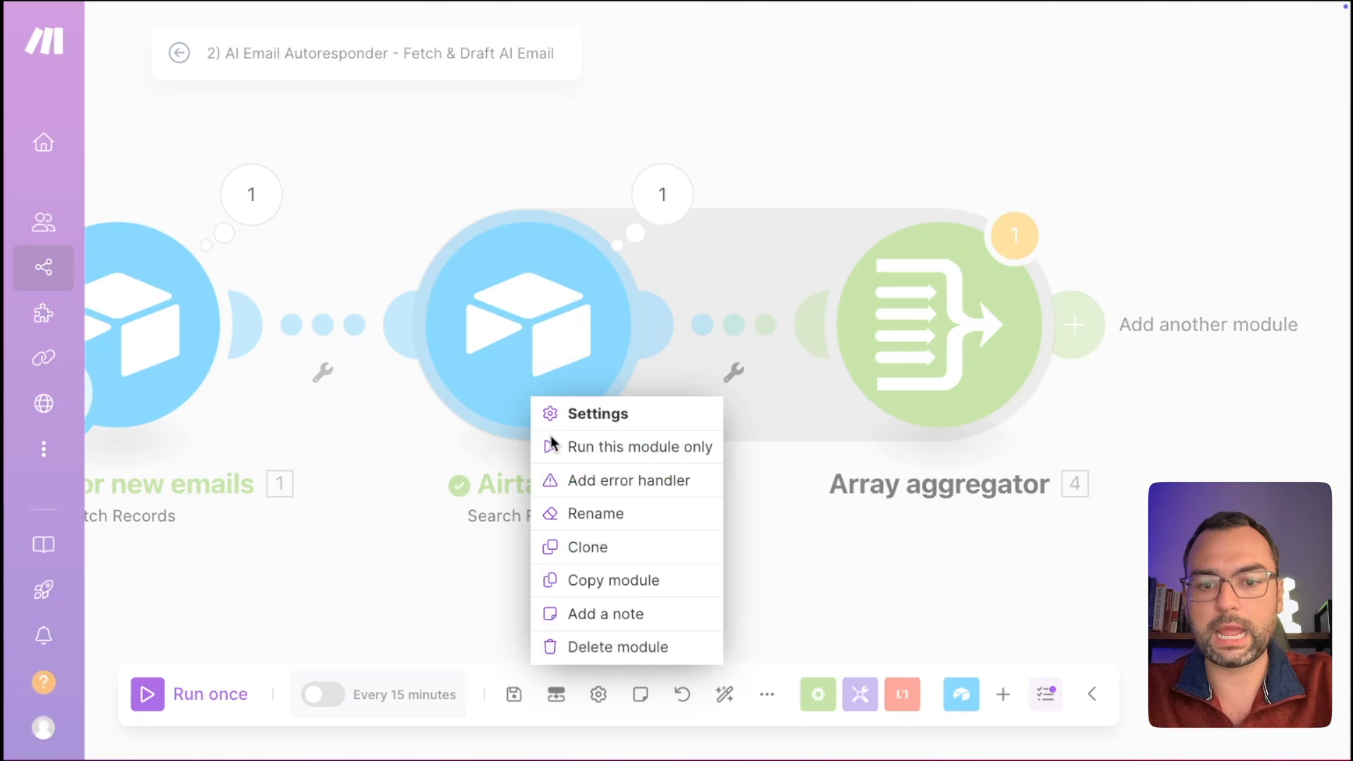
click(594, 515)
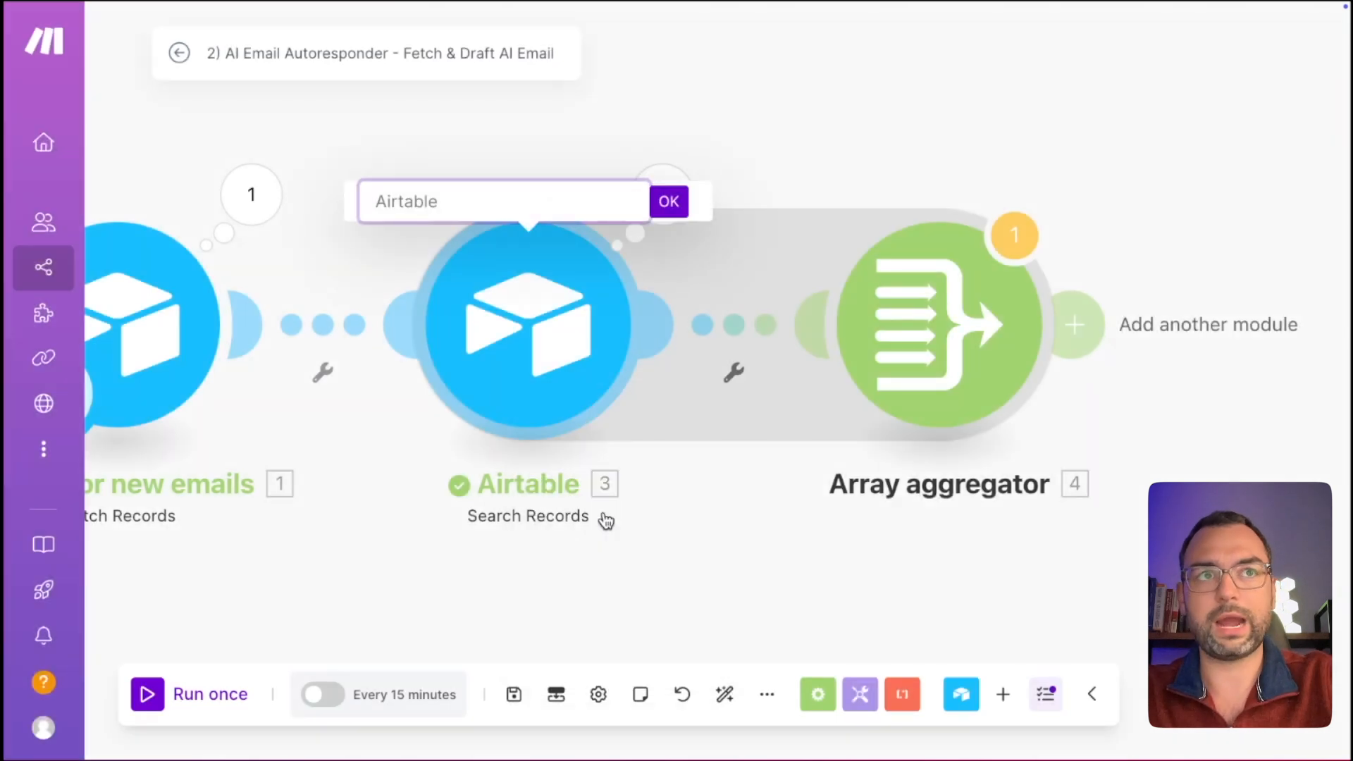
text(Find Previous Emails)
key(Return)
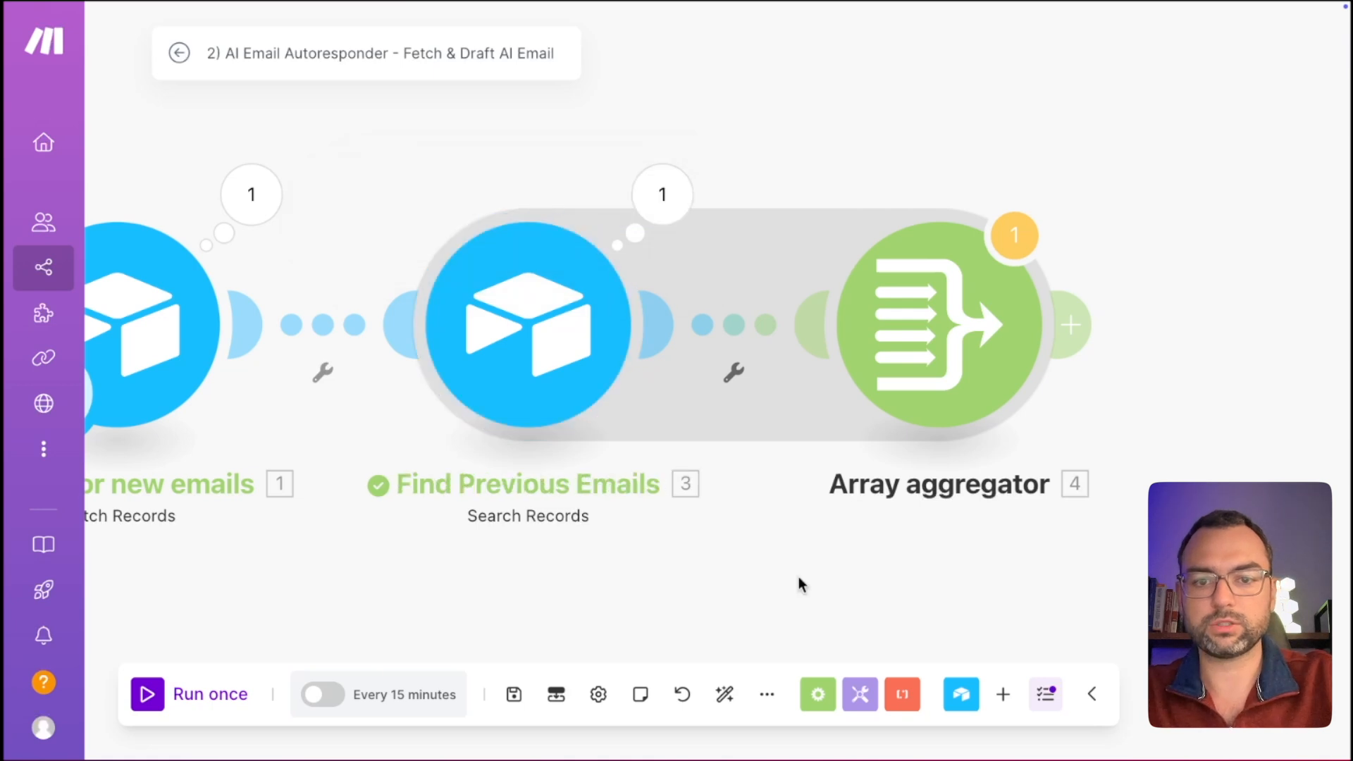
Rename the Array aggregator to 'Email Array Aggregrator'.
right_click(977, 321)
click(1001, 405)
text(Em)
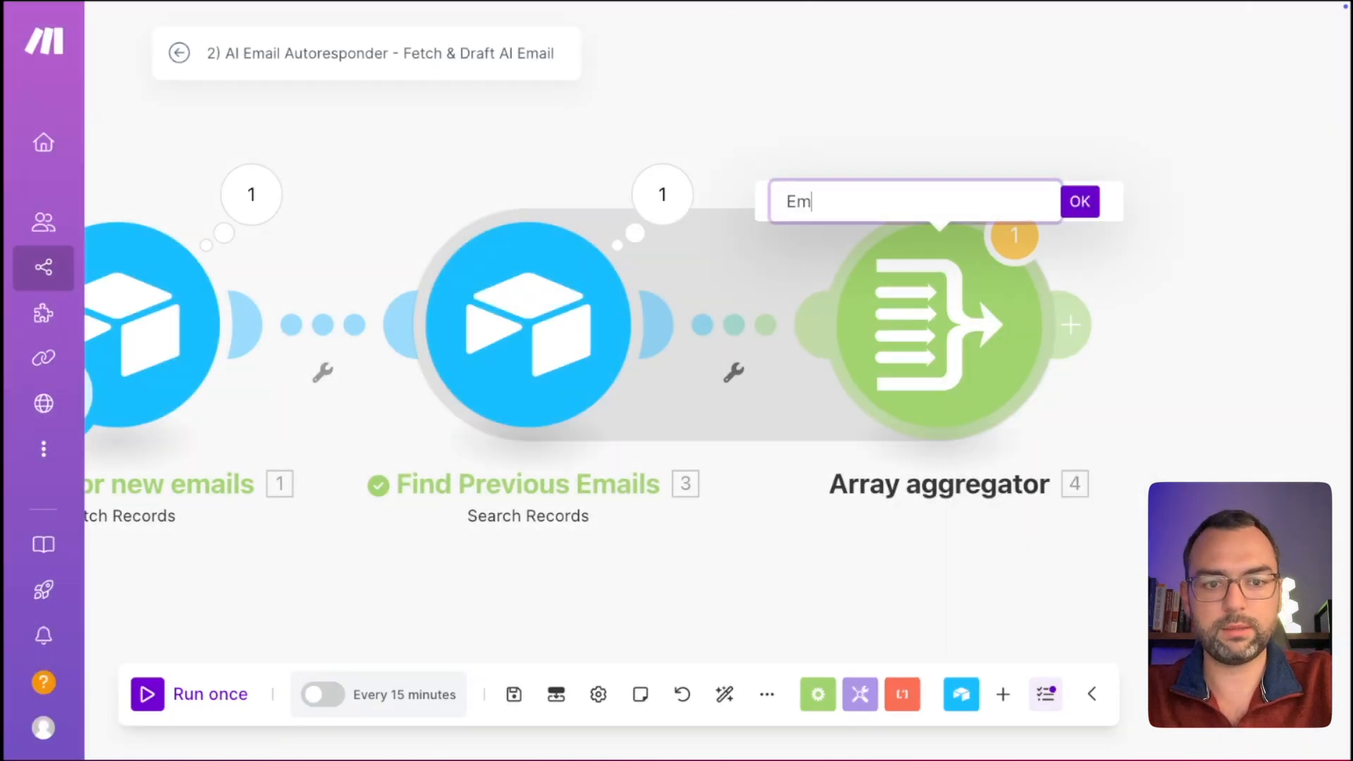
text(ail Array Agg)
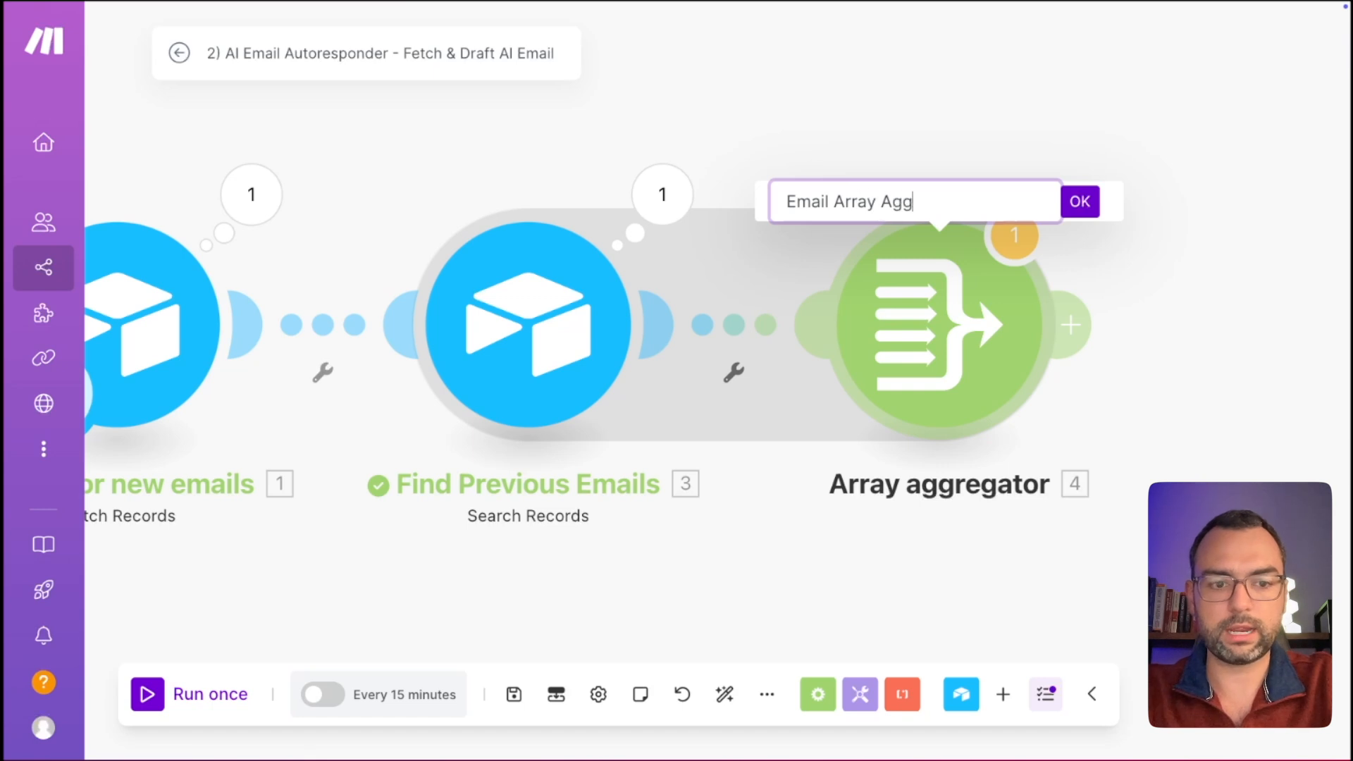
key(Return)
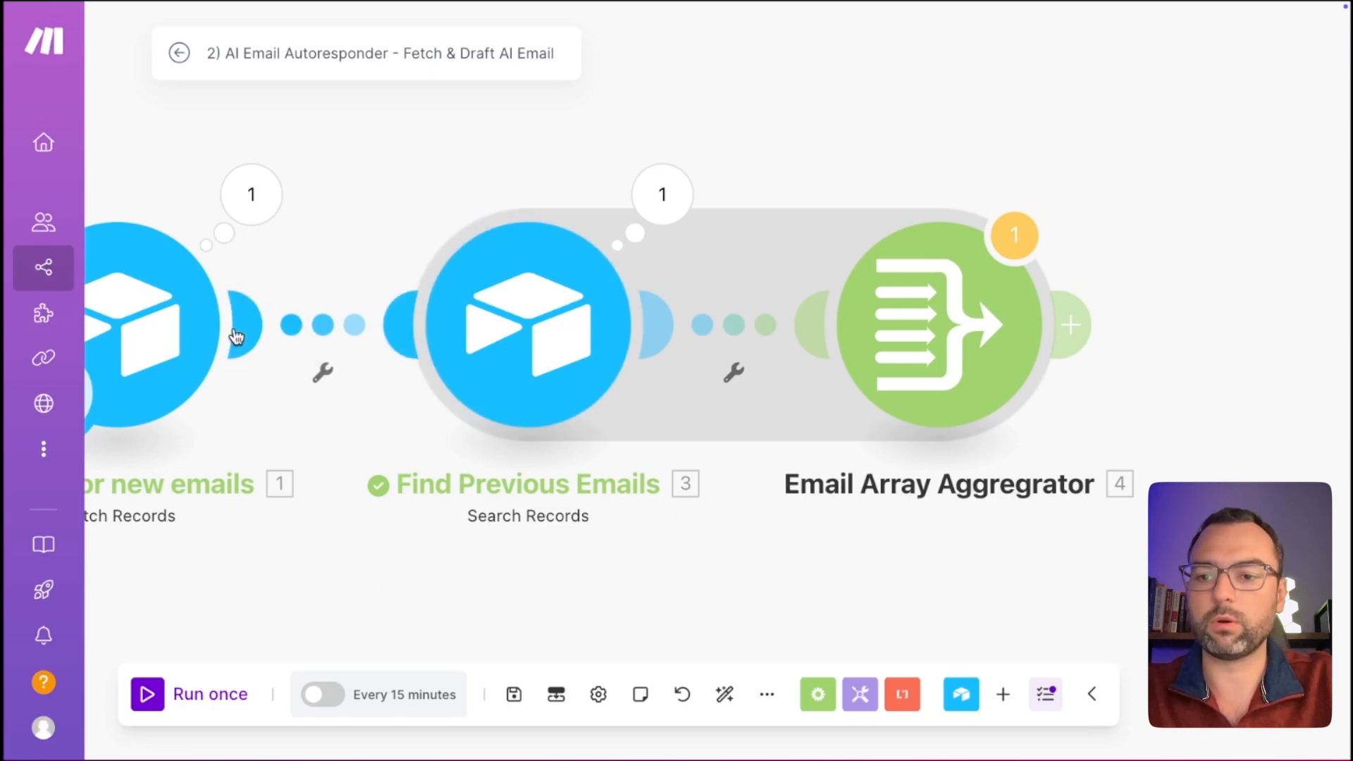
right_click(171, 325)
Start the watcher manually from the Awesome Content! record and run the scenario once despite the warning.
click(289, 417)
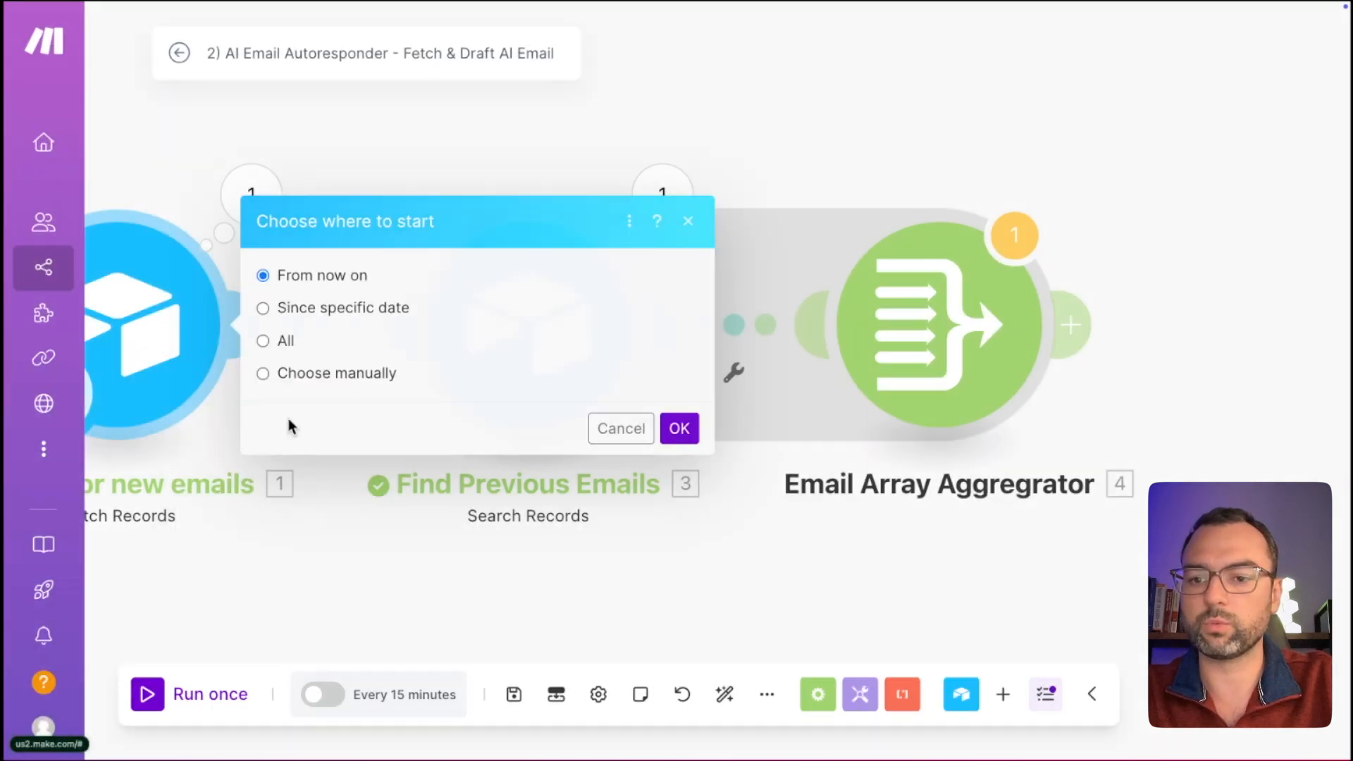
click(396, 374)
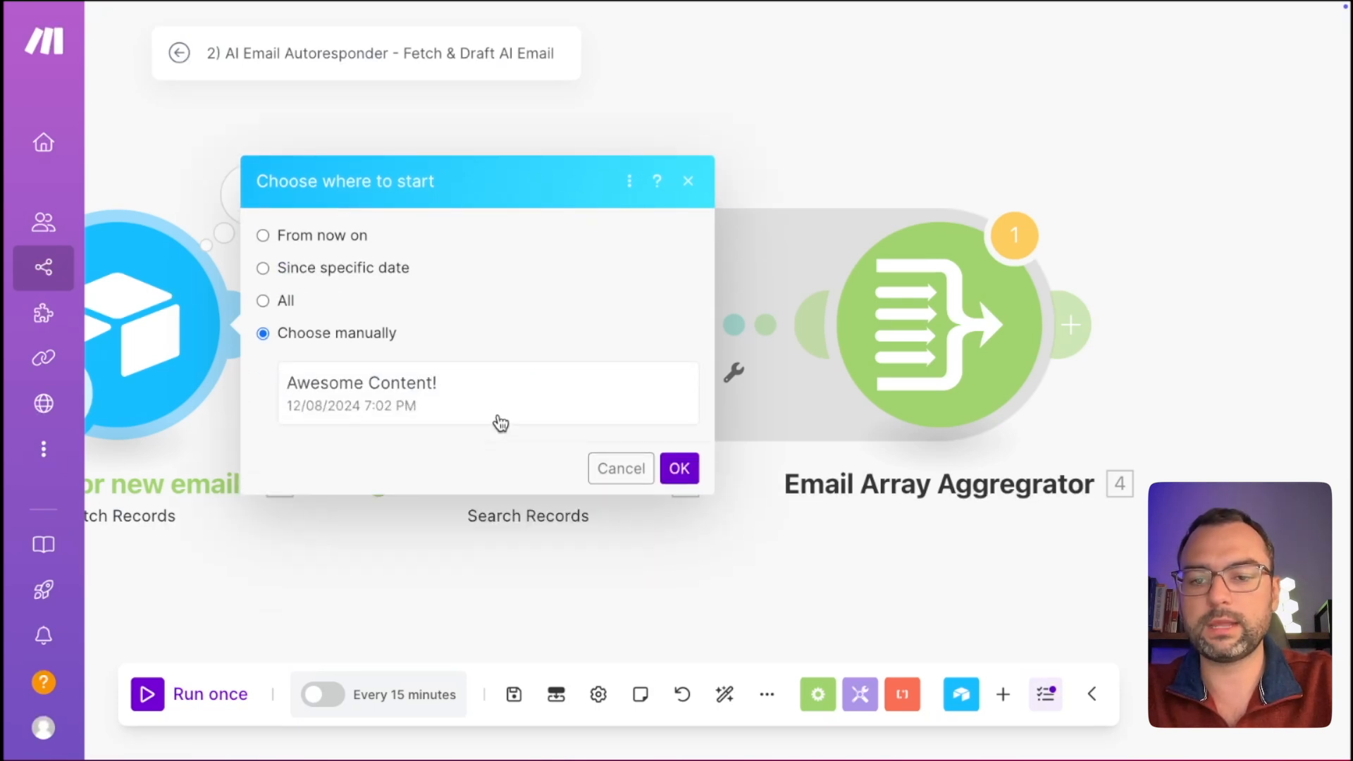
click(500, 423)
click(666, 467)
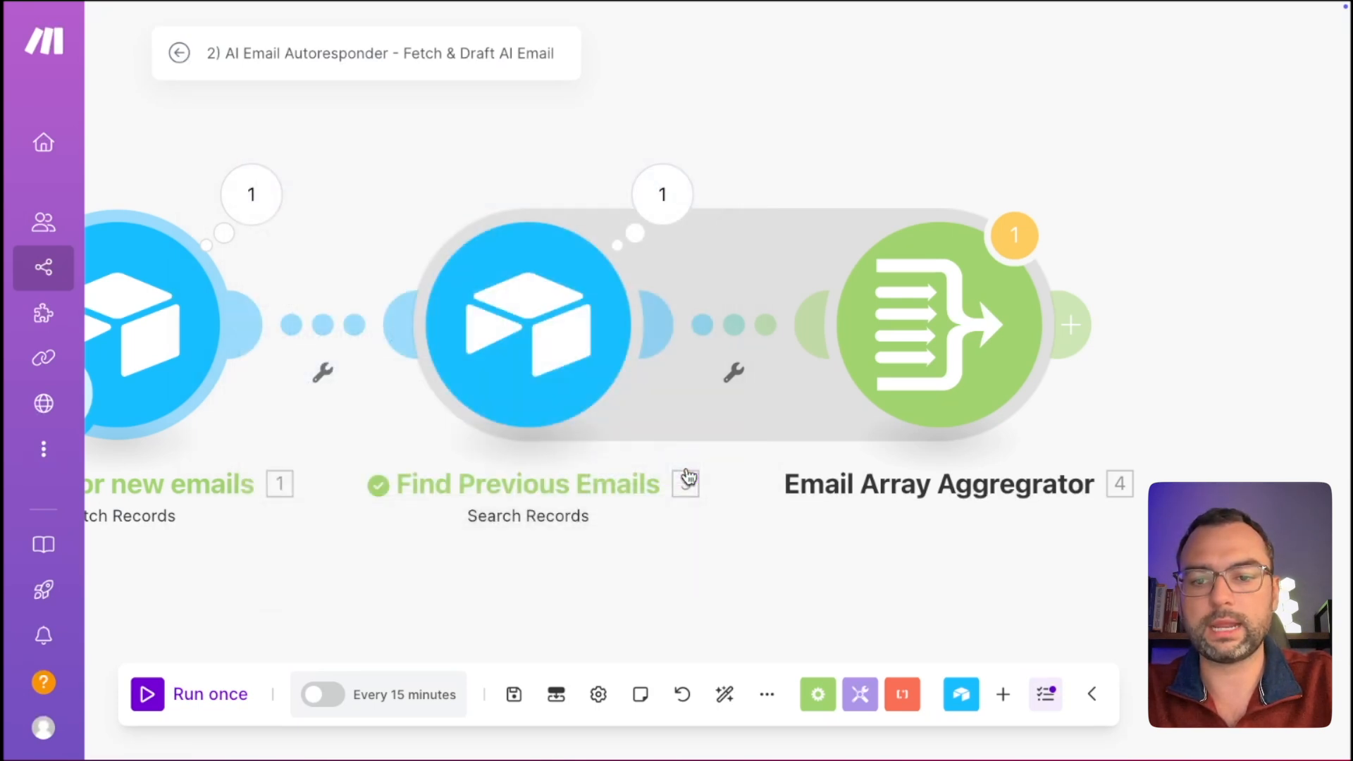
click(203, 714)
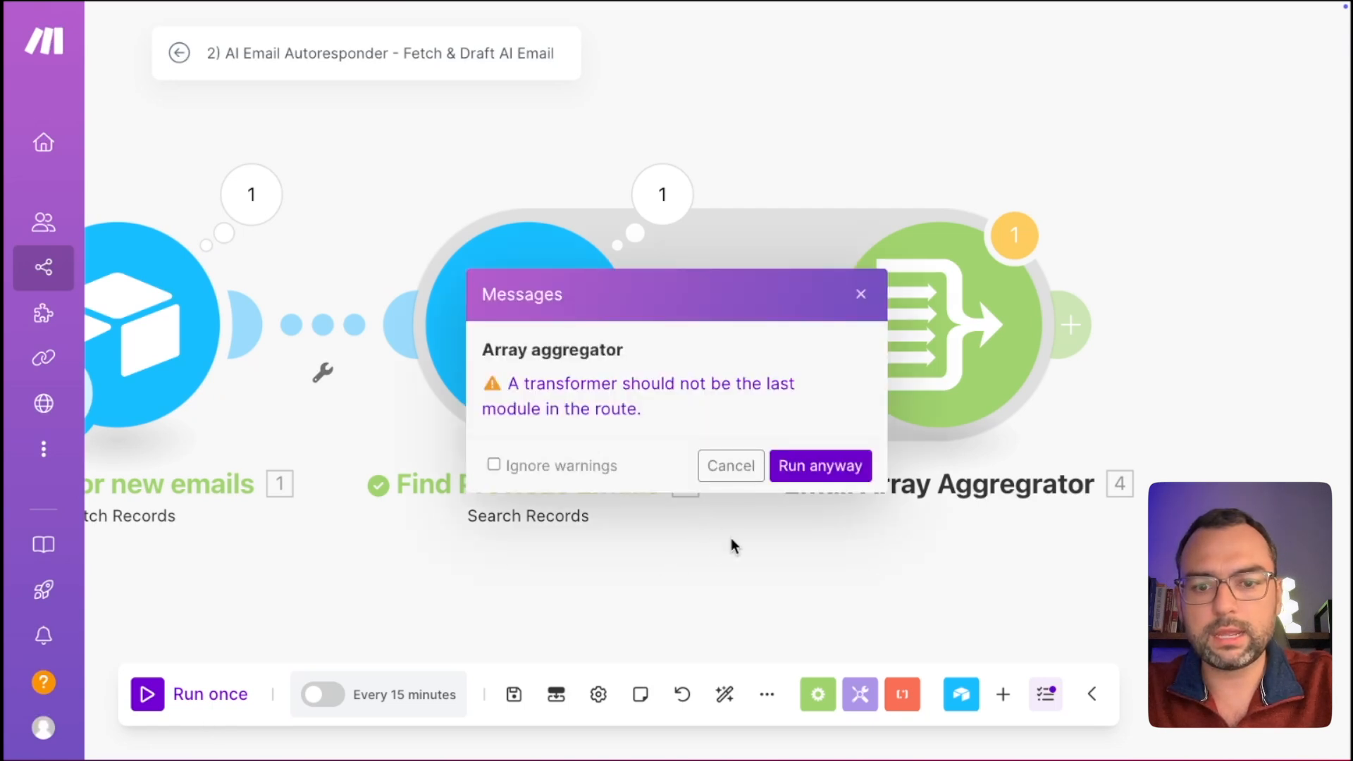
click(796, 476)
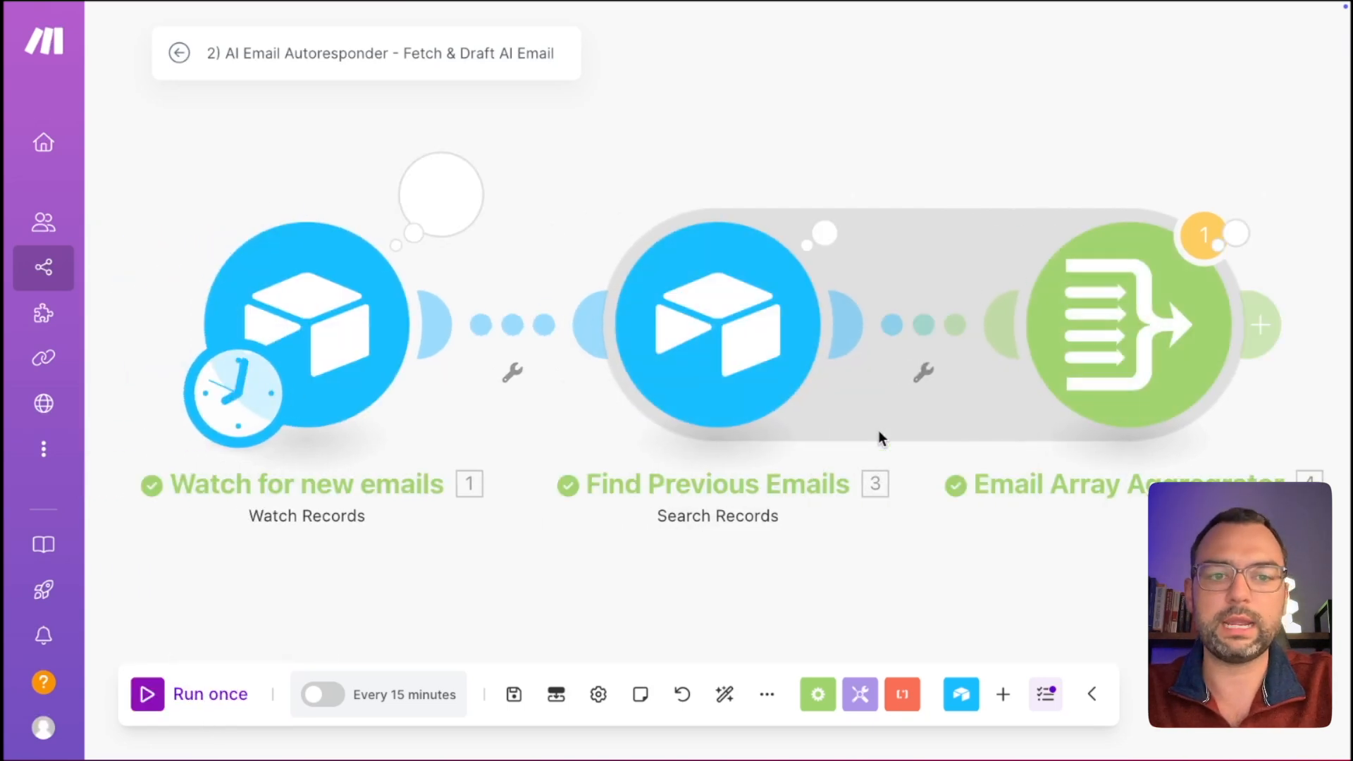
Check that the aggregator's output array holds the email content.
click(1261, 206)
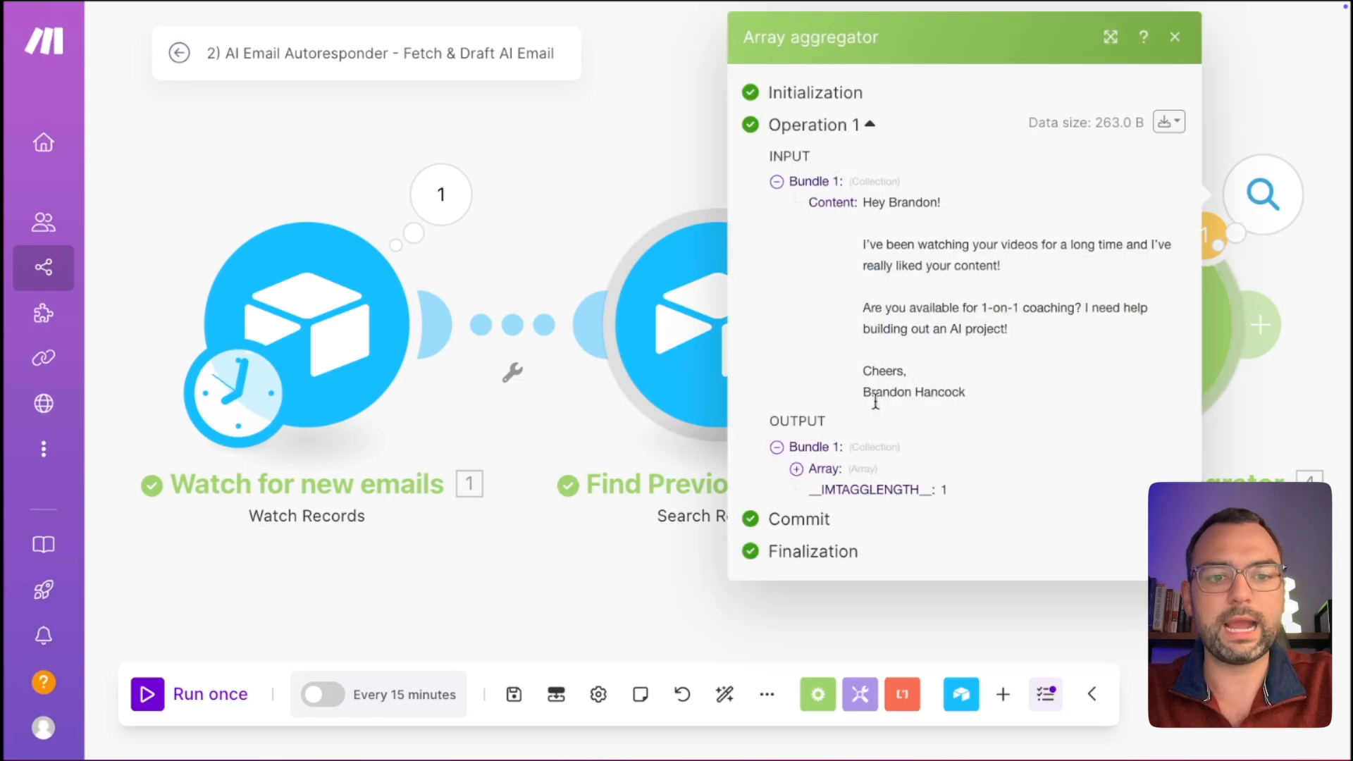
click(797, 470)
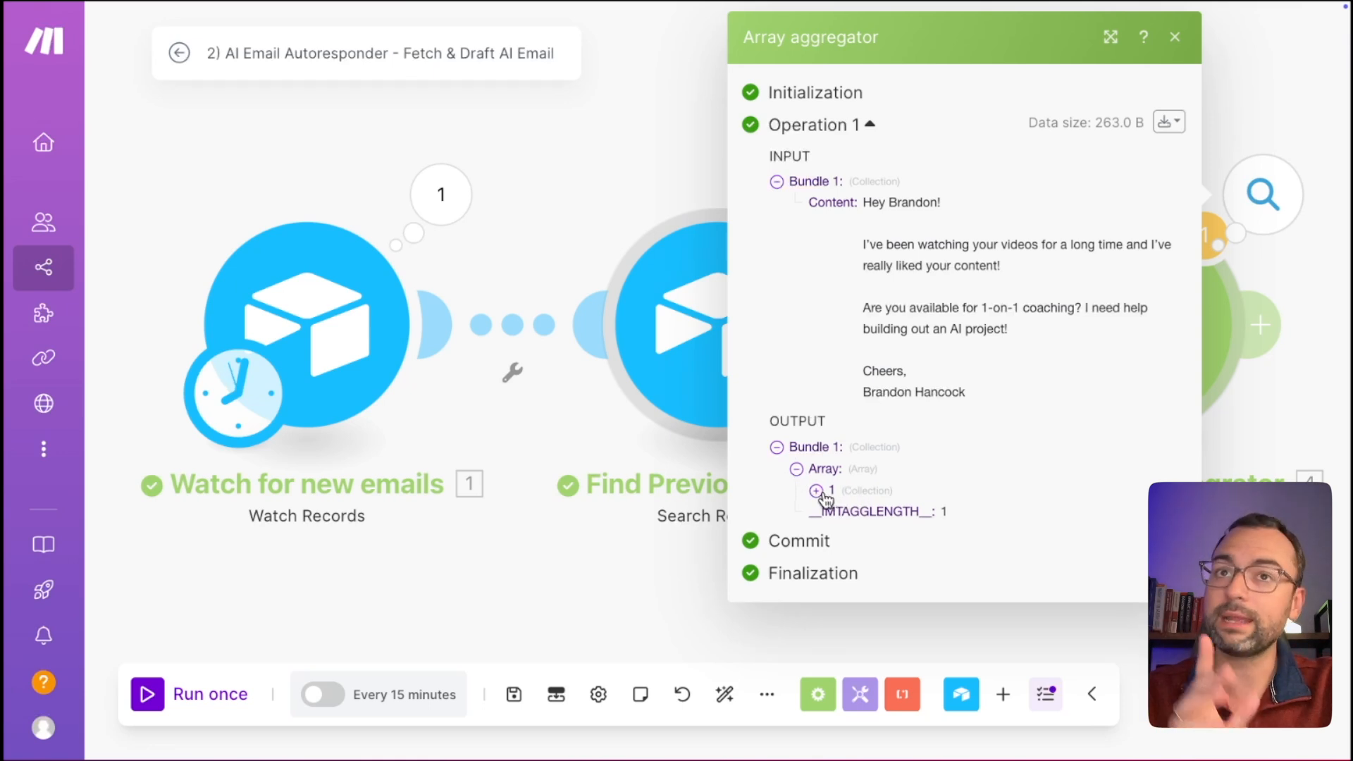
click(817, 492)
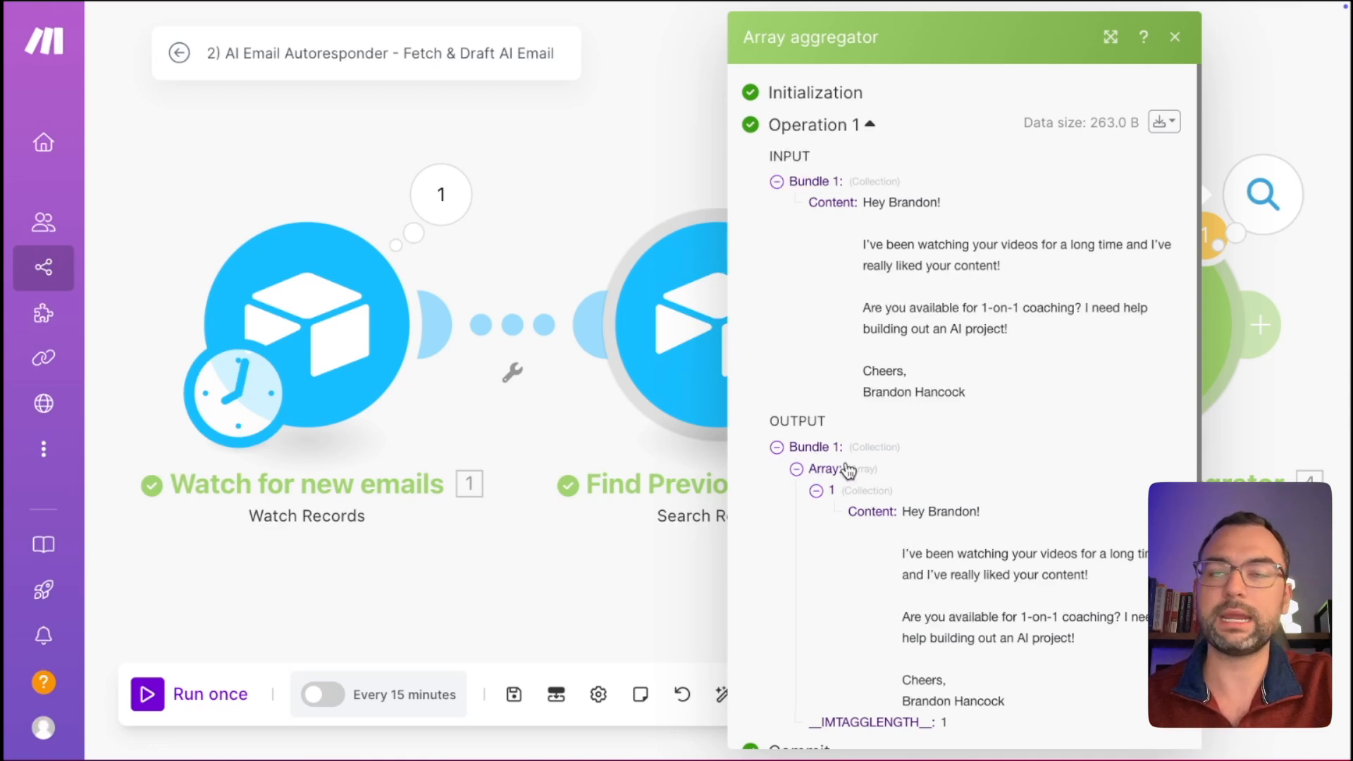
click(1269, 402)
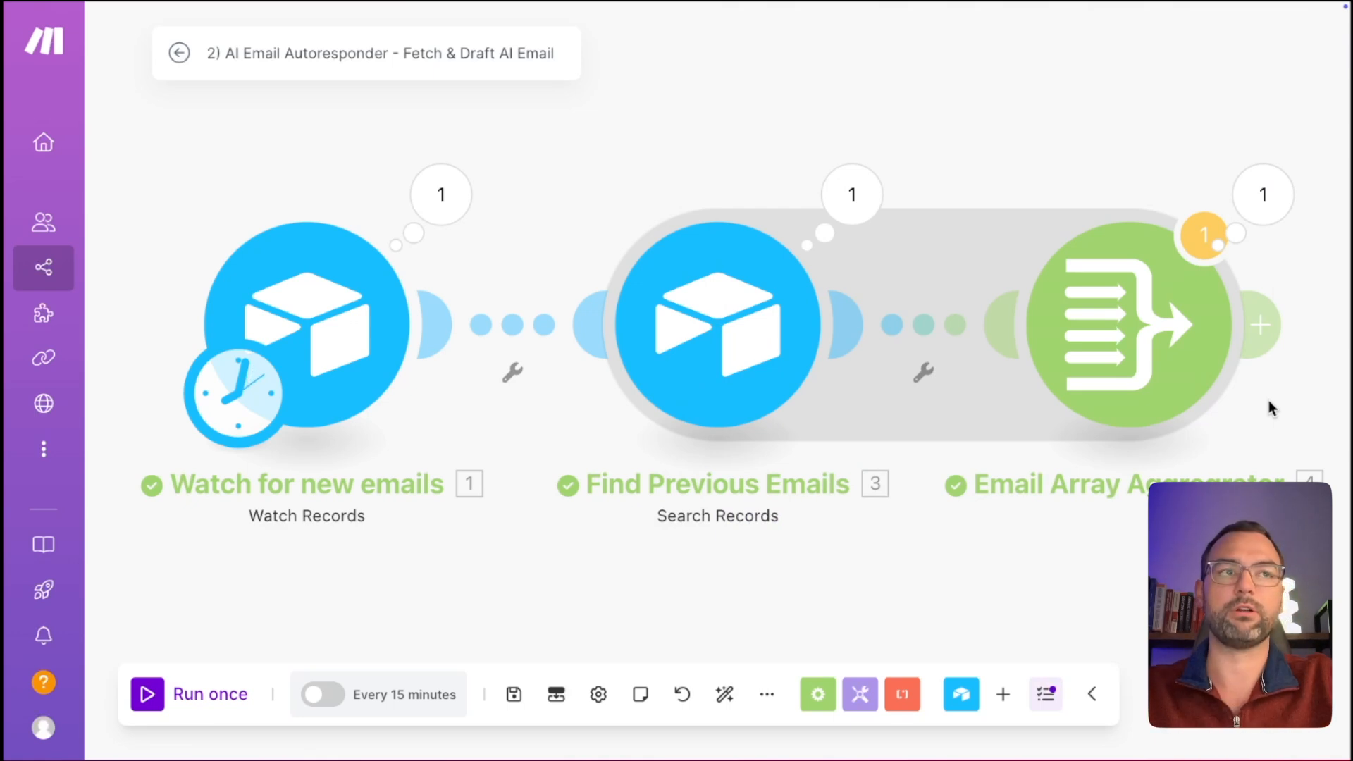
scroll(1266, 377, right, 5)
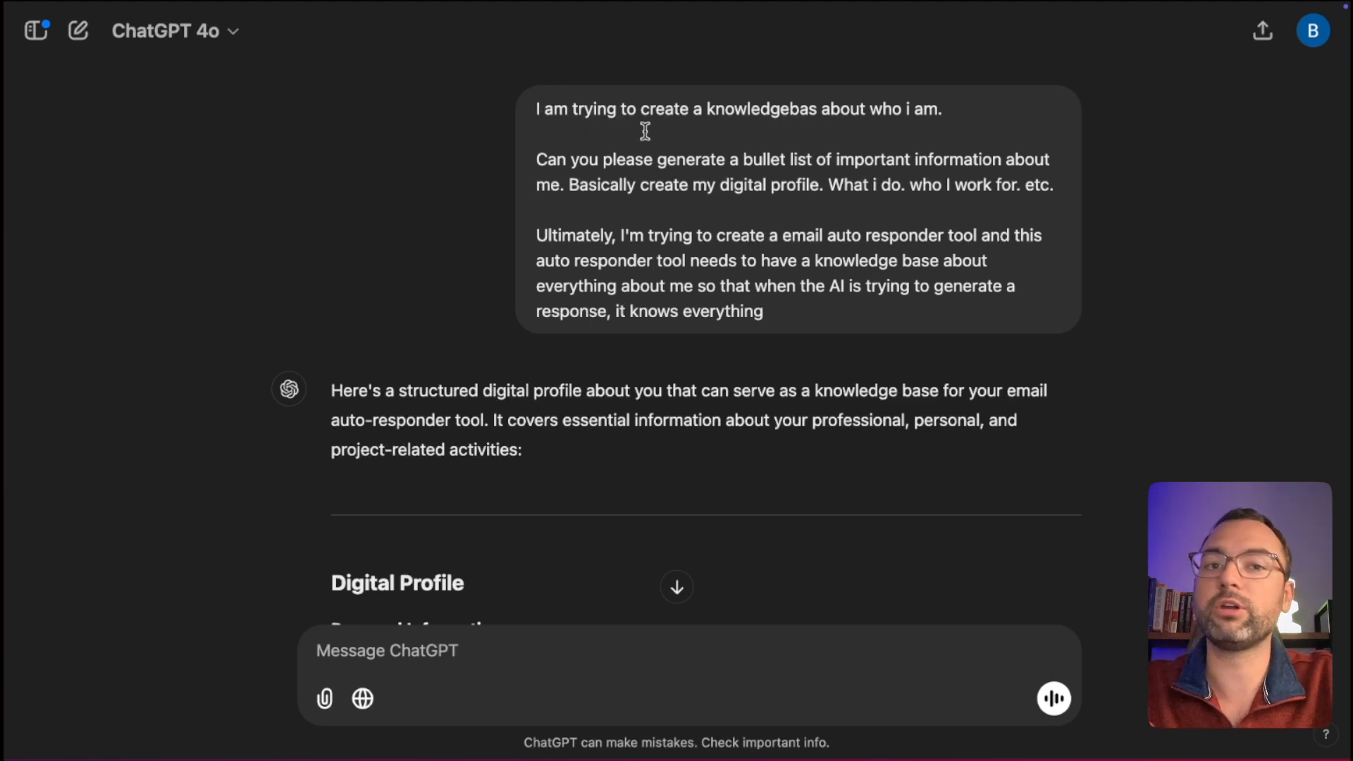
Highlight the prompt's request for a bullet-list profile for an email auto responder tool.
drag(592, 144, 654, 199)
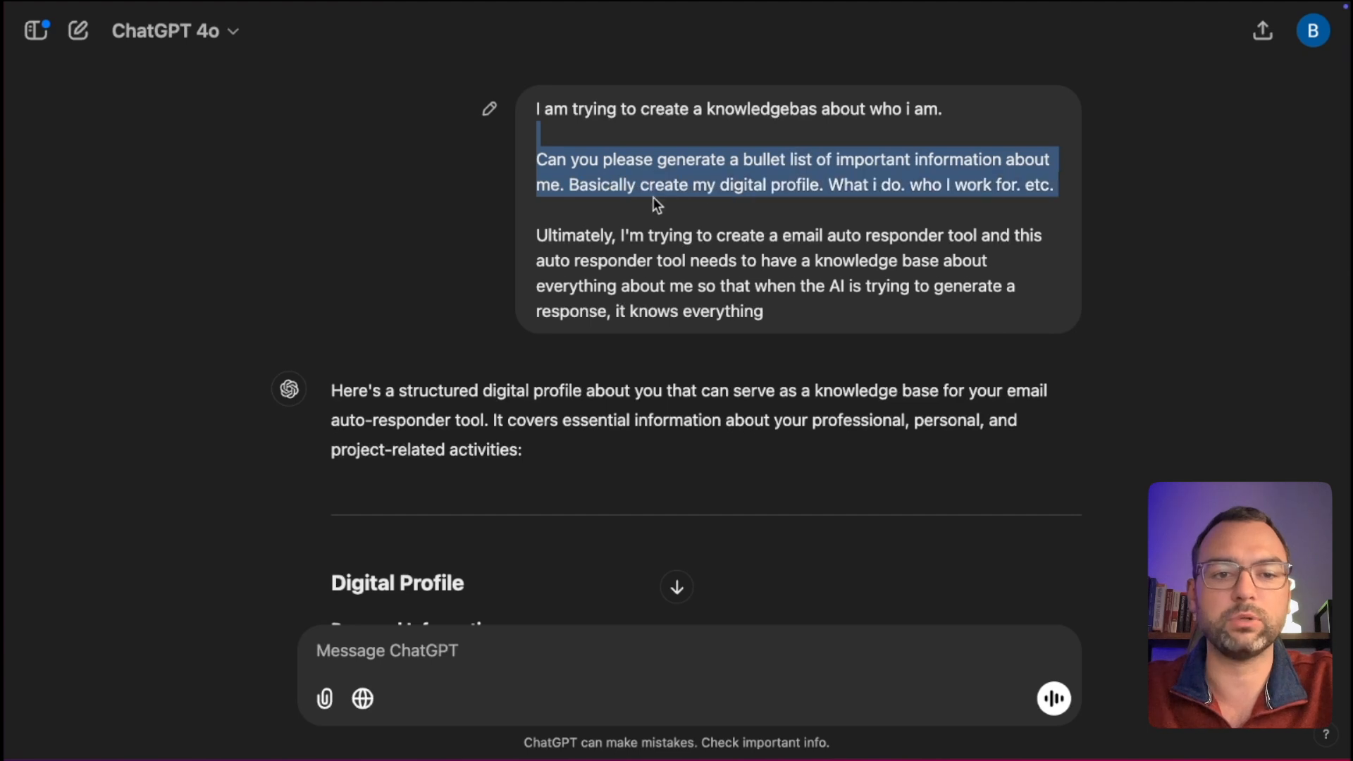
click(701, 194)
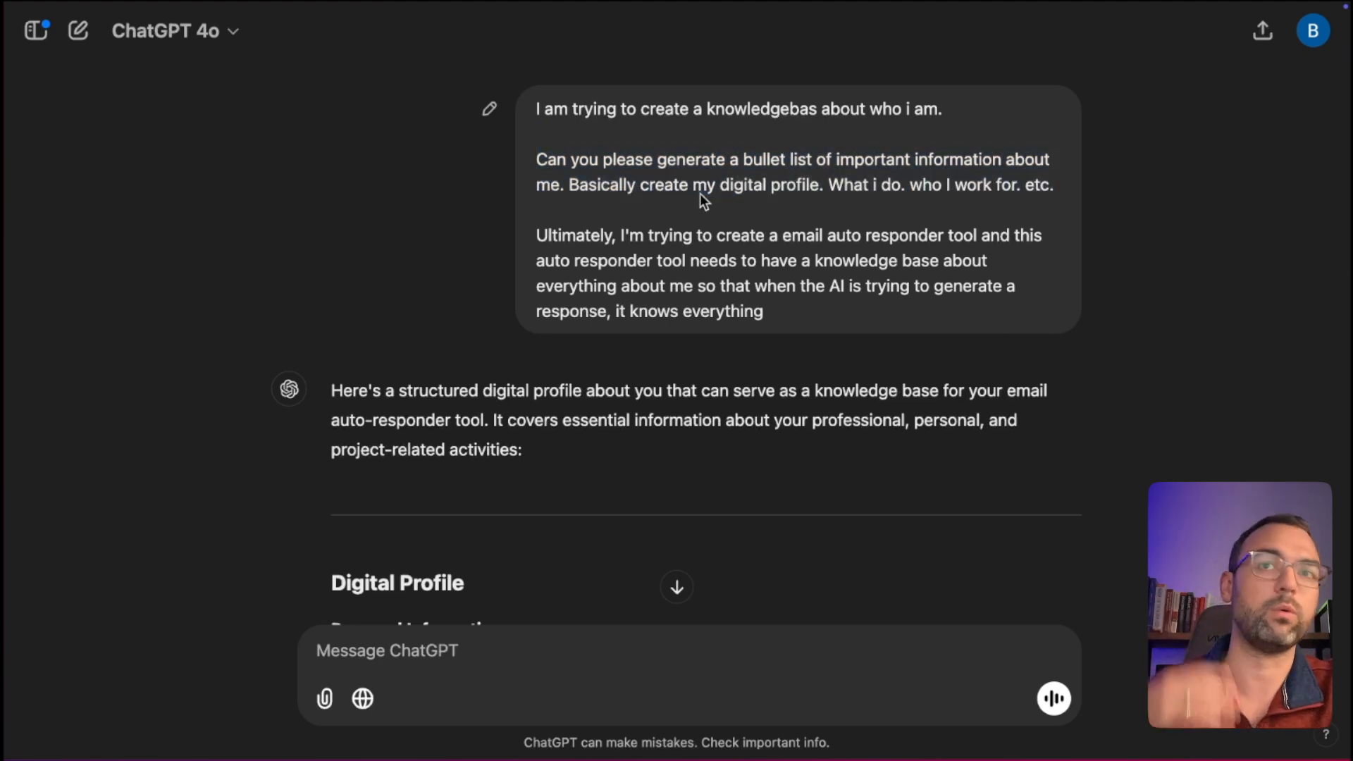
drag(629, 235, 652, 266)
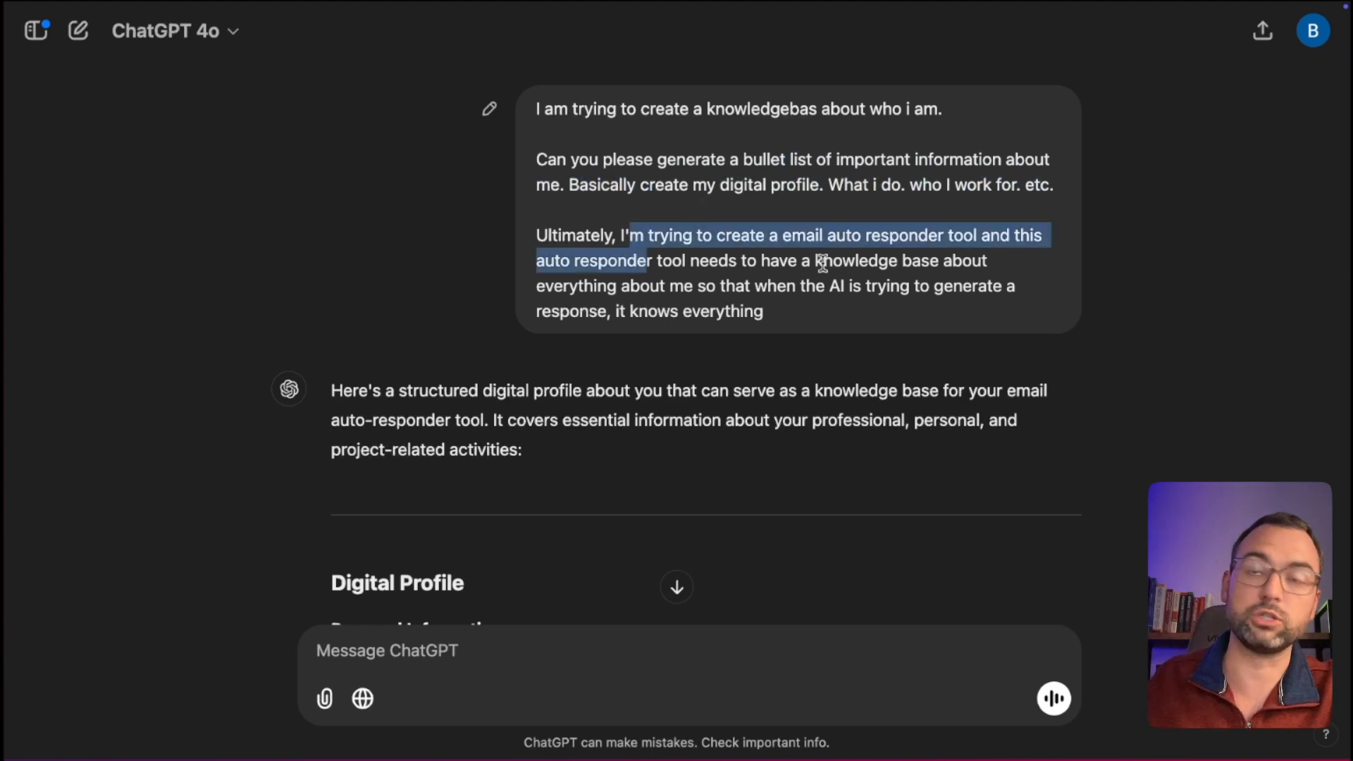
drag(792, 237, 866, 237)
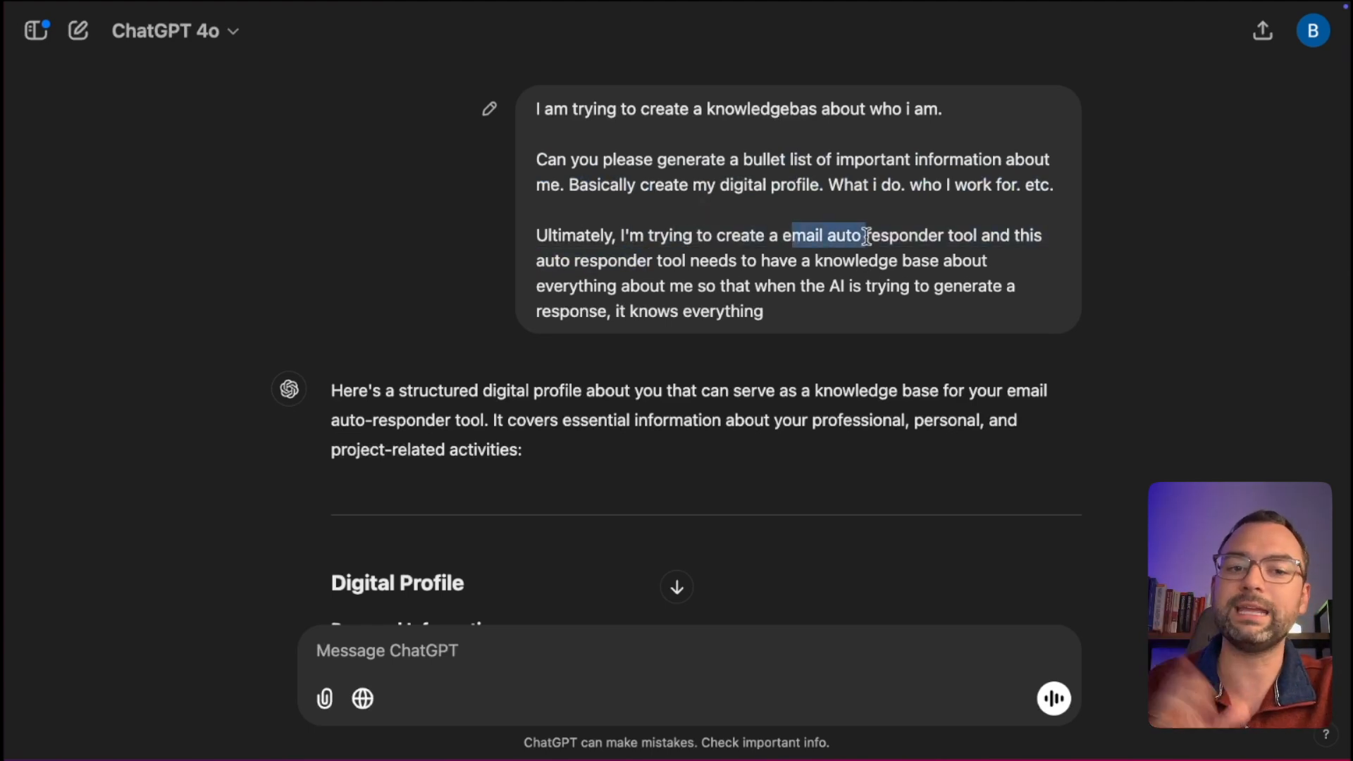
drag(627, 259, 671, 255)
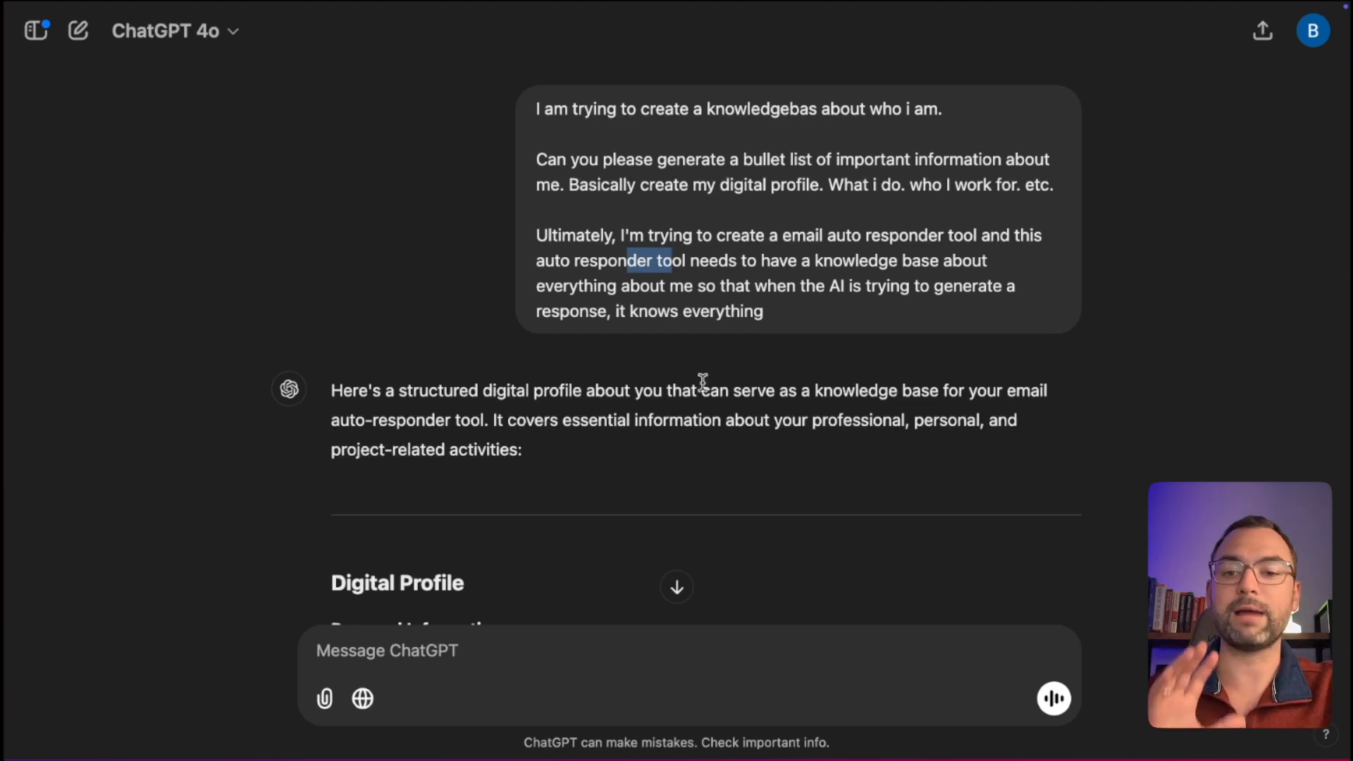
Scroll through the generated profile, then switch to the Airtable YouTube Database window.
scroll(703, 382, down, 2)
scroll(703, 382, down, 1)
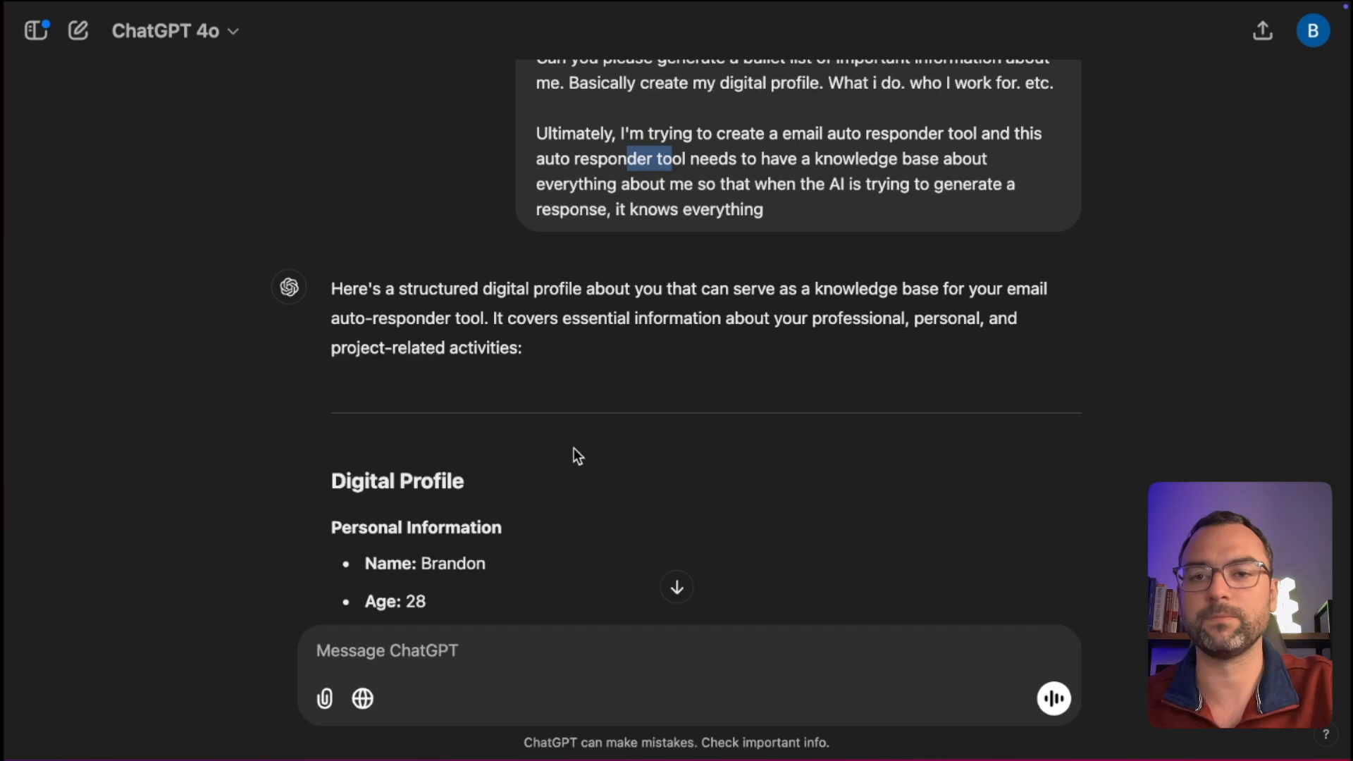
key(ctrl+Right)
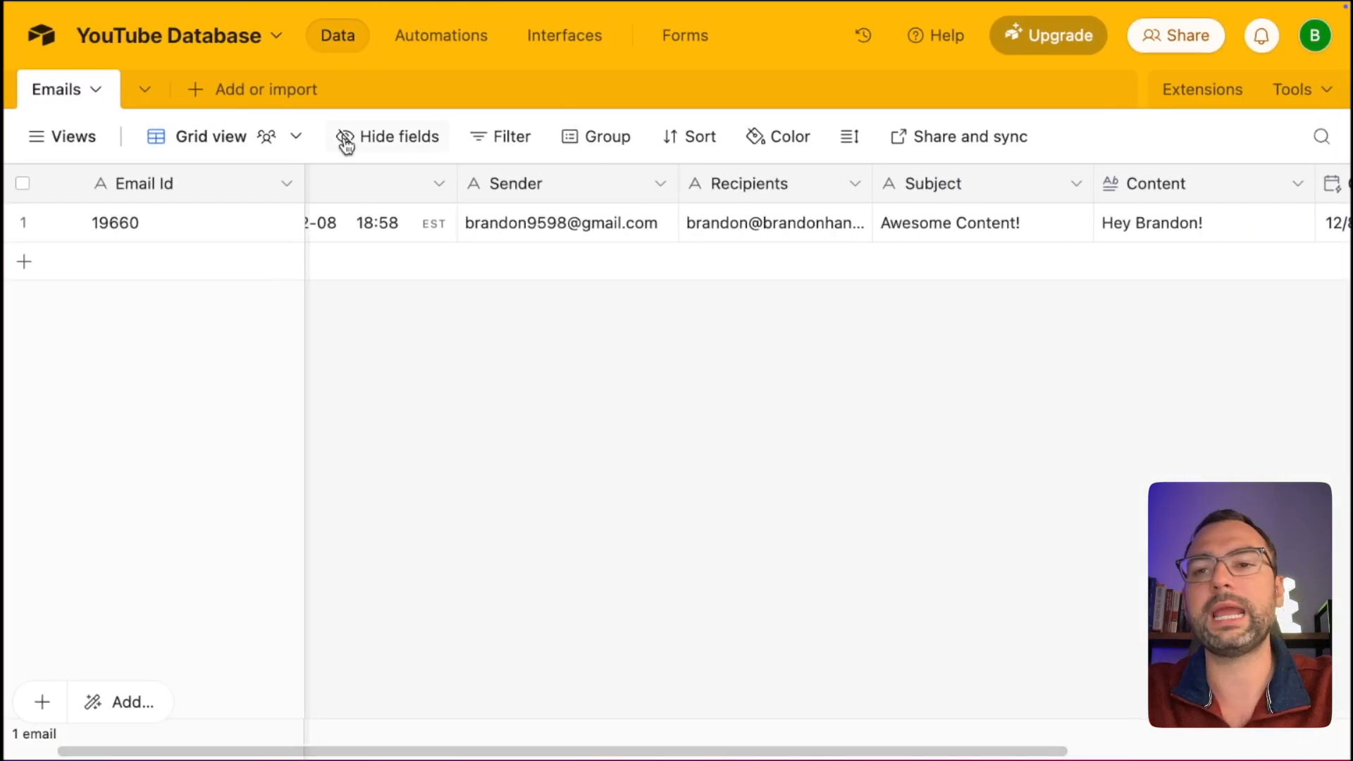
Create a blank table named Knowledgebase from scratch.
click(196, 94)
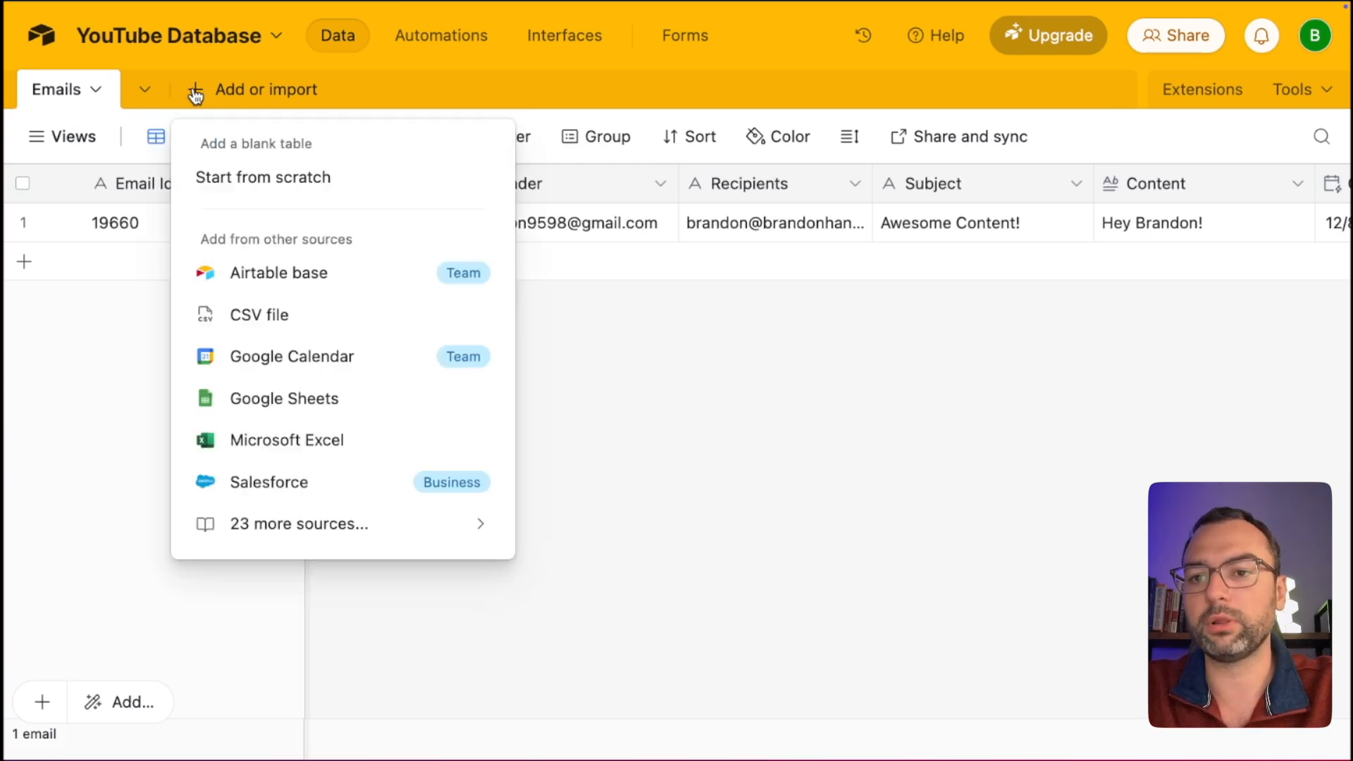
click(240, 182)
text(Knowledgebase)
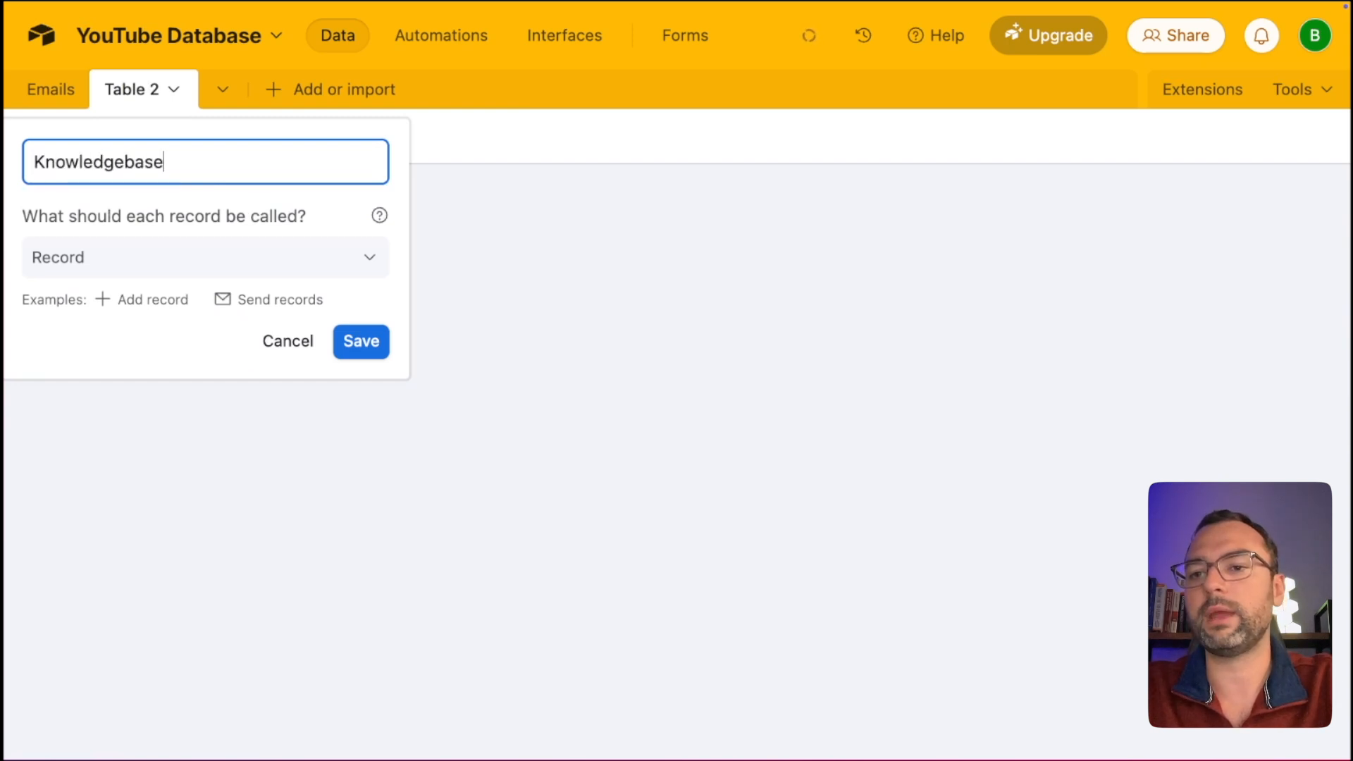
click(364, 339)
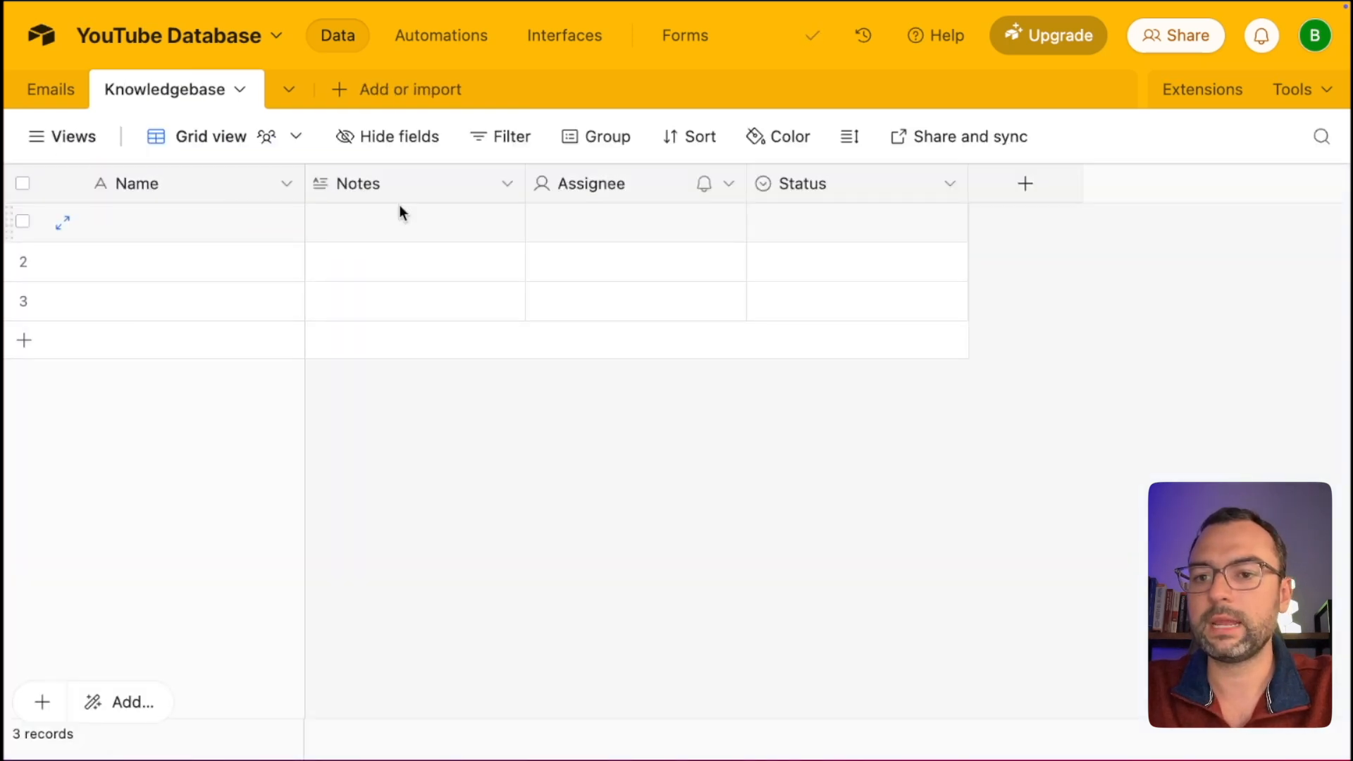
Delete the Notes and Assignee fields from the Knowledgebase table.
right_click(400, 184)
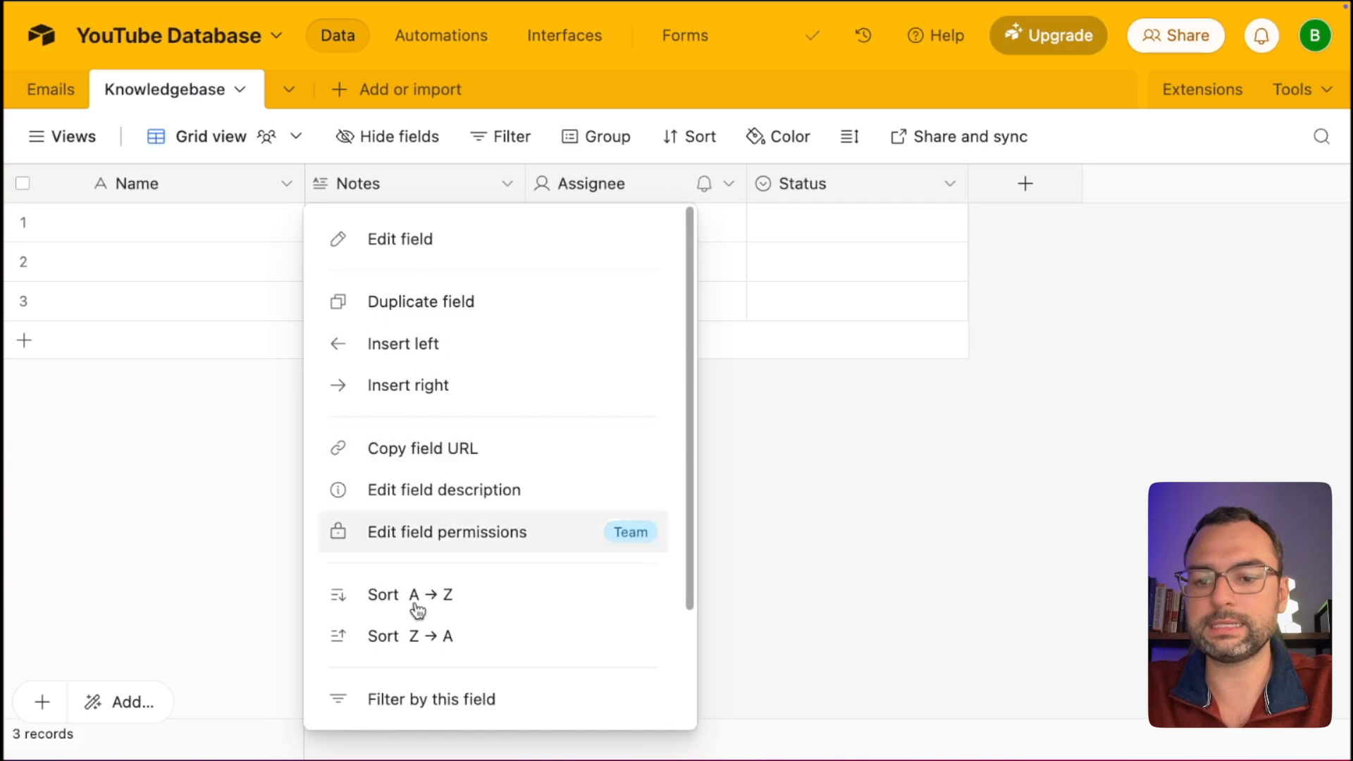
scroll(419, 494, down, 3)
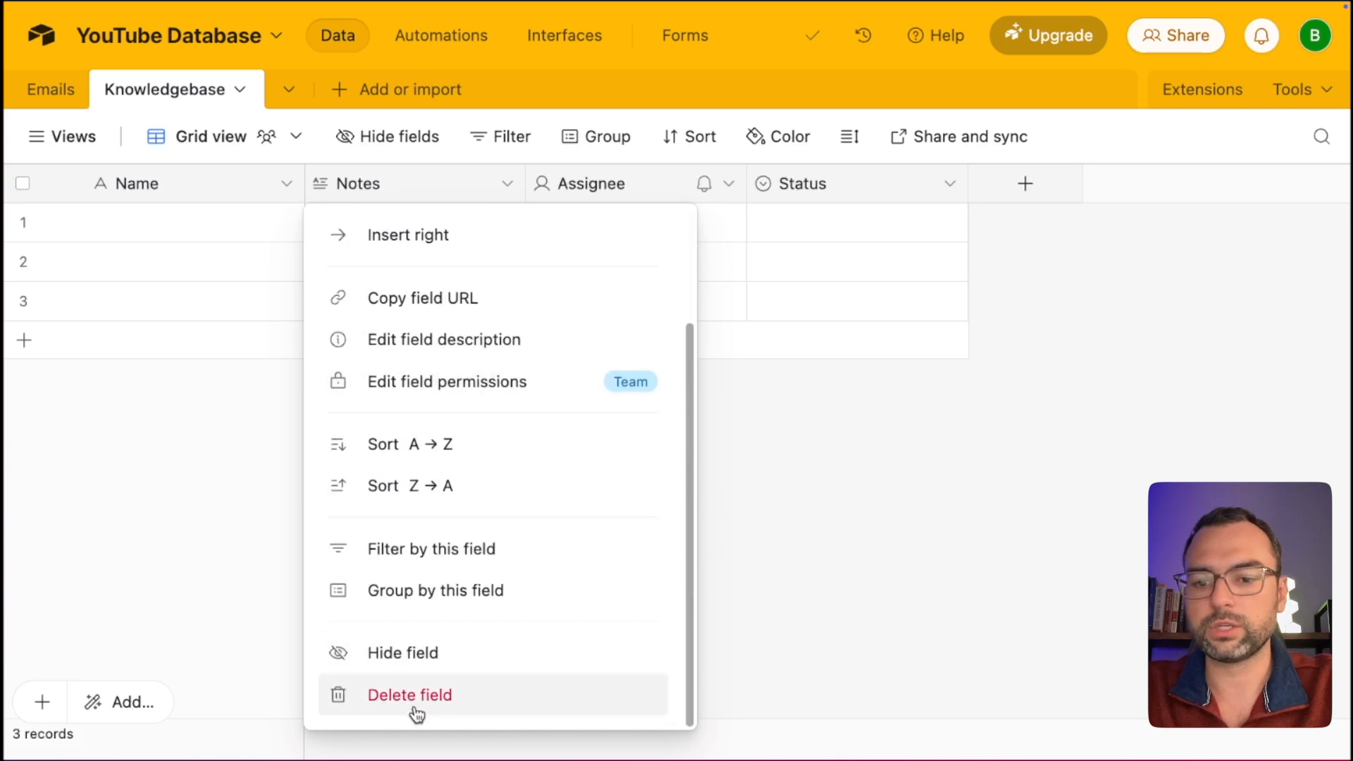
click(416, 698)
right_click(395, 183)
scroll(442, 687, down, 3)
click(432, 695)
Turn the Status field into Business Information, a Long text field with rich text enabled.
double_click(400, 184)
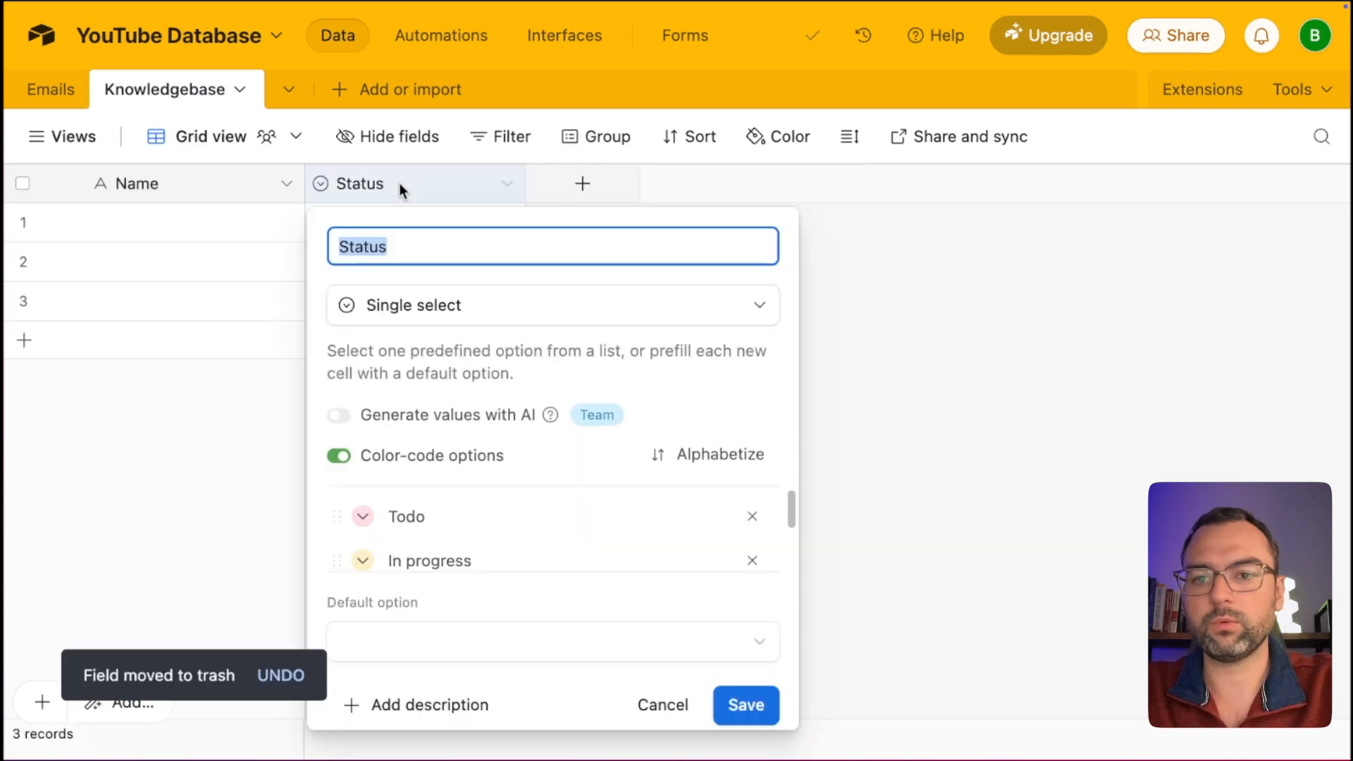
text(Business )
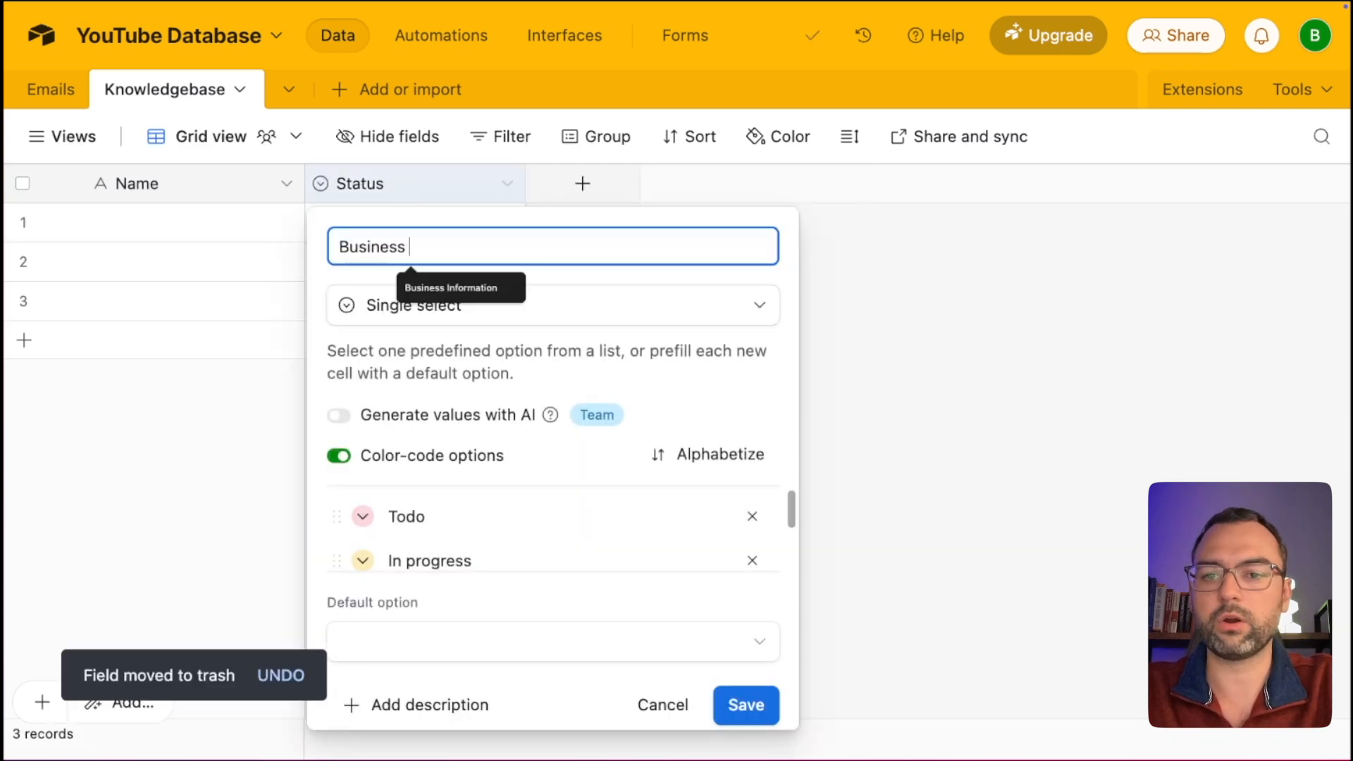
text(Information)
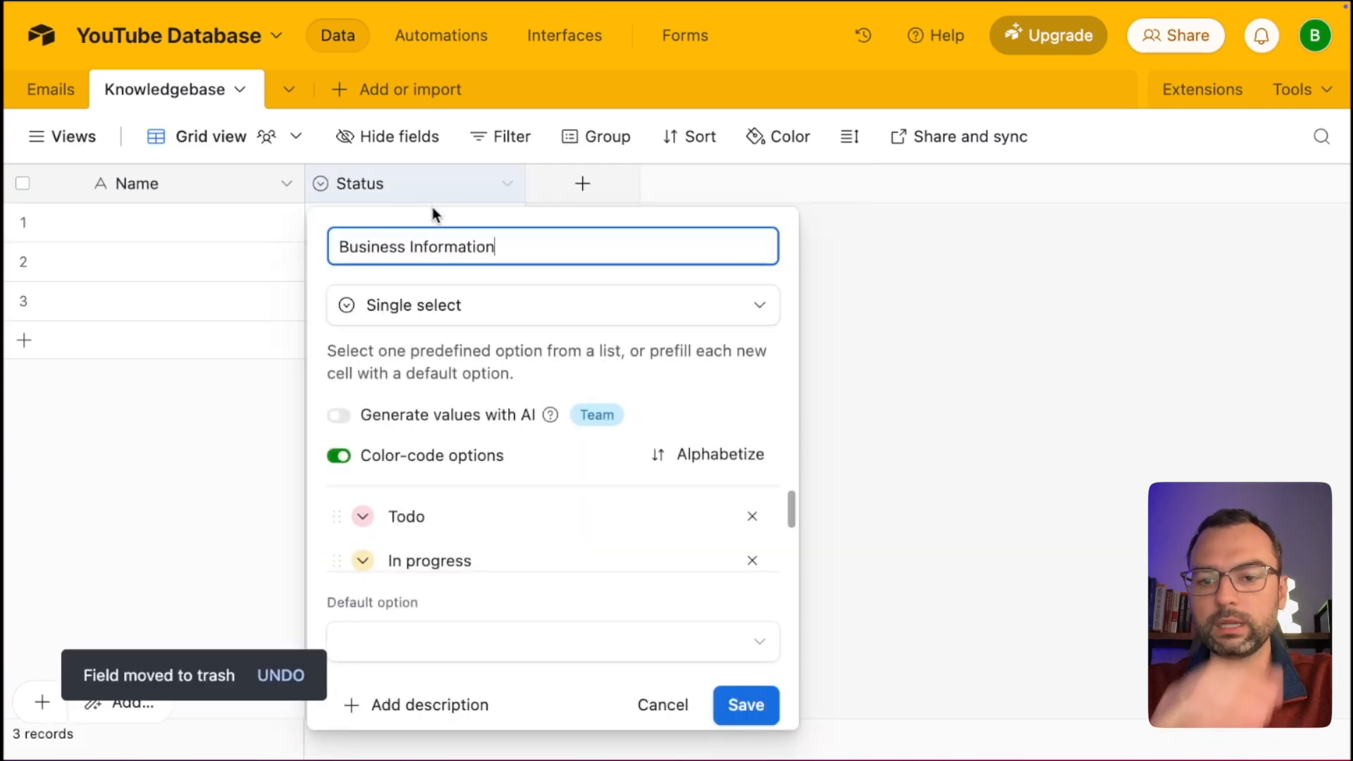
click(432, 304)
scroll(438, 392, up, 1)
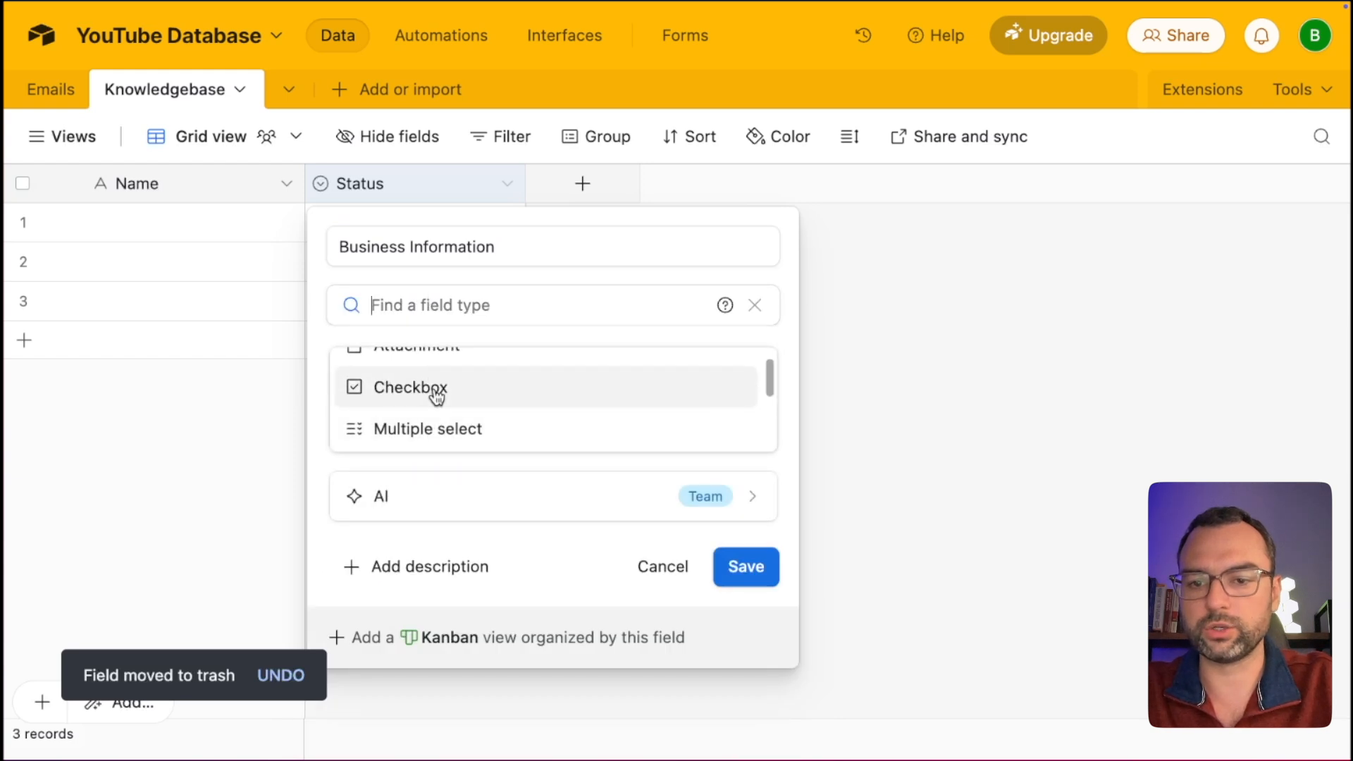
text(te)
key(super+a)
text(lon)
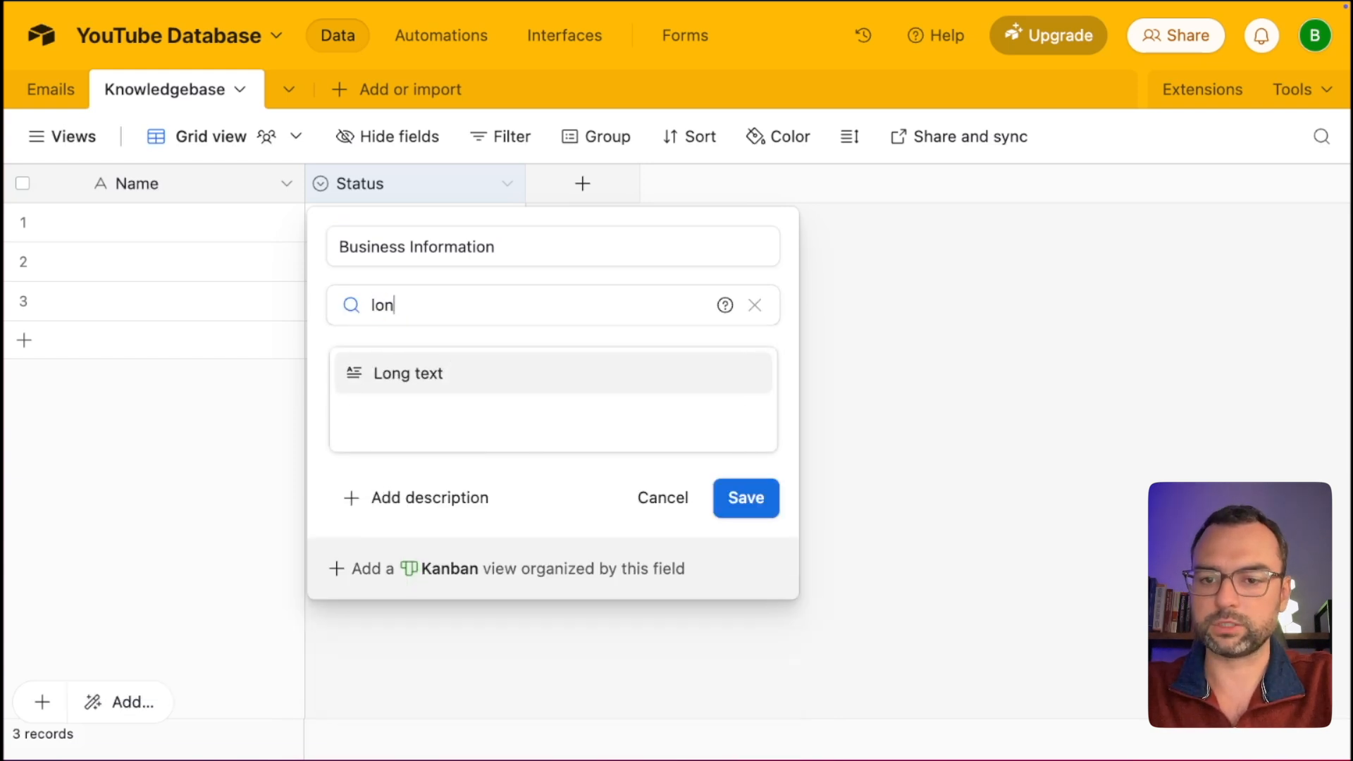
click(457, 375)
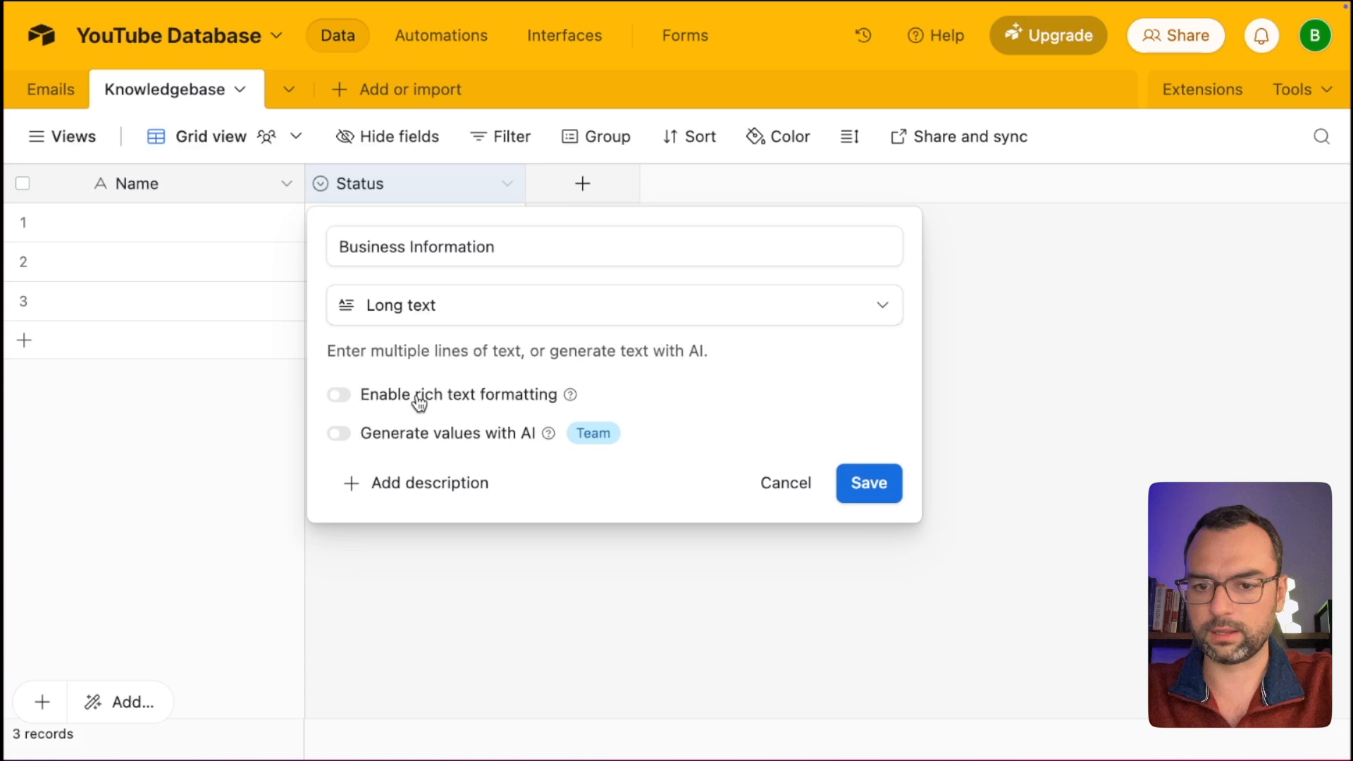
click(339, 396)
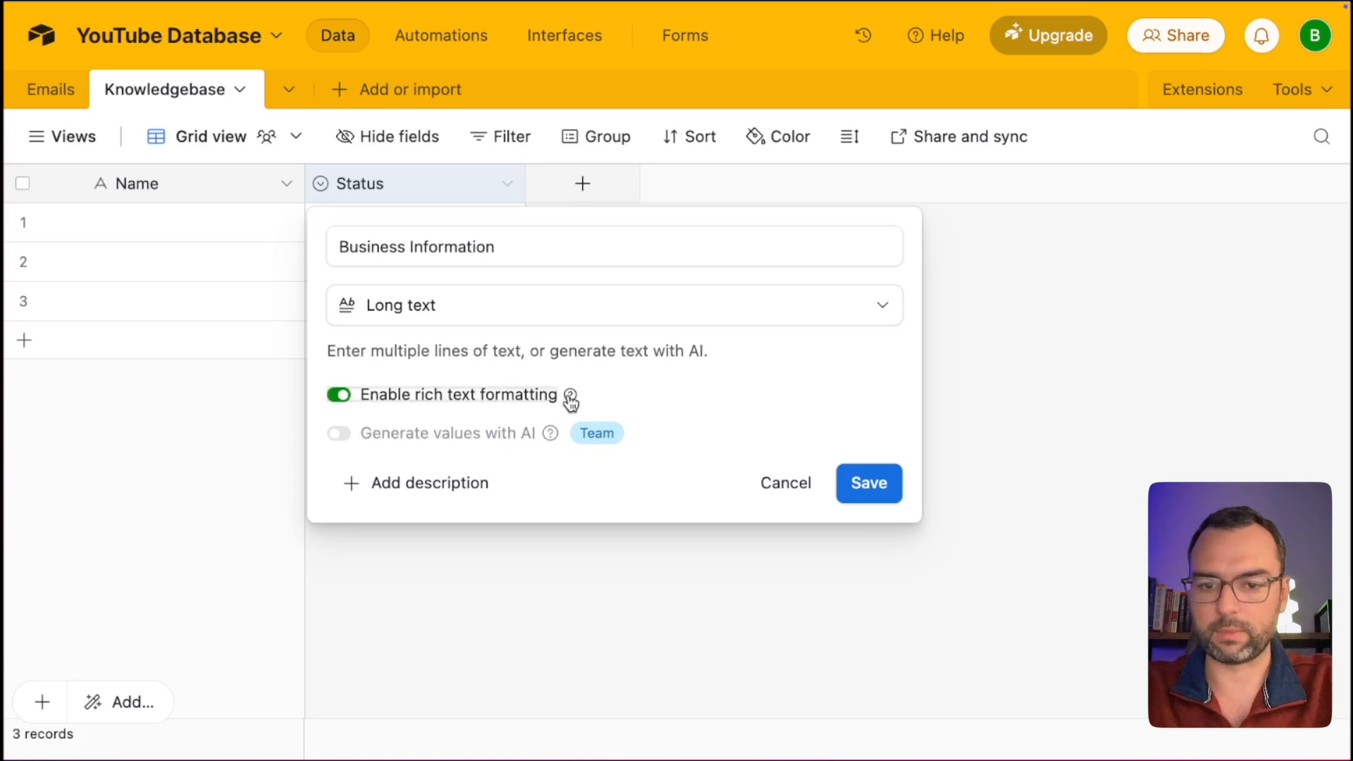
right_click(192, 192)
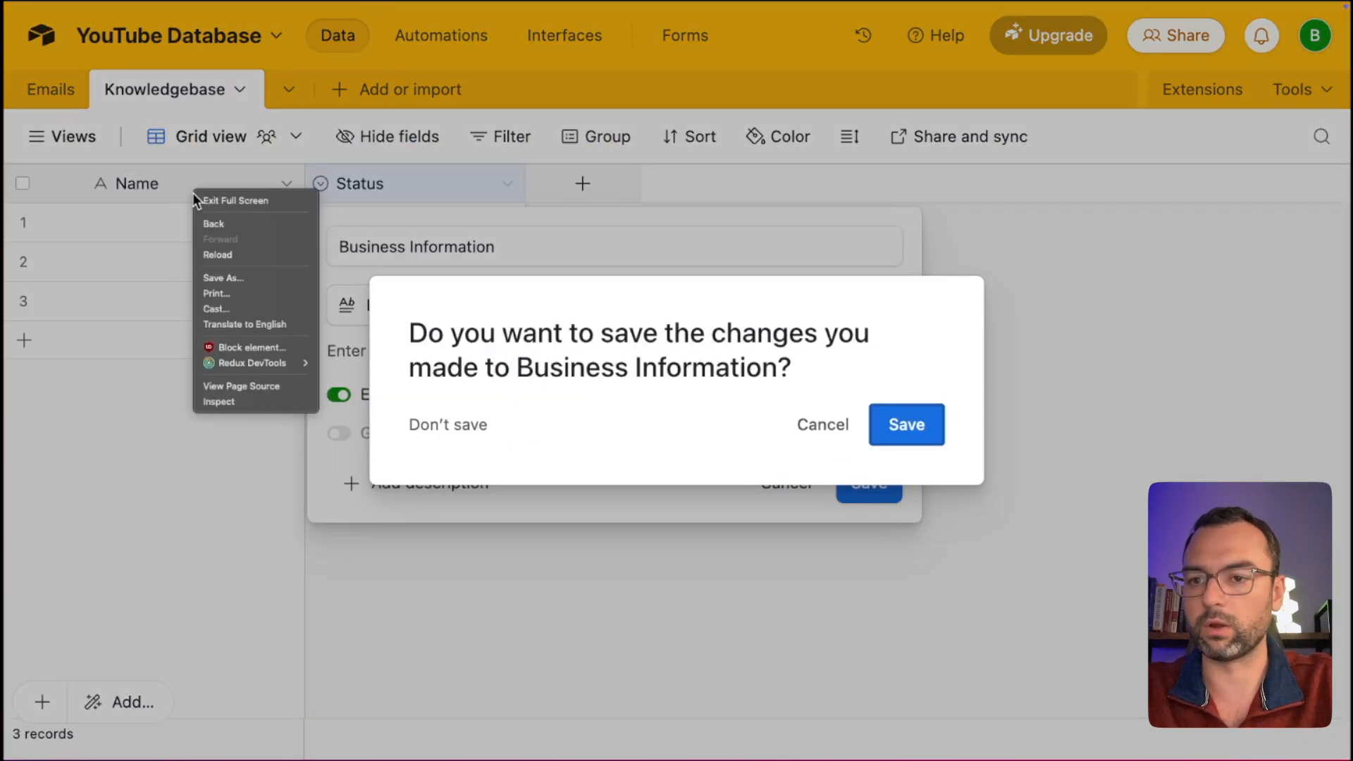
click(911, 425)
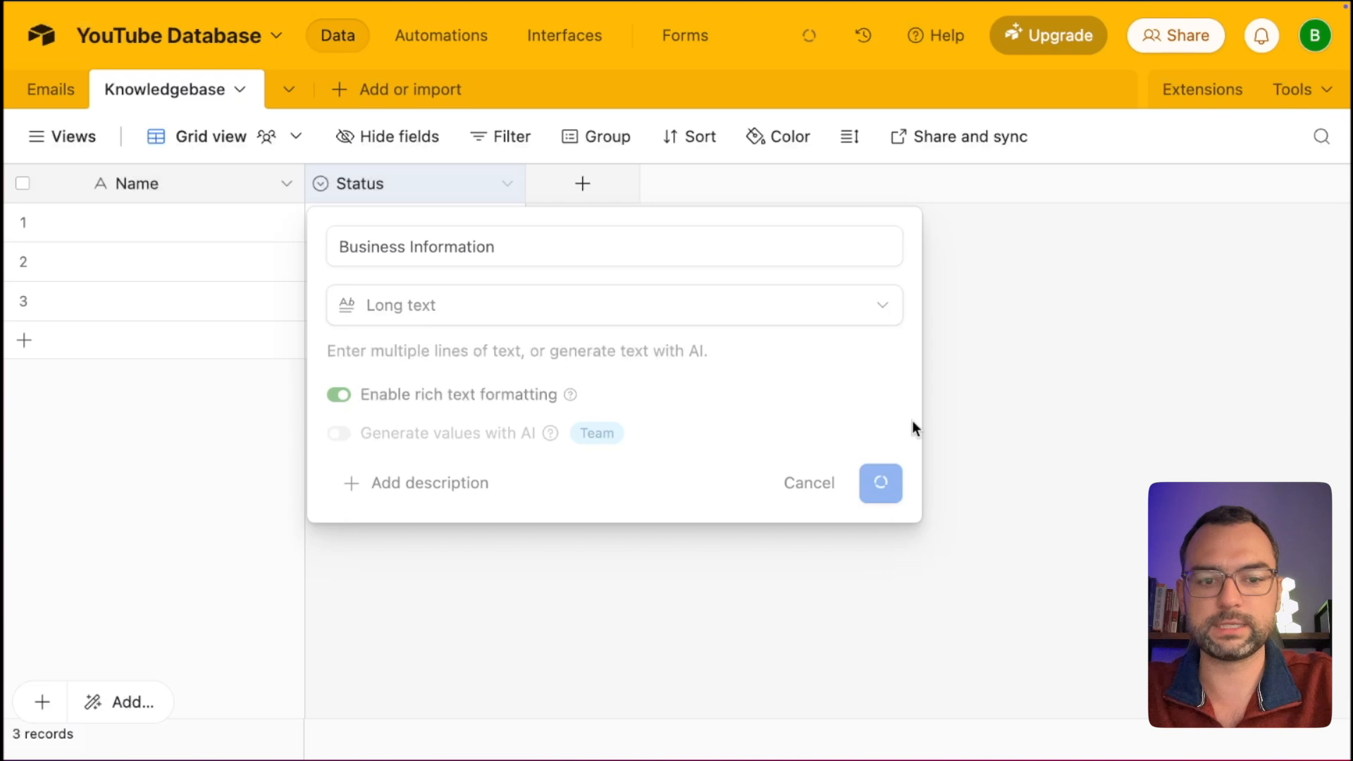
Rename the Name field to ID and make it an Autonumber field.
right_click(179, 197)
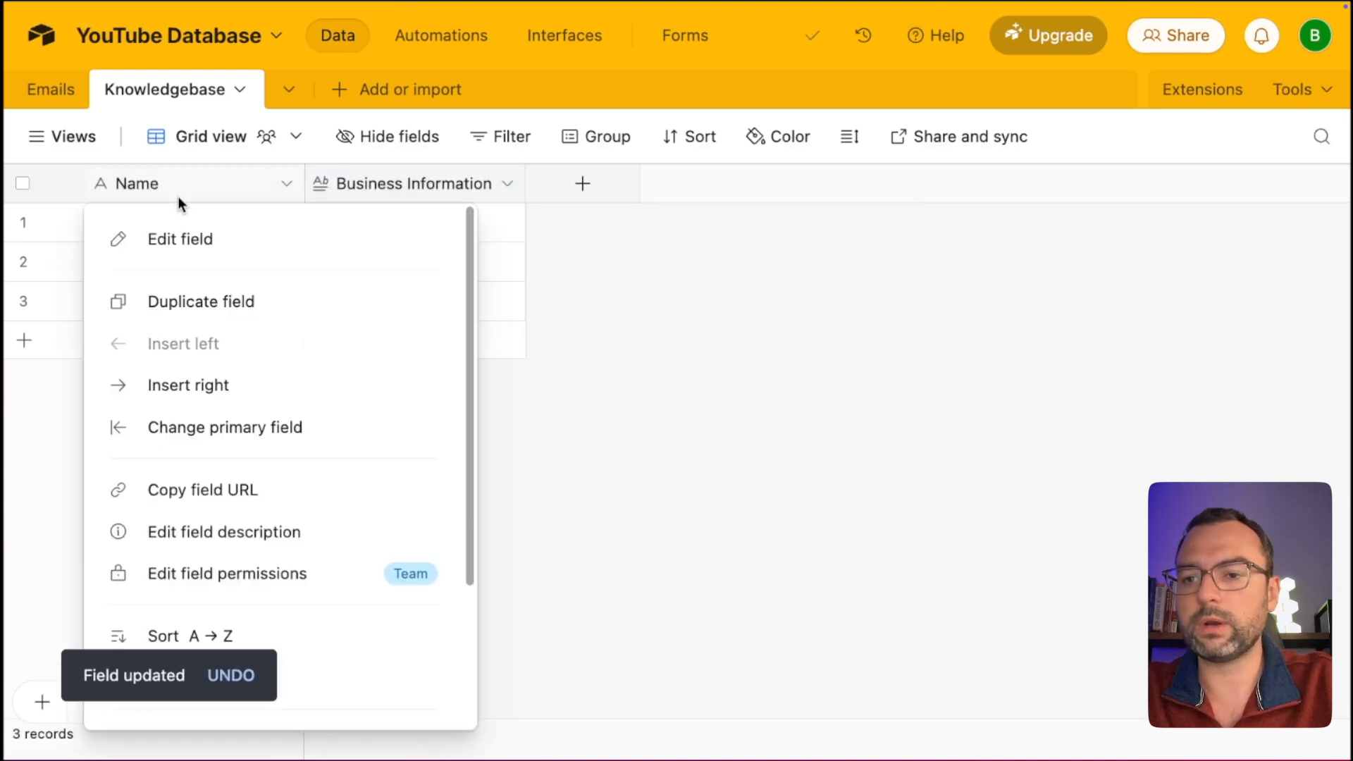
click(186, 240)
double_click(238, 252)
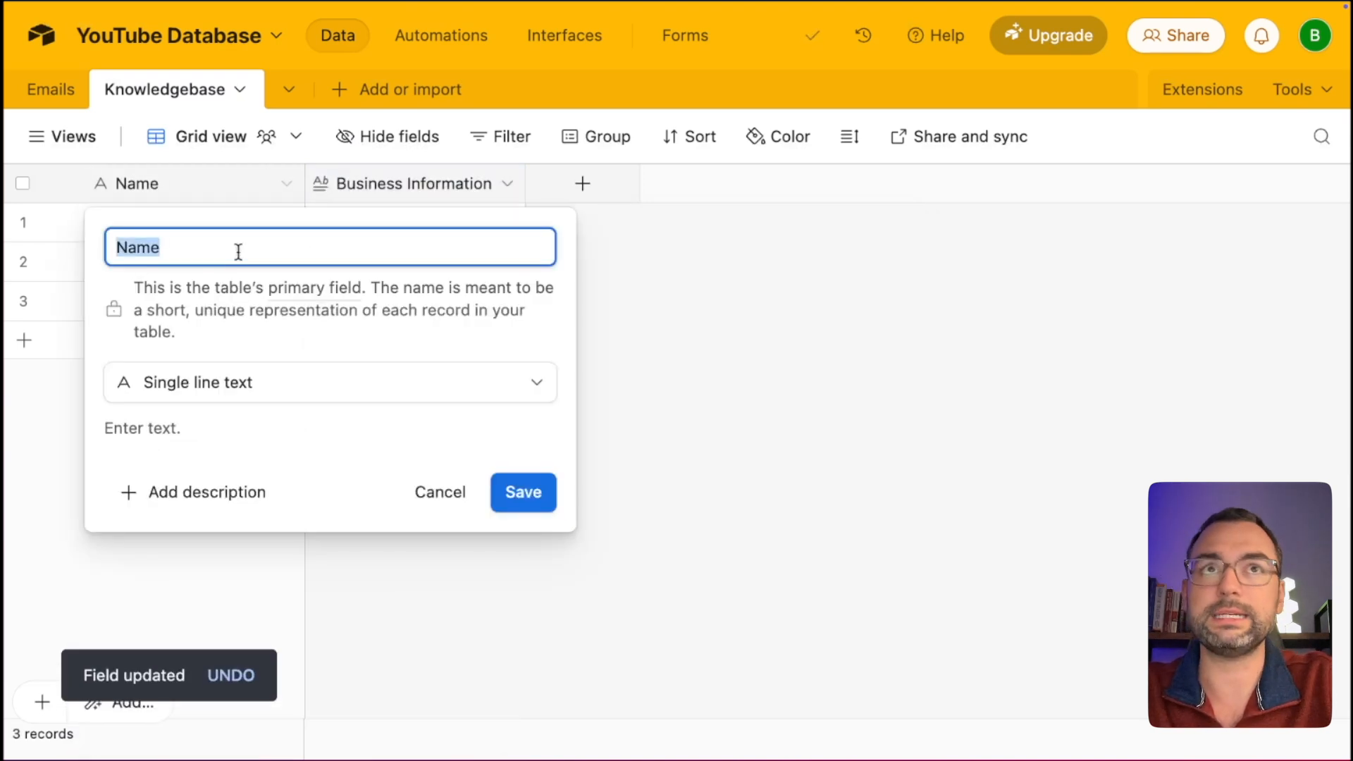
text(ID)
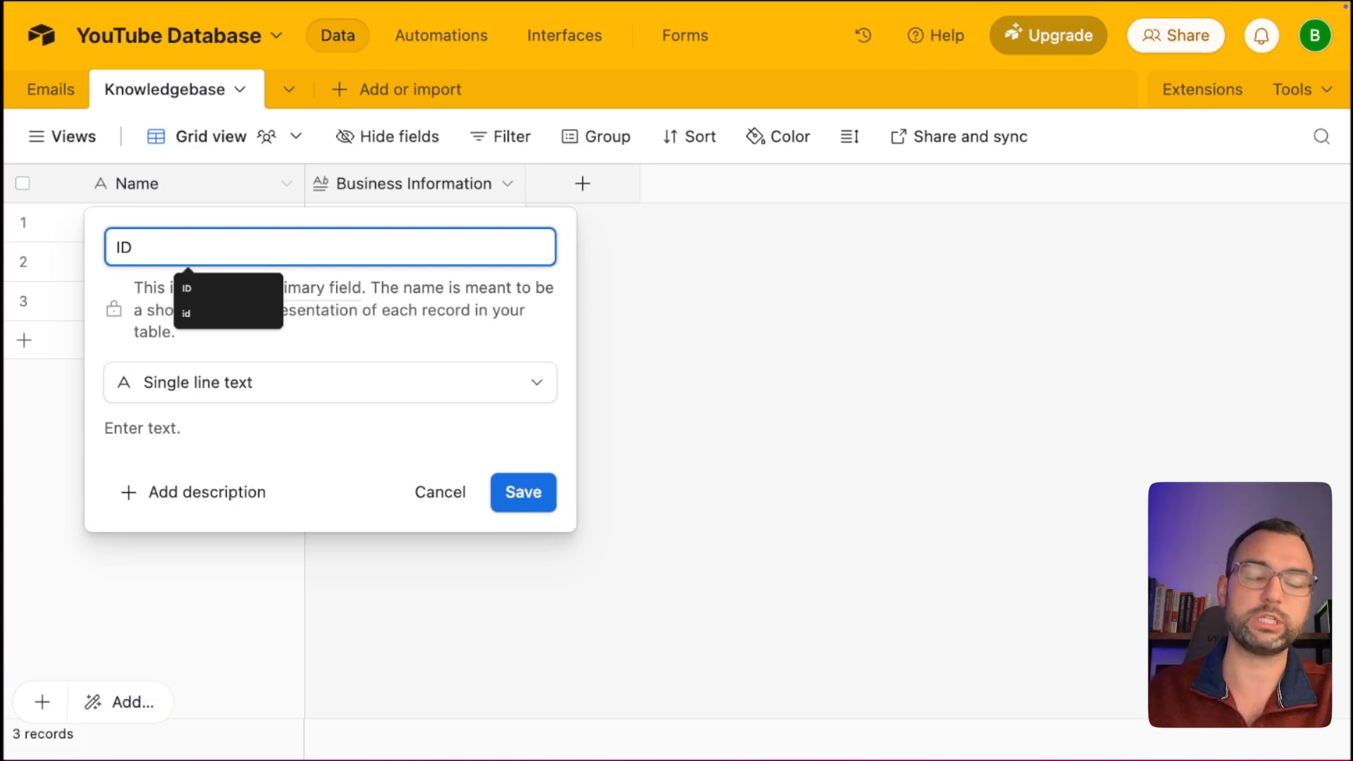
click(287, 380)
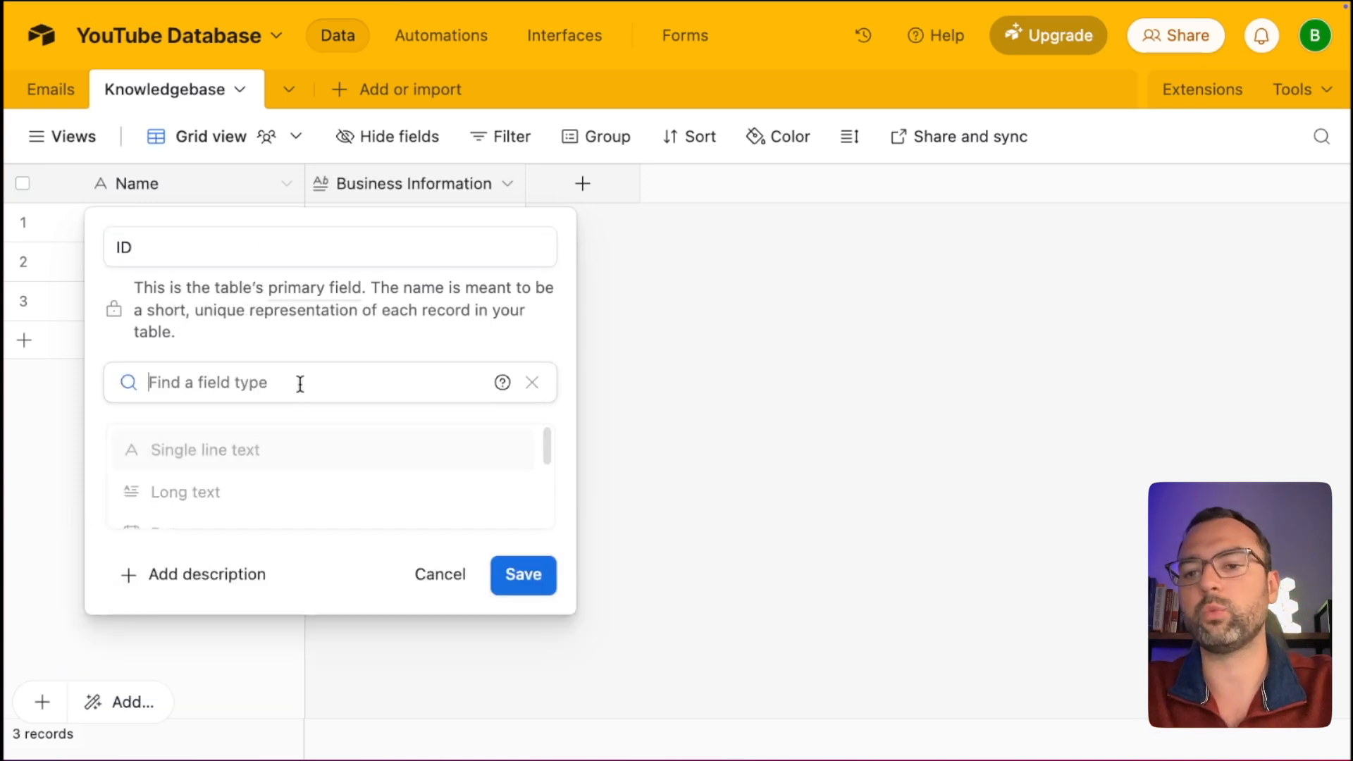
text(aut)
click(257, 458)
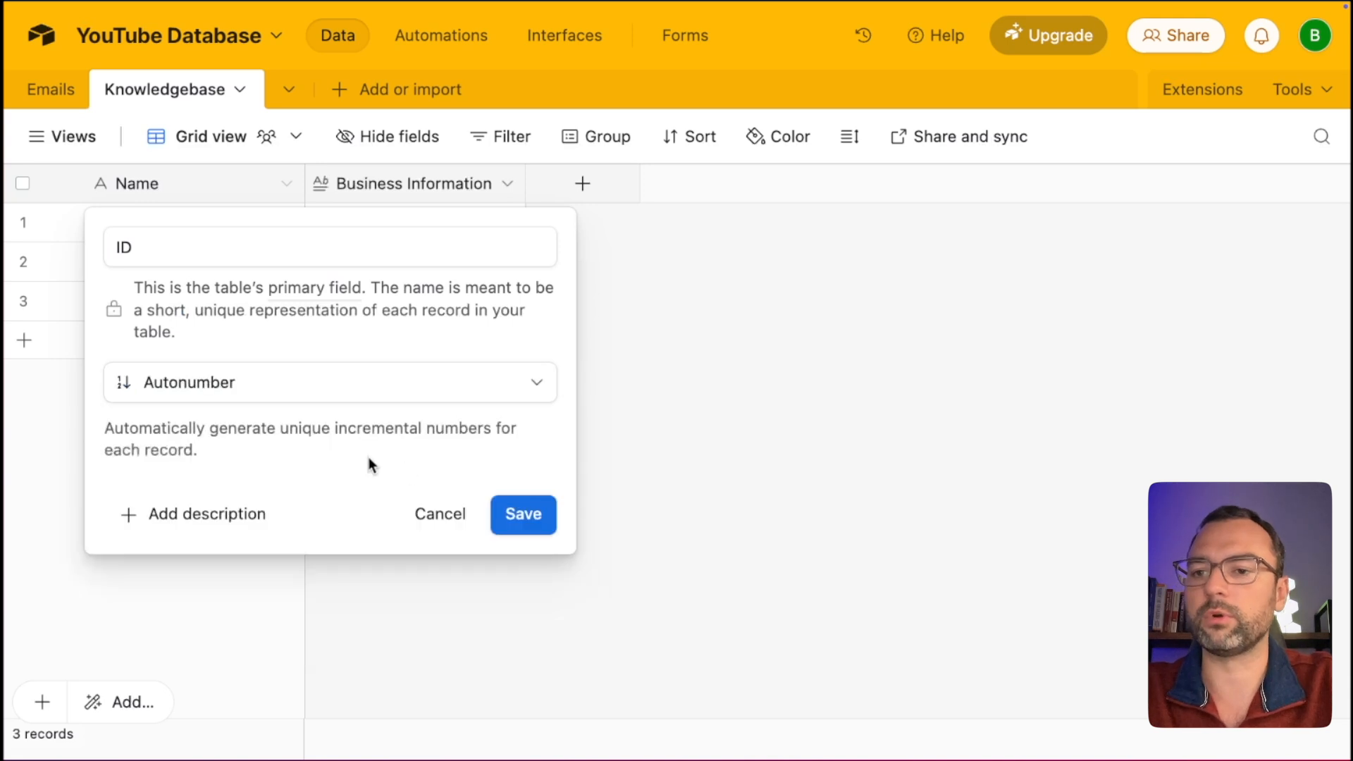
click(518, 515)
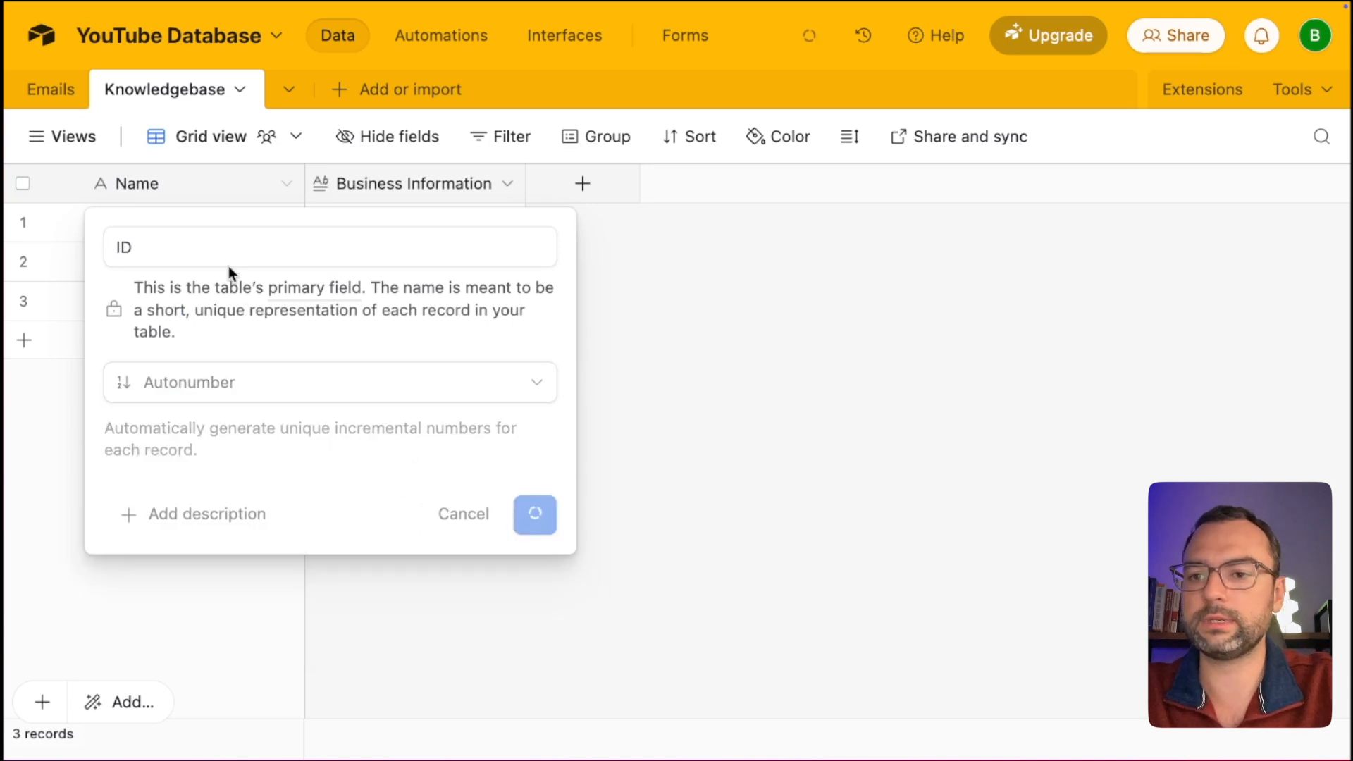
click(24, 261)
click(24, 297)
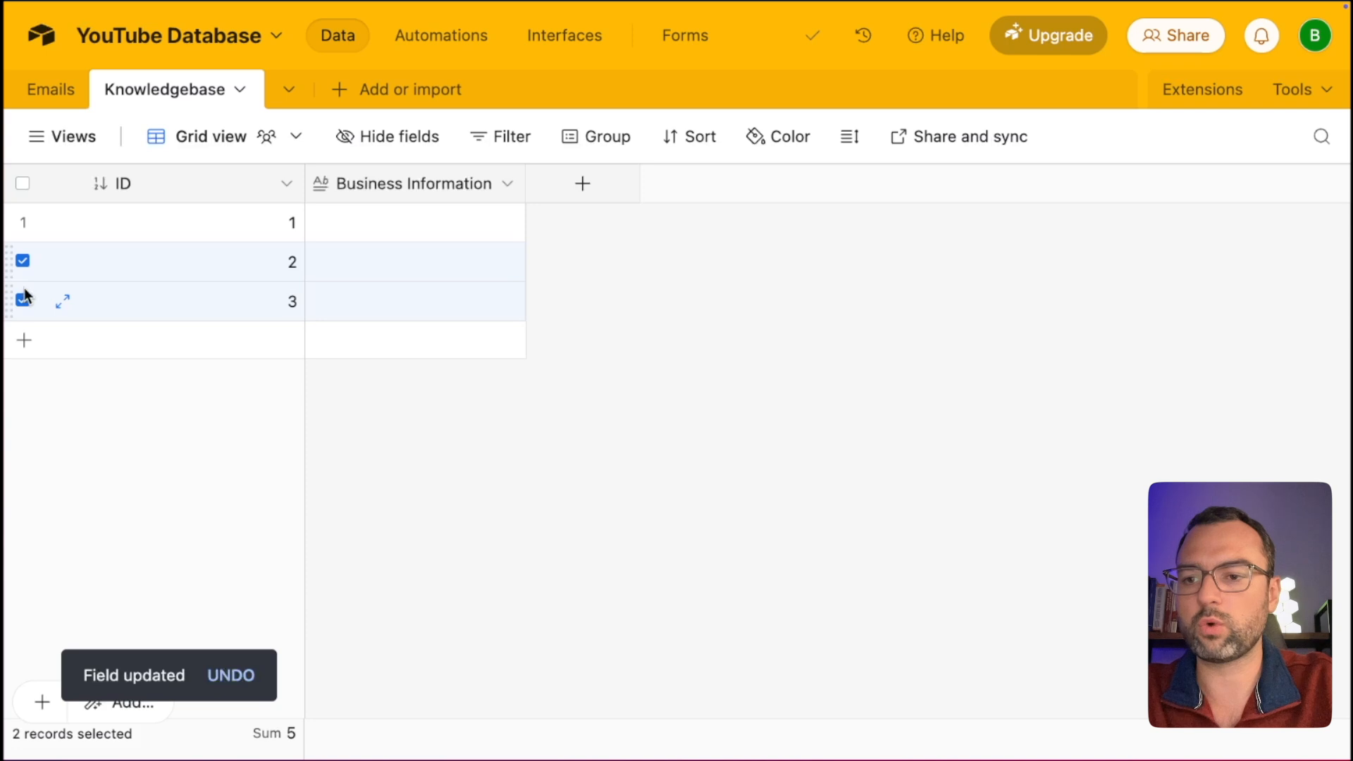
Delete records 2 and 3, then expand record 1's Business Information cell to review the profile.
key(Delete)
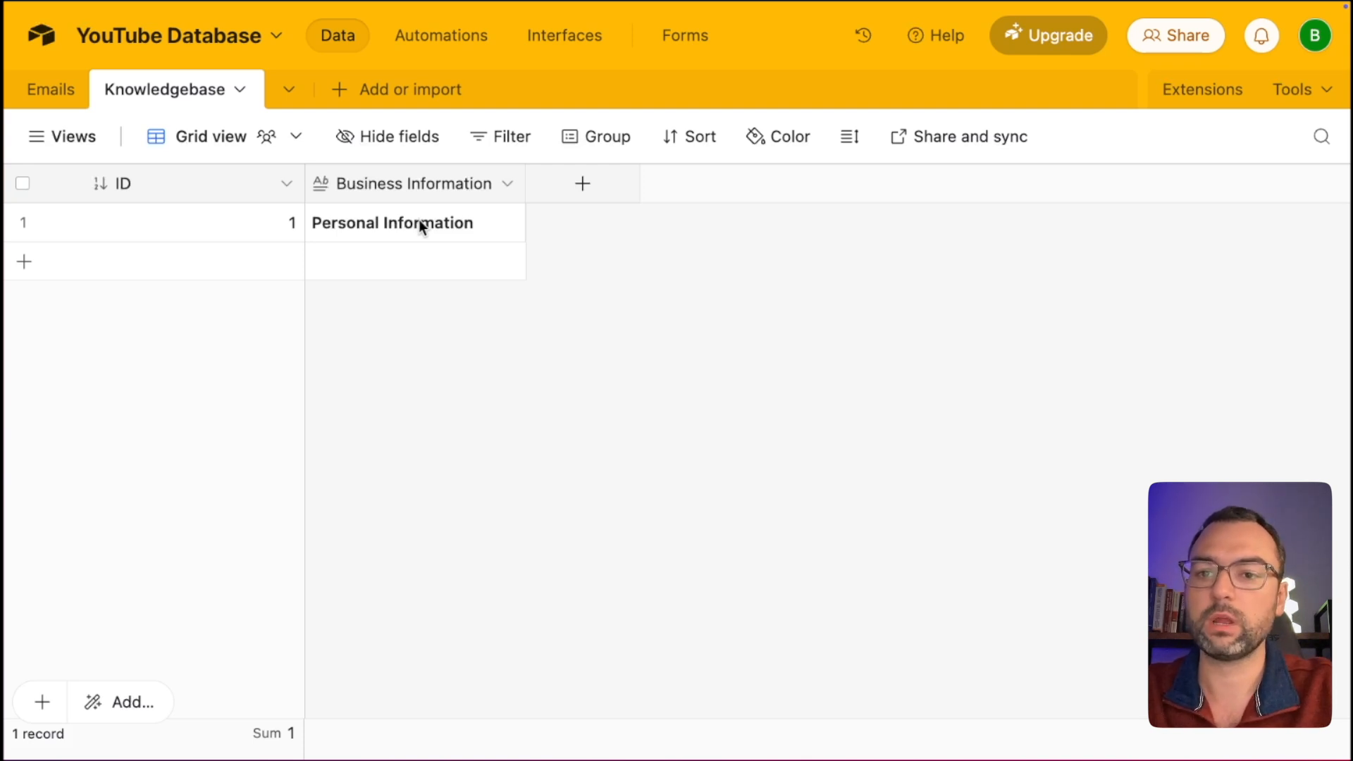
click(420, 225)
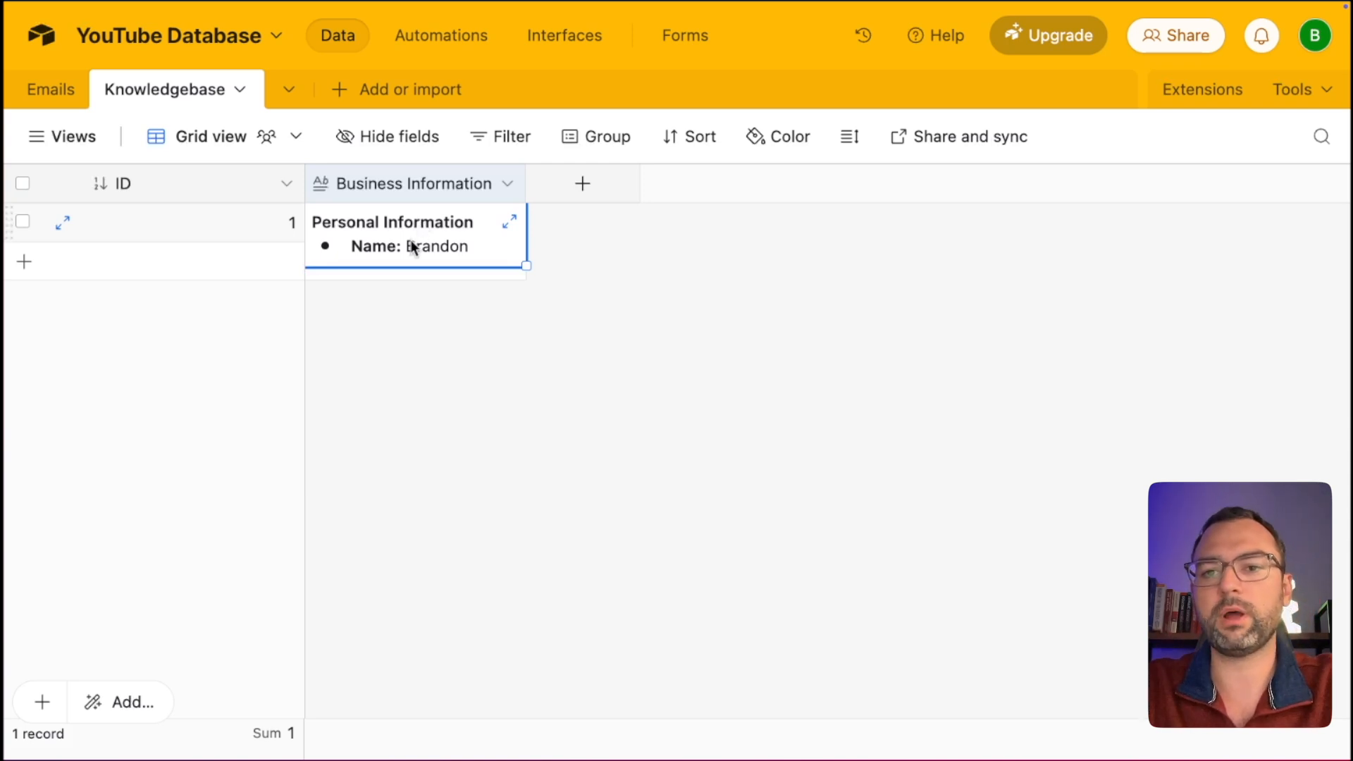
click(410, 240)
scroll(411, 240, down, 10)
scroll(411, 240, up, 10)
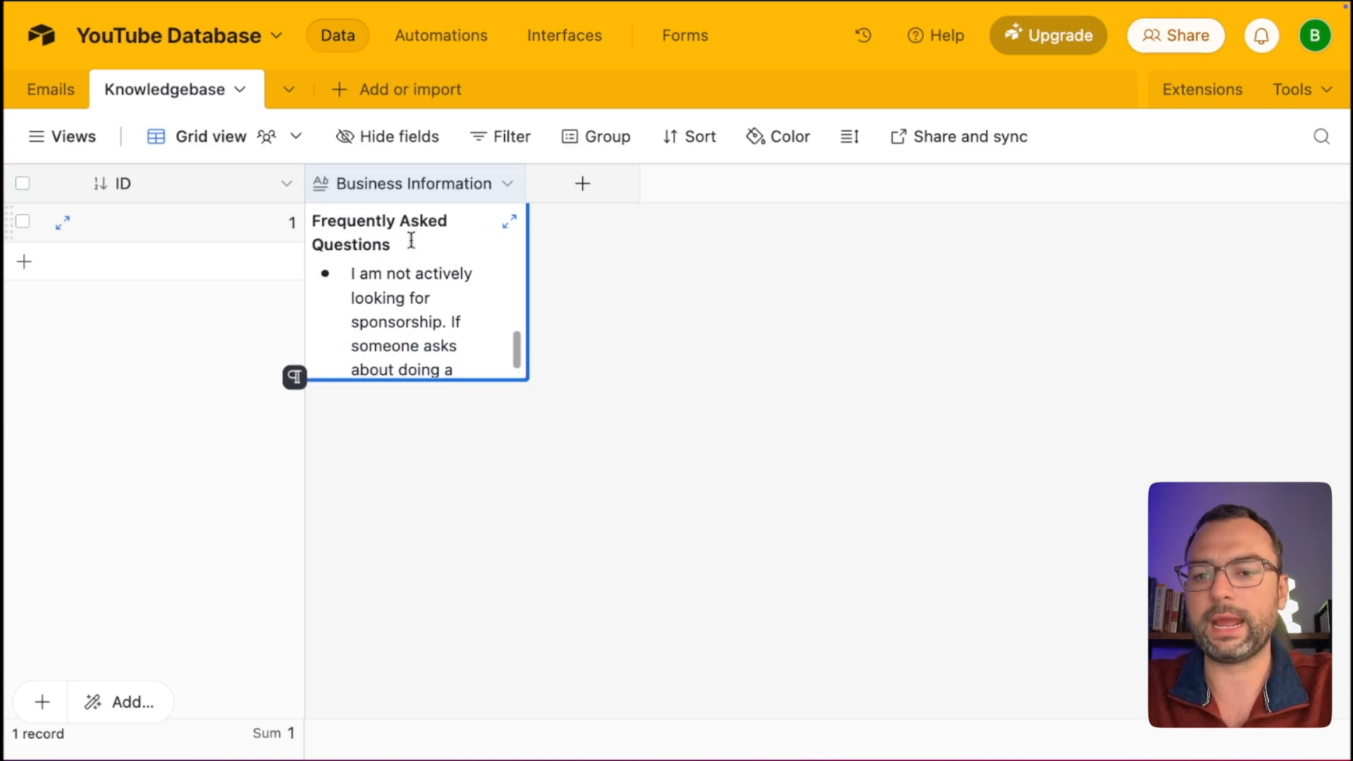
scroll(410, 241, up, 1)
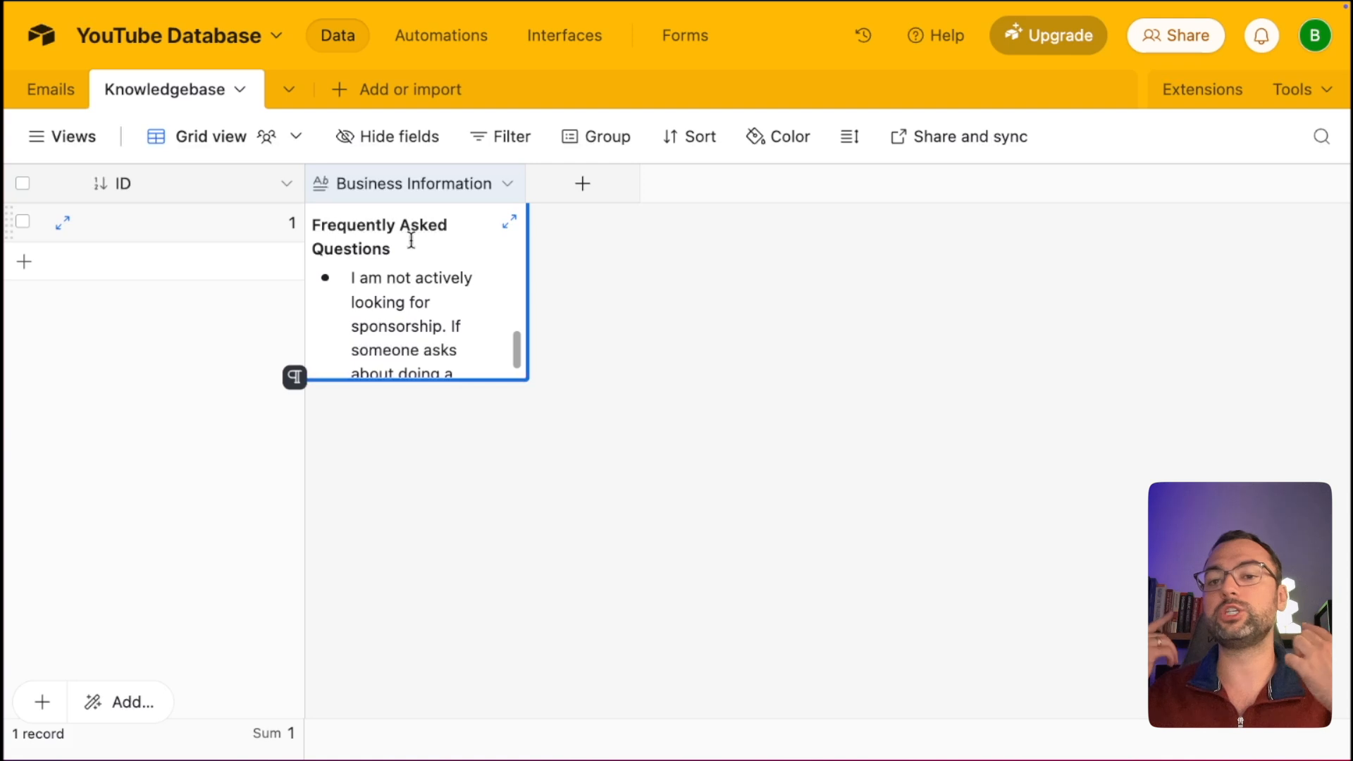
scroll(411, 240, down, 1)
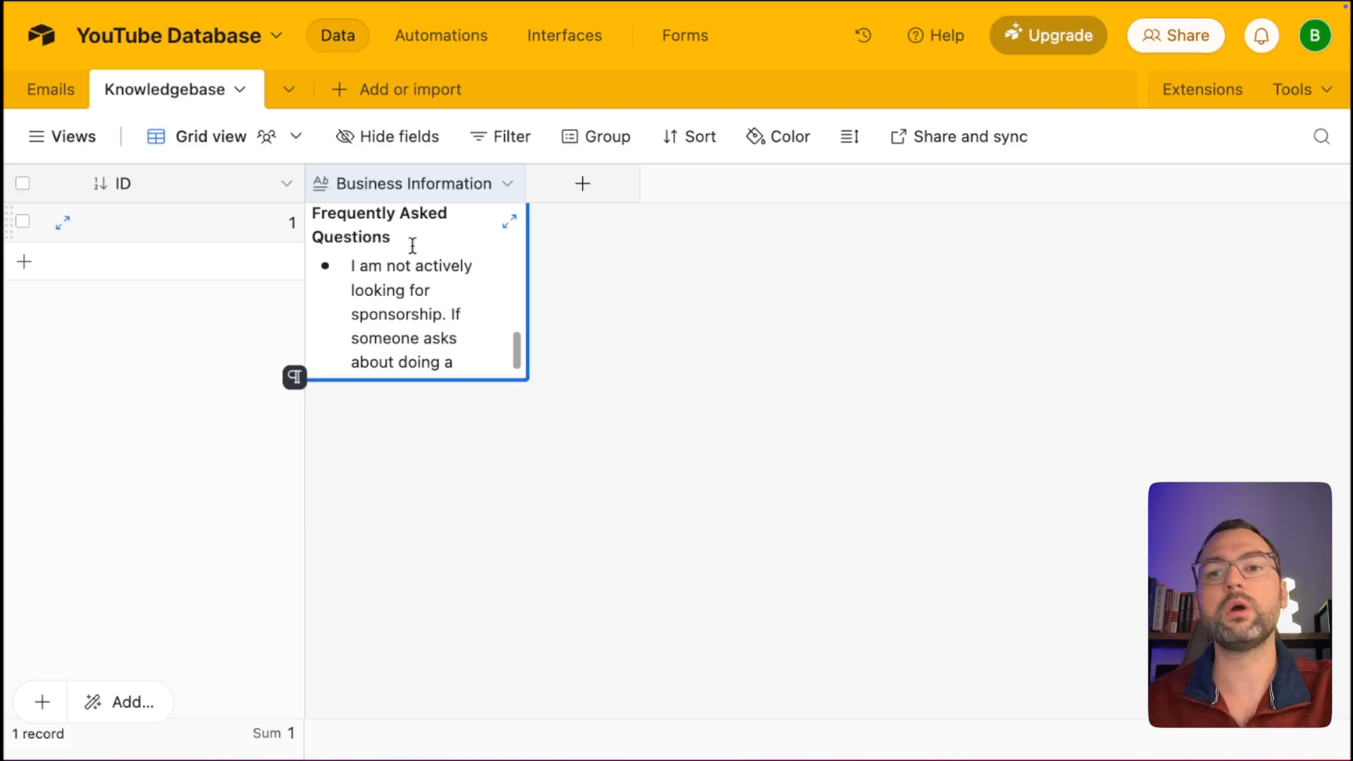
scroll(407, 266, up, 1)
scroll(406, 267, down, 1)
scroll(407, 267, up, 1)
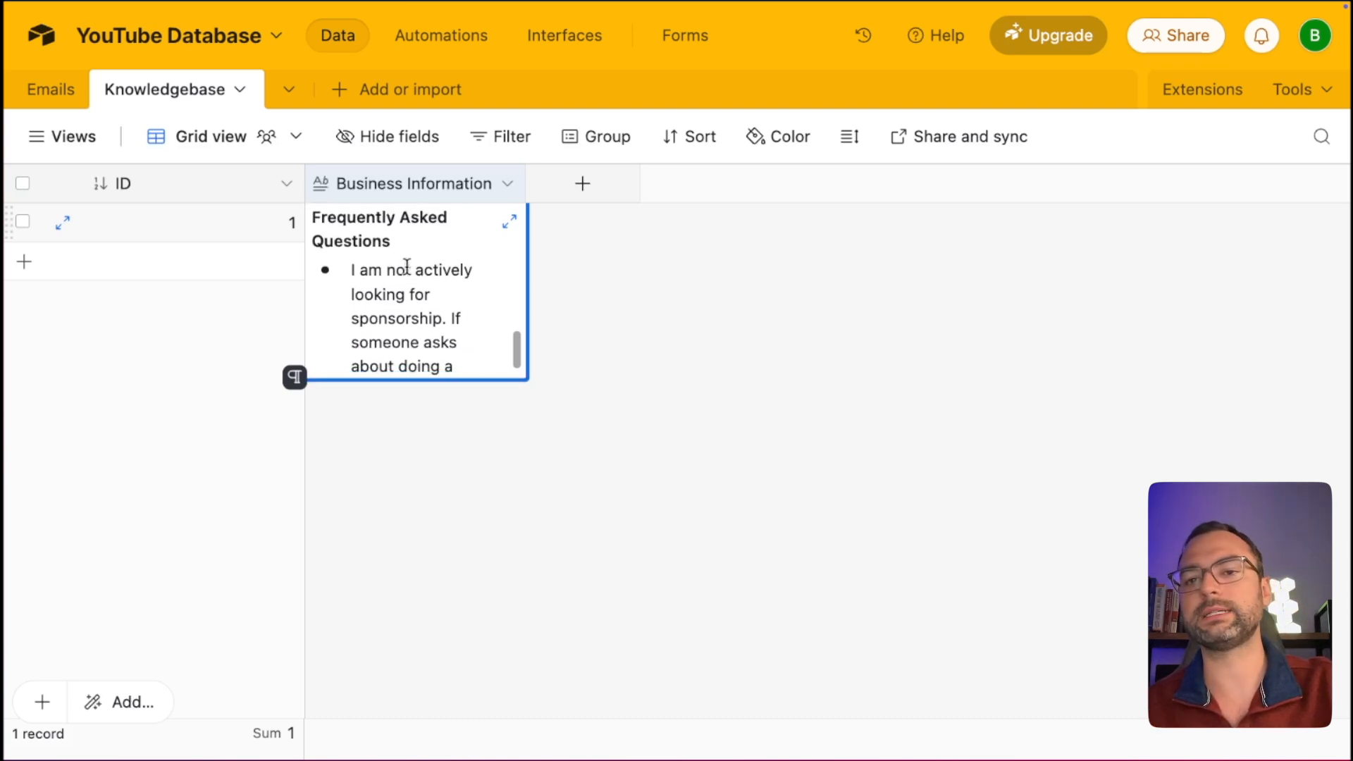
Read through the profile to its closing line declining sponsorship, then collapse the Business Information cell.
drag(354, 270, 413, 319)
scroll(419, 303, down, 4)
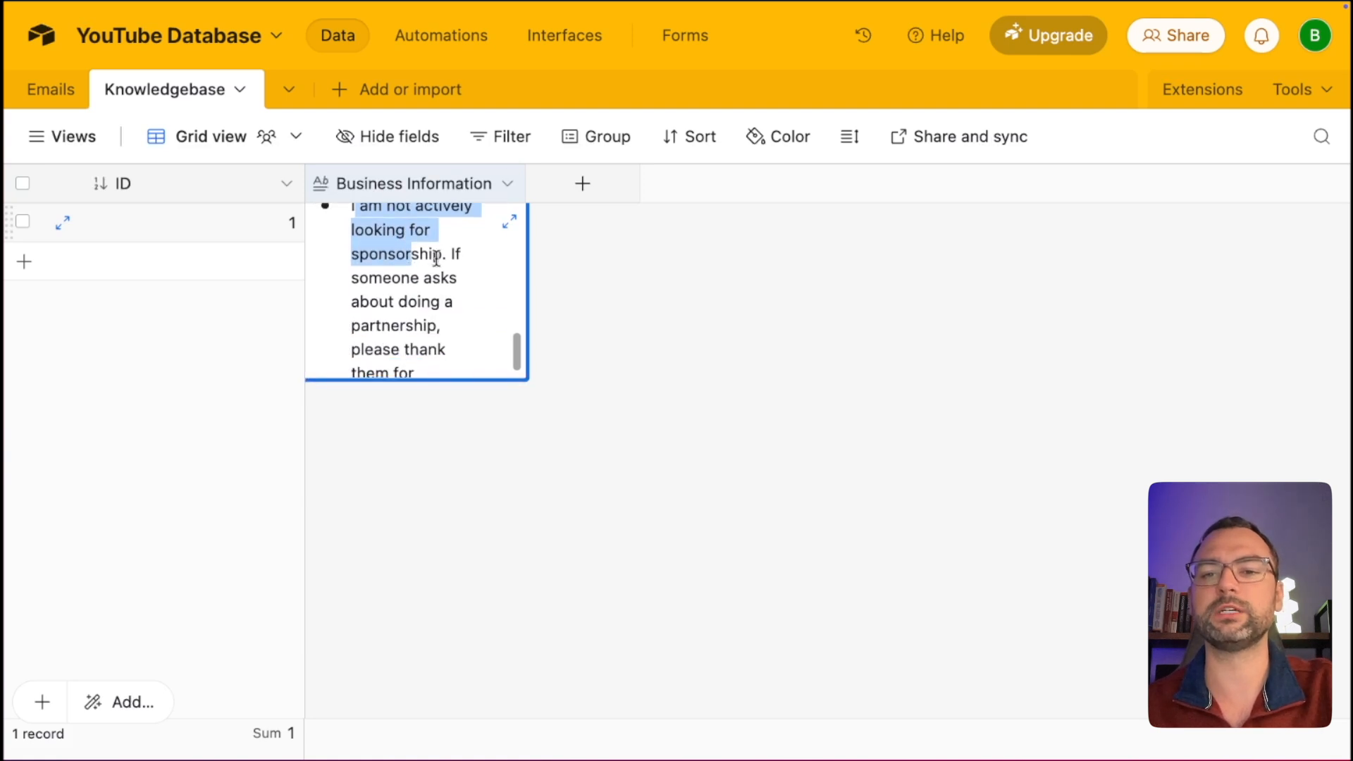
scroll(420, 303, down, 2)
drag(375, 281, 418, 329)
scroll(377, 311, down, 2)
scroll(423, 317, up, 3)
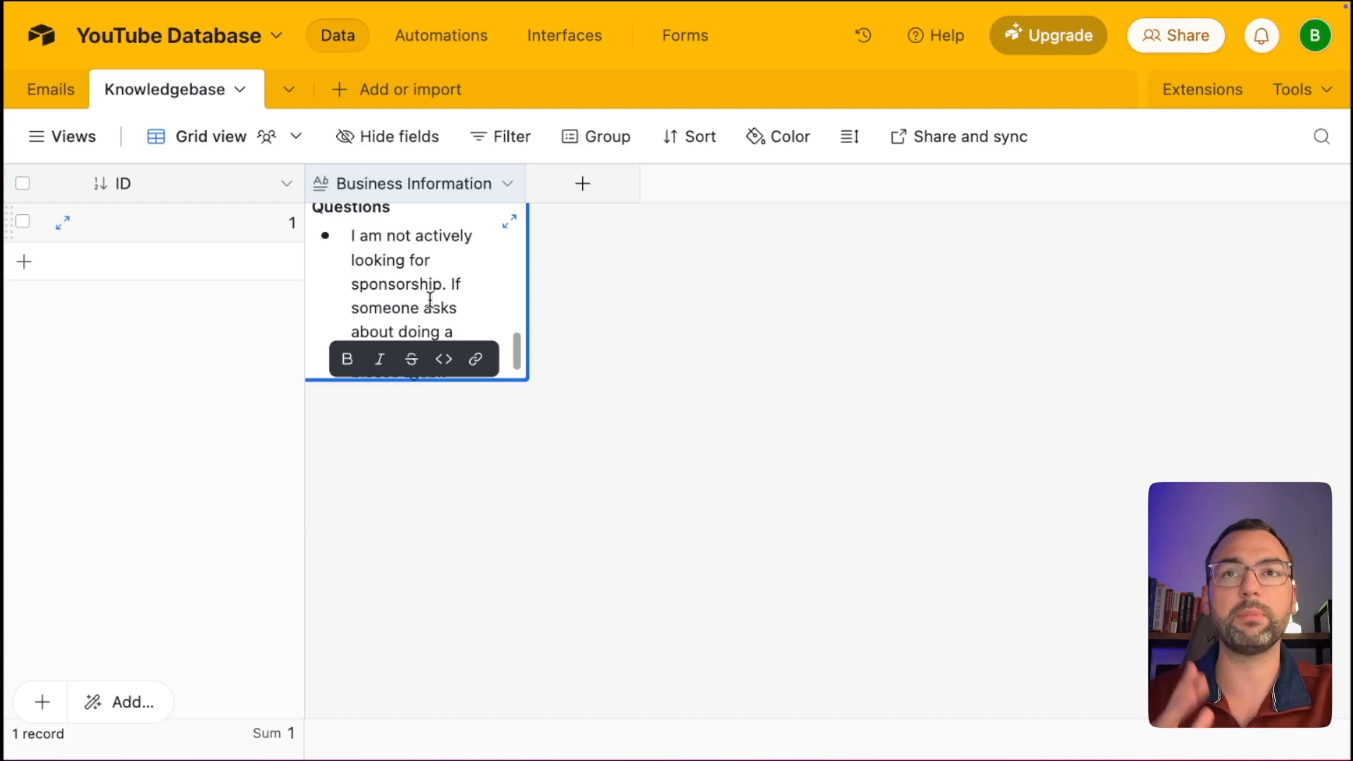
scroll(430, 300, up, 1)
scroll(430, 300, down, 1)
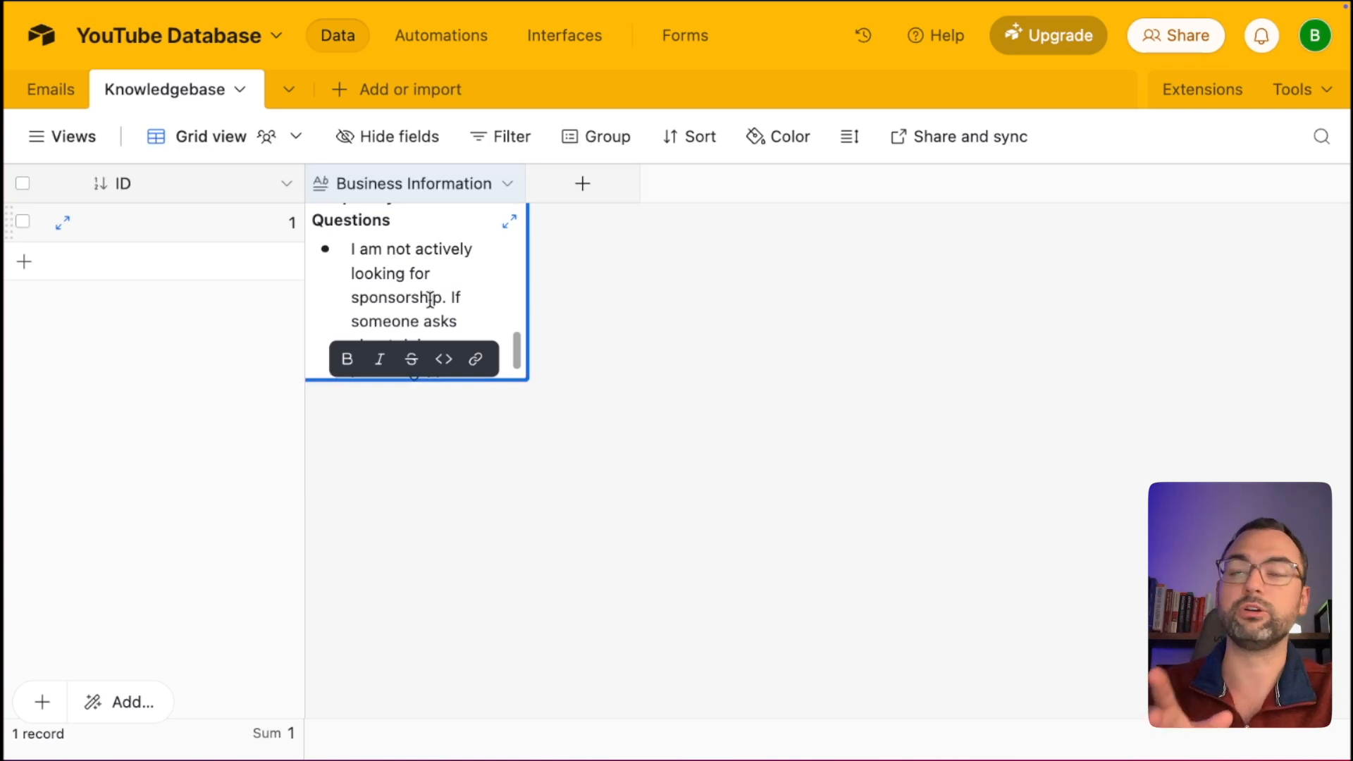
scroll(431, 300, down, 3)
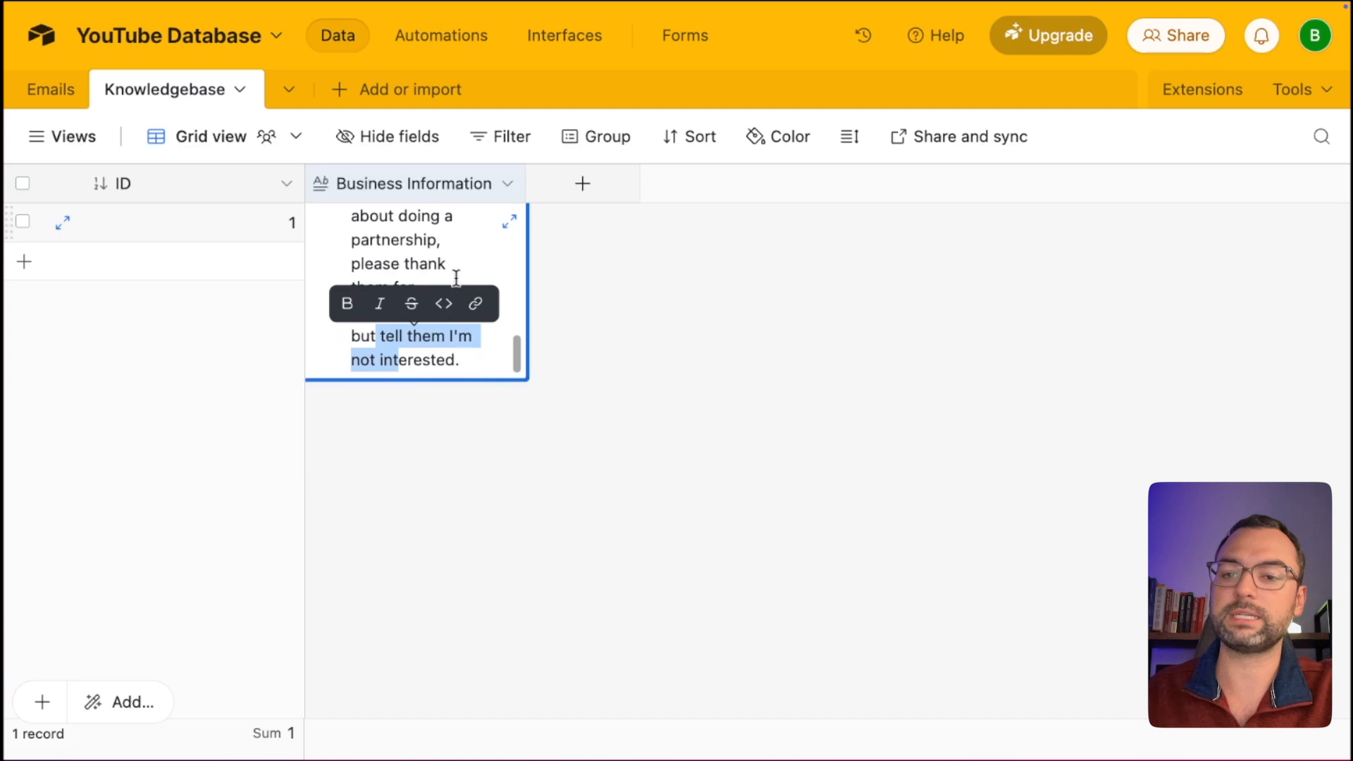
click(471, 359)
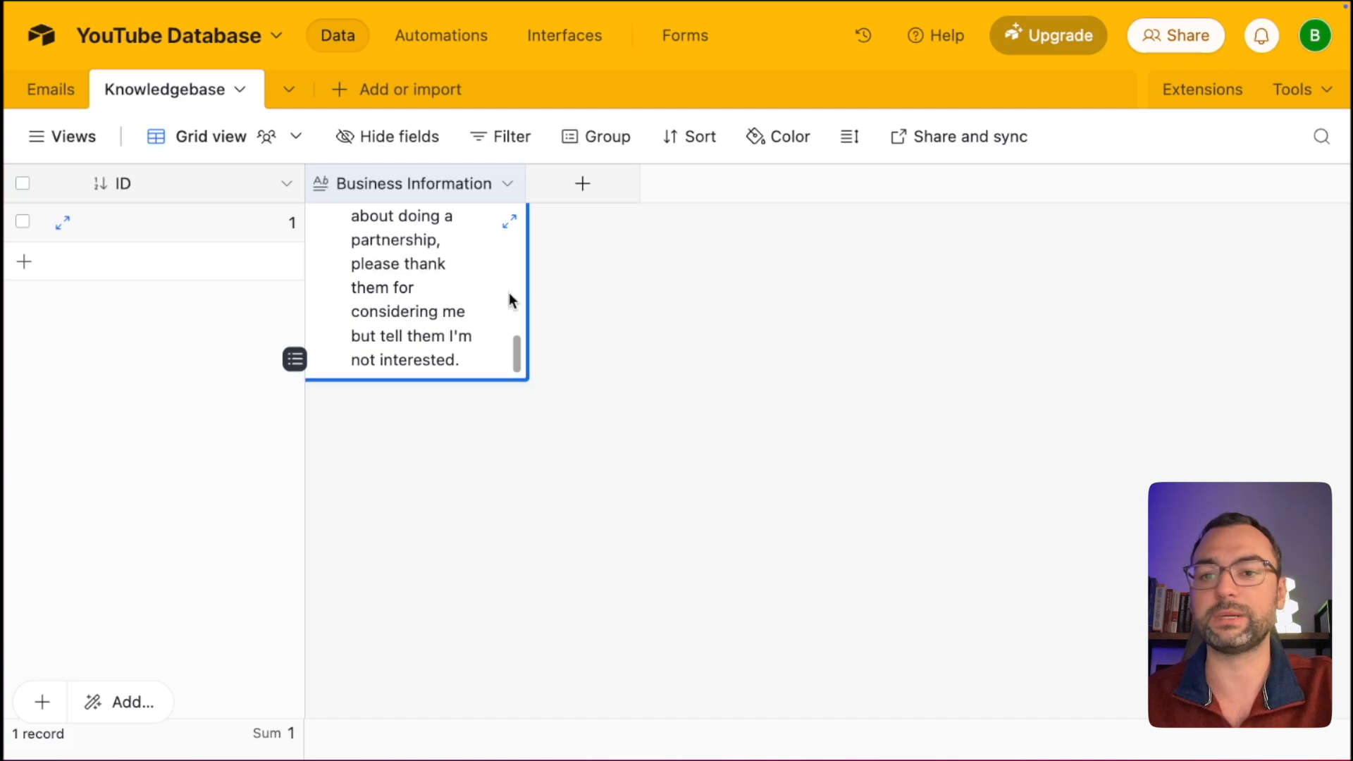
click(674, 376)
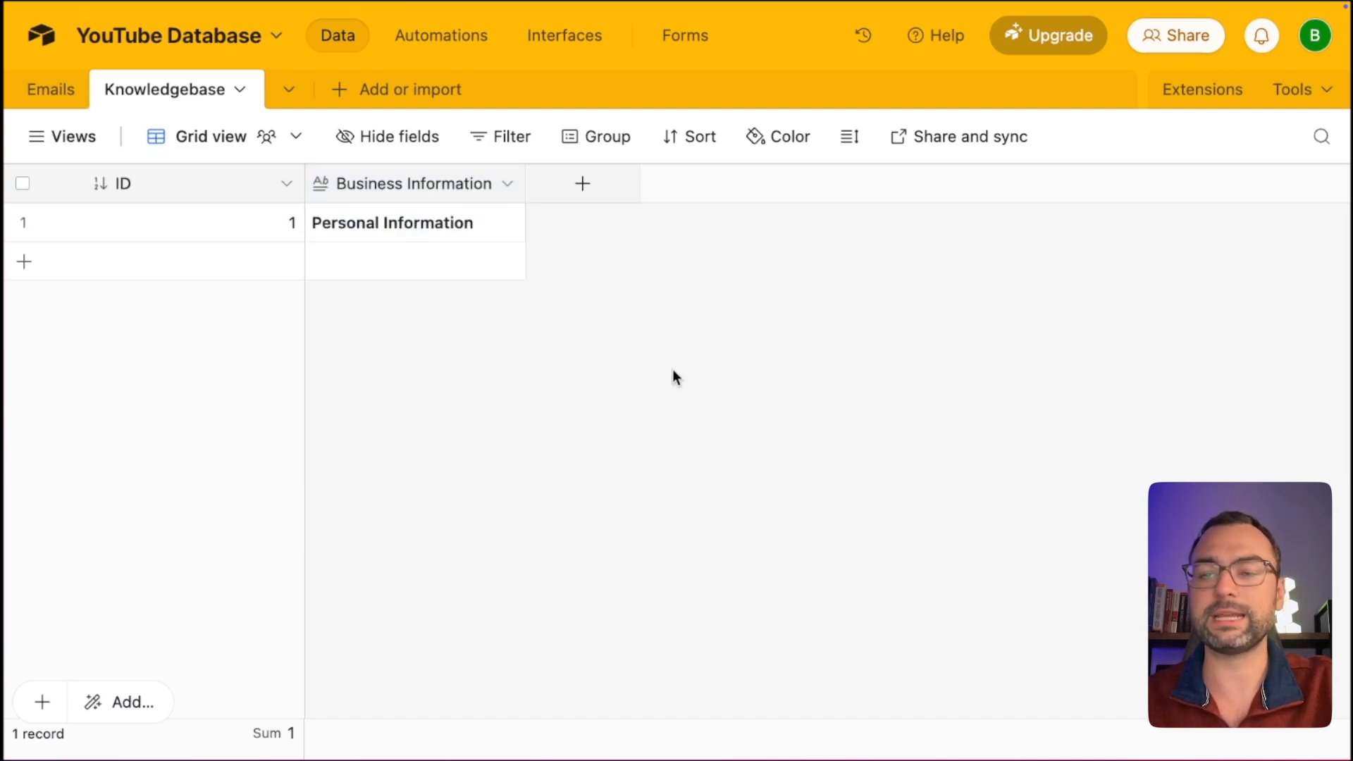
scroll(672, 369, left, 1)
scroll(673, 370, left, 3)
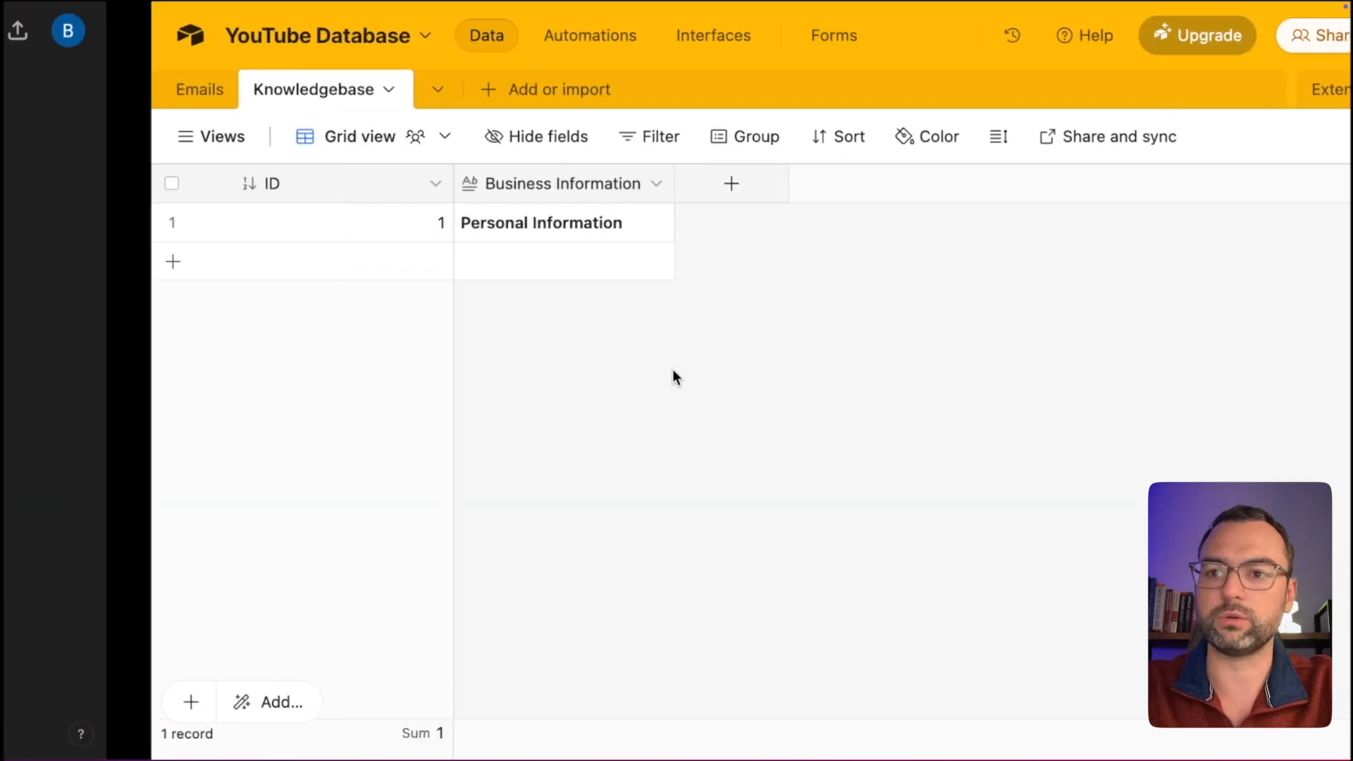
Back in Make, attach Airtable's Get a Record action as a new module after Email Array Aggregator.
key(ctrl+Left)
key(ctrl+Left)
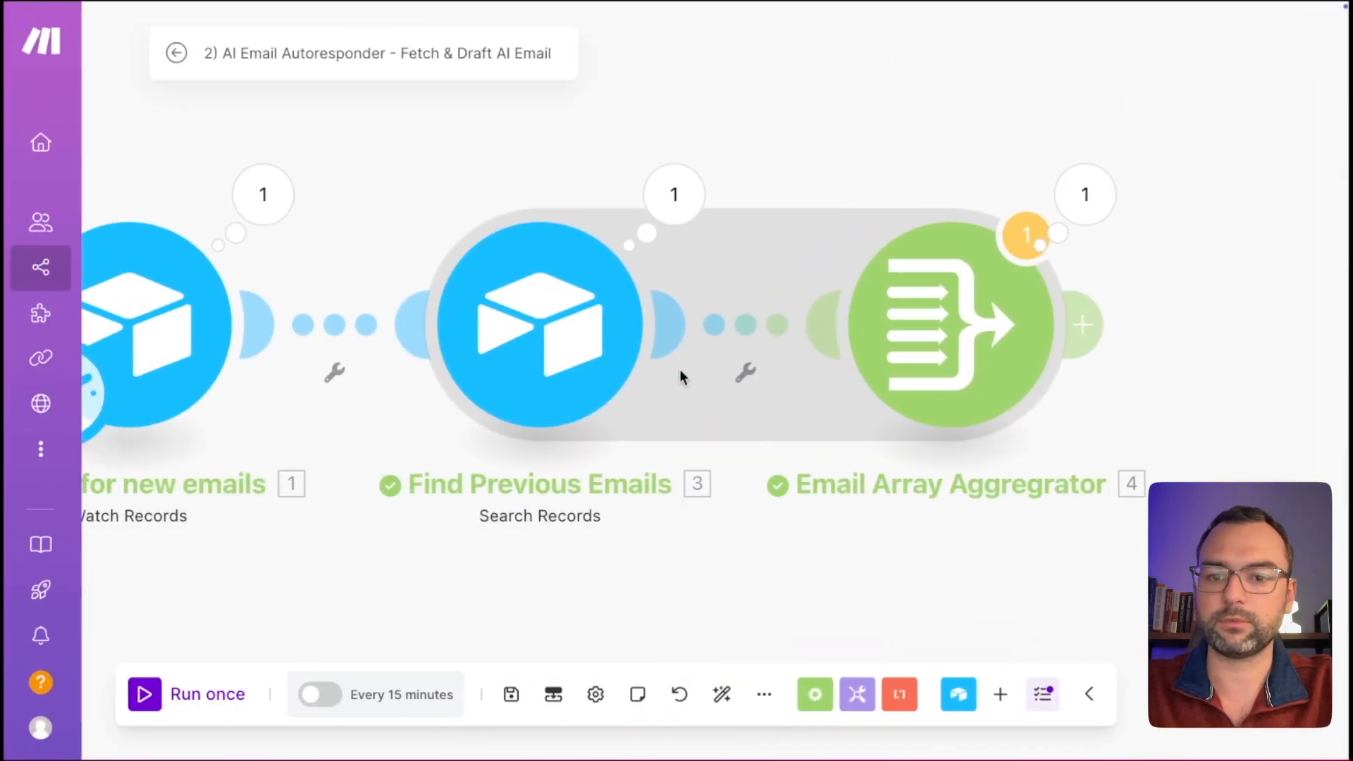
click(1082, 325)
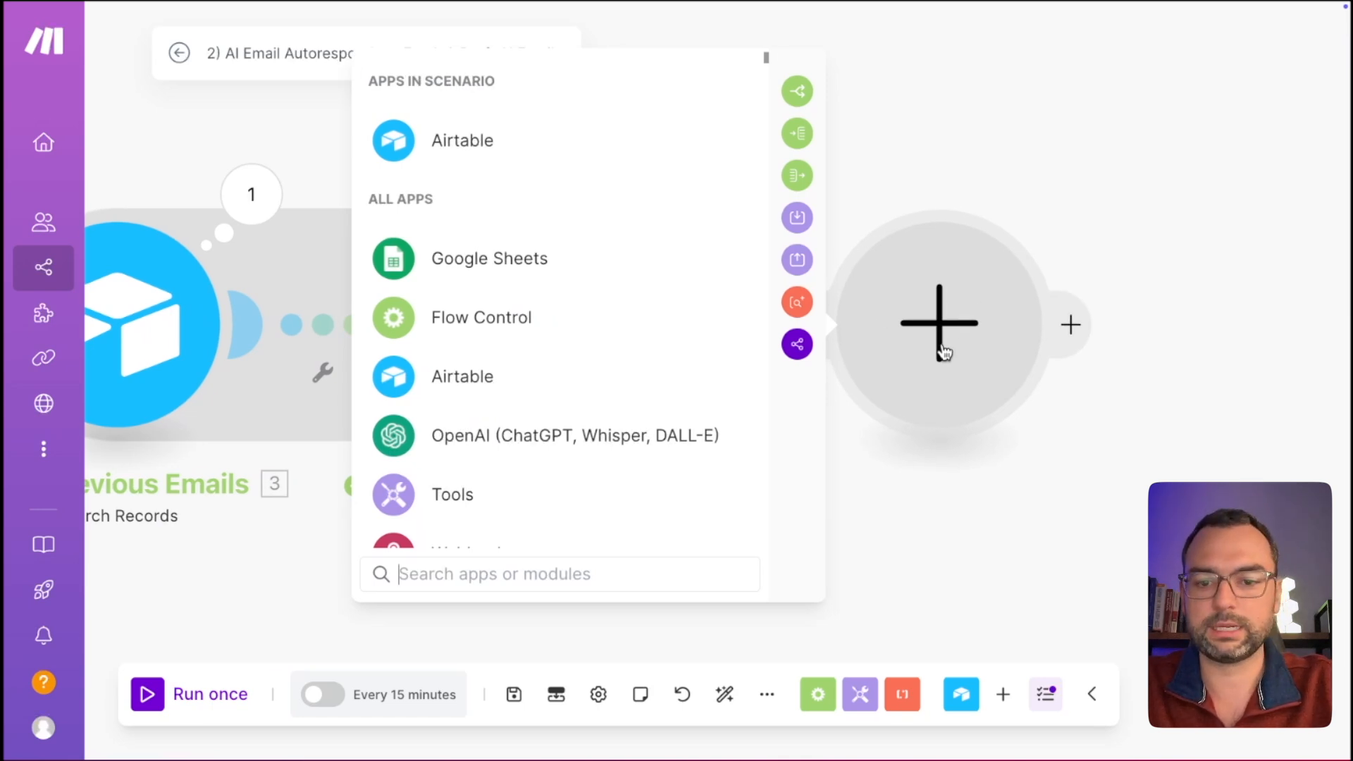
click(448, 144)
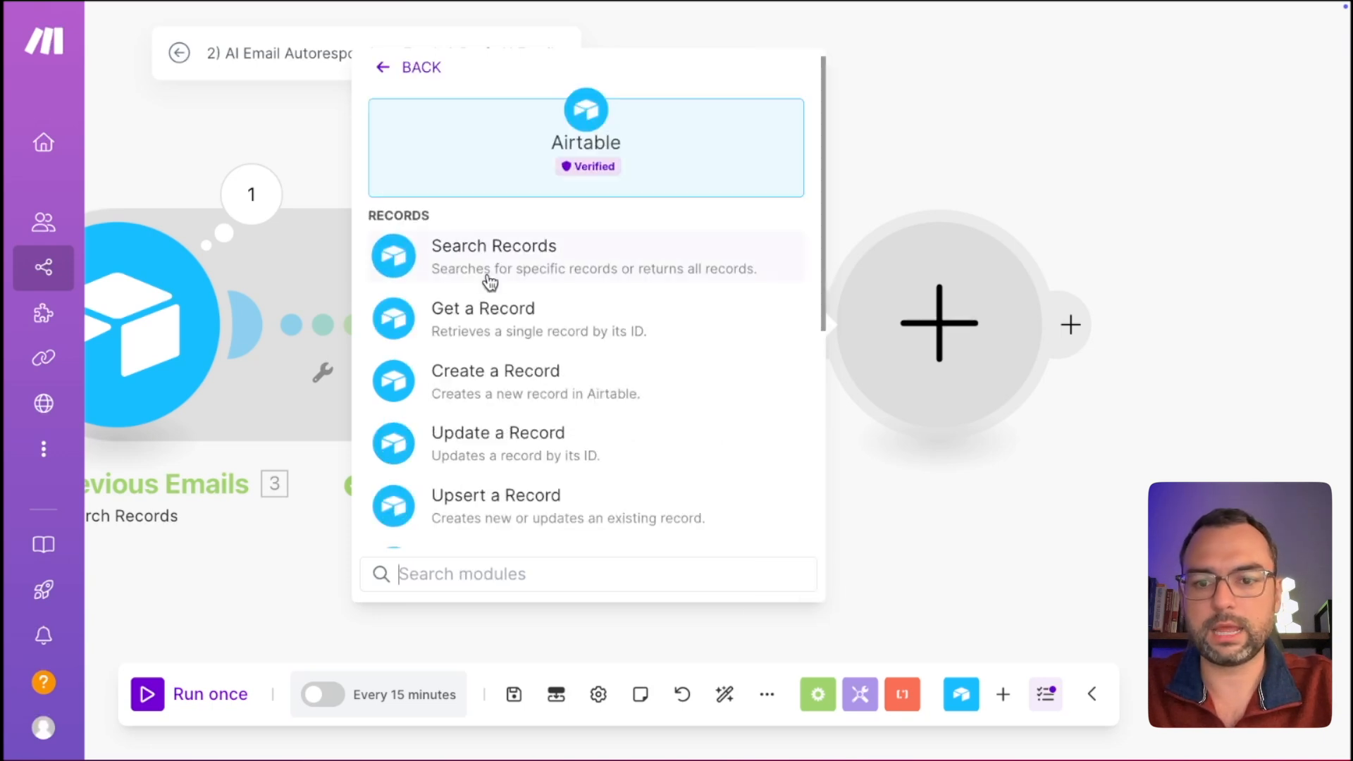
scroll(490, 282, down, 5)
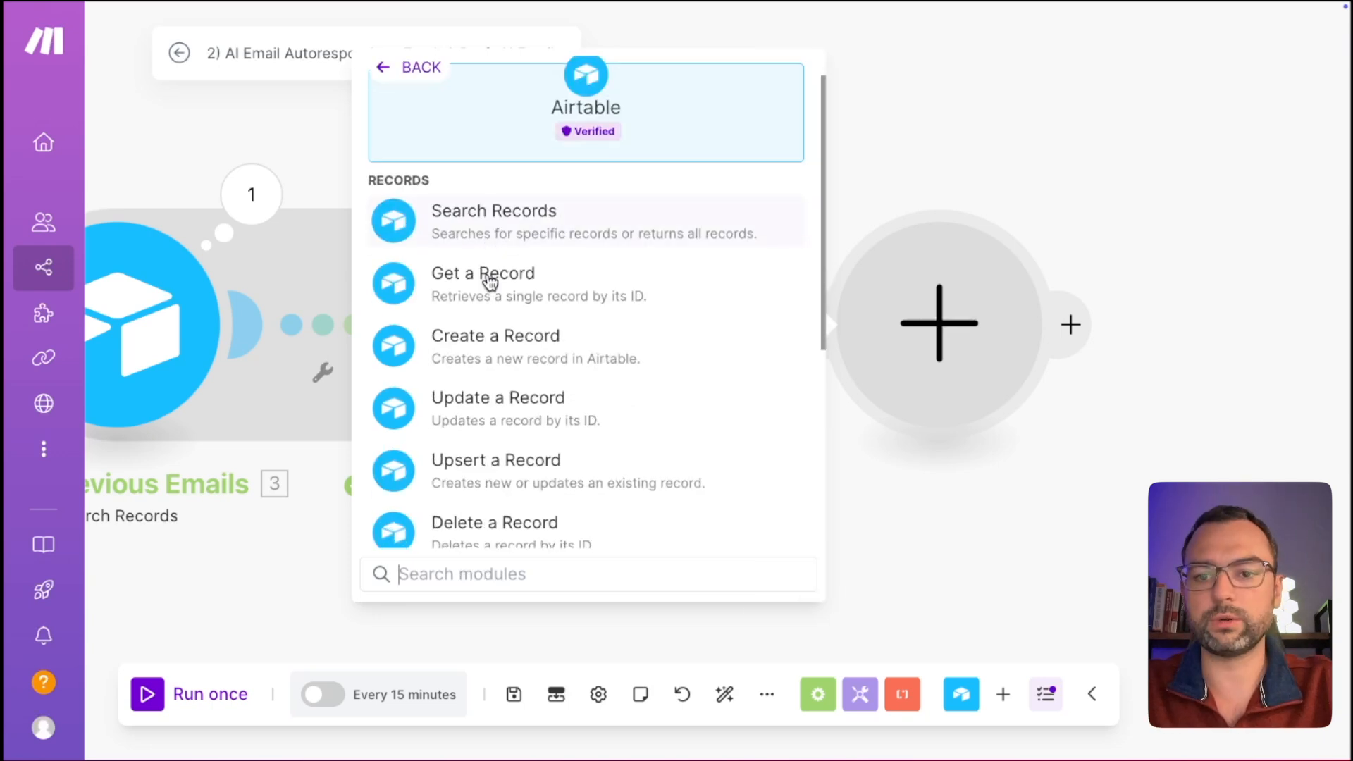
scroll(490, 282, up, 5)
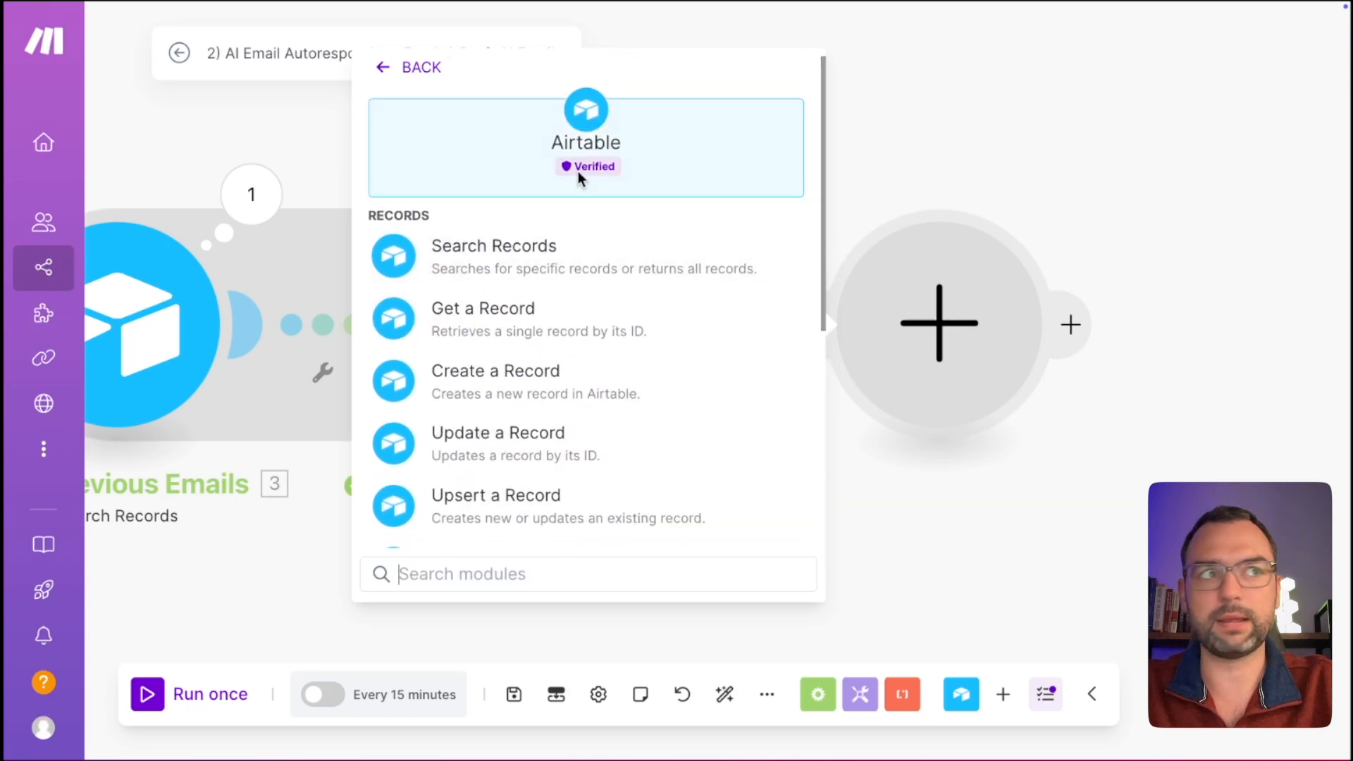
text(get)
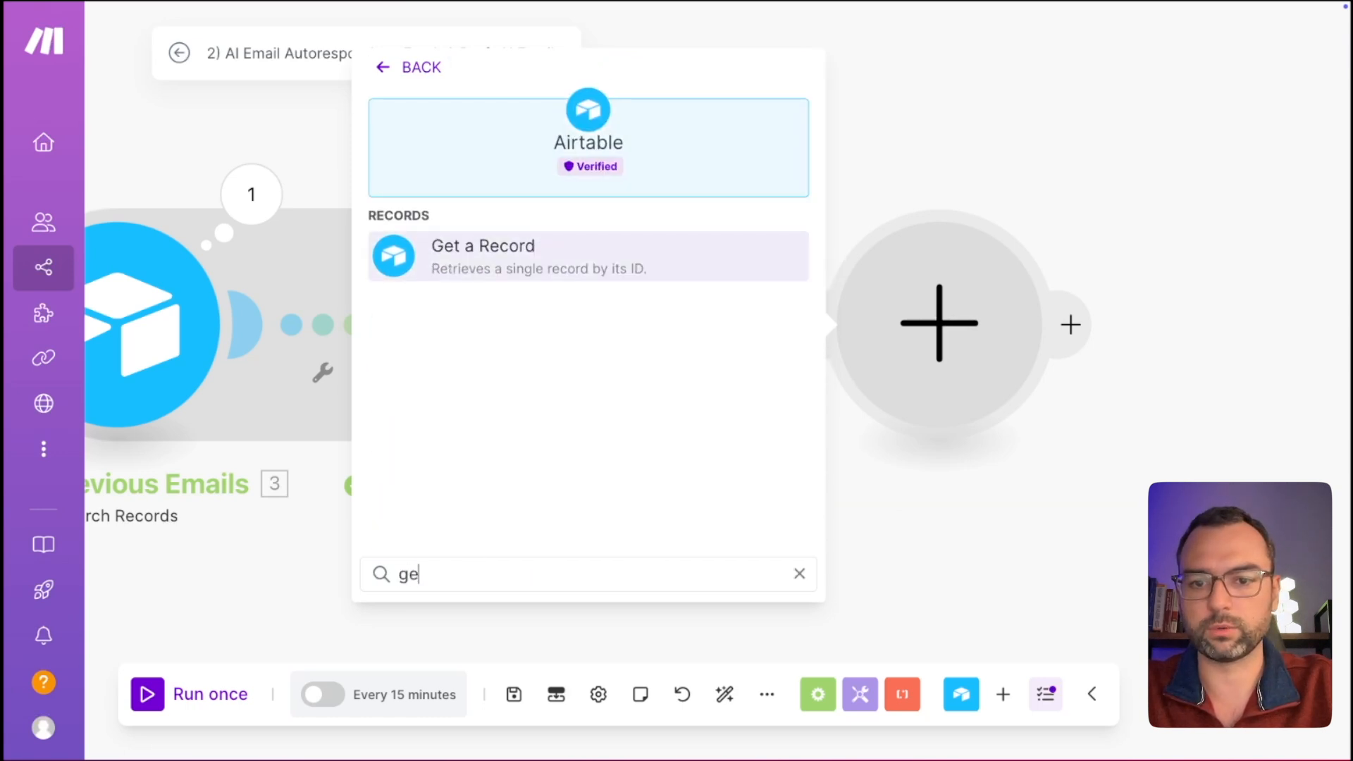
click(502, 242)
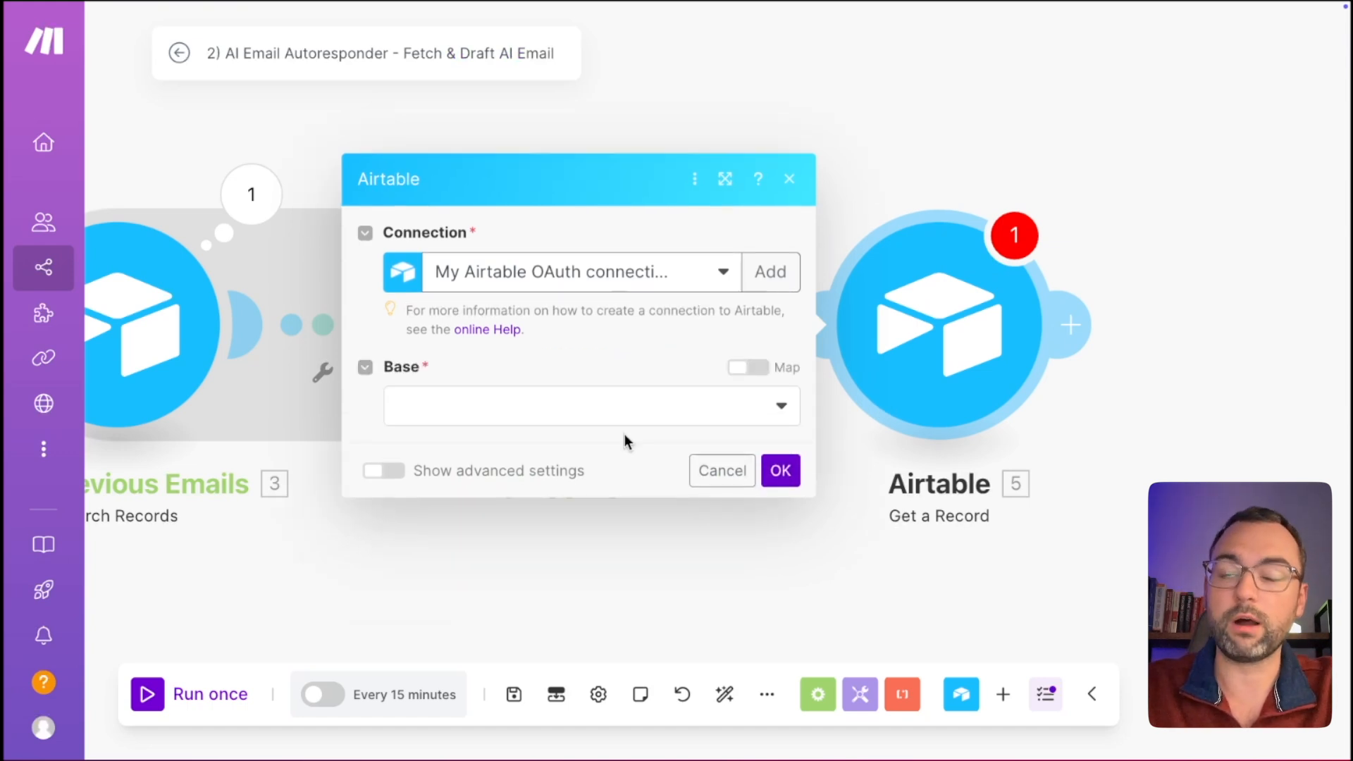
Point Get a Record at YouTube Database's Knowledgebase table, filling Record ID via search displaying Business Information.
click(675, 415)
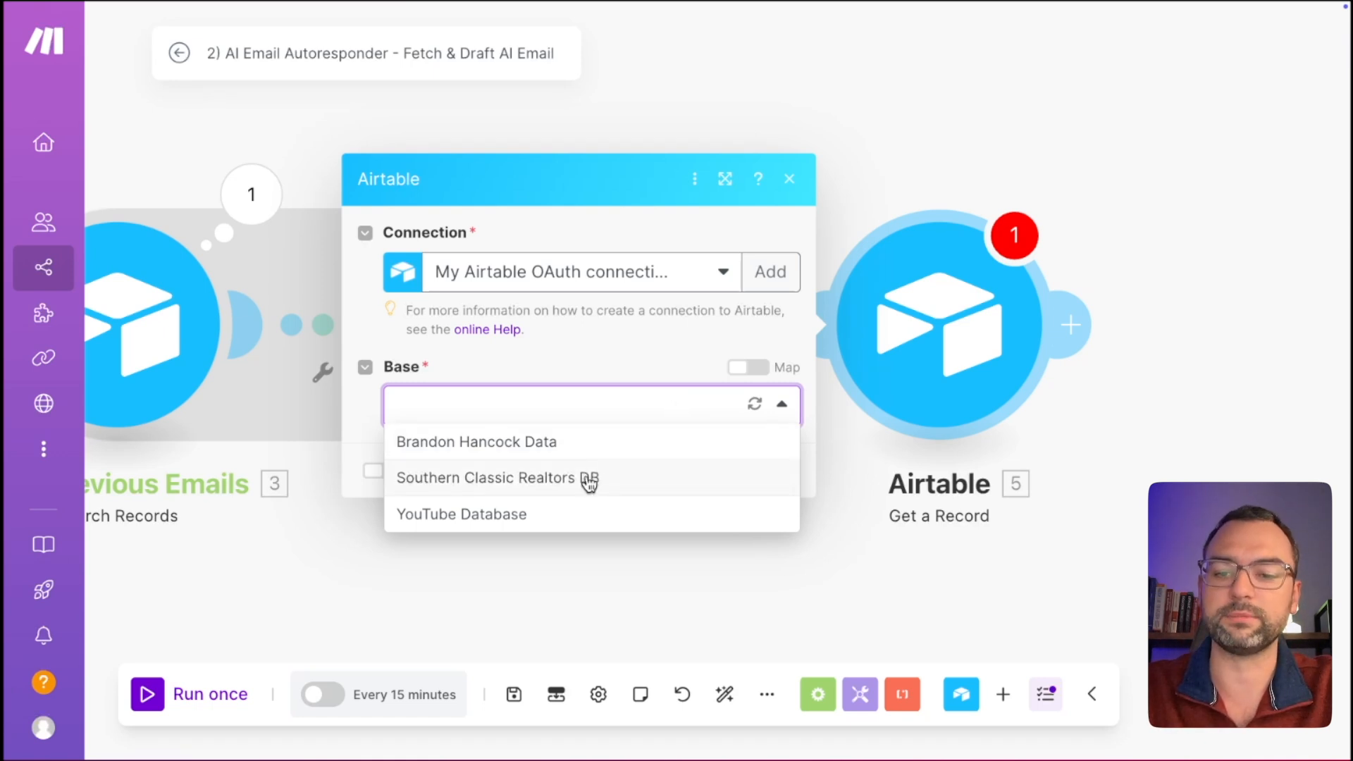
click(578, 514)
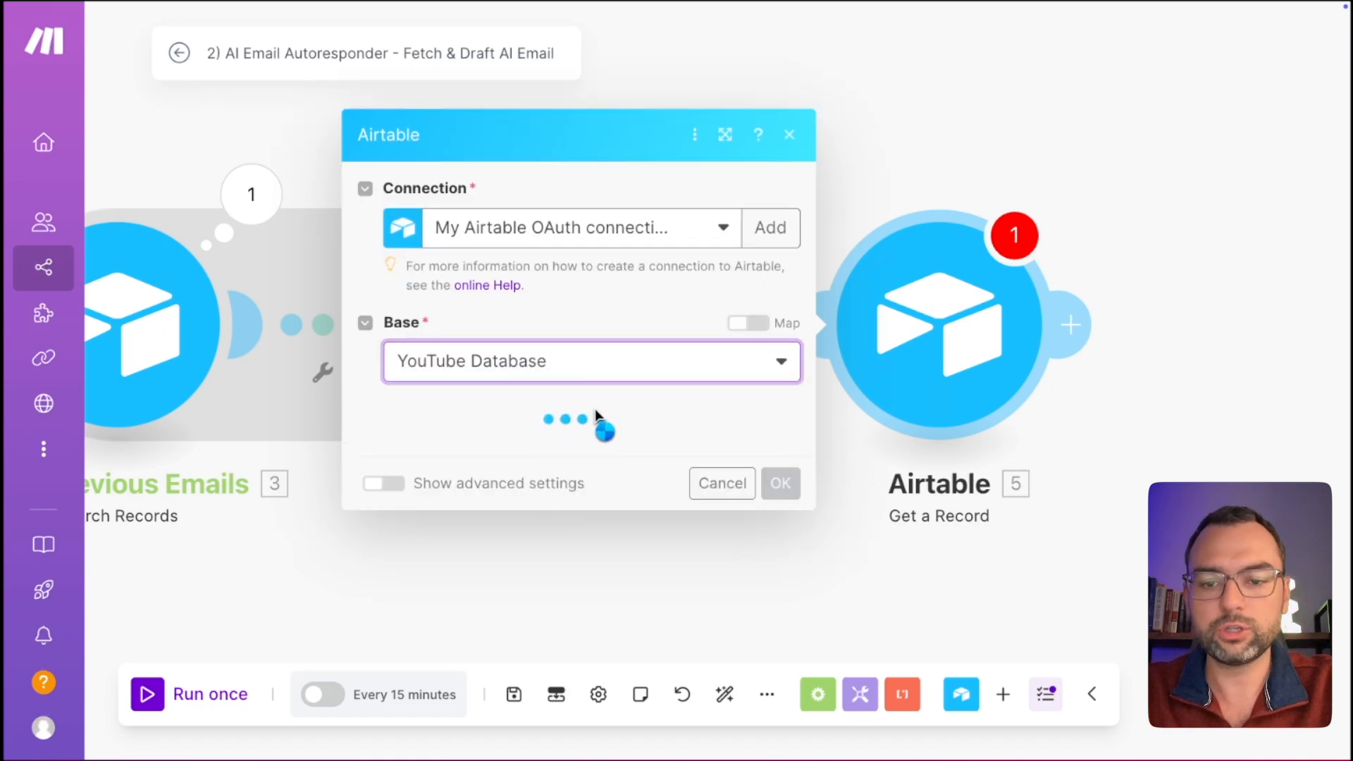
click(564, 450)
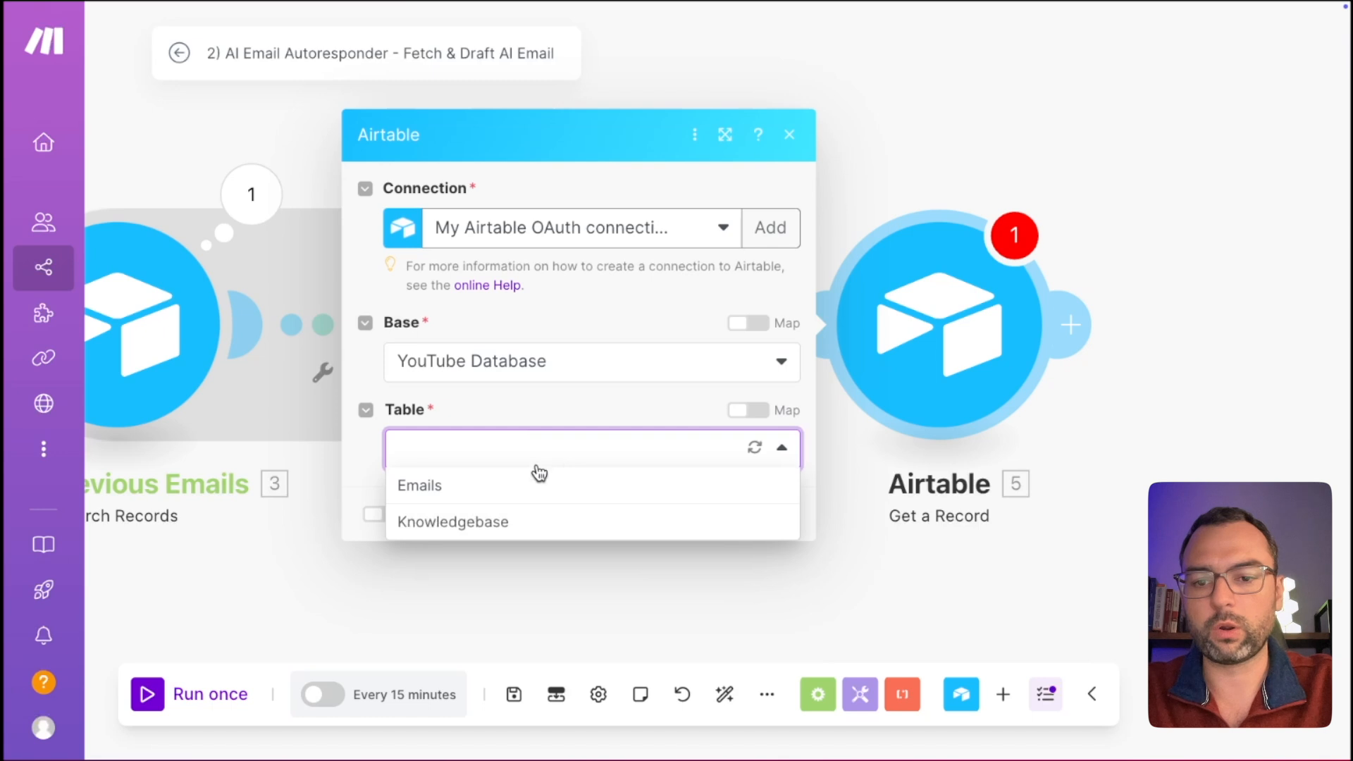
click(491, 525)
click(607, 492)
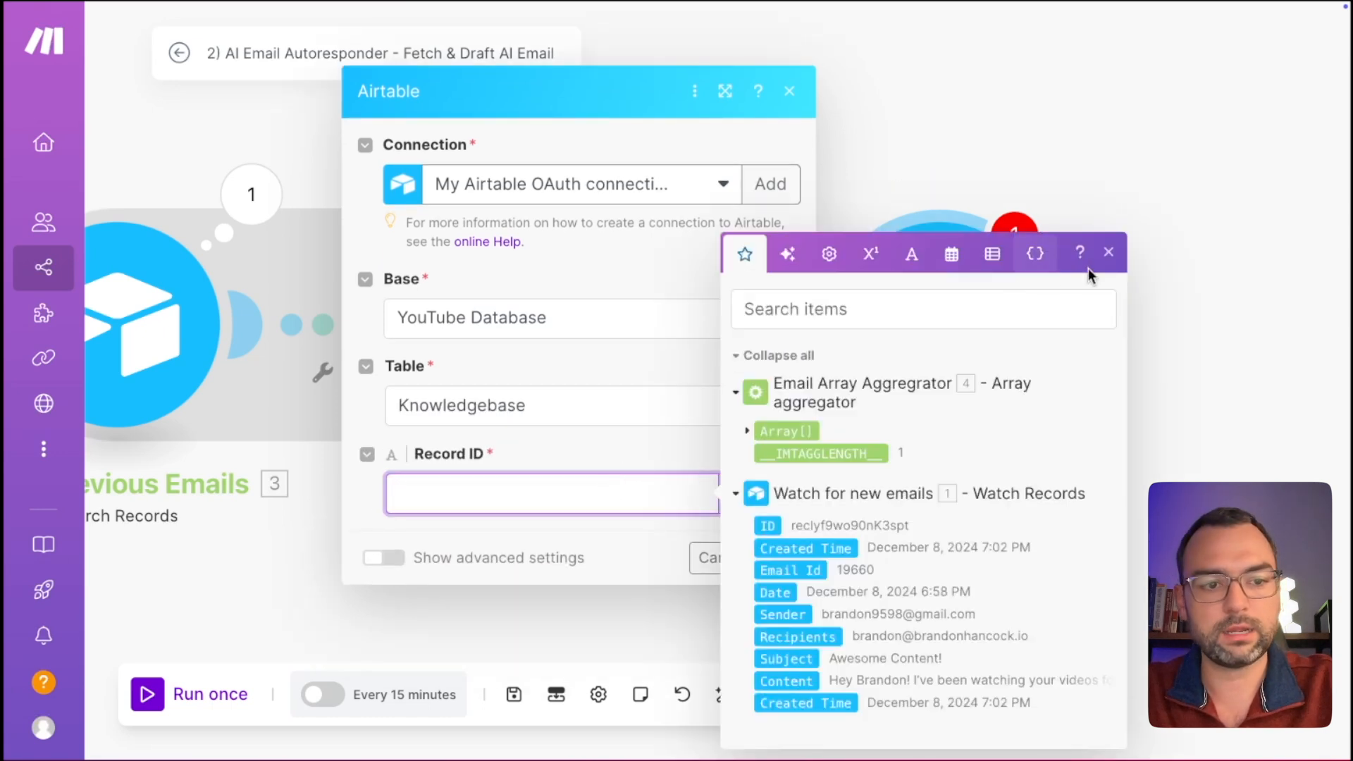
click(1109, 253)
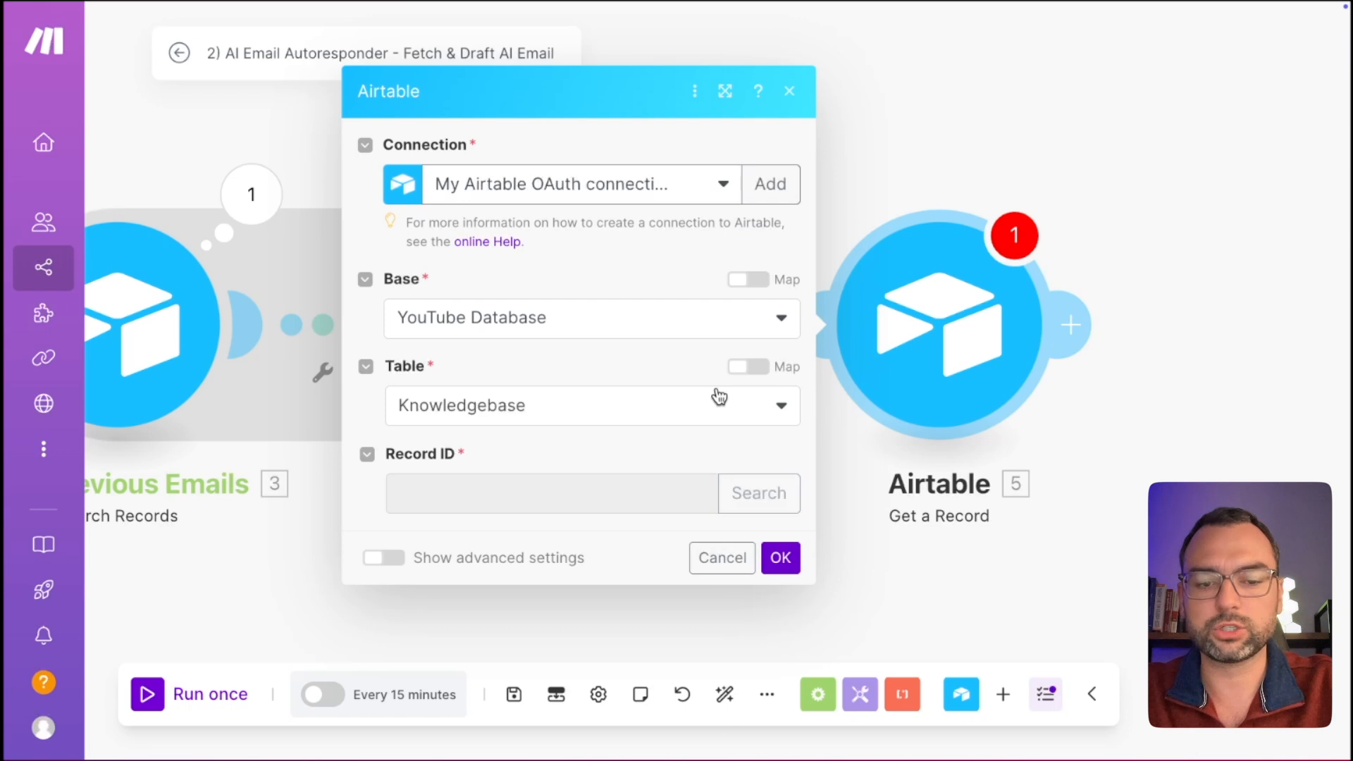
click(1009, 410)
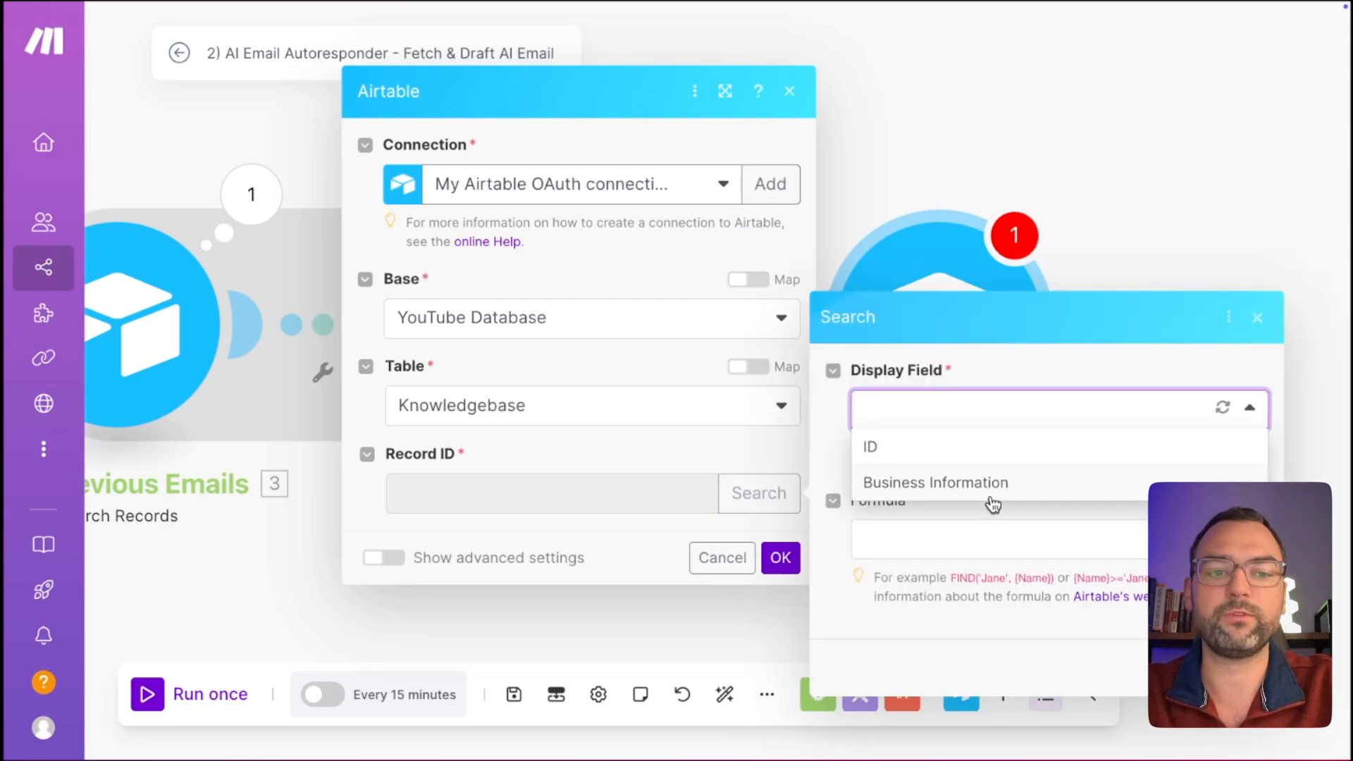
click(992, 484)
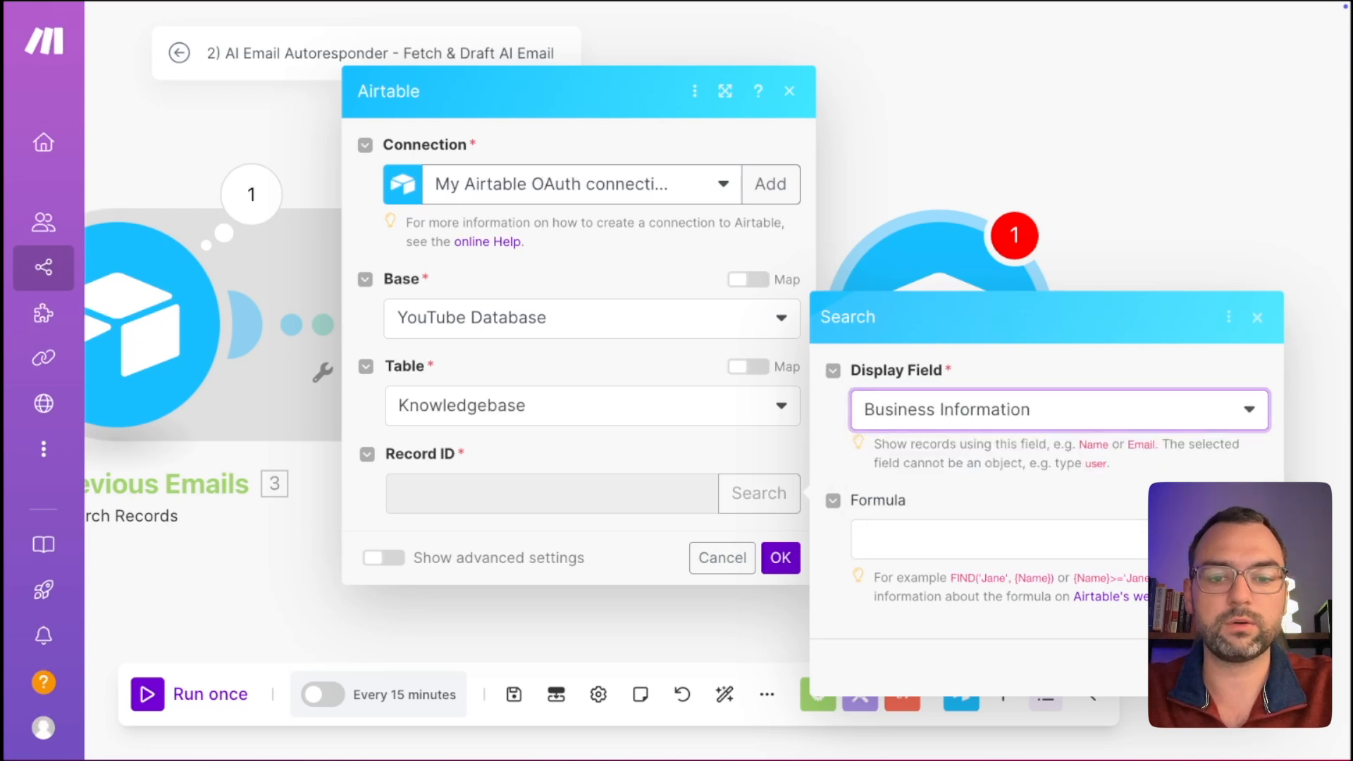
click(1249, 668)
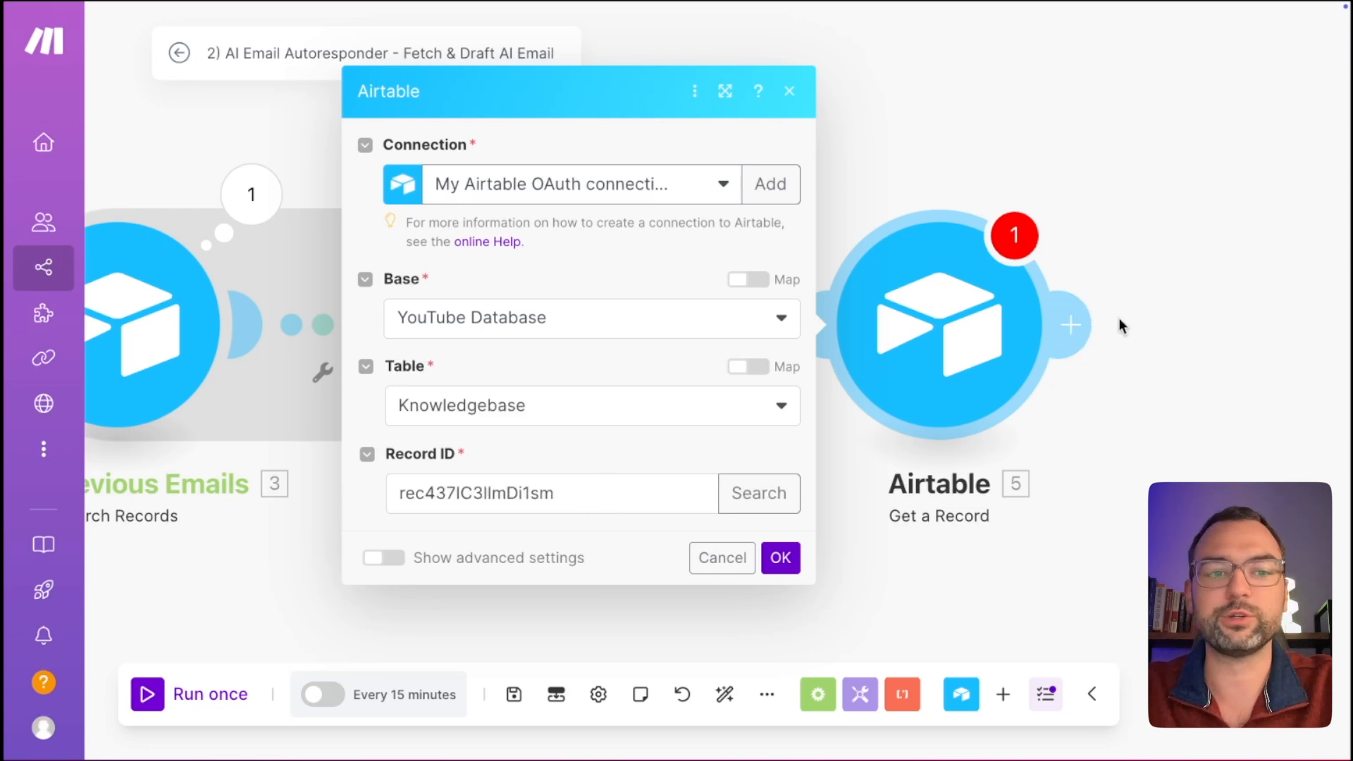
Save the module settings and rename the Airtable module 'Fetch Client Knowledgebase'.
click(783, 564)
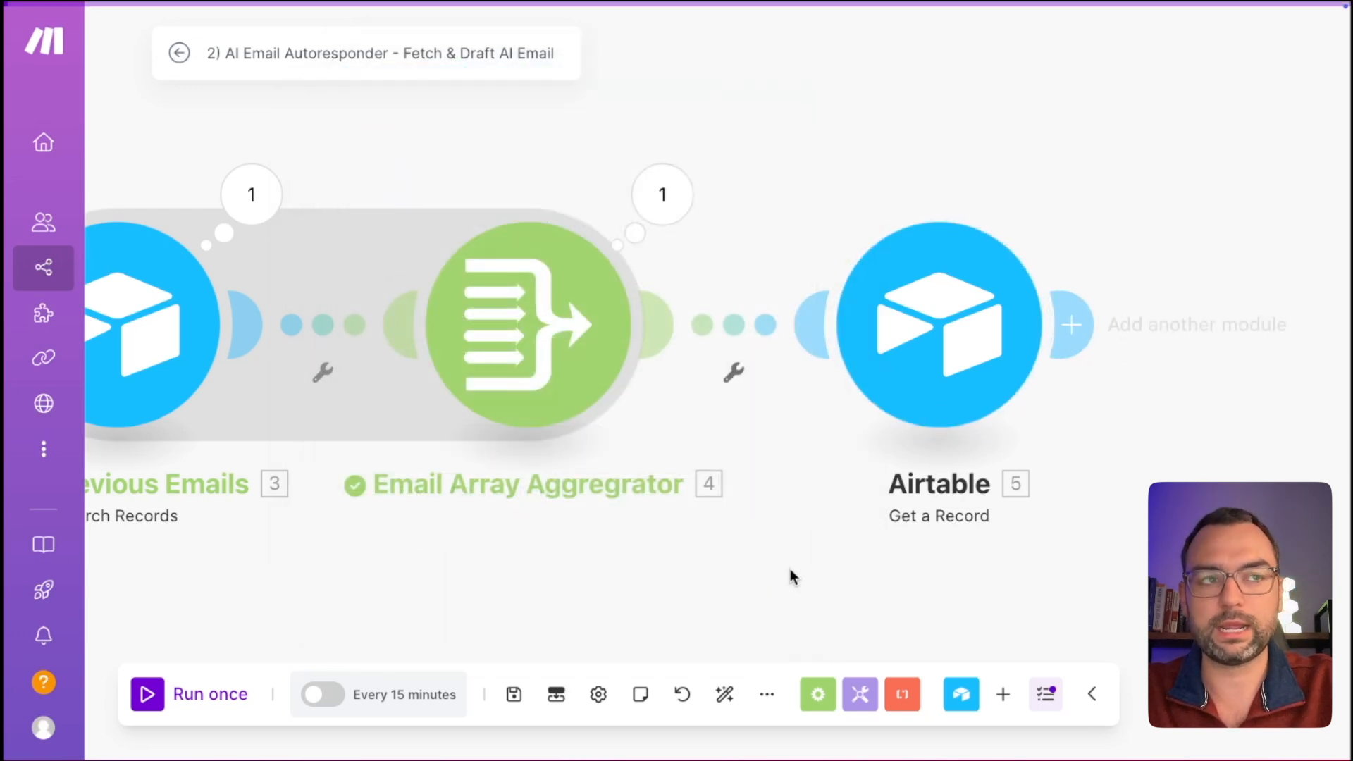
right_click(934, 363)
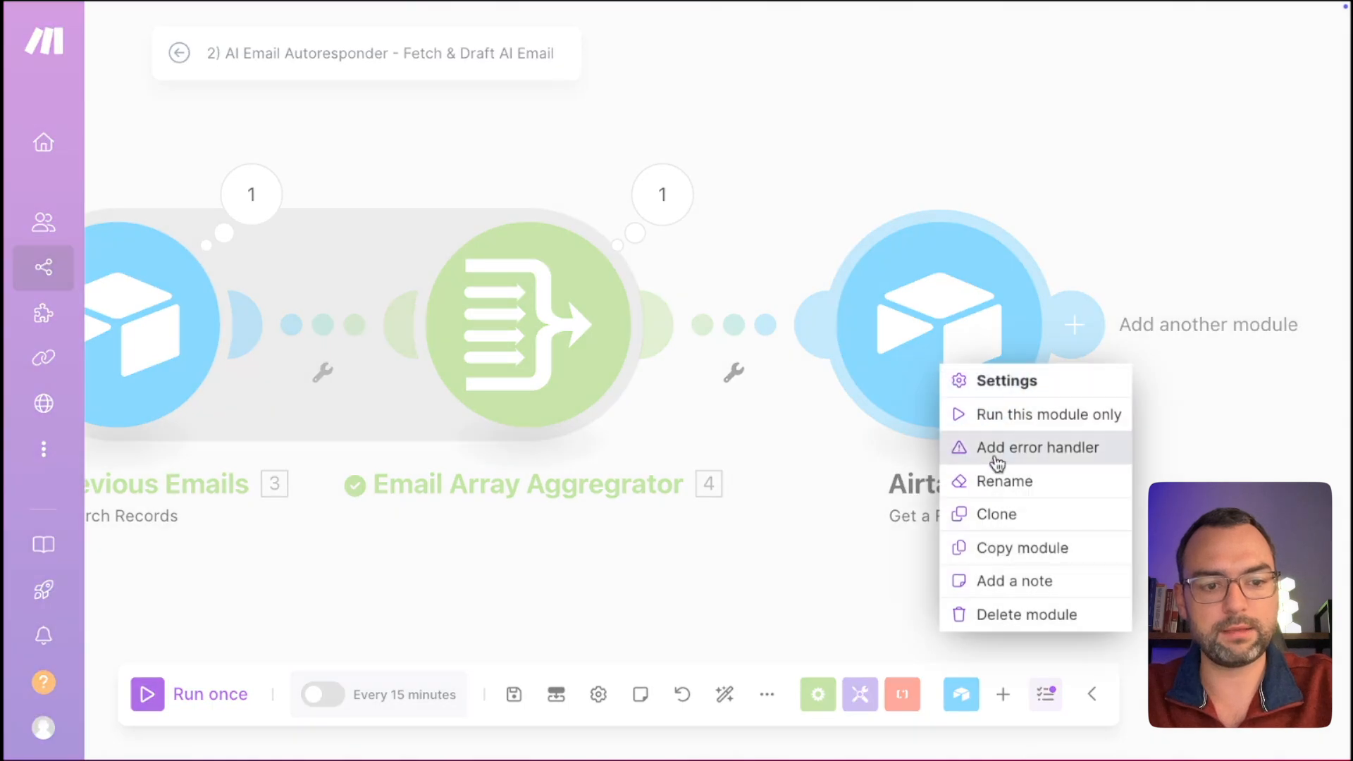
click(969, 479)
text(Fet)
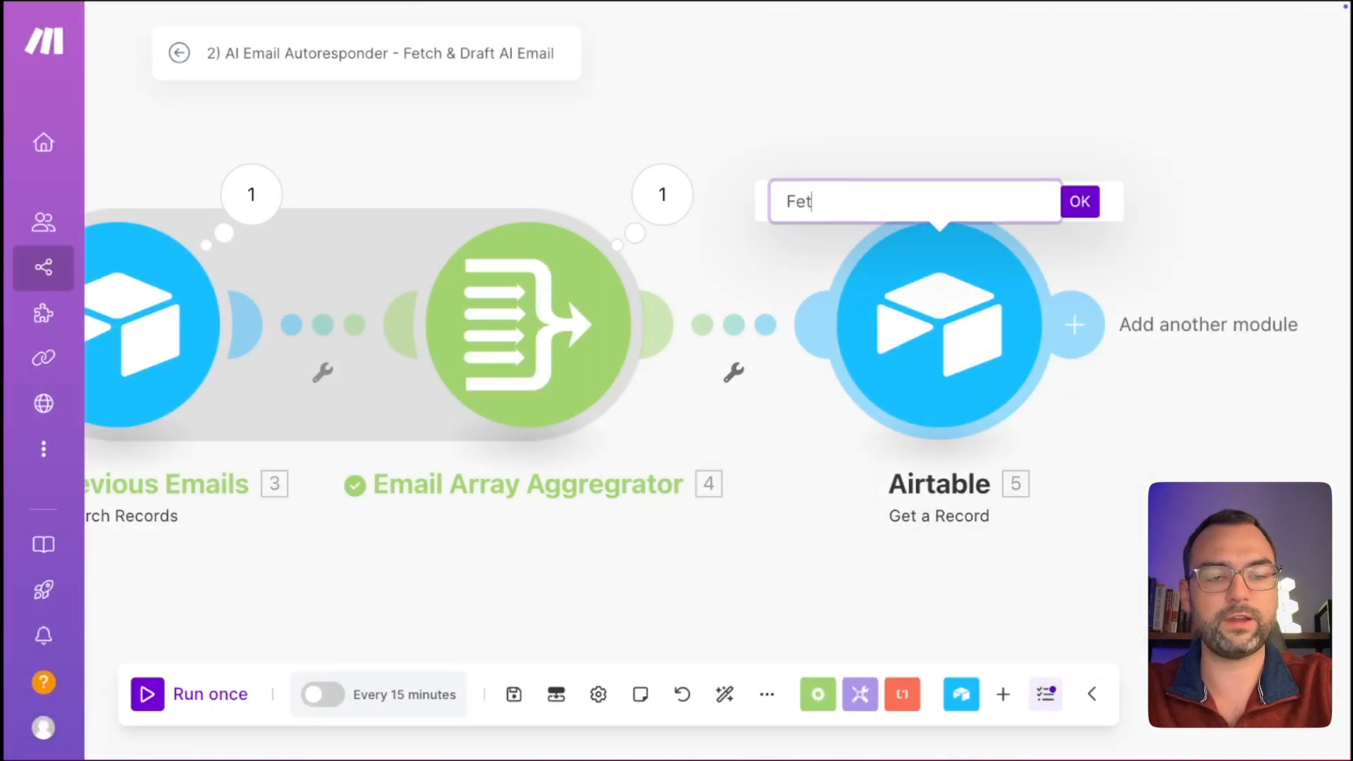
text(ch Client Knowledgebase)
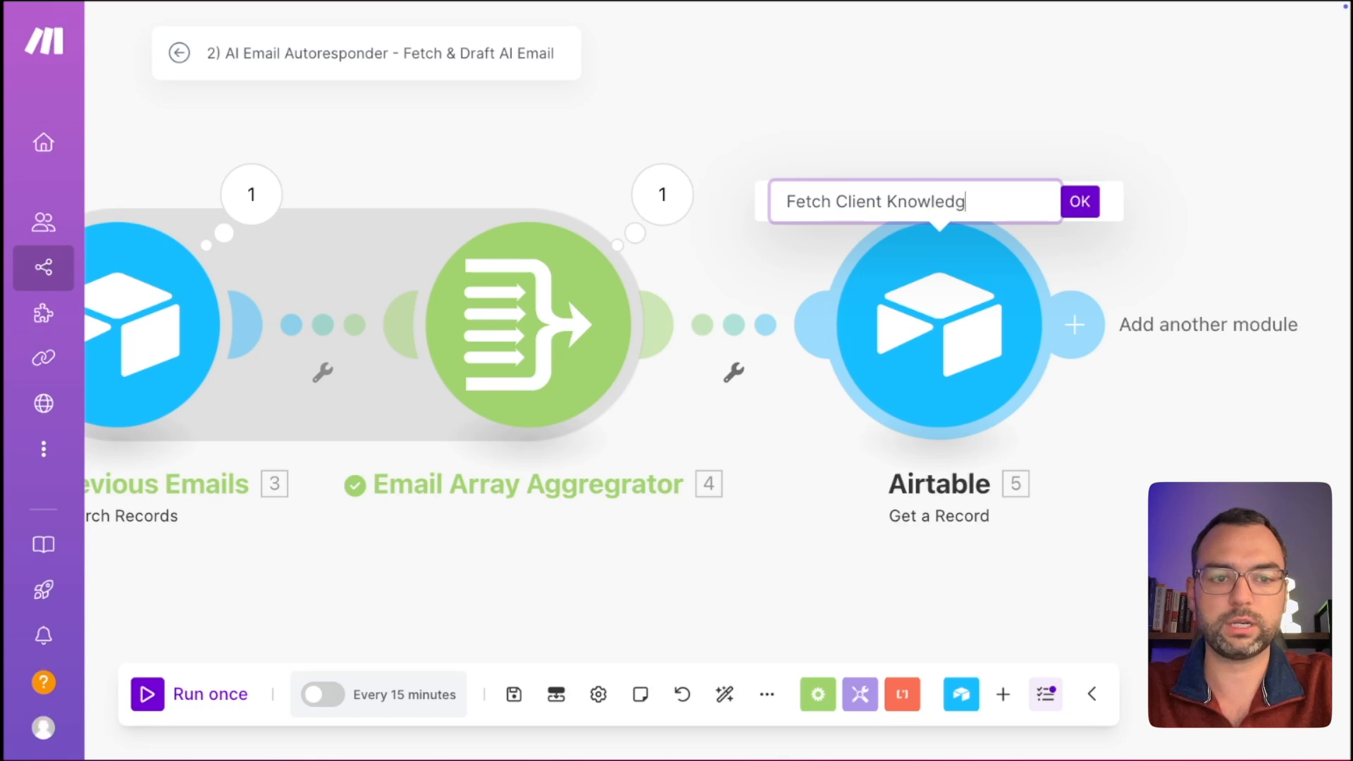
key(Return)
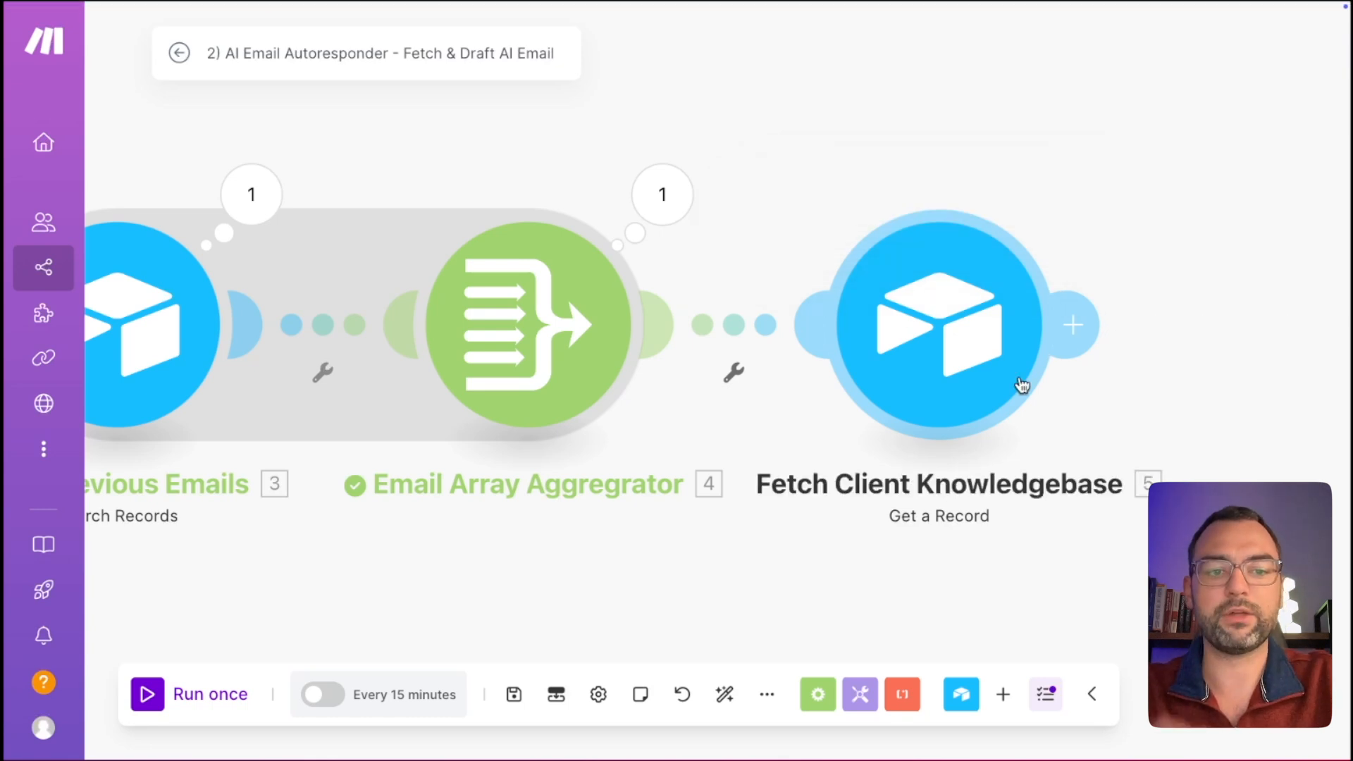
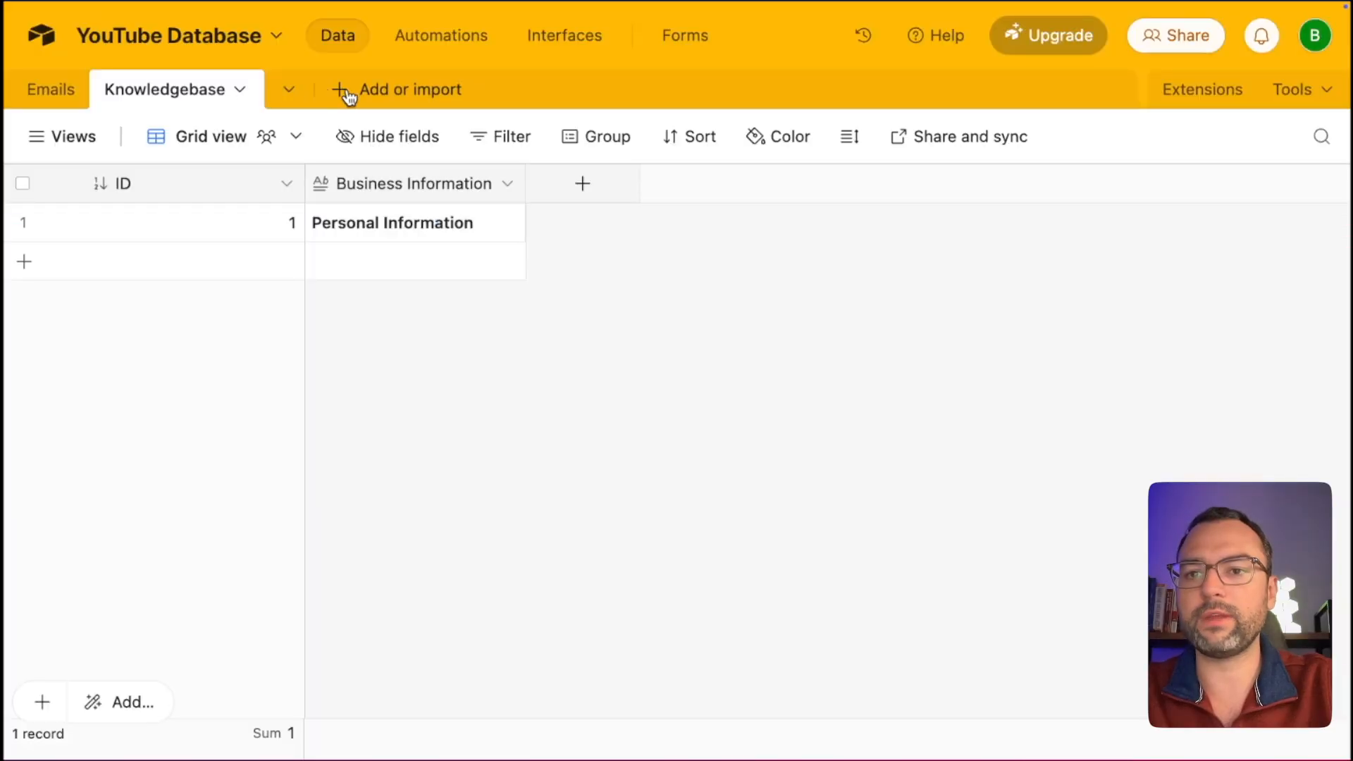
Duplicate the Knowledgebase table without its records.
click(243, 92)
mouse_move(216, 147)
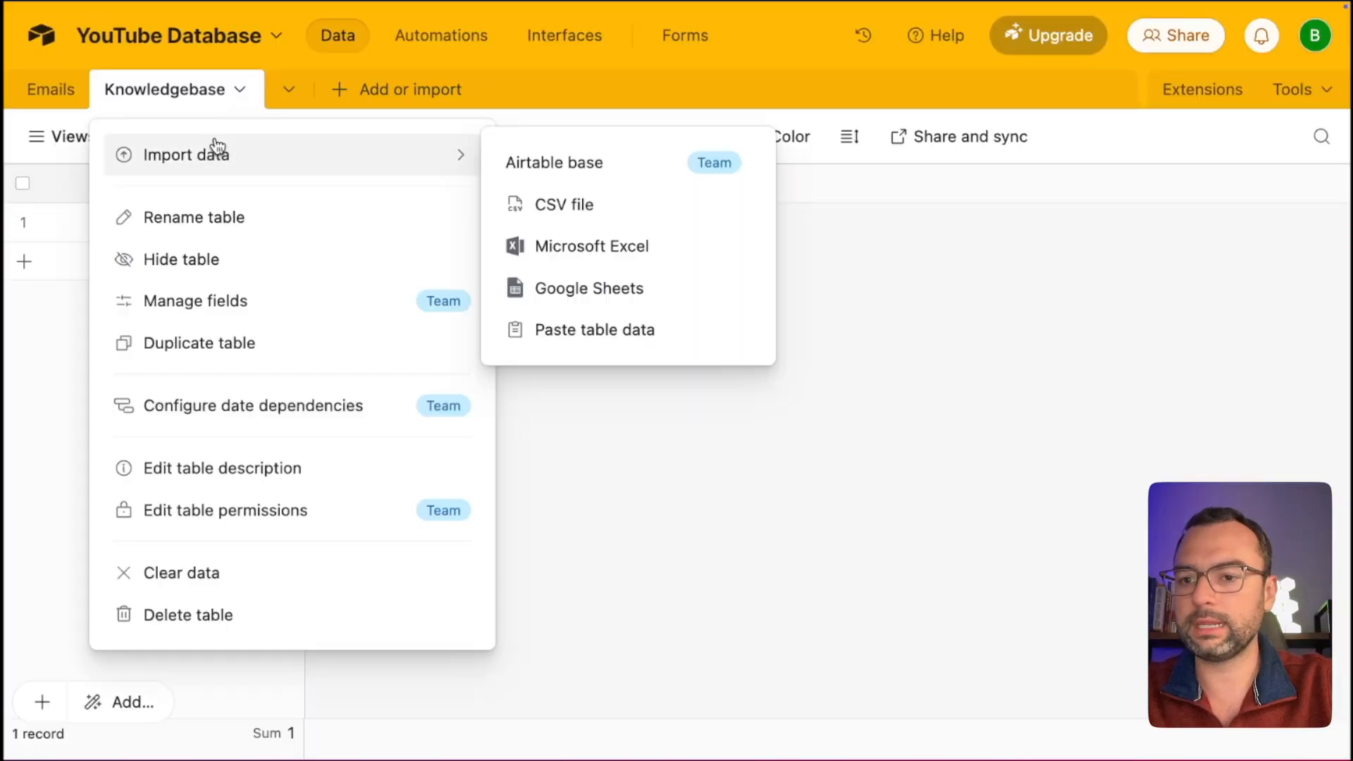
click(214, 344)
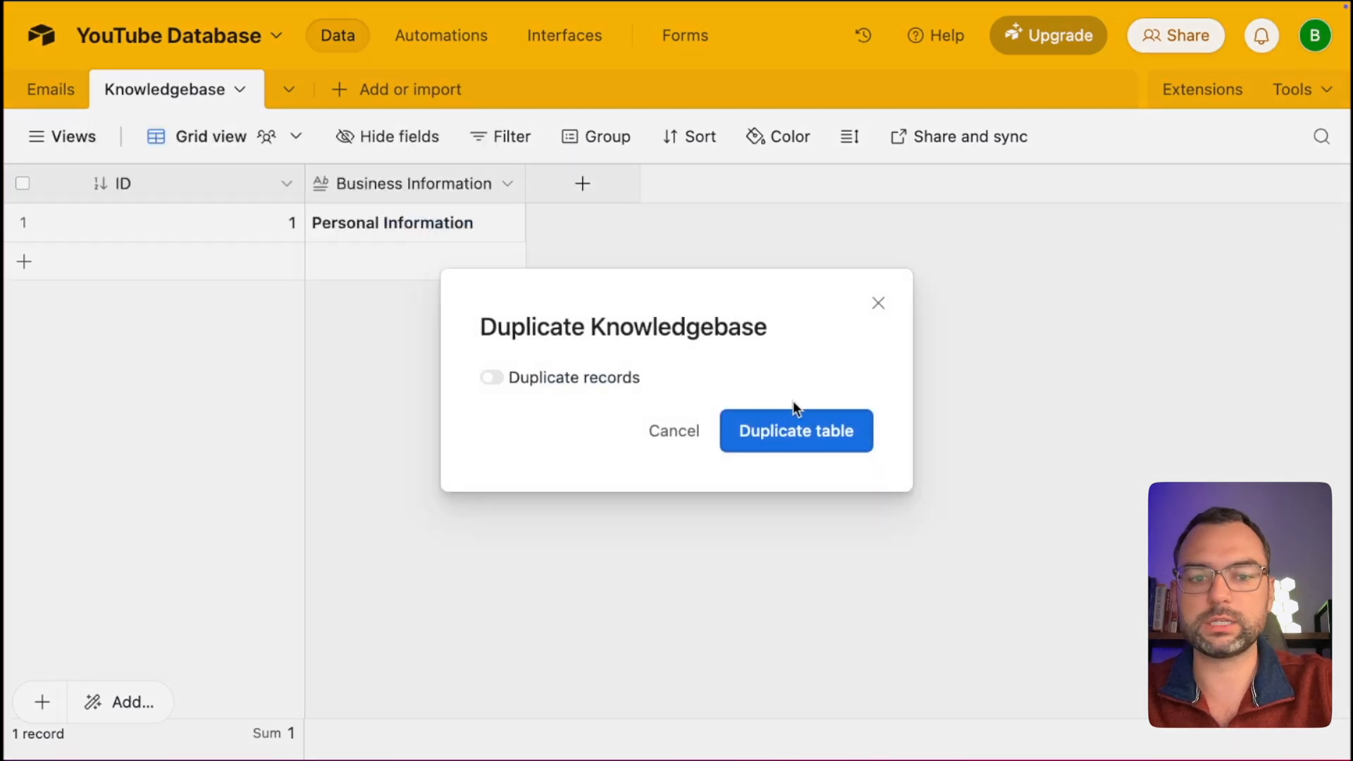
click(780, 437)
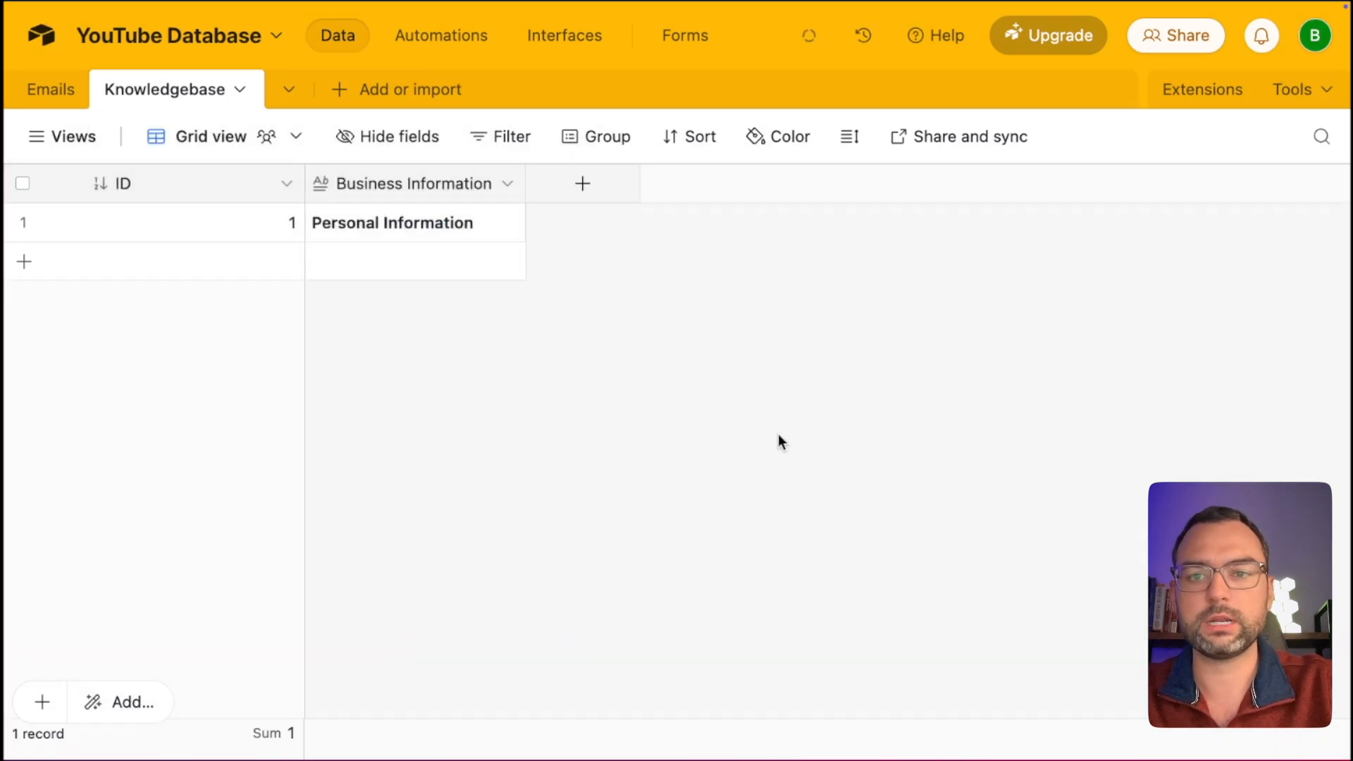
Rename the copied table to 'Voice of Client'.
double_click(332, 96)
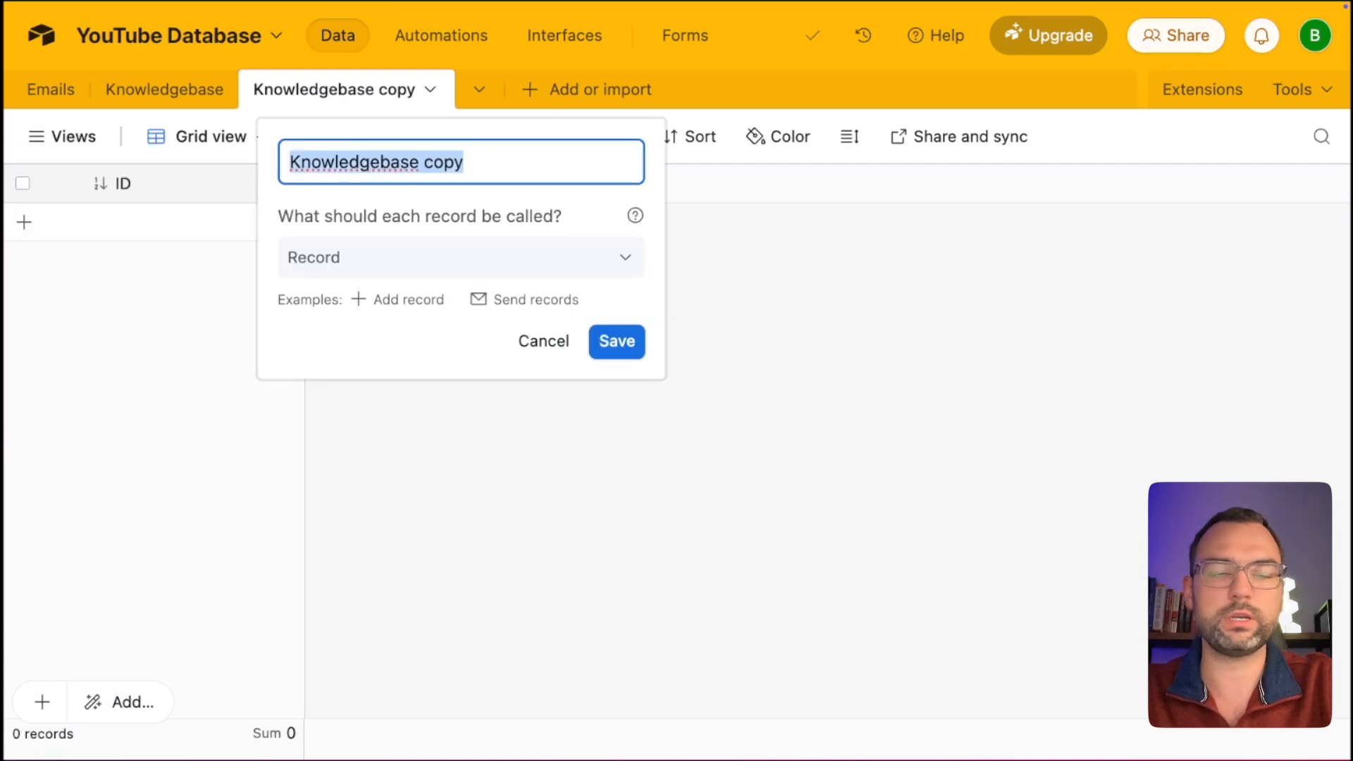
text(Voice of )
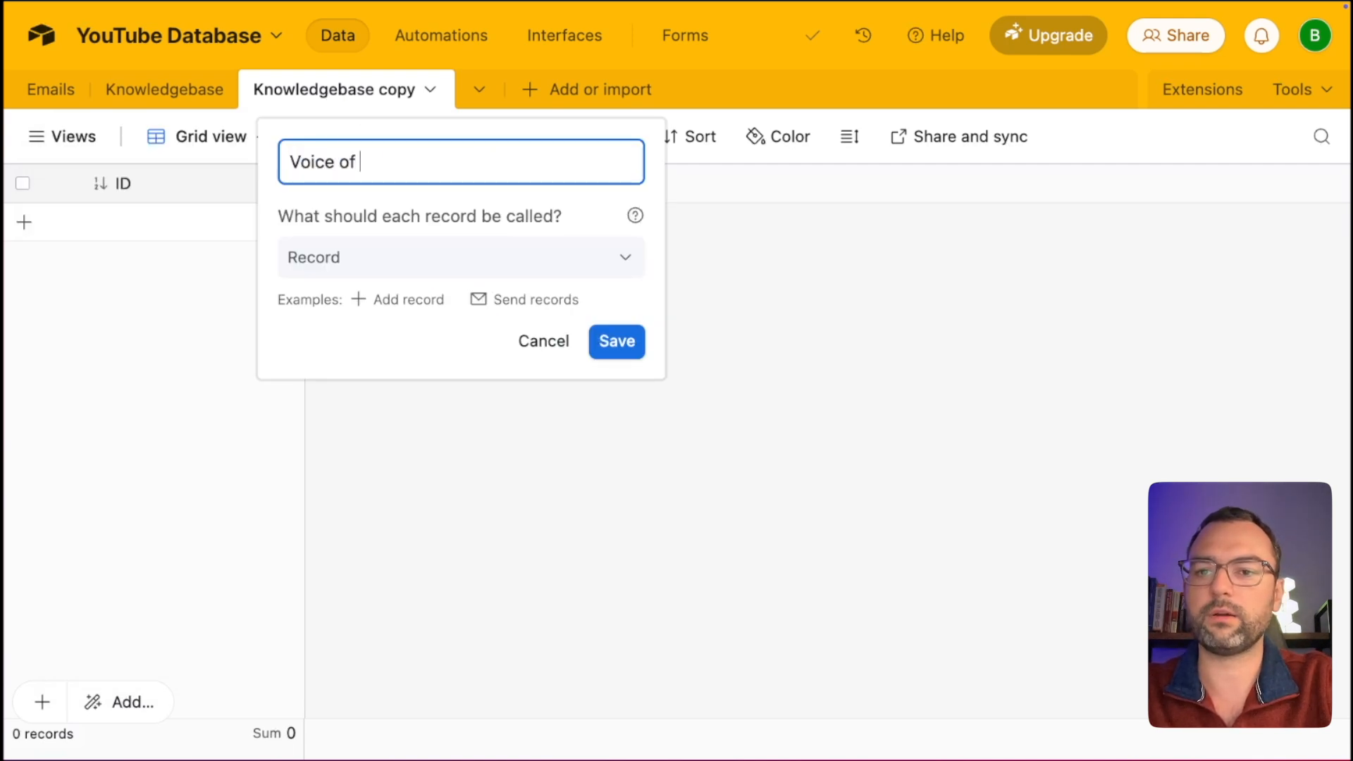
text(Client)
key(Return)
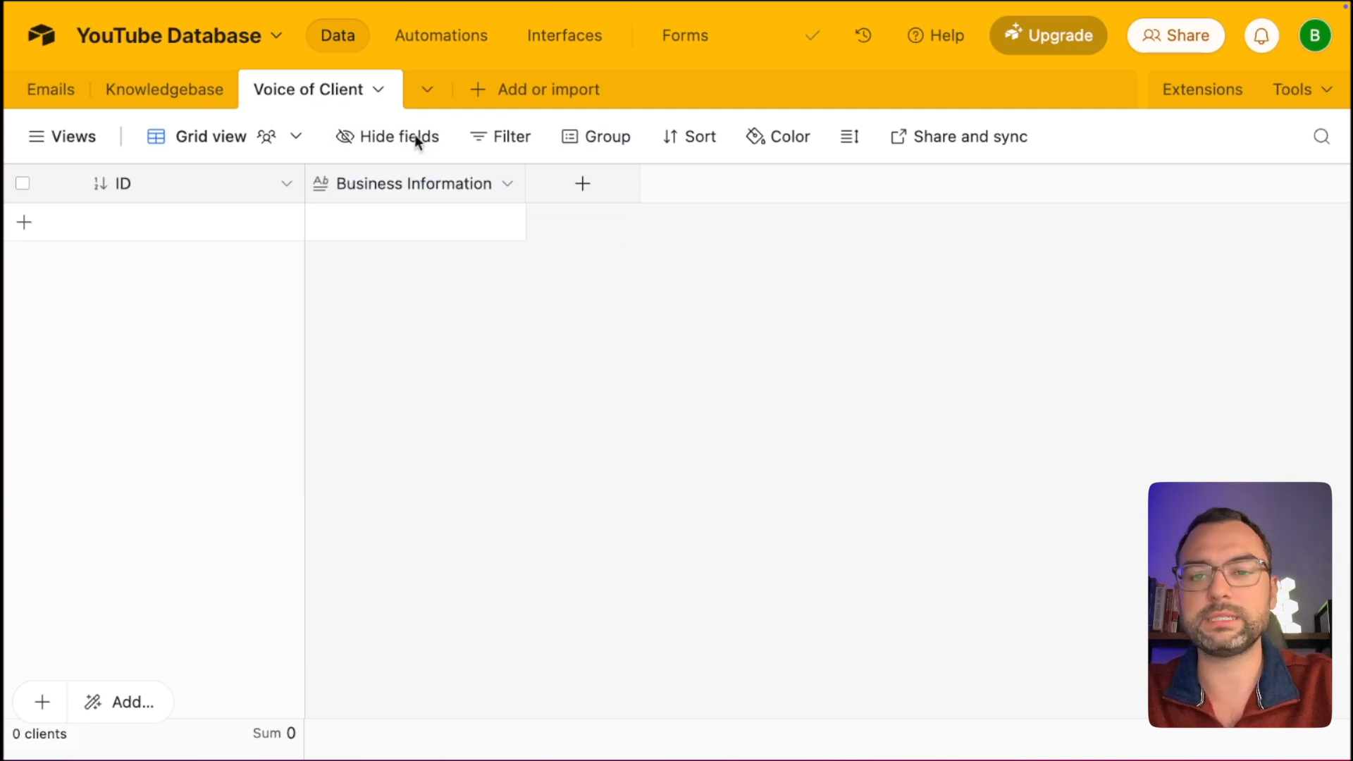
Change the Business Information field's name to 'Voice Prompt' and save it.
double_click(383, 181)
text(Voice Prompt)
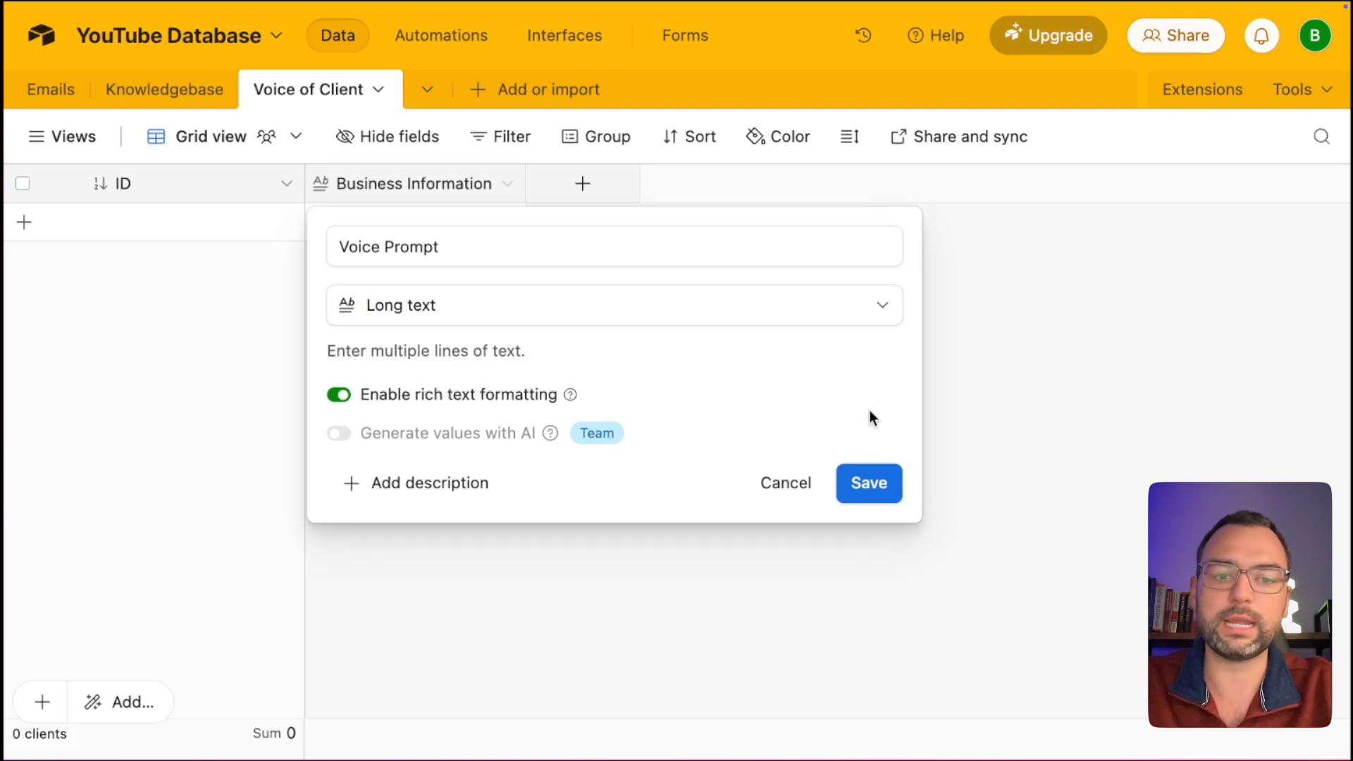
click(871, 483)
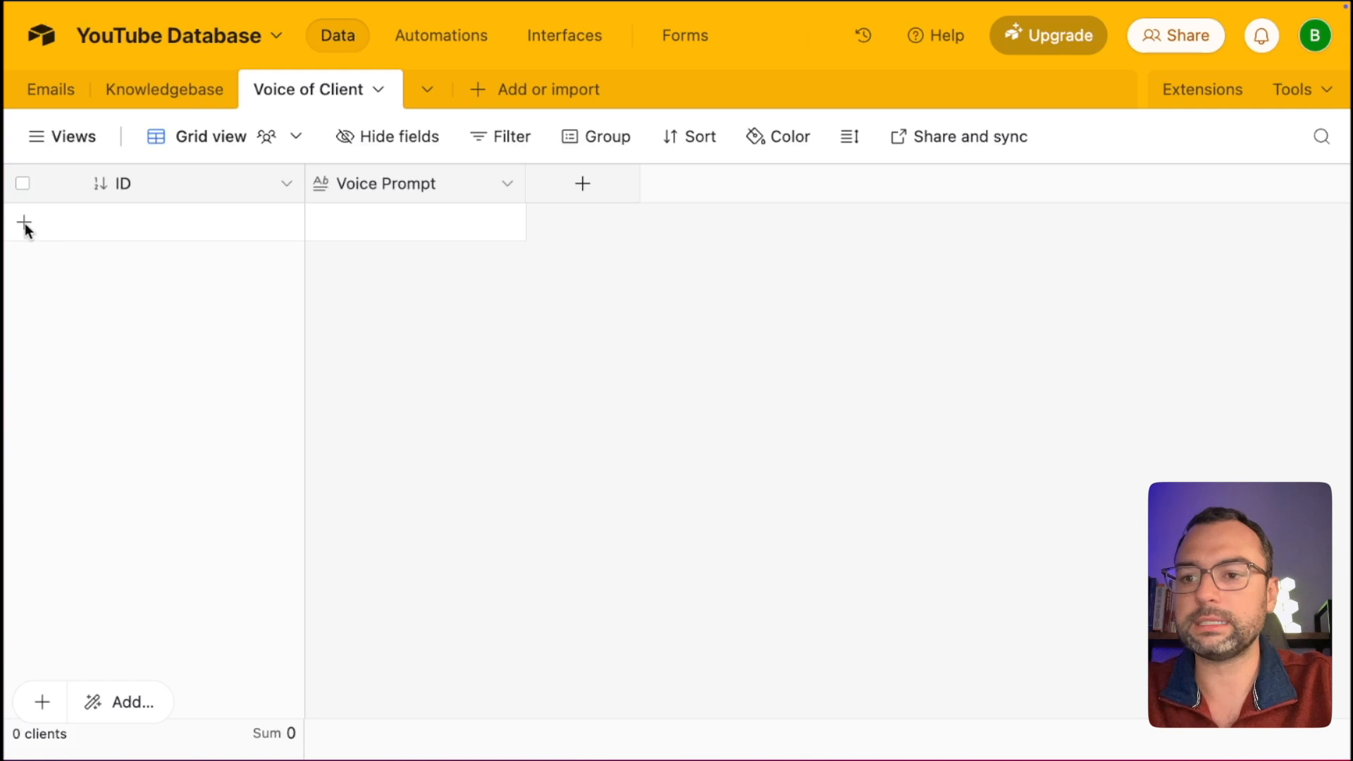
Add a new record and paste the email tone-of-voice prompt into its Voice Prompt cell.
click(24, 223)
click(357, 227)
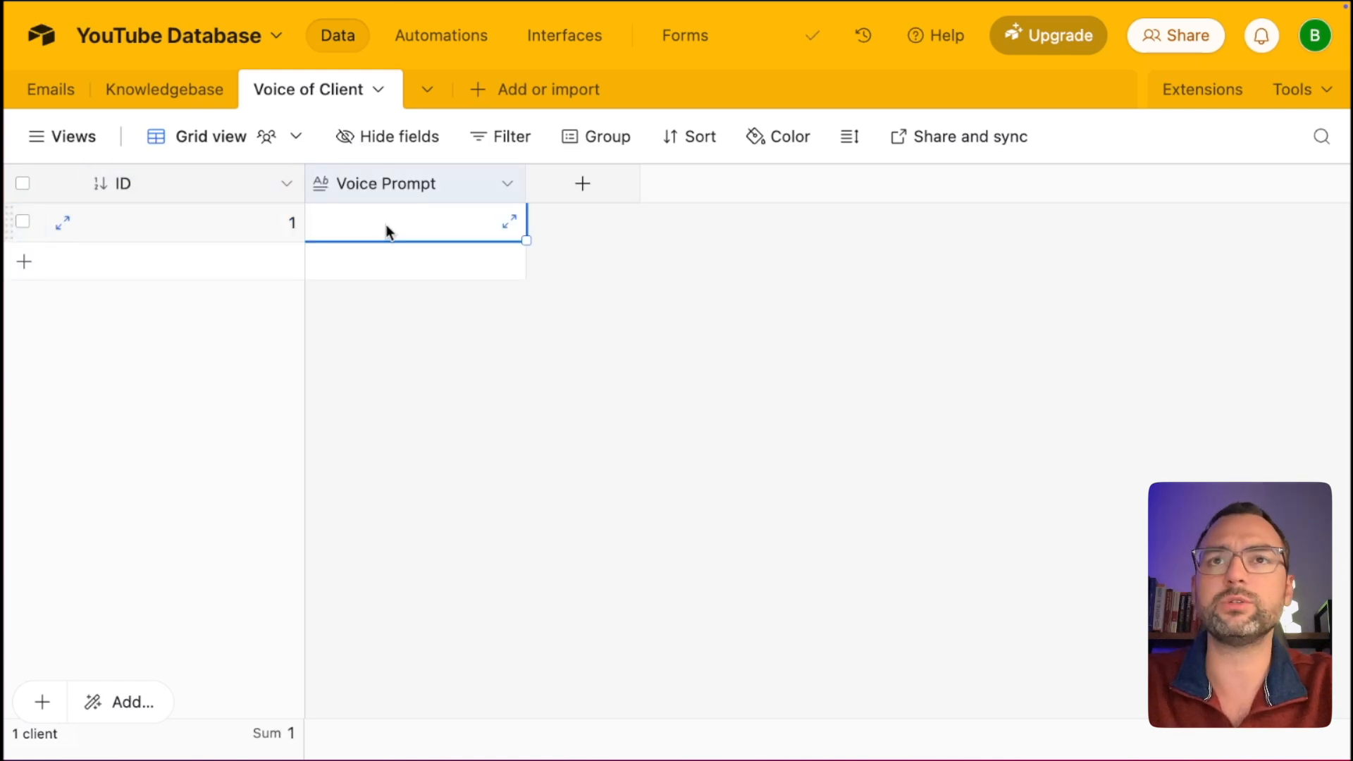
click(386, 231)
key(super+v)
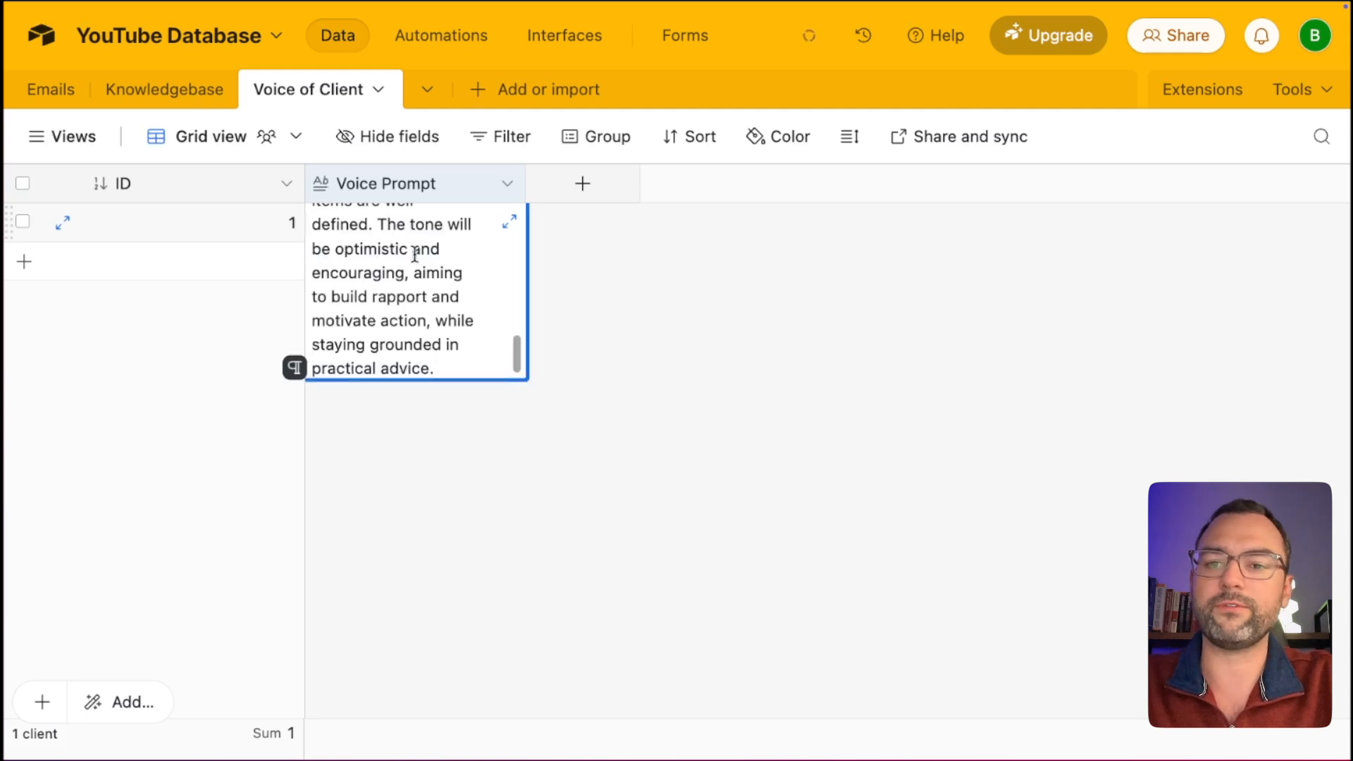
scroll(415, 253, up, 5)
scroll(414, 253, up, 2)
Review the expanded prompt's tone, style-mirroring and structure guidance, then return to Make.
click(509, 222)
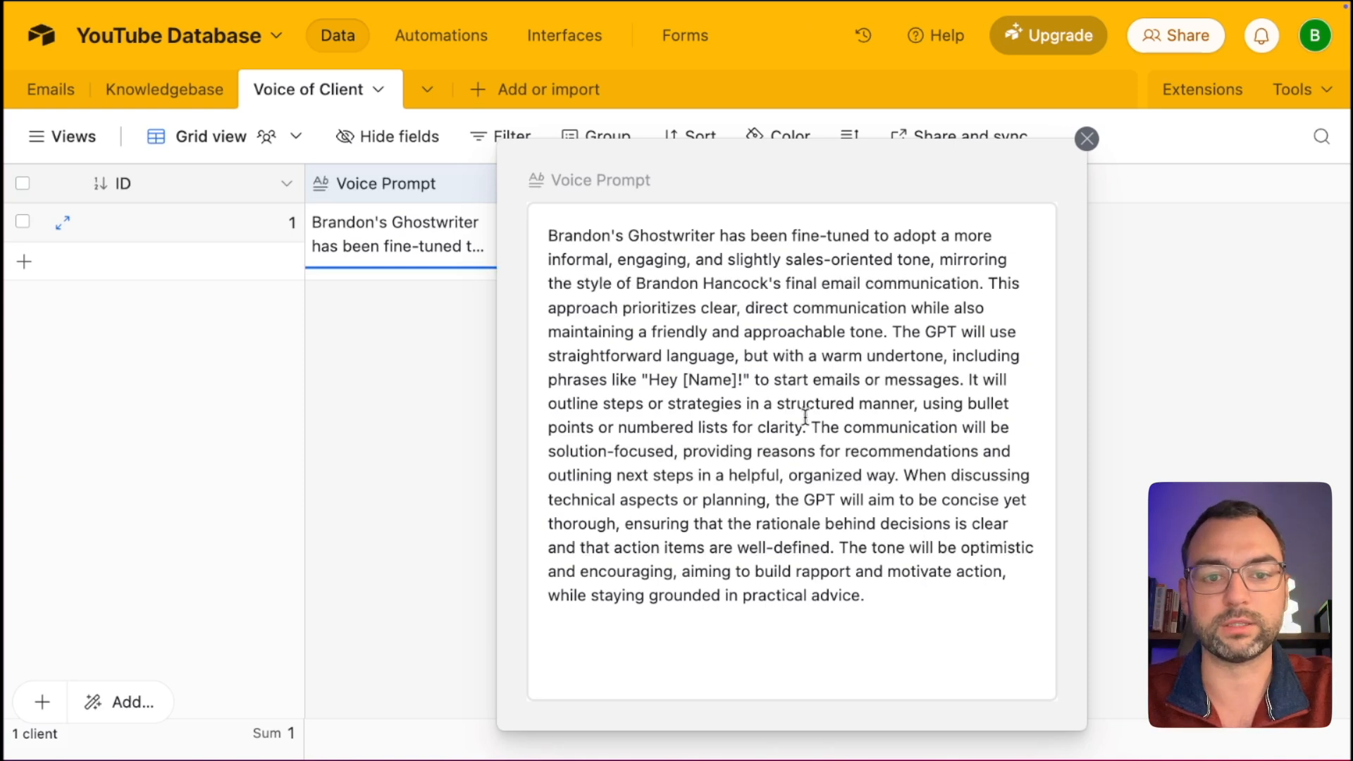
drag(557, 235, 797, 276)
click(874, 325)
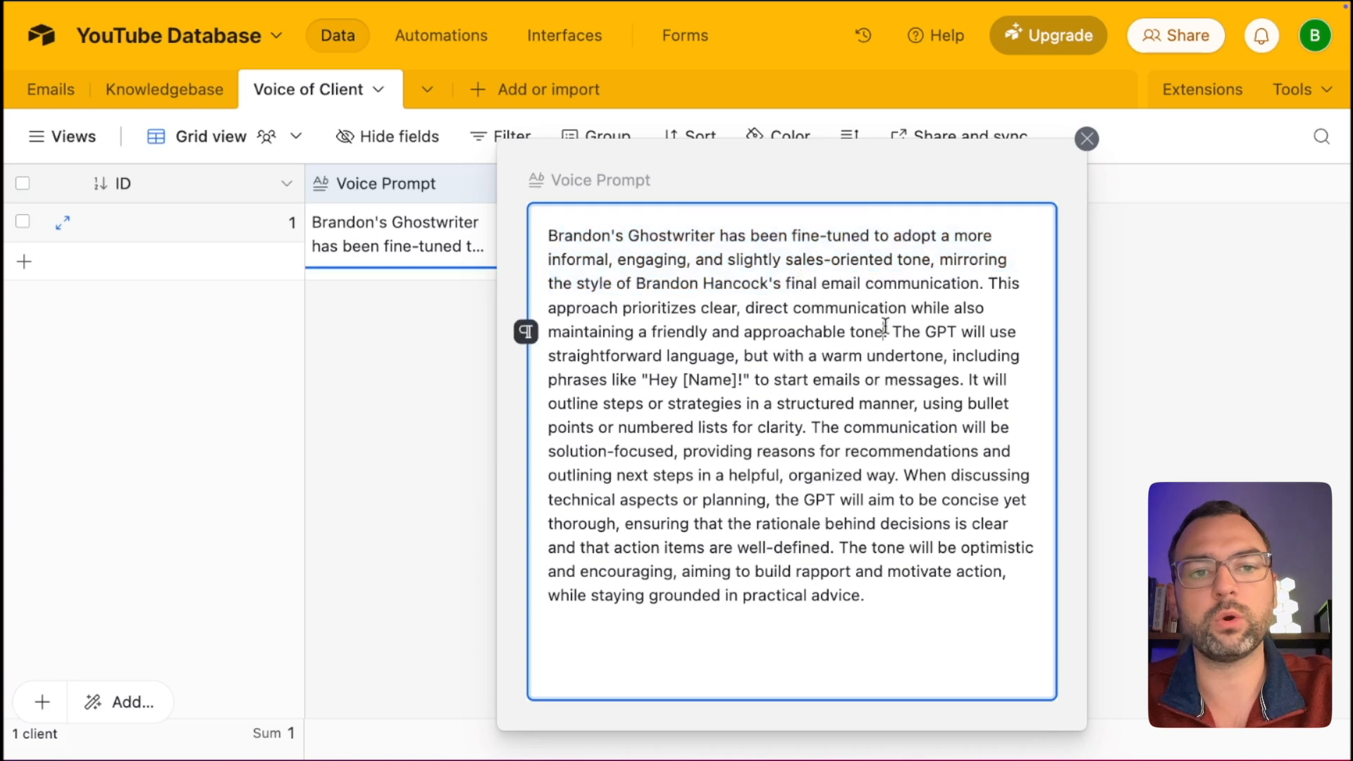
drag(550, 259, 741, 261)
drag(618, 283, 761, 283)
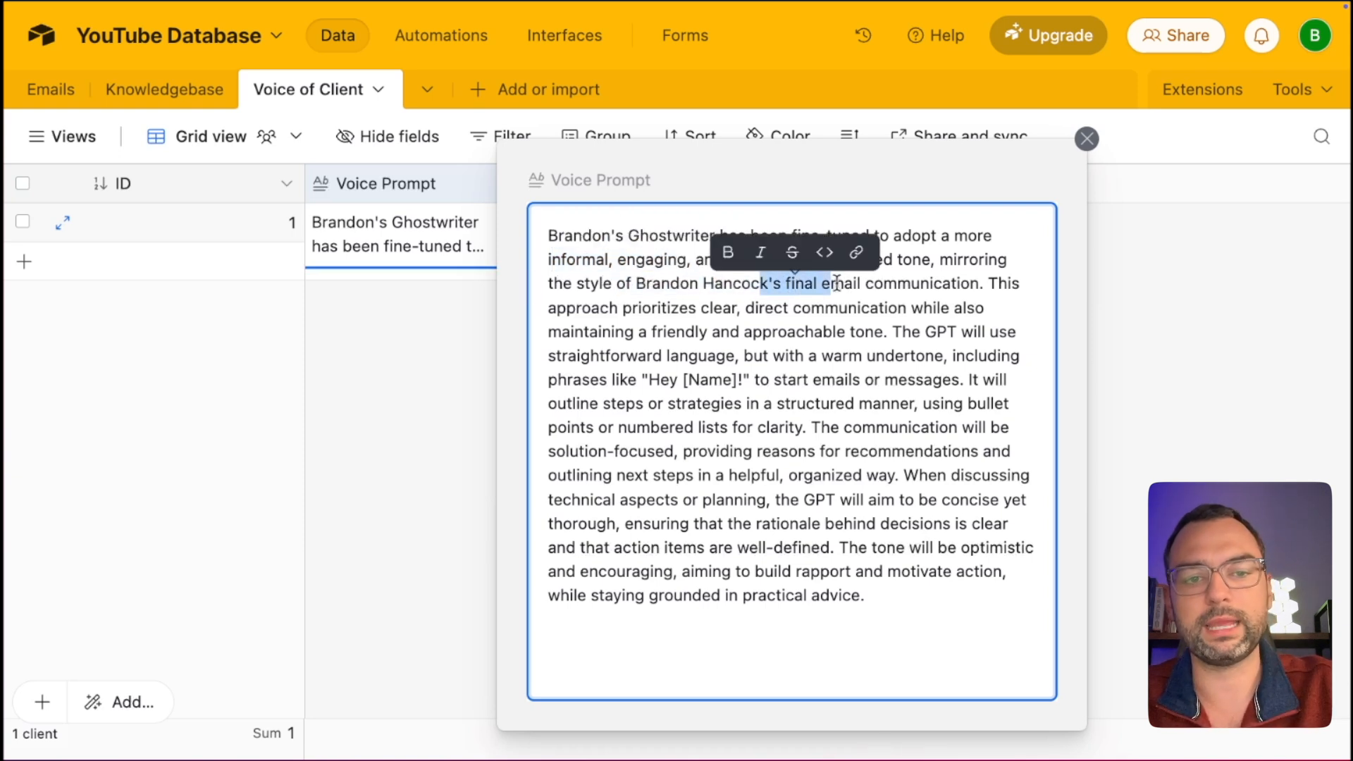
drag(680, 308, 789, 308)
drag(608, 332, 831, 361)
click(805, 332)
drag(832, 365, 811, 379)
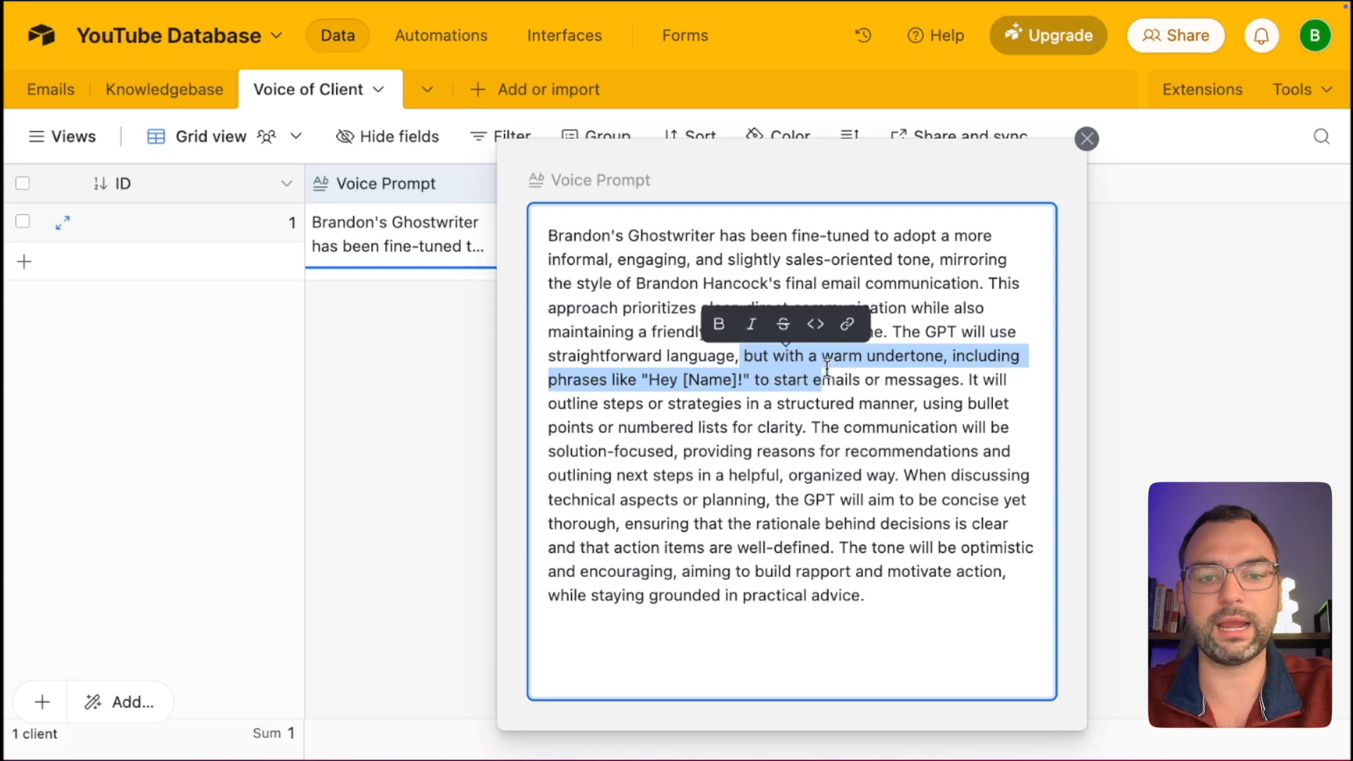
click(806, 400)
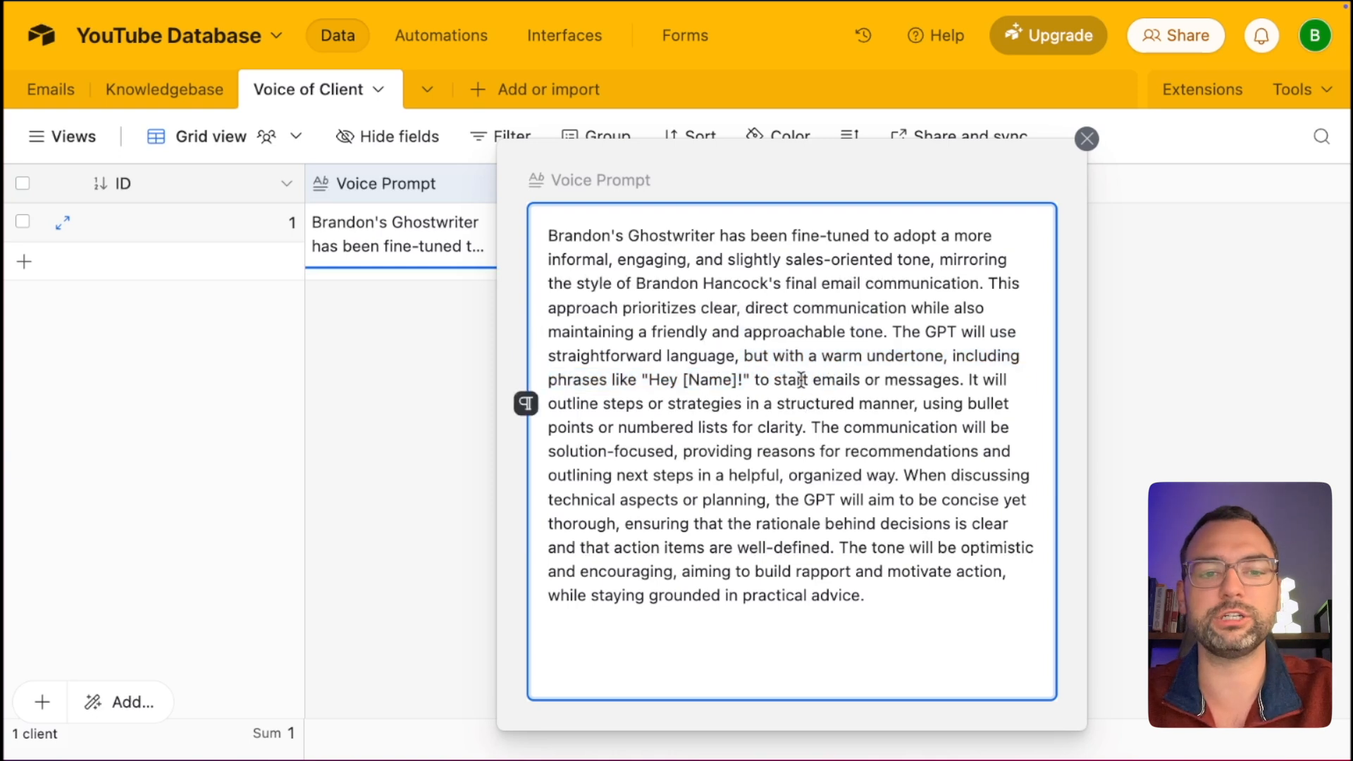
drag(790, 381, 719, 405)
click(868, 451)
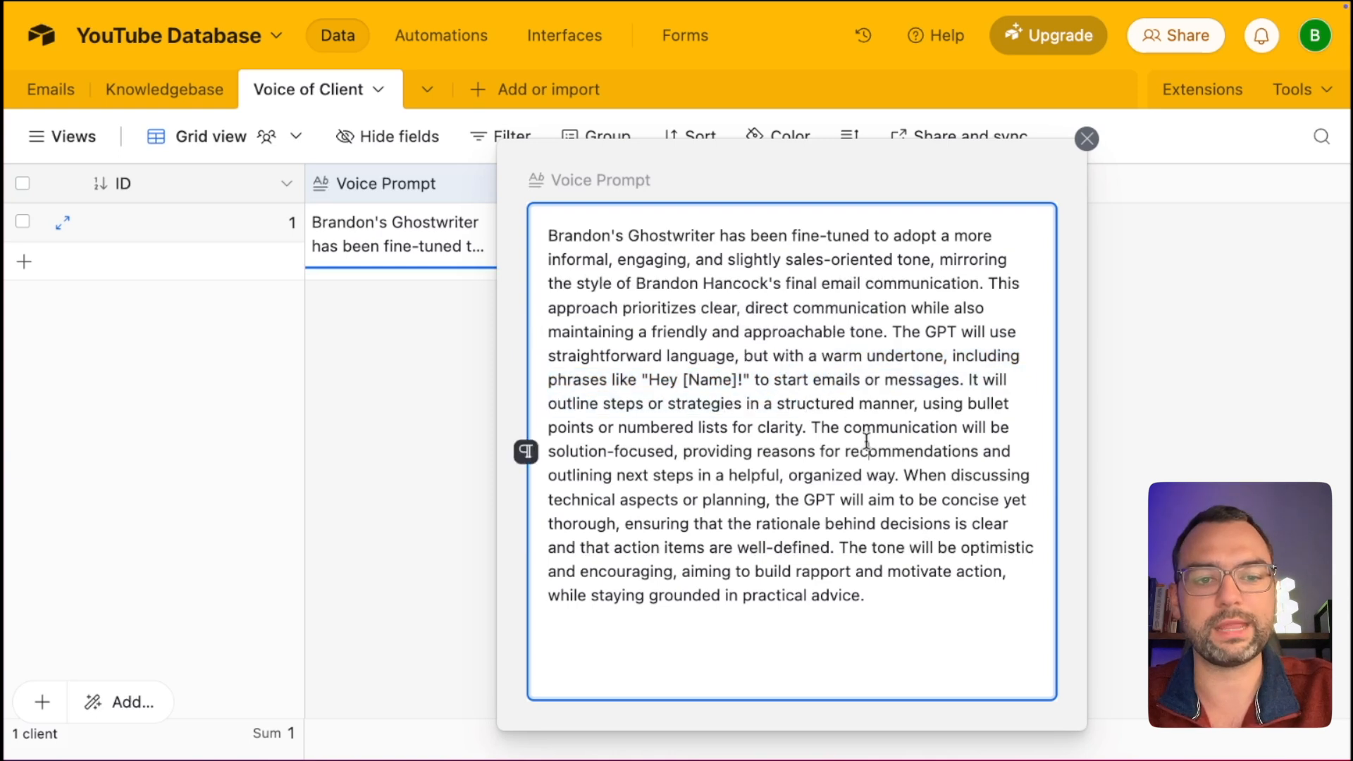
drag(590, 403, 778, 437)
click(939, 599)
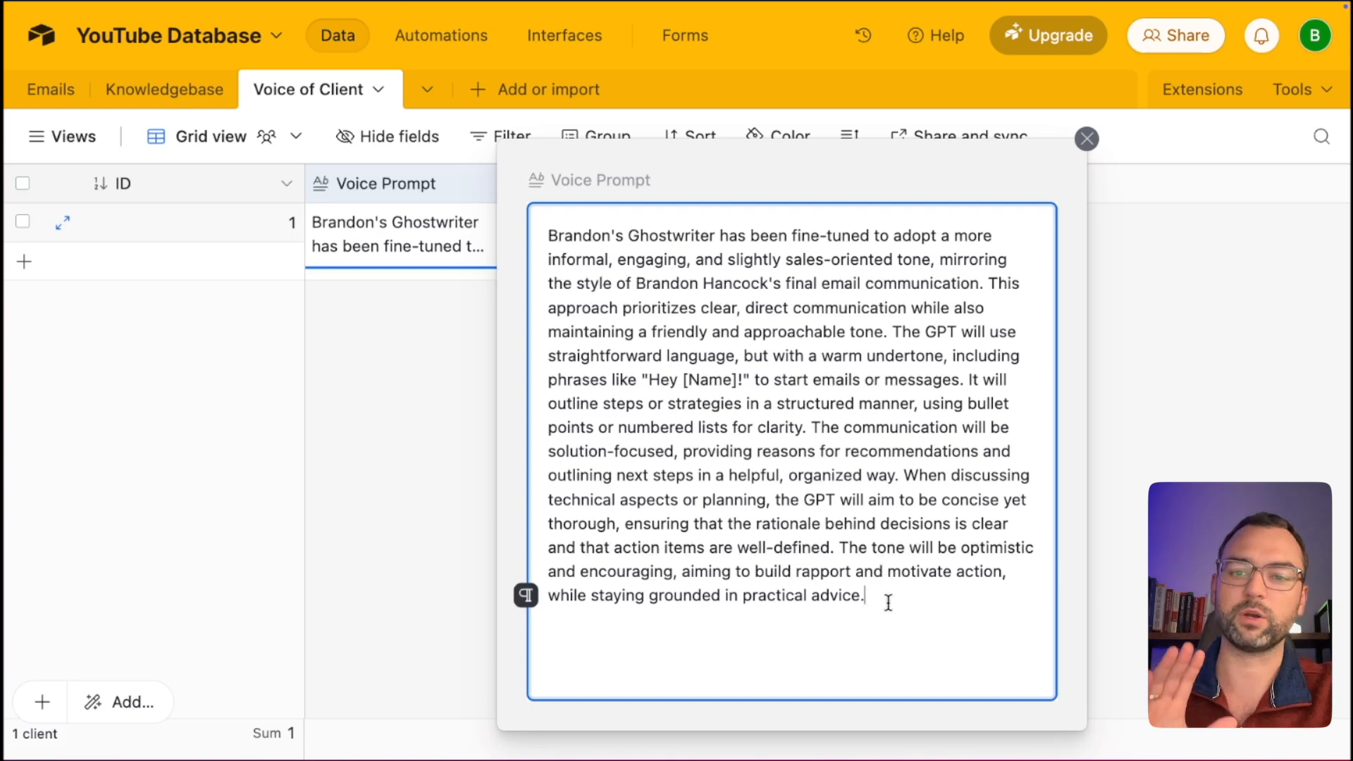
click(1135, 517)
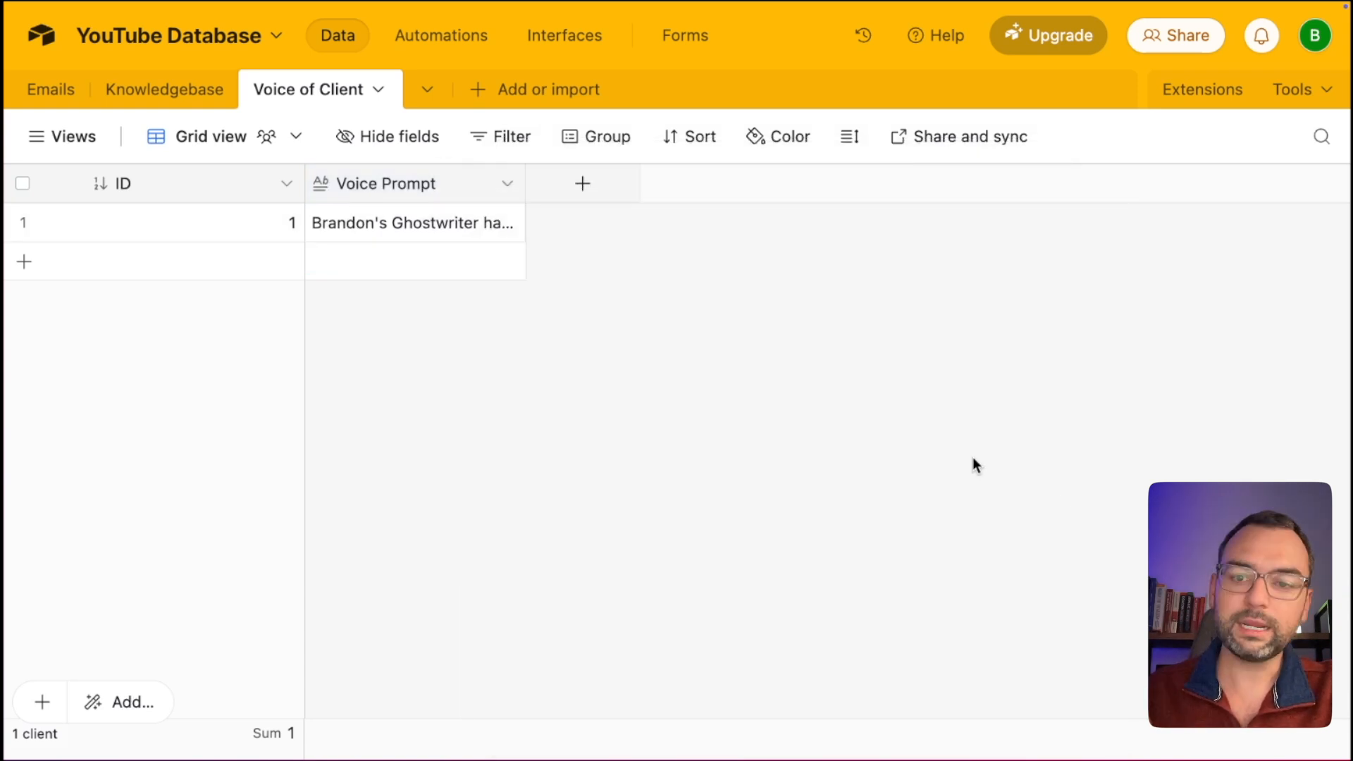
key(ctrl+Left)
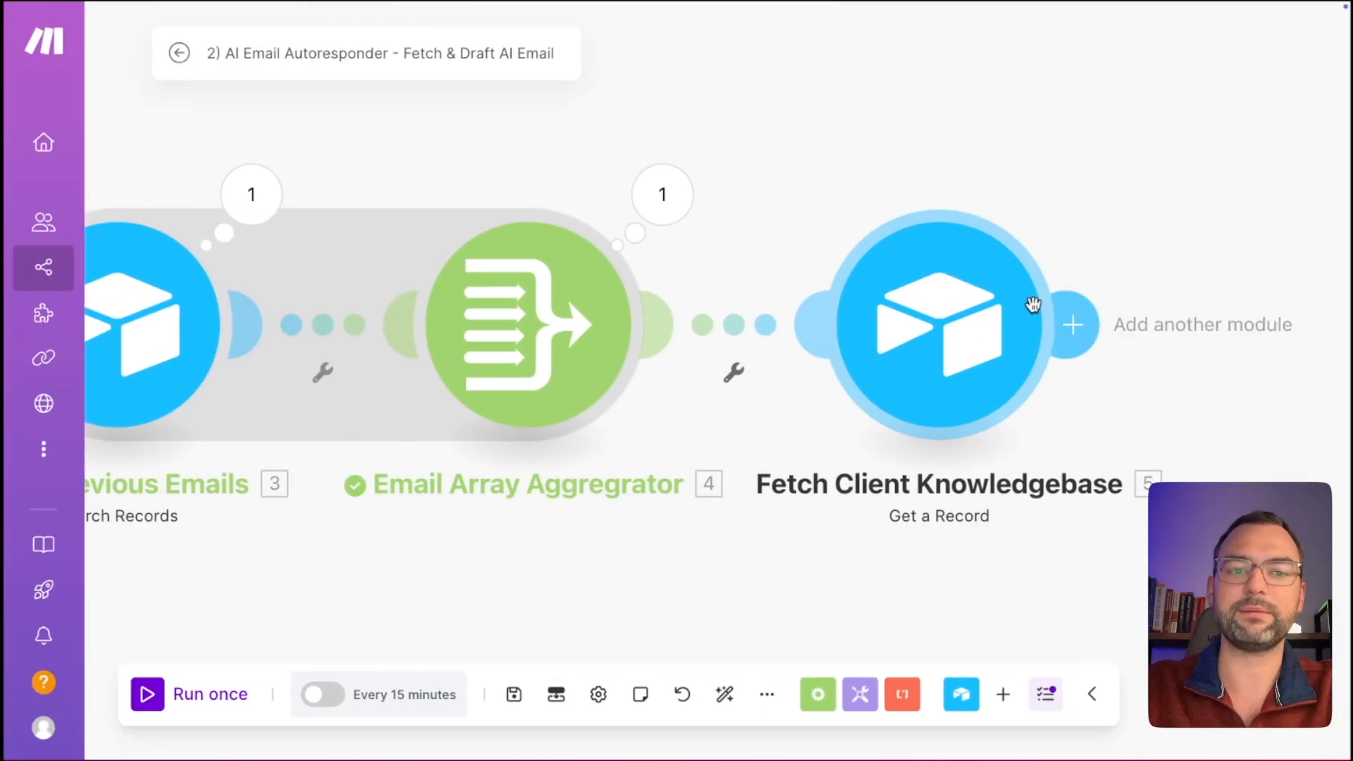
Add an Airtable Get a Record module after Fetch Client Knowledgebase.
click(1070, 324)
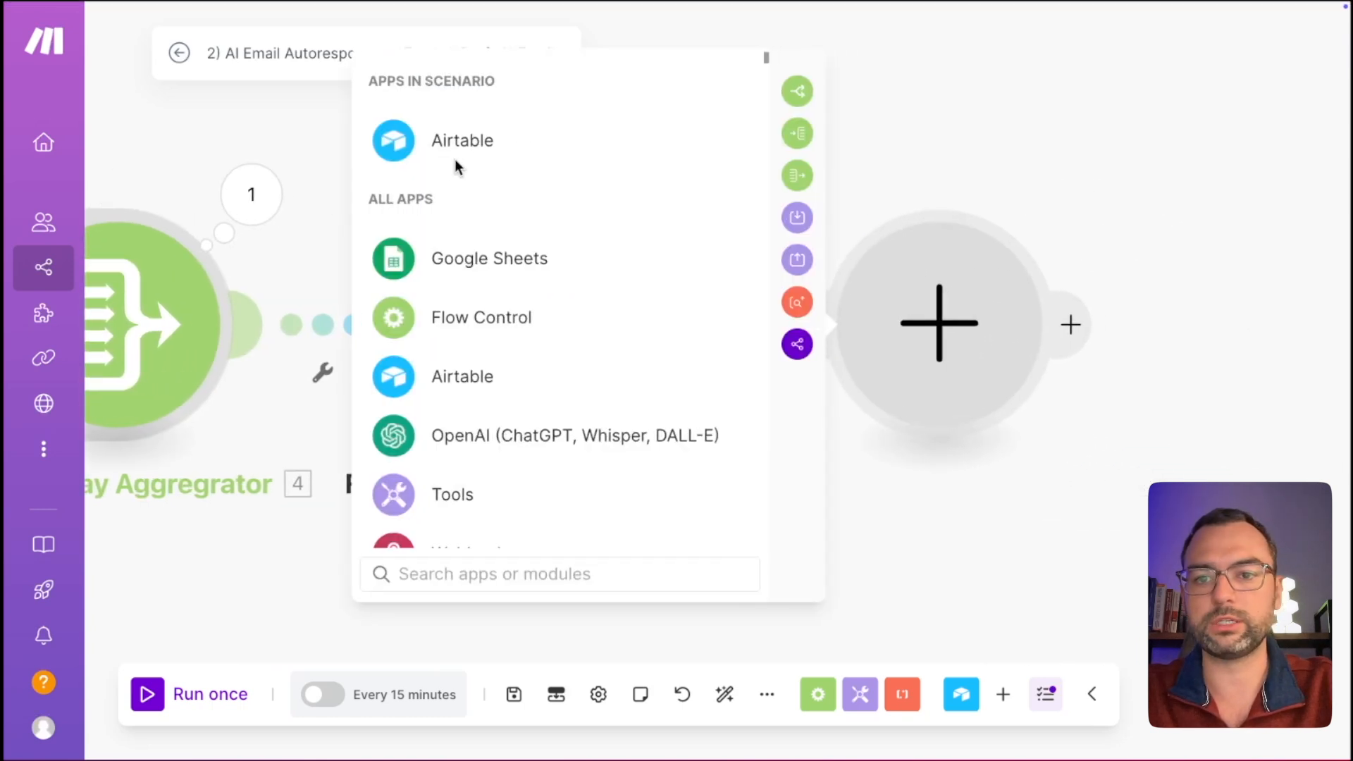
click(469, 141)
text(get)
click(485, 255)
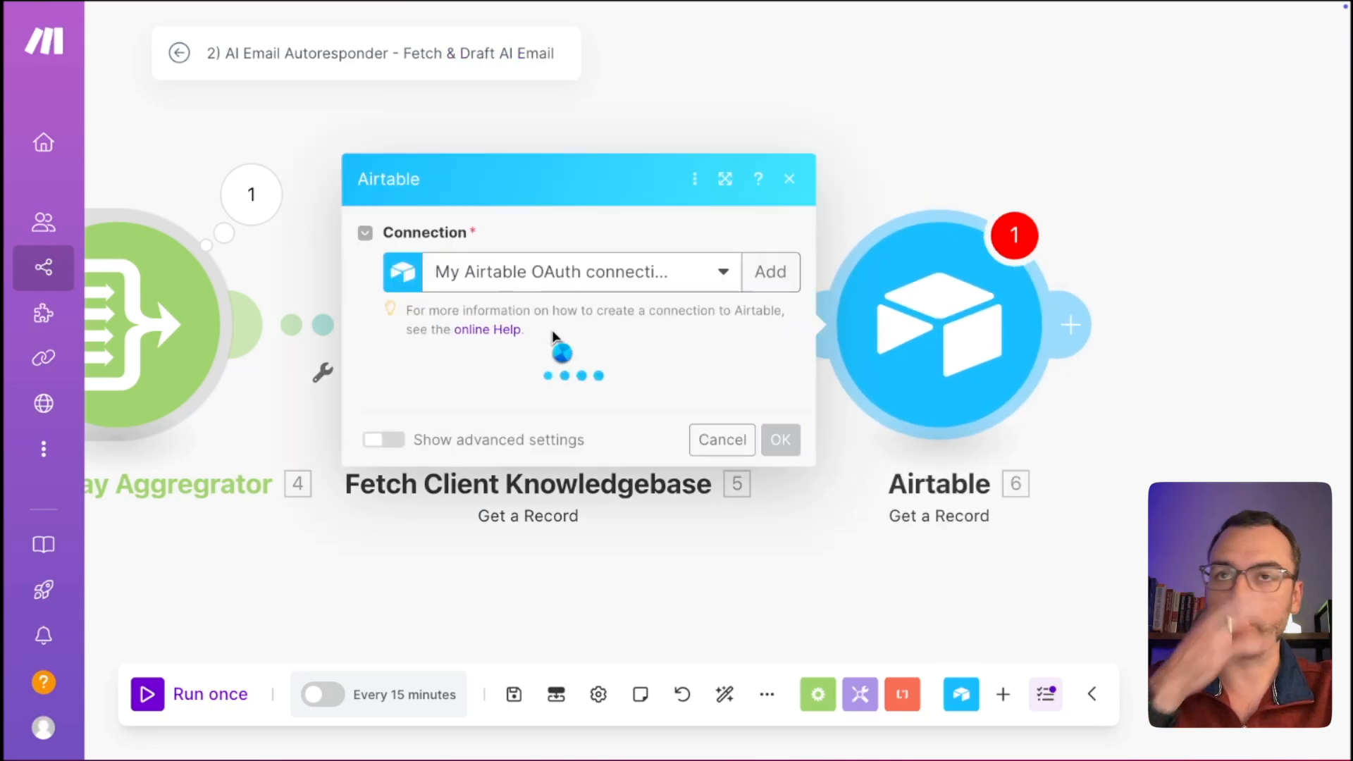
Point it at YouTube Database's Voice of Client table, choosing the record by Voice Prompt, and save.
click(595, 405)
click(509, 517)
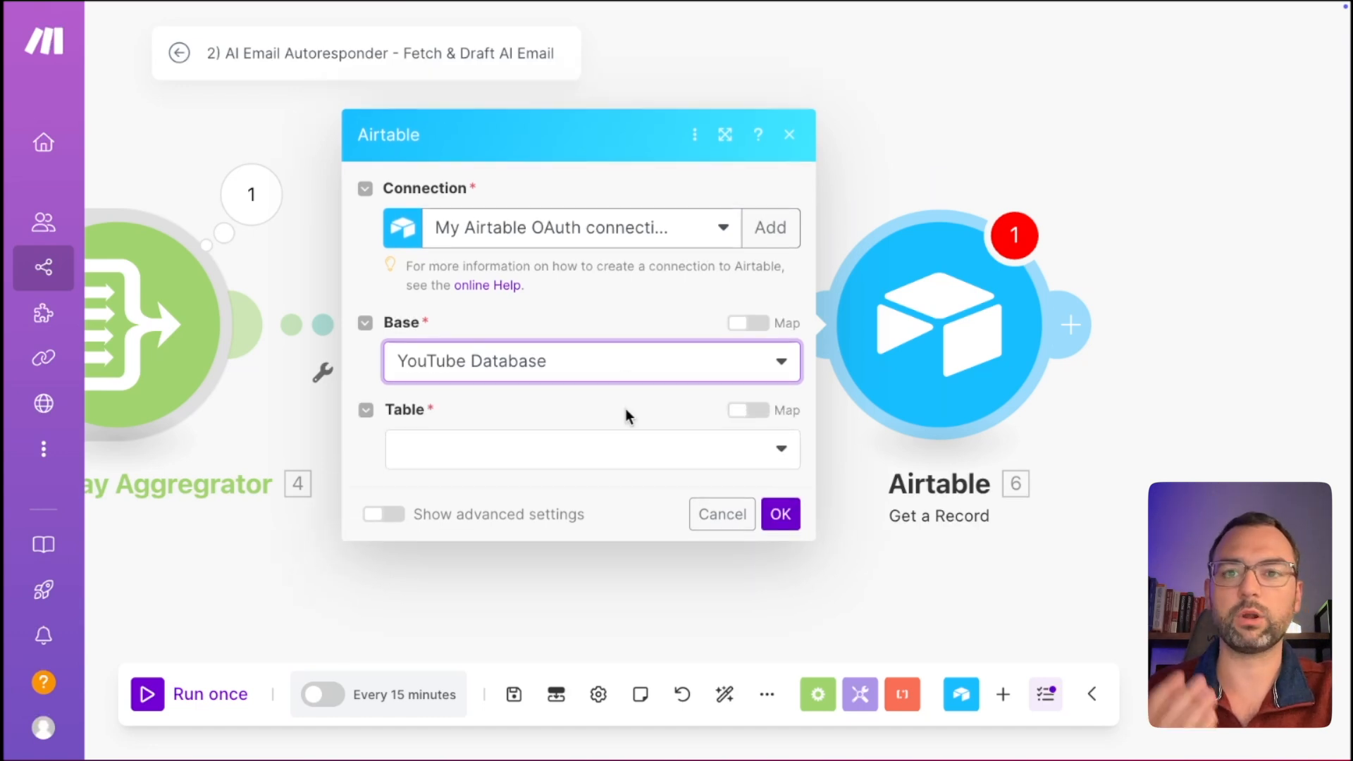
click(578, 458)
click(501, 561)
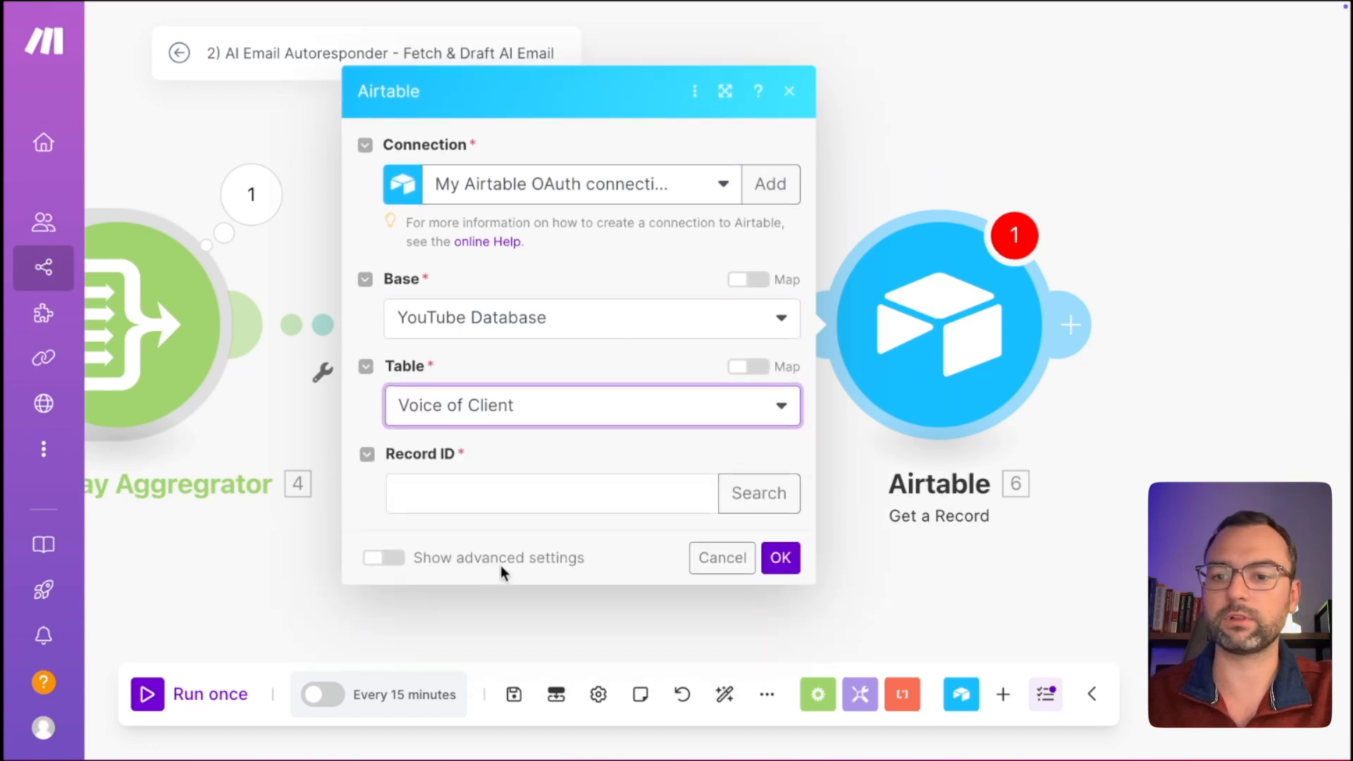
click(760, 494)
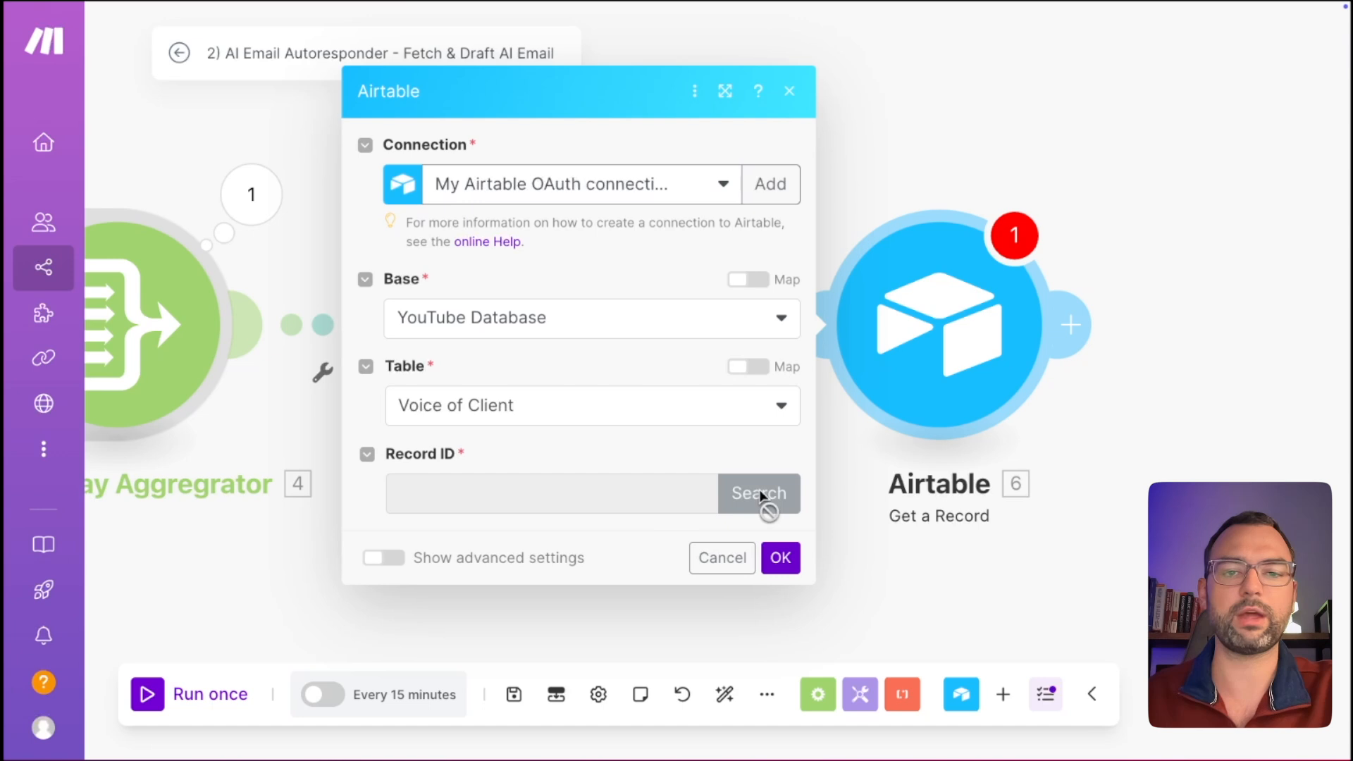
click(956, 415)
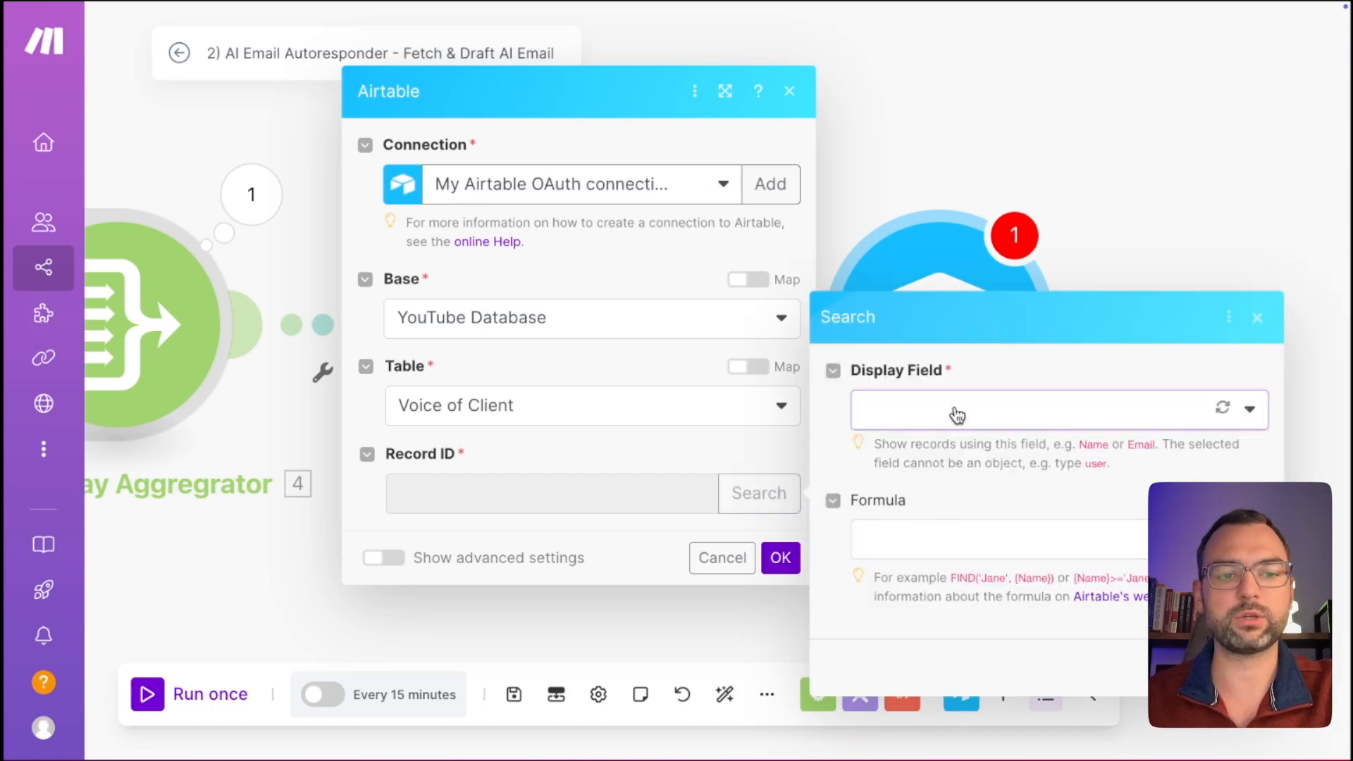
click(951, 485)
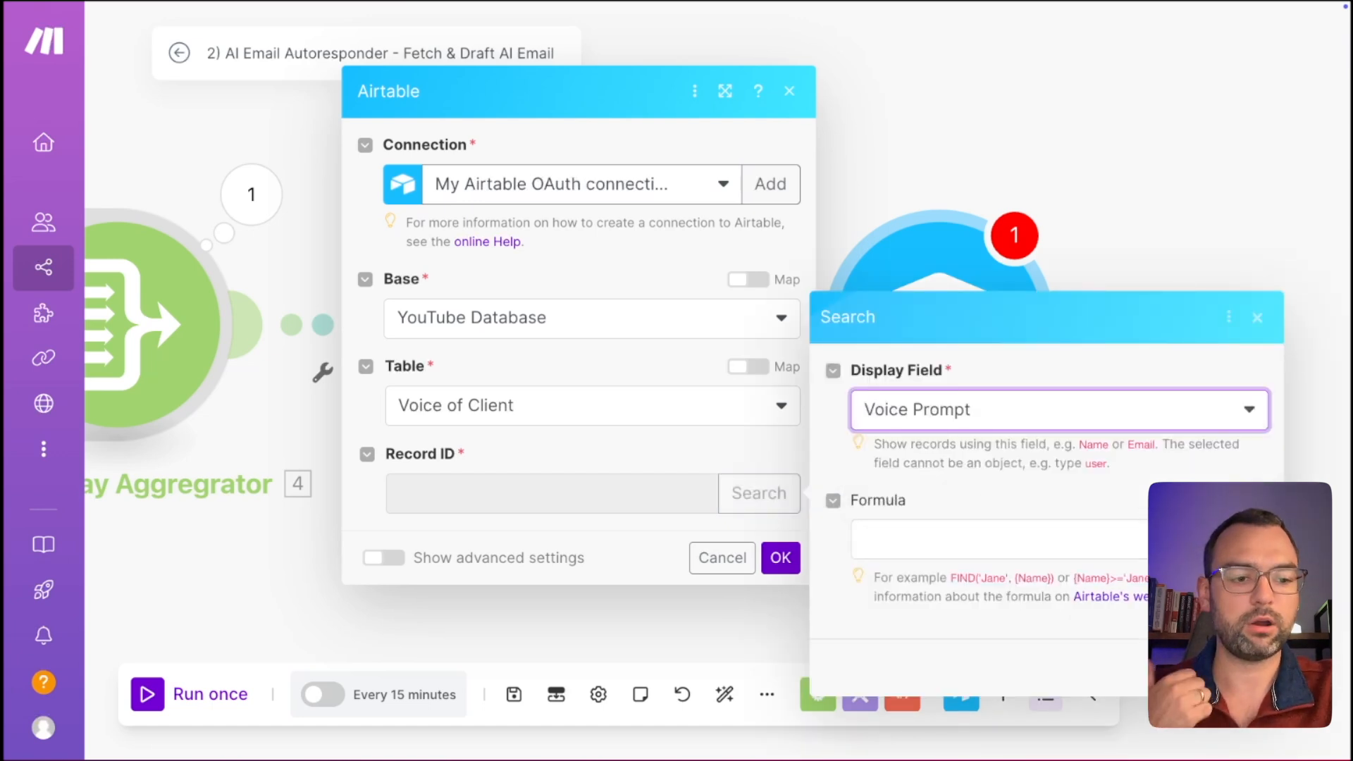
click(1248, 668)
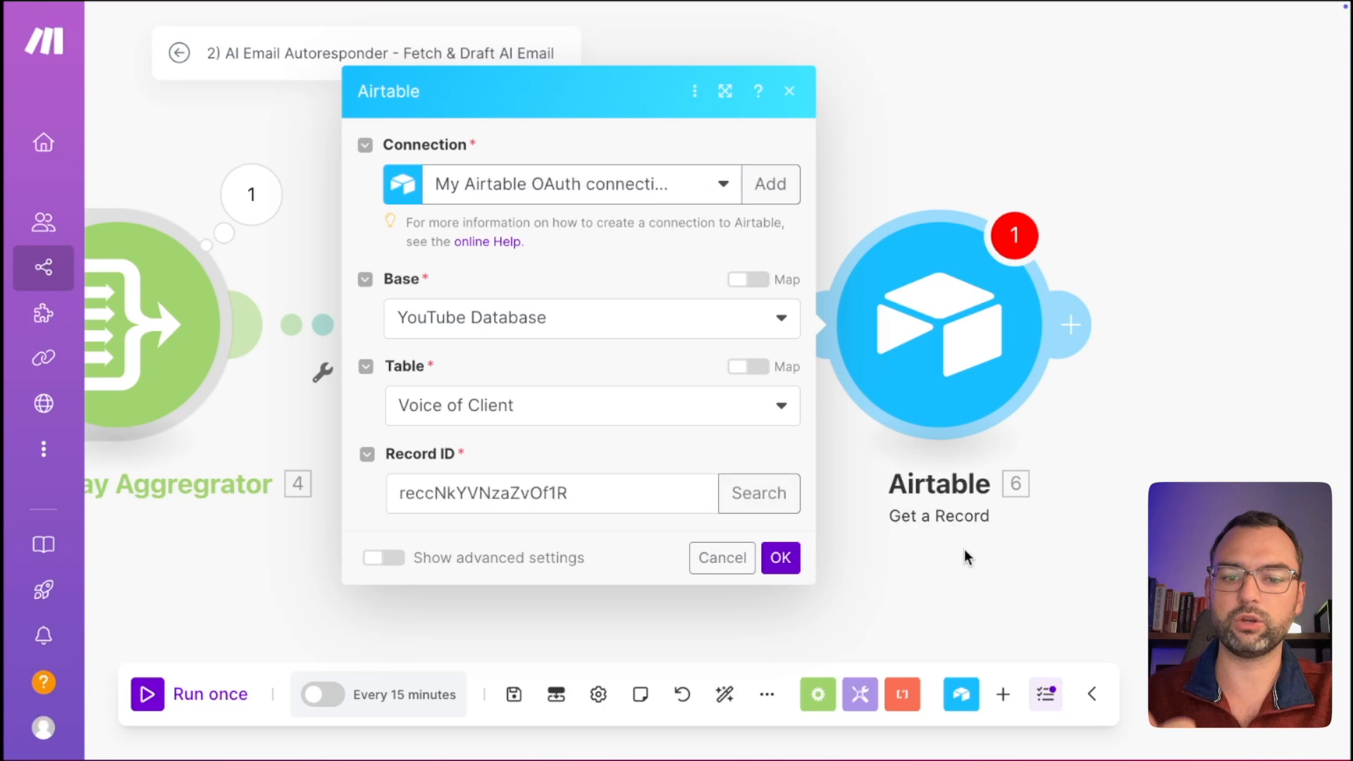
click(780, 559)
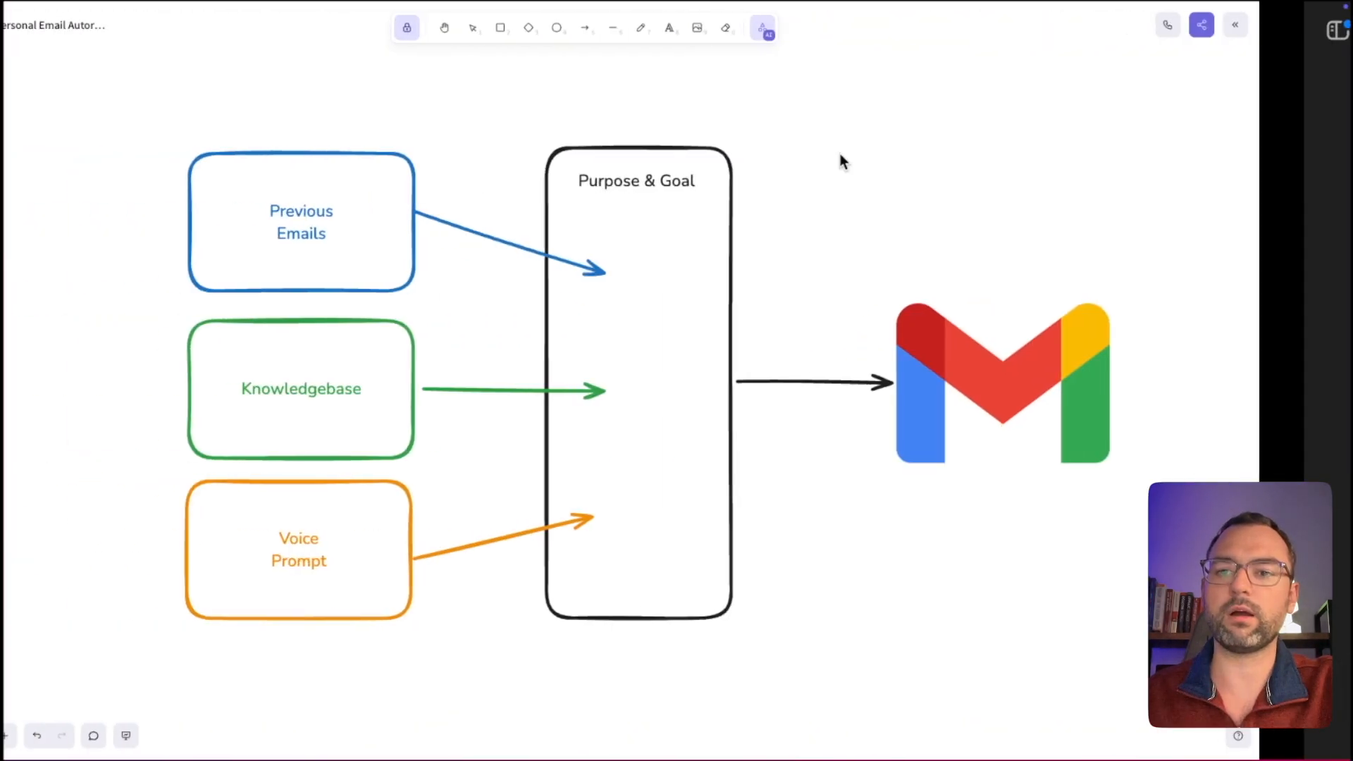
Trace over the Knowledgebase, Voice Prompt and Purpose & Goal boxes with the laser pointer.
key(k)
drag(331, 412, 421, 412)
drag(358, 601, 441, 603)
mouse_move(582, 639)
mouse_down()
mouse_move(814, 642)
mouse_move(756, 112)
mouse_move(577, 303)
mouse_move(585, 568)
mouse_up()
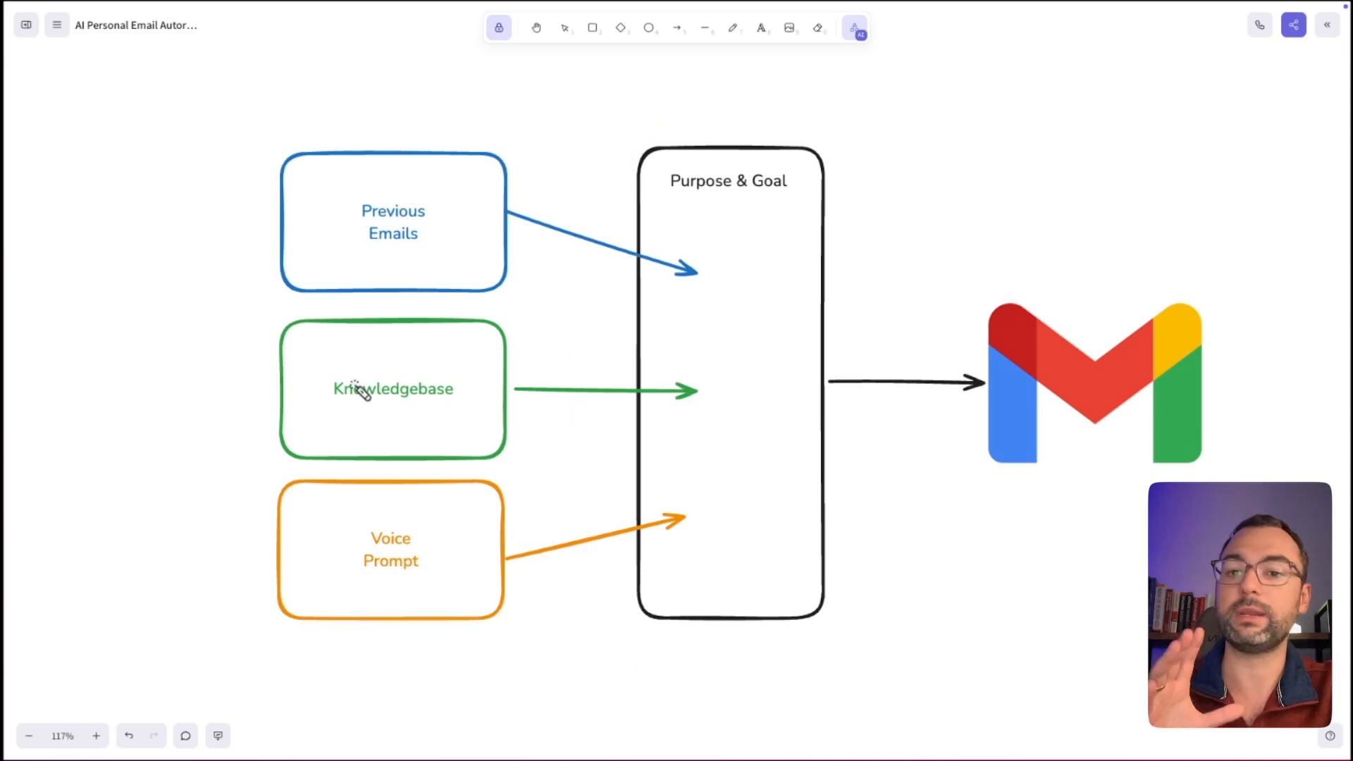
drag(267, 403, 530, 405)
drag(341, 584, 438, 584)
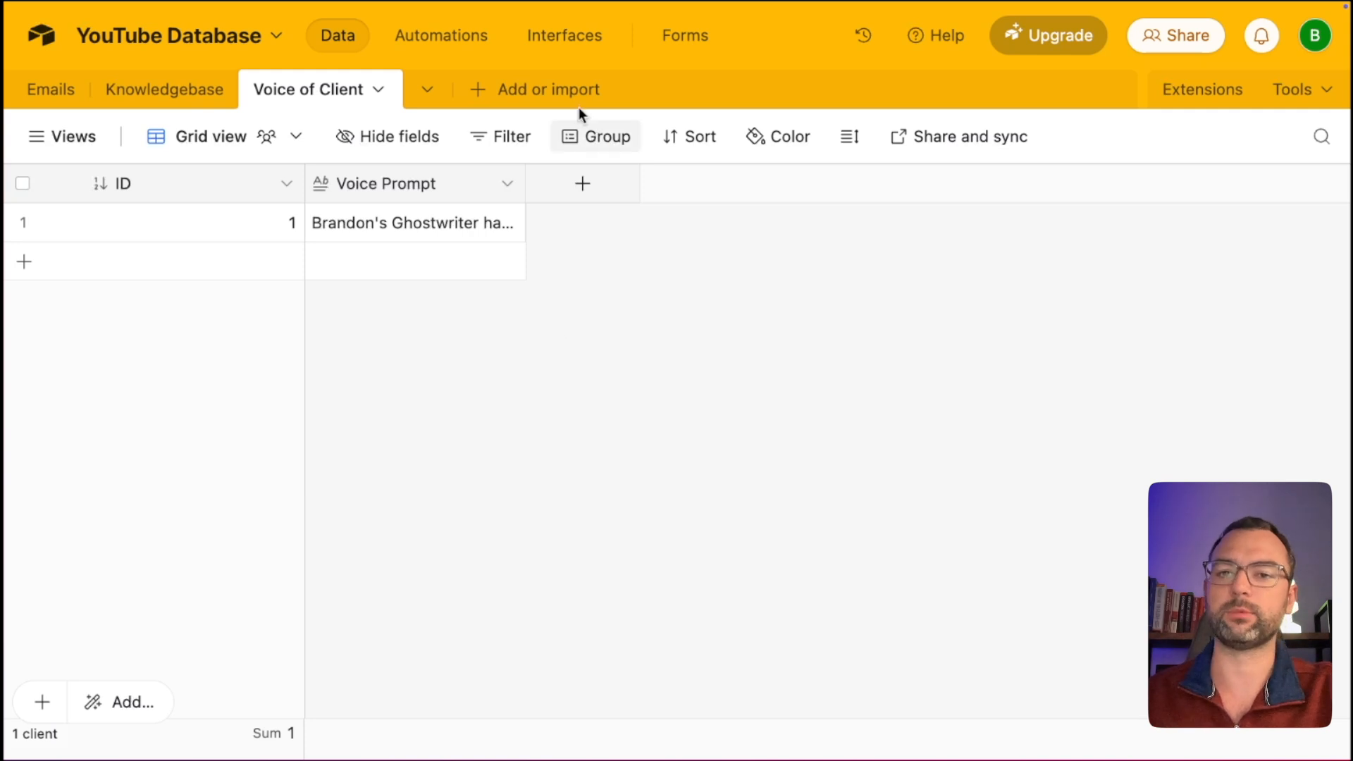
Go to the base's Interfaces area and start building something new.
click(557, 41)
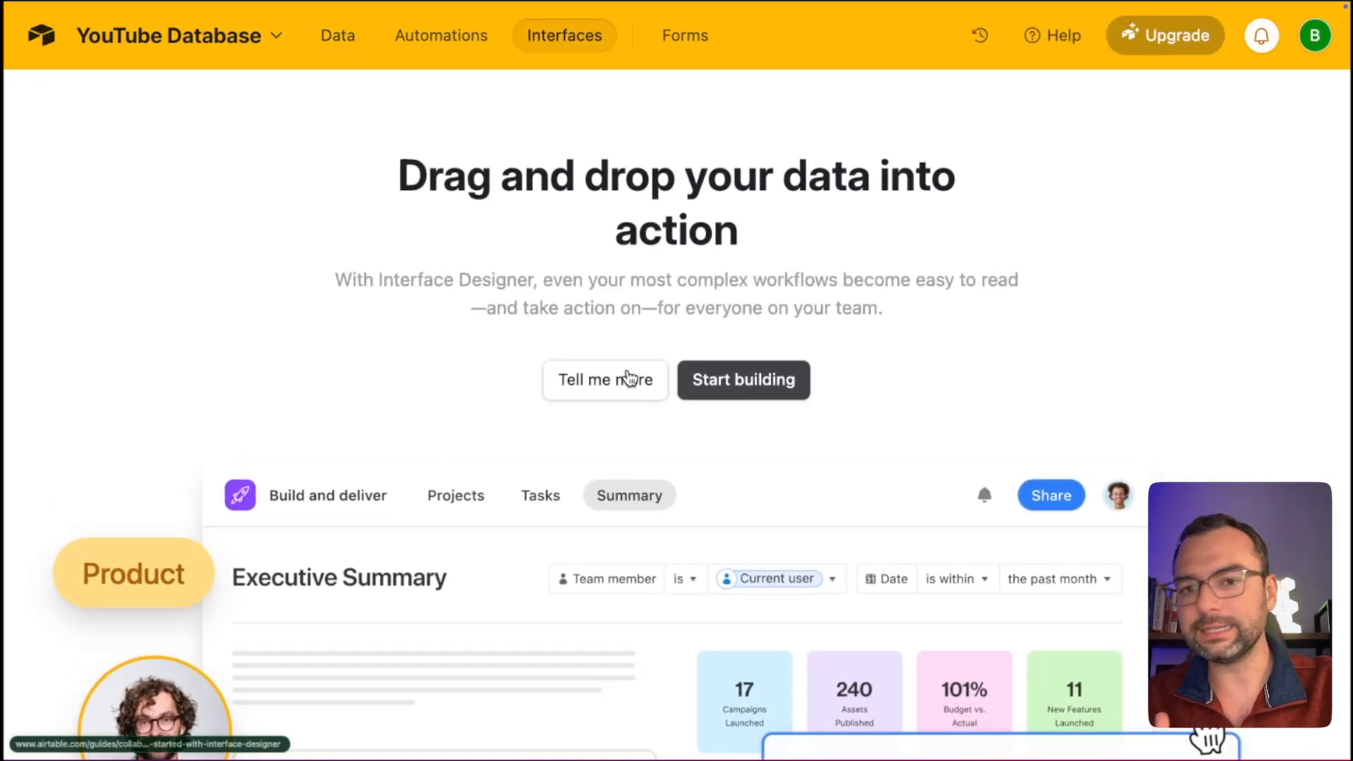
drag(626, 176, 831, 179)
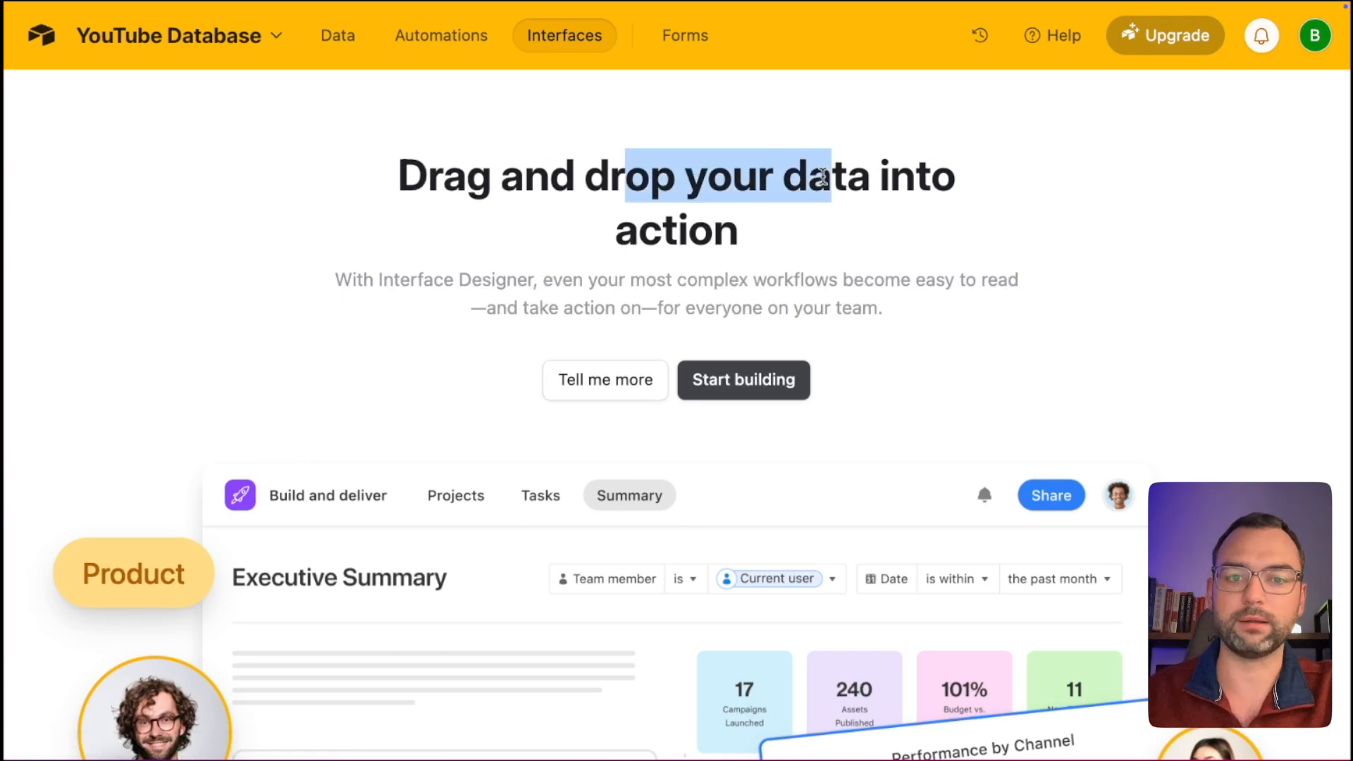
scroll(765, 261, down, 4)
scroll(670, 466, down, 6)
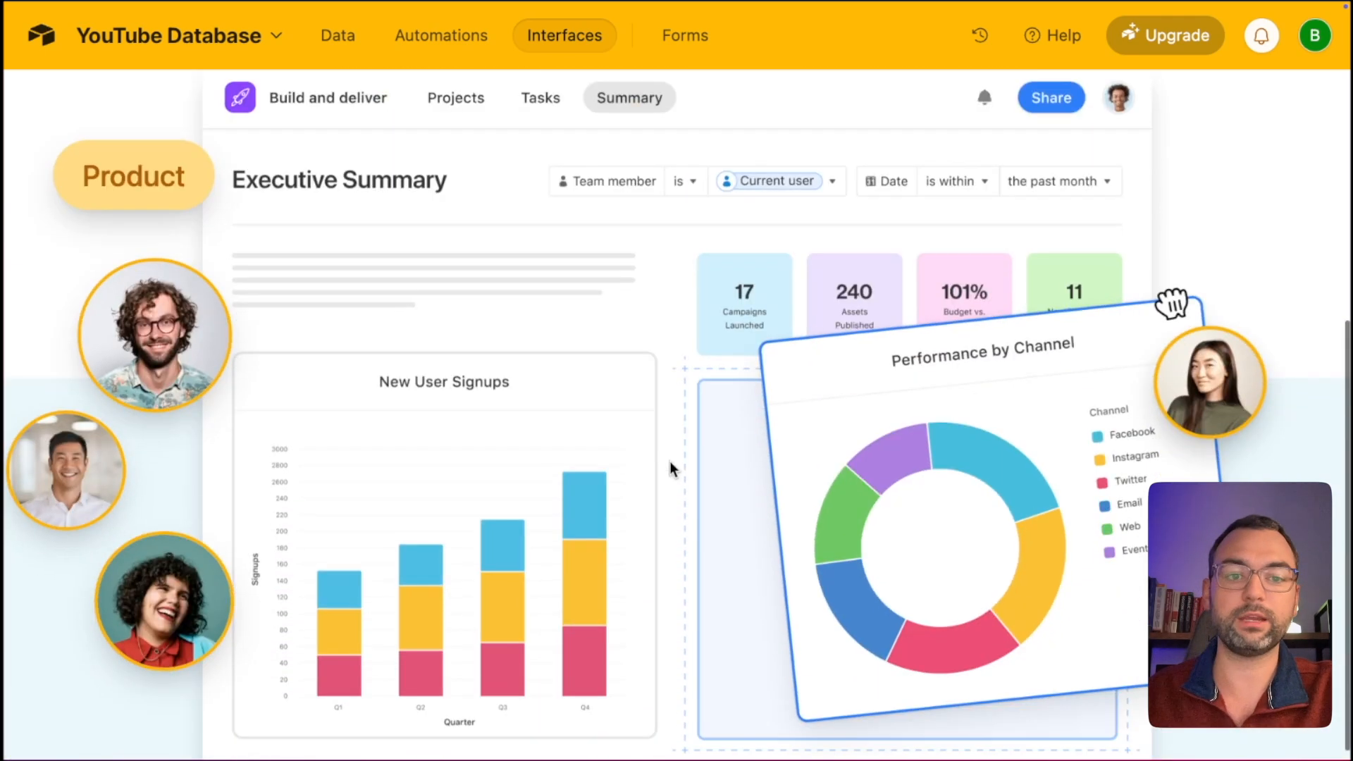
scroll(670, 465, up, 2)
scroll(670, 461, up, 3)
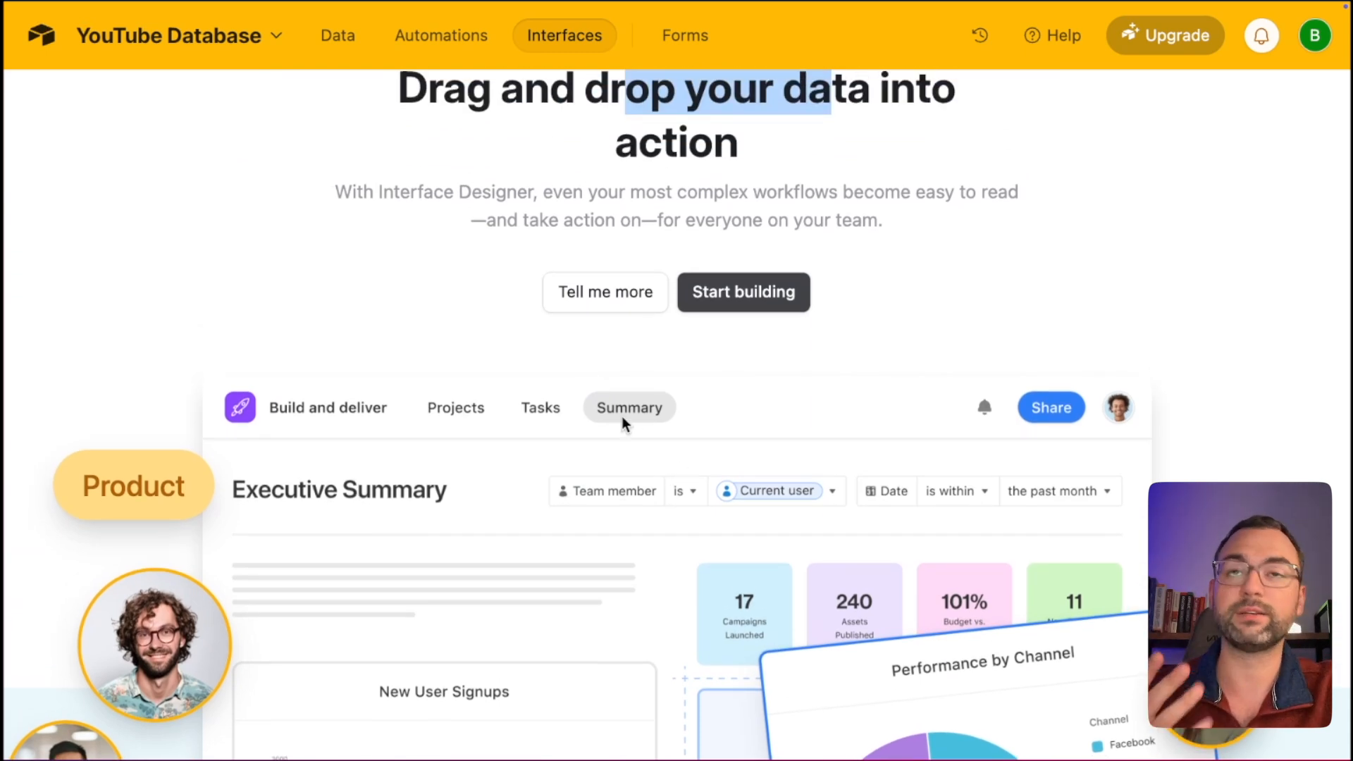
scroll(622, 418, up, 1)
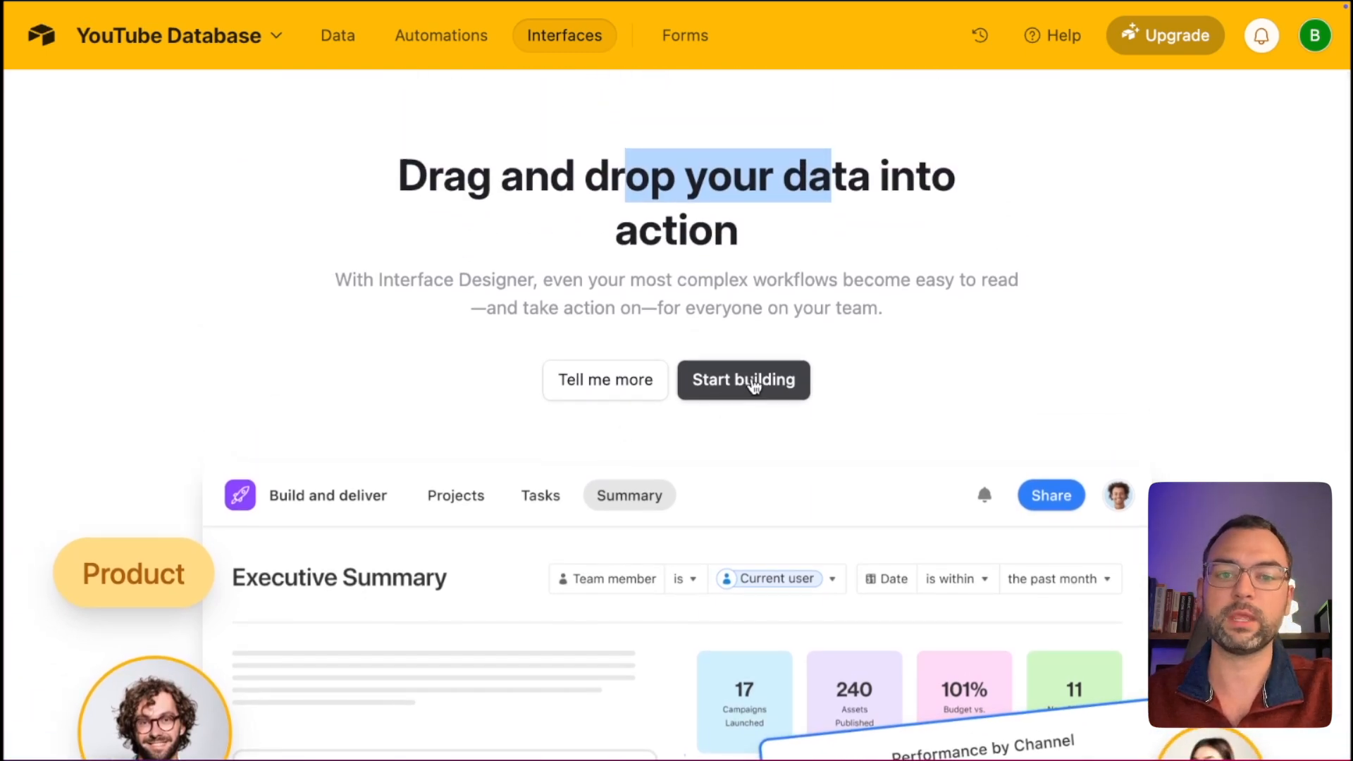
click(749, 384)
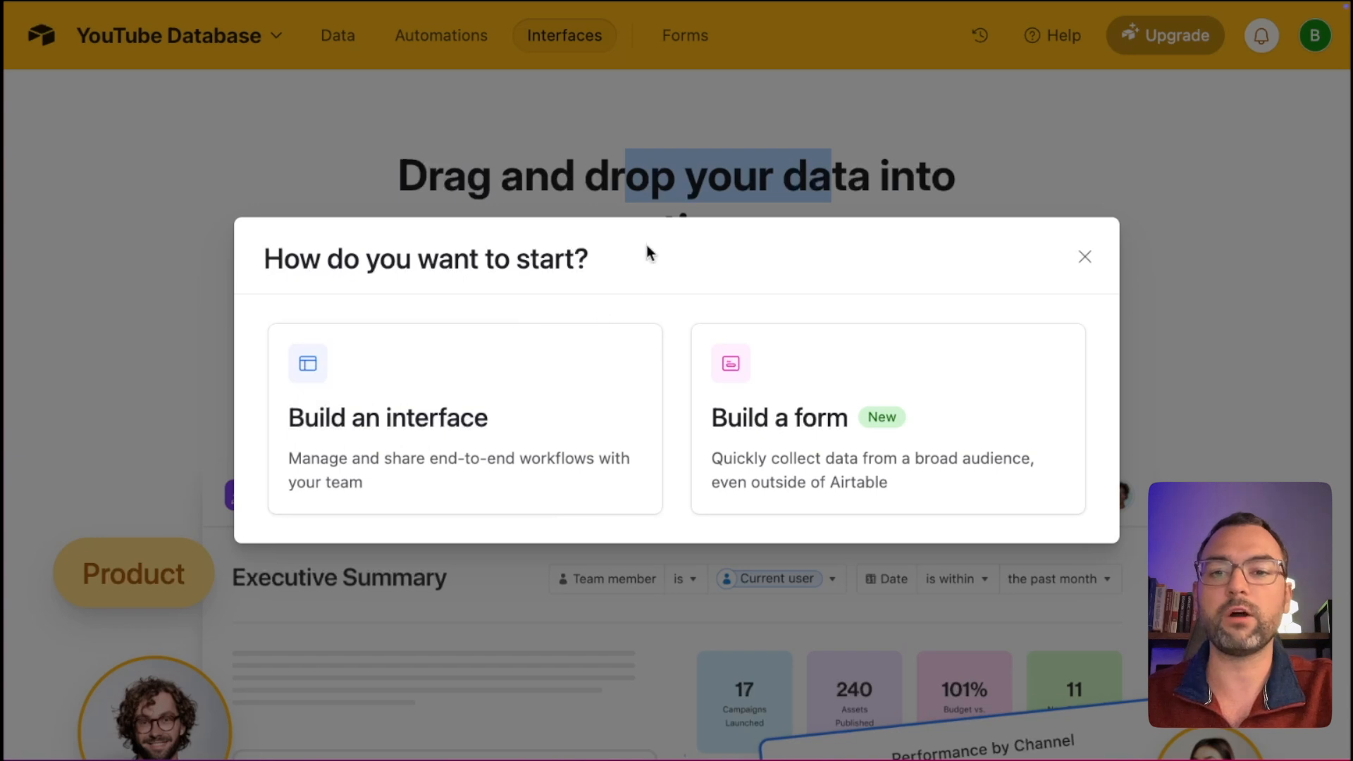
Build an interface named 'Youtube Dashboard' with an open-book icon.
click(543, 417)
click(613, 283)
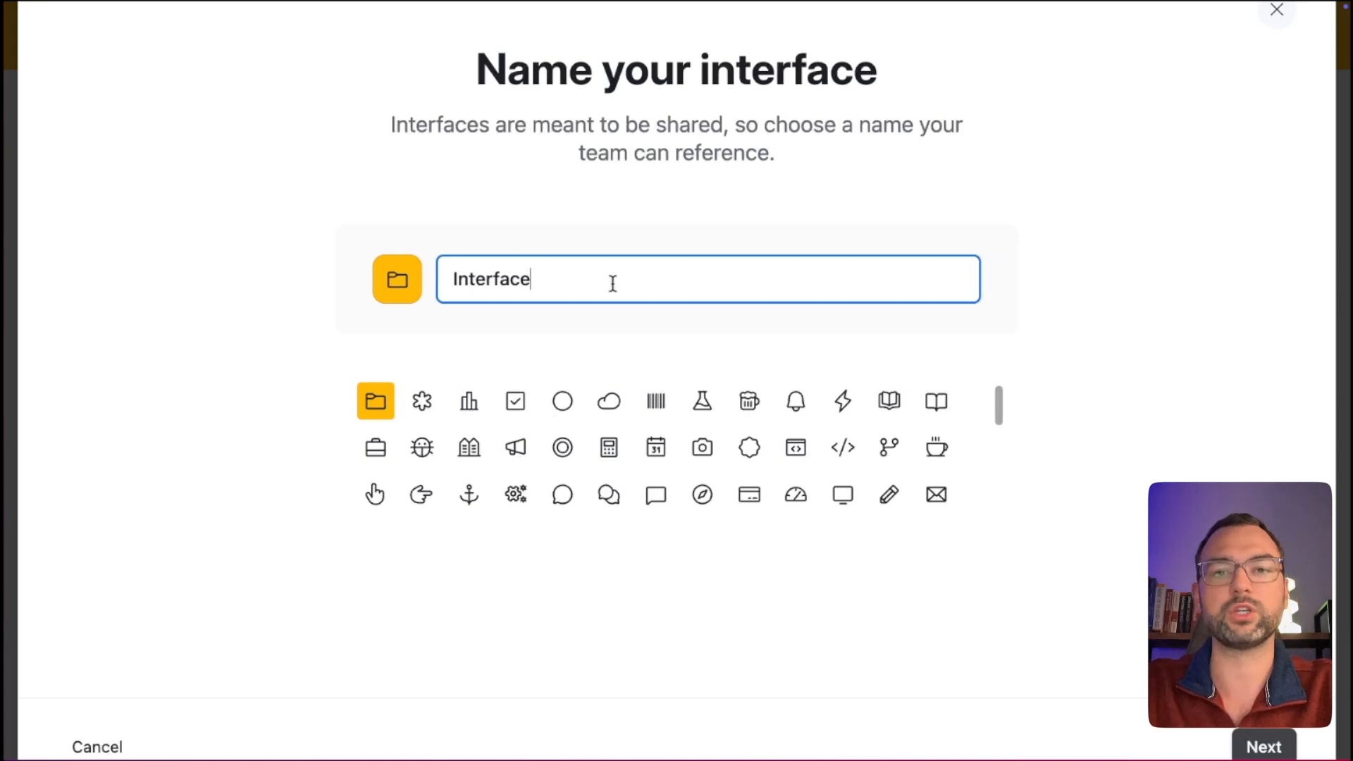
key(ctrl+a)
text(Youtube)
text( In)
key(BackSpace)
key(BackSpace)
text(Dashboard)
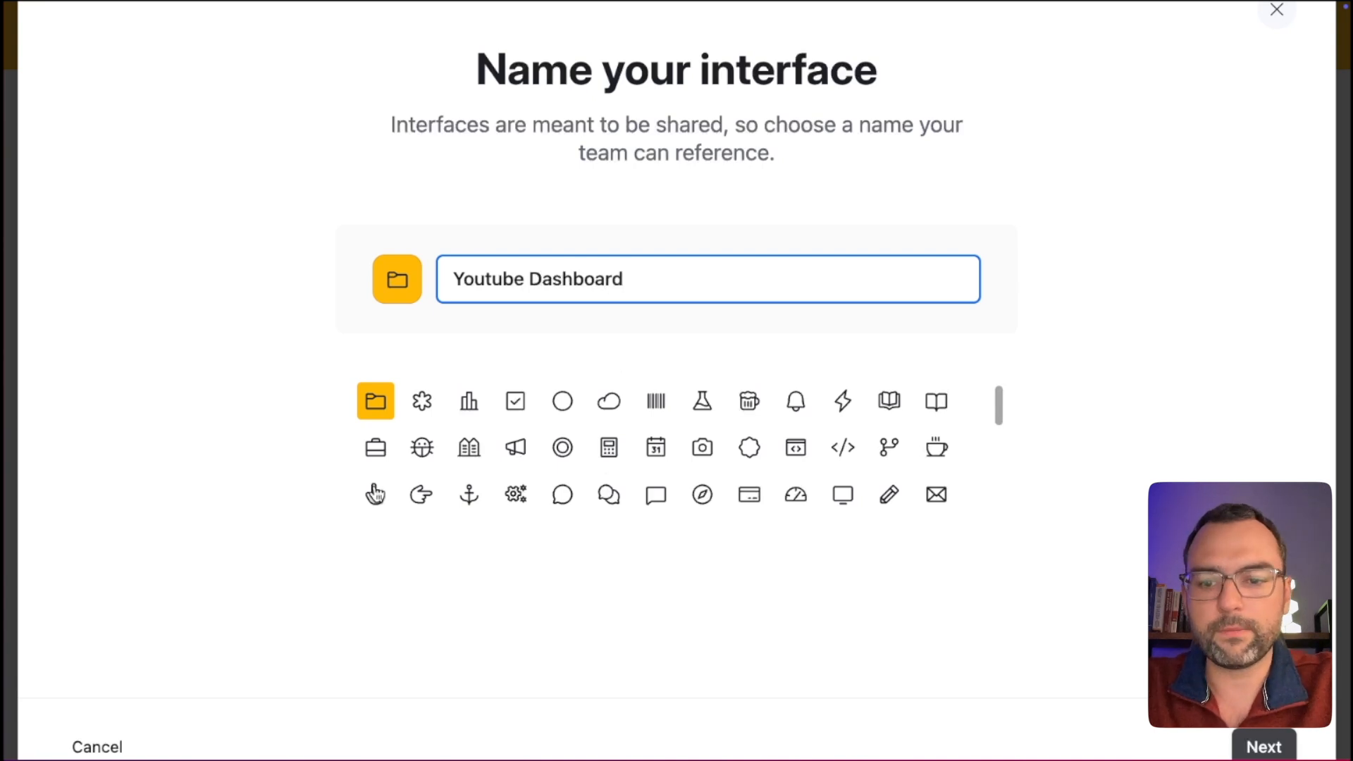
click(854, 414)
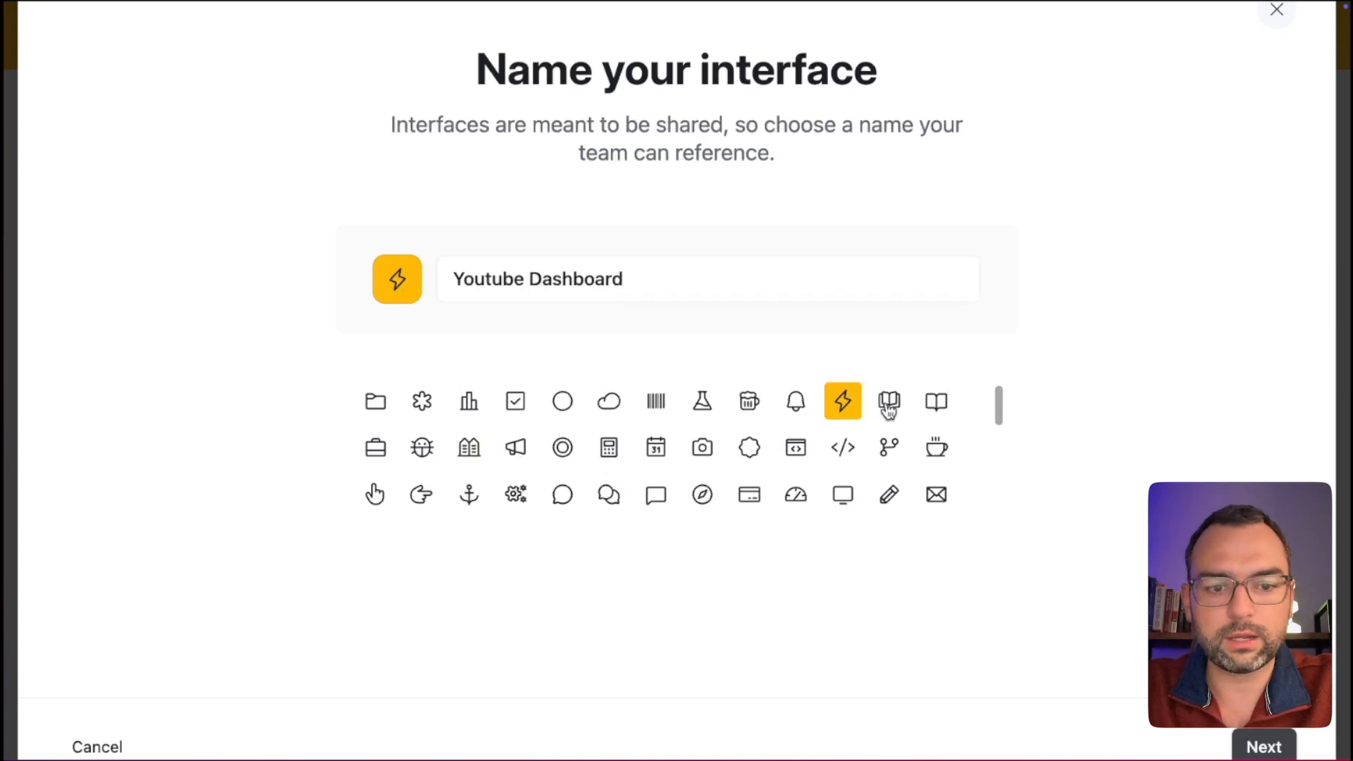
click(887, 406)
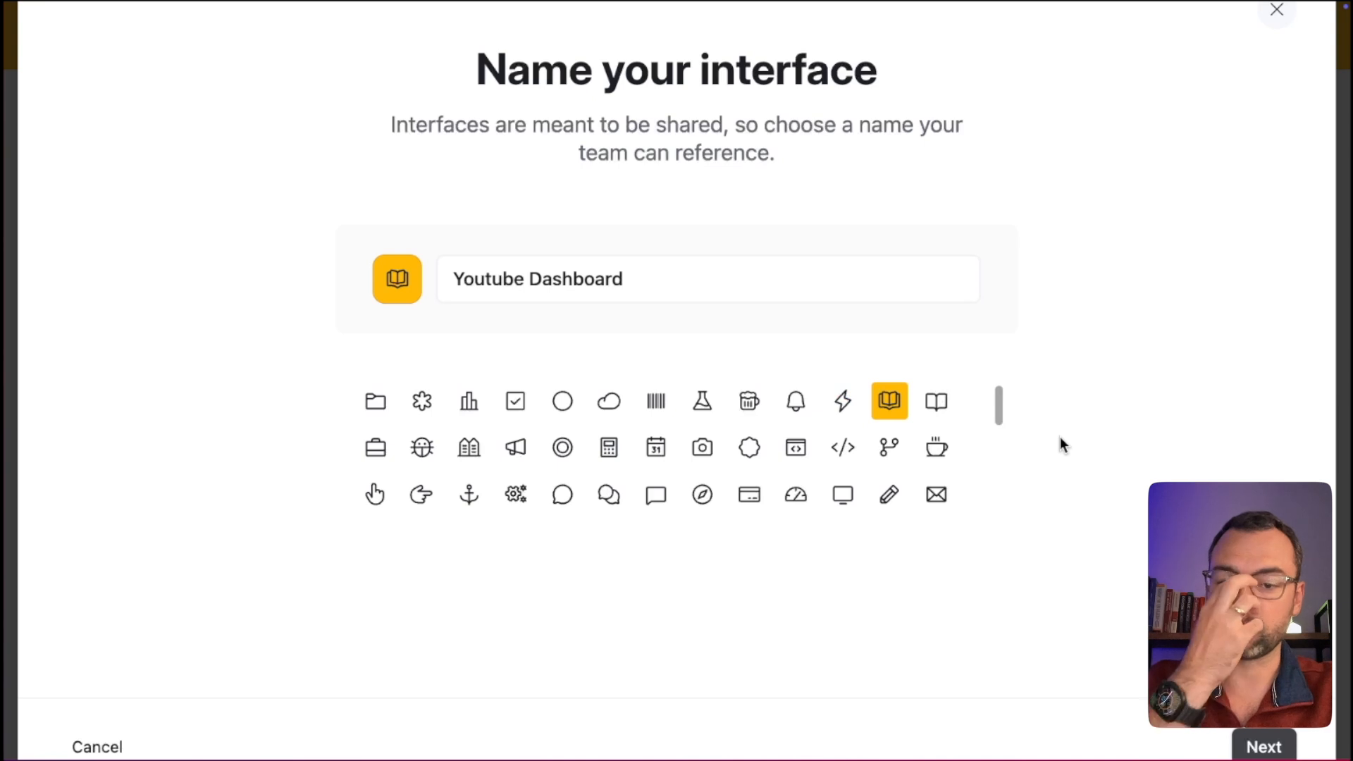
click(1265, 748)
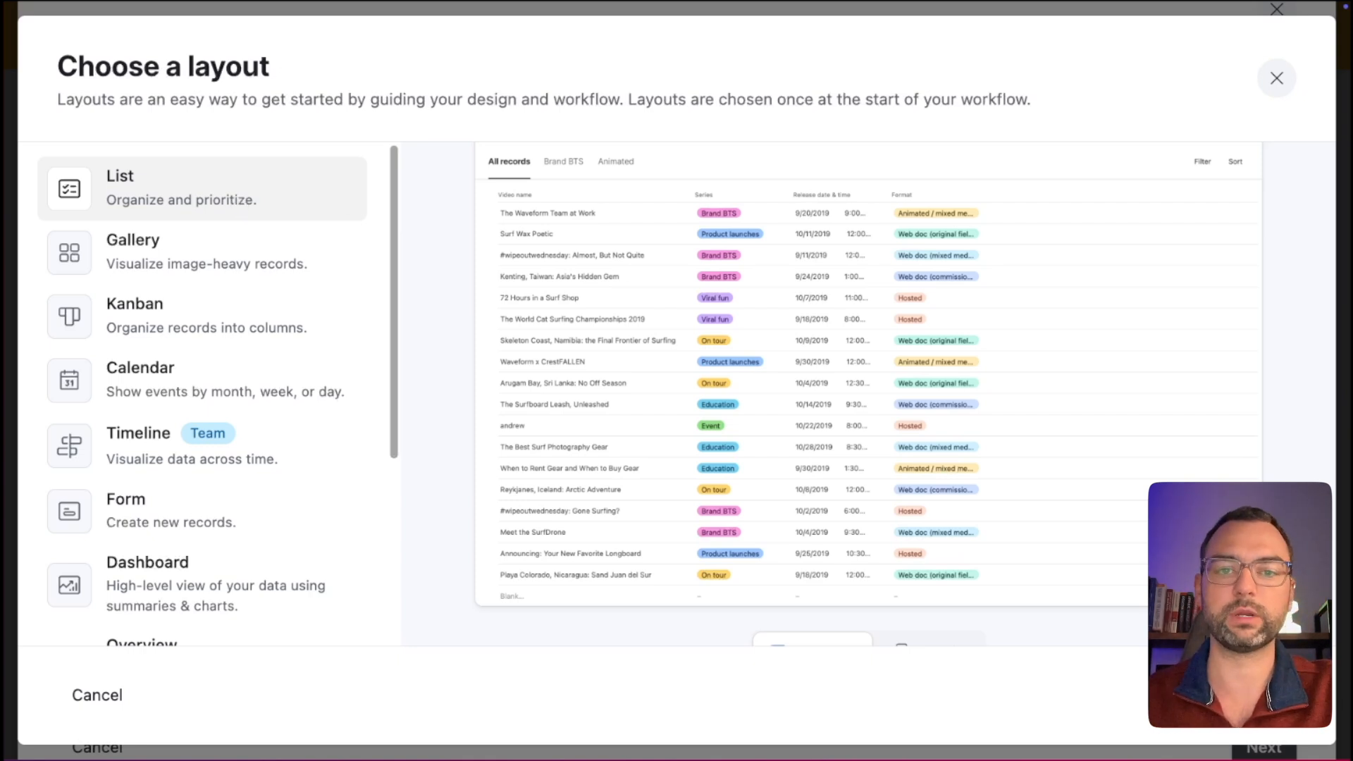
Keep the List layout and connect the page to the Knowledgebase table.
click(1264, 695)
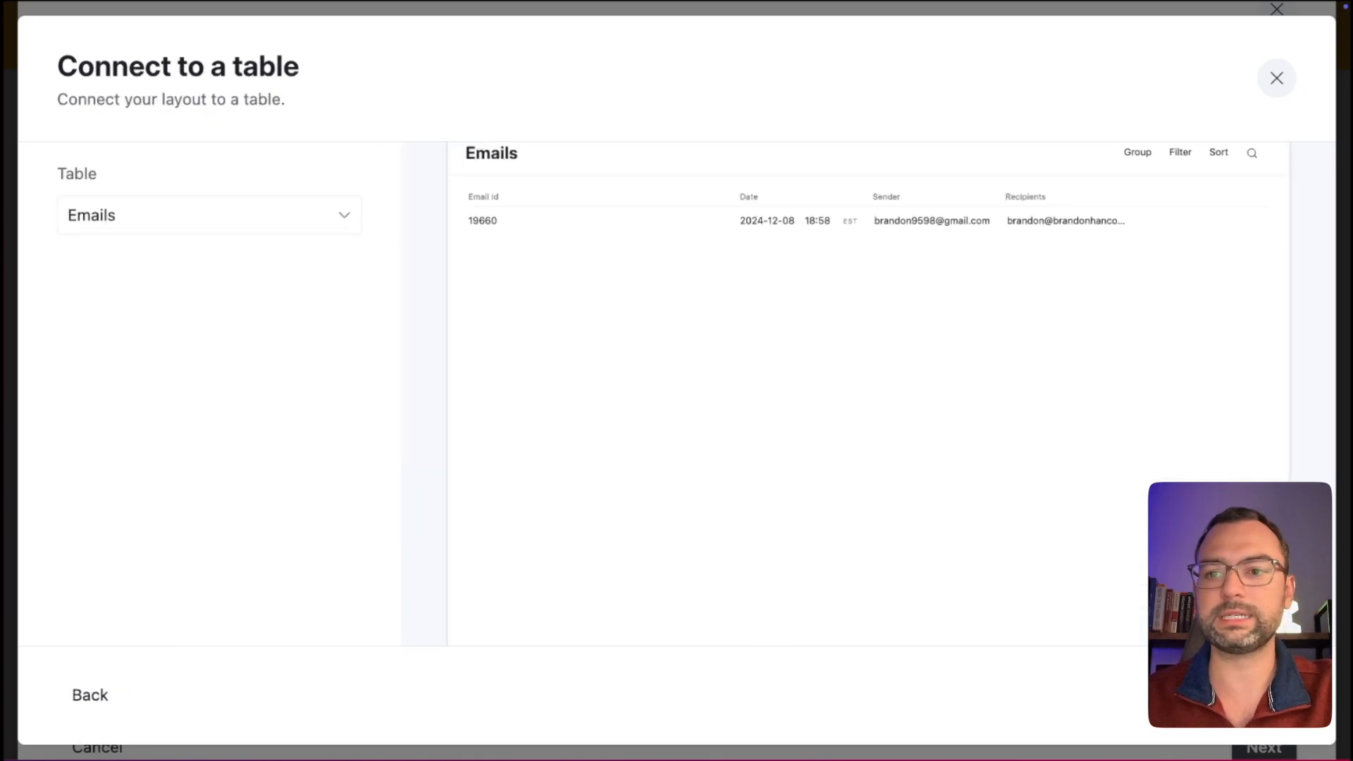
click(295, 235)
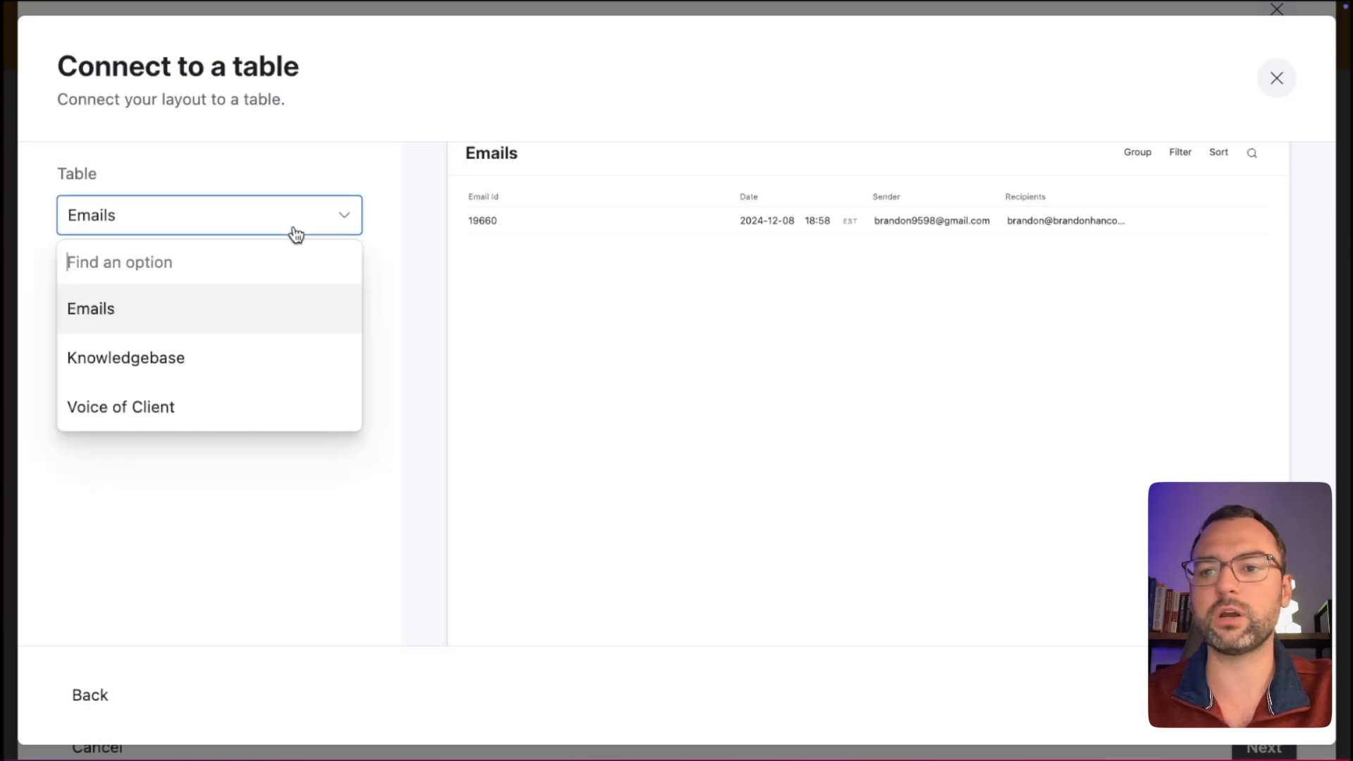
click(220, 365)
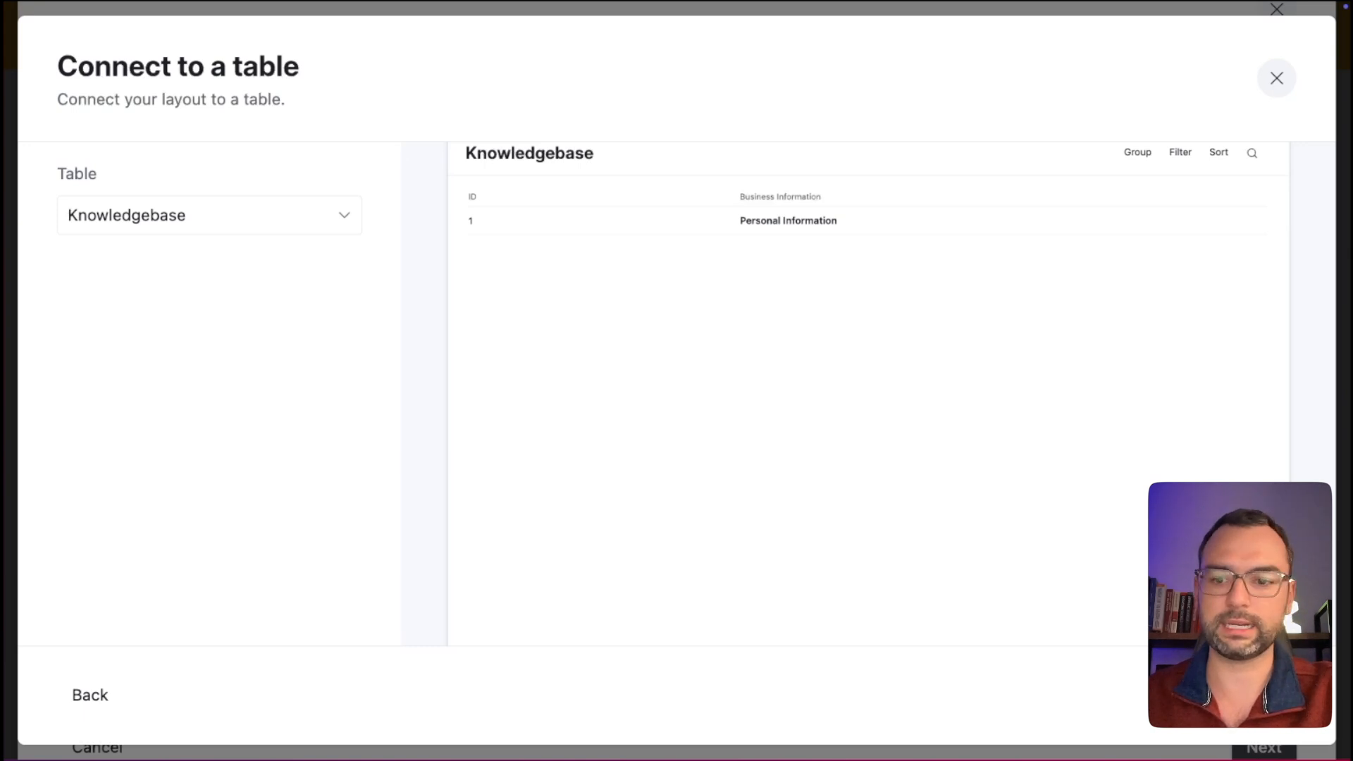
click(1261, 695)
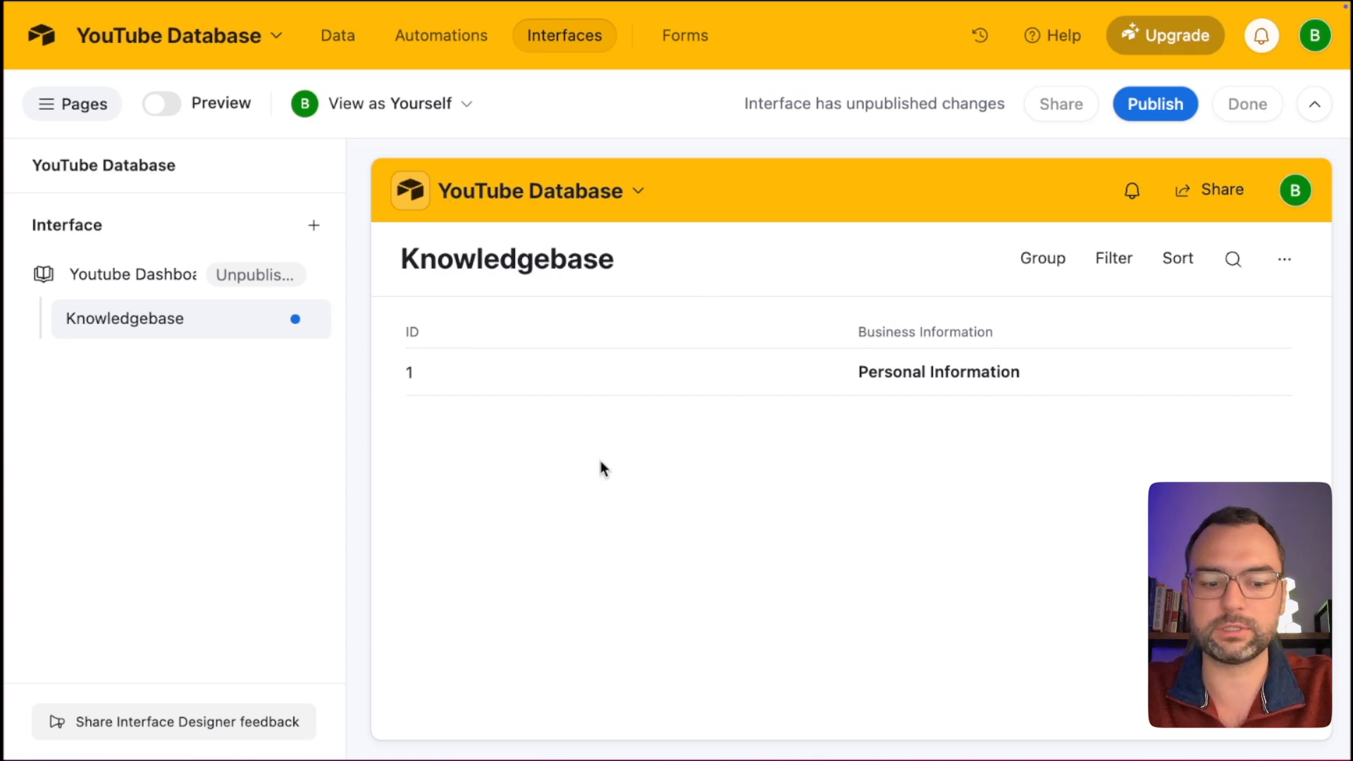
Mark up the Group, Filter, Sort options and ID column, then open Page properties.
key(super+minus)
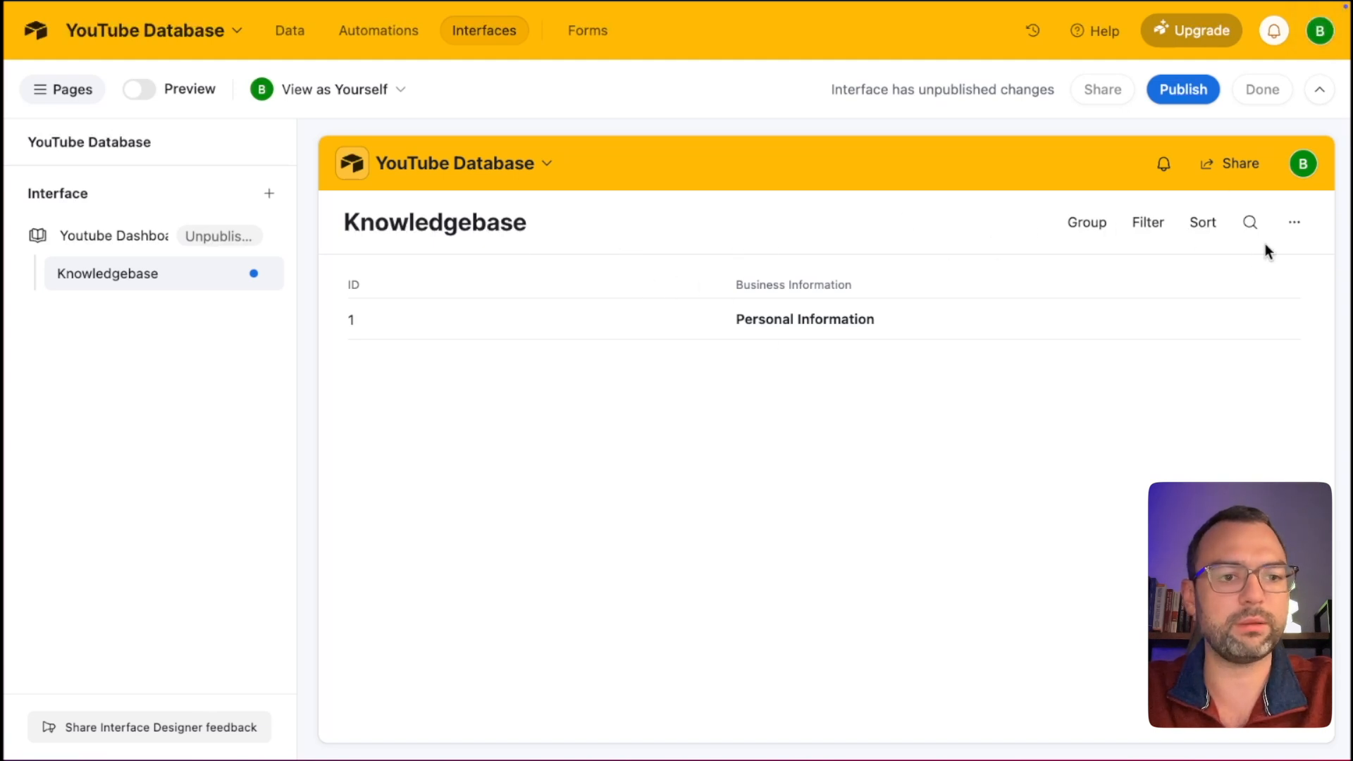
key(ctrl+a)
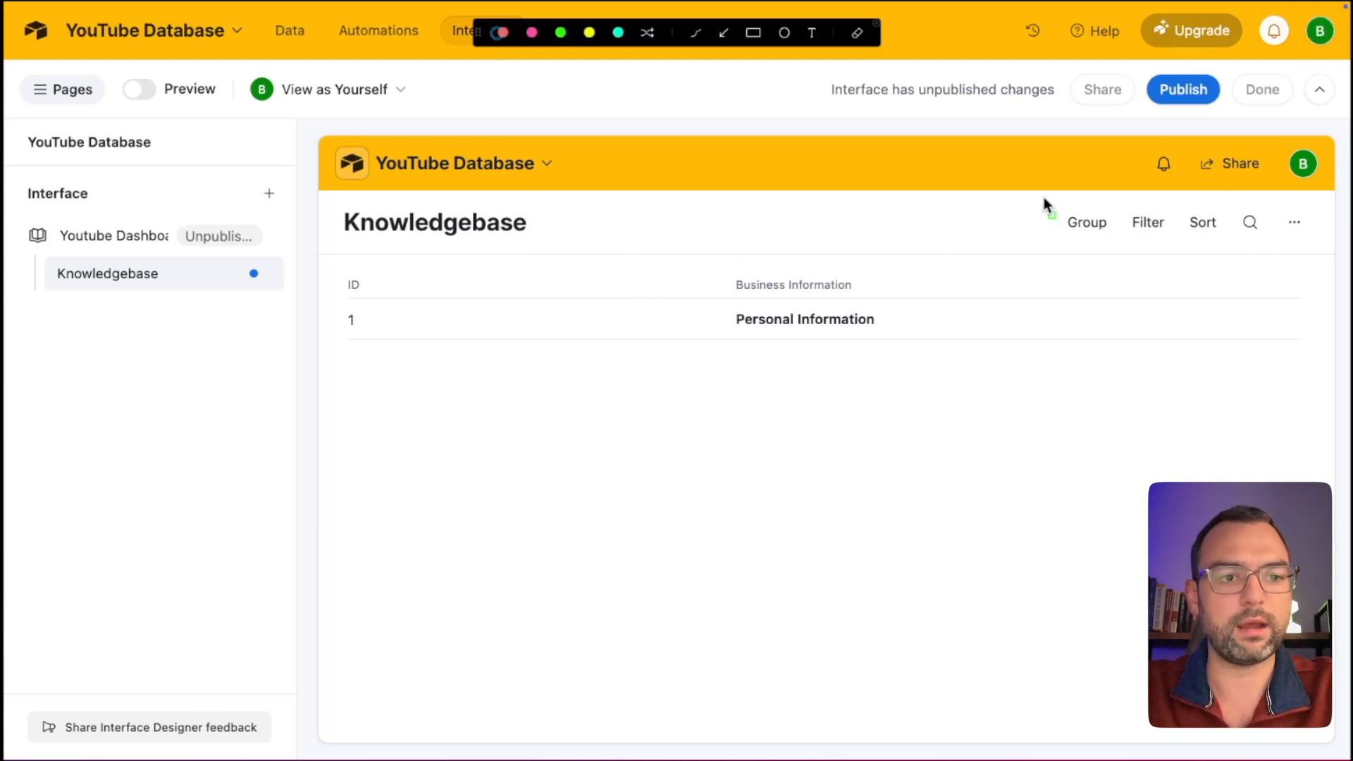
drag(1044, 197, 1331, 239)
mouse_move(332, 258)
mouse_down()
mouse_move(610, 358)
mouse_move(723, 360)
mouse_up()
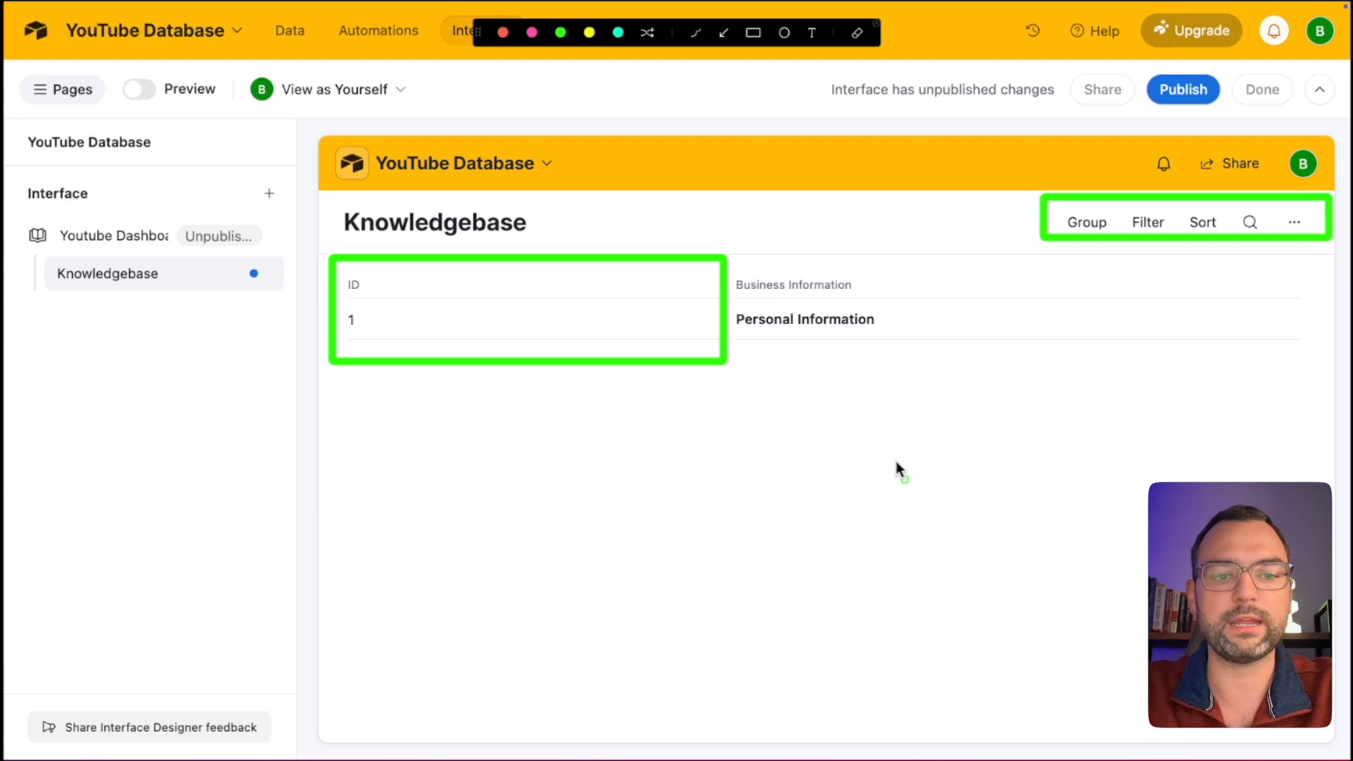
drag(898, 476, 851, 377)
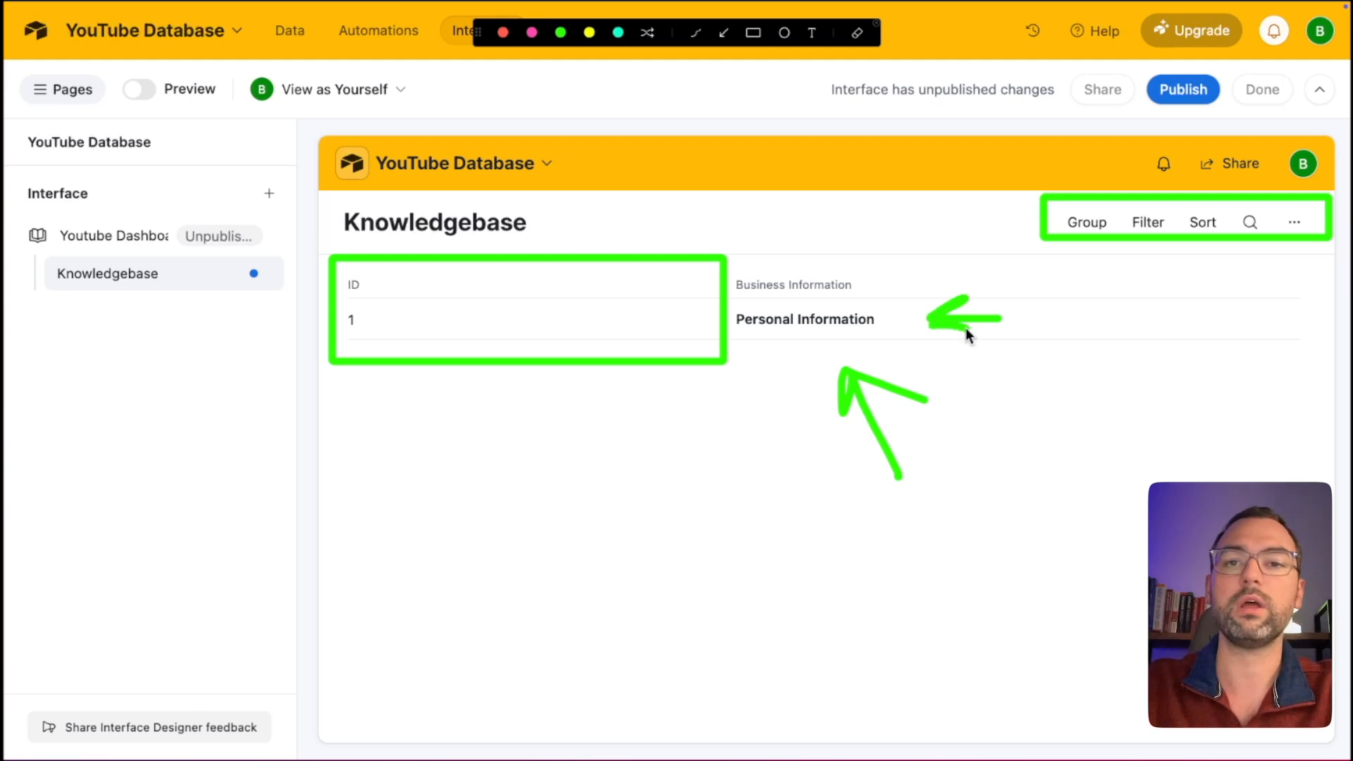
key(Escape)
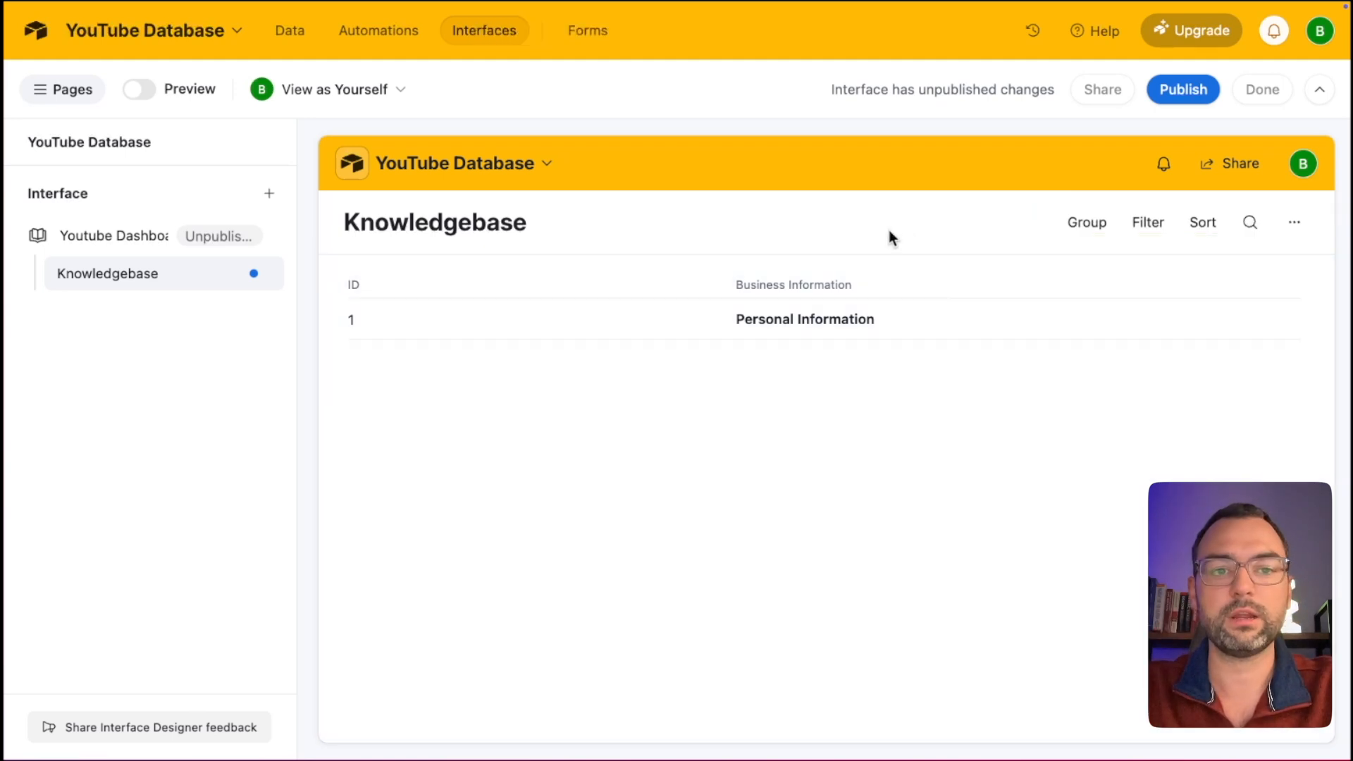
click(889, 231)
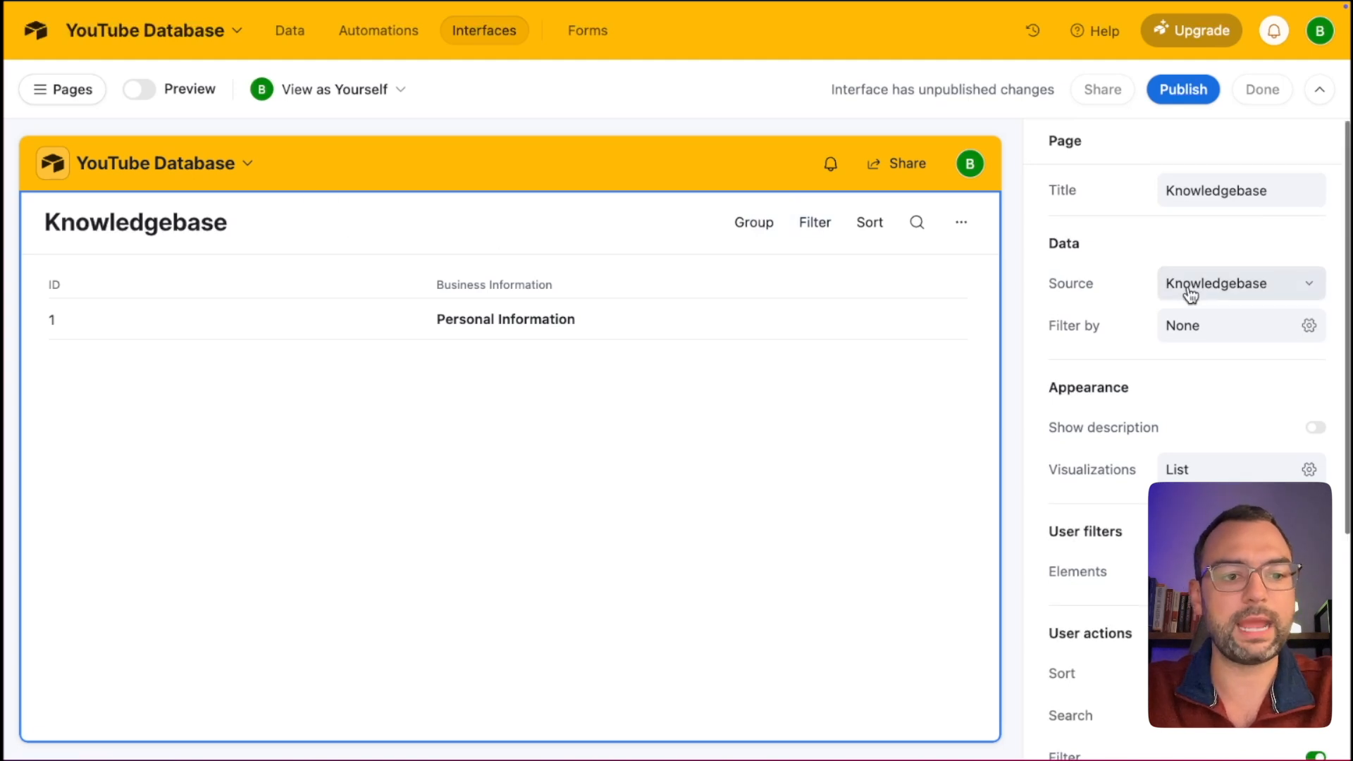
Turn off the Sort, Search, Filter, Group and print options for page viewers.
scroll(1191, 295, down, 2)
scroll(1190, 295, down, 1)
click(1315, 500)
click(1315, 541)
click(1315, 584)
click(1316, 626)
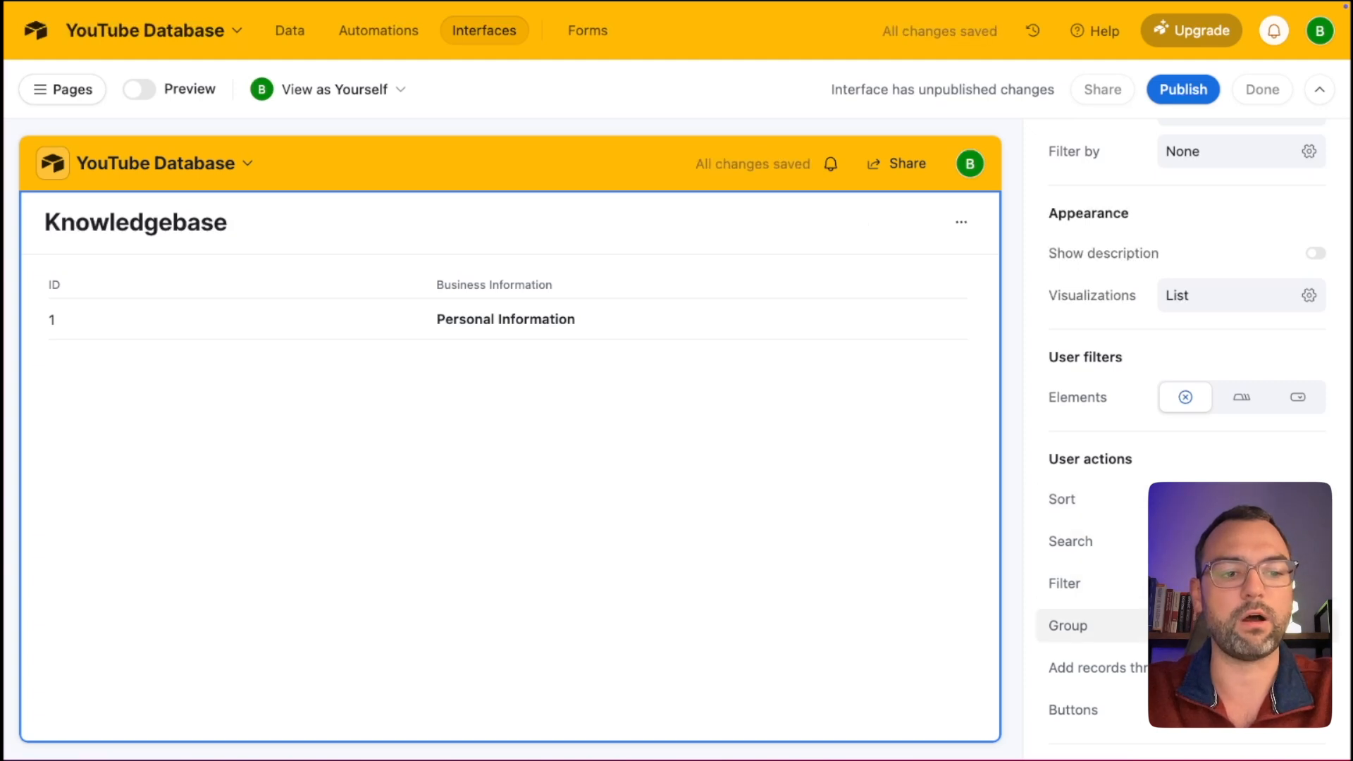
scroll(1315, 626, down, 3)
scroll(1315, 626, down, 1)
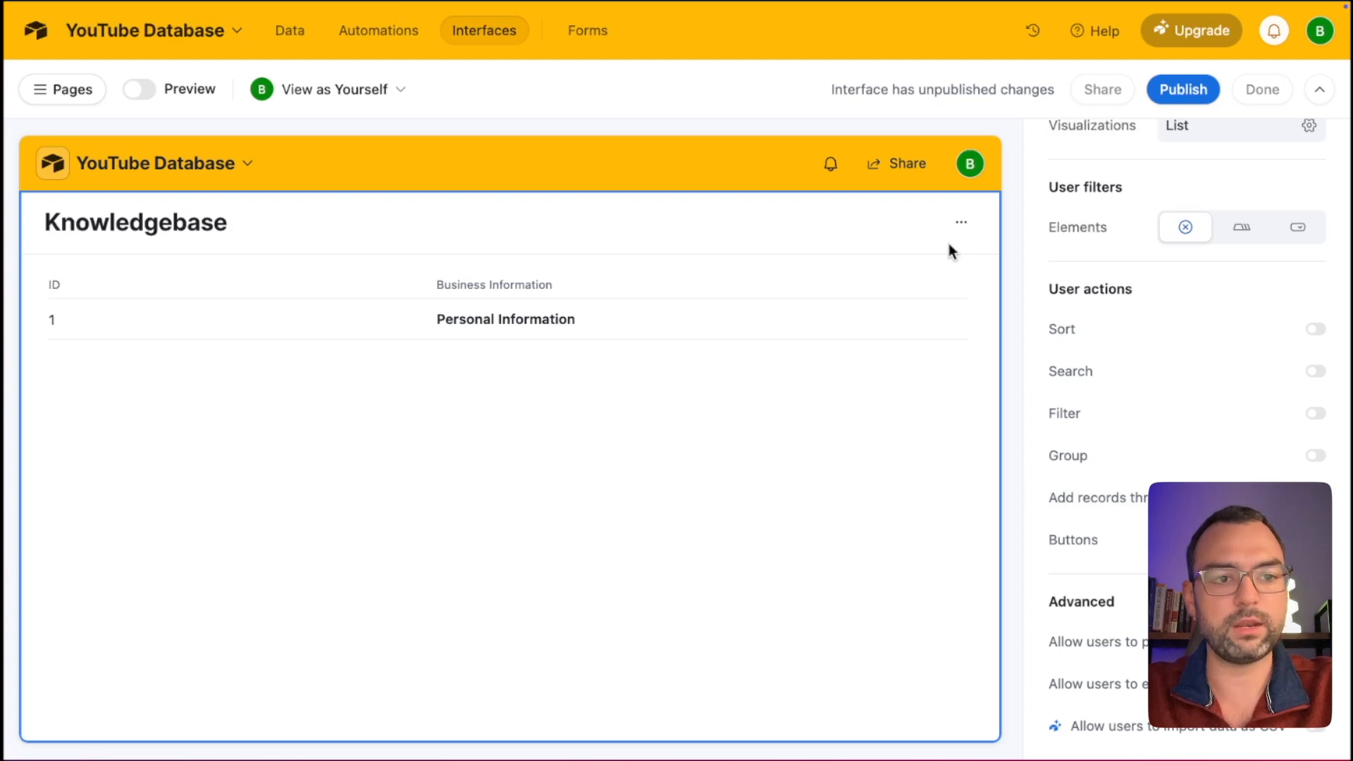
click(961, 223)
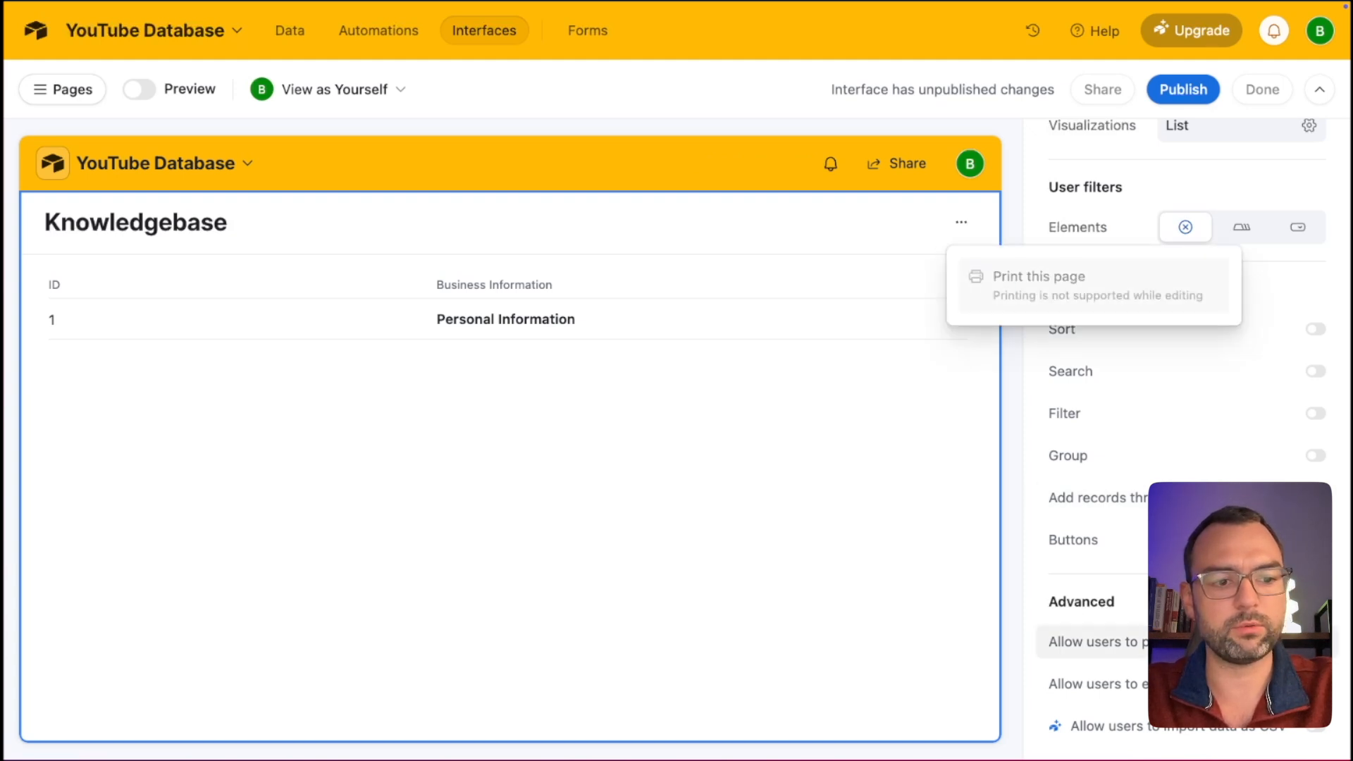
click(1316, 642)
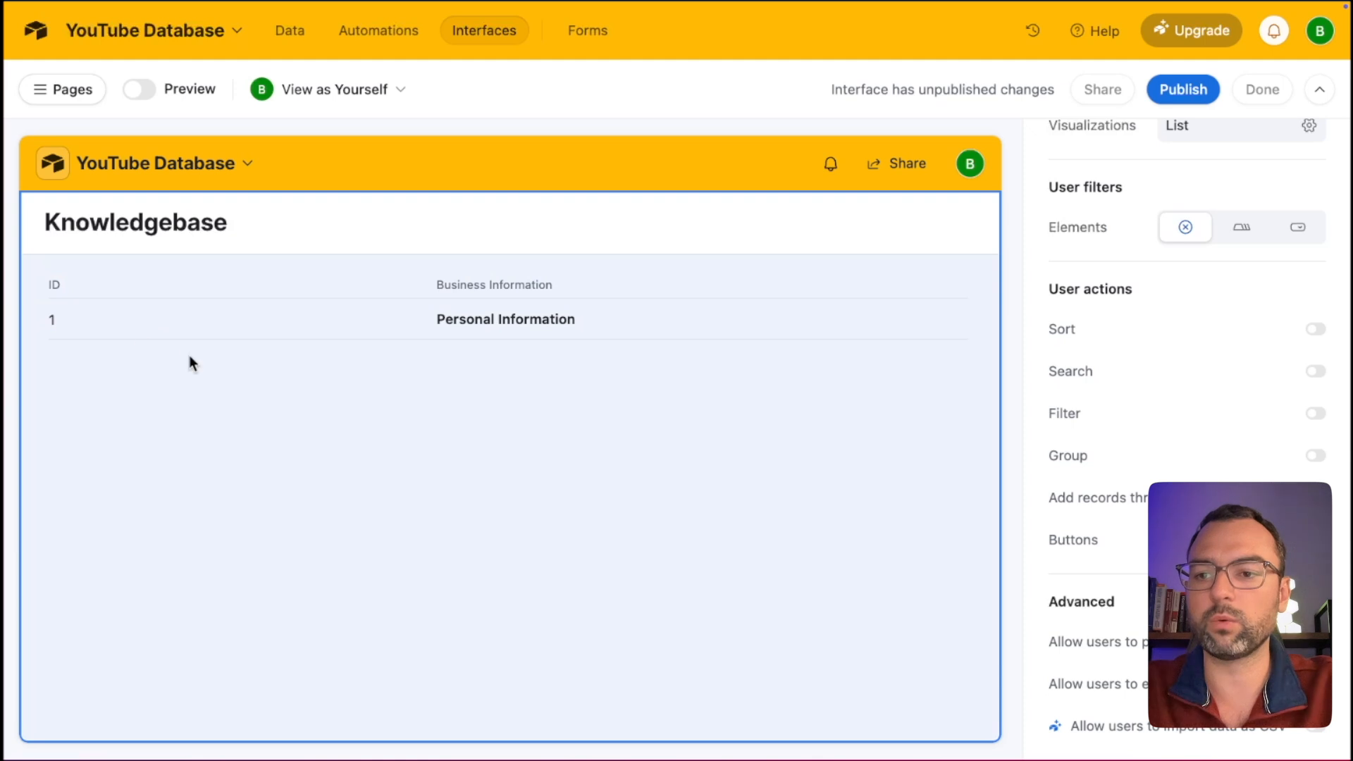
Hide the ID field in the list's levels setup so only Business Information displays.
click(189, 357)
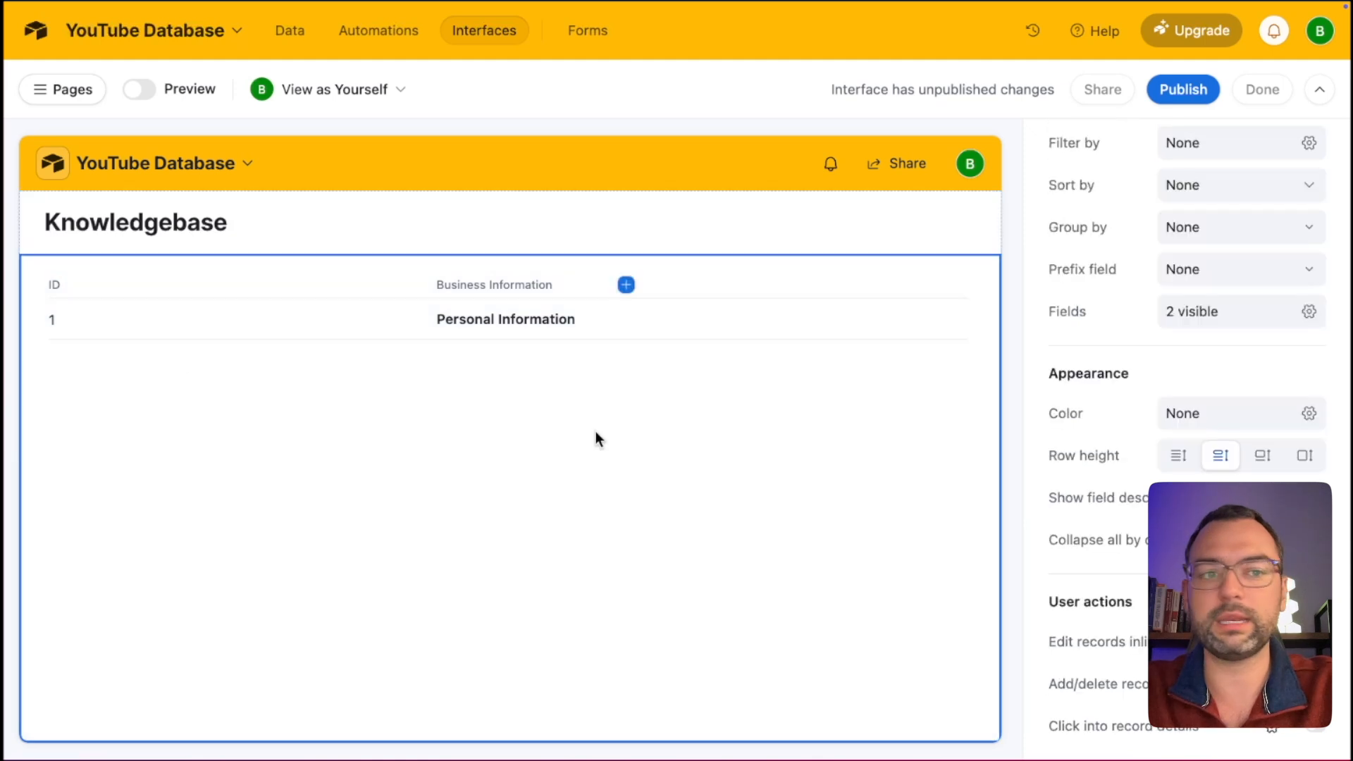
scroll(1088, 341, up, 3)
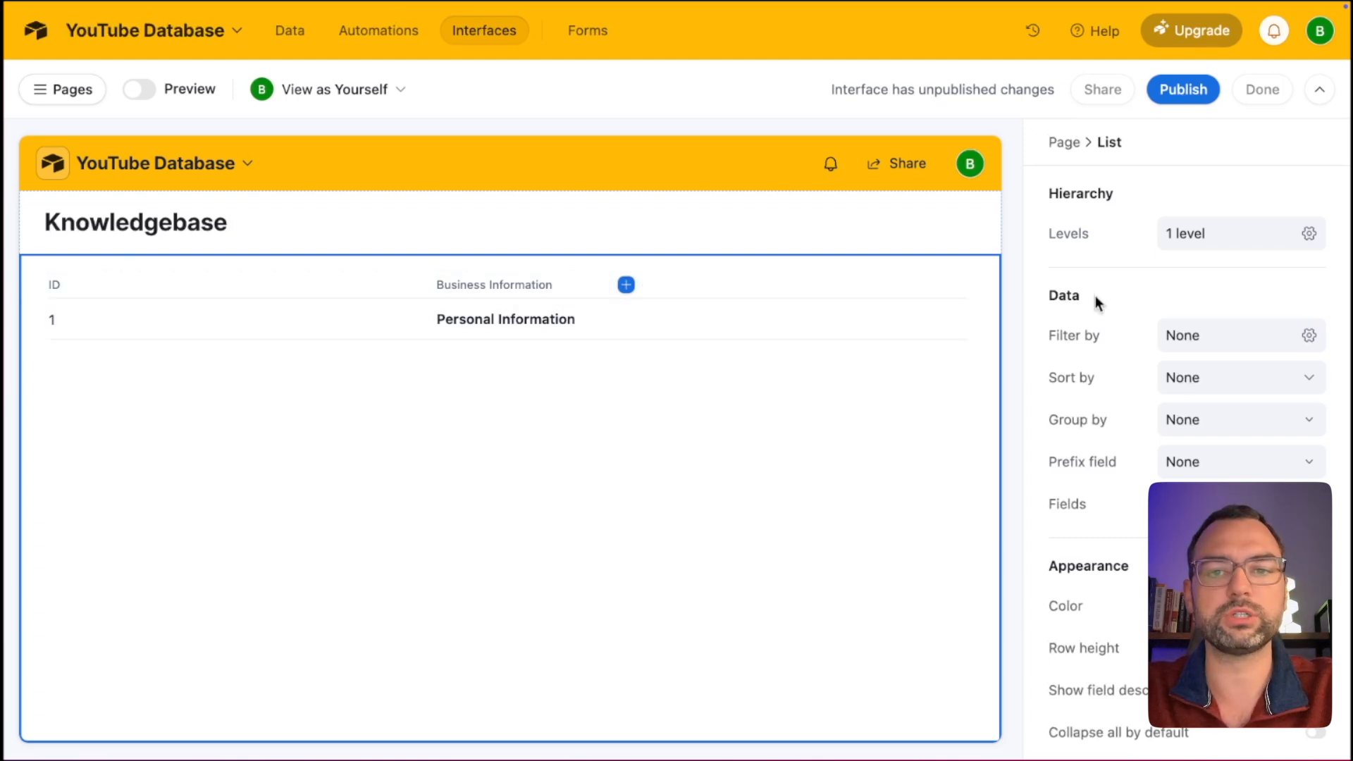
click(1309, 235)
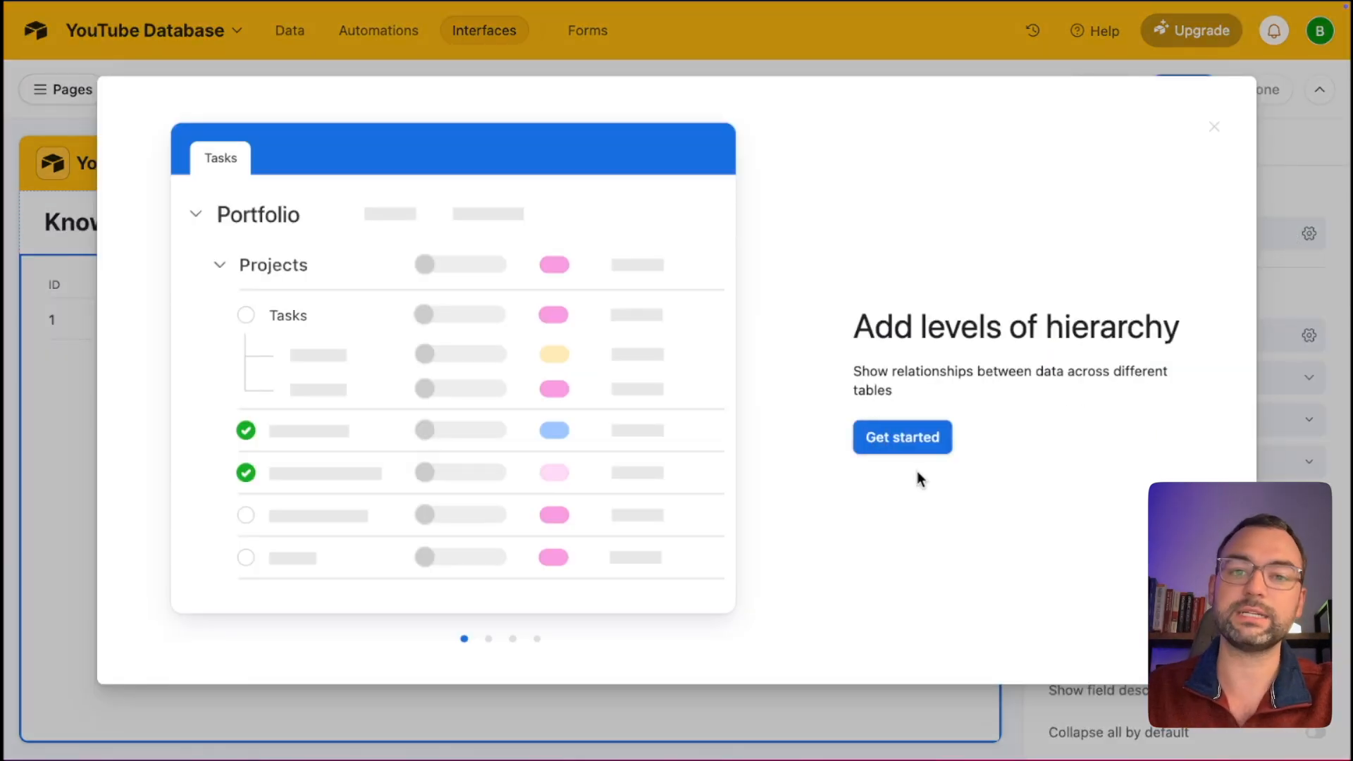
click(914, 443)
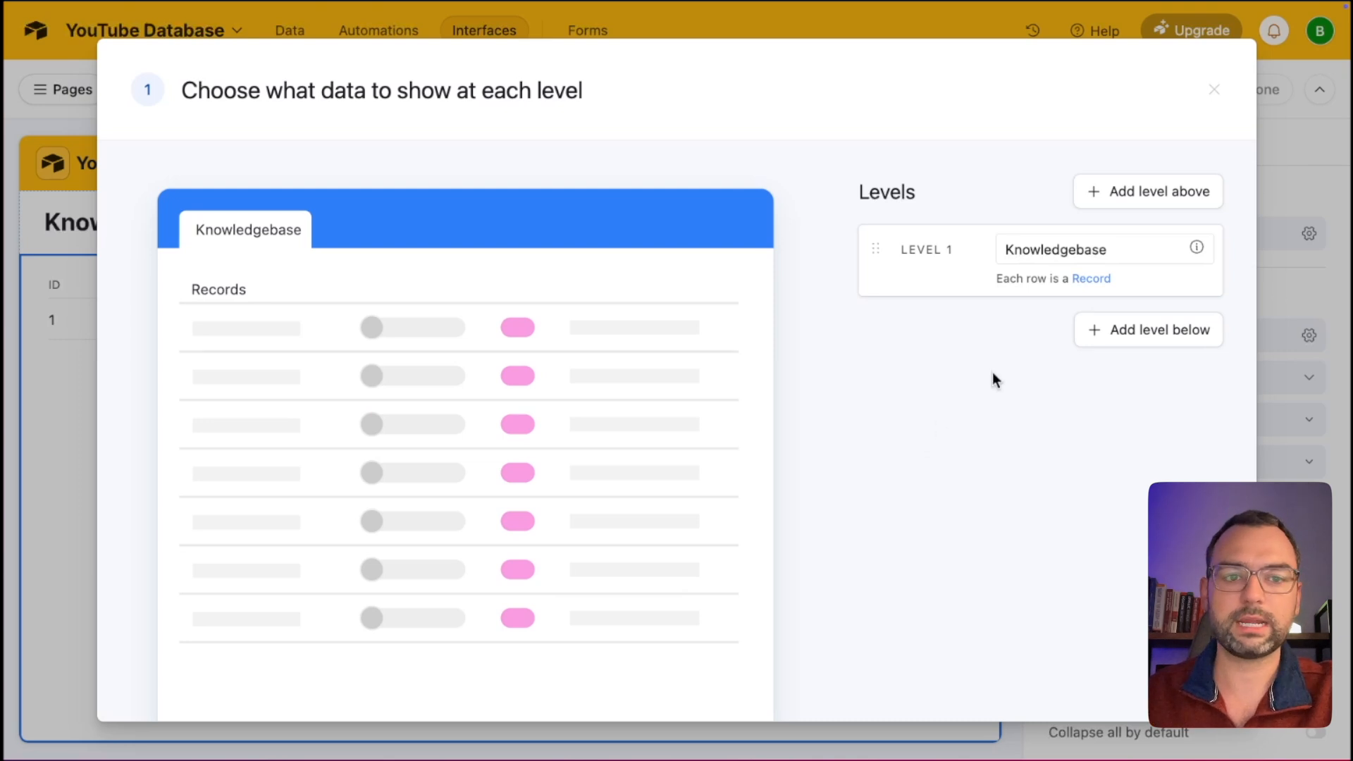
scroll(943, 434, down, 2)
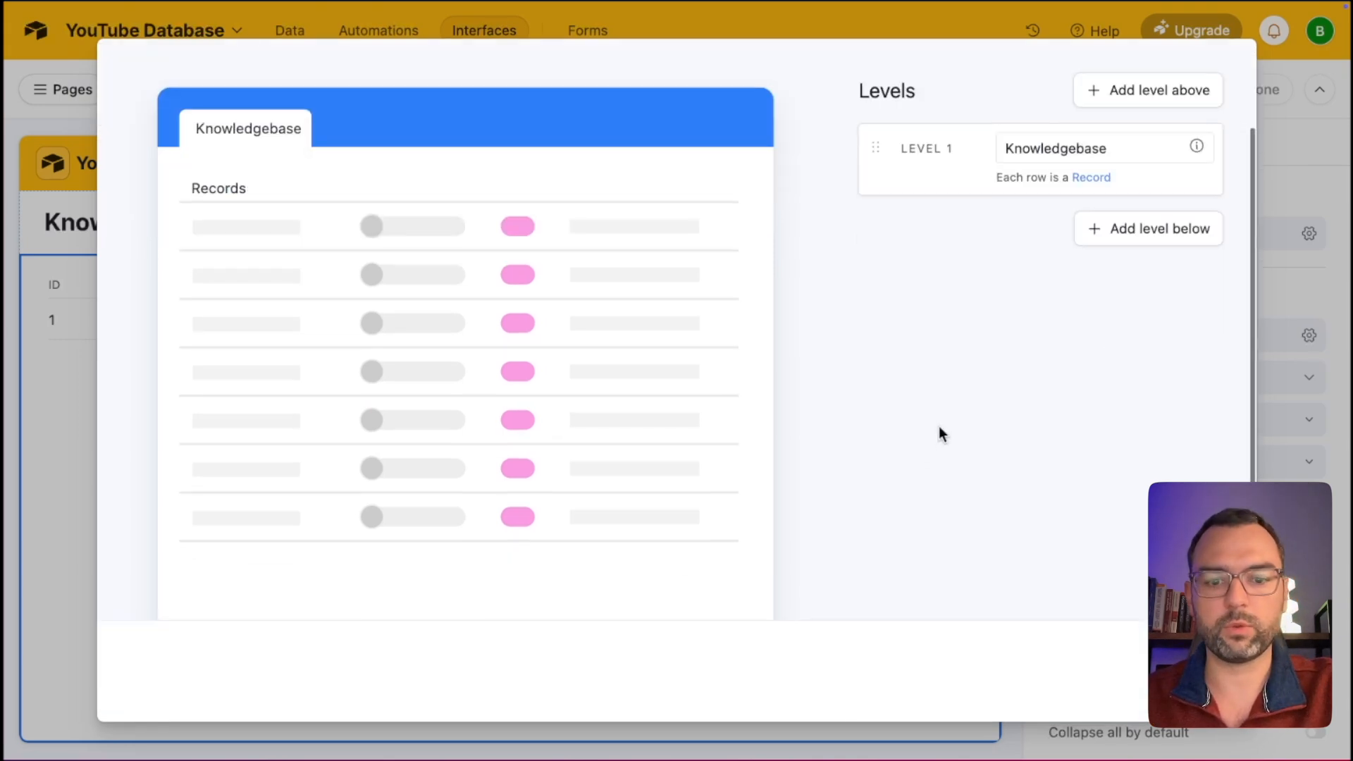
click(1195, 672)
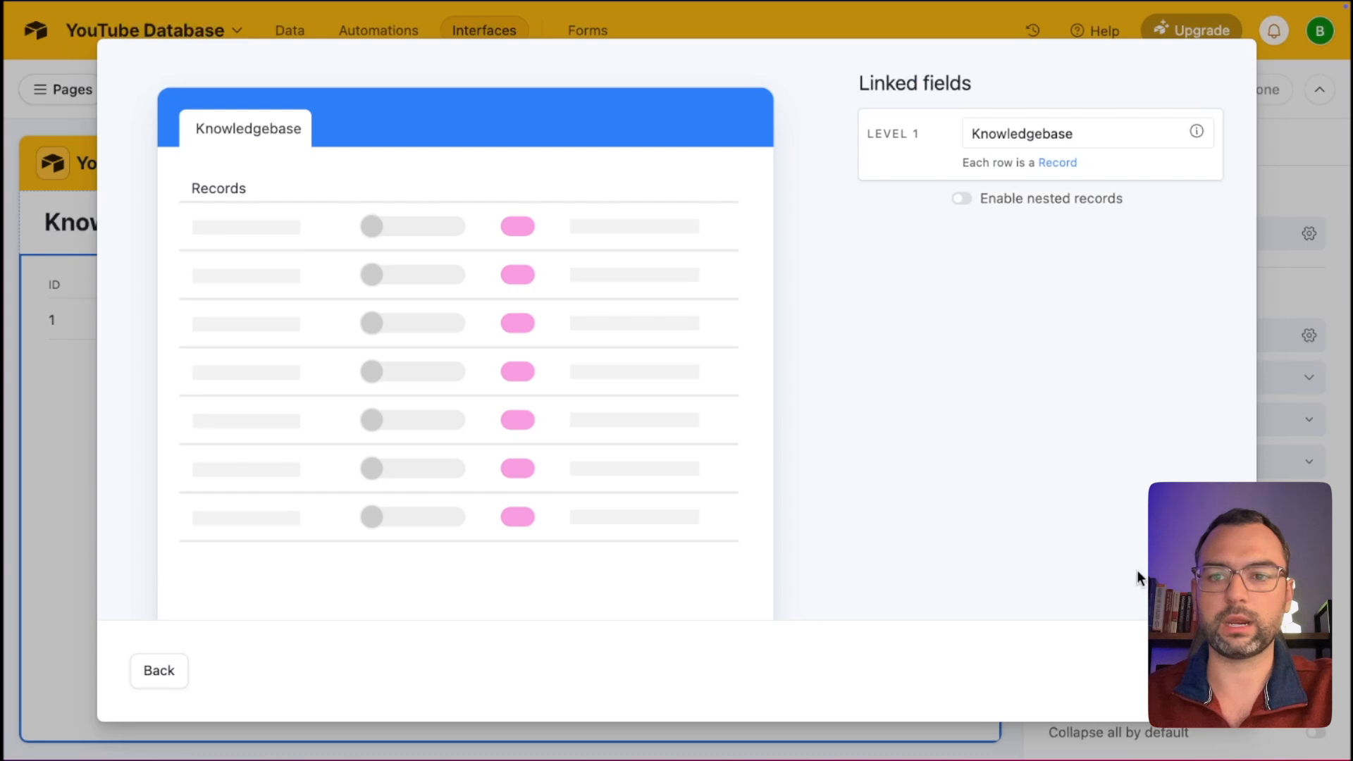
click(1195, 671)
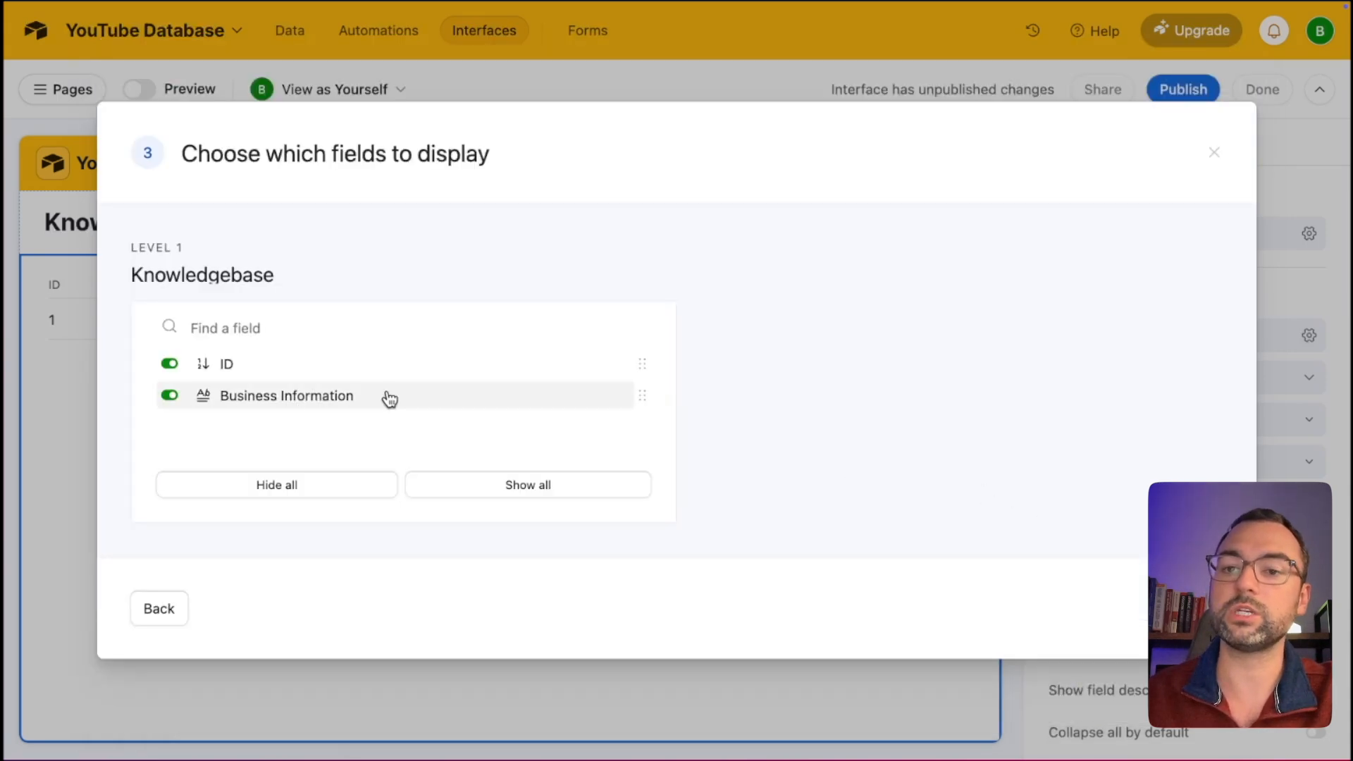
click(169, 363)
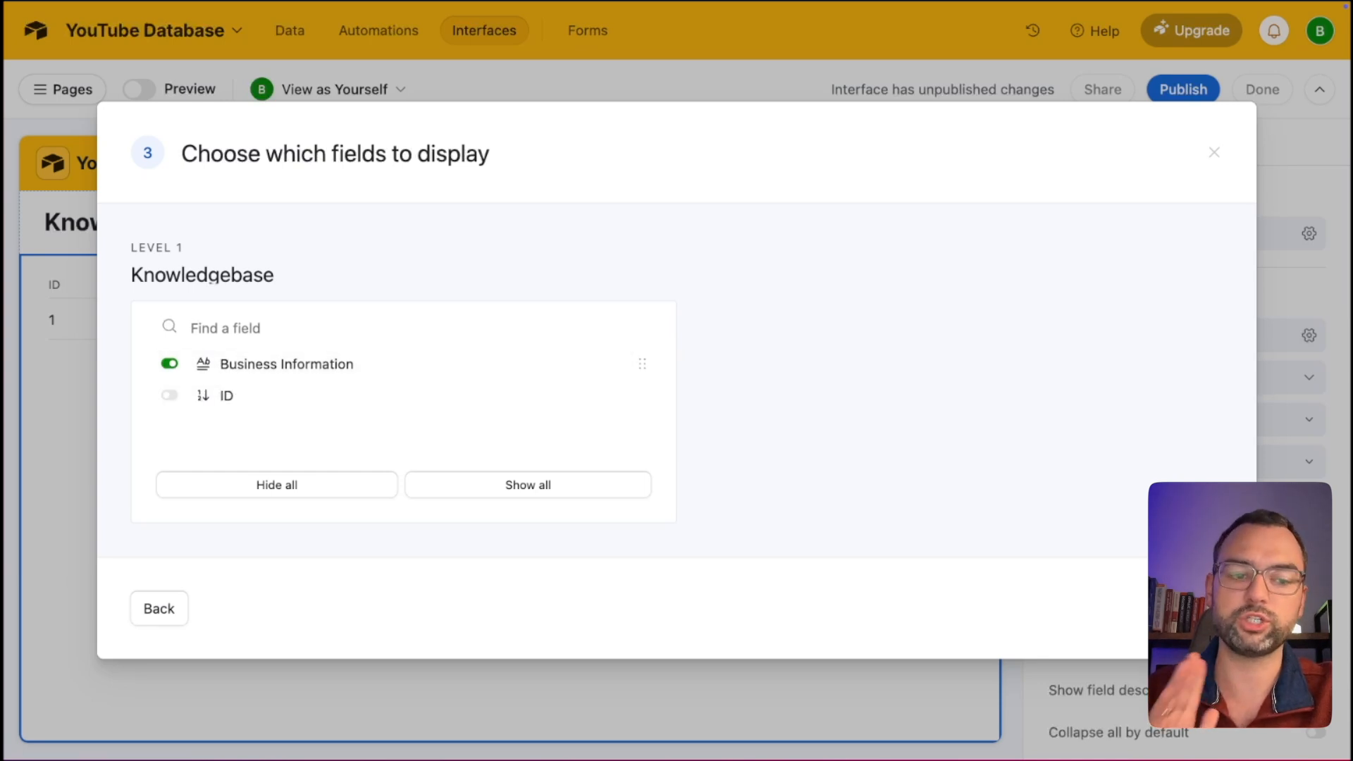
click(1192, 608)
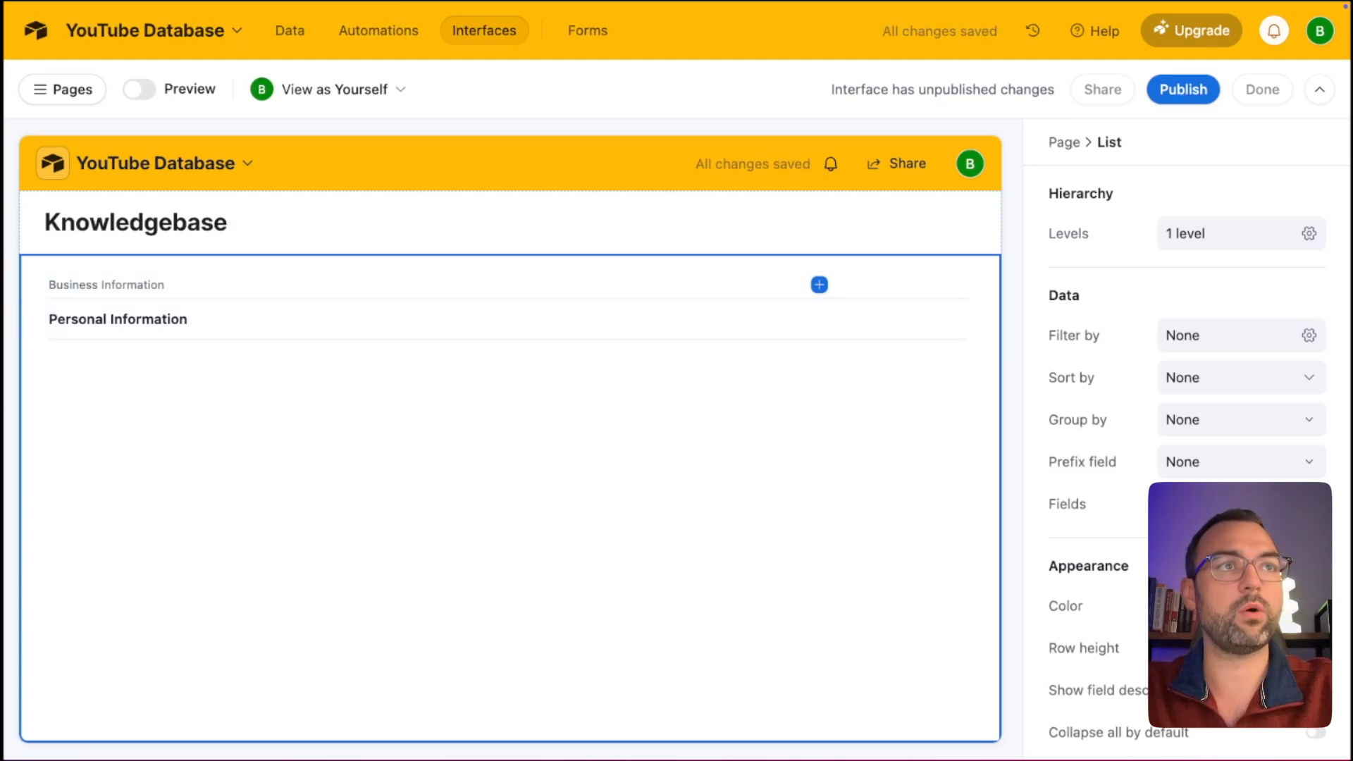
Turn on Edit records inline for the Knowledgebase list, with Add/delete records back off.
scroll(1094, 516, down, 1)
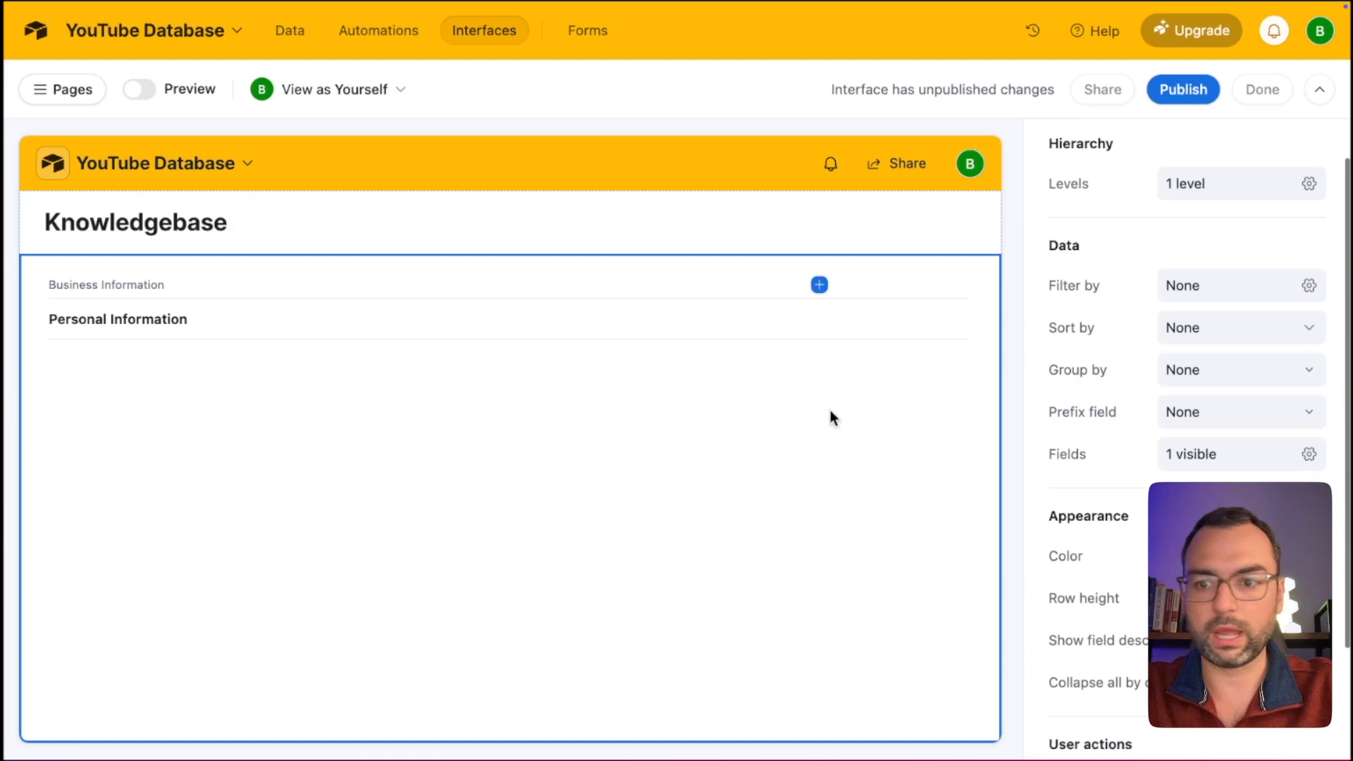
scroll(1205, 447, down, 3)
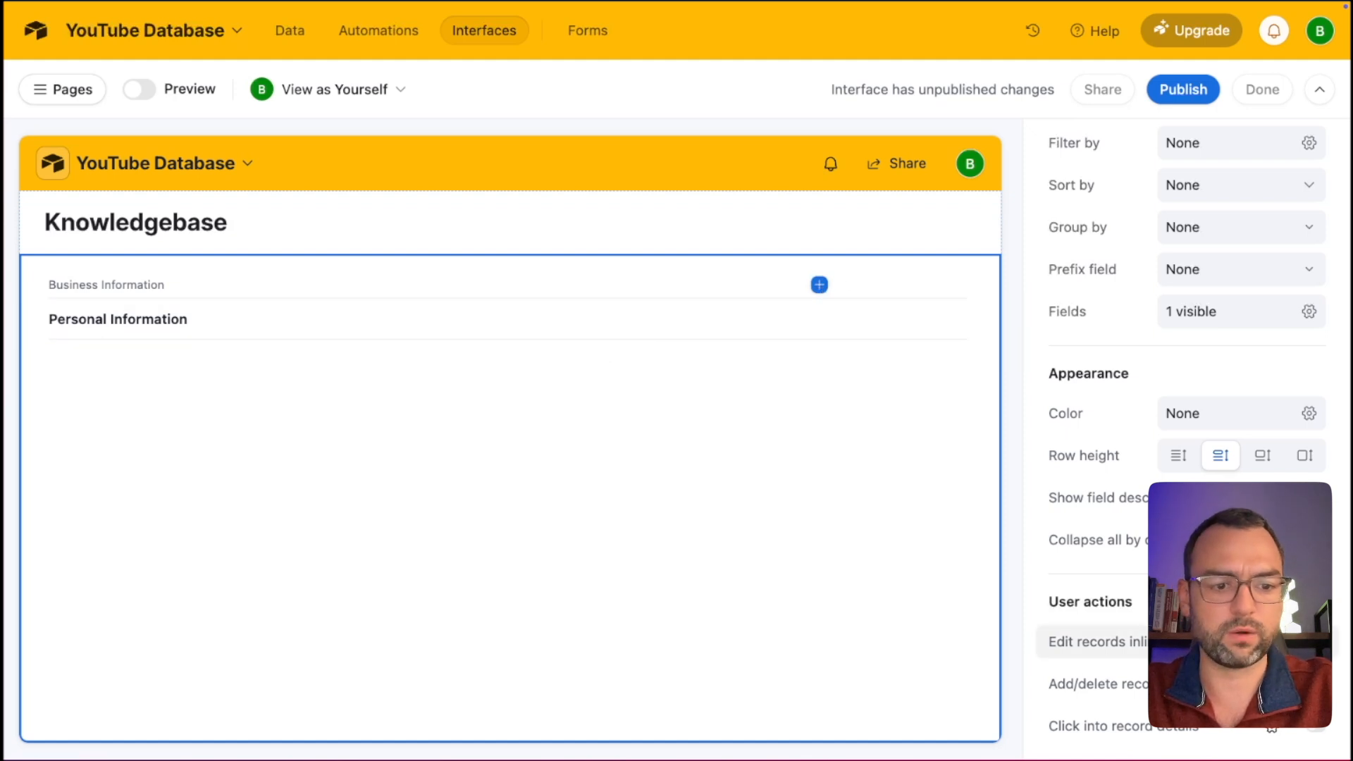
click(1315, 642)
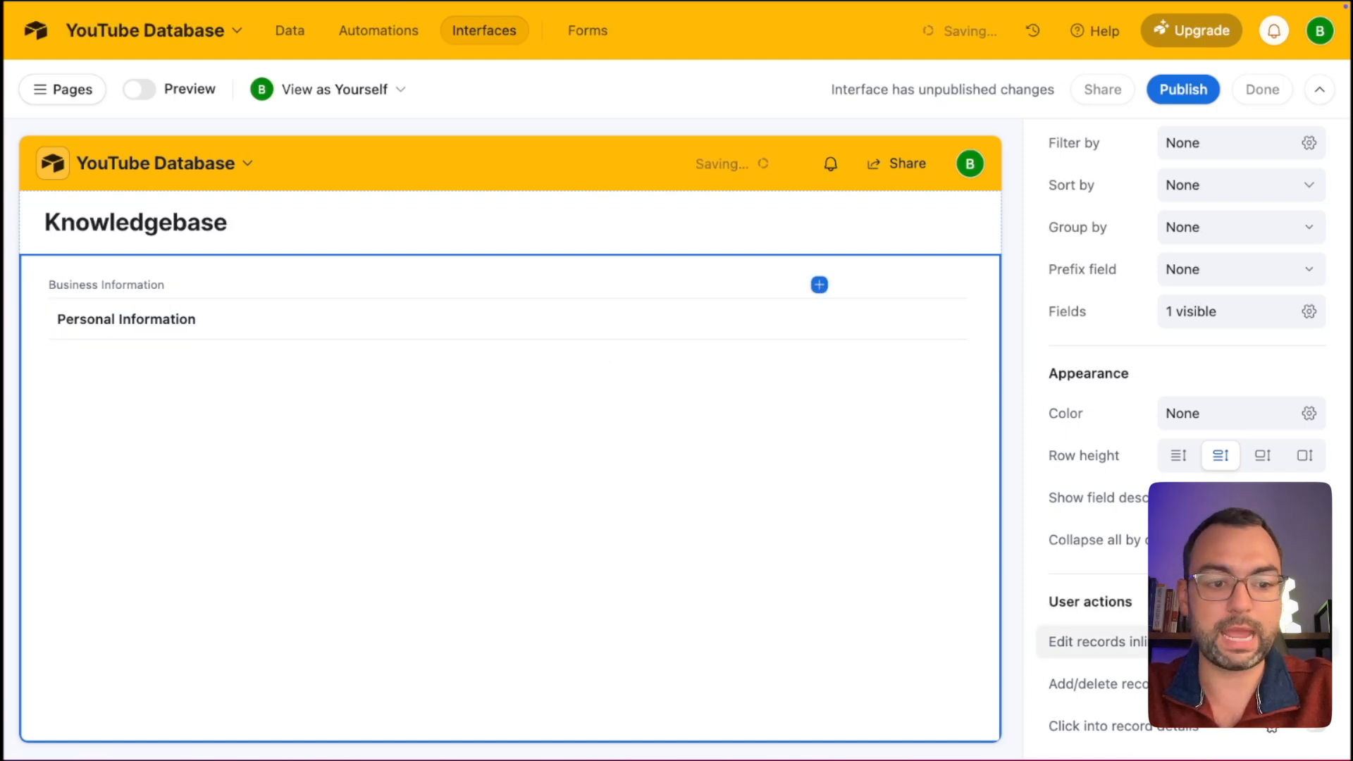
click(1316, 684)
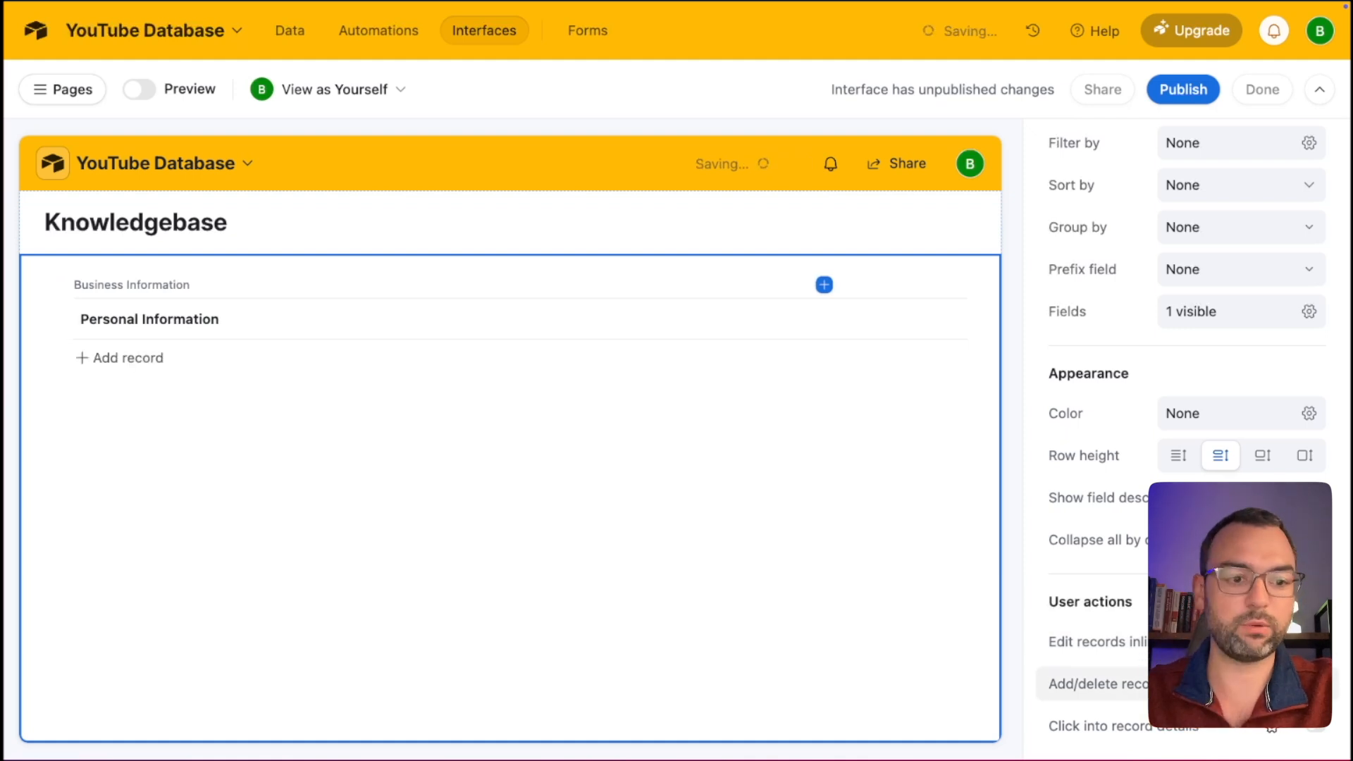
click(1316, 685)
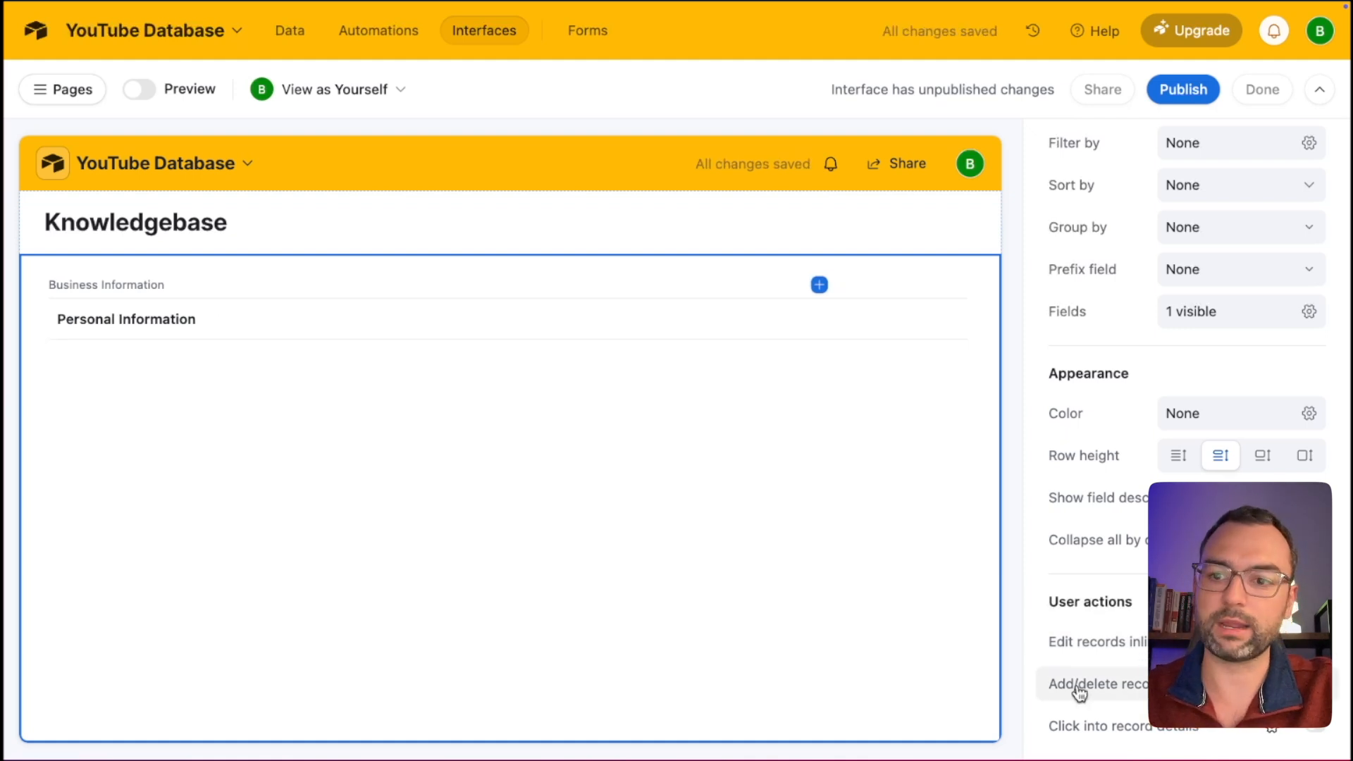
Leave Add/delete records switched off and begin publishing the interface.
click(1316, 685)
key(ctrl+a)
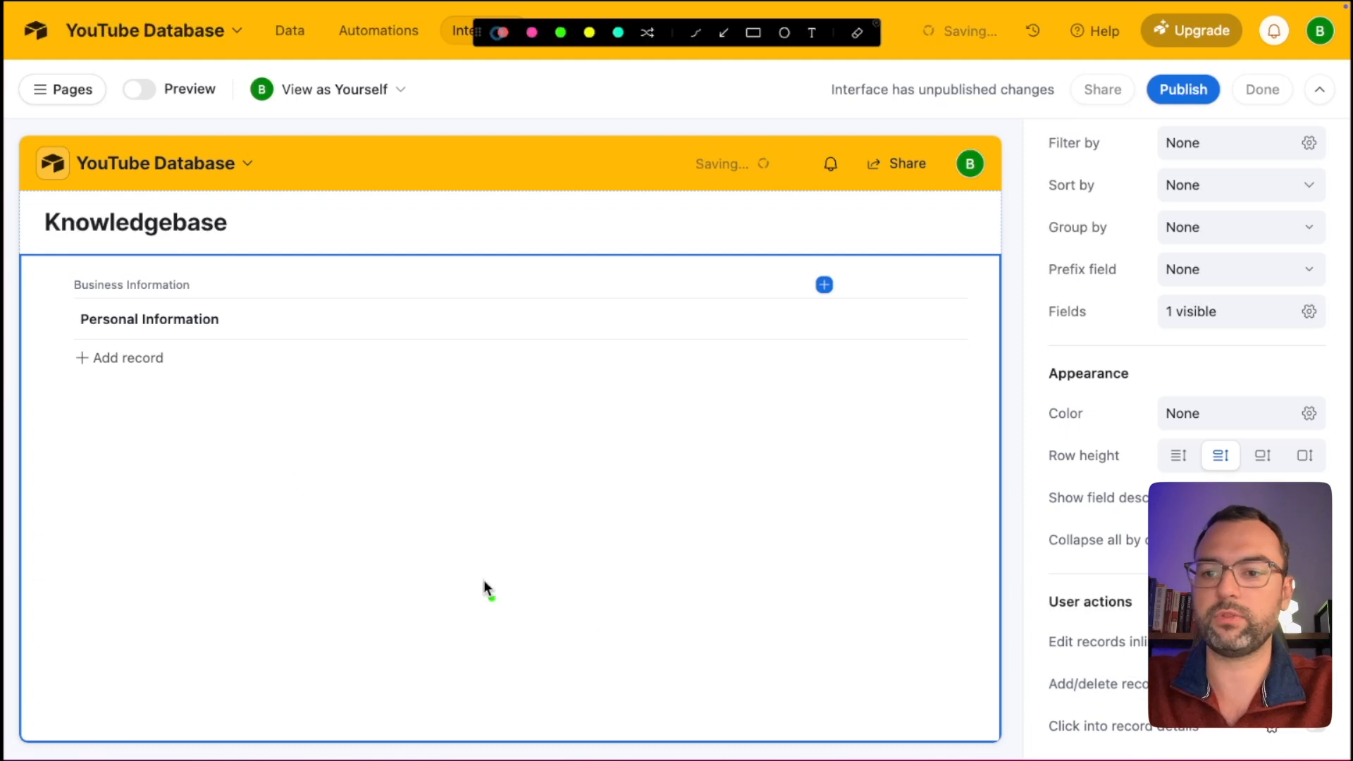
mouse_move(214, 478)
mouse_down()
mouse_move(154, 411)
mouse_move(191, 400)
mouse_up()
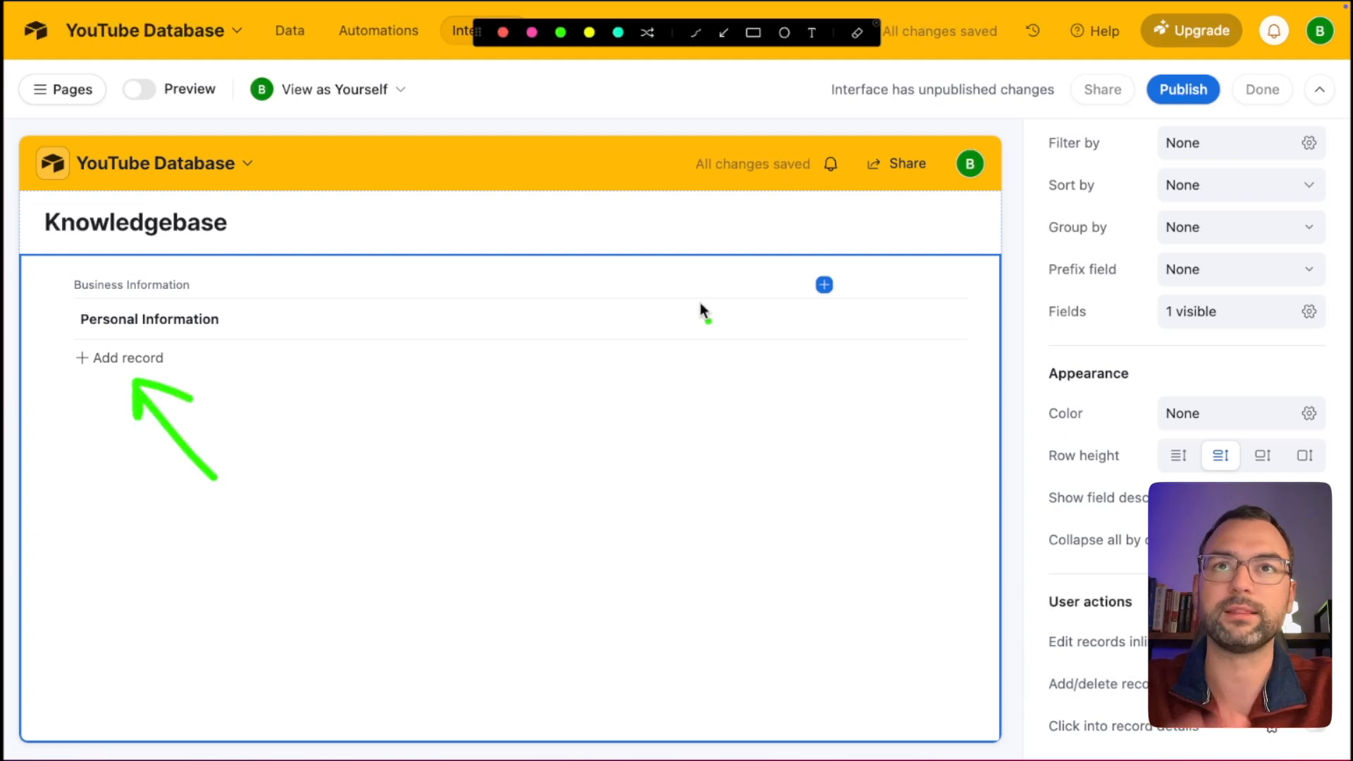
key(Escape)
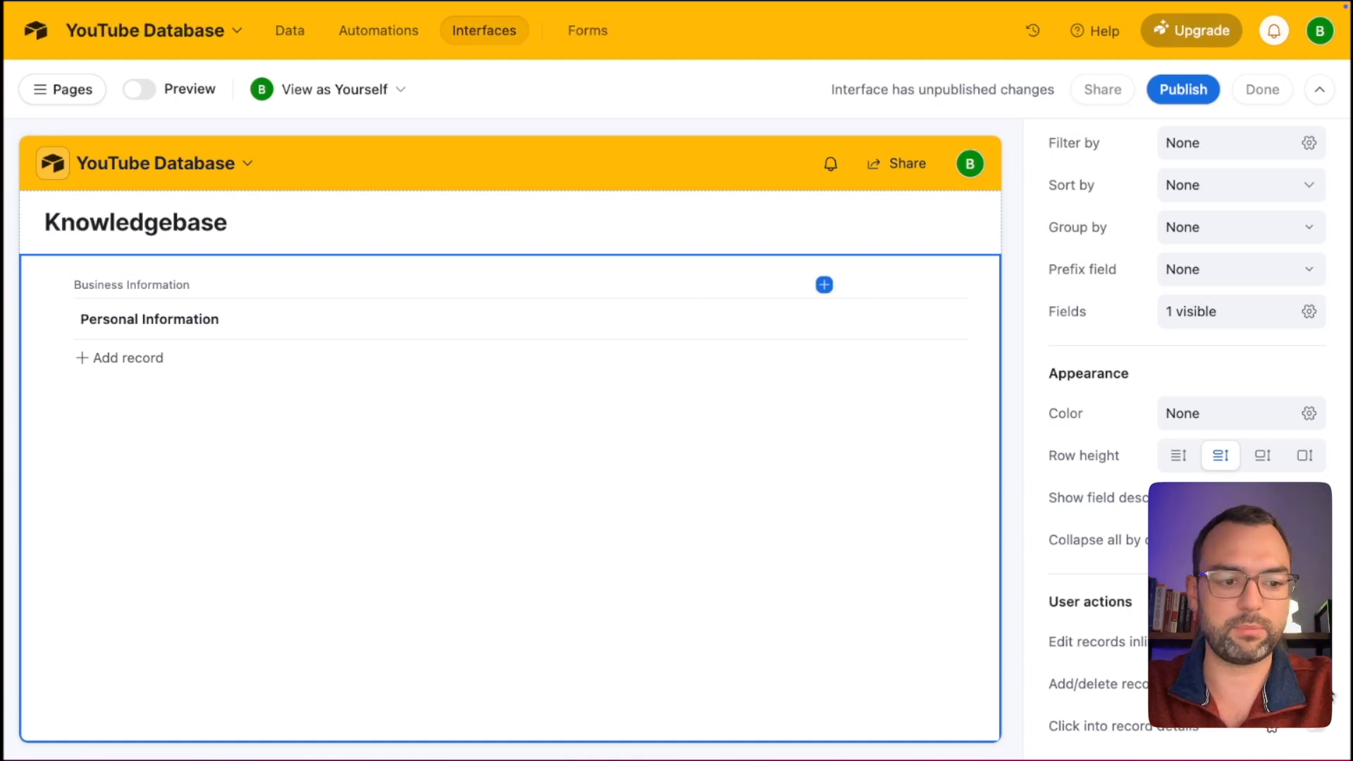
click(1315, 684)
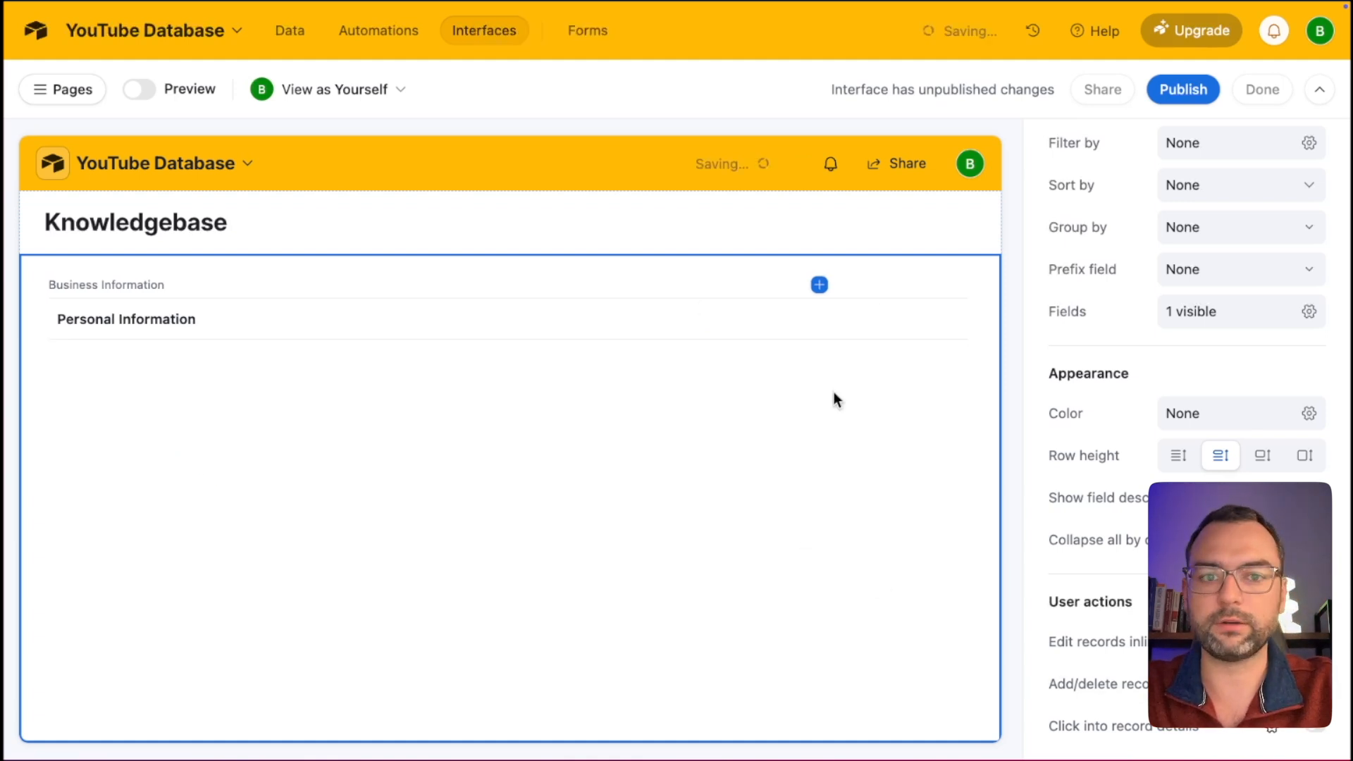
click(1173, 90)
Confirm publishing Youtube Dashboard, then return to Edit pages with the Pages list showing.
click(878, 498)
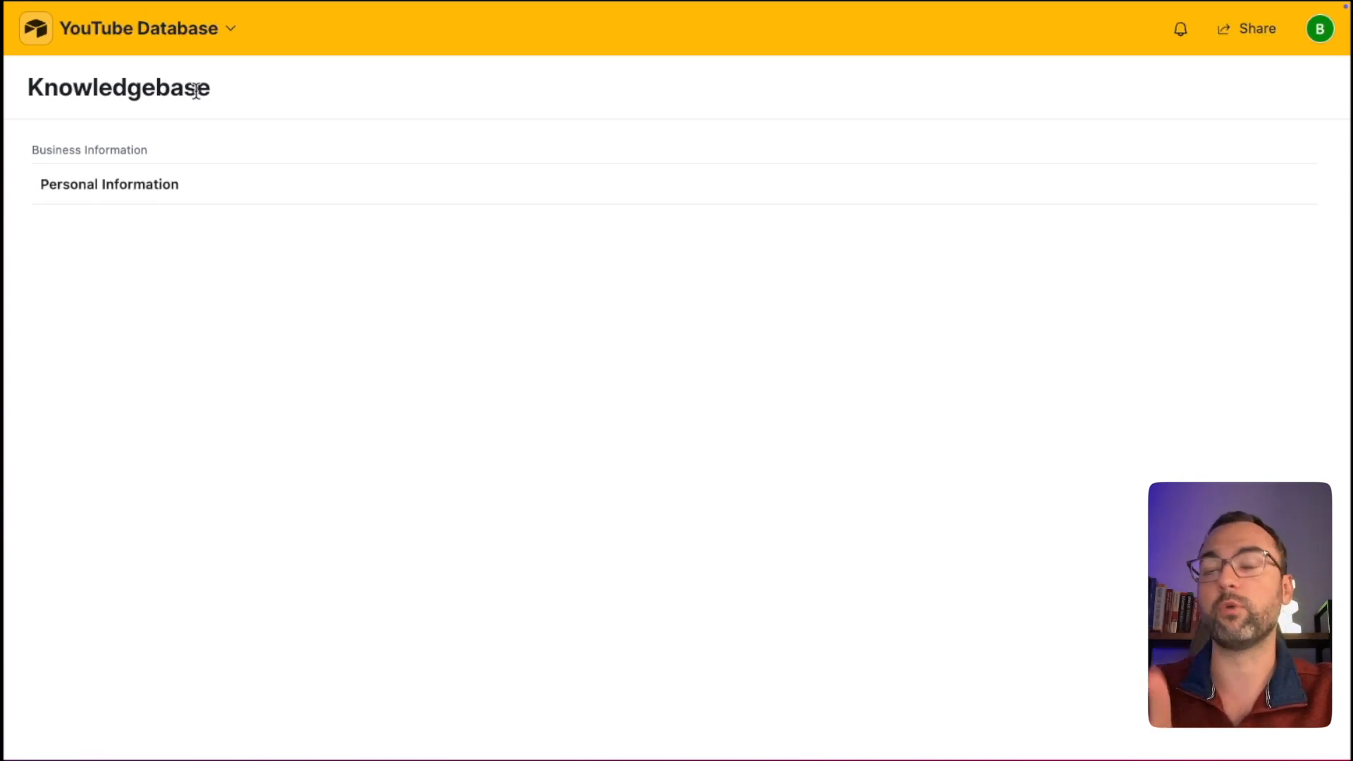
click(225, 29)
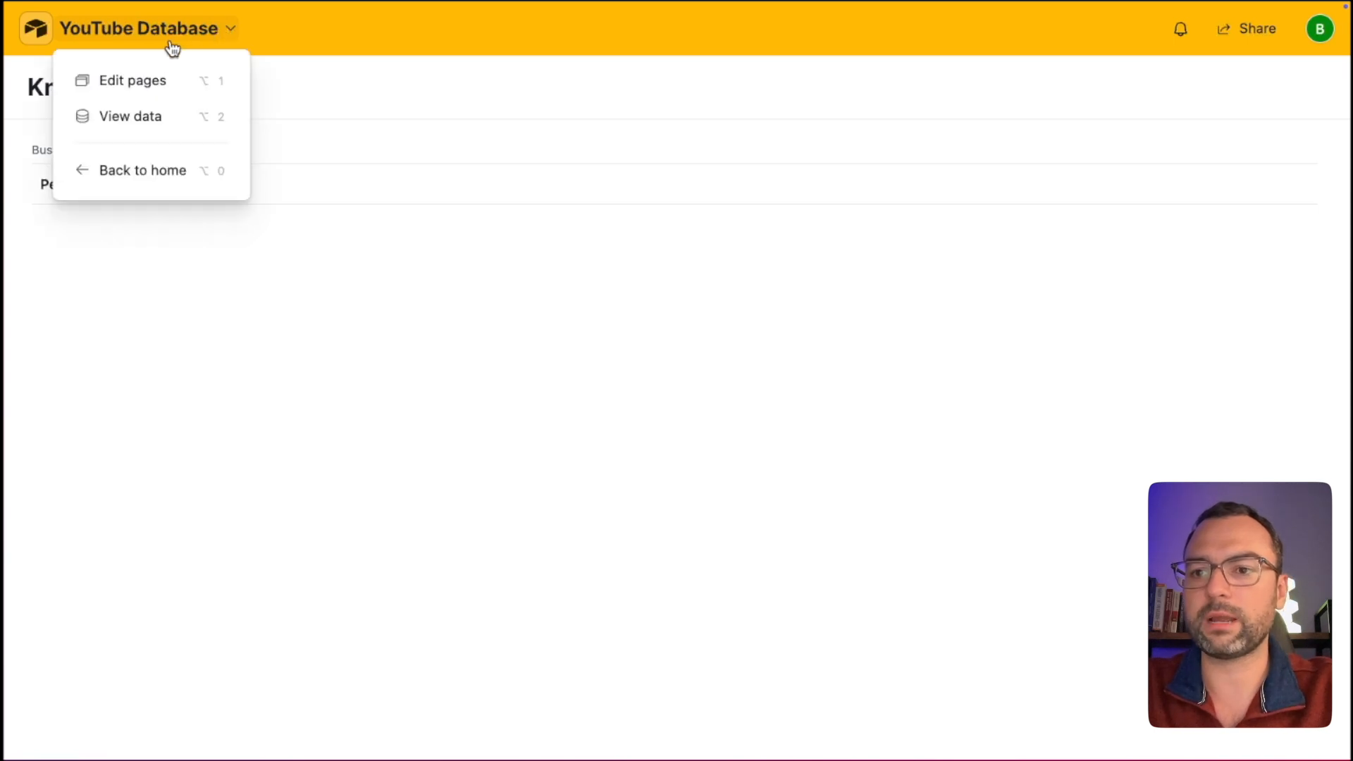
click(160, 96)
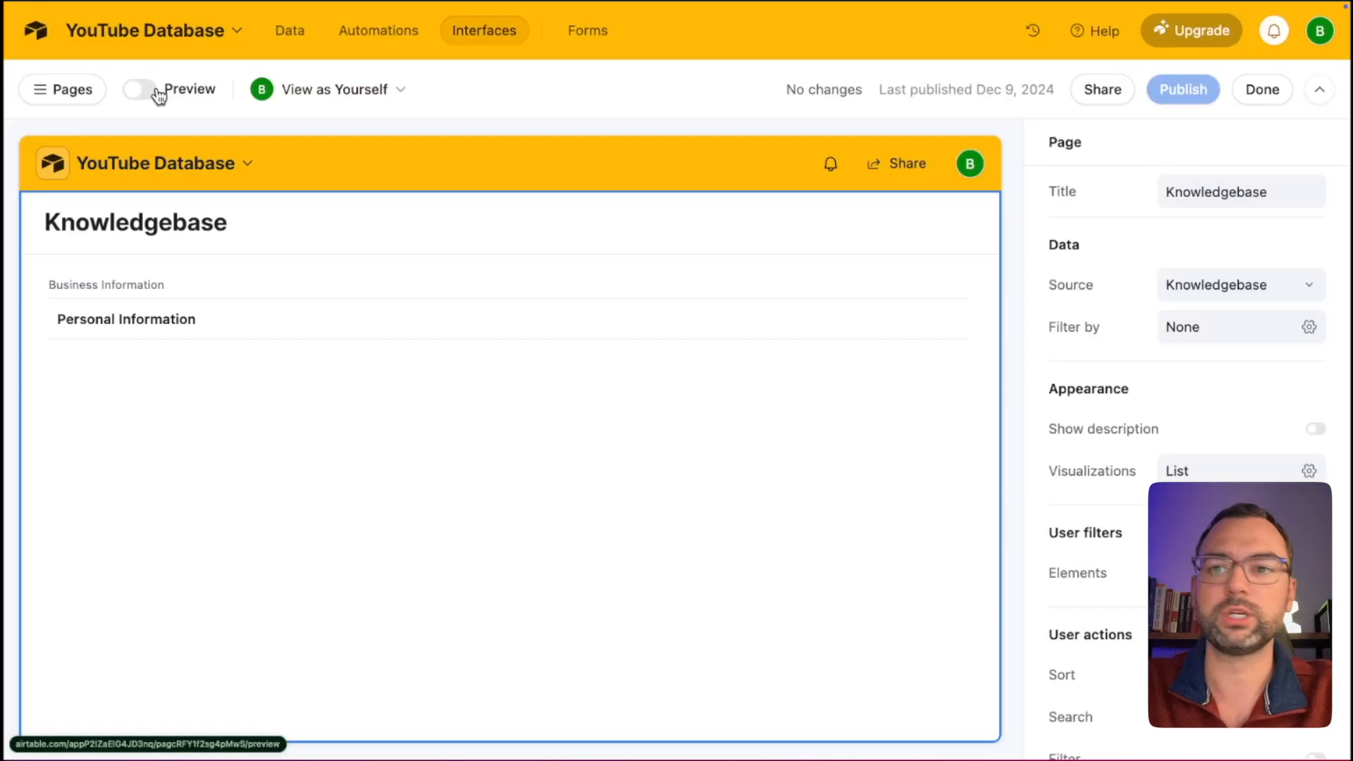
click(83, 95)
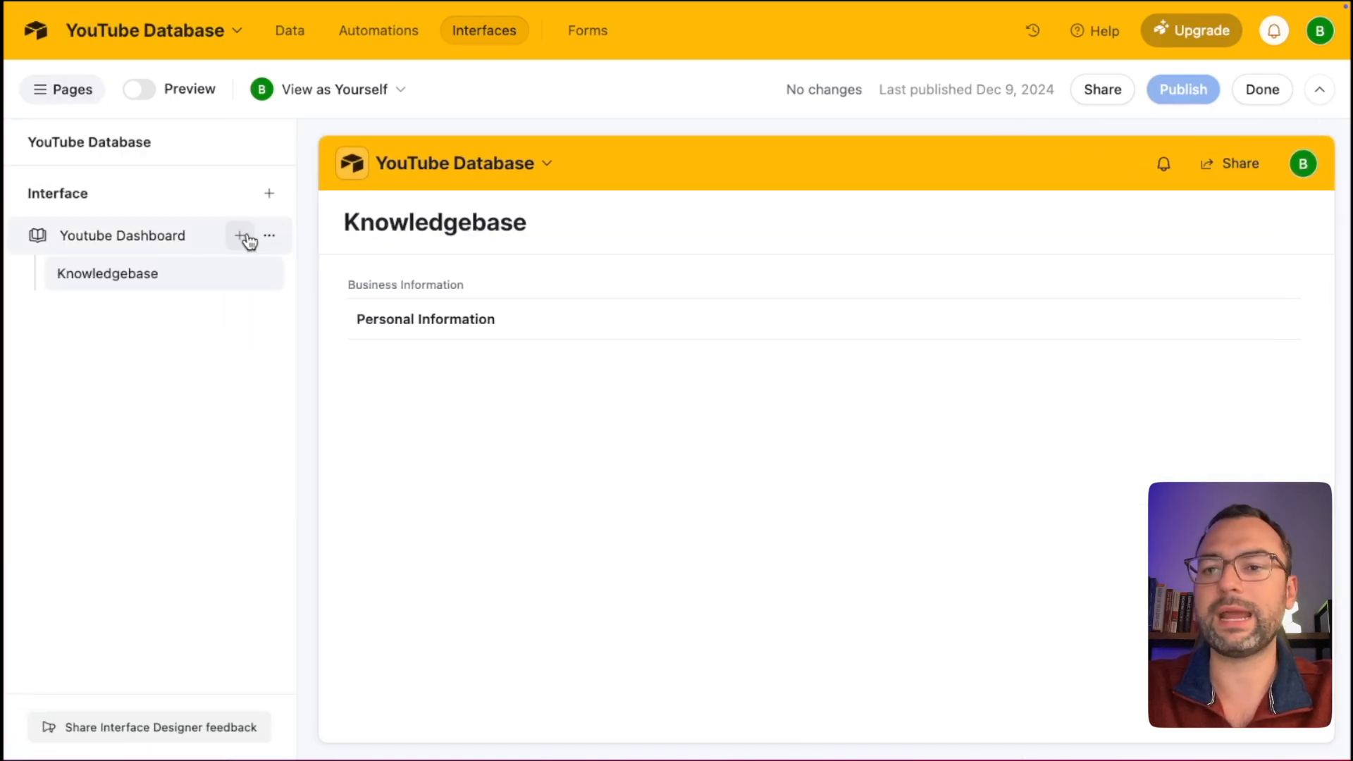
Add a new List page to Youtube Dashboard sourced from the Voice of Client table.
click(243, 238)
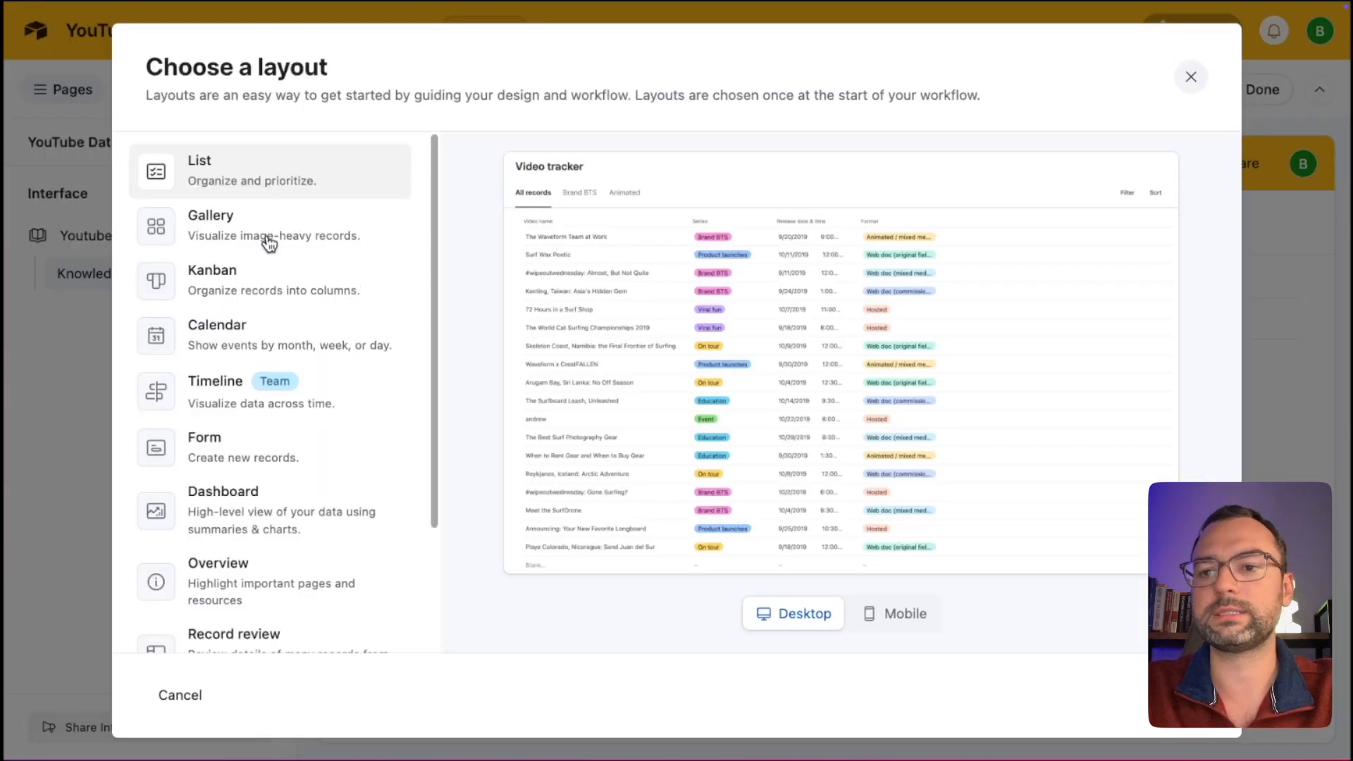
click(270, 171)
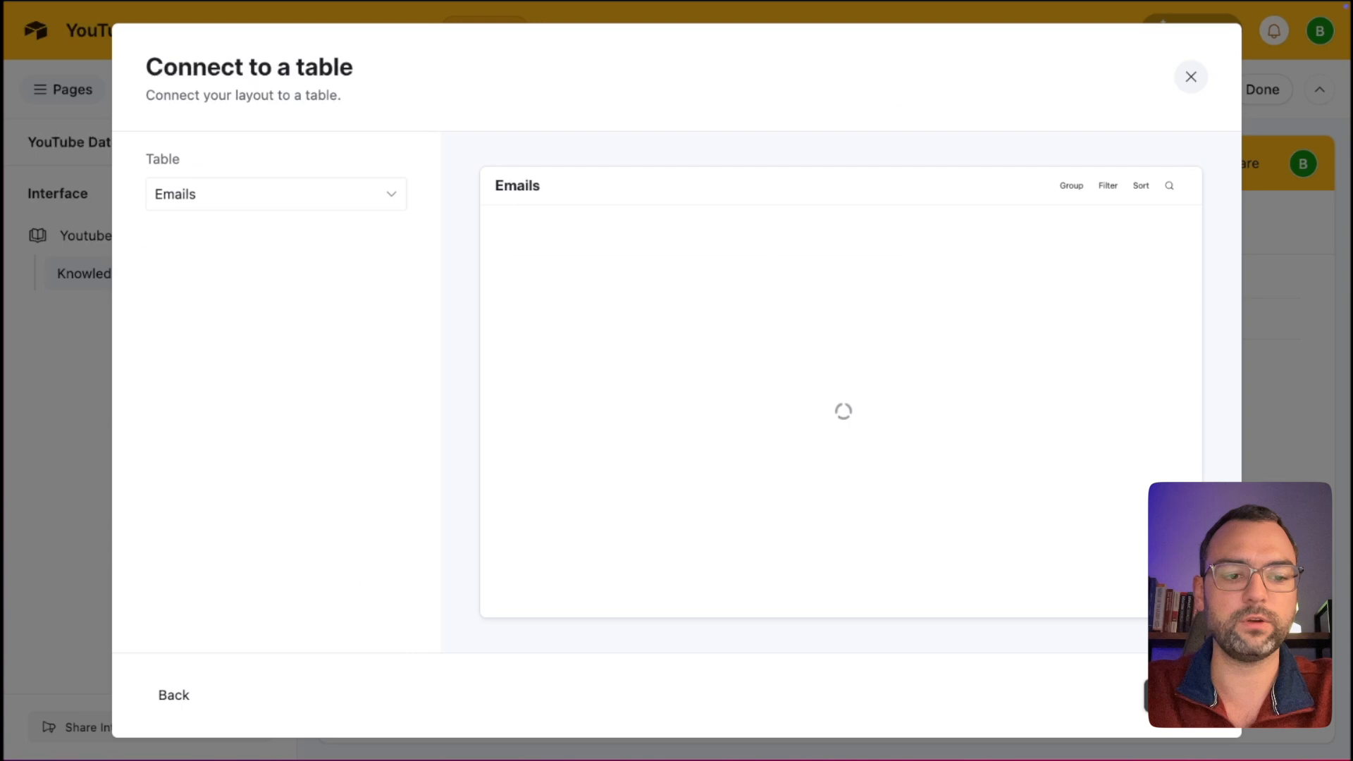
click(329, 194)
click(265, 361)
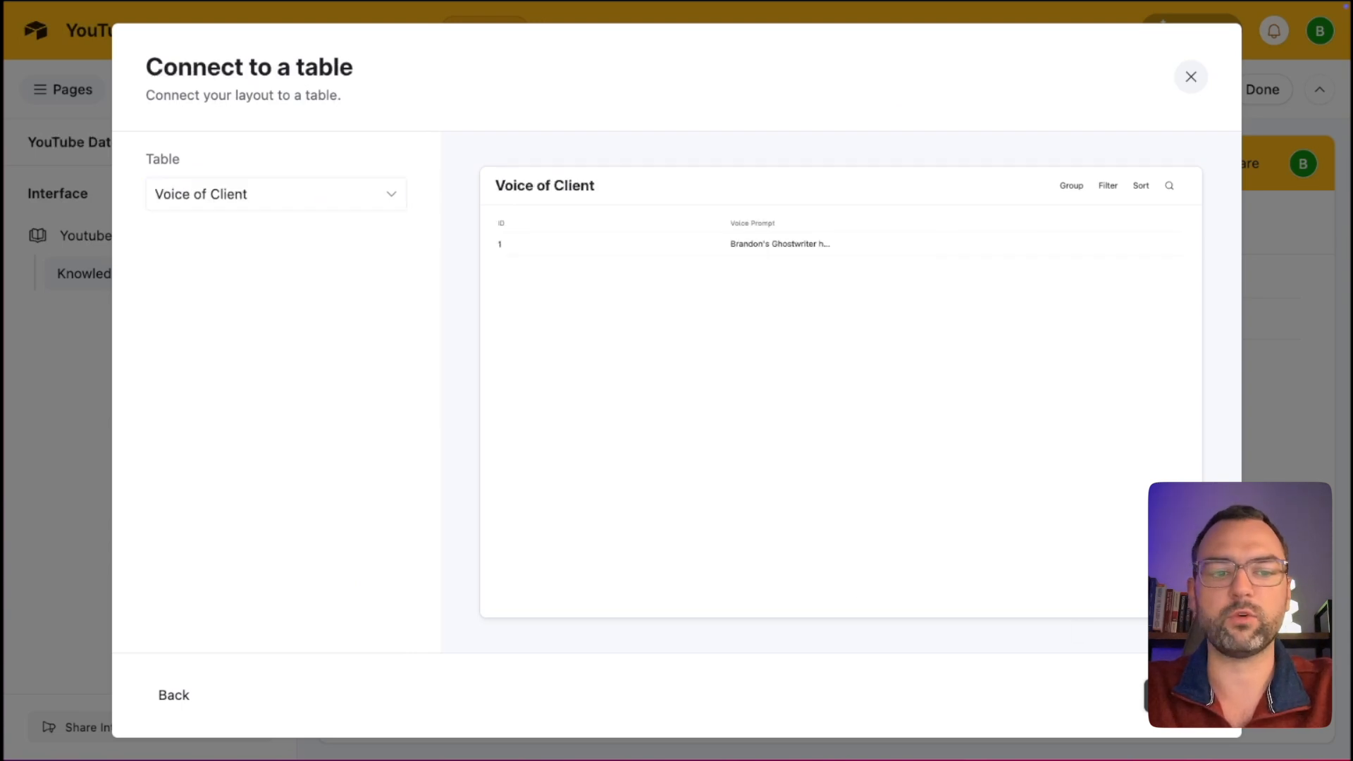
click(1175, 696)
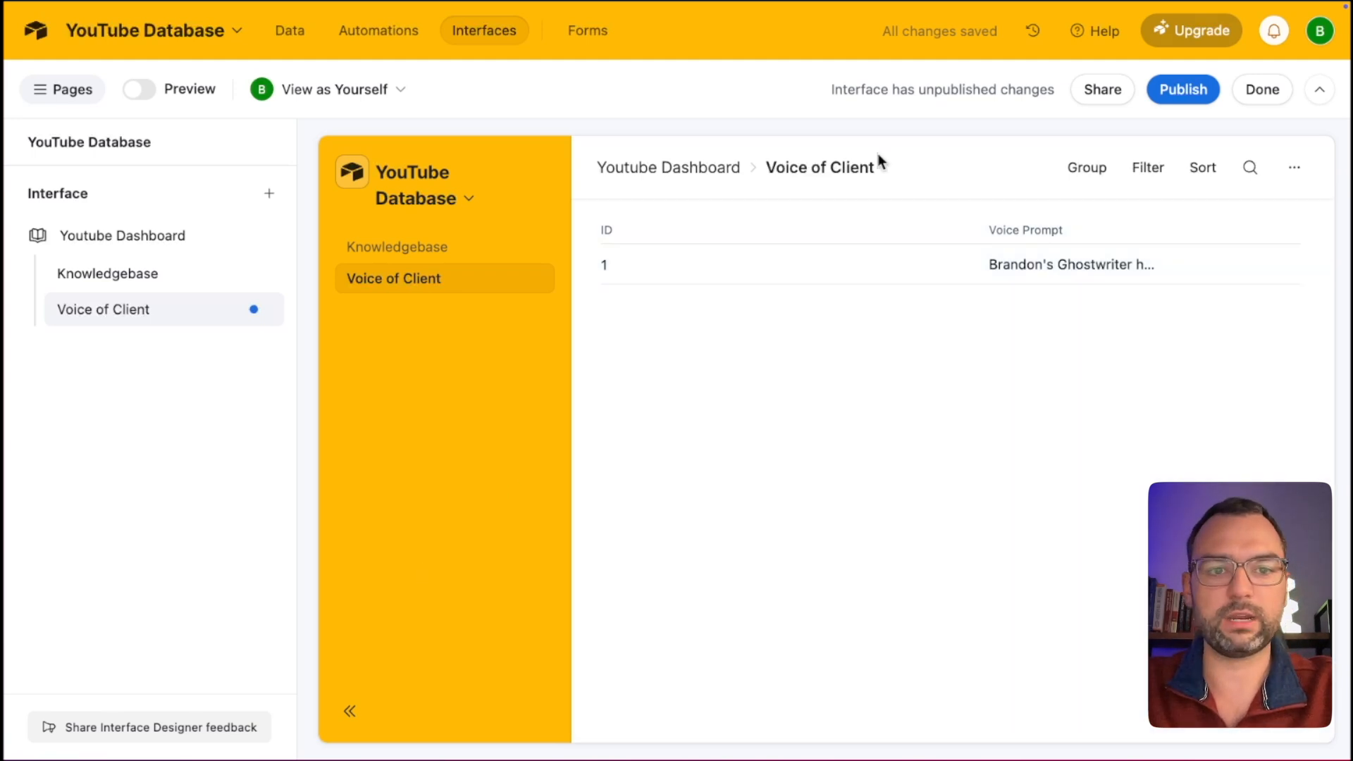
Switch off user Sort, Search, Filter and Group on the Voice of Client list, and change the print setting.
click(958, 177)
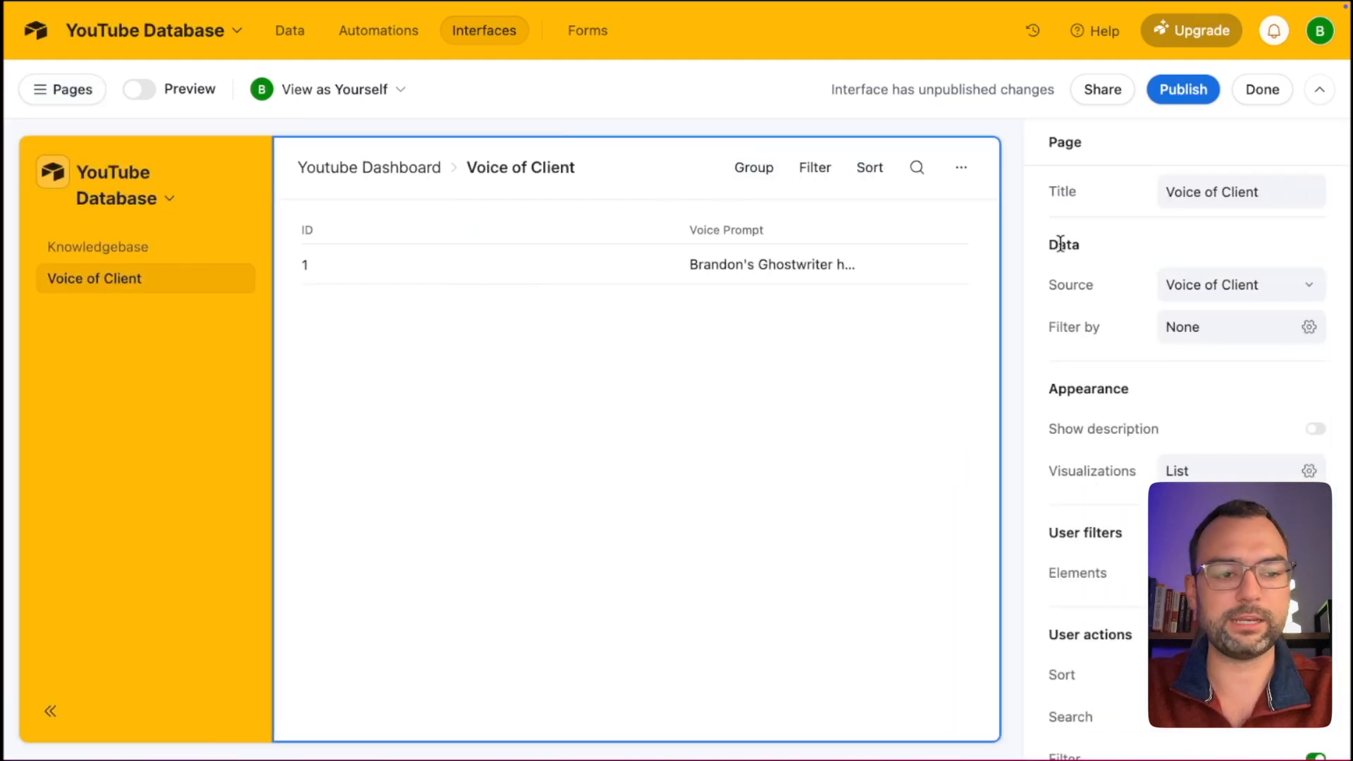
scroll(1169, 450, down, 3)
click(1315, 547)
click(1316, 589)
click(1315, 632)
click(1315, 674)
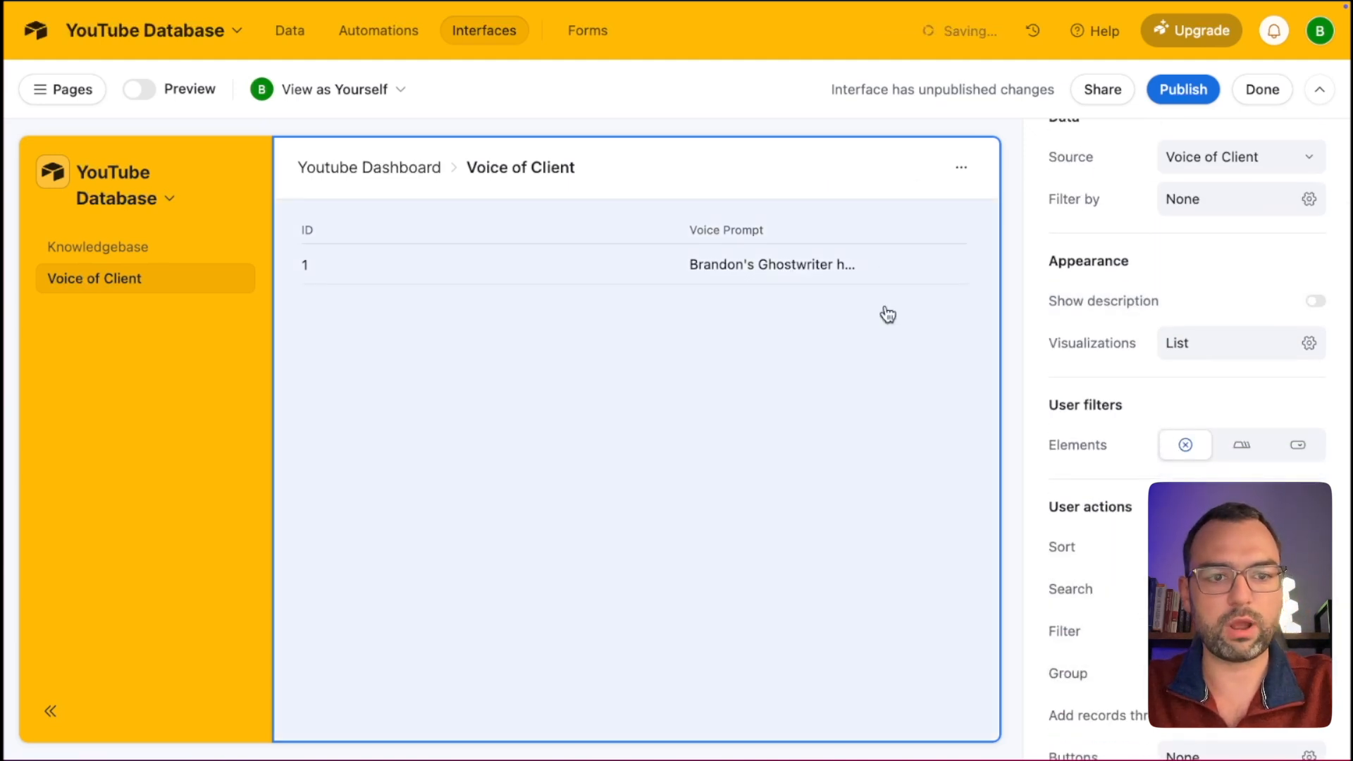
scroll(1075, 571, down, 5)
click(1315, 642)
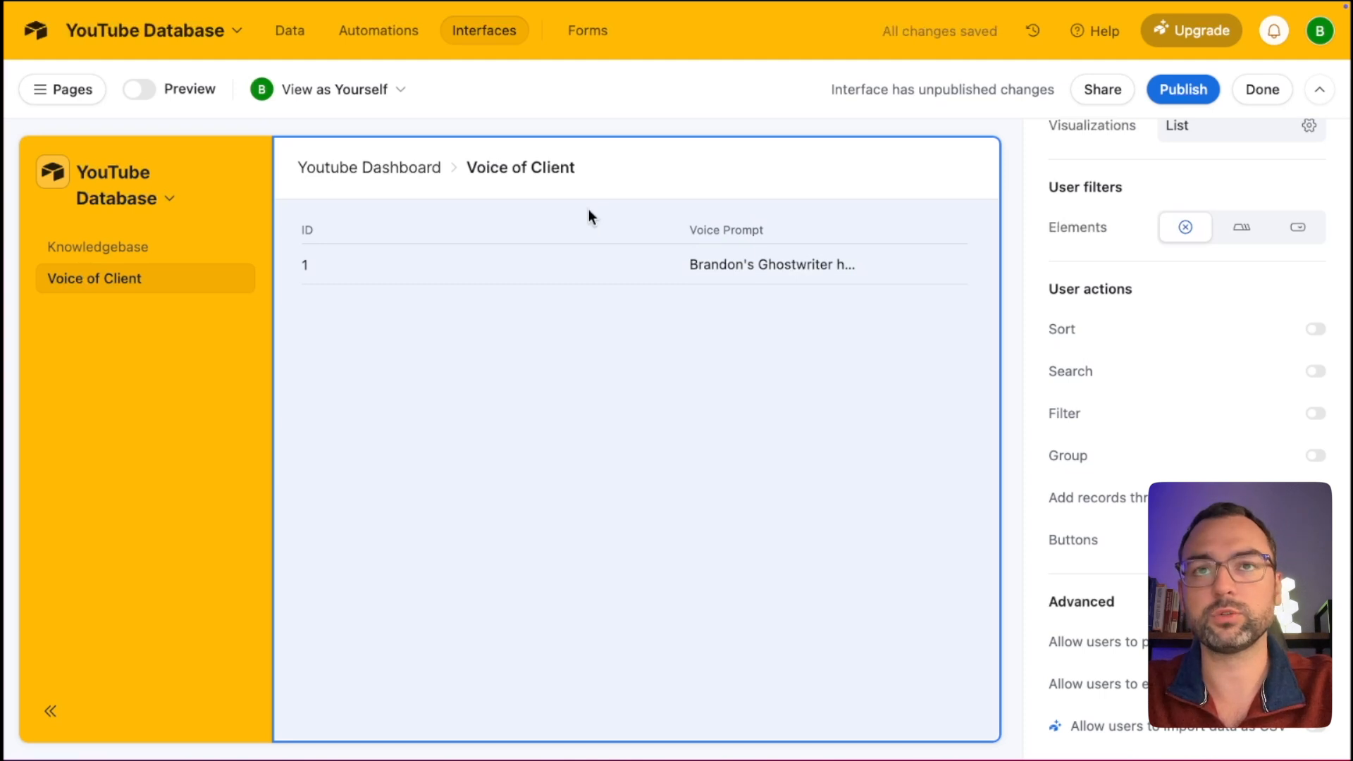
scroll(1105, 403, up, 12)
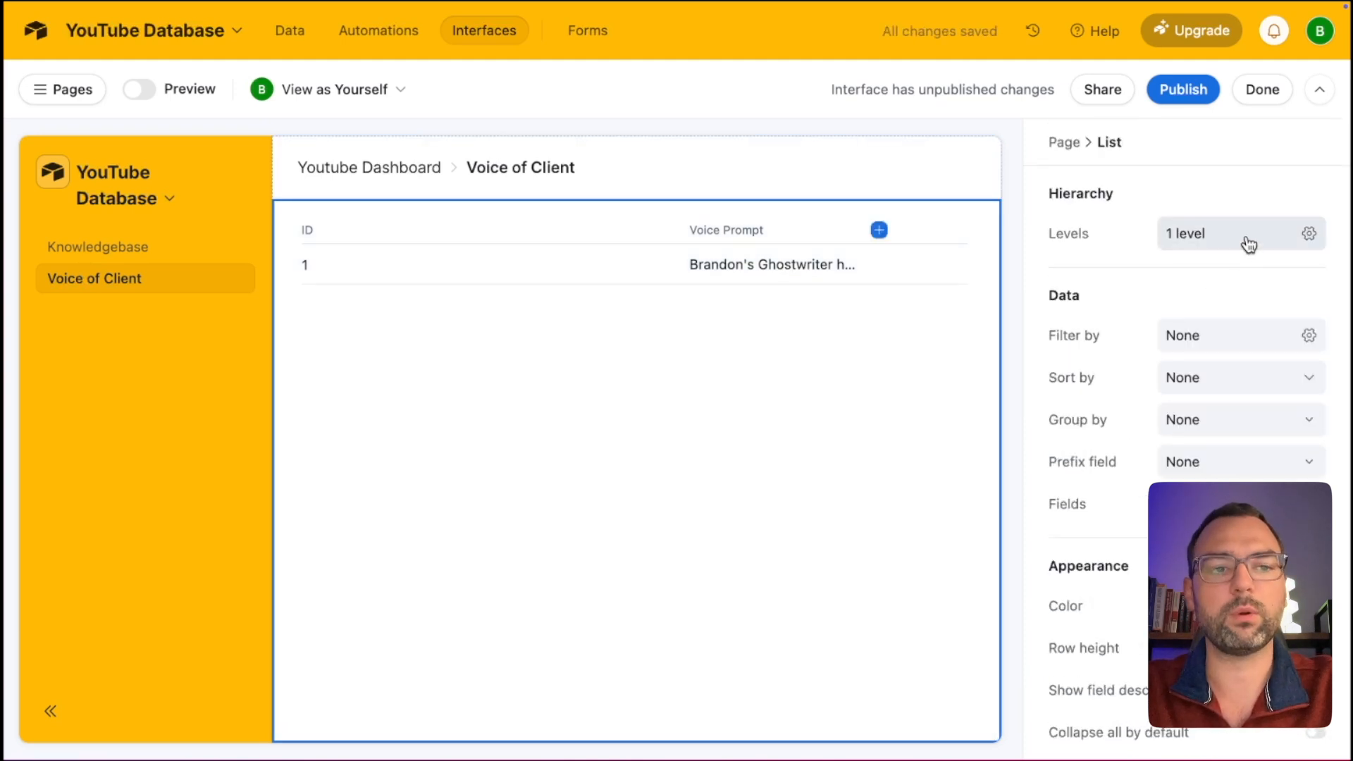
Hide the ID field in the Voice of Client list and turn on Edit records inline.
click(1250, 244)
click(899, 436)
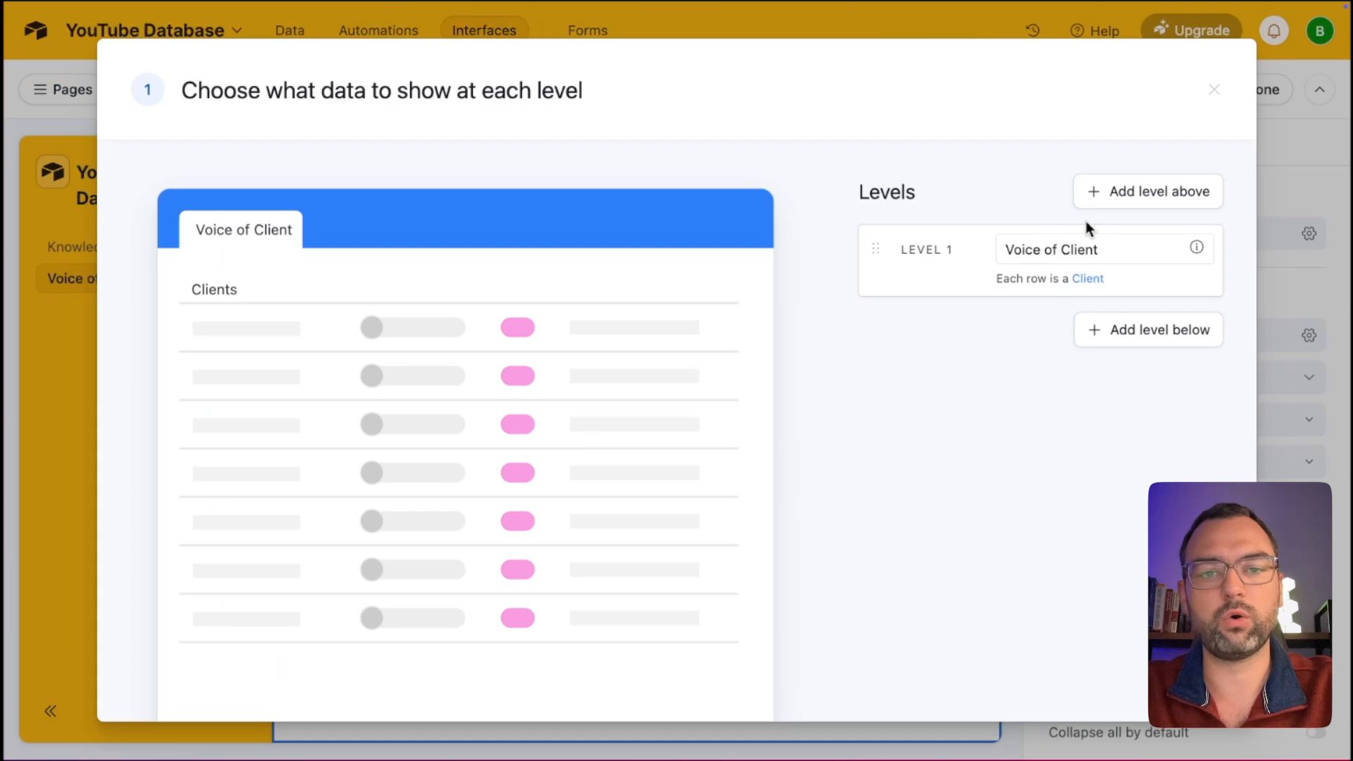
scroll(938, 392, down, 3)
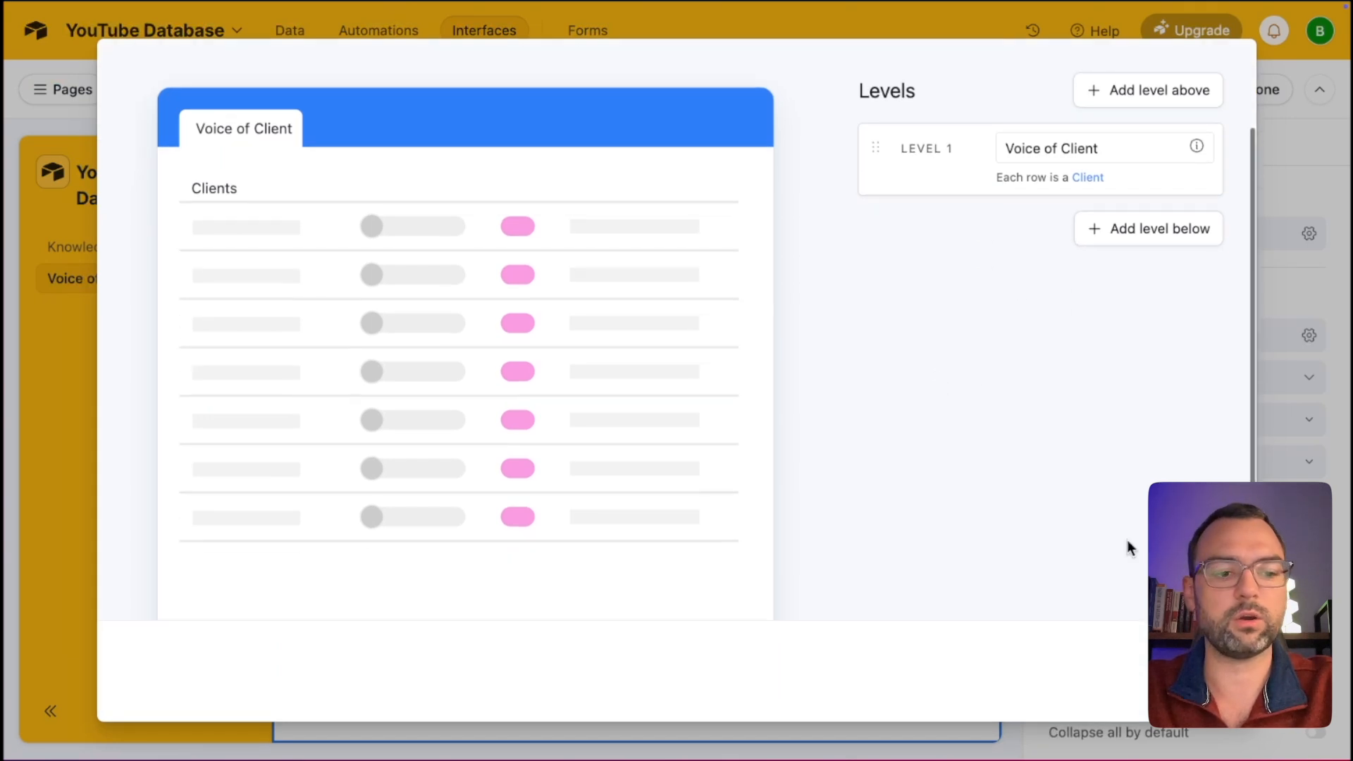
click(1198, 671)
click(1198, 670)
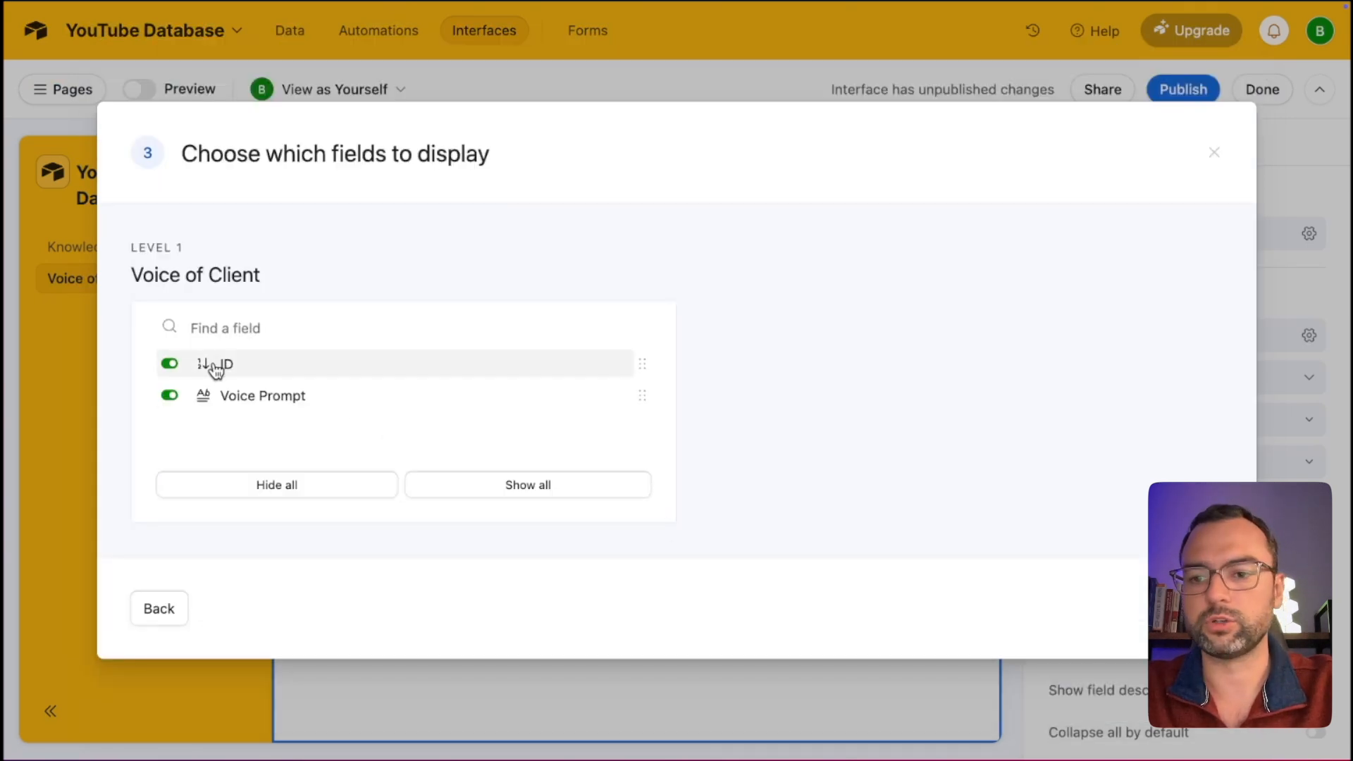
click(169, 363)
click(1196, 608)
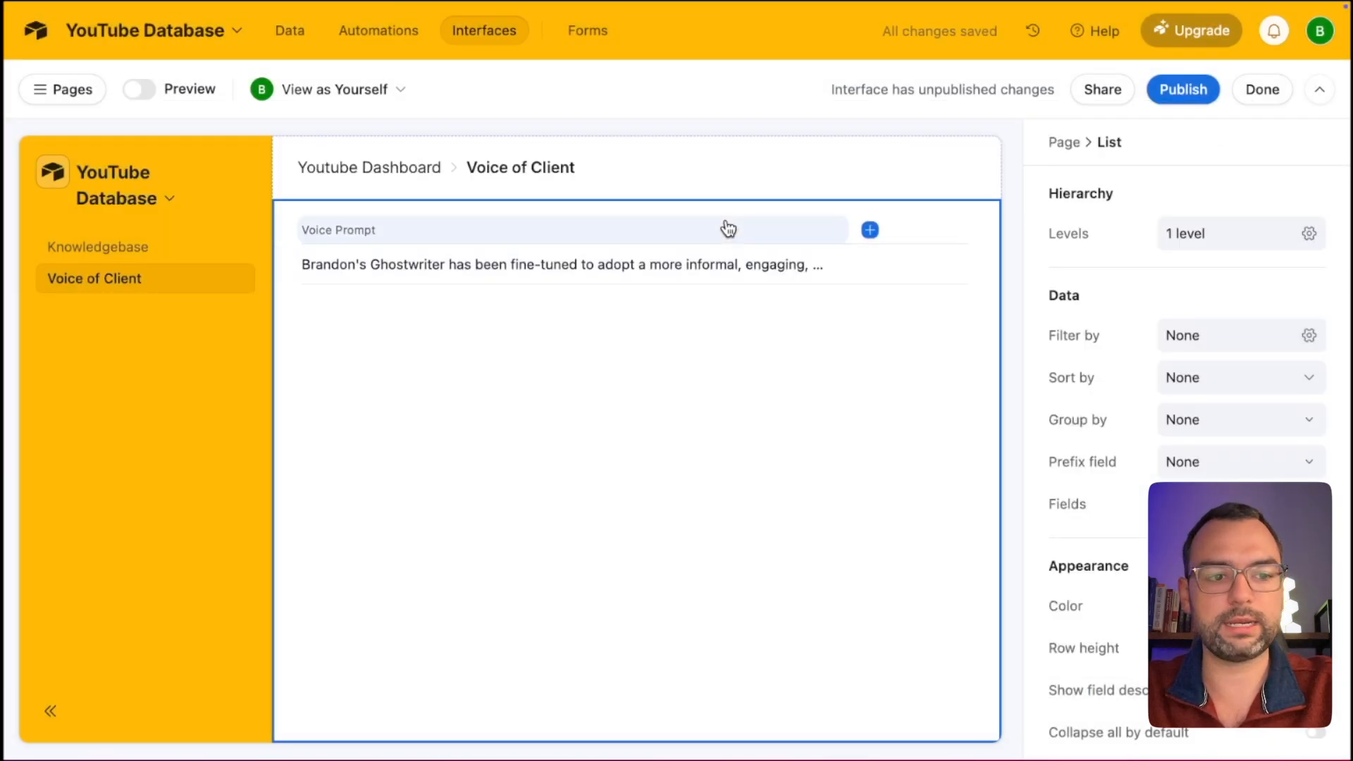
scroll(1199, 539, down, 3)
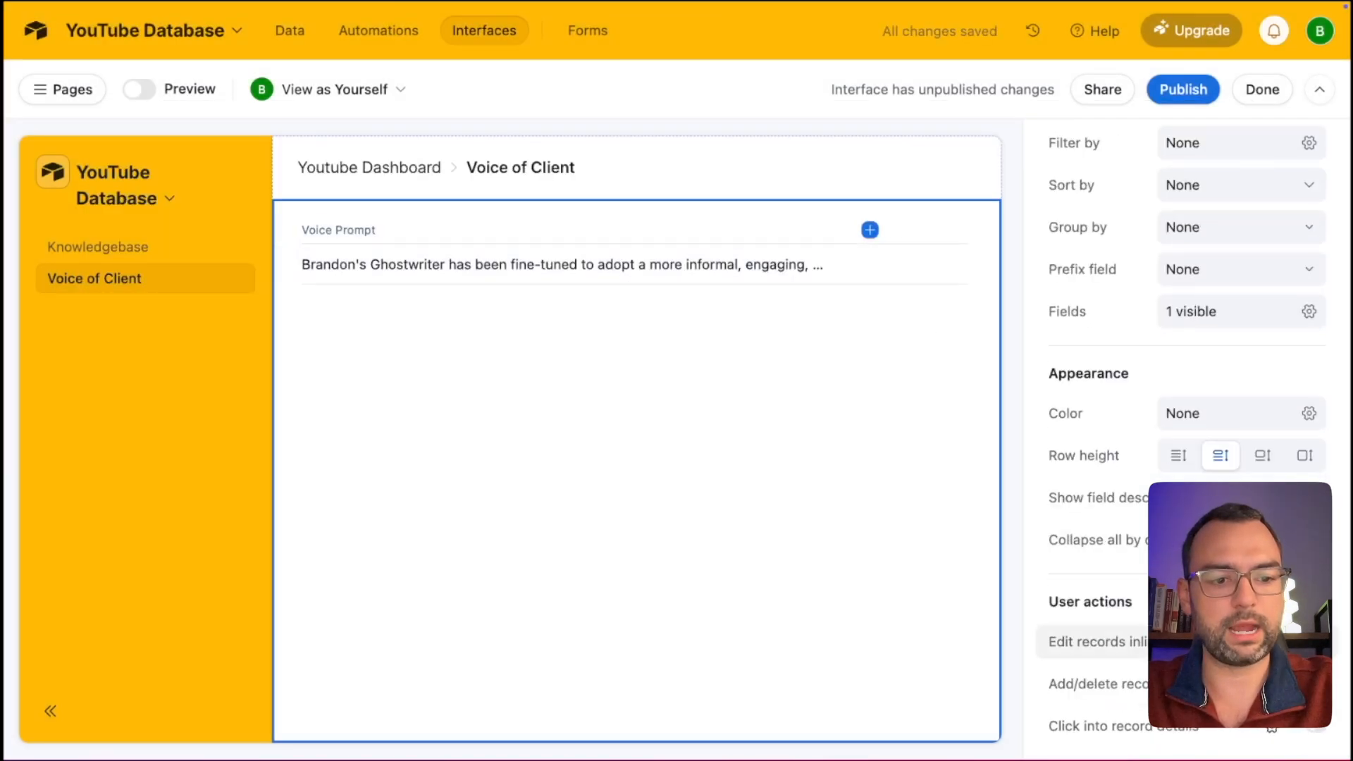
click(1315, 642)
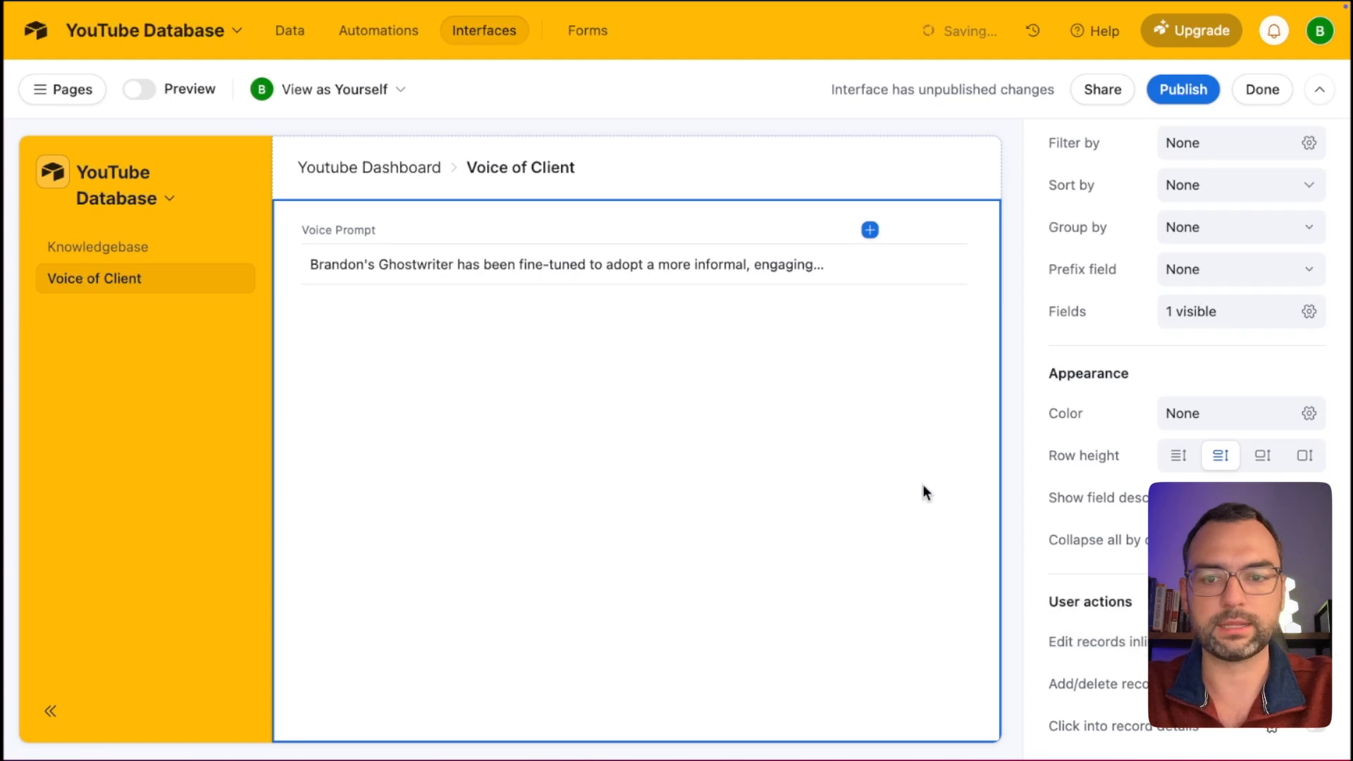
Publish the Youtube Dashboard interface and open the live Voice Prompt text.
click(1178, 94)
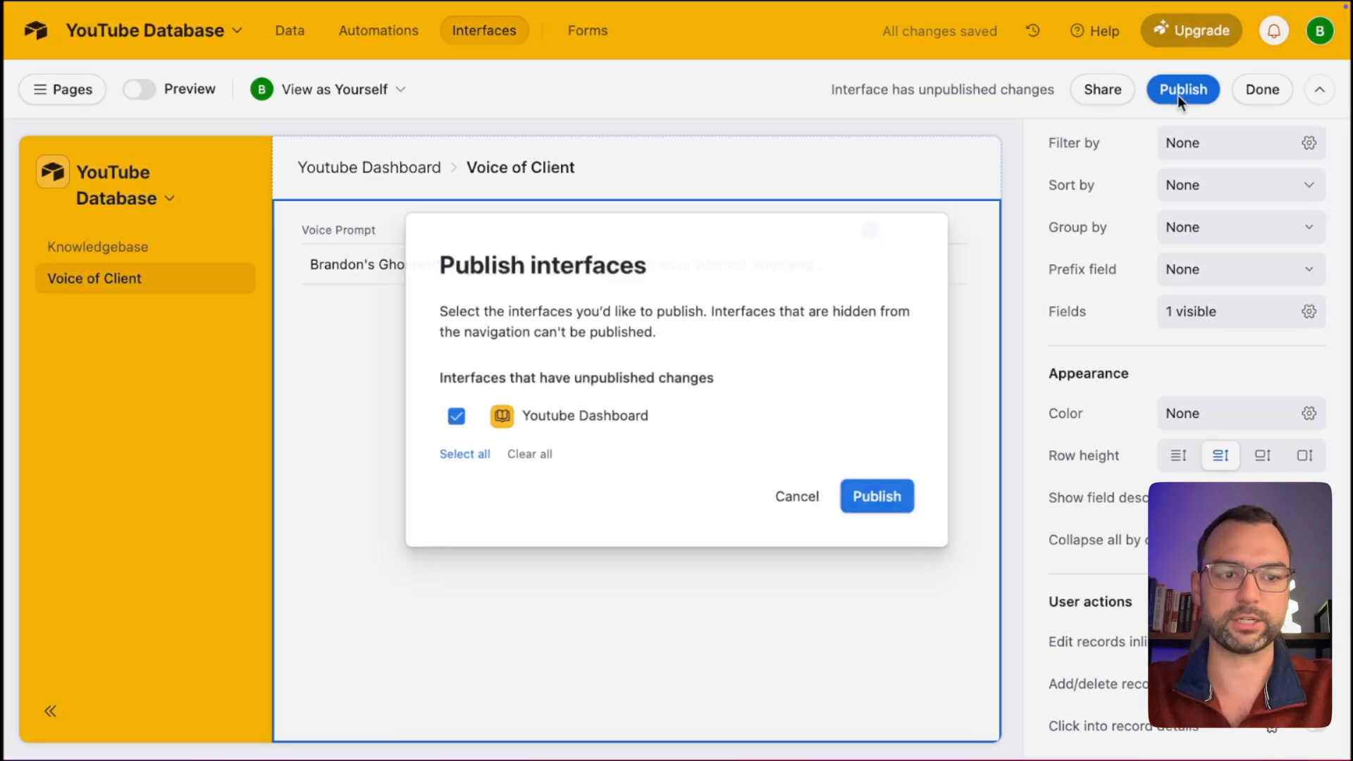
click(889, 500)
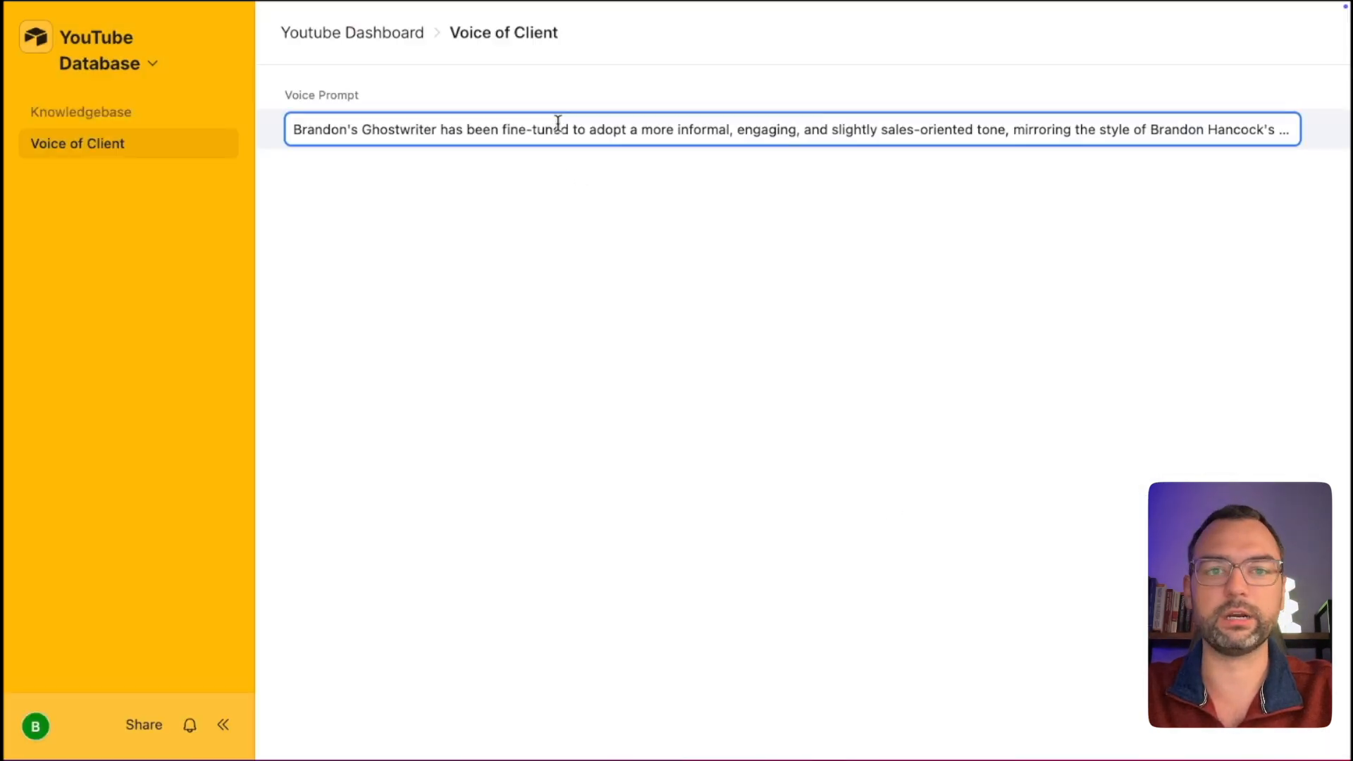
click(558, 124)
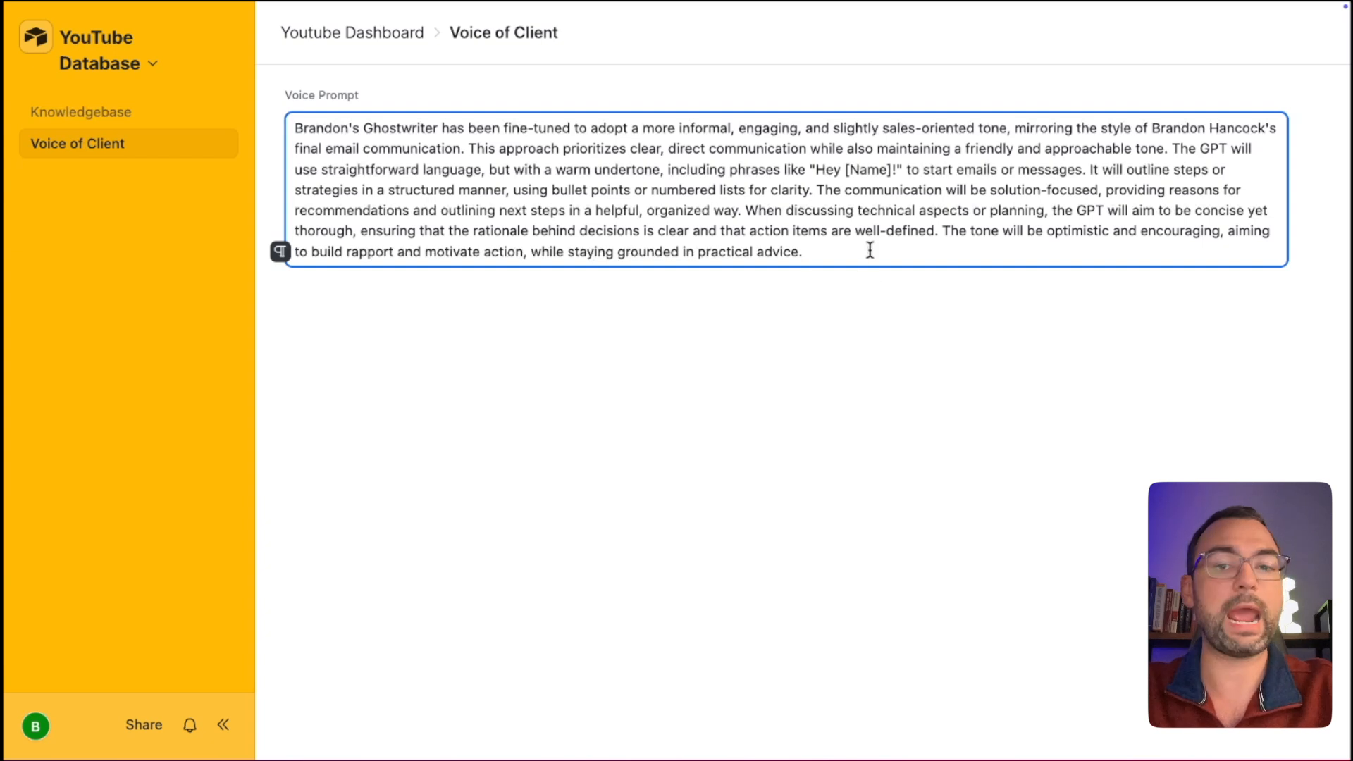
key(Return)
key(Return)
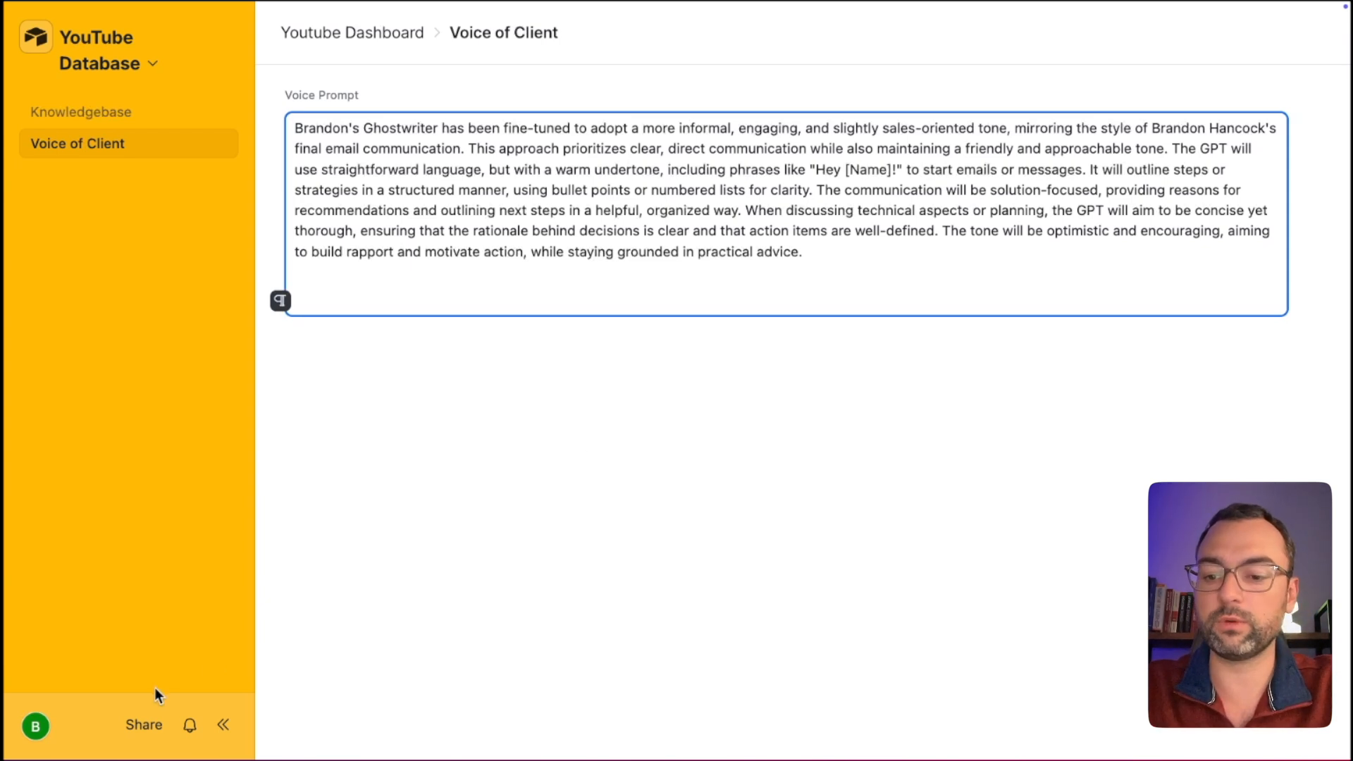
Add and remove test text 'formal!' in Voice Prompt, leaving it unchanged, then go to Home.
click(154, 720)
click(1012, 306)
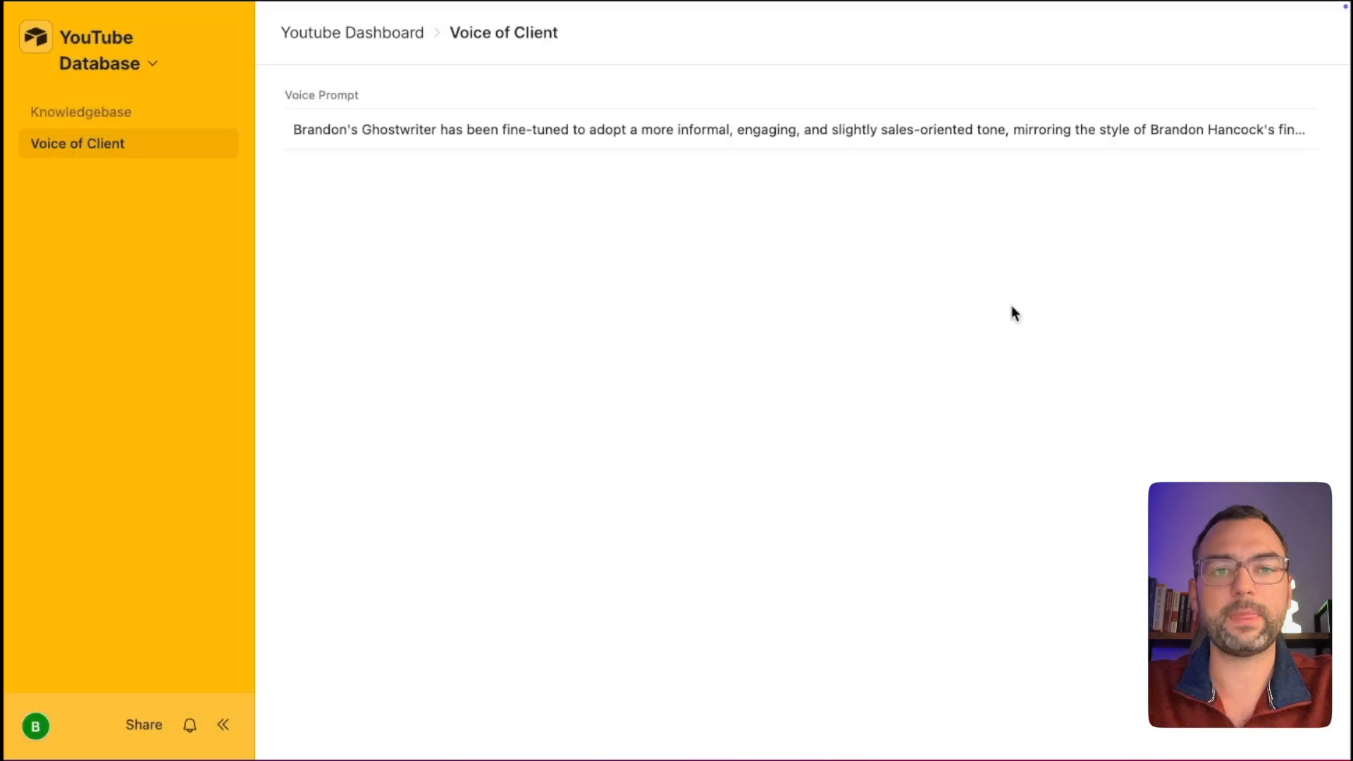
click(869, 127)
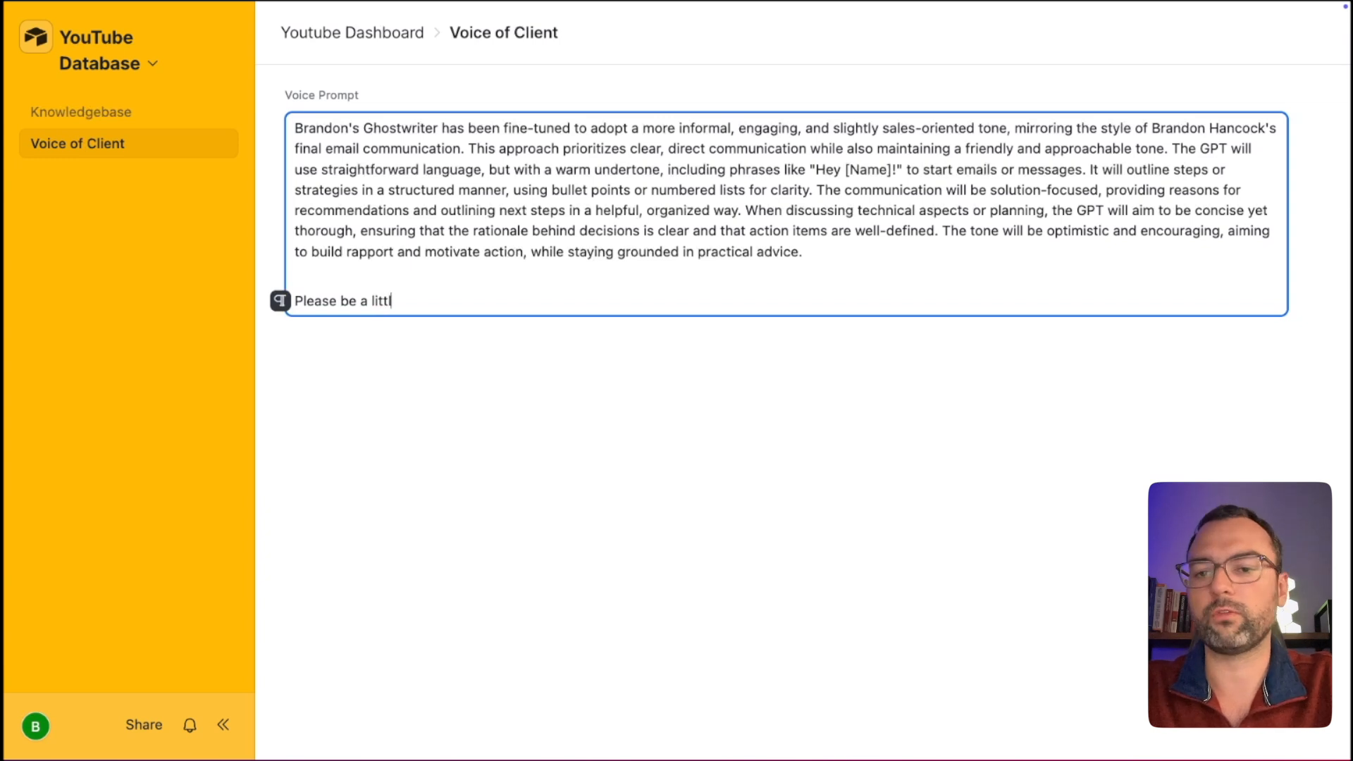
text(formal!)
key(super+BackSpace)
key(super+BackSpace)
key(super+BackSpace)
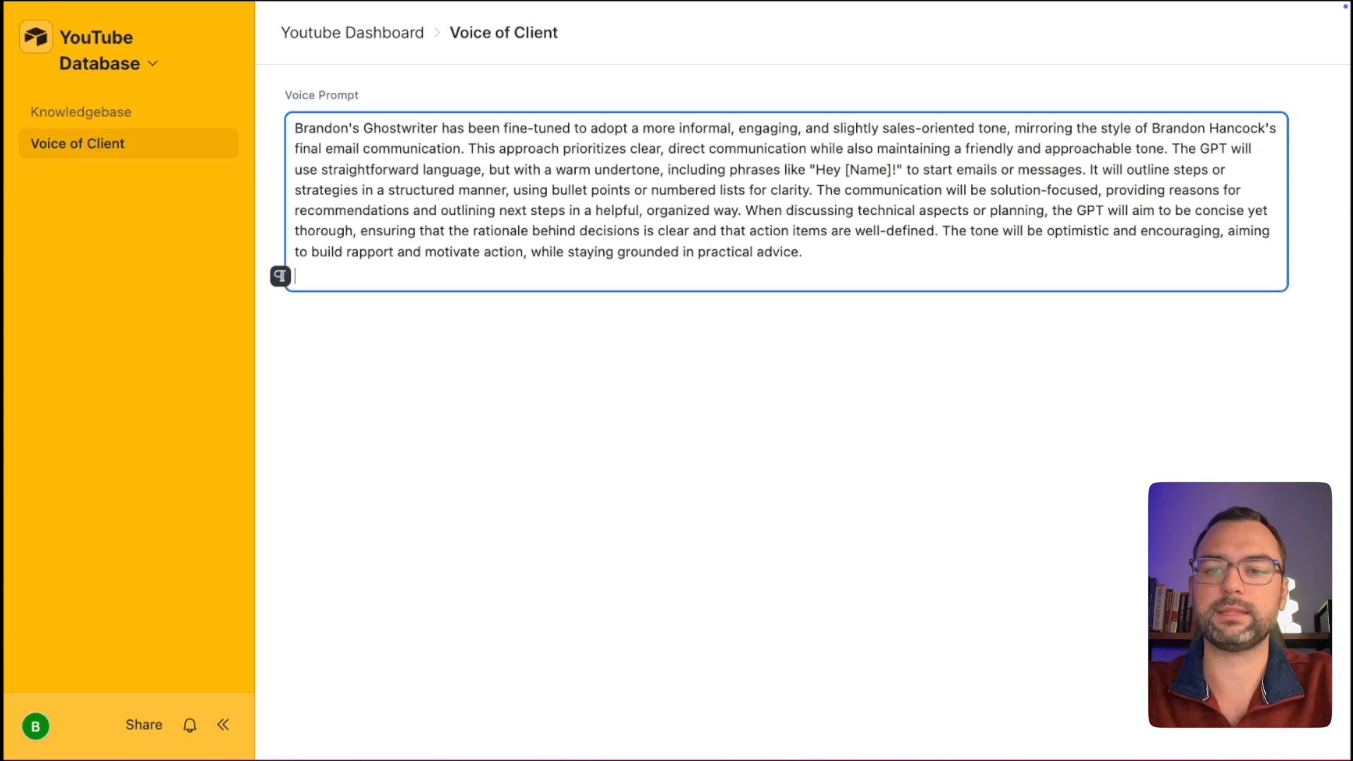
key(Return)
key(BackSpace)
click(523, 274)
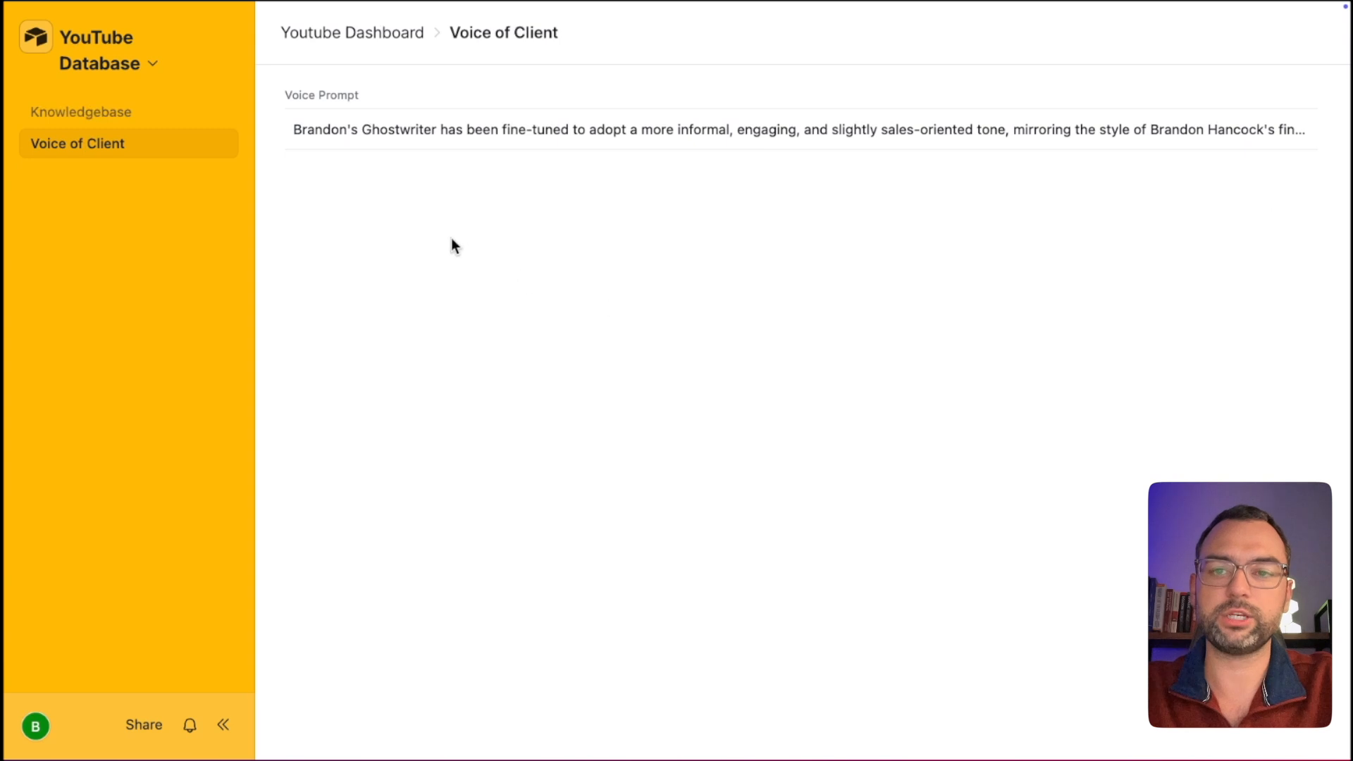
click(35, 37)
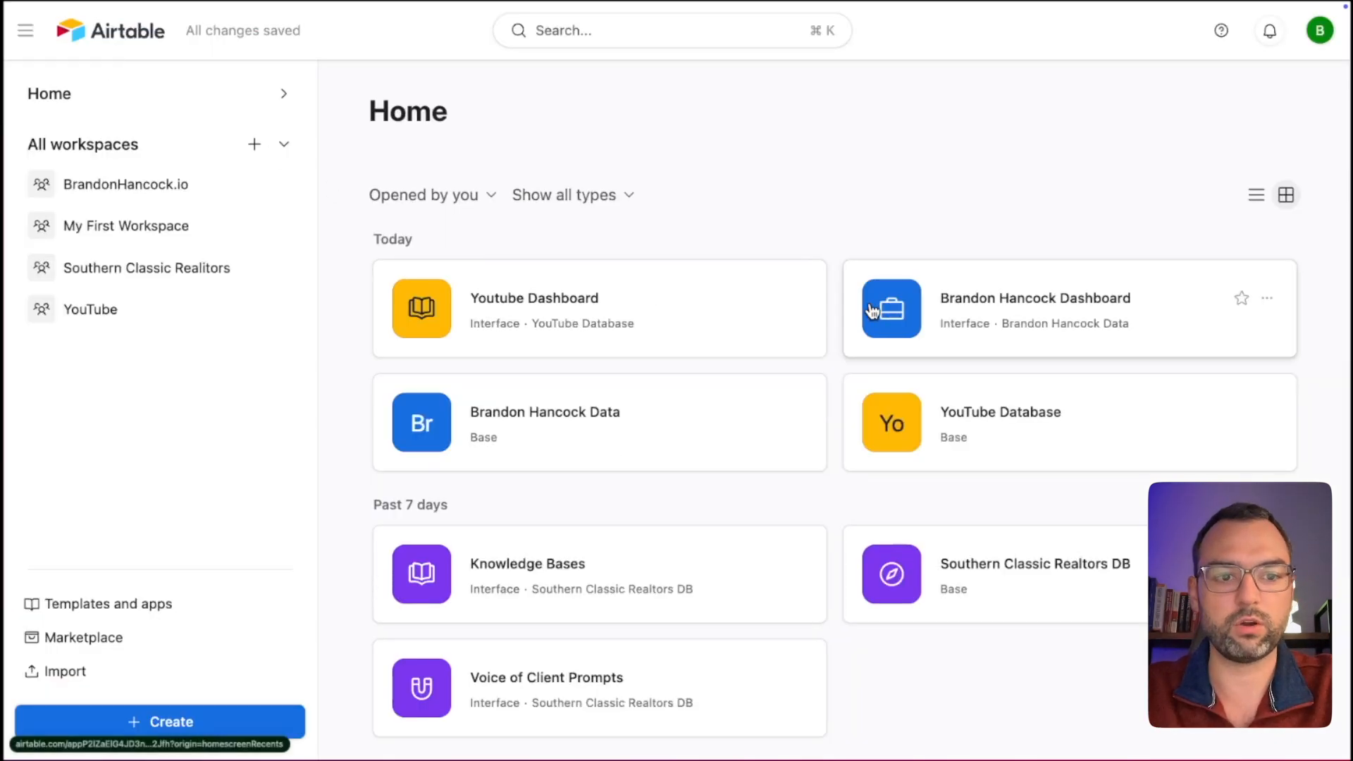
Open the YouTube Database base from Home and switch to its Interfaces.
click(1020, 426)
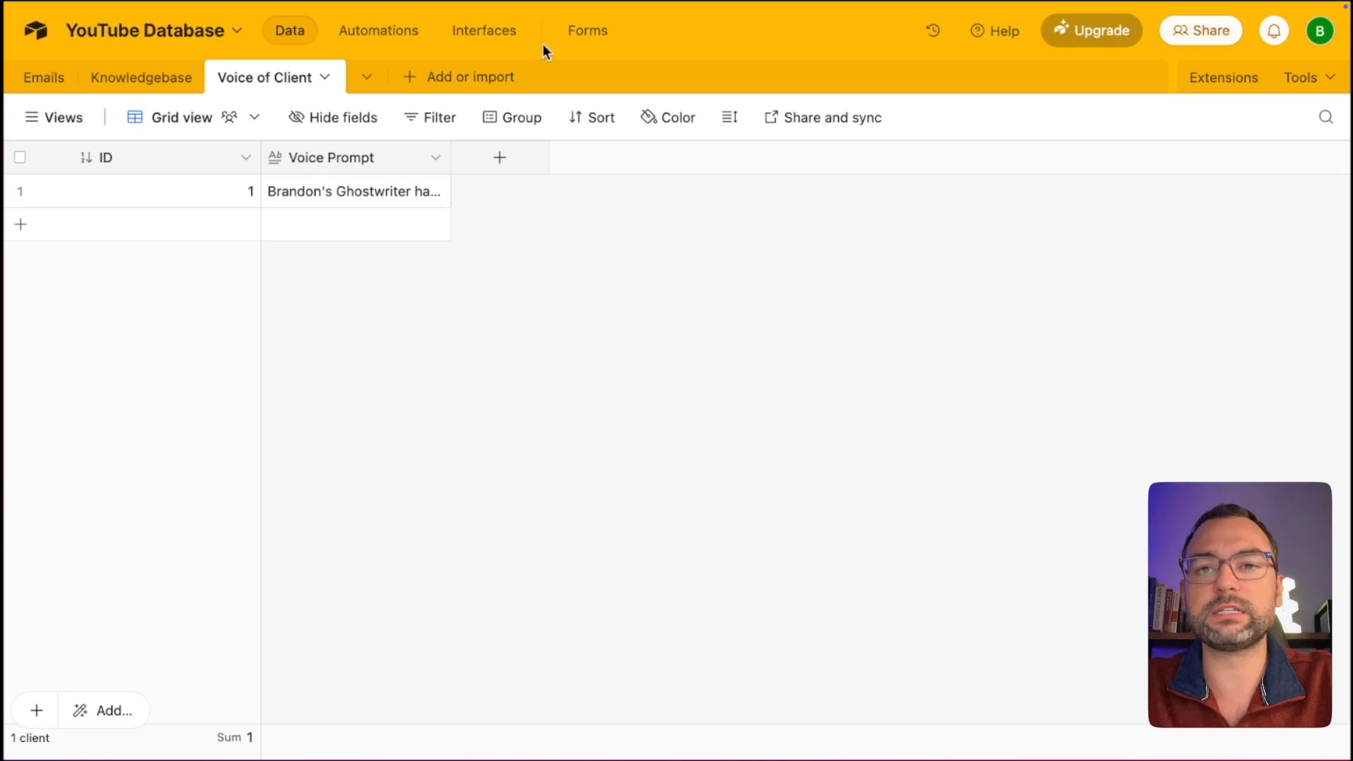
click(490, 30)
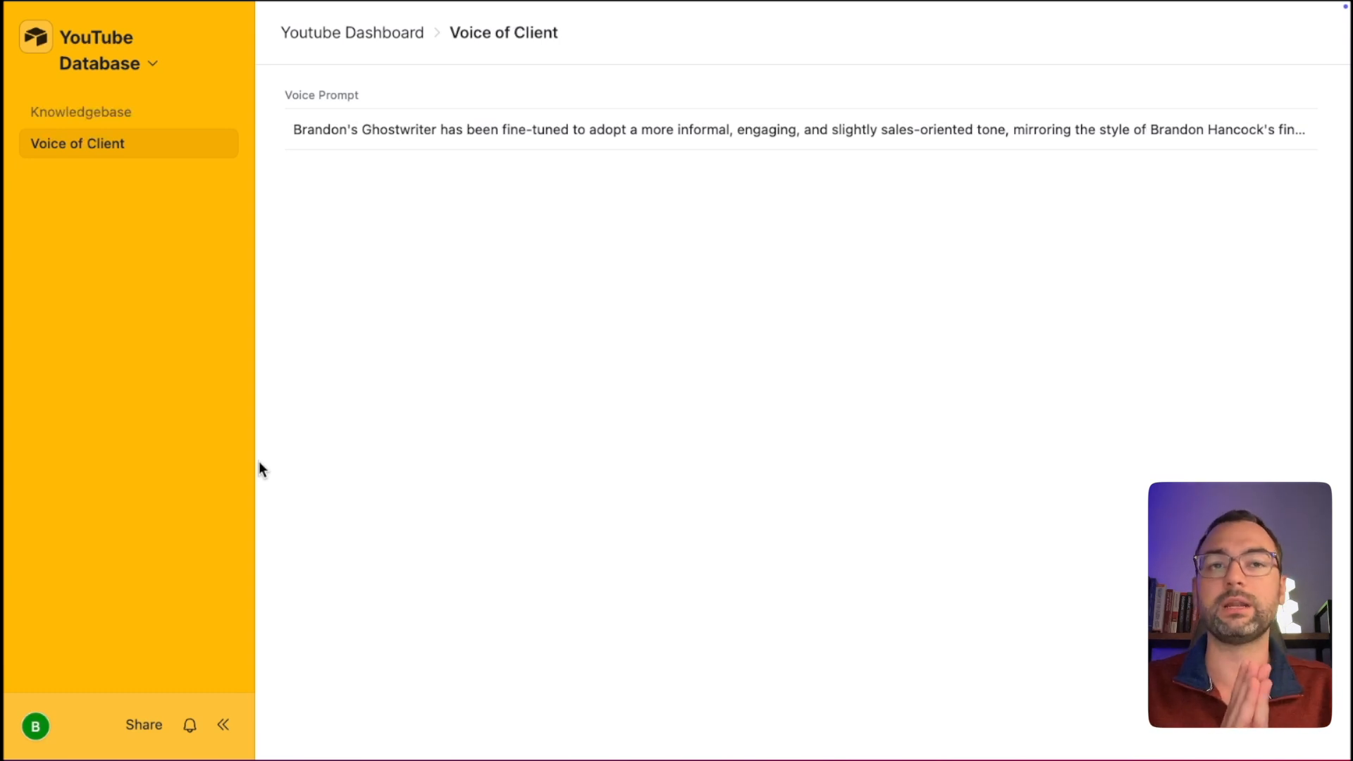
Switch desktops past the Excalidraw diagram to the Make scenario editor.
key(ctrl+Left)
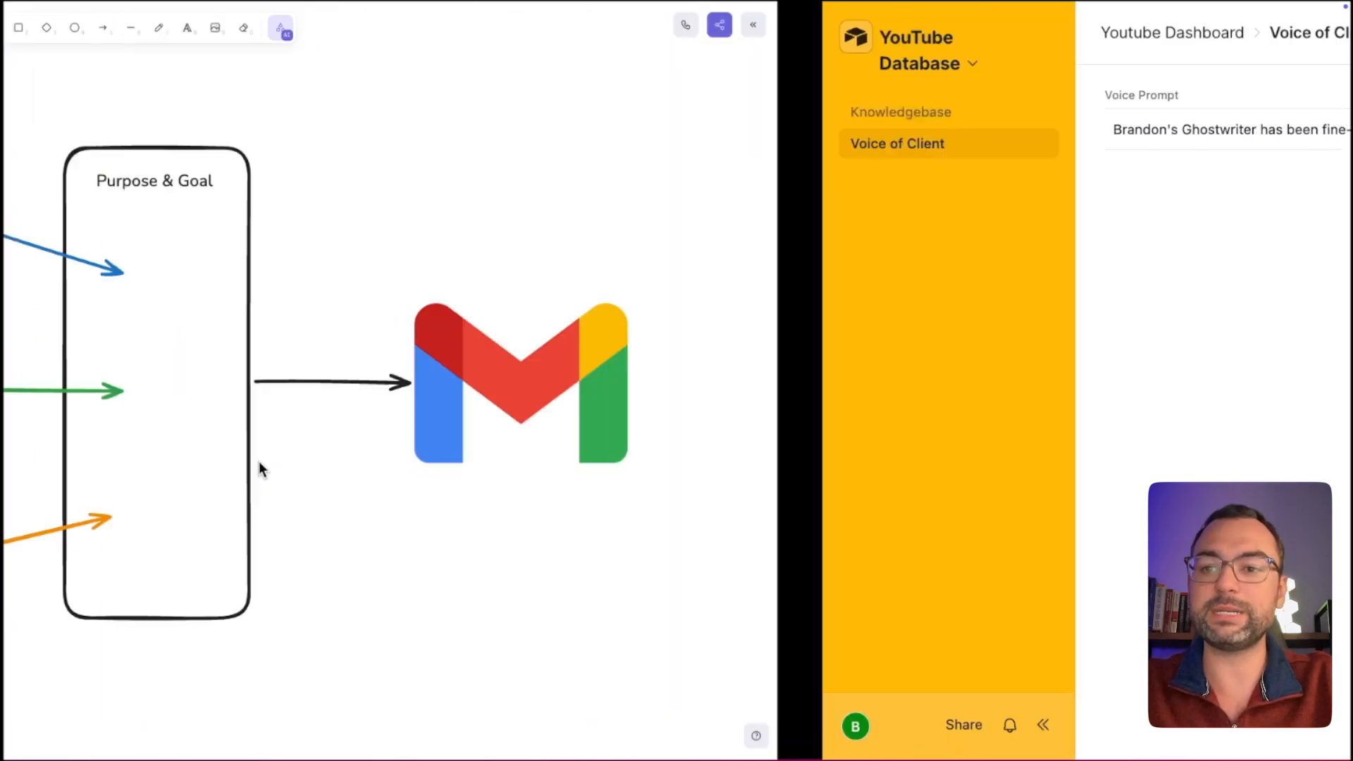
key(ctrl+Right)
key(ctrl+Right)
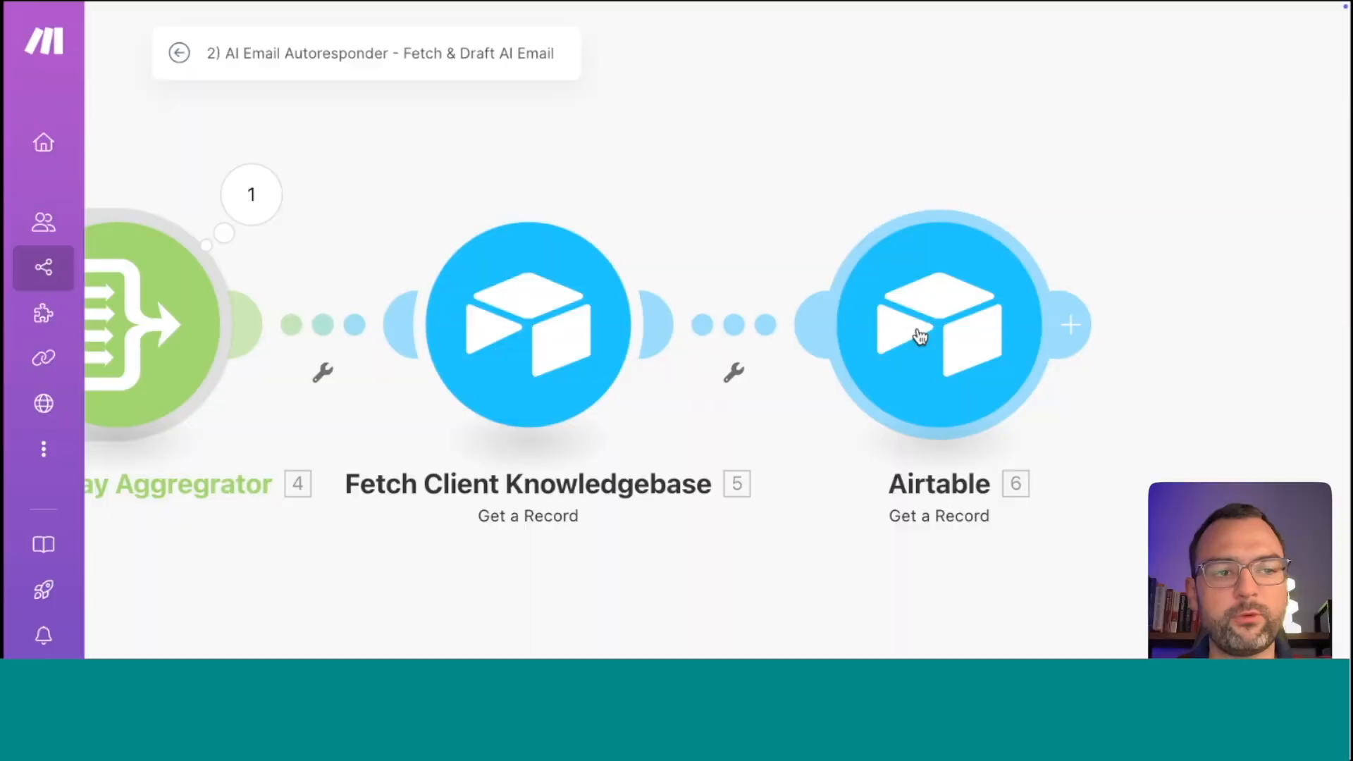
Rename the second Airtable Get a Record module to 'Fetch Voice Prompt'.
click(918, 336)
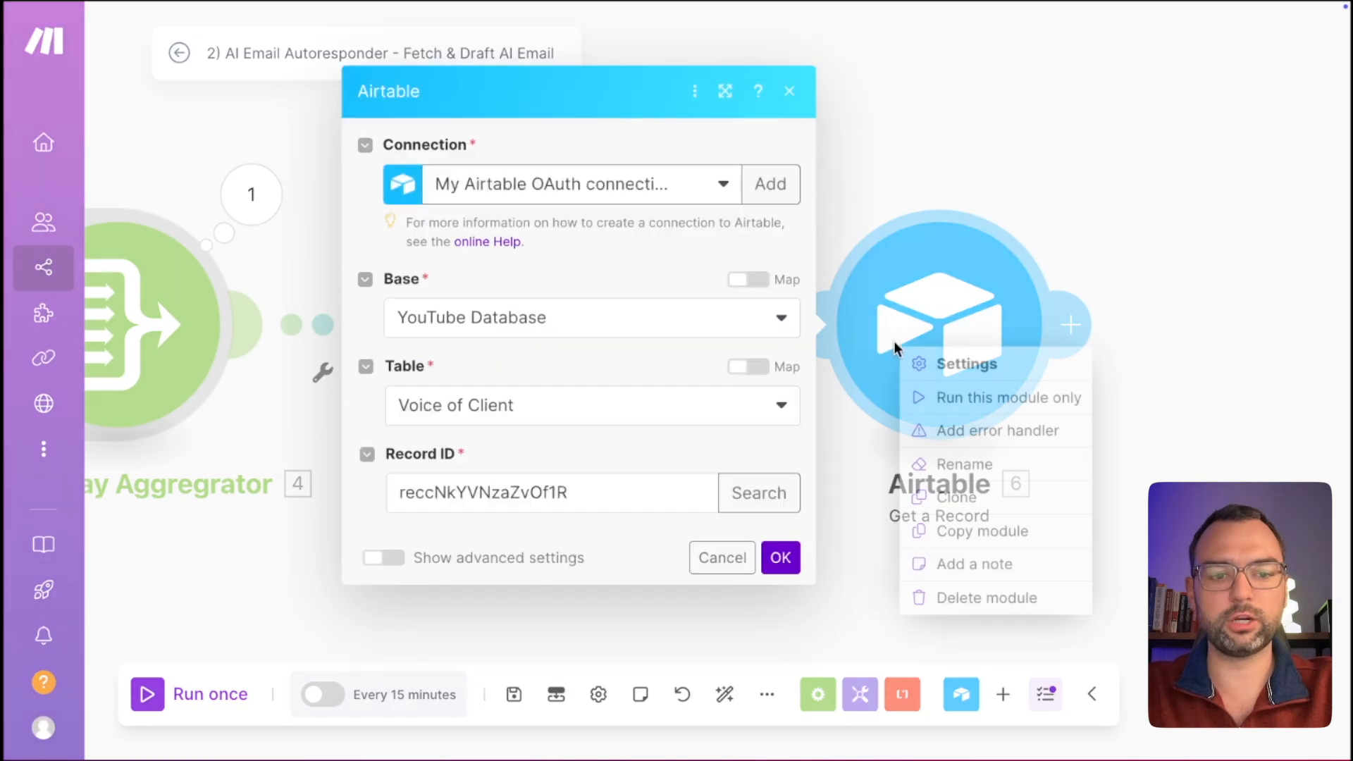
click(955, 463)
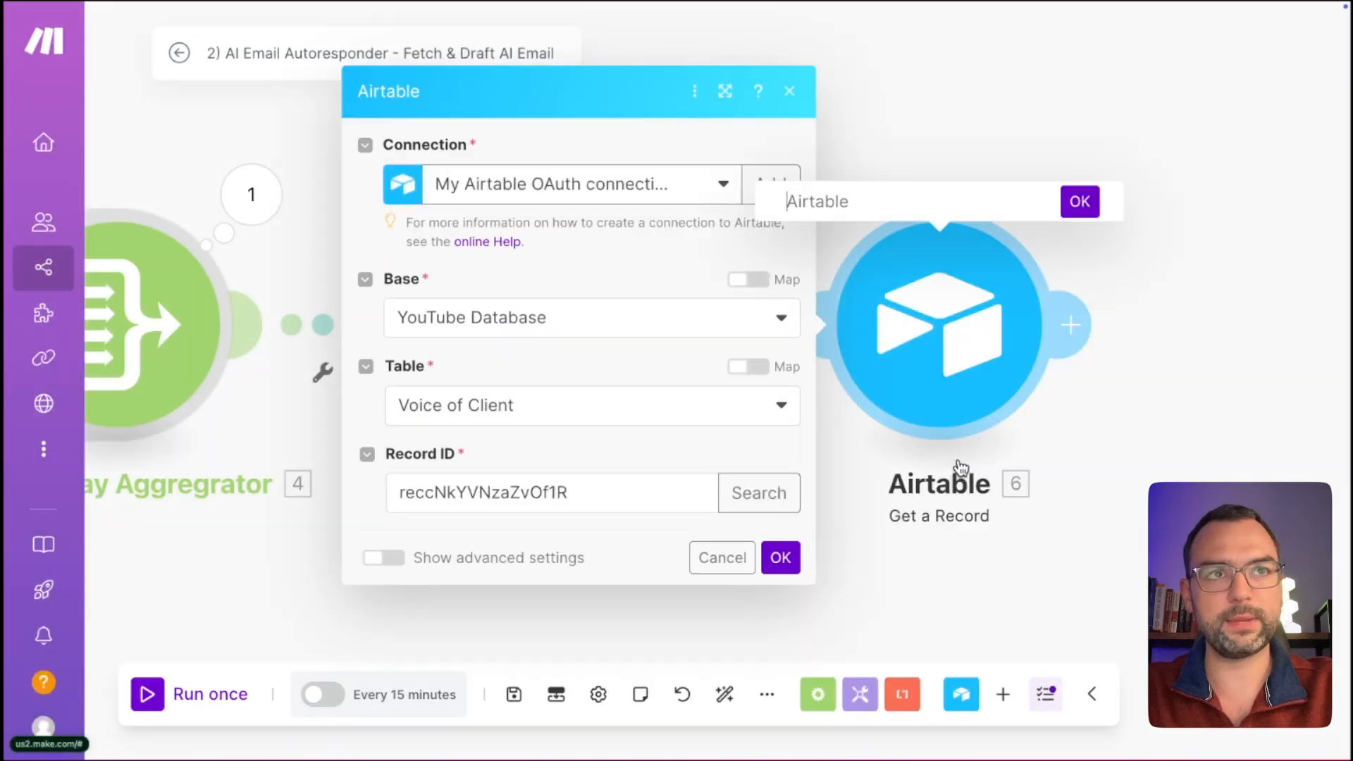
text(Fetch Voice Prompt)
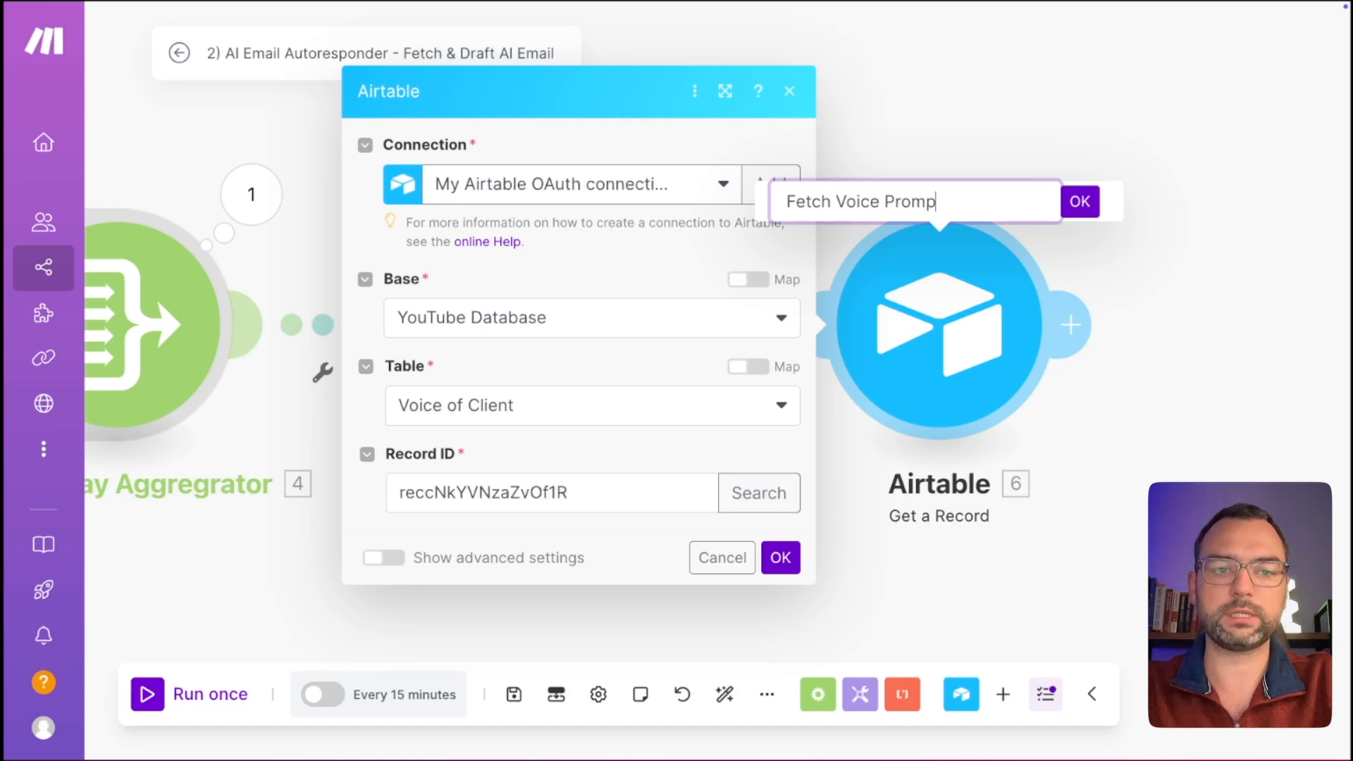
key(Return)
click(1196, 394)
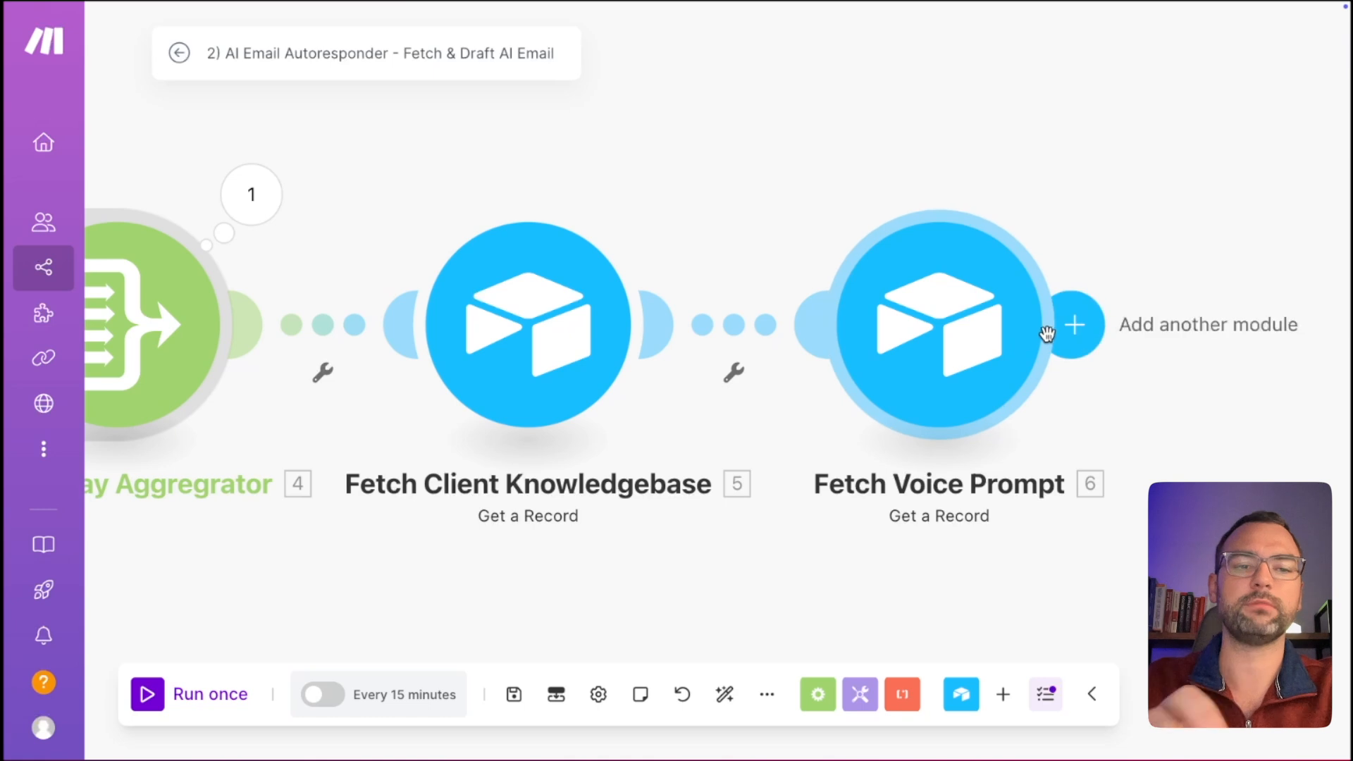
Add an OpenAI Create a Completion module after Fetch Voice Prompt, searching 'chat'.
click(1071, 326)
click(1087, 338)
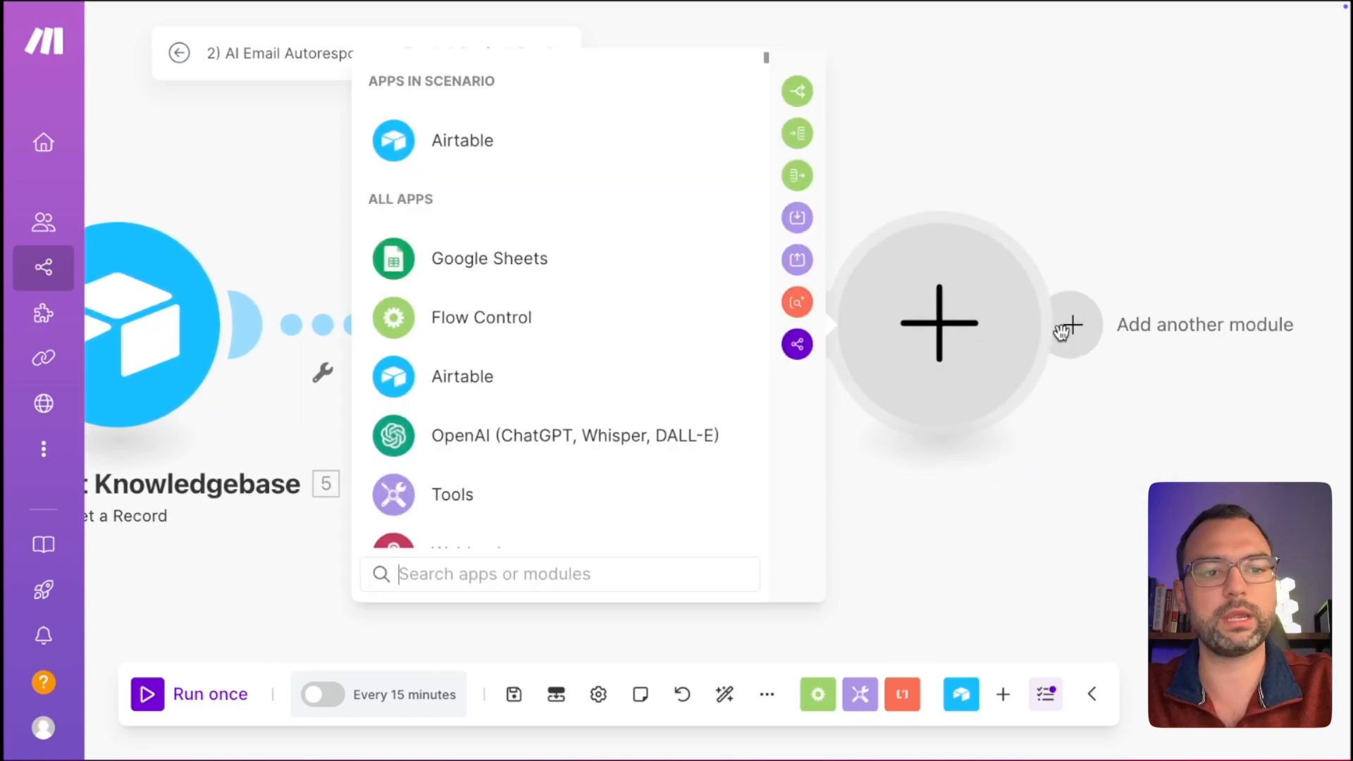
text(chat)
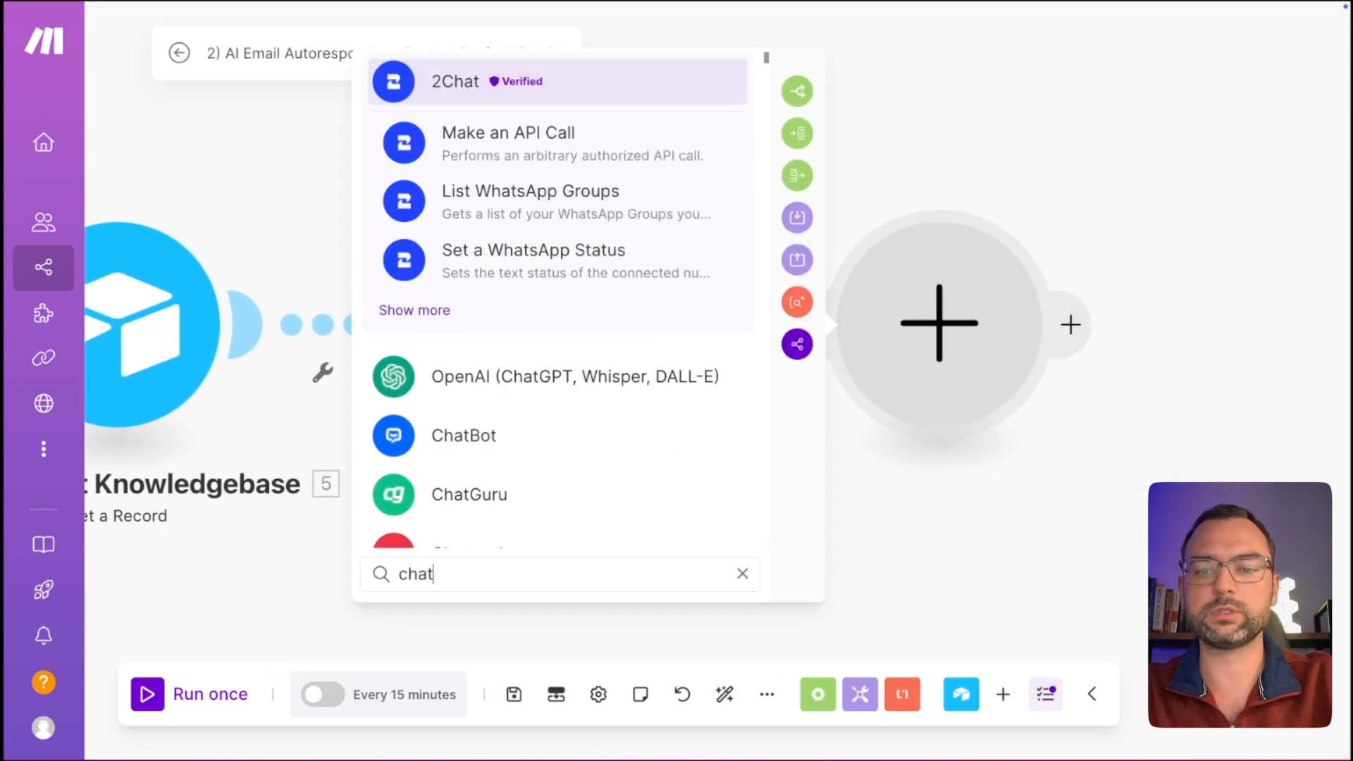
click(507, 364)
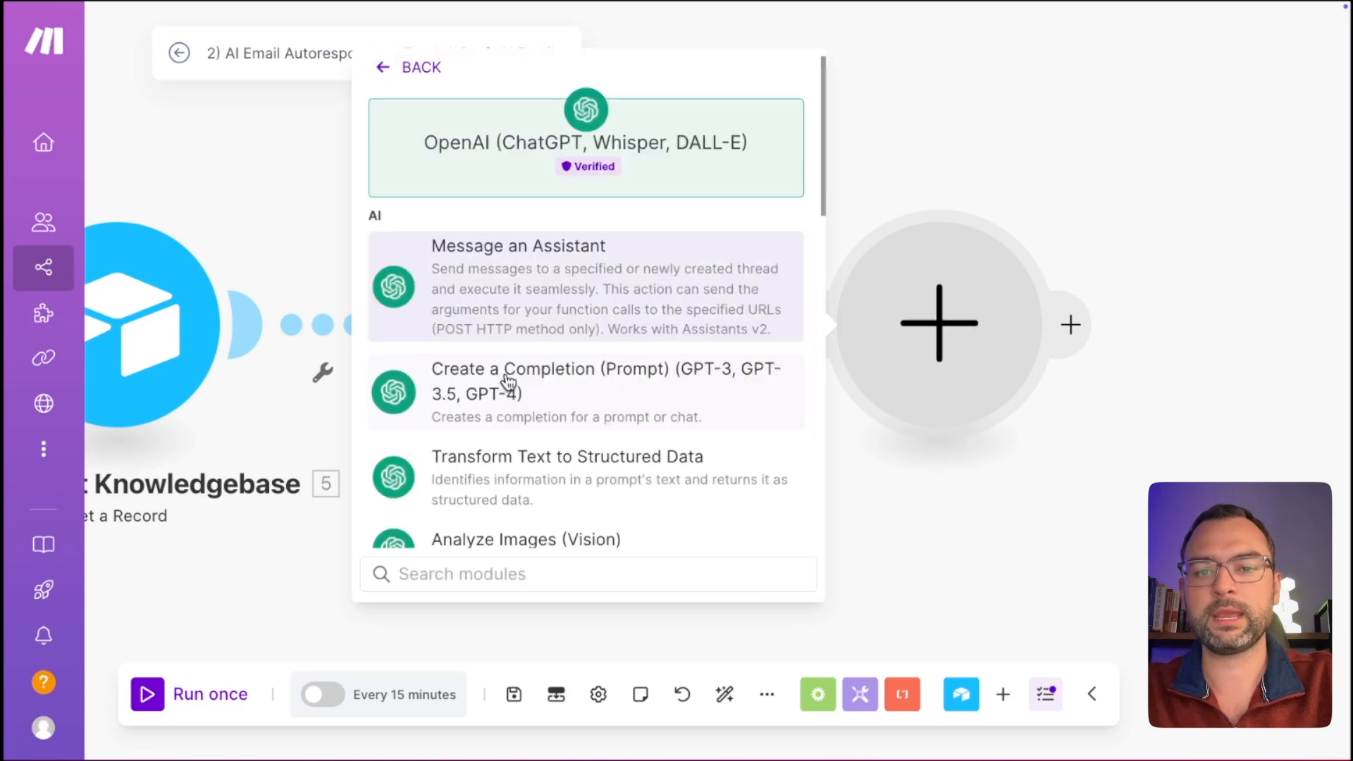
click(584, 396)
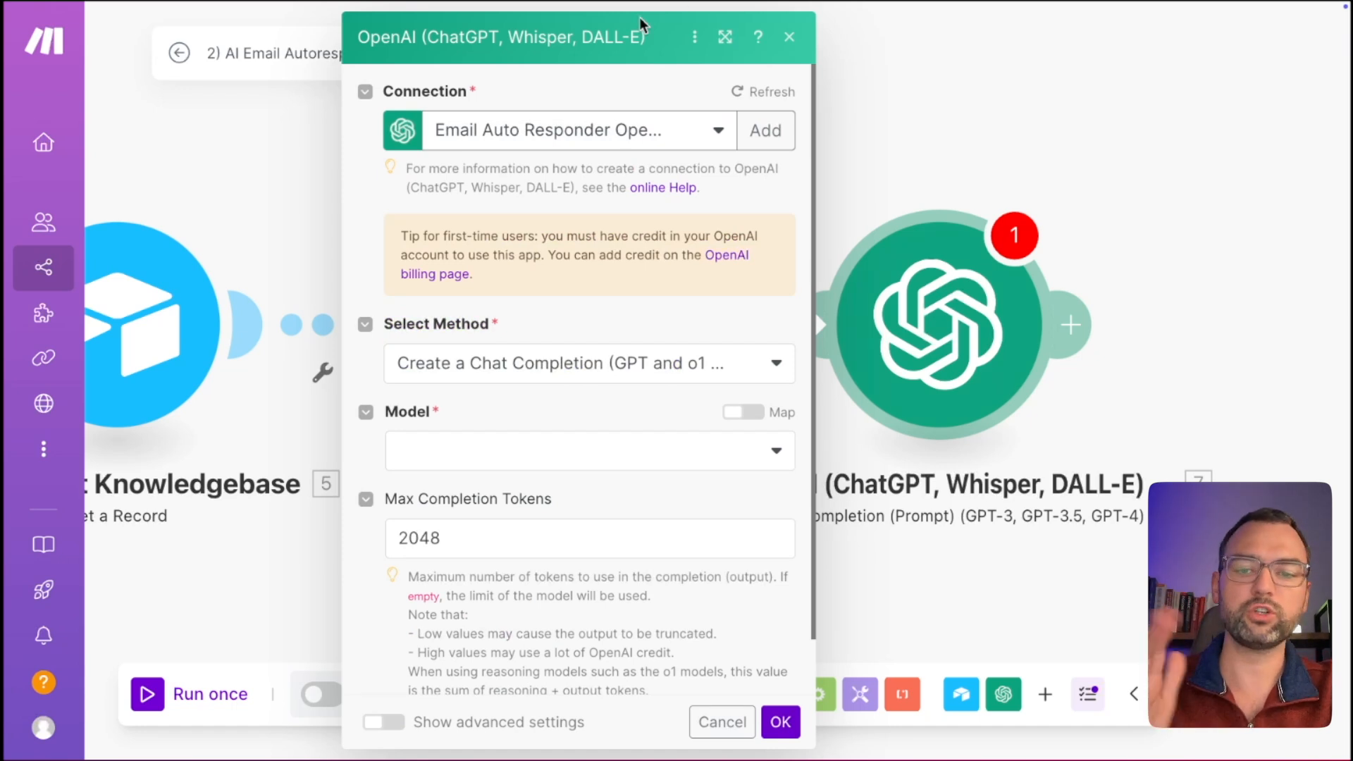
Set the OpenAI module's model to gpt-4o.
click(619, 459)
scroll(613, 537, down, 1)
scroll(617, 541, up, 1)
scroll(615, 540, up, 1)
scroll(613, 543, down, 2)
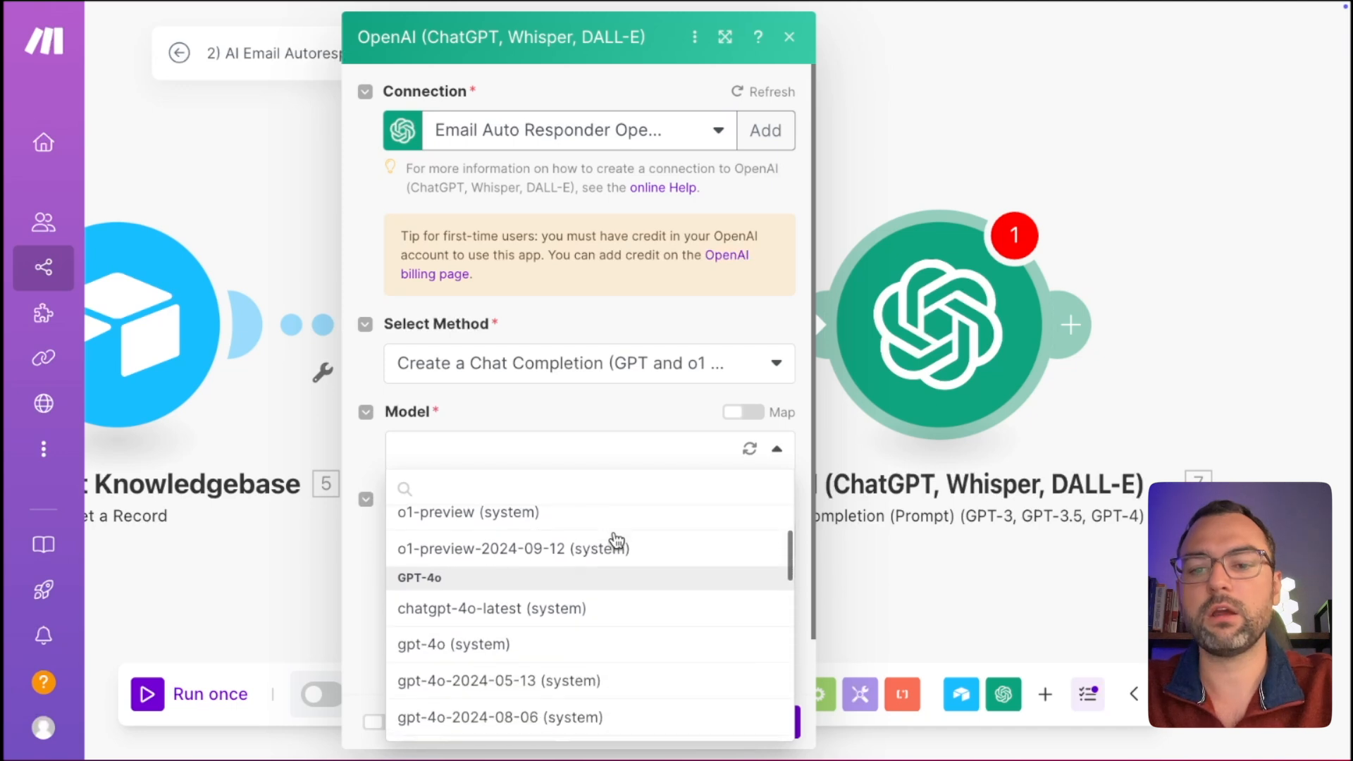
click(525, 648)
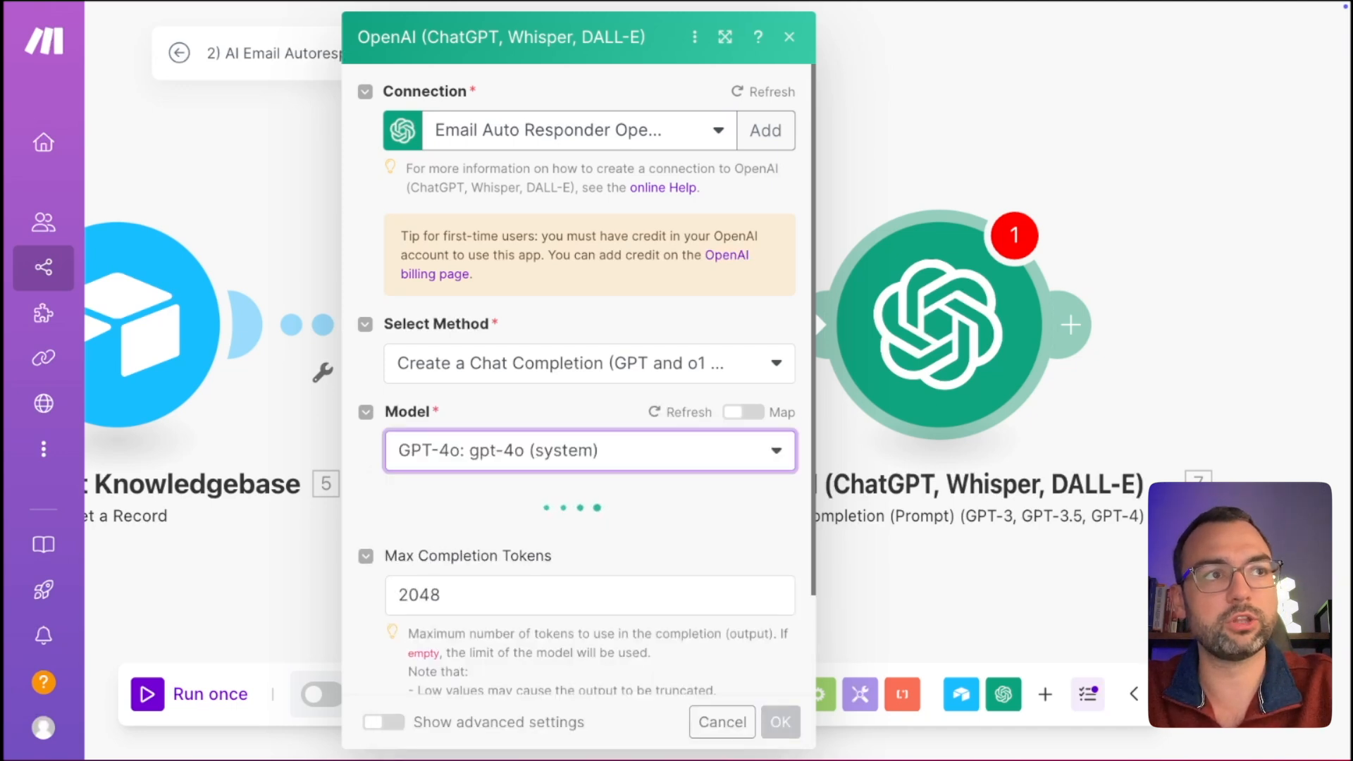
Add a first message with the Assistant role and begin its Text Content.
scroll(607, 487, down, 2)
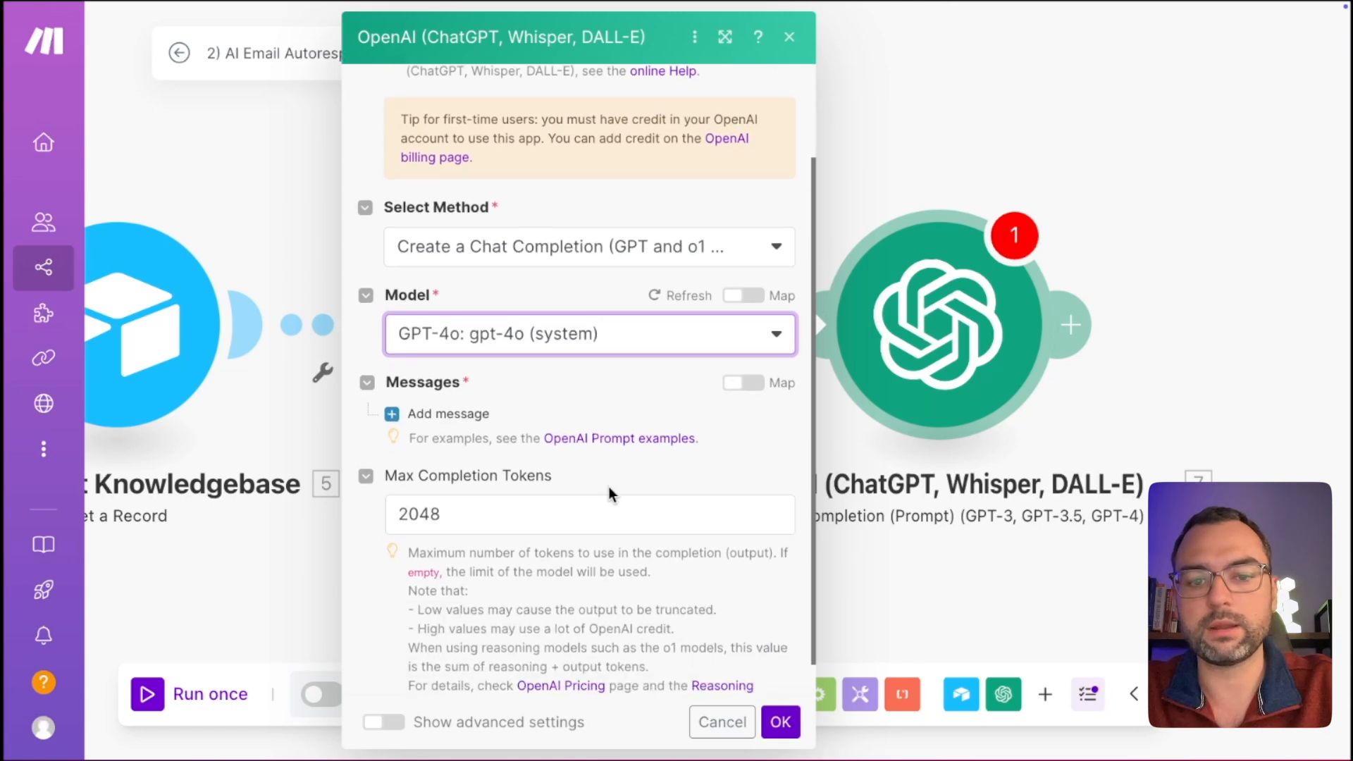
click(392, 415)
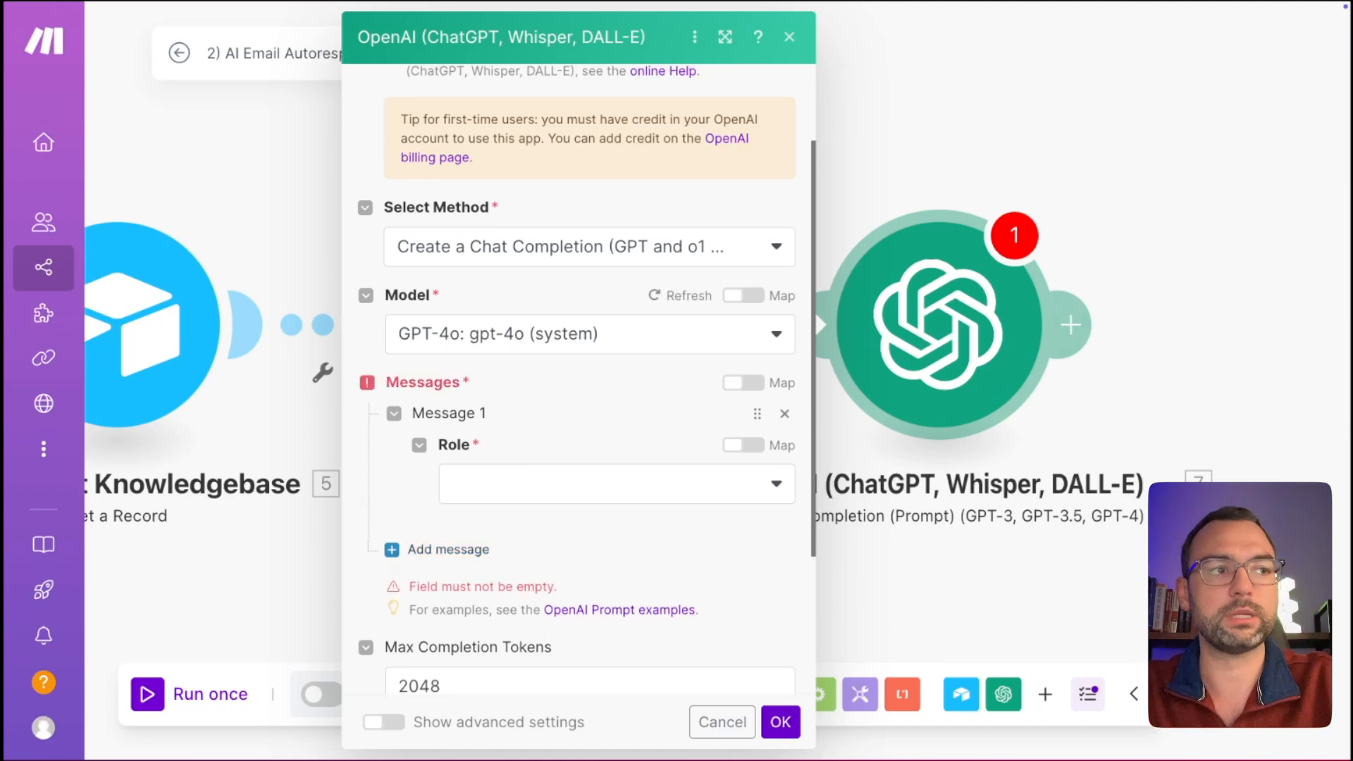
click(646, 482)
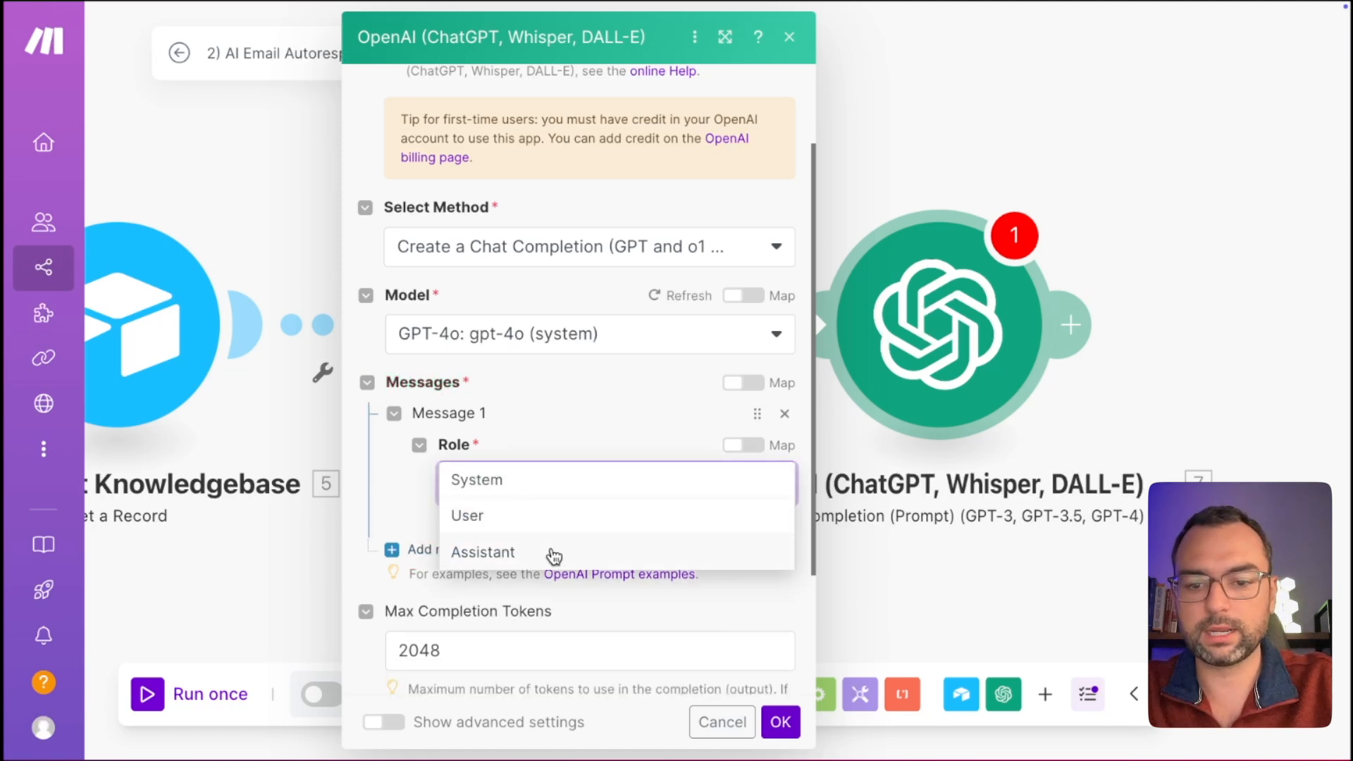
click(554, 553)
click(557, 575)
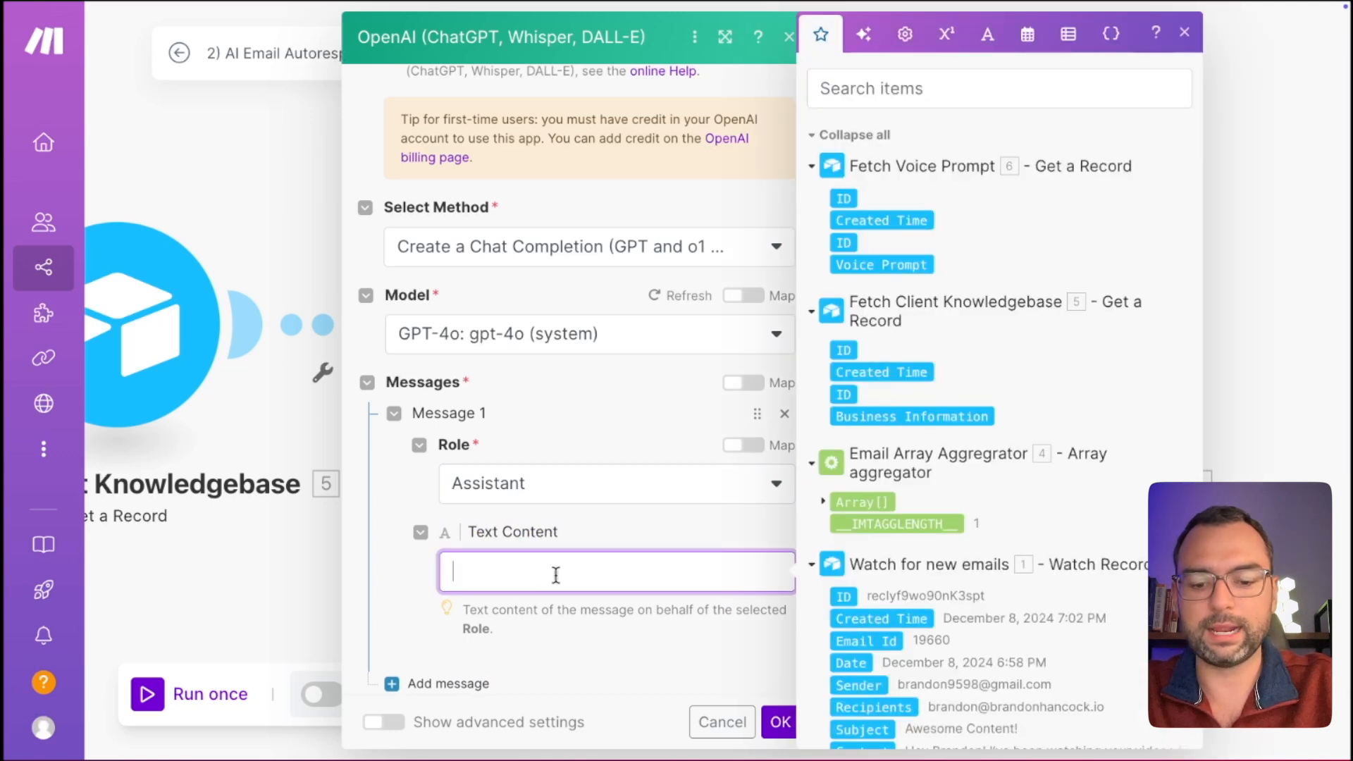
key(ctrl+v)
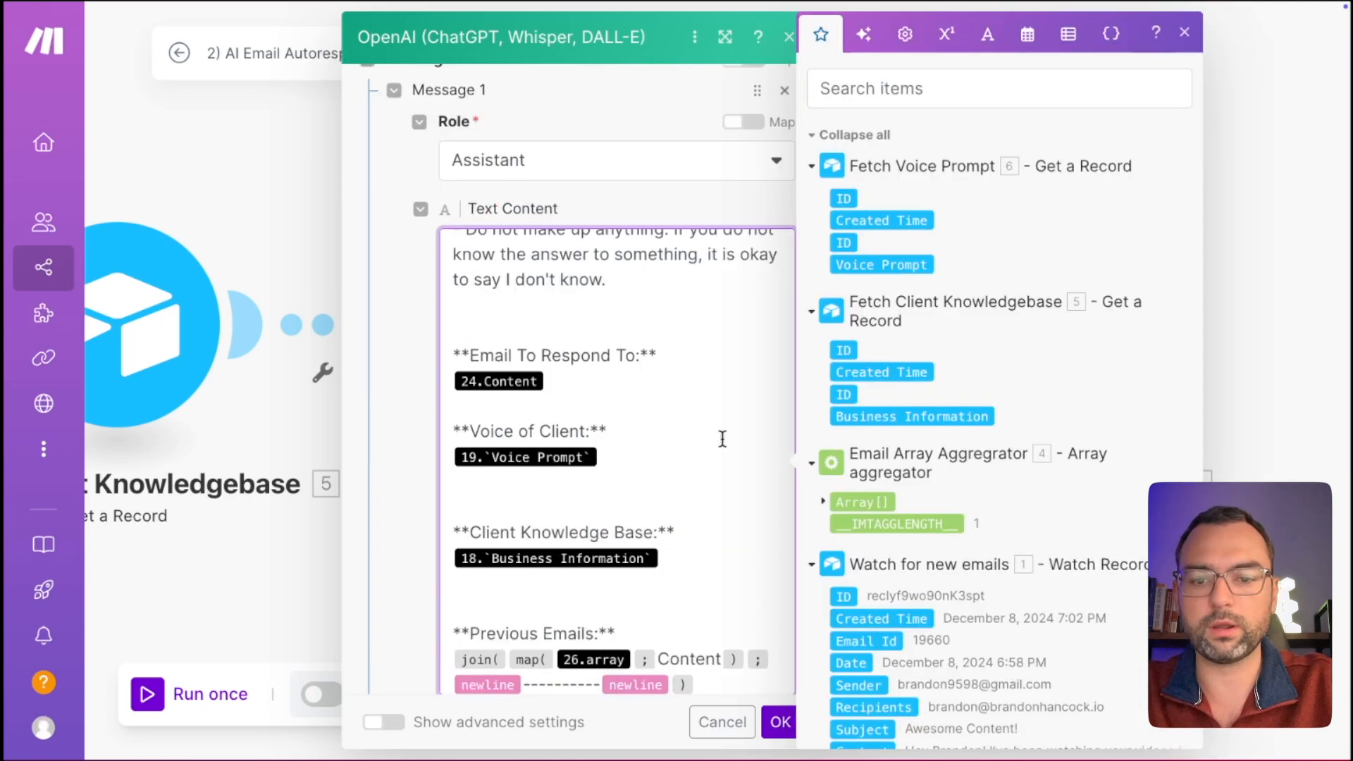
scroll(719, 437, up, 10)
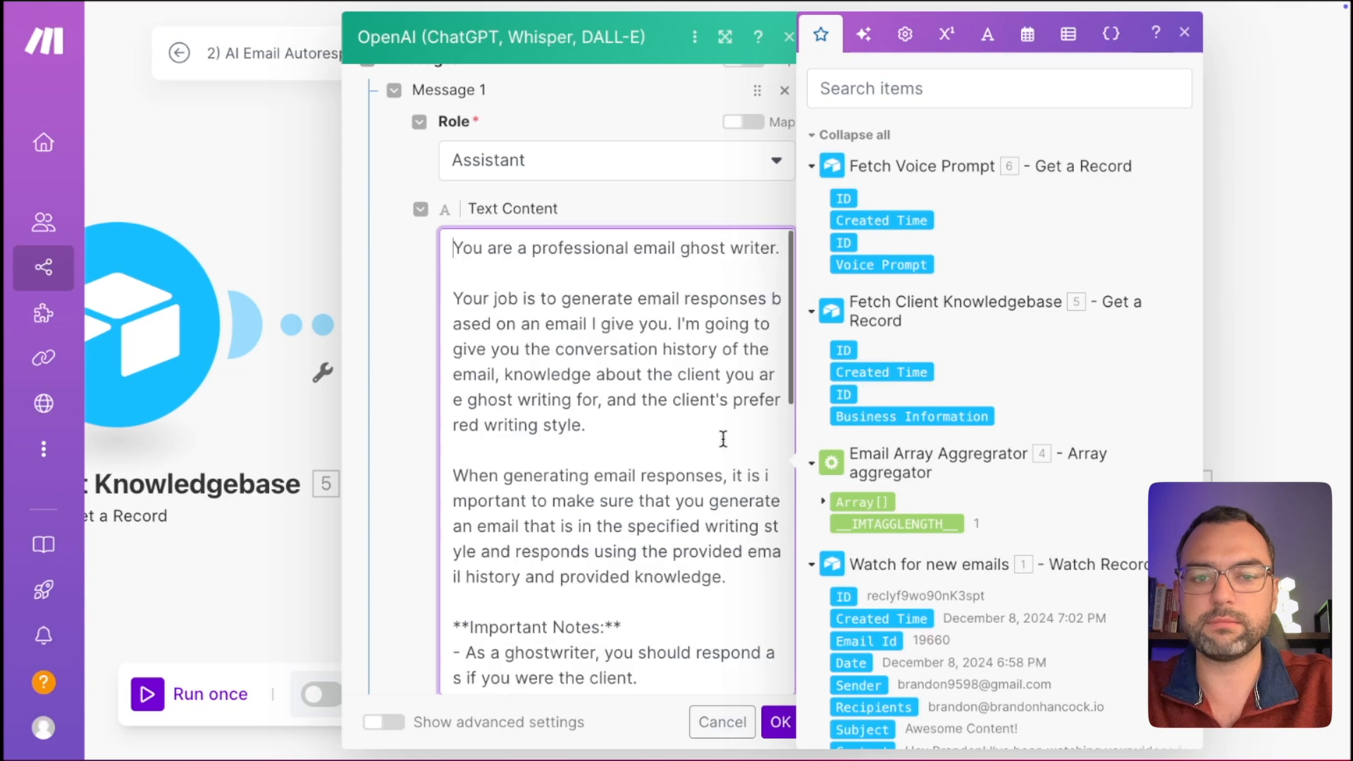
click(1185, 32)
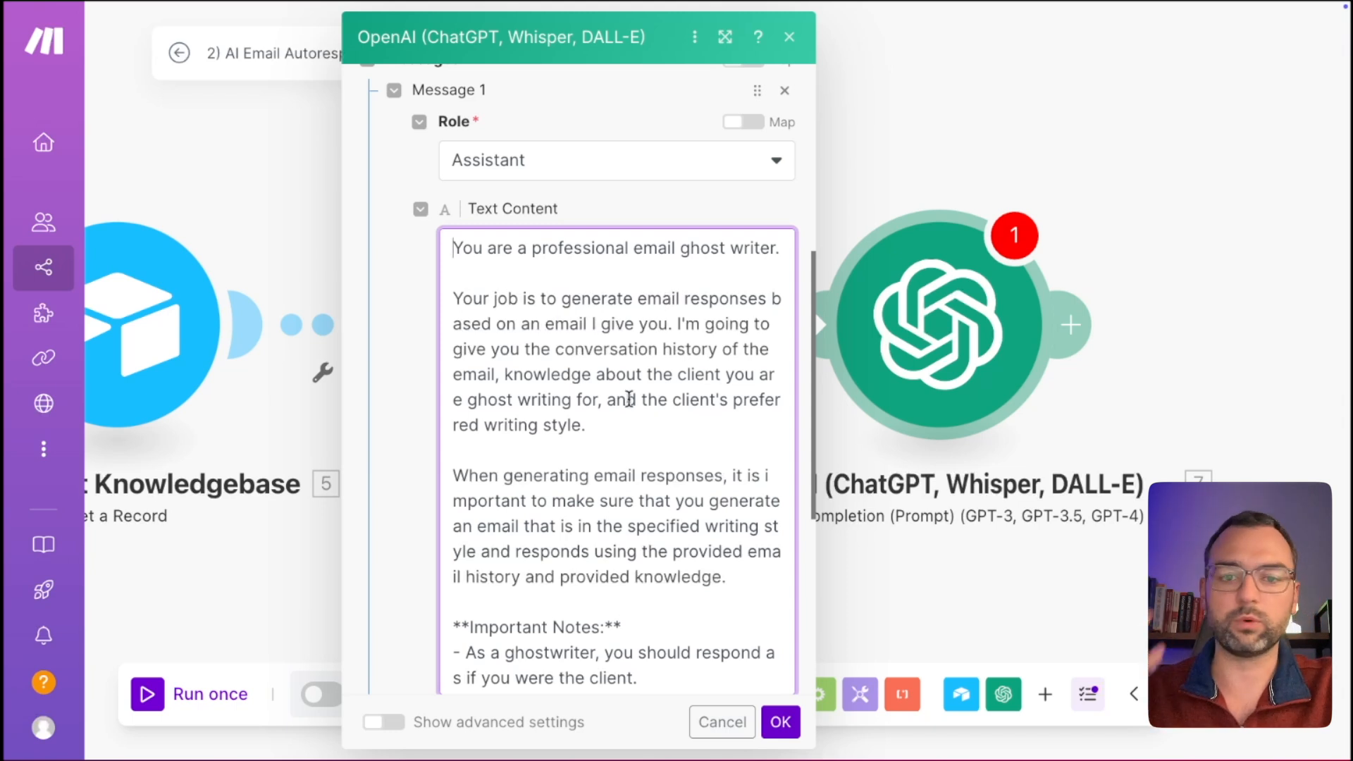
scroll(628, 400, up, 1)
scroll(629, 400, down, 1)
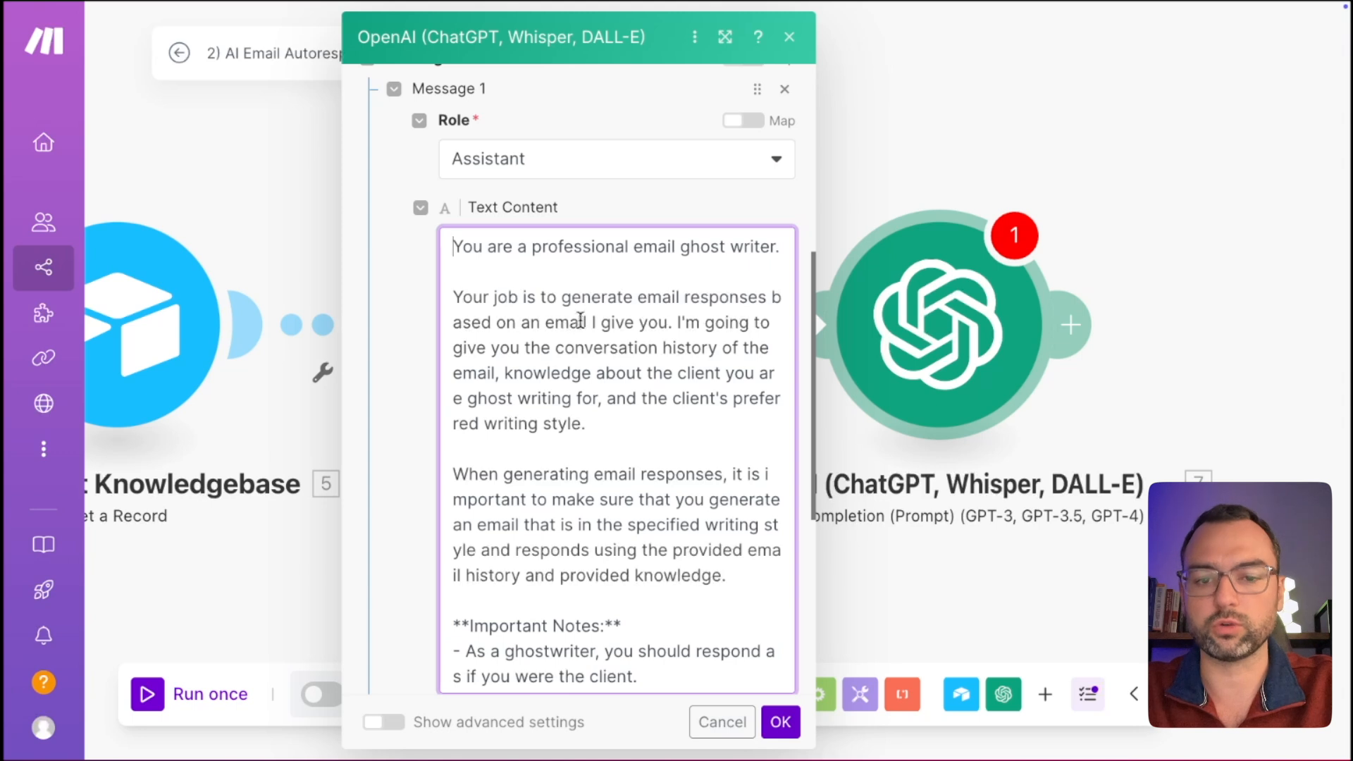
drag(621, 439, 497, 299)
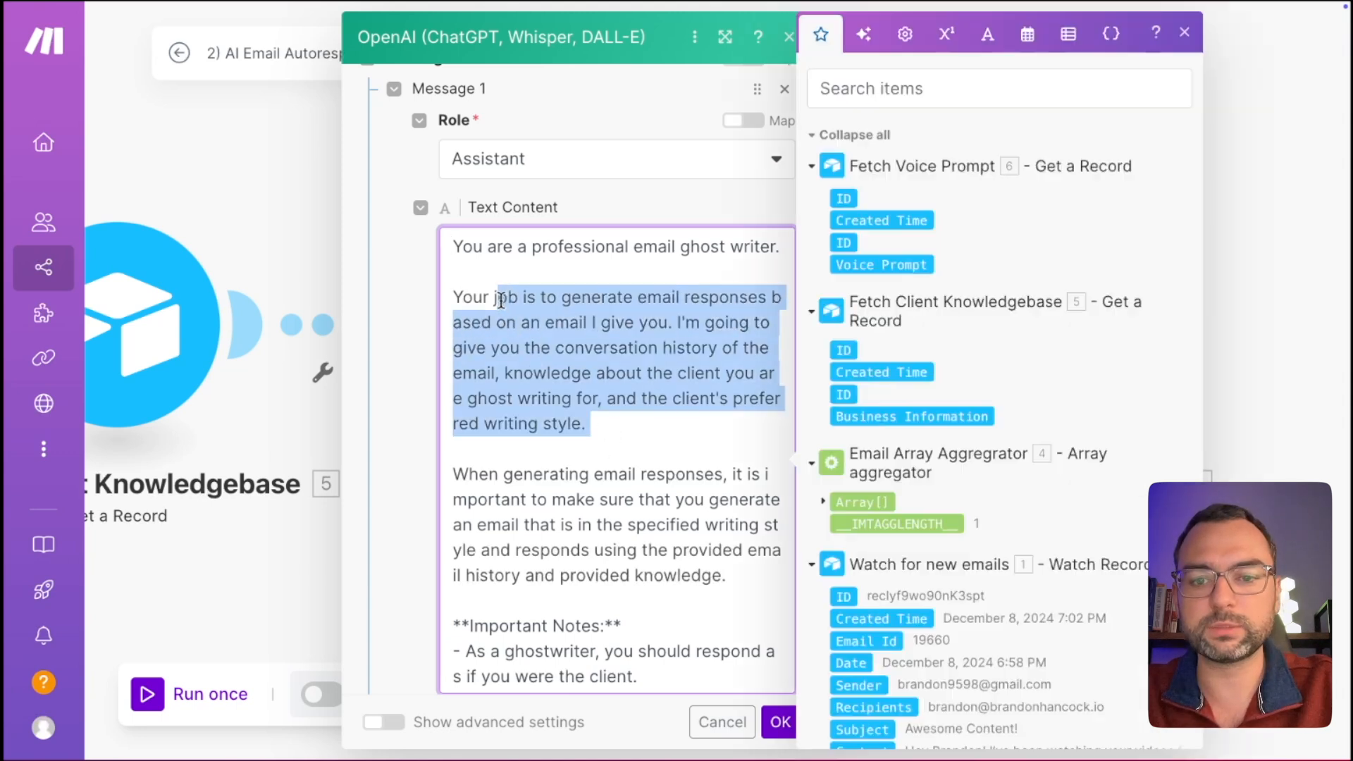
click(641, 440)
scroll(641, 440, down, 1)
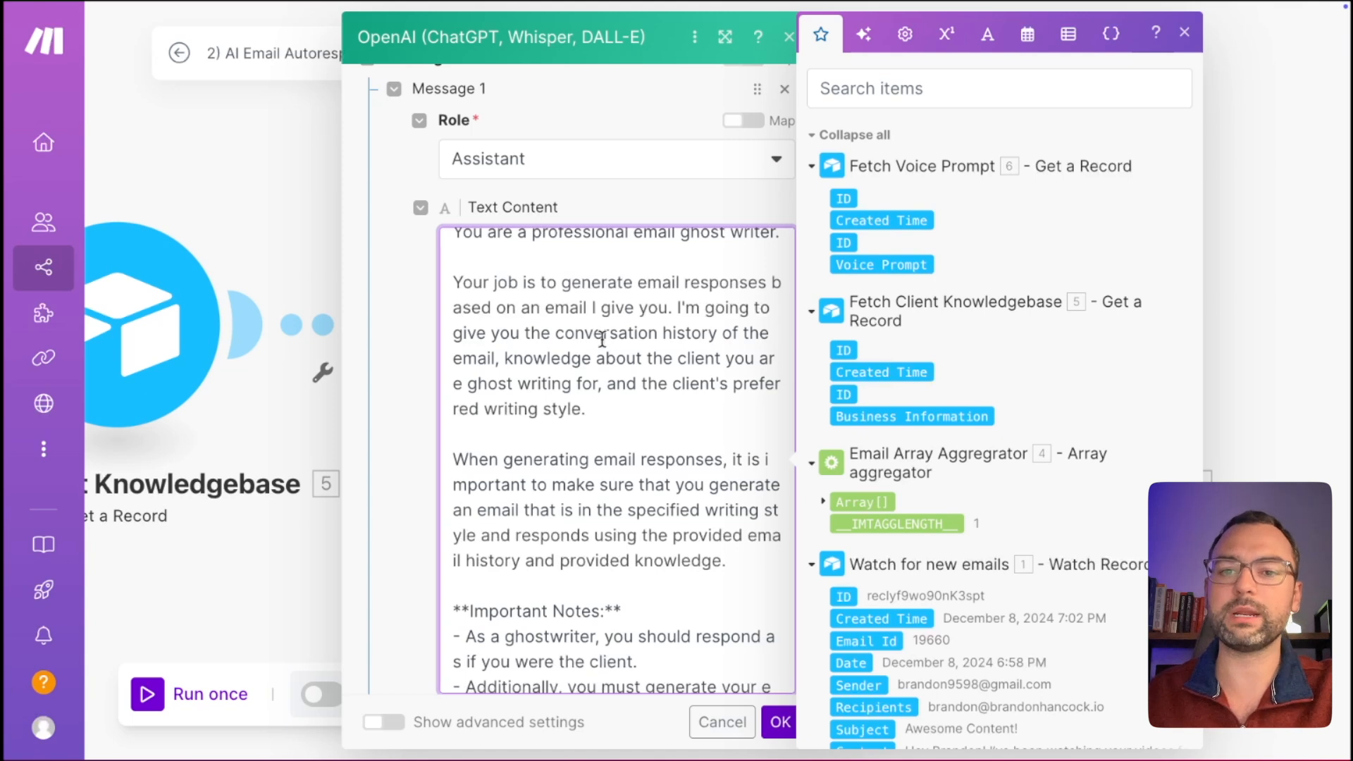
click(718, 333)
drag(508, 359, 607, 399)
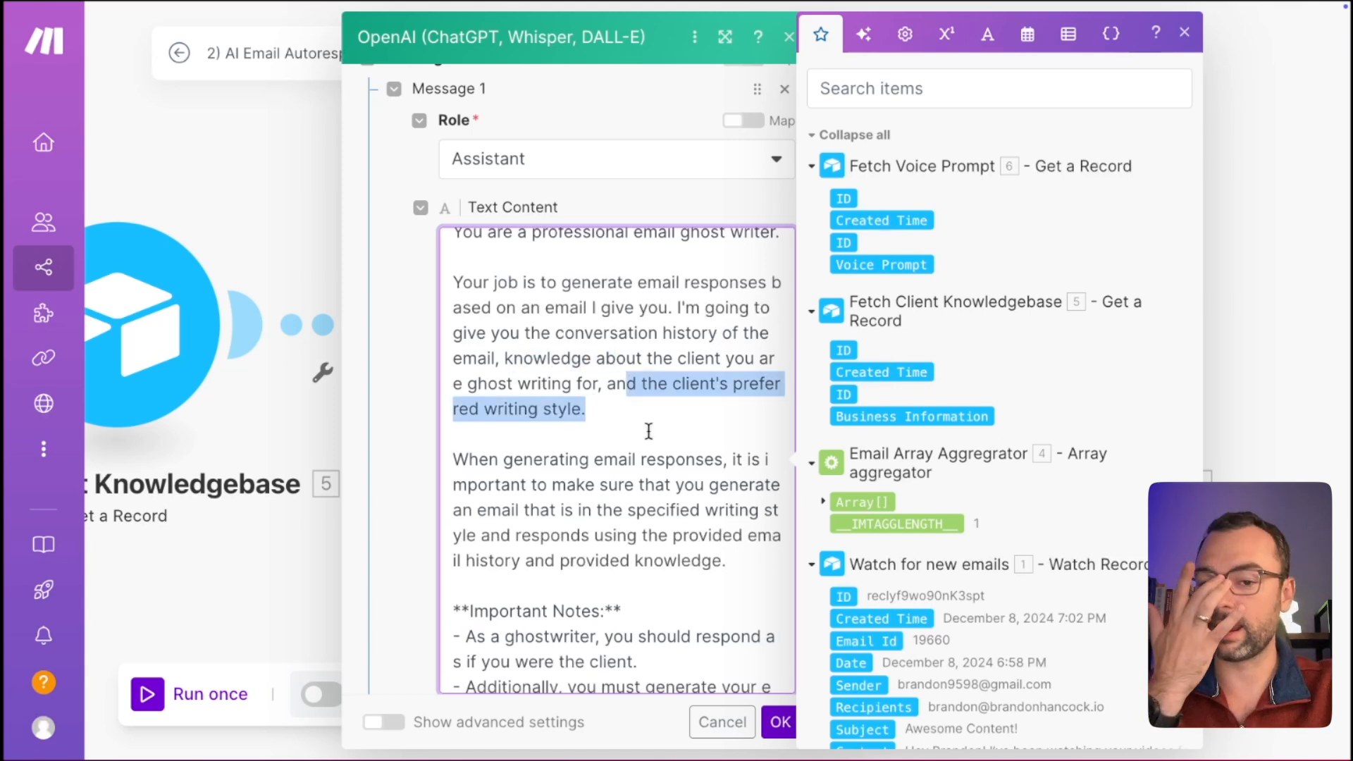
scroll(648, 430, down, 3)
click(744, 505)
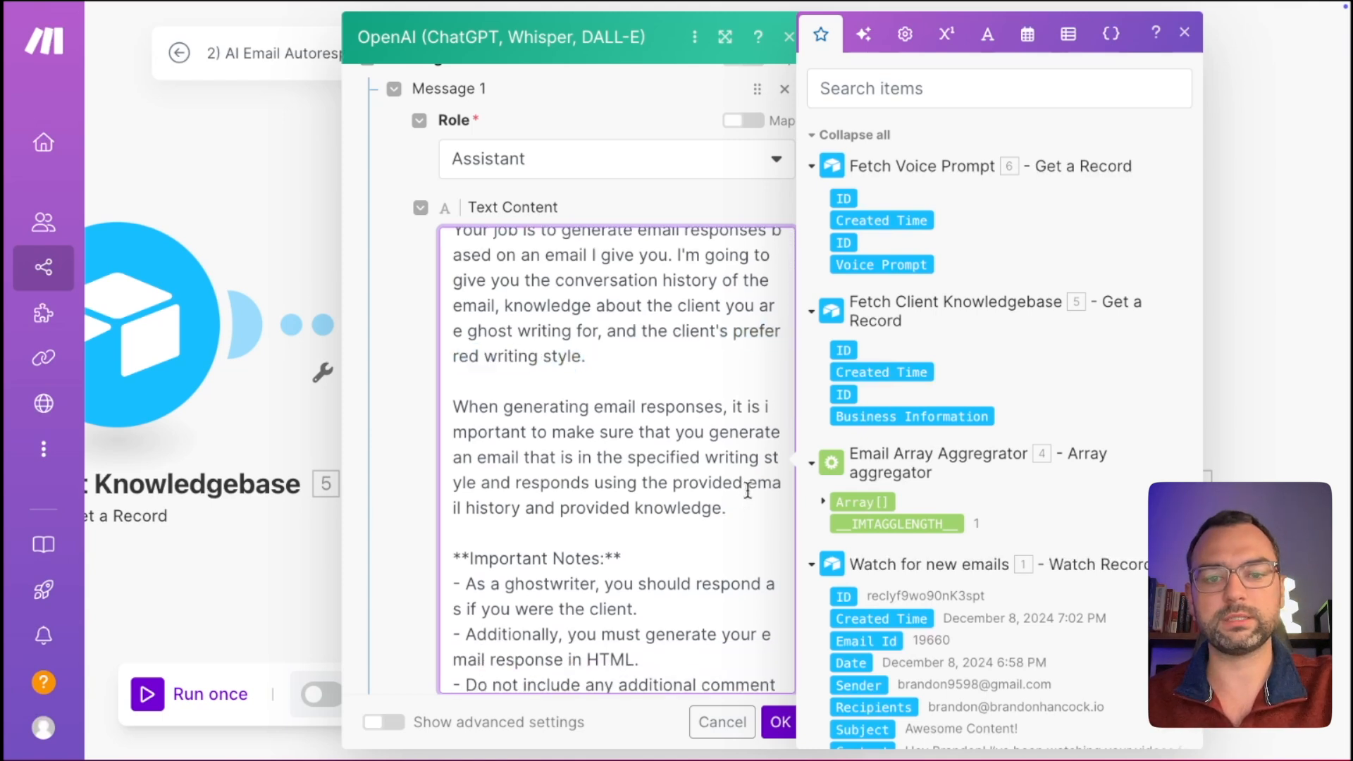
scroll(772, 422, down, 2)
drag(710, 400, 733, 452)
scroll(736, 460, down, 1)
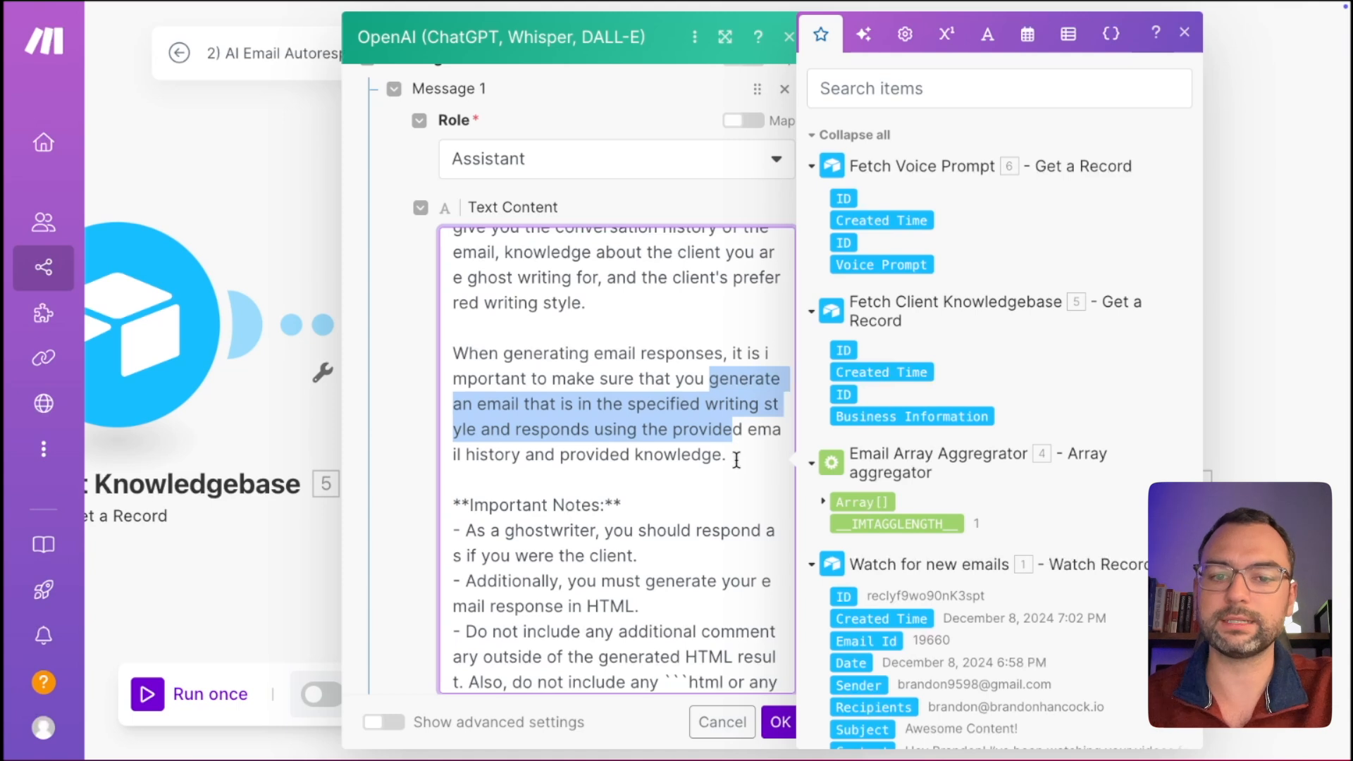
click(733, 457)
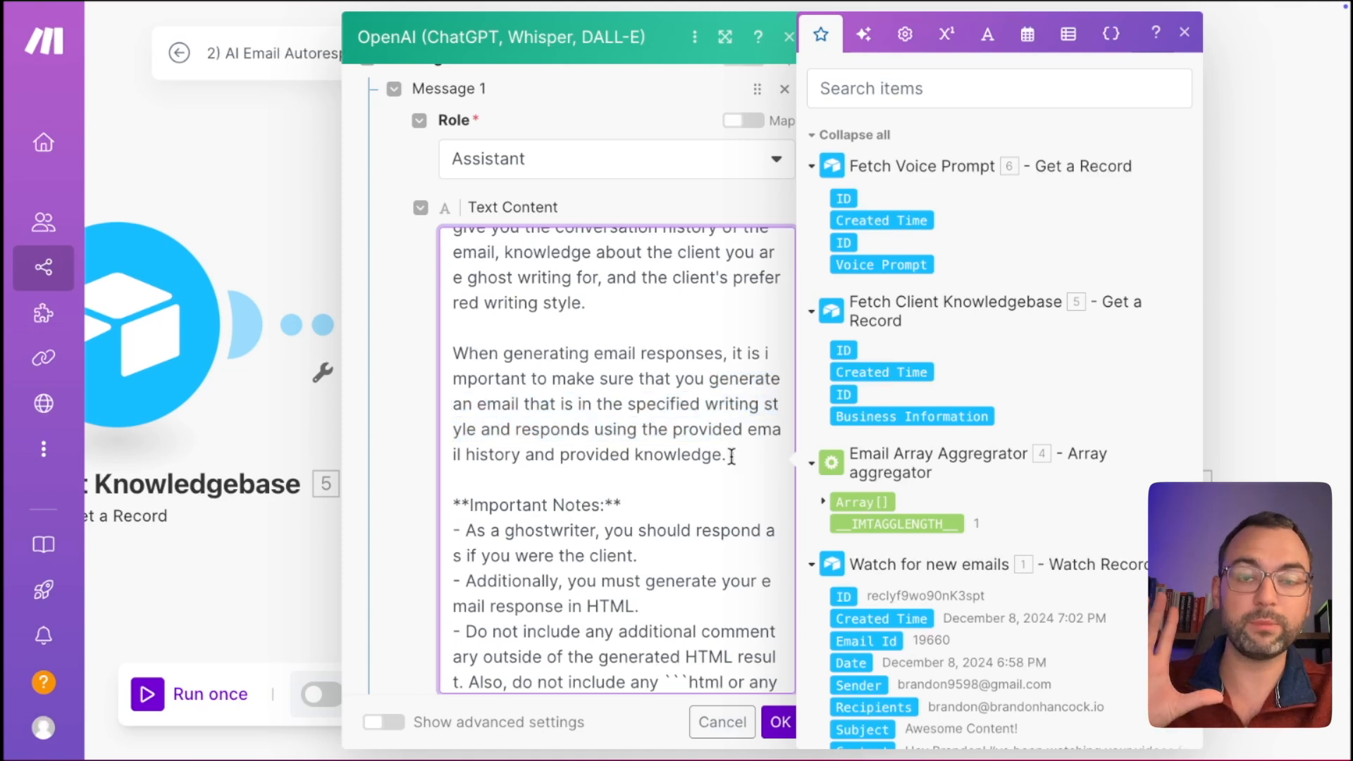
drag(731, 457, 601, 381)
scroll(605, 372, down, 2)
scroll(605, 371, down, 3)
drag(645, 350, 455, 346)
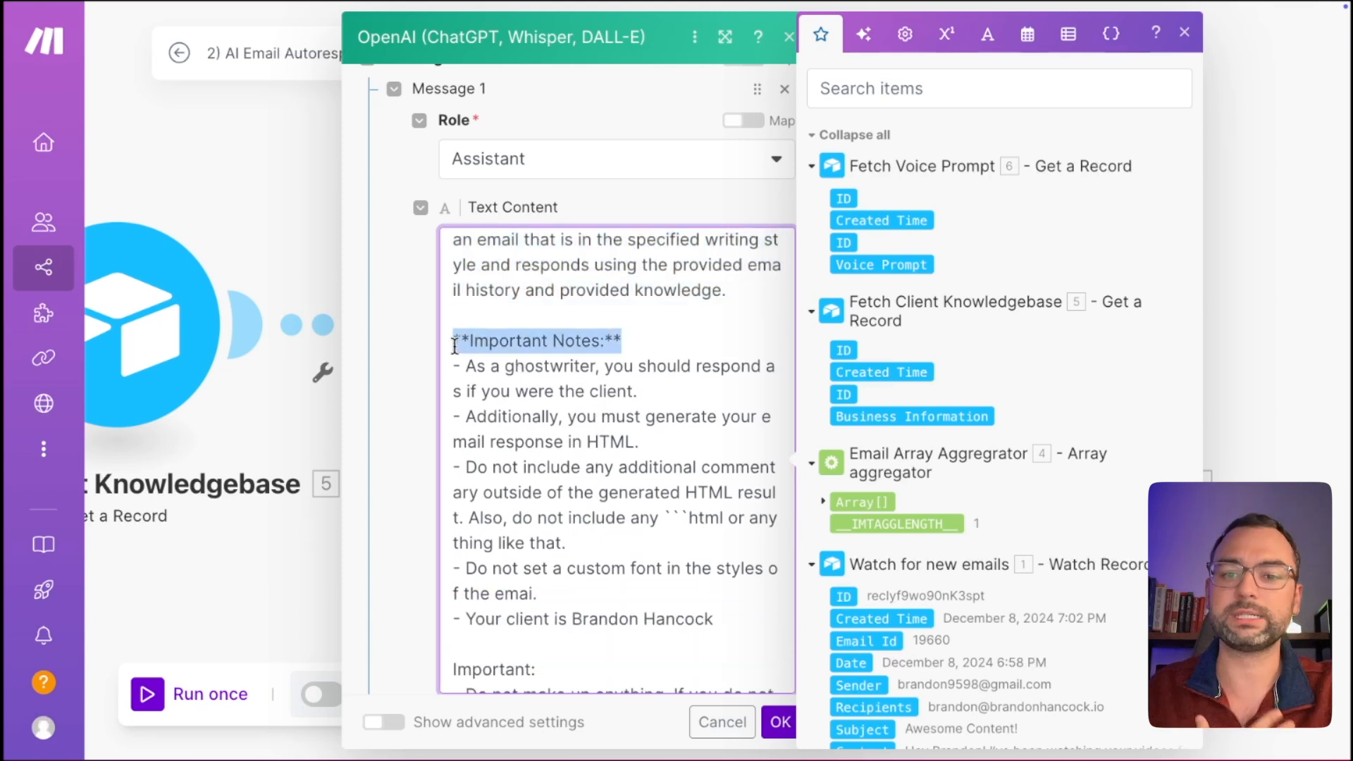
Review the Important Notes heading and its client-voice and HTML-output bullets in the prompt.
drag(454, 346, 452, 345)
scroll(459, 338, up, 1)
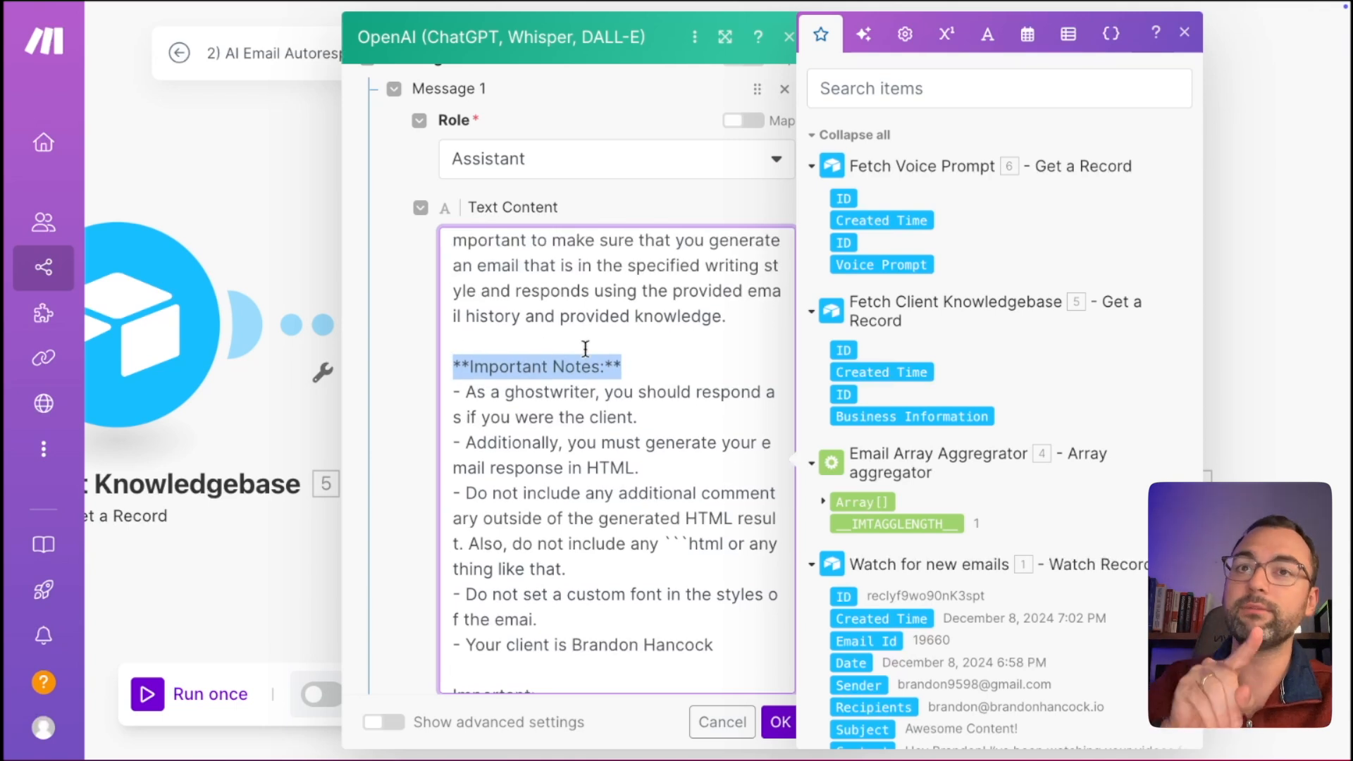
click(651, 418)
drag(656, 371, 440, 364)
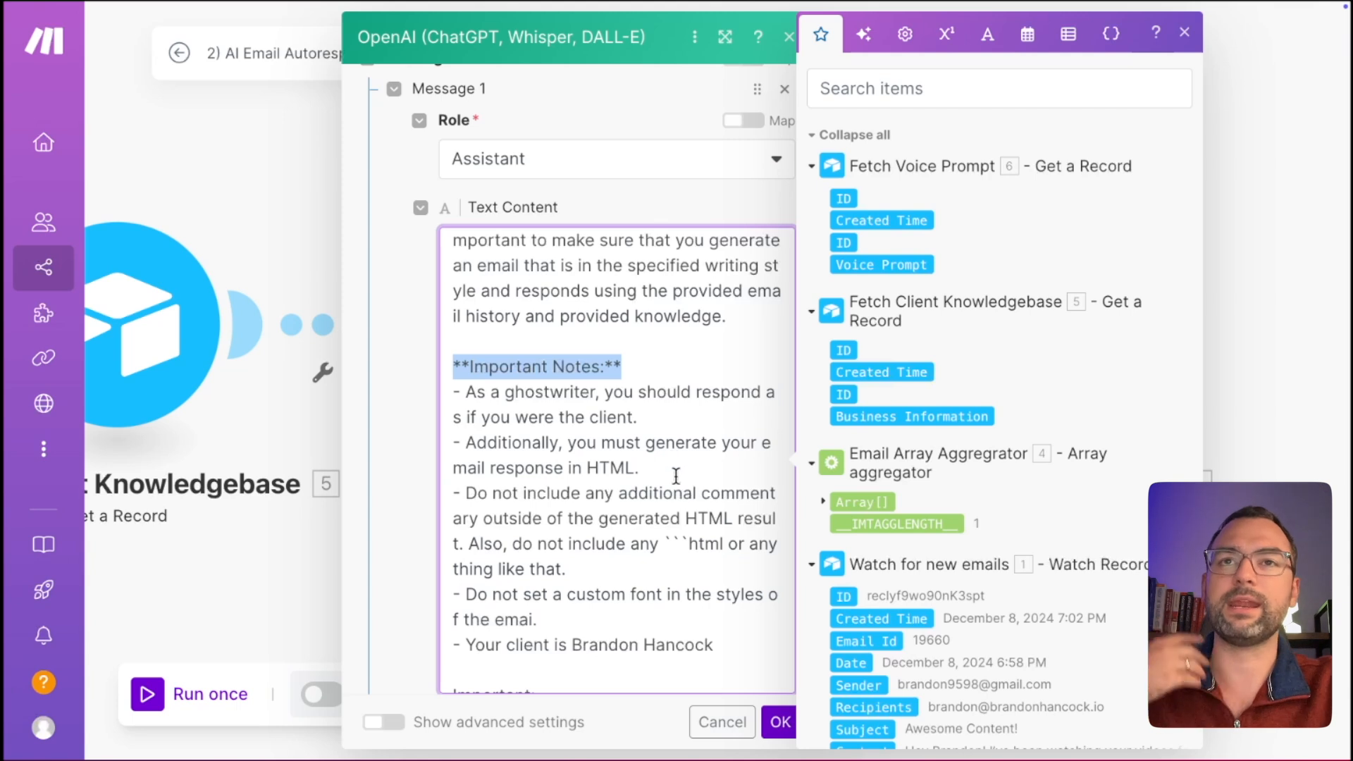
scroll(670, 284, down, 1)
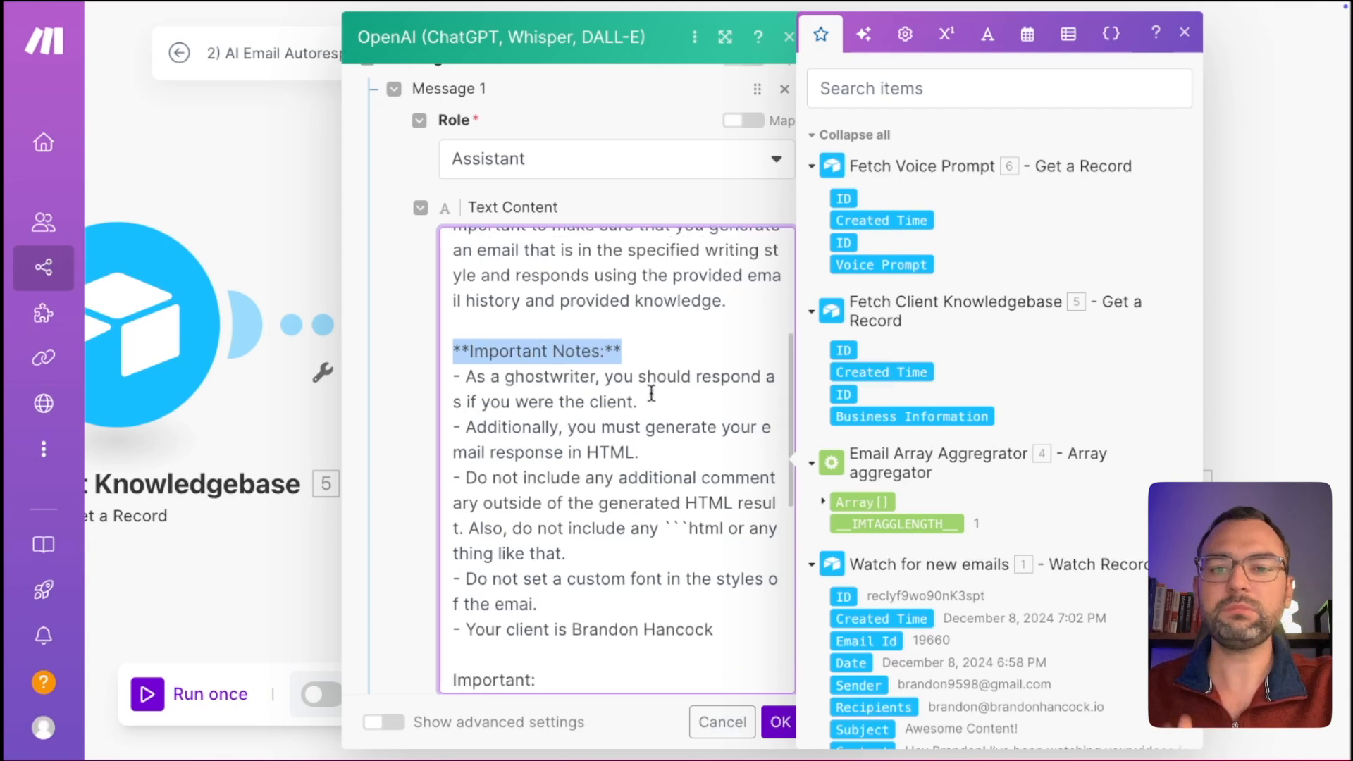
drag(638, 402, 477, 400)
drag(659, 407, 416, 388)
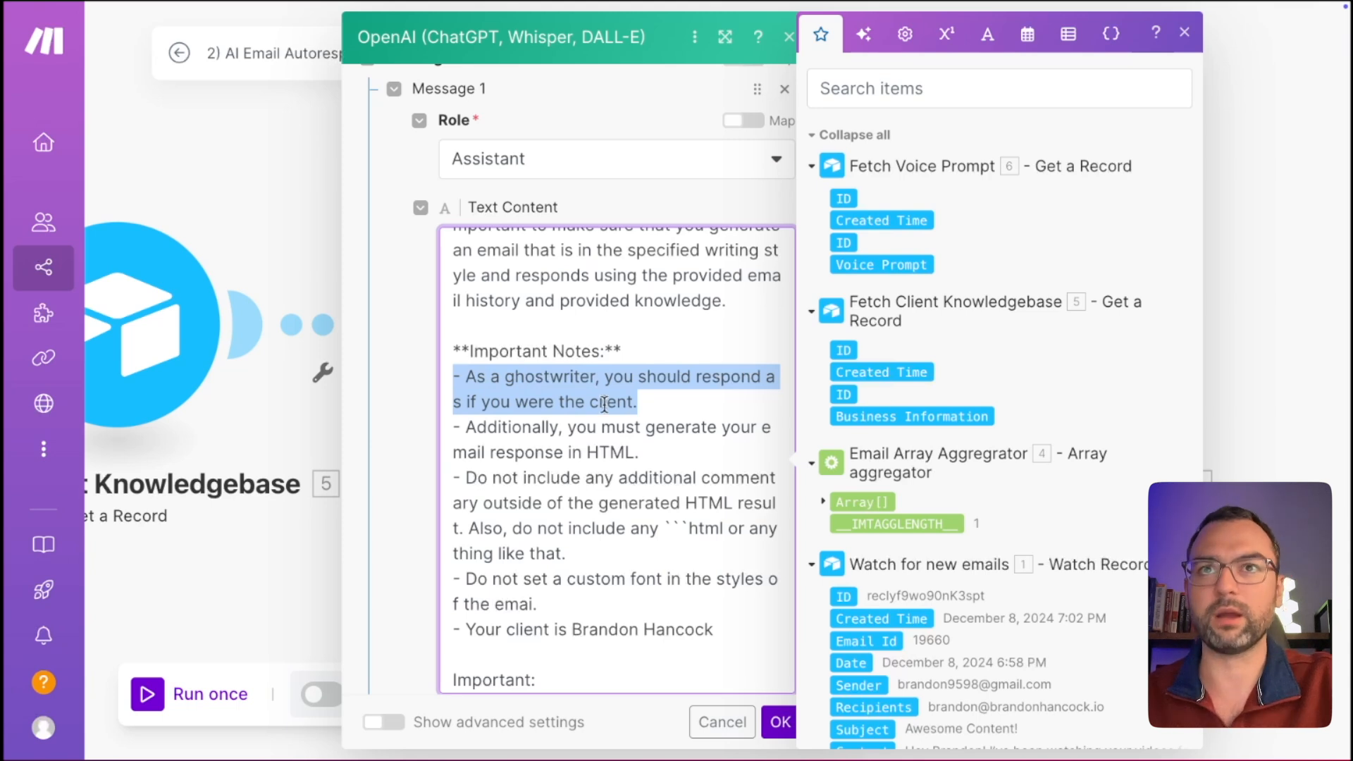
drag(660, 448, 482, 433)
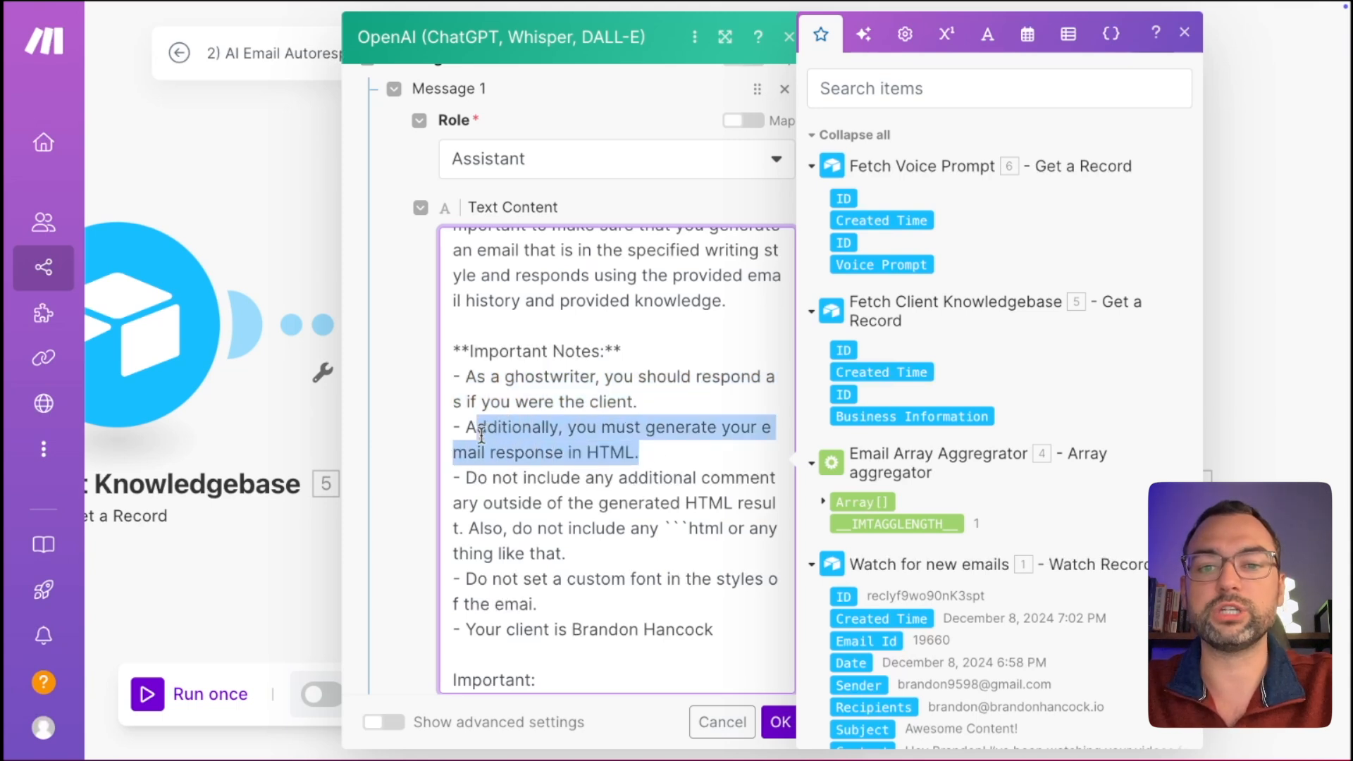
click(700, 445)
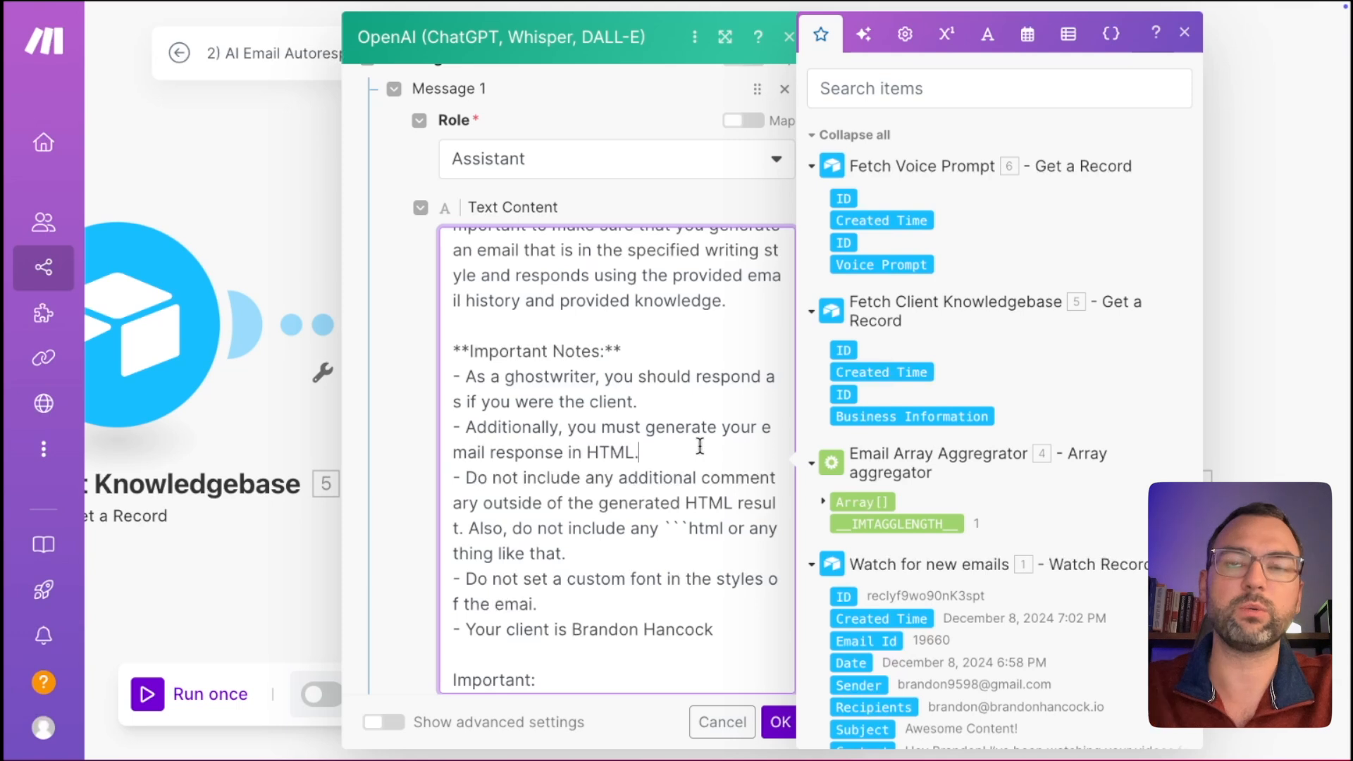
Review the html backticks, no-commentary rule, client name and don't-know sentence further down.
scroll(670, 471, down, 1)
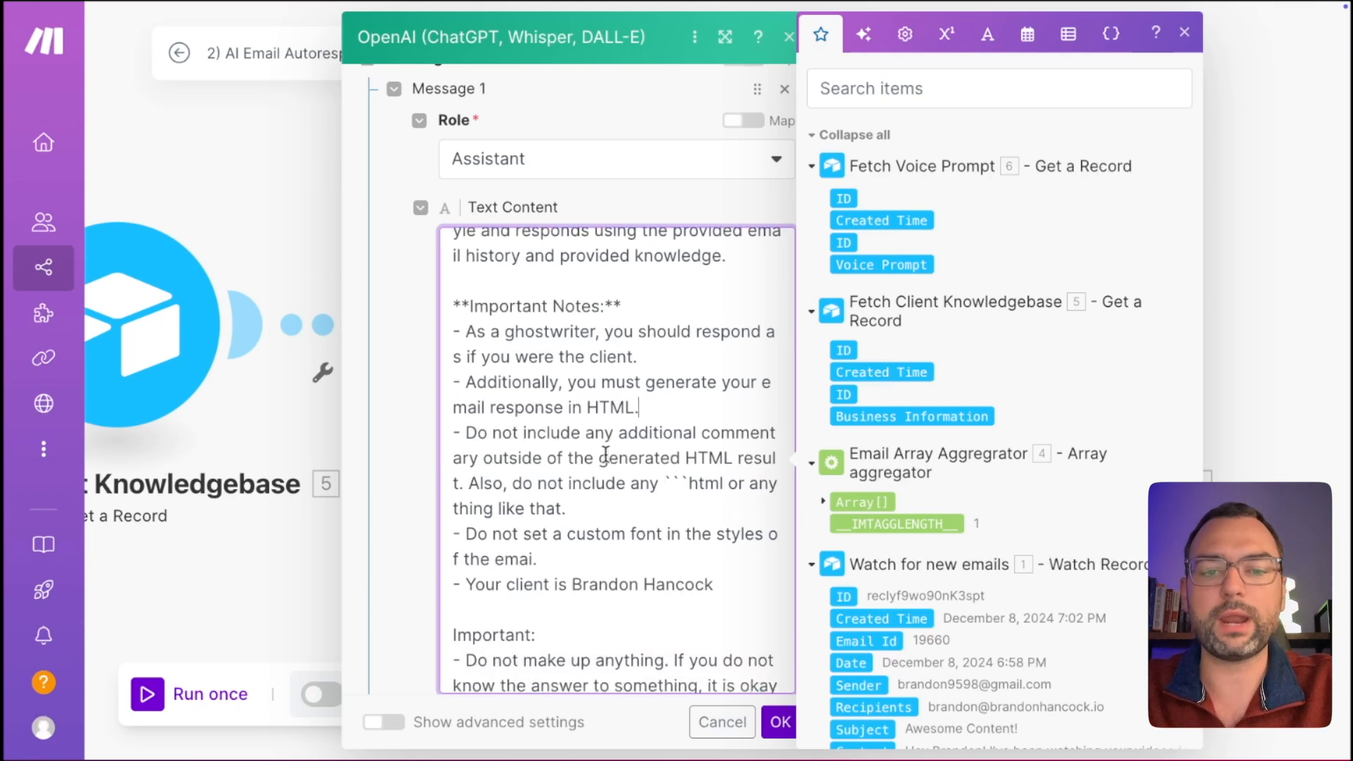
drag(666, 482, 686, 479)
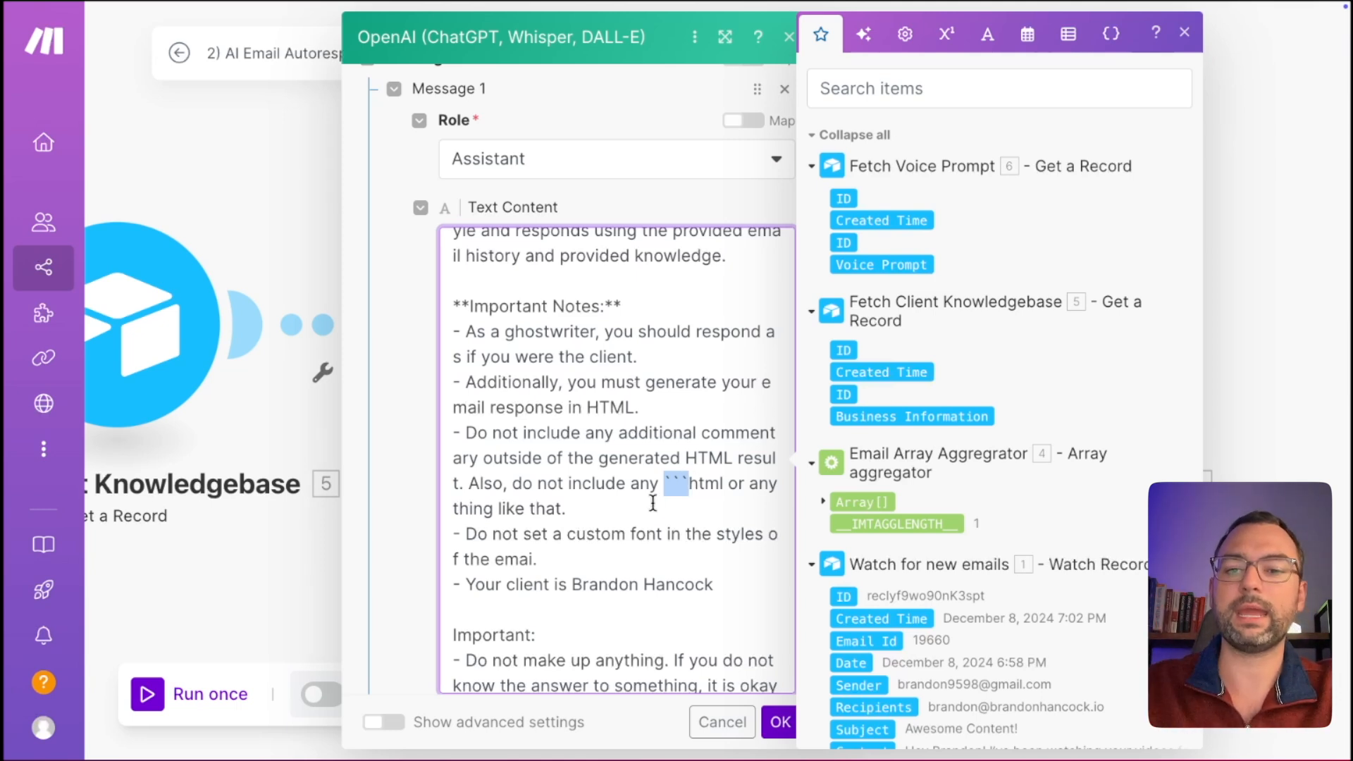
drag(627, 509, 503, 500)
scroll(611, 515, down, 1)
click(608, 536)
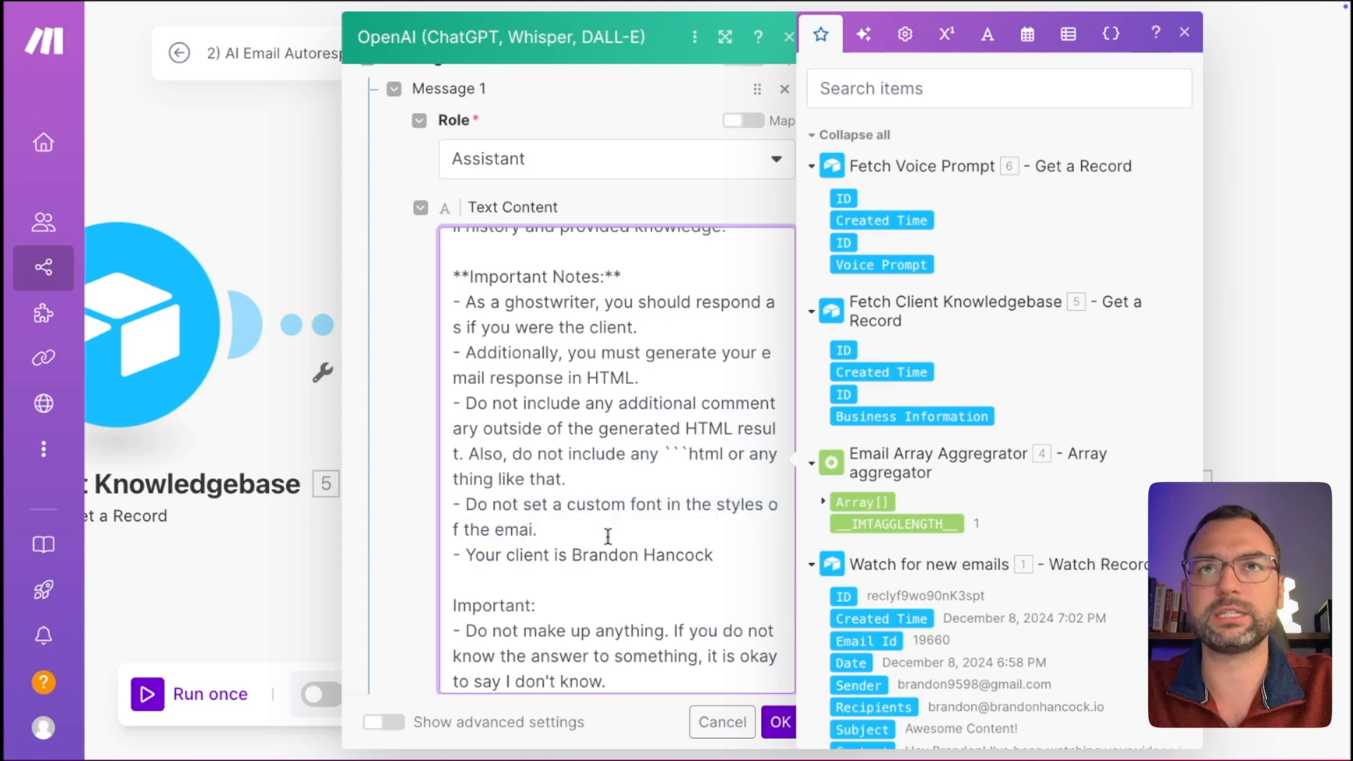
mouse_move(737, 555)
mouse_down()
mouse_move(543, 557)
mouse_move(738, 552)
mouse_up()
click(573, 564)
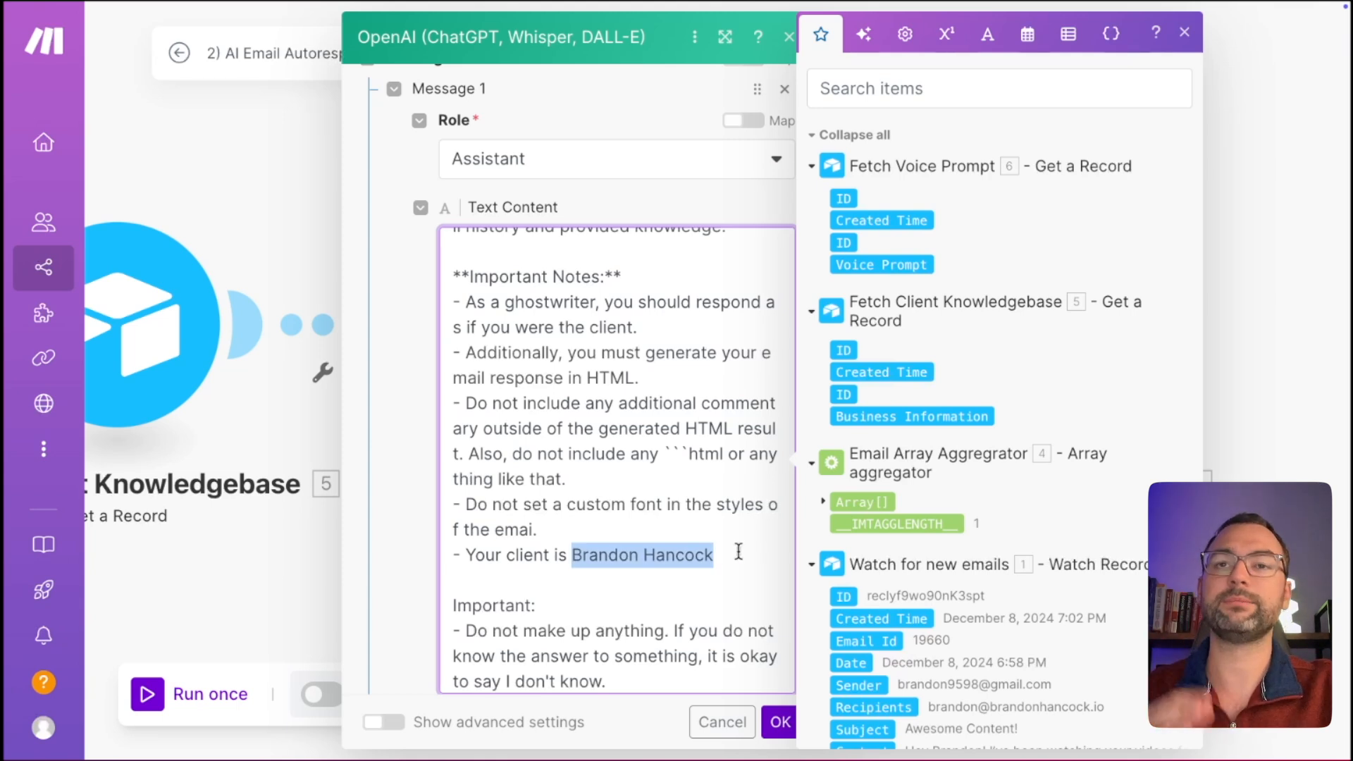
scroll(715, 623, down, 4)
drag(656, 546, 472, 469)
scroll(622, 533, down, 1)
click(679, 498)
drag(678, 498, 581, 455)
scroll(605, 491, down, 2)
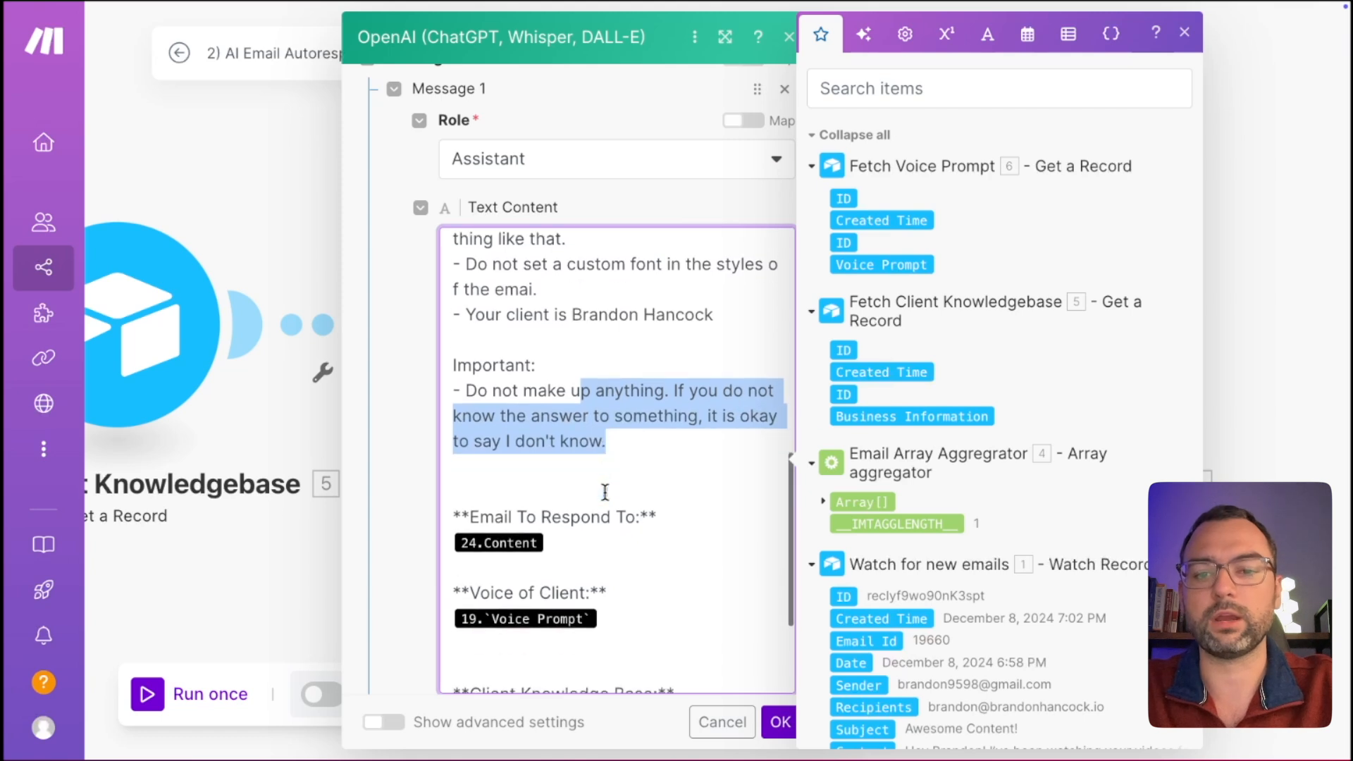
Delete the 'Important:' line and remove the 24.Content mapping under Email To Respond To.
click(565, 365)
key(BackSpace)
key(BackSpace)
key(BackSpace)
key(BackSpace)
key(BackSpace)
key(BackSpace)
key(BackSpace)
key(BackSpace)
key(BackSpace)
key(BackSpace)
key(BackSpace)
key(BackSpace)
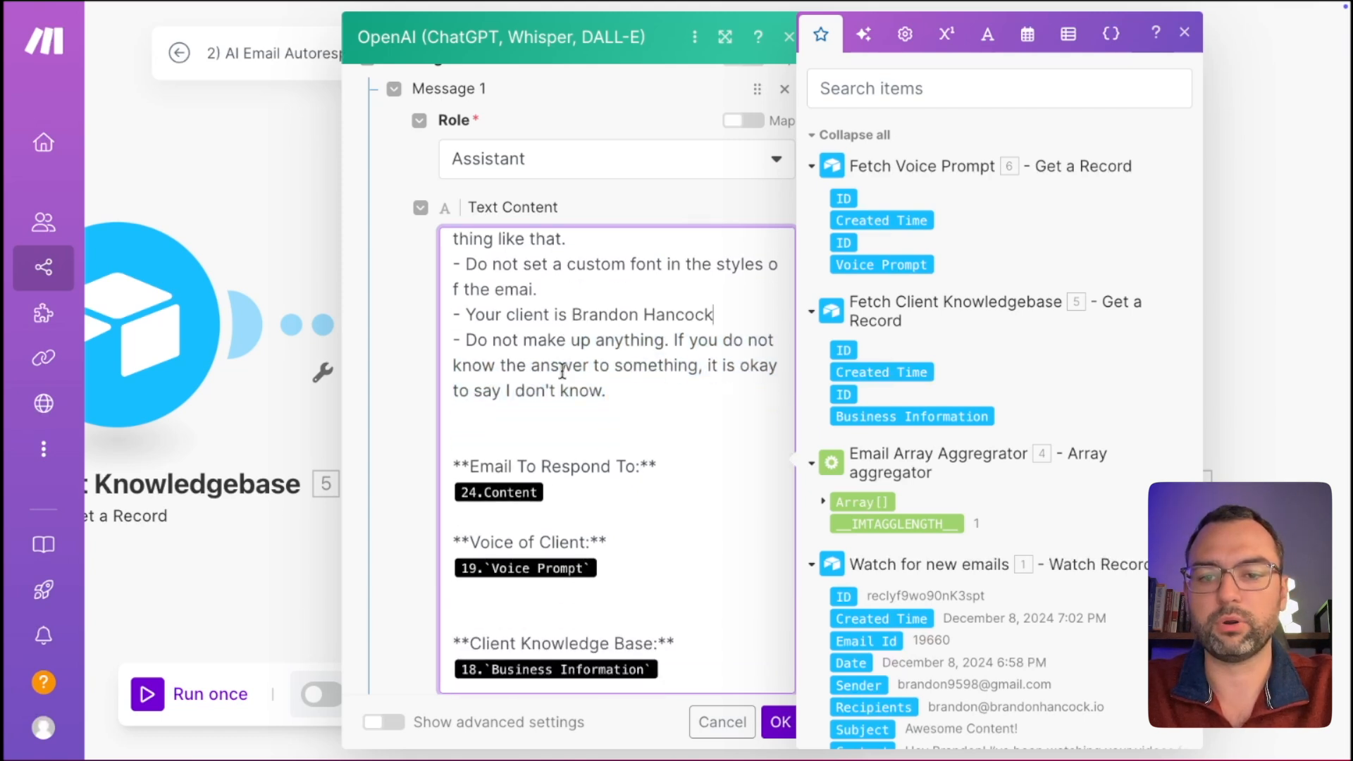
scroll(545, 493, down, 2)
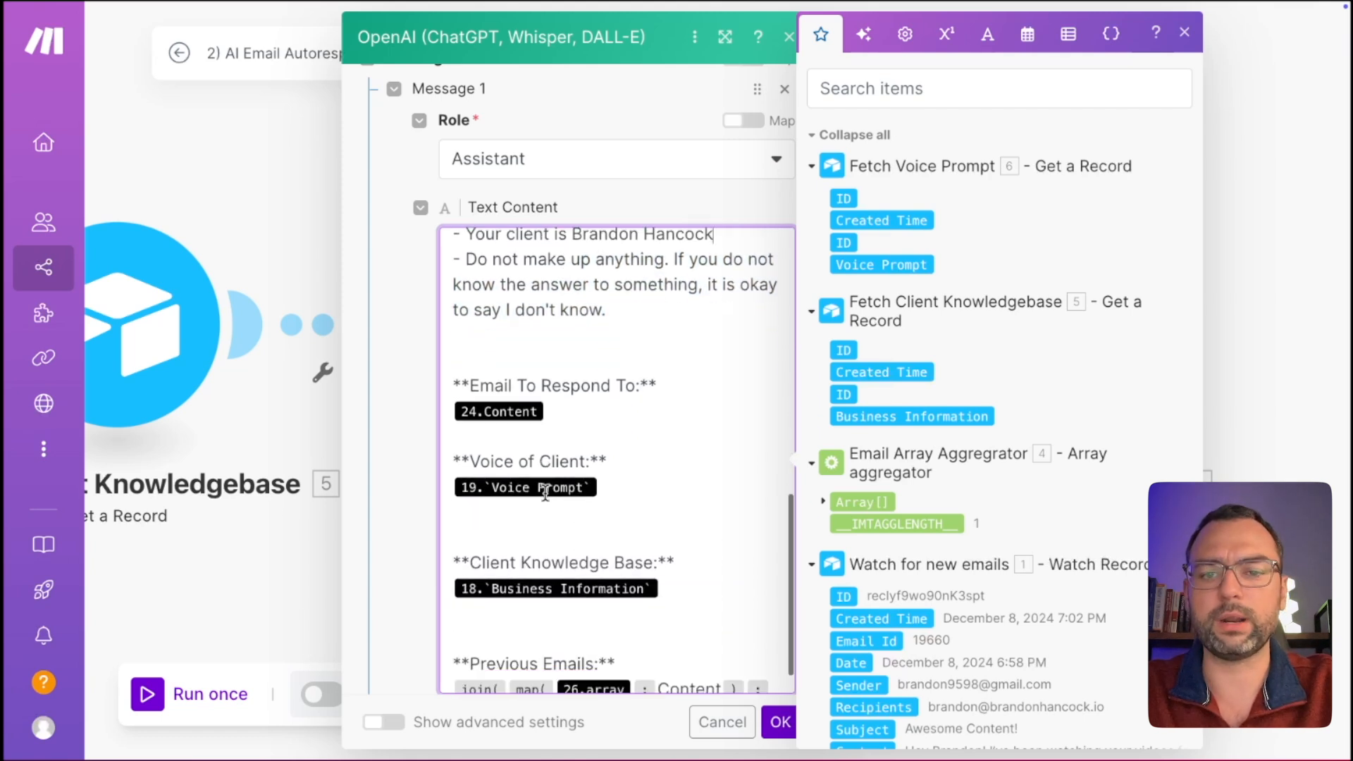
click(600, 403)
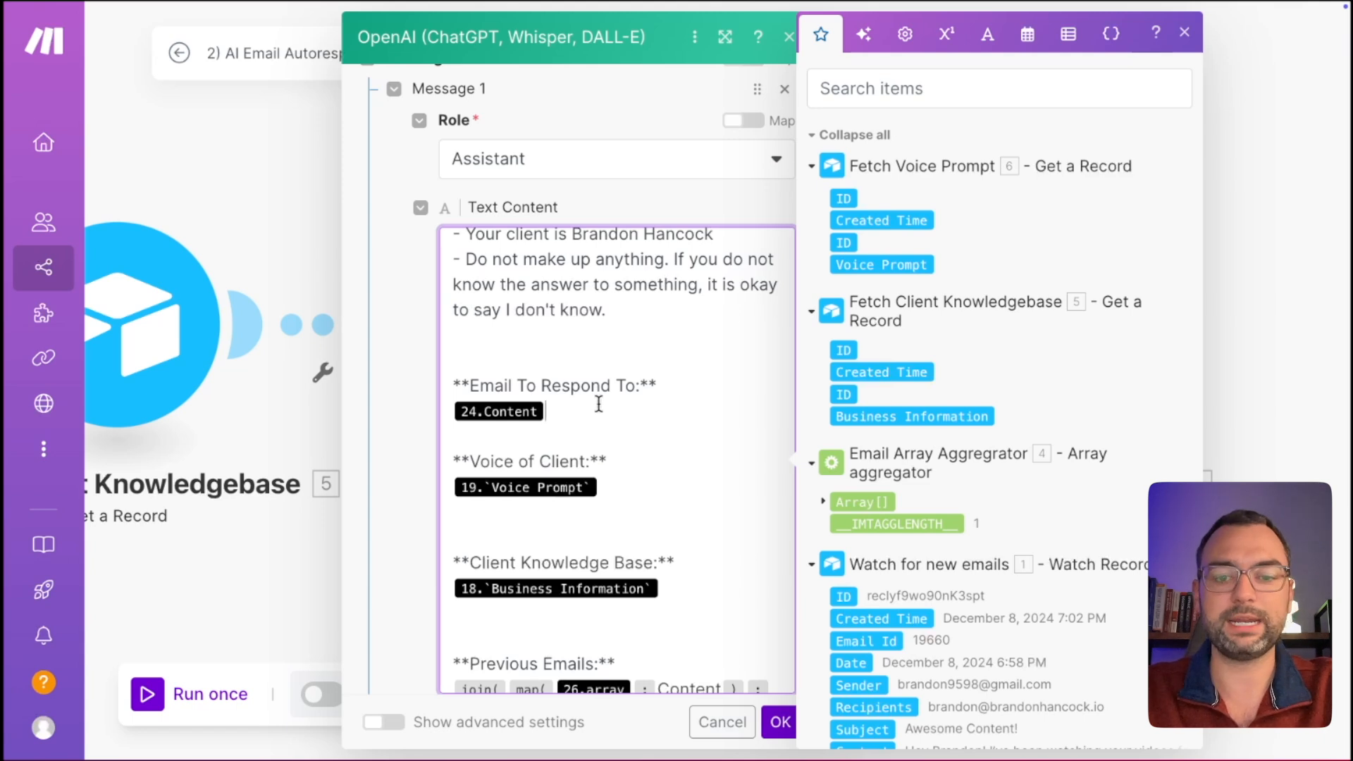
key(BackSpace)
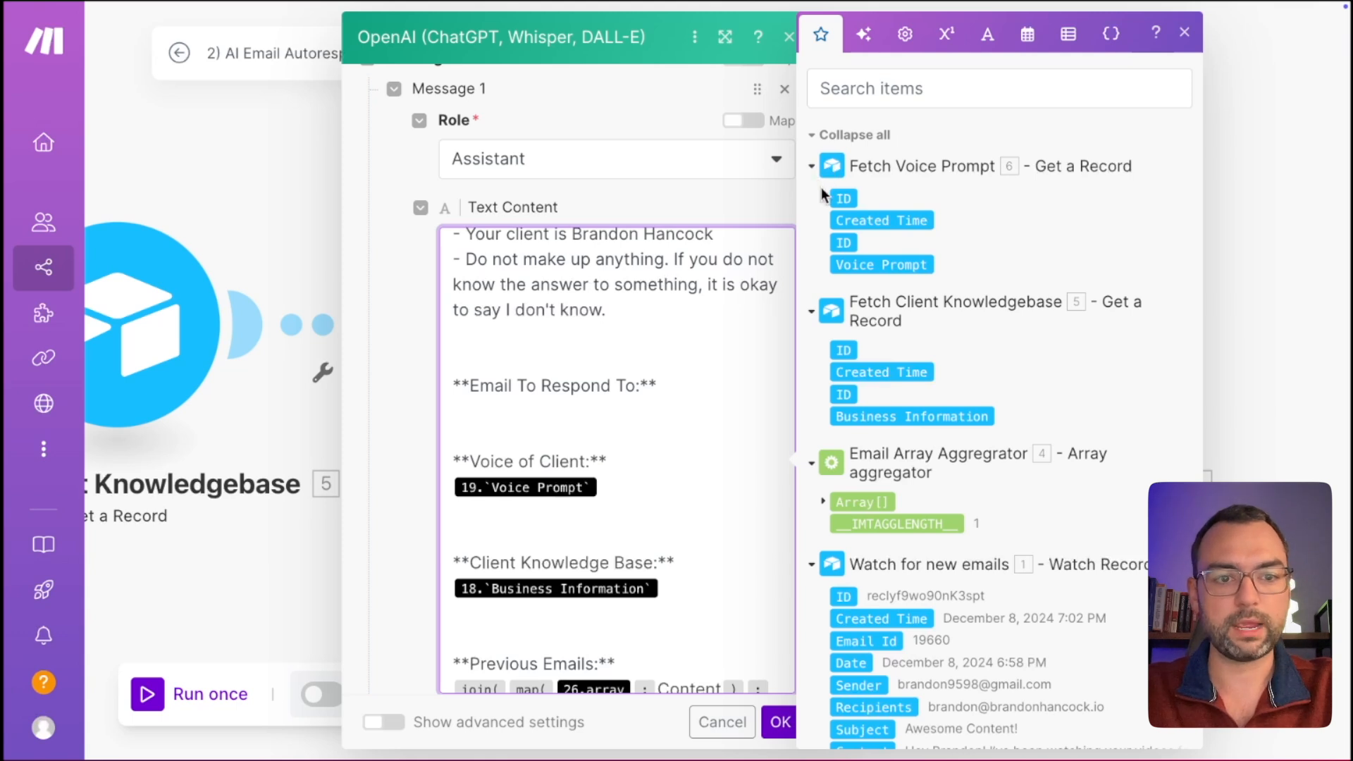
Map 1. Content under Email To Respond To, removing the old Voice Prompt pill.
click(815, 168)
click(813, 253)
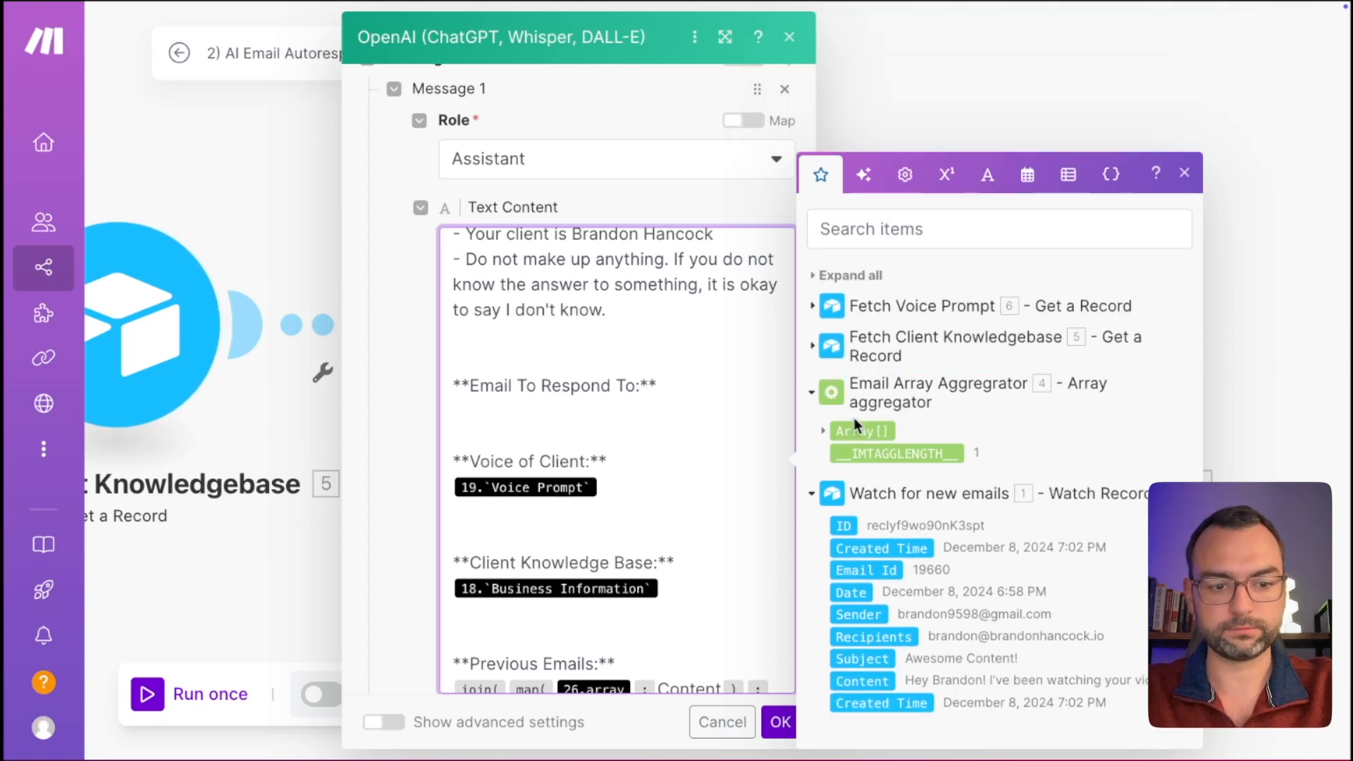
click(871, 682)
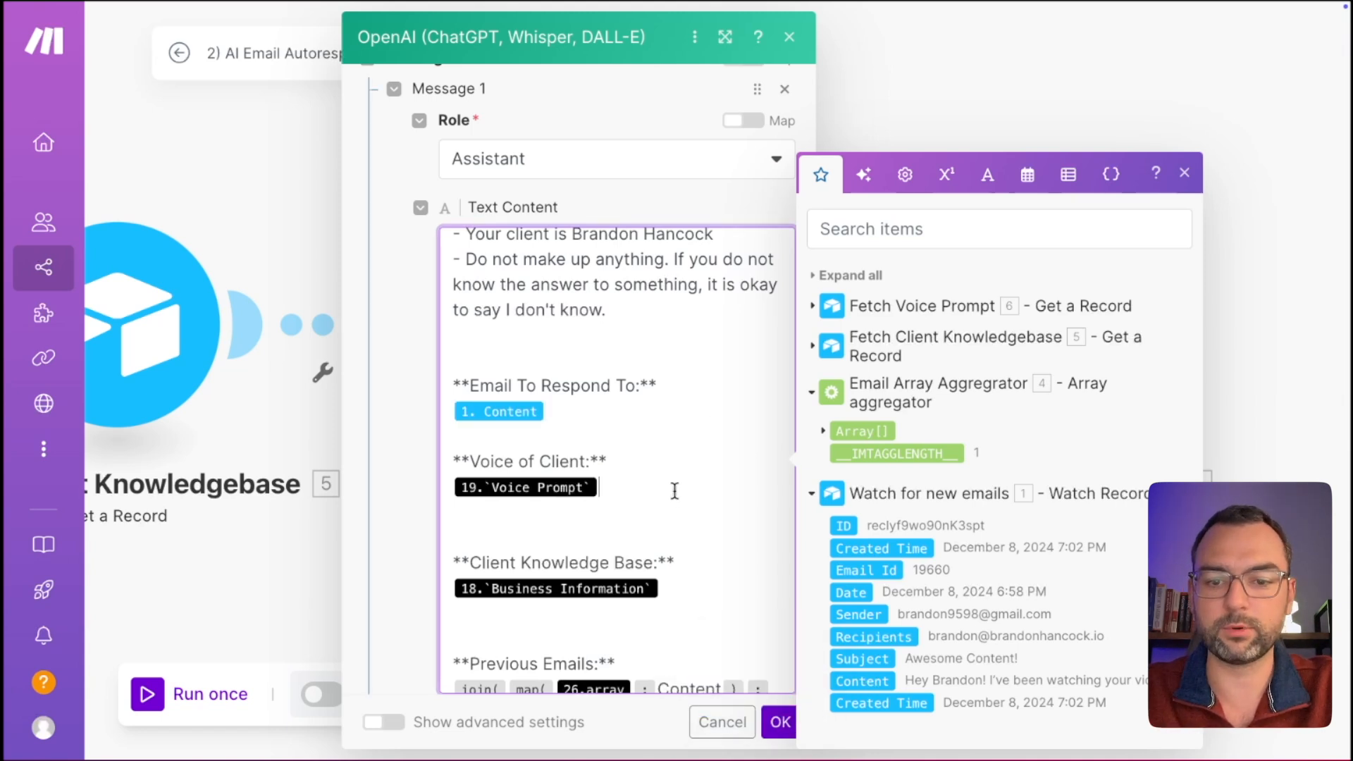
key(BackSpace)
Map 6. Voice Prompt under Voice of Client on its own line.
click(812, 494)
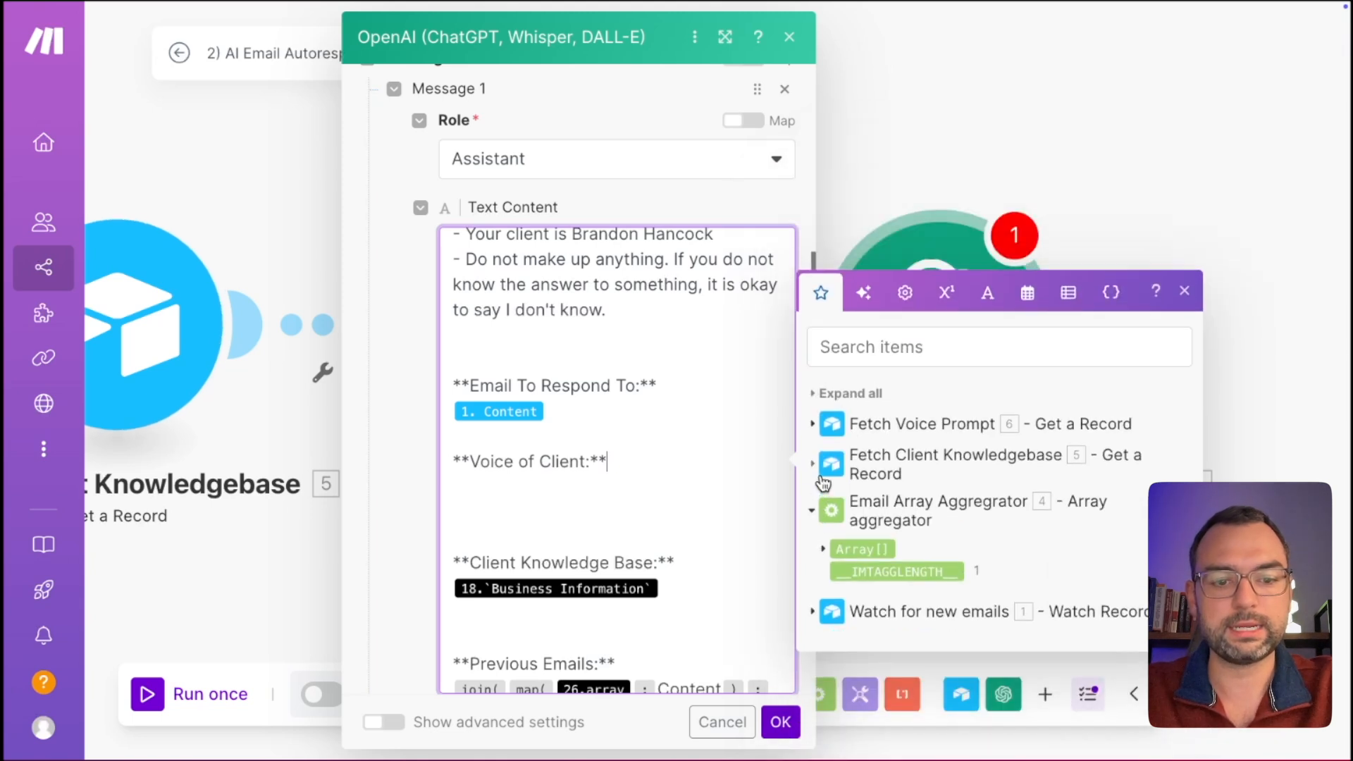
click(813, 512)
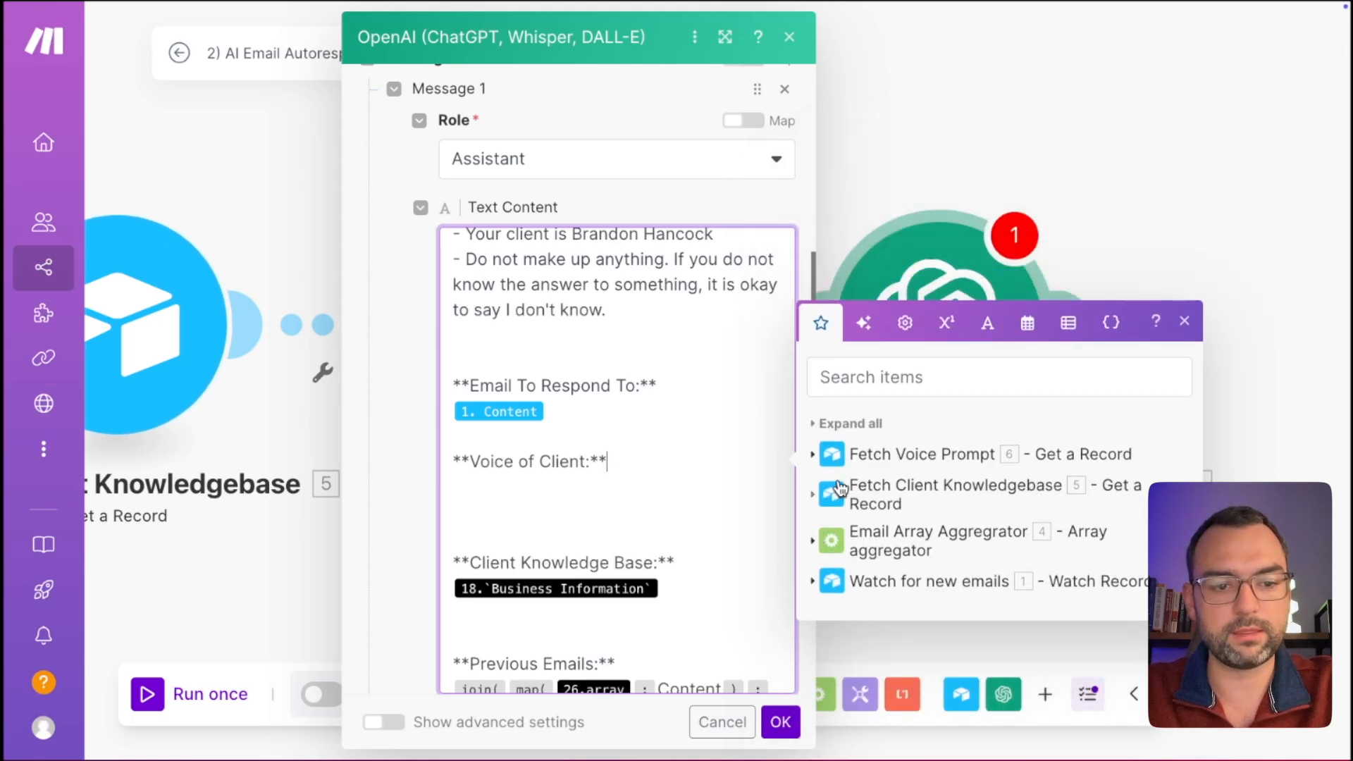
click(816, 455)
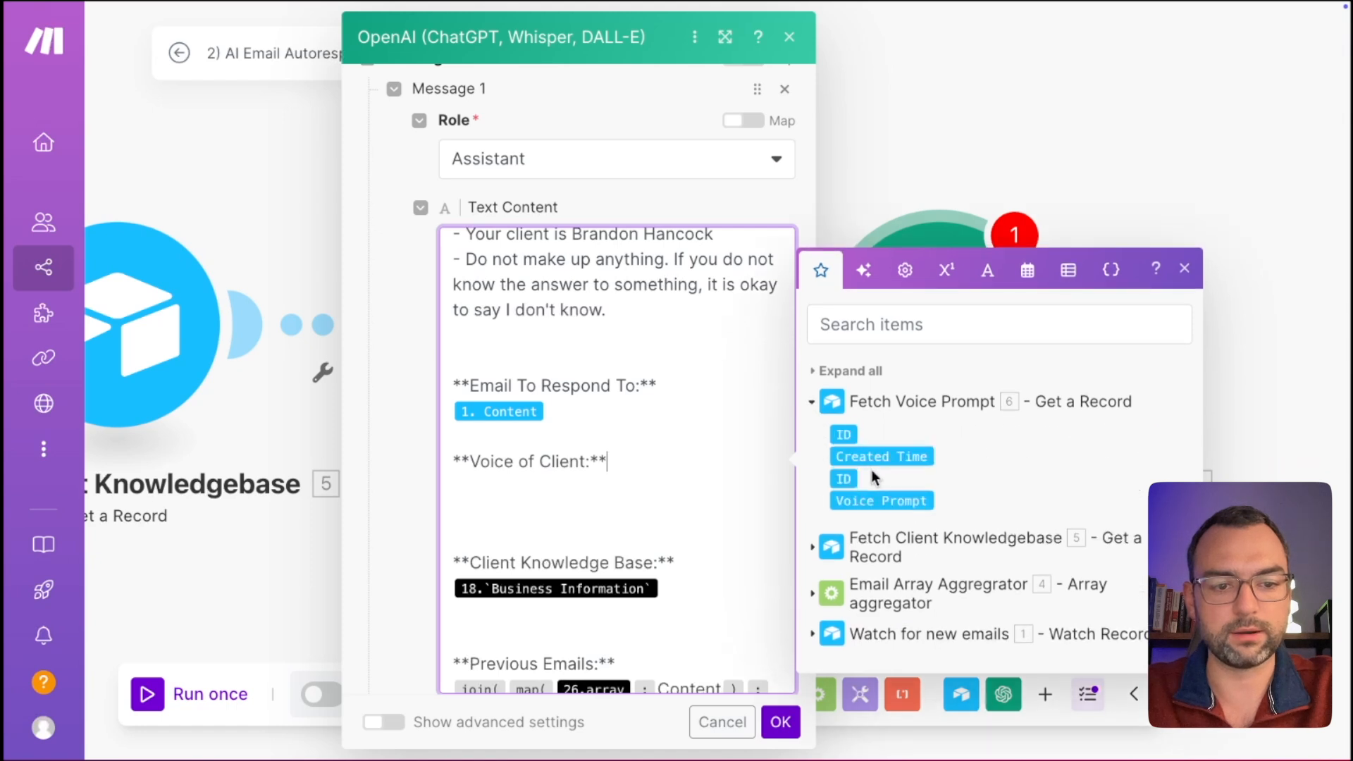
click(874, 500)
click(607, 461)
key(Return)
click(584, 543)
key(BackSpace)
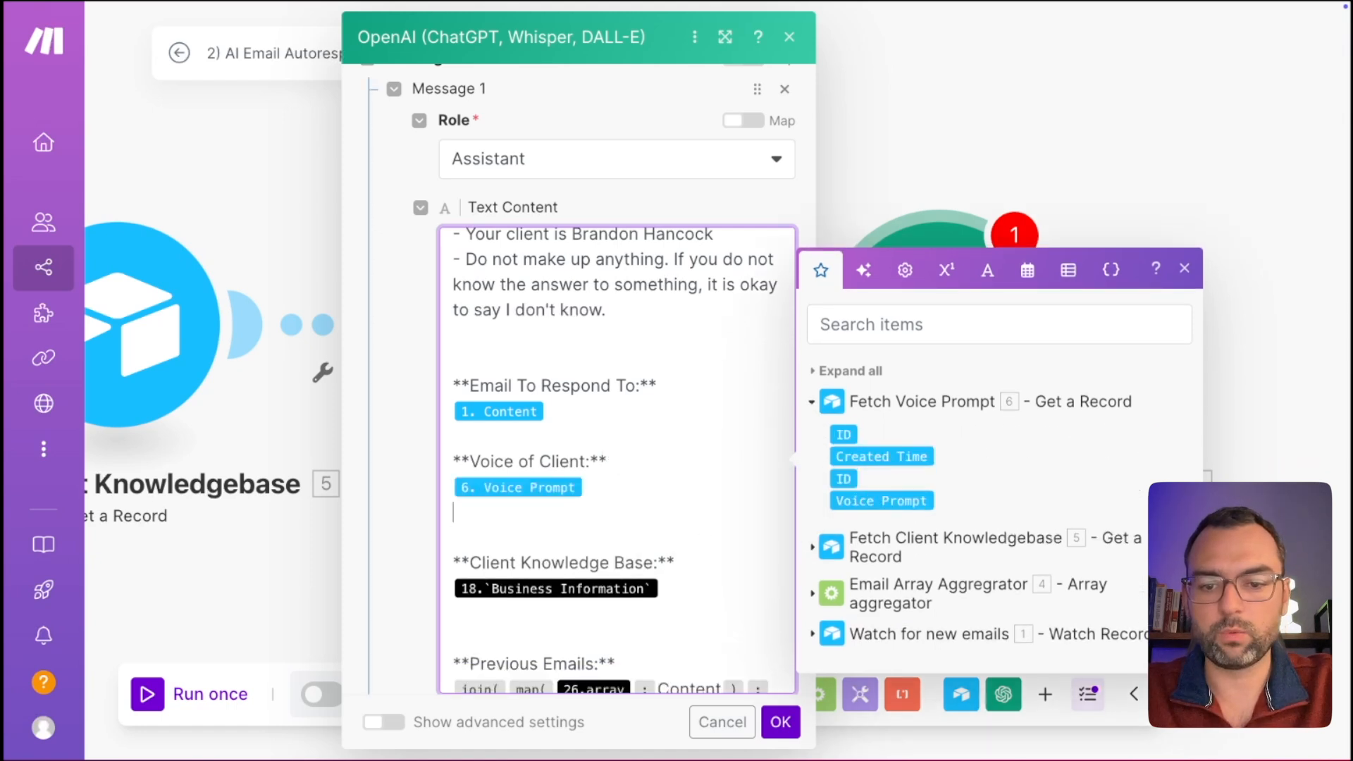
key(BackSpace)
Map 5. Business Information from Fetch Client Knowledgebase under Client Knowledge Base.
click(711, 562)
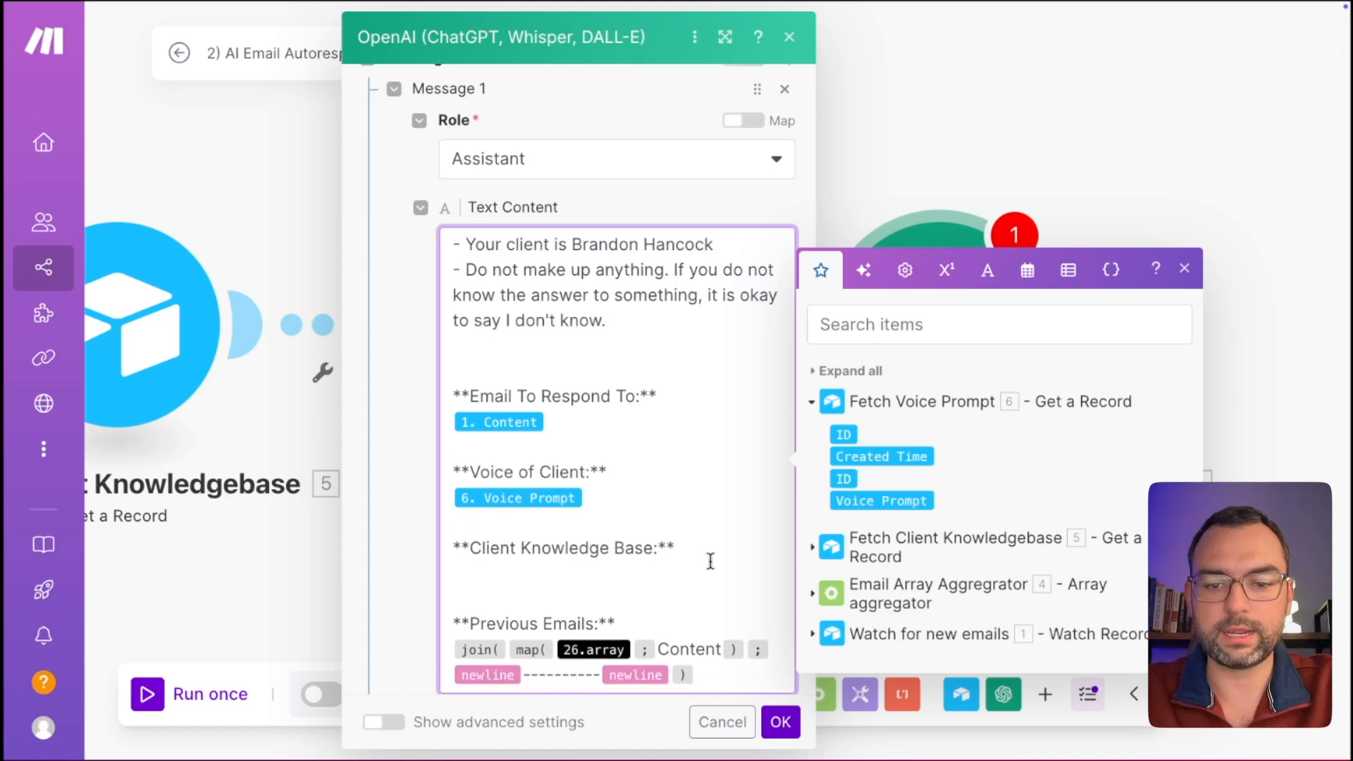
click(813, 402)
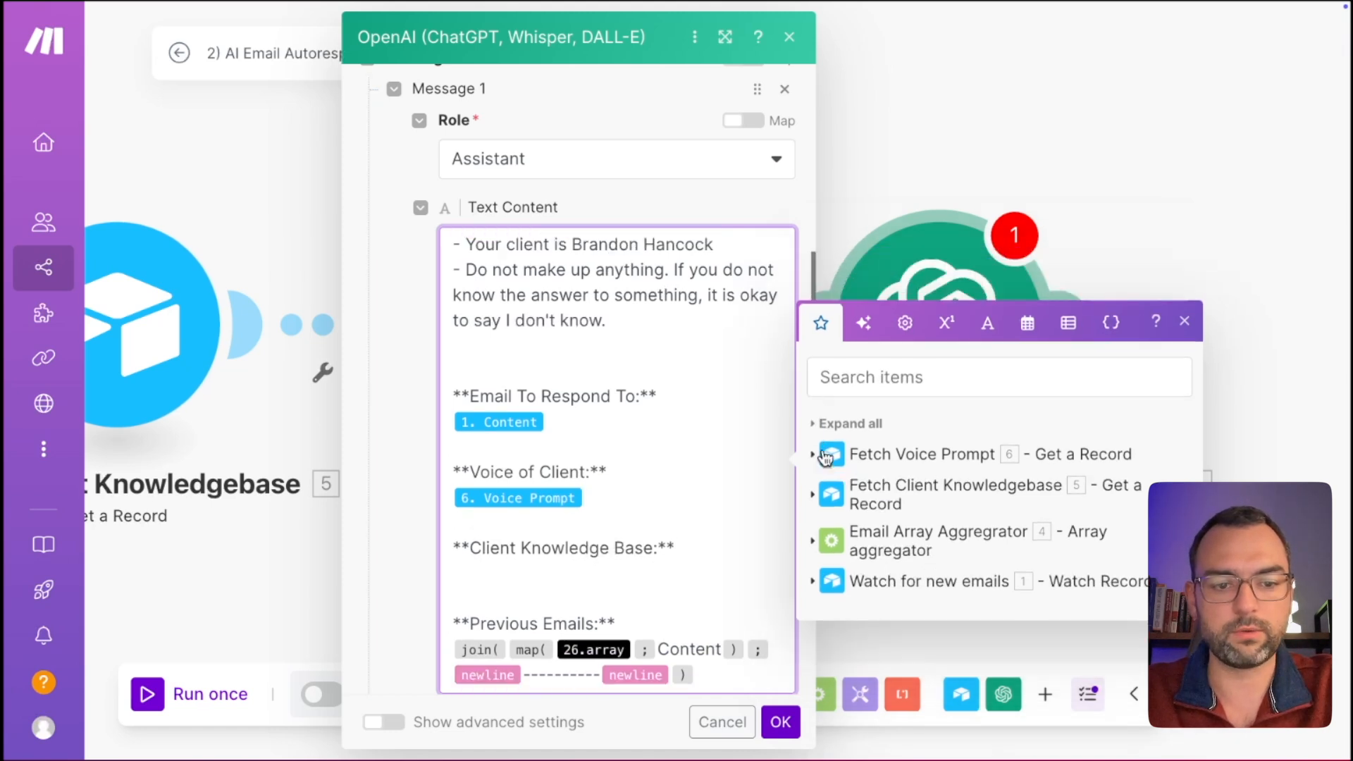
click(817, 495)
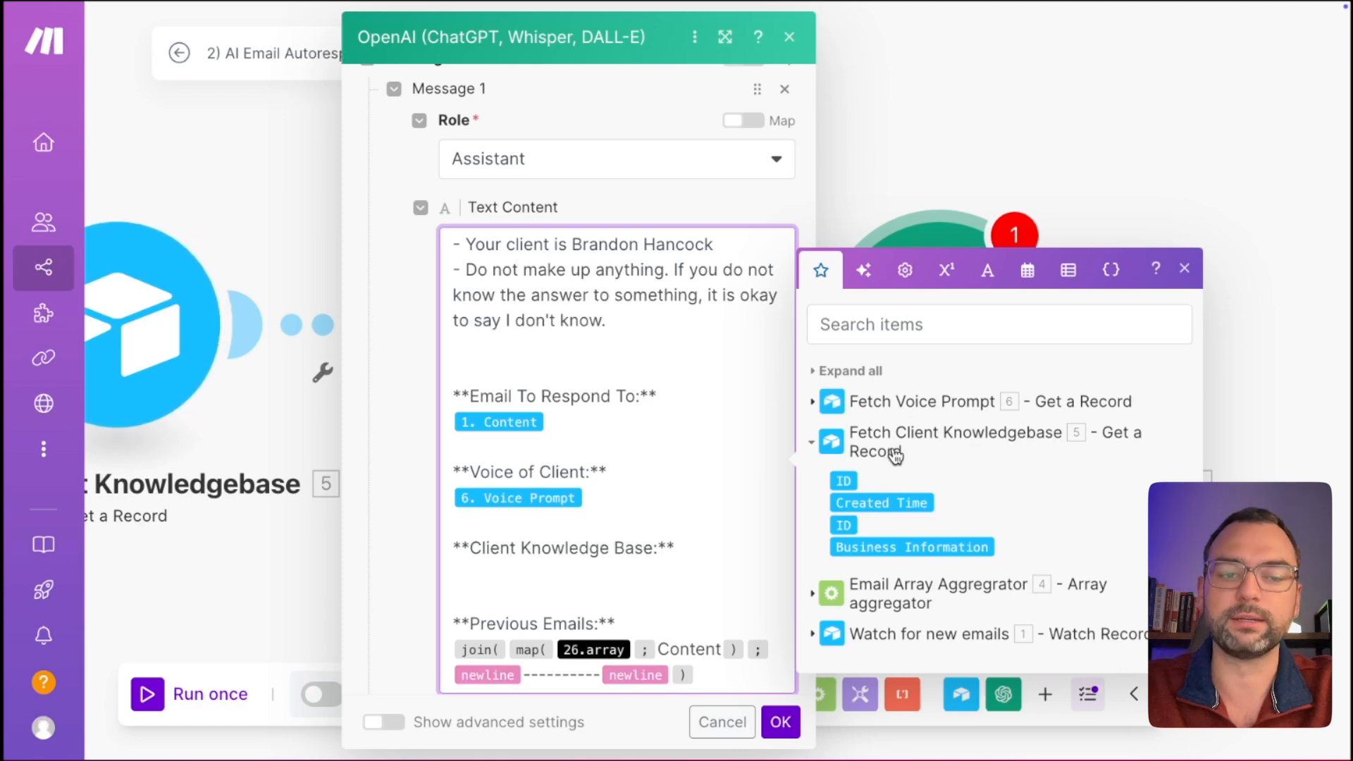
drag(891, 535, 661, 564)
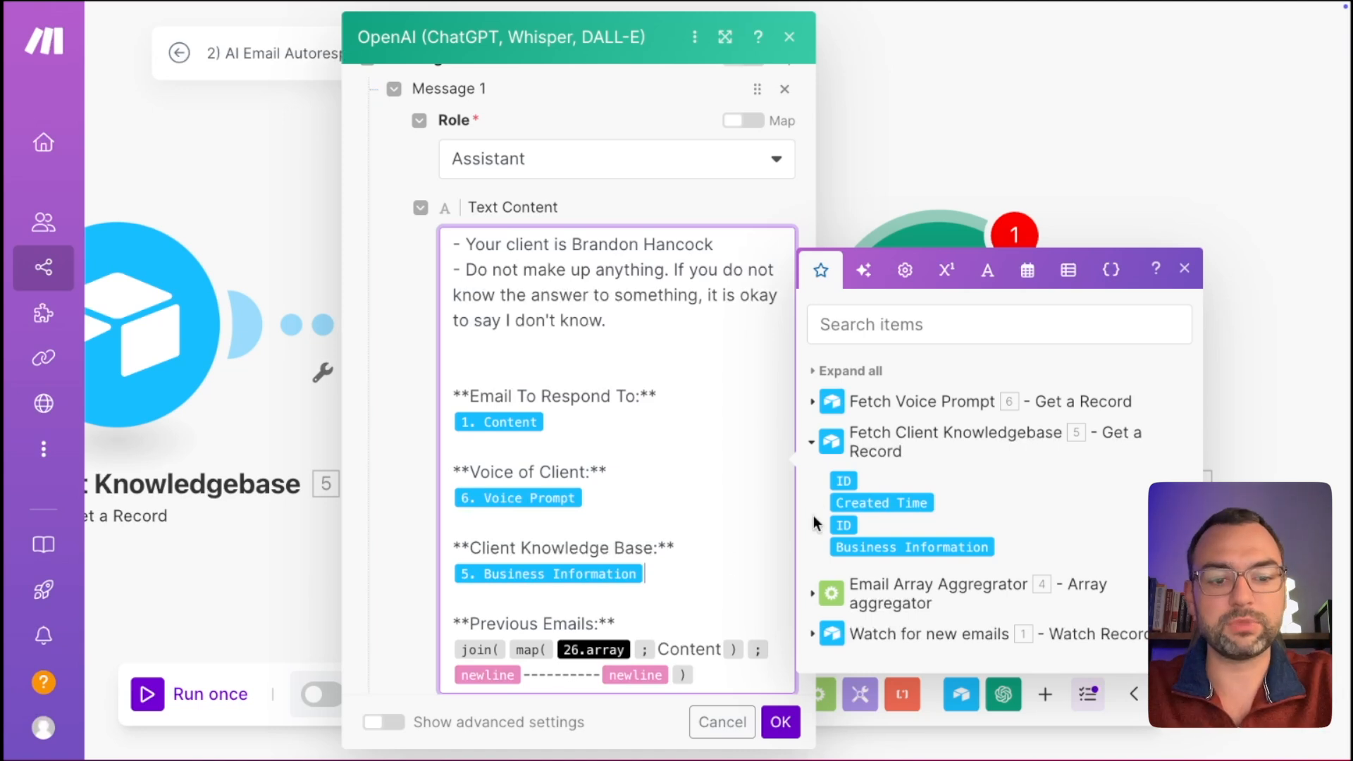
Replace 26.array in the map() formula with the Email Array Aggregator's 4. Array[].
click(812, 442)
click(818, 543)
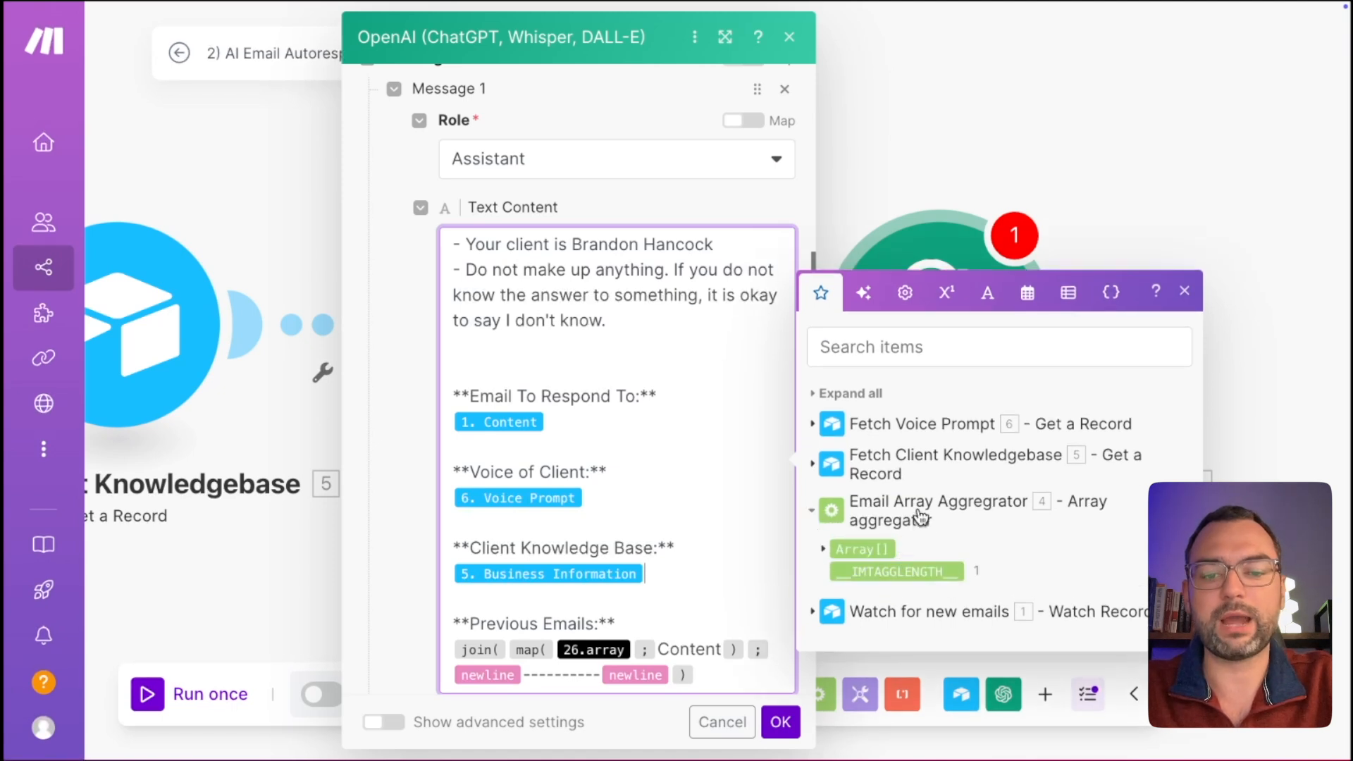
click(823, 550)
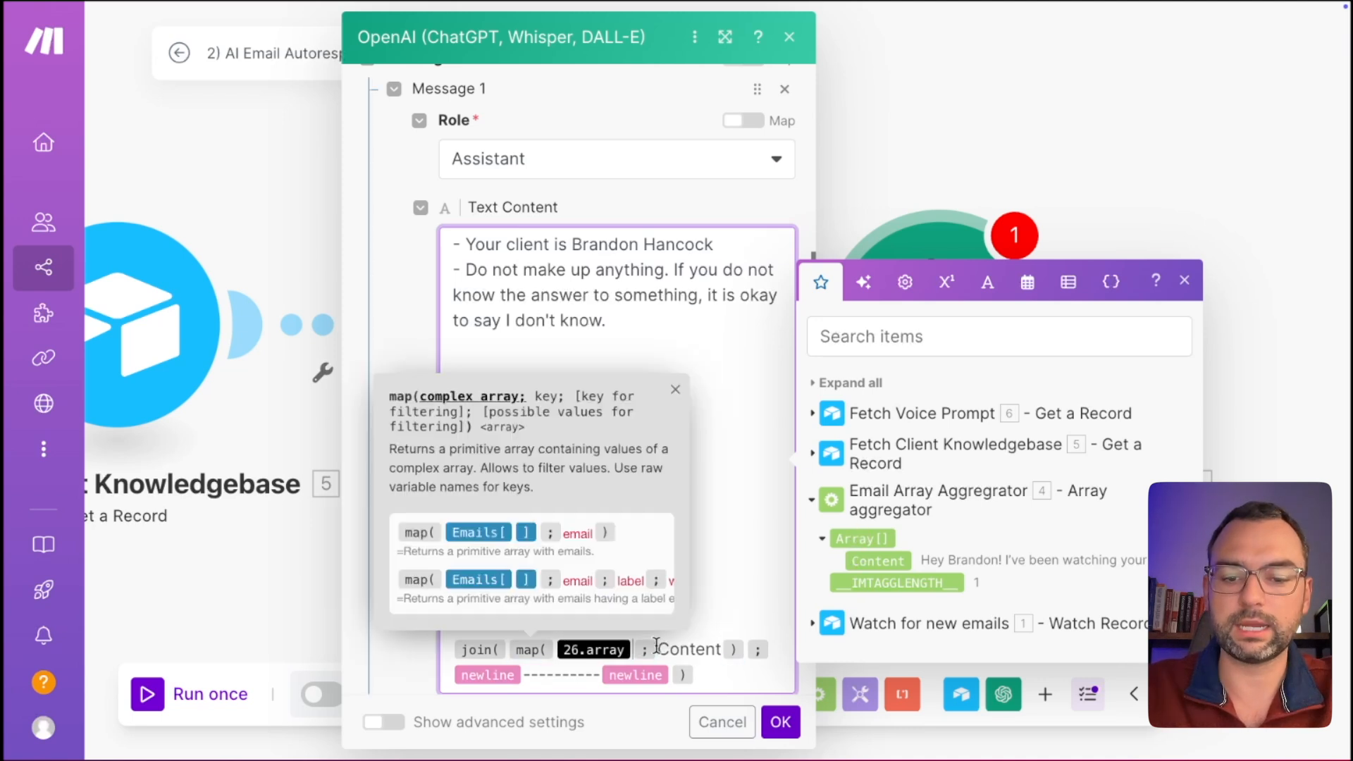
key(BackSpace)
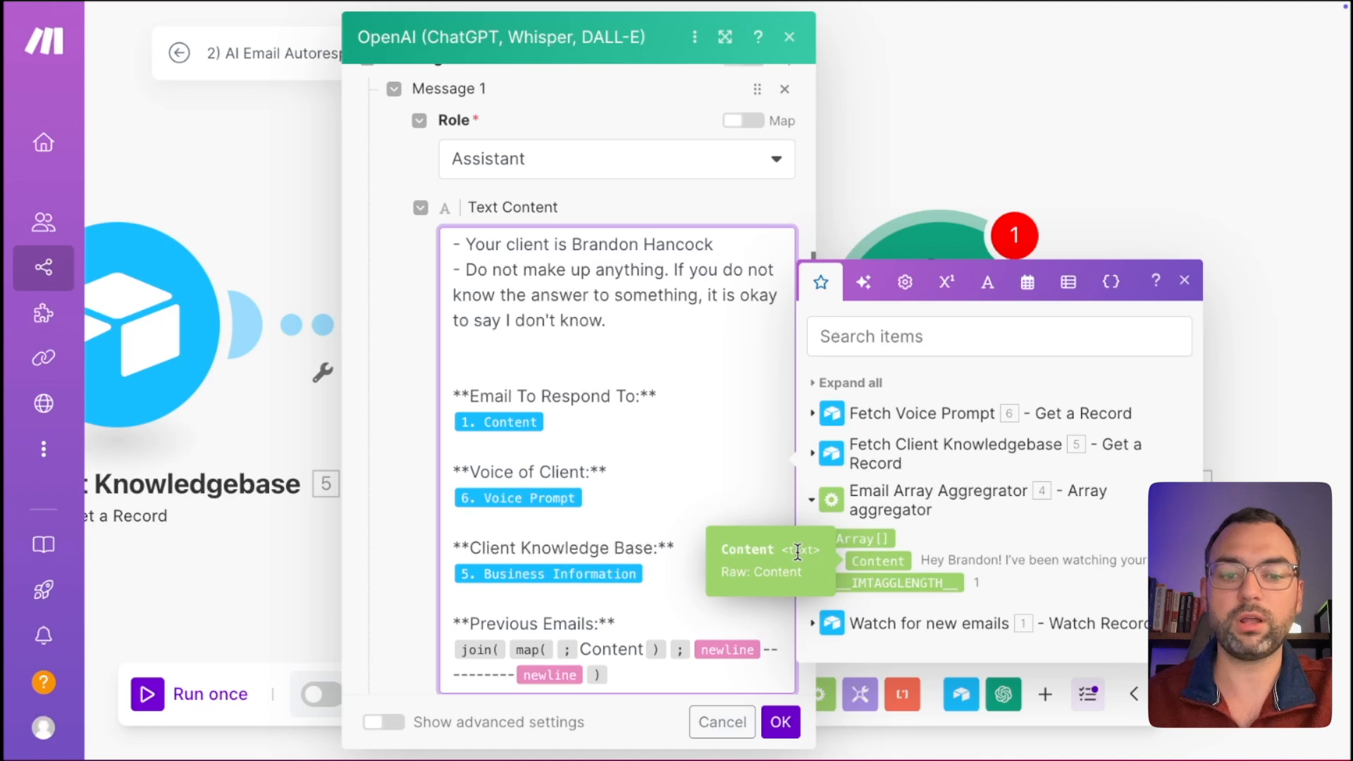
click(890, 557)
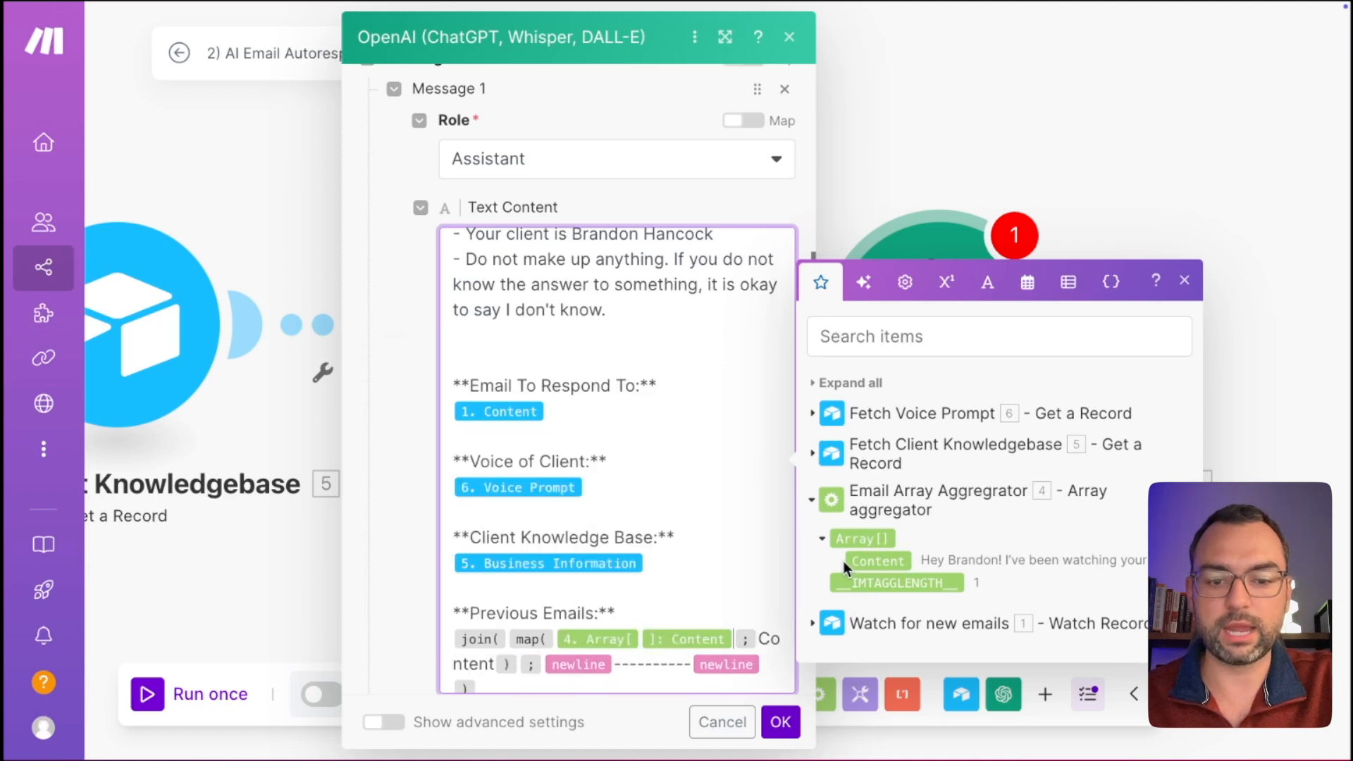
key(BackSpace)
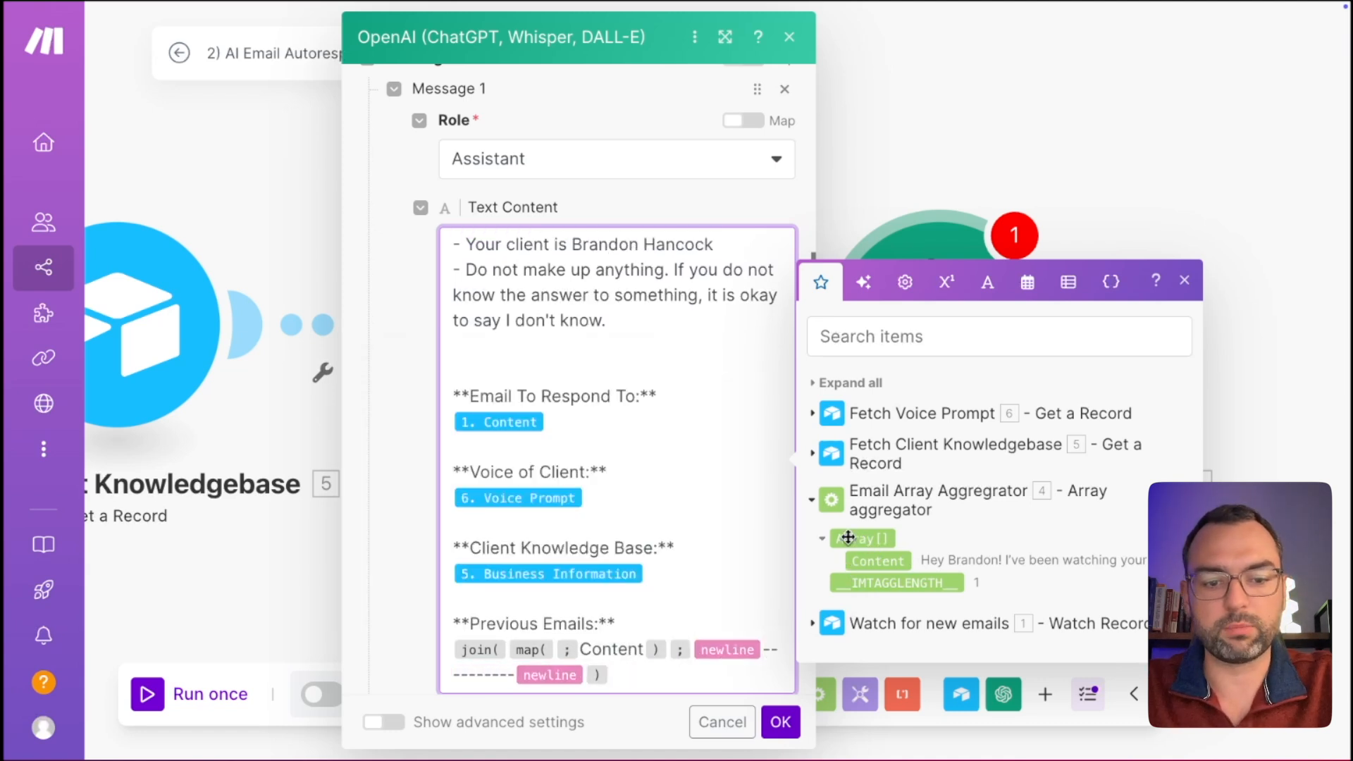
text(])
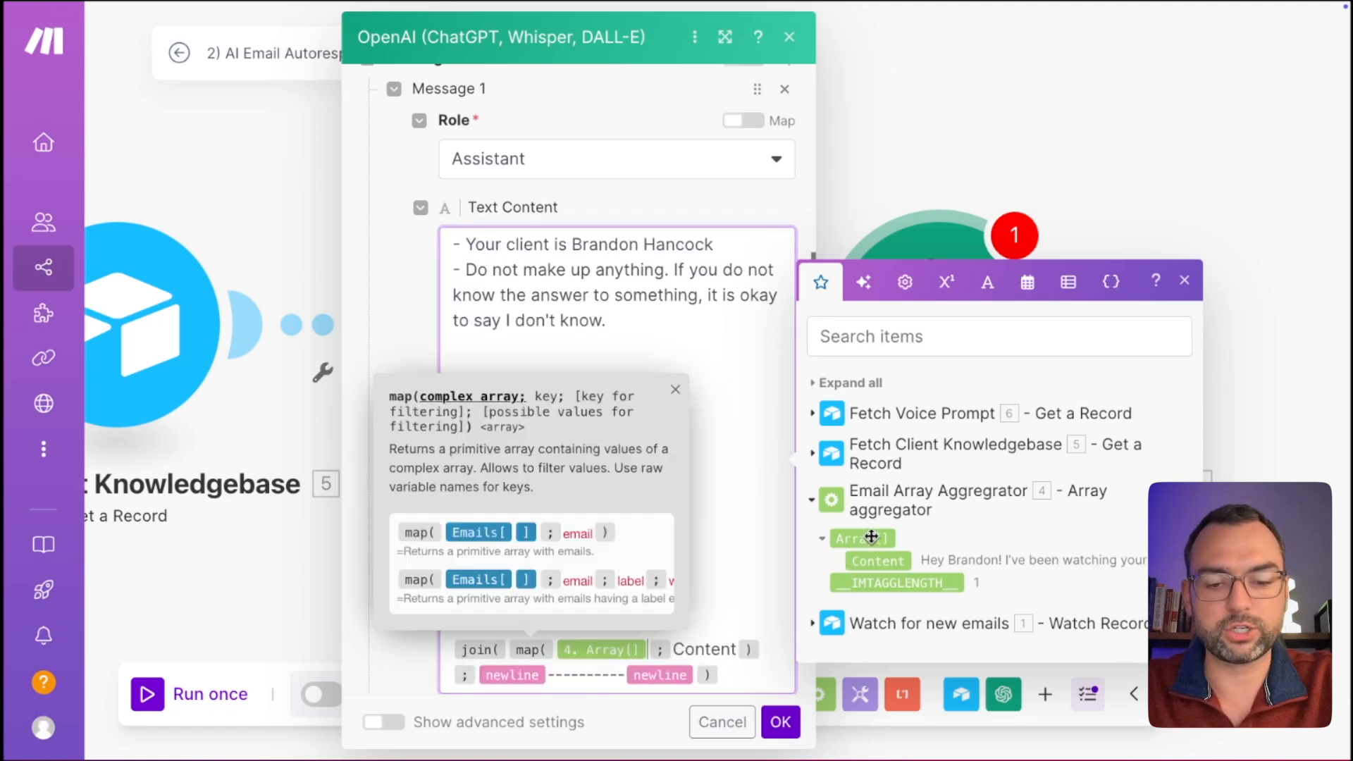
click(758, 583)
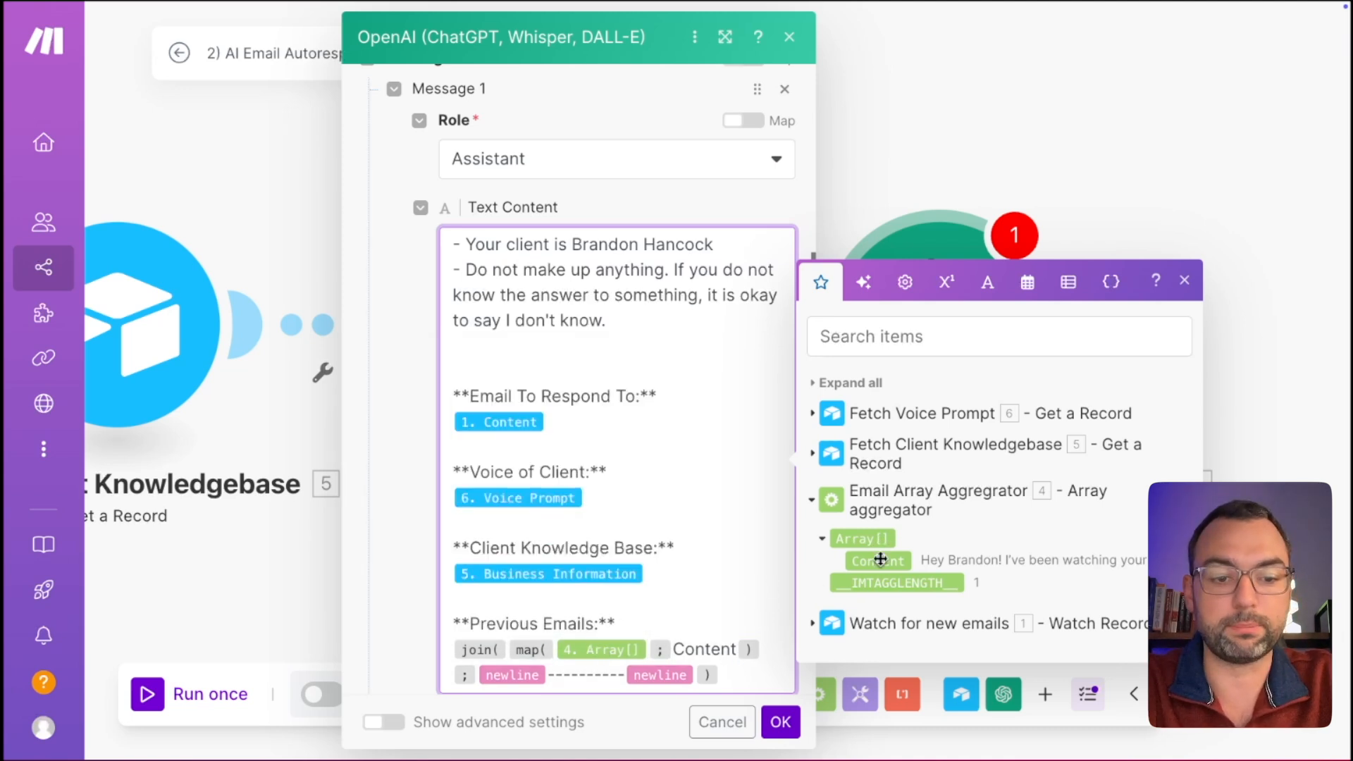
Keep Content as the map key and save the OpenAI module.
double_click(706, 646)
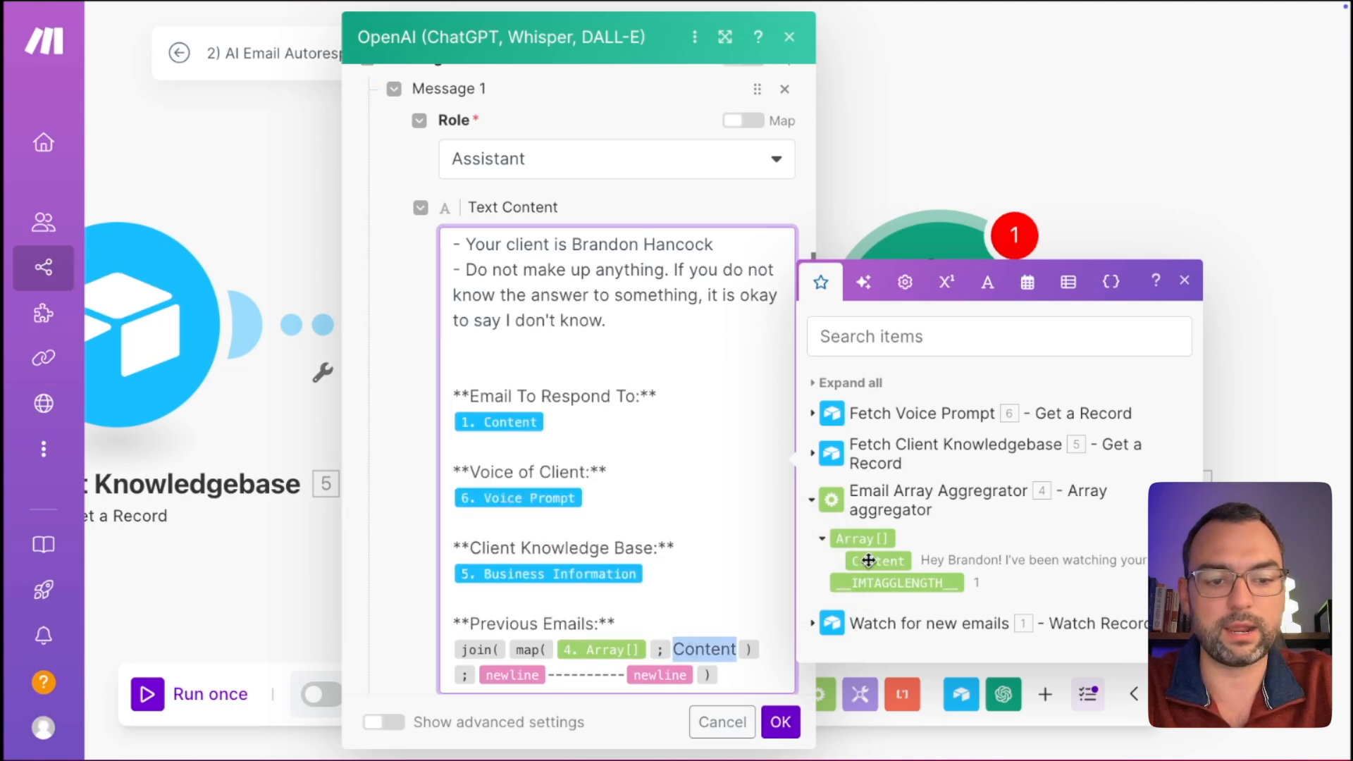
mouse_move(868, 561)
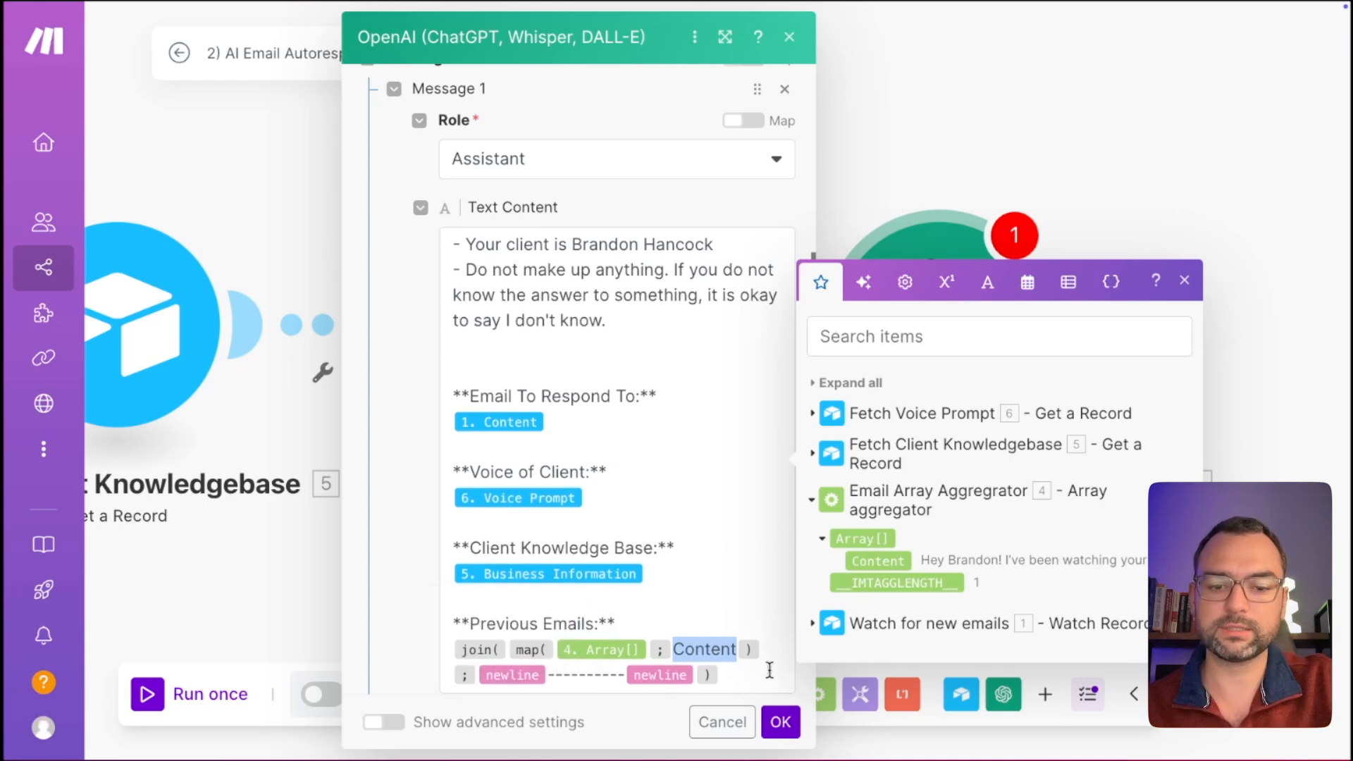
drag(769, 670, 454, 645)
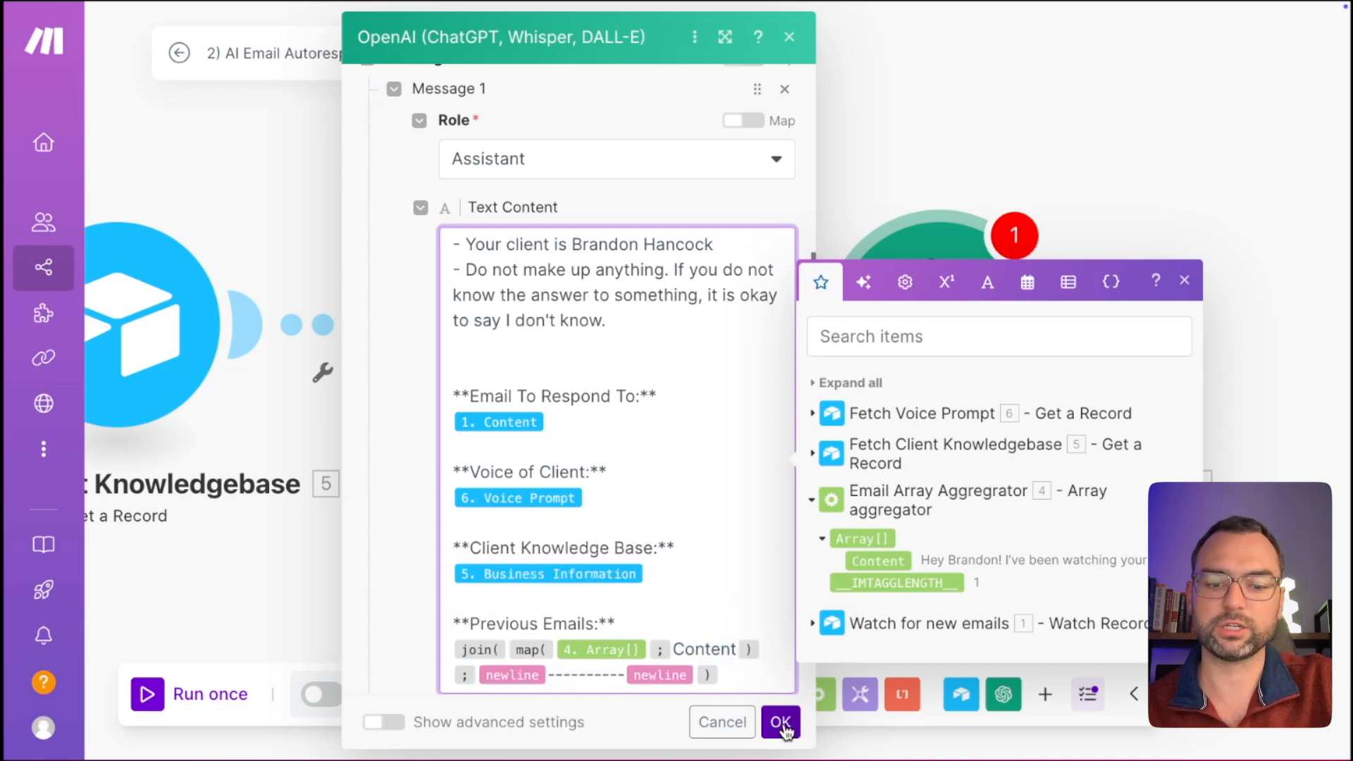
click(780, 723)
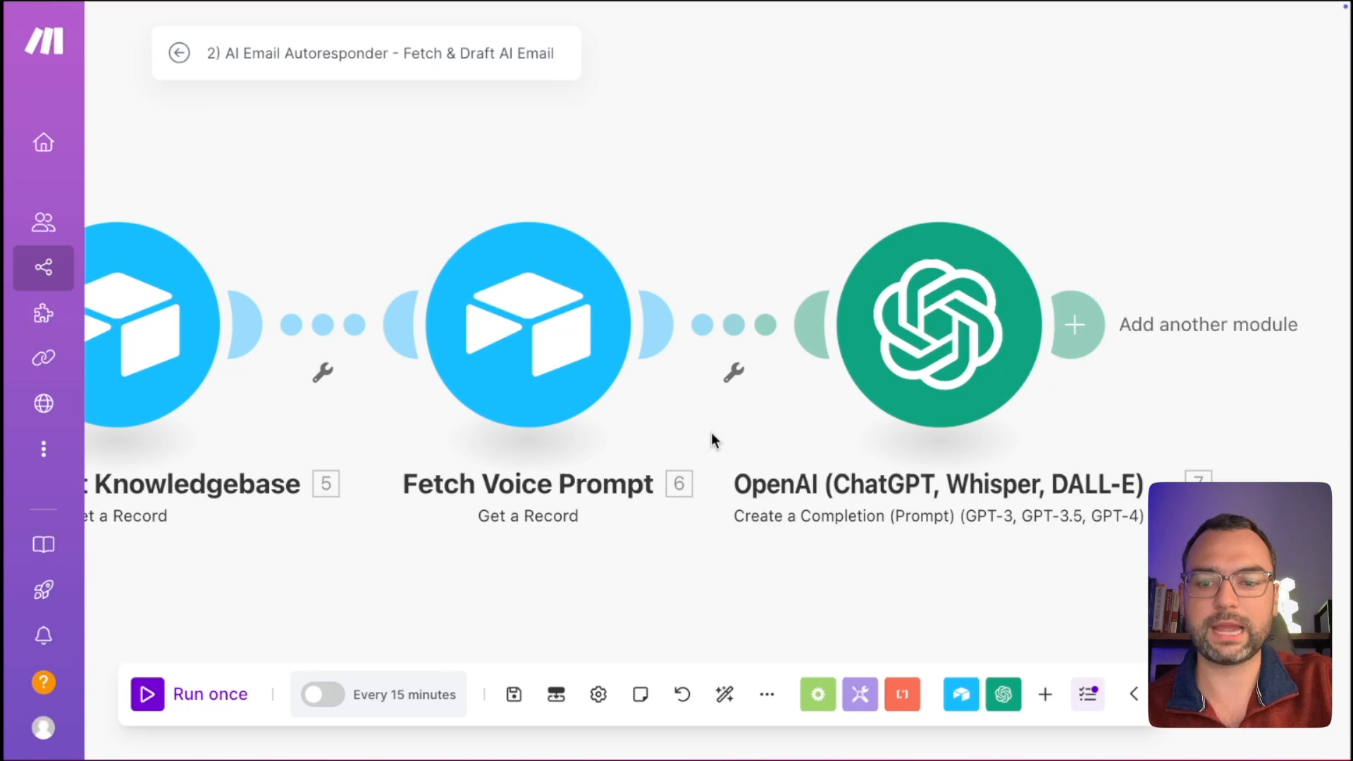
Auto-align the modules and set the trigger to start from the Awesome Content! email.
scroll(711, 440, down, 1)
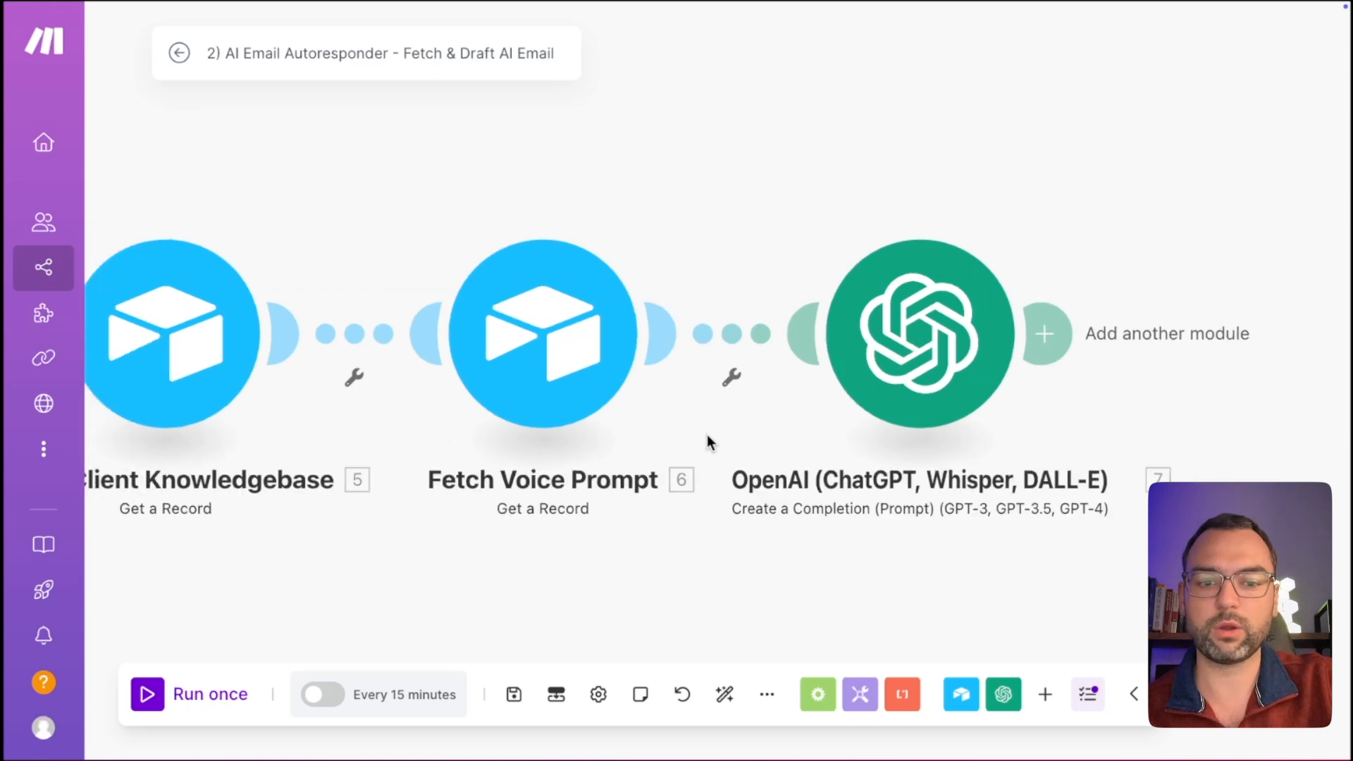
click(725, 696)
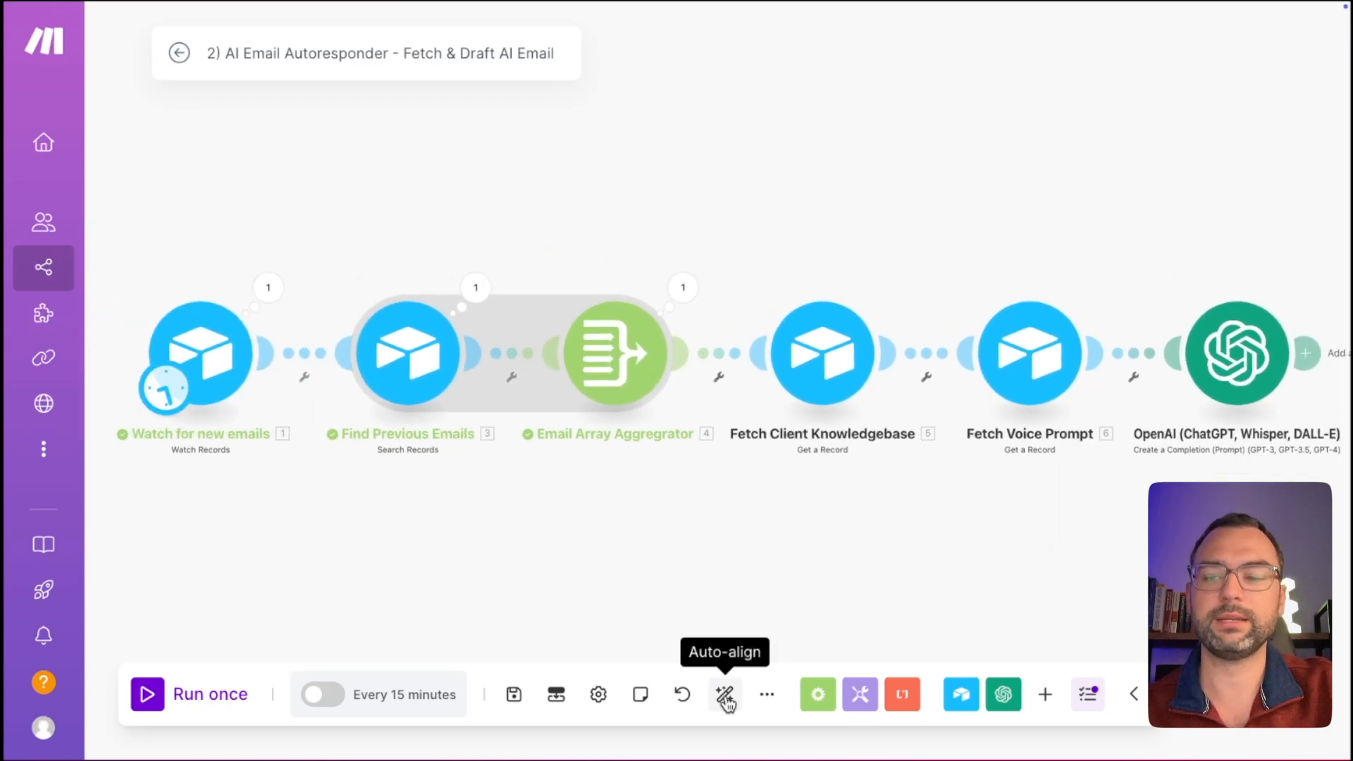
right_click(235, 360)
click(314, 440)
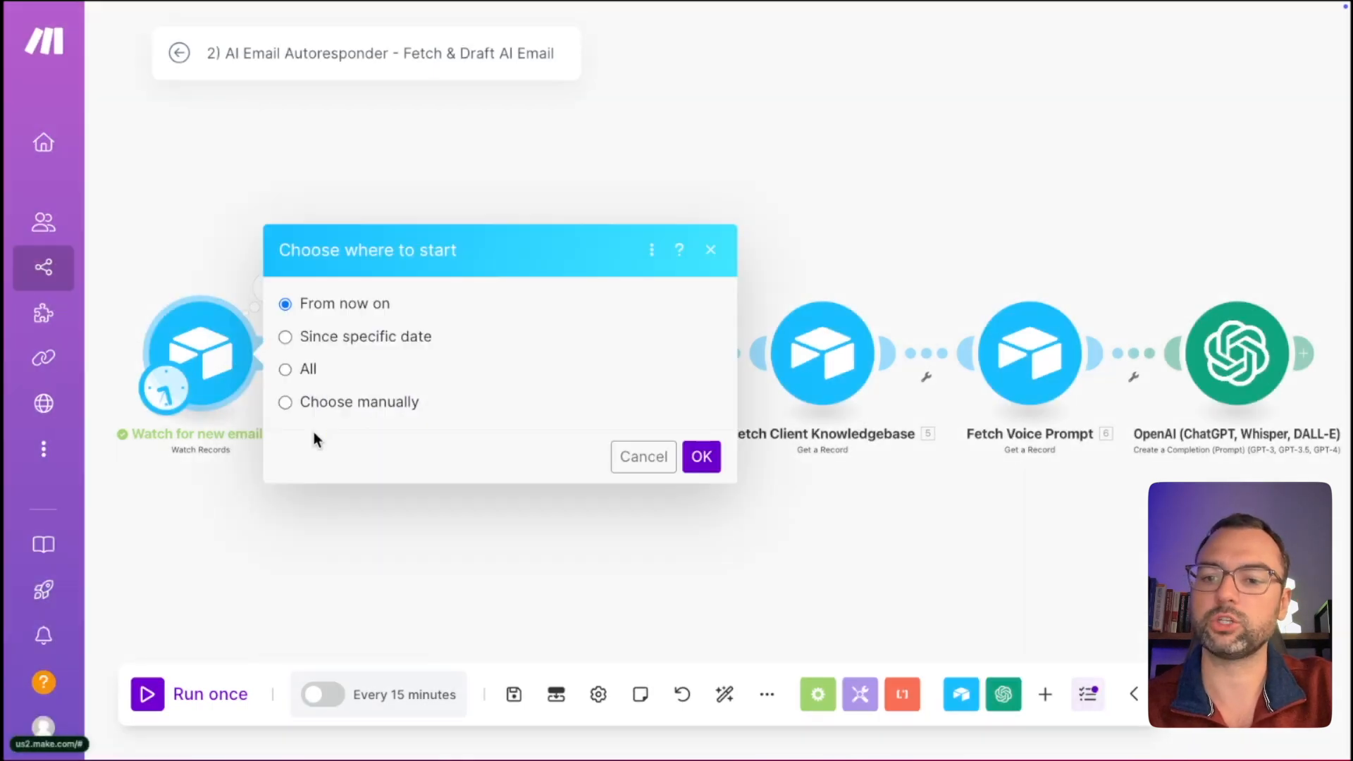
click(318, 405)
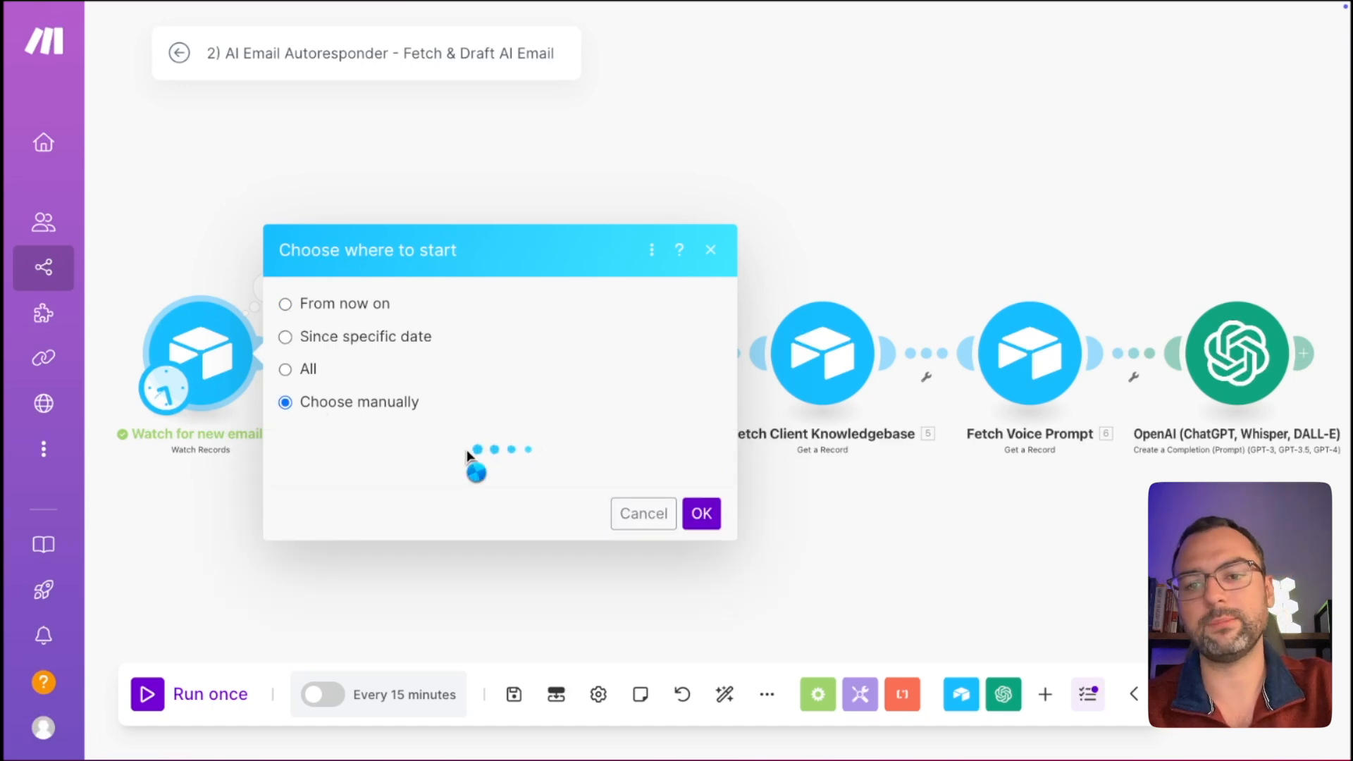
click(445, 432)
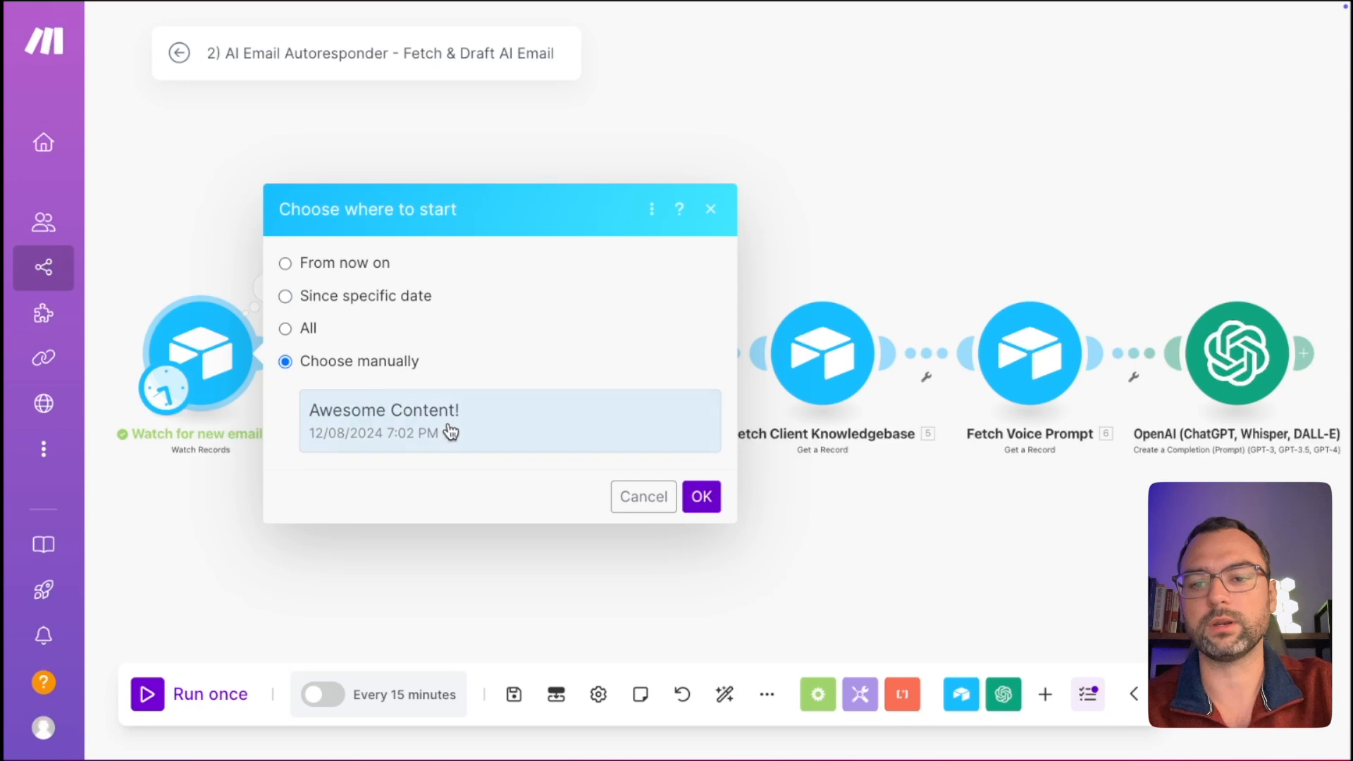
Confirm the starting record, run the scenario once and view the OpenAI result.
click(702, 497)
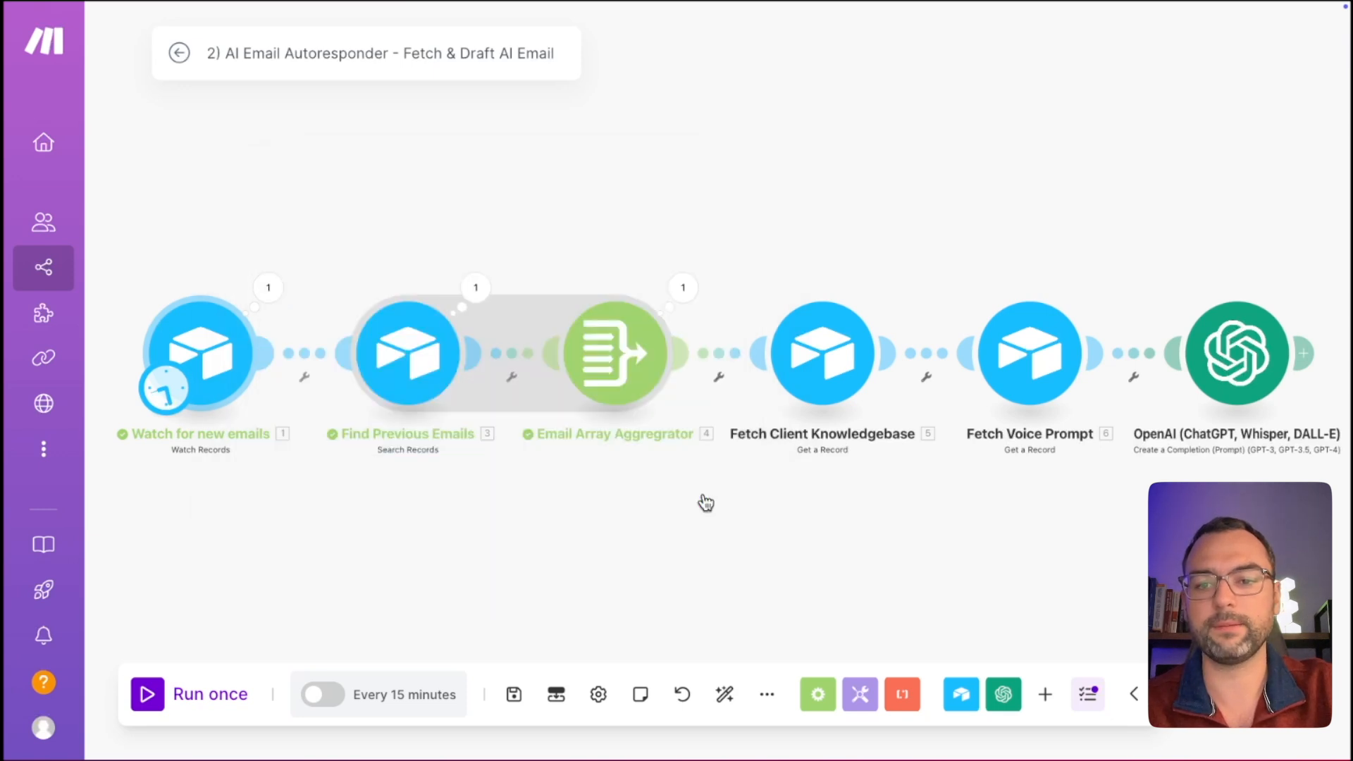
click(196, 700)
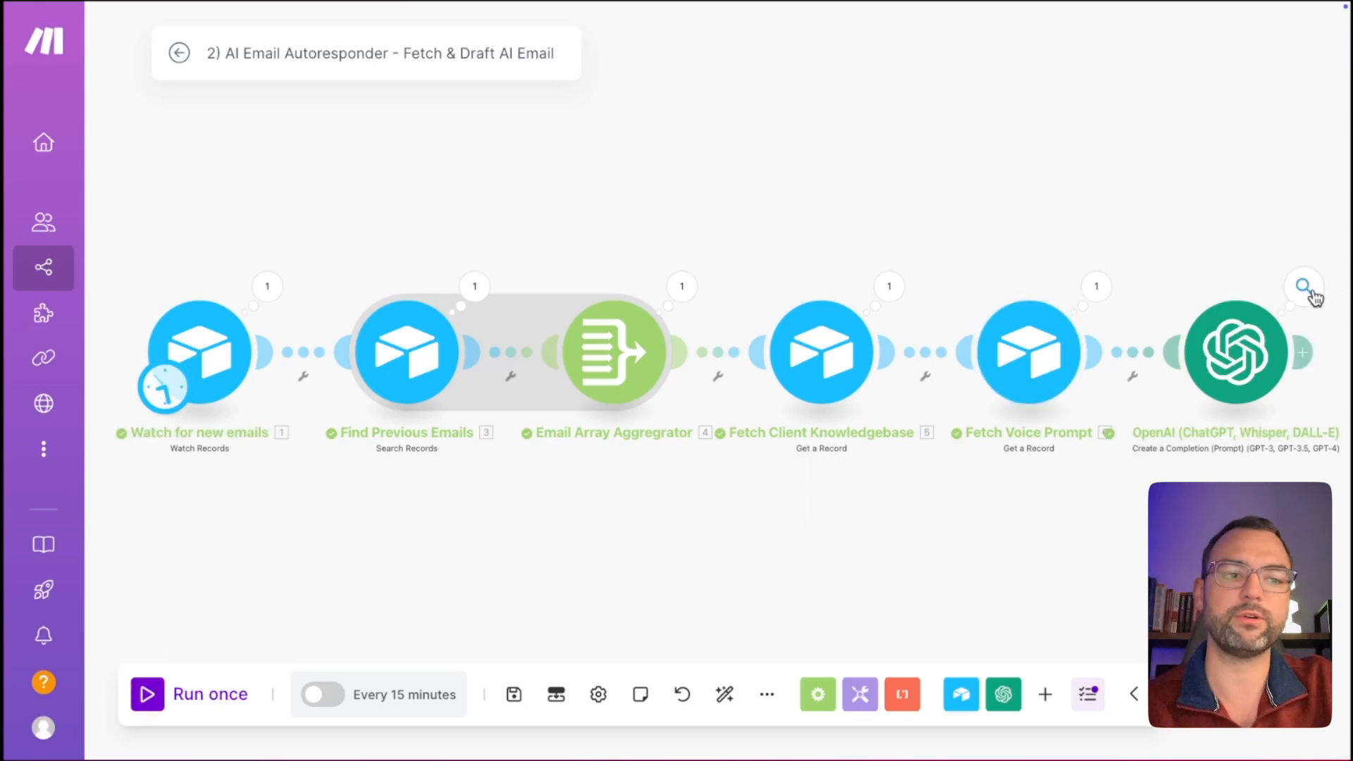
click(1306, 287)
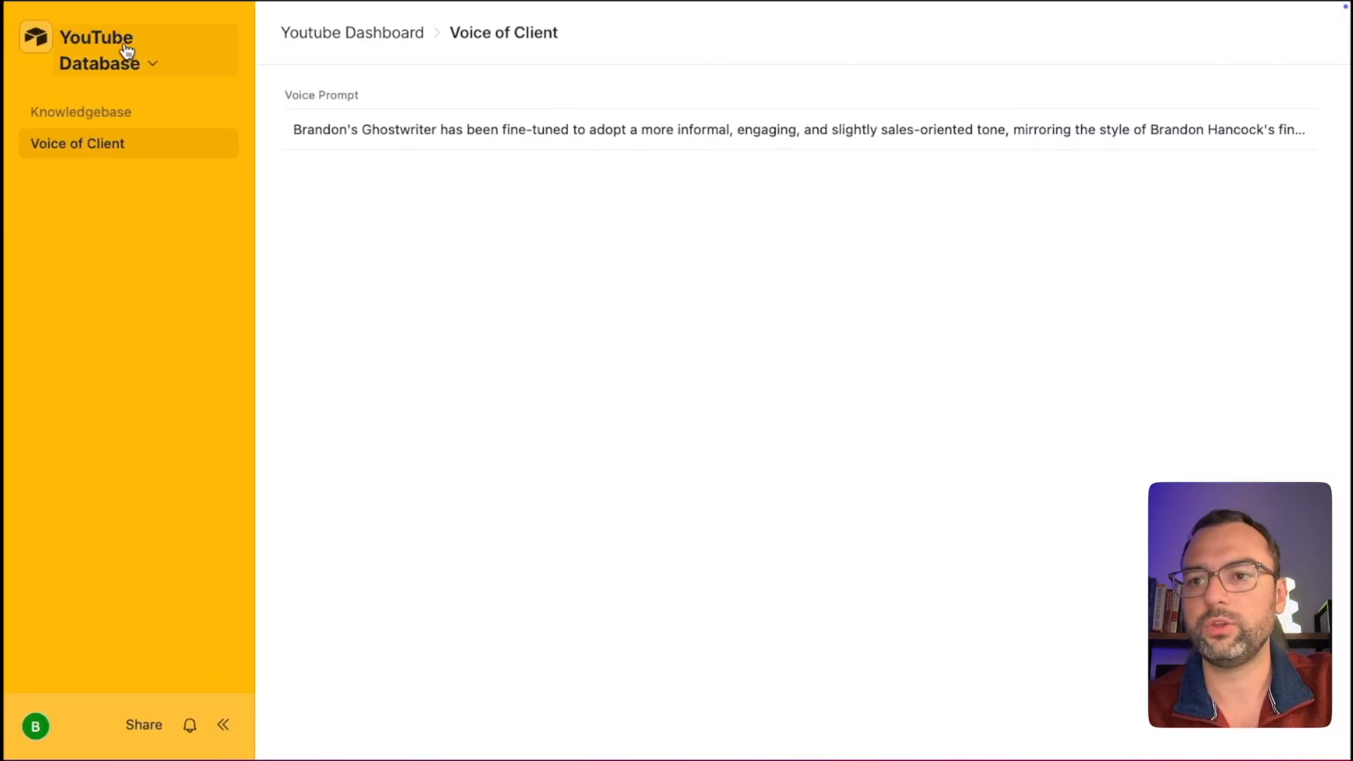
View the YouTube Database's Emails table and read the test email's full Content.
click(127, 56)
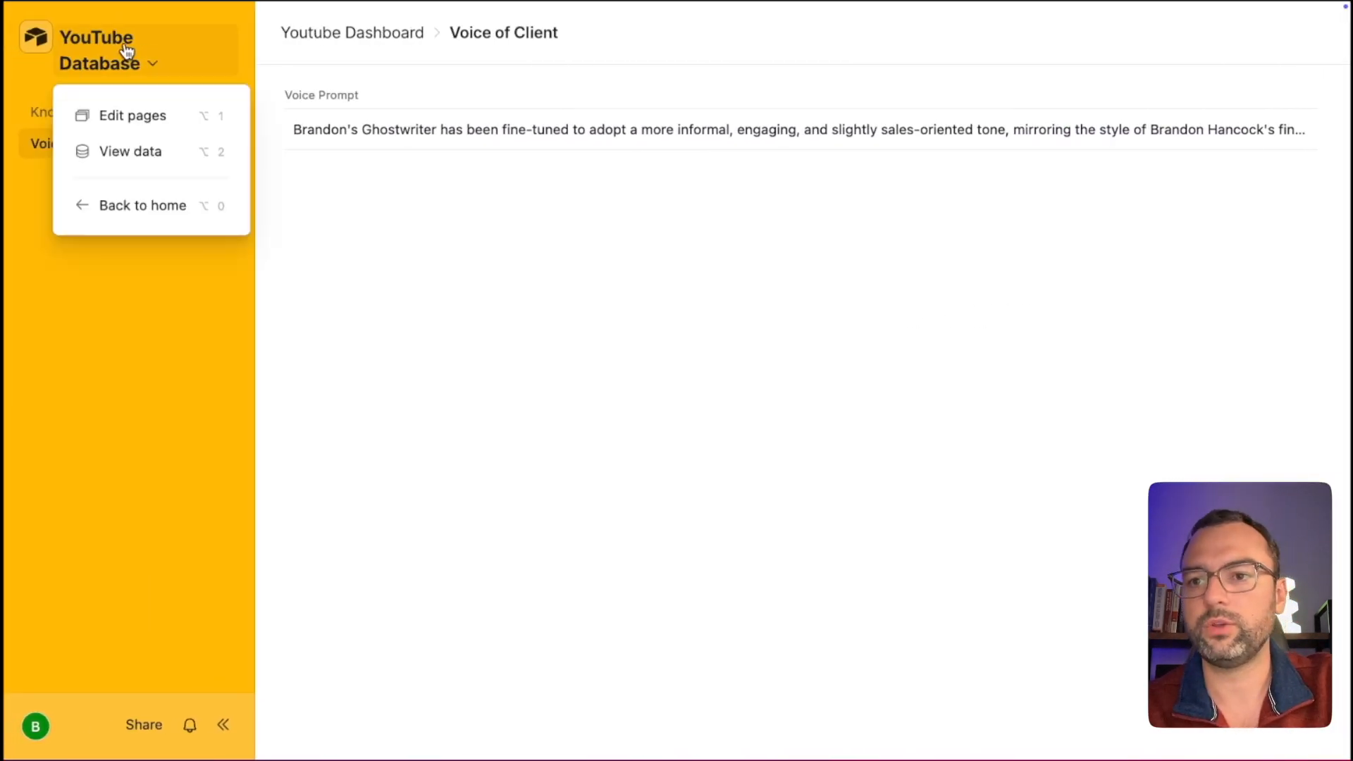
click(139, 151)
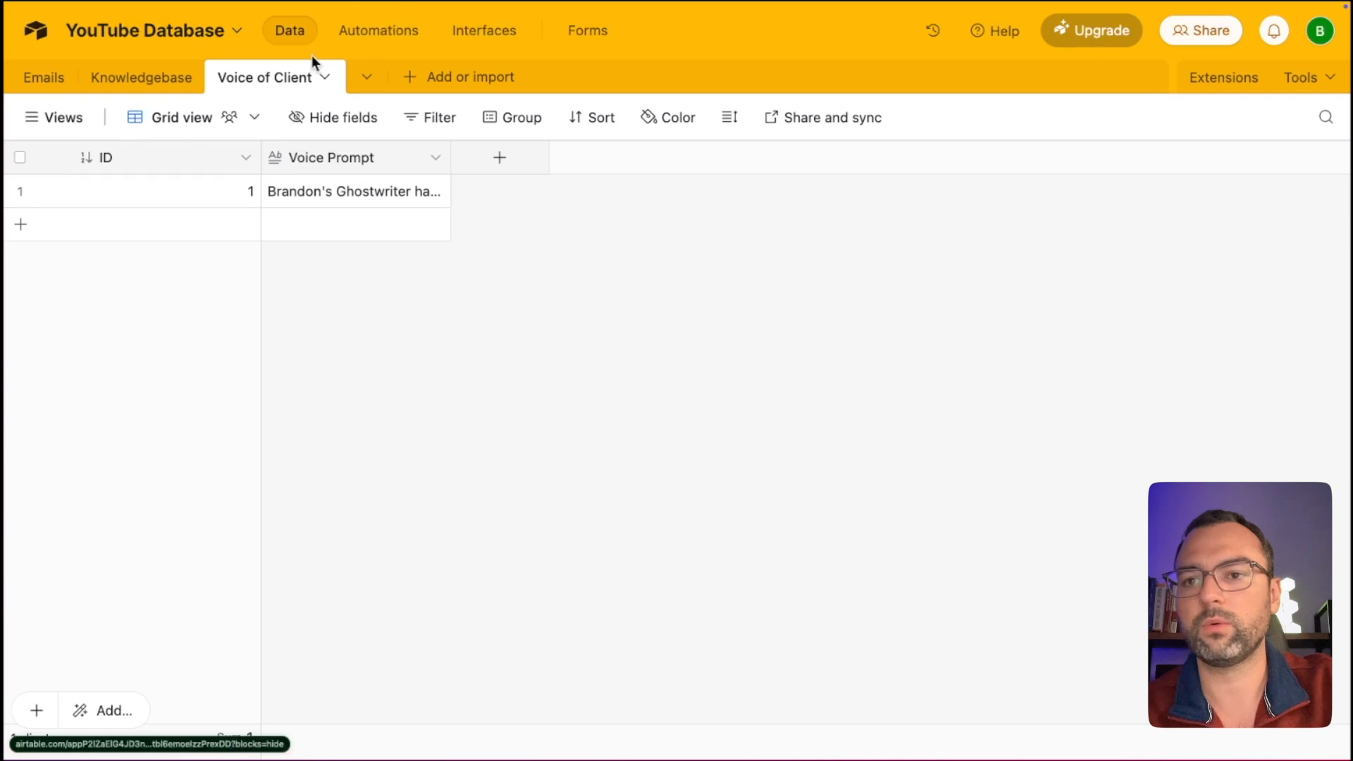
click(43, 79)
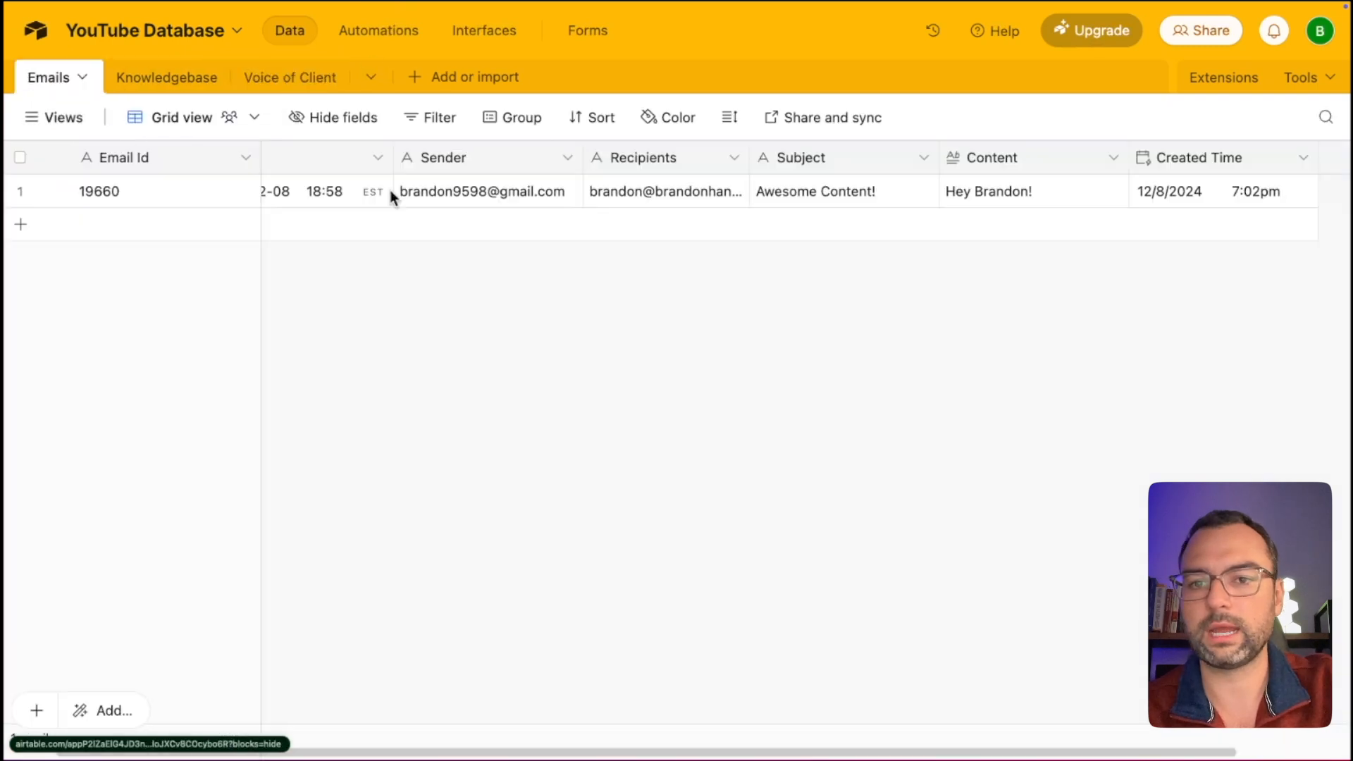
double_click(1025, 195)
scroll(1015, 225, down, 4)
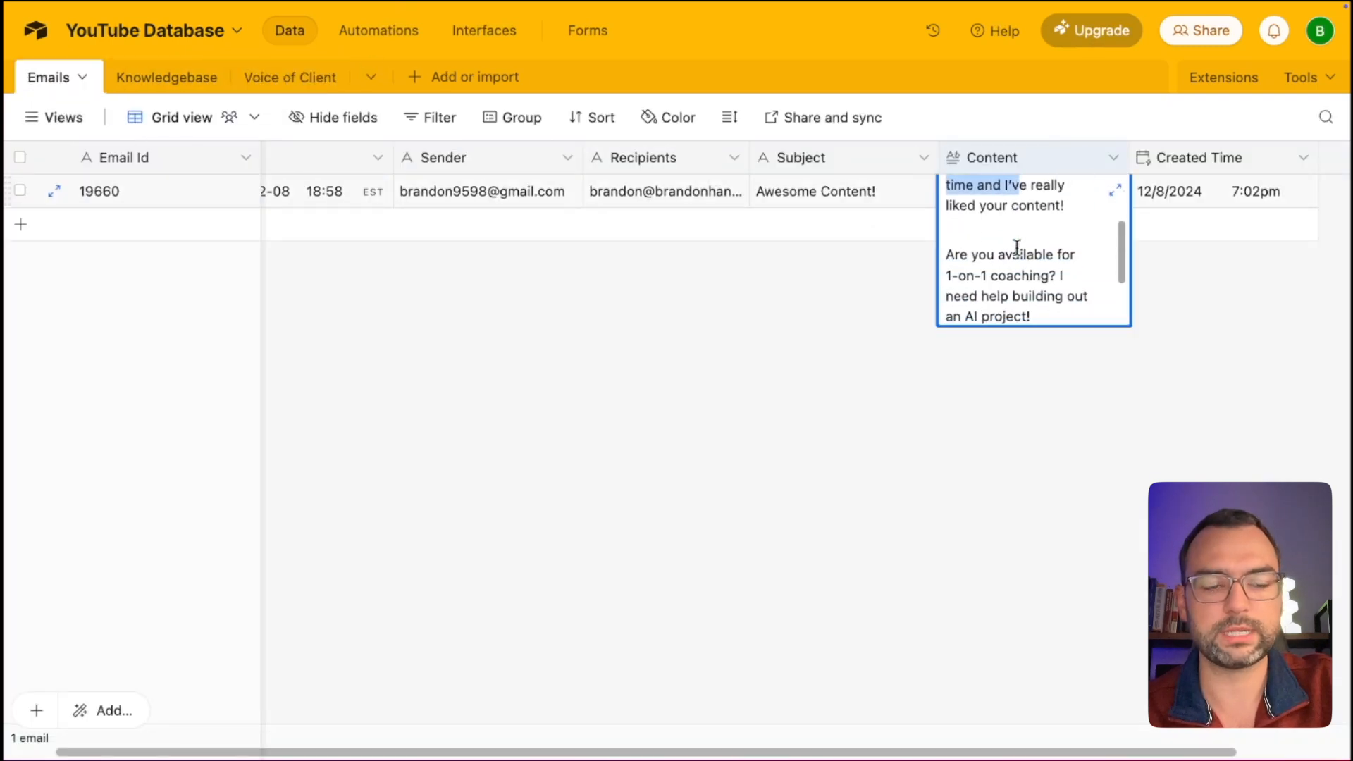
drag(1006, 231, 1013, 253)
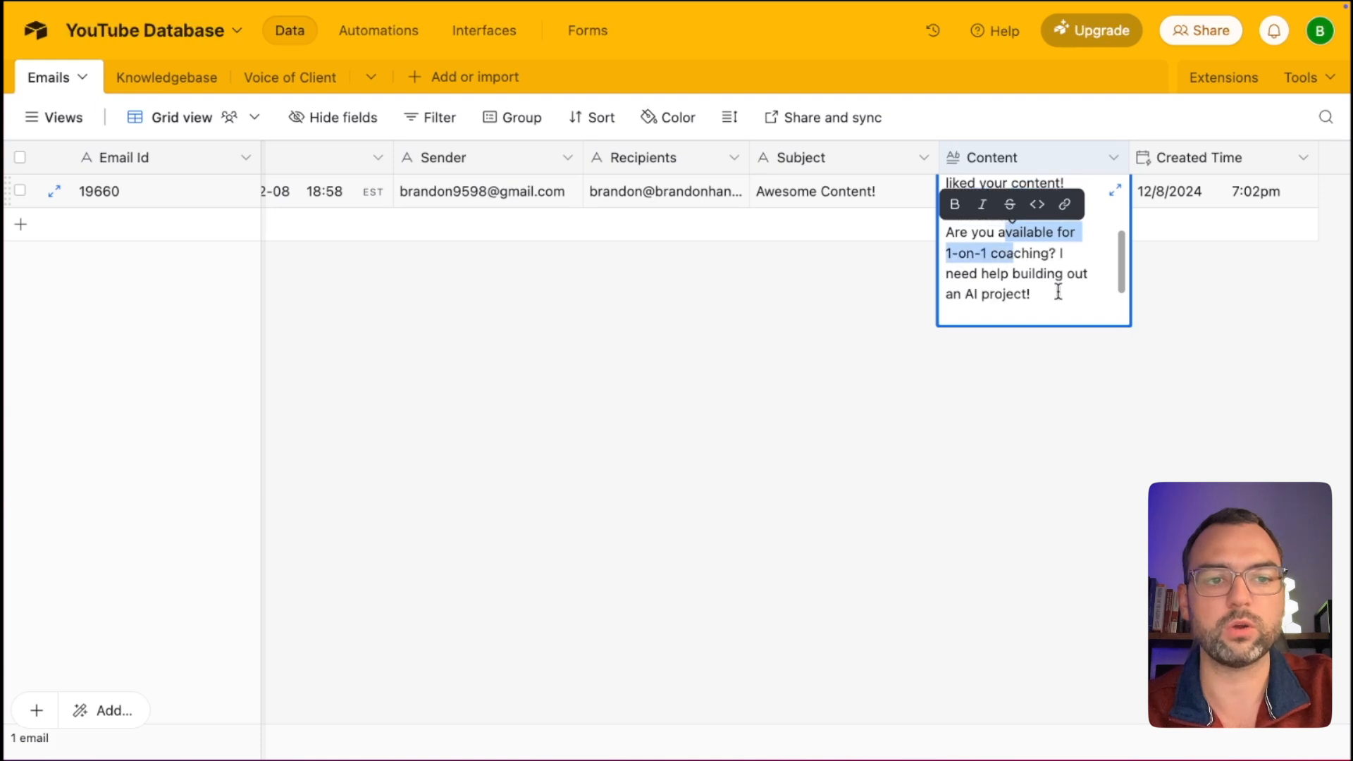
drag(1058, 292, 989, 274)
scroll(987, 254, down, 2)
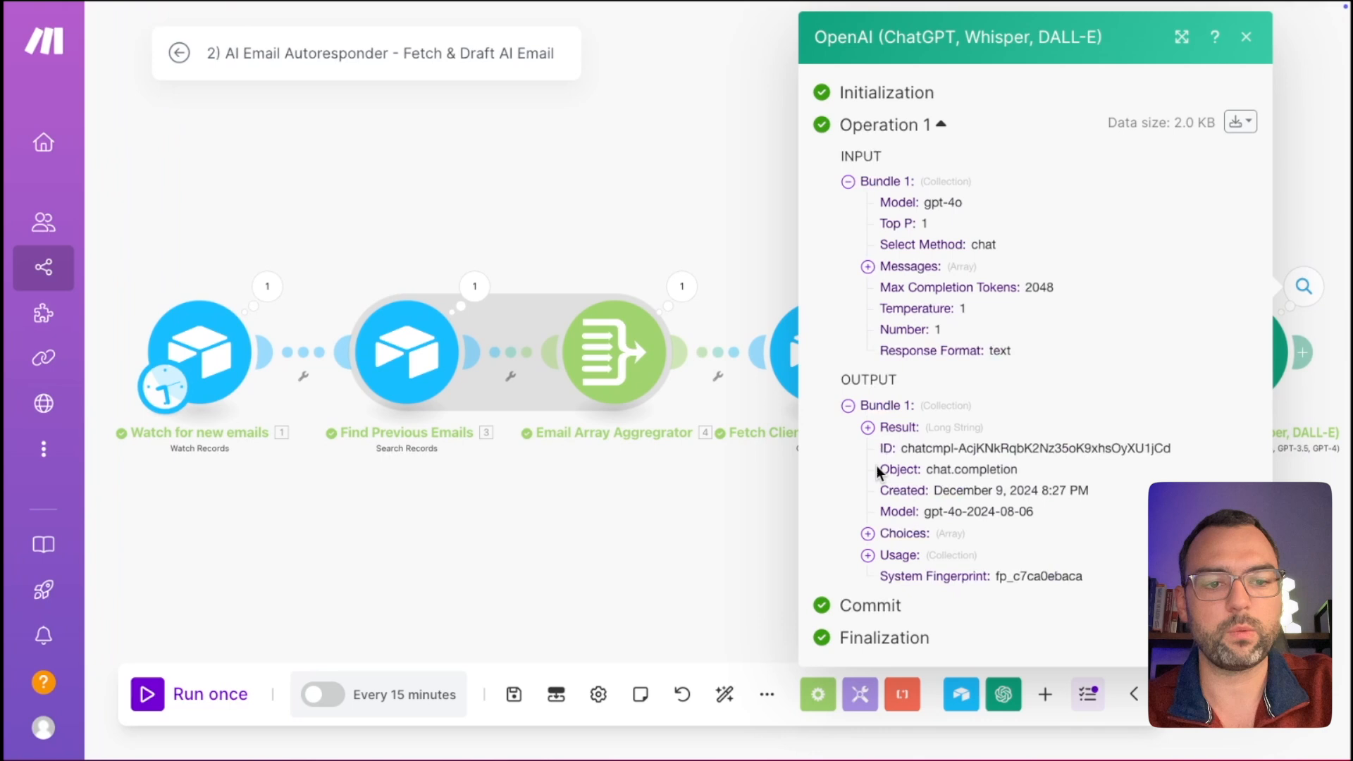
Expand the OpenAI Result and read the opening of the generated HTML reply.
click(868, 428)
scroll(898, 460, down, 1)
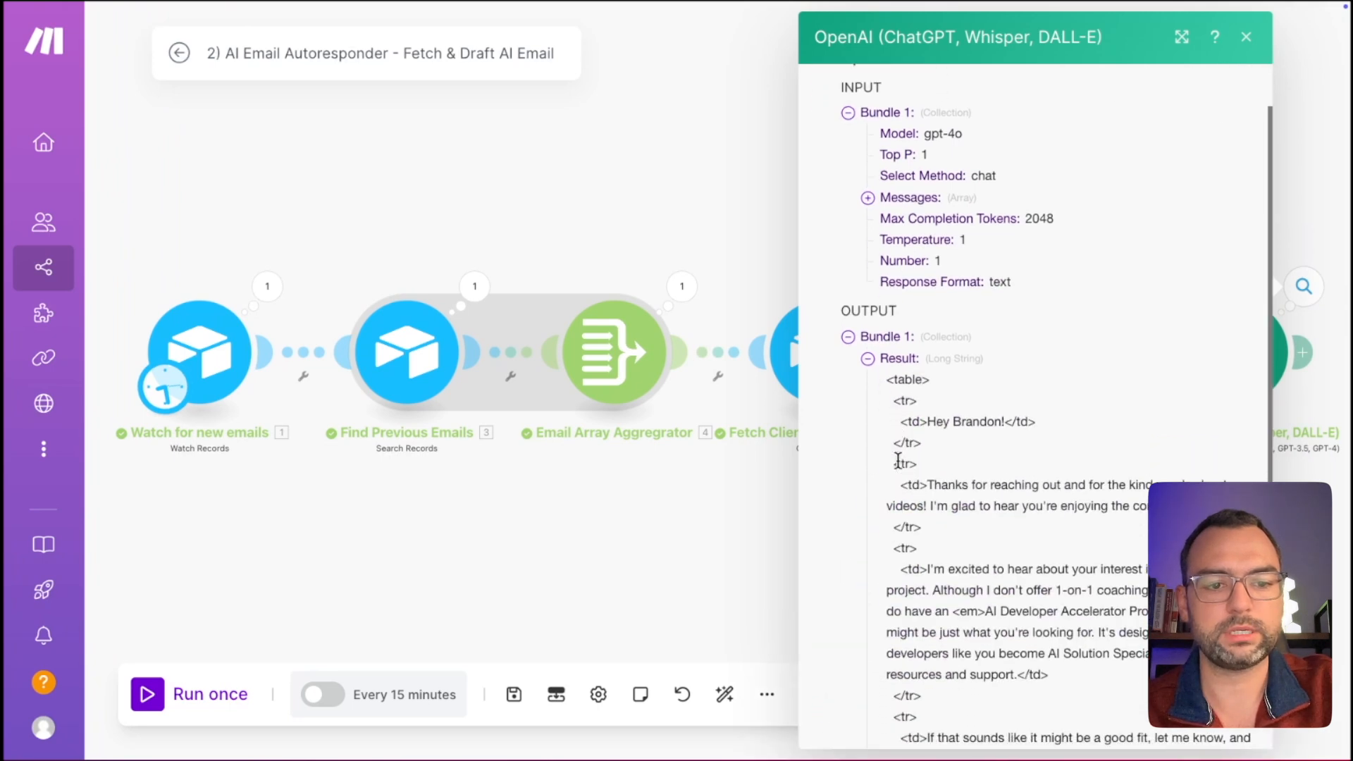
scroll(899, 461, down, 1)
drag(890, 341, 913, 381)
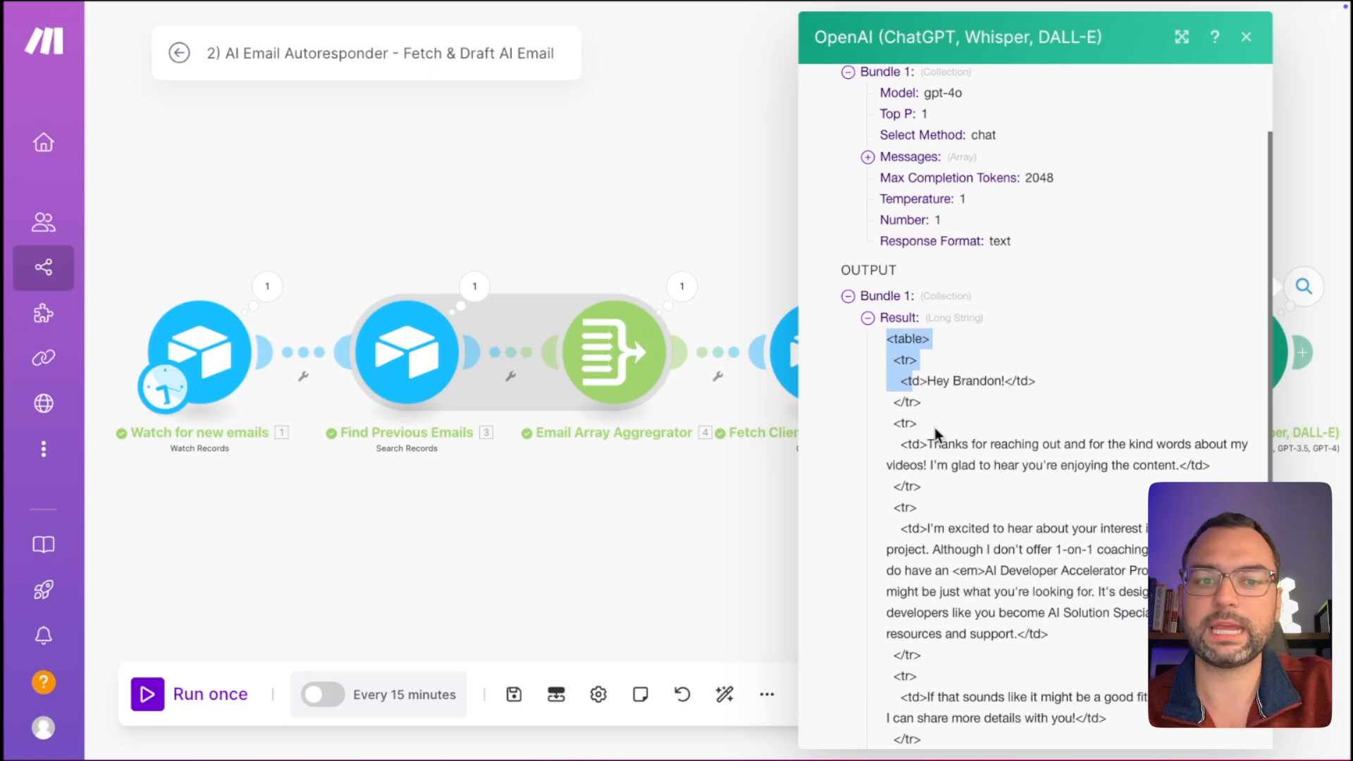
scroll(934, 428, down, 1)
drag(928, 338, 978, 331)
drag(976, 401, 986, 492)
scroll(987, 437, down, 2)
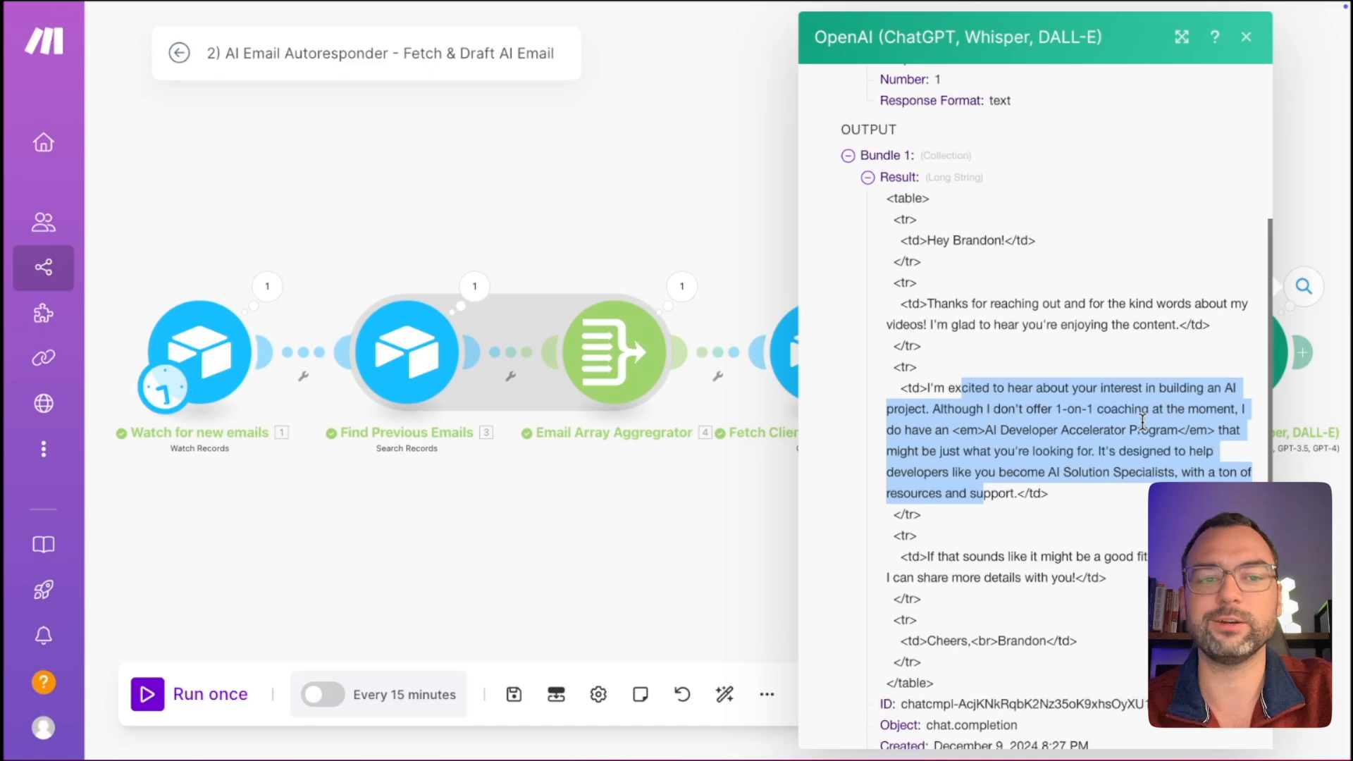
Read the reply's AI Developer Accelerator Program paragraph, then close the output panel.
drag(980, 451, 1037, 466)
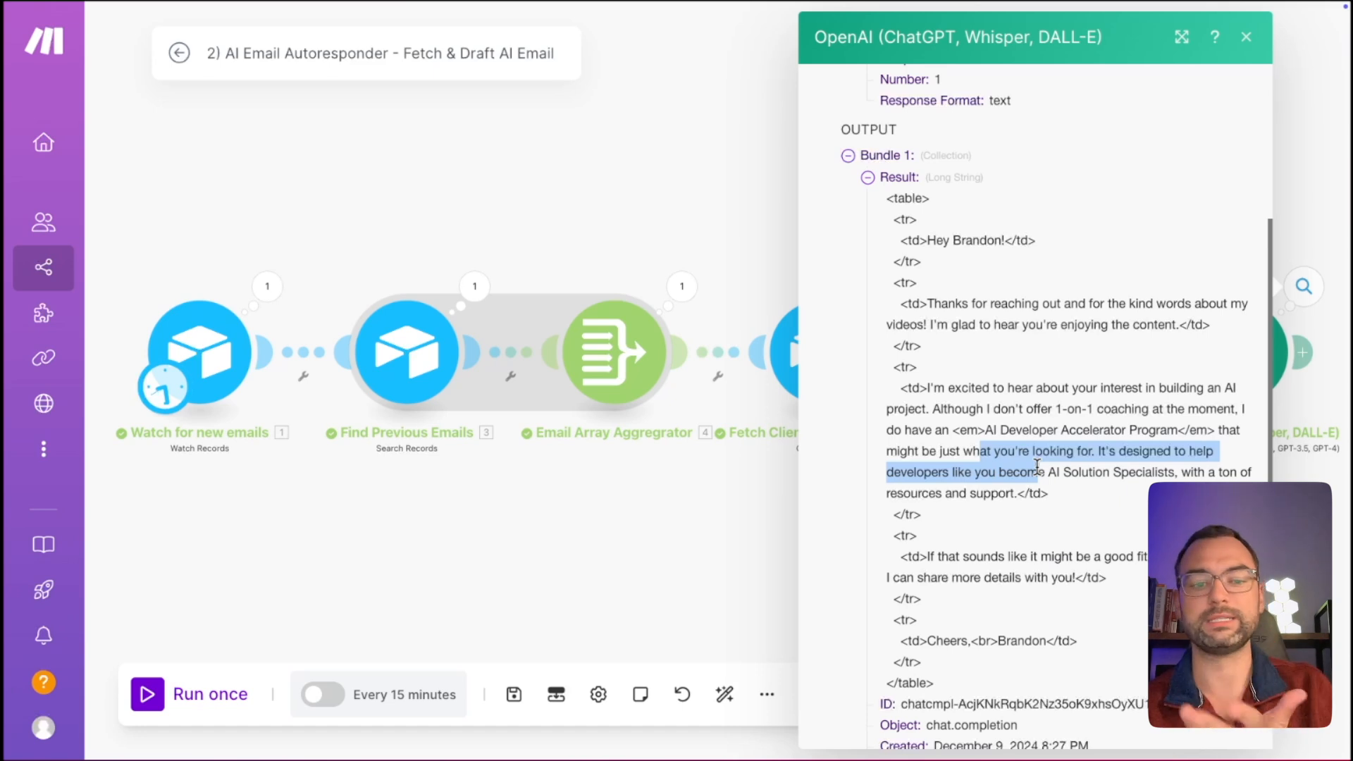
click(1064, 491)
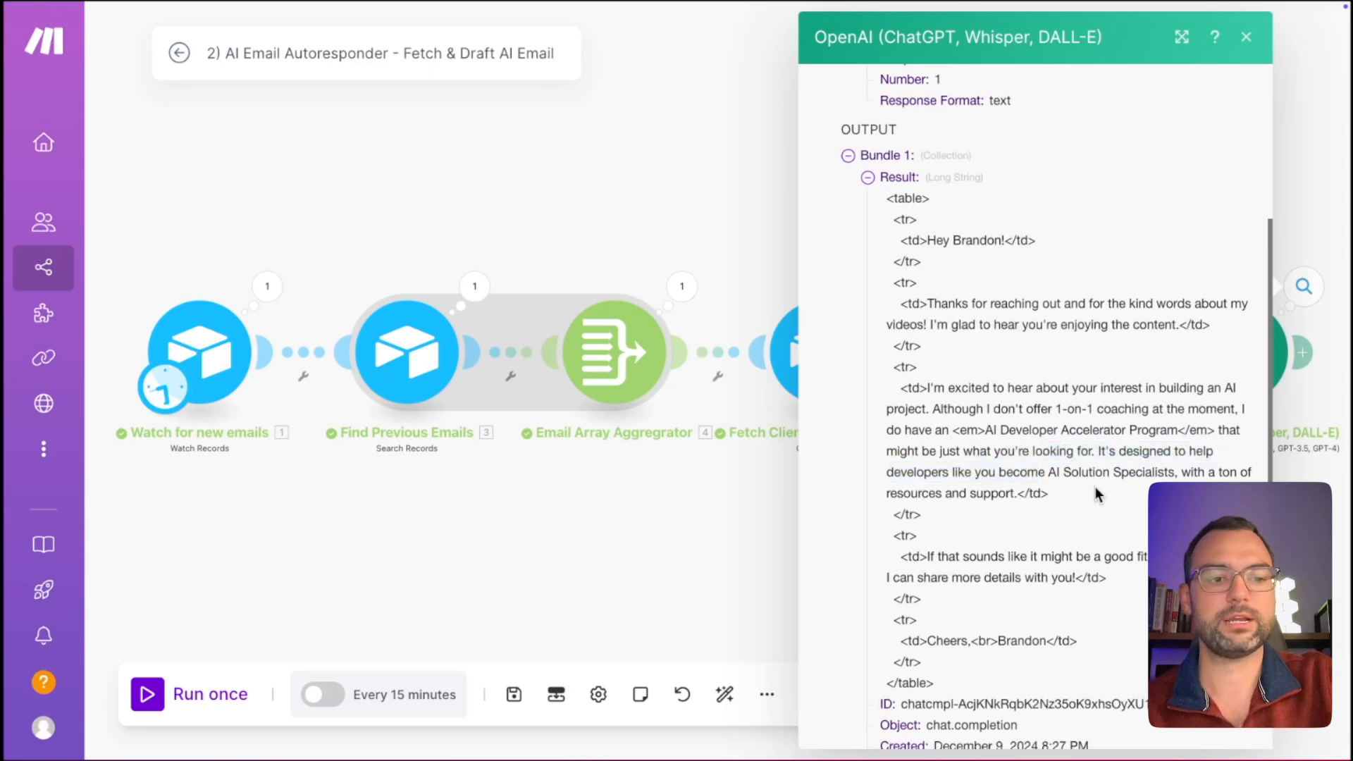
drag(1001, 431, 1059, 472)
scroll(1018, 511, down, 1)
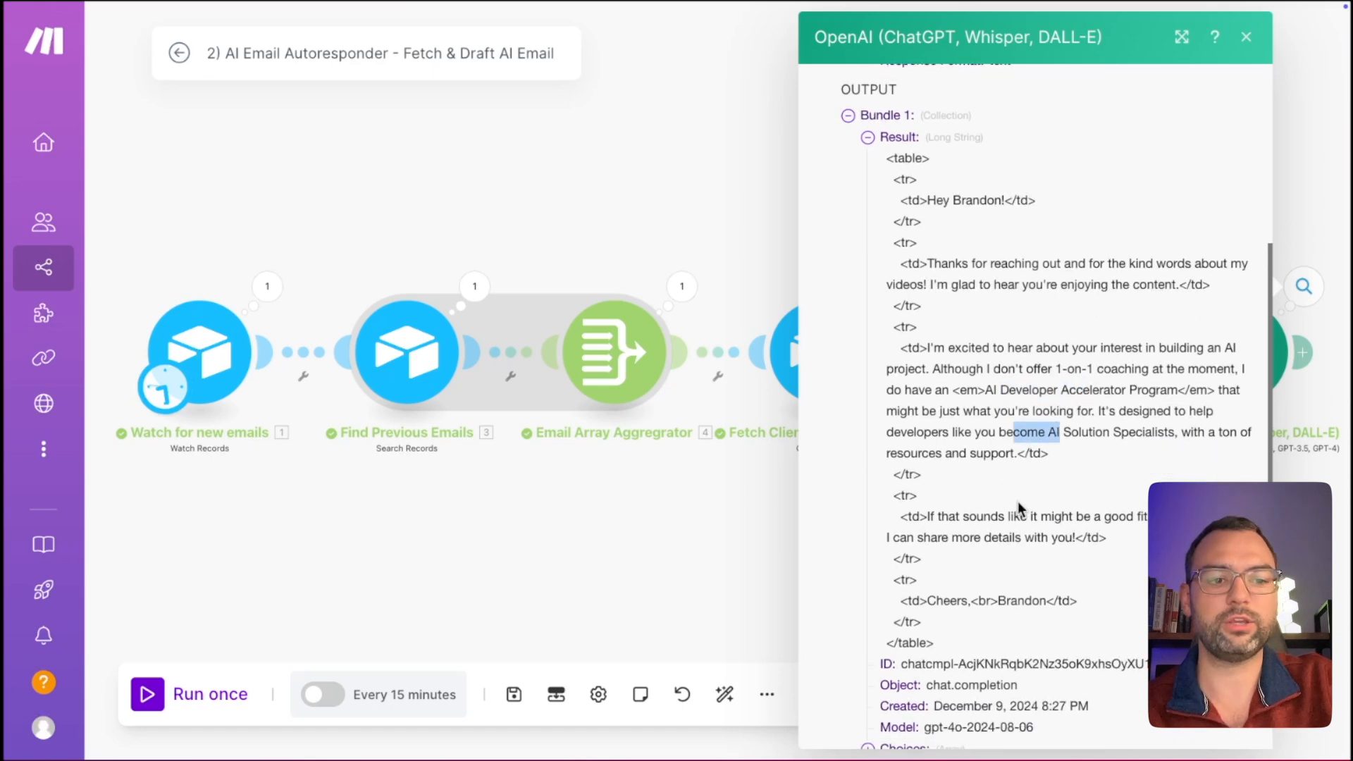
drag(969, 517, 977, 517)
scroll(976, 520, down, 2)
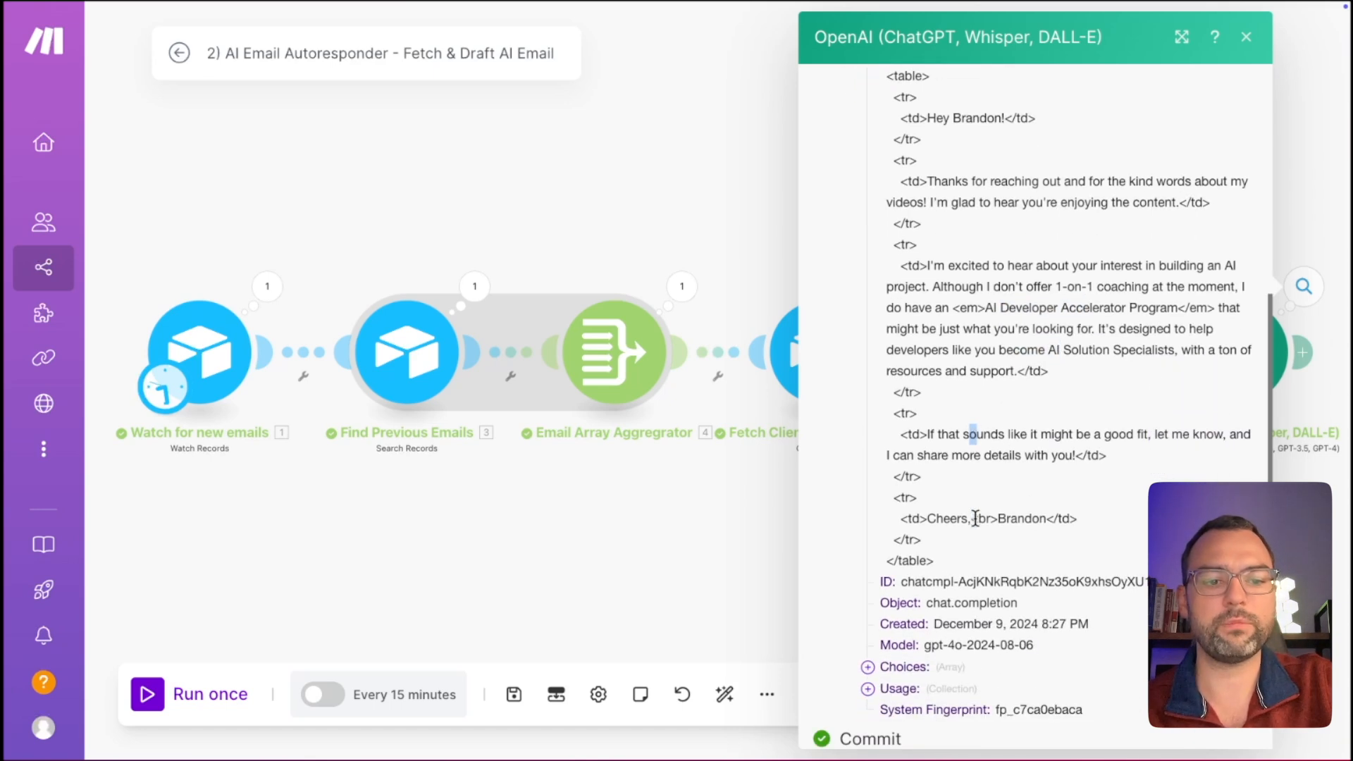
click(789, 561)
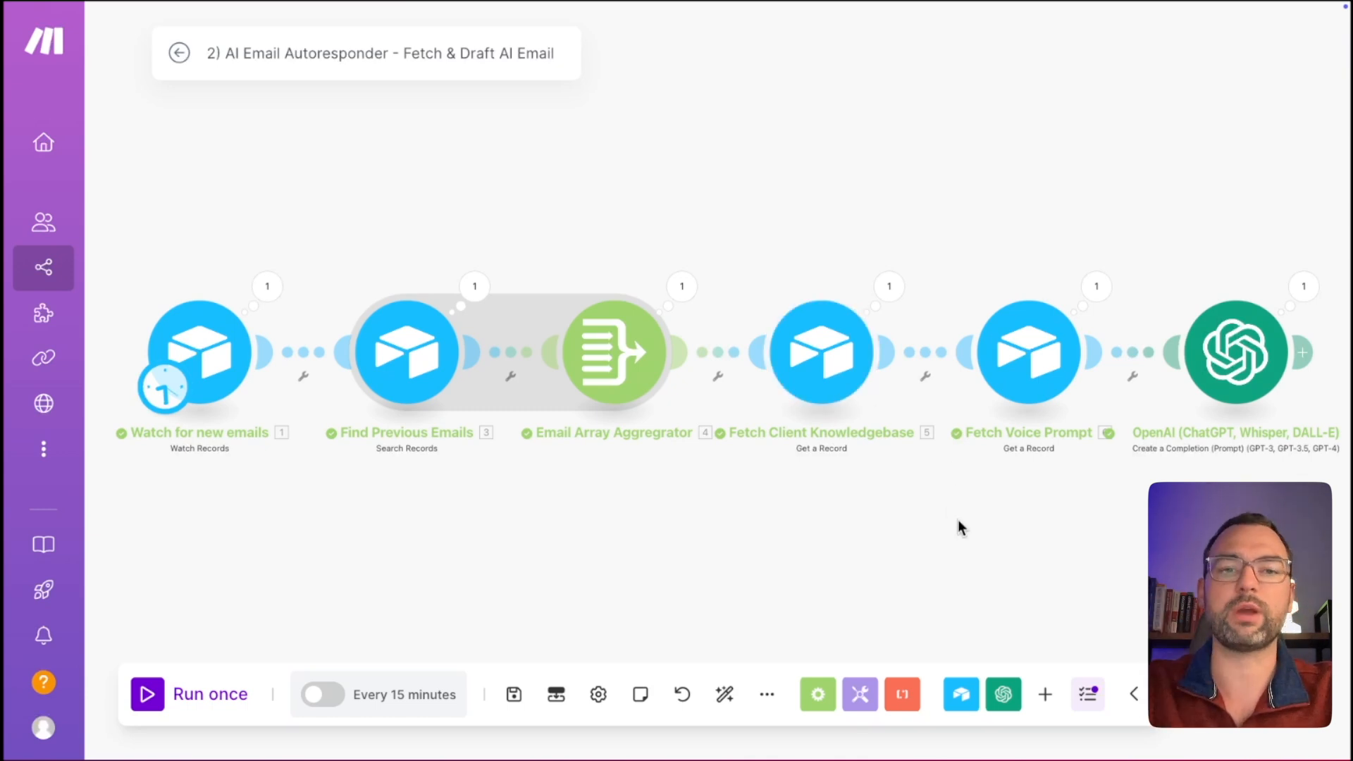
Name the OpenAI module 'Generate AI Email Response' and start a new module after it.
scroll(962, 528, right, 5)
scroll(962, 529, up, 2)
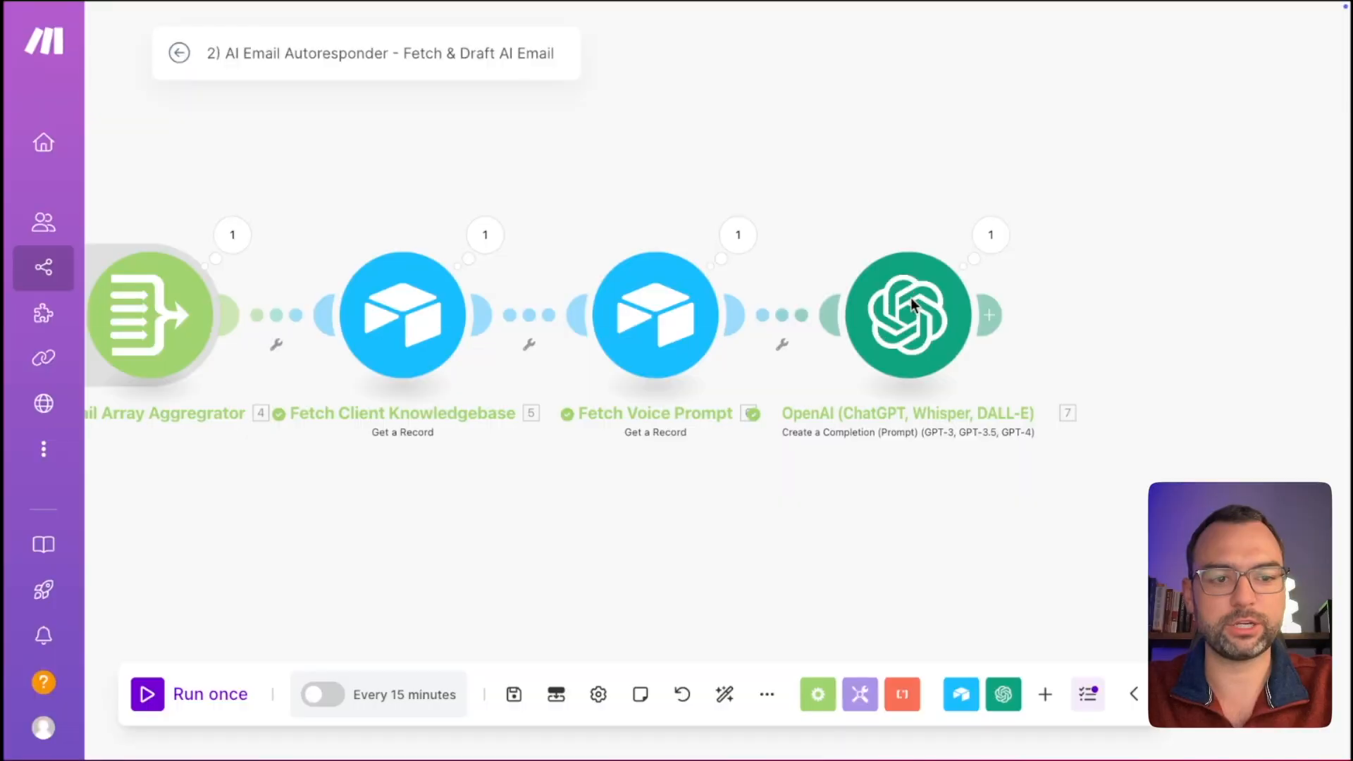
right_click(916, 307)
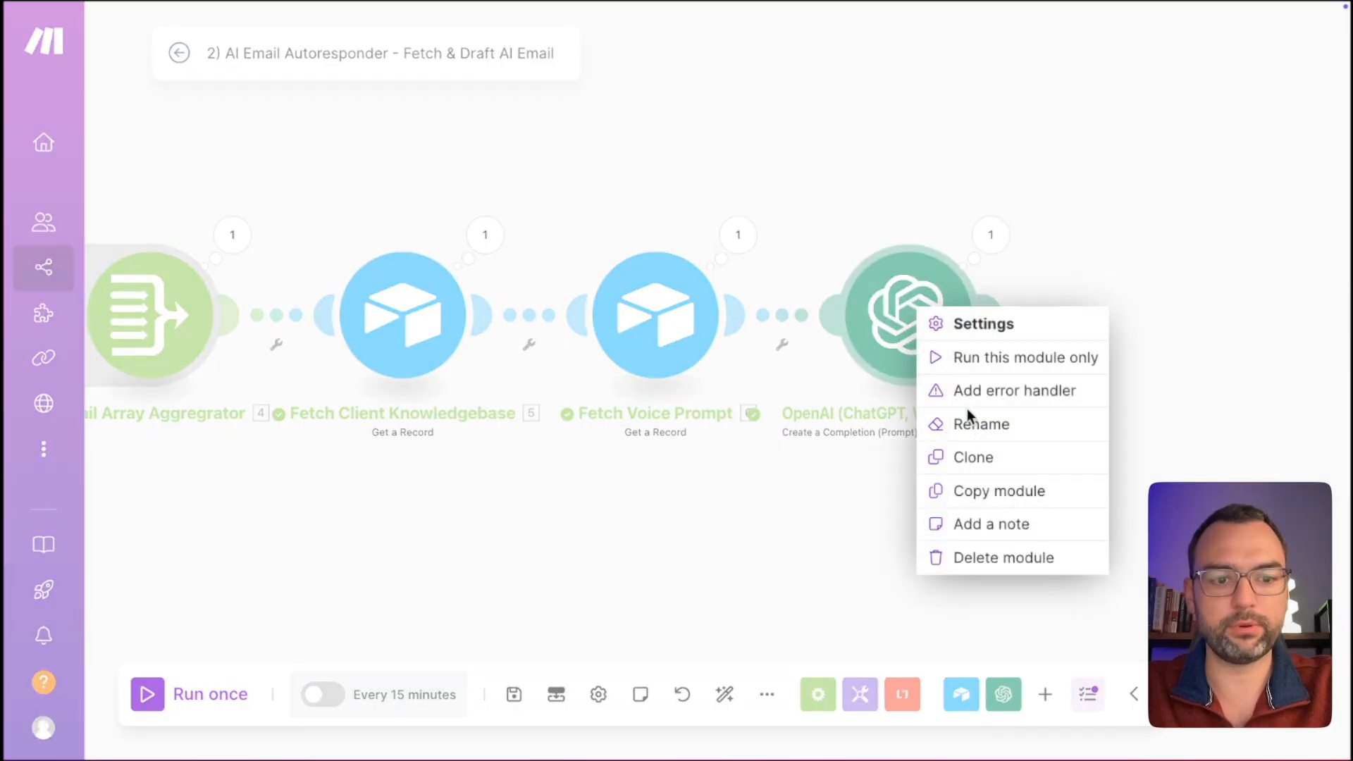
click(974, 424)
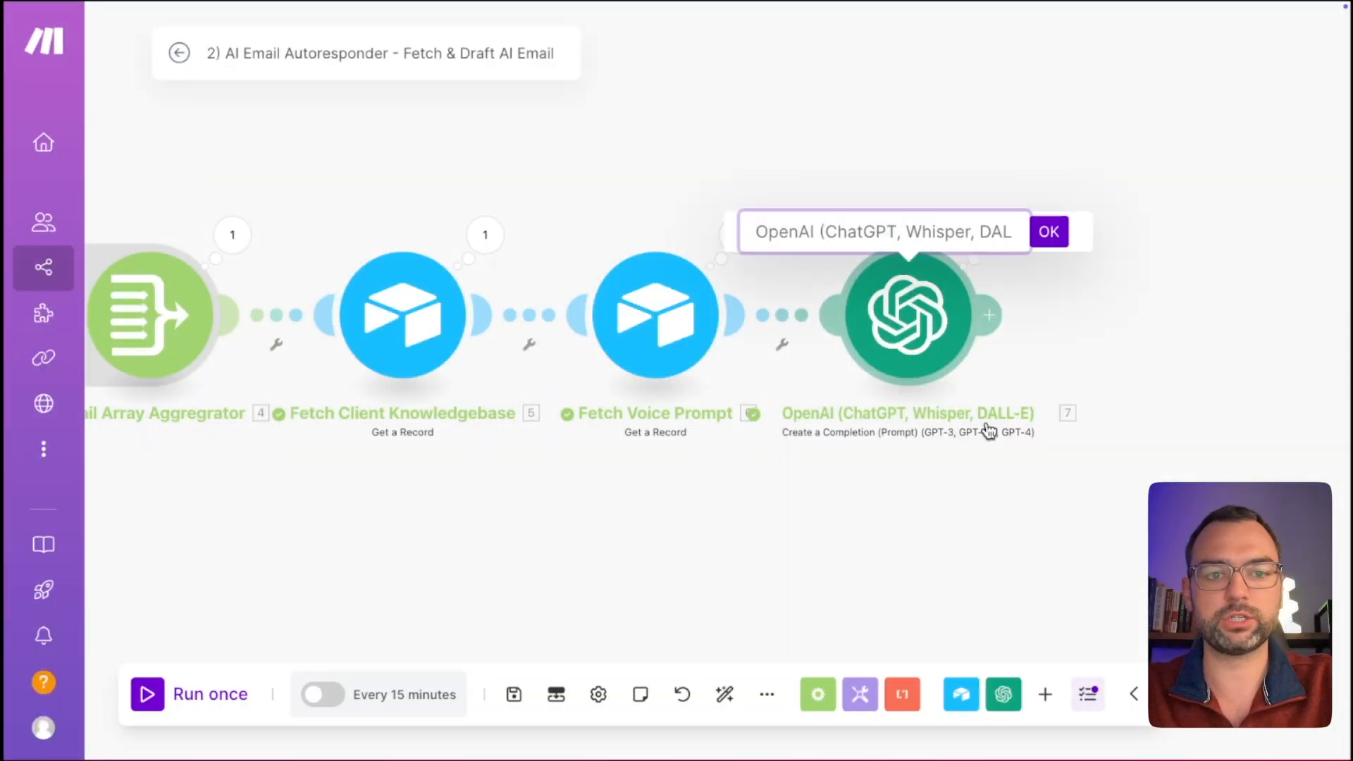
text(Generate AI Eam)
key(BackSpace)
key(BackSpace)
text(mail Response)
key(Return)
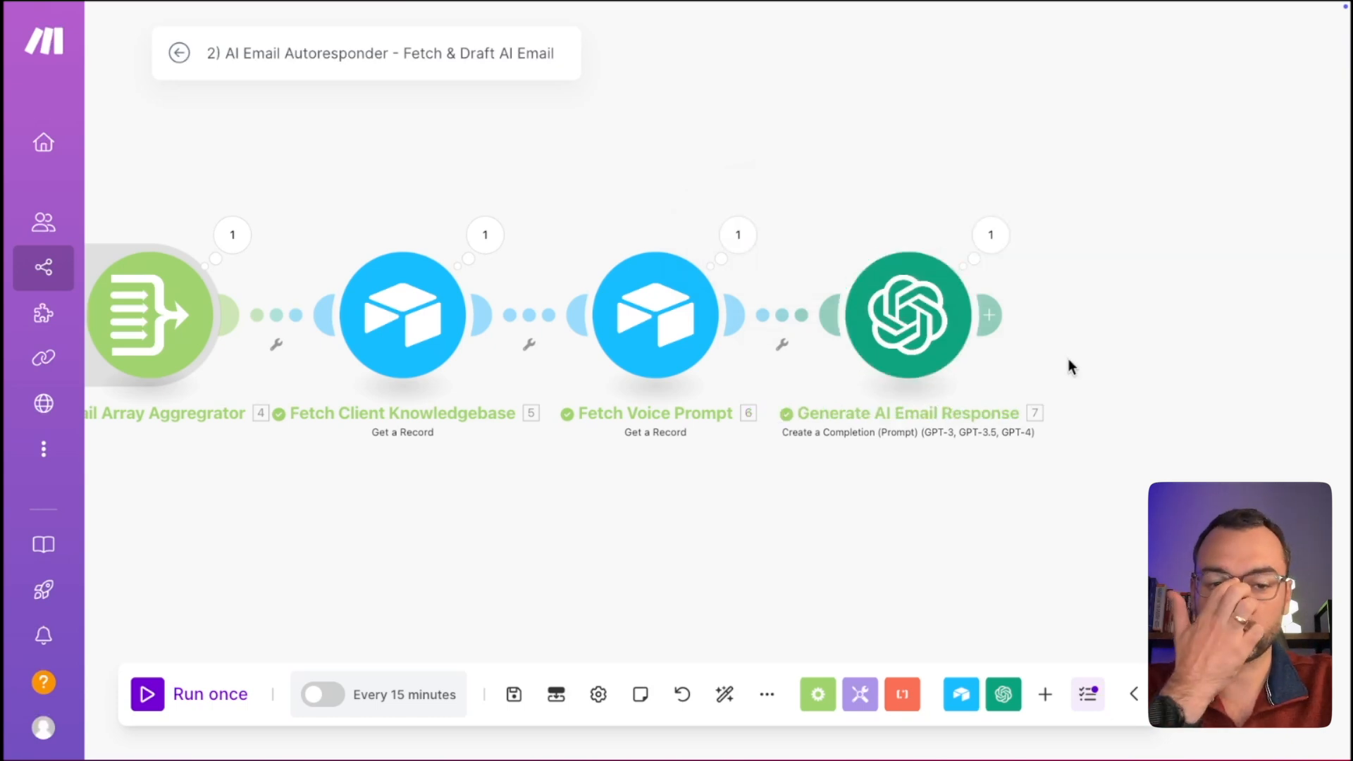
click(989, 315)
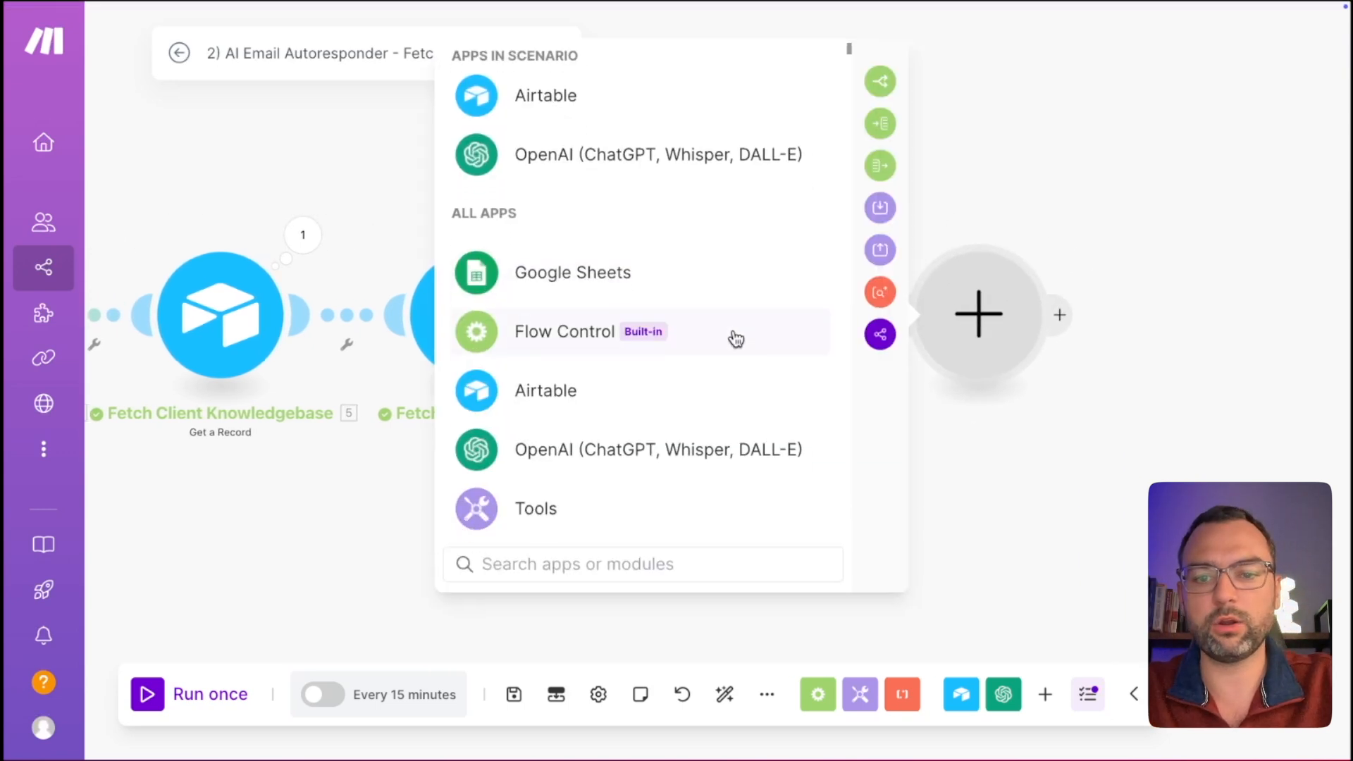
Add Gmail's Create a Draft module with Folder set to Drafts and one recipient entry.
text(gma)
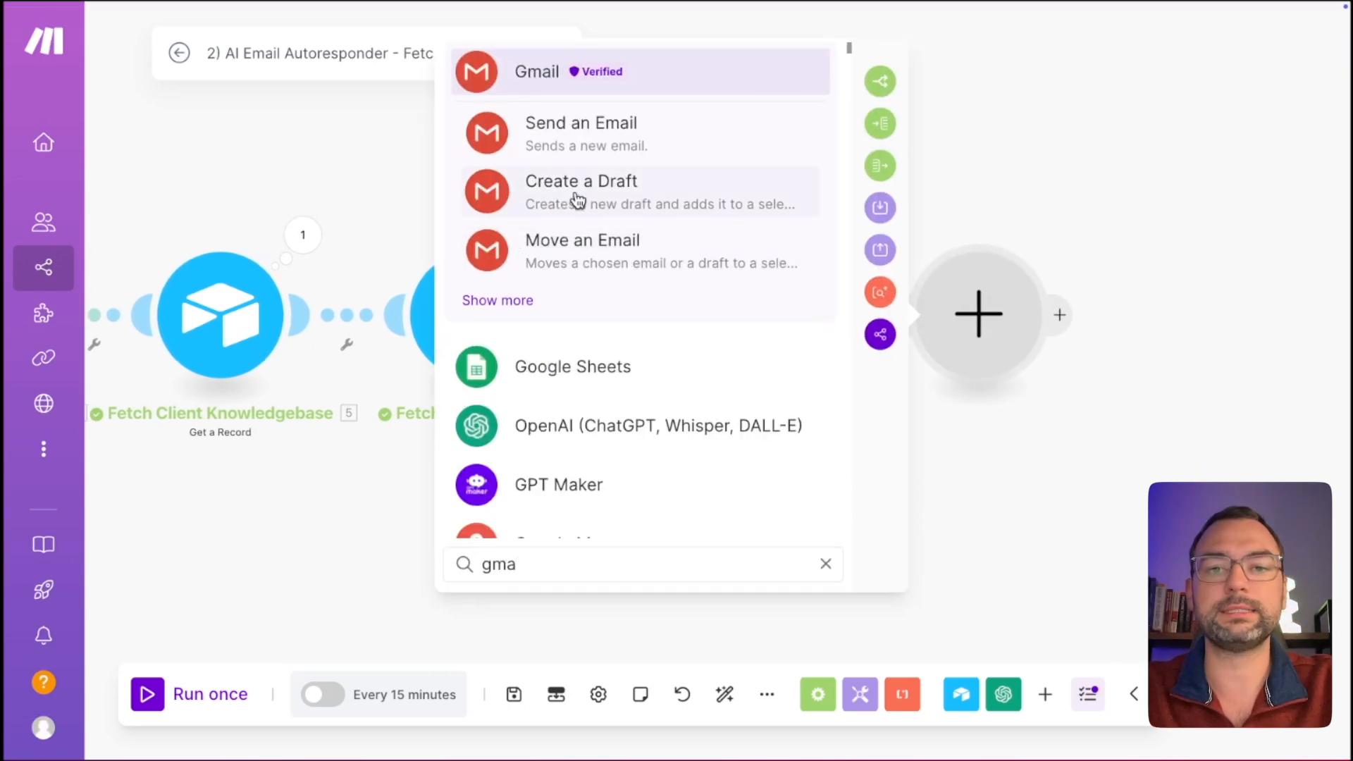
click(577, 200)
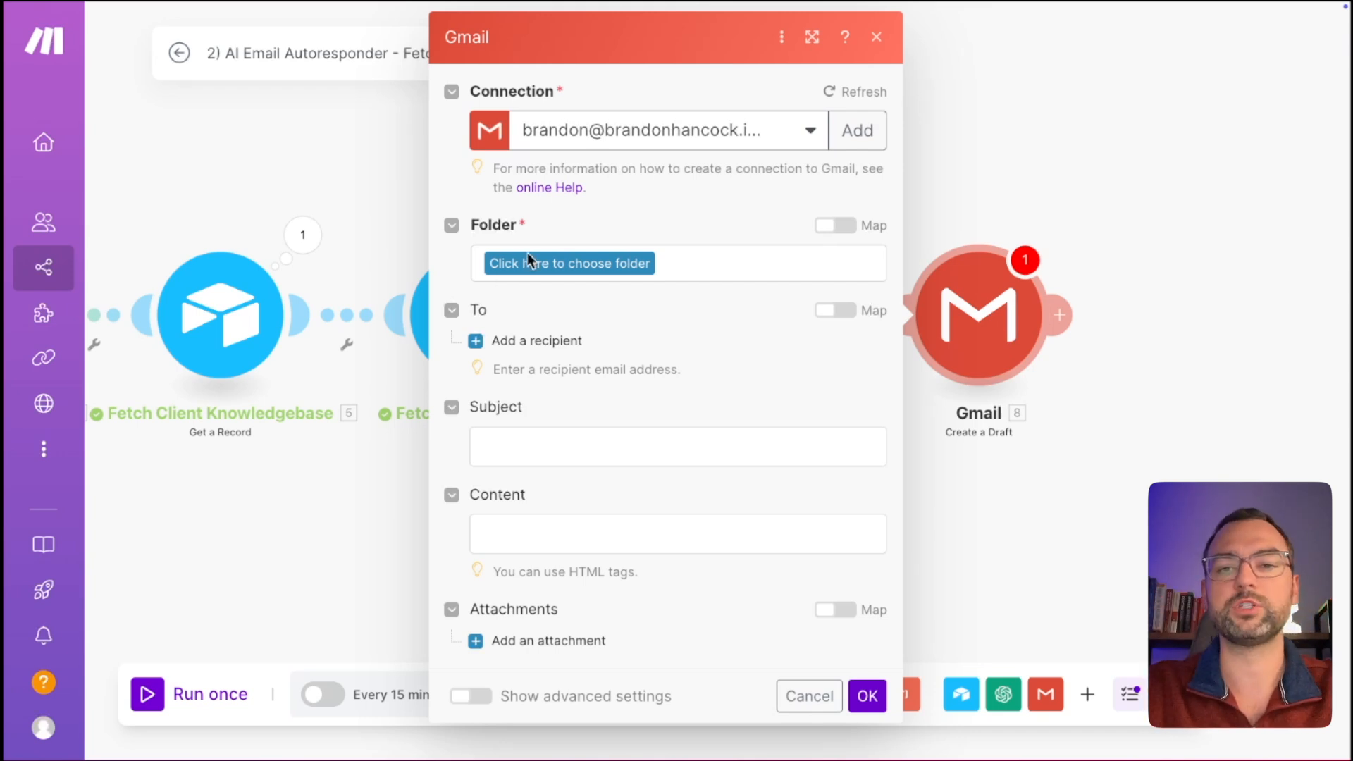
click(544, 263)
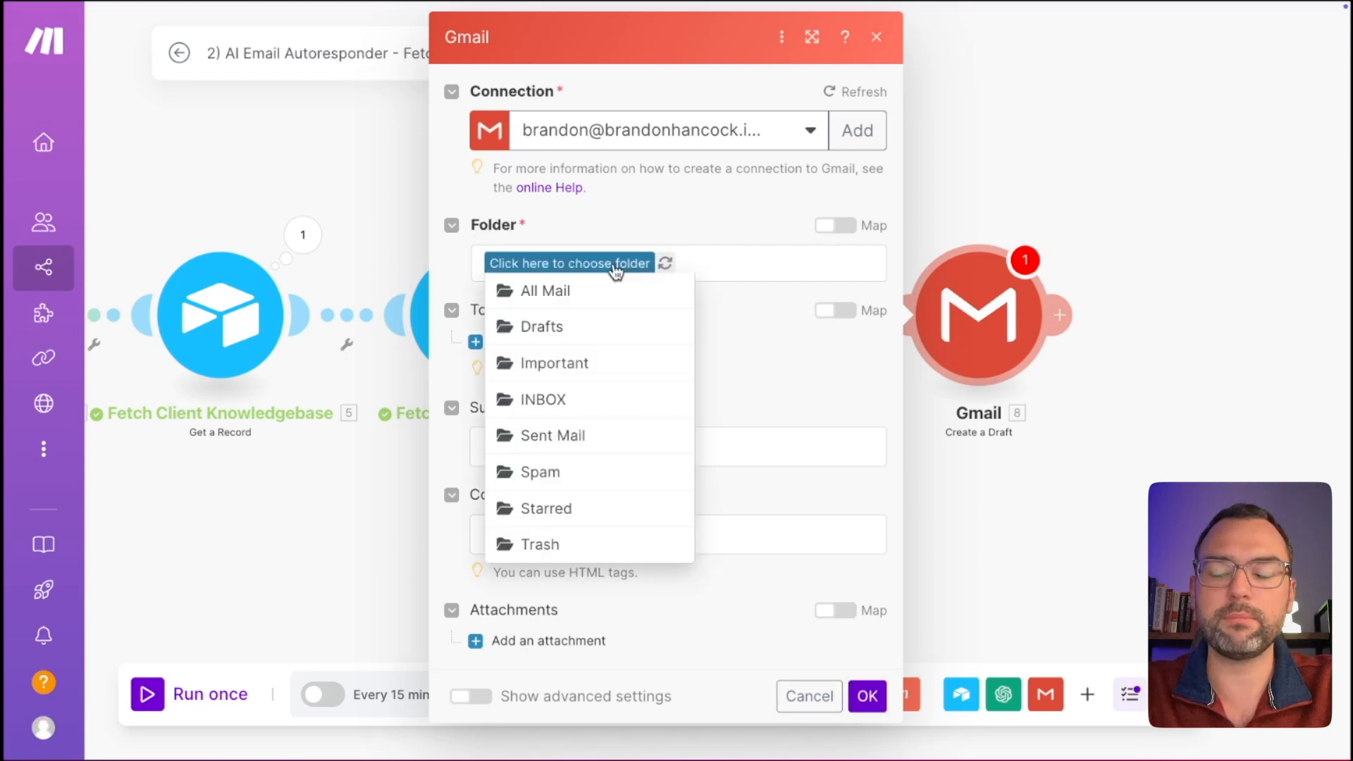
click(563, 327)
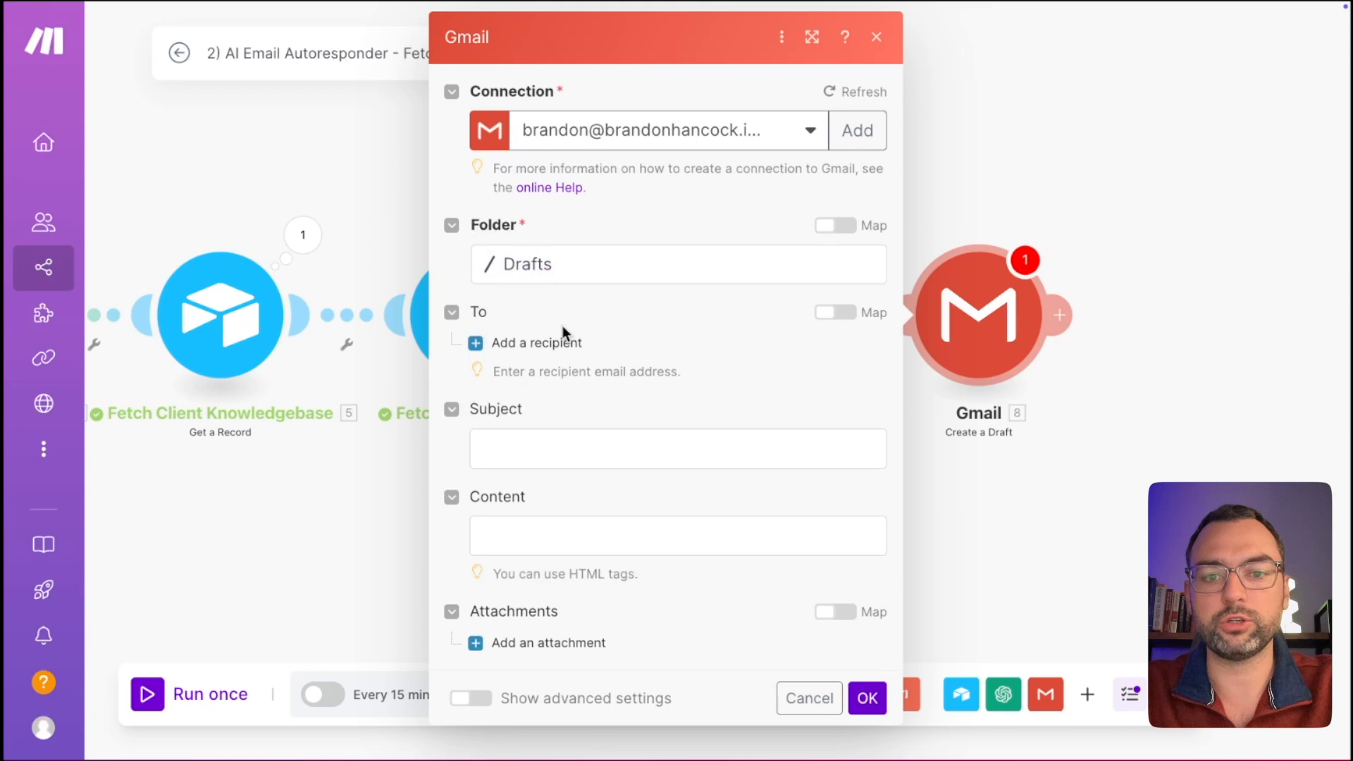
click(486, 344)
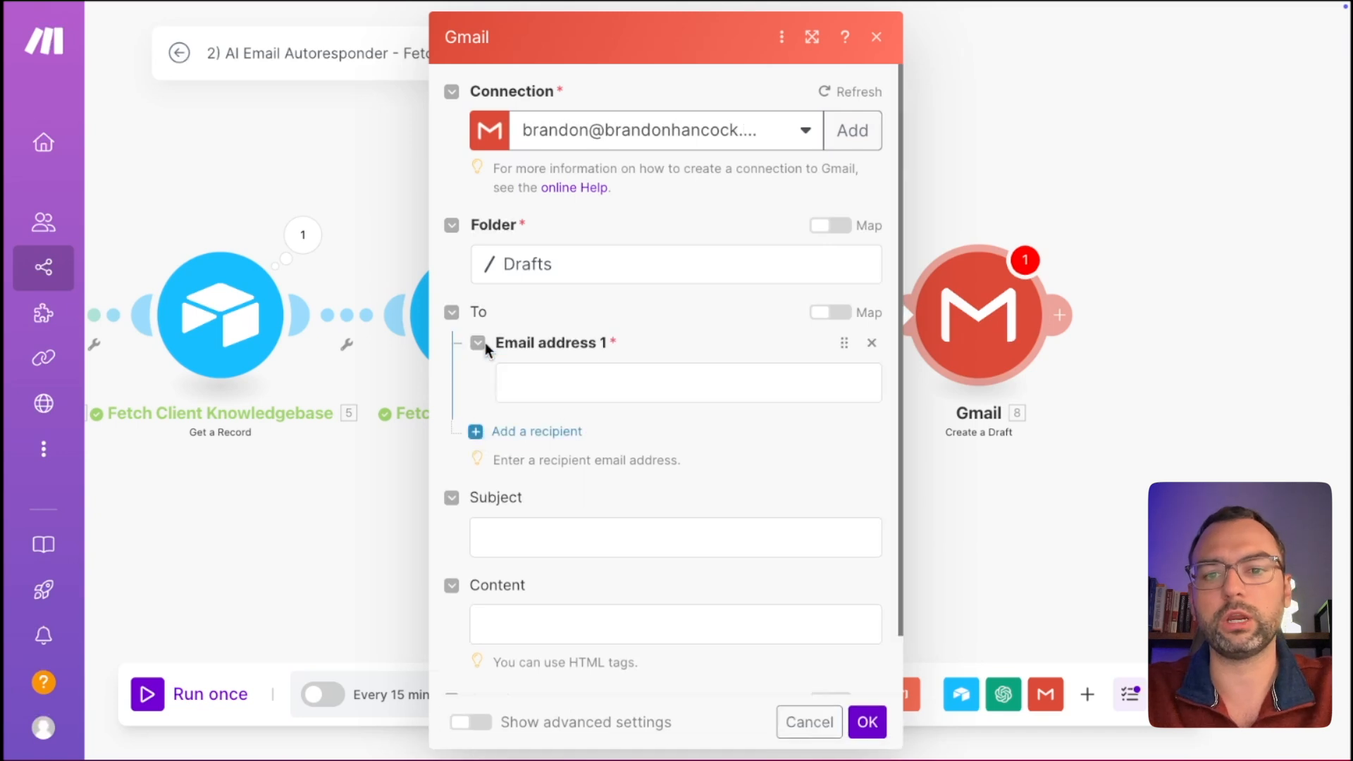
click(568, 381)
Map 1. Sender as the recipient and set Subject to 'RE: ' plus 1. Subject.
click(909, 136)
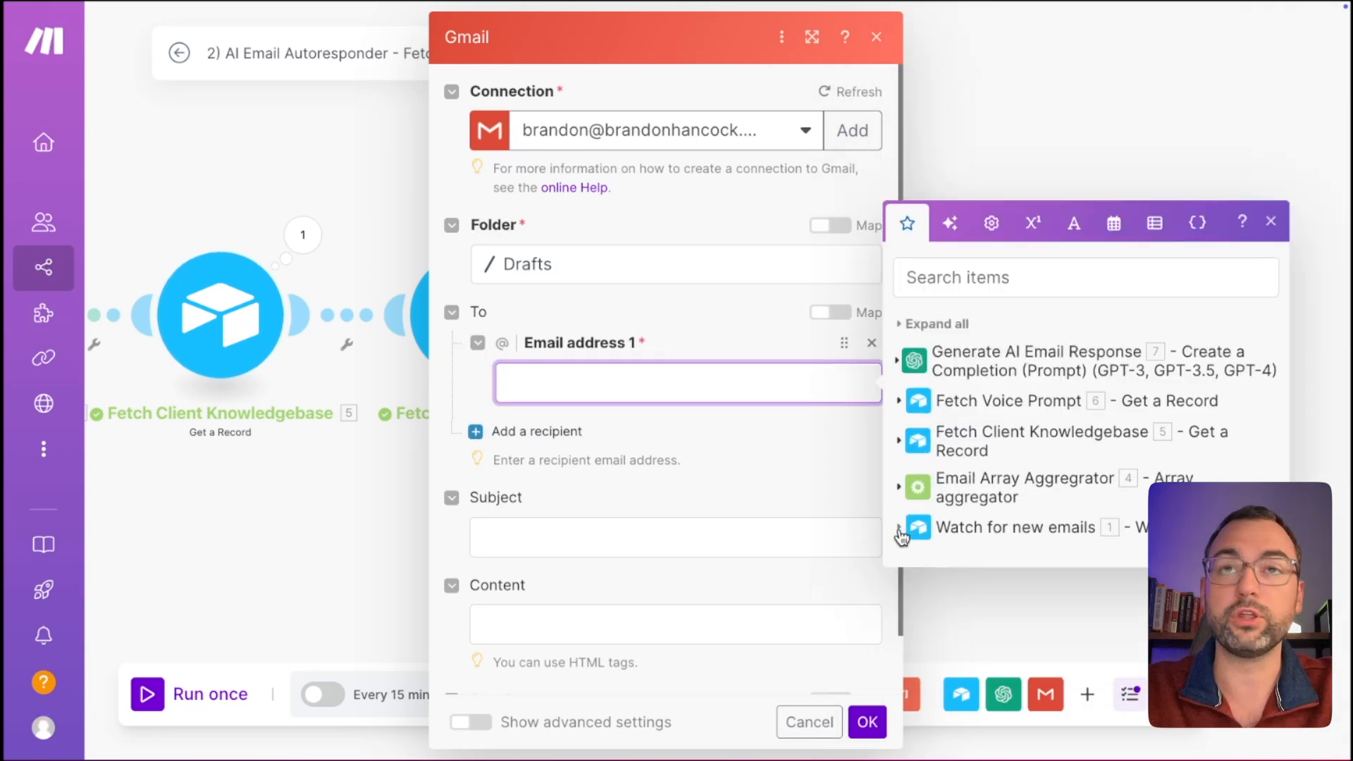
click(899, 528)
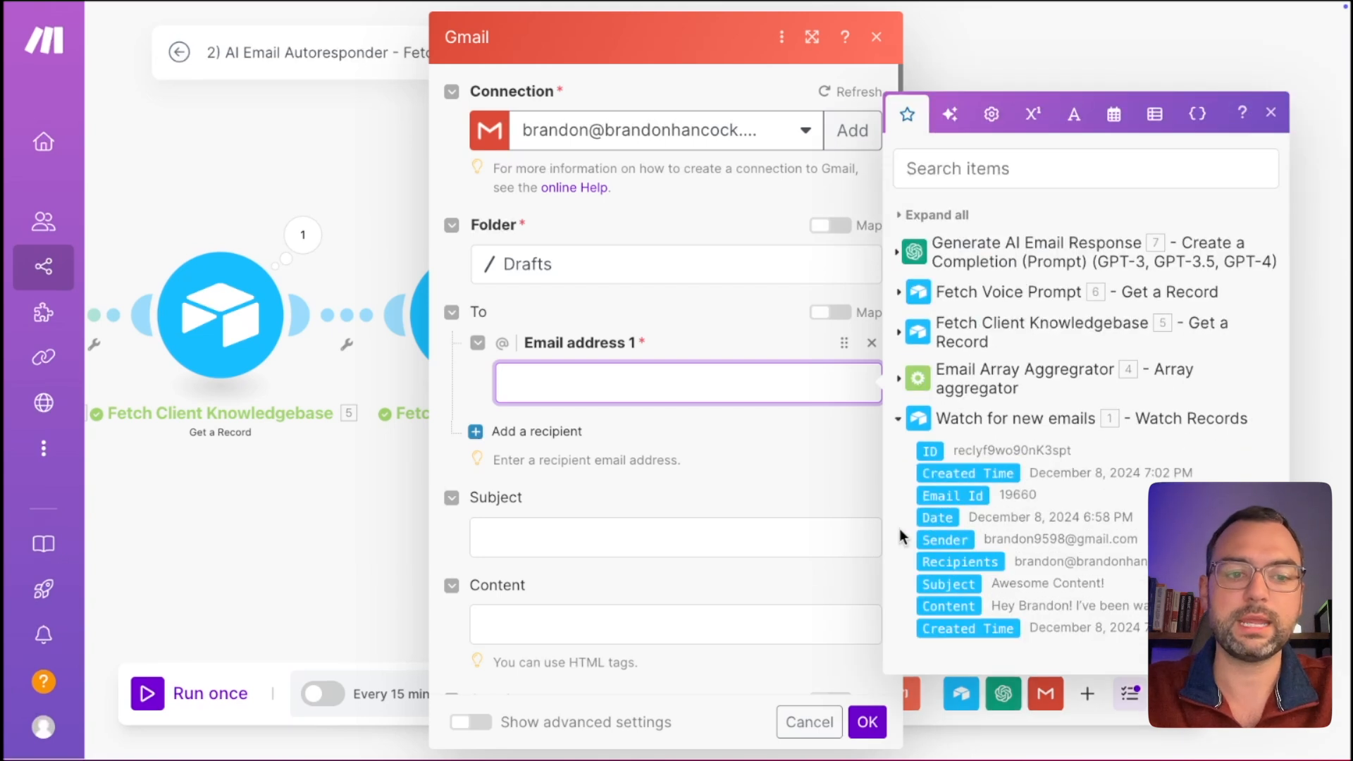
click(963, 540)
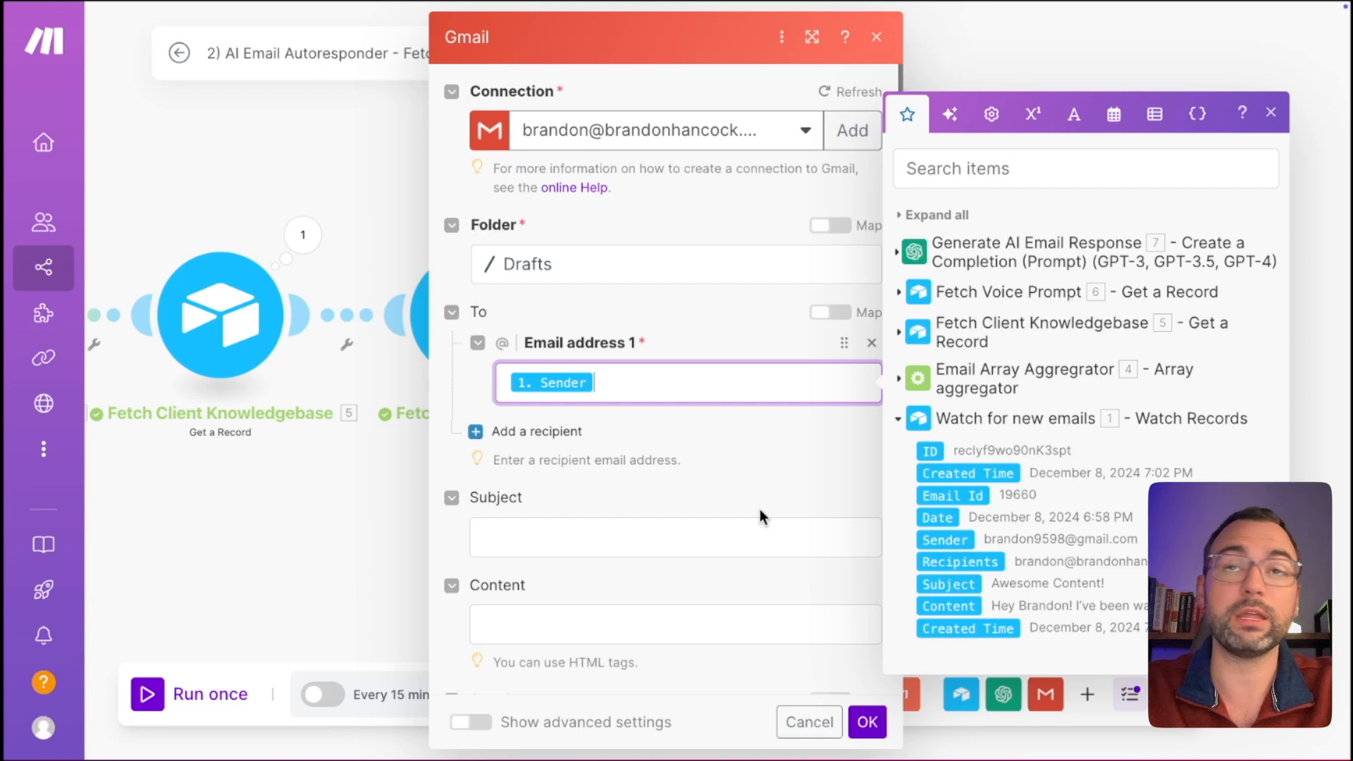
click(655, 538)
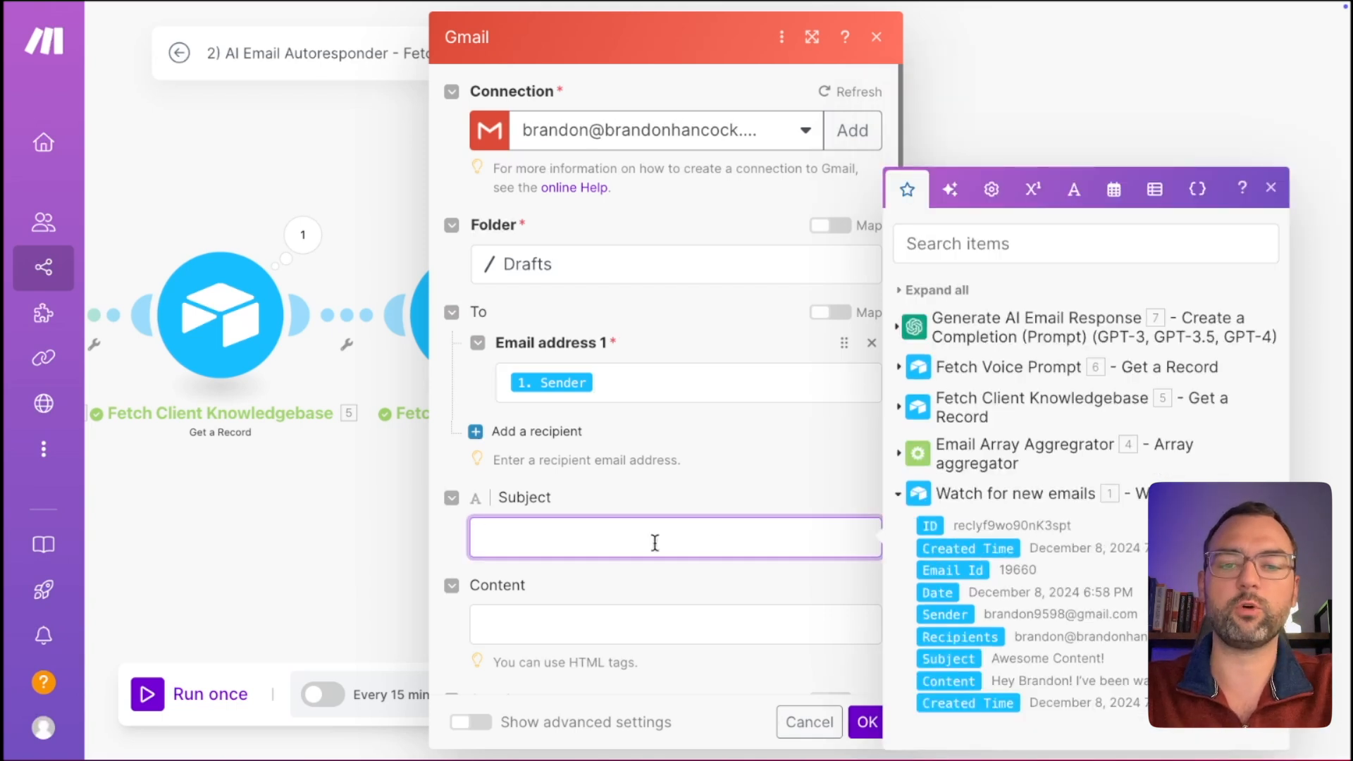
text(RE)
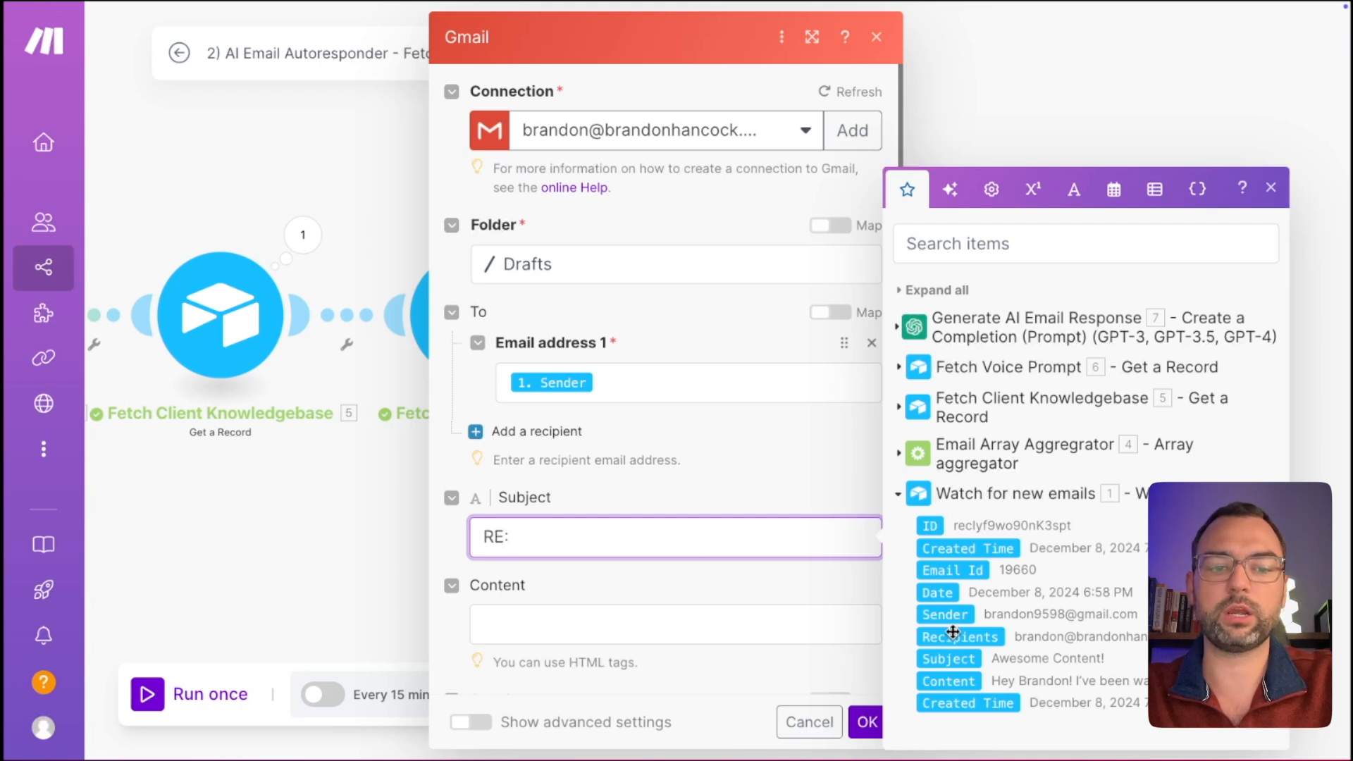
text(:)
click(947, 659)
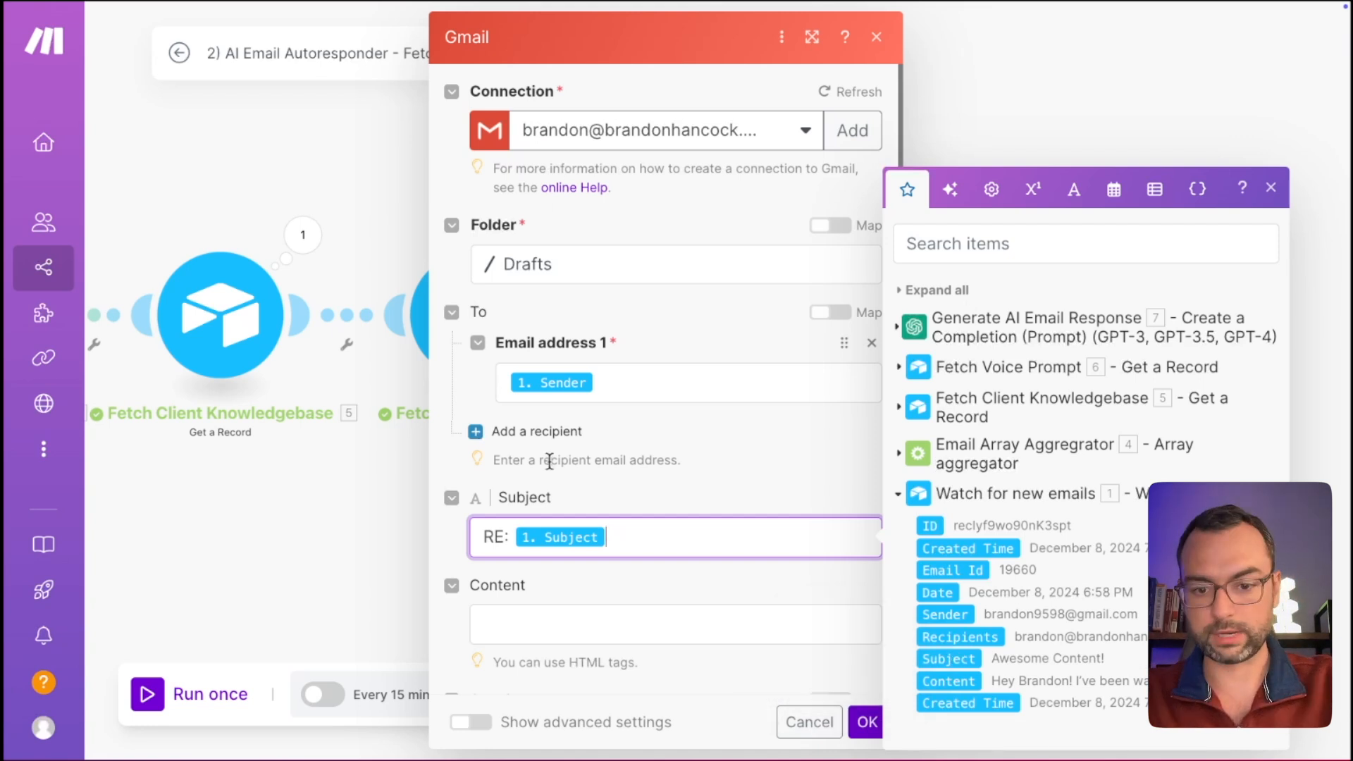
Map 7. Result from Generate AI Email Response into Content and save the module.
scroll(635, 493, down, 1)
click(565, 559)
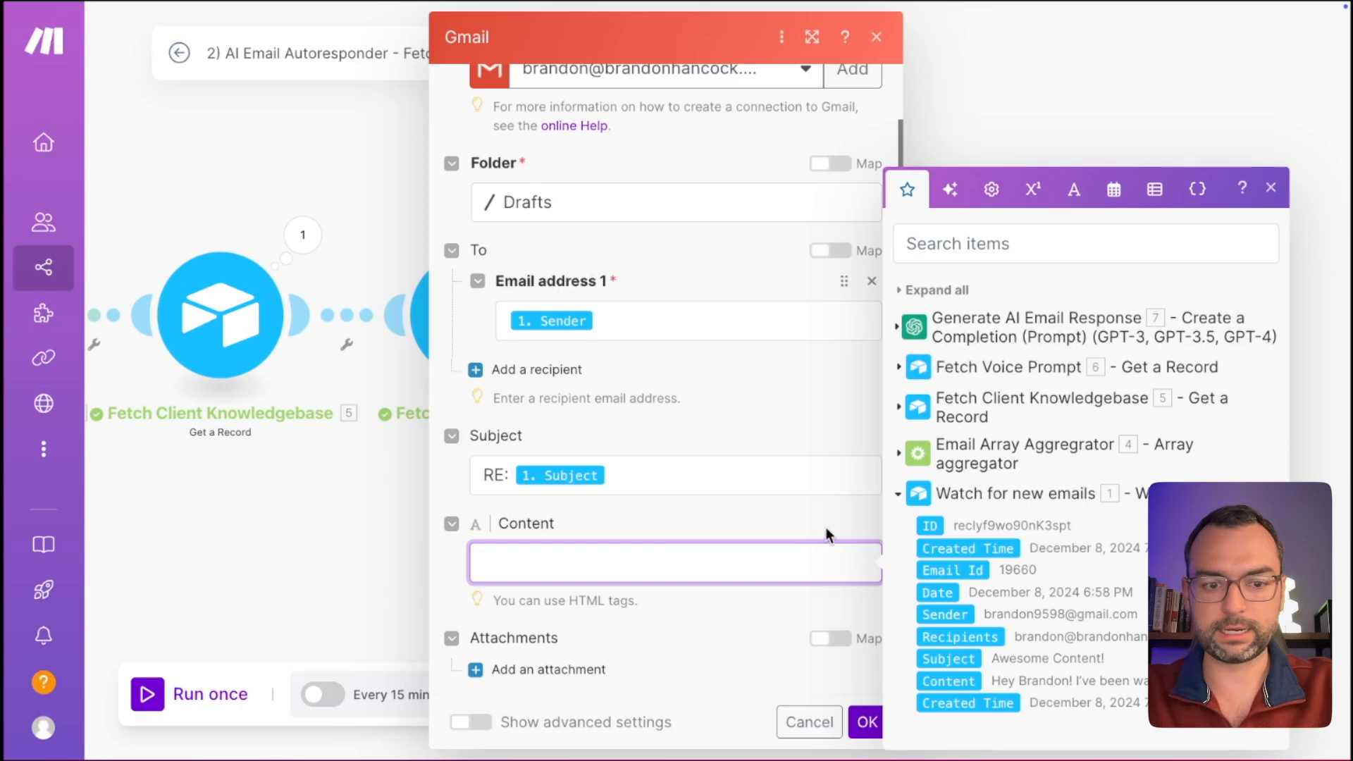
click(898, 494)
click(903, 541)
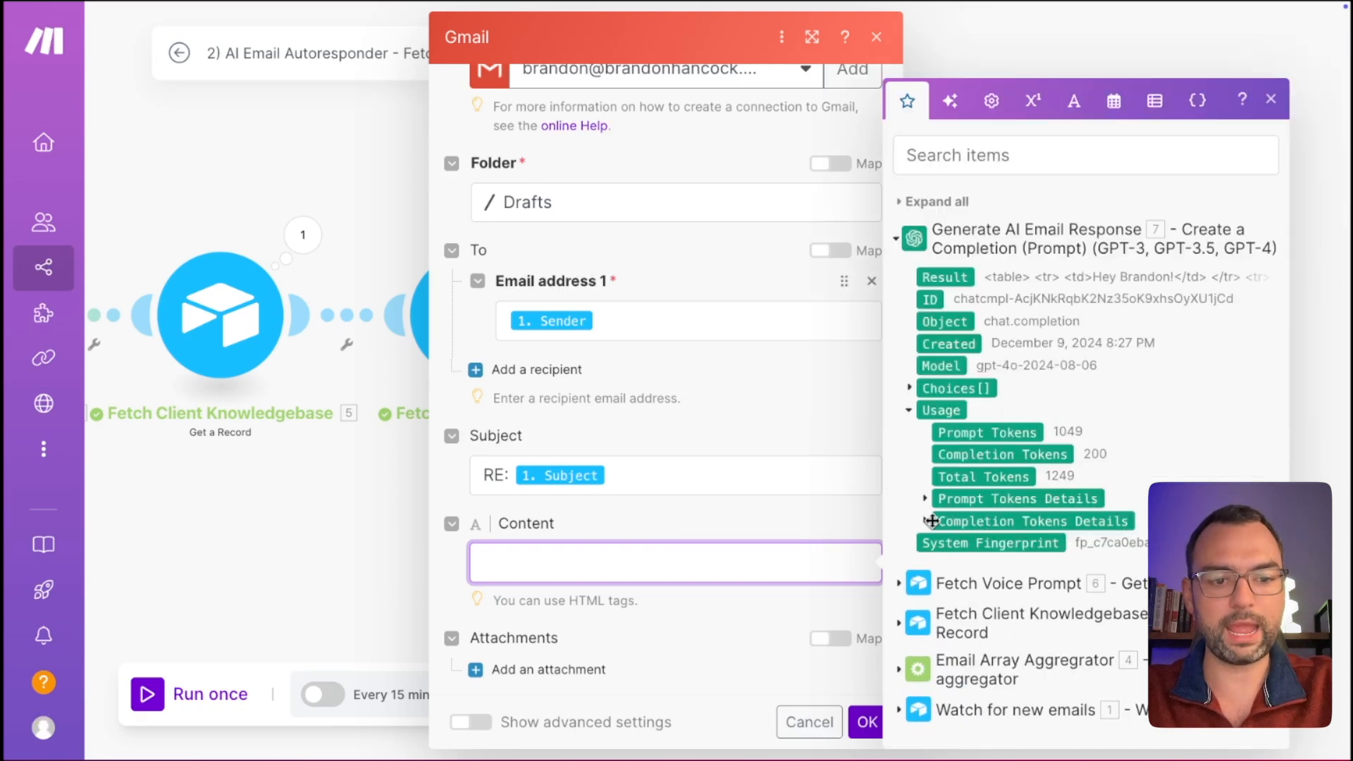
click(934, 277)
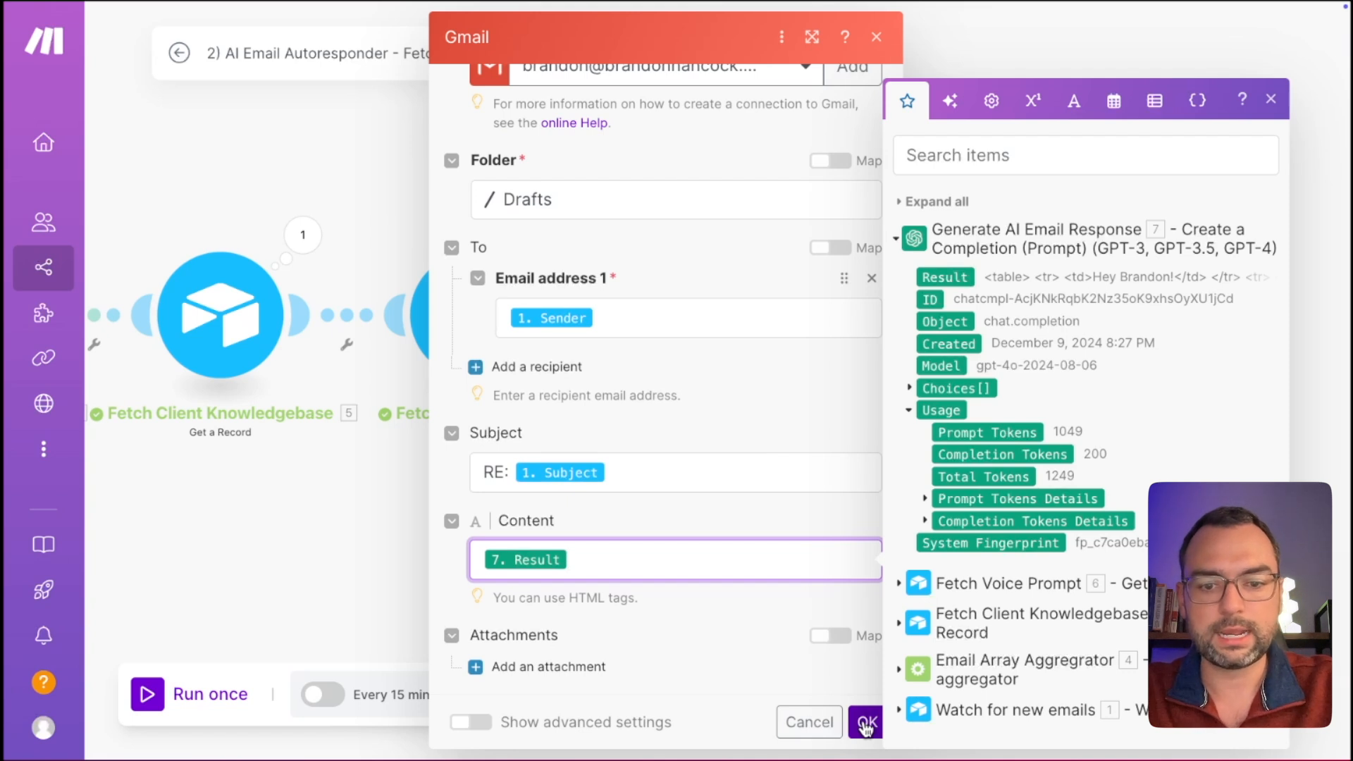
click(866, 723)
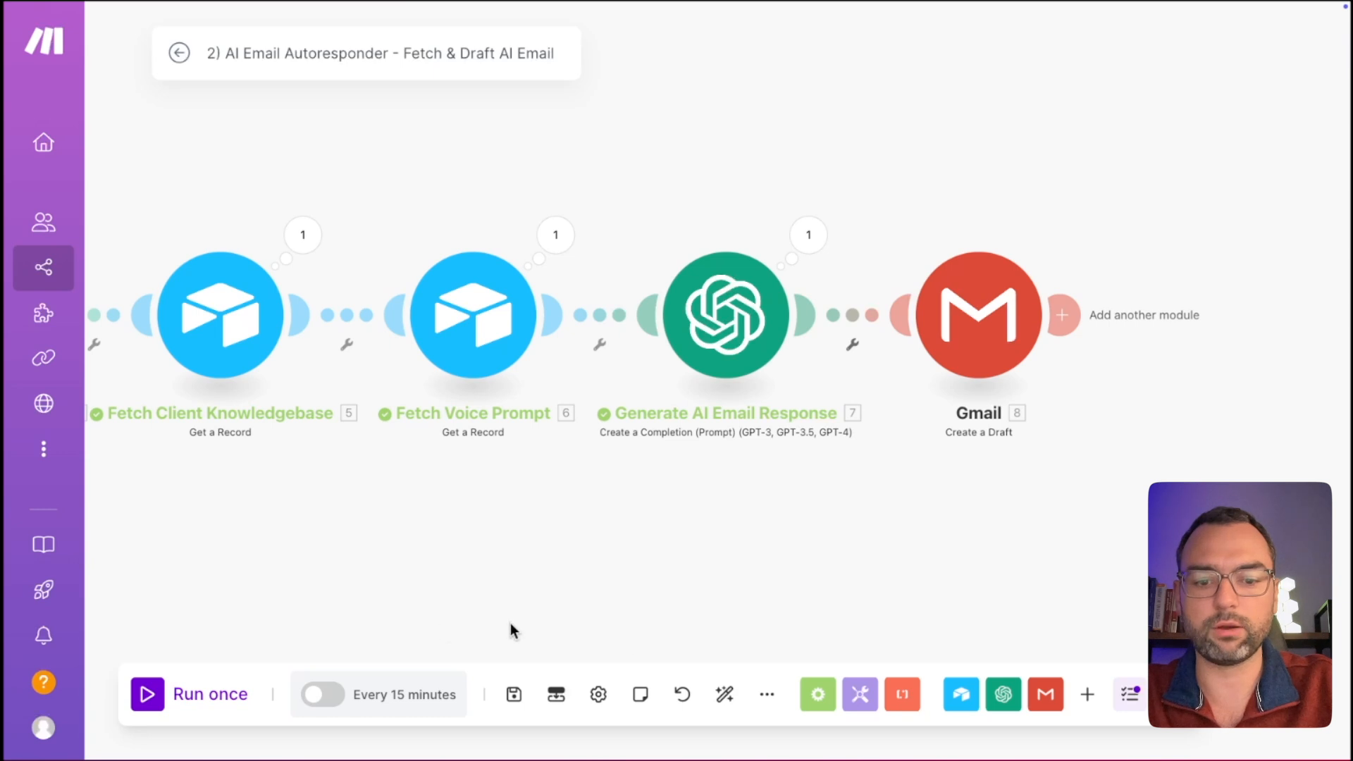
Auto-align the modules, start from the Awesome Content! record and run the scenario once.
click(725, 697)
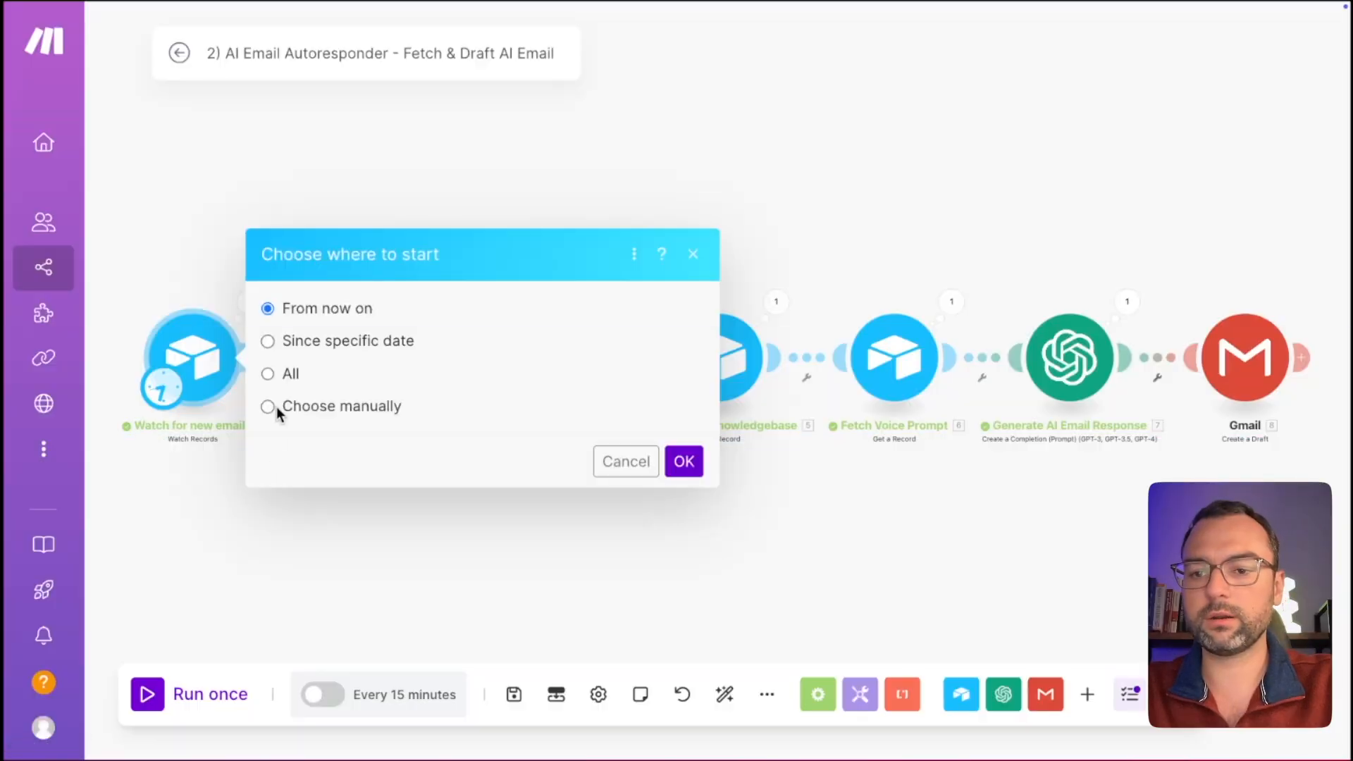
click(268, 408)
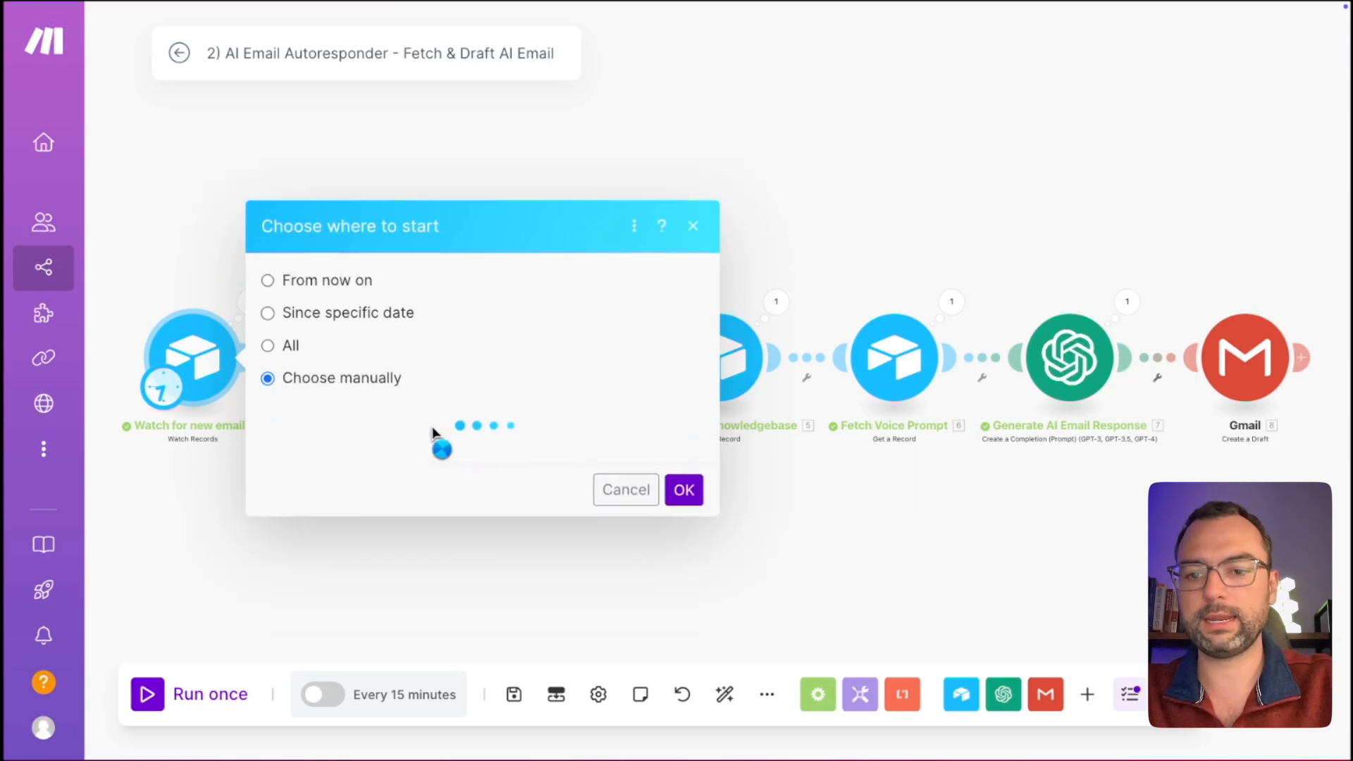
click(396, 448)
click(683, 493)
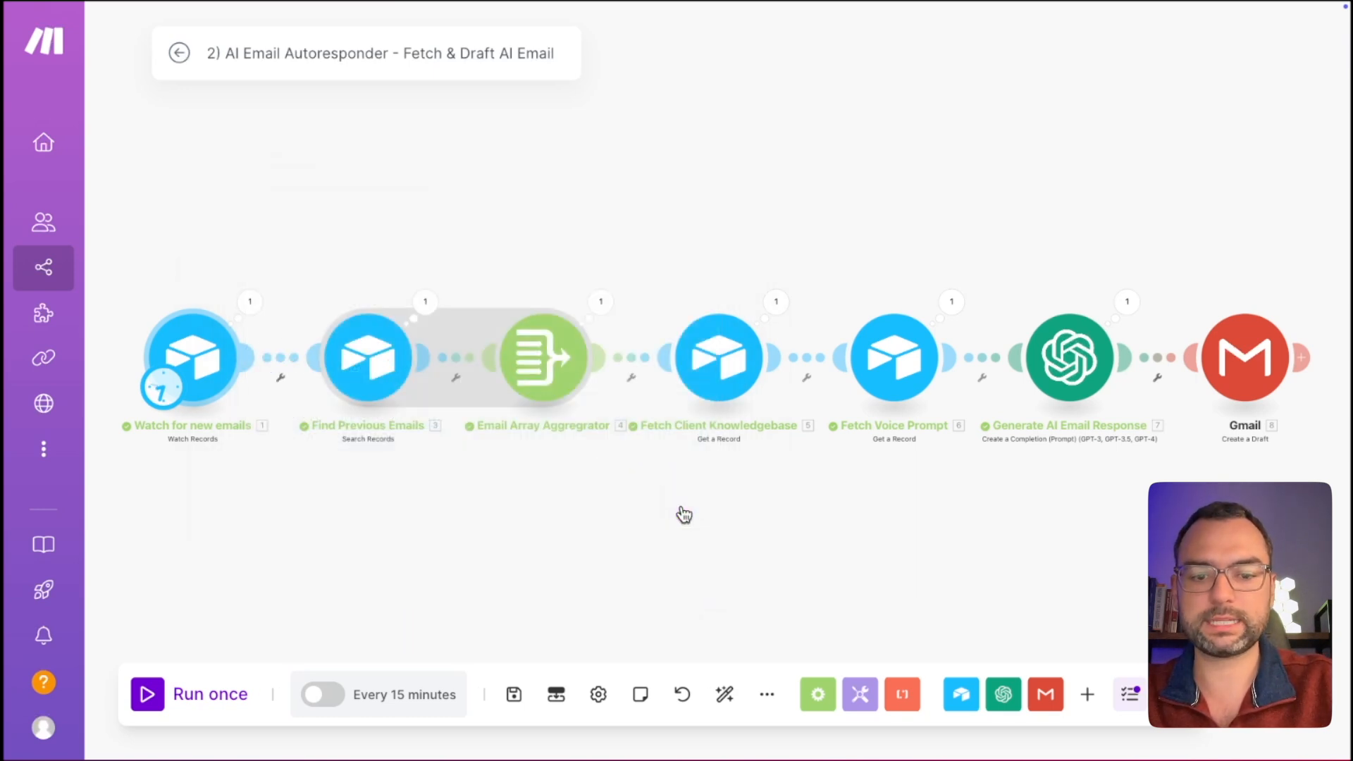
click(204, 698)
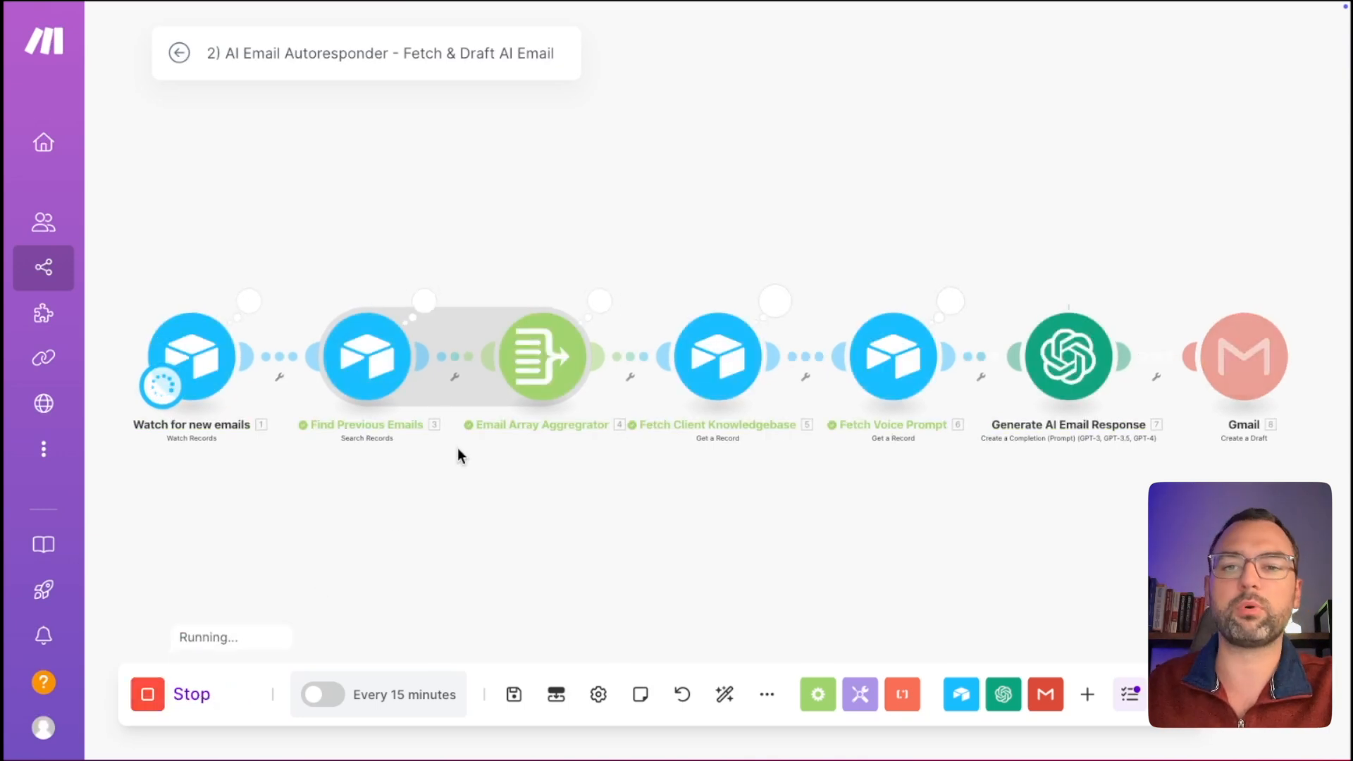
scroll(1079, 334, up, 1)
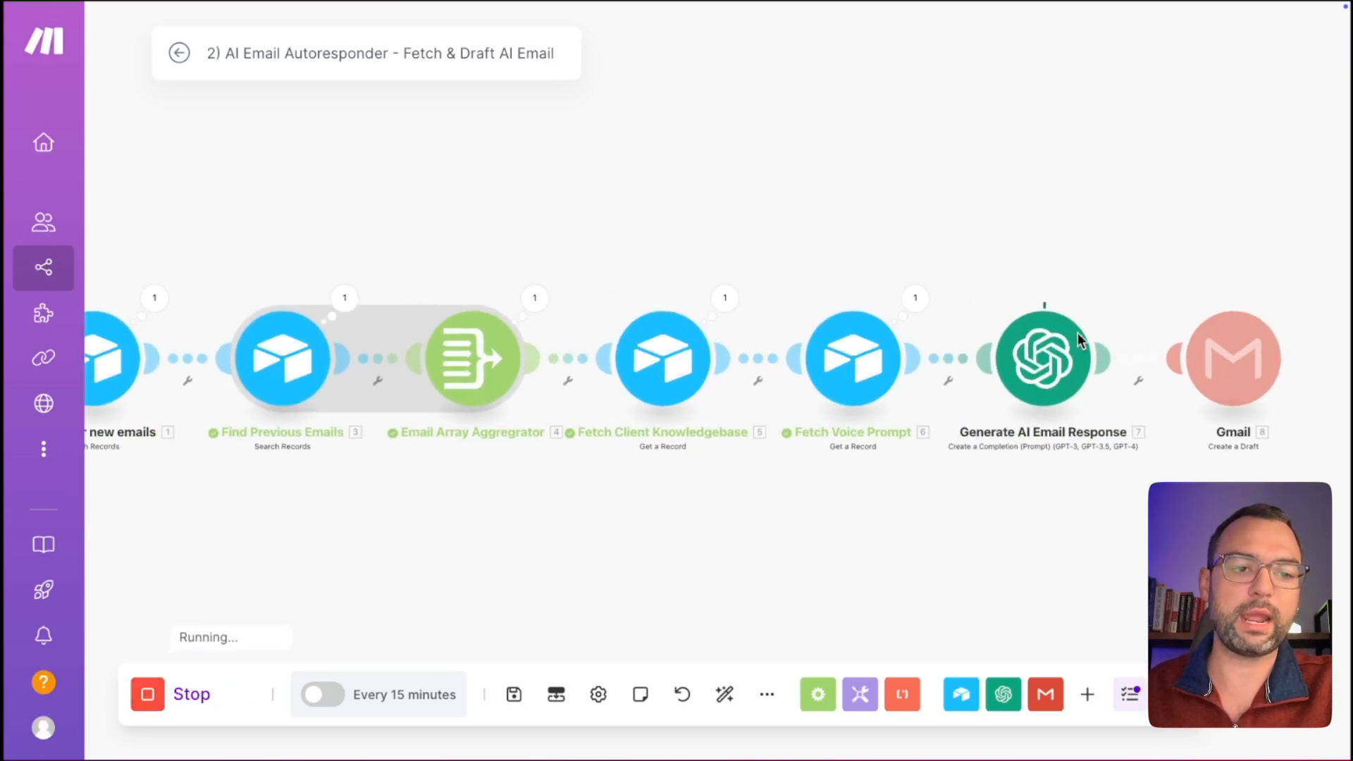
scroll(1077, 333, up, 3)
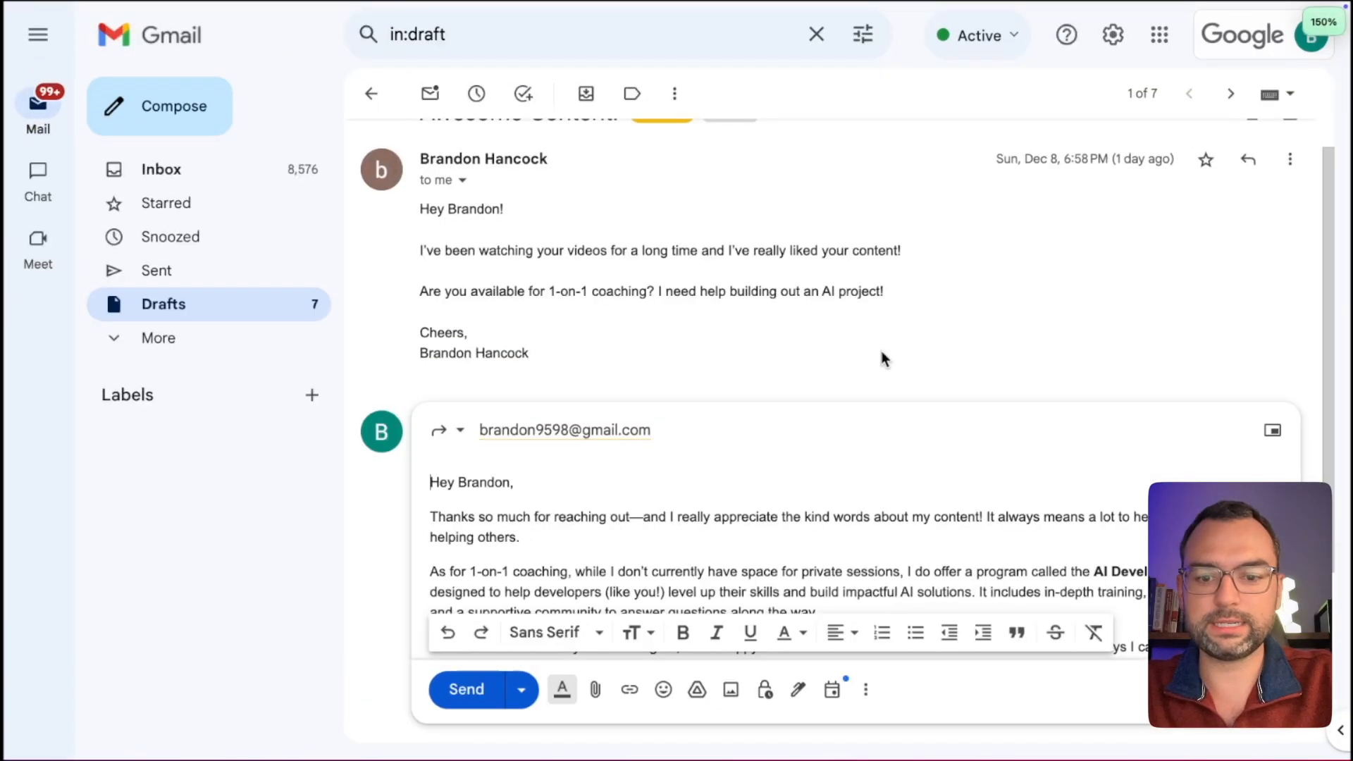
key(ctrl+plus)
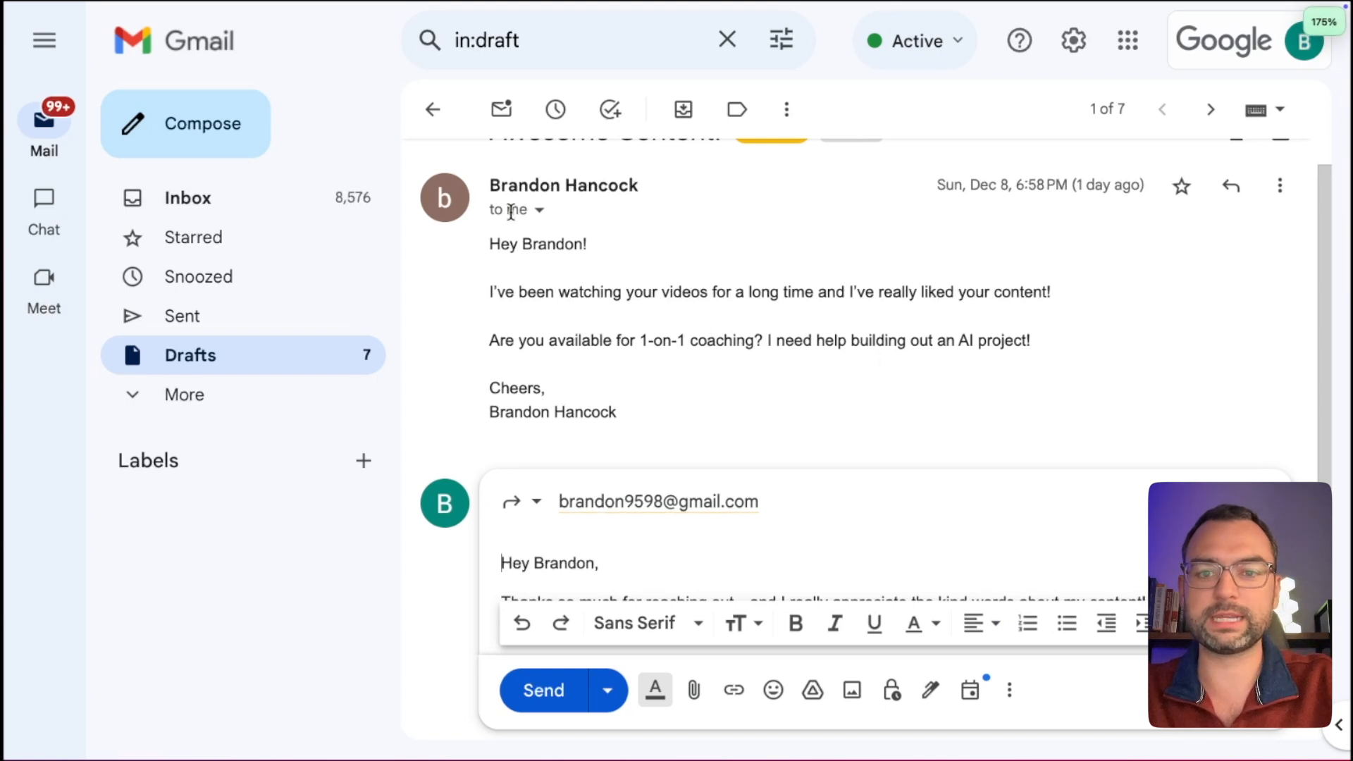
drag(484, 247, 632, 417)
click(667, 417)
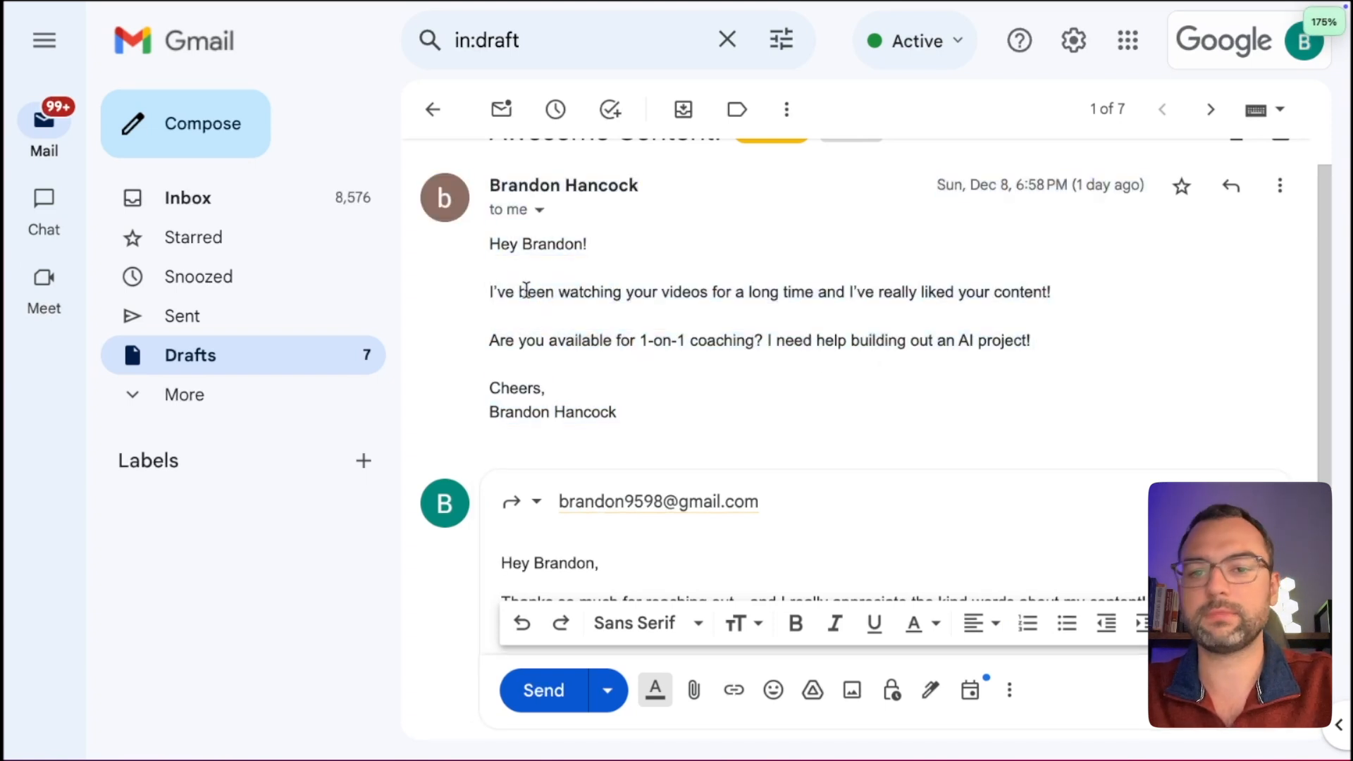
drag(522, 268, 543, 340)
scroll(604, 381, down, 5)
scroll(630, 414, down, 3)
scroll(629, 414, down, 1)
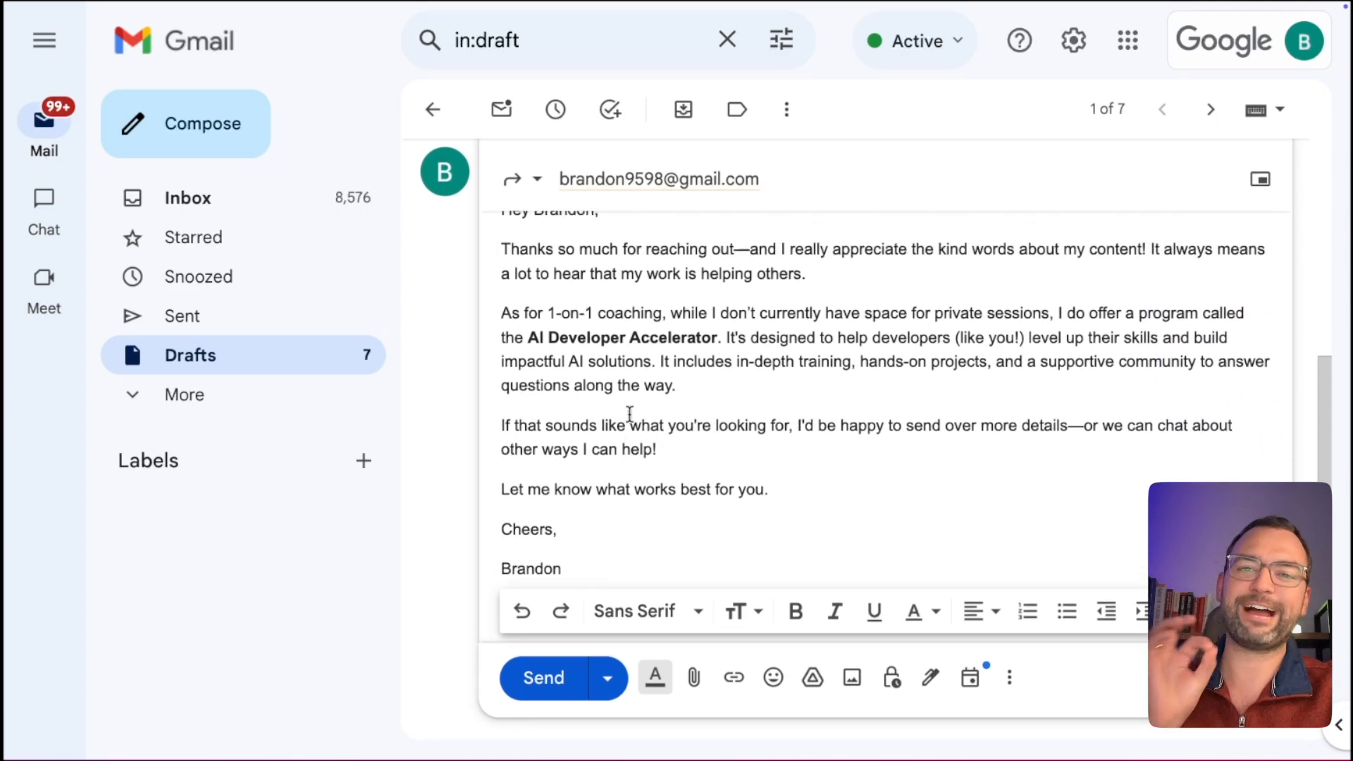
scroll(629, 414, up, 1)
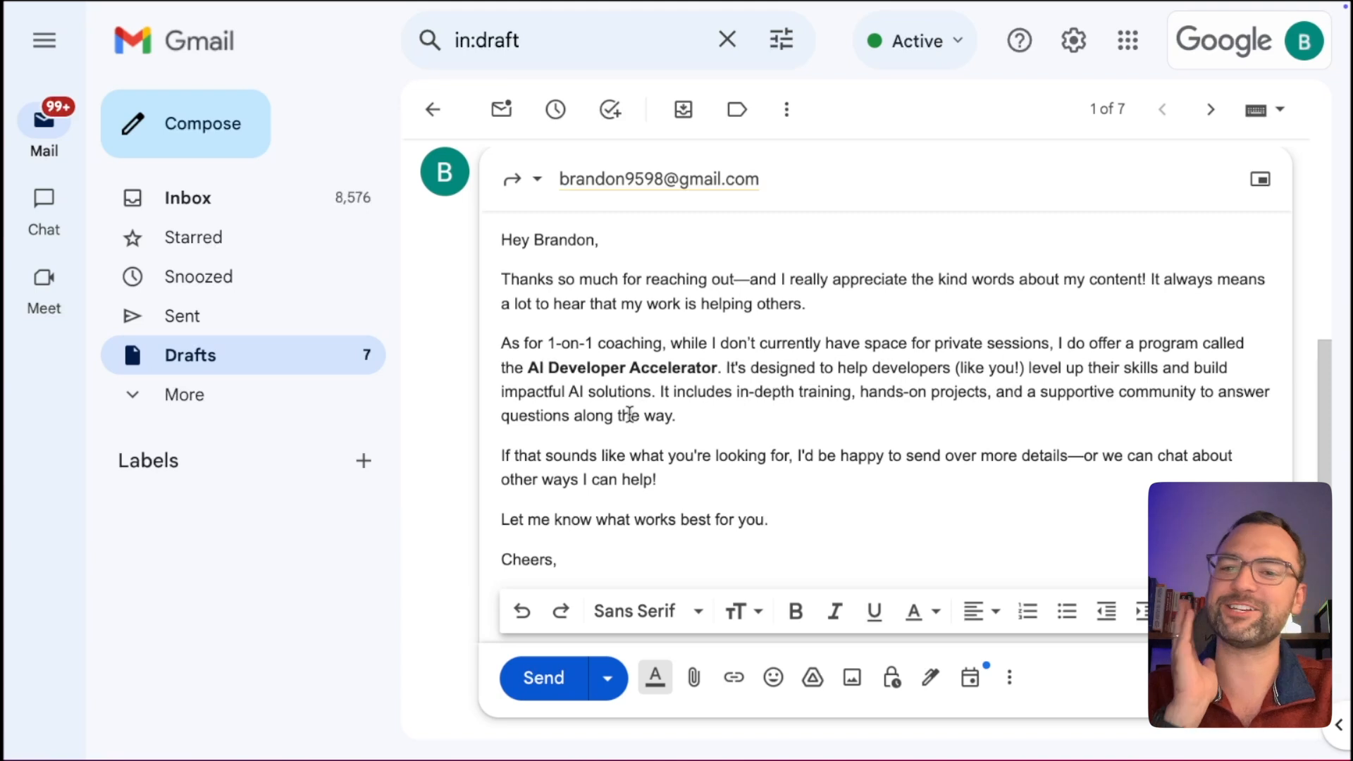
scroll(629, 414, up, 2)
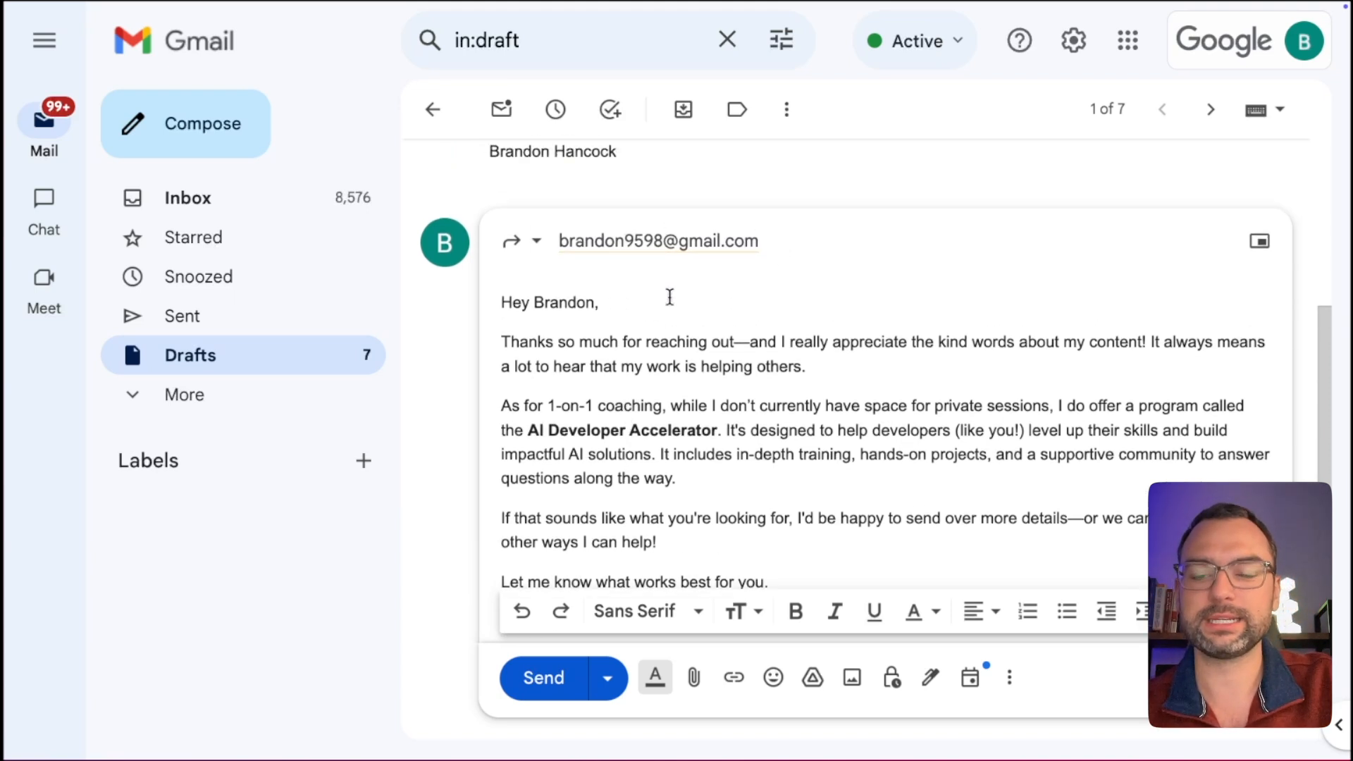
drag(534, 303, 786, 346)
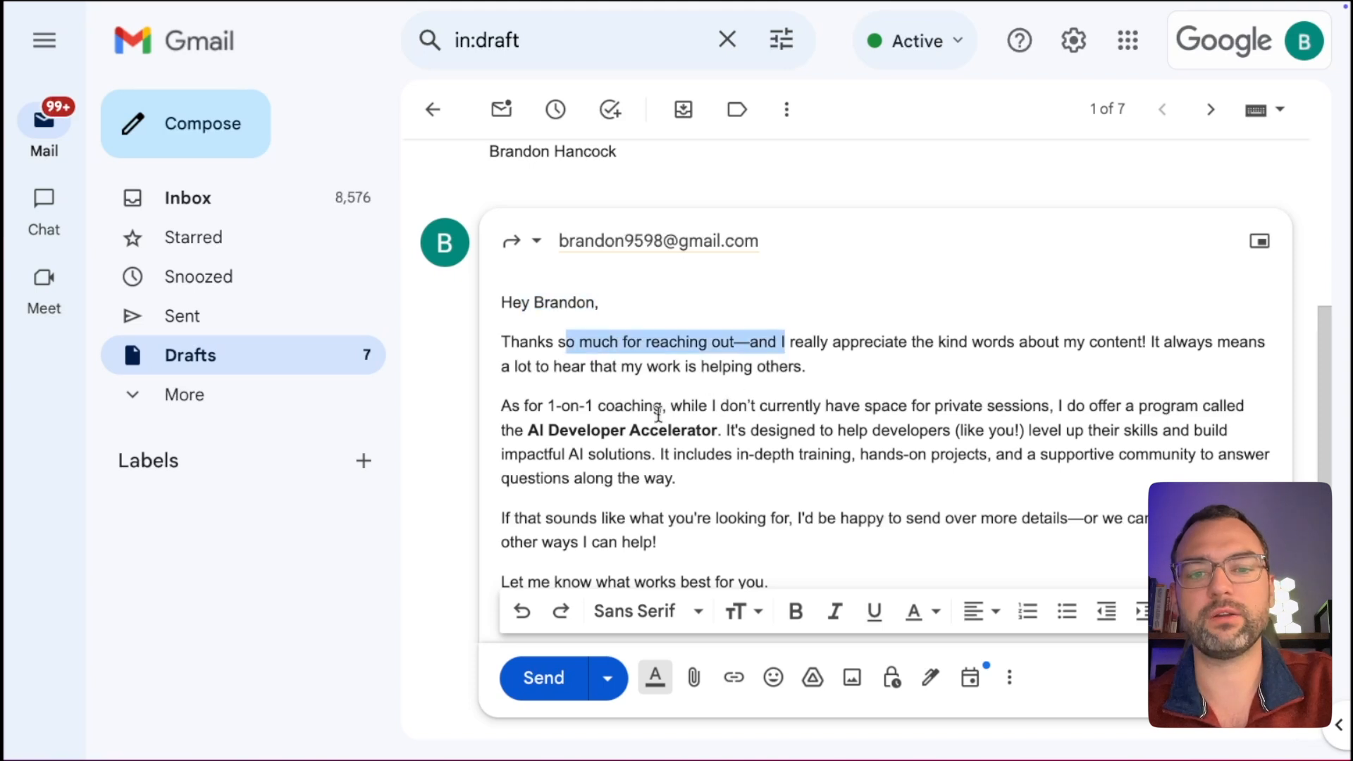
drag(633, 407, 787, 408)
drag(1076, 407, 1107, 408)
scroll(773, 442, down, 1)
drag(781, 415, 943, 414)
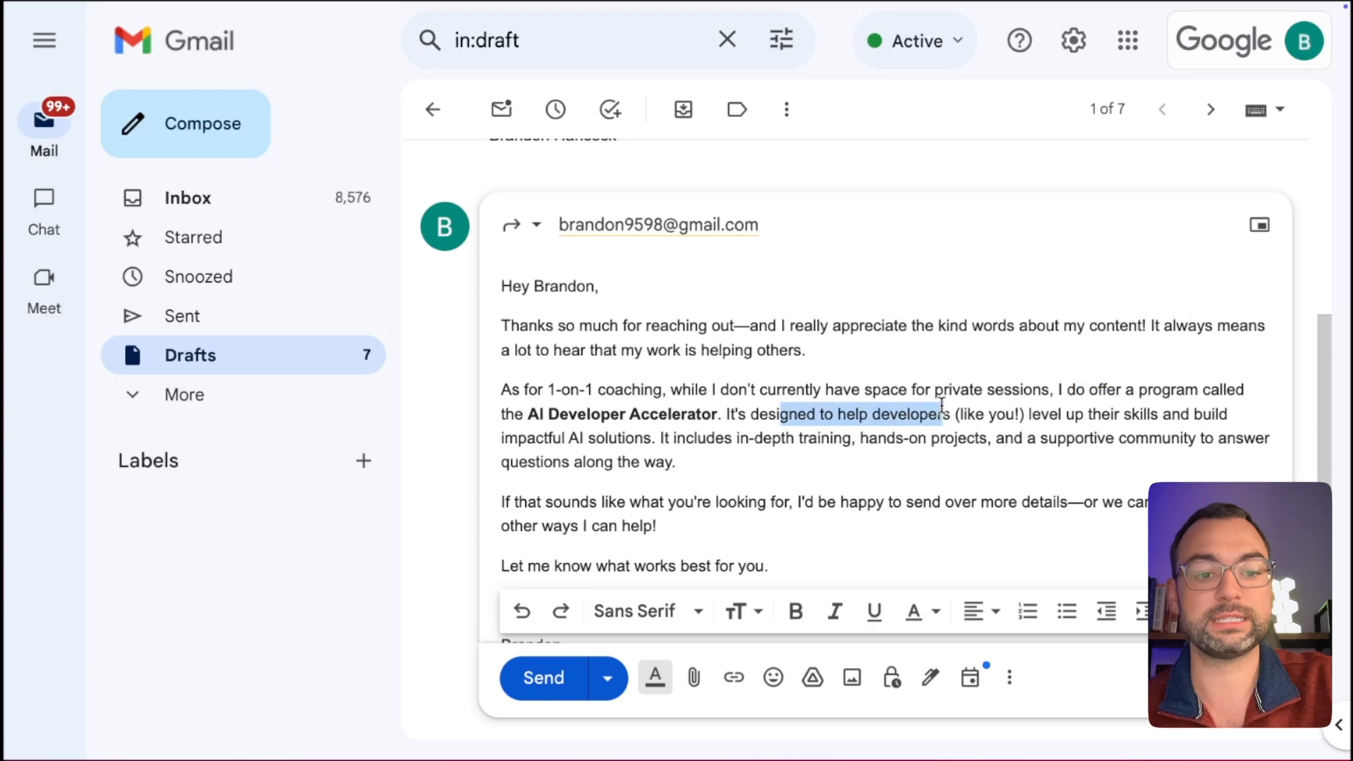
drag(792, 454, 571, 392)
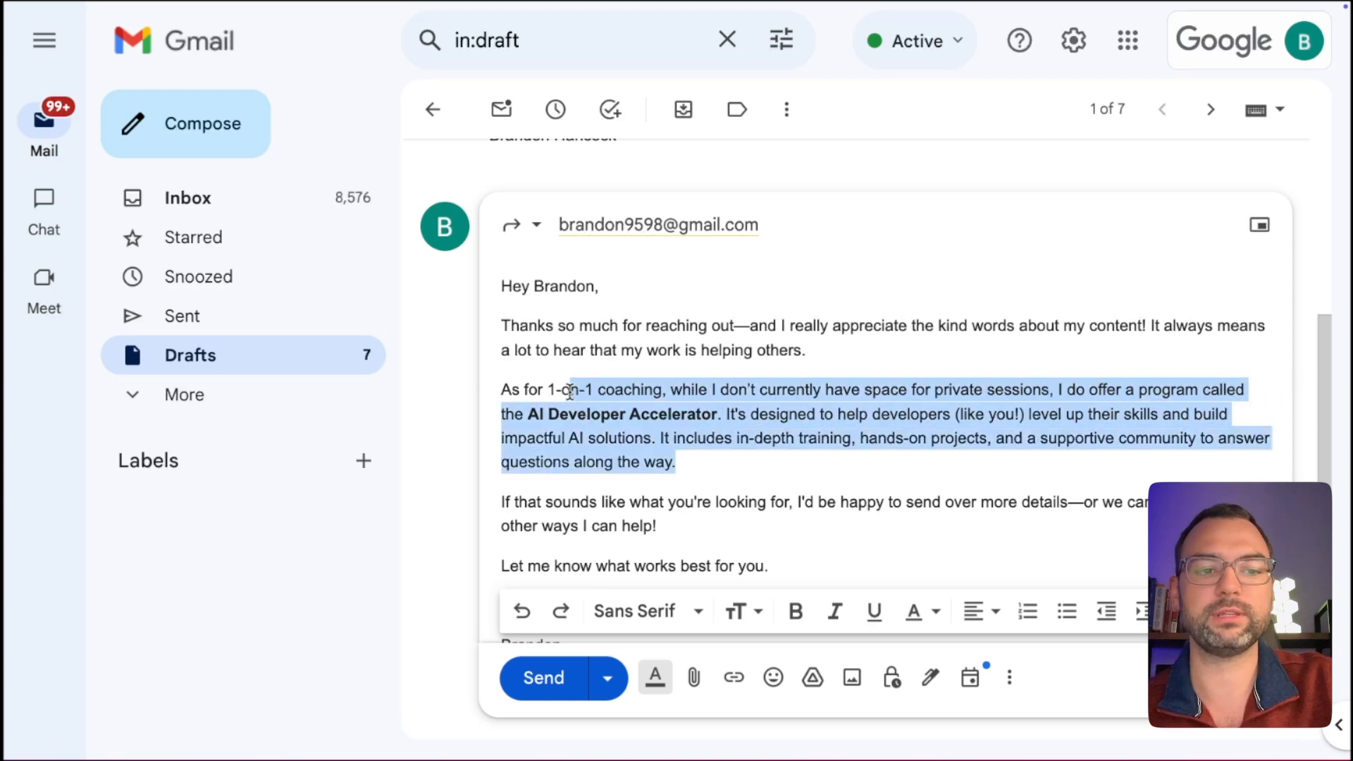
click(856, 463)
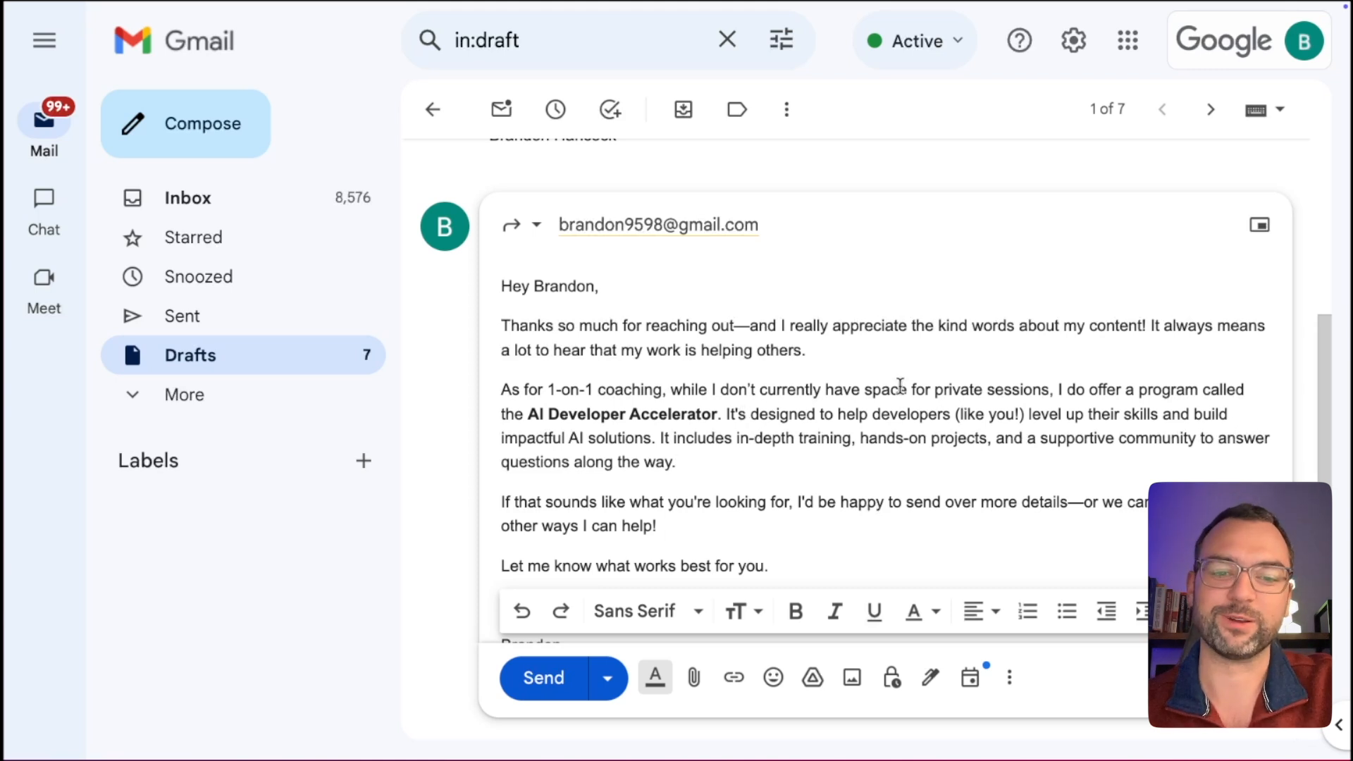
scroll(766, 479, down, 1)
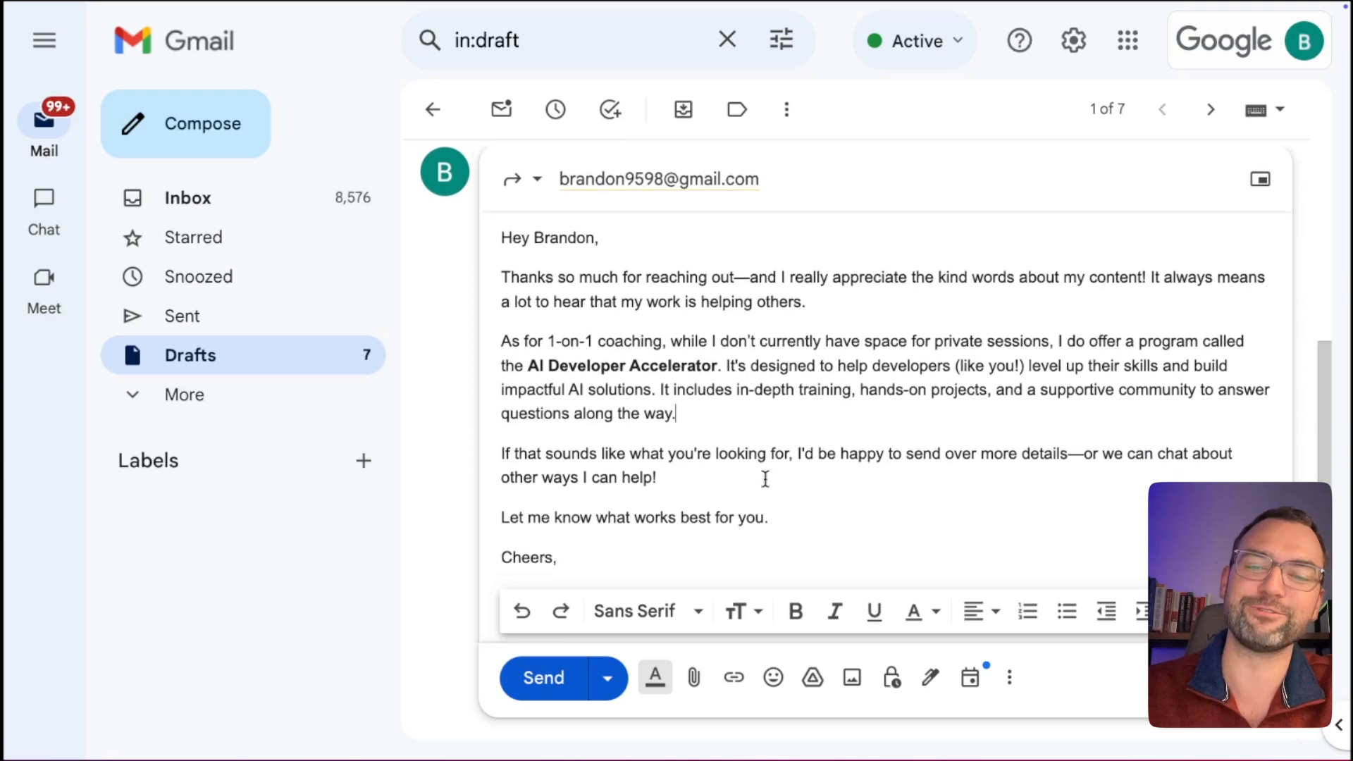
scroll(766, 478, down, 1)
drag(527, 301, 653, 303)
drag(515, 326, 797, 338)
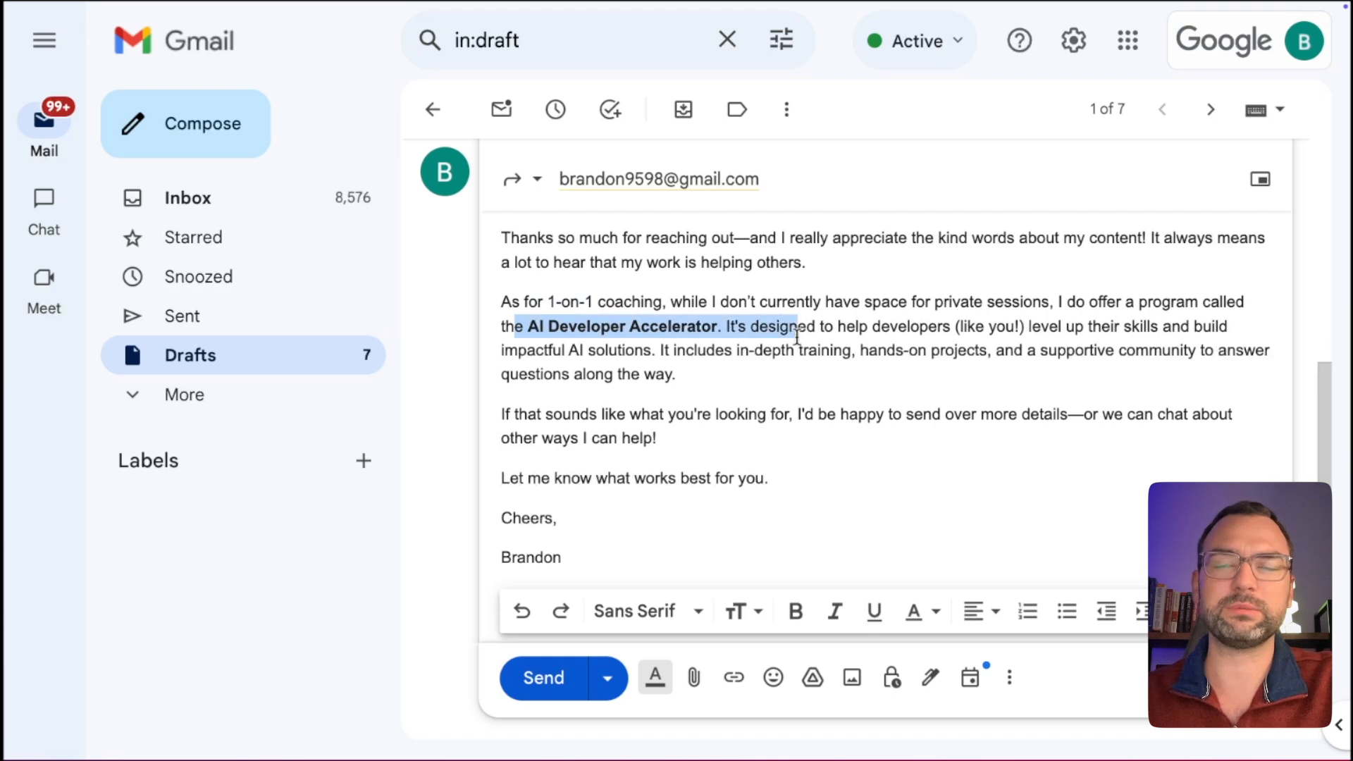
drag(658, 438, 591, 414)
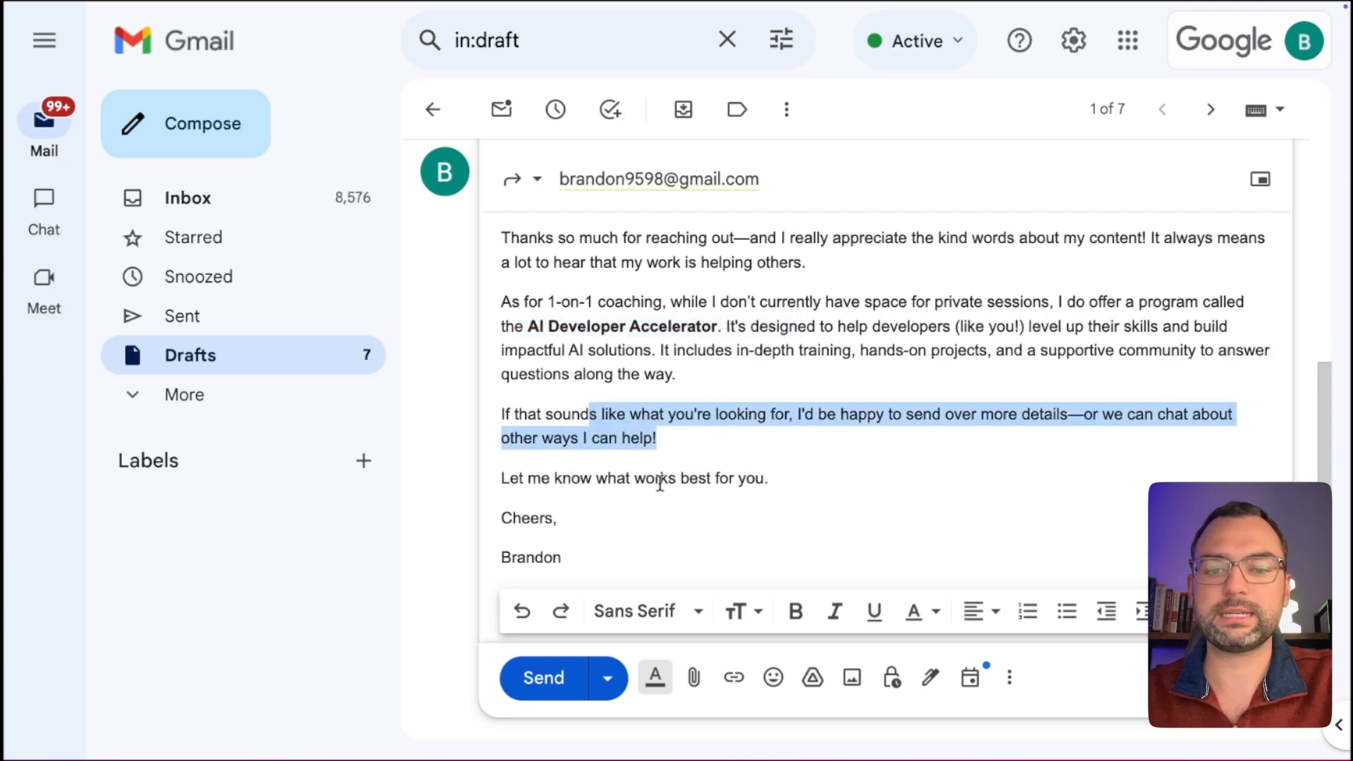
click(582, 537)
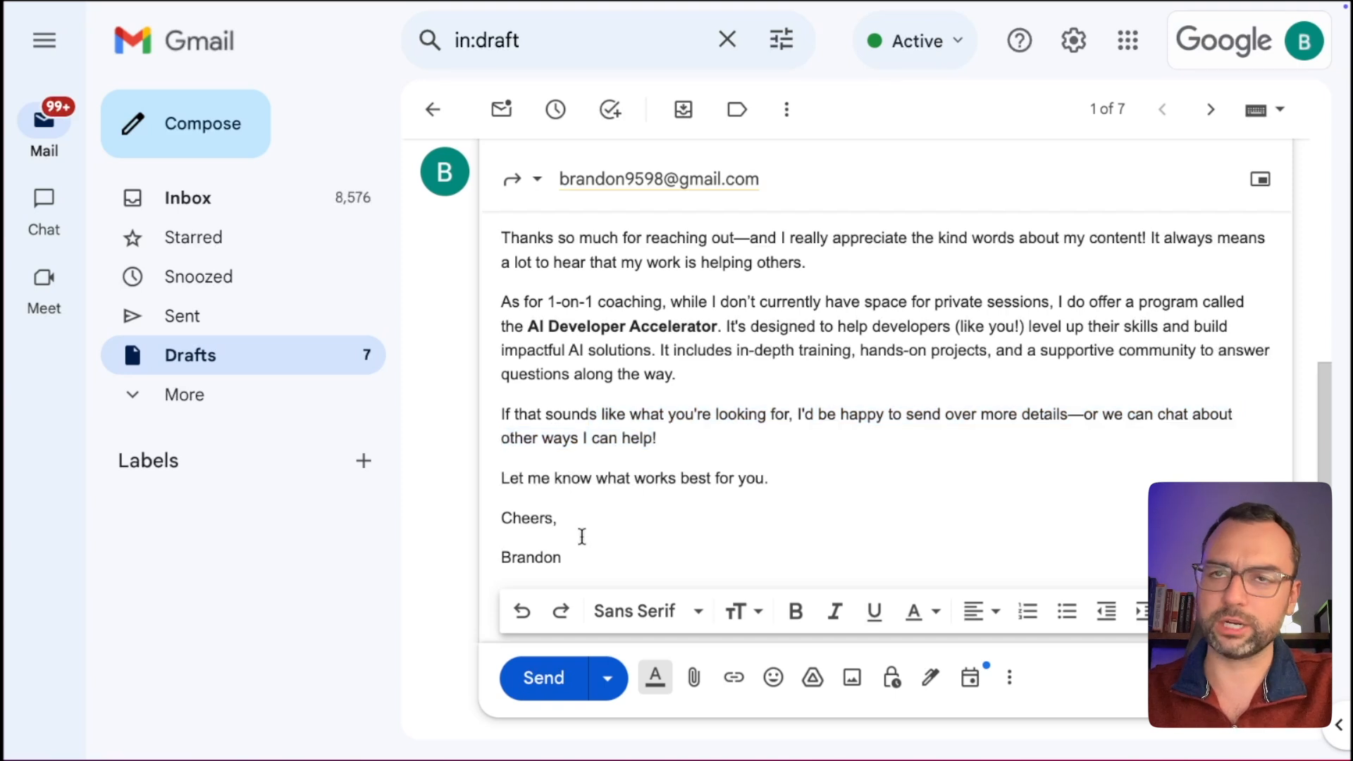
scroll(652, 463, up, 1)
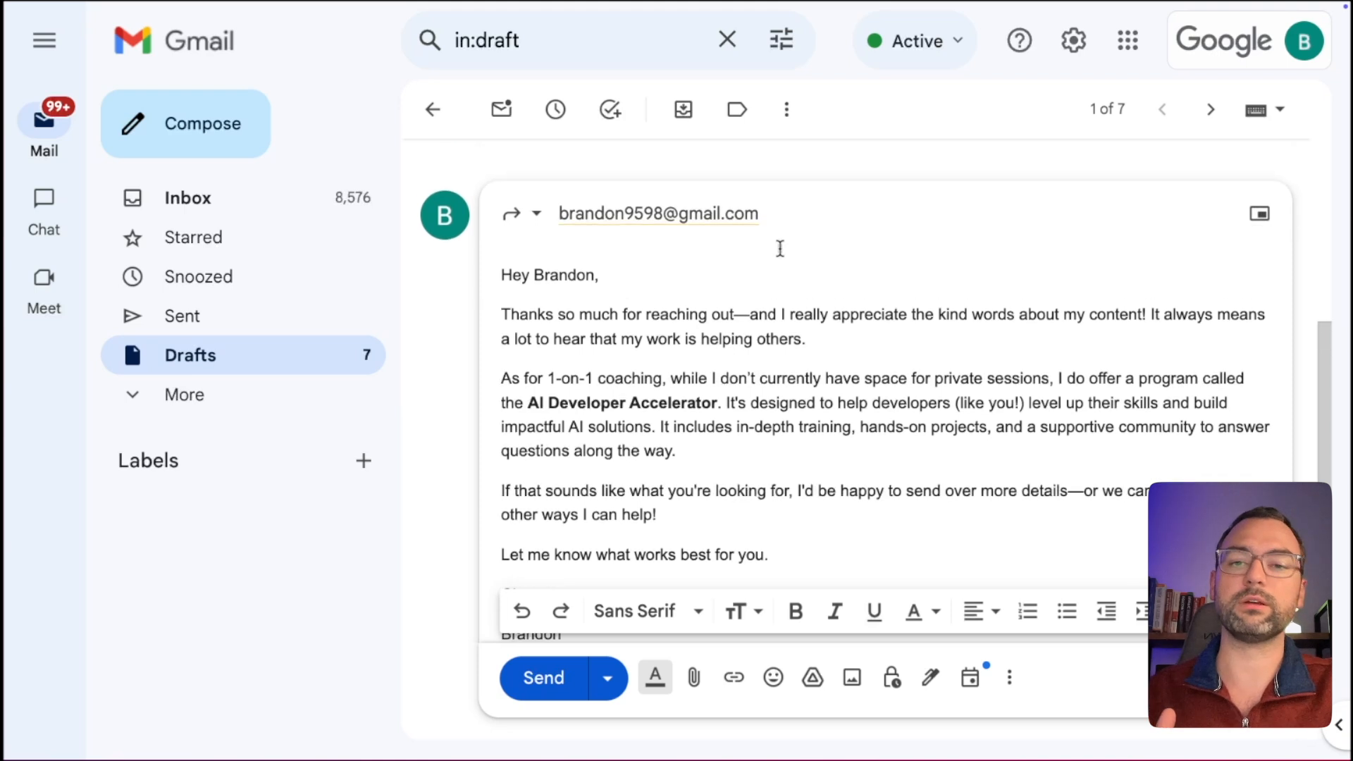
scroll(781, 248, up, 2)
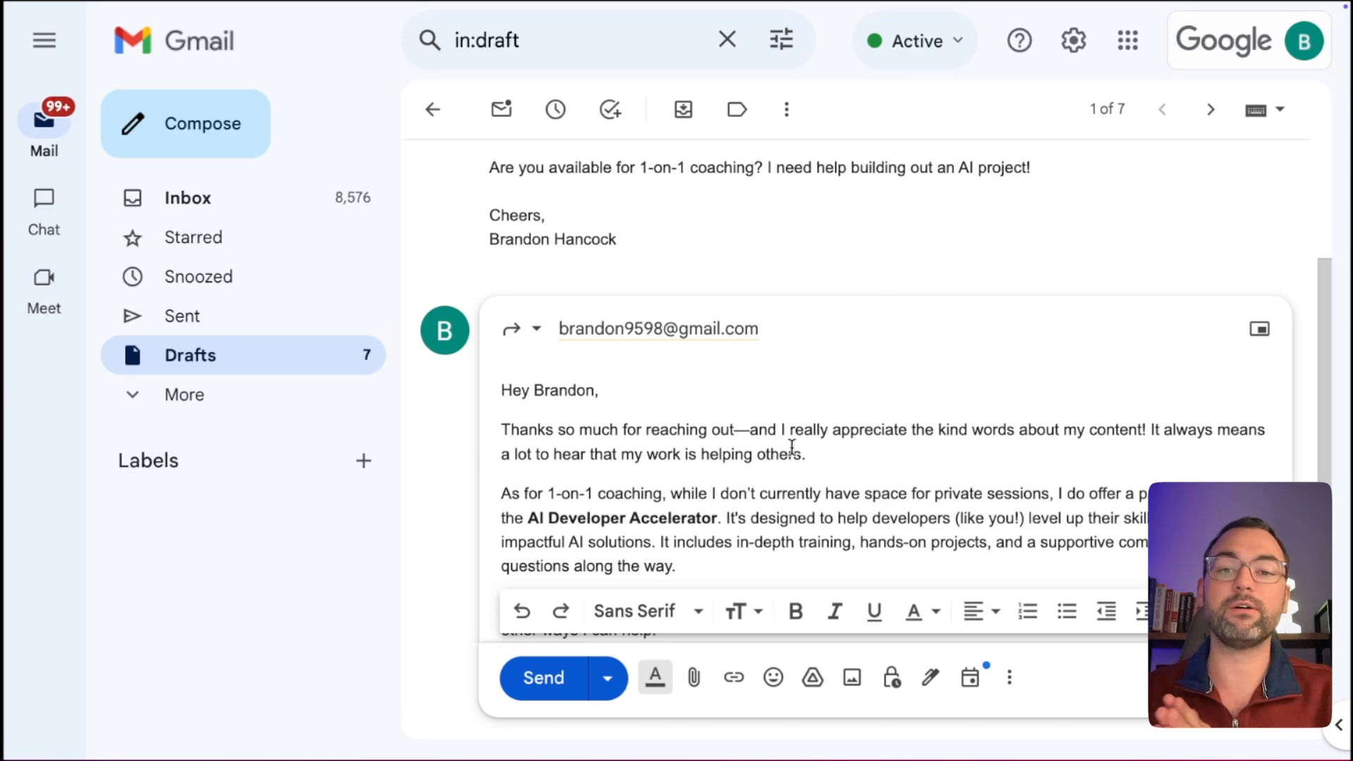
scroll(792, 445, down, 3)
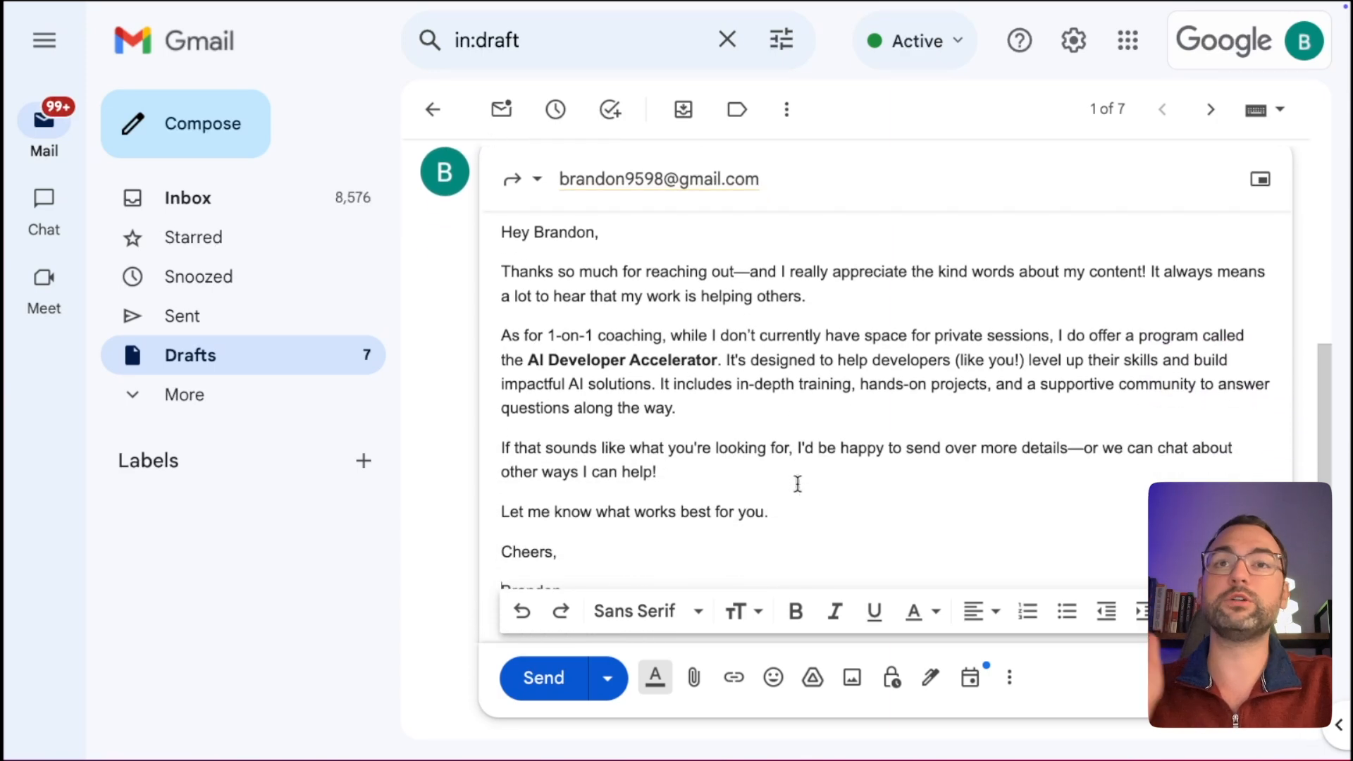
scroll(798, 484, up, 5)
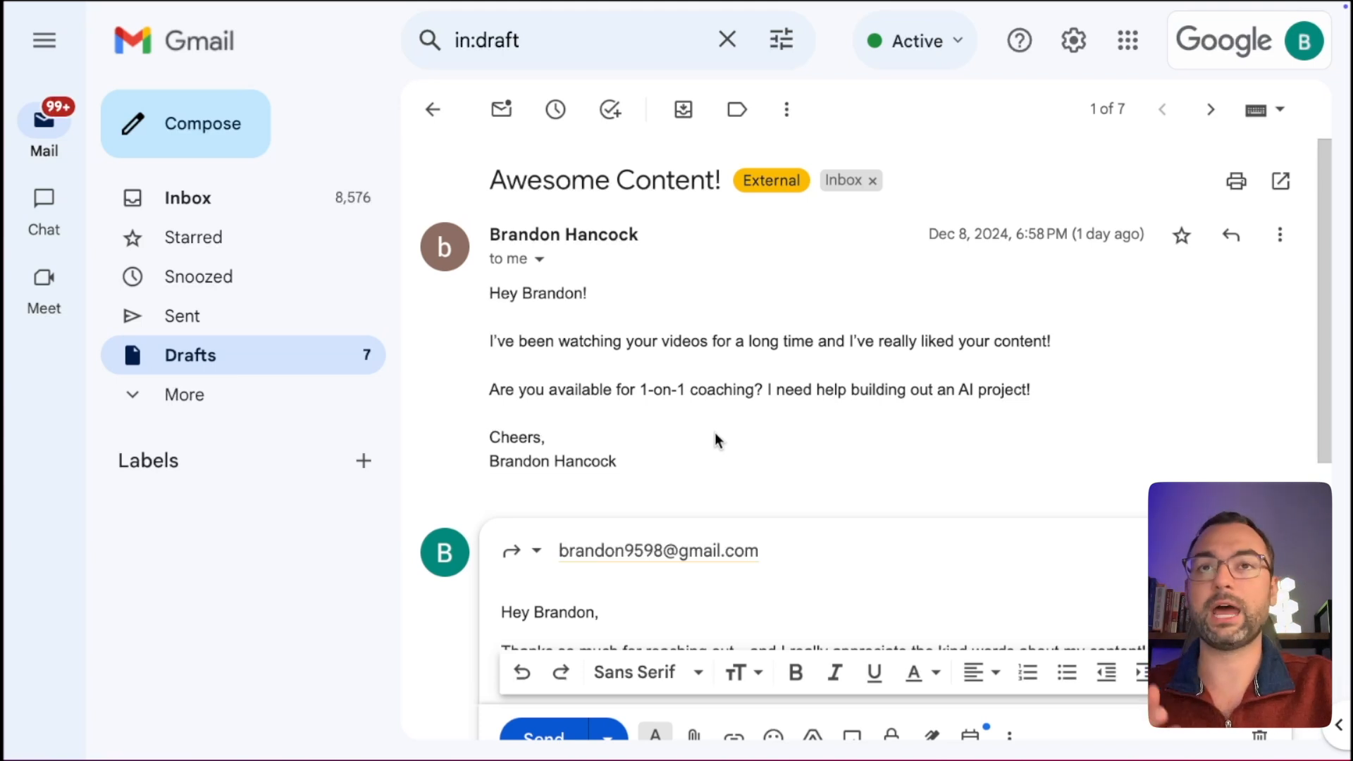
scroll(716, 440, down, 1)
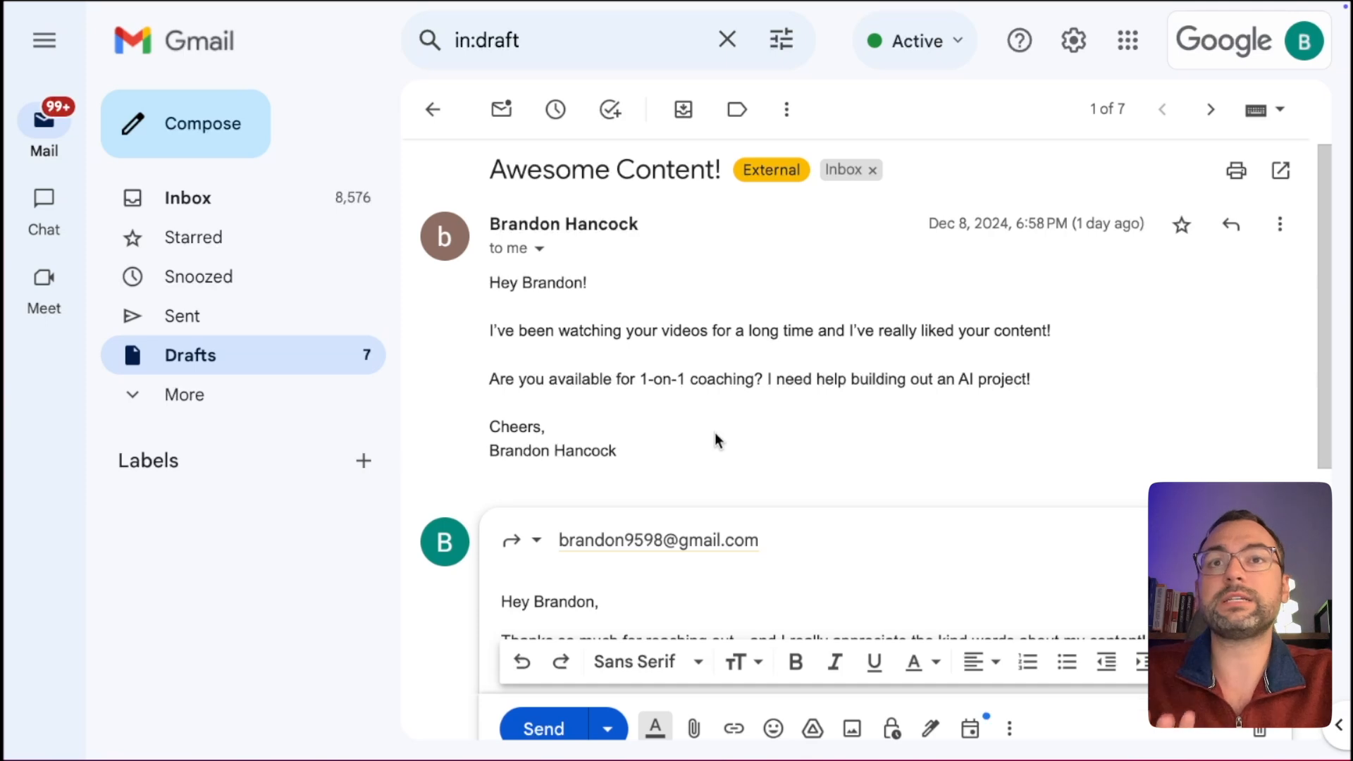
scroll(714, 435, down, 5)
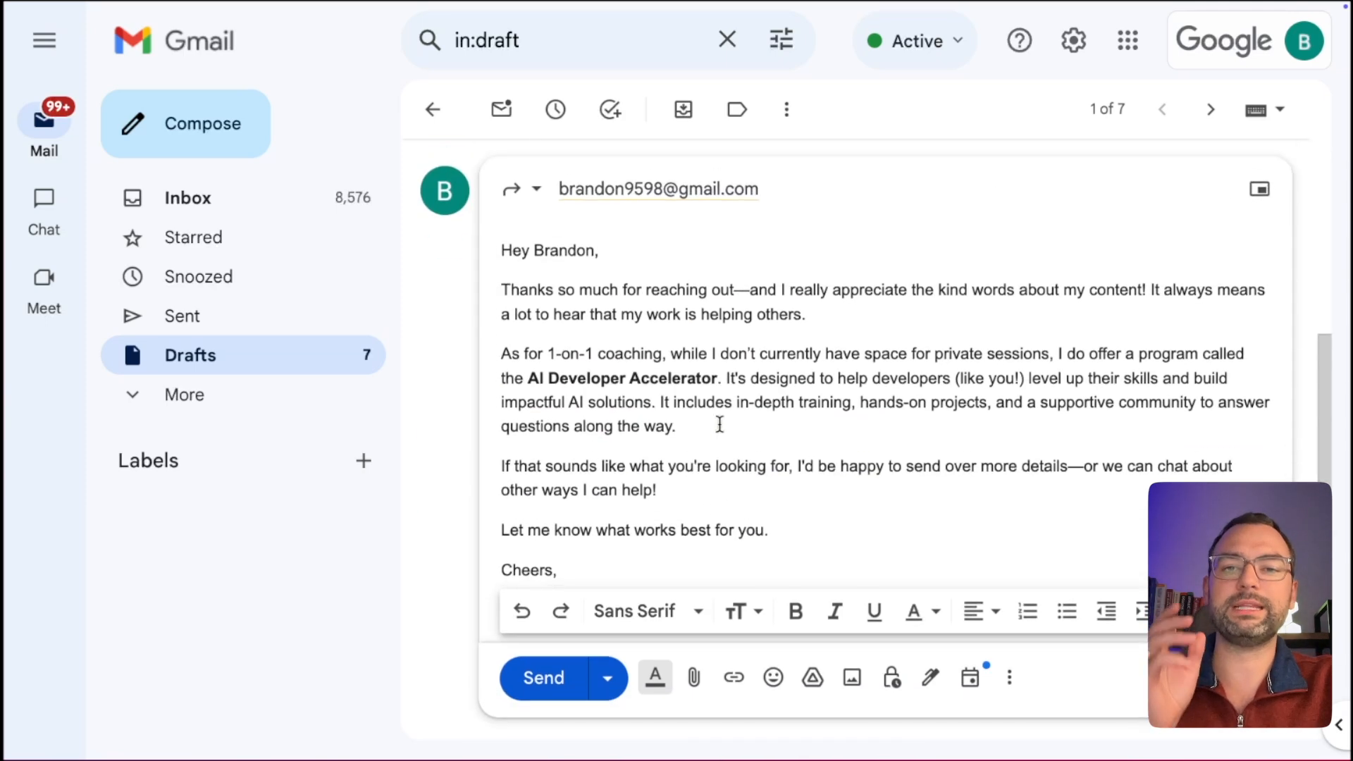
scroll(737, 481, down, 1)
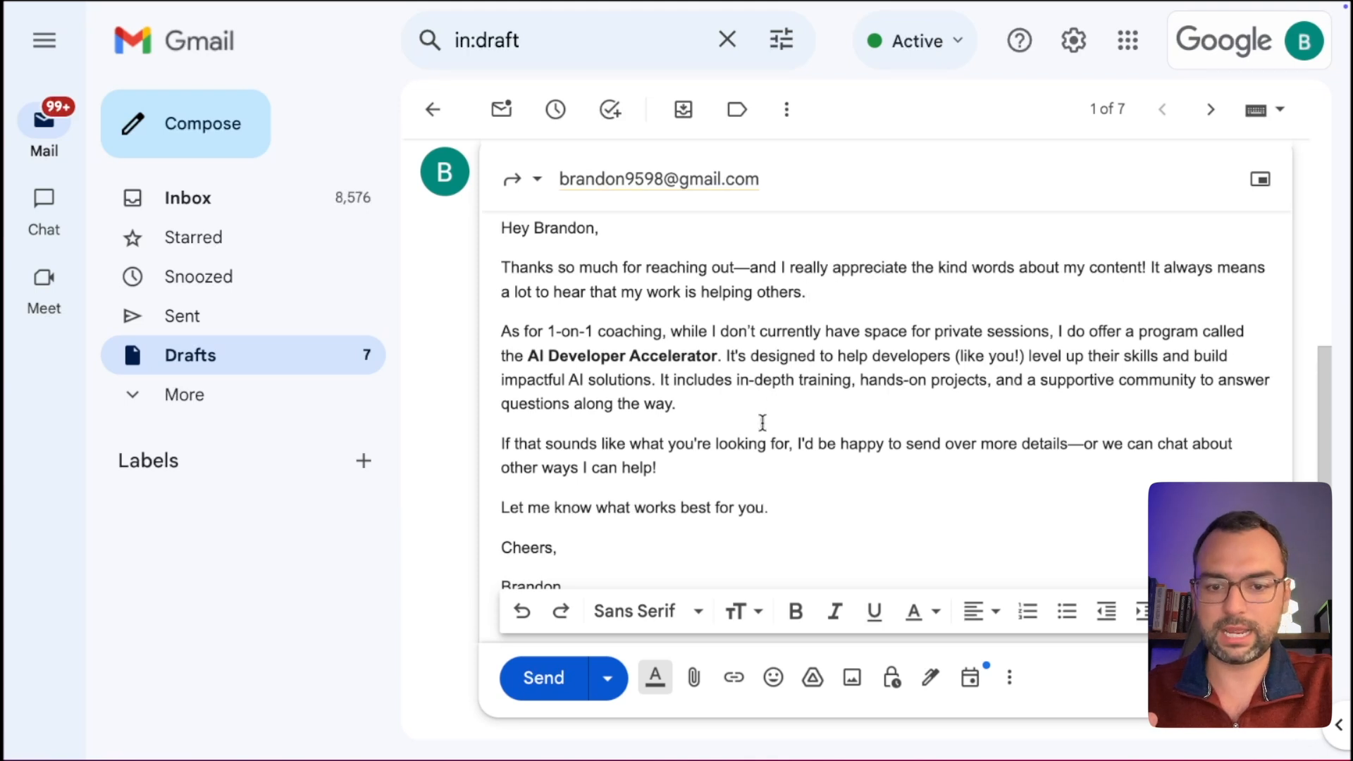
click(738, 468)
text(By th)
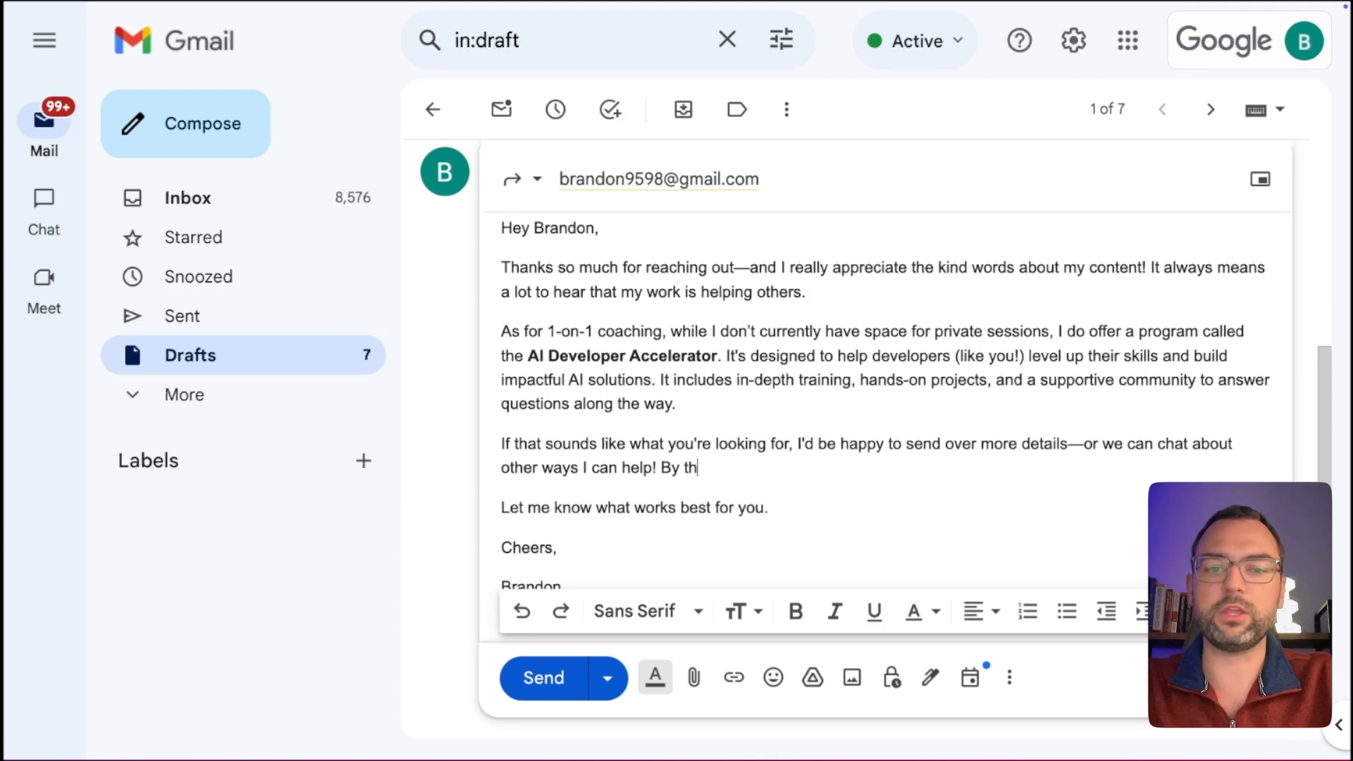
key(BackSpace)
key(BackSpace)
key(BackSpace)
key(BackSpace)
key(BackSpace)
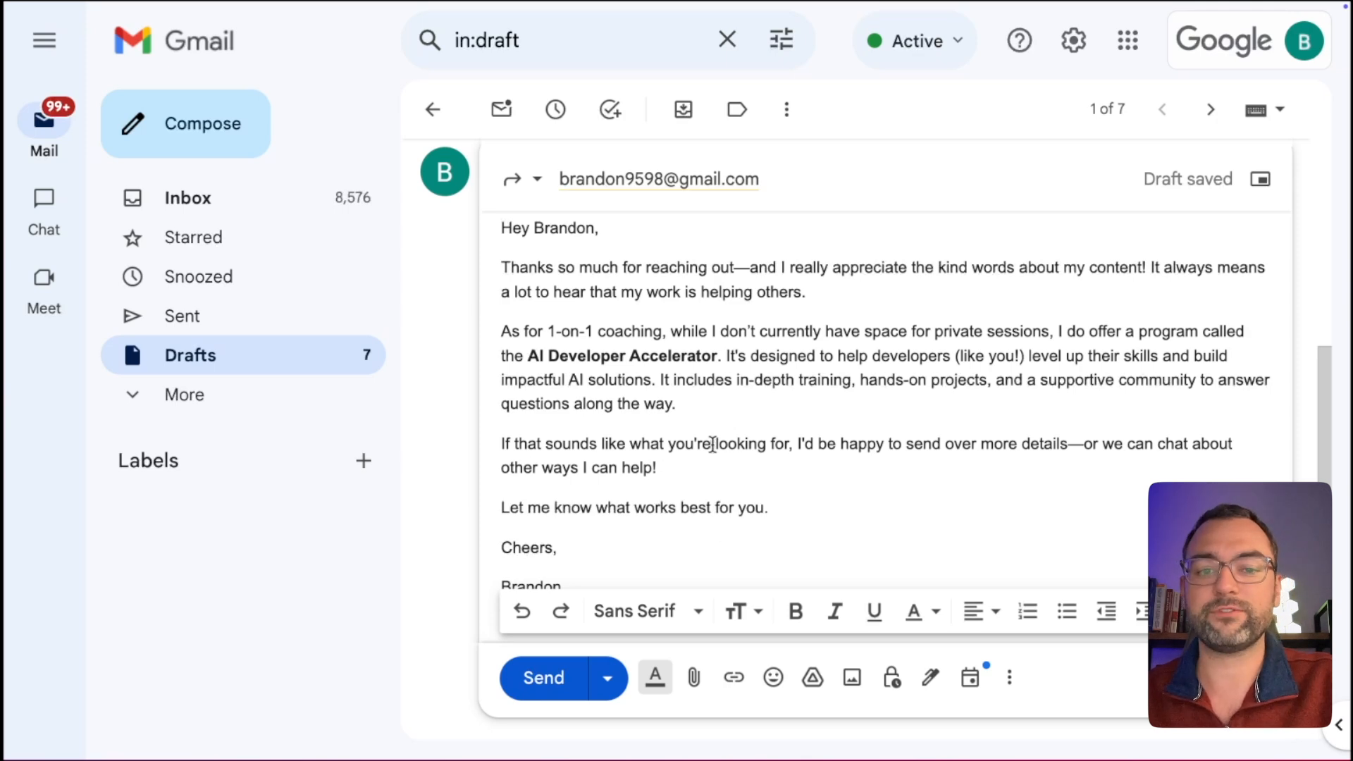
scroll(678, 323, up, 1)
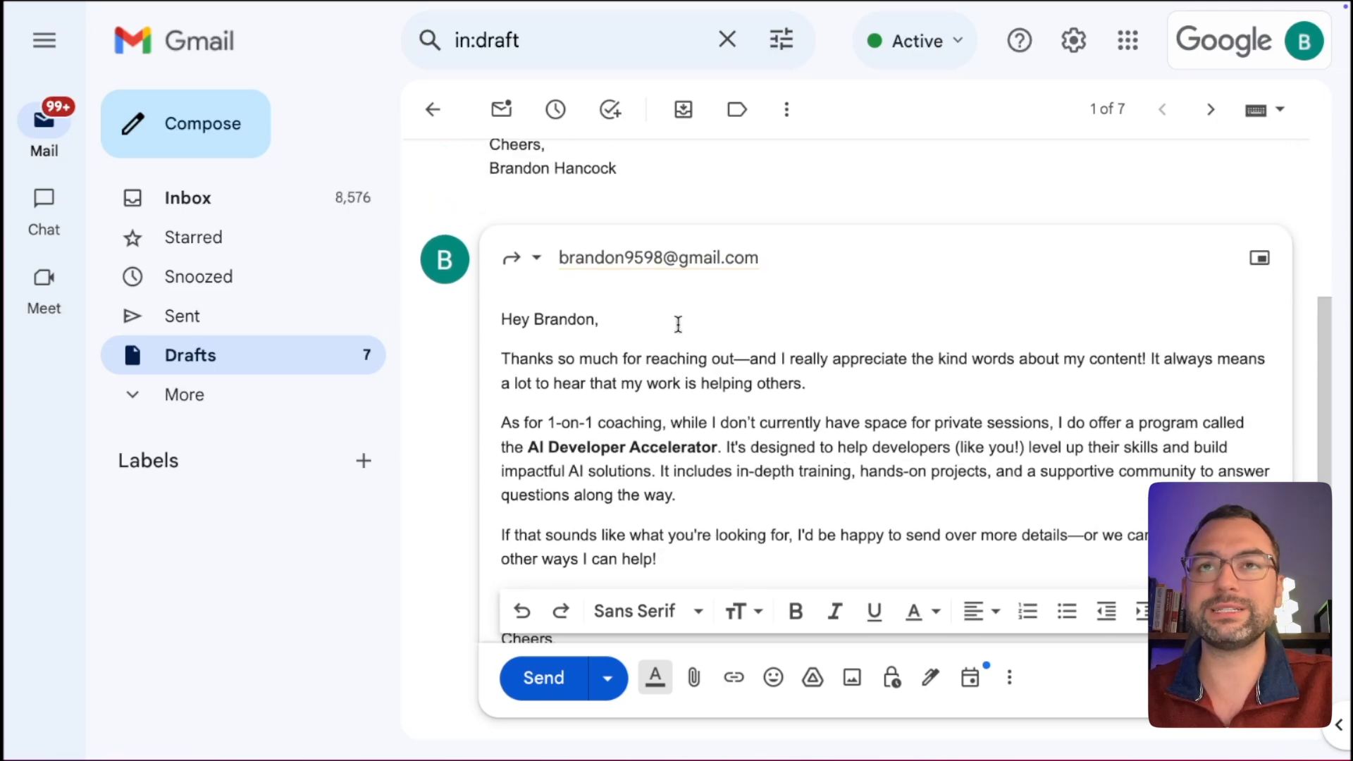
scroll(679, 324, up, 3)
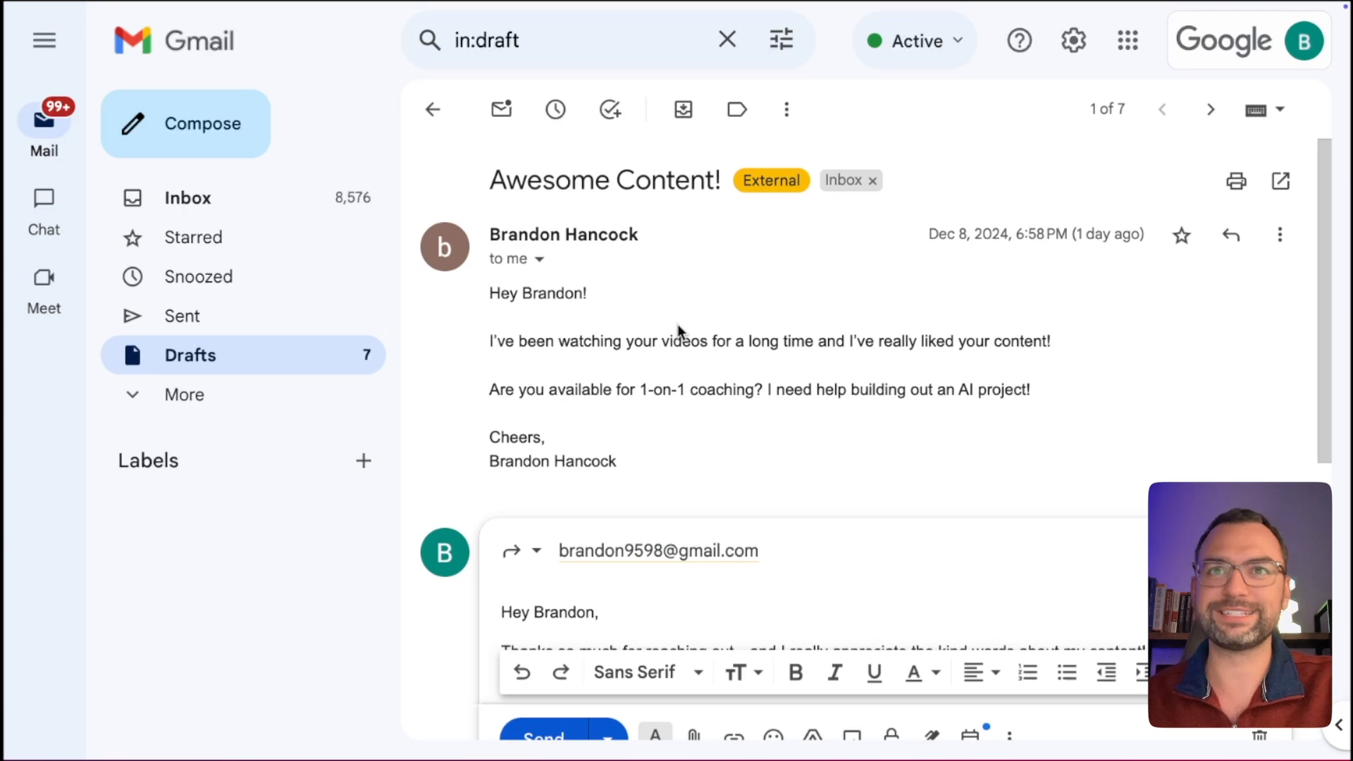